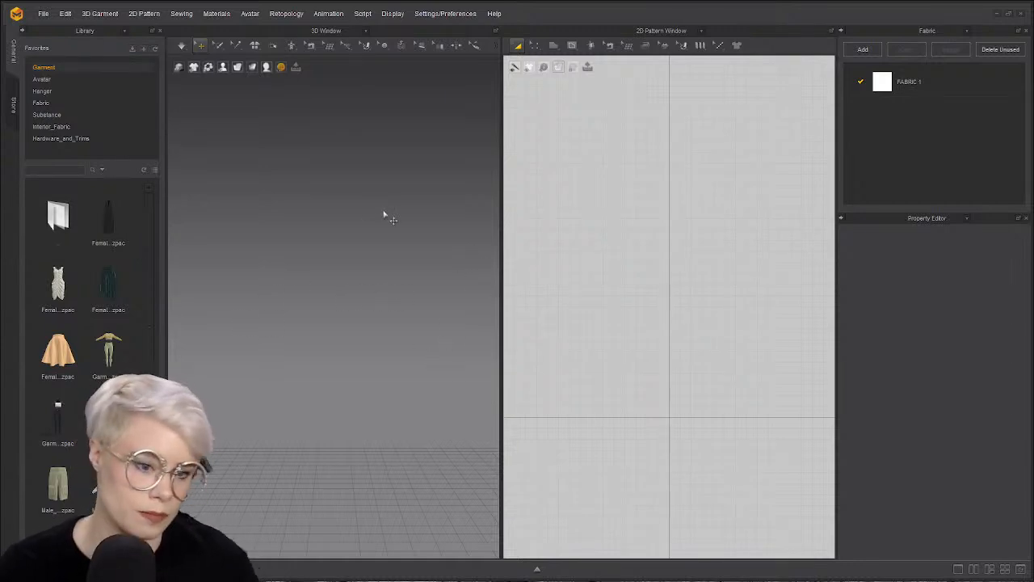
# - Close the Library window to give the 3D and 2D pattern views more room
pyautogui.moveTo(388, 391); pyautogui.dragTo(352, 377, button='right')
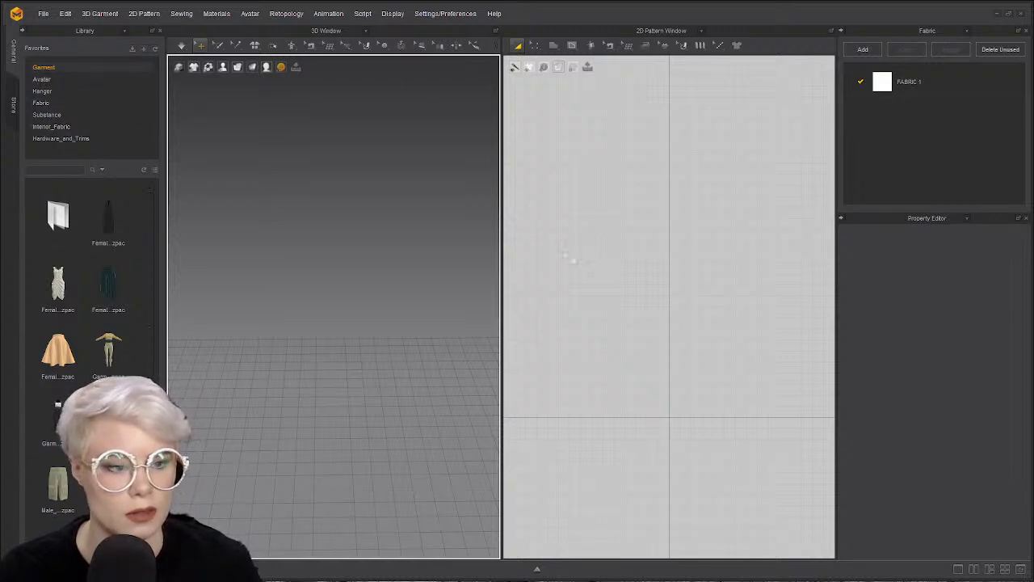
pyautogui.moveTo(573, 261); pyautogui.dragTo(535, 203, button='middle')
pyautogui.moveTo(250, 306); pyautogui.dragTo(234, 245, button='middle')
pyautogui.click(78, 128)
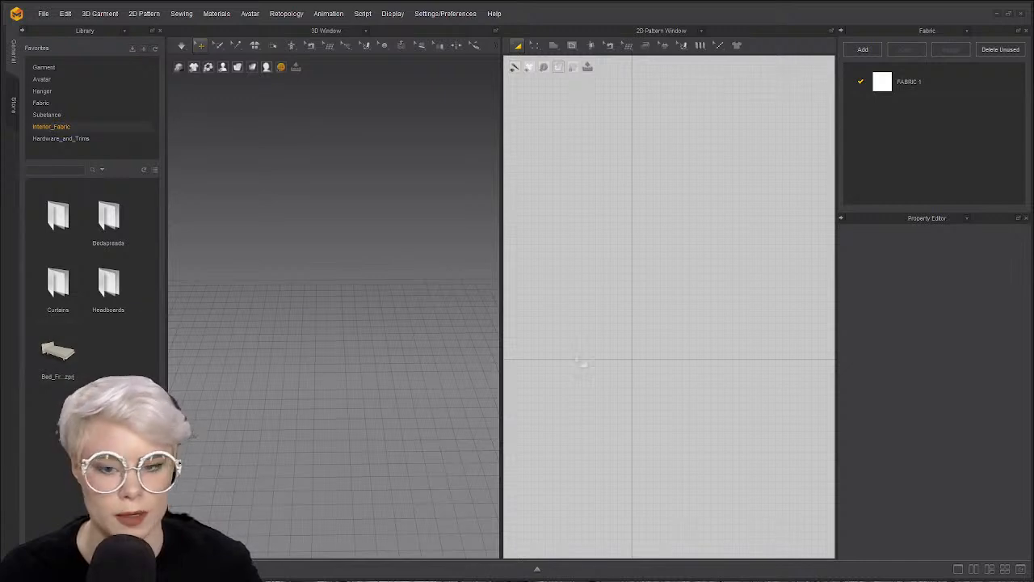
pyautogui.moveTo(373, 321)
pyautogui.mouseDown(button='right')
pyautogui.moveTo(339, 298)
pyautogui.moveTo(434, 289)
pyautogui.moveTo(425, 409)
pyautogui.moveTo(370, 328)
pyautogui.mouseUp(button='right')
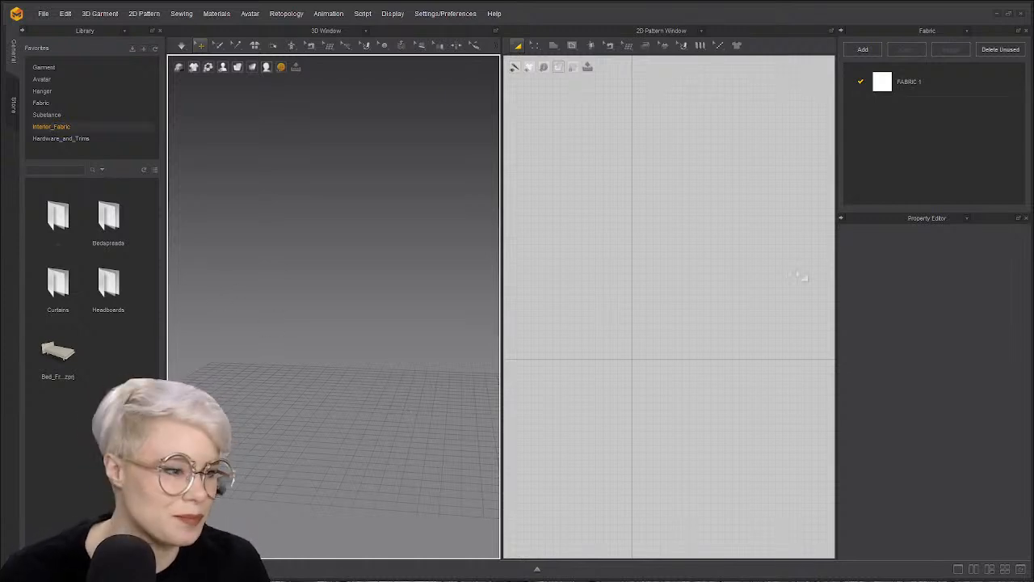
pyautogui.click(162, 32)
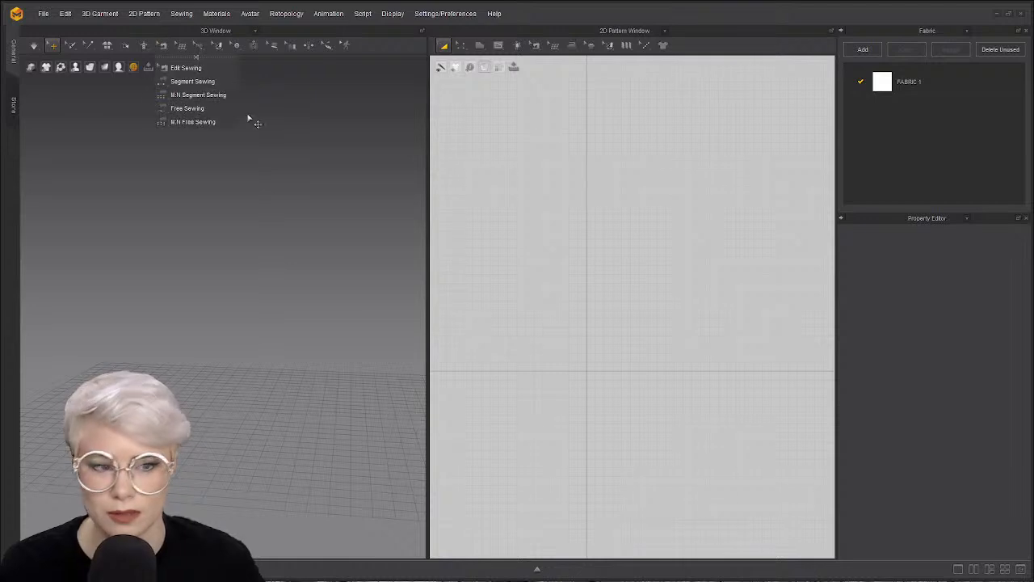
# - Examine the 2D Pattern Shape tools Polygon, Rectangle and Ellipse
pyautogui.click(479, 45)
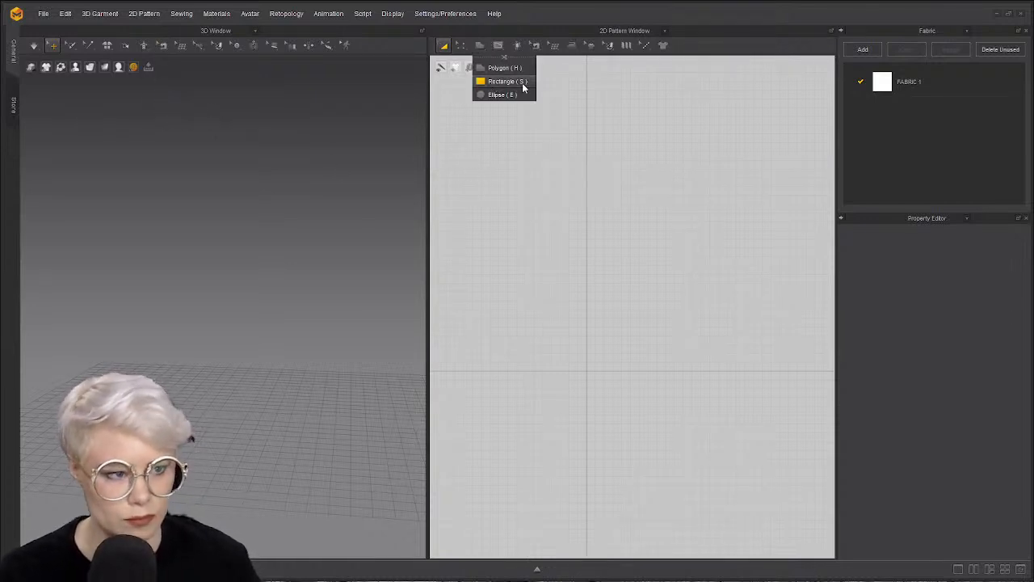
pyautogui.click(509, 81)
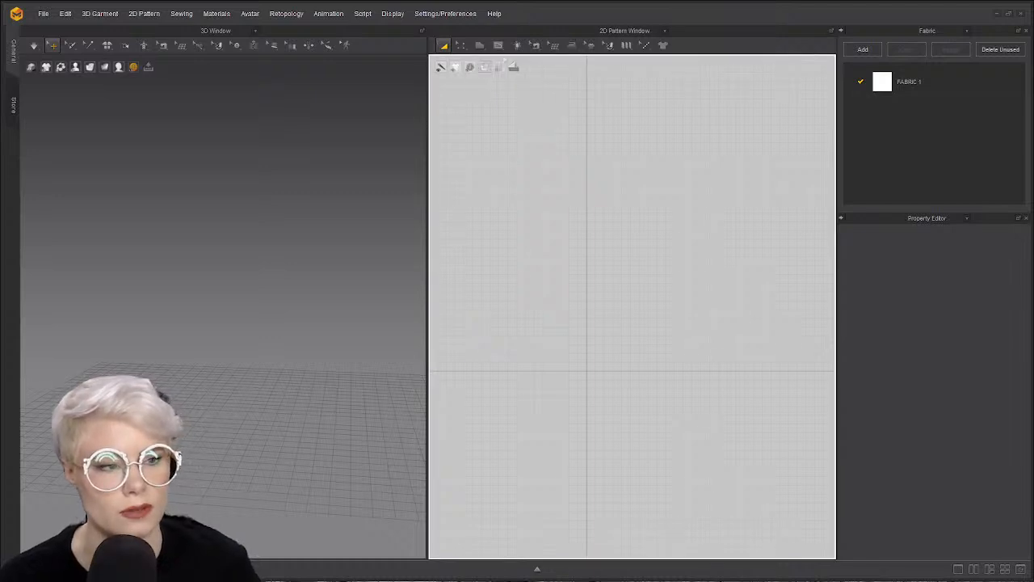
pyautogui.click(484, 48)
pyautogui.click(496, 58)
pyautogui.moveTo(498, 59); pyautogui.dragTo(628, 82)
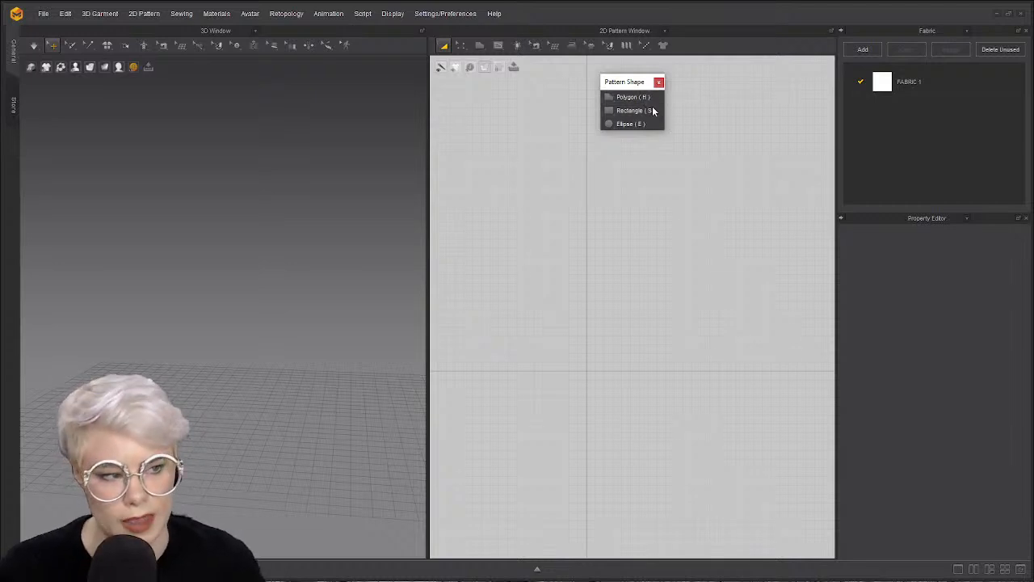
pyautogui.click(658, 82)
pyautogui.press('e')
pyautogui.click(495, 51)
pyautogui.press('h')
pyautogui.click(536, 59)
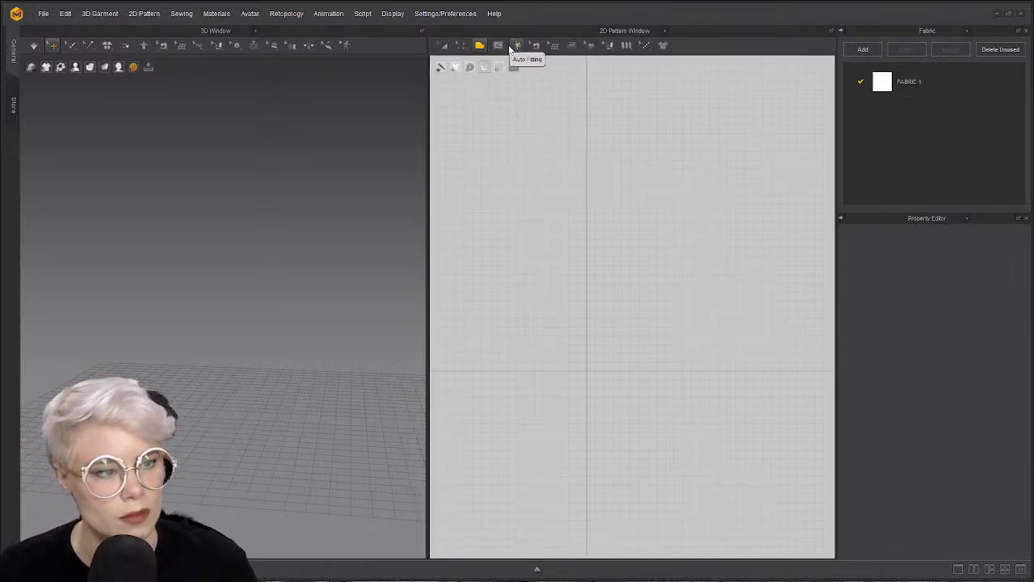
# - Examine the Internal Shape tools for polygons, rectangles, ellipses and darts
pyautogui.click(533, 45)
pyautogui.moveTo(528, 63); pyautogui.dragTo(574, 96)
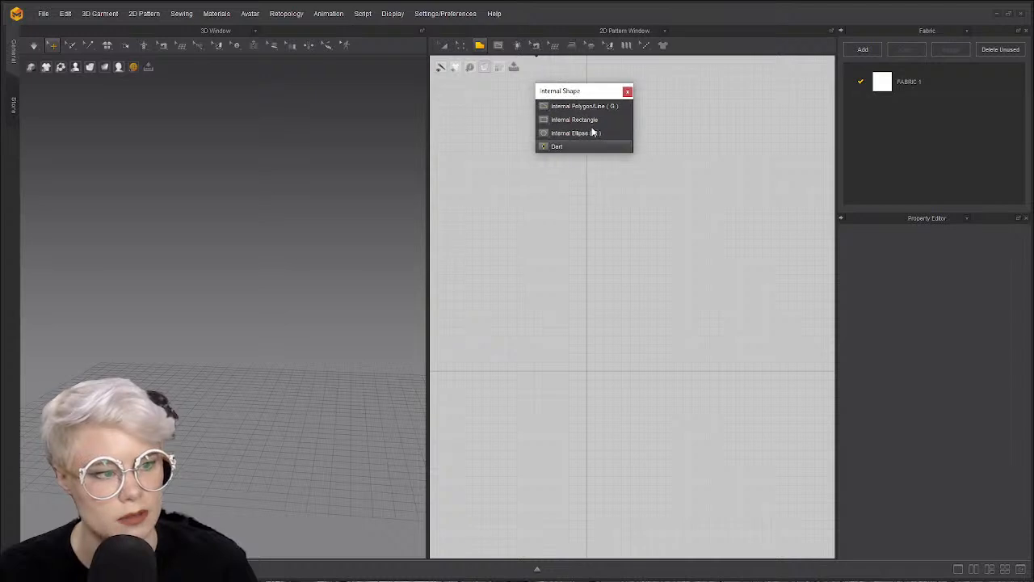
pyautogui.click(628, 91)
# - Draw a nearly square rectangle pattern beside the vertical axis and select it in the 3D view
pyautogui.click(481, 46)
pyautogui.click(505, 81)
pyautogui.moveTo(594, 240); pyautogui.dragTo(699, 336)
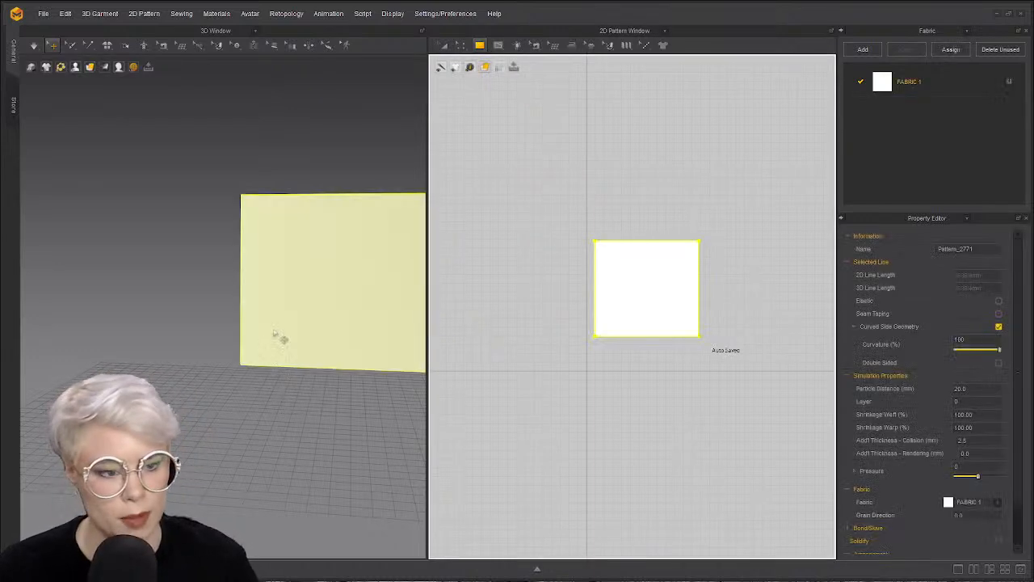
pyautogui.moveTo(280, 370); pyautogui.dragTo(291, 283, button='right')
pyautogui.moveTo(291, 284); pyautogui.dragTo(230, 303, button='middle')
pyautogui.scroll(2, 230, 302)
pyautogui.click(141, 223)
pyautogui.click(283, 134)
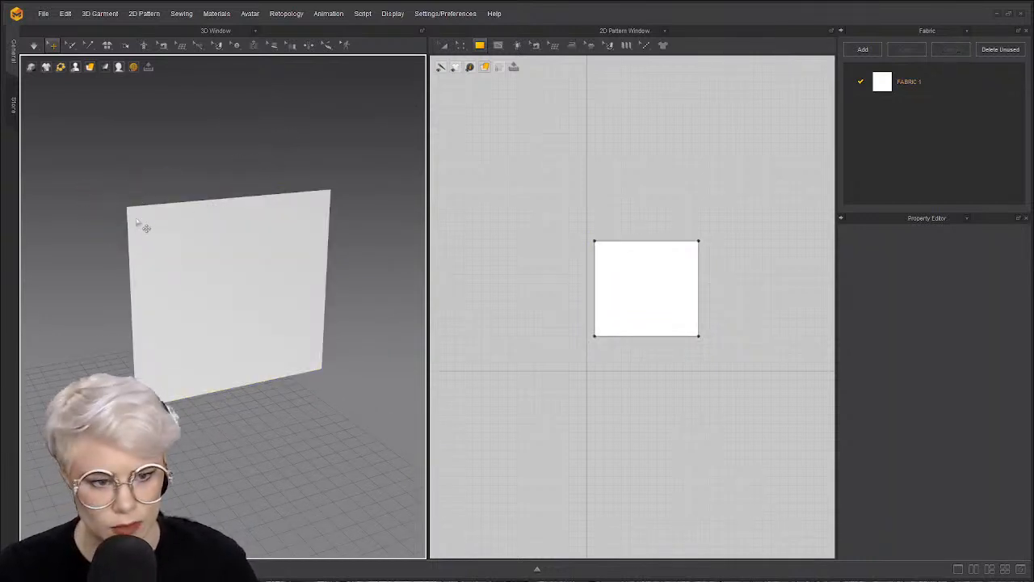
pyautogui.moveTo(332, 204); pyautogui.dragTo(218, 249, button='right')
pyautogui.click(220, 251)
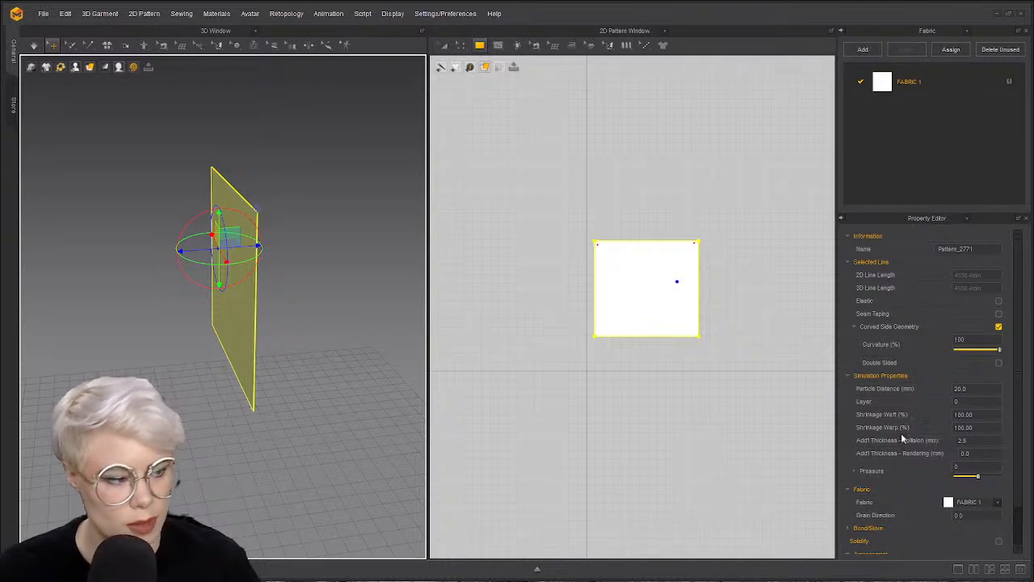
# - Try simulating the selected rectangle pattern with a pressure of 35
pyautogui.click(958, 466)
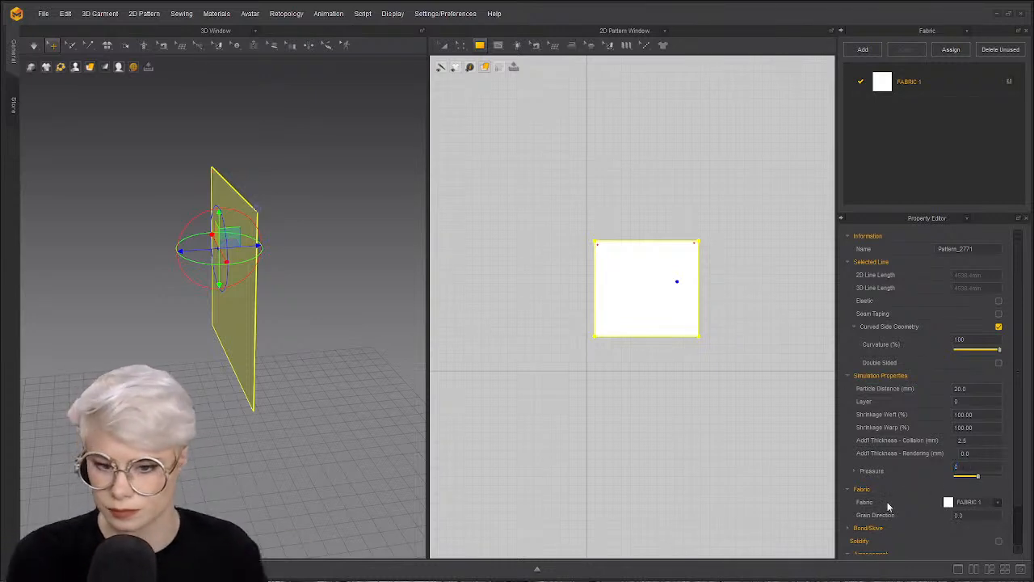
pyautogui.click(983, 466)
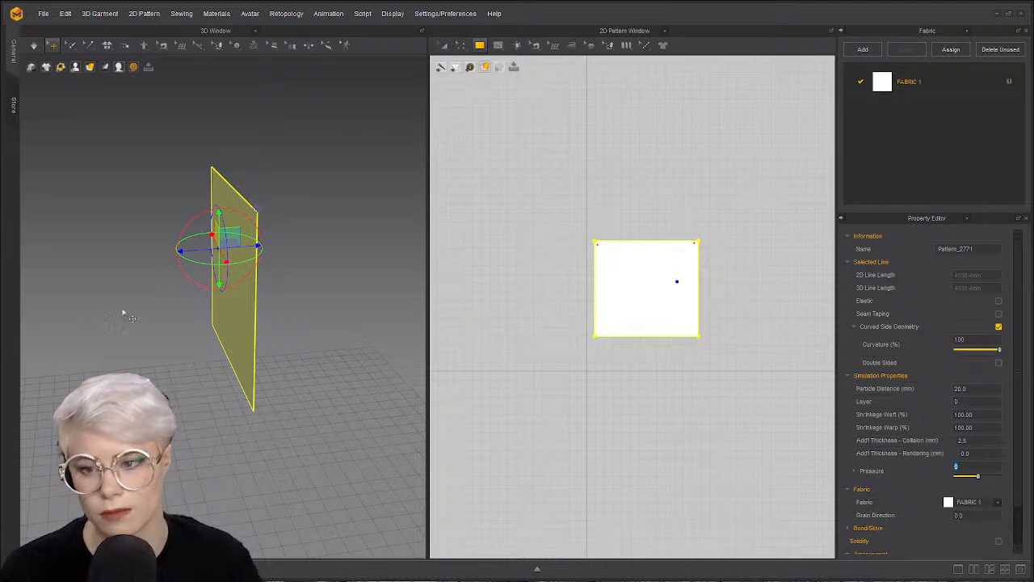
pyautogui.click(185, 291)
pyautogui.click(240, 272)
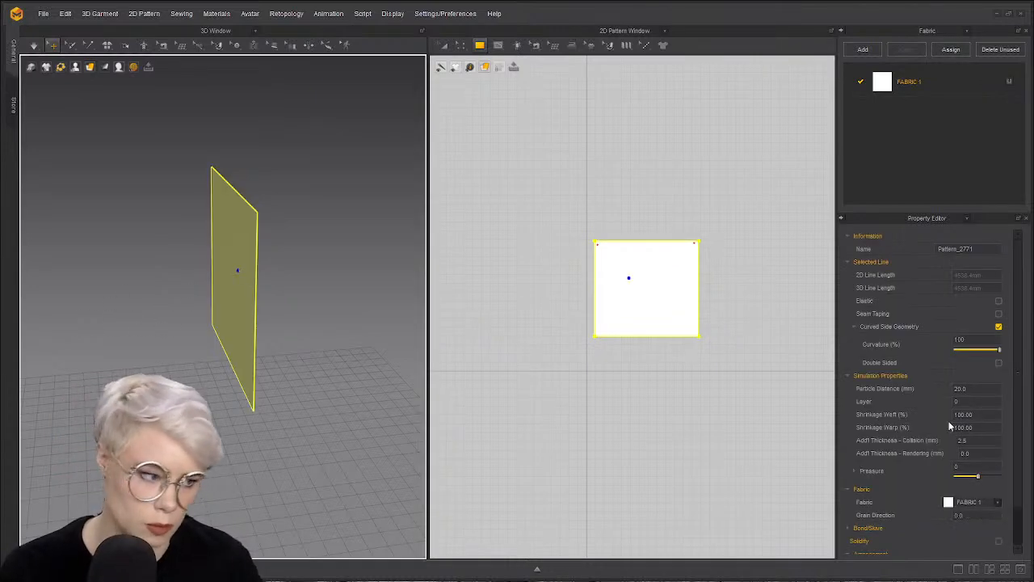
pyautogui.moveTo(978, 476); pyautogui.dragTo(990, 478)
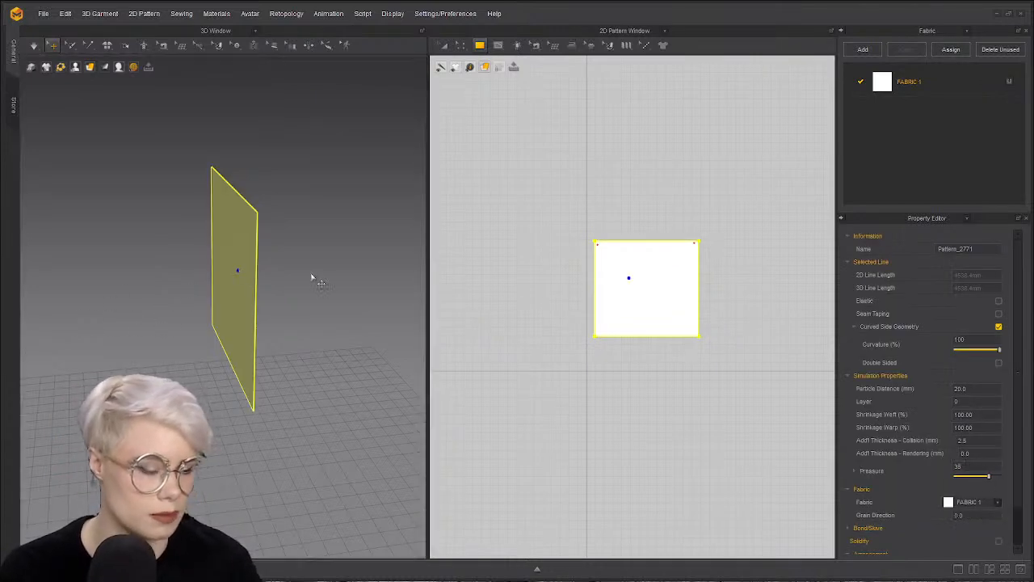
pyautogui.press('space')
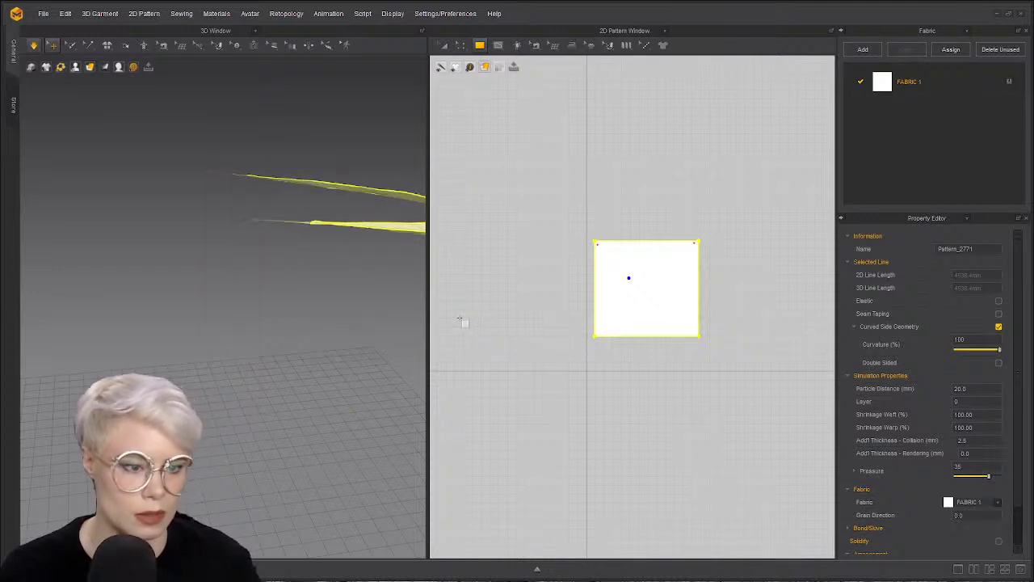
pyautogui.hotkey('ctrl', 'z')
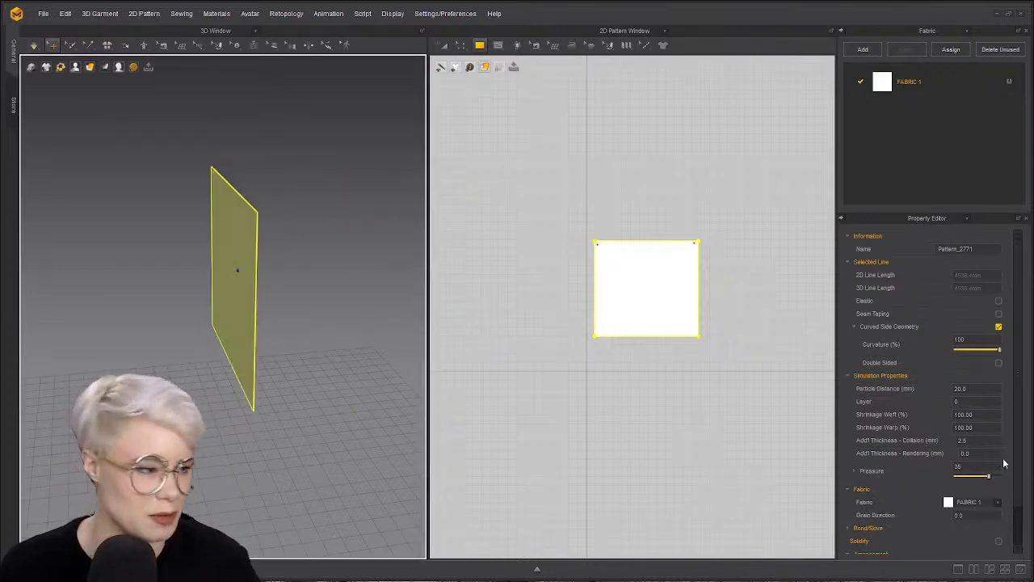
# - Try simulating the rectangle pattern with its pressure set to 5 and to -5
pyautogui.doubleClick(987, 466)
pyautogui.write('5')
pyautogui.press('Return')
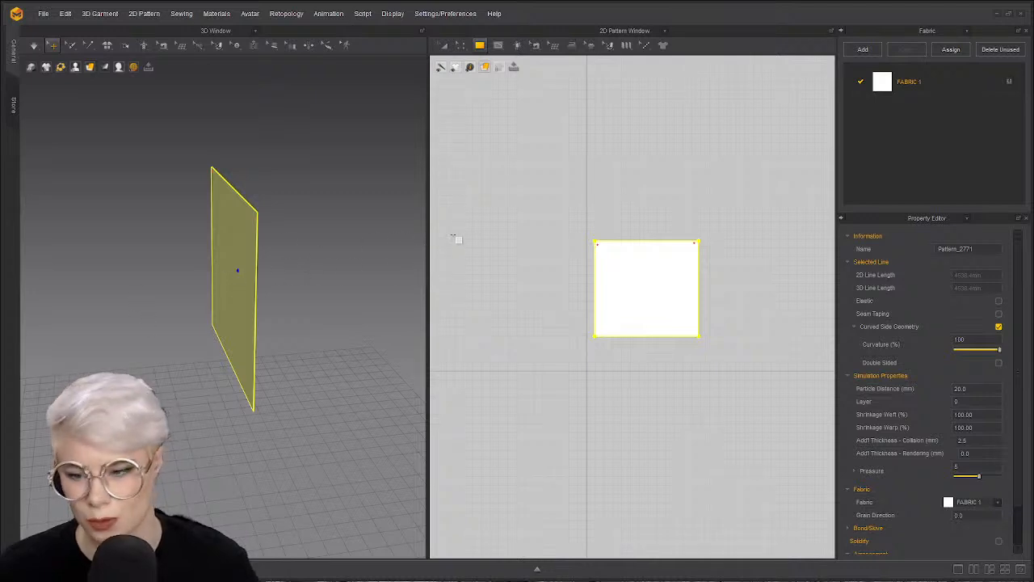
pyautogui.press('space')
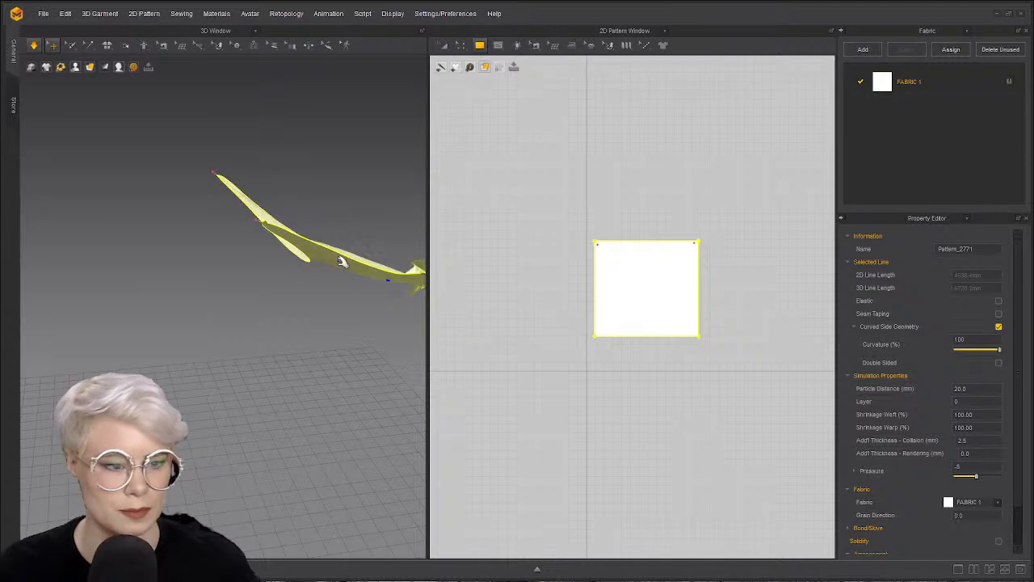
pyautogui.click(314, 326)
pyautogui.click(348, 302)
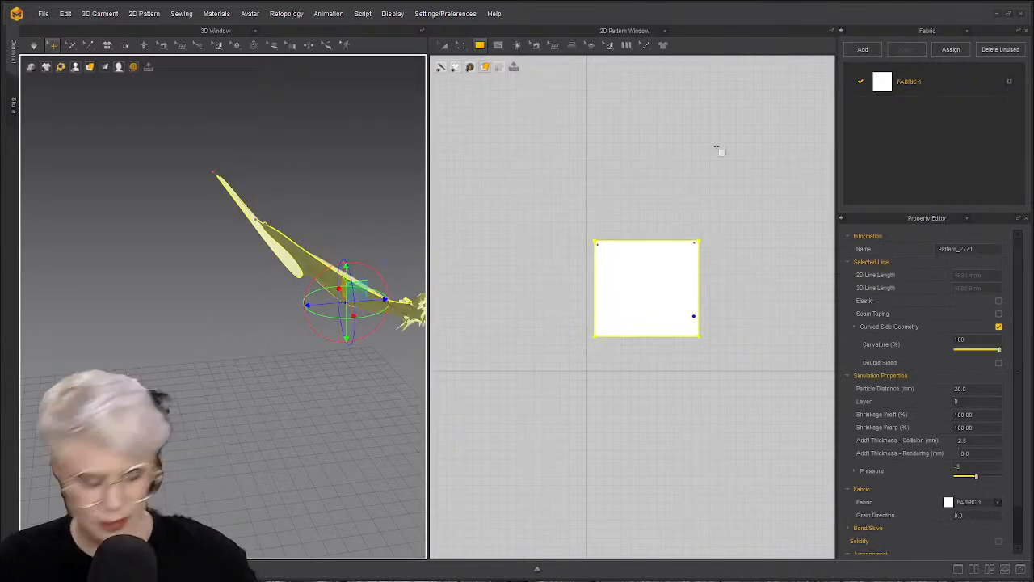
# - Delete the deformed pattern and draw a new nearly square rectangle pattern beside the vertical axis
pyautogui.press('Delete')
pyautogui.click(478, 46)
pyautogui.click(493, 81)
pyautogui.moveTo(606, 218); pyautogui.dragTo(705, 325)
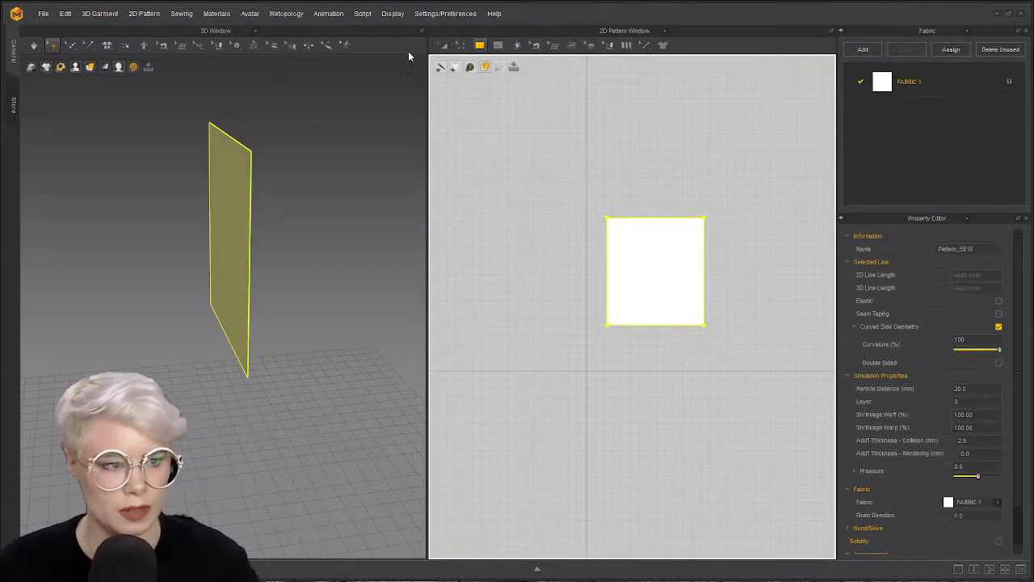
# - Set the new rectangle pattern's pressure to -5
pyautogui.click(444, 46)
pyautogui.moveTo(300, 231); pyautogui.dragTo(330, 225, button='right')
pyautogui.click(959, 466)
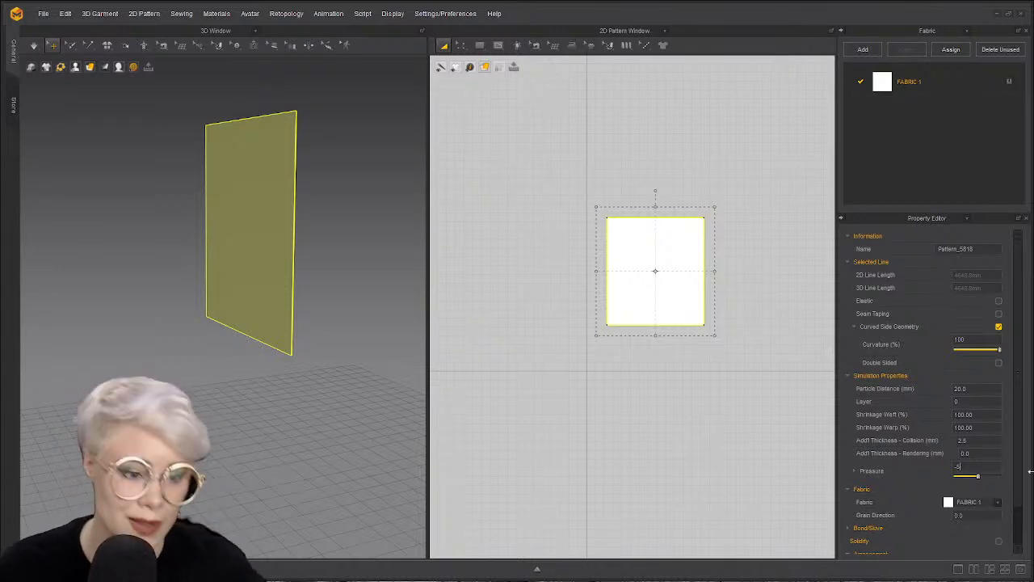
pyautogui.press('Return')
pyautogui.scroll(-4, 148, 192)
pyautogui.moveTo(153, 195); pyautogui.dragTo(178, 236, button='right')
pyautogui.scroll(-2, 194, 232)
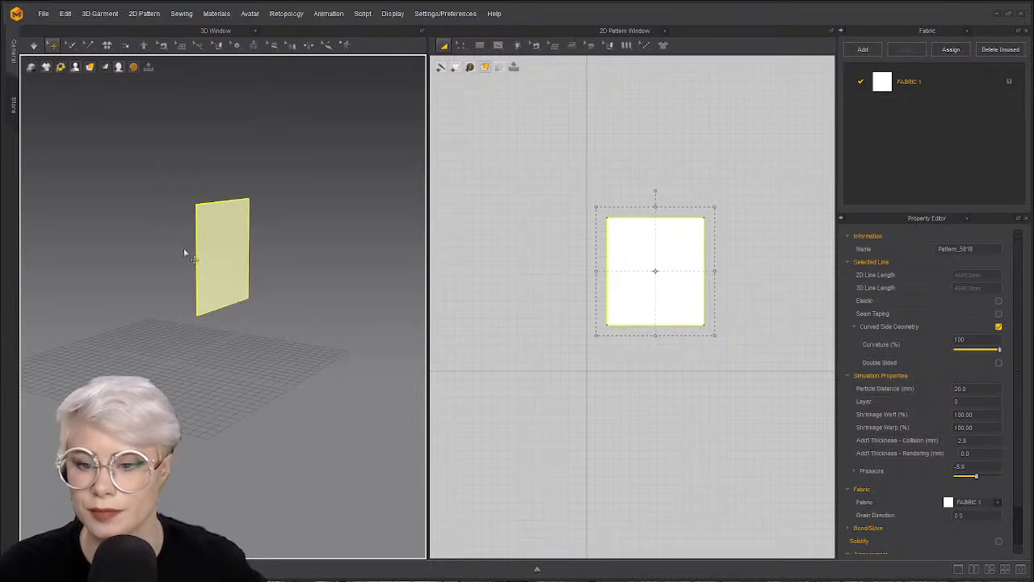
# - Try simulating the single rectangle with its negative pressure and undo the simulation
pyautogui.press('space')
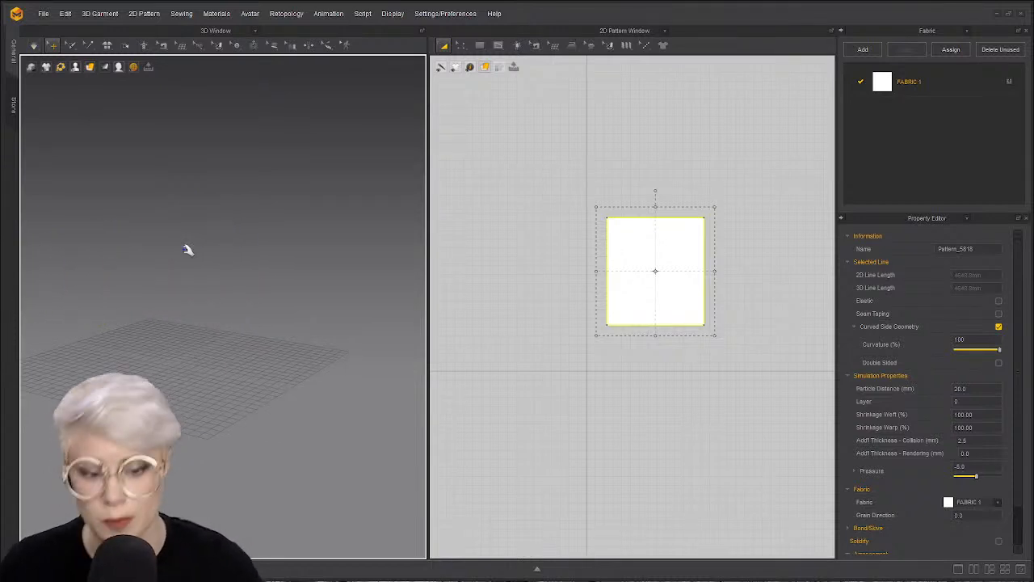
pyautogui.hotkey('ctrl', 'z')
pyautogui.moveTo(178, 273); pyautogui.dragTo(267, 277, button='right')
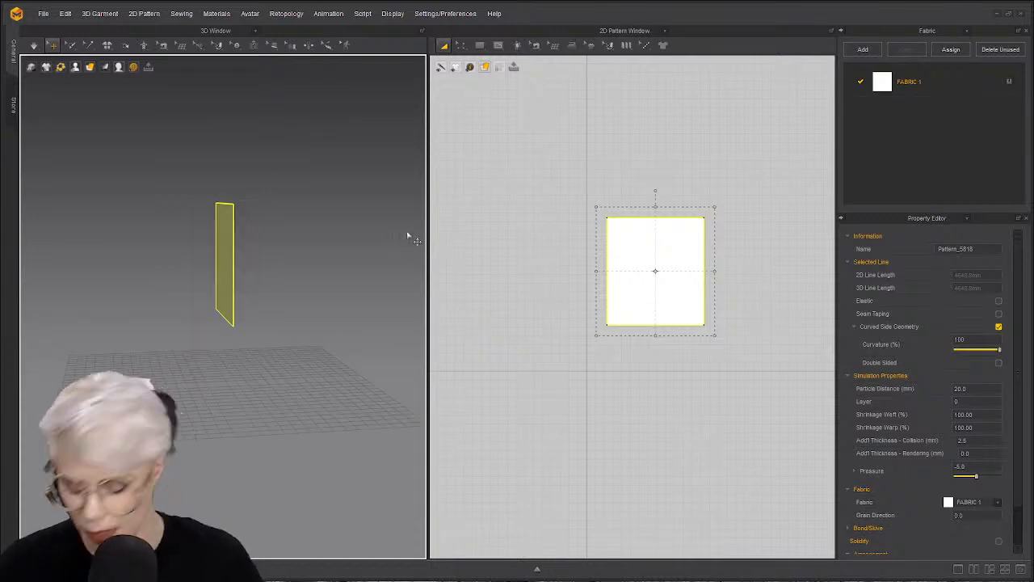
# - Copy the rectangle pattern and paste the duplicate level with it on the other side of the vertical axis
pyautogui.click(962, 467)
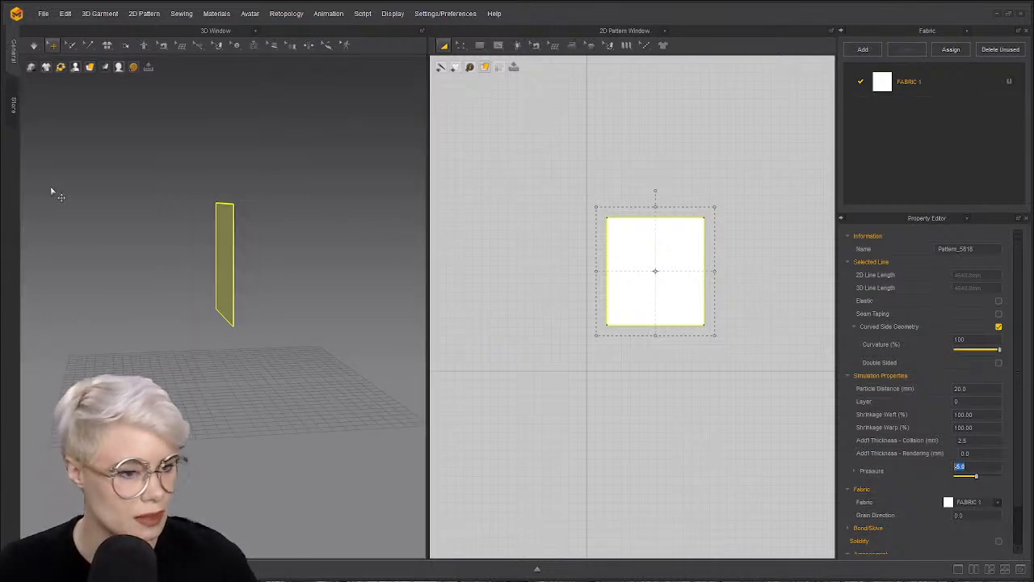
pyautogui.rightClick(680, 261)
pyautogui.click(529, 245)
pyautogui.click(643, 248)
pyautogui.hotkey('ctrl', 'c')
pyautogui.hotkey('ctrl', 'v')
pyautogui.click(513, 271)
# - Sew the full outline of the copied rectangle to the full outline of the original with Free Sewing
pyautogui.press('m')
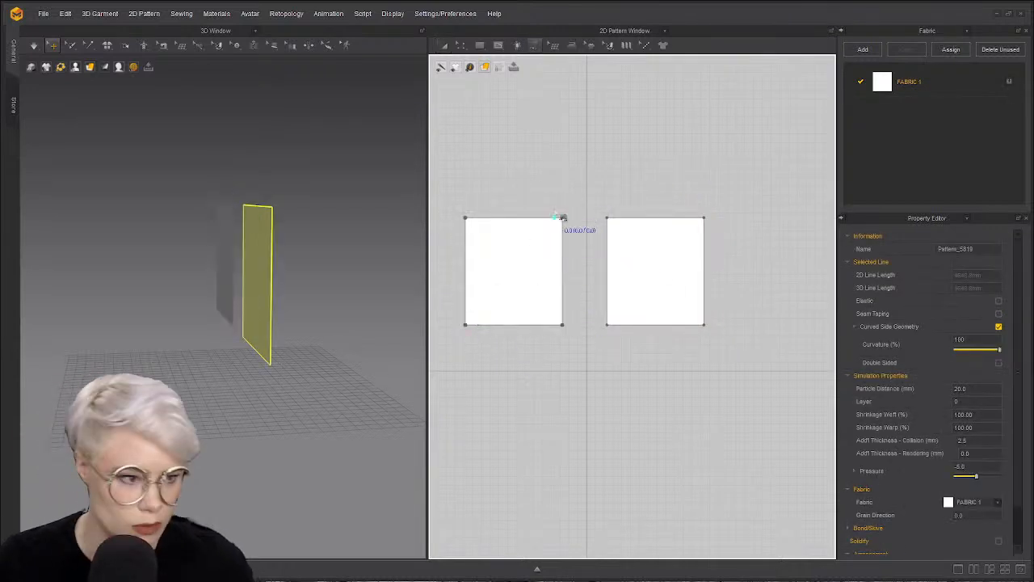
pyautogui.click(562, 216)
pyautogui.click(562, 217)
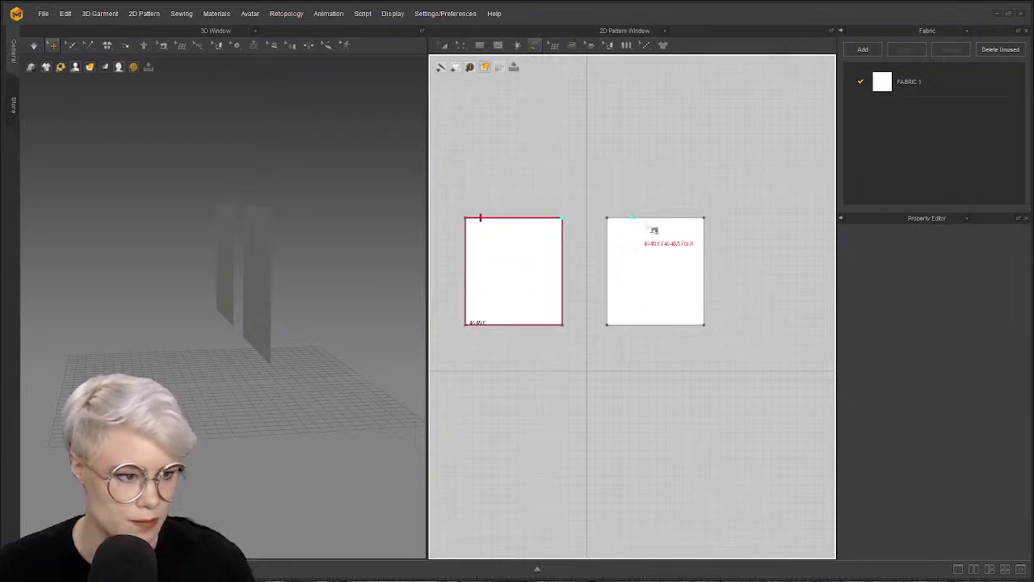
pyautogui.click(704, 219)
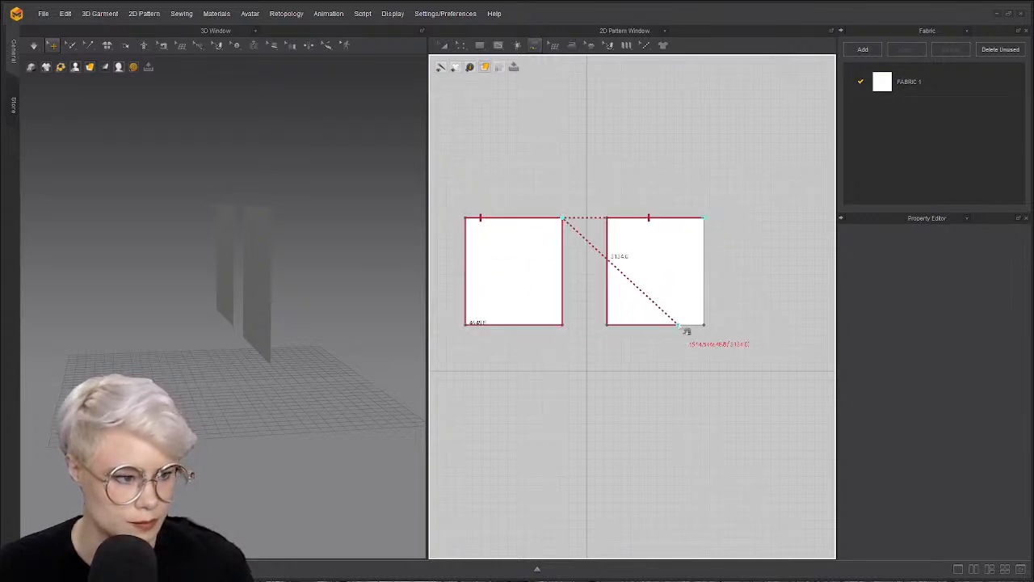
pyautogui.click(704, 219)
# - Move the original panel well apart from its copy in the 3D view
pyautogui.moveTo(197, 270); pyautogui.dragTo(254, 302, button='right')
pyautogui.moveTo(254, 302); pyautogui.dragTo(310, 458)
pyautogui.moveTo(309, 457); pyautogui.dragTo(192, 257, button='right')
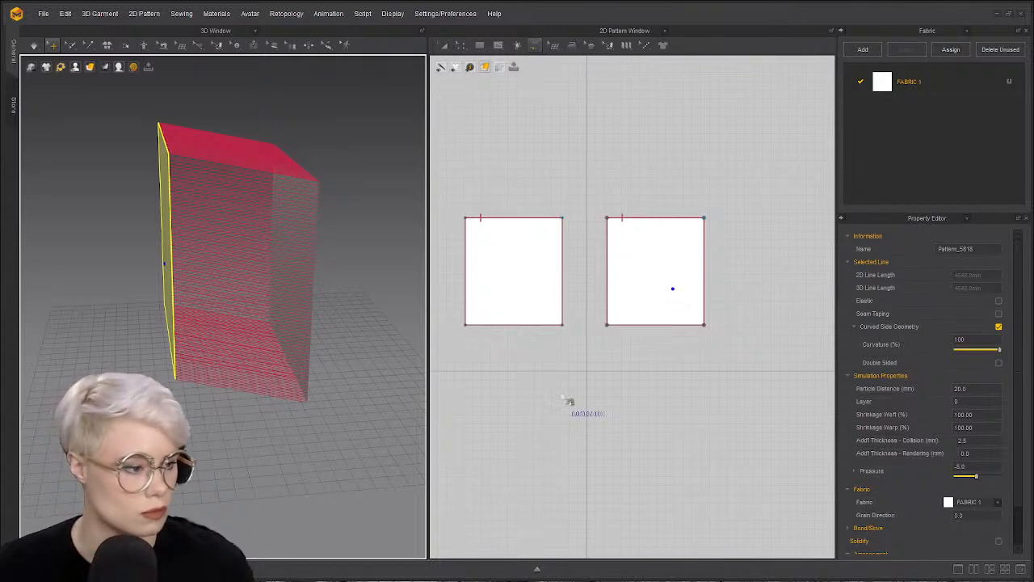
# - Select the copied and the original panel in turn and check their pressure values
pyautogui.press('a')
pyautogui.moveTo(262, 238); pyautogui.dragTo(278, 240, button='right')
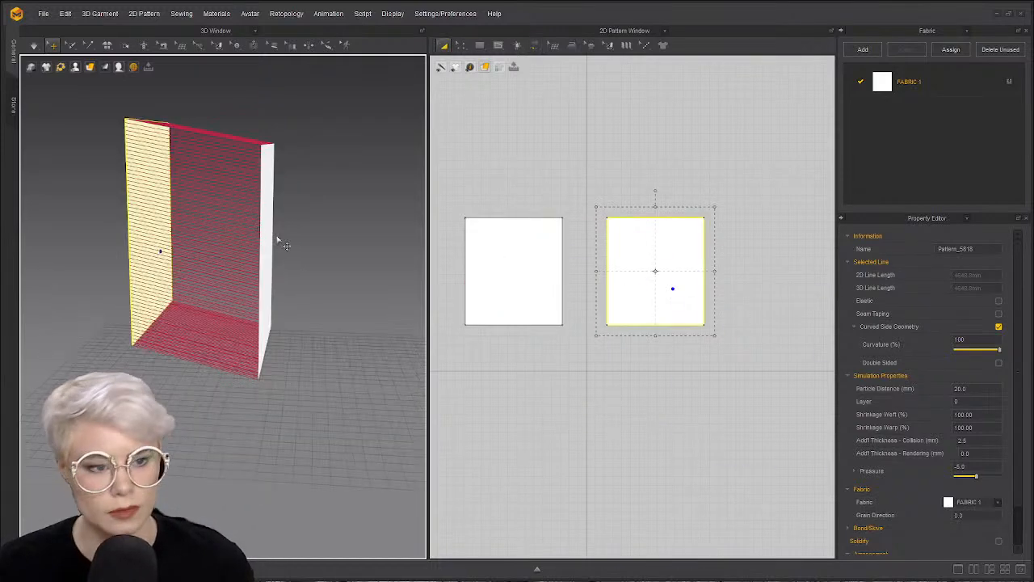
pyautogui.click(379, 184)
pyautogui.click(263, 213)
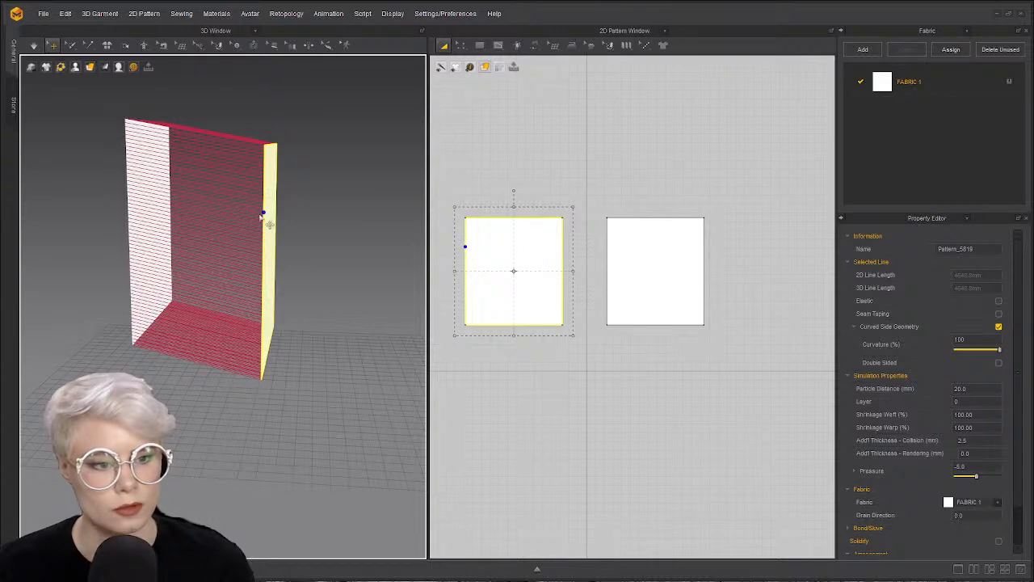
pyautogui.doubleClick(960, 466)
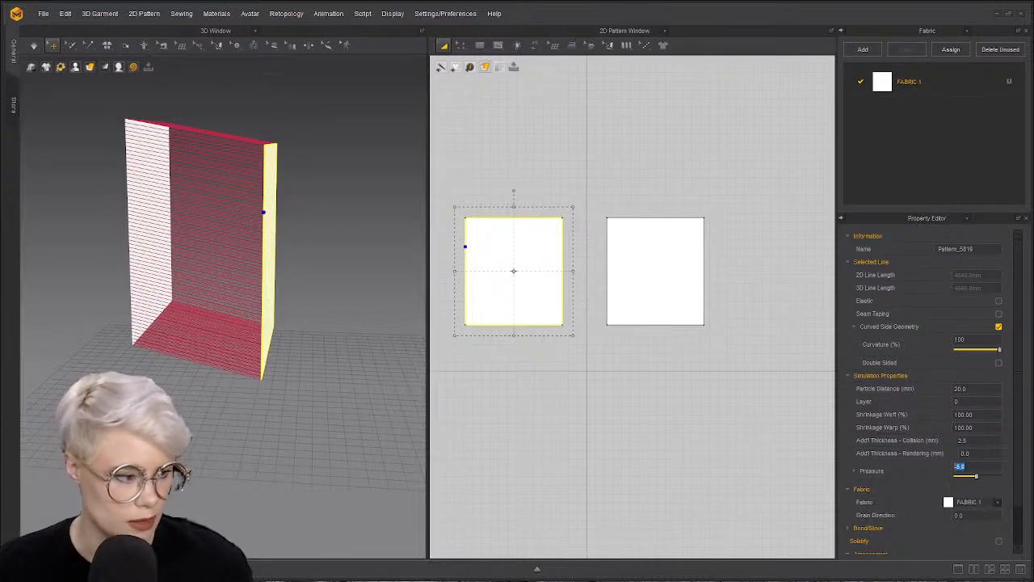
pyautogui.click(139, 277)
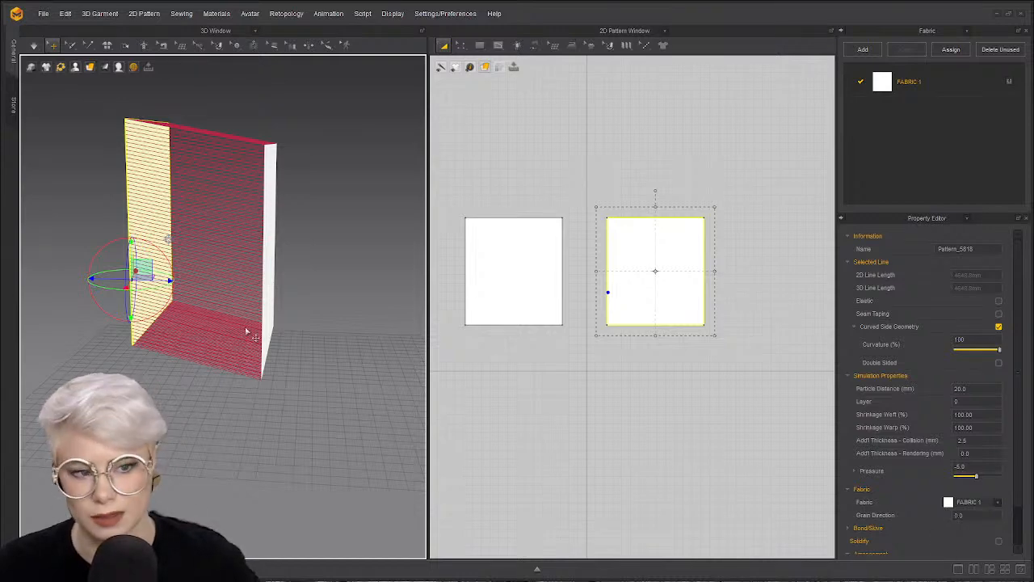
# - Simulate the two sewn rectangles so they inflate, and pull the pillow upward in the 3D view
pyautogui.click(178, 404)
pyautogui.moveTo(184, 215); pyautogui.dragTo(240, 216, button='right')
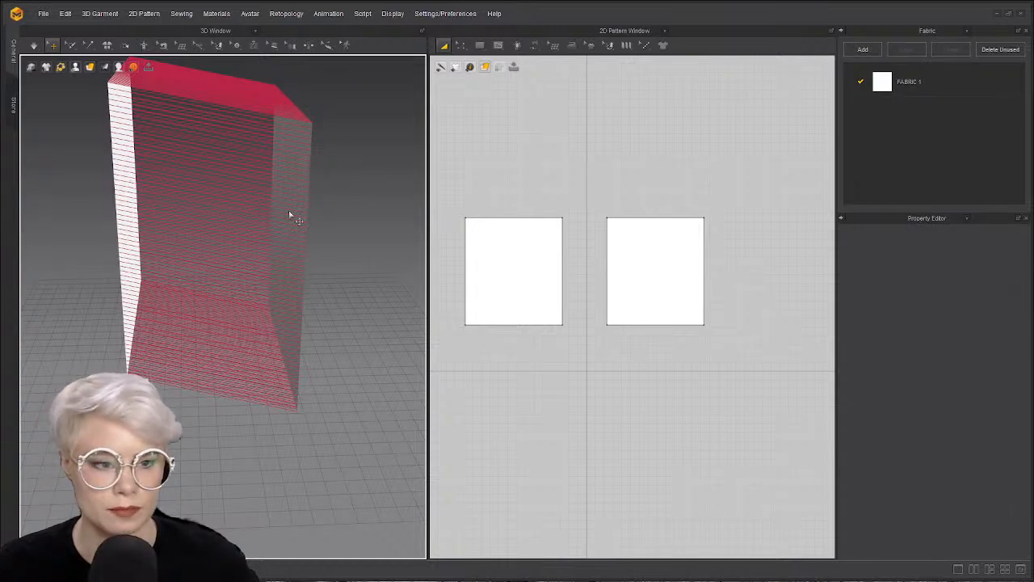
pyautogui.press('space')
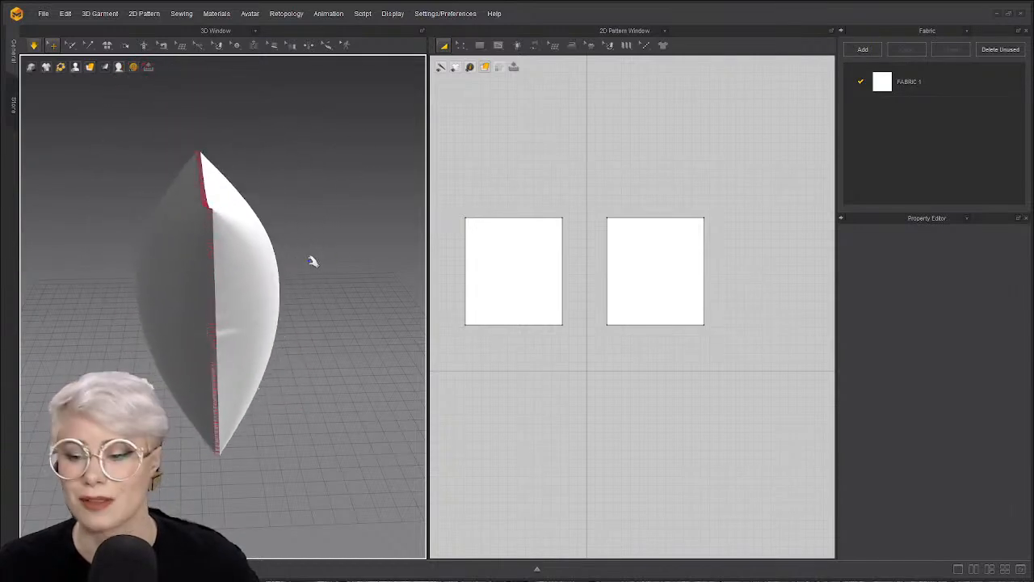
pyautogui.moveTo(316, 261); pyautogui.dragTo(334, 358, button='right')
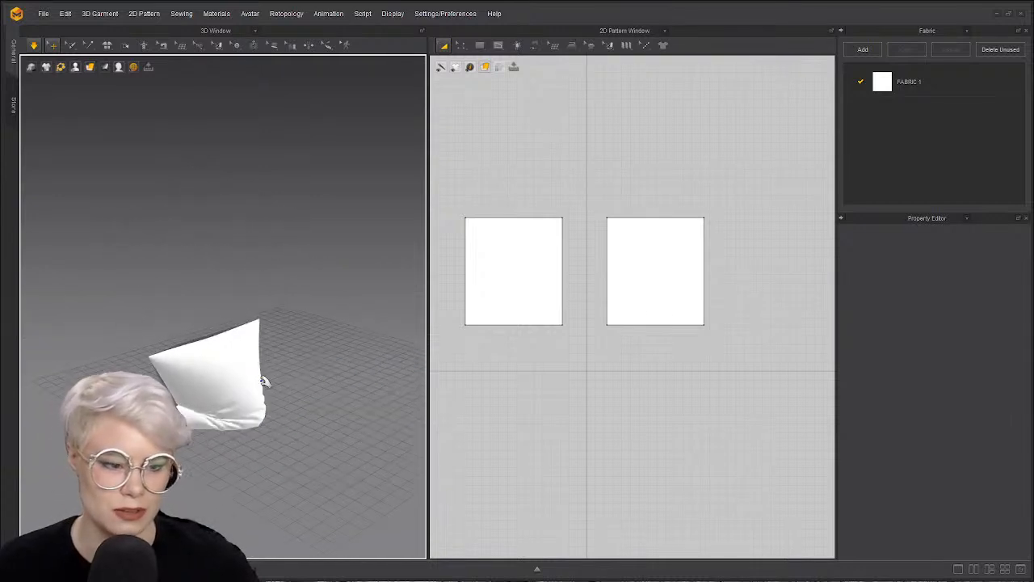
pyautogui.moveTo(233, 327); pyautogui.dragTo(249, 145)
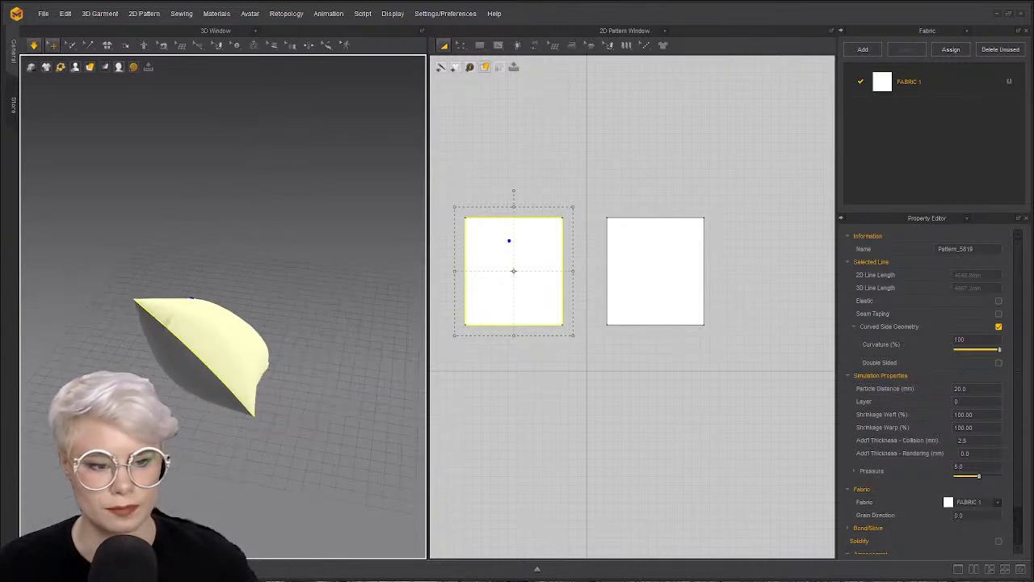
# - Flip the normal of the original rectangle panel and set its pressure to 5
pyautogui.click(154, 390)
pyautogui.moveTo(219, 385); pyautogui.dragTo(252, 379, button='right')
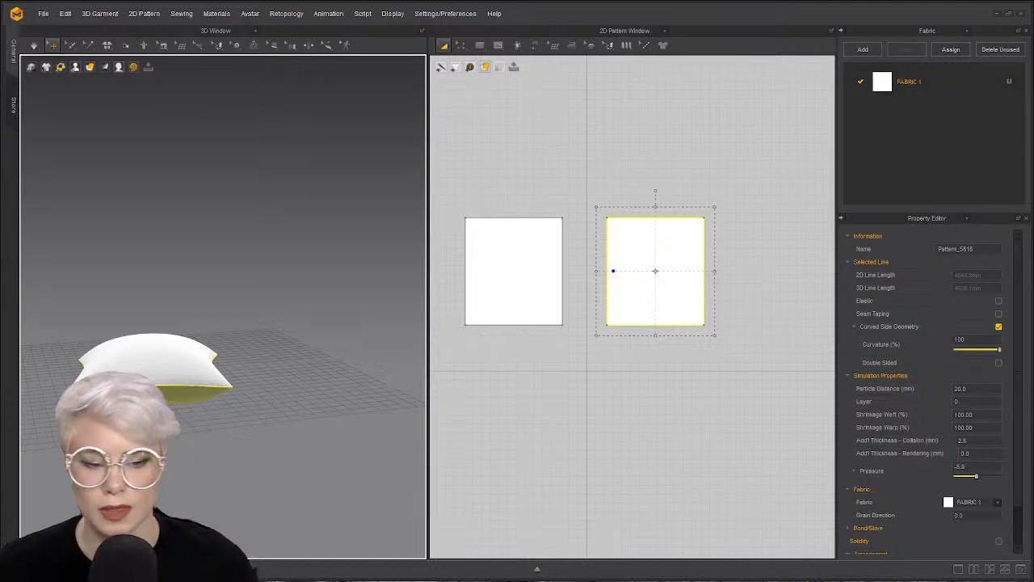
pyautogui.rightClick(170, 396)
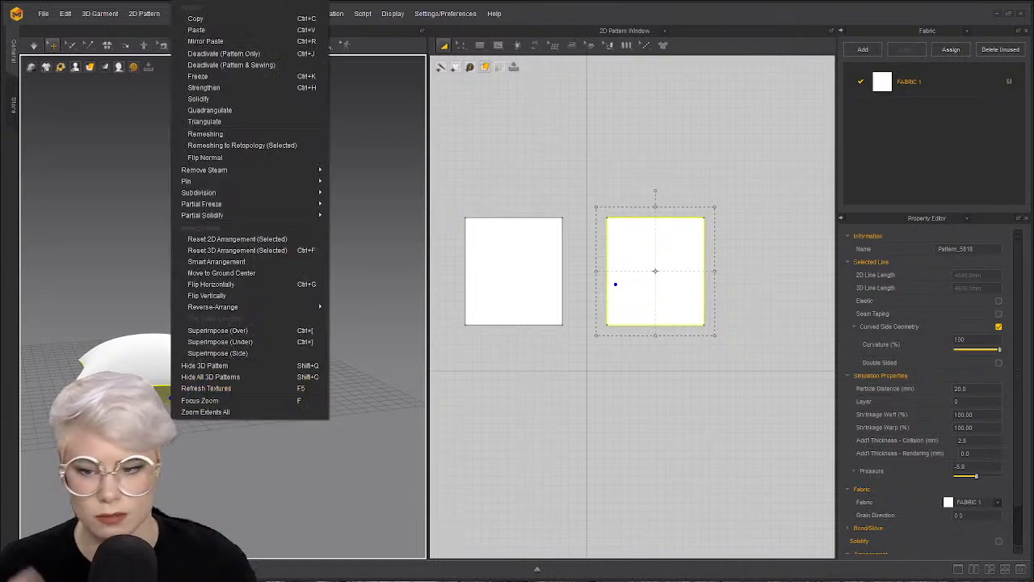
pyautogui.click(202, 158)
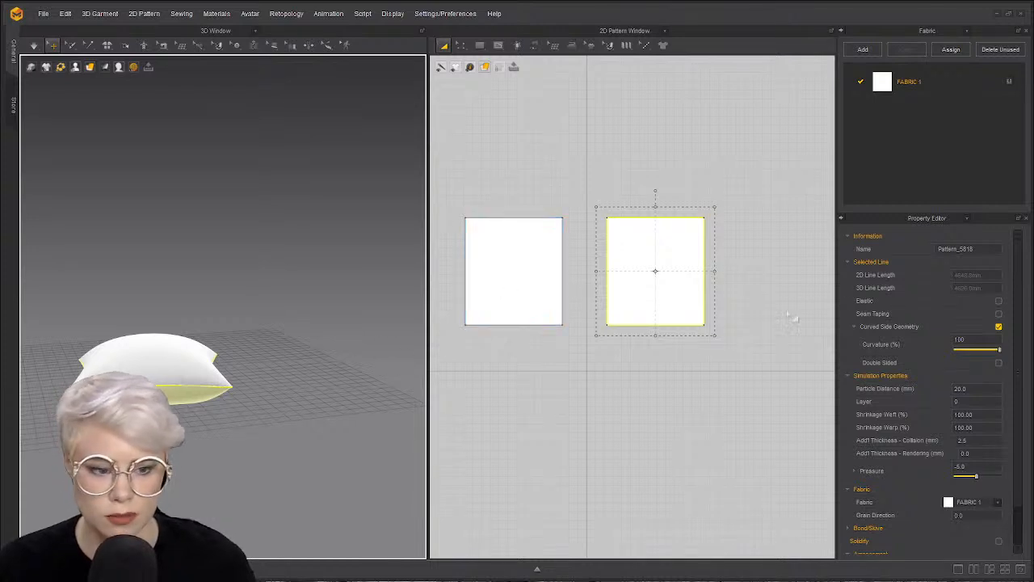
pyautogui.click(987, 465)
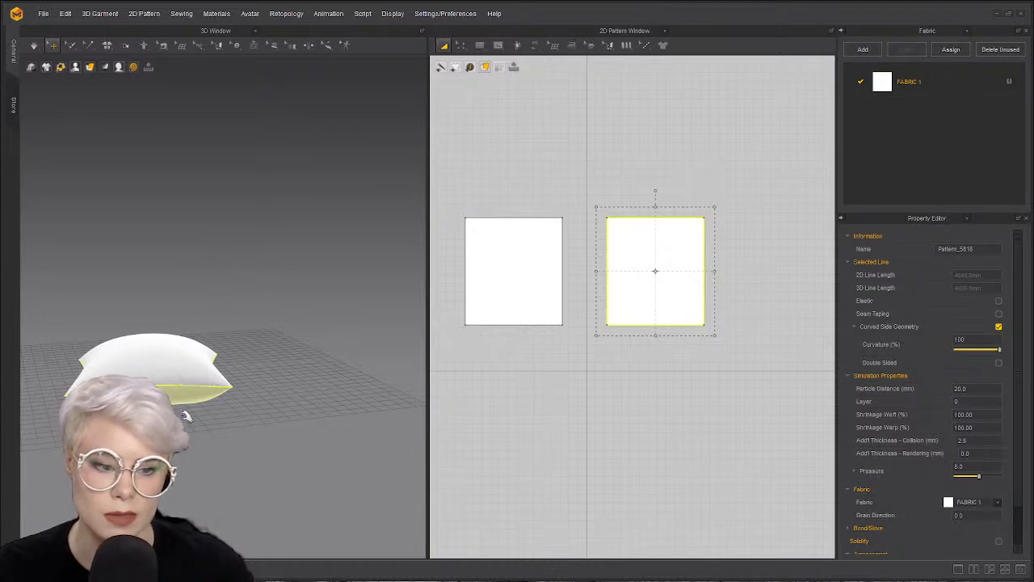
# - Simulate the pillow while lifting it in the 3D view, and delete all of its patterns
pyautogui.moveTo(134, 358); pyautogui.dragTo(147, 5)
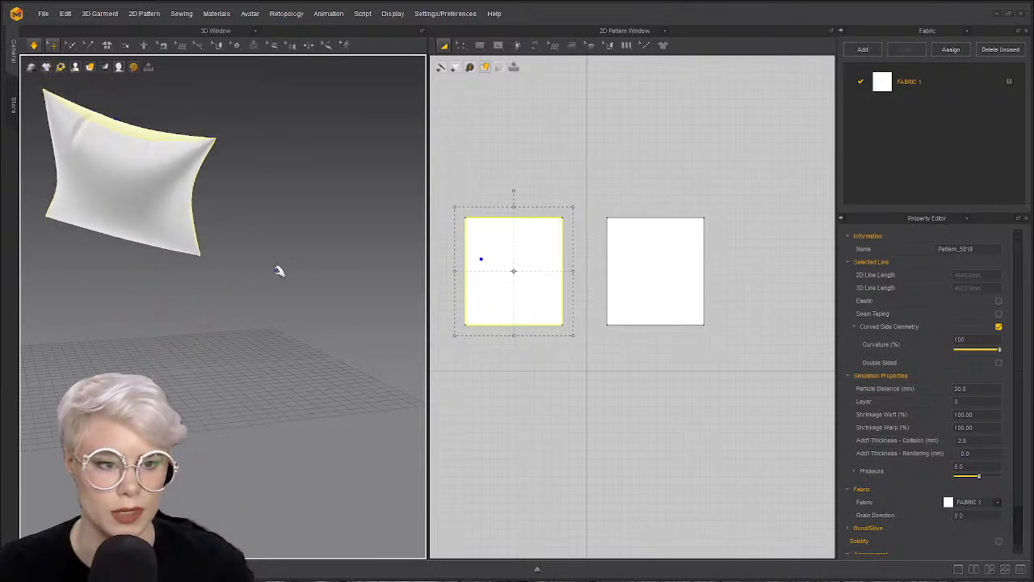
pyautogui.press('space')
pyautogui.moveTo(178, 410); pyautogui.dragTo(105, 408, button='right')
pyautogui.hotkey('ctrl', 'a')
pyautogui.press('Delete')
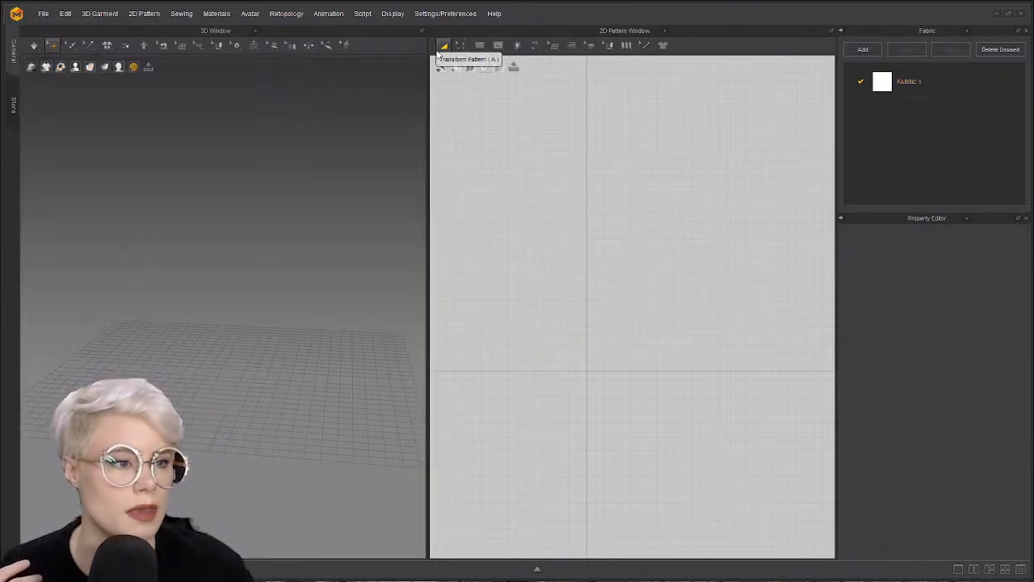
# - Draw a large circular pattern with the Ellipse tool, to the right of the vertical axis
pyautogui.moveTo(353, 252); pyautogui.dragTo(229, 341, button='right')
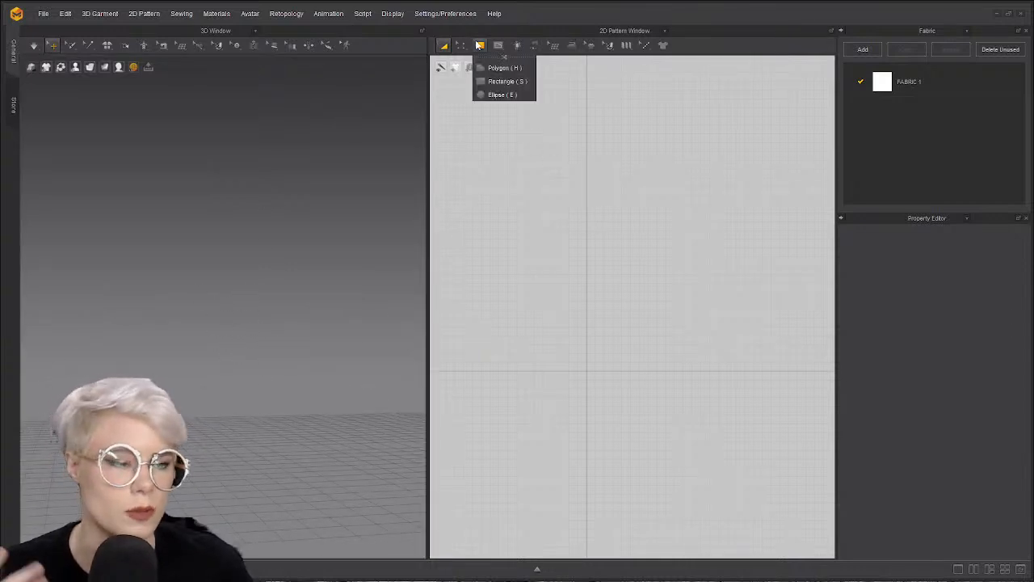
pyautogui.click(477, 50)
pyautogui.click(493, 94)
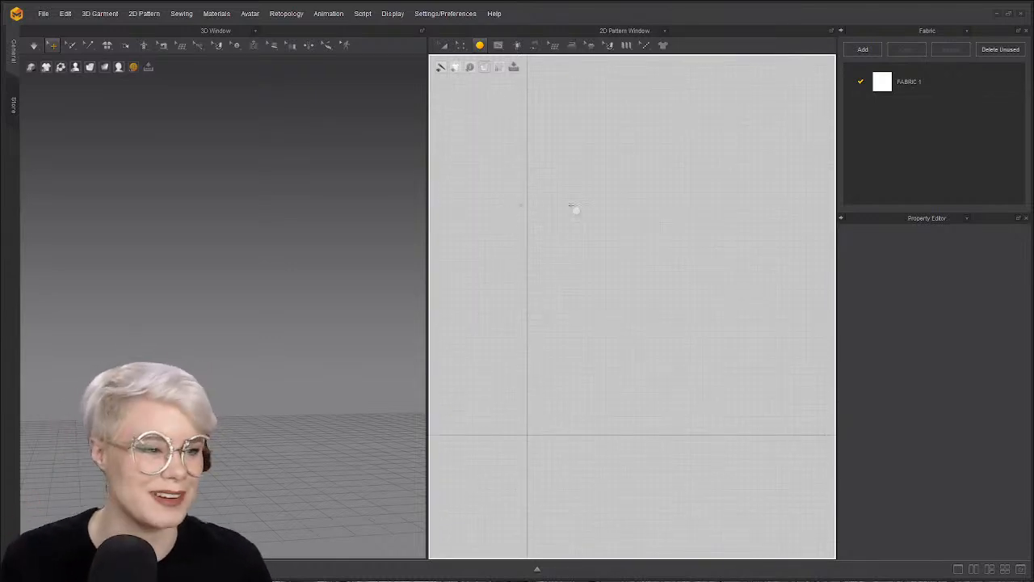
pyautogui.moveTo(541, 191); pyautogui.dragTo(686, 331)
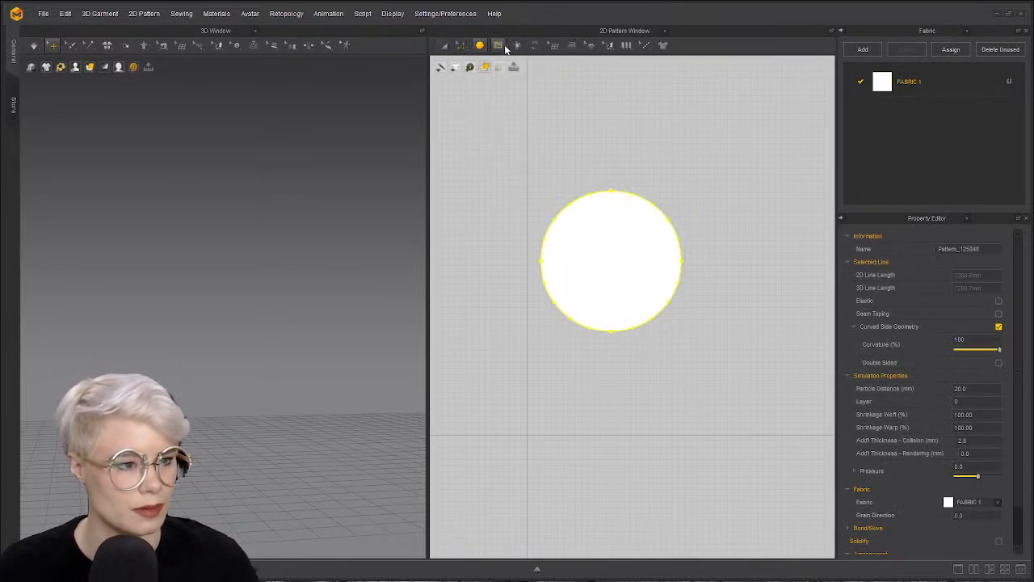
# - Draw an Internal Ellipse of similar size starting inside the circle pattern and extending beyond its lower right edge
pyautogui.moveTo(478, 46)
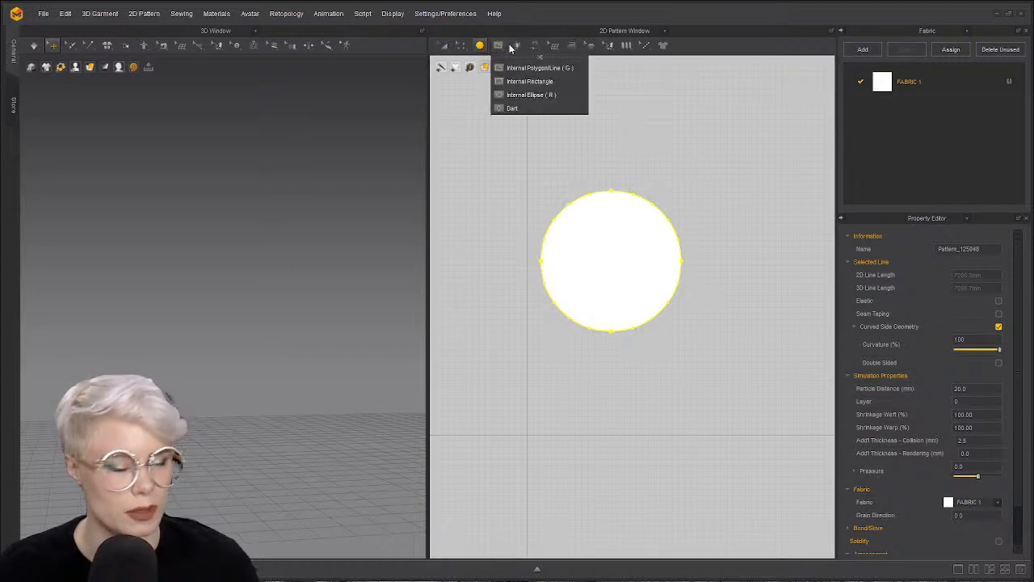
pyautogui.click(548, 96)
pyautogui.click(594, 194)
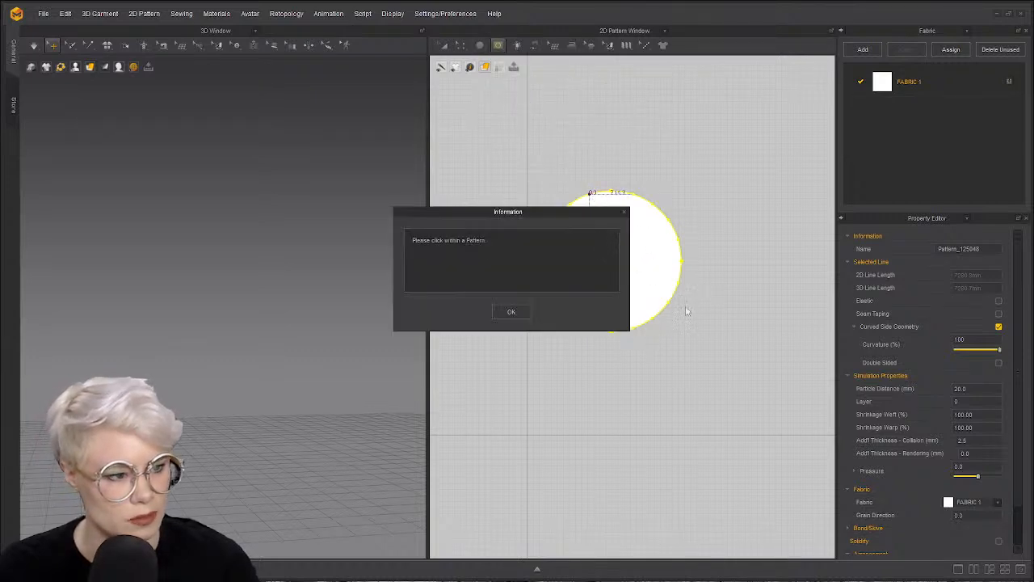
pyautogui.click(513, 313)
pyautogui.moveTo(606, 226); pyautogui.dragTo(742, 356)
pyautogui.scroll(-1, 683, 282)
pyautogui.press('a')
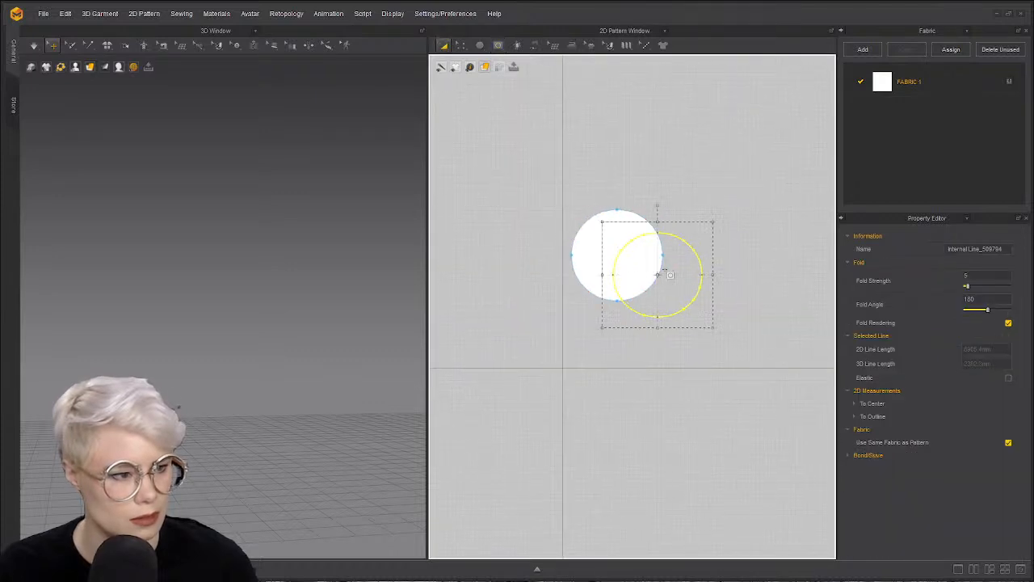
# - Move the internal circle upward to roughly the same height as the circle pattern, overlapping its right part
pyautogui.scroll(2, 666, 275)
pyautogui.click(652, 94)
pyautogui.click(689, 193)
pyautogui.moveTo(693, 200)
pyautogui.mouseDown()
pyautogui.moveTo(681, 199)
pyautogui.moveTo(704, 206)
pyautogui.mouseUp()
pyautogui.click(679, 170)
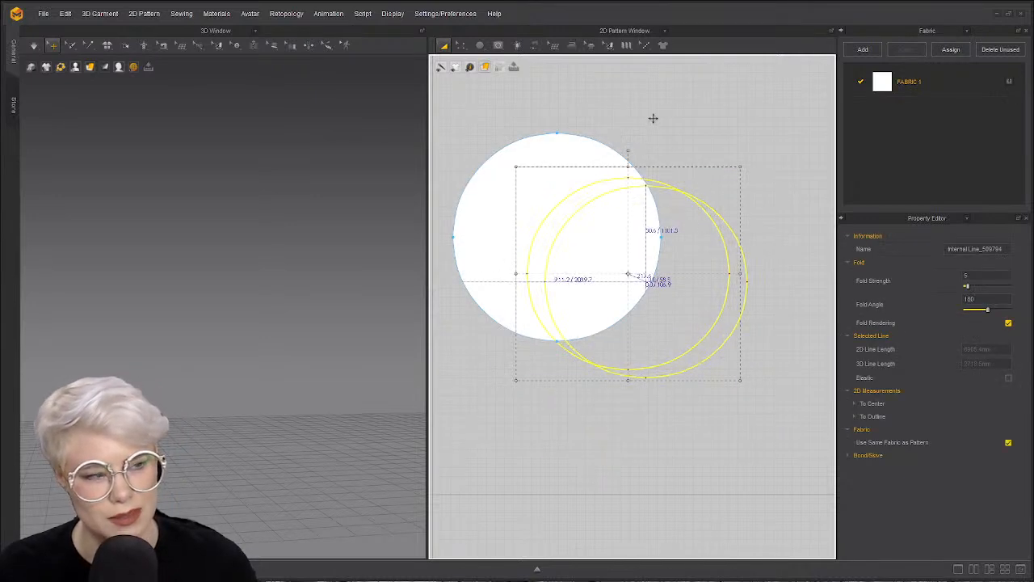
pyautogui.moveTo(653, 118); pyautogui.dragTo(681, 195)
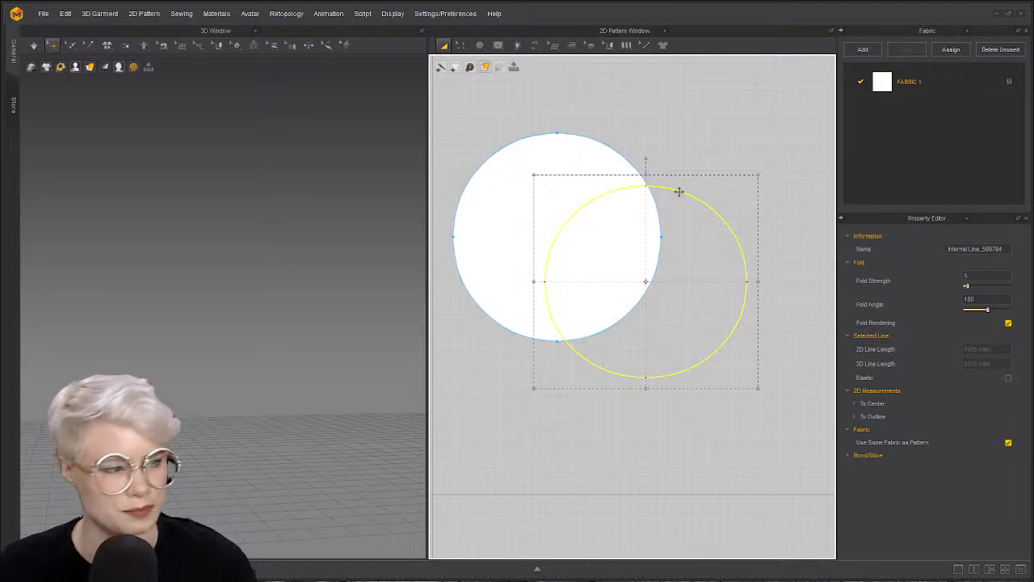
pyautogui.rightClick(682, 193)
pyautogui.click(695, 189)
pyautogui.moveTo(666, 190); pyautogui.dragTo(662, 149)
pyautogui.click(525, 185)
pyautogui.rightClick(668, 227)
pyautogui.click(644, 287)
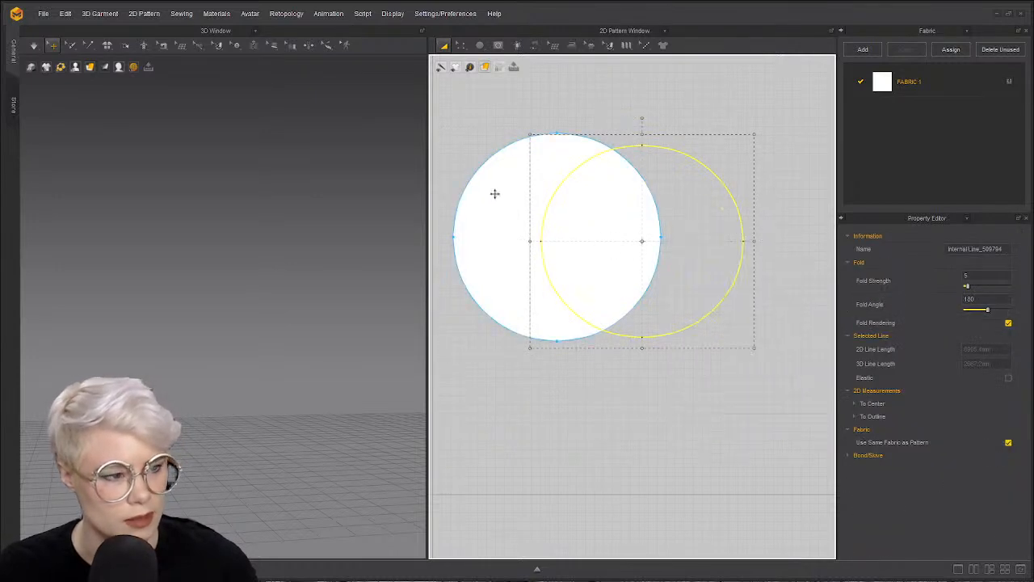
pyautogui.click(533, 219)
pyautogui.click(545, 219)
pyautogui.rightClick(544, 219)
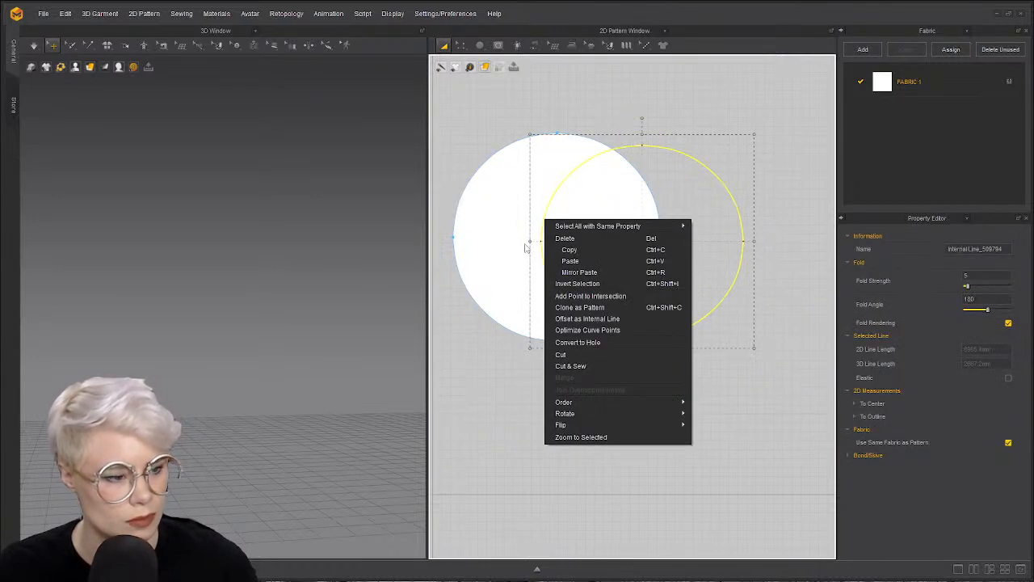
pyautogui.click(503, 229)
pyautogui.keyDown('shift'); pyautogui.click(542, 234); pyautogui.keyUp('shift')
pyautogui.rightClick(543, 235)
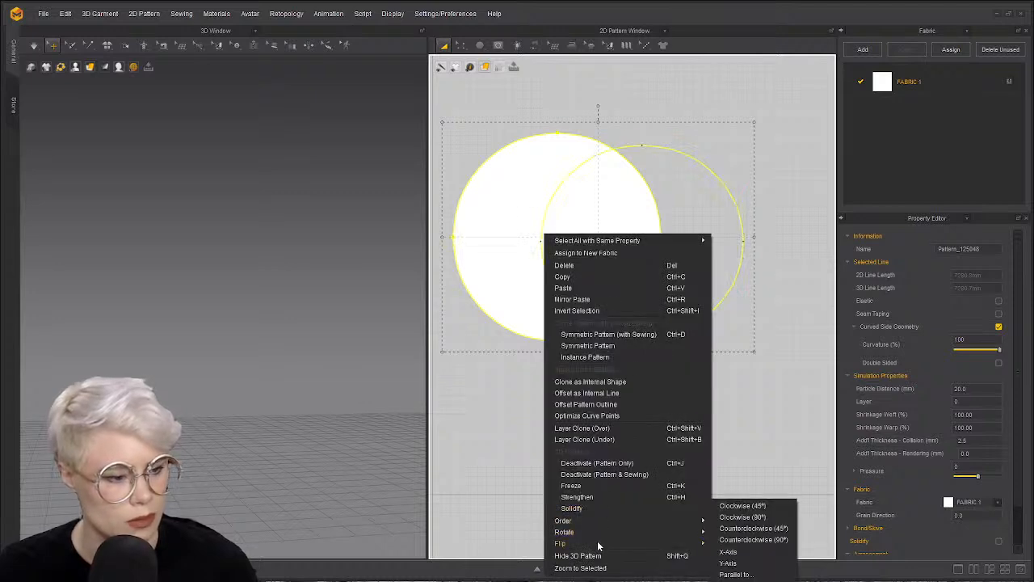
pyautogui.click(468, 361)
# - Shift the internal circle slightly to the right, level with the centre of the circle pattern
pyautogui.click(658, 147)
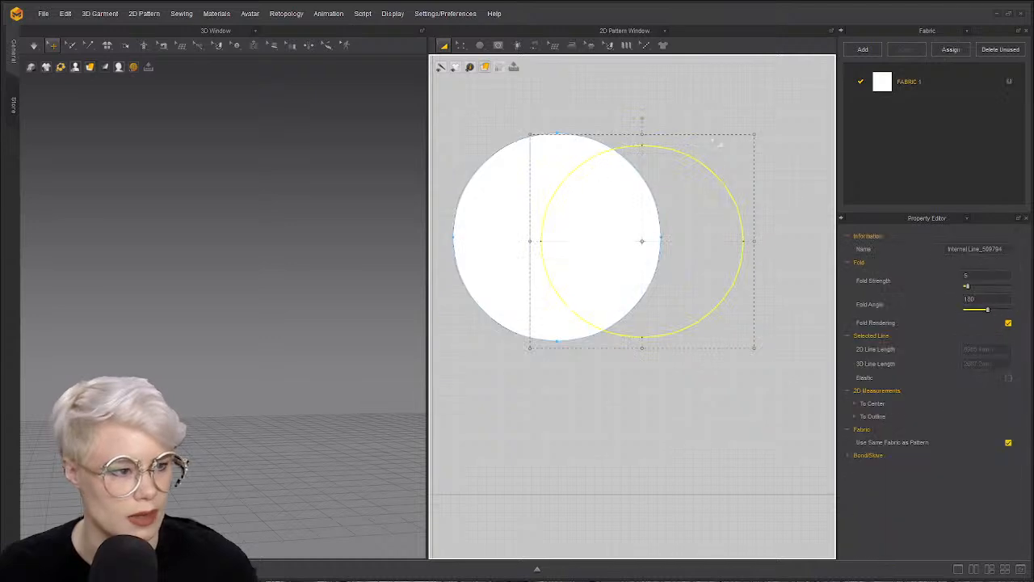
pyautogui.moveTo(625, 146); pyautogui.dragTo(654, 143)
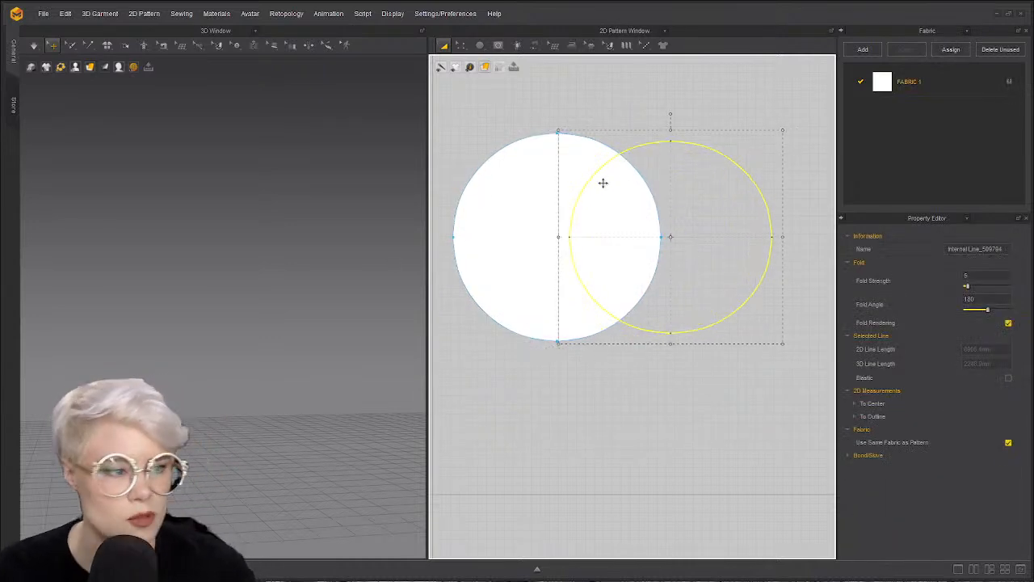
pyautogui.click(468, 154)
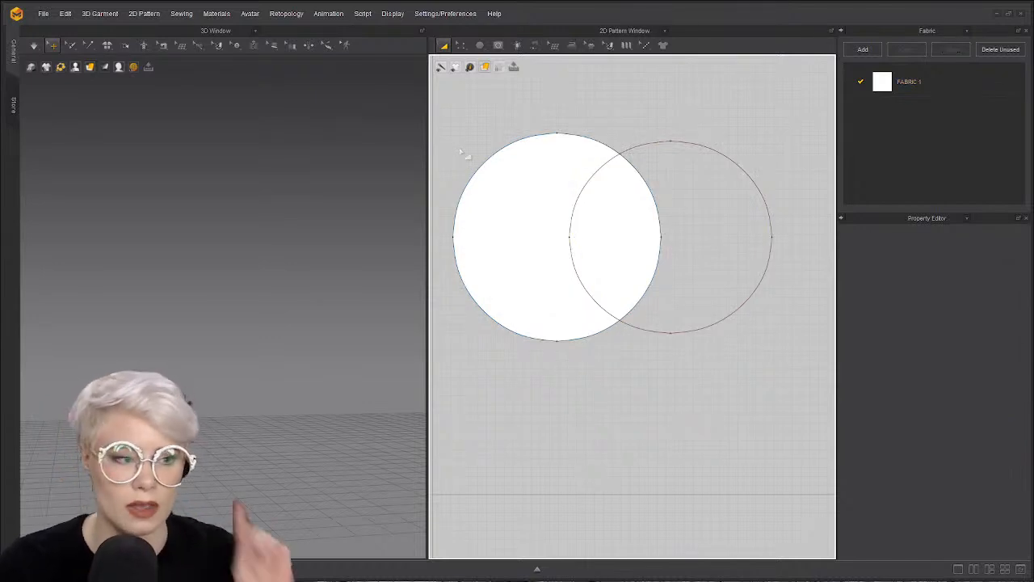
pyautogui.moveTo(653, 143); pyautogui.dragTo(643, 143)
# - Cut the circle pattern along the internal circle and delete the lens-shaped piece to leave a crescent
pyautogui.rightClick(653, 143)
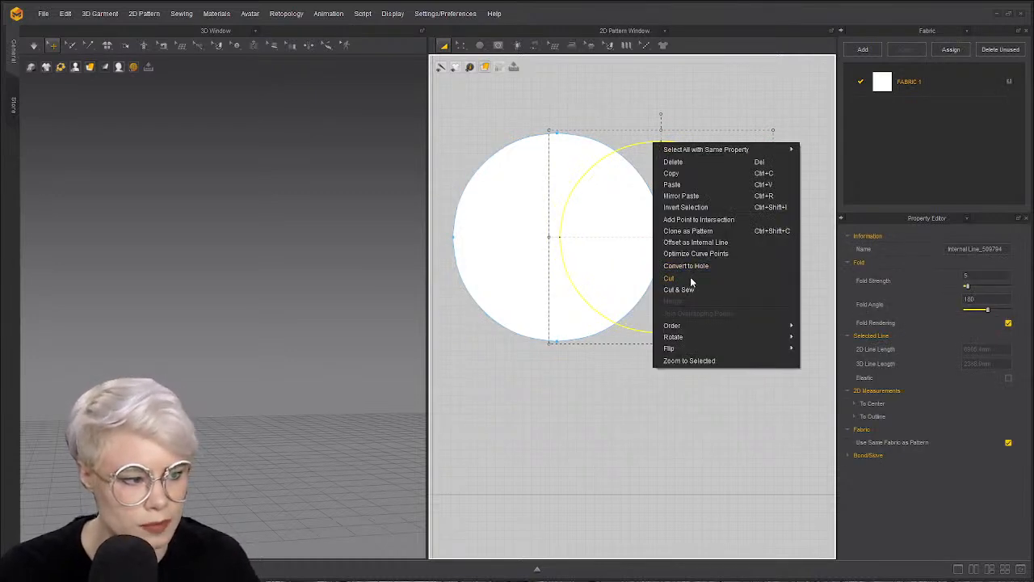
pyautogui.click(691, 276)
pyautogui.click(595, 255)
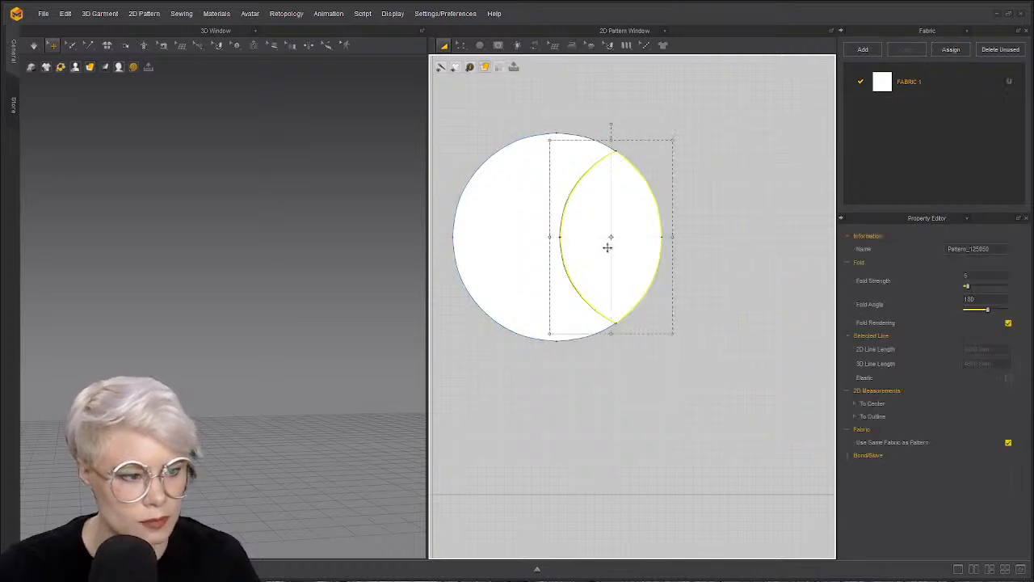
pyautogui.press('Delete')
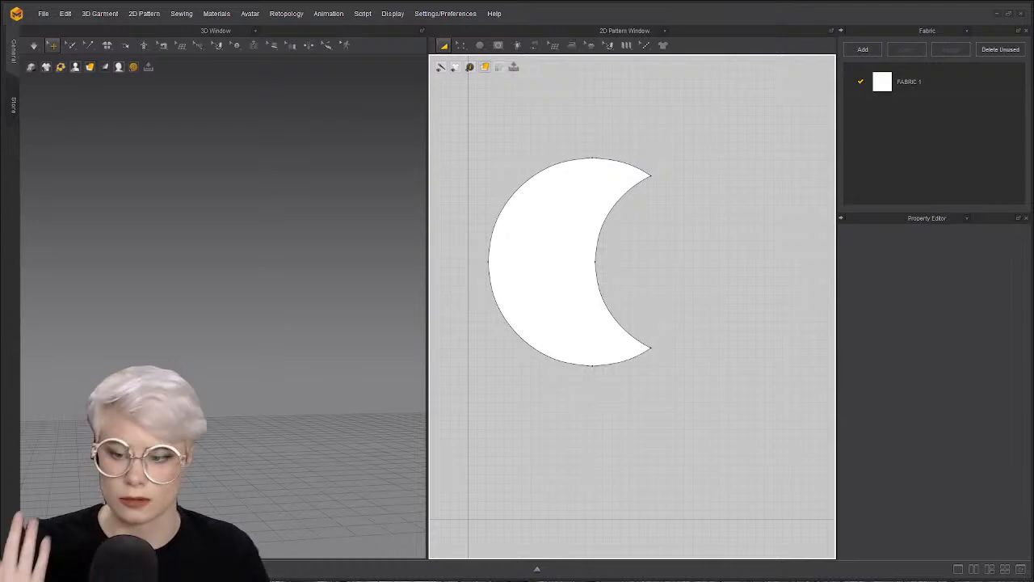
# - Duplicate the crescent with Layer Clone (Over) and place the clone directly above the original in the 2D view
pyautogui.click(563, 208)
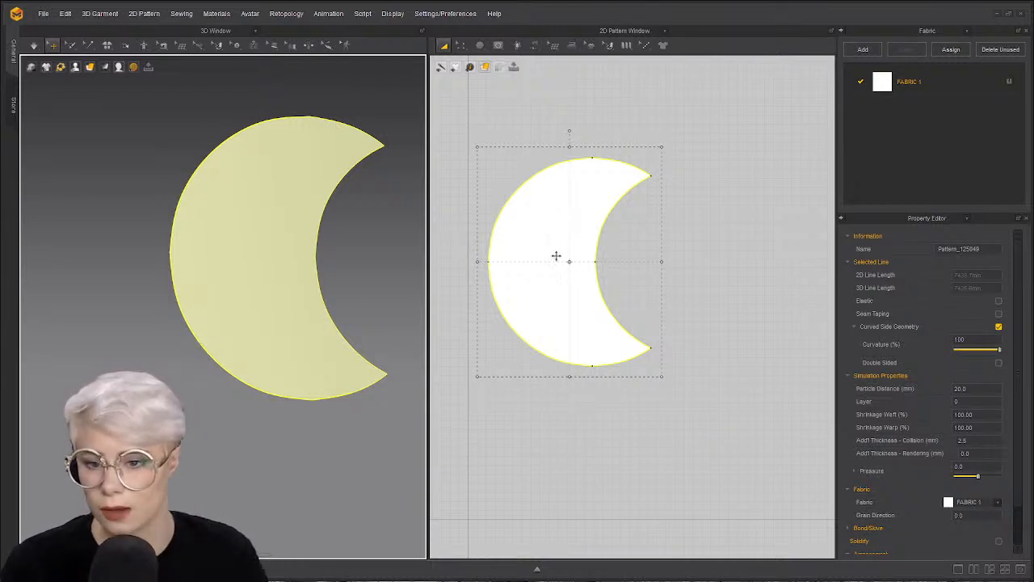
pyautogui.rightClick(518, 244)
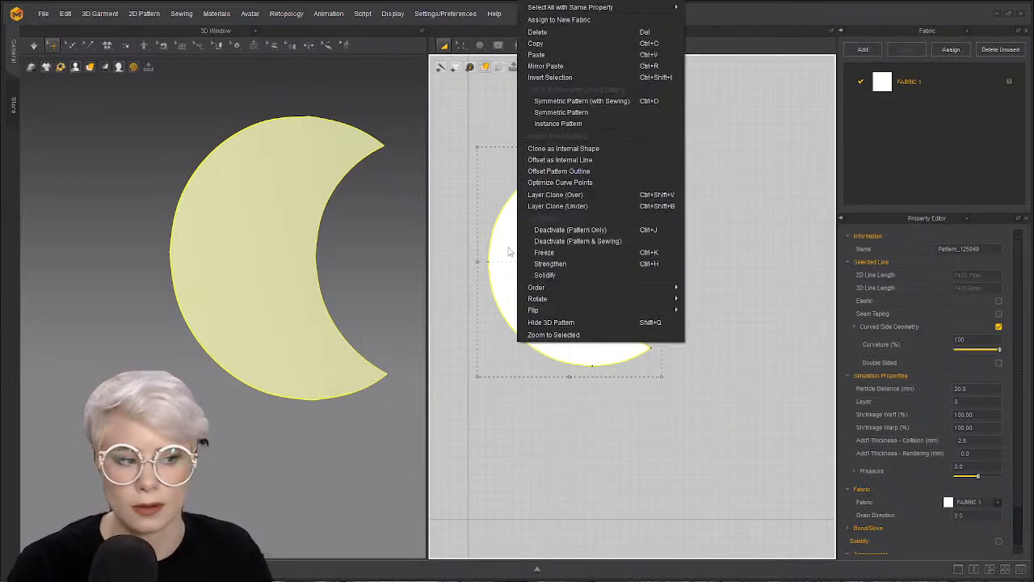
pyautogui.click(585, 194)
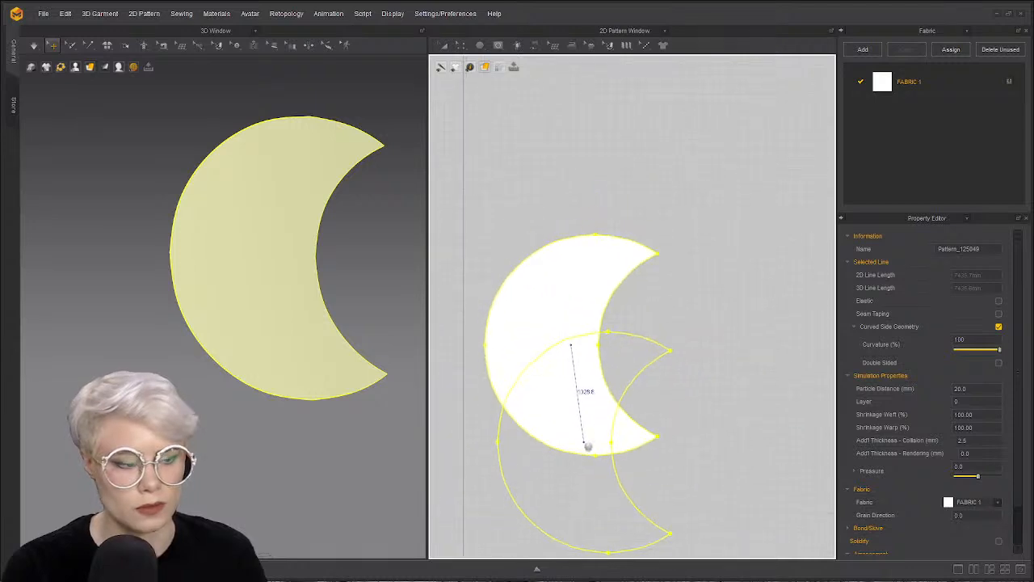
pyautogui.scroll(-2, 585, 105)
pyautogui.moveTo(586, 105); pyautogui.dragTo(603, 189, button='middle')
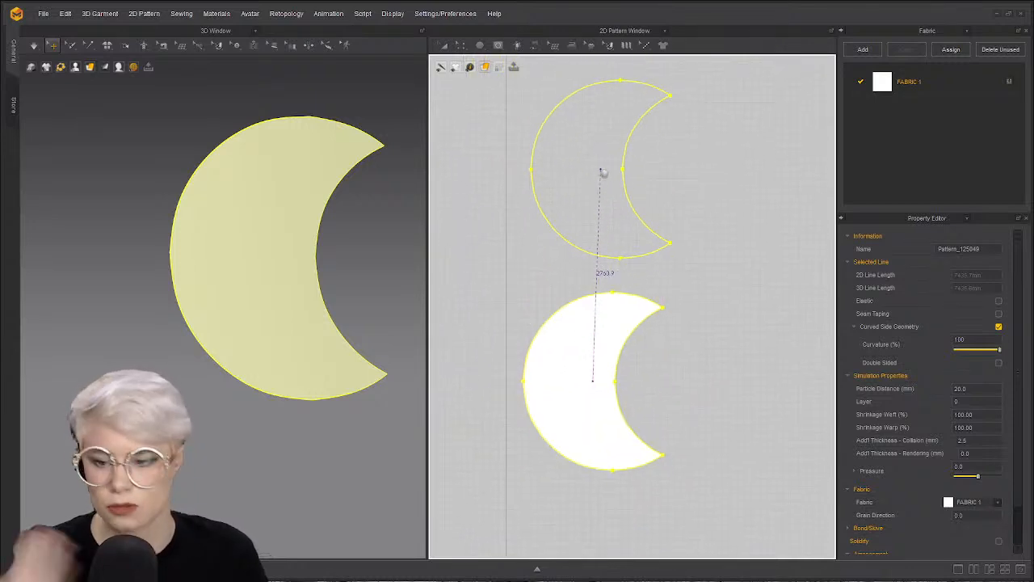
pyautogui.click(600, 172)
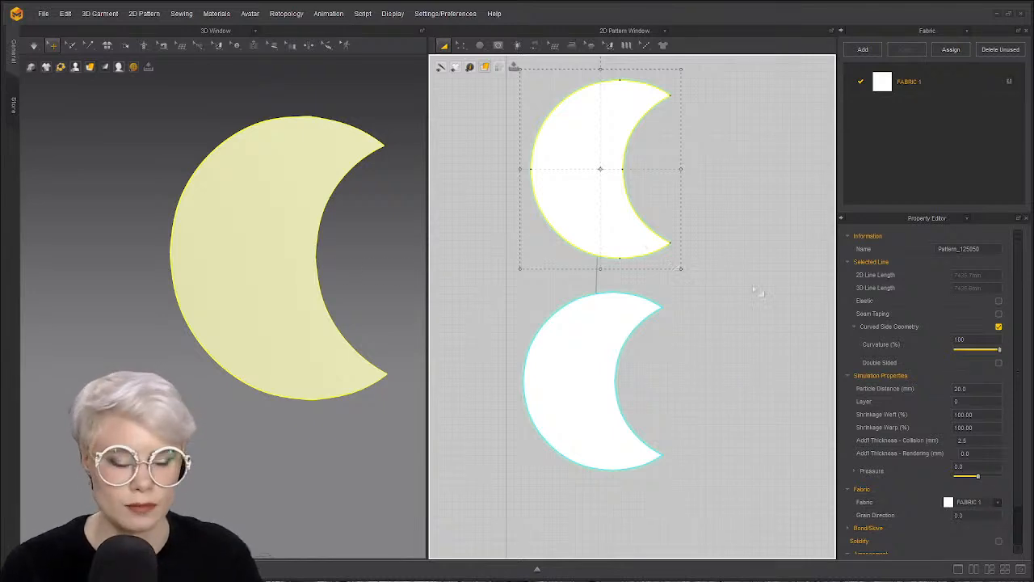
pyautogui.rightClick(584, 321)
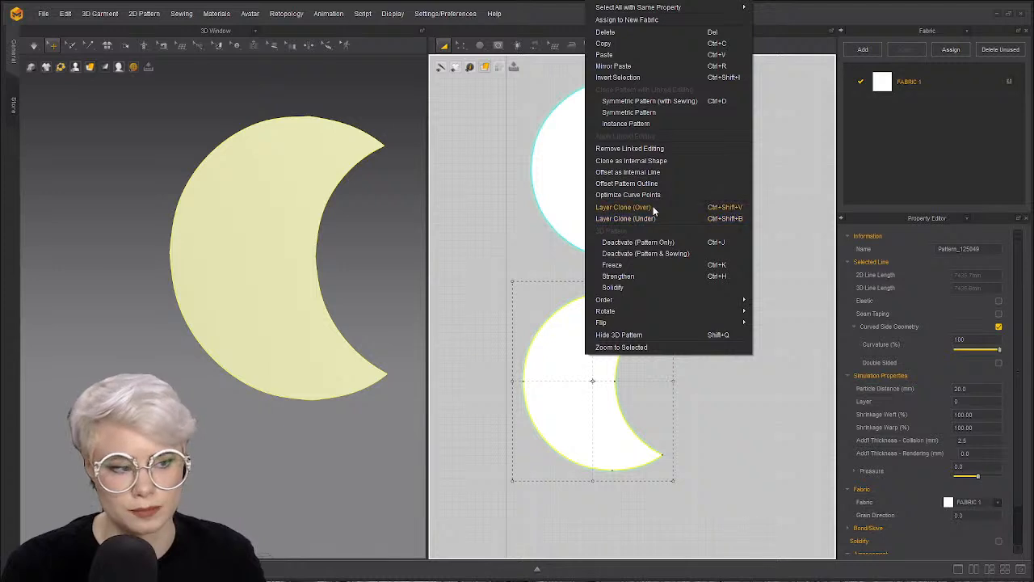
pyautogui.click(726, 405)
# - Move the cloned crescent panel well apart from the original in the 3D view
pyautogui.scroll(-3, 262, 278)
pyautogui.moveTo(263, 280); pyautogui.dragTo(224, 319, button='right')
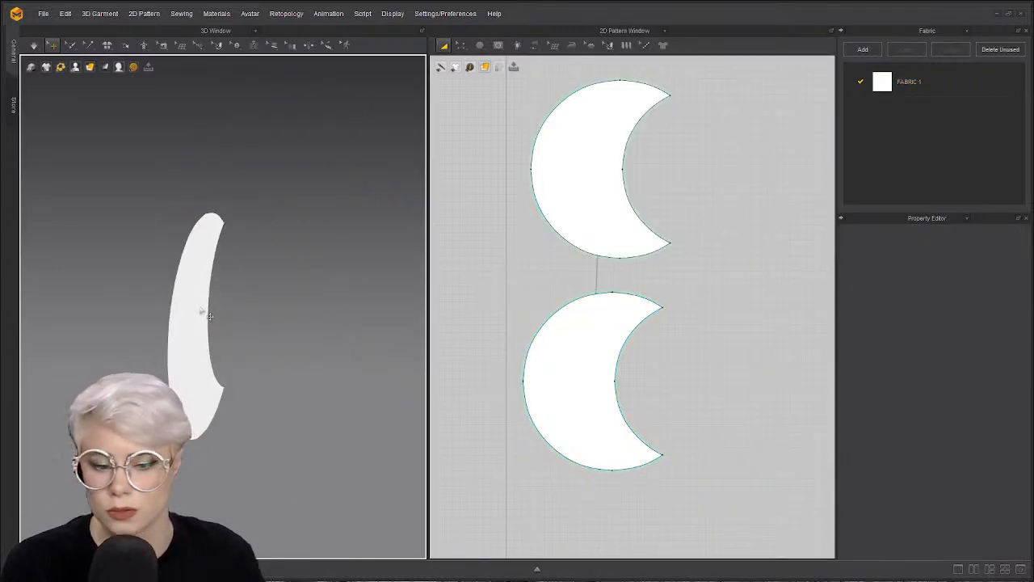
pyautogui.click(201, 308)
pyautogui.moveTo(211, 304); pyautogui.dragTo(258, 353)
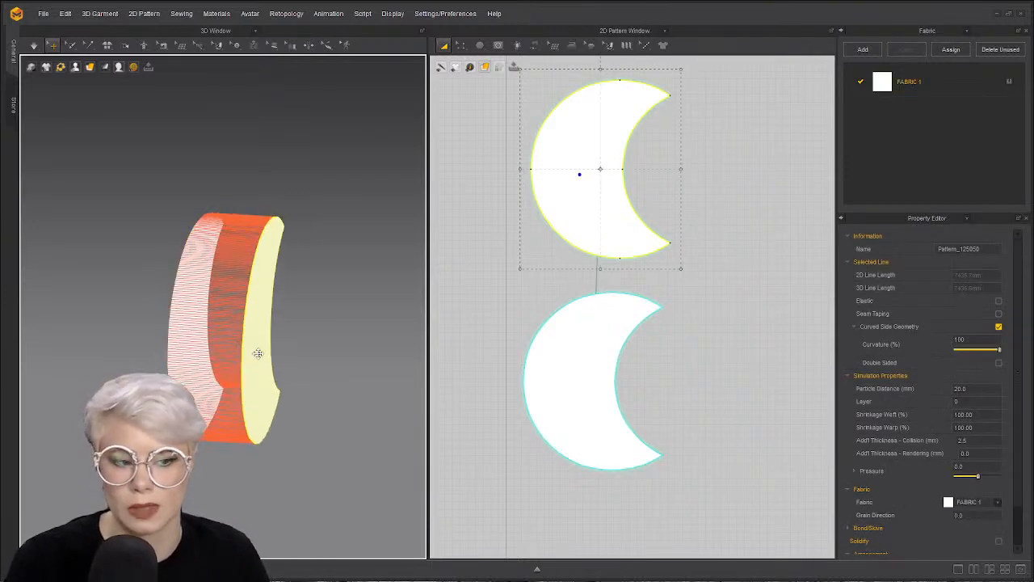
# - Flip the normal of the original crescent panel in the 3D view so its front face points outward
pyautogui.moveTo(261, 424); pyautogui.dragTo(339, 375, button='right')
pyautogui.moveTo(78, 391); pyautogui.dragTo(243, 408, button='right')
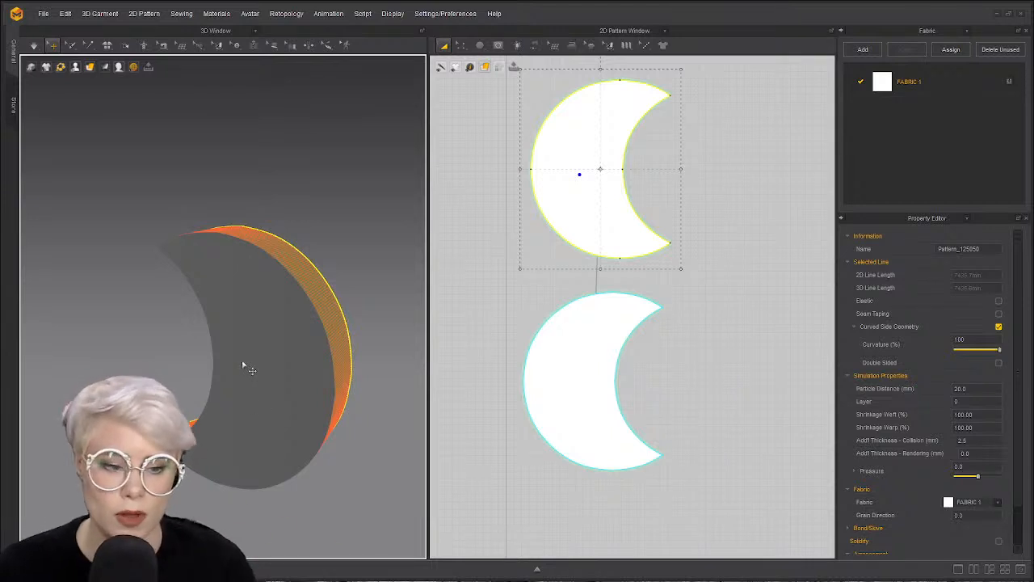
pyautogui.click(247, 363)
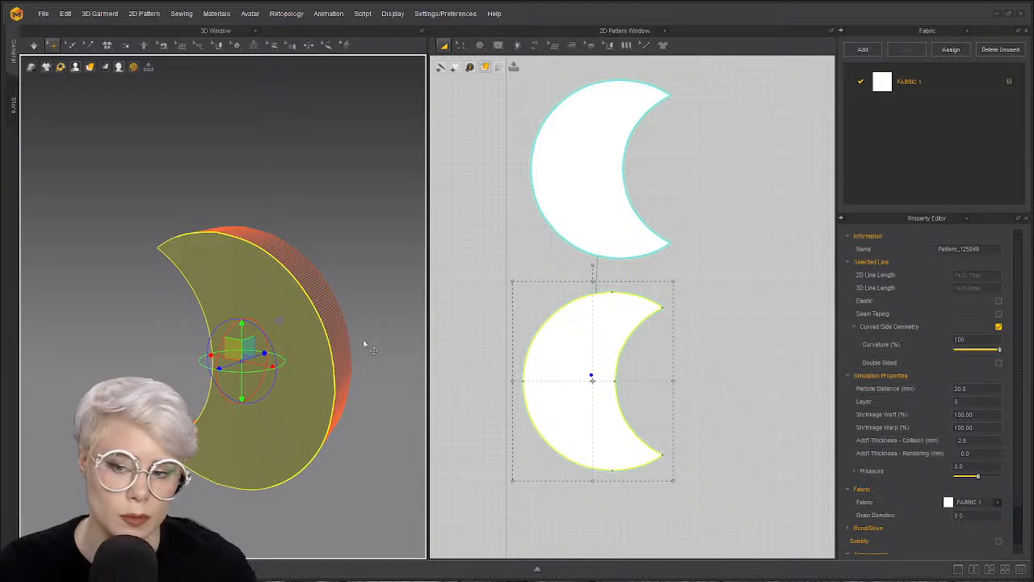
pyautogui.rightClick(287, 351)
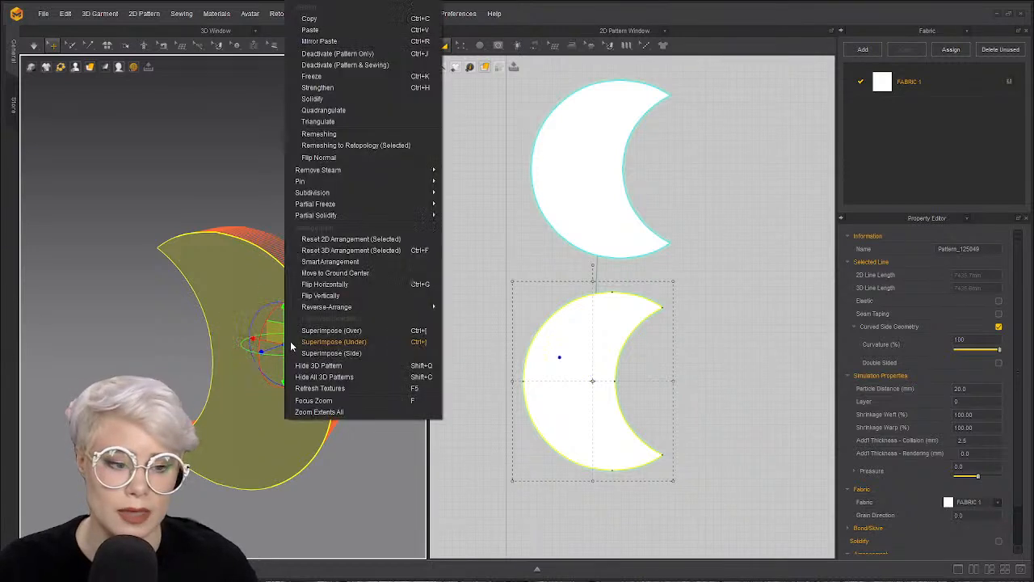
pyautogui.click(349, 157)
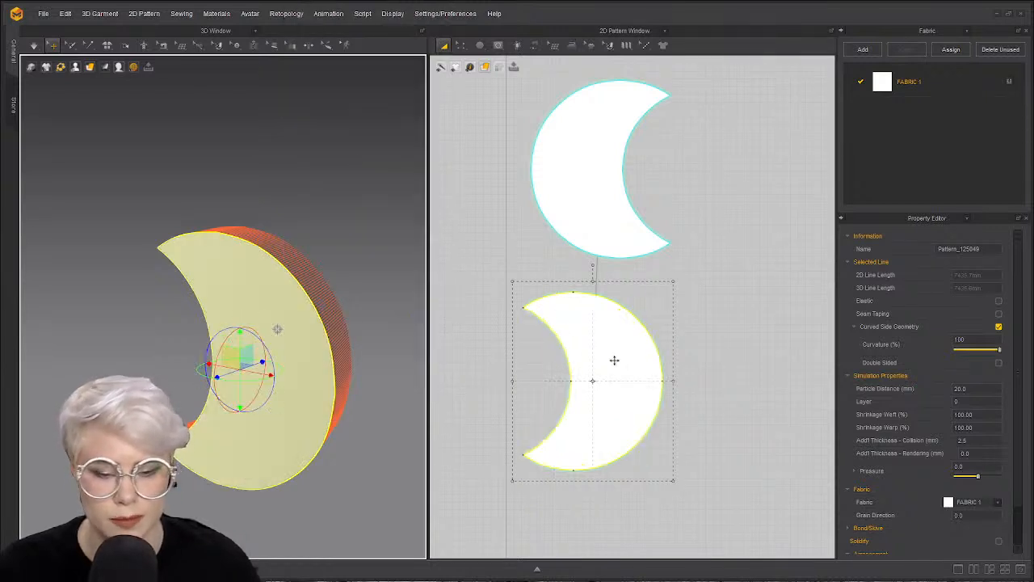
# - Select both crescent panels and set their pressure to 5
pyautogui.moveTo(296, 321); pyautogui.dragTo(317, 348, button='right')
pyautogui.keyDown('shift'); pyautogui.click(314, 343); pyautogui.keyUp('shift')
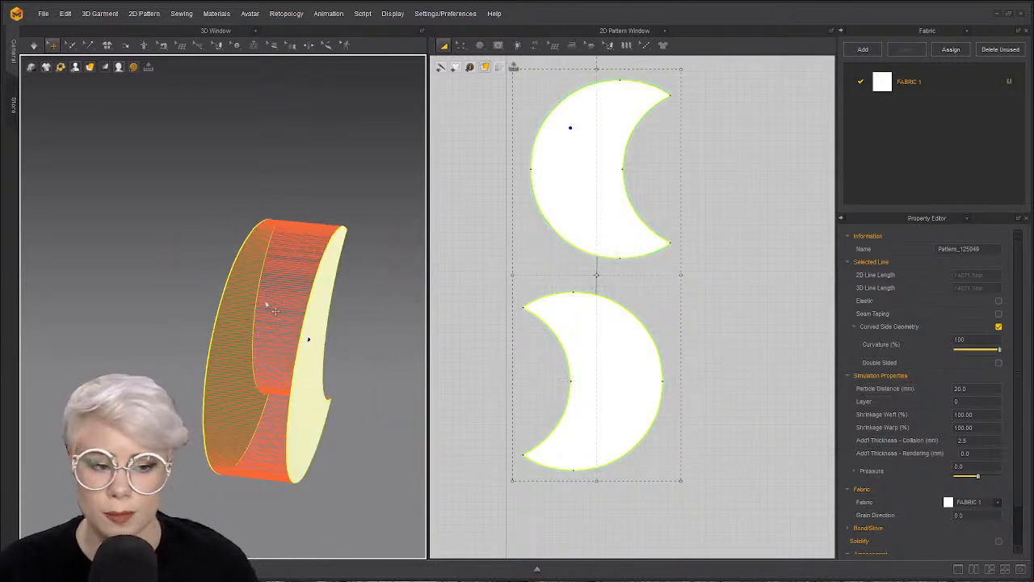
pyautogui.click(961, 467)
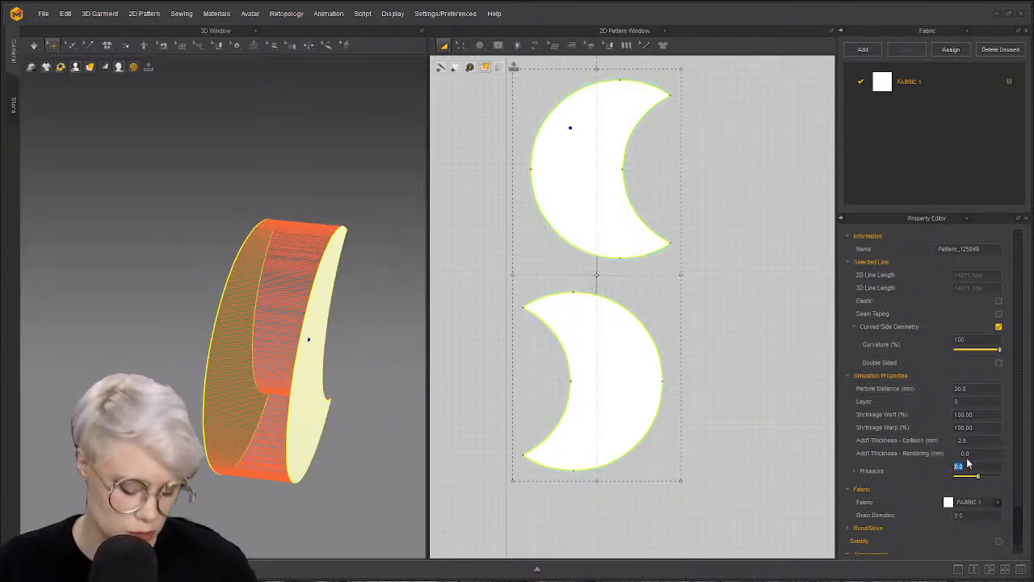
pyautogui.moveTo(362, 202); pyautogui.dragTo(339, 267, button='right')
pyautogui.scroll(-3, 350, 274)
pyautogui.moveTo(304, 260); pyautogui.dragTo(231, 194, button='middle')
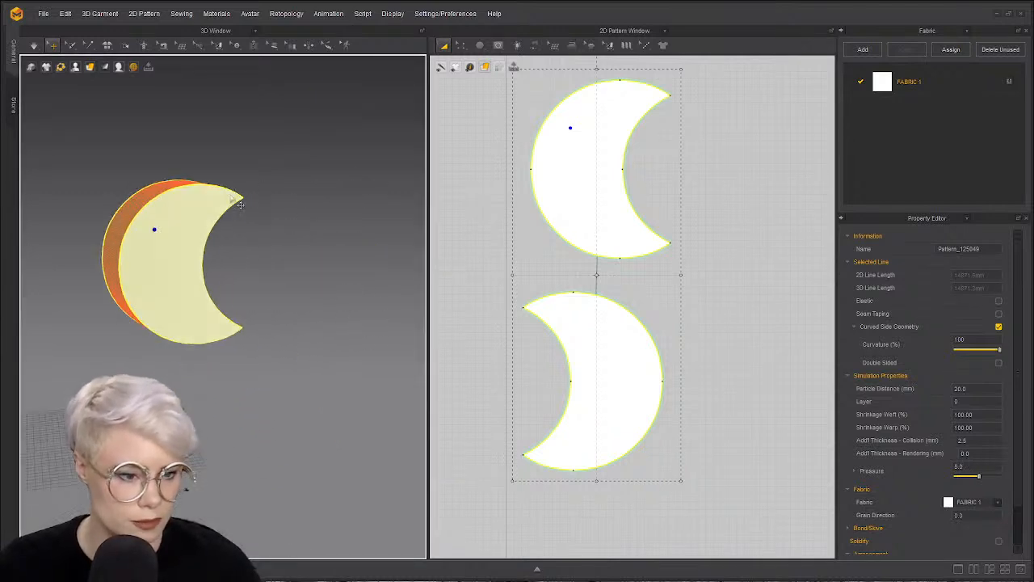
# - Simulate the sewn crescents, pull the moon up from the ground and stop the simulation
pyautogui.press('space')
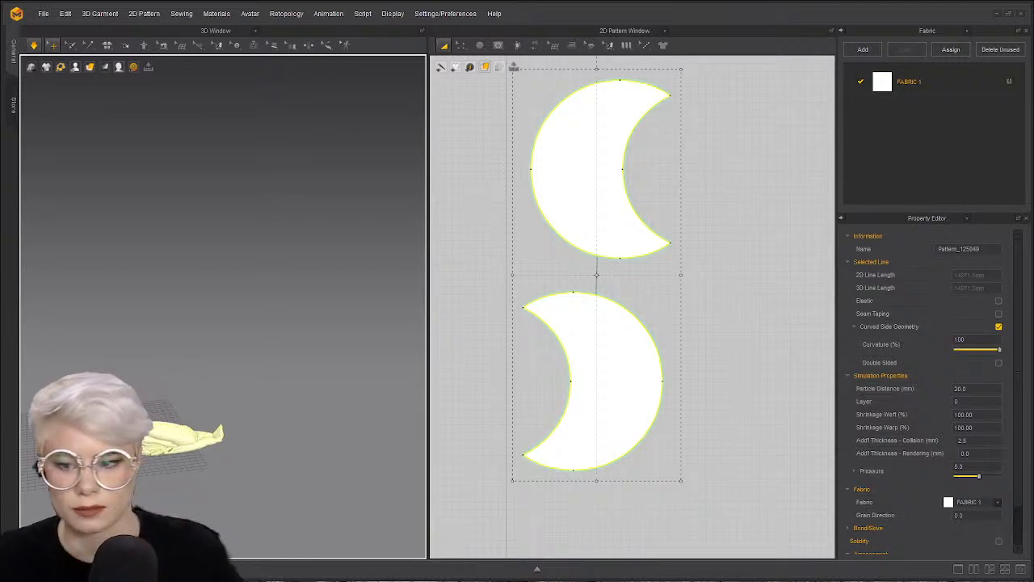
pyautogui.moveTo(191, 405); pyautogui.dragTo(180, 325)
pyautogui.press('space')
pyautogui.moveTo(190, 333); pyautogui.dragTo(221, 333, button='right')
pyautogui.moveTo(220, 333); pyautogui.dragTo(215, 394, button='middle')
pyautogui.moveTo(213, 324); pyautogui.dragTo(319, 351, button='right')
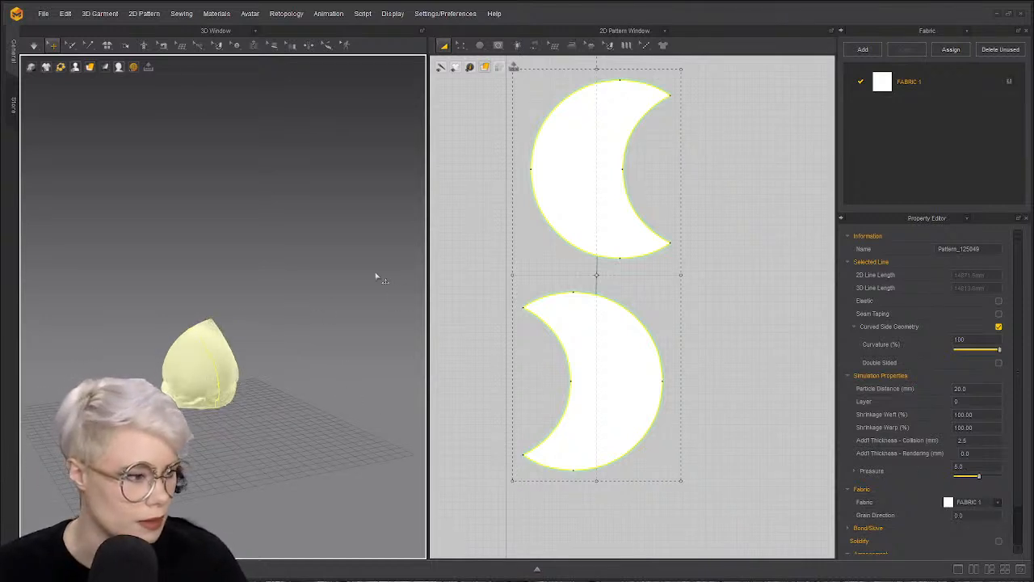
# - Scale both crescent patterns down to 50% width and height
pyautogui.scroll(-3, 640, 236)
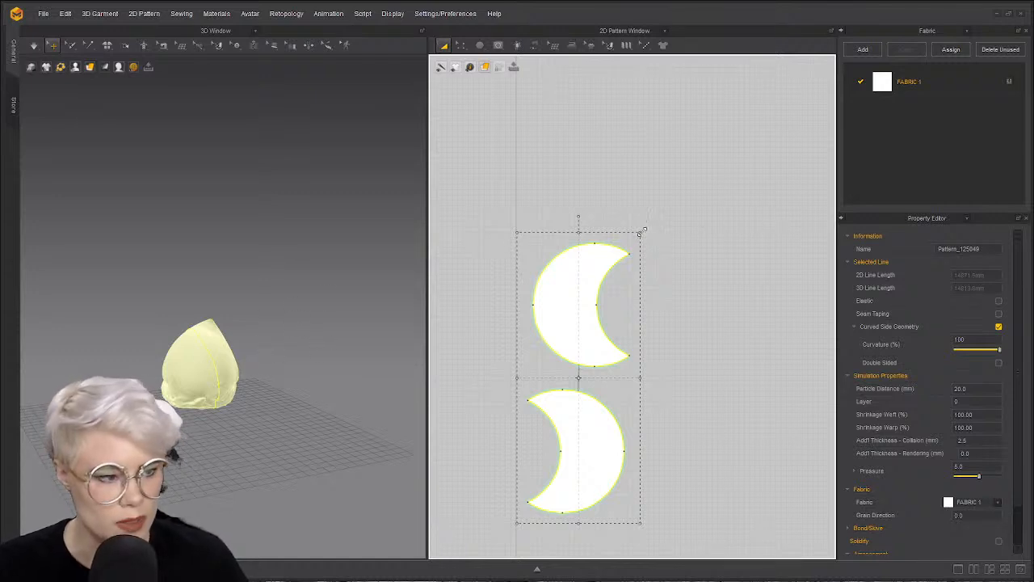
pyautogui.moveTo(641, 233); pyautogui.dragTo(601, 341)
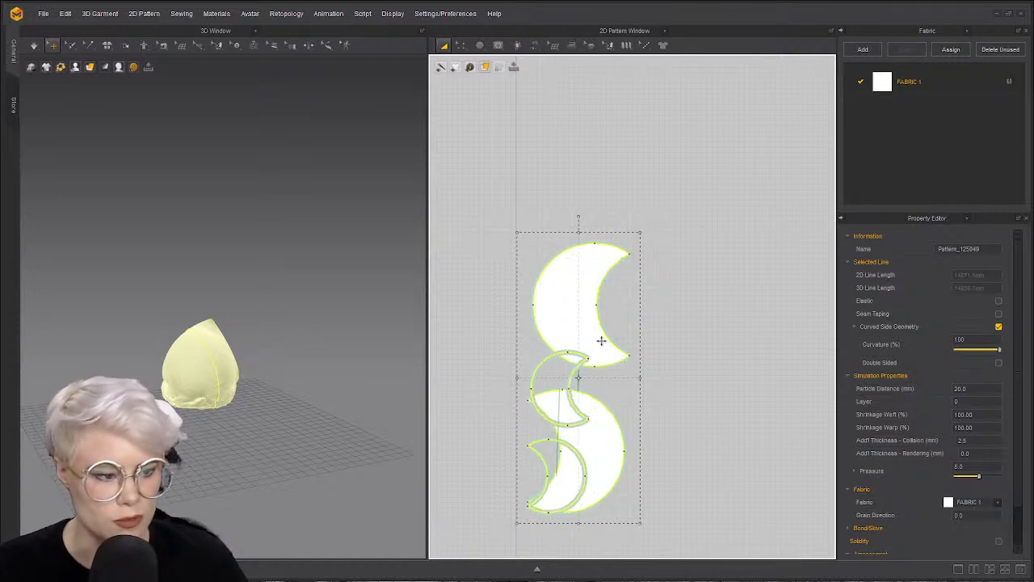
pyautogui.rightClick(602, 341)
pyautogui.write('58')
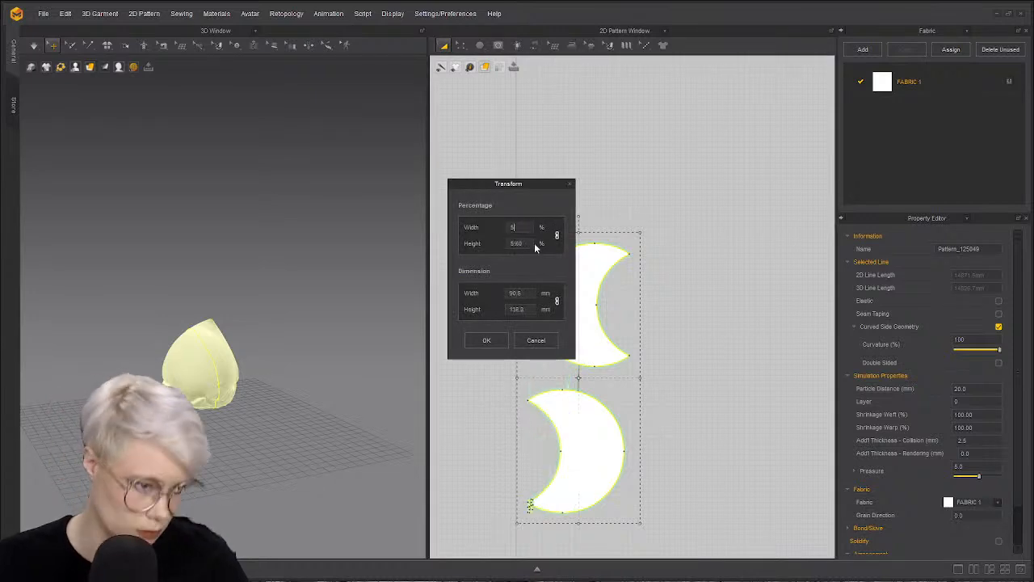
pyautogui.press('Tab')
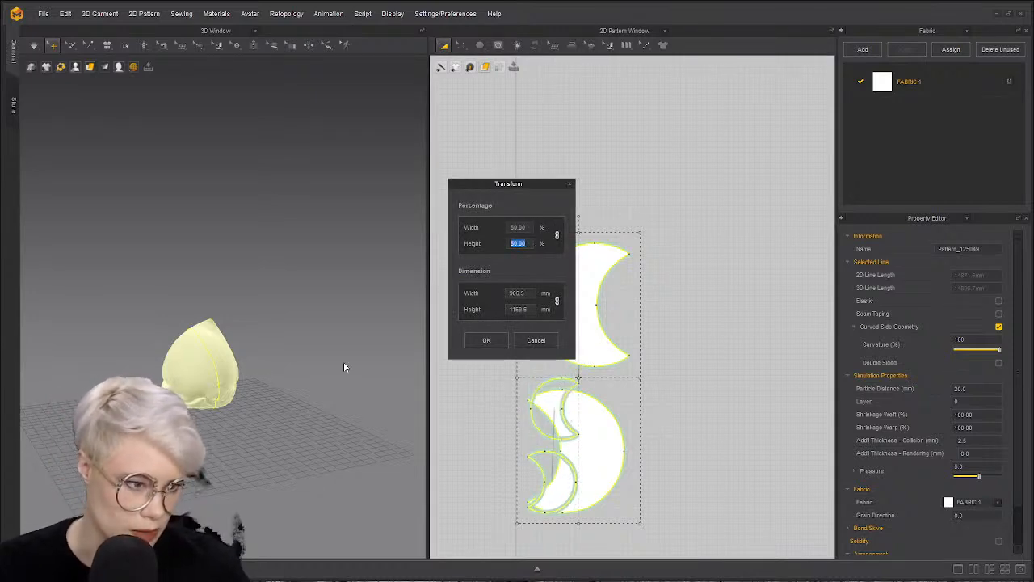
pyautogui.click(482, 340)
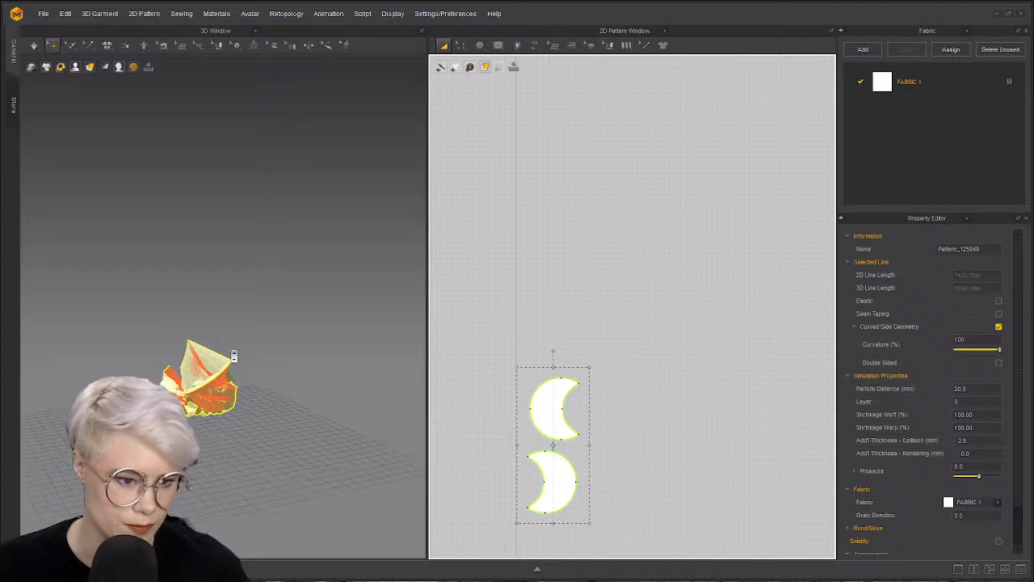
# - Reset the 3D arrangement of both crescent panels to flatten them again
pyautogui.moveTo(231, 351); pyautogui.dragTo(254, 395, button='right')
pyautogui.rightClick(194, 422)
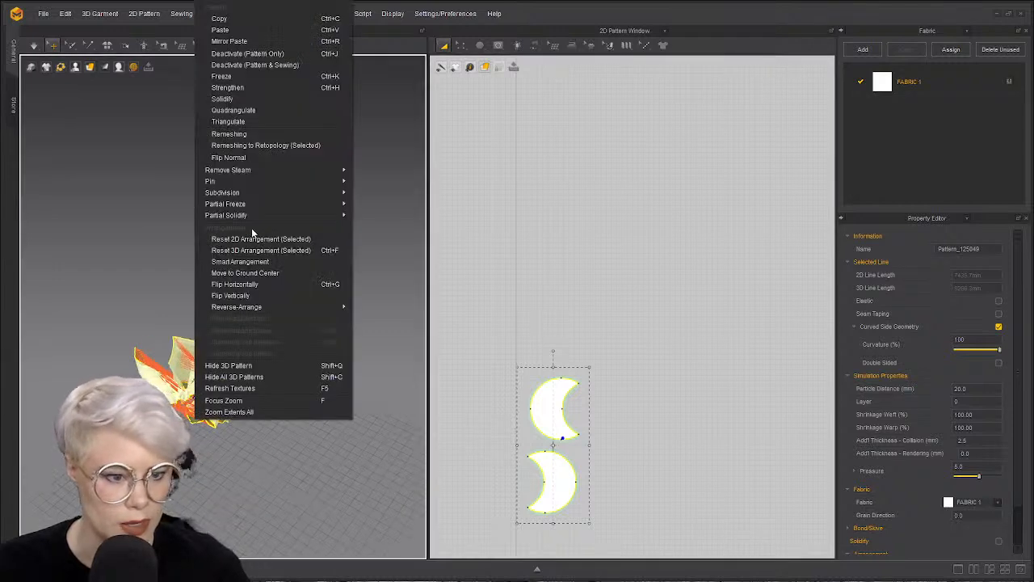
pyautogui.click(253, 250)
pyautogui.moveTo(241, 398); pyautogui.dragTo(176, 201, button='right')
pyautogui.moveTo(187, 220); pyautogui.dragTo(162, 392, button='middle')
pyautogui.moveTo(207, 75)
pyautogui.mouseDown(button='middle')
pyautogui.moveTo(230, 332)
pyautogui.moveTo(149, 251)
pyautogui.moveTo(211, 5)
pyautogui.mouseUp(button='middle')
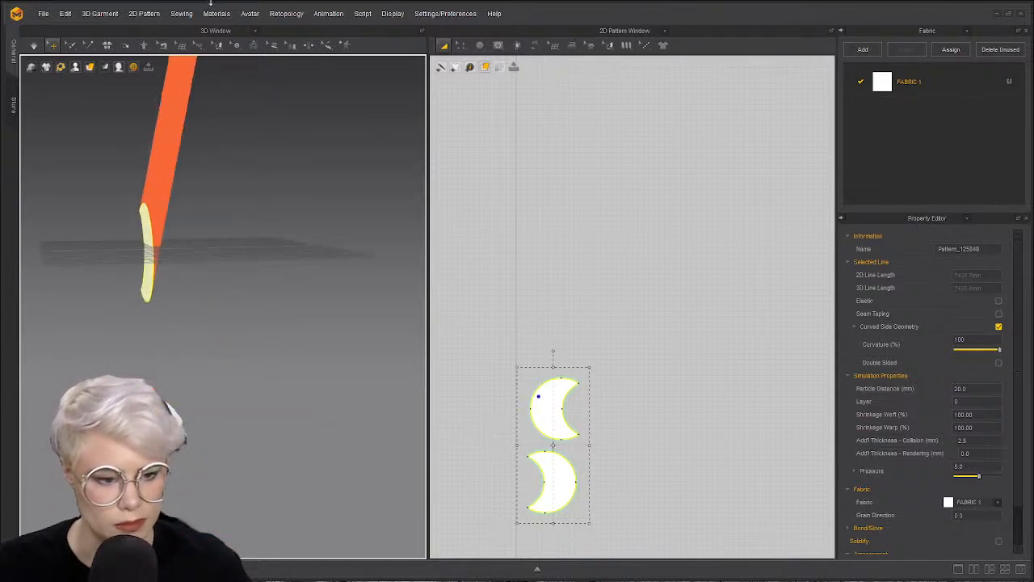
# - Raise the low crescent panel above the ground grid and bring the other crescent close beside it in the 3D view
pyautogui.click(106, 205)
pyautogui.moveTo(146, 234); pyautogui.dragTo(141, 136)
pyautogui.moveTo(142, 136); pyautogui.dragTo(144, 350, button='middle')
pyautogui.moveTo(192, 231); pyautogui.dragTo(163, 341)
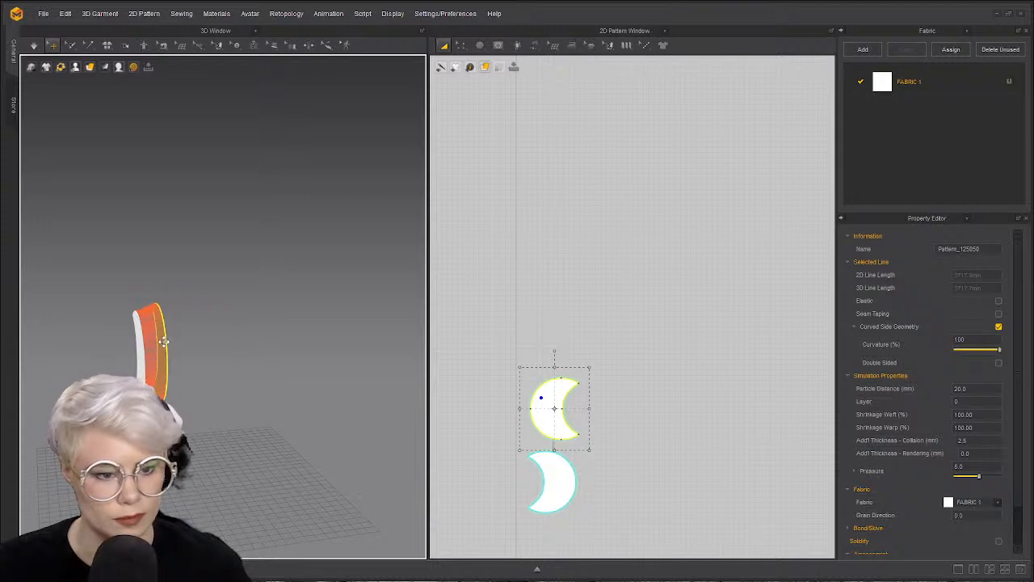
# - Move both crescent panels together to a clear spot in the 3D view and simulate them into a moon cushion
pyautogui.moveTo(163, 347); pyautogui.dragTo(173, 364, button='right')
pyautogui.click(178, 379)
pyautogui.keyDown('shift'); pyautogui.click(190, 341); pyautogui.keyUp('shift')
pyautogui.moveTo(189, 371); pyautogui.dragTo(252, 391)
pyautogui.moveTo(260, 410); pyautogui.dragTo(188, 427, button='right')
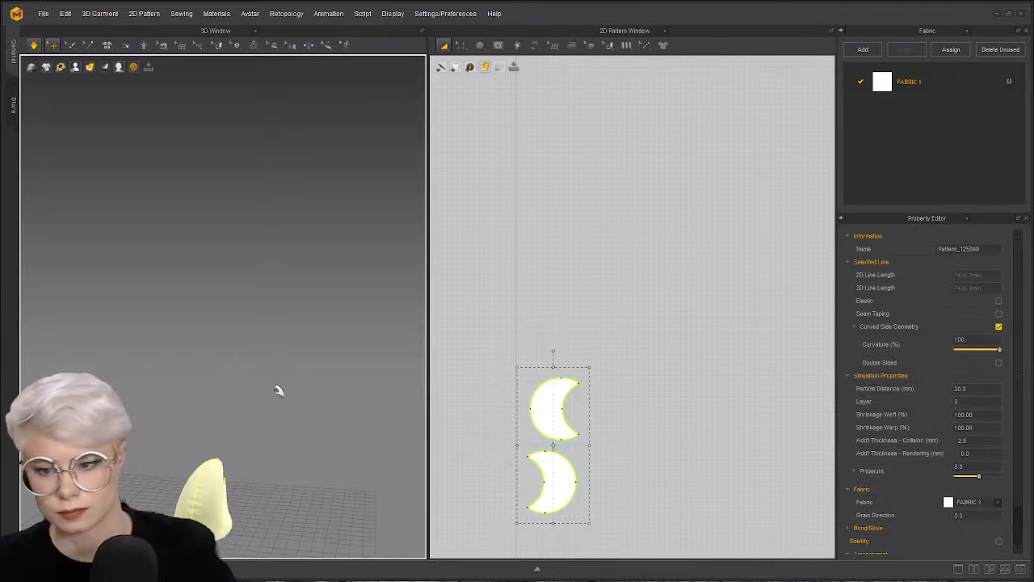
pyautogui.moveTo(316, 411); pyautogui.dragTo(501, 411, button='right')
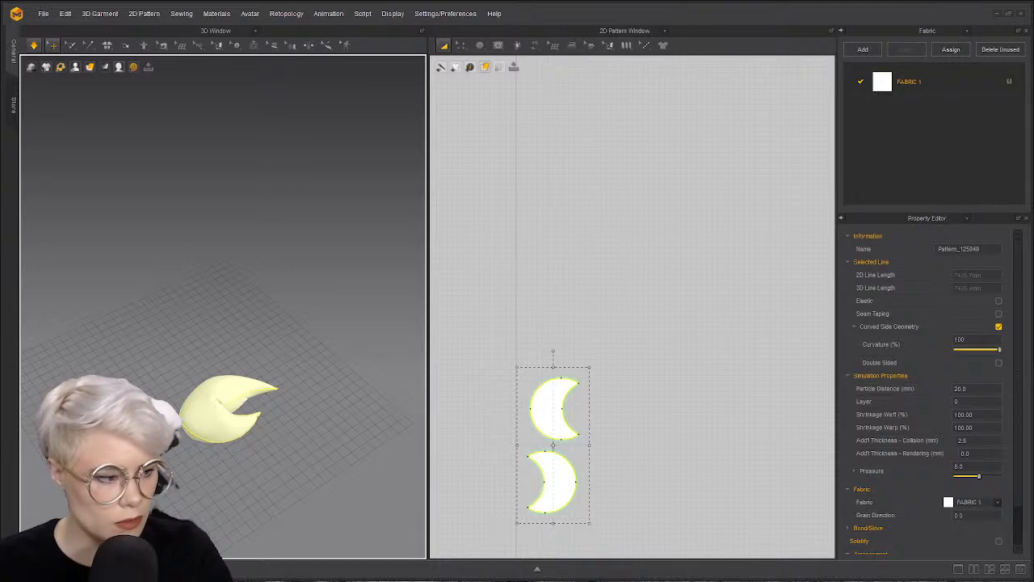
# - Raise the pressure of both crescents to 20
pyautogui.click(972, 466)
pyautogui.write('20')
pyautogui.press('Return')
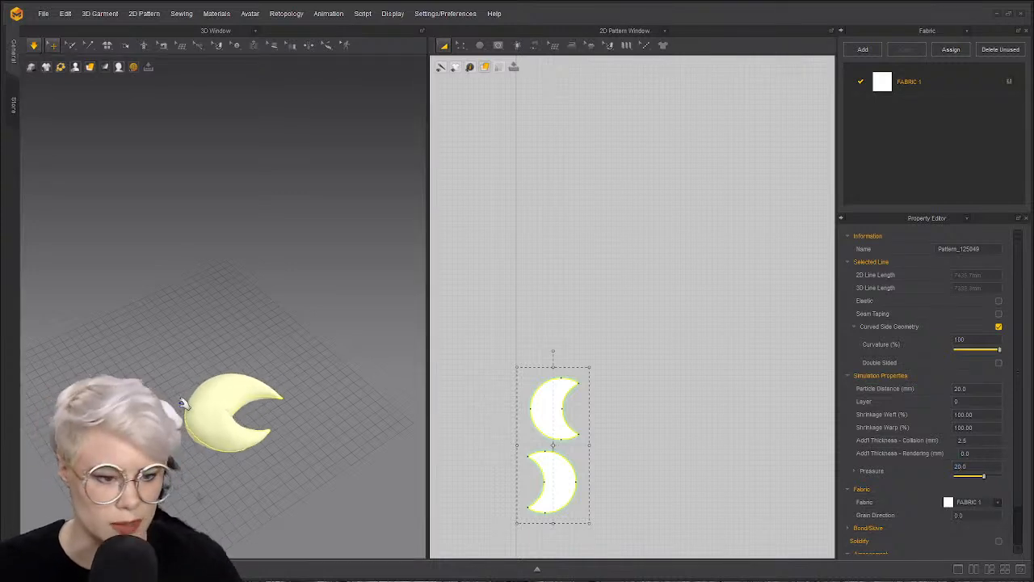
# - Examine the inflated moon's shape from above and from the side, along with its 2D patterns
pyautogui.moveTo(305, 324); pyautogui.dragTo(231, 316, button='right')
pyautogui.moveTo(231, 316); pyautogui.dragTo(151, 338, button='middle')
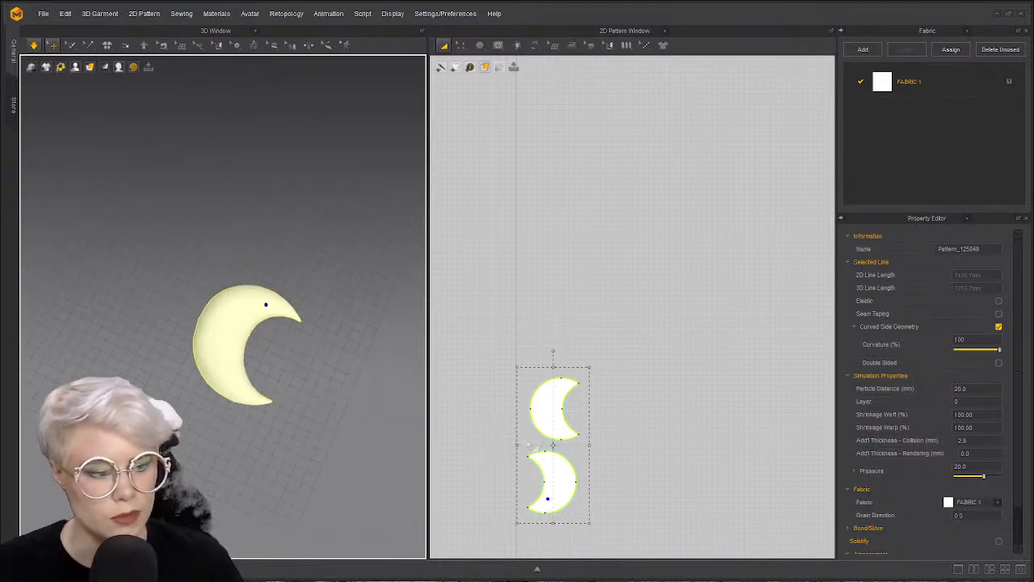
pyautogui.scroll(5, 565, 436)
pyautogui.moveTo(591, 363); pyautogui.dragTo(617, 215, button='middle')
pyautogui.moveTo(303, 358); pyautogui.dragTo(256, 353, button='right')
pyautogui.scroll(2, 270, 348)
pyautogui.scroll(2, 257, 354)
pyautogui.moveTo(256, 353); pyautogui.dragTo(232, 326, button='middle')
pyautogui.moveTo(233, 327); pyautogui.dragTo(222, 315, button='right')
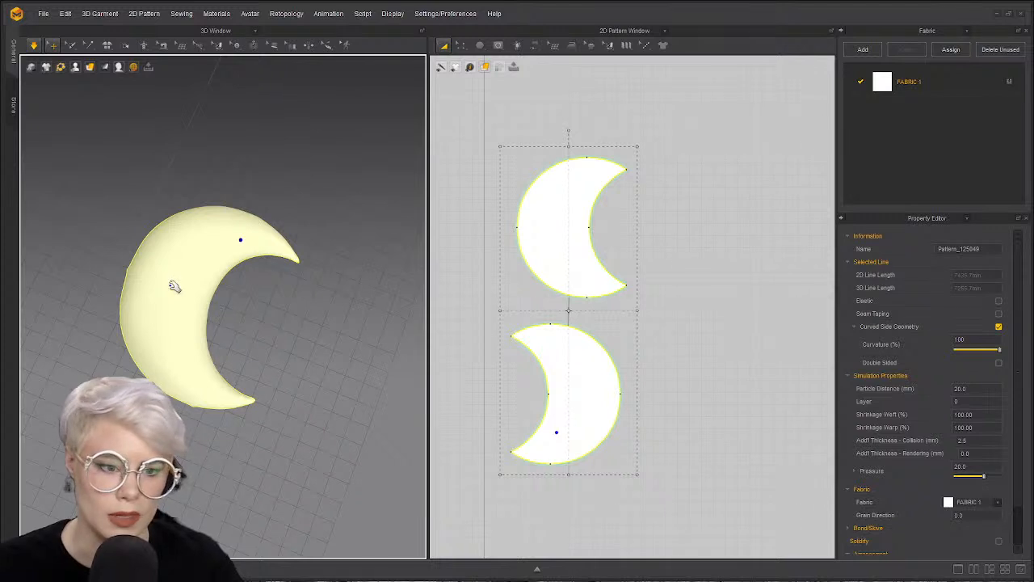
pyautogui.moveTo(206, 295); pyautogui.dragTo(218, 366, button='right')
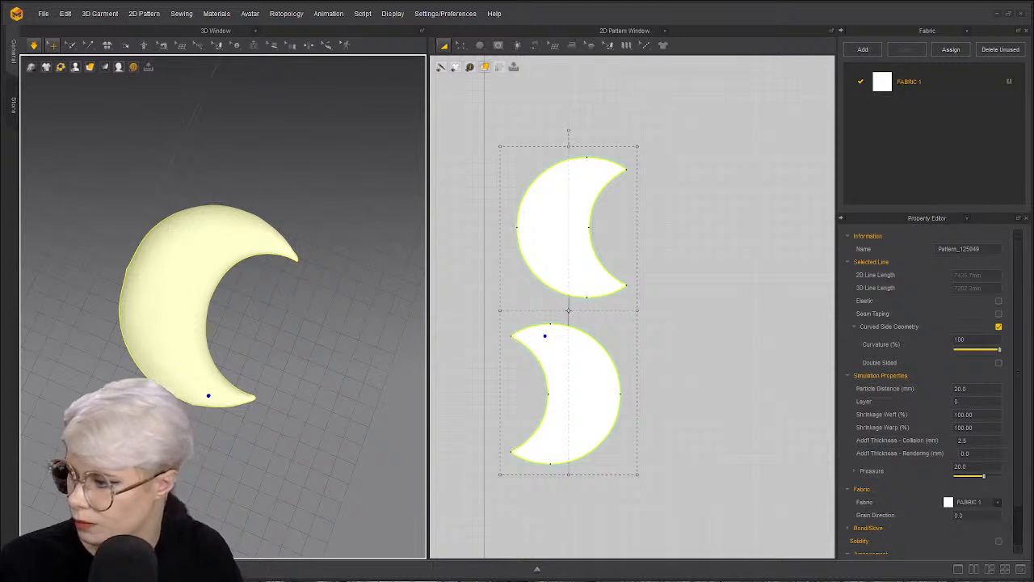
pyautogui.moveTo(228, 271); pyautogui.dragTo(195, 205, button='right')
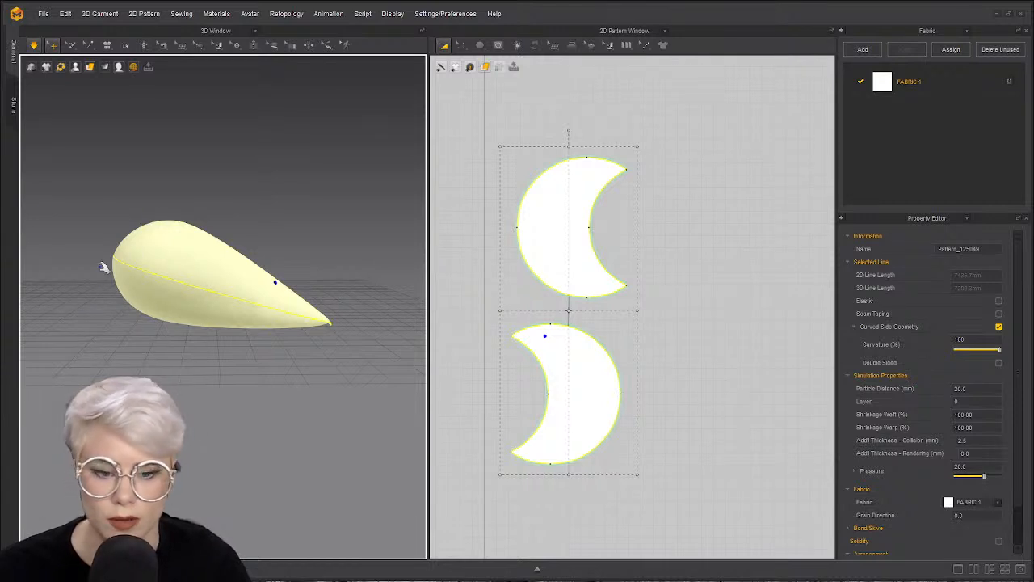
pyautogui.moveTo(211, 248); pyautogui.dragTo(289, 339, button='right')
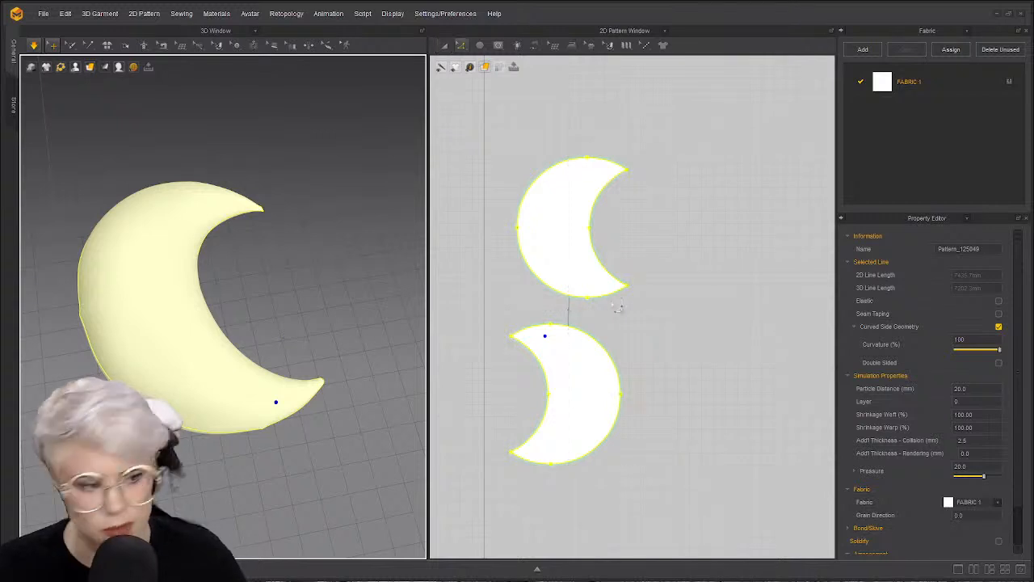
# - Examine the kink in the moon's outer seam up close and locate the matching point on the upper crescent pattern
pyautogui.click(669, 314)
pyautogui.scroll(3, 132, 294)
pyautogui.moveTo(131, 294); pyautogui.dragTo(250, 323, button='right')
pyautogui.moveTo(250, 323); pyautogui.dragTo(228, 278, button='middle')
pyautogui.moveTo(229, 277); pyautogui.dragTo(181, 204, button='right')
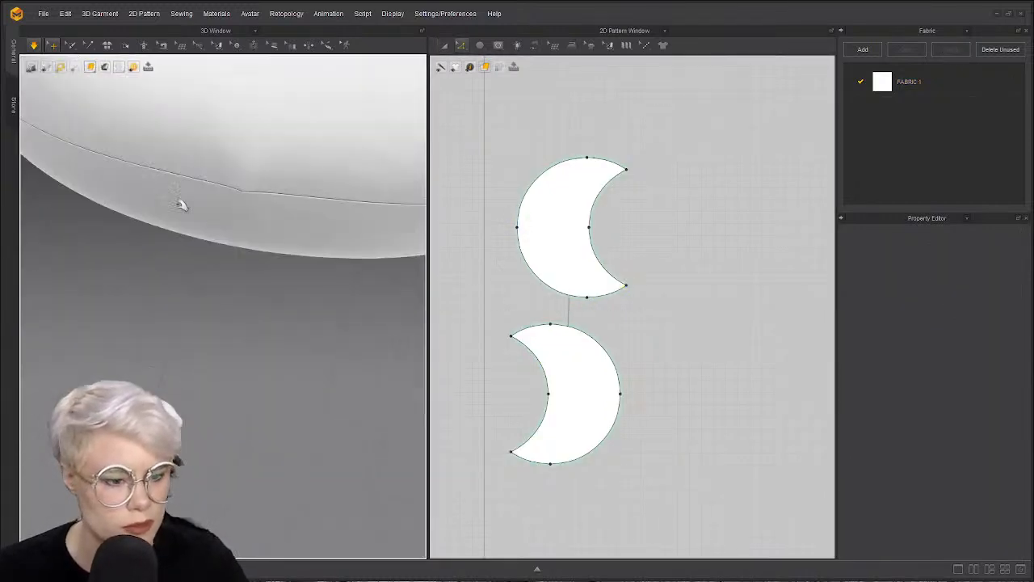
pyautogui.click(260, 194)
pyautogui.click(261, 141)
pyautogui.click(505, 247)
pyautogui.scroll(5, 504, 248)
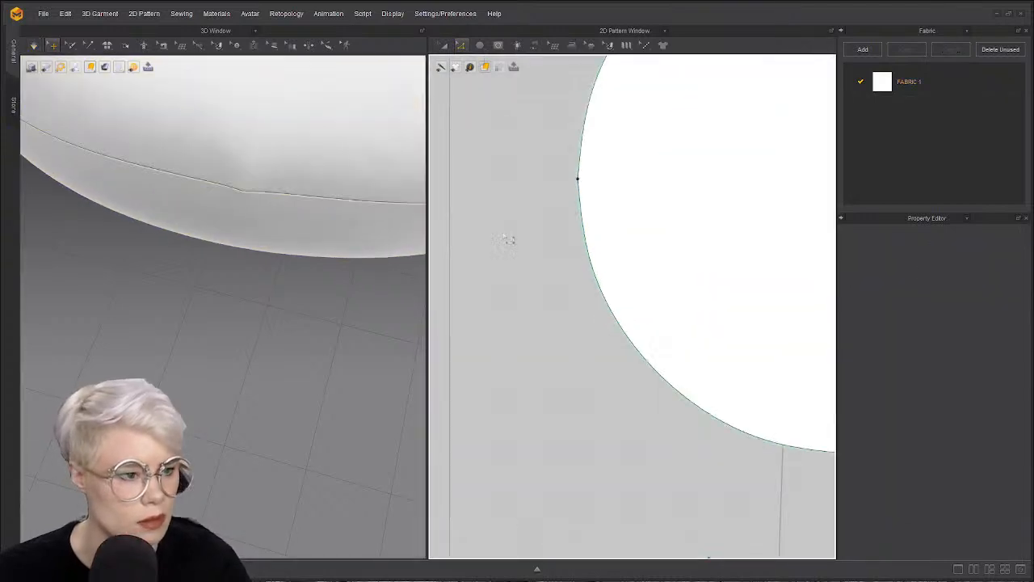
pyautogui.scroll(3, 503, 347)
pyautogui.scroll(-6, 561, 157)
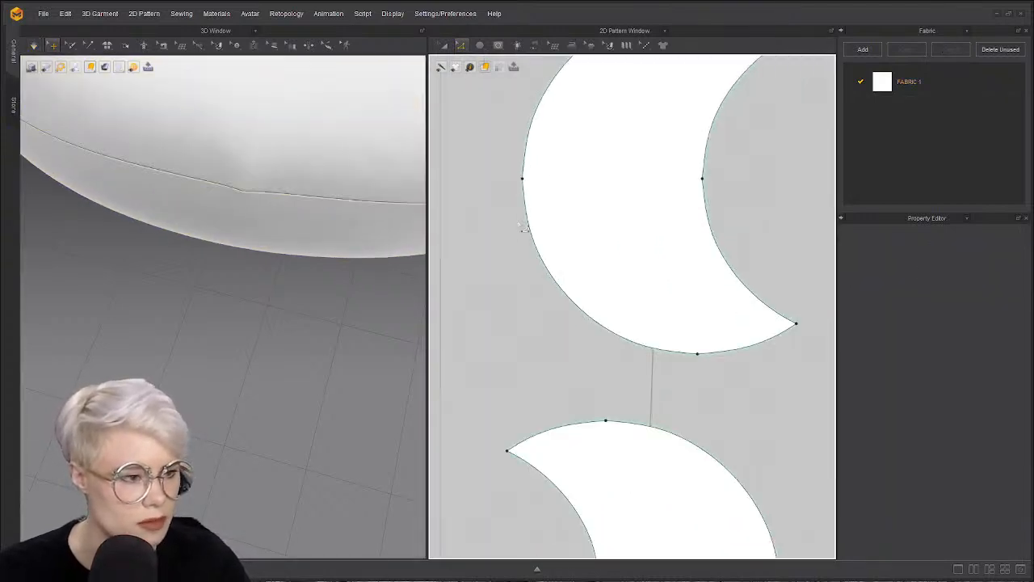
pyautogui.scroll(-2, 522, 225)
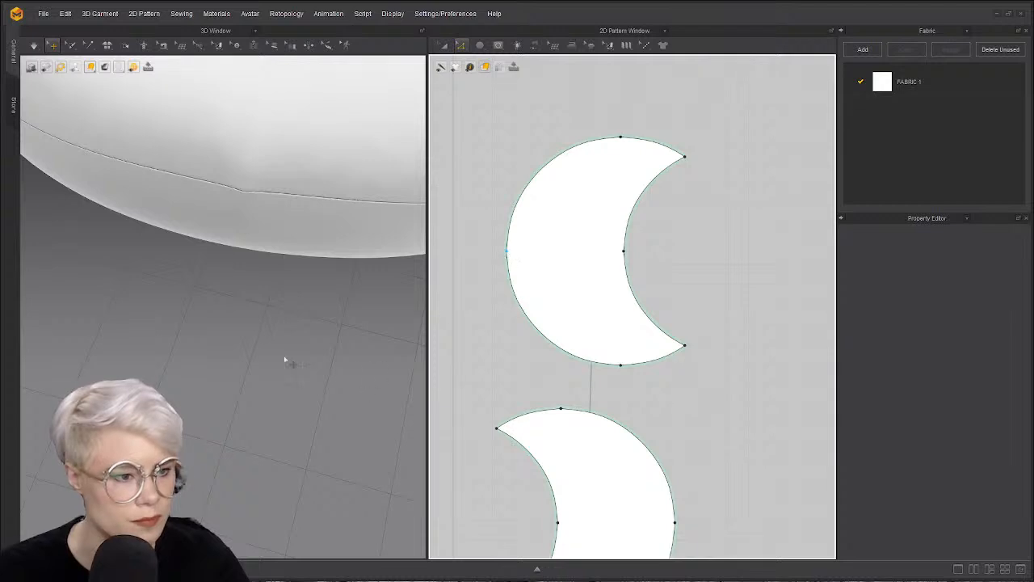
# - Remove the middle point on the lower crescent's outer edge and simulate the moon again to smooth its seam
pyautogui.click(507, 251)
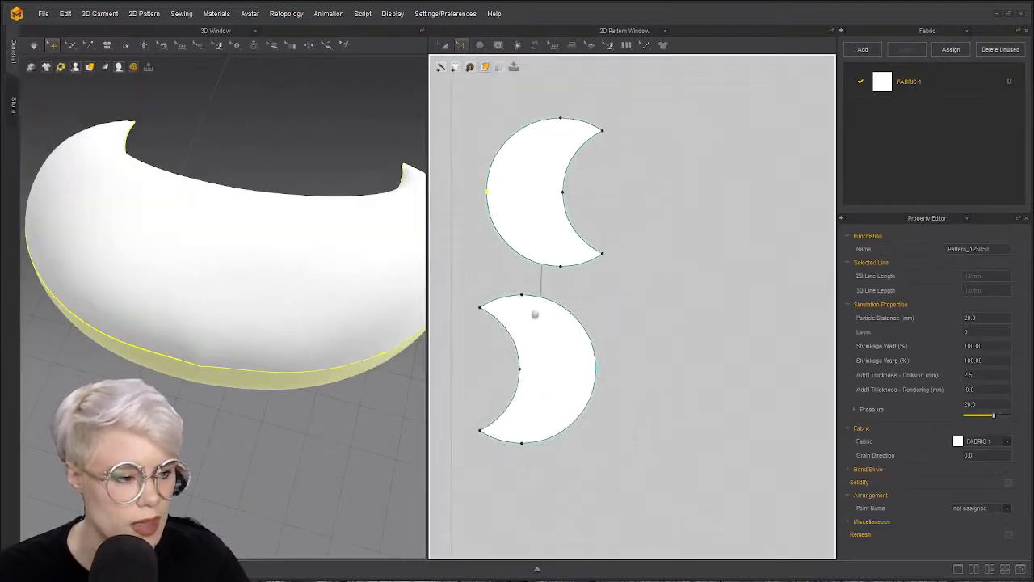
pyautogui.scroll(3, 566, 383)
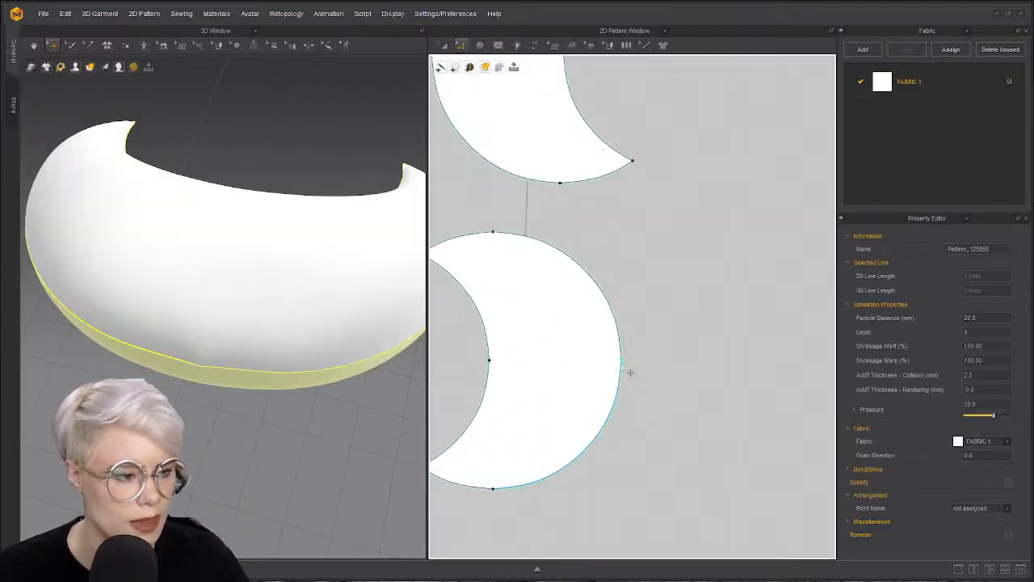
pyautogui.rightClick(622, 361)
pyautogui.click(665, 402)
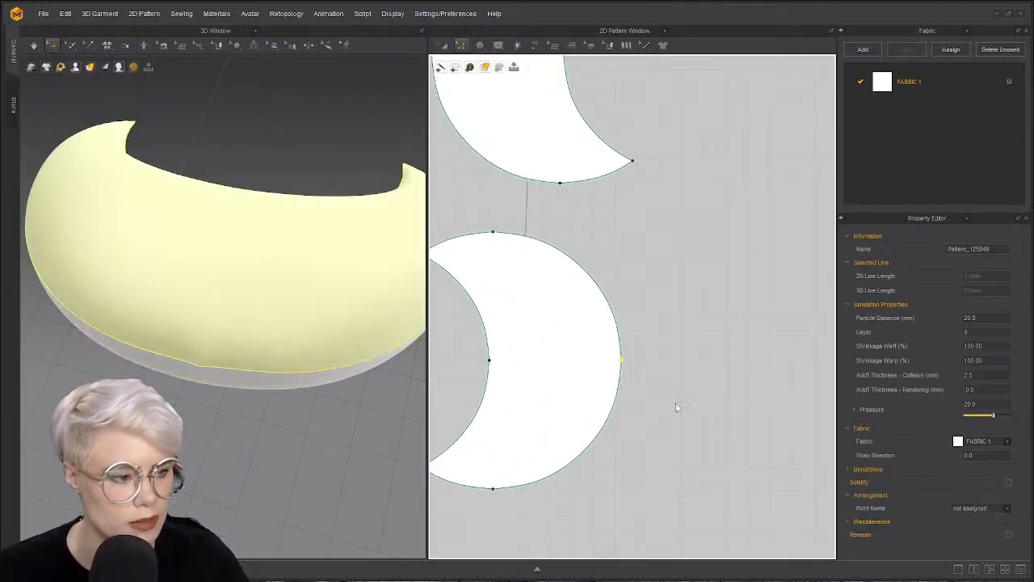
pyautogui.press('space')
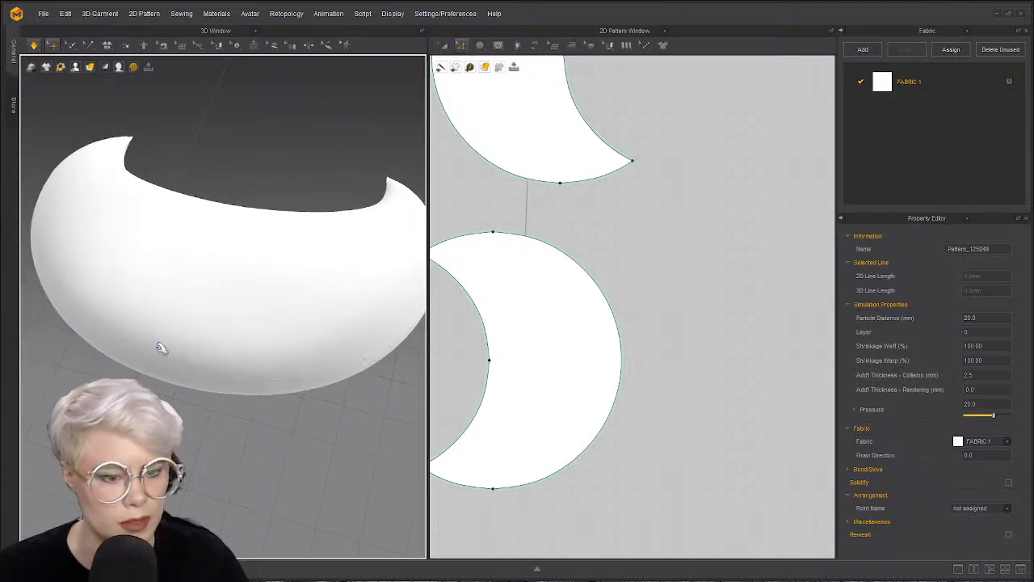
pyautogui.moveTo(241, 369); pyautogui.dragTo(146, 315, button='right')
pyautogui.scroll(-3, 122, 282)
pyautogui.moveTo(192, 284); pyautogui.dragTo(208, 305, button='right')
# - Try to remove the upper and lower points on the lower crescent's outer curve
pyautogui.click(494, 233)
pyautogui.click(496, 491)
pyautogui.rightClick(496, 496)
pyautogui.click(565, 522)
pyautogui.click(579, 510)
pyautogui.hotkey('ctrl', 'z')
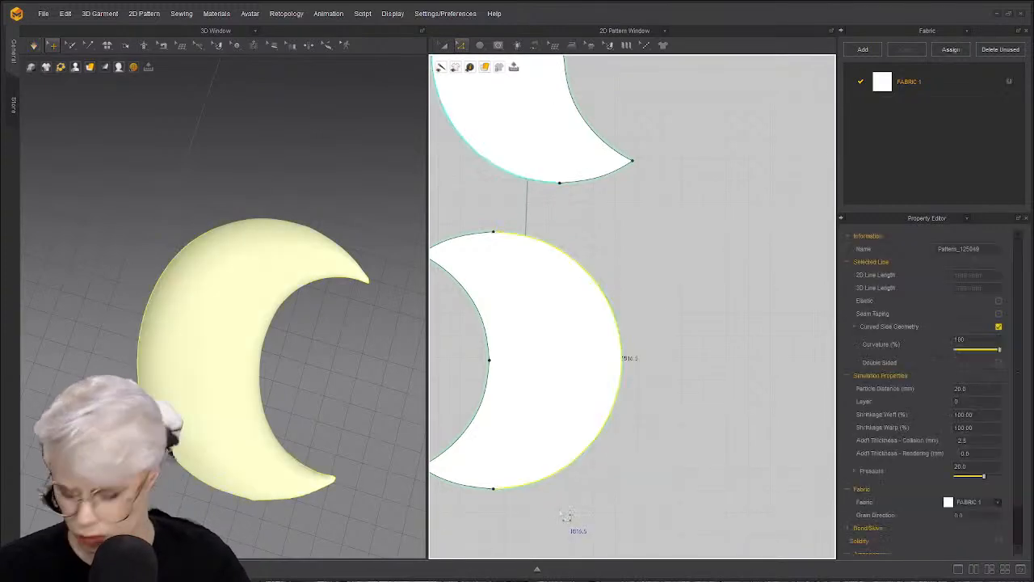
# - Convert the upper and lower points on the lower crescent's outer edge to curve points and simulate the moon
pyautogui.click(480, 195)
pyautogui.click(493, 233)
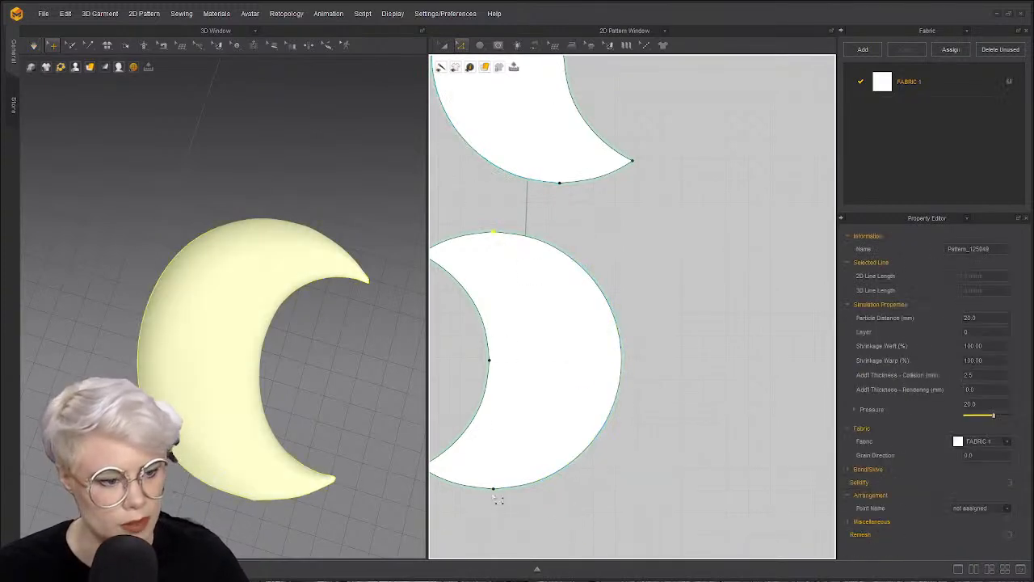
pyautogui.rightClick(495, 491)
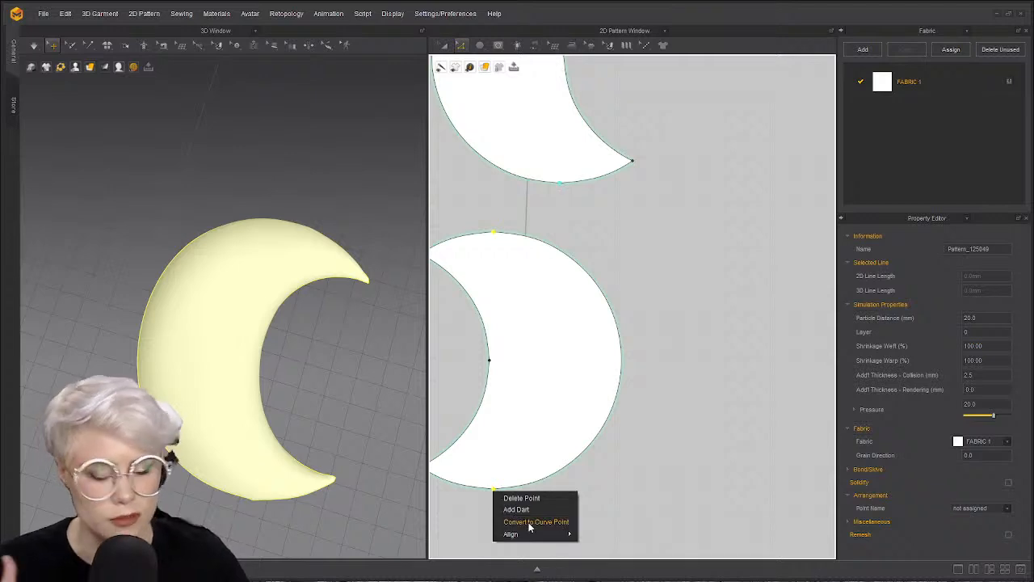
pyautogui.click(535, 522)
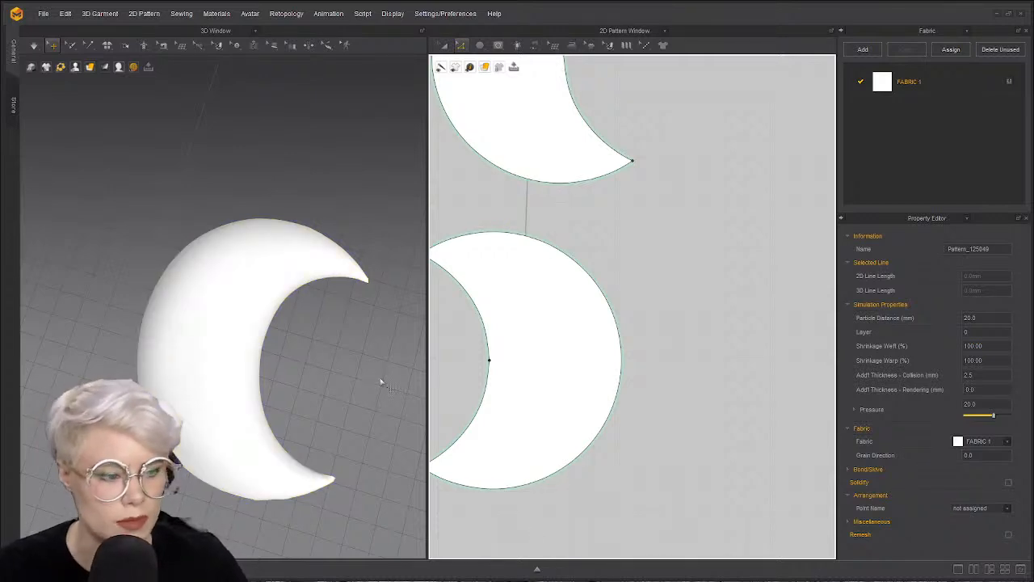
pyautogui.moveTo(234, 312); pyautogui.dragTo(308, 359, button='right')
pyautogui.moveTo(454, 288); pyautogui.dragTo(515, 285, button='middle')
pyautogui.moveTo(264, 286); pyautogui.dragTo(230, 258, button='right')
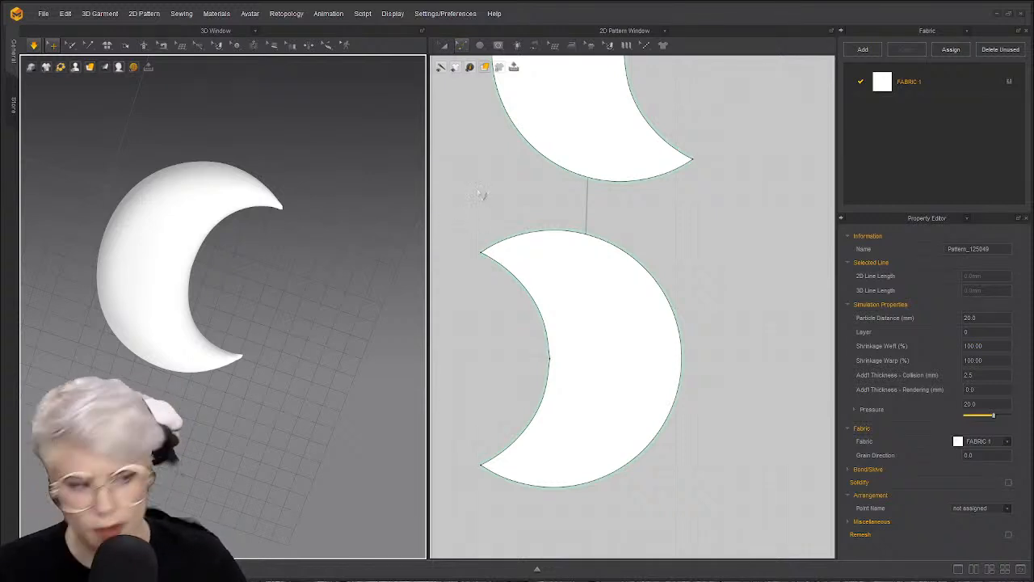
# - Round off both sharp tips of the lower crescent pattern with Smooth Curve and simulate the moon
pyautogui.click(462, 47)
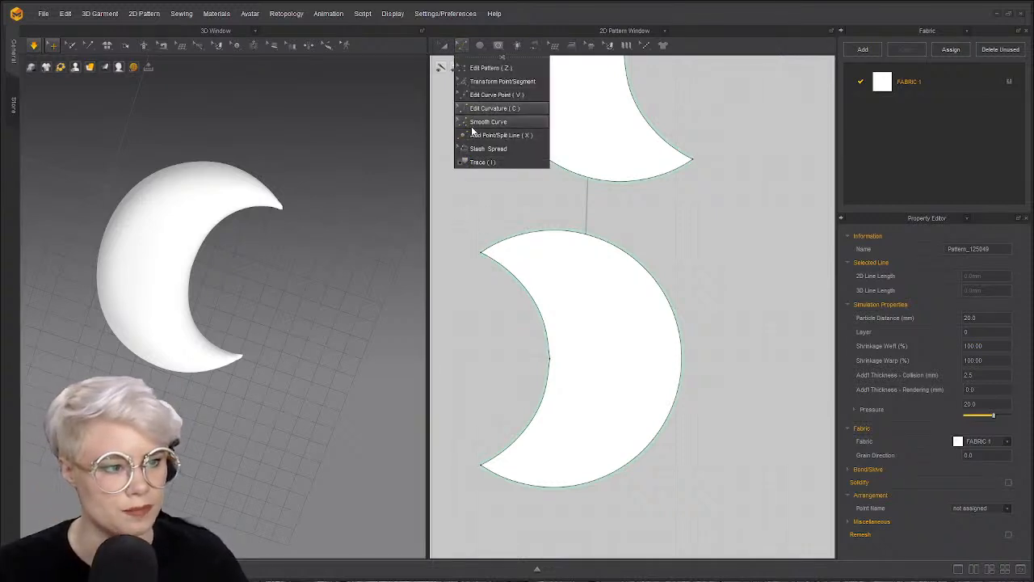
pyautogui.click(489, 108)
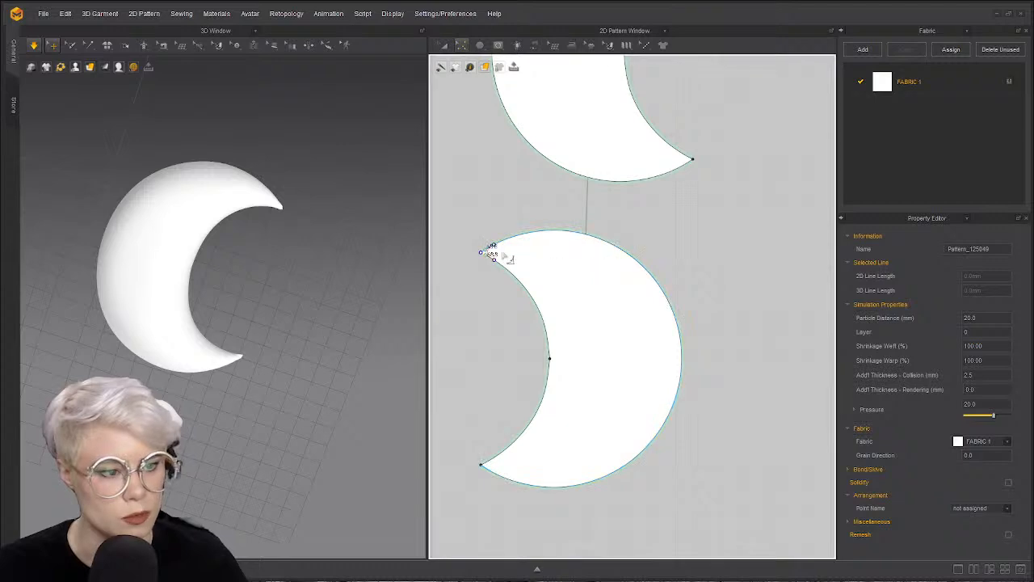
pyautogui.click(483, 467)
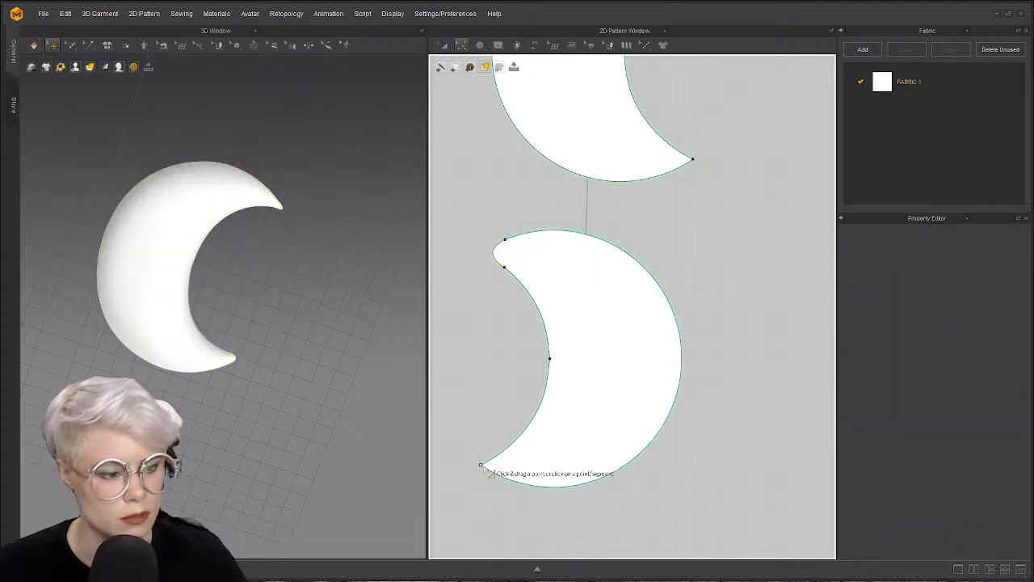
pyautogui.click(481, 466)
pyautogui.moveTo(275, 365); pyautogui.dragTo(263, 307, button='right')
pyautogui.press('space')
pyautogui.moveTo(284, 375); pyautogui.dragTo(237, 405, button='right')
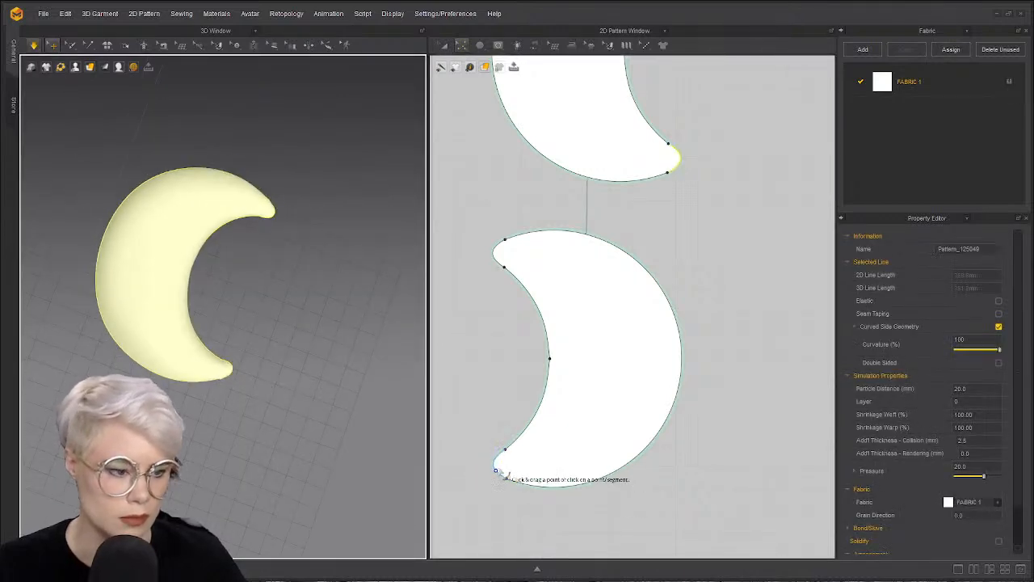
pyautogui.click(495, 468)
pyautogui.moveTo(508, 475); pyautogui.dragTo(506, 474)
pyautogui.click(496, 505)
pyautogui.press('space')
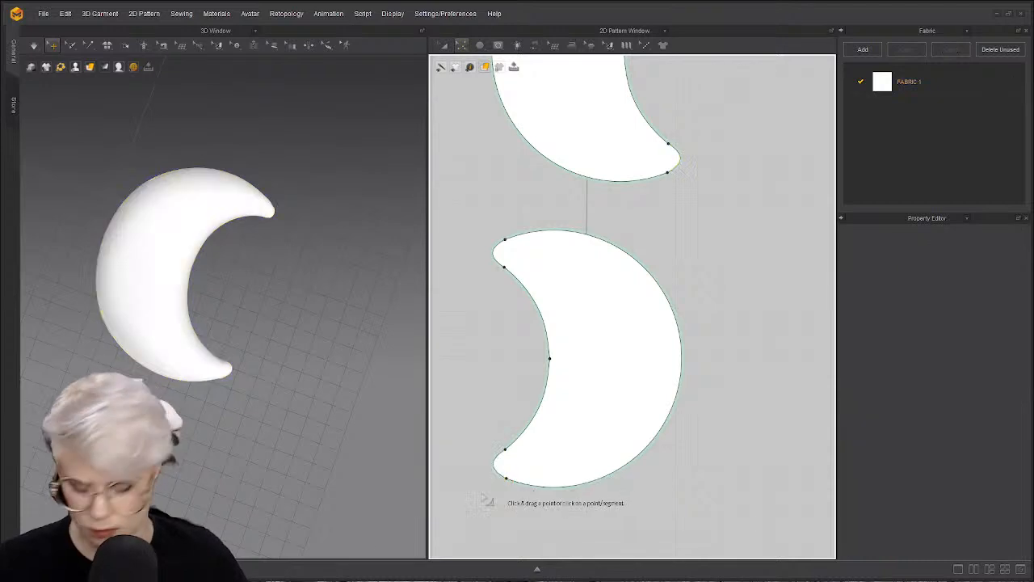
# - Convert the middle point on the lower crescent's inner edge to a curve point
pyautogui.moveTo(355, 358); pyautogui.dragTo(333, 389, button='right')
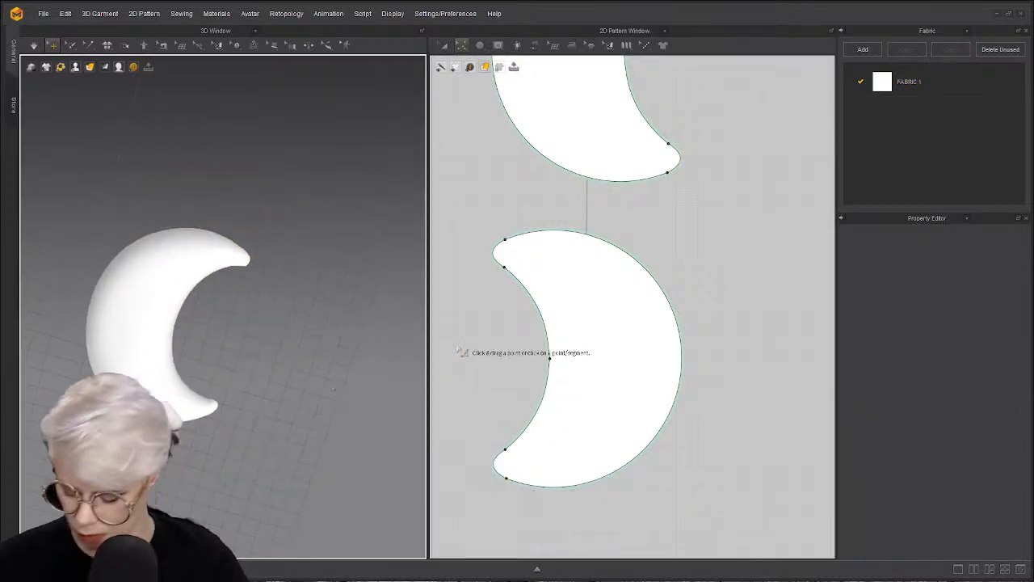
pyautogui.scroll(2, 524, 359)
pyautogui.click(565, 360)
pyautogui.rightClick(563, 357)
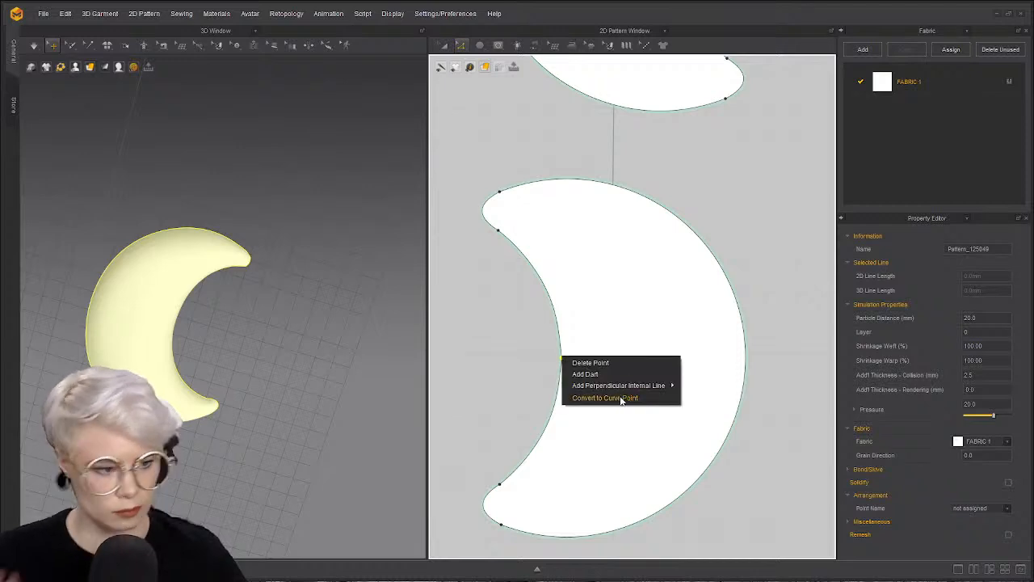
pyautogui.click(619, 398)
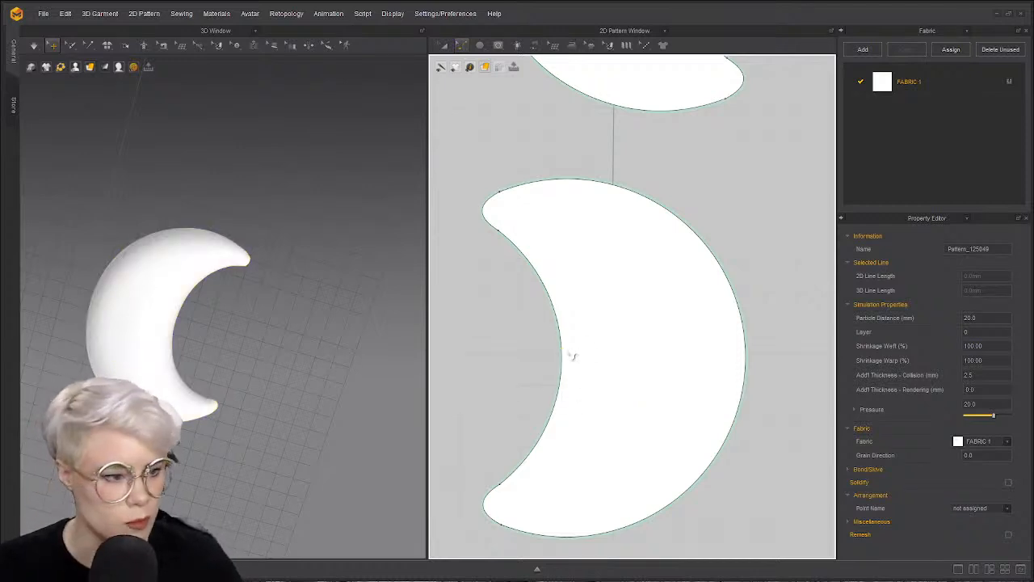
# - Try to bend the lower crescent's inner edge deeper into the shape at its middle and along its upper half
pyautogui.moveTo(568, 356); pyautogui.dragTo(593, 353)
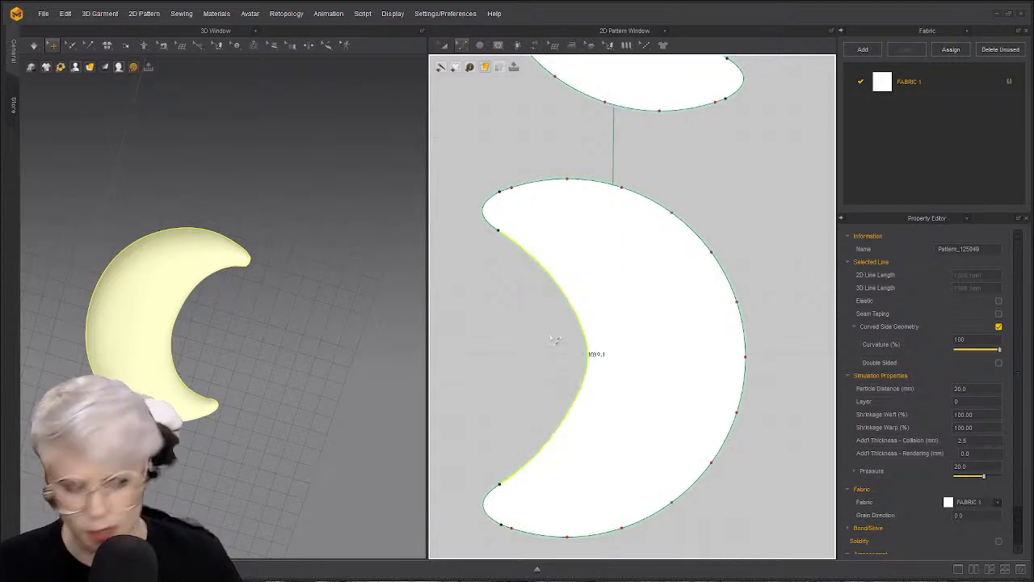
pyautogui.click(556, 312)
pyautogui.moveTo(579, 291); pyautogui.dragTo(588, 289)
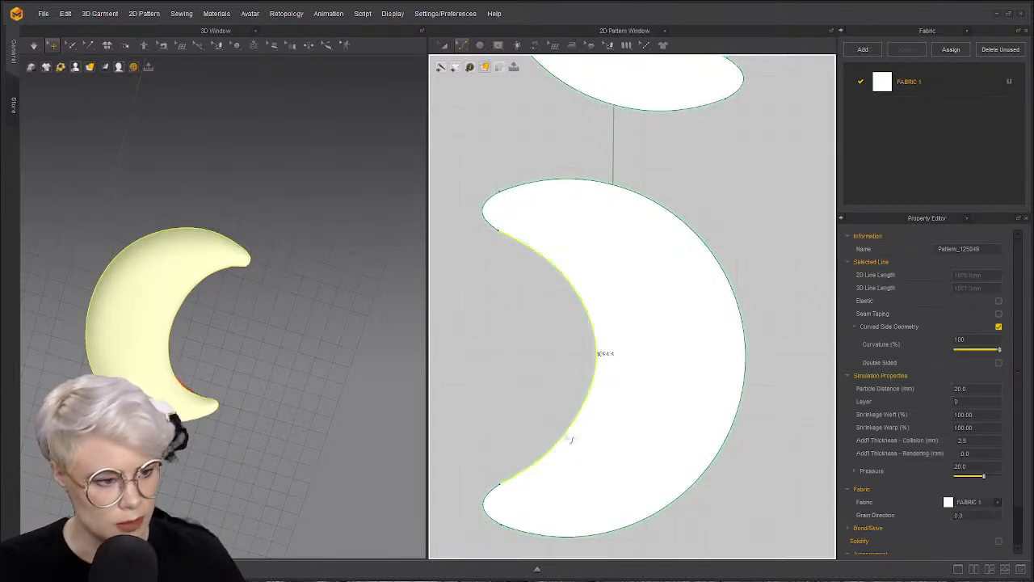
pyautogui.click(546, 420)
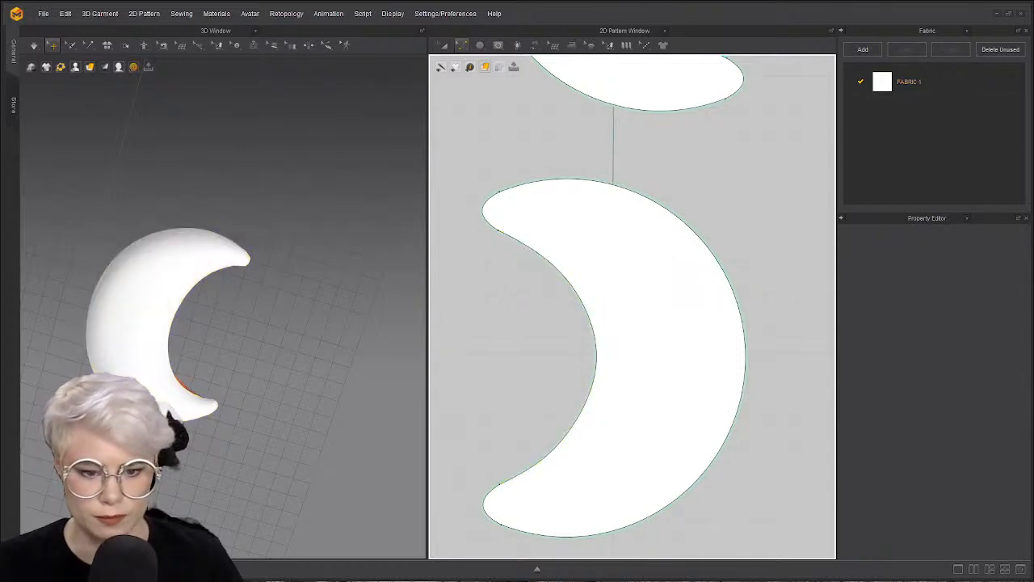
# - Undo the curve edits that deepened the crescent's inner edge
pyautogui.hotkey('ctrl', 'z')
pyautogui.hotkey('ctrl', 'z')
pyautogui.hotkey('ctrl', 'z')
pyautogui.hotkey('ctrl', 'z')
pyautogui.hotkey('ctrl', 'z')
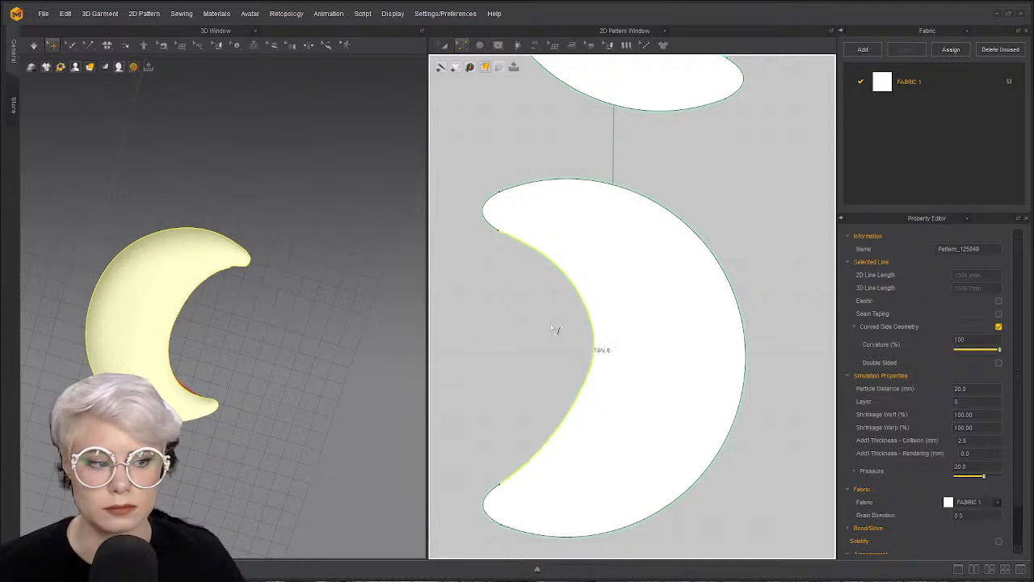
pyautogui.hotkey('ctrl', 'z')
pyautogui.hotkey('ctrl', 'z')
pyautogui.hotkey('ctrl', 'z')
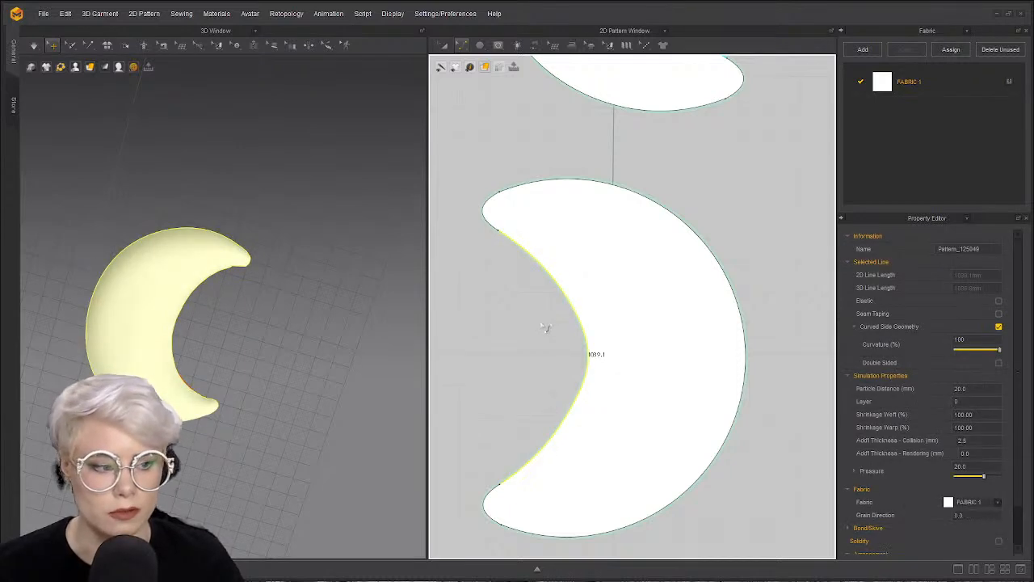
# - Run the simulation and pull the moon around in 3D to settle its inner seam
pyautogui.moveTo(217, 384); pyautogui.dragTo(234, 383, button='right')
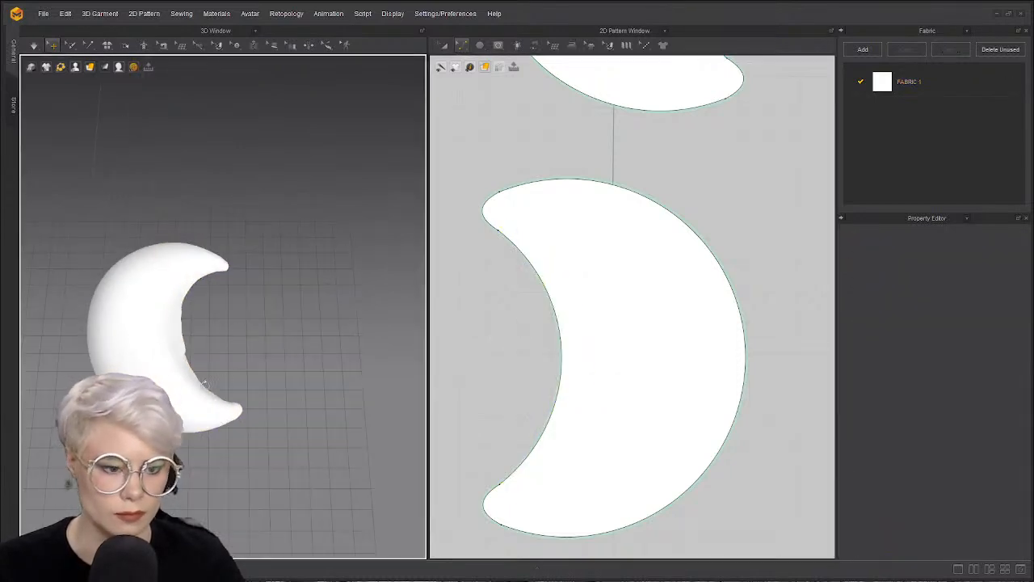
pyautogui.press('space')
pyautogui.moveTo(157, 323); pyautogui.dragTo(73, 294)
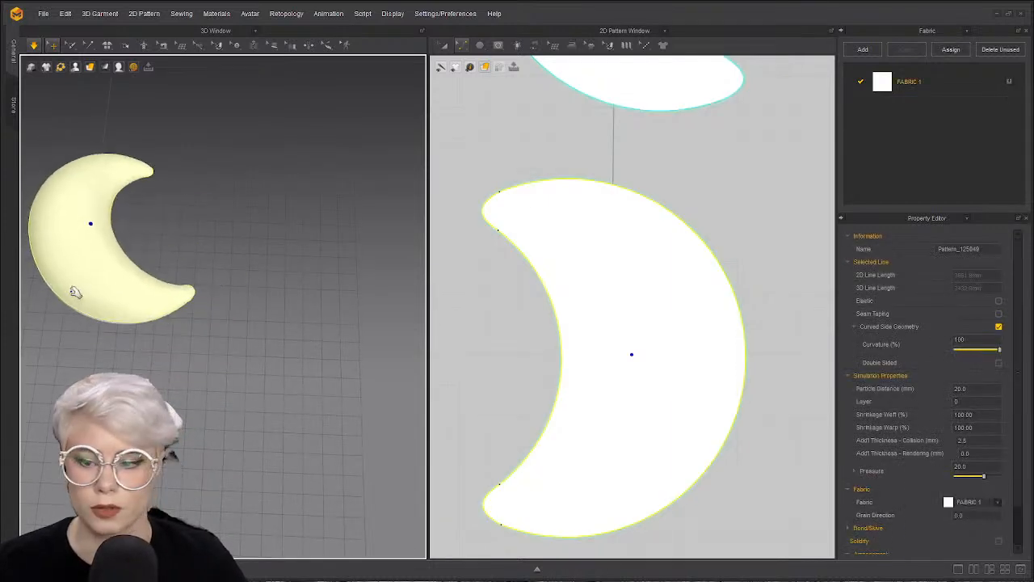
pyautogui.moveTo(58, 390); pyautogui.dragTo(95, 399, button='right')
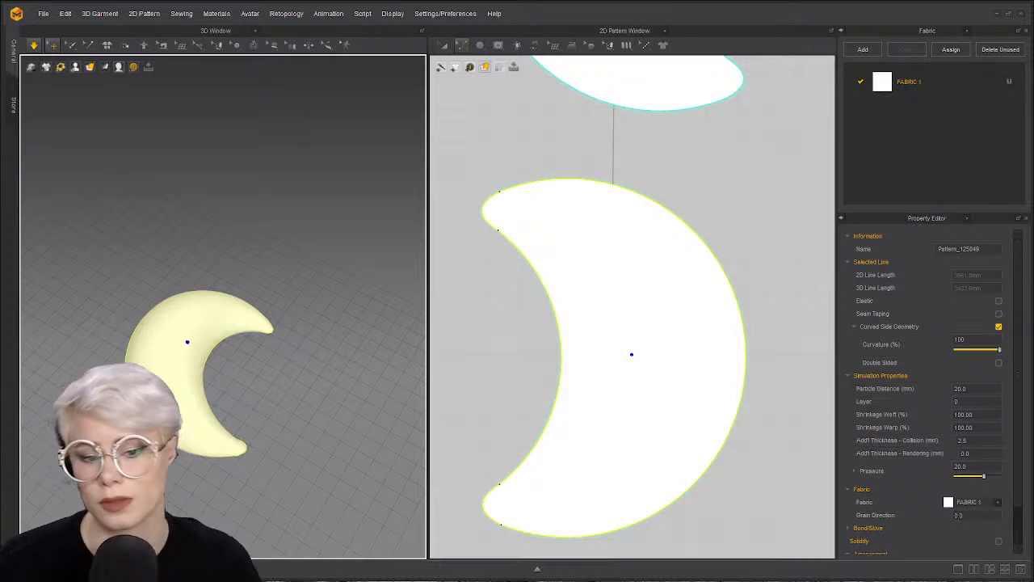
pyautogui.moveTo(179, 441); pyautogui.dragTo(203, 377, button='right')
pyautogui.moveTo(171, 354); pyautogui.dragTo(144, 248)
pyautogui.moveTo(261, 390); pyautogui.dragTo(214, 497, button='right')
pyautogui.moveTo(215, 497); pyautogui.dragTo(201, 385, button='middle')
pyautogui.moveTo(202, 386); pyautogui.dragTo(106, 340, button='right')
# - Tug the simulating moon repeatedly by its body and edge to test how the inflated fabric moves
pyautogui.moveTo(156, 363); pyautogui.dragTo(153, 148)
pyautogui.moveTo(148, 347); pyautogui.dragTo(167, 320)
pyautogui.moveTo(182, 310); pyautogui.dragTo(226, 380)
pyautogui.moveTo(179, 351); pyautogui.dragTo(187, 306)
pyautogui.moveTo(197, 352); pyautogui.dragTo(207, 333)
pyautogui.moveTo(203, 464); pyautogui.dragTo(268, 436, button='right')
pyautogui.moveTo(239, 444); pyautogui.dragTo(244, 410, button='middle')
pyautogui.moveTo(244, 410); pyautogui.dragTo(293, 450, button='right')
pyautogui.moveTo(294, 451); pyautogui.dragTo(253, 378, button='middle')
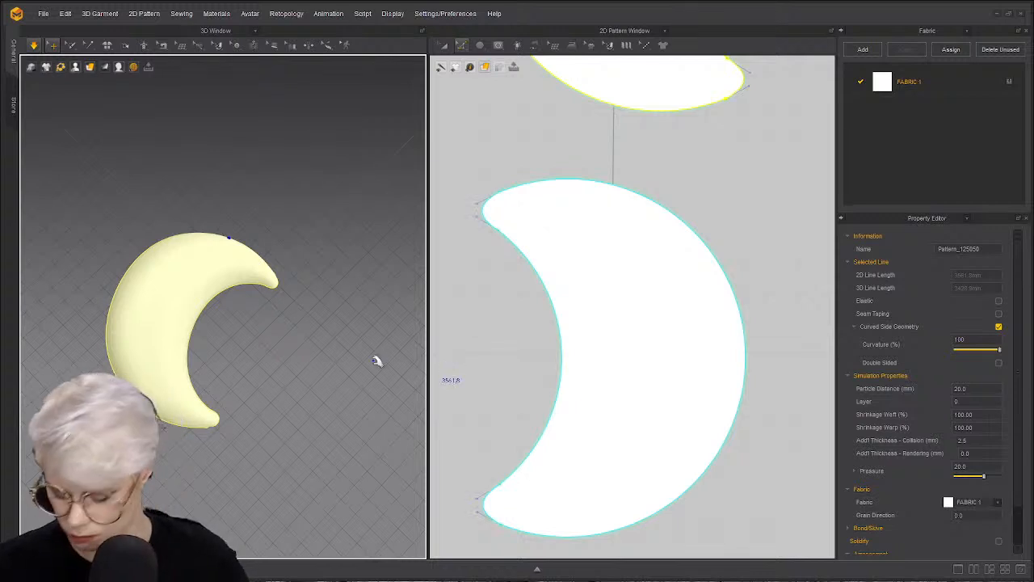
# - Deselect the moon, stop the simulation and examine its rounded tips from different angles
pyautogui.click(301, 327)
pyautogui.rightClick(284, 358)
pyautogui.click(259, 388)
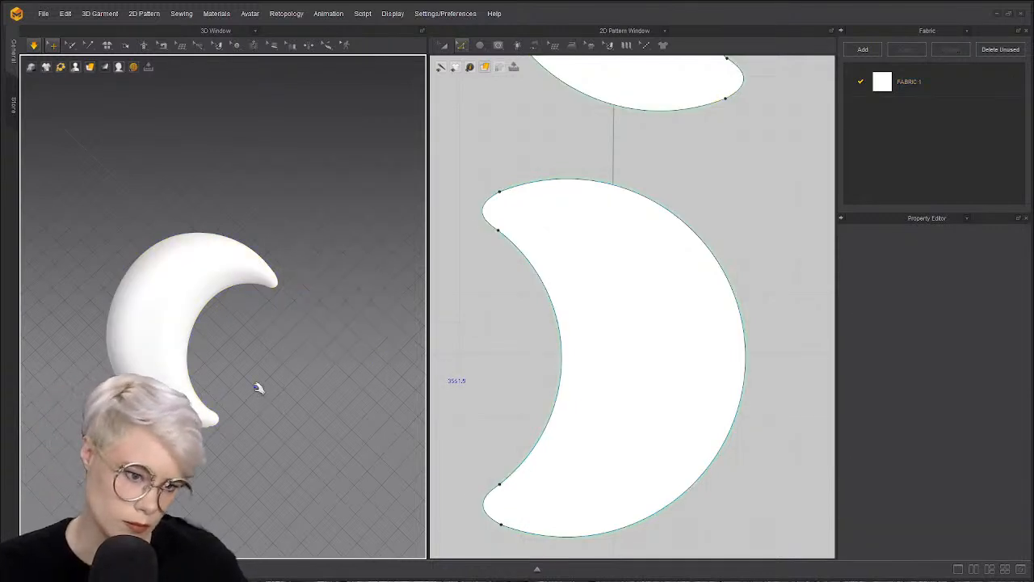
pyautogui.moveTo(258, 388); pyautogui.dragTo(270, 399, button='right')
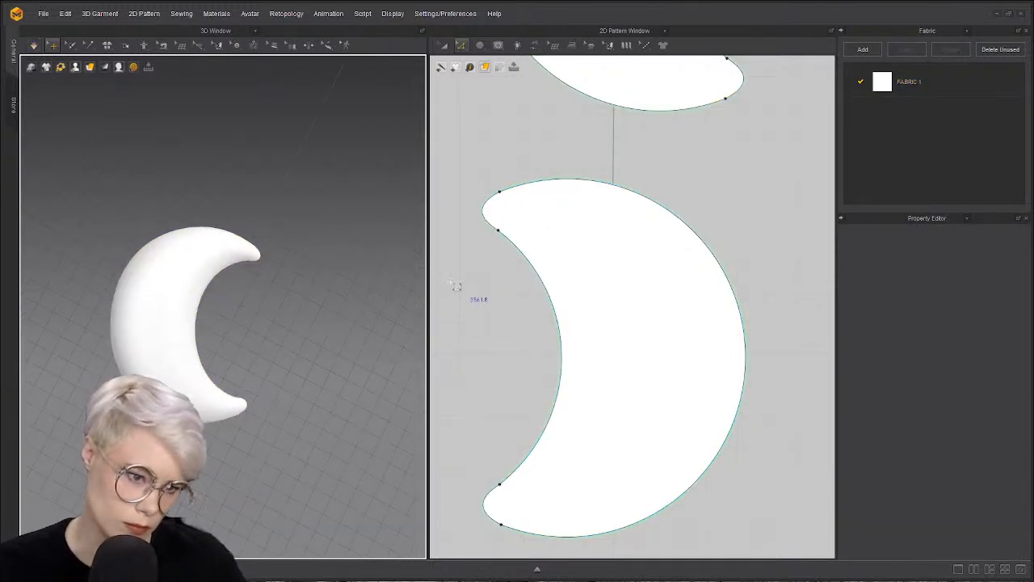
pyautogui.moveTo(282, 316); pyautogui.dragTo(245, 277, button='right')
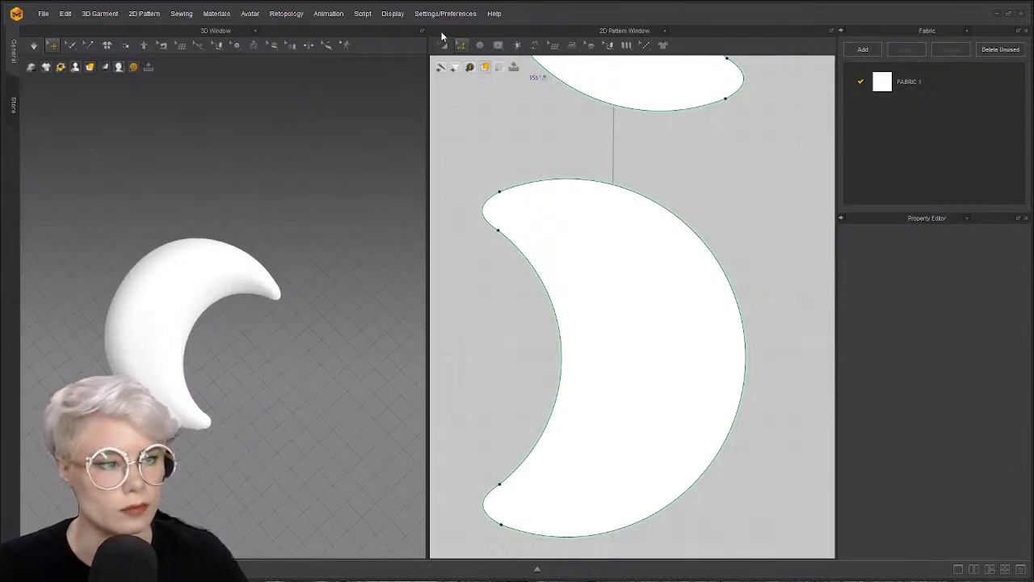
# - Pull both rounded tips of the lower crescent back out to sharp points and simulate the moon
pyautogui.click(460, 44)
pyautogui.click(494, 135)
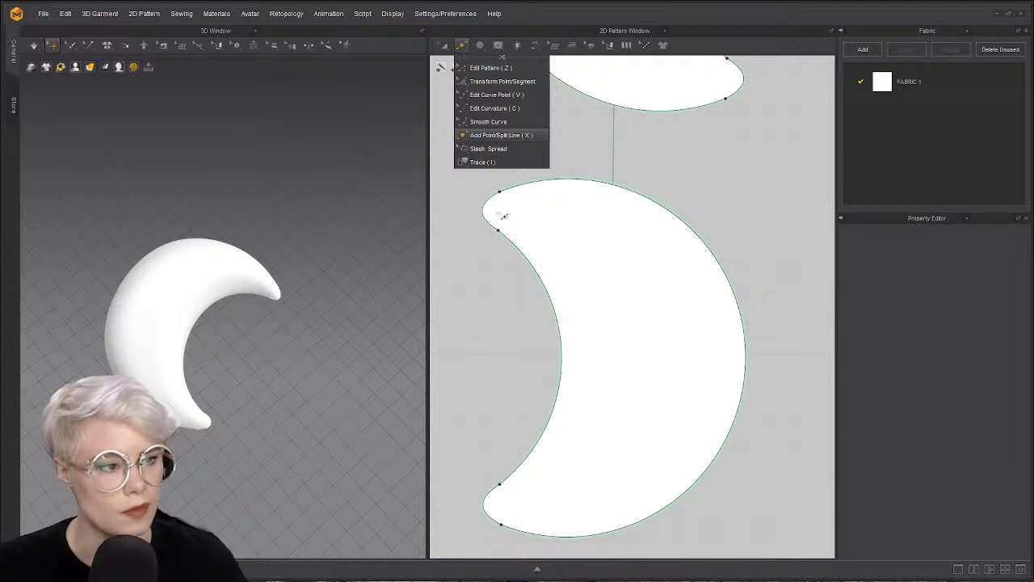
pyautogui.click(463, 46)
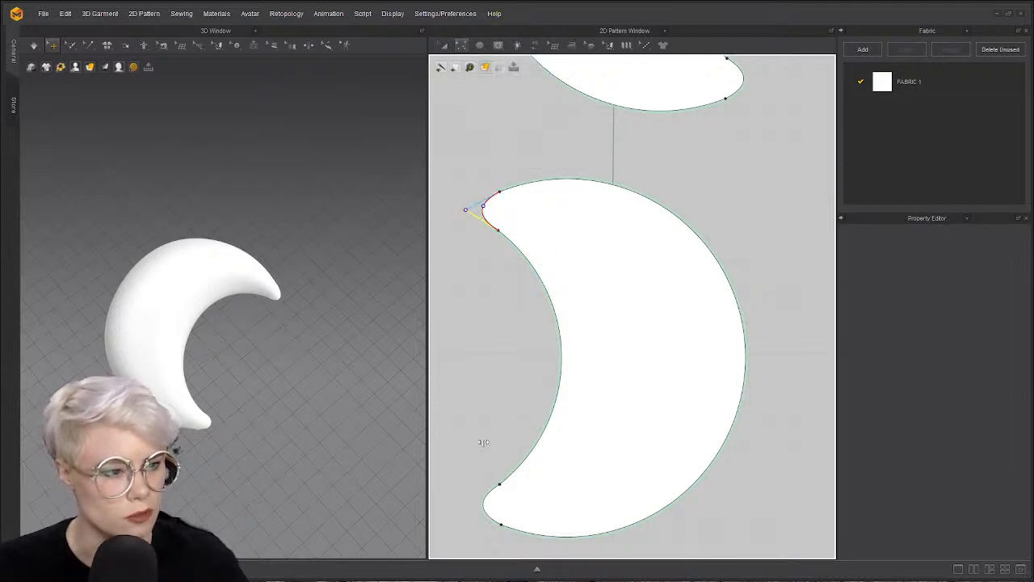
pyautogui.moveTo(484, 510); pyautogui.dragTo(465, 506)
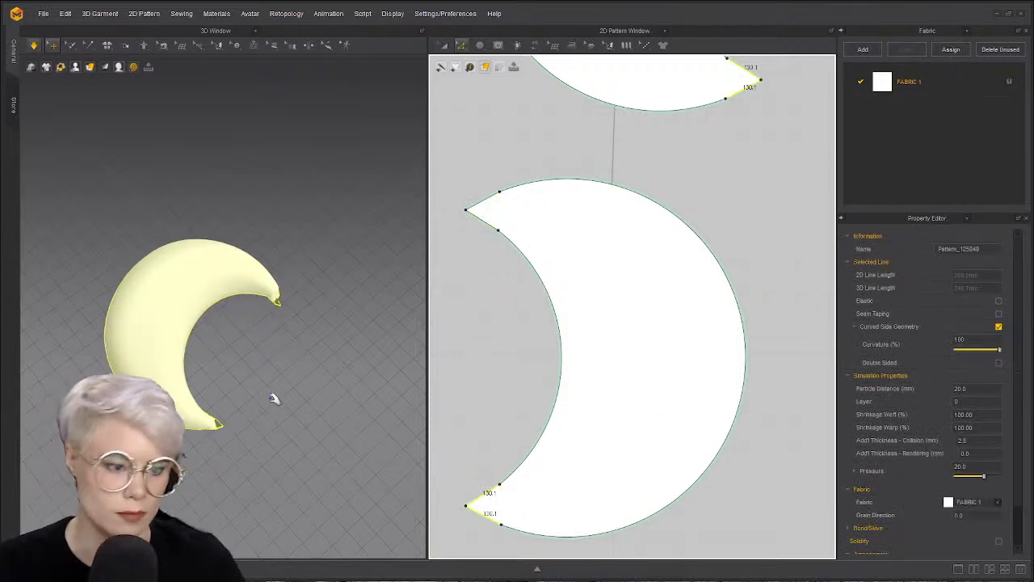
pyautogui.click(279, 306)
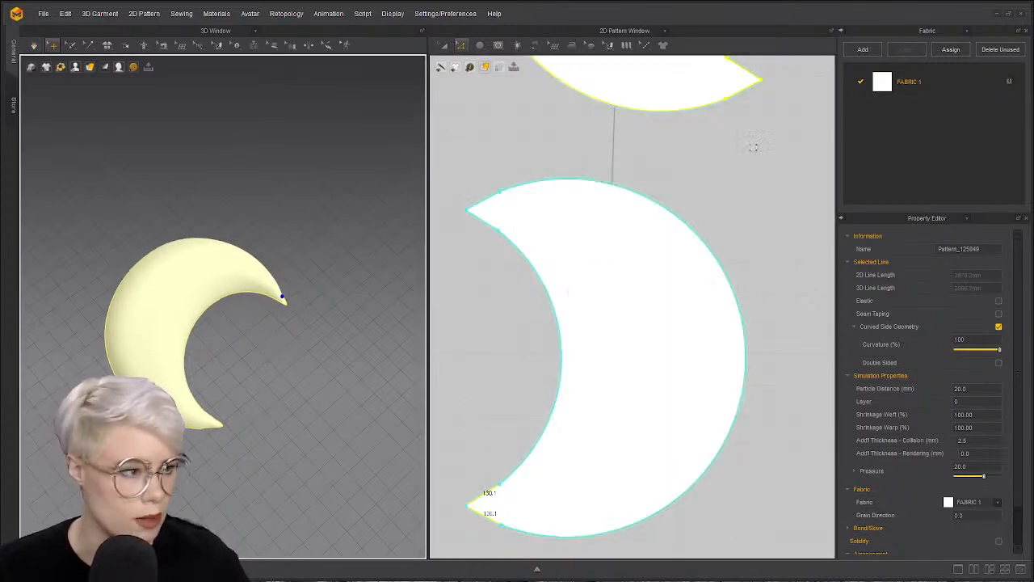
# - Bring up the library's Fabric collection and add Cotton_Oxford to the project's fabrics
pyautogui.click(1020, 570)
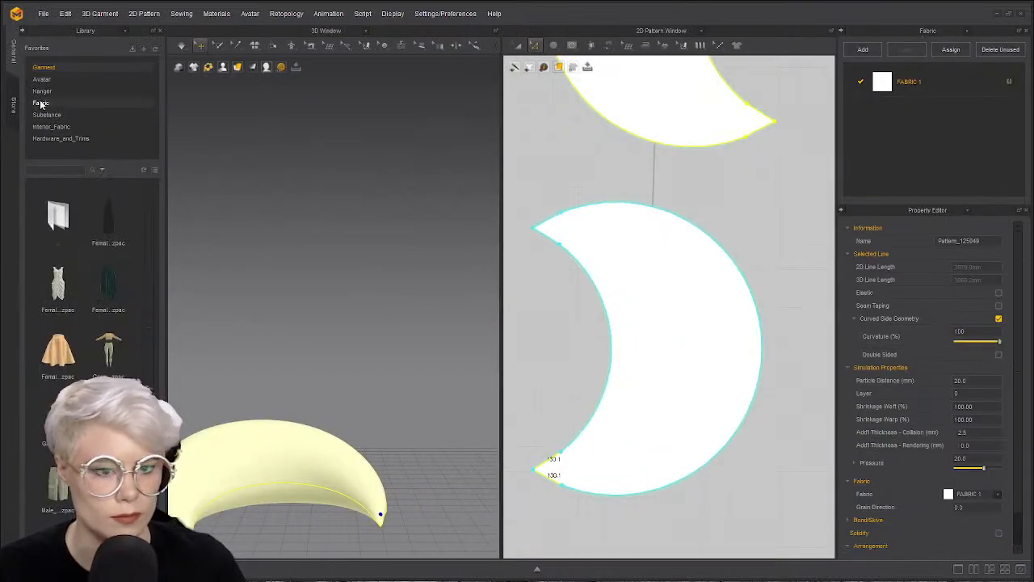
pyautogui.click(75, 104)
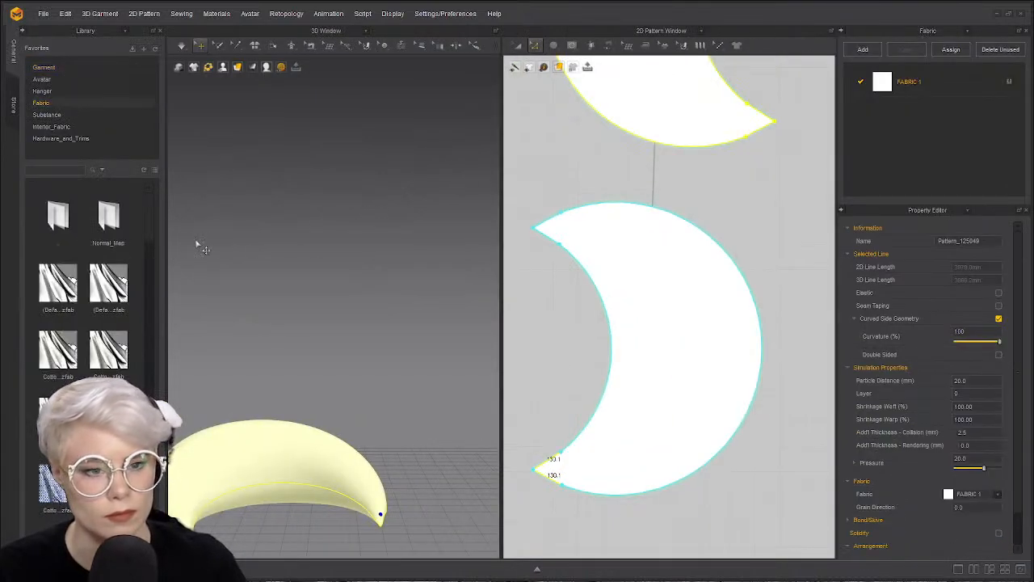
pyautogui.moveTo(66, 291); pyautogui.dragTo(910, 136)
# - Show the fabric library as a wider list with file names and browse its cotton, denim and fur fabrics
pyautogui.scroll(-5, 107, 338)
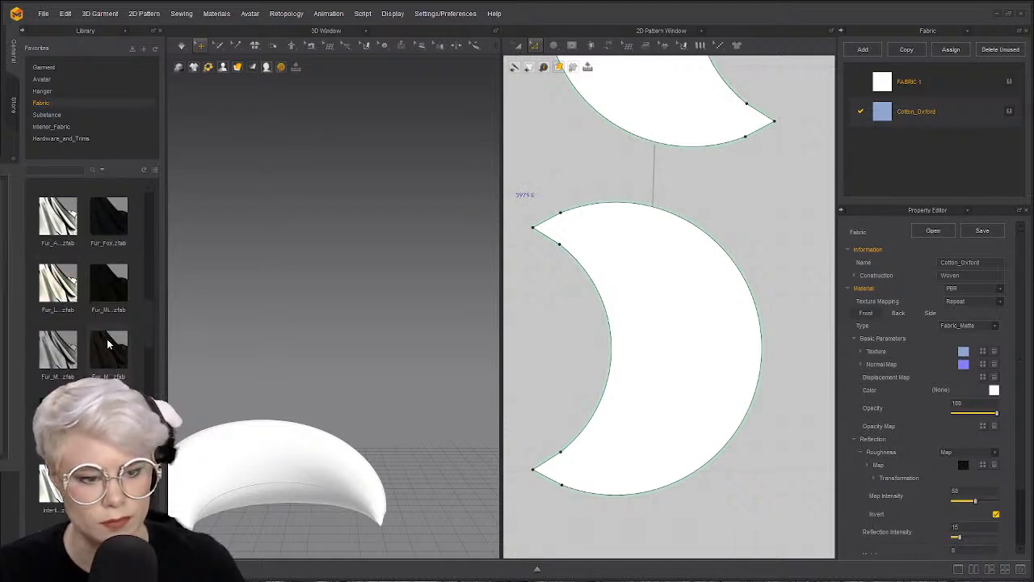
pyautogui.scroll(3, 69, 291)
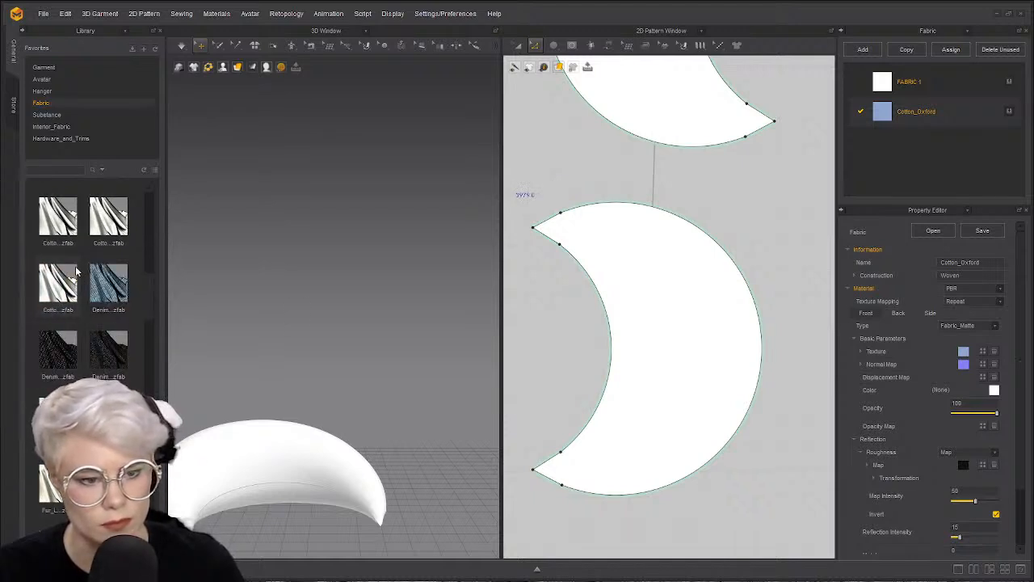
pyautogui.click(154, 170)
pyautogui.scroll(-3, 97, 303)
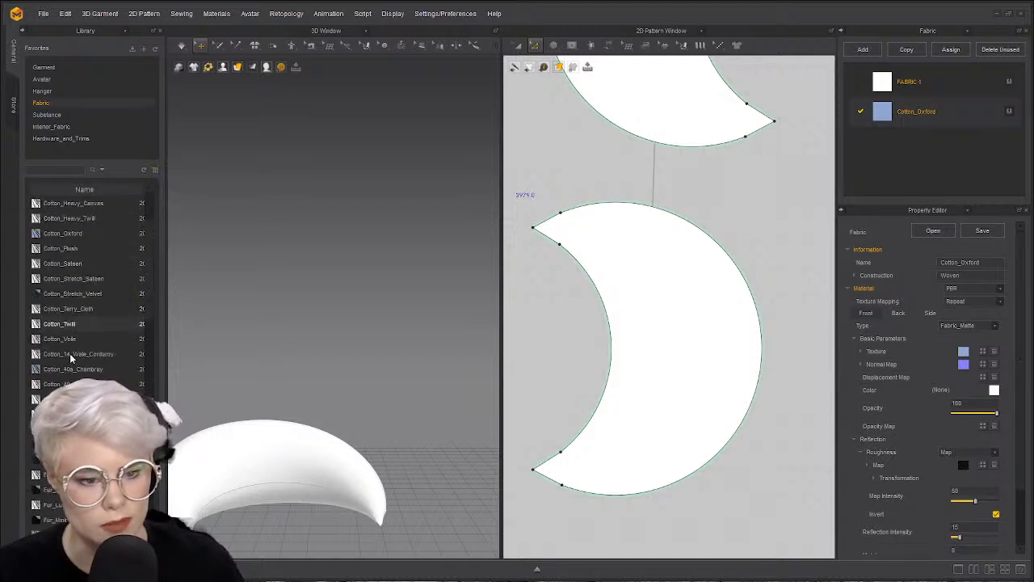
pyautogui.moveTo(165, 314); pyautogui.dragTo(194, 315)
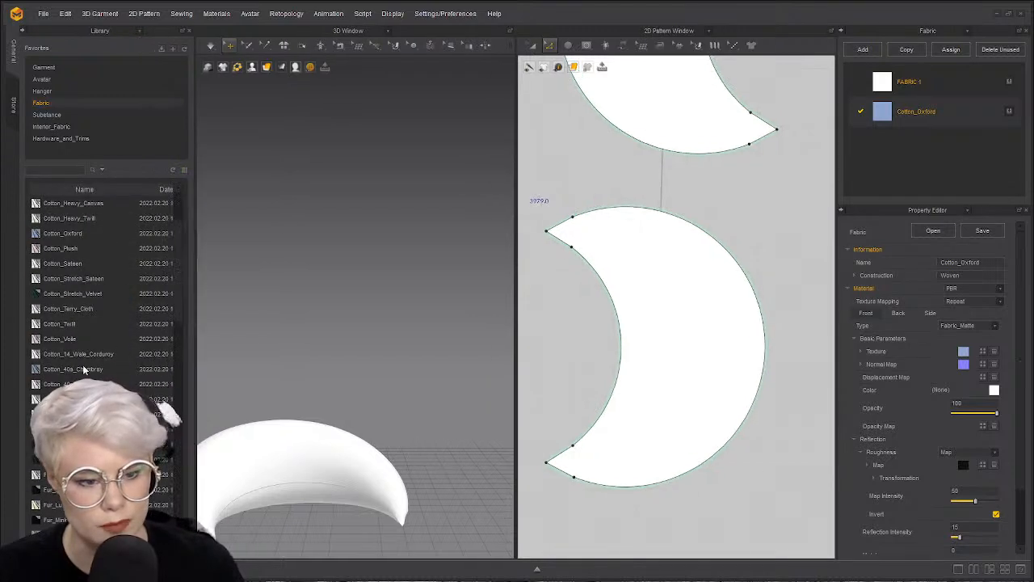
pyautogui.scroll(-1, 118, 346)
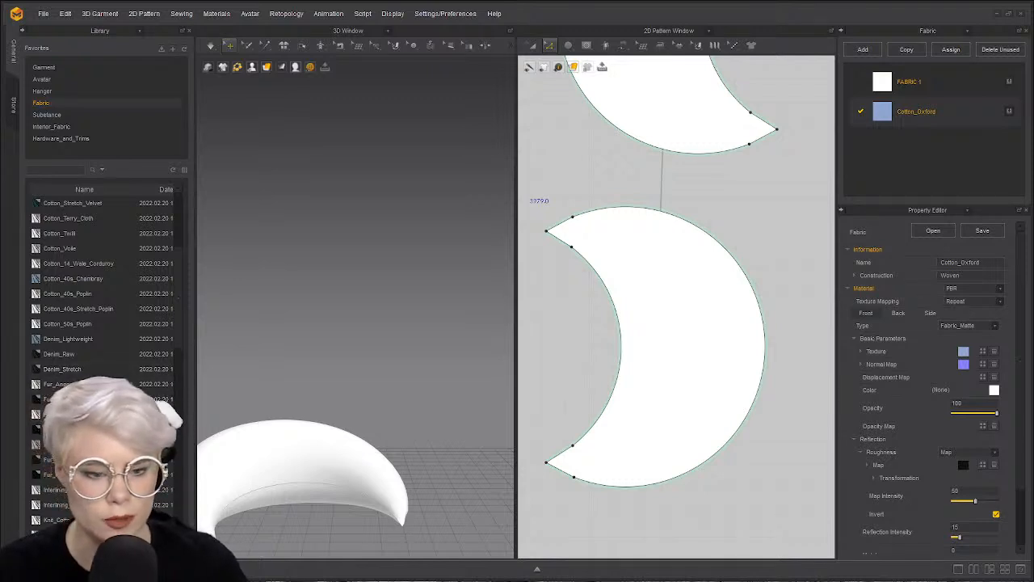
# - Add Fur_Luxe_Cuddle and Sherpa_Fleece_Poly_275gsm from the fabric library to the project's fabrics and close the library
pyautogui.moveTo(49, 414); pyautogui.dragTo(894, 164)
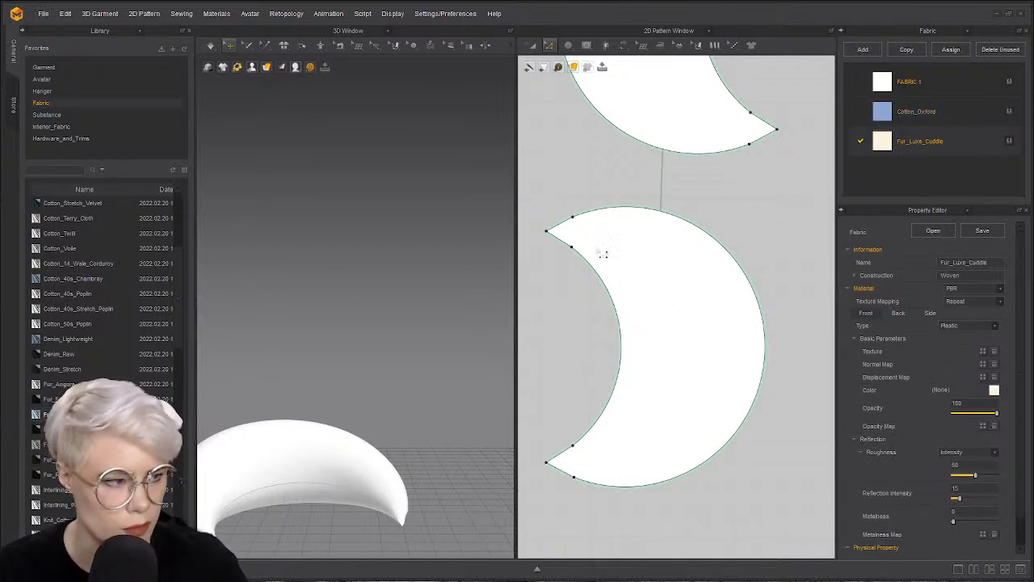
pyautogui.scroll(-6, 88, 364)
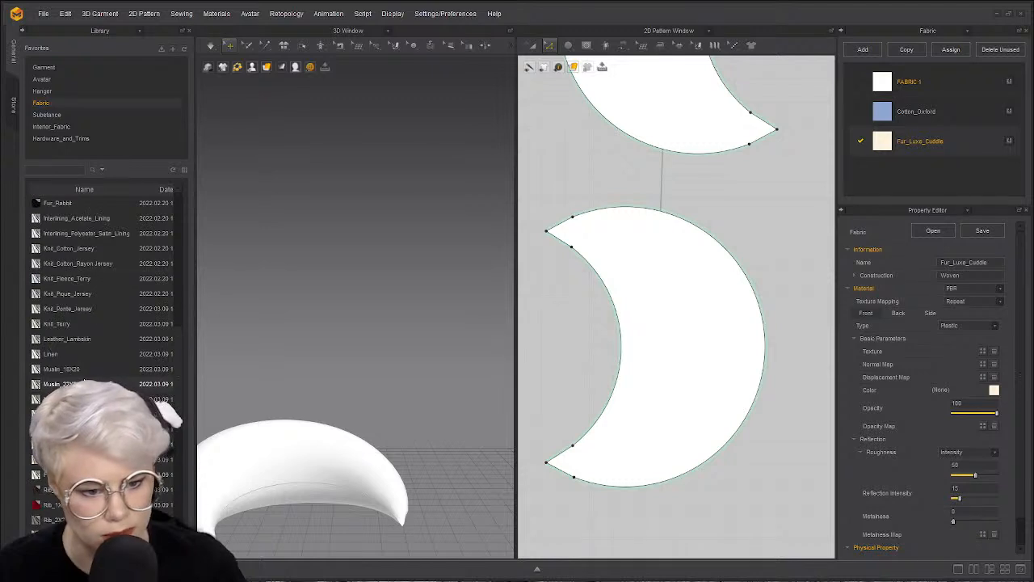
pyautogui.scroll(-6, 89, 363)
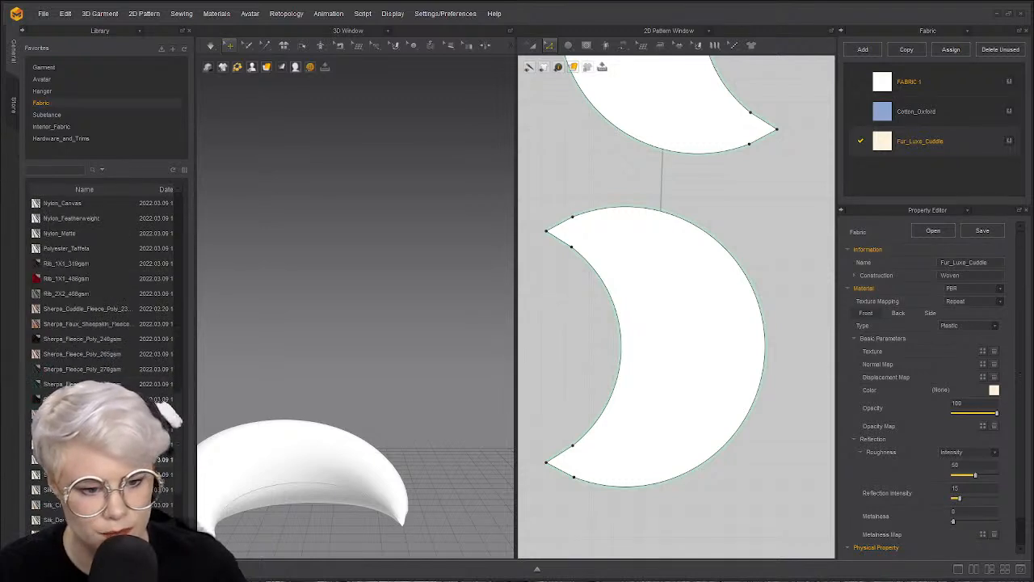
pyautogui.moveTo(89, 384); pyautogui.dragTo(908, 164)
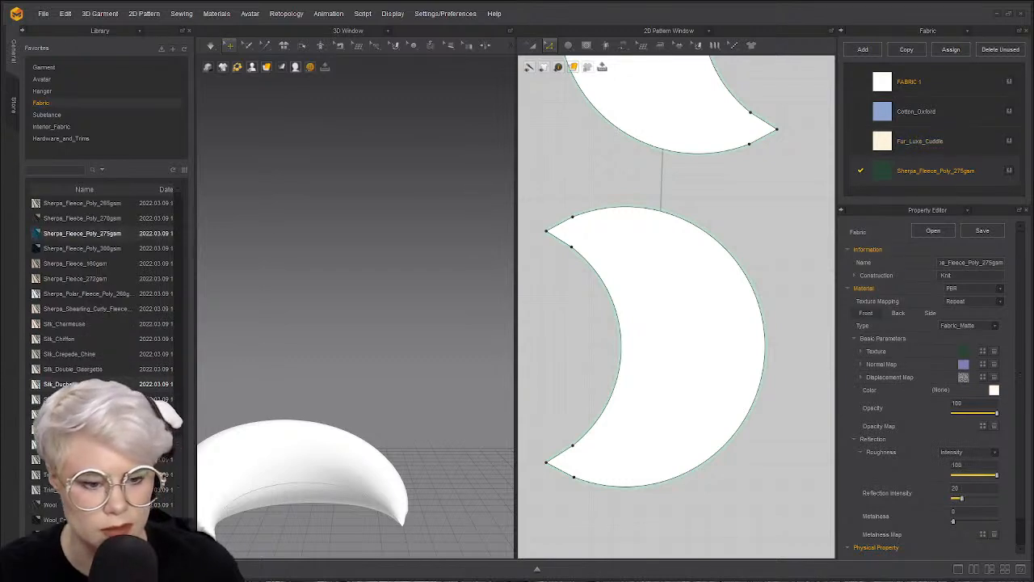
pyautogui.click(190, 31)
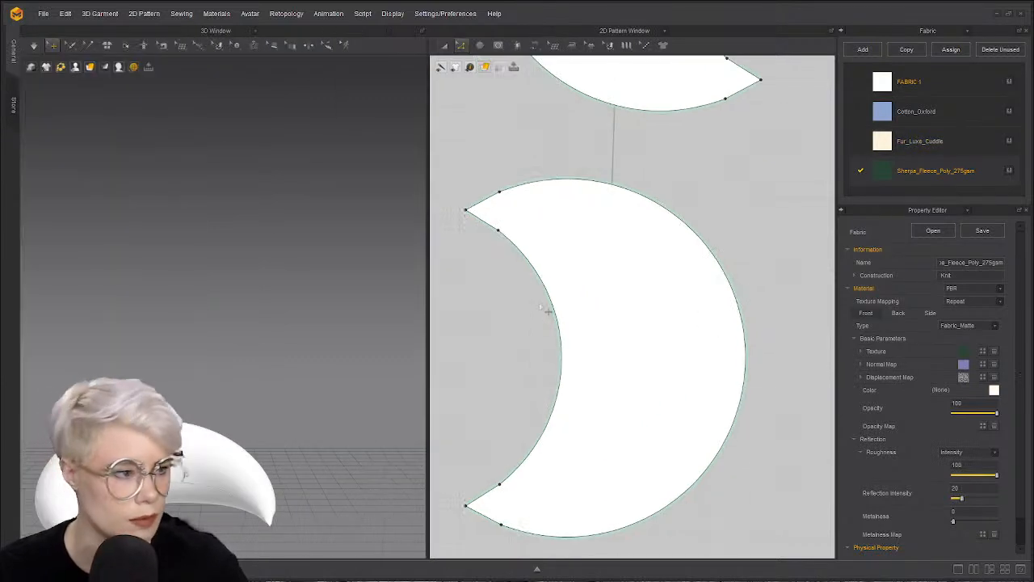
# - Assign Sherpa_Fleece_Poly_275gsm to all the moon's pattern pieces and turn on high-quality rendering in the 3D view
pyautogui.hotkey('ctrl', 'a')
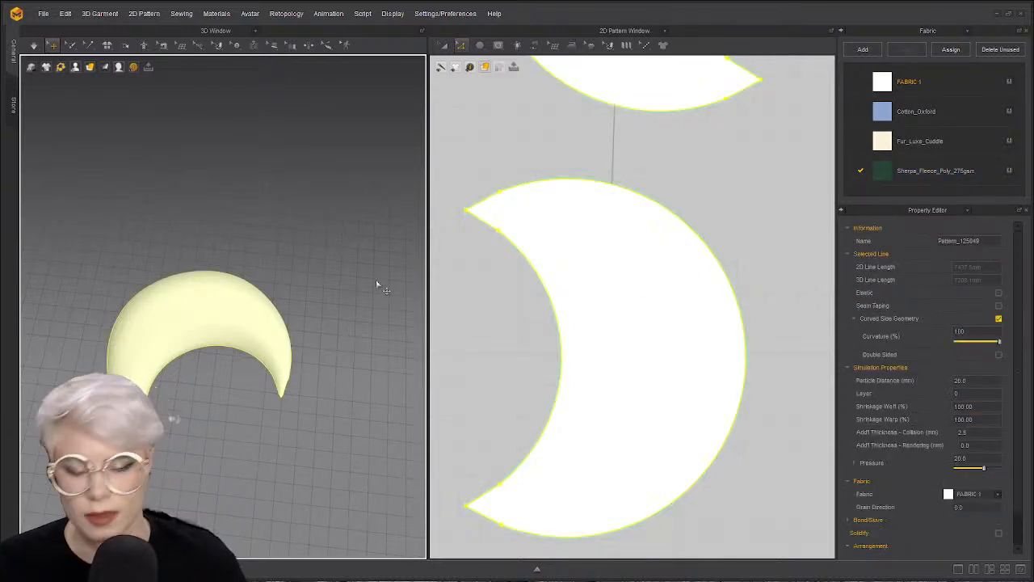
pyautogui.click(1010, 172)
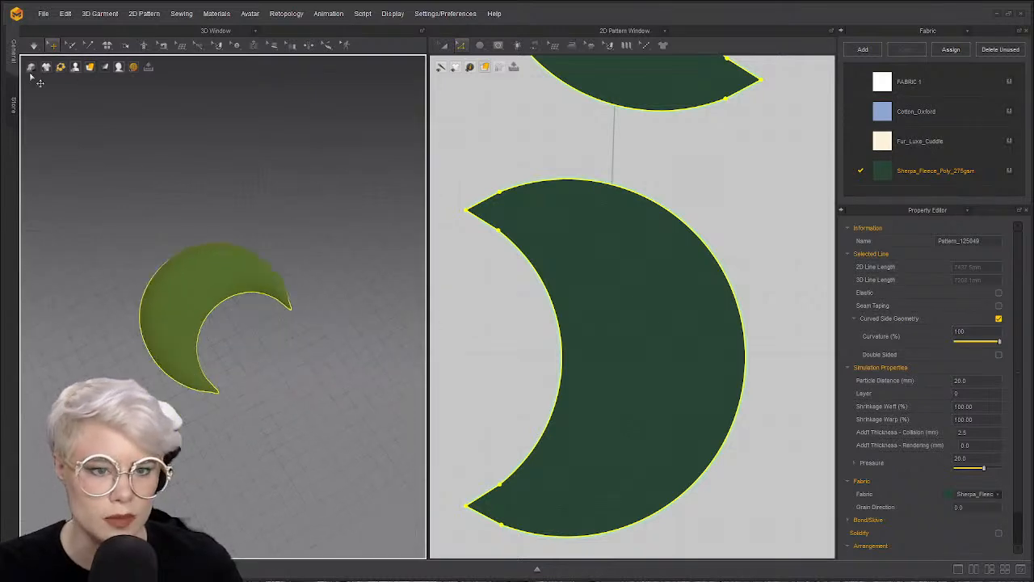
pyautogui.click(87, 156)
pyautogui.click(32, 68)
pyautogui.scroll(2, 134, 248)
pyautogui.moveTo(134, 247); pyautogui.dragTo(192, 238, button='right')
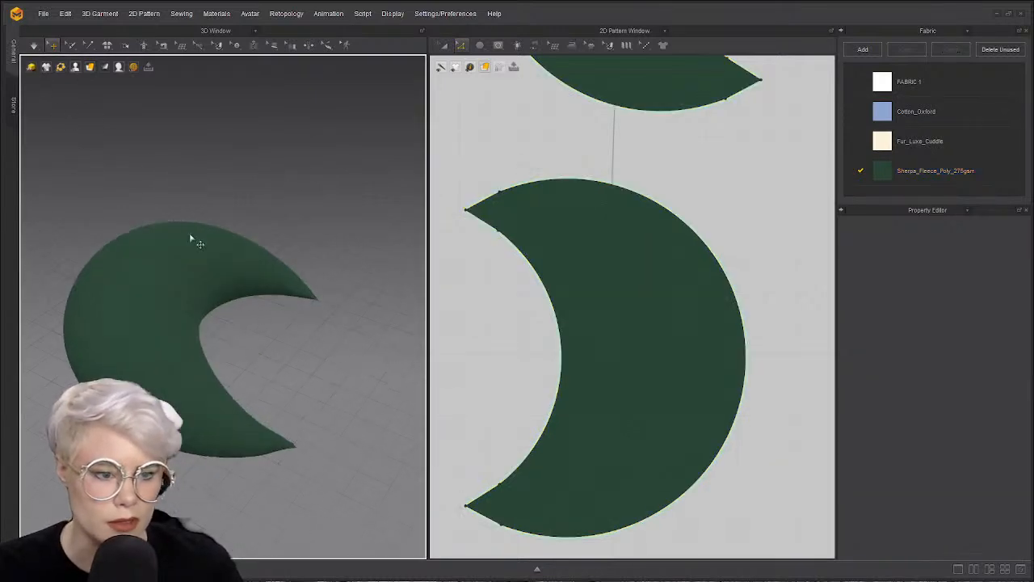
# - Examine the moon's fleece surface up close from different angles and simulate the moon with this fabric
pyautogui.scroll(3, 191, 238)
pyautogui.moveTo(187, 299); pyautogui.dragTo(291, 266, button='right')
pyautogui.scroll(3, 291, 267)
pyautogui.moveTo(291, 267); pyautogui.dragTo(32, 426, button='middle')
pyautogui.moveTo(33, 426); pyautogui.dragTo(221, 254, button='right')
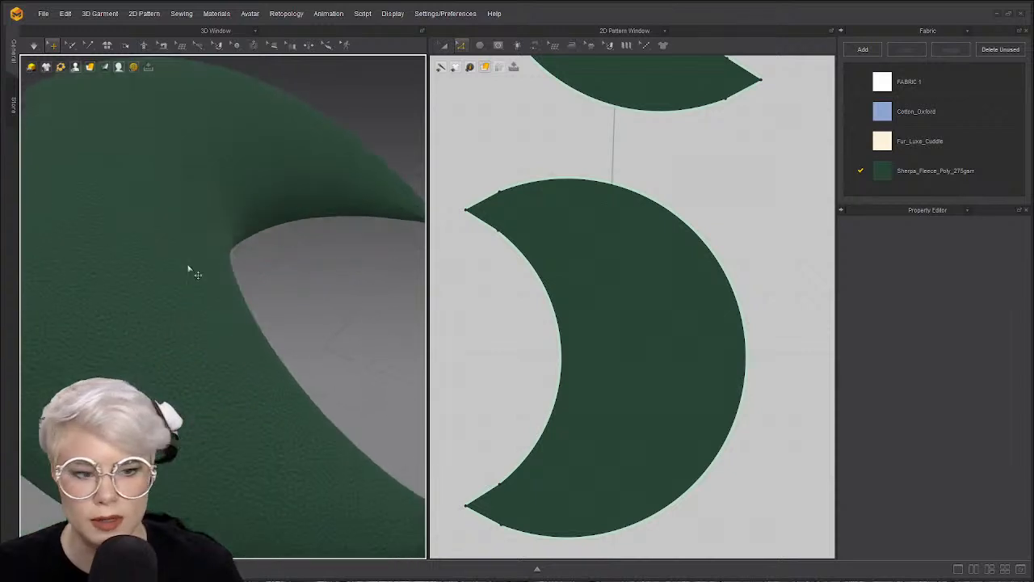
pyautogui.scroll(-1, 299, 310)
pyautogui.scroll(-3, 298, 310)
pyautogui.moveTo(278, 374); pyautogui.dragTo(235, 353, button='right')
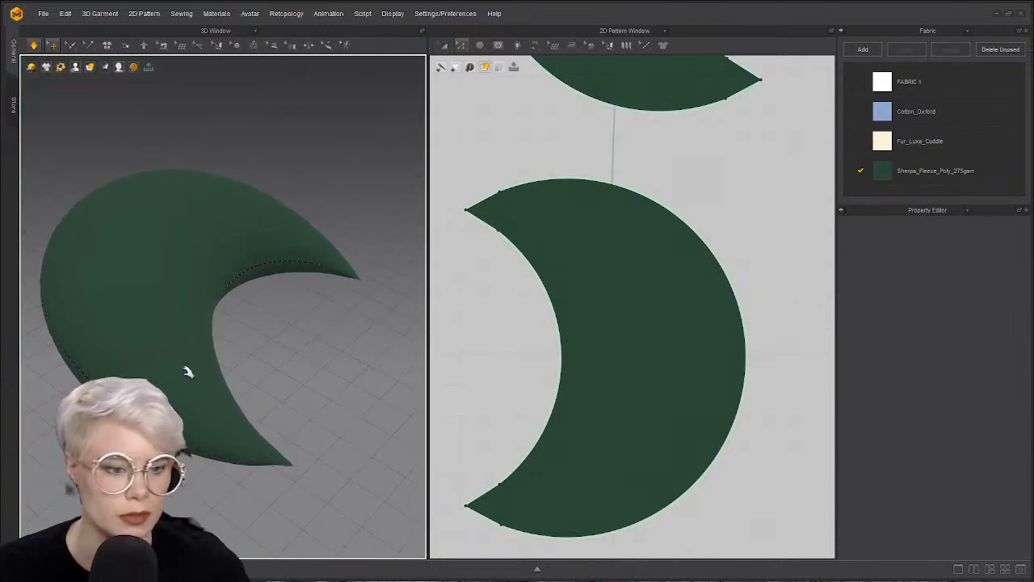
# - Assign Fur_Luxe_Cuddle to all the moon's pattern pieces, simulate it and examine the inflated shape
pyautogui.moveTo(186, 331); pyautogui.dragTo(105, 273, button='right')
pyautogui.click(113, 241)
pyautogui.moveTo(134, 176); pyautogui.dragTo(248, 289, button='right')
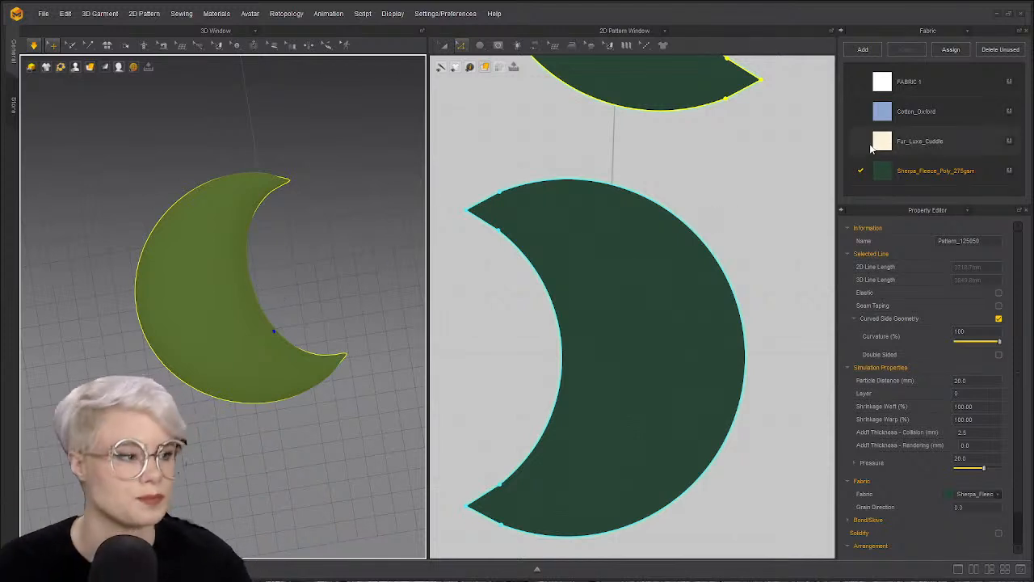
pyautogui.click(1009, 143)
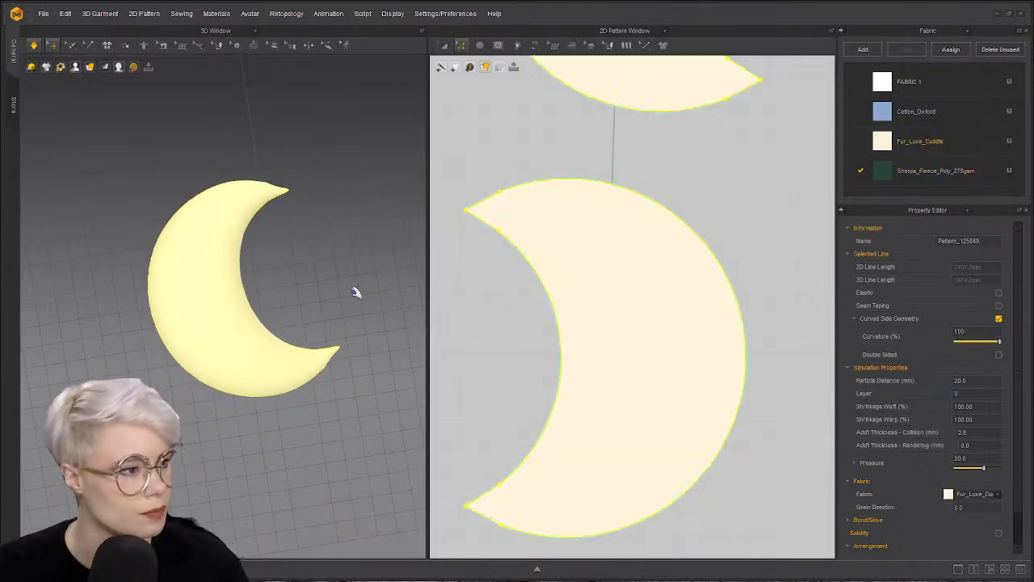
pyautogui.click(274, 279)
pyautogui.moveTo(241, 290); pyautogui.dragTo(178, 247, button='right')
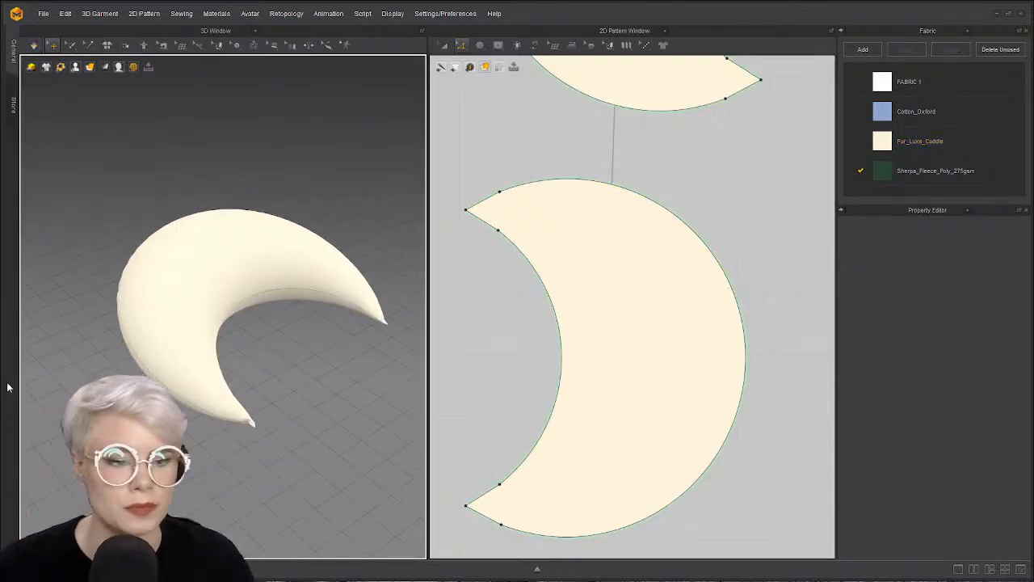
# - Assign Cotton_Oxford to all the moon's pattern pieces while simulating and examine the seams from the side
pyautogui.moveTo(123, 338); pyautogui.dragTo(242, 258, button='right')
pyautogui.click(235, 239)
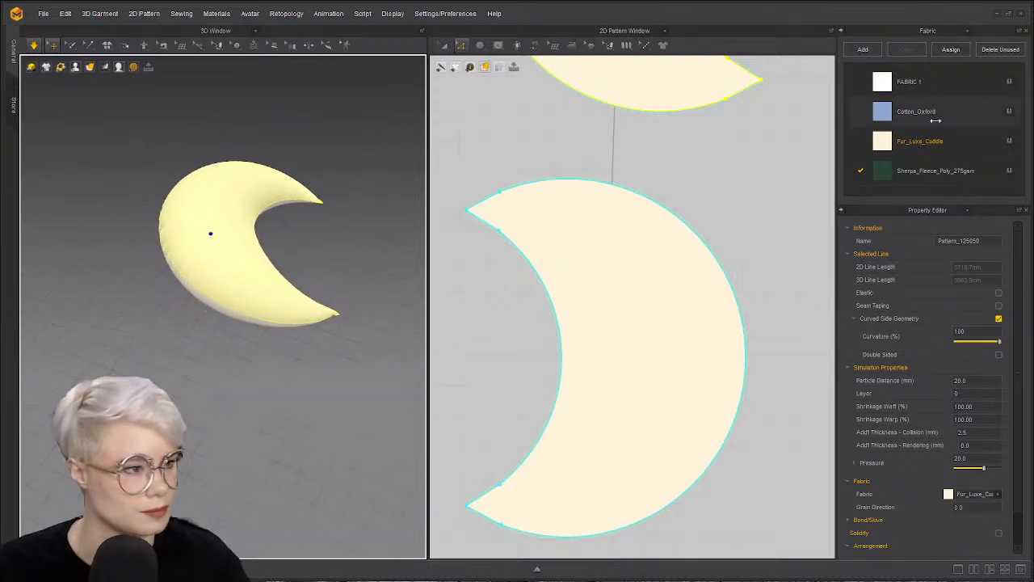
pyautogui.click(279, 212)
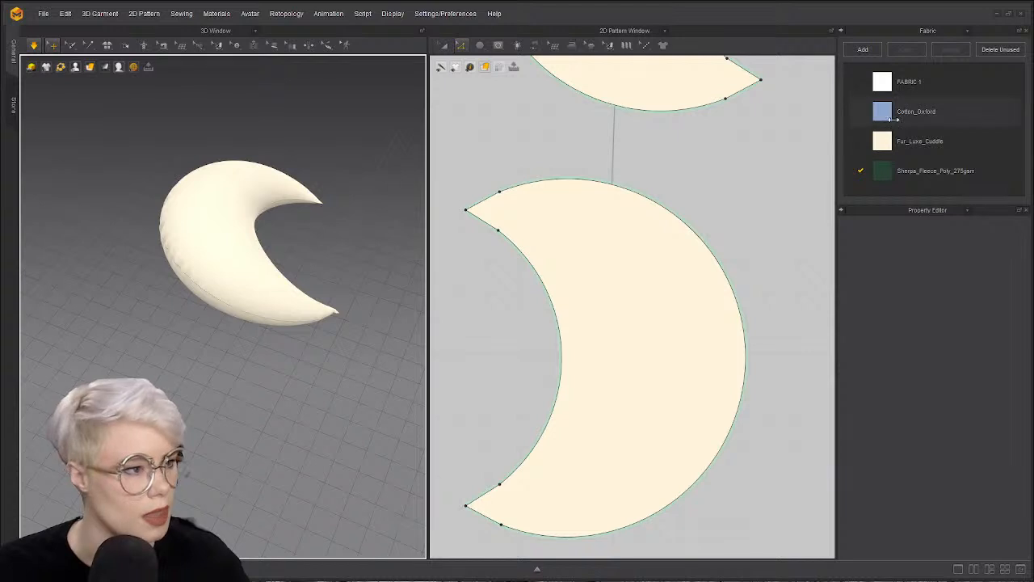
pyautogui.hotkey('ctrl', 'a')
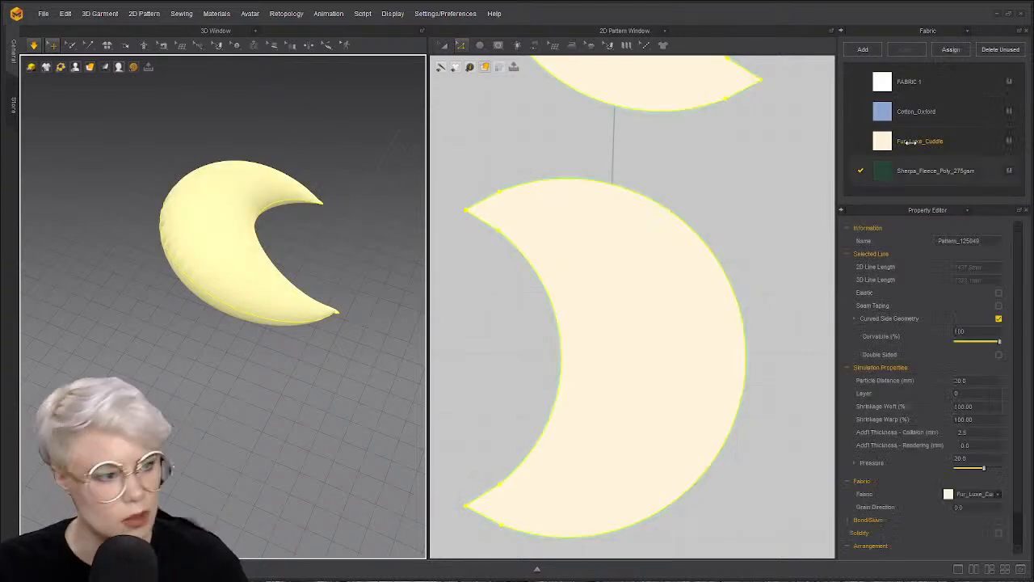
pyautogui.click(1010, 112)
pyautogui.moveTo(323, 215); pyautogui.dragTo(236, 270, button='right')
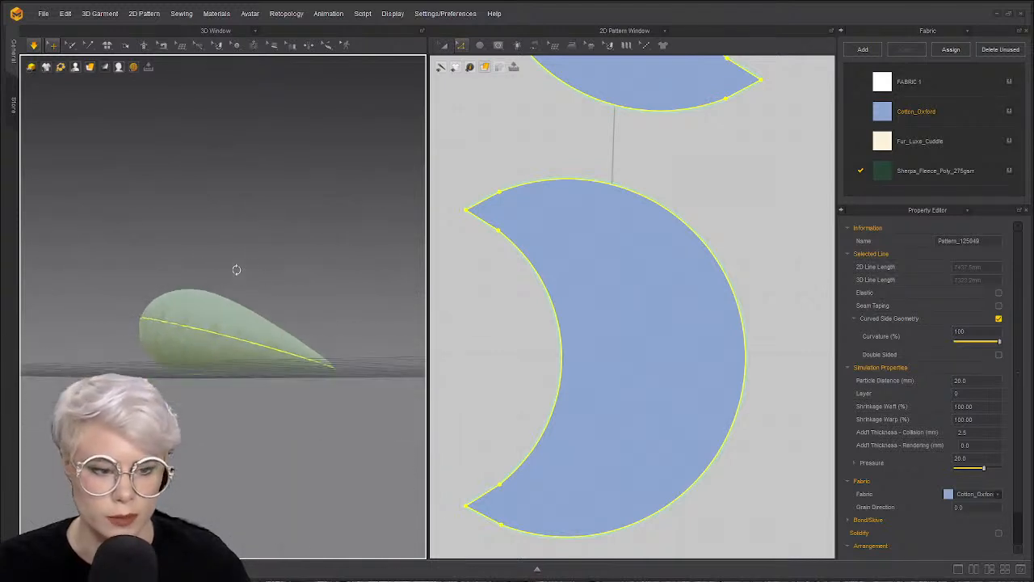
pyautogui.click(277, 311)
pyautogui.moveTo(277, 312); pyautogui.dragTo(393, 294, button='right')
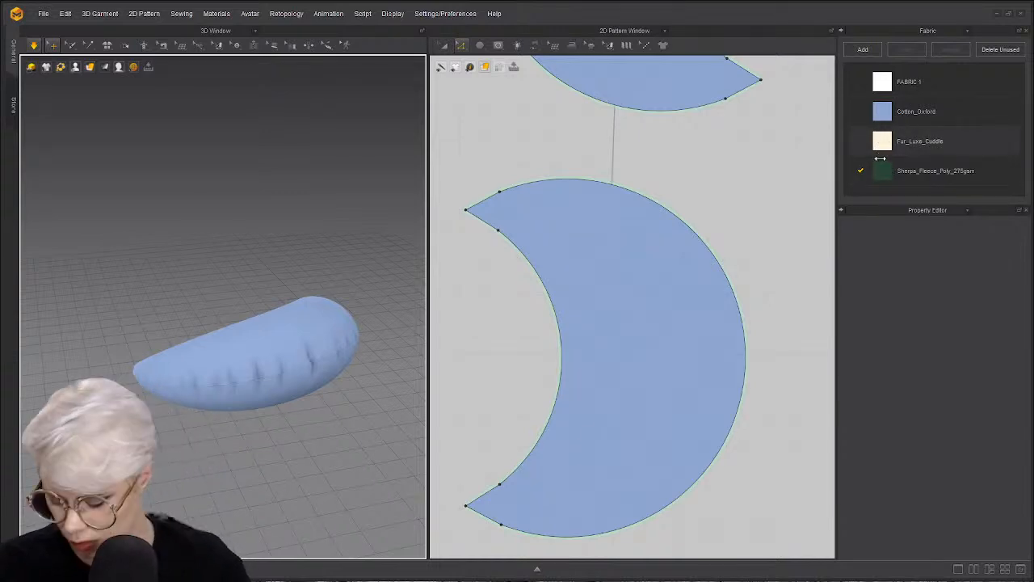
# - Assign Fur_Luxe_Cuddle to all the moon's pattern pieces again and view the moon from above
pyautogui.hotkey('ctrl', 'a')
pyautogui.click(1010, 141)
pyautogui.moveTo(312, 376); pyautogui.dragTo(222, 406, button='right')
# - Try brown and yellow for the Fur_Luxe_Cuddle fabric and settle on the muted purple color 797397
pyautogui.doubleClick(884, 137)
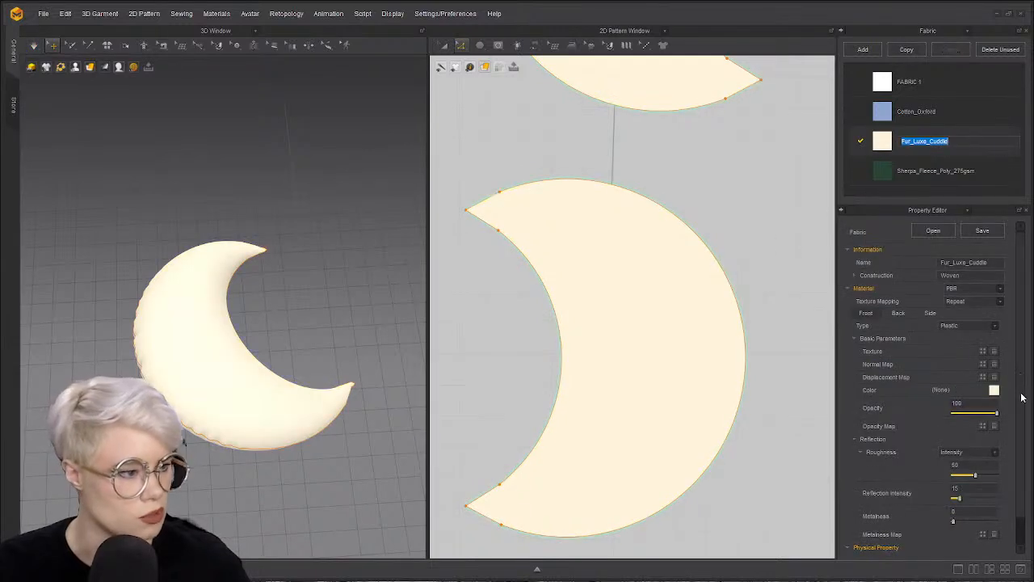
pyautogui.click(994, 392)
pyautogui.moveTo(393, 168); pyautogui.dragTo(435, 155)
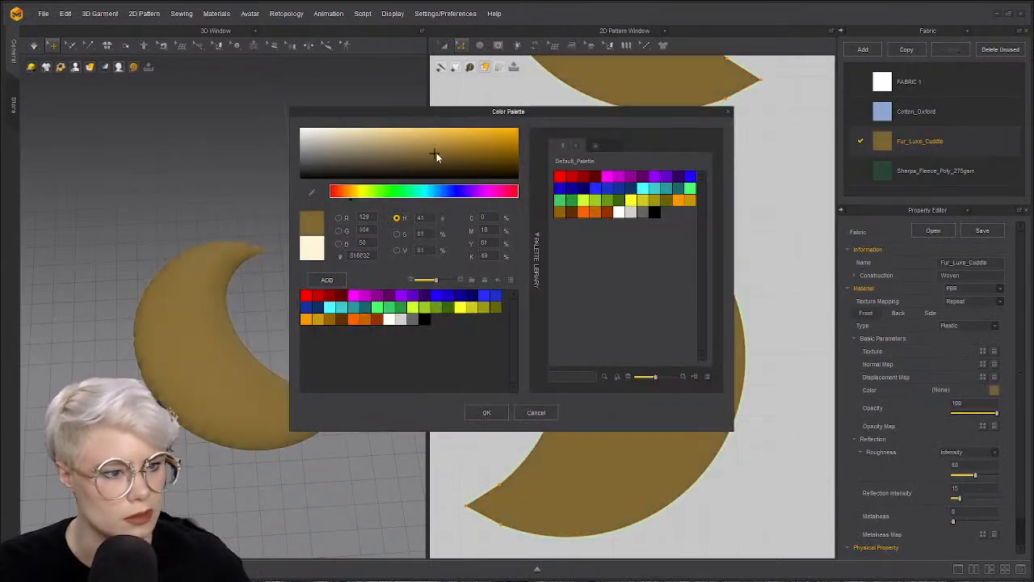
pyautogui.click(635, 200)
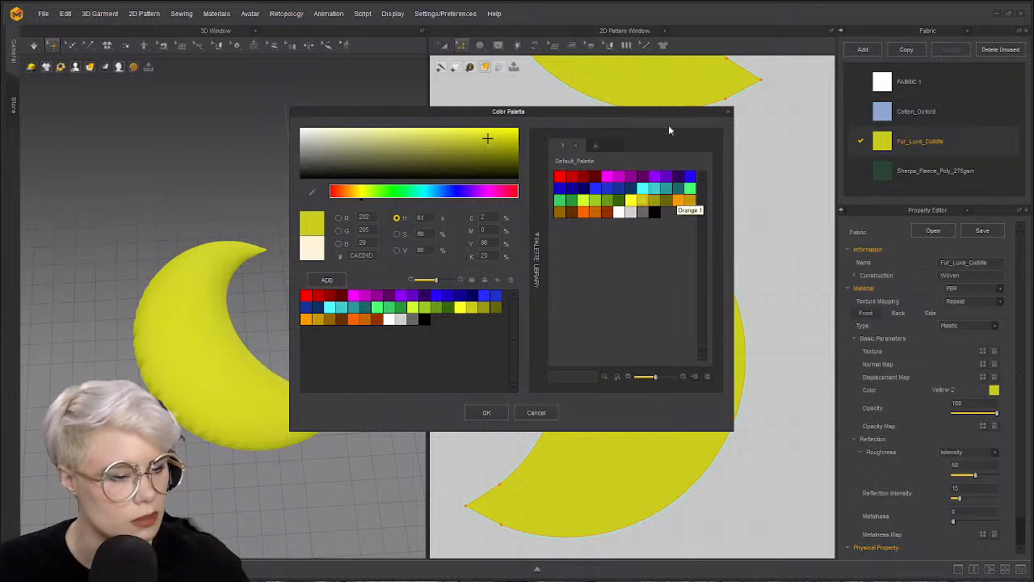
pyautogui.click(437, 296)
pyautogui.moveTo(398, 176); pyautogui.dragTo(353, 152)
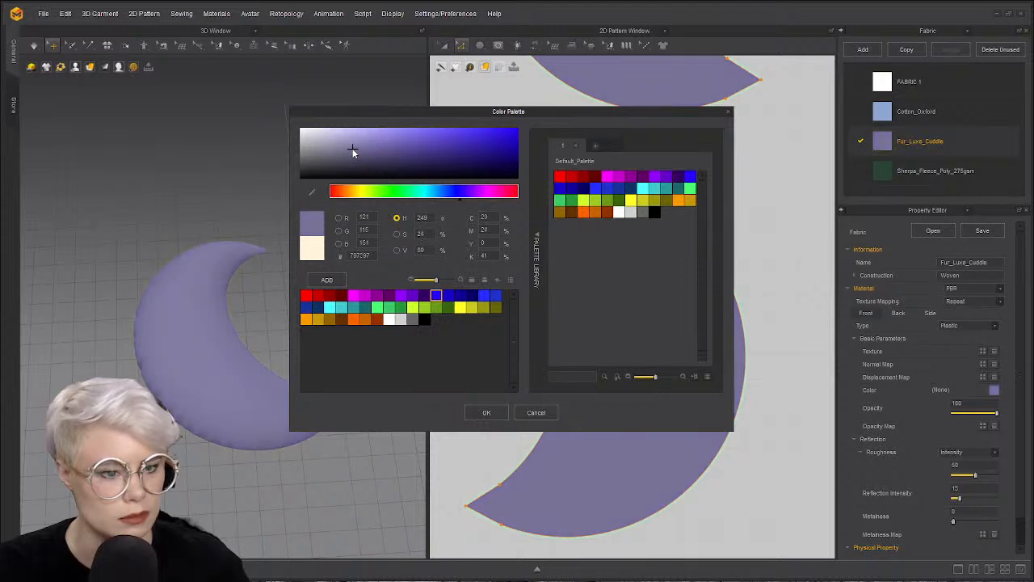
pyautogui.click(485, 418)
pyautogui.scroll(-2, 278, 434)
pyautogui.click(292, 370)
pyautogui.moveTo(278, 435); pyautogui.dragTo(323, 333, button='right')
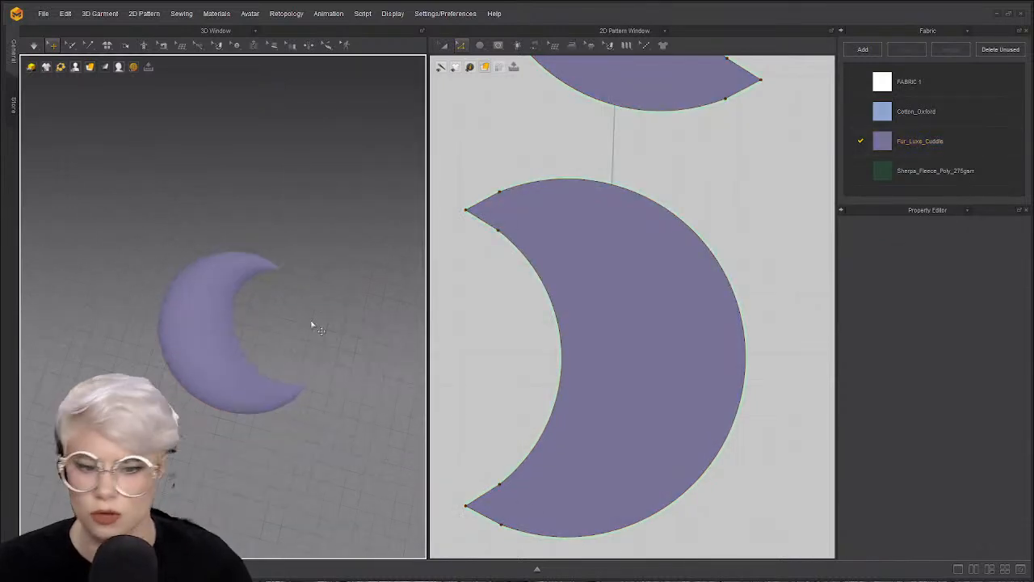
# - Round both sharp tips of the lower crescent pattern with the Smooth Curve tool
pyautogui.moveTo(235, 351); pyautogui.dragTo(169, 381, button='right')
pyautogui.scroll(-3, 453, 314)
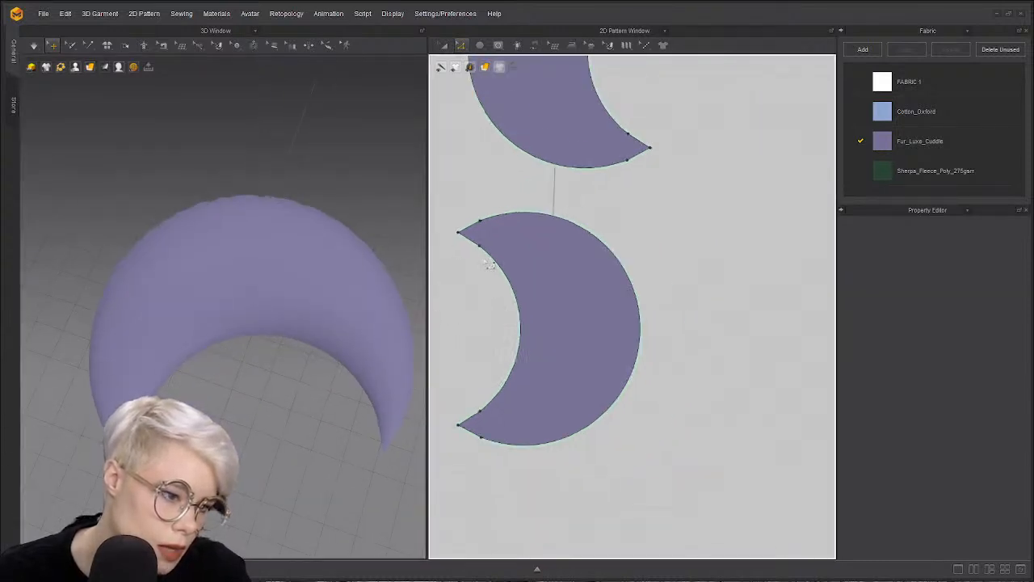
pyautogui.moveTo(517, 314); pyautogui.dragTo(601, 300, button='right')
pyautogui.scroll(8, 598, 266)
pyautogui.moveTo(601, 259); pyautogui.dragTo(515, 140, button='right')
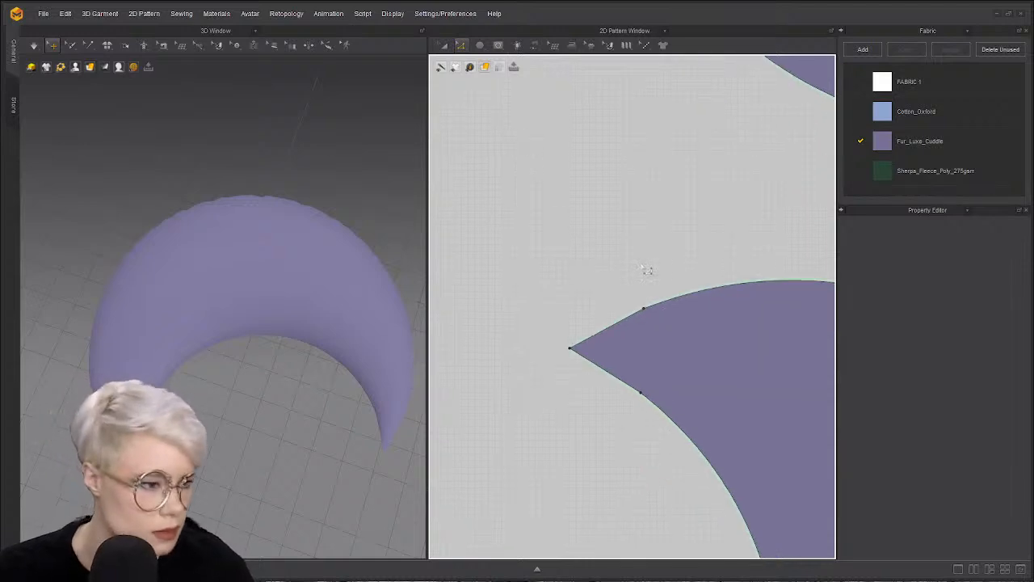
pyautogui.click(461, 45)
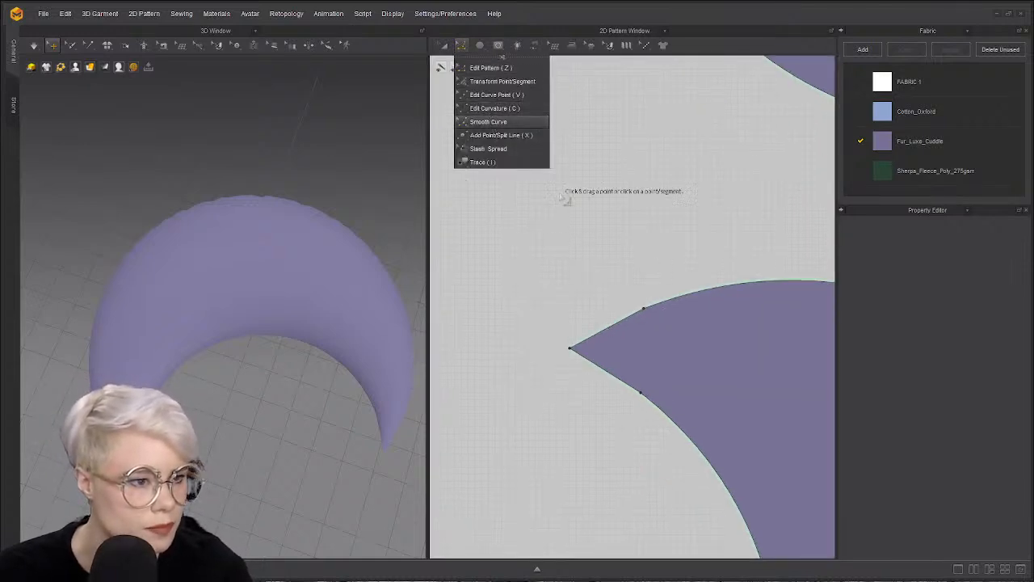
pyautogui.click(503, 135)
pyautogui.click(570, 348)
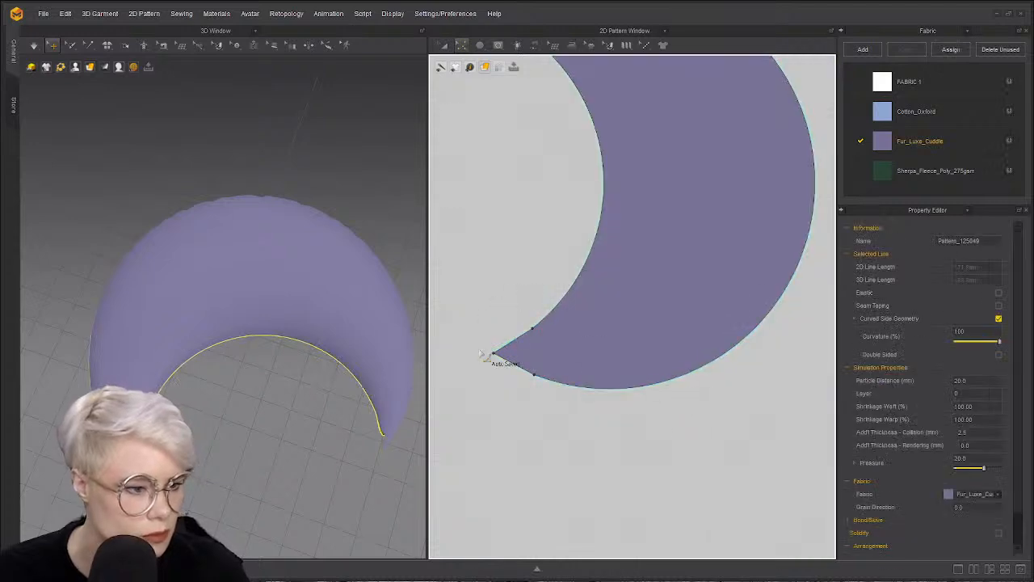
pyautogui.moveTo(493, 353); pyautogui.dragTo(559, 359)
# - Simulate the moon with its rounded tips, stop the simulation and examine the shape from different angles
pyautogui.moveTo(352, 348); pyautogui.dragTo(305, 388, button='right')
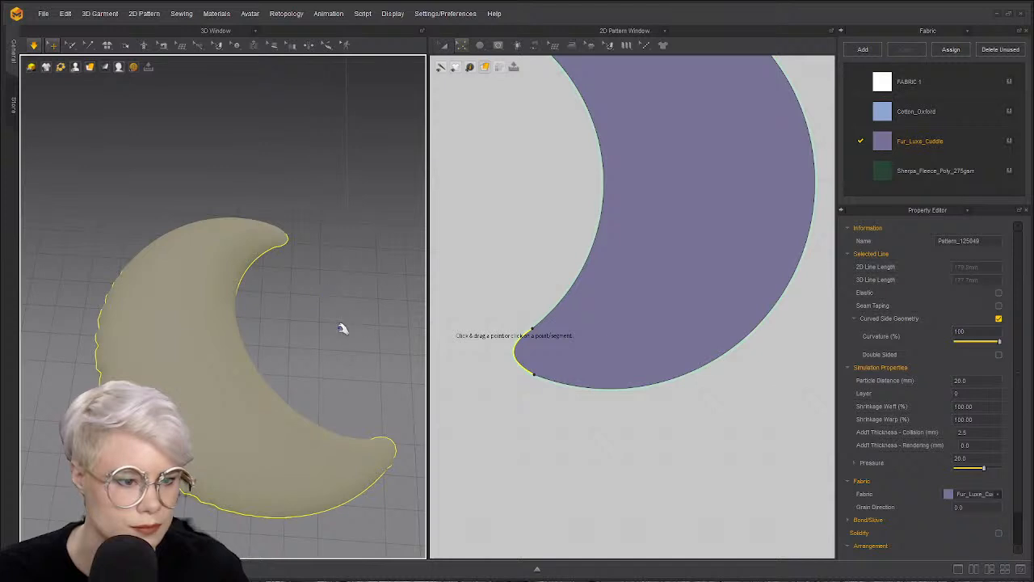
pyautogui.moveTo(315, 355); pyautogui.dragTo(236, 270, button='right')
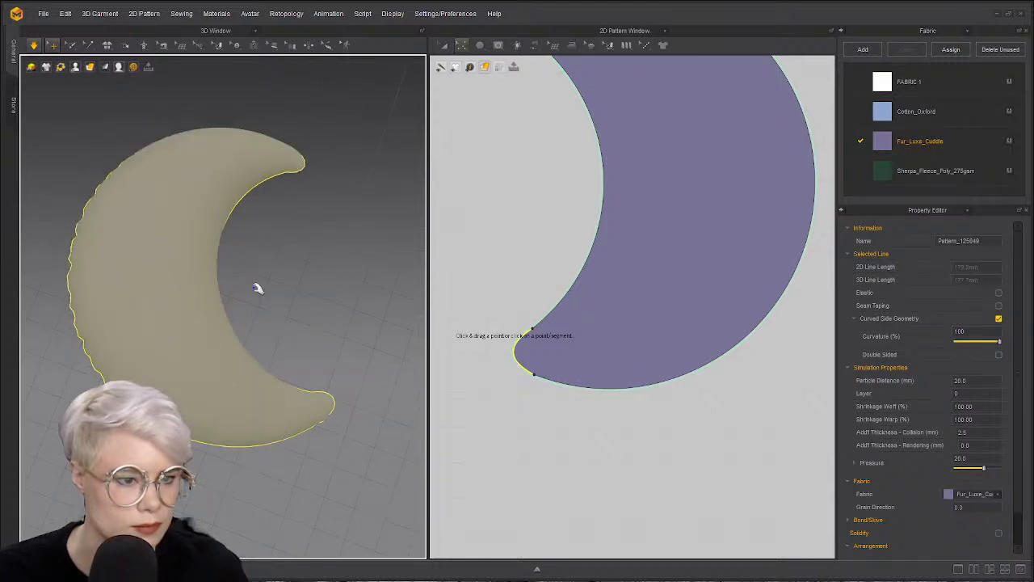
pyautogui.moveTo(245, 265); pyautogui.dragTo(153, 367, button='middle')
pyautogui.scroll(-4, 203, 345)
pyautogui.scroll(1, 246, 266)
pyautogui.click(246, 266)
pyautogui.scroll(-2, 201, 254)
pyautogui.moveTo(185, 411); pyautogui.dragTo(186, 372, button='middle')
pyautogui.scroll(4, 201, 346)
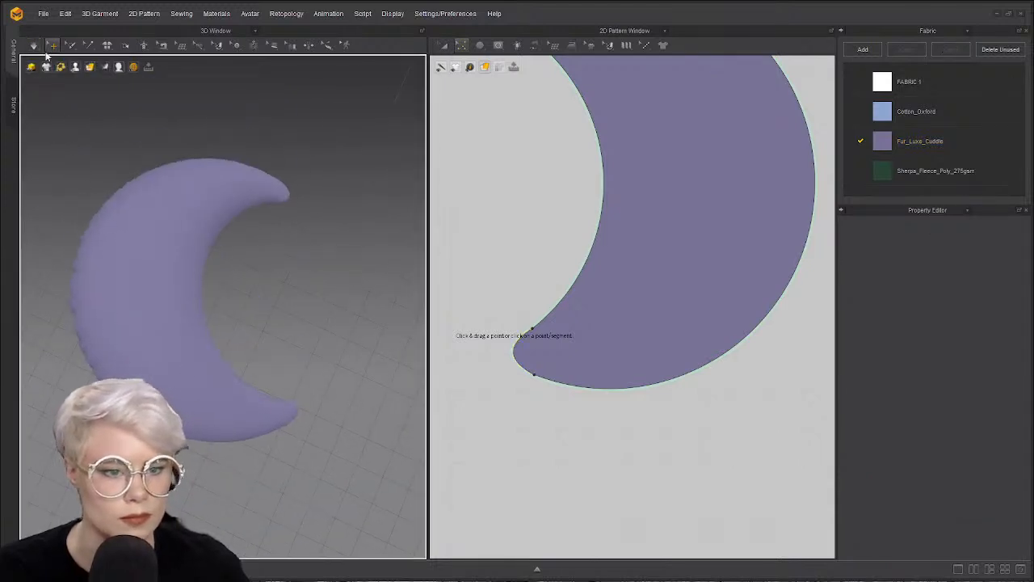
# - Save the finished moon plush as a garment file named moon in the Poses Male folder
pyautogui.click(44, 14)
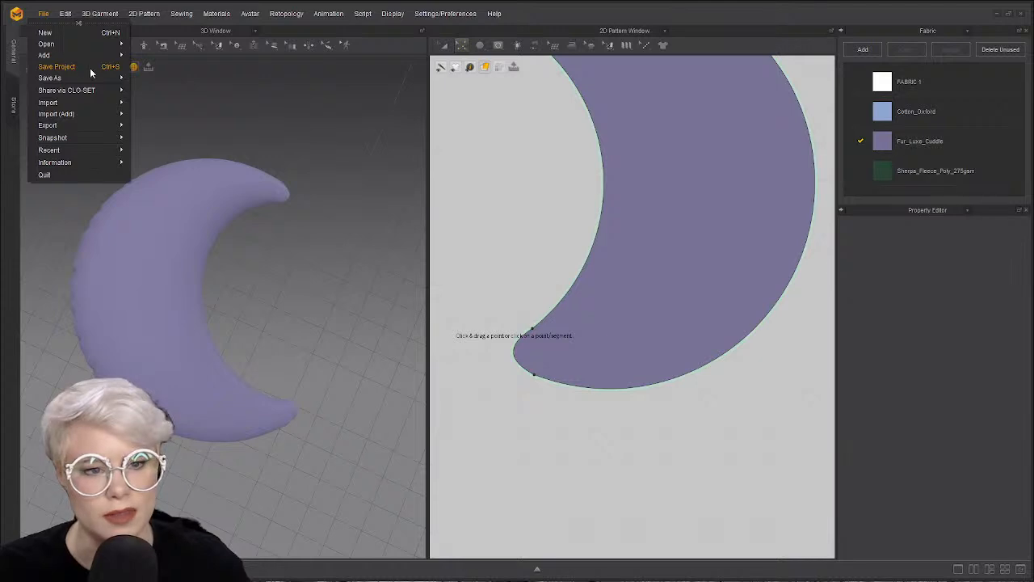
pyautogui.moveTo(120, 81)
pyautogui.click(168, 105)
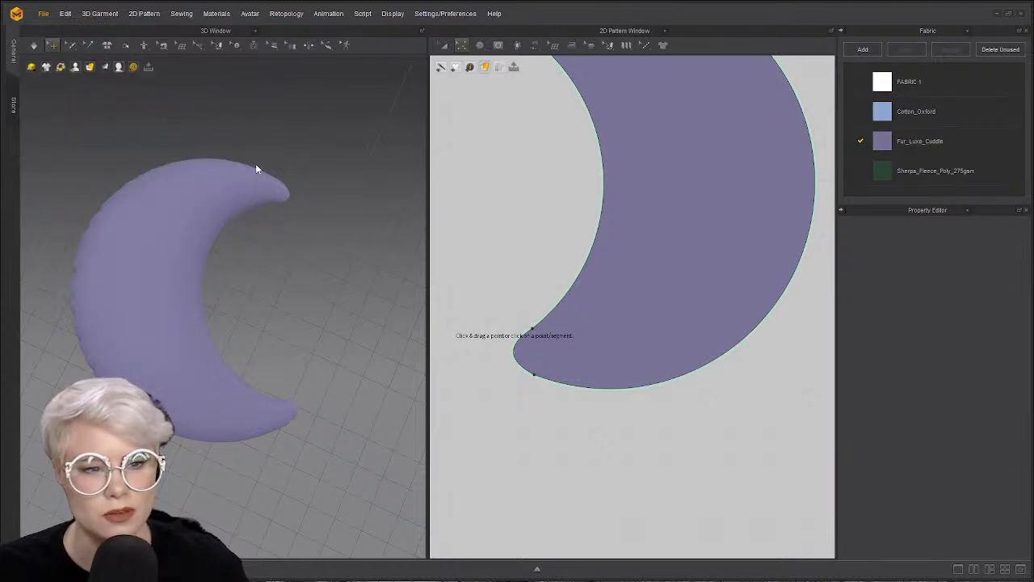
pyautogui.click(47, 84)
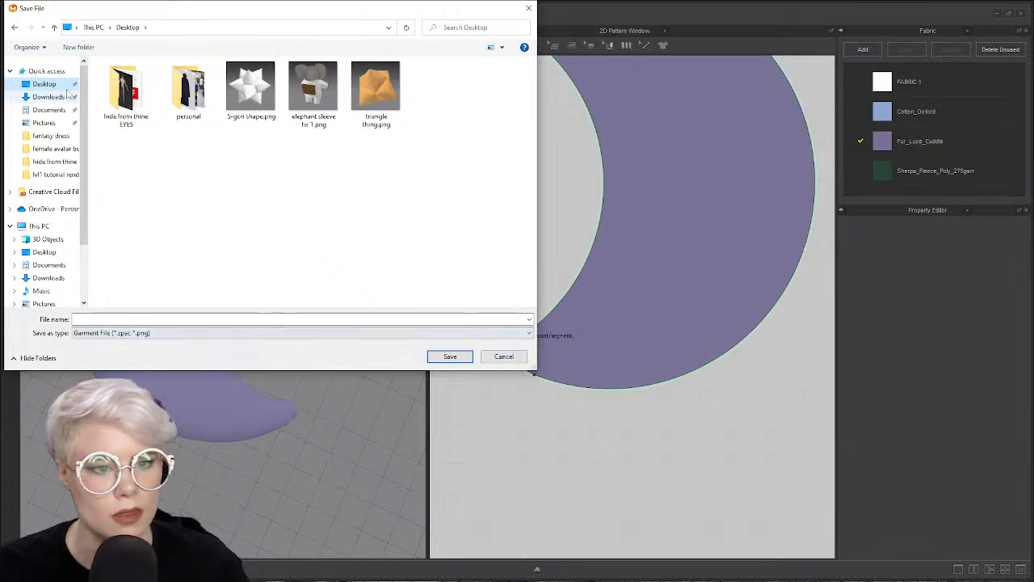
pyautogui.click(55, 161)
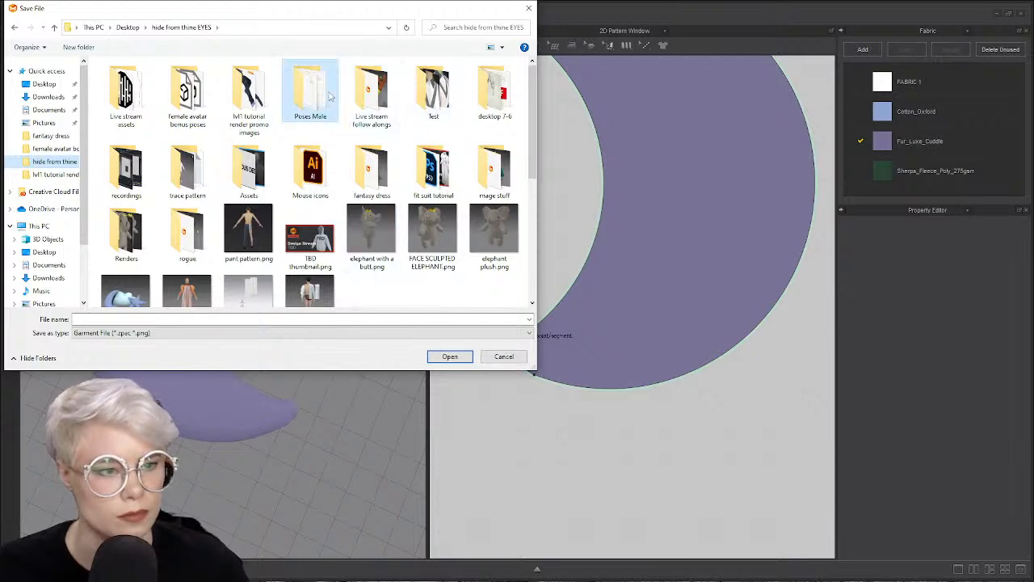
pyautogui.doubleClick(310, 93)
pyautogui.click(241, 321)
pyautogui.write('moon')
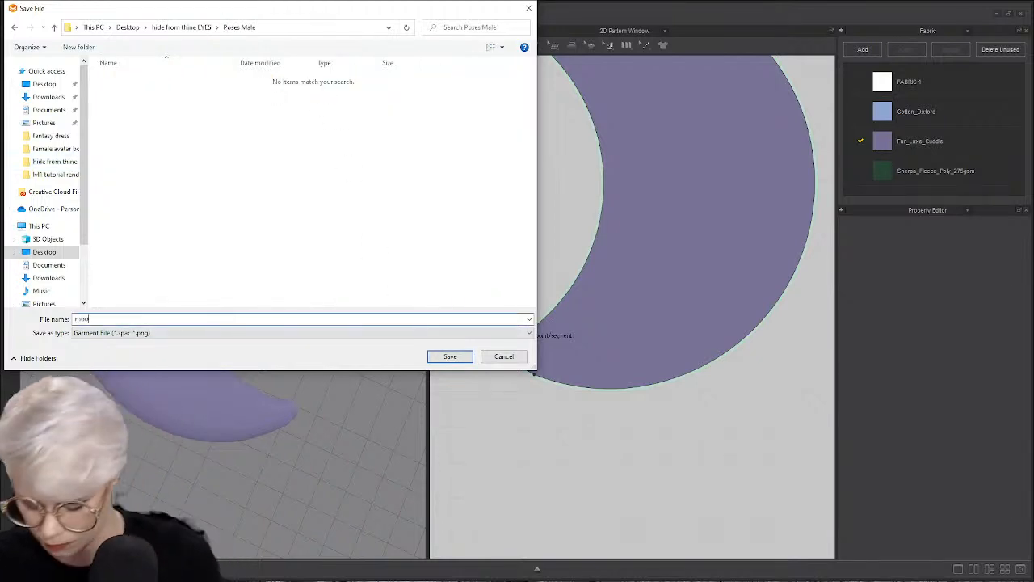
pyautogui.press('Return')
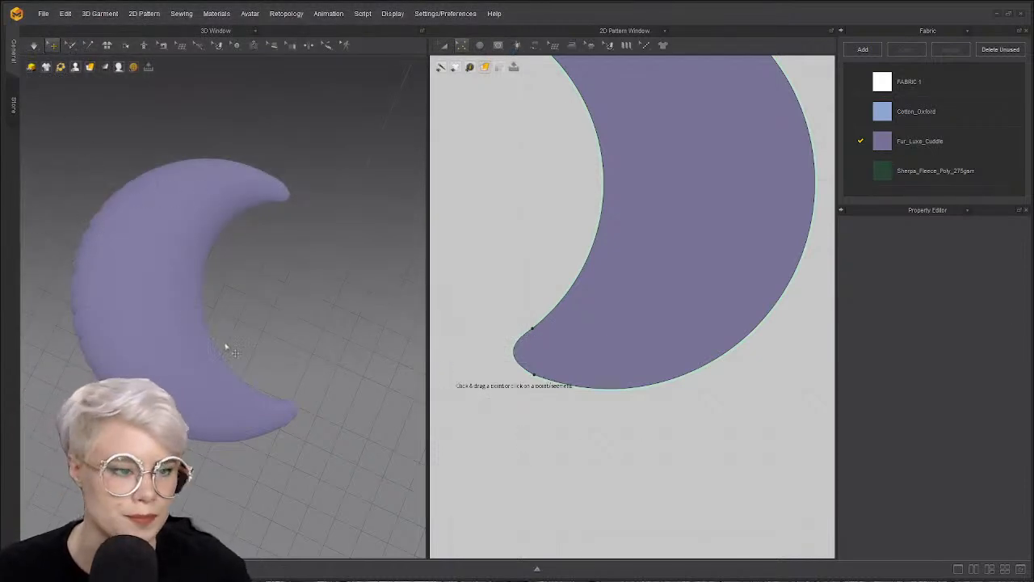
# - Select all of the moon plush's pattern pieces and clear them from the scene
pyautogui.scroll(-2, 343, 376)
pyautogui.scroll(-1, 342, 376)
pyautogui.moveTo(343, 376); pyautogui.dragTo(294, 301, button='right')
pyautogui.hotkey('ctrl', 'a')
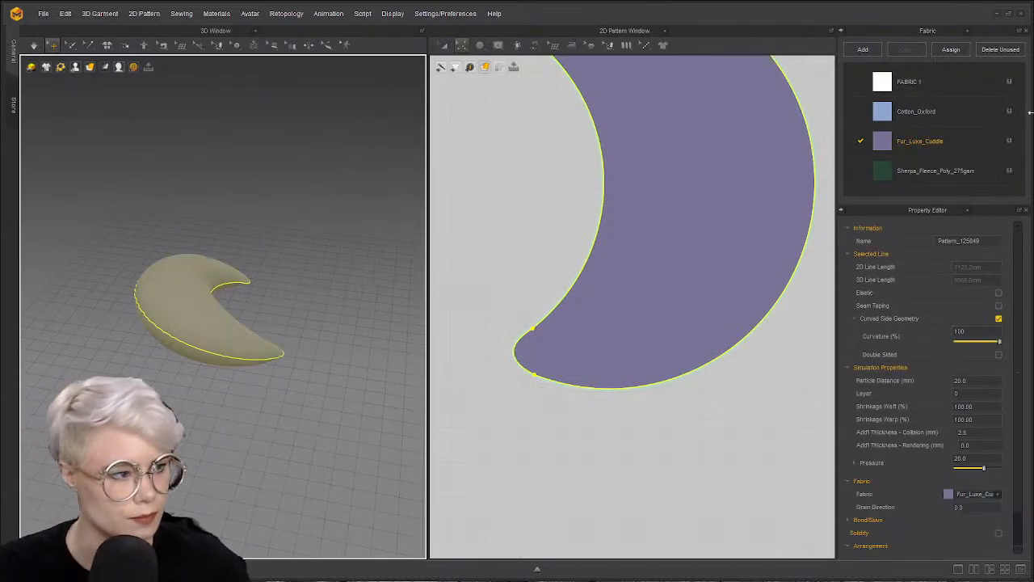
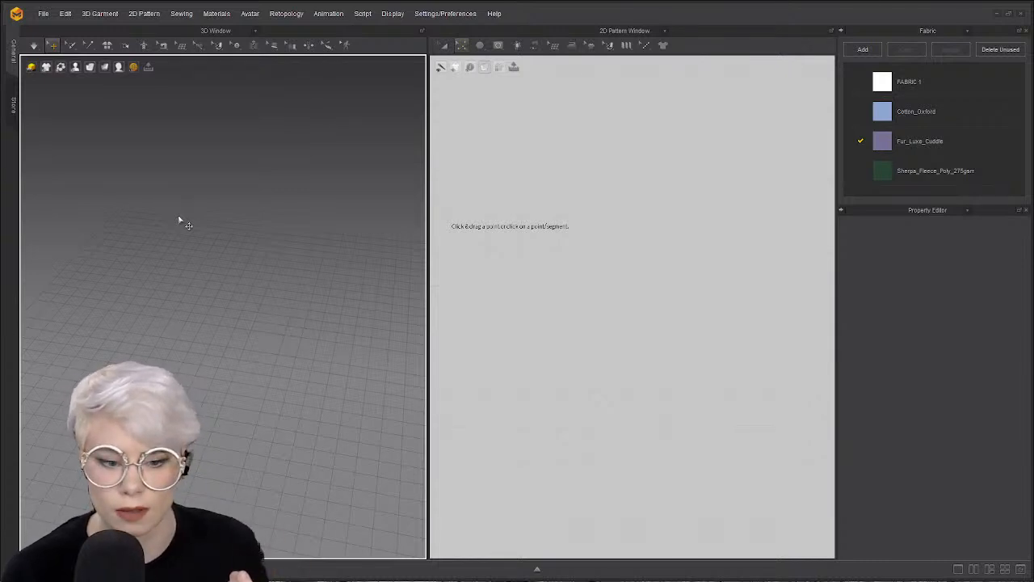
pyautogui.scroll(-5, 319, 307)
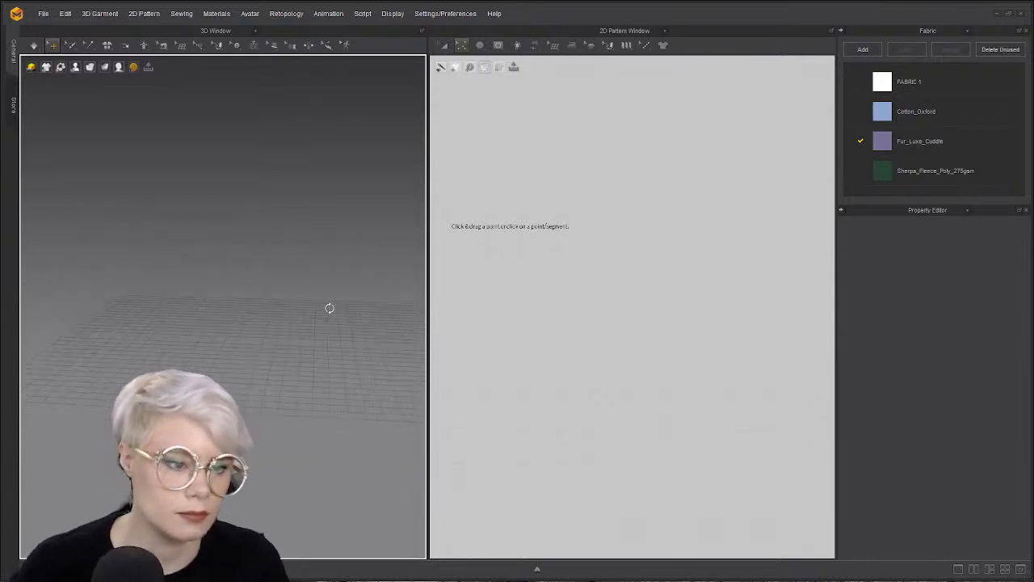
pyautogui.scroll(-5, 552, 397)
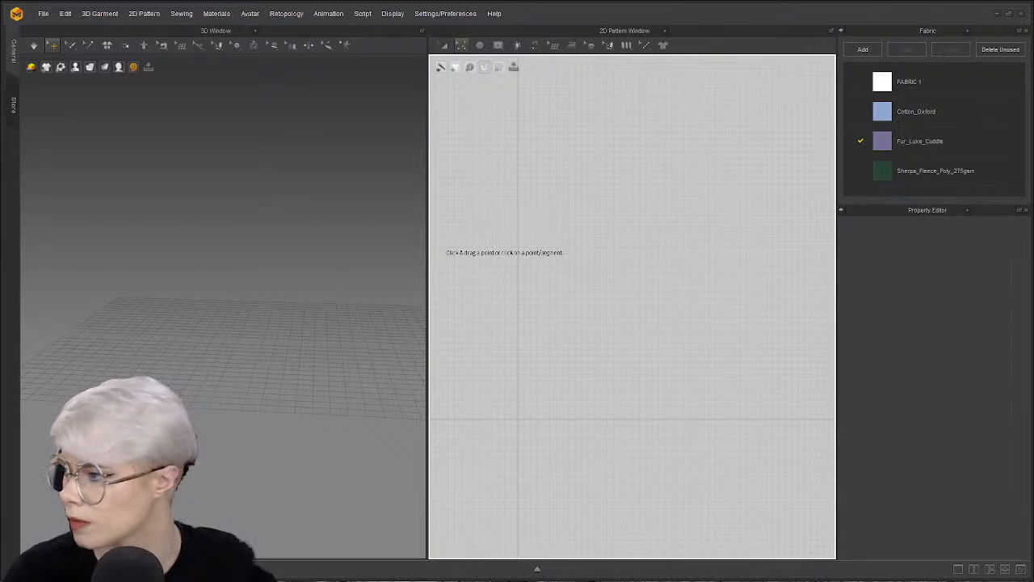
pyautogui.moveTo(564, 219); pyautogui.dragTo(561, 329, button='middle')
pyautogui.moveTo(196, 327); pyautogui.dragTo(224, 395, button='right')
pyautogui.scroll(-2, 557, 254)
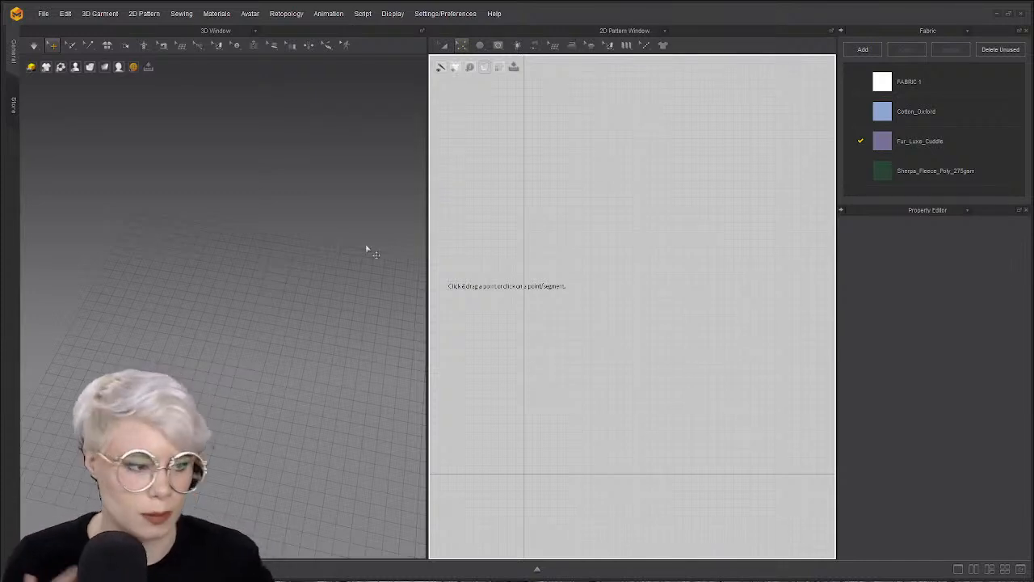
pyautogui.click(463, 46)
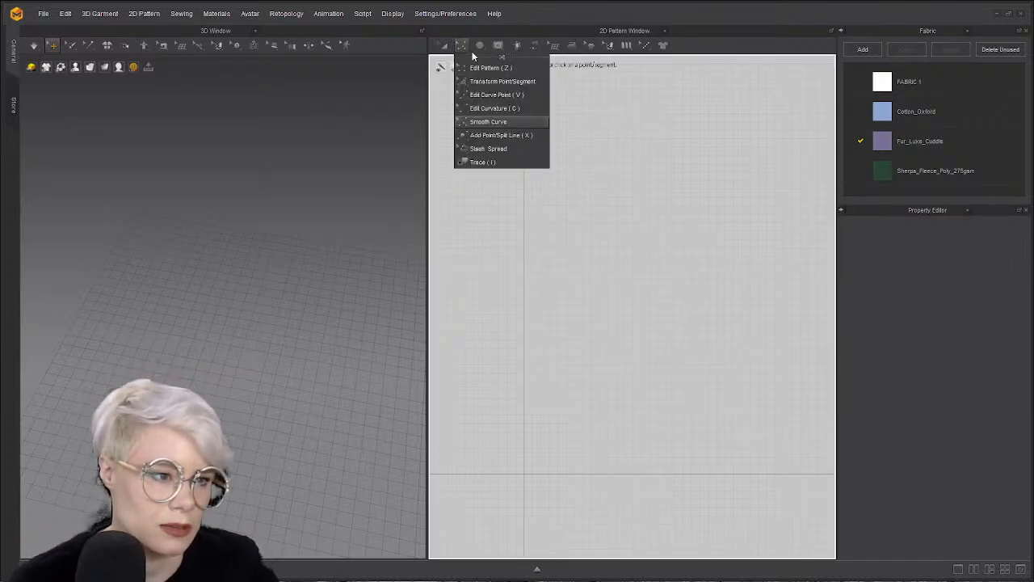
pyautogui.click(480, 45)
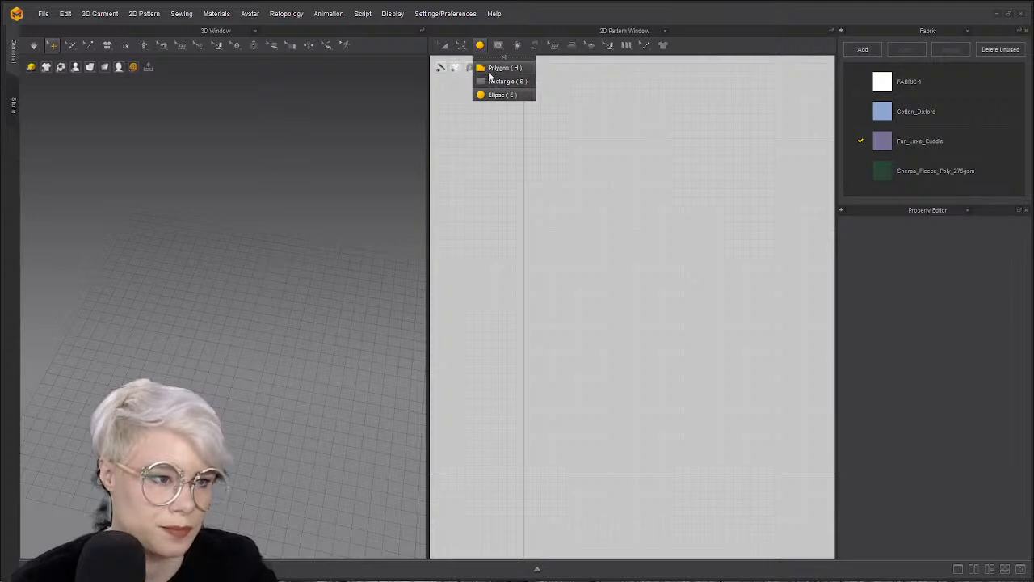
pyautogui.click(497, 81)
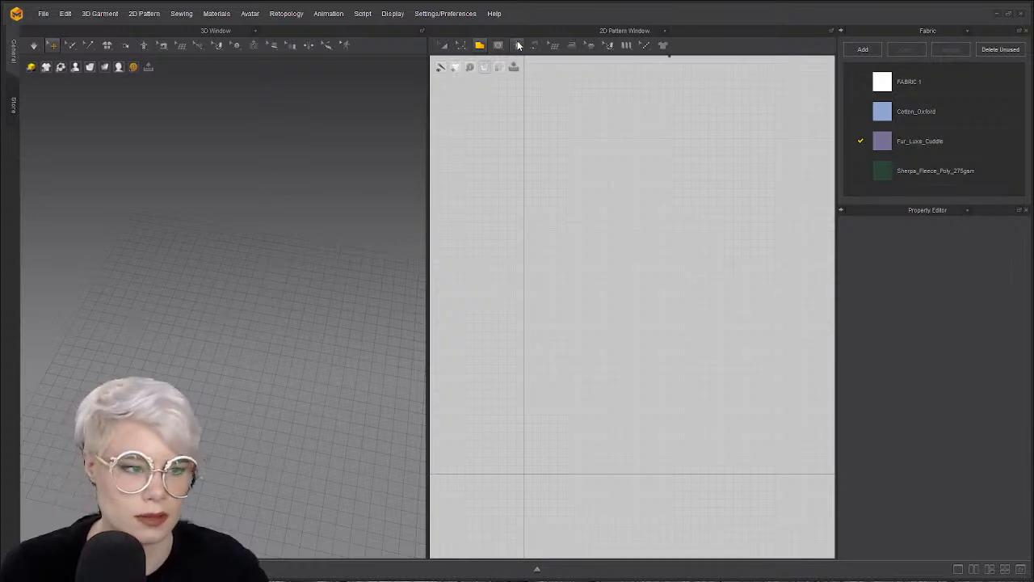
# - Draw a circular pattern with the Ellipse tool, about 4970 mm in circumference, and bring it into view in 3D
pyautogui.click(479, 46)
pyautogui.click(492, 92)
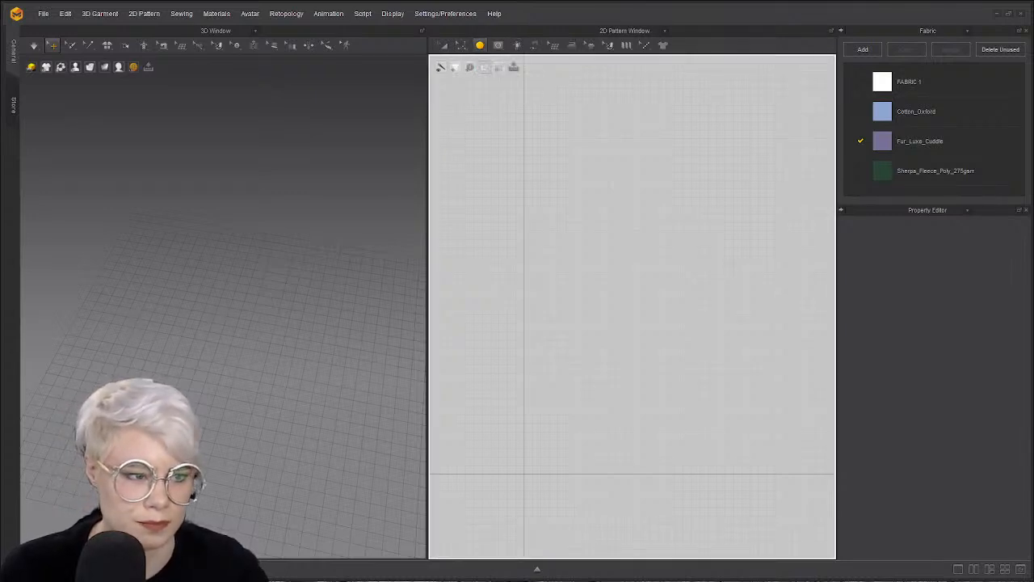
pyautogui.moveTo(557, 178); pyautogui.dragTo(689, 313)
pyautogui.moveTo(558, 304); pyautogui.dragTo(534, 314, button='middle')
pyautogui.scroll(-1, 123, 281)
pyautogui.moveTo(425, 179); pyautogui.dragTo(304, 291, button='middle')
pyautogui.moveTo(305, 291); pyautogui.dragTo(231, 297, button='right')
pyautogui.moveTo(190, 303); pyautogui.dragTo(199, 304)
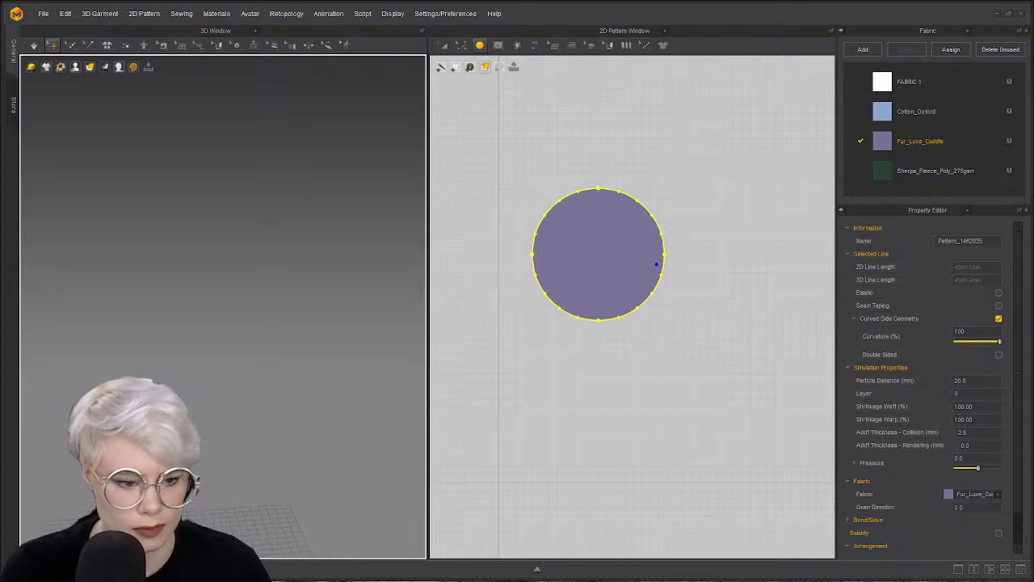
pyautogui.moveTo(199, 304); pyautogui.dragTo(266, 163, button='right')
pyautogui.scroll(3, 615, 212)
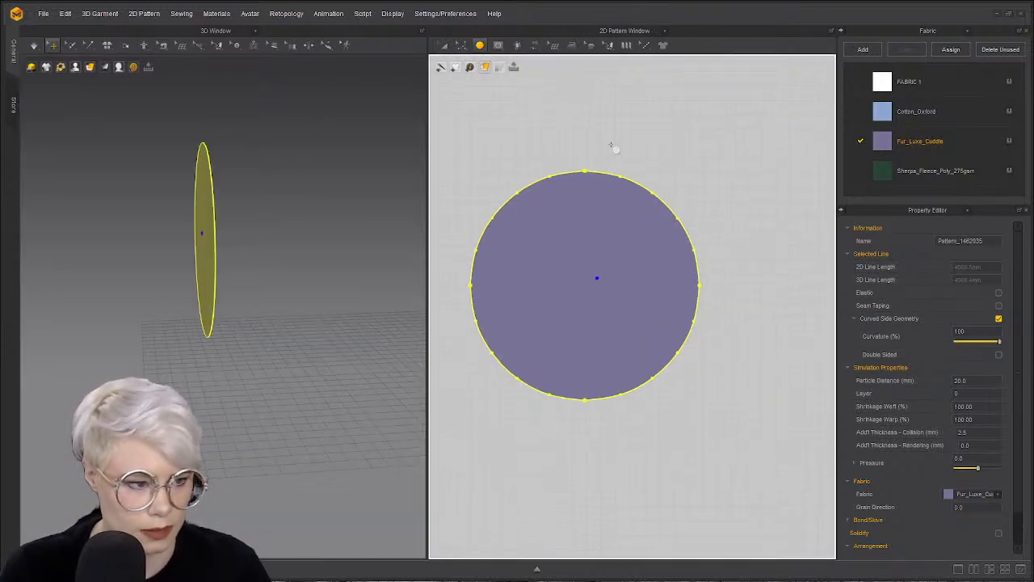
# - Remove the uppermost, leftmost and rightmost segment points from the circle's outline with Edit Pattern, keeping only the lowest point
pyautogui.click(461, 46)
pyautogui.click(445, 20)
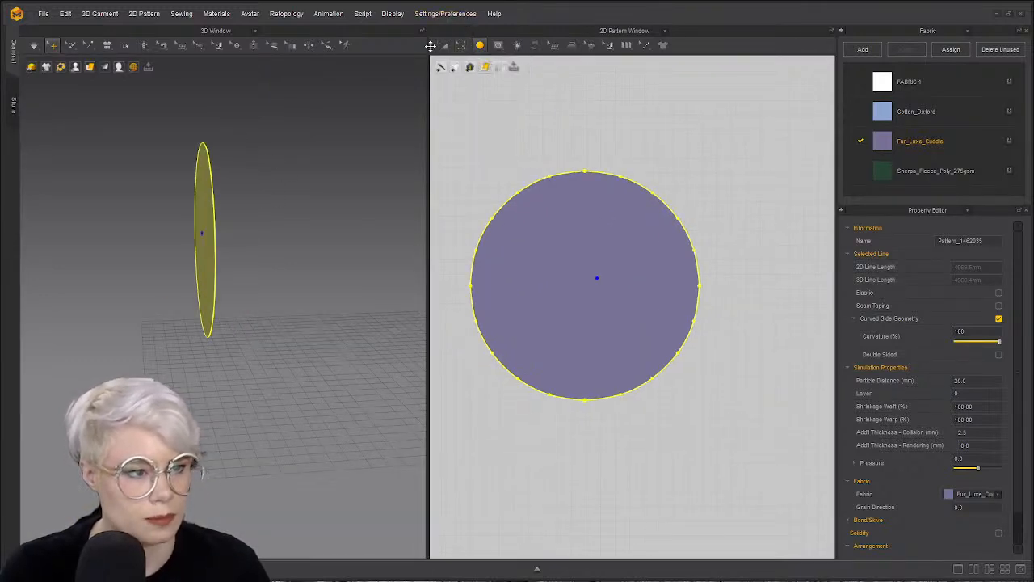
pyautogui.click(462, 47)
pyautogui.click(467, 190)
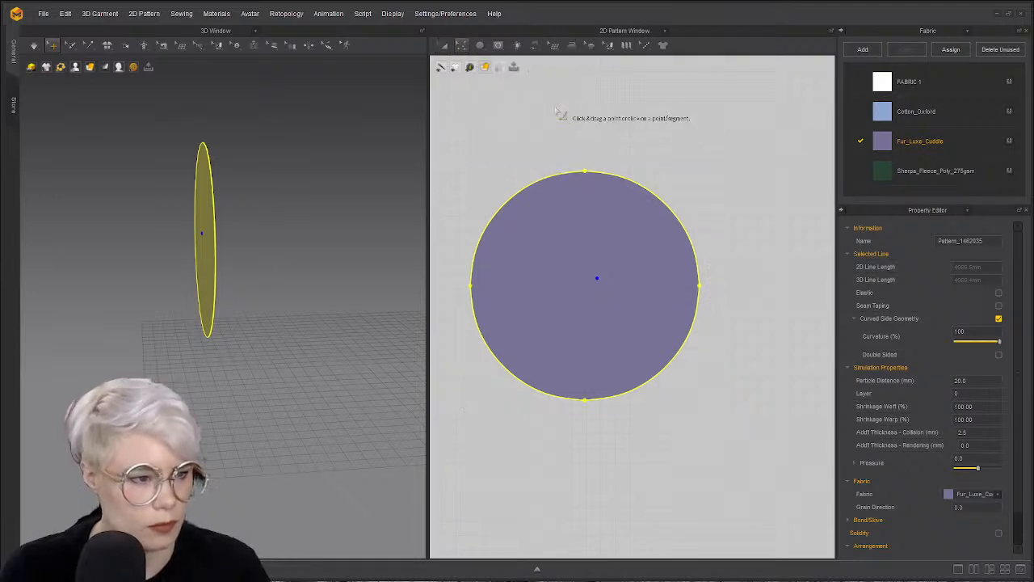
pyautogui.click(461, 46)
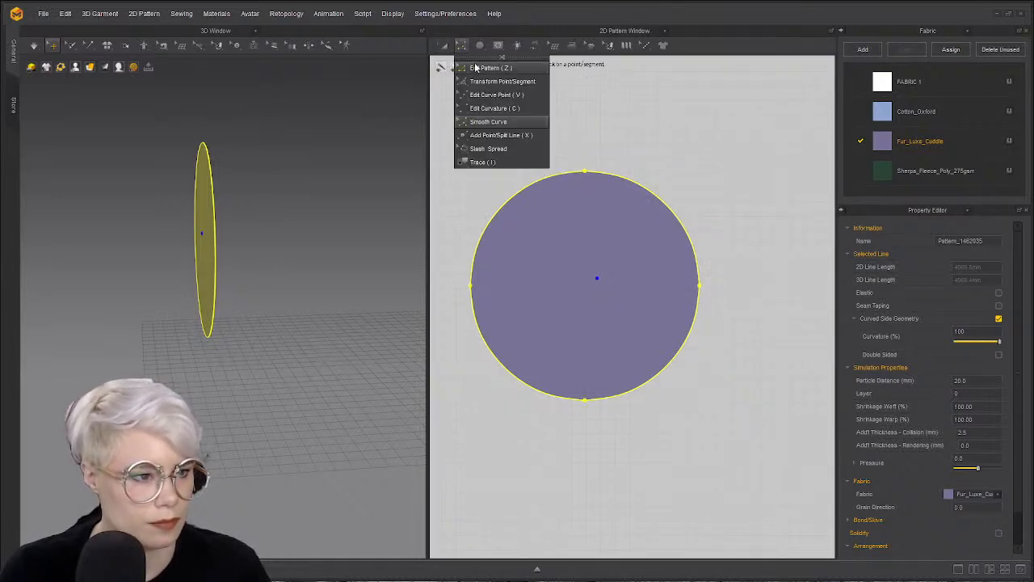
pyautogui.click(483, 209)
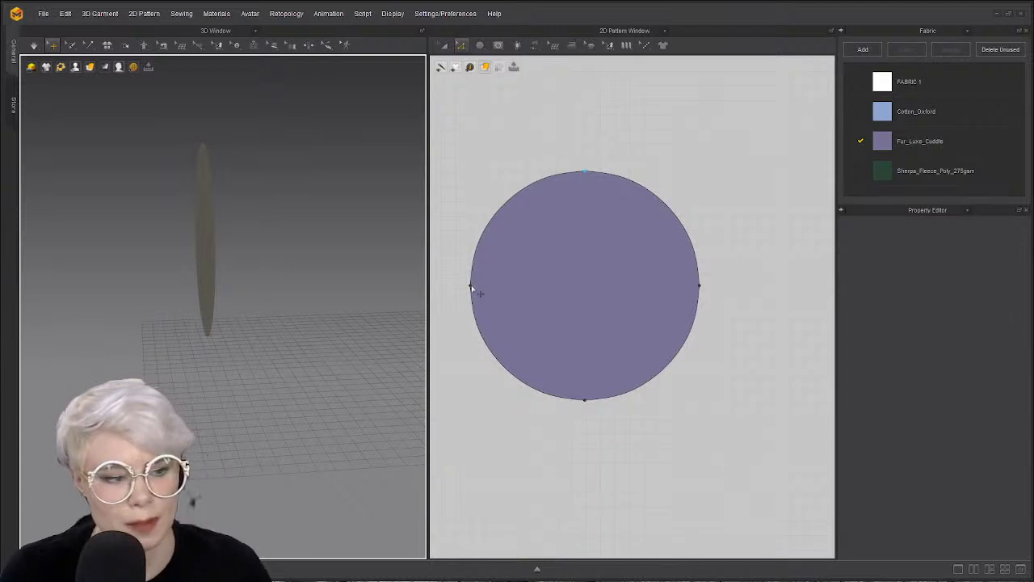
pyautogui.click(586, 171)
pyautogui.click(591, 150)
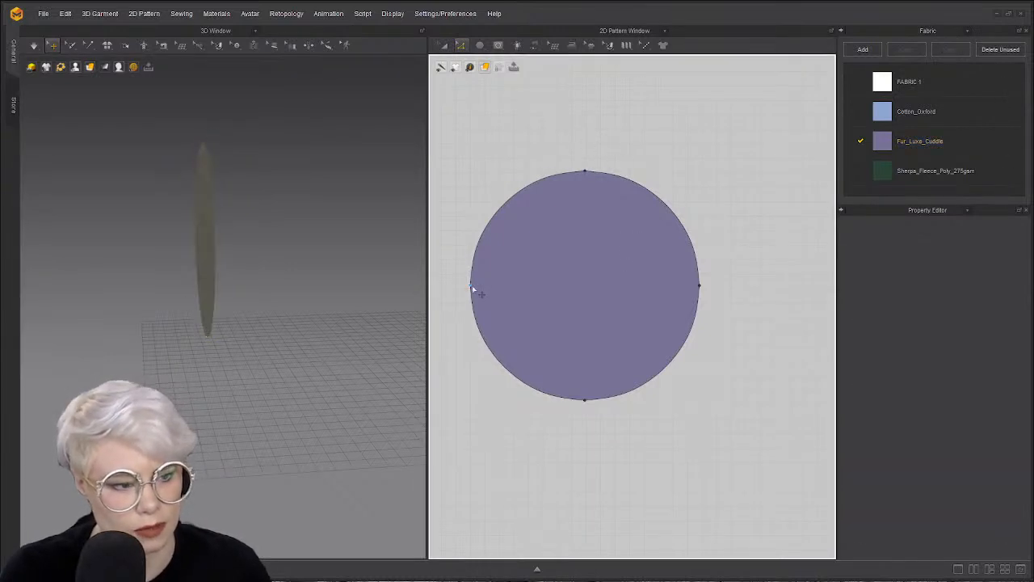
pyautogui.click(471, 285)
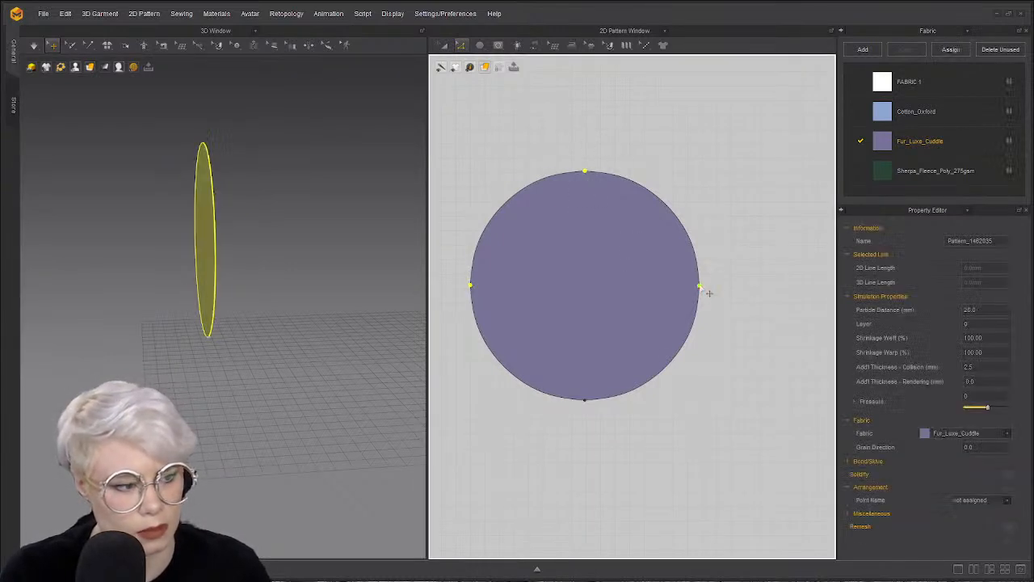
pyautogui.rightClick(701, 285)
pyautogui.click(753, 316)
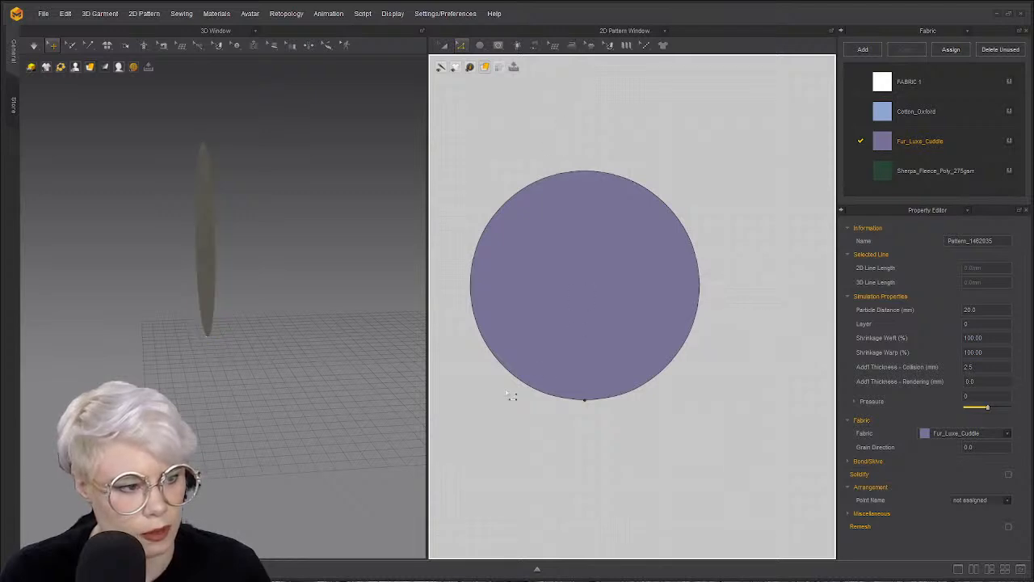
# - Split the circle's outline uniformly into 5 segments
pyautogui.click(473, 273)
pyautogui.rightClick(474, 273)
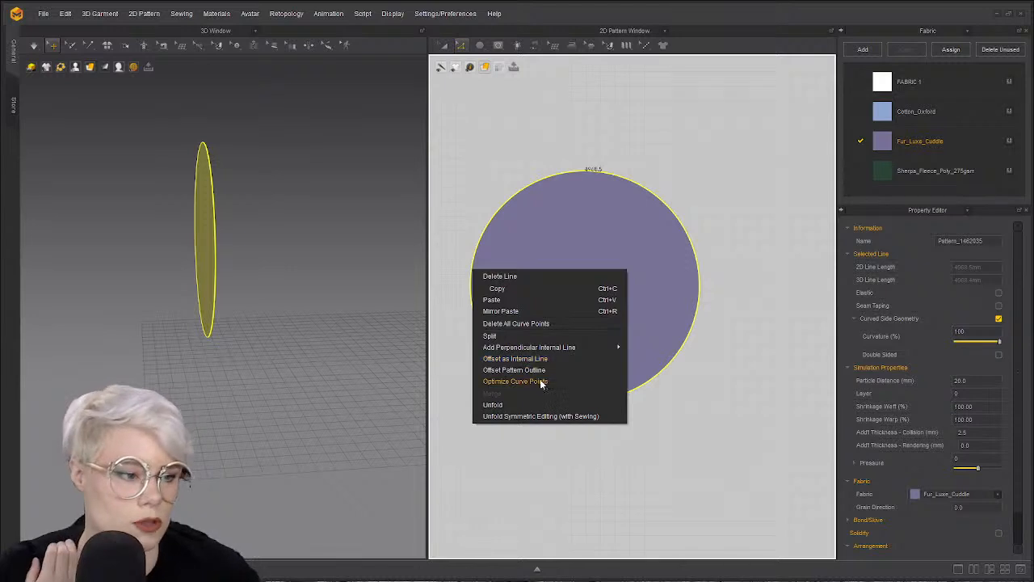
pyautogui.click(513, 337)
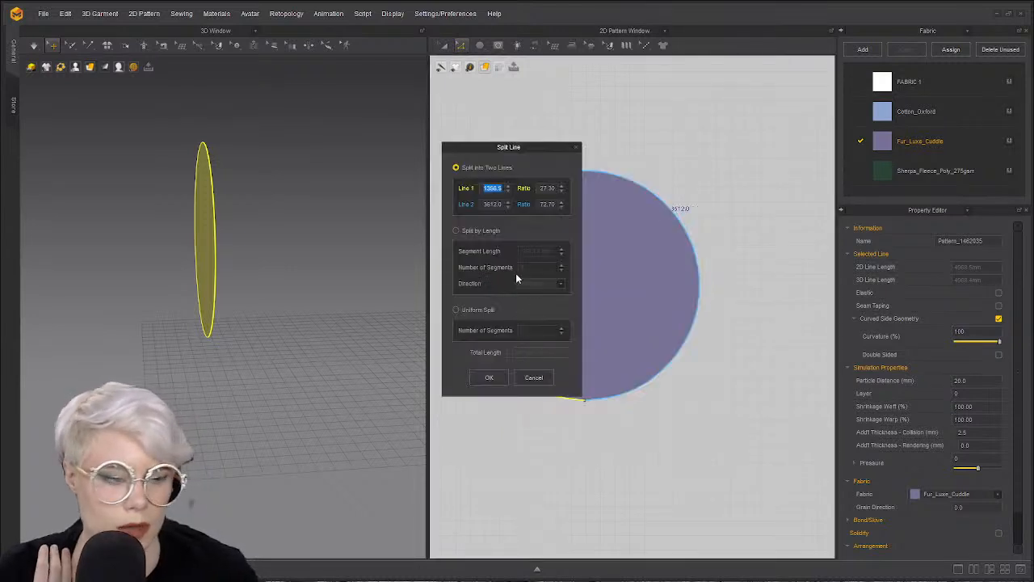
pyautogui.moveTo(497, 153); pyautogui.dragTo(234, 134)
pyautogui.click(193, 290)
pyautogui.click(300, 308)
pyautogui.click(300, 308)
pyautogui.click(300, 308)
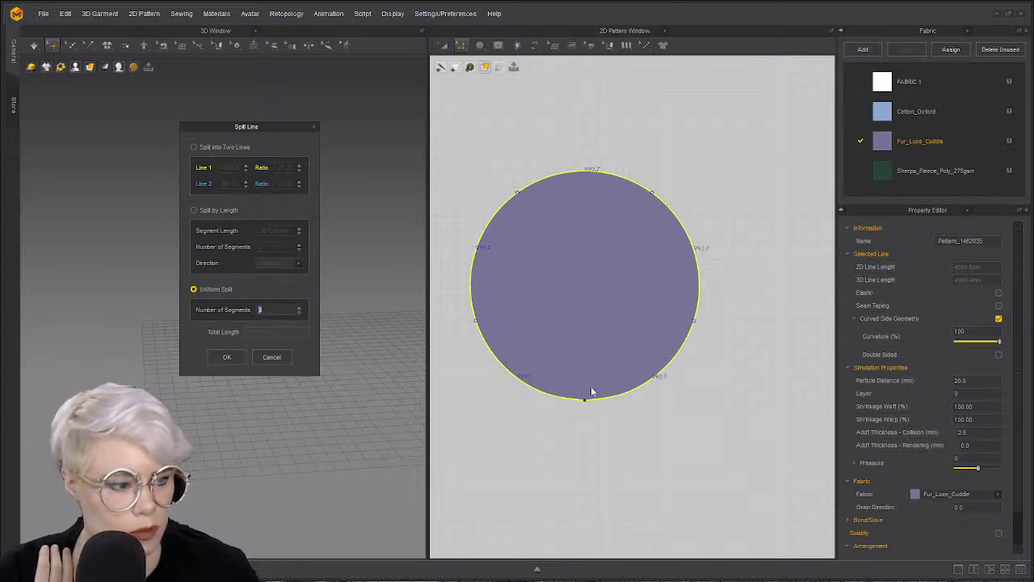
pyautogui.click(228, 360)
# - Draw a closed internal pentagon inside the circle with Internal Polygon/Line, connecting the outline's five split points
pyautogui.click(461, 45)
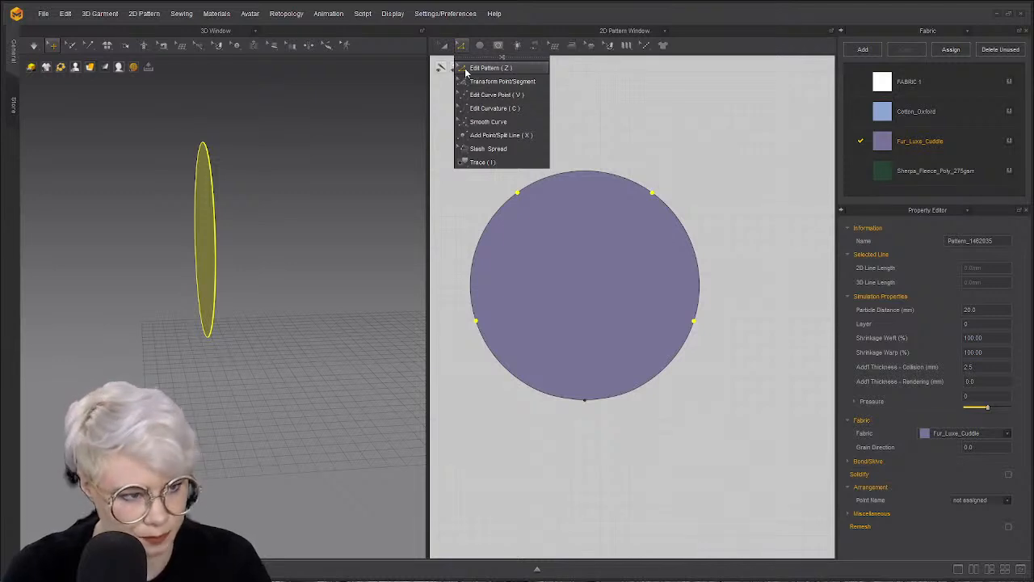
pyautogui.click(498, 45)
pyautogui.click(497, 47)
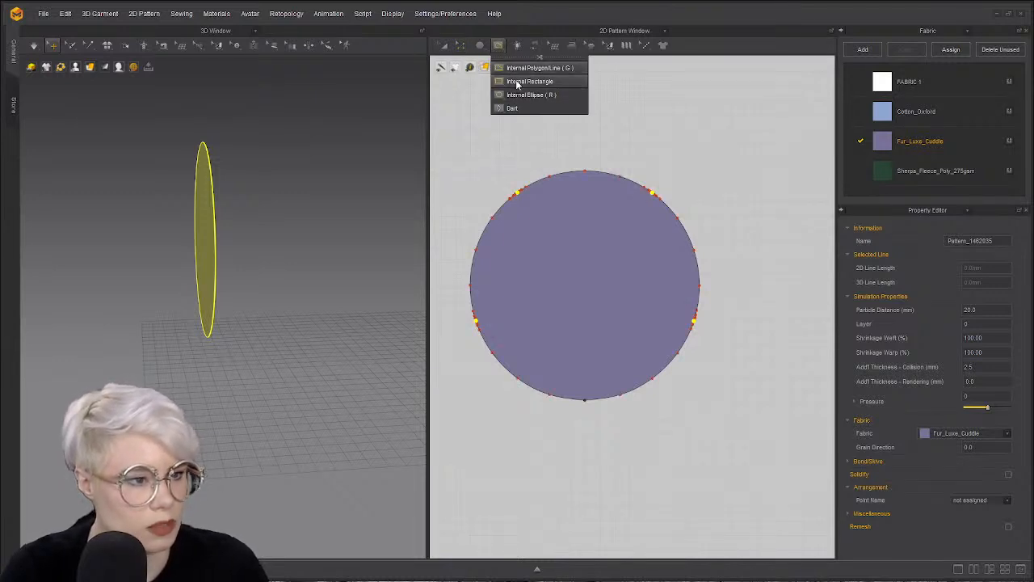
pyautogui.click(509, 71)
pyautogui.scroll(2, 481, 255)
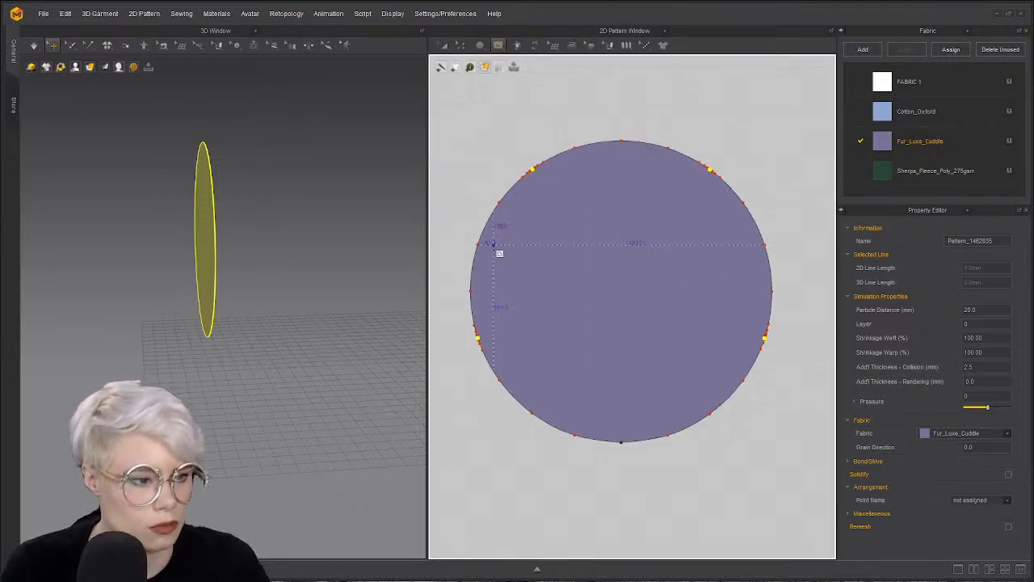
pyautogui.click(621, 443)
pyautogui.click(478, 338)
pyautogui.click(532, 168)
pyautogui.click(710, 170)
pyautogui.click(765, 339)
pyautogui.click(621, 443)
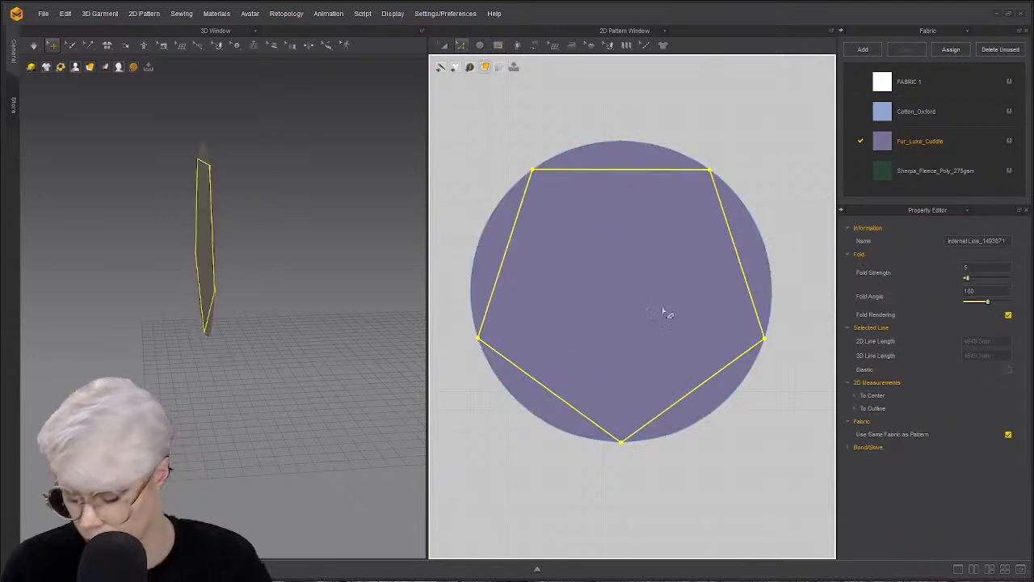
# - Cut the circle along the internal pentagon and delete the five leftover arc-shaped pieces around it
pyautogui.rightClick(518, 234)
pyautogui.click(598, 331)
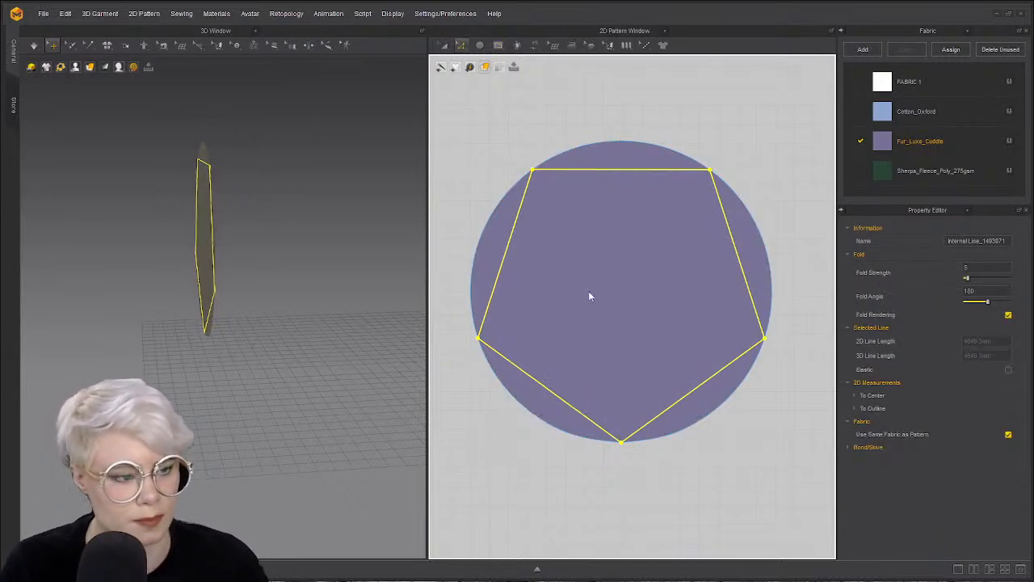
pyautogui.press('a')
pyautogui.click(501, 215)
pyautogui.keyDown('shift'); pyautogui.click(631, 141); pyautogui.keyUp('shift')
pyautogui.keyDown('shift'); pyautogui.click(768, 213); pyautogui.keyUp('shift')
pyautogui.keyDown('shift'); pyautogui.click(718, 401); pyautogui.keyUp('shift')
pyautogui.keyDown('shift'); pyautogui.click(522, 393); pyautogui.keyUp('shift')
pyautogui.press('Delete')
pyautogui.scroll(1, 603, 271)
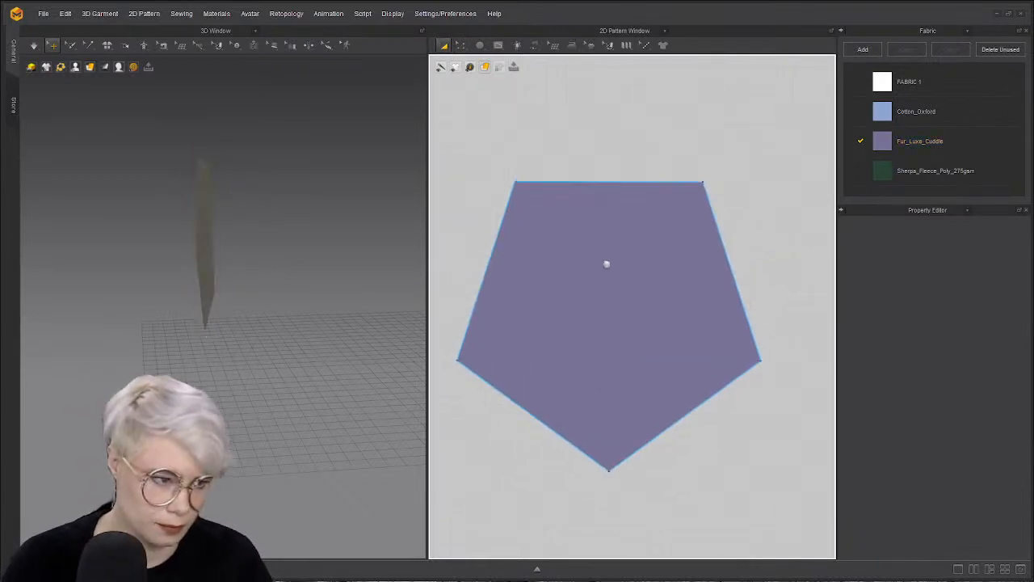
# - Scale the pentagon pattern down to about half its size and view it from the side in 3D
pyautogui.scroll(-5, 585, 201)
pyautogui.moveTo(284, 244); pyautogui.dragTo(206, 253, button='right')
pyautogui.click(207, 253)
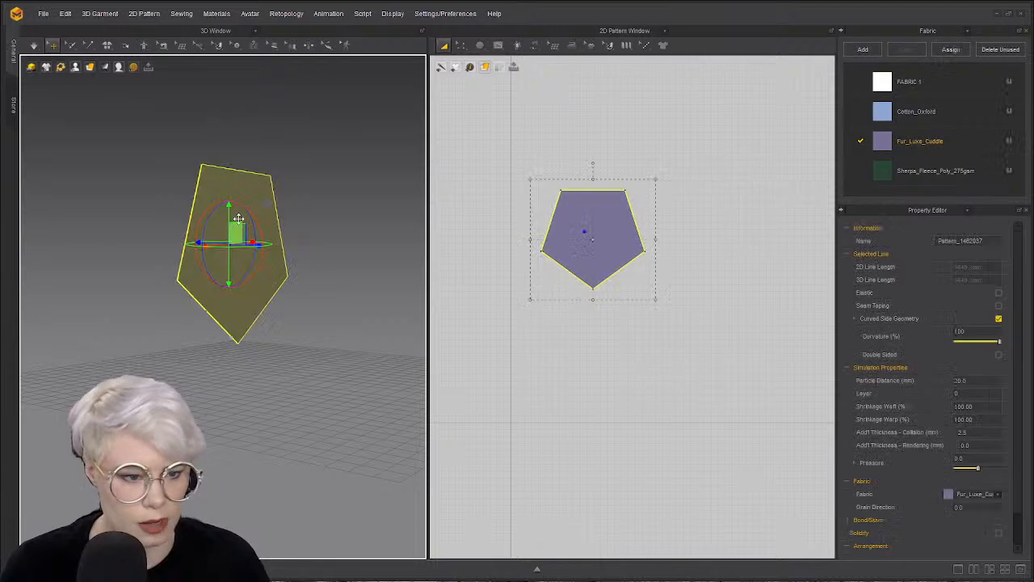
pyautogui.moveTo(657, 179); pyautogui.dragTo(615, 224)
pyautogui.moveTo(219, 239); pyautogui.dragTo(233, 293, button='right')
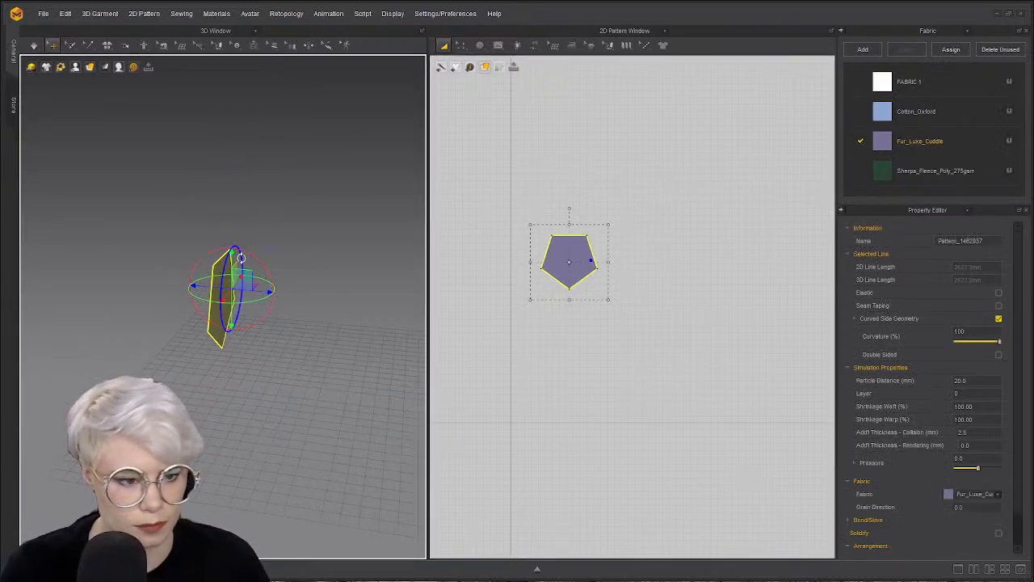
# - Move and rotate the pentagon pattern in 3D, viewing it from several sides to check its orientation
pyautogui.moveTo(247, 253); pyautogui.dragTo(294, 308)
pyautogui.click(168, 286)
pyautogui.moveTo(192, 304); pyautogui.dragTo(268, 245)
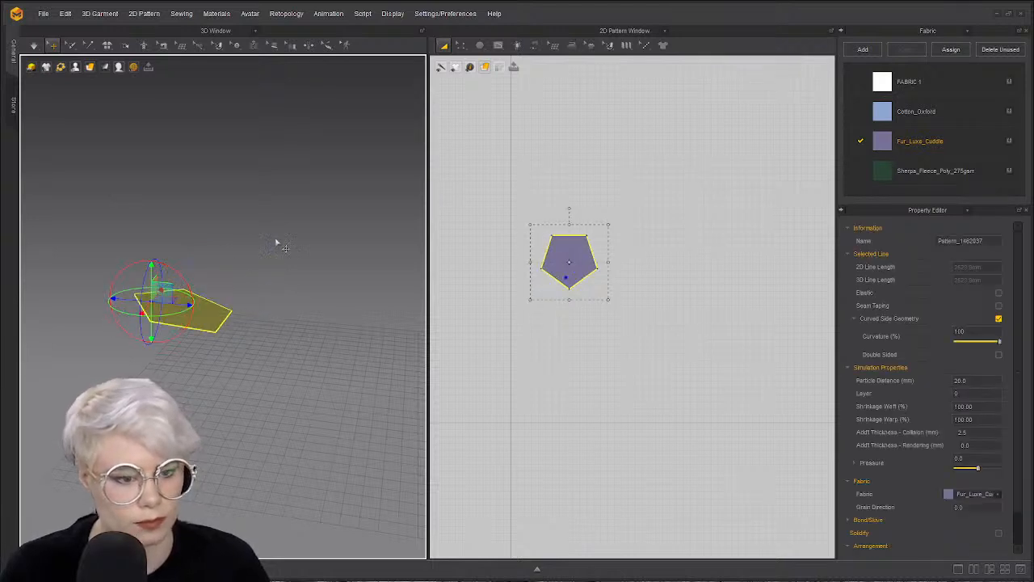
pyautogui.click(304, 289)
pyautogui.moveTo(320, 273); pyautogui.dragTo(190, 322, button='right')
pyautogui.click(179, 311)
pyautogui.moveTo(197, 270); pyautogui.dragTo(253, 286)
pyautogui.click(286, 277)
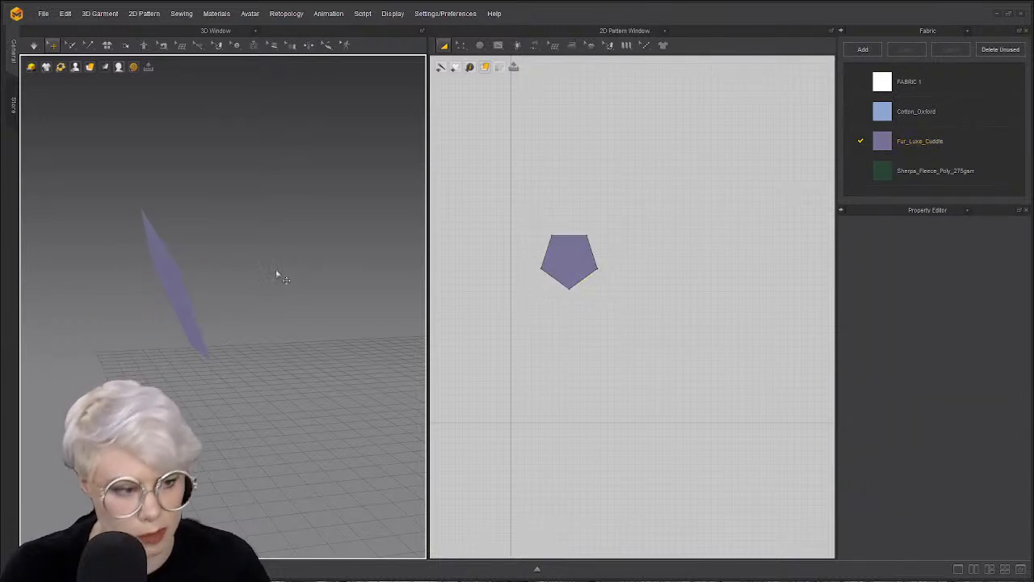
pyautogui.moveTo(241, 269); pyautogui.dragTo(229, 300, button='right')
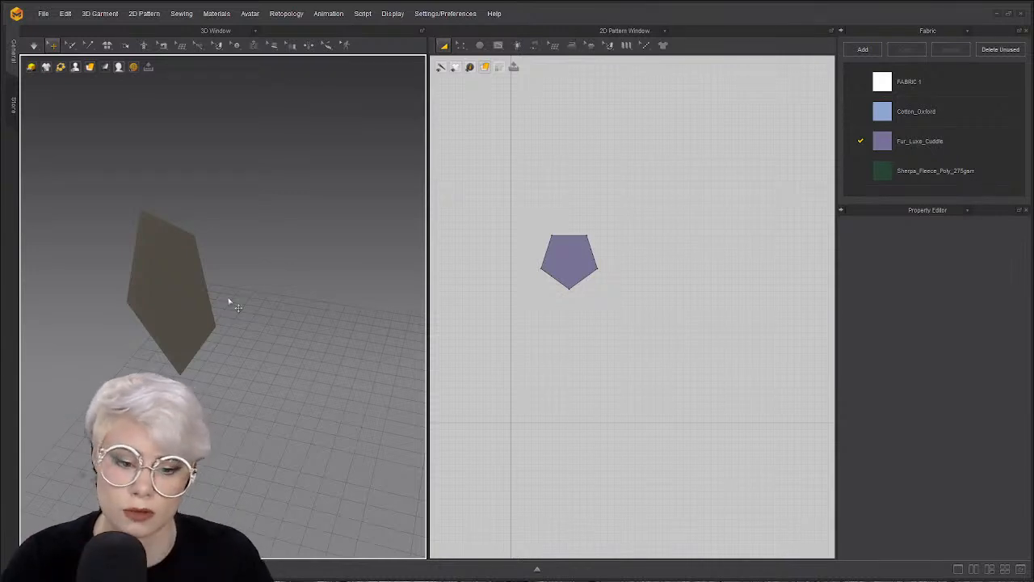
# - Split the pentagon's top edge into two equal segments with a uniform split
pyautogui.scroll(5, 570, 270)
pyautogui.click(501, 279)
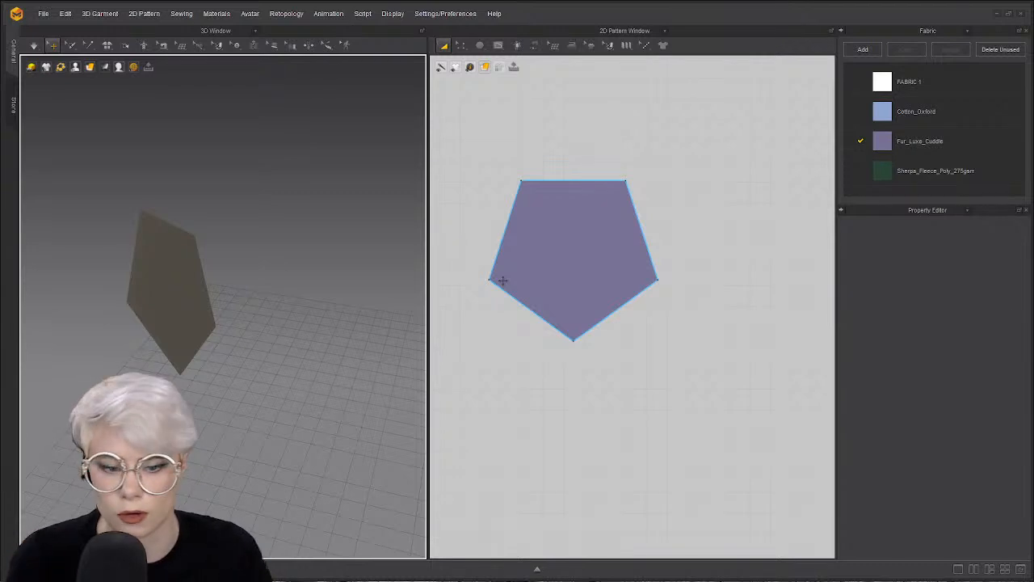
pyautogui.click(505, 225)
pyautogui.press('z')
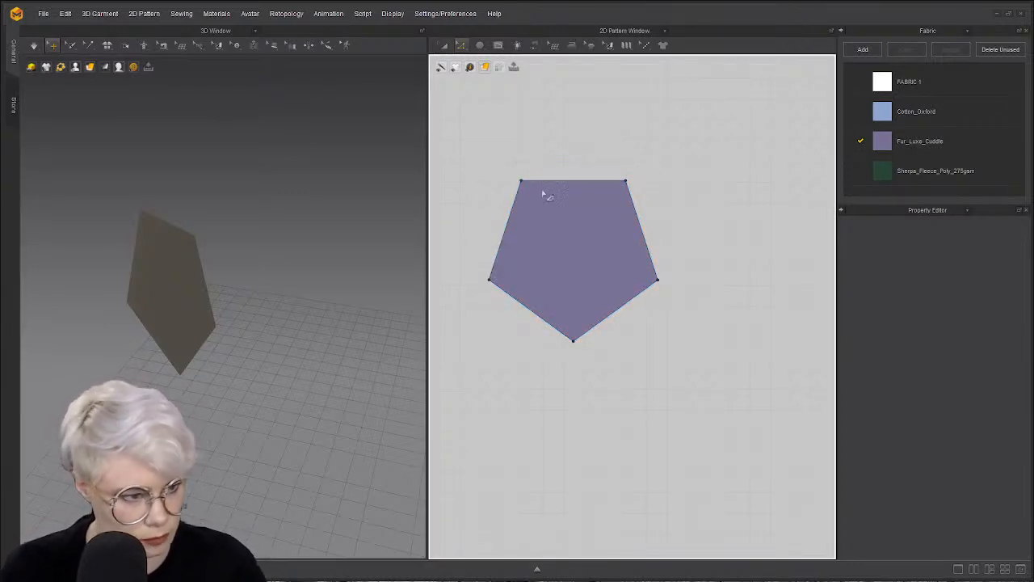
pyautogui.moveTo(541, 183); pyautogui.dragTo(509, 232, button='middle')
pyautogui.click(543, 232)
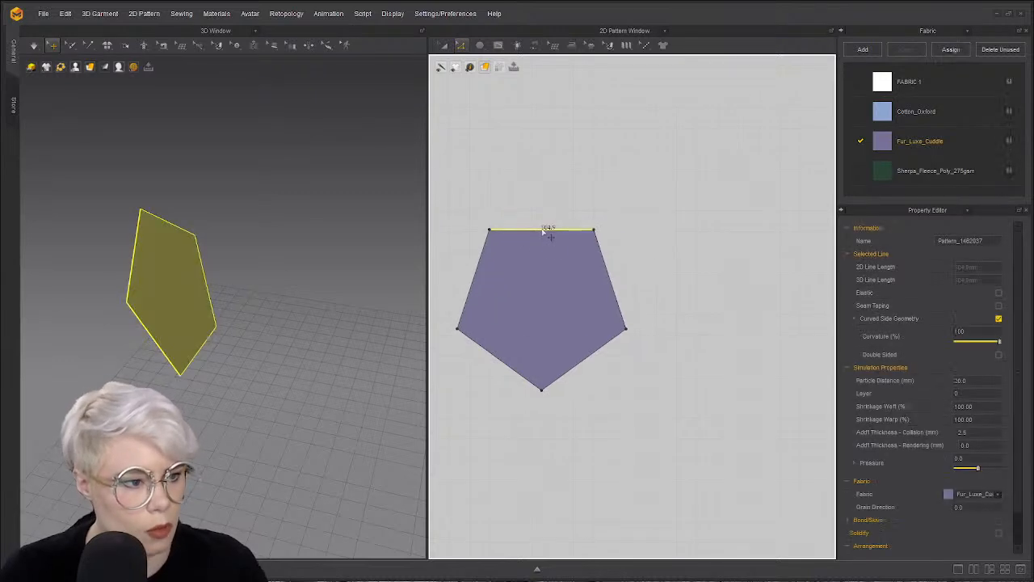
pyautogui.rightClick(543, 232)
pyautogui.click(577, 284)
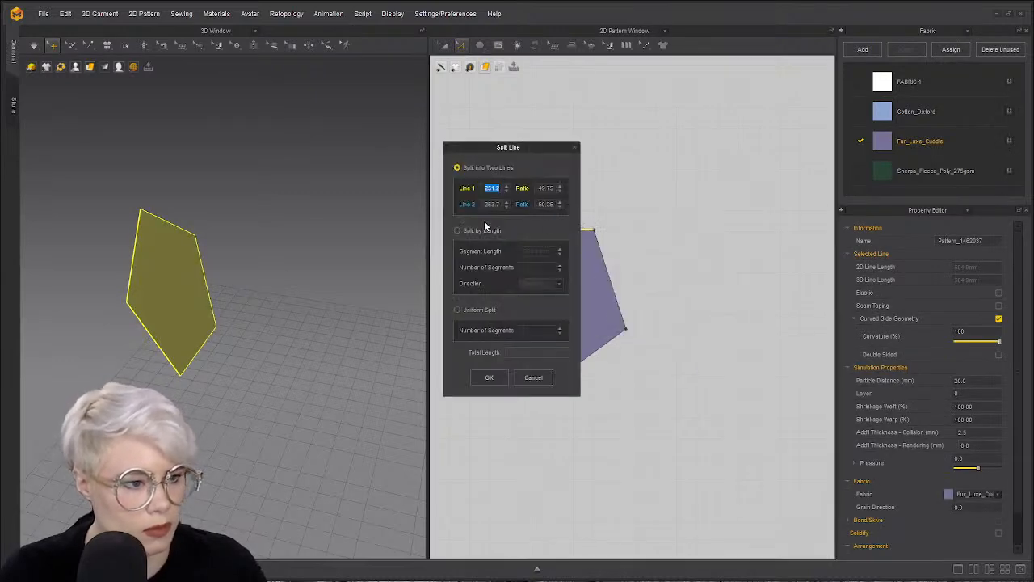
pyautogui.click(468, 311)
pyautogui.click(488, 377)
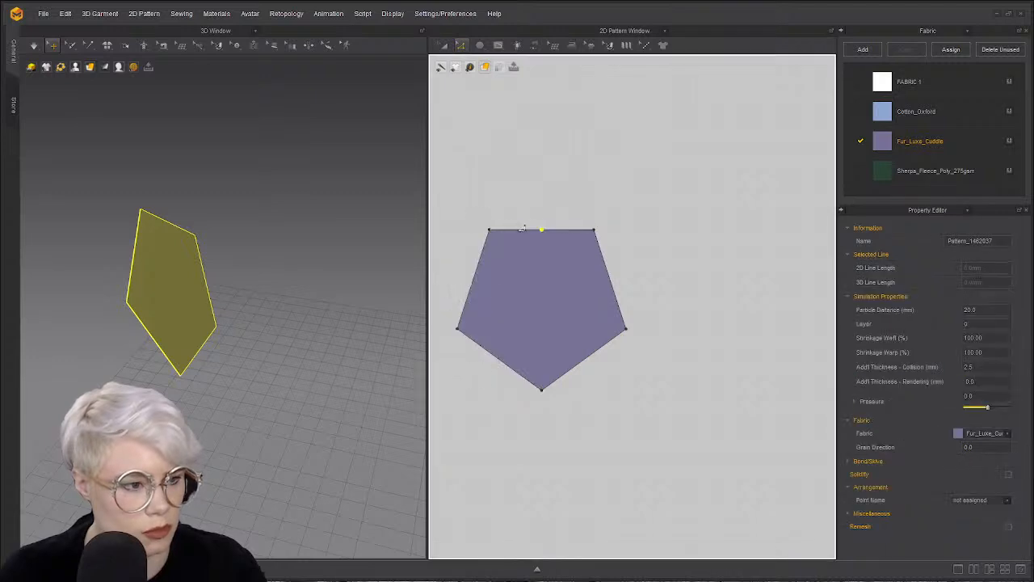
# - Pull the new midpoint of the pentagon's top edge straight up to form a tall pointed tip
pyautogui.moveTo(544, 232); pyautogui.dragTo(542, 129)
pyautogui.scroll(-2, 541, 225)
pyautogui.scroll(6, 529, 218)
pyautogui.moveTo(538, 218); pyautogui.dragTo(494, 249, button='middle')
pyautogui.scroll(-2, 489, 202)
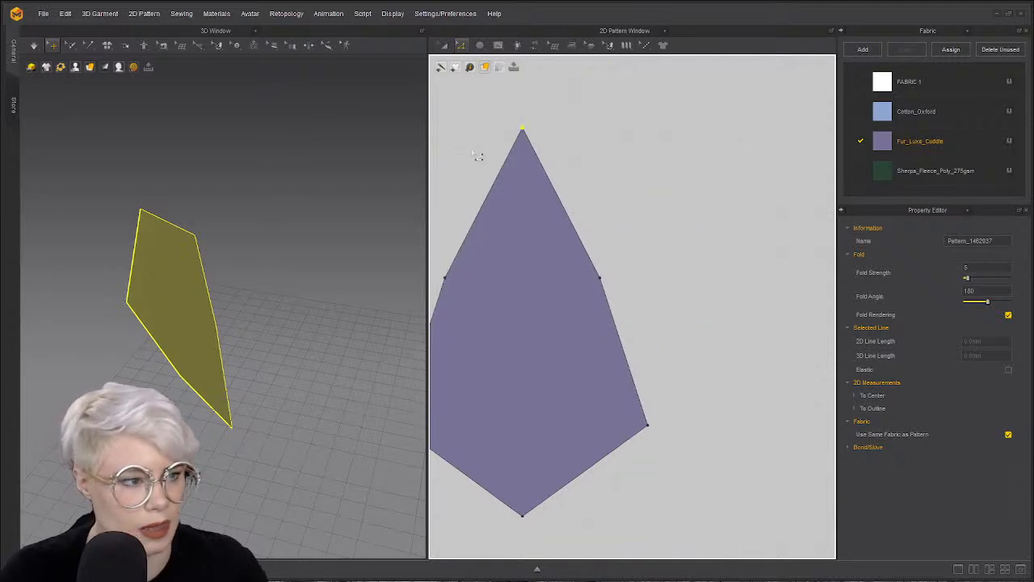
pyautogui.moveTo(482, 166); pyautogui.dragTo(494, 152, button='middle')
# - Draw an internal line between the tip's two base corners and cut and sew the triangle from the pentagon along it
pyautogui.click(498, 46)
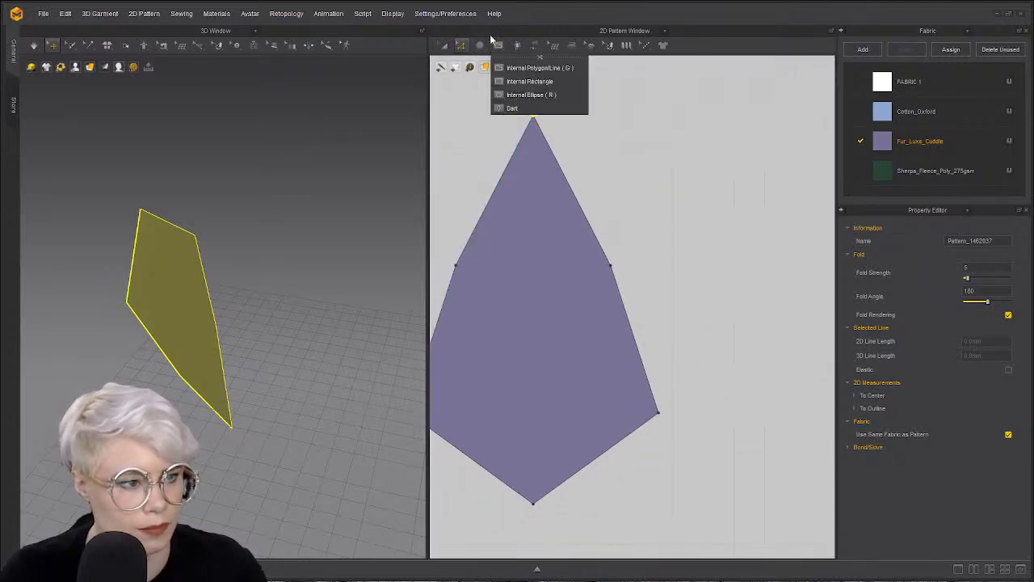
pyautogui.click(540, 68)
pyautogui.click(456, 265)
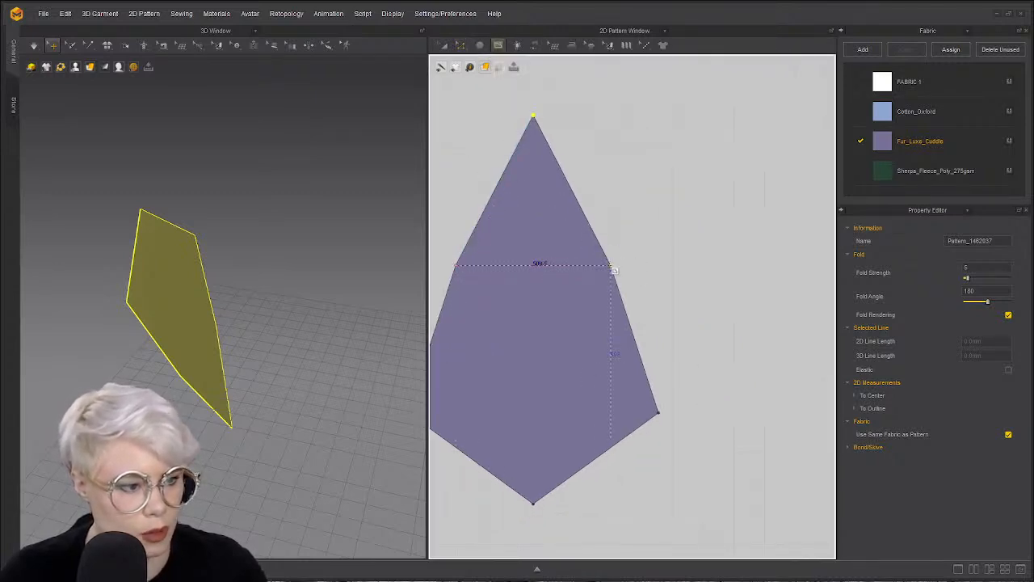
pyautogui.click(611, 265)
pyautogui.press('Return')
pyautogui.rightClick(572, 267)
pyautogui.click(602, 352)
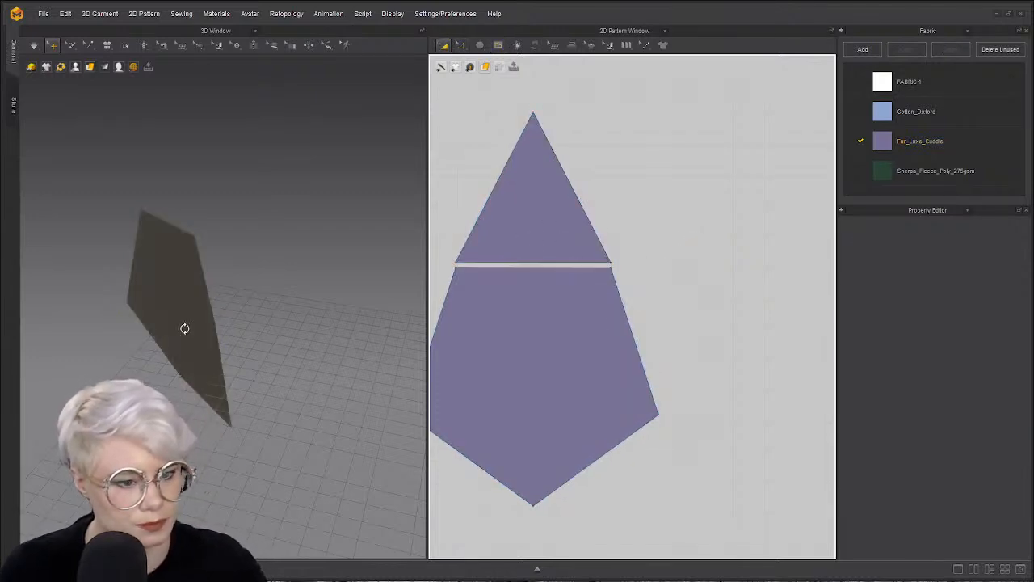
# - Move the pentagon piece away from the cut-off triangle in 3D
pyautogui.moveTo(183, 332); pyautogui.dragTo(230, 332, button='right')
pyautogui.click(239, 292)
pyautogui.moveTo(283, 374); pyautogui.dragTo(260, 361, button='right')
pyautogui.moveTo(260, 360); pyautogui.dragTo(246, 317)
pyautogui.moveTo(283, 345); pyautogui.dragTo(207, 331, button='right')
pyautogui.moveTo(192, 307); pyautogui.dragTo(339, 311)
pyautogui.click(348, 297)
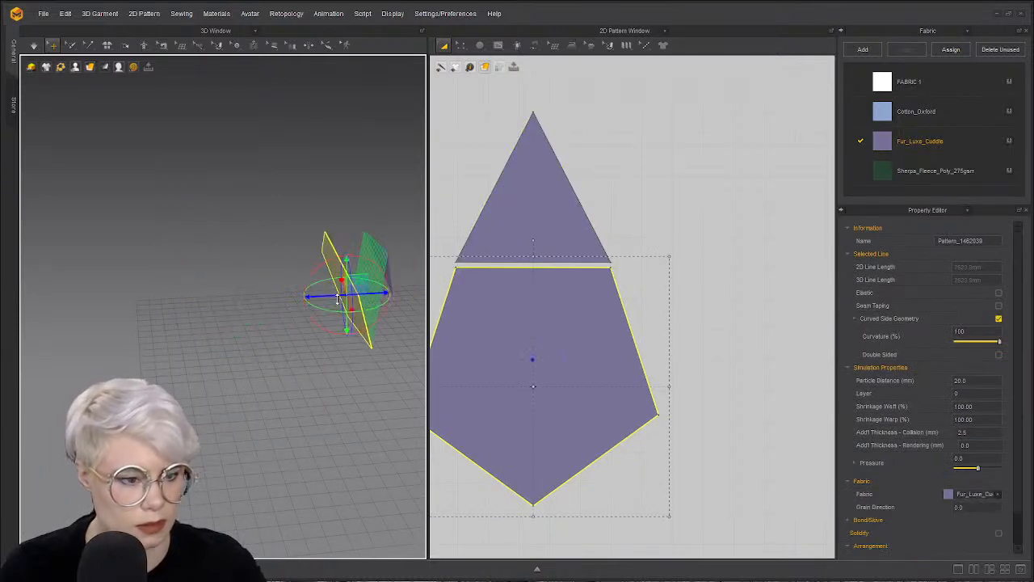
# - Raise and rotate the pentagon in 3D so it stands above the triangle, joined only along their shared seam
pyautogui.moveTo(323, 260); pyautogui.dragTo(244, 223)
pyautogui.click(341, 260)
pyautogui.moveTo(244, 223); pyautogui.dragTo(276, 219, button='right')
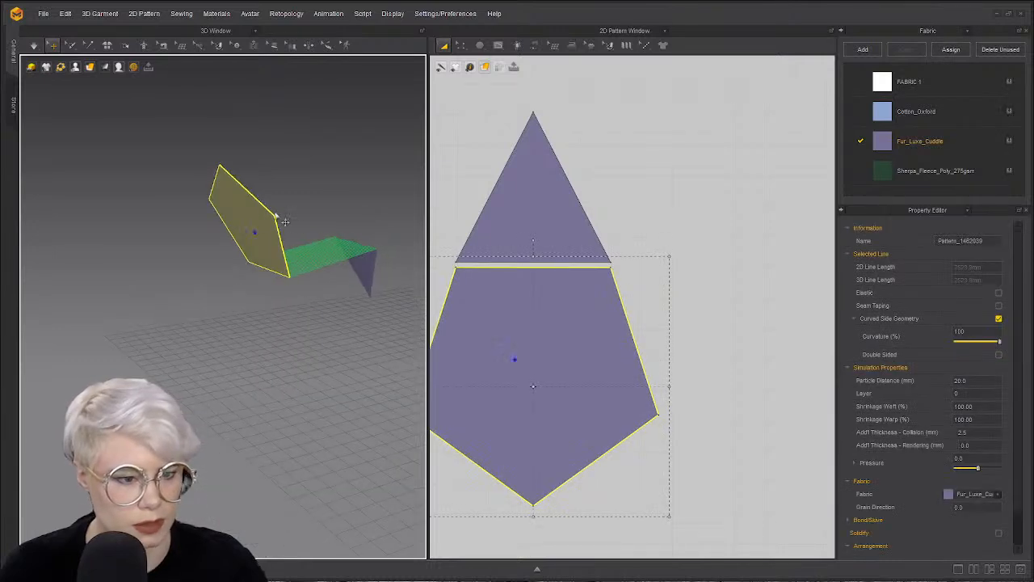
pyautogui.click(260, 211)
pyautogui.moveTo(283, 172); pyautogui.dragTo(298, 196)
pyautogui.moveTo(359, 237); pyautogui.dragTo(306, 276, button='middle')
pyautogui.click(314, 275)
pyautogui.moveTo(317, 302); pyautogui.dragTo(179, 341)
# - Copy the triangle pattern and paste four copies side by side in a row beside the original
pyautogui.moveTo(589, 263); pyautogui.dragTo(619, 256, button='middle')
pyautogui.moveTo(586, 222); pyautogui.dragTo(654, 209)
pyautogui.scroll(-4, 722, 178)
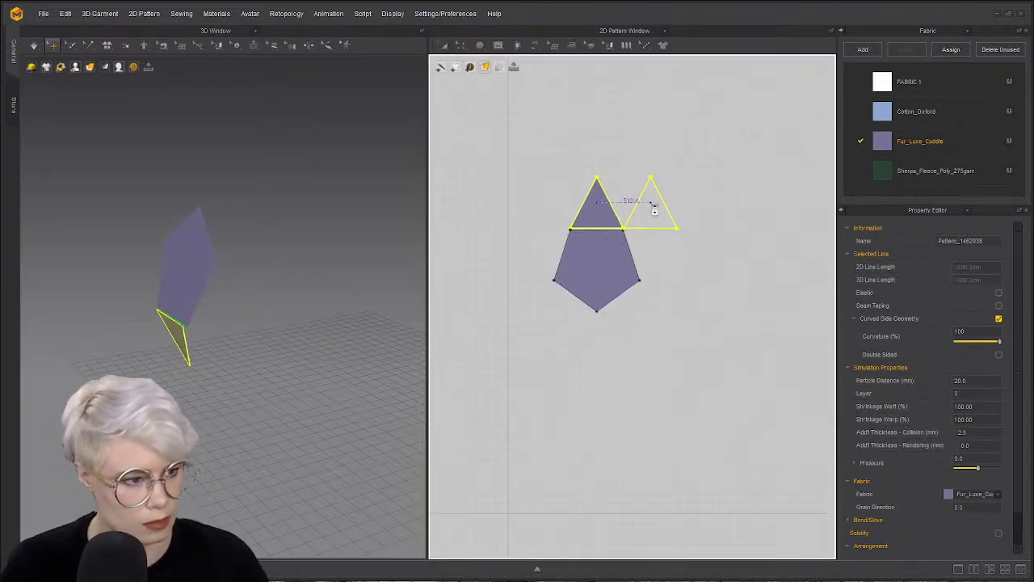
pyautogui.rightClick(654, 208)
pyautogui.click(565, 267)
pyautogui.click(564, 266)
pyautogui.click(564, 266)
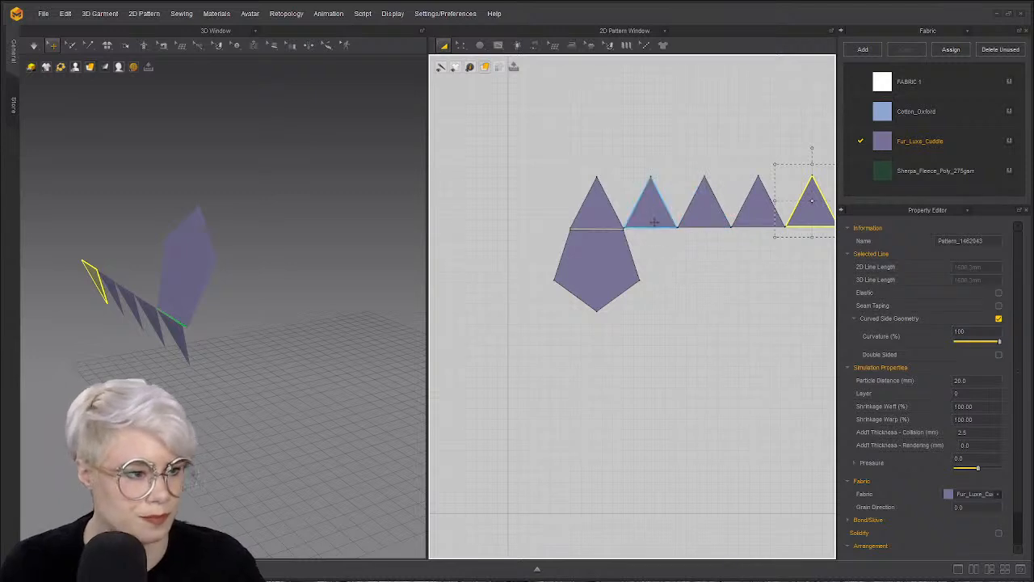
# - Distribute the four triangle copies around the pentagon, two on its left side and two on its right
pyautogui.scroll(2, 651, 206)
pyautogui.moveTo(651, 202); pyautogui.dragTo(484, 234)
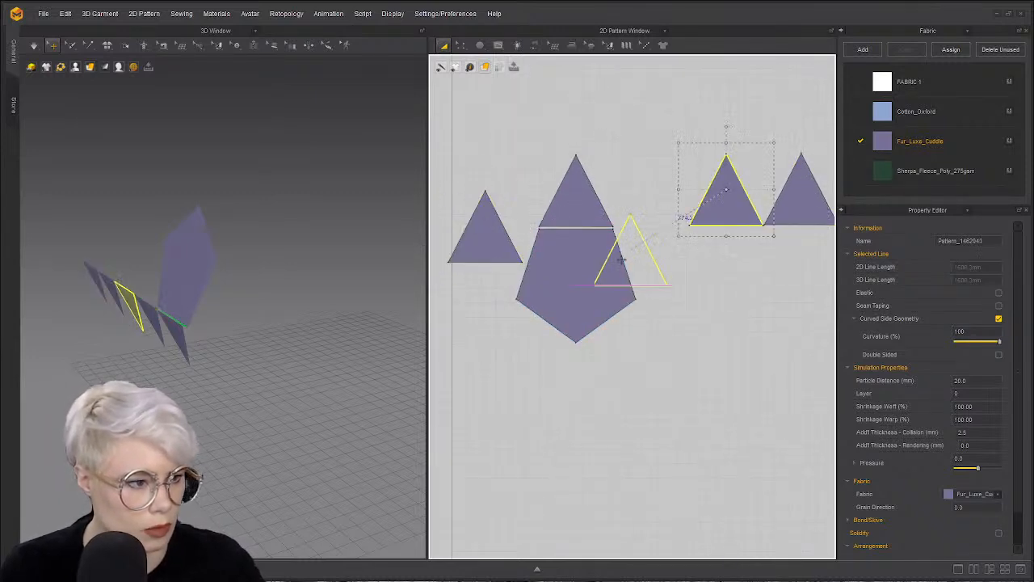
pyautogui.moveTo(725, 202); pyautogui.dragTo(679, 241)
pyautogui.moveTo(800, 202); pyautogui.dragTo(656, 337)
pyautogui.scroll(-2, 704, 229)
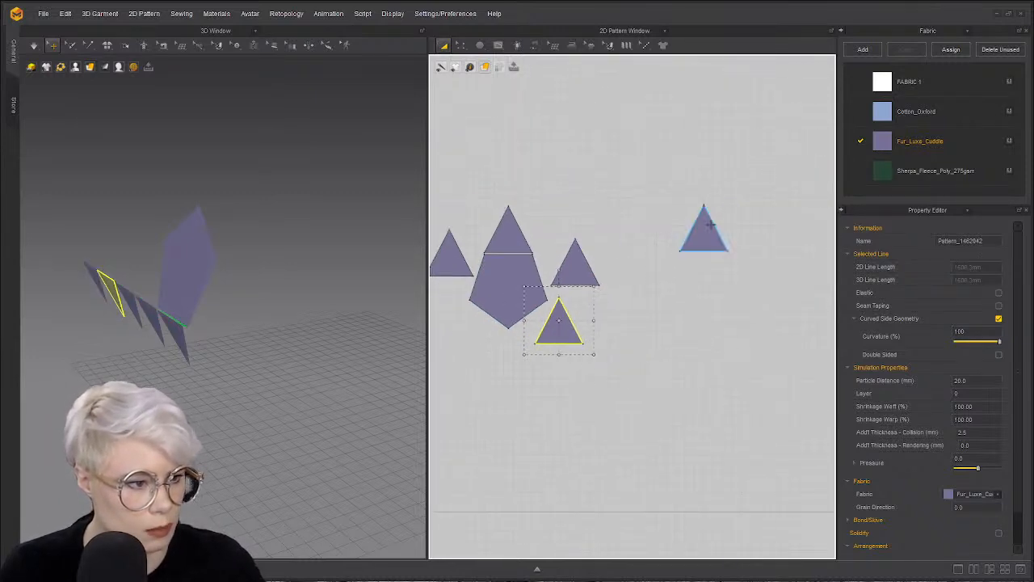
pyautogui.click(704, 229)
pyautogui.scroll(2, 525, 293)
# - Rotate the two triangles on the pentagon's right side so that each has one edge roughly facing it
pyautogui.click(600, 232)
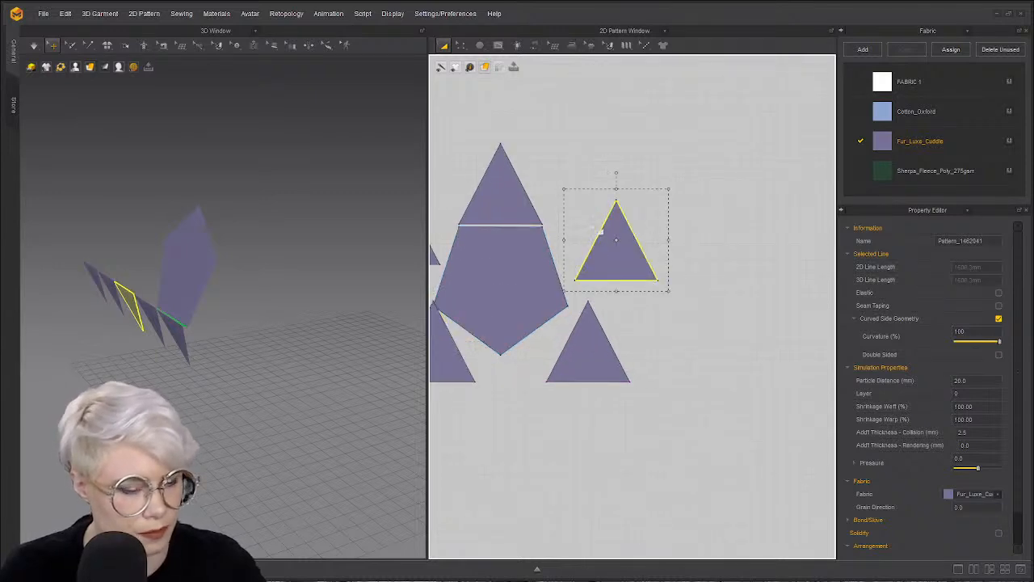
pyautogui.scroll(2, 600, 232)
pyautogui.click(636, 160)
pyautogui.click(632, 195)
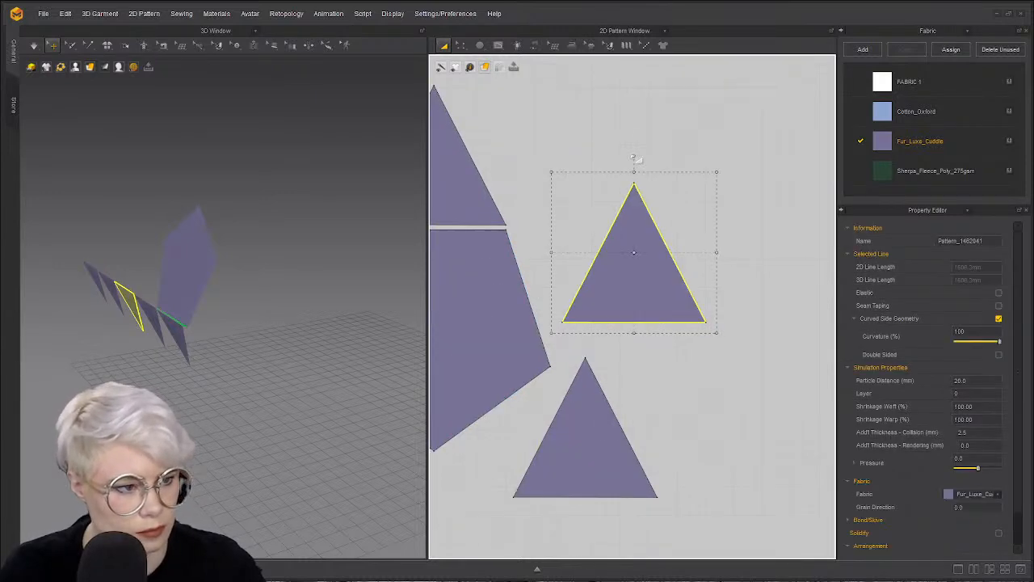
pyautogui.moveTo(634, 157); pyautogui.dragTo(647, 347)
pyautogui.scroll(-2, 647, 346)
pyautogui.click(616, 357)
pyautogui.moveTo(691, 315); pyautogui.dragTo(697, 411)
# - Rotate the two triangles on the pentagon's left side so that each has one edge roughly facing it
pyautogui.moveTo(555, 358); pyautogui.dragTo(697, 317, button='middle')
pyautogui.scroll(-2, 697, 316)
pyautogui.click(620, 302)
pyautogui.scroll(6, 611, 276)
pyautogui.moveTo(660, 225); pyautogui.dragTo(491, 504)
pyautogui.scroll(-4, 601, 241)
pyautogui.click(582, 242)
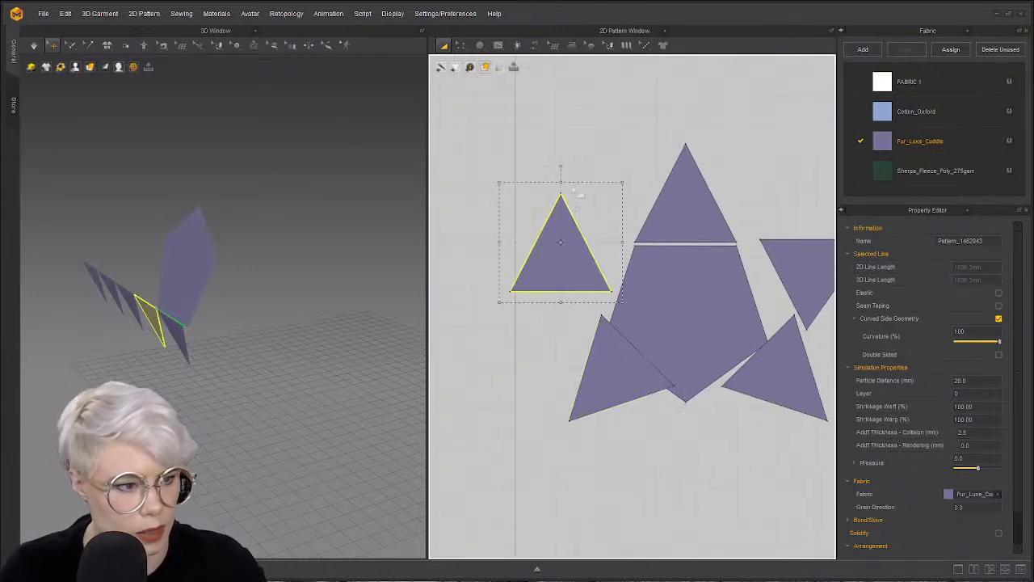
pyautogui.moveTo(561, 164); pyautogui.dragTo(502, 215)
# - Shift the two left triangles outward so they sit clear of the pentagon's edges
pyautogui.moveTo(598, 323); pyautogui.dragTo(521, 285, button='middle')
pyautogui.scroll(-2, 522, 285)
pyautogui.moveTo(520, 335); pyautogui.dragTo(506, 353)
pyautogui.moveTo(514, 226); pyautogui.dragTo(496, 257)
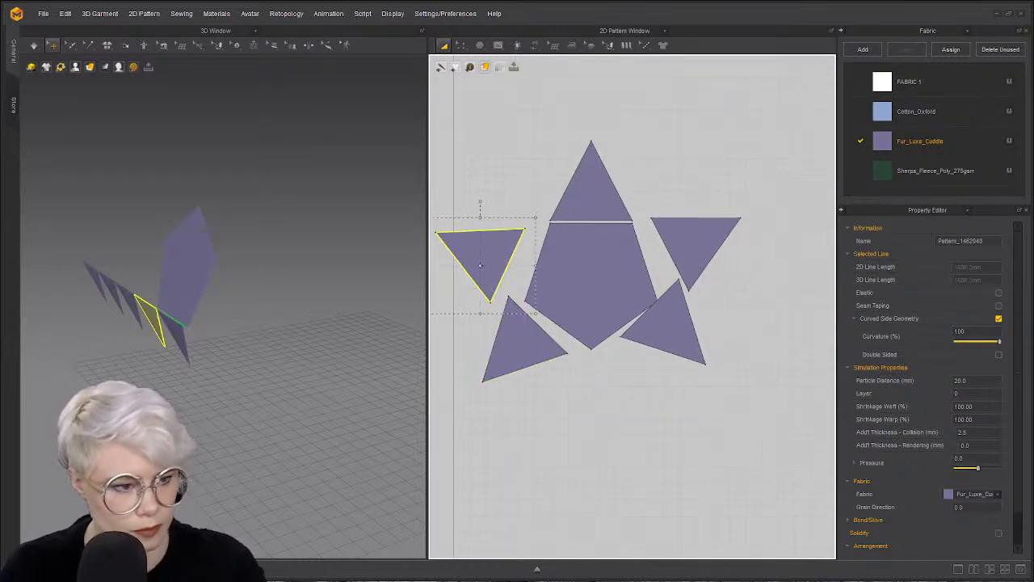
# - Rotate the upper-left triangle parallel to the pentagon's adjacent edge and move it up clear of the other pieces
pyautogui.scroll(3, 496, 265)
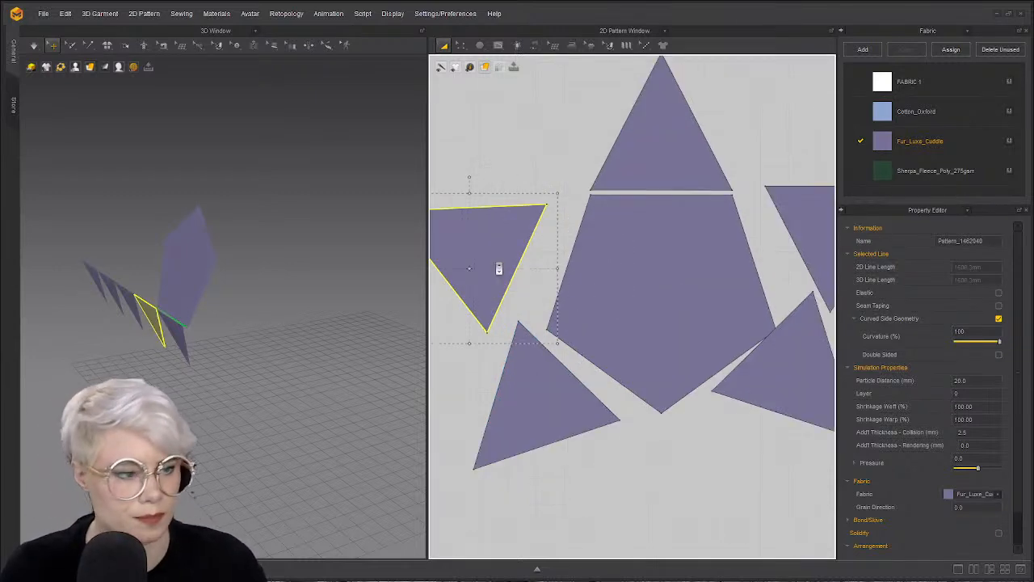
pyautogui.rightClick(498, 269)
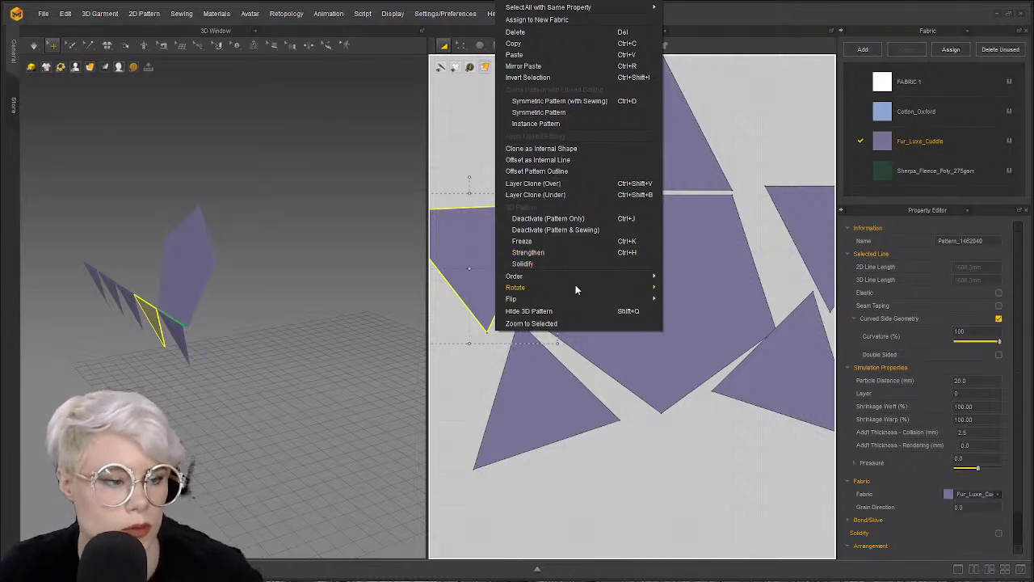
pyautogui.moveTo(587, 287)
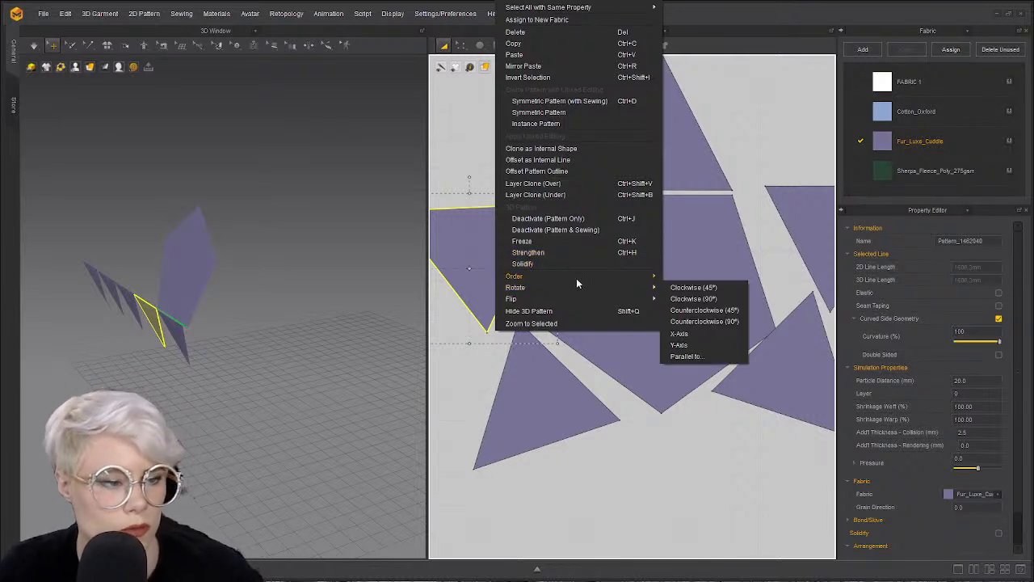
pyautogui.click(686, 356)
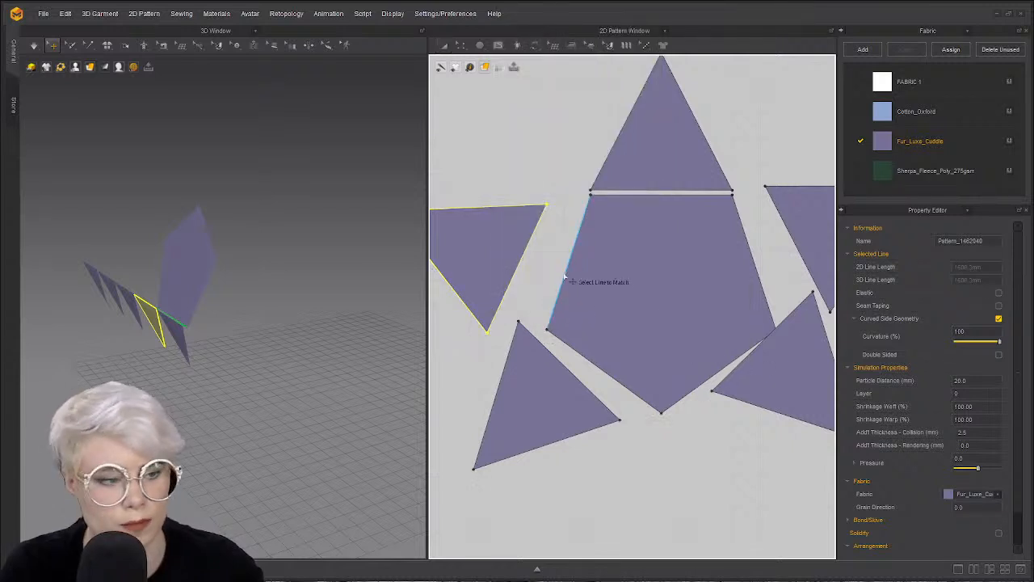
pyautogui.click(519, 270)
pyautogui.moveTo(490, 267); pyautogui.dragTo(511, 169)
pyautogui.scroll(-2, 536, 275)
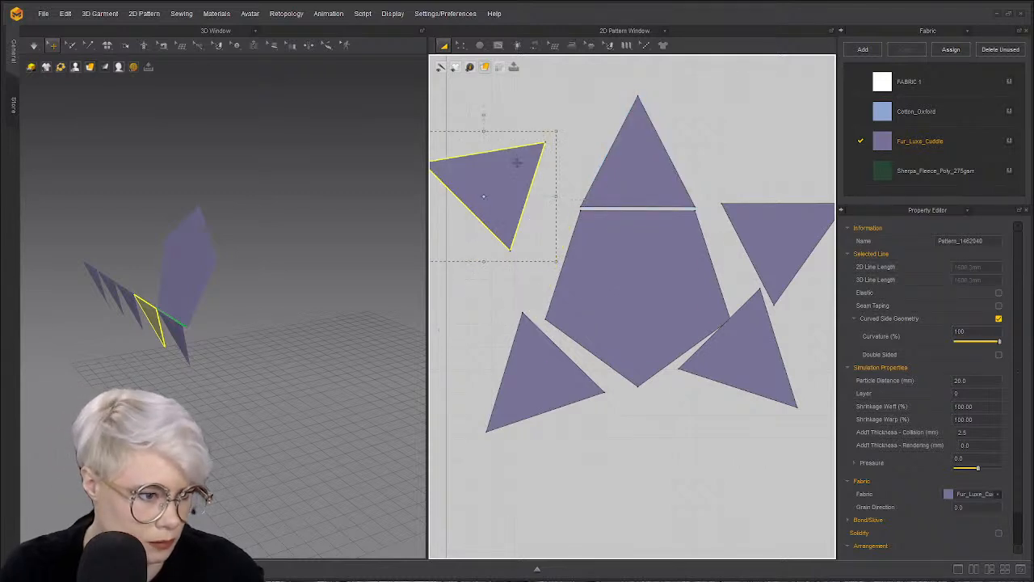
# - Turn on the display of line lengths for the 2D patterns
pyautogui.click(502, 129)
pyautogui.click(510, 209)
pyautogui.scroll(-2, 524, 144)
pyautogui.moveTo(523, 144); pyautogui.dragTo(591, 191, button='middle')
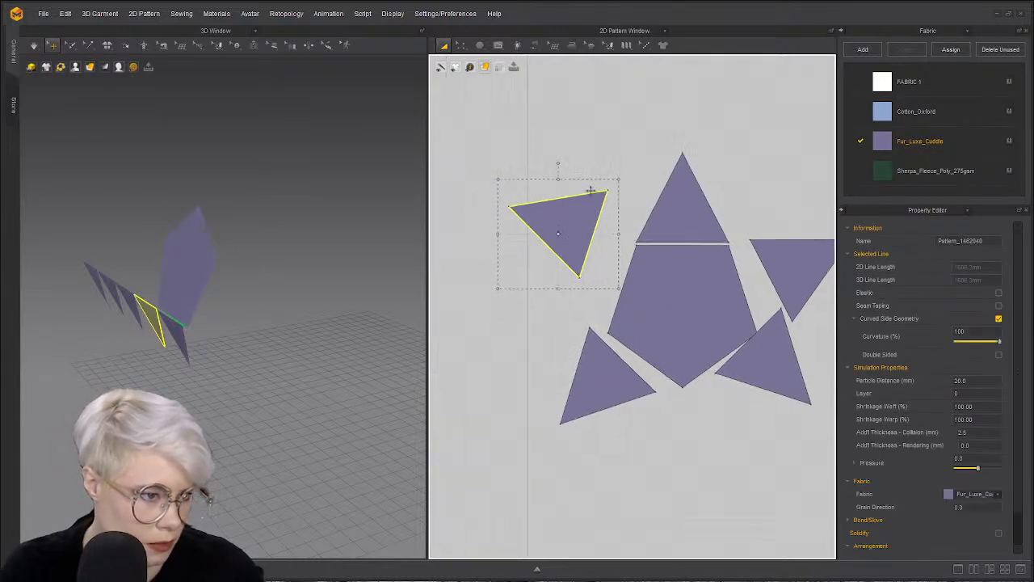
pyautogui.scroll(3, 593, 228)
pyautogui.moveTo(471, 68)
pyautogui.click(495, 91)
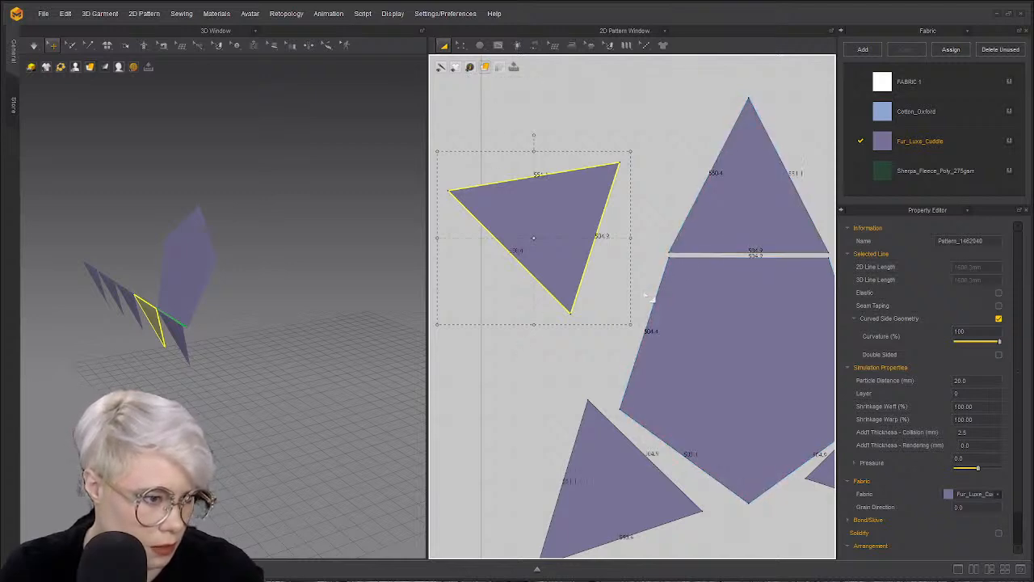
# - Move the upper-left triangle close against the pentagon's upper-left edge, leaving a narrow gap
pyautogui.press('f')
pyautogui.click(551, 322)
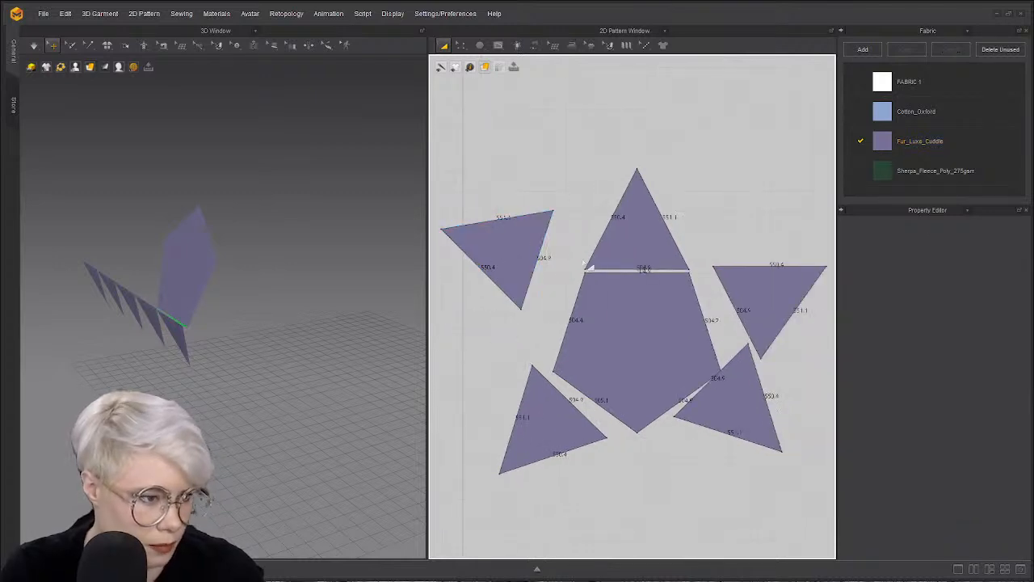
pyautogui.scroll(1, 616, 240)
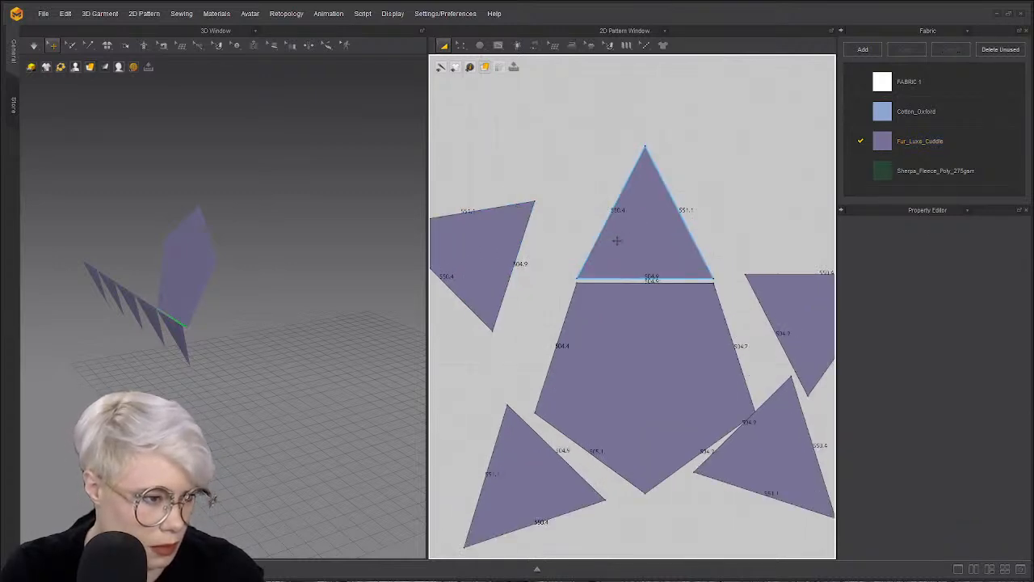
pyautogui.moveTo(492, 260); pyautogui.dragTo(526, 333)
pyautogui.scroll(-2, 517, 307)
# - Shift the lower-left triangle slightly and rotate it parallel to the pentagon's lower-left edge
pyautogui.click(516, 396)
pyautogui.moveTo(521, 404); pyautogui.dragTo(538, 402)
pyautogui.rightClick(530, 413)
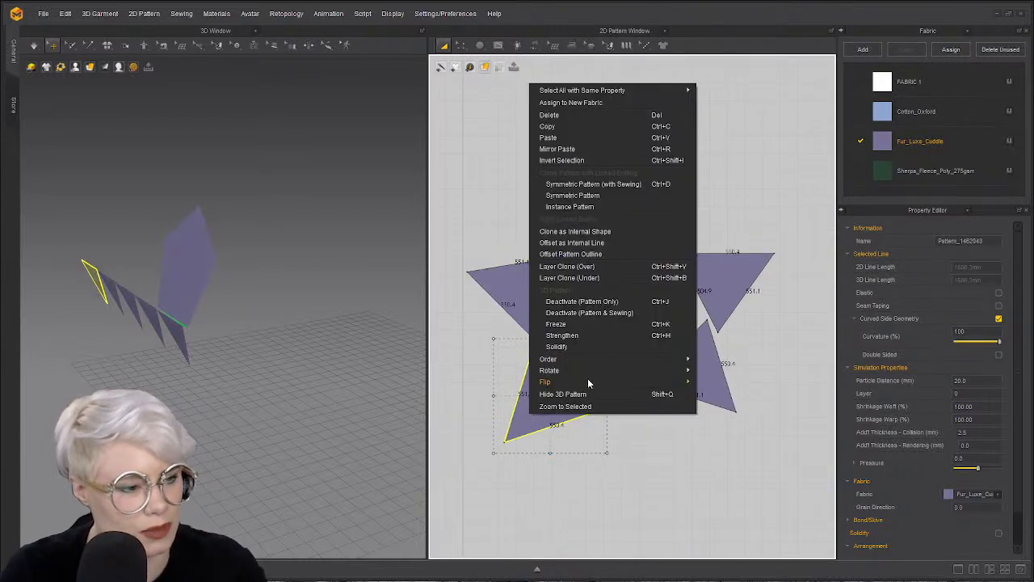
pyautogui.moveTo(589, 372)
pyautogui.click(744, 423)
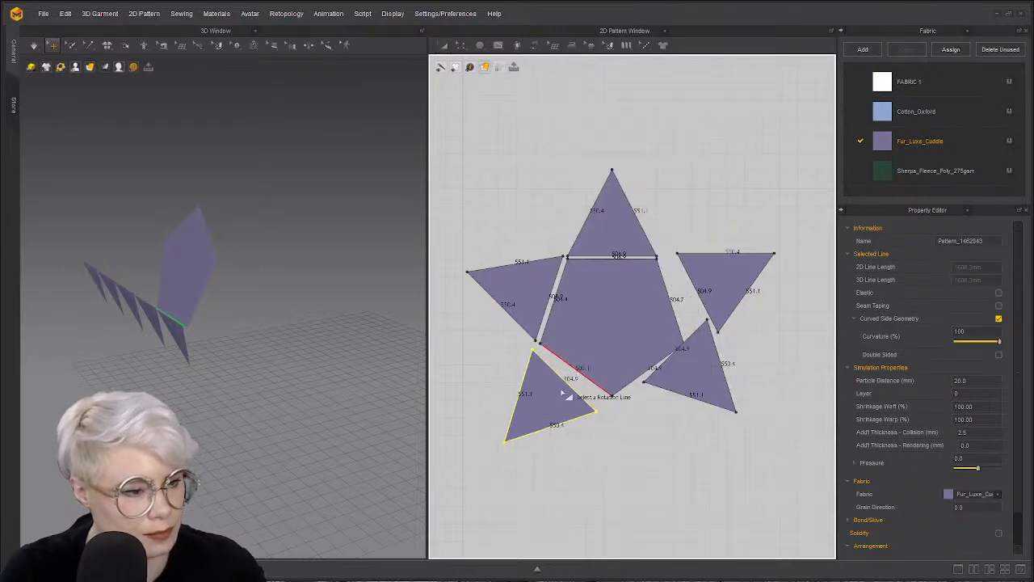
pyautogui.click(568, 385)
# - Move the lower-right triangle slightly away and rotate it parallel to the pentagon's lower-right edge
pyautogui.moveTo(691, 363); pyautogui.dragTo(678, 389)
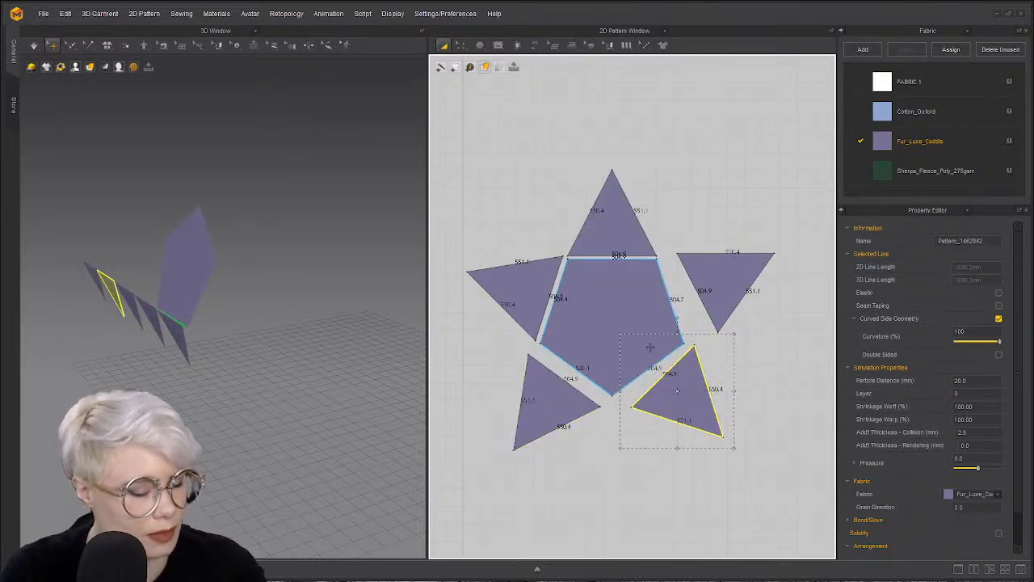
pyautogui.rightClick(679, 390)
pyautogui.moveTo(747, 354)
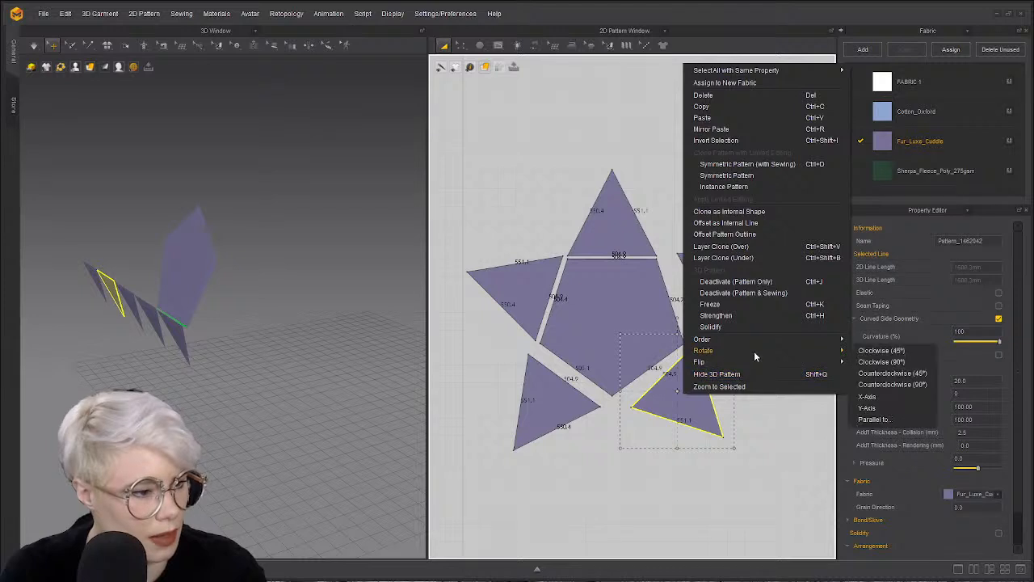
pyautogui.click(870, 419)
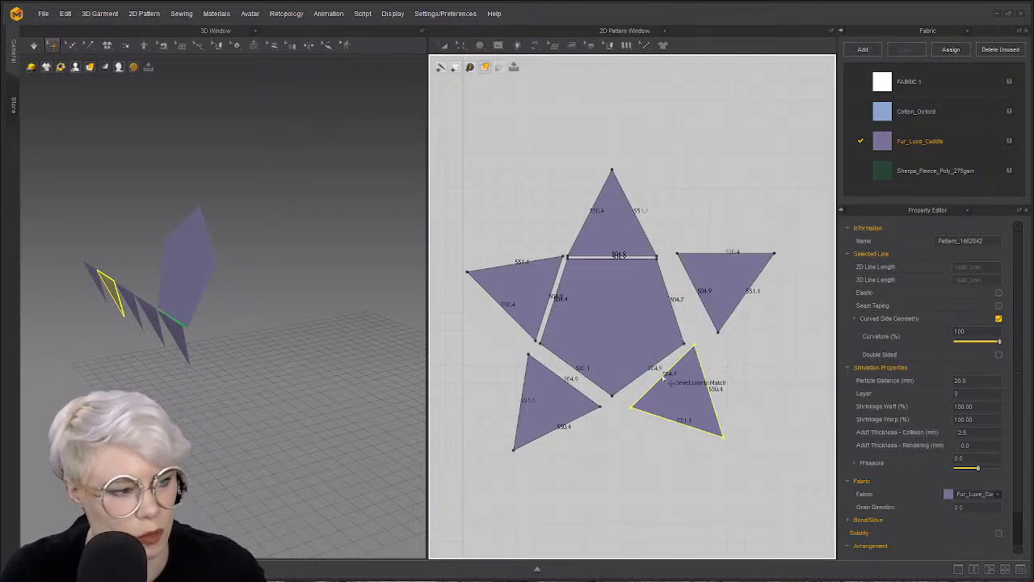
pyautogui.click(665, 359)
# - Shift the right triangle toward the pentagon and rotate it parallel to the pentagon's right edge
pyautogui.click(726, 279)
pyautogui.moveTo(726, 279); pyautogui.dragTo(715, 285)
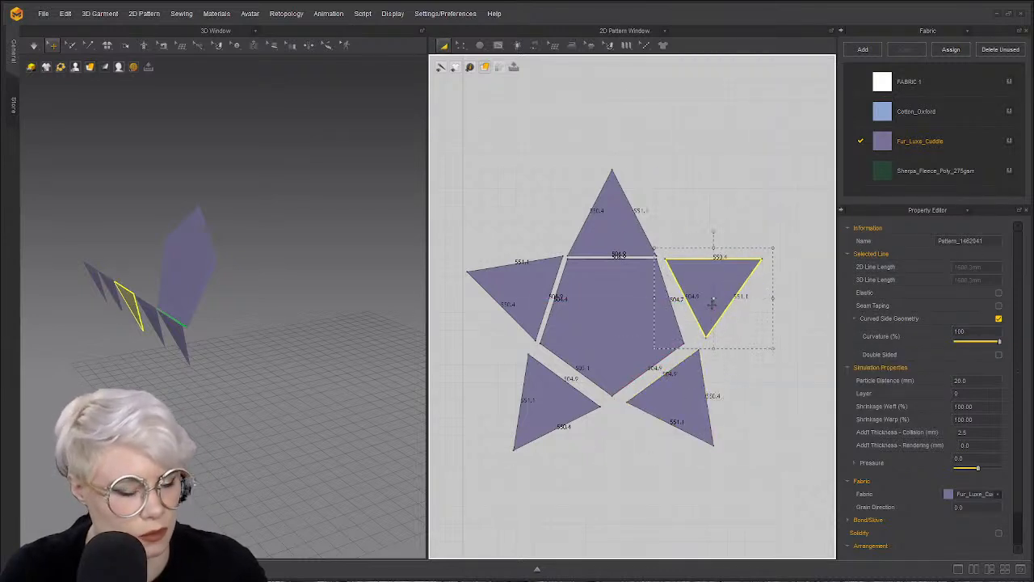
pyautogui.rightClick(713, 301)
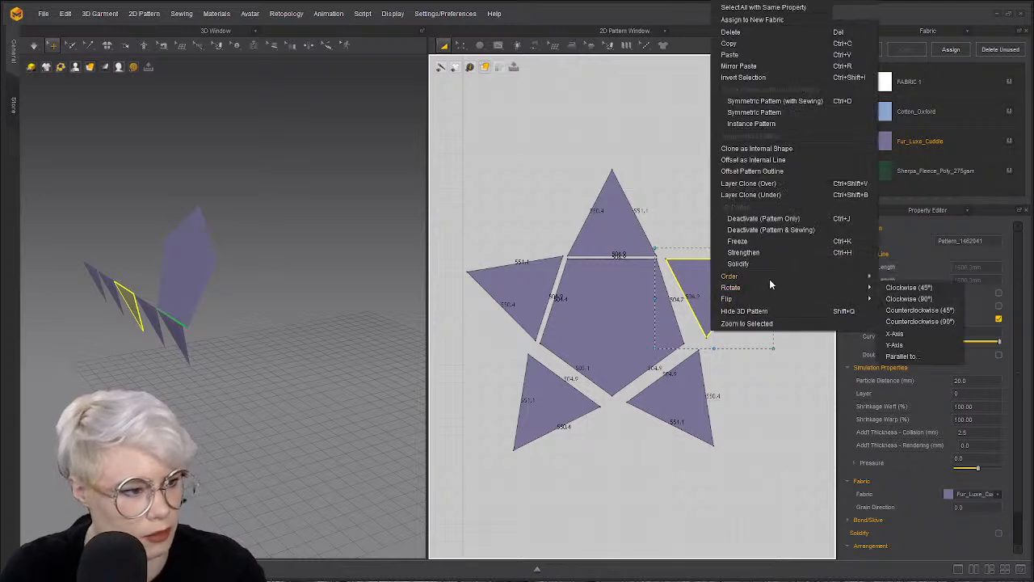
pyautogui.click(902, 356)
pyautogui.click(674, 311)
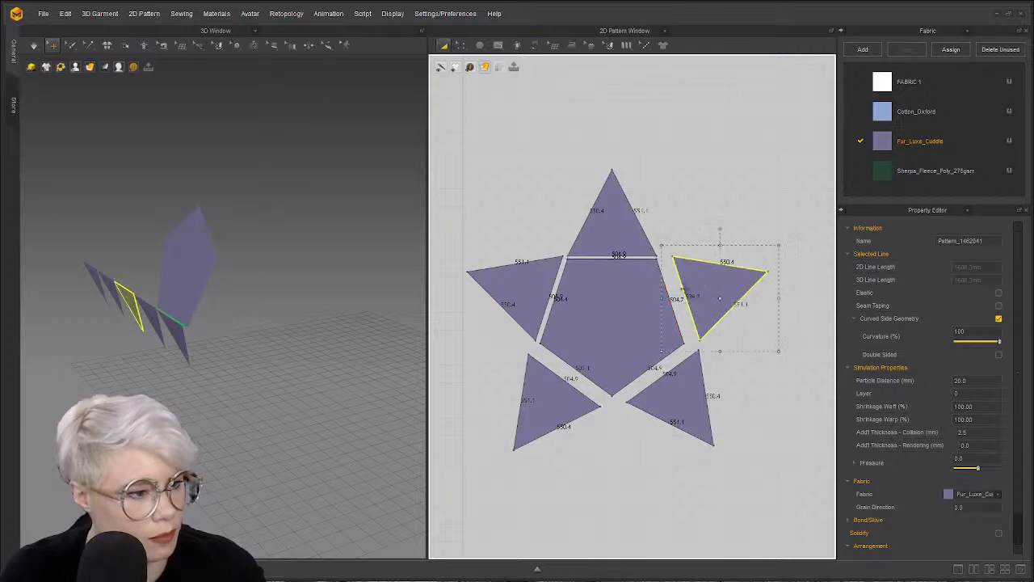
# - Sew the triangles' inner edges to the matching pentagon edges and reposition the pentagon in 3D
pyautogui.press('n')
pyautogui.click(683, 283)
pyautogui.click(666, 285)
pyautogui.click(669, 375)
pyautogui.click(648, 373)
pyautogui.click(562, 378)
pyautogui.click(553, 323)
pyautogui.moveTo(212, 274); pyautogui.dragTo(353, 232)
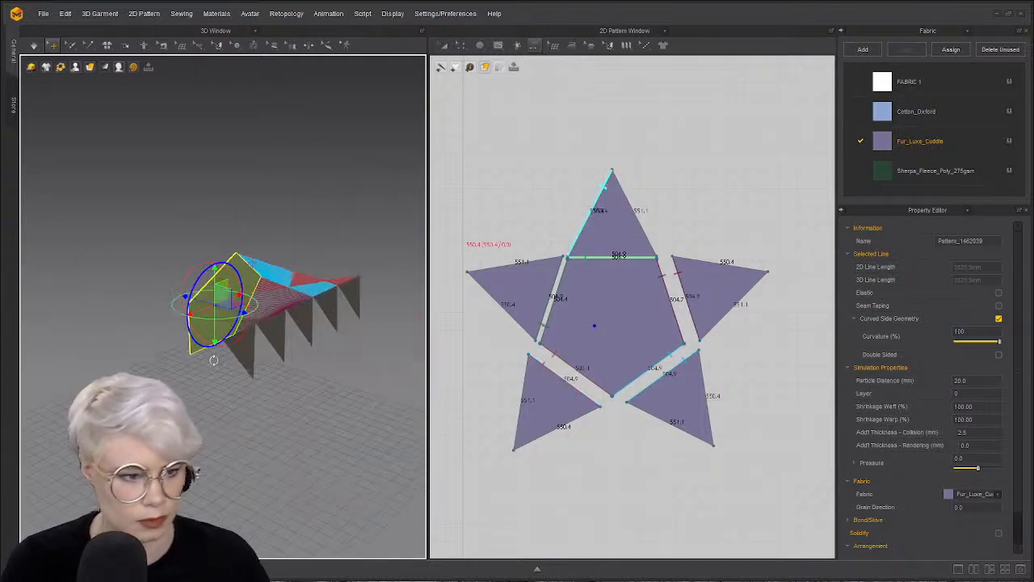
# - Set the pressure of all five triangles to 20
pyautogui.press('a')
pyautogui.click(607, 224)
pyautogui.keyDown('shift'); pyautogui.click(530, 289); pyautogui.keyUp('shift')
pyautogui.keyDown('shift'); pyautogui.click(552, 399); pyautogui.keyUp('shift')
pyautogui.keyDown('shift'); pyautogui.click(680, 397); pyautogui.keyUp('shift')
pyautogui.keyDown('shift'); pyautogui.click(722, 305); pyautogui.keyUp('shift')
pyautogui.click(981, 457)
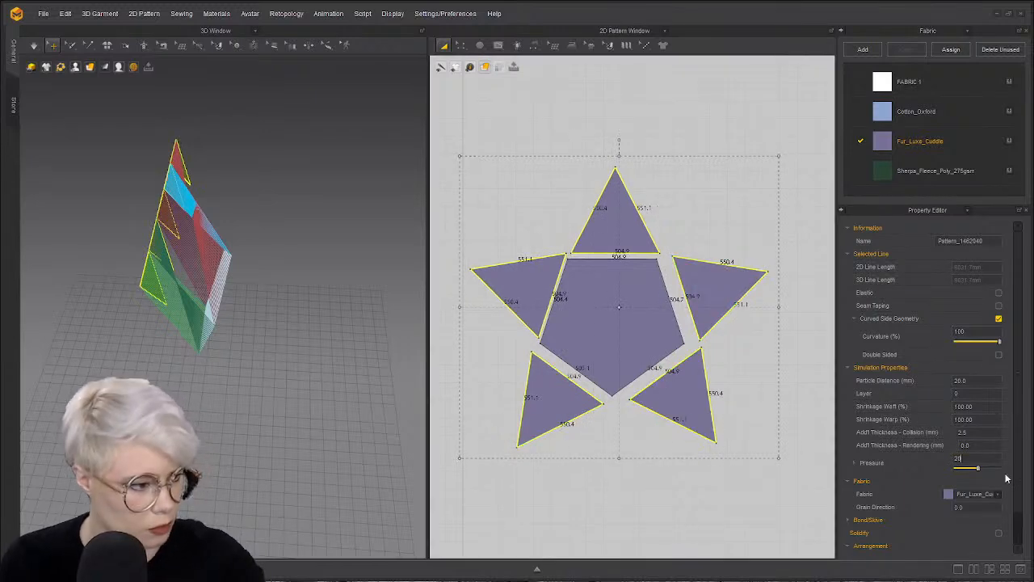
# - Set the pentagon's pressure to -20
pyautogui.moveTo(203, 253); pyautogui.dragTo(217, 259, button='right')
pyautogui.click(59, 227)
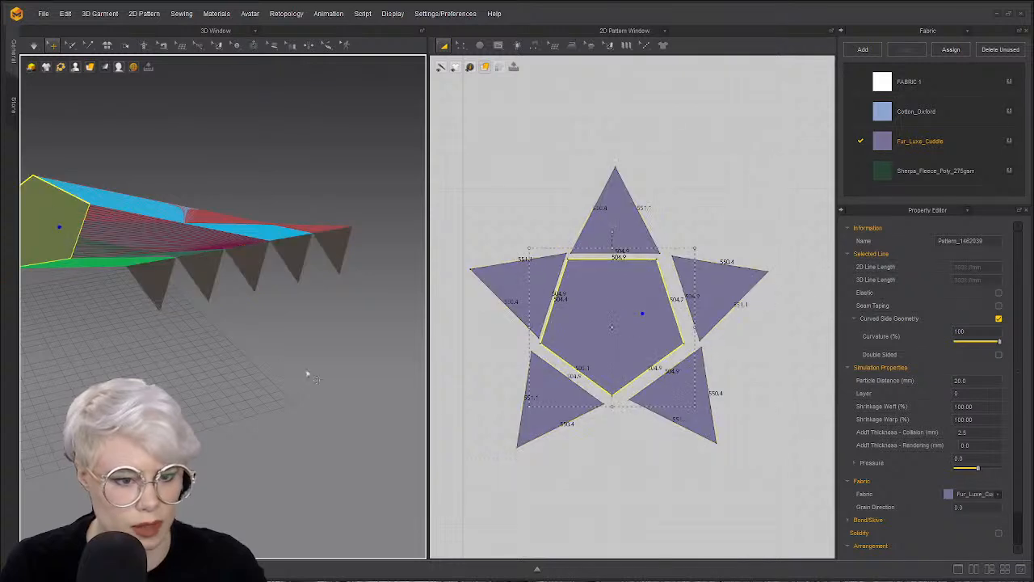
pyautogui.click(991, 458)
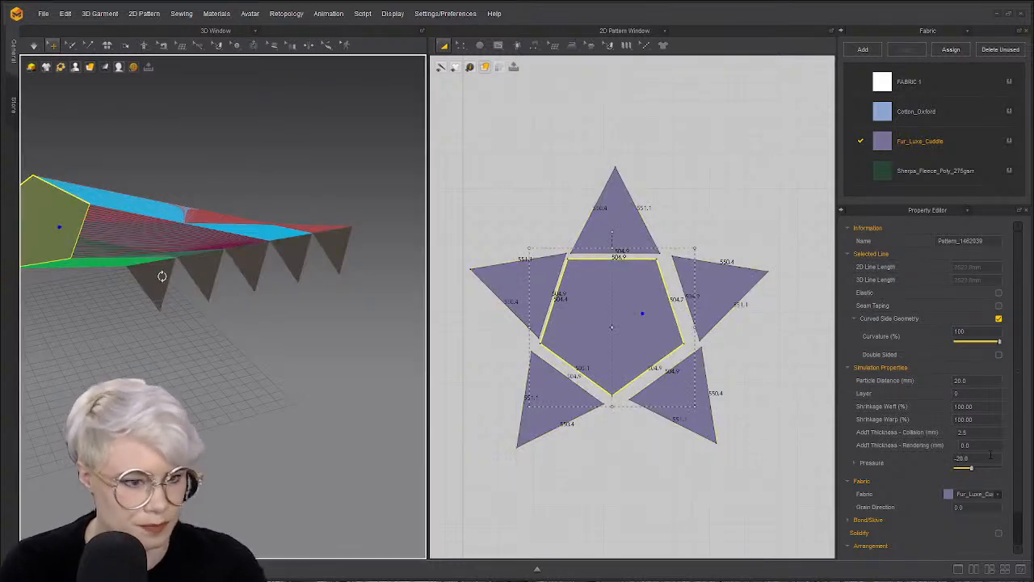
# - Set the pentagon's pressure to 20
pyautogui.moveTo(162, 277); pyautogui.dragTo(265, 292, button='right')
pyautogui.moveTo(155, 266); pyautogui.dragTo(235, 281, button='middle')
pyautogui.click(978, 458)
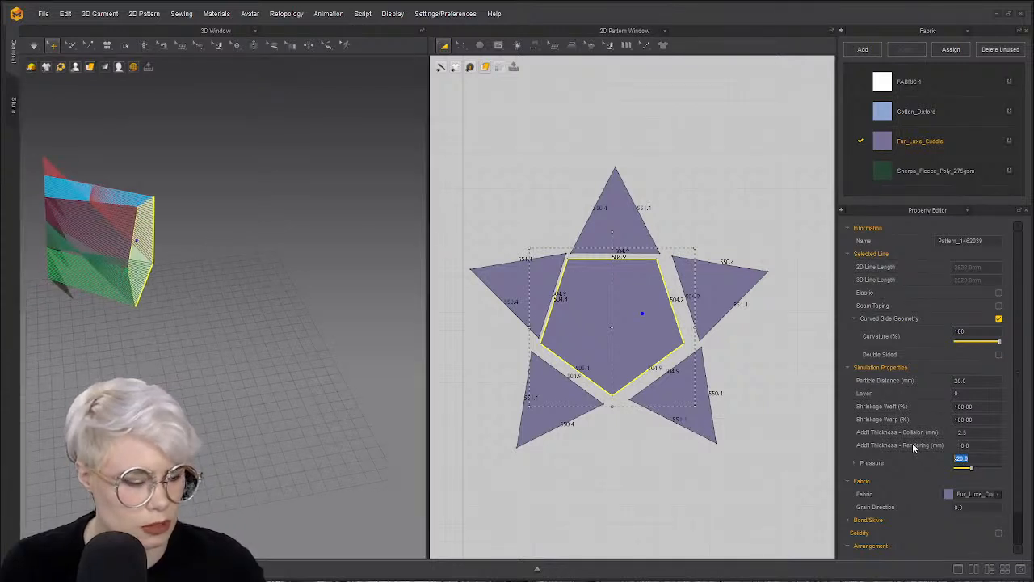
pyautogui.click(663, 240)
# - Select all five triangles and set their pressure to -20
pyautogui.click(619, 227)
pyautogui.keyDown('shift'); pyautogui.click(518, 283); pyautogui.keyUp('shift')
pyautogui.keyDown('shift'); pyautogui.click(556, 396); pyautogui.keyUp('shift')
pyautogui.keyDown('shift'); pyautogui.click(660, 393); pyautogui.keyUp('shift')
pyautogui.keyDown('shift'); pyautogui.click(723, 295); pyautogui.keyUp('shift')
pyautogui.click(970, 458)
pyautogui.write('-20')
pyautogui.press('Return')
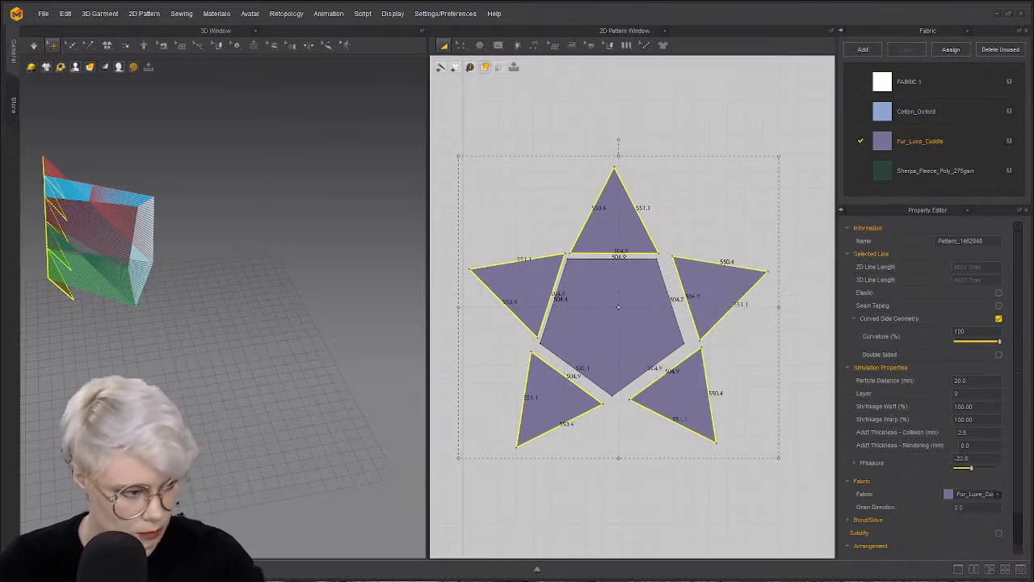
# - Try simulating the sewn pentagon and triangles, and undo the simulation
pyautogui.moveTo(207, 279); pyautogui.dragTo(254, 289, button='right')
pyautogui.press('space')
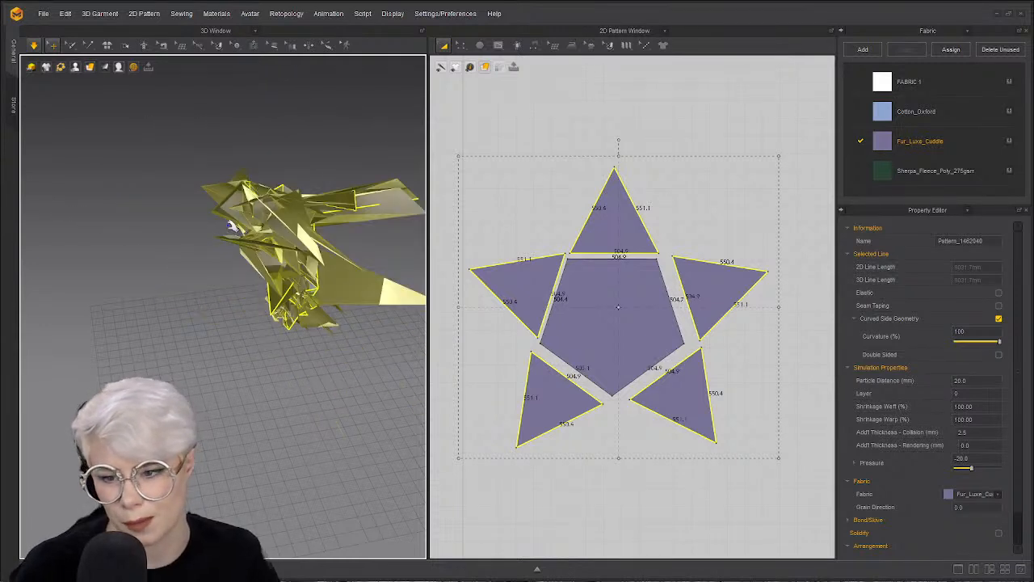
pyautogui.hotkey('ctrl', 'z')
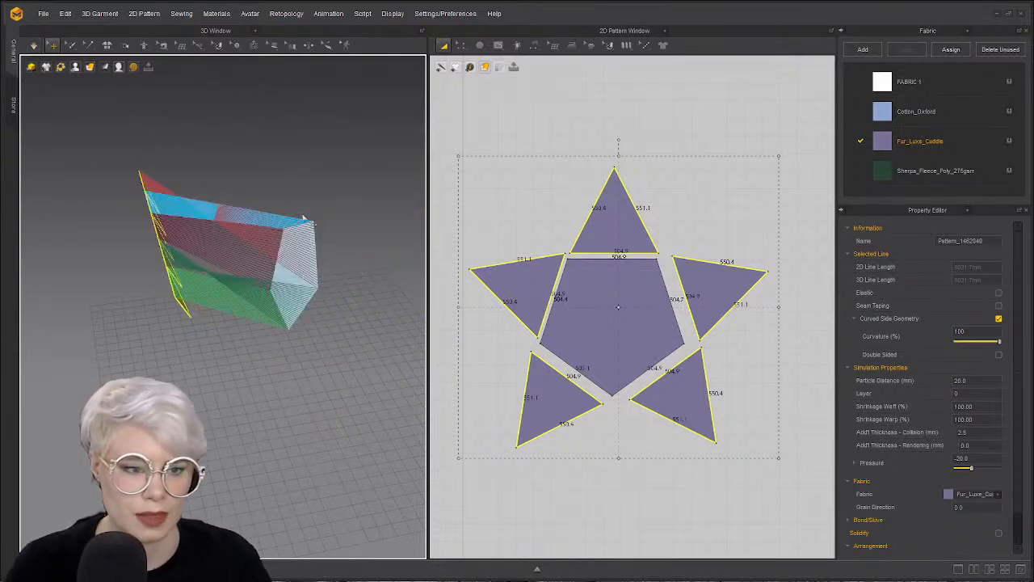
# - Superimpose the five triangles over the pentagon in 3D and simulate the sewn pieces
pyautogui.rightClick(165, 273)
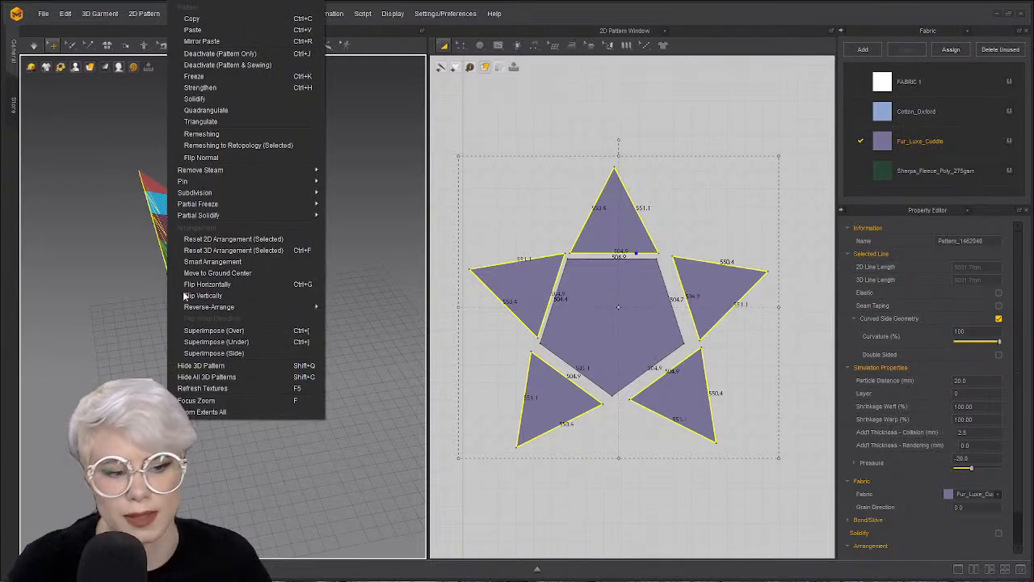
pyautogui.click(206, 333)
pyautogui.moveTo(339, 272); pyautogui.dragTo(180, 258, button='right')
pyautogui.press('space')
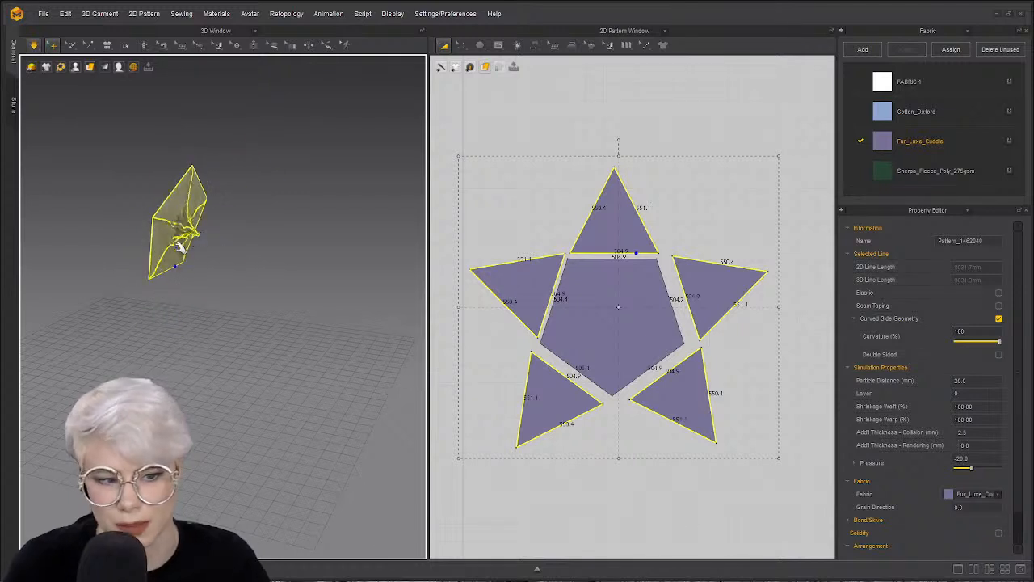
pyautogui.moveTo(133, 235)
pyautogui.mouseDown(button='right')
pyautogui.moveTo(196, 254)
pyautogui.moveTo(129, 233)
pyautogui.mouseUp(button='right')
pyautogui.scroll(3, 194, 245)
pyautogui.moveTo(113, 230); pyautogui.dragTo(265, 289)
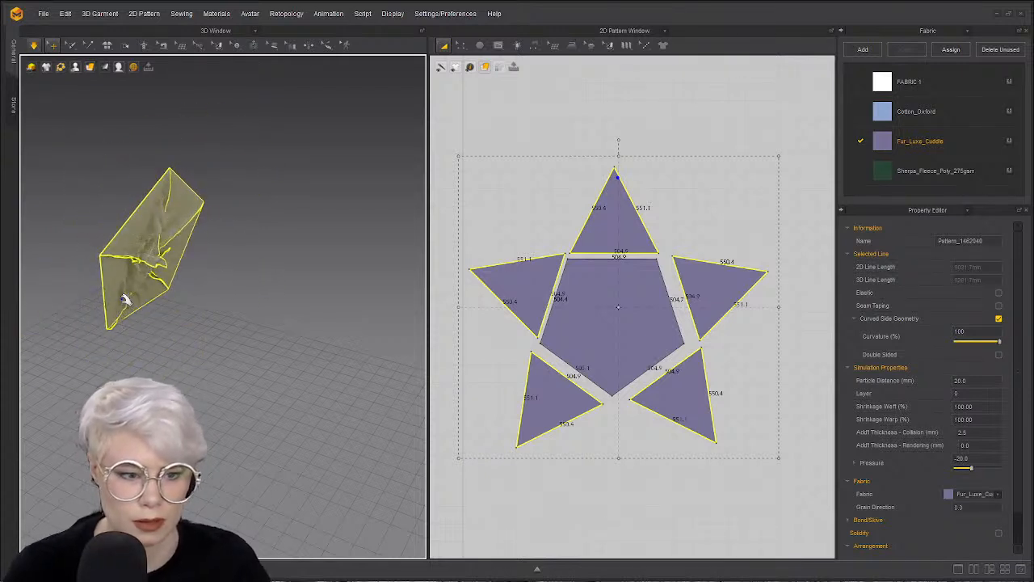
# - Sew the side edges of neighbouring triangles together all the way around the star
pyautogui.click(510, 150)
pyautogui.press('n')
pyautogui.click(513, 274)
pyautogui.click(590, 212)
pyautogui.click(505, 307)
pyautogui.click(519, 432)
pyautogui.click(580, 419)
pyautogui.click(657, 415)
pyautogui.click(716, 328)
pyautogui.click(705, 374)
pyautogui.click(686, 259)
pyautogui.click(650, 239)
# - Select the five triangles by inverting the pentagon selection and simulate the newly sewn side seams
pyautogui.press('a')
pyautogui.click(521, 260)
pyautogui.click(610, 284)
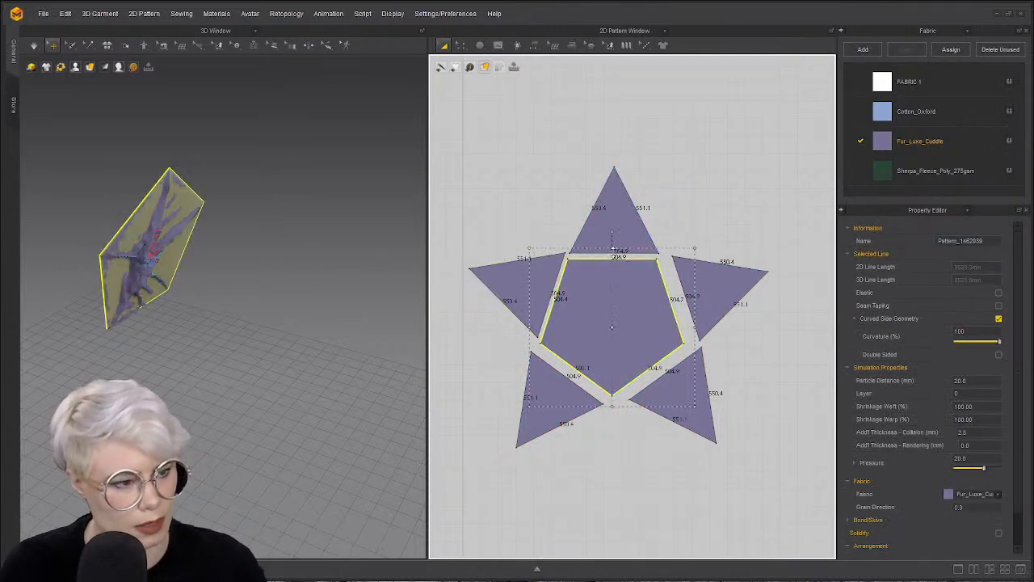
pyautogui.rightClick(626, 318)
pyautogui.click(657, 78)
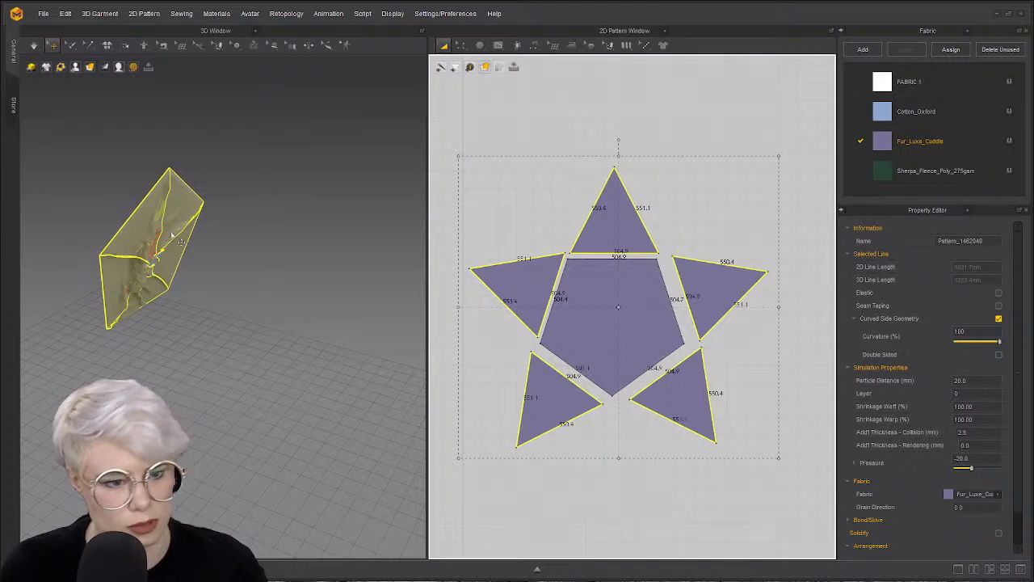
pyautogui.moveTo(173, 235); pyautogui.dragTo(123, 199, button='right')
pyautogui.press('space')
pyautogui.moveTo(194, 289); pyautogui.dragTo(313, 228, button='right')
pyautogui.press('space')
# - Select the five triangles in 3D and flip their normals
pyautogui.click(297, 266)
pyautogui.click(240, 245)
pyautogui.keyDown('shift'); pyautogui.click(362, 128); pyautogui.keyUp('shift')
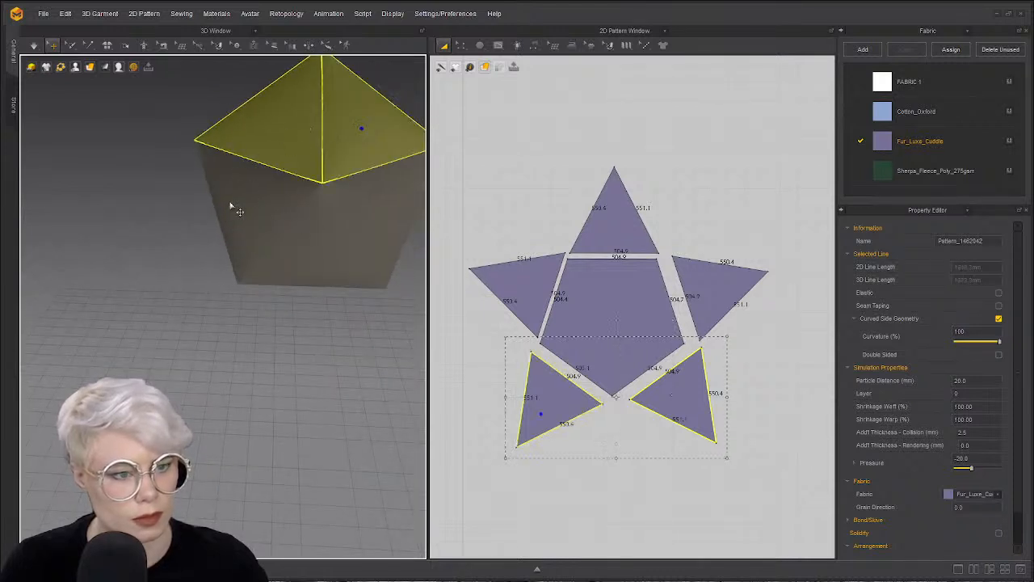
pyautogui.keyDown('shift'); pyautogui.click(229, 202); pyautogui.keyUp('shift')
pyautogui.keyDown('shift'); pyautogui.click(294, 244); pyautogui.keyUp('shift')
pyautogui.keyDown('shift'); pyautogui.click(346, 203); pyautogui.keyUp('shift')
pyautogui.rightClick(384, 169)
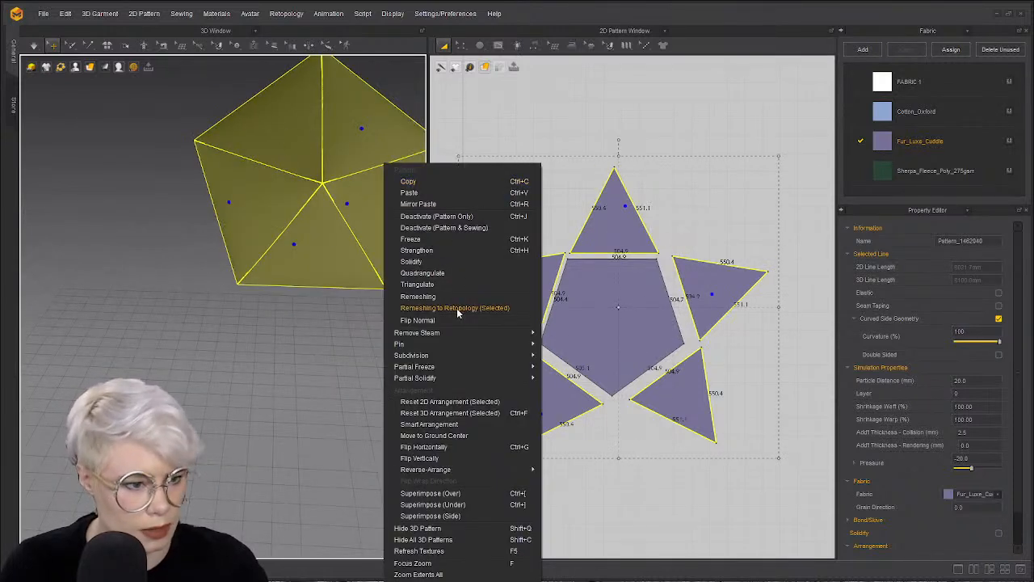
pyautogui.click(443, 322)
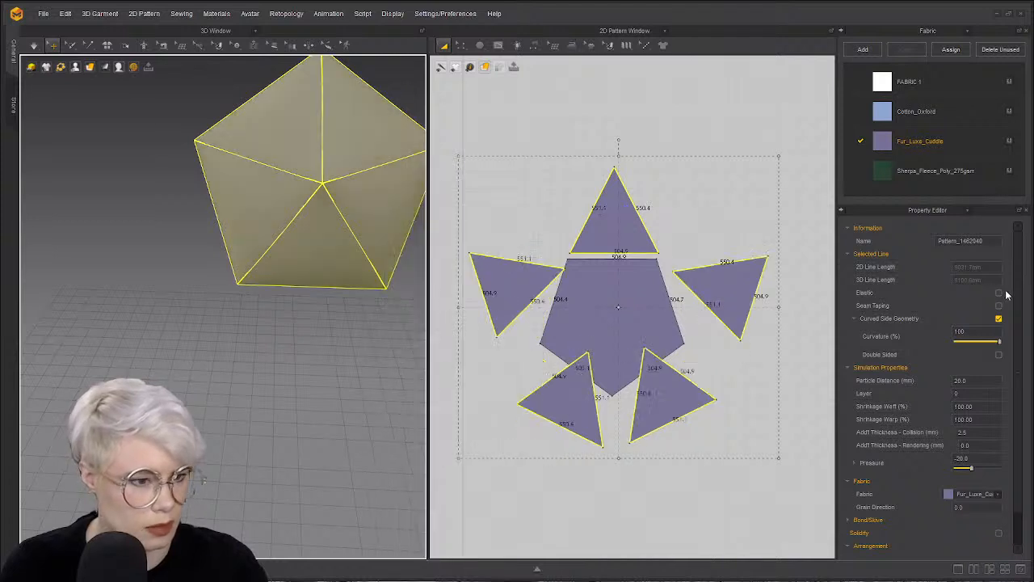
# - Set the five triangles' pressure to 20 and simulate the inflated shape
pyautogui.click(996, 459)
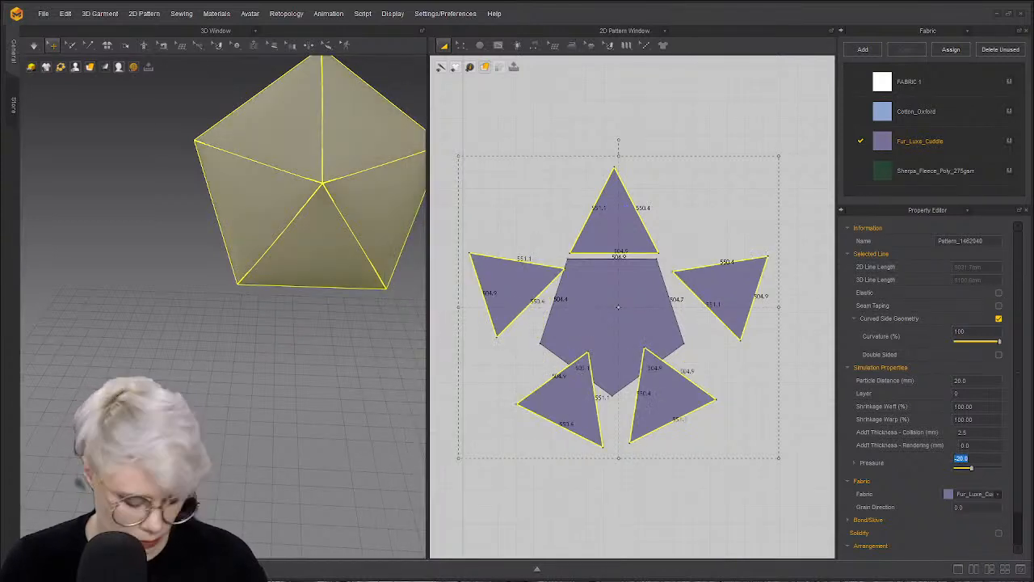
pyautogui.moveTo(210, 194); pyautogui.dragTo(211, 332, button='right')
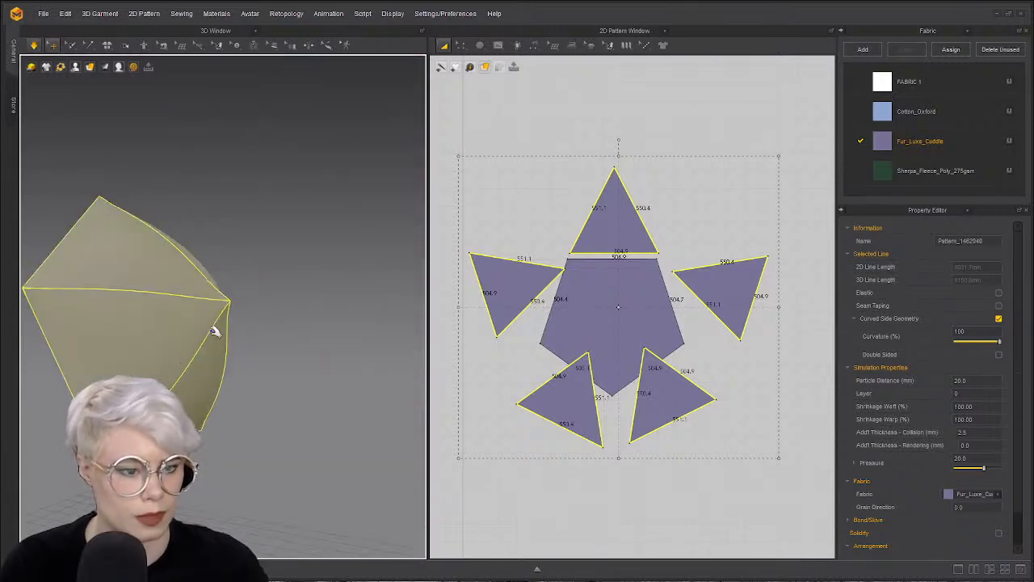
pyautogui.moveTo(144, 220); pyautogui.dragTo(408, 293, button='right')
# - Switch the 3D garment display to Thick Textured Surface and simulate the closed shape
pyautogui.click(90, 66)
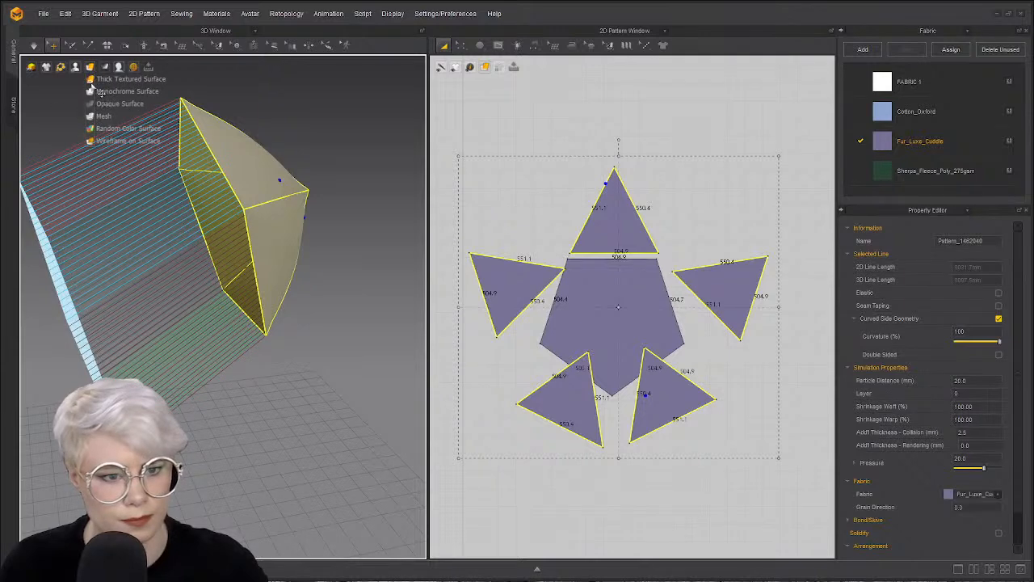
pyautogui.click(91, 80)
pyautogui.click(304, 137)
pyautogui.moveTo(267, 222); pyautogui.dragTo(171, 280, button='right')
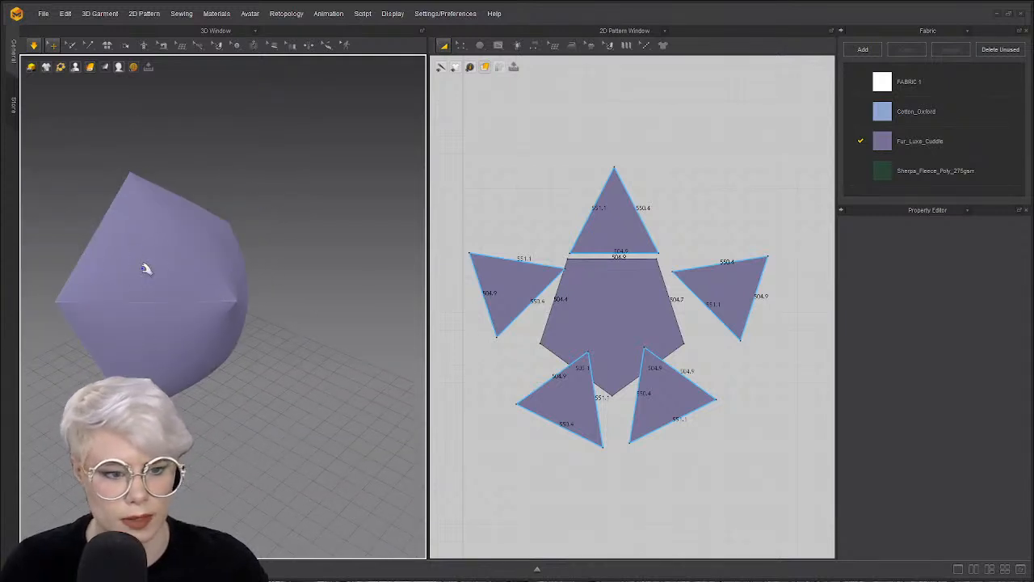
# - Rotate the right and left triangles upright and move the left one up beside the top triangle
pyautogui.click(614, 218)
pyautogui.click(737, 277)
pyautogui.moveTo(770, 234); pyautogui.dragTo(817, 279)
pyautogui.click(519, 283)
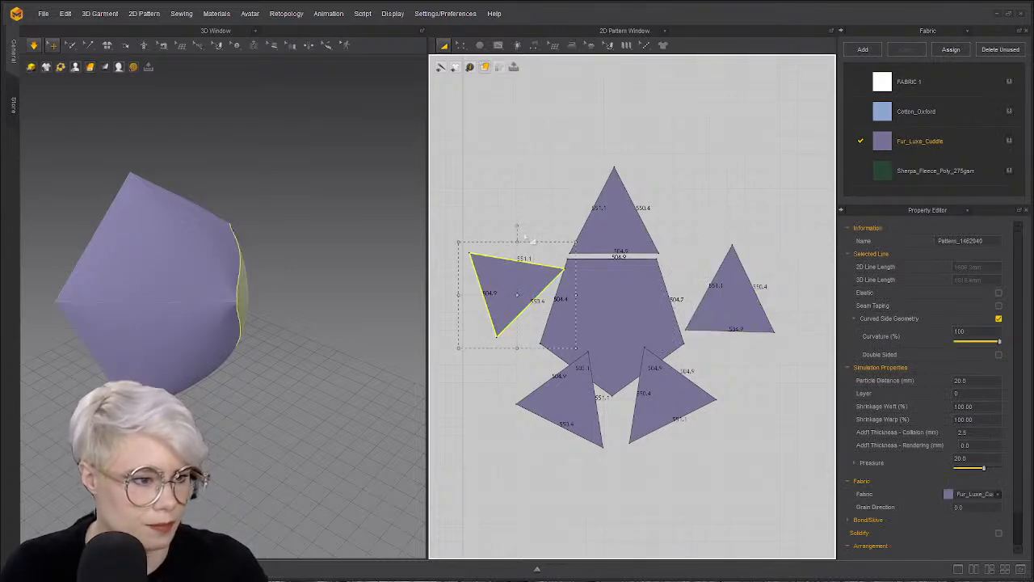
pyautogui.moveTo(517, 226); pyautogui.dragTo(441, 273)
pyautogui.moveTo(504, 298); pyautogui.dragTo(512, 218)
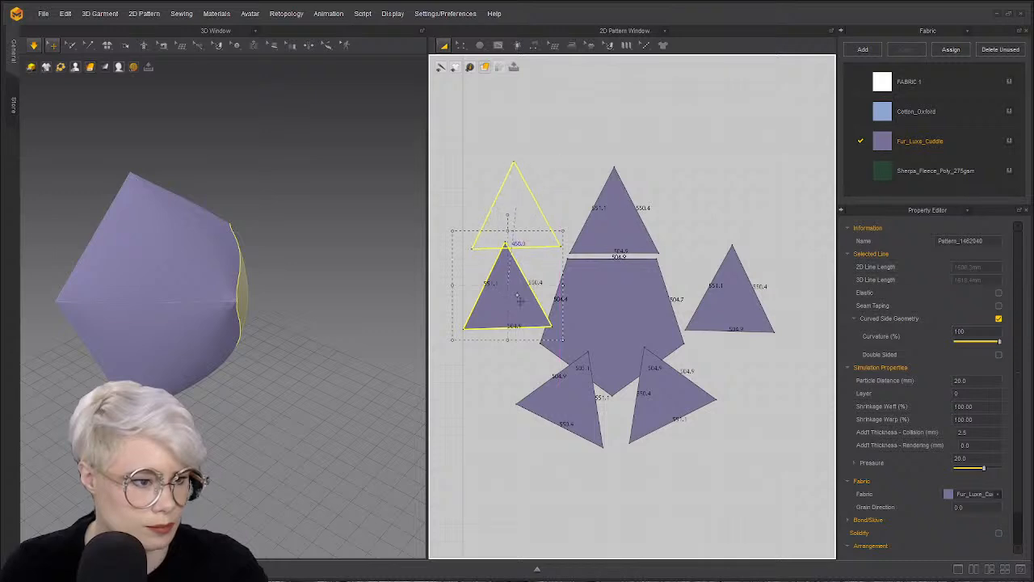
# - Rotate the two lower triangles toward upright and move them up to either side of the top triangle
pyautogui.click(556, 417)
pyautogui.moveTo(507, 455)
pyautogui.mouseDown()
pyautogui.moveTo(489, 459)
pyautogui.moveTo(504, 467)
pyautogui.moveTo(515, 460)
pyautogui.mouseUp()
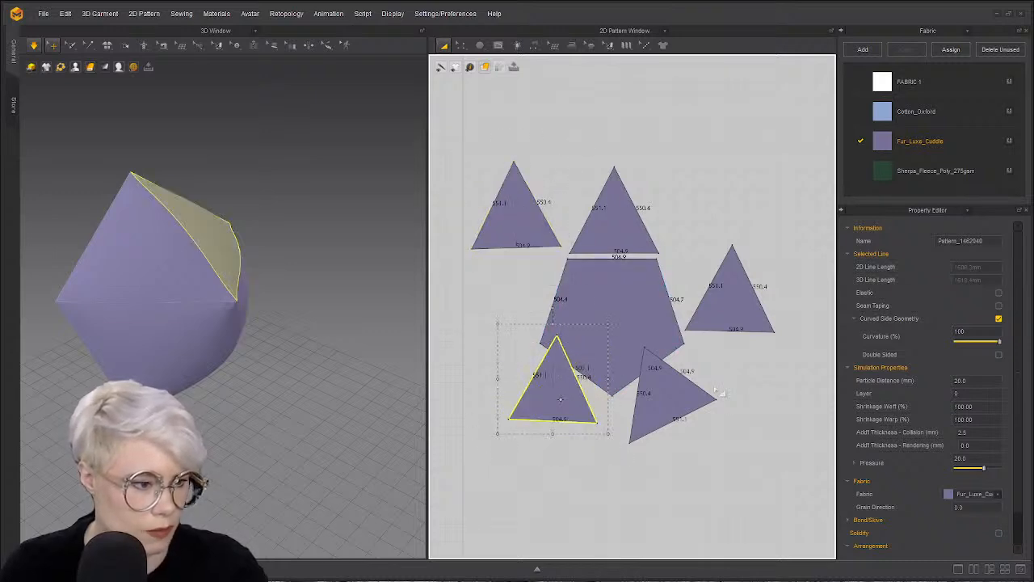
pyautogui.click(671, 390)
pyautogui.moveTo(733, 457); pyautogui.dragTo(741, 434)
pyautogui.moveTo(693, 387); pyautogui.dragTo(705, 211)
pyautogui.moveTo(543, 418); pyautogui.dragTo(463, 222)
# - Align all five triangles at their bottoms and move the row up clear of the pentagon
pyautogui.keyDown('shift'); pyautogui.click(737, 299); pyautogui.keyUp('shift')
pyautogui.keyDown('shift'); pyautogui.click(695, 208); pyautogui.keyUp('shift')
pyautogui.keyDown('shift'); pyautogui.click(619, 216); pyautogui.keyUp('shift')
pyautogui.keyDown('shift'); pyautogui.click(480, 202); pyautogui.keyUp('shift')
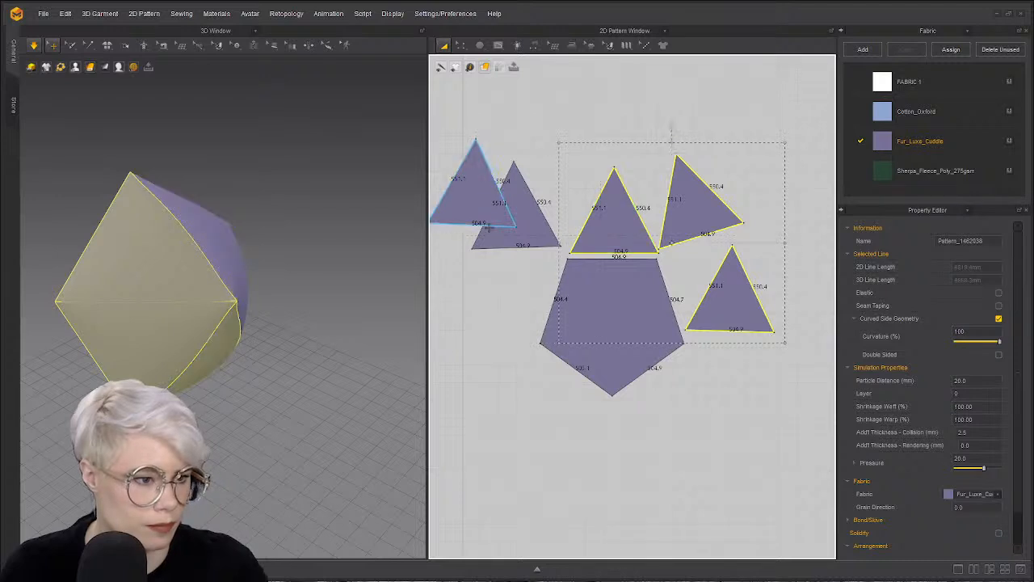
pyautogui.keyDown('shift'); pyautogui.click(488, 215); pyautogui.keyUp('shift')
pyautogui.rightClick(525, 238)
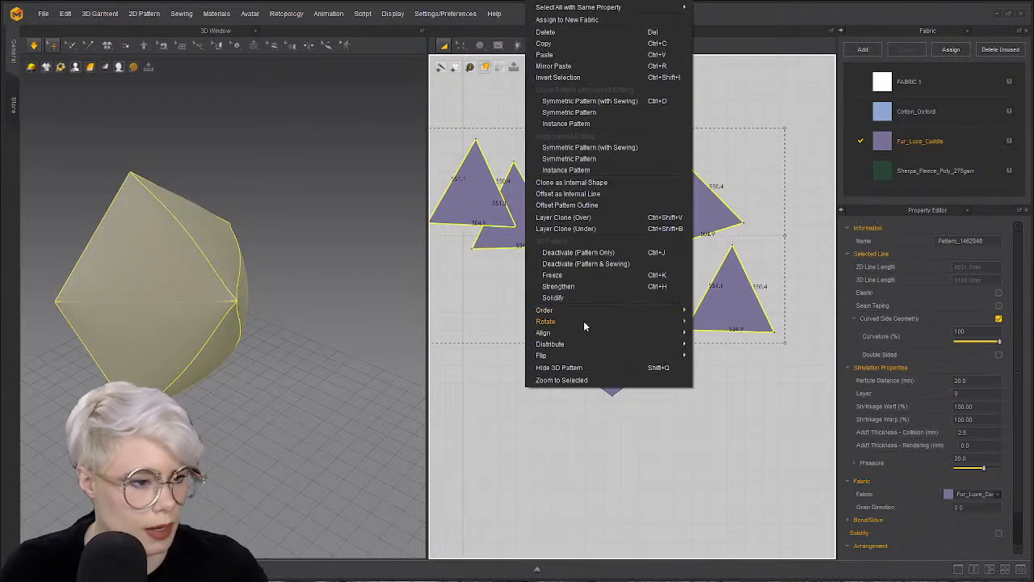
pyautogui.moveTo(587, 333)
pyautogui.click(711, 396)
pyautogui.moveTo(691, 283); pyautogui.dragTo(721, 110)
# - Move the rightmost triangle farther right, away from the tilted triangle it overlaps
pyautogui.press('f')
pyautogui.click(715, 182)
pyautogui.scroll(4, 695, 279)
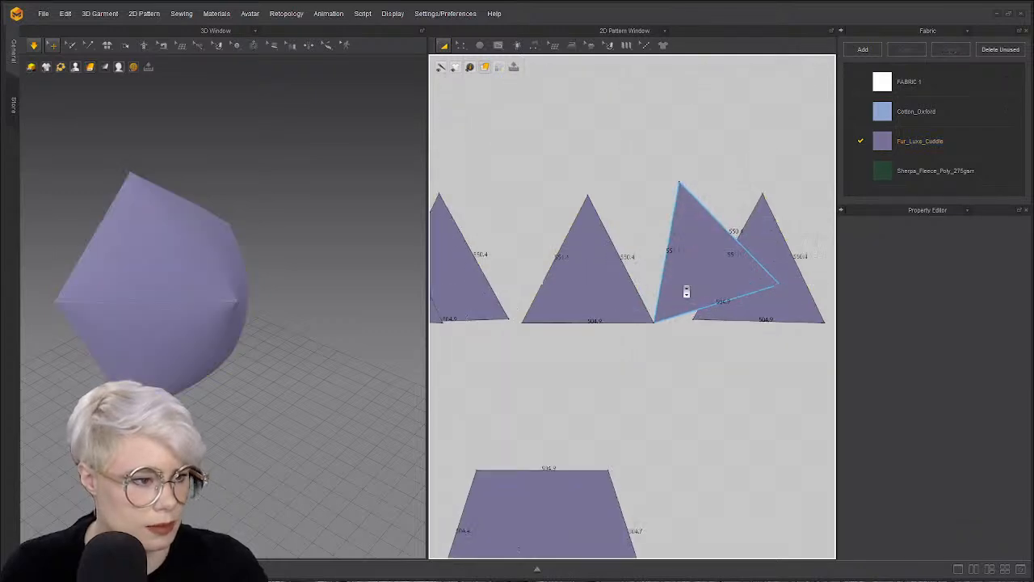
pyautogui.moveTo(793, 277); pyautogui.dragTo(856, 265)
pyautogui.scroll(-3, 735, 263)
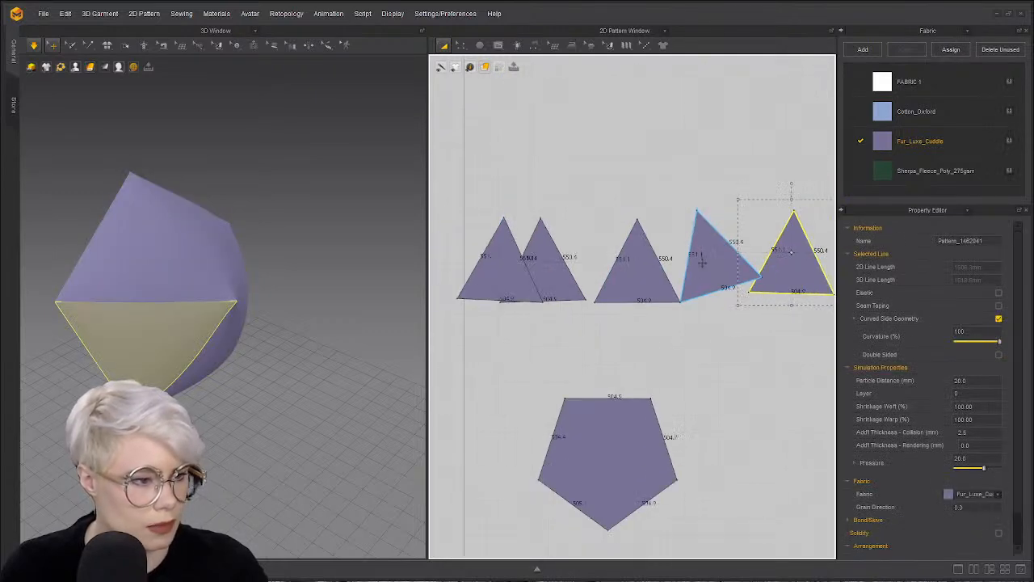
# - Rotate the tilted triangle so its base edge lies horizontal
pyautogui.rightClick(703, 252)
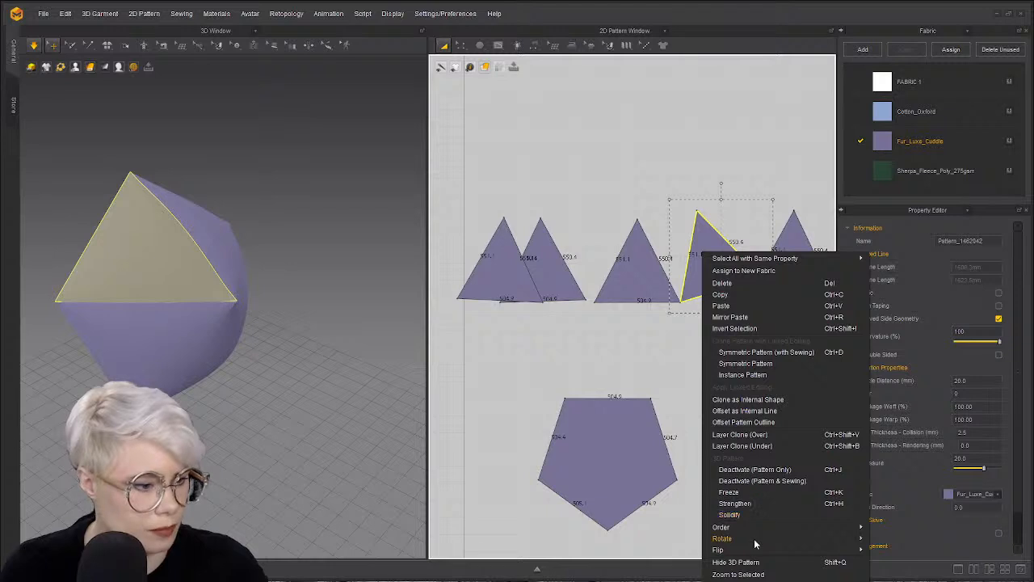
pyautogui.moveTo(755, 544)
pyautogui.click(925, 556)
pyautogui.click(732, 284)
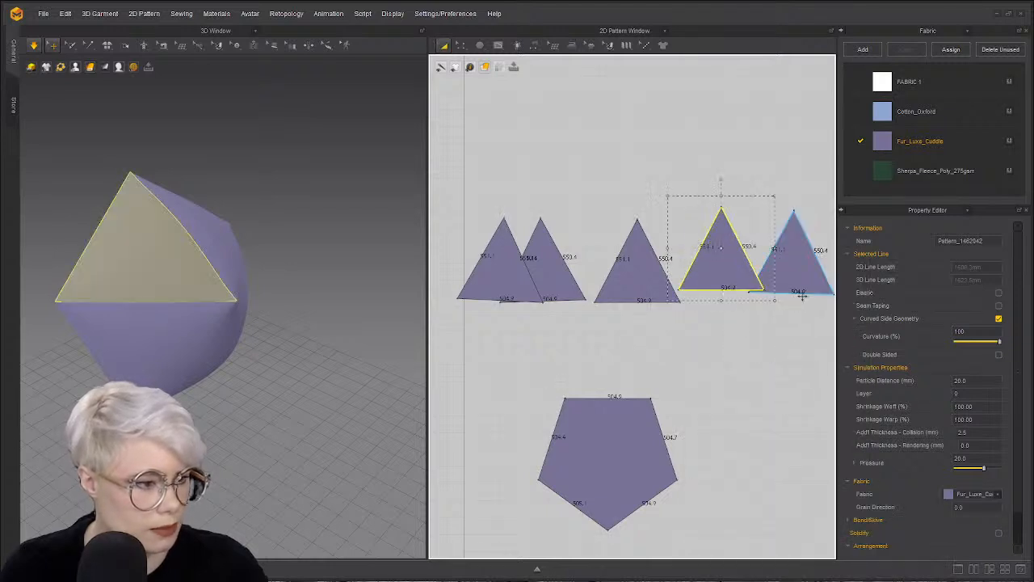
# - Rotate the rightmost triangle parallel to the X-axis so its base edge lies horizontal
pyautogui.rightClick(799, 275)
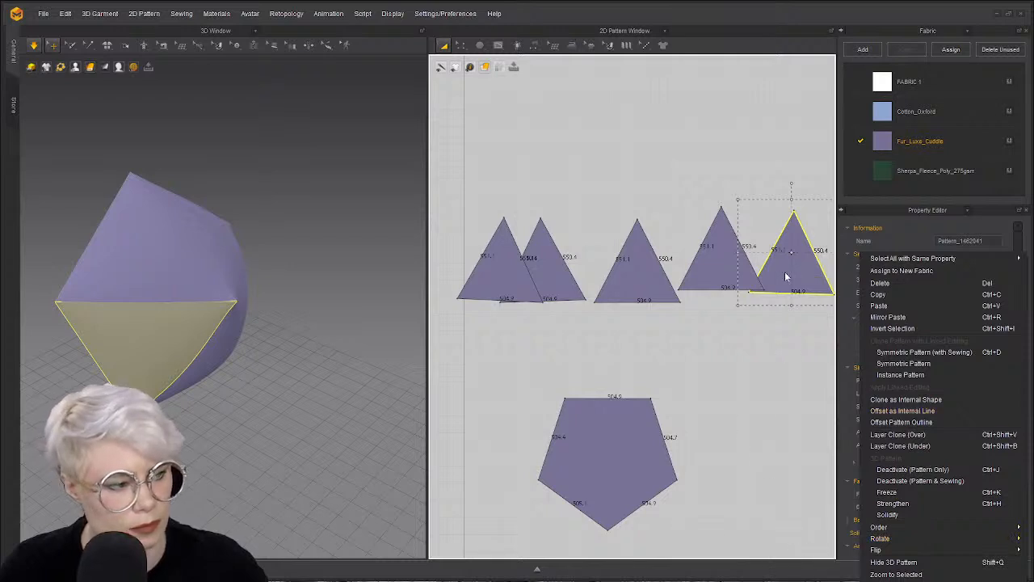
pyautogui.moveTo(803, 269); pyautogui.dragTo(701, 309, button='middle')
pyautogui.scroll(-1, 701, 309)
pyautogui.rightClick(698, 309)
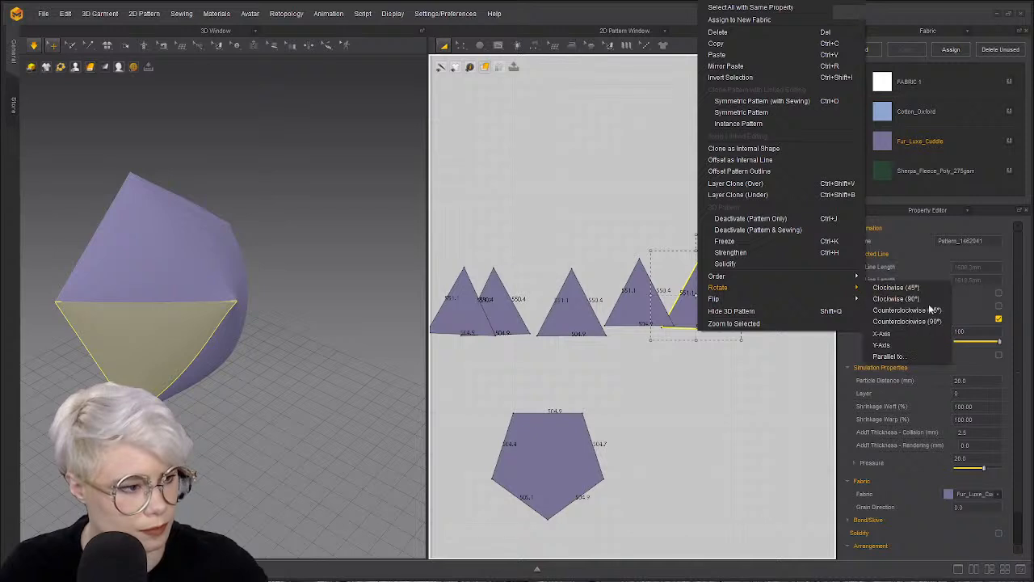
pyautogui.click(881, 333)
pyautogui.click(702, 332)
# - Rotate the leftmost triangle to the X-axis by its base edge
pyautogui.moveTo(553, 324); pyautogui.dragTo(665, 349, button='middle')
pyautogui.scroll(4, 649, 350)
pyautogui.rightClick(469, 349)
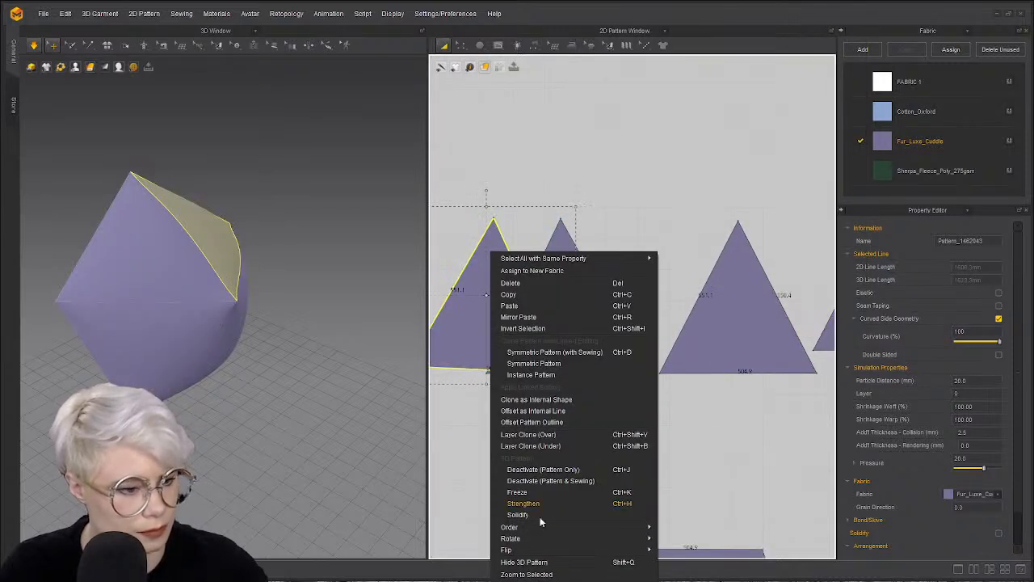
pyautogui.moveTo(539, 540)
pyautogui.click(693, 553)
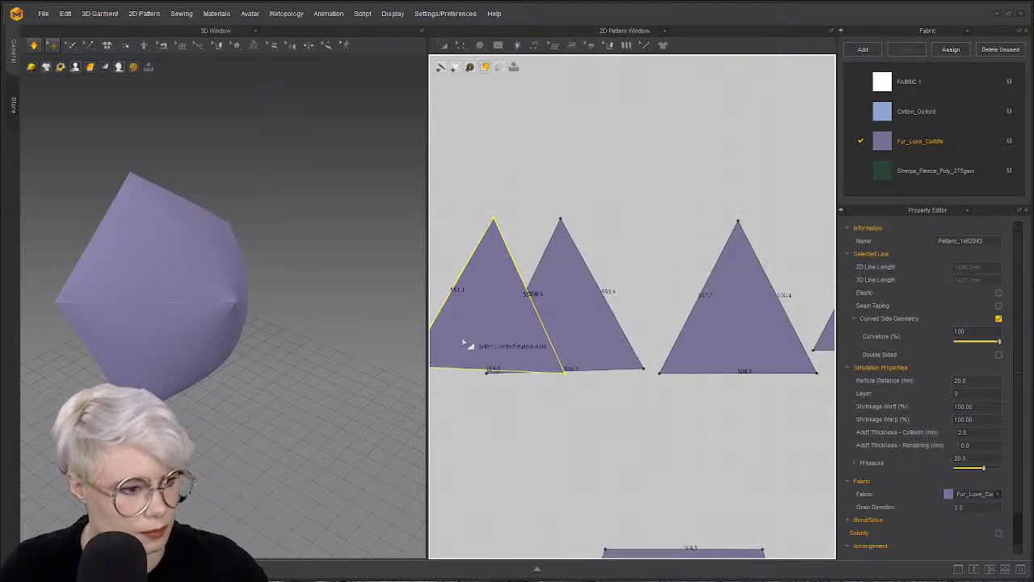
pyautogui.click(462, 369)
# - Move the second triangle up out of the row and level its base edge with the X-axis
pyautogui.click(587, 338)
pyautogui.moveTo(587, 337); pyautogui.dragTo(630, 252)
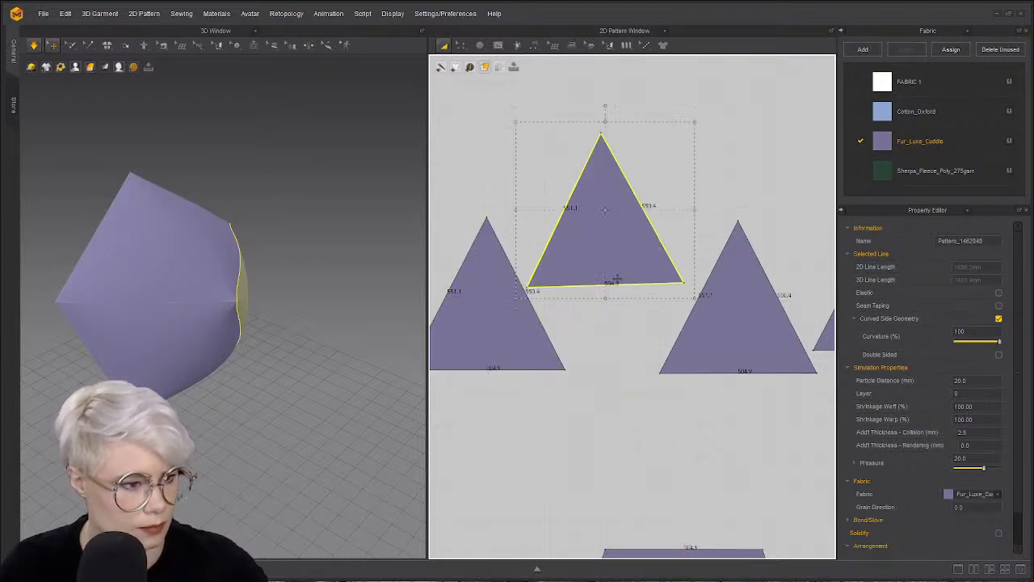
pyautogui.rightClick(618, 280)
pyautogui.moveTo(663, 287)
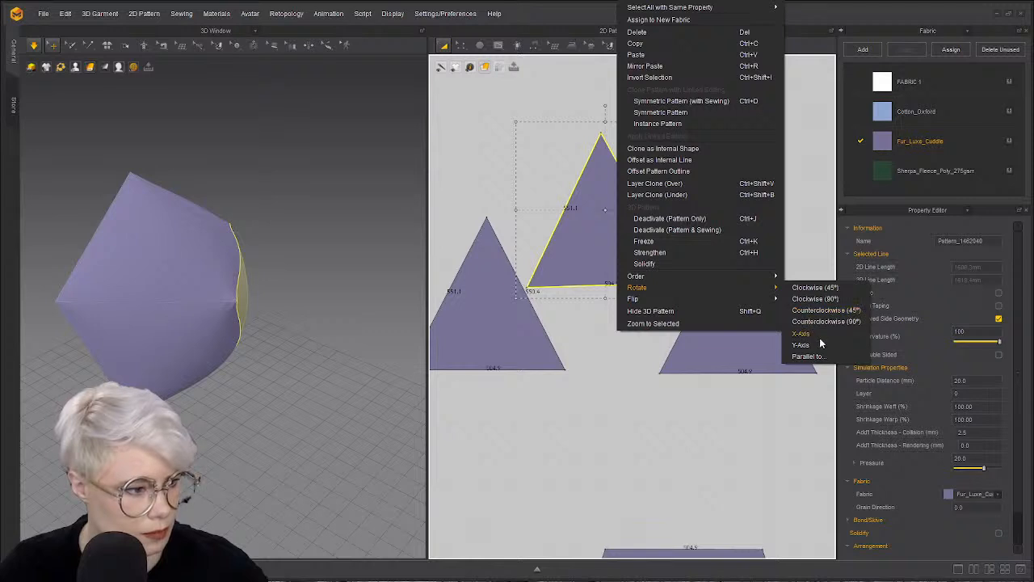
pyautogui.click(804, 335)
pyautogui.scroll(-3, 680, 347)
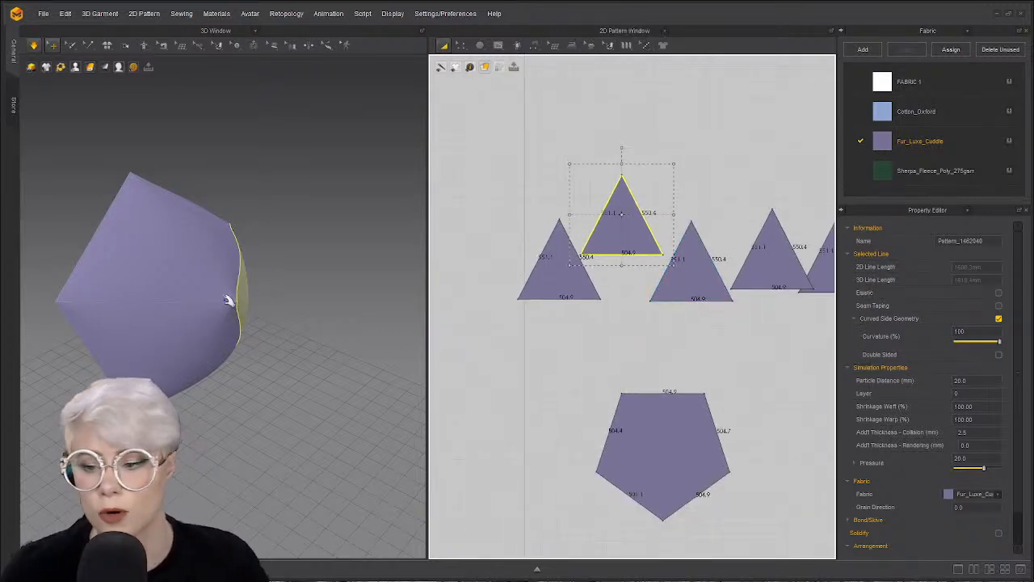
pyautogui.scroll(-2, 543, 271)
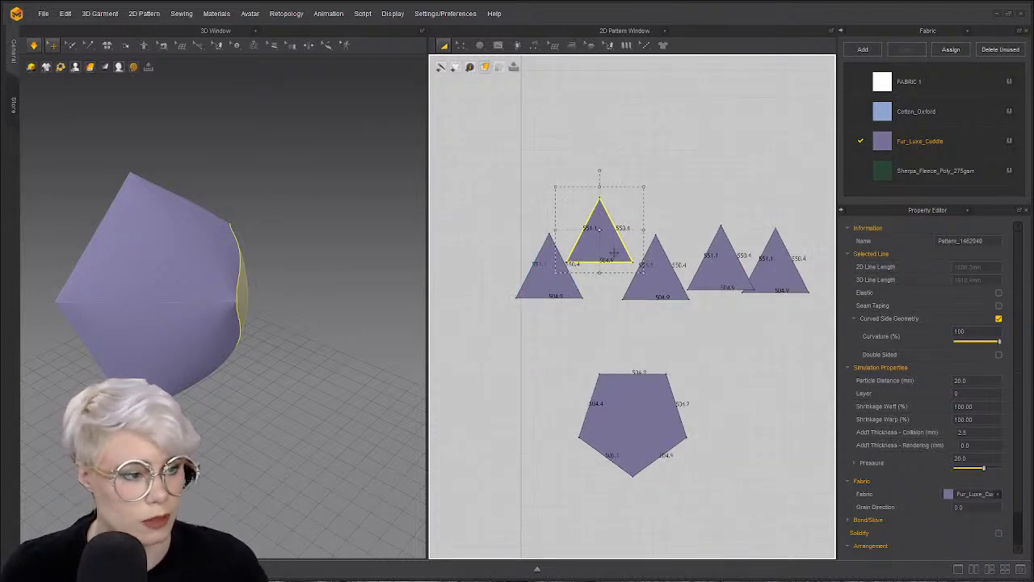
# - Shift the four other triangles slightly up and left toward the raised triangle
pyautogui.moveTo(543, 285); pyautogui.dragTo(526, 271)
pyautogui.moveTo(658, 273); pyautogui.dragTo(649, 257)
pyautogui.moveTo(707, 272); pyautogui.dragTo(696, 267)
pyautogui.moveTo(778, 273); pyautogui.dragTo(753, 253)
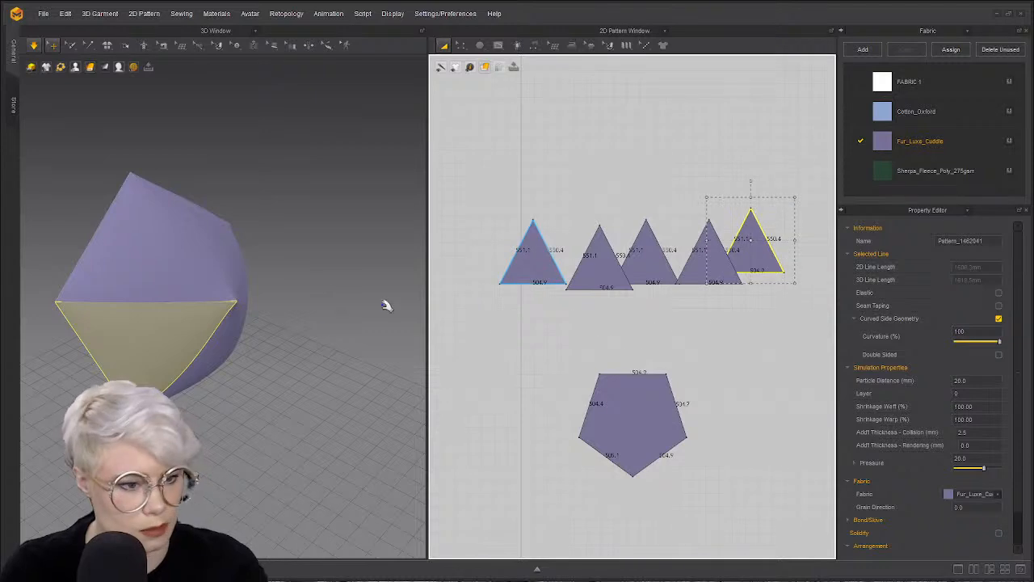
# - Align all five triangles at their bottom edges
pyautogui.moveTo(474, 176); pyautogui.dragTo(728, 289)
pyautogui.rightClick(713, 289)
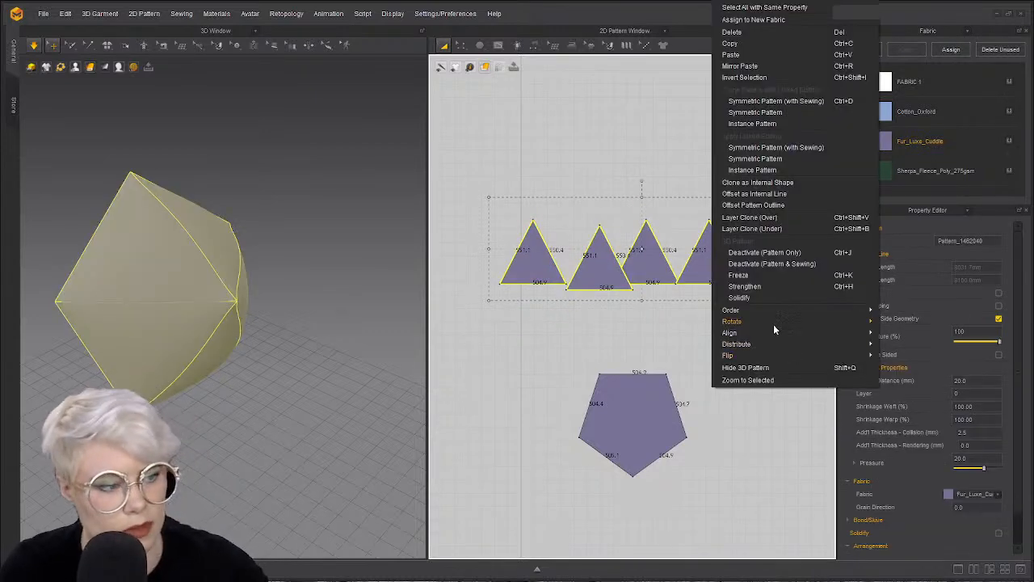
pyautogui.moveTo(774, 331)
pyautogui.click(907, 395)
pyautogui.click(521, 213)
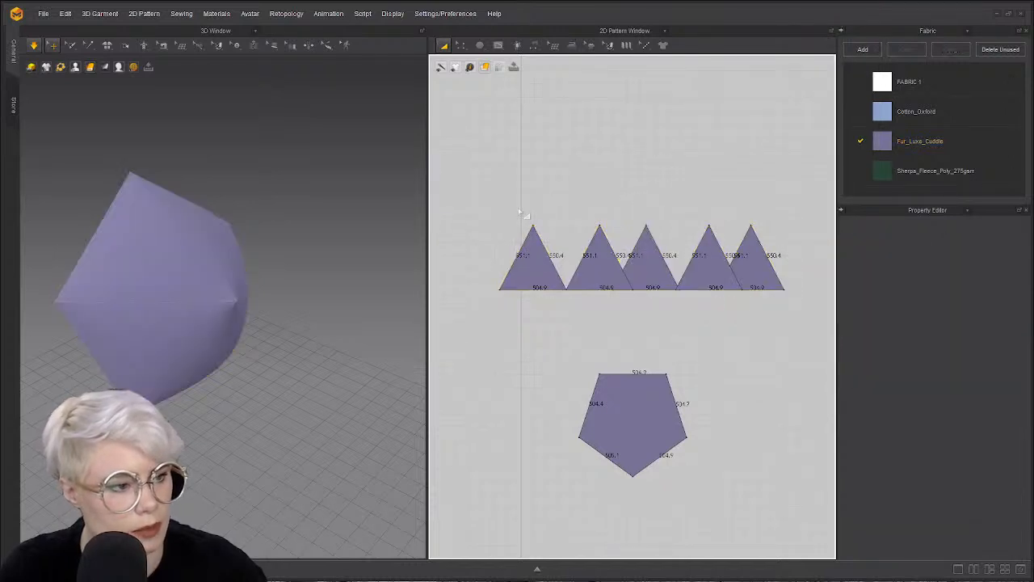
# - Raise the apex points of all five triangles together until their sides are about 753 mm long
pyautogui.press('z')
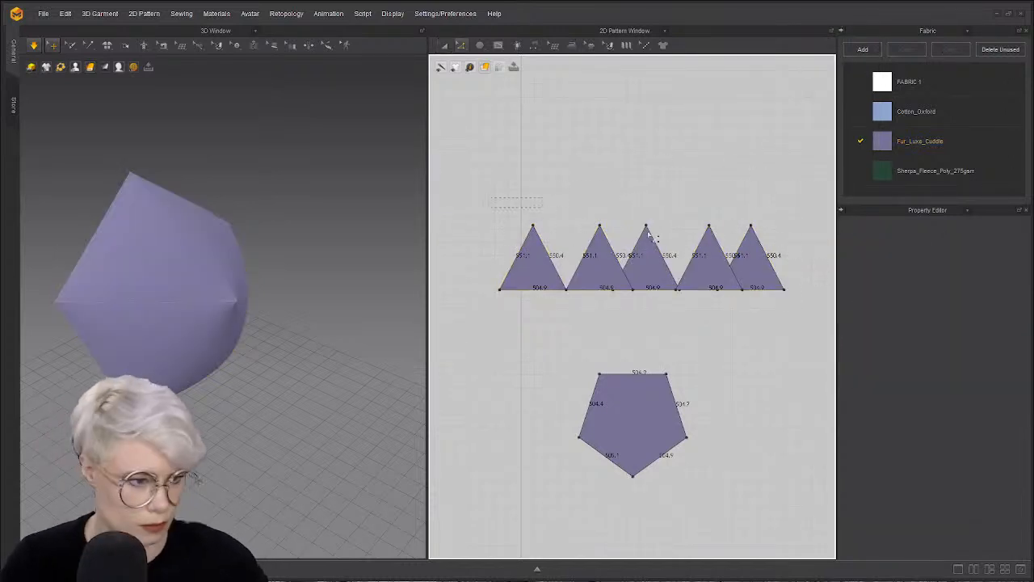
pyautogui.moveTo(829, 257); pyautogui.dragTo(830, 259)
pyautogui.moveTo(533, 229); pyautogui.dragTo(538, 206)
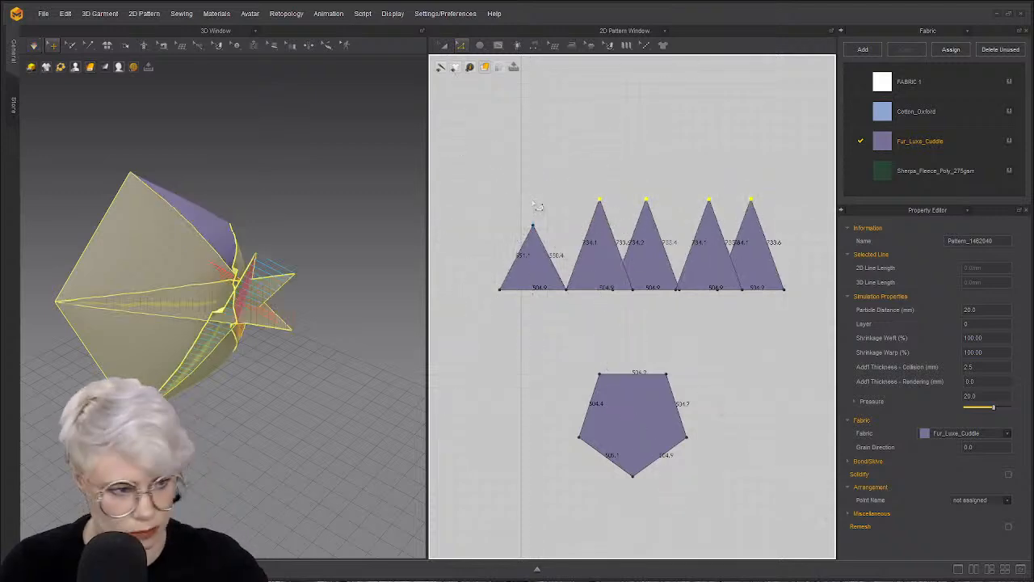
pyautogui.hotkey('ctrl', 'z')
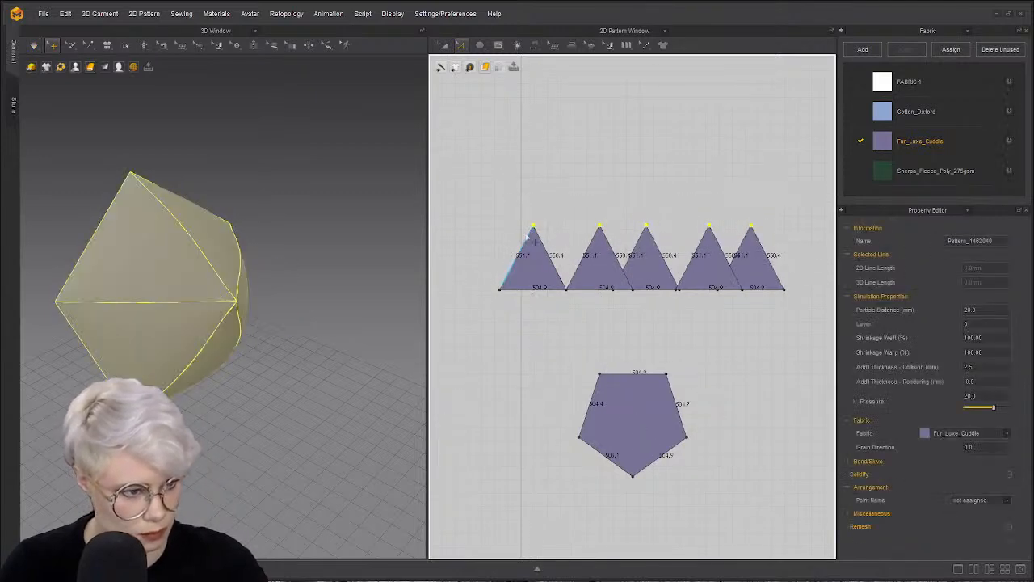
pyautogui.moveTo(533, 228); pyautogui.dragTo(535, 198)
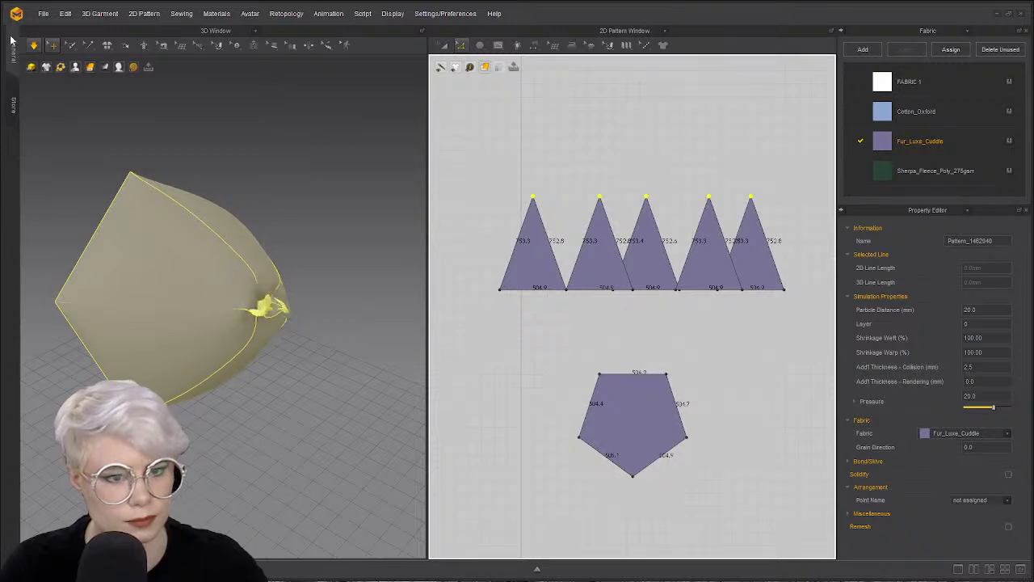
# - Pull the crumpled tip of the 3D plush outward during simulation so it forms a point
pyautogui.click(256, 269)
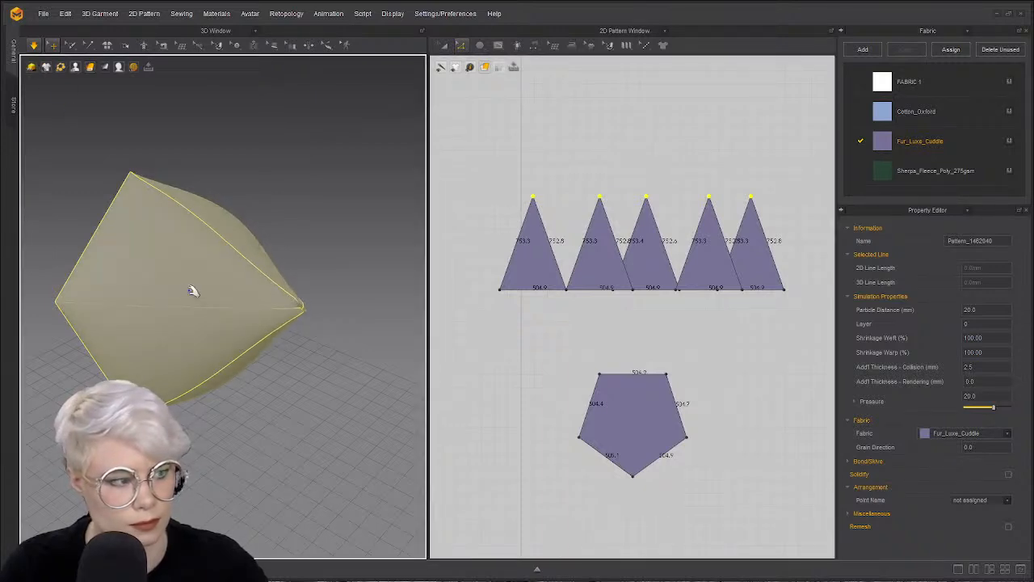
pyautogui.click(231, 185)
pyautogui.moveTo(231, 185); pyautogui.dragTo(246, 205, button='right')
pyautogui.click(270, 284)
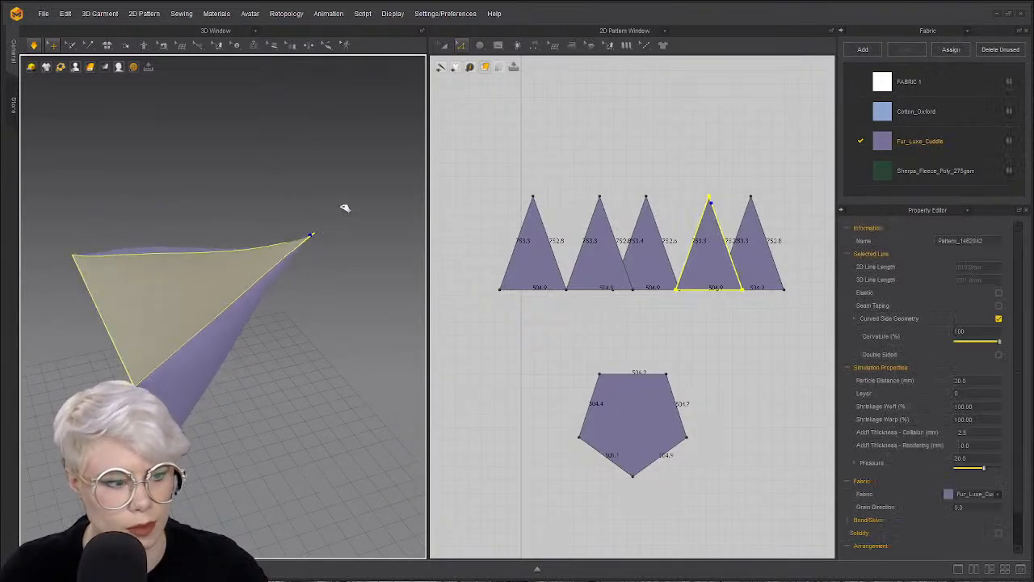
# - Assign the Cotton_Oxford fabric to all five triangles and the pentagon
pyautogui.hotkey('ctrl', 'a')
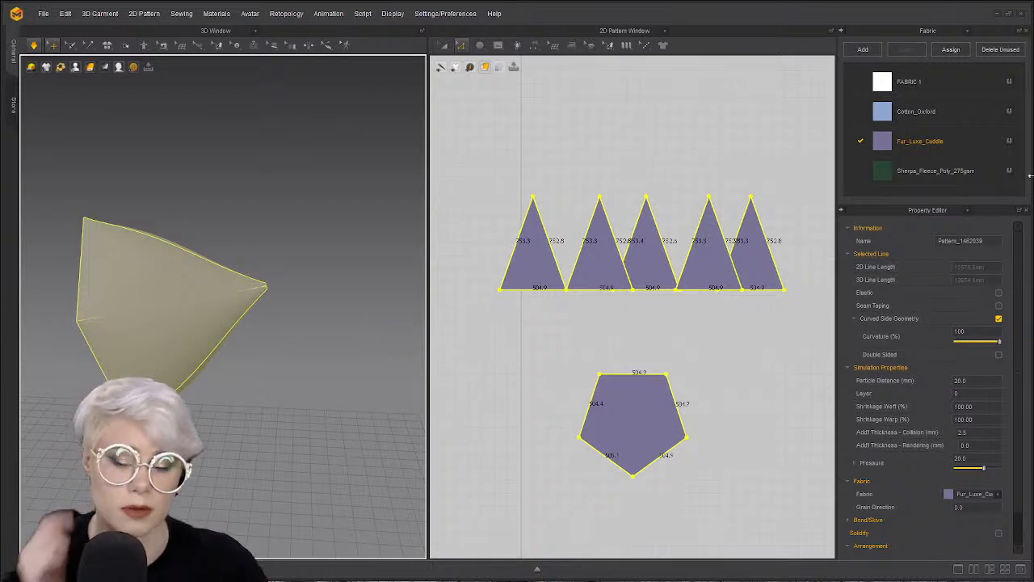
pyautogui.moveTo(887, 109); pyautogui.dragTo(527, 265)
pyautogui.hotkey('ctrl', 'a')
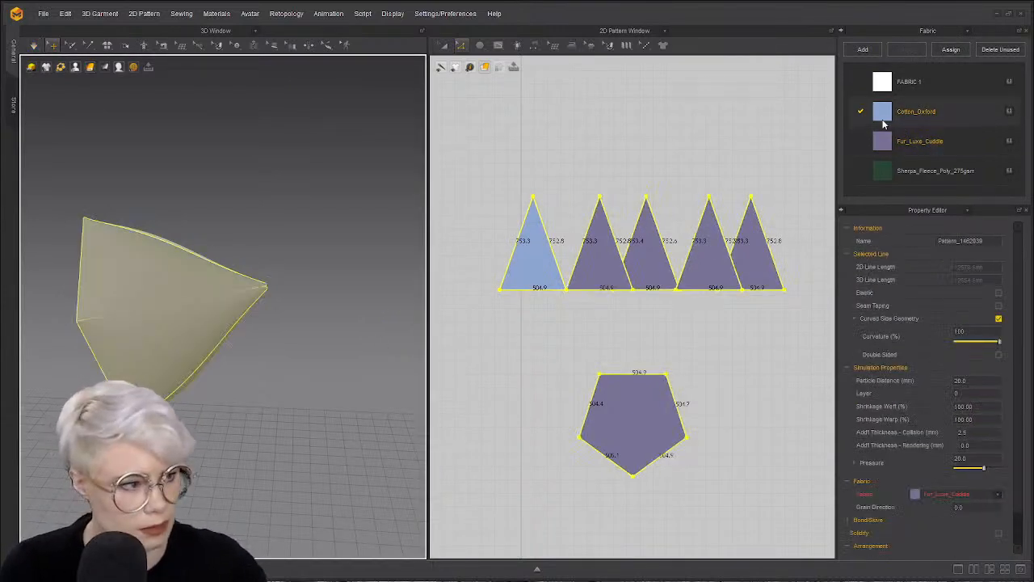
pyautogui.click(1009, 111)
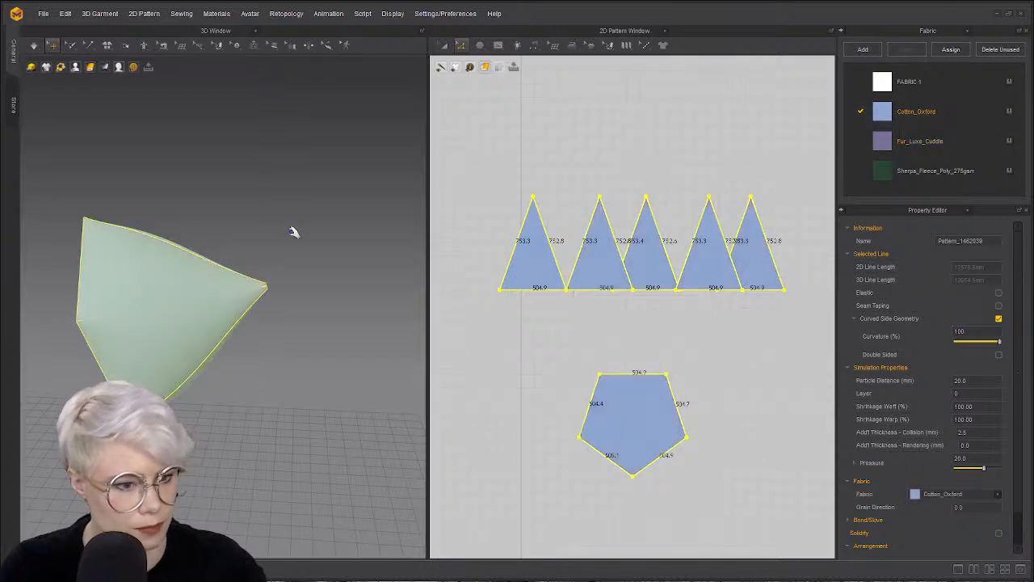
pyautogui.press('Escape')
# - Tug the plush's pointed tip outward from several sides while the simulation runs with the new fabric
pyautogui.moveTo(269, 283); pyautogui.dragTo(387, 248)
pyautogui.moveTo(227, 273); pyautogui.dragTo(331, 264, button='right')
pyautogui.moveTo(331, 264); pyautogui.dragTo(150, 329, button='middle')
pyautogui.moveTo(275, 327); pyautogui.dragTo(208, 342, button='right')
pyautogui.moveTo(208, 342); pyautogui.dragTo(307, 292, button='middle')
pyautogui.scroll(3, 295, 306)
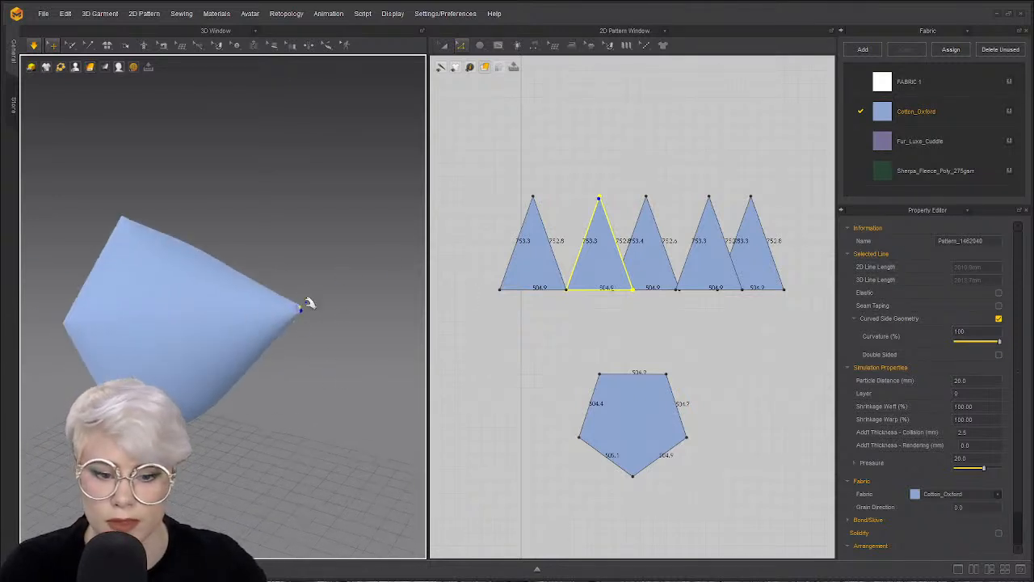
pyautogui.click(280, 281)
pyautogui.click(362, 201)
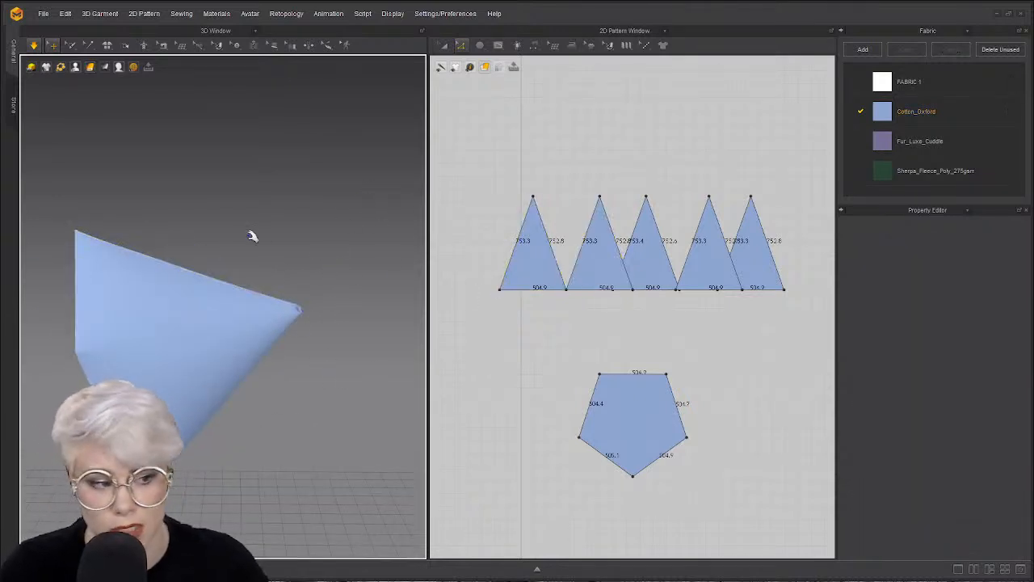
pyautogui.moveTo(272, 286); pyautogui.dragTo(293, 309, button='right')
pyautogui.moveTo(302, 320); pyautogui.dragTo(420, 282)
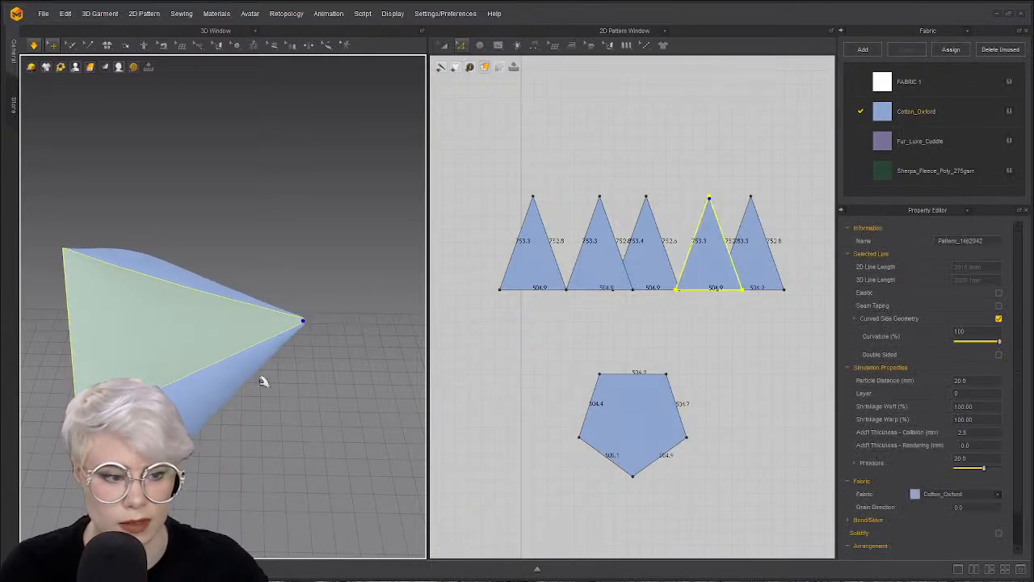
pyautogui.moveTo(268, 328); pyautogui.dragTo(302, 345, button='right')
pyautogui.moveTo(310, 321); pyautogui.dragTo(478, 347)
pyautogui.moveTo(300, 277); pyautogui.dragTo(226, 308, button='right')
pyautogui.click(200, 332)
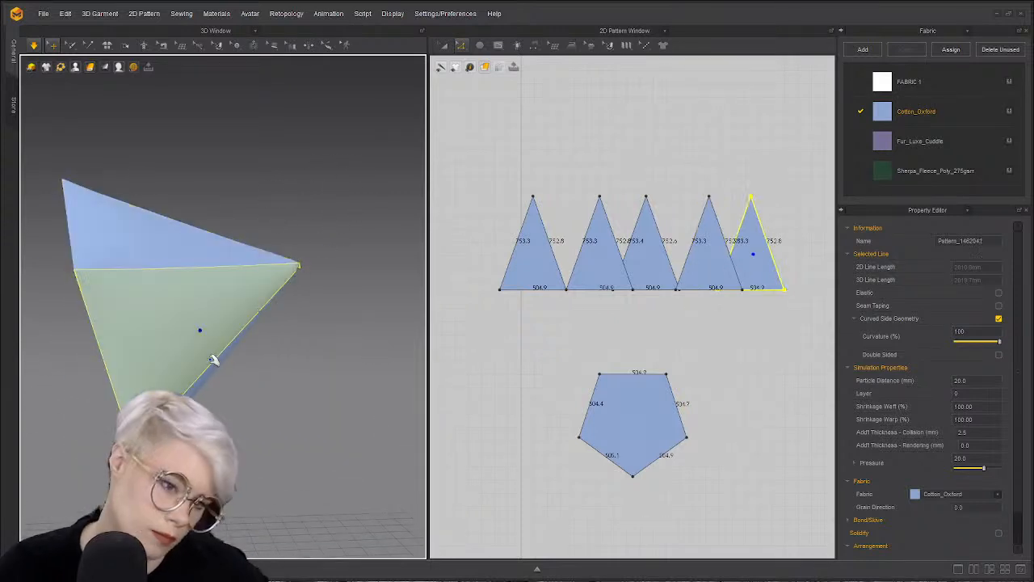
pyautogui.rightClick(264, 357)
pyautogui.click(525, 195)
pyautogui.scroll(3, 564, 248)
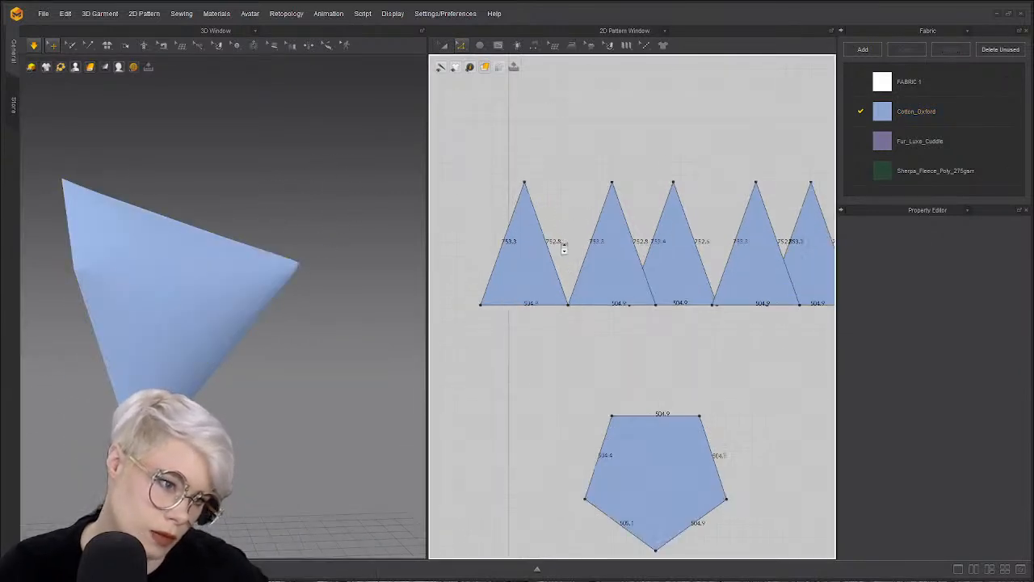
pyautogui.rightClick(547, 244)
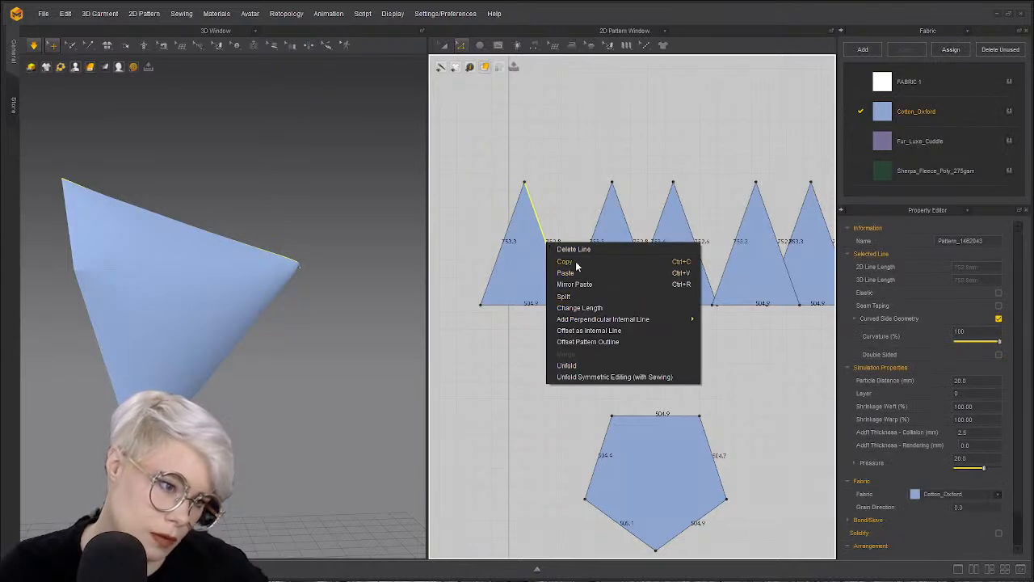
pyautogui.click(579, 308)
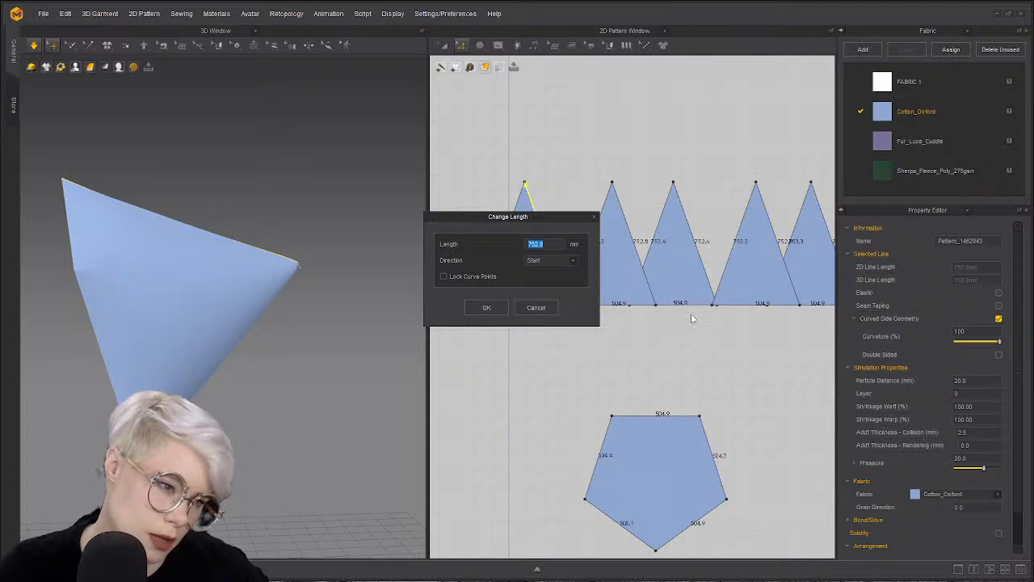
pyautogui.moveTo(481, 219); pyautogui.dragTo(317, 212)
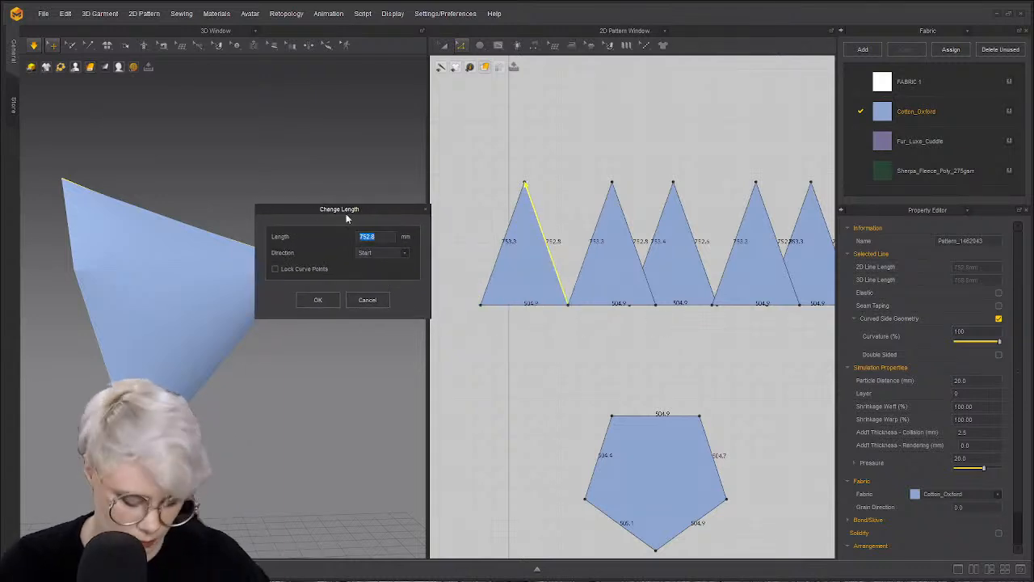
pyautogui.write('753.3')
pyautogui.click(381, 302)
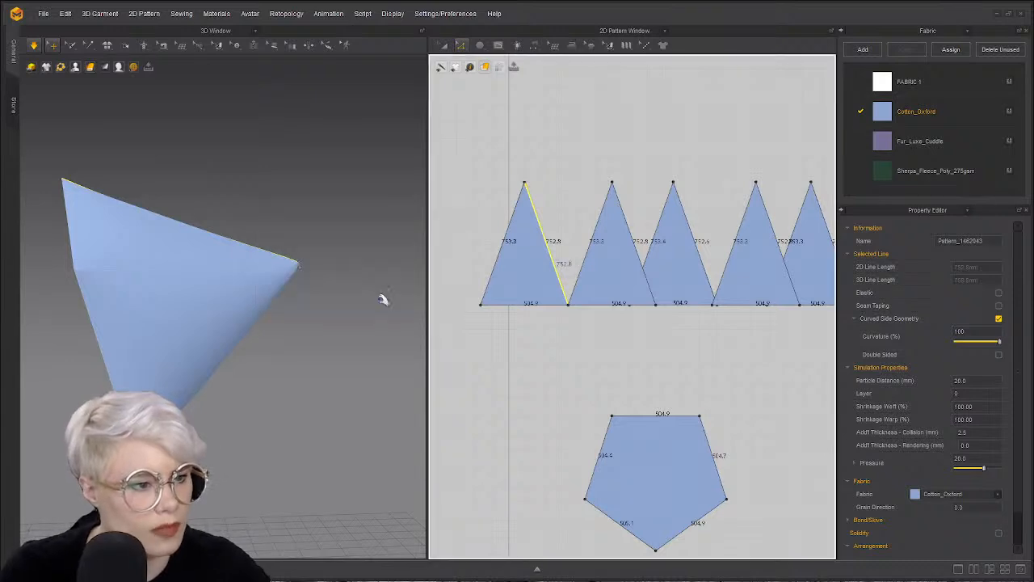
# - Try repositioning the leftmost triangle's apex by hand to even out its two long sides, and undo the move
pyautogui.moveTo(376, 284); pyautogui.dragTo(224, 368, button='right')
pyautogui.scroll(-2, 569, 318)
pyautogui.moveTo(568, 318); pyautogui.dragTo(506, 318, button='middle')
pyautogui.scroll(6, 507, 318)
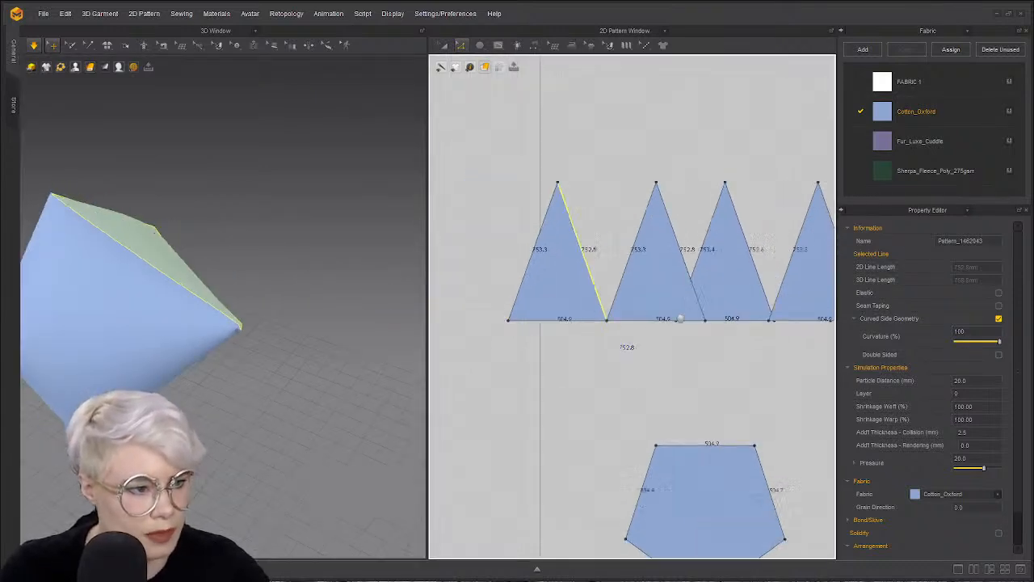
pyautogui.moveTo(626, 239); pyautogui.dragTo(612, 335, button='middle')
pyautogui.scroll(2, 612, 336)
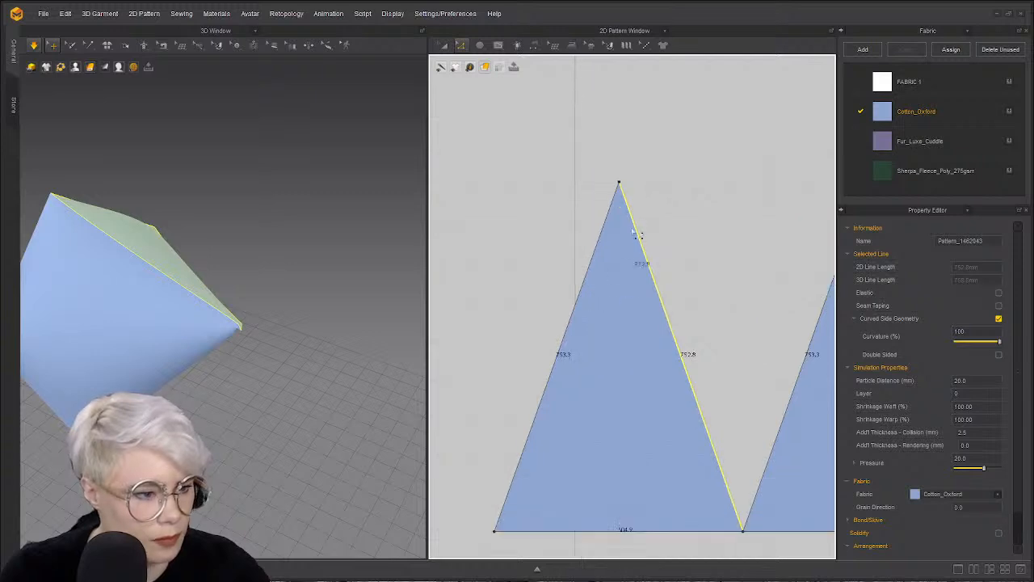
pyautogui.click(620, 187)
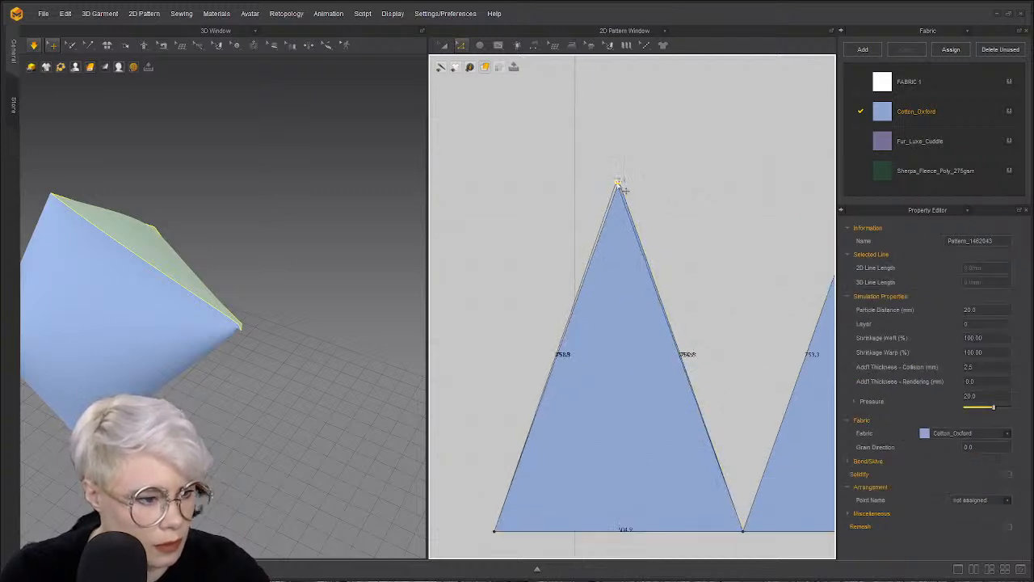
pyautogui.moveTo(623, 195); pyautogui.dragTo(622, 187)
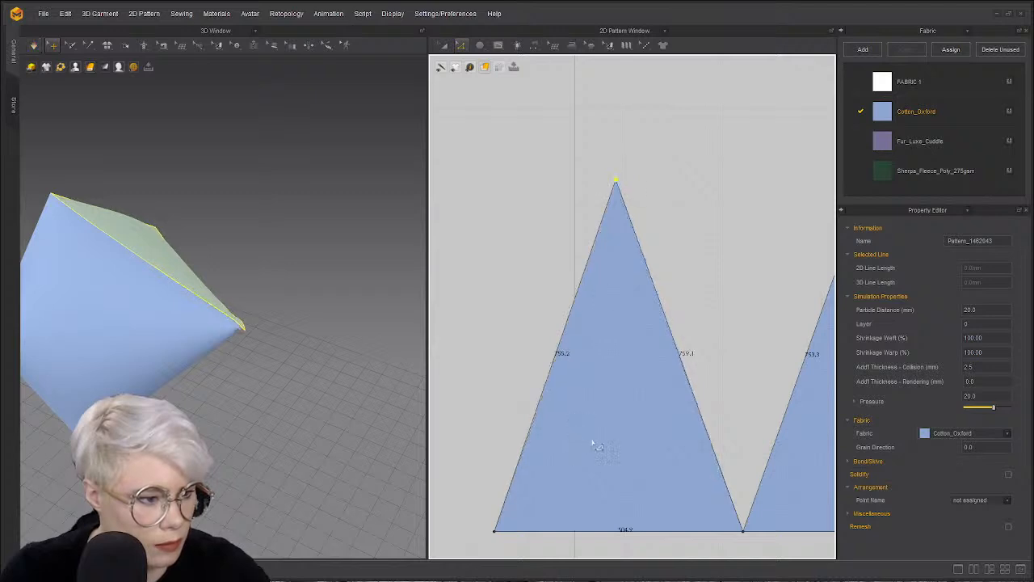
pyautogui.scroll(-5, 551, 355)
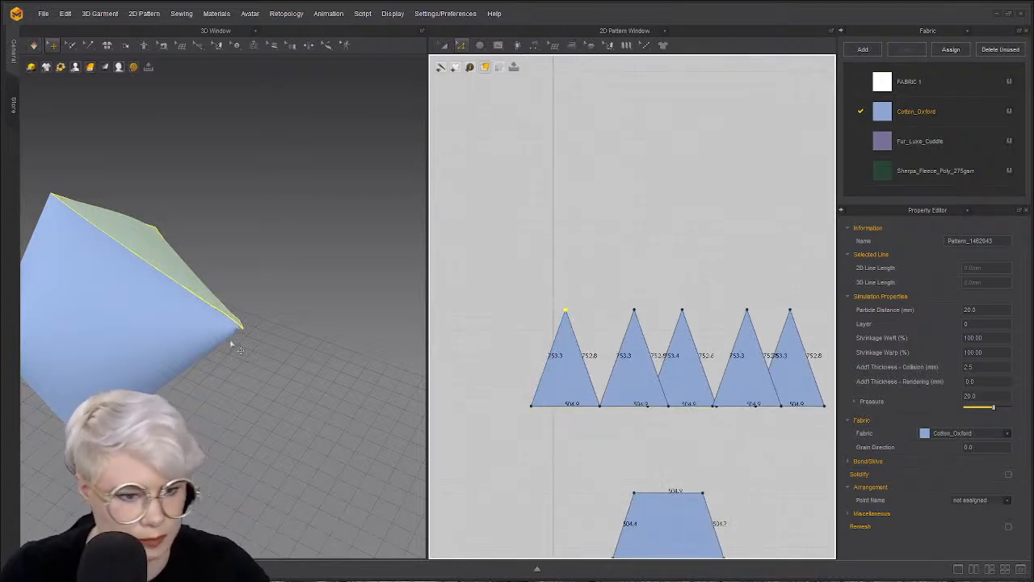
pyautogui.moveTo(217, 349); pyautogui.dragTo(279, 315, button='right')
pyautogui.click(306, 233)
pyautogui.moveTo(194, 297); pyautogui.dragTo(220, 304, button='right')
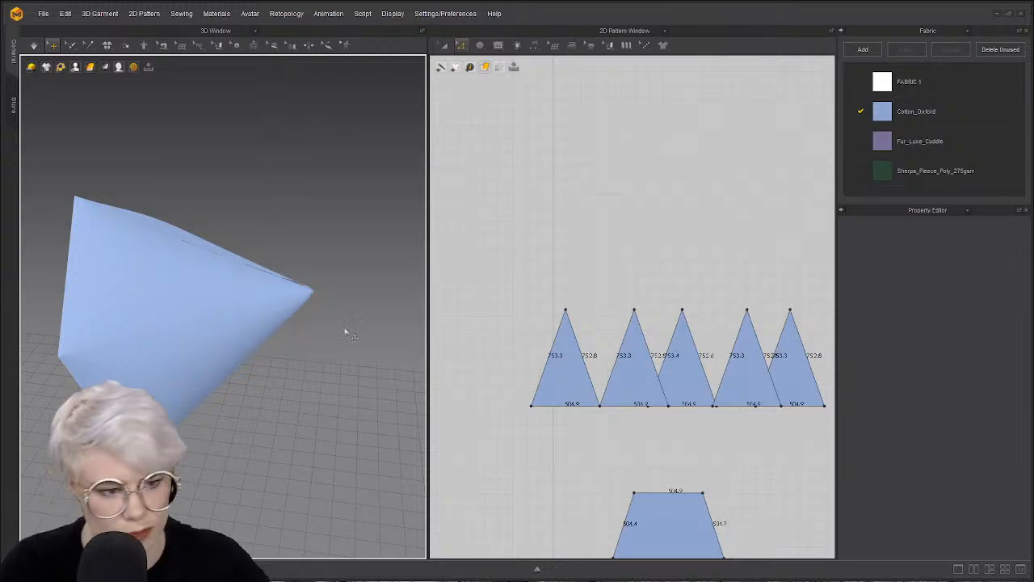
# - Tug the plush's pointed tip outward from two sides during simulation, and check its flat pentagon side
pyautogui.moveTo(311, 294); pyautogui.dragTo(379, 270)
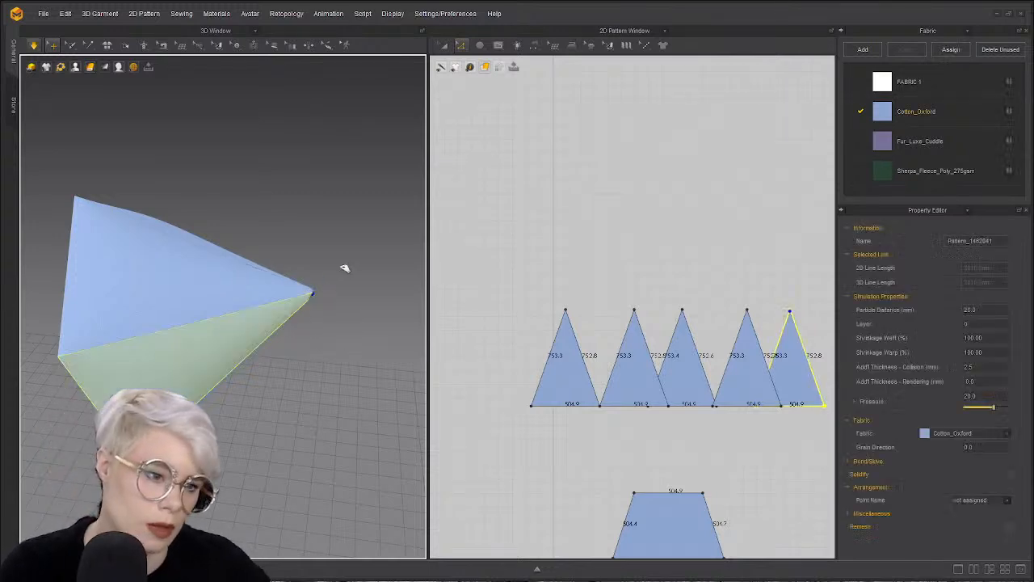
pyautogui.scroll(3, 304, 307)
pyautogui.click(349, 320)
pyautogui.moveTo(344, 314); pyautogui.dragTo(205, 192, button='right')
pyautogui.moveTo(179, 179); pyautogui.dragTo(185, 92)
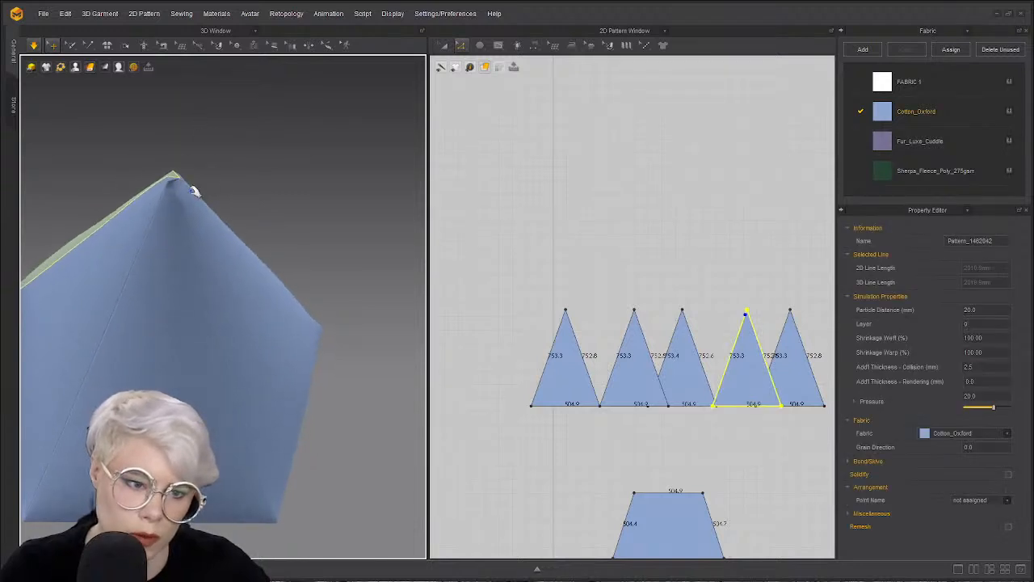
pyautogui.click(178, 180)
pyautogui.moveTo(175, 184)
pyautogui.mouseDown()
pyautogui.moveTo(199, 115)
pyautogui.moveTo(164, 178)
pyautogui.mouseUp()
pyautogui.moveTo(113, 214); pyautogui.dragTo(287, 244, button='right')
pyautogui.moveTo(287, 245); pyautogui.dragTo(283, 289, button='middle')
pyautogui.scroll(-3, 283, 289)
pyautogui.press('2')
pyautogui.press('2')
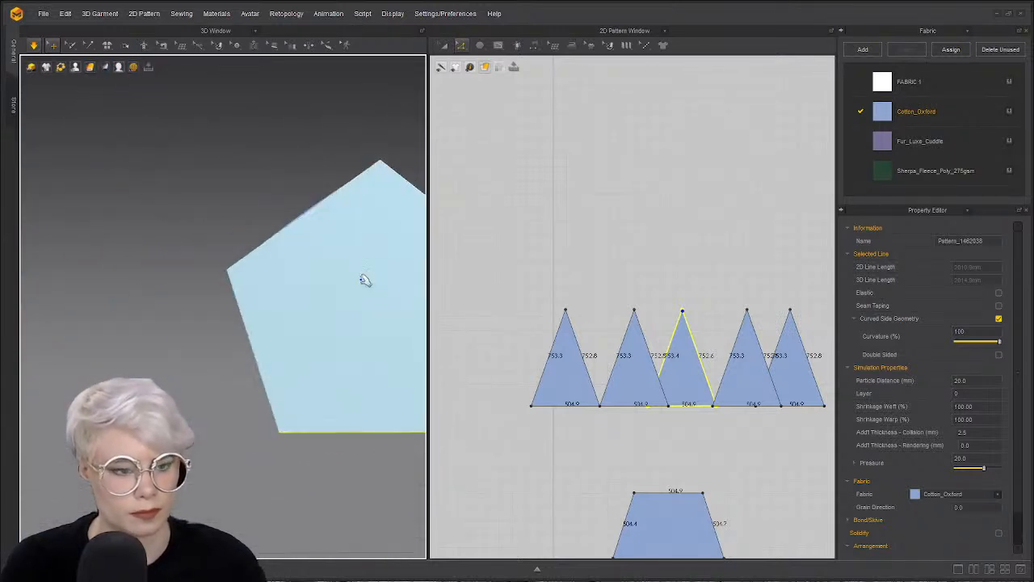
# - Rearrange the five triangles in the 2D pattern so that they sit side by side in a row without overlapping
pyautogui.scroll(-5, 609, 218)
pyautogui.moveTo(640, 278); pyautogui.dragTo(505, 279)
pyautogui.moveTo(202, 267); pyautogui.dragTo(234, 261, button='right')
pyautogui.moveTo(581, 287); pyautogui.dragTo(545, 287)
pyautogui.moveTo(689, 291); pyautogui.dragTo(727, 287)
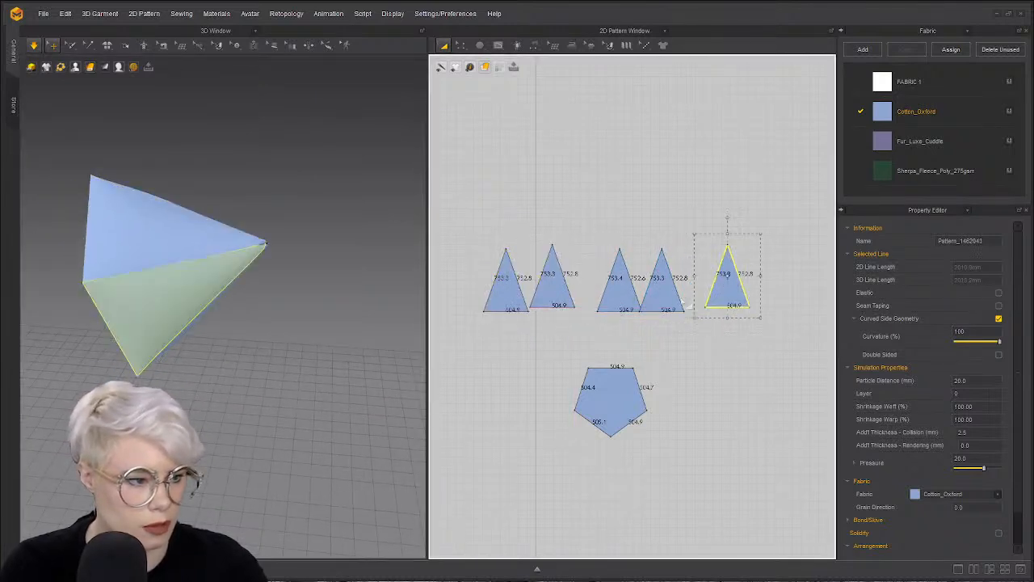
pyautogui.moveTo(628, 294); pyautogui.dragTo(605, 289)
pyautogui.moveTo(669, 305); pyautogui.dragTo(638, 285)
pyautogui.click(505, 283)
pyautogui.click(651, 283)
pyautogui.scroll(5, 500, 241)
pyautogui.moveTo(559, 267); pyautogui.dragTo(494, 224, button='middle')
pyautogui.scroll(-3, 538, 244)
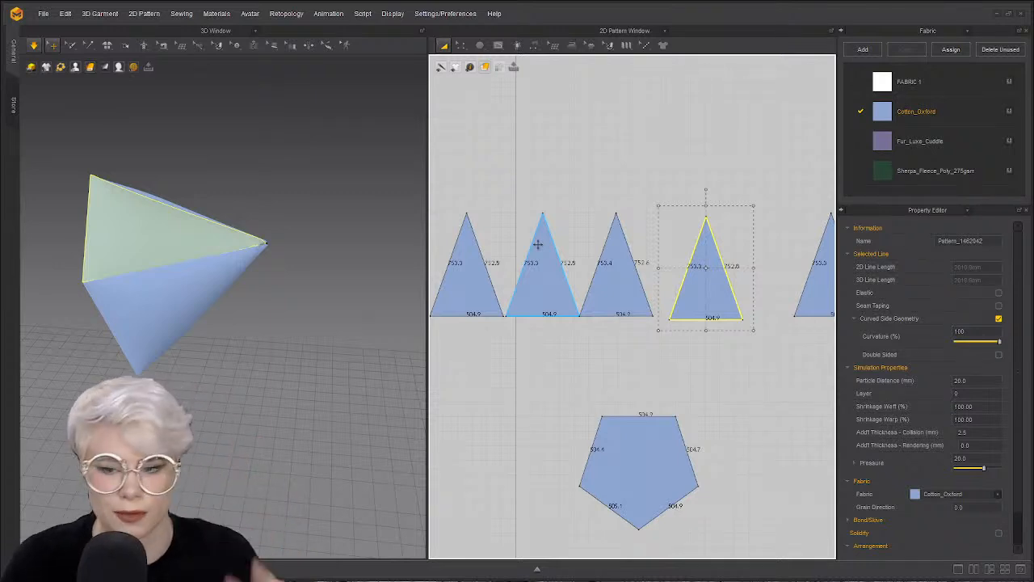
pyautogui.click(682, 194)
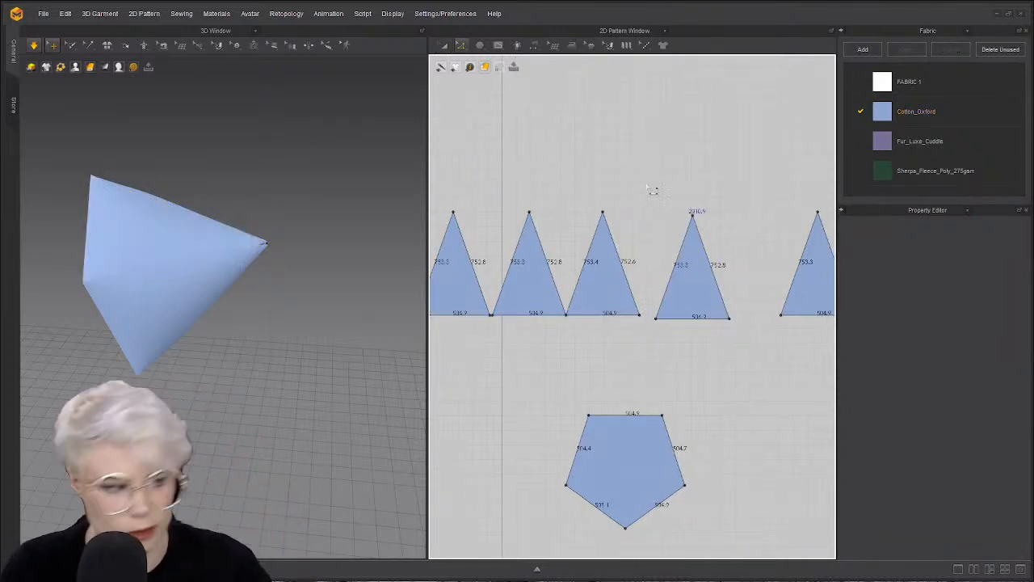
# - Try shifting the apexes of all five triangles sideways together to even out their long sides, and undo each move
pyautogui.scroll(-3, 658, 190)
pyautogui.moveTo(793, 219); pyautogui.dragTo(789, 216)
pyautogui.scroll(5, 756, 214)
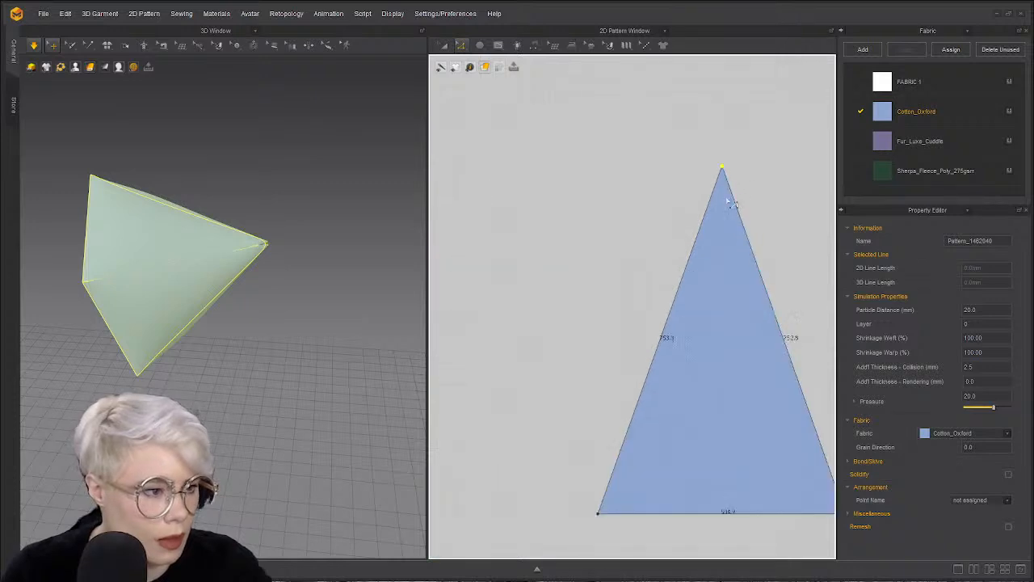
pyautogui.moveTo(724, 166); pyautogui.dragTo(719, 166)
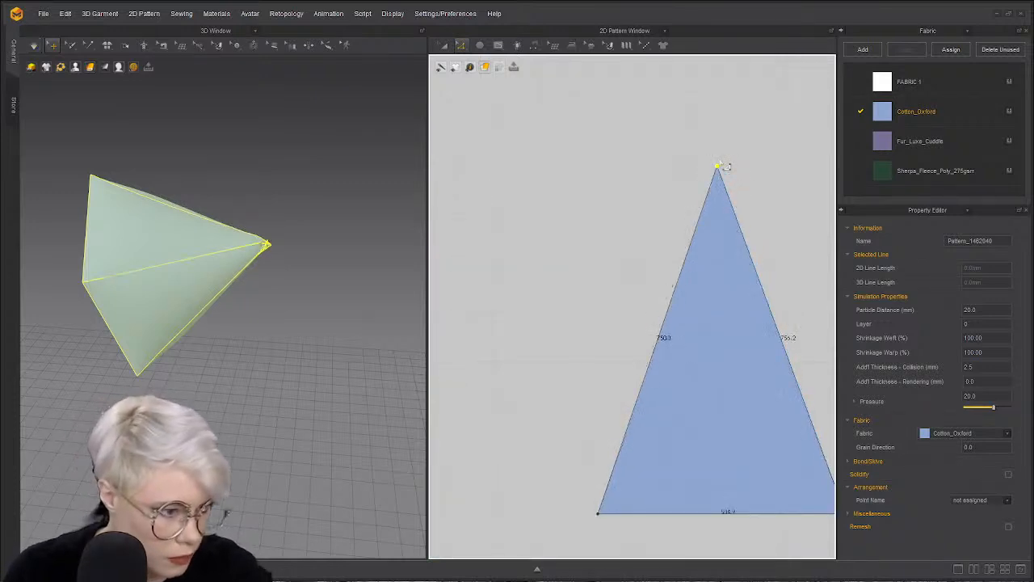
pyautogui.hotkey('ctrl', 'z')
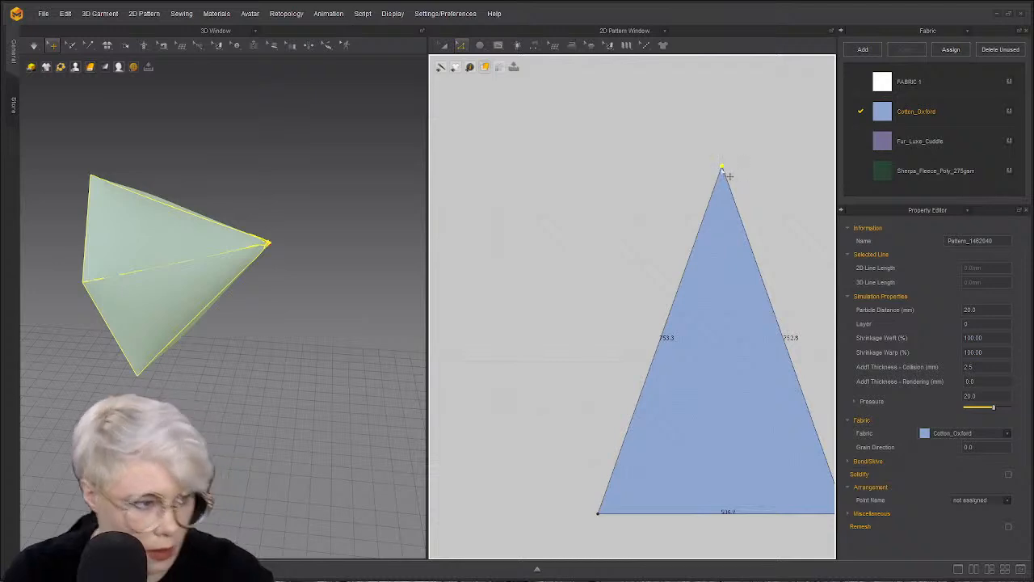
pyautogui.moveTo(724, 169); pyautogui.dragTo(719, 167)
pyautogui.hotkey('ctrl', 'z')
# - Try a finer shared nudge of the five triangle apexes, and revert it
pyautogui.moveTo(717, 452); pyautogui.dragTo(626, 383, button='middle')
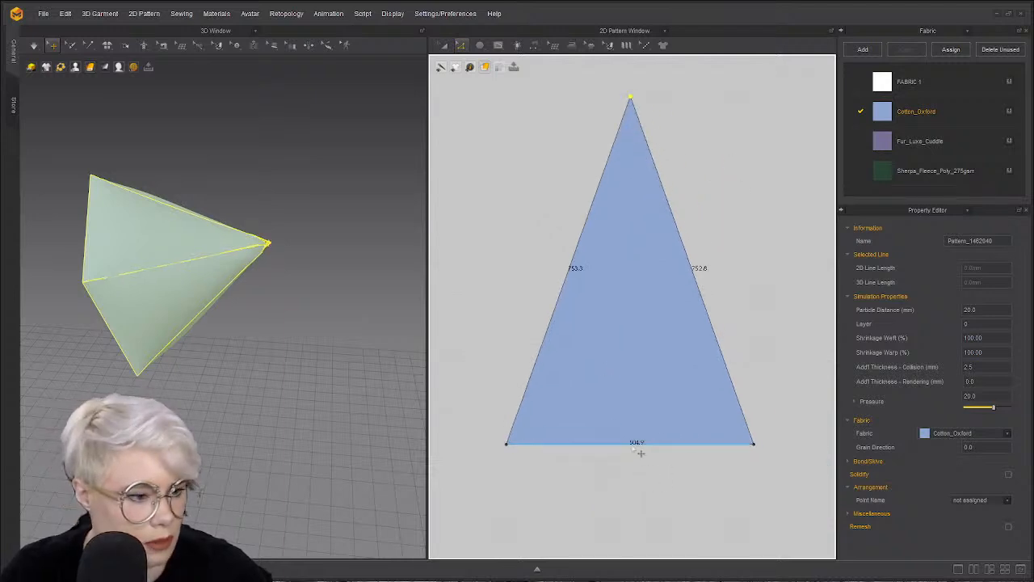
pyautogui.moveTo(639, 103); pyautogui.dragTo(636, 105)
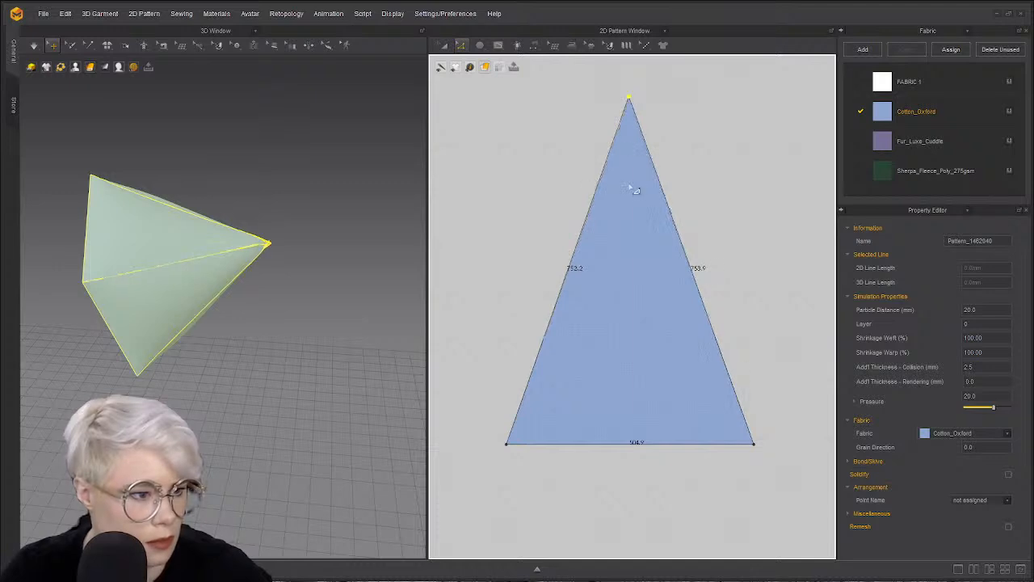
pyautogui.scroll(-8, 501, 205)
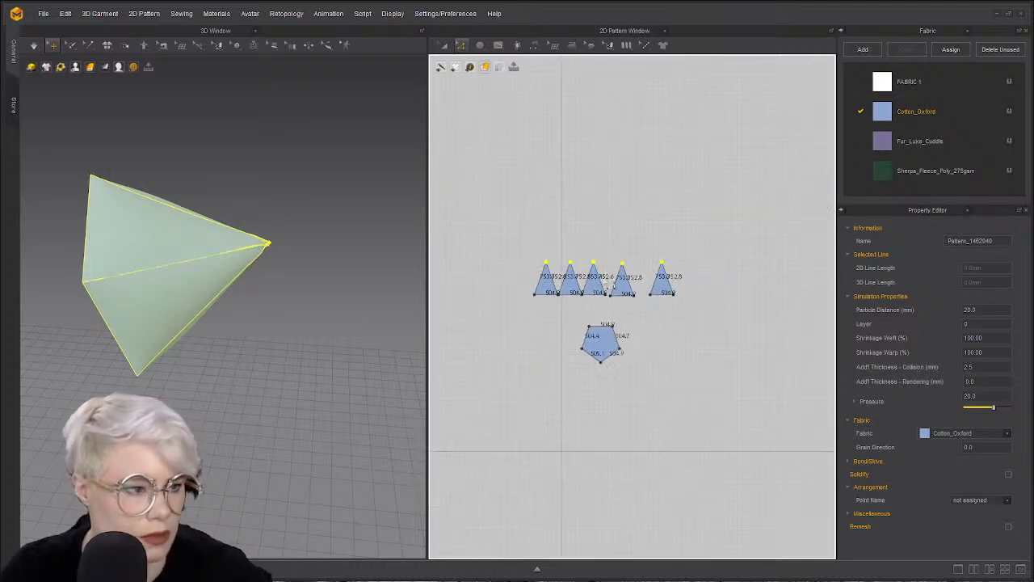
pyautogui.scroll(4, 614, 279)
pyautogui.click(662, 224)
pyautogui.scroll(3, 616, 239)
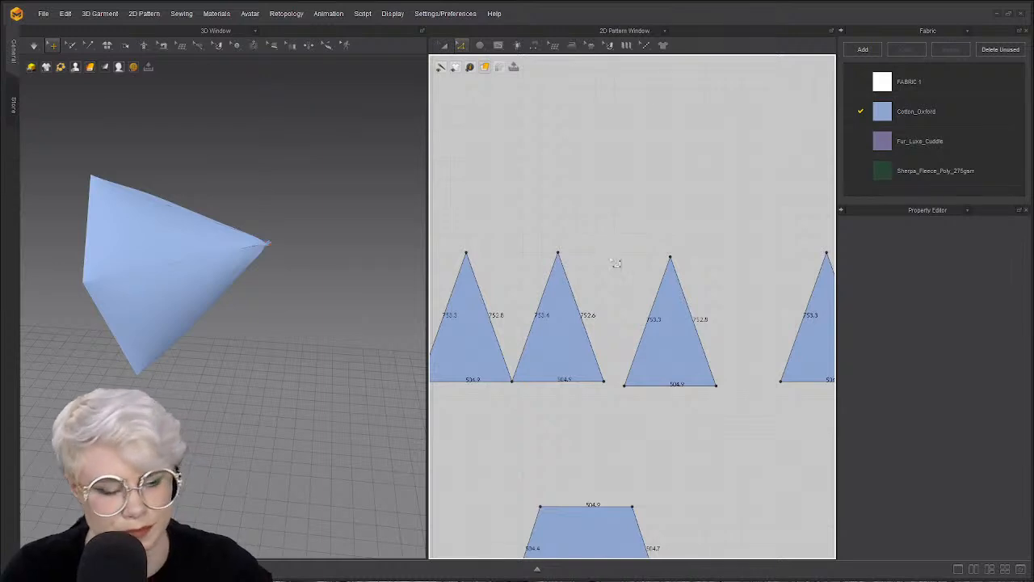
# - Examine the 3D plush from its pointed side to see how the five triangular faces meet at the tip
pyautogui.scroll(-5, 615, 263)
pyautogui.moveTo(162, 270); pyautogui.dragTo(98, 268, button='right')
pyautogui.moveTo(351, 265); pyautogui.dragTo(338, 267, button='right')
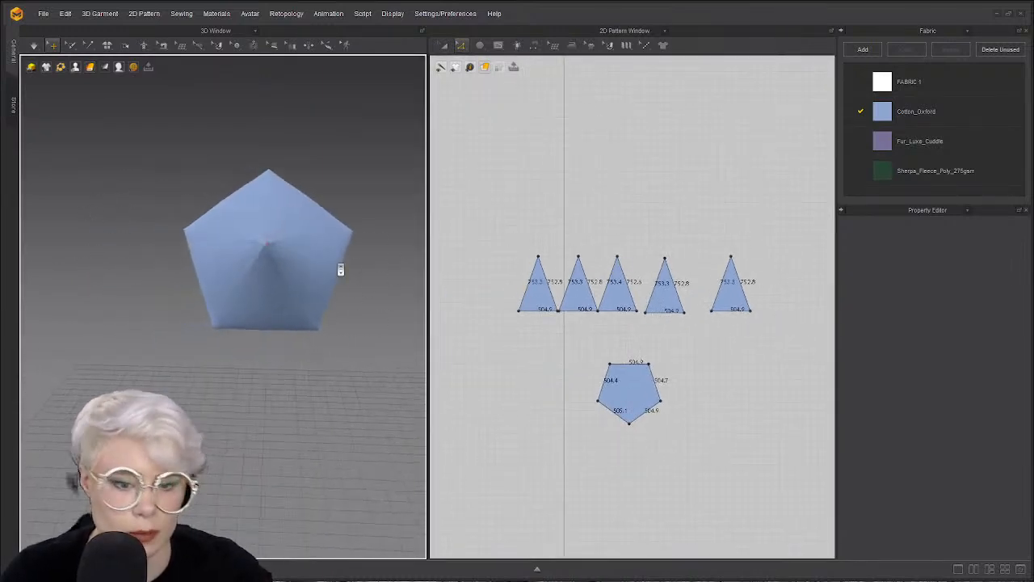
pyautogui.moveTo(338, 267); pyautogui.dragTo(285, 322, button='middle')
pyautogui.scroll(2, 285, 322)
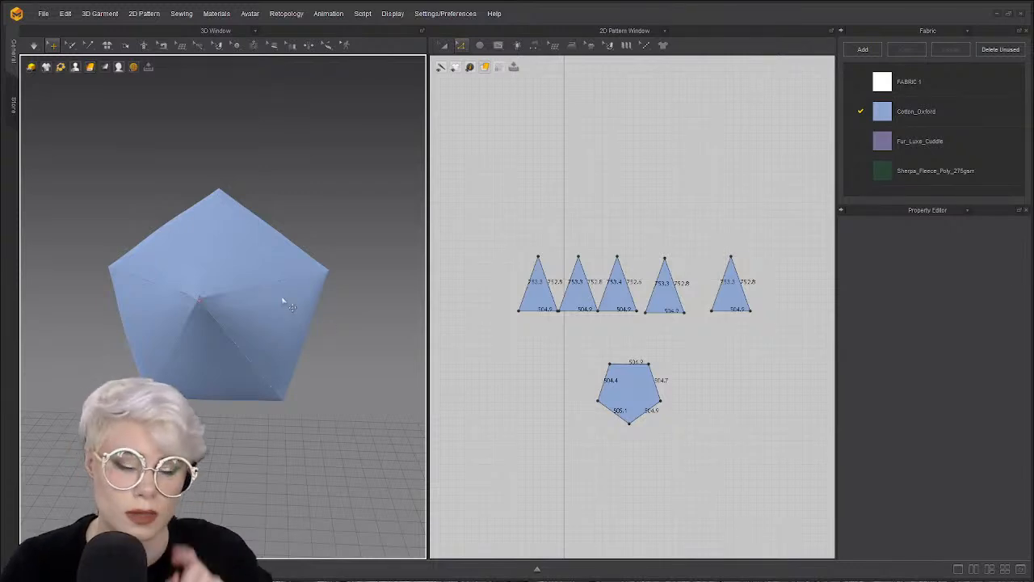
pyautogui.scroll(3, 648, 262)
pyautogui.scroll(-3, 641, 283)
pyautogui.scroll(2, 589, 282)
# - Move the fourth and fifth triangles closer to the others to tighten the row in the 2D pattern
pyautogui.press('a')
pyautogui.moveTo(695, 316); pyautogui.dragTo(681, 317)
pyautogui.moveTo(784, 335); pyautogui.dragTo(741, 337)
pyautogui.click(445, 281)
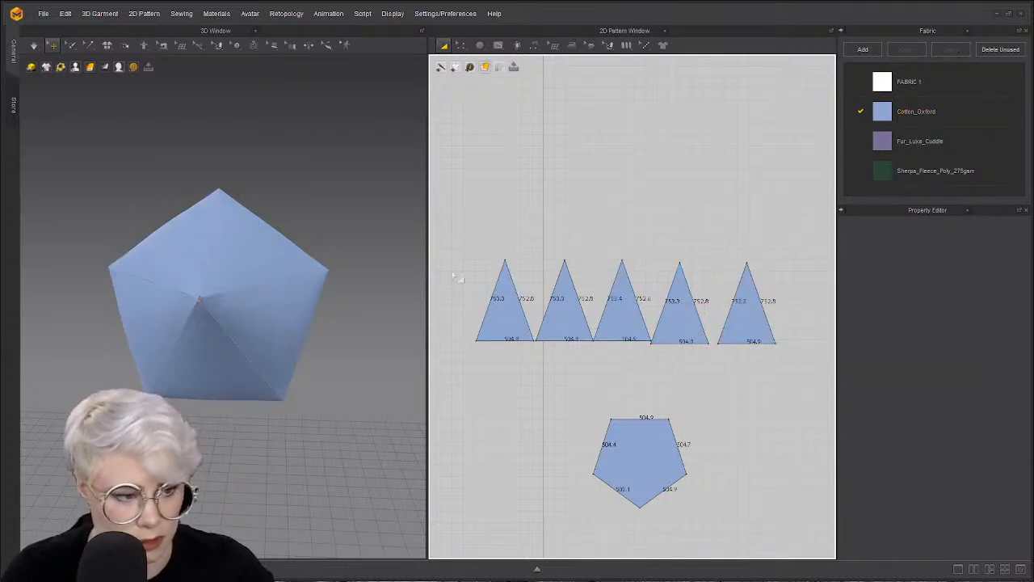
pyautogui.press('z')
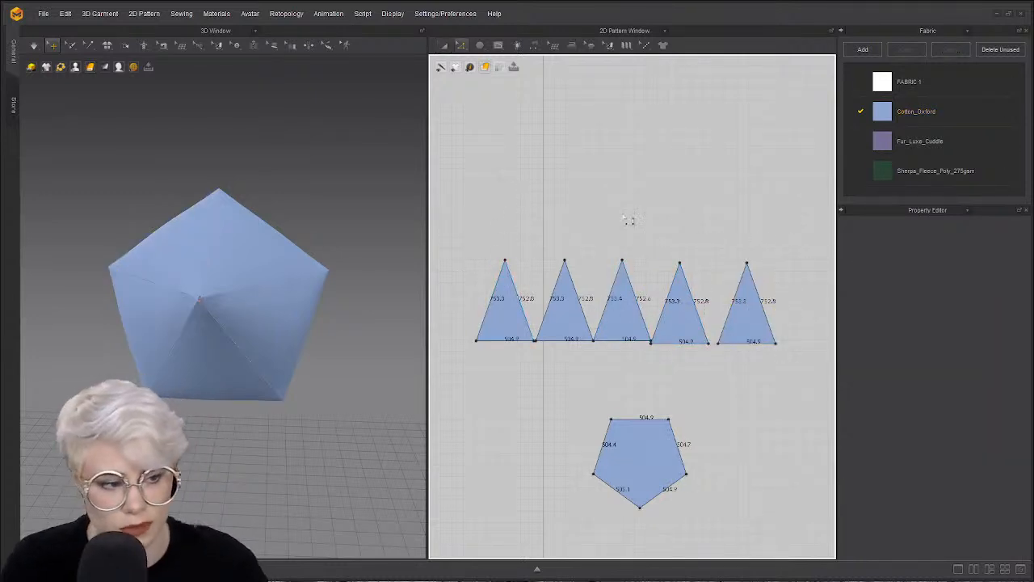
# - Merge the first triangle with the fourth and the second with the third along their sewn long edges
pyautogui.click(526, 299)
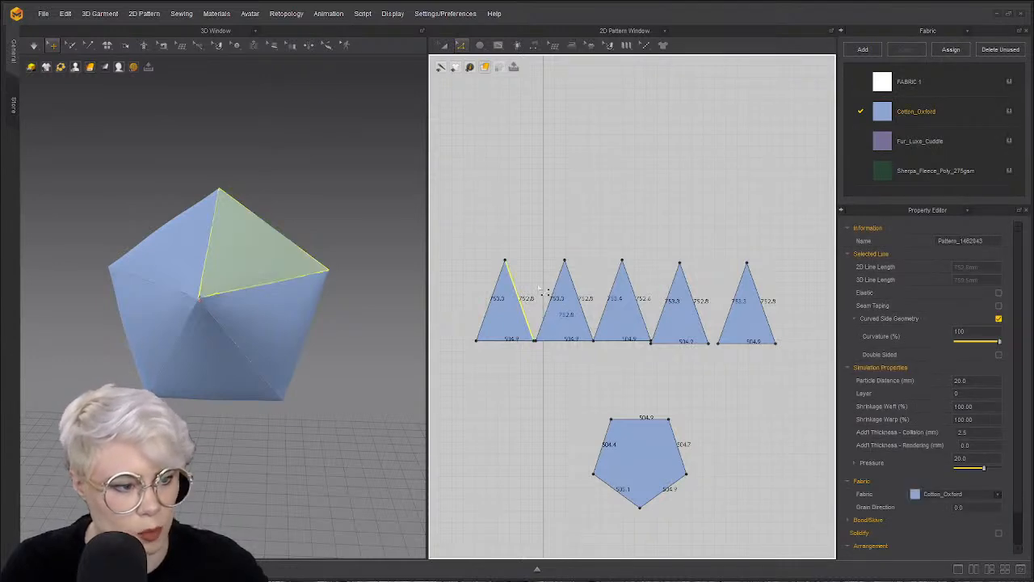
pyautogui.press('n')
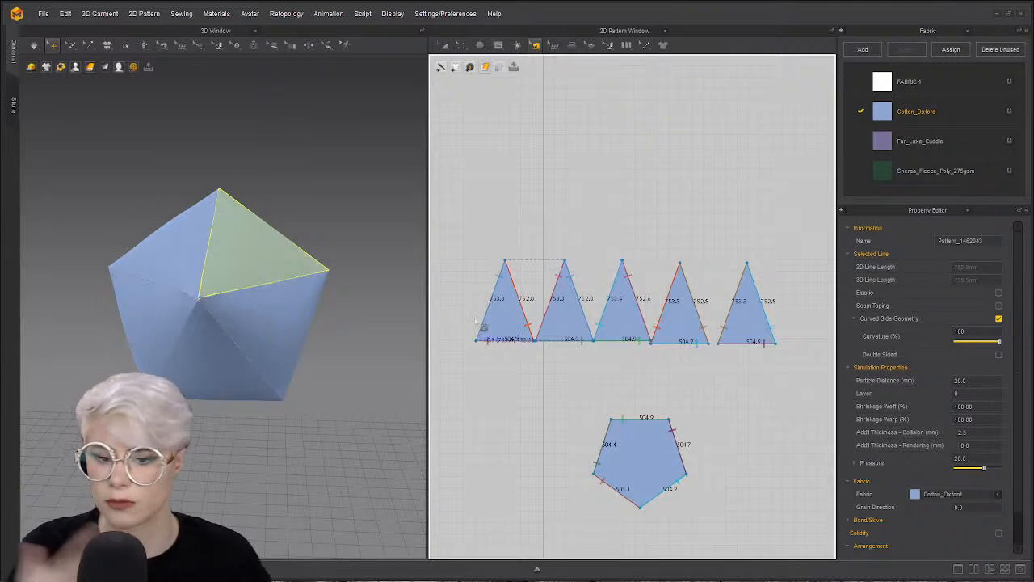
pyautogui.rightClick(524, 313)
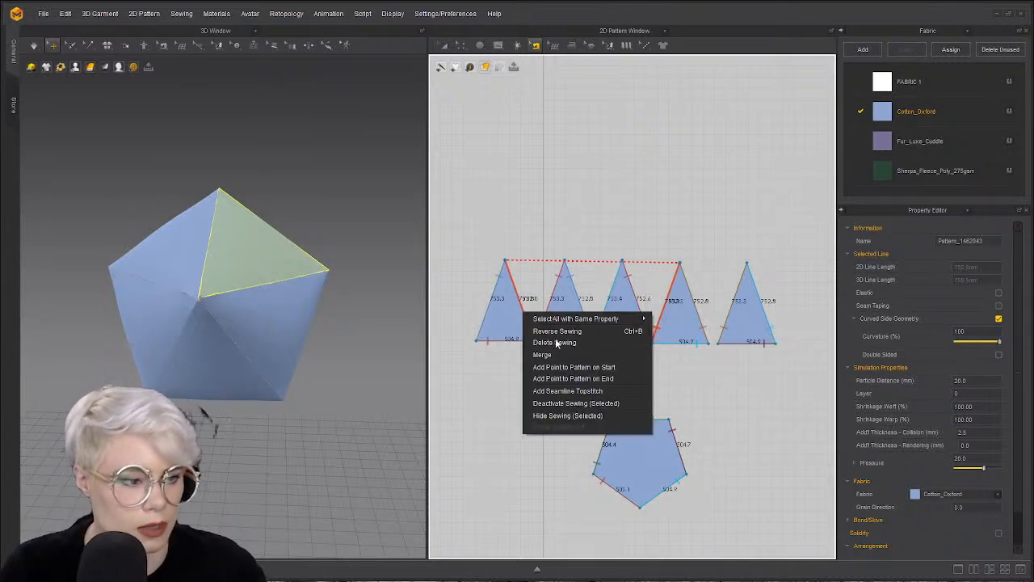
pyautogui.click(552, 358)
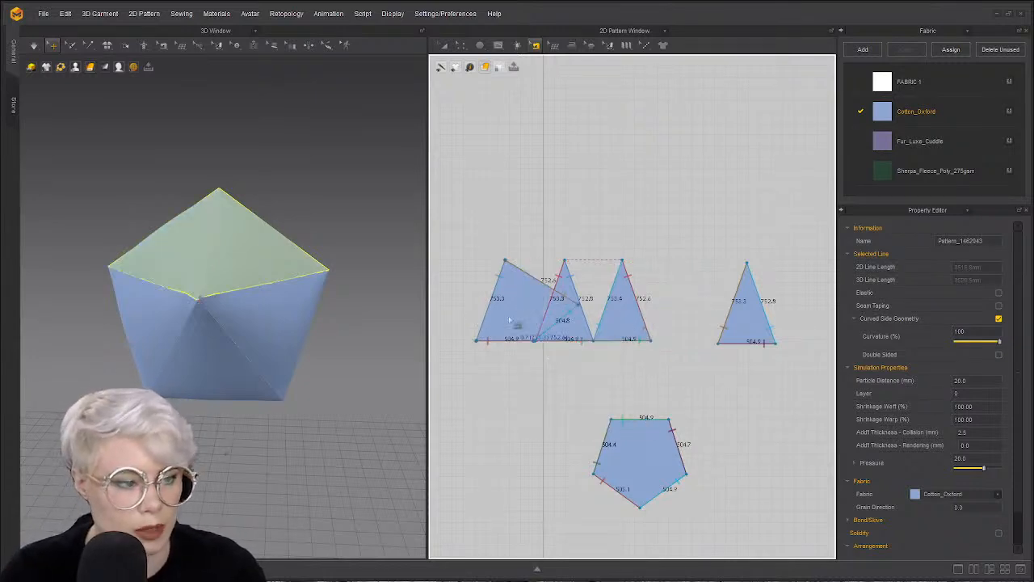
pyautogui.rightClick(561, 279)
pyautogui.click(630, 324)
pyautogui.rightClick(526, 273)
pyautogui.click(589, 318)
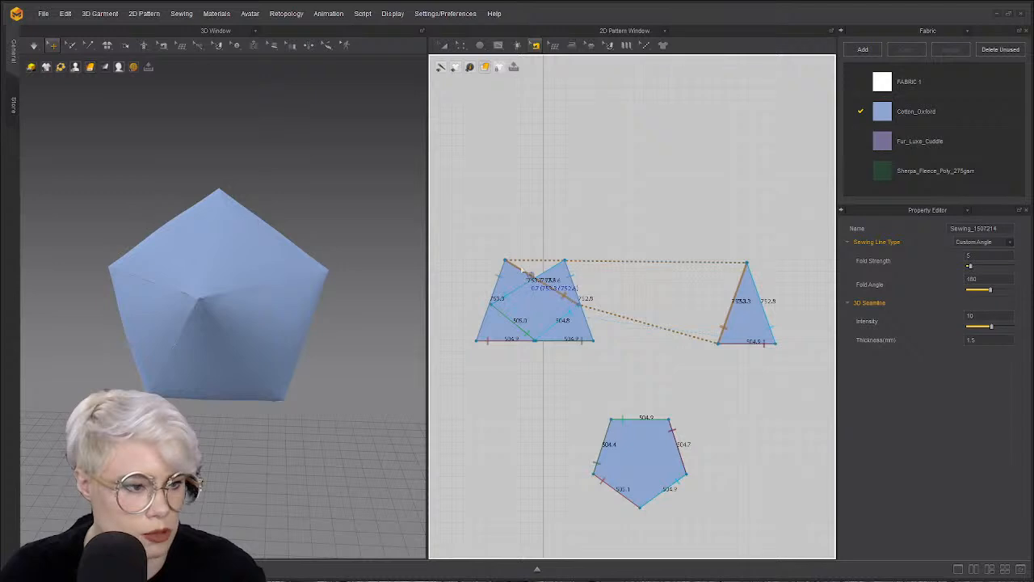
# - Merge the fifth triangle and the two joined pieces along their seams into a single fan-shaped pattern
pyautogui.rightClick(525, 270)
pyautogui.click(556, 311)
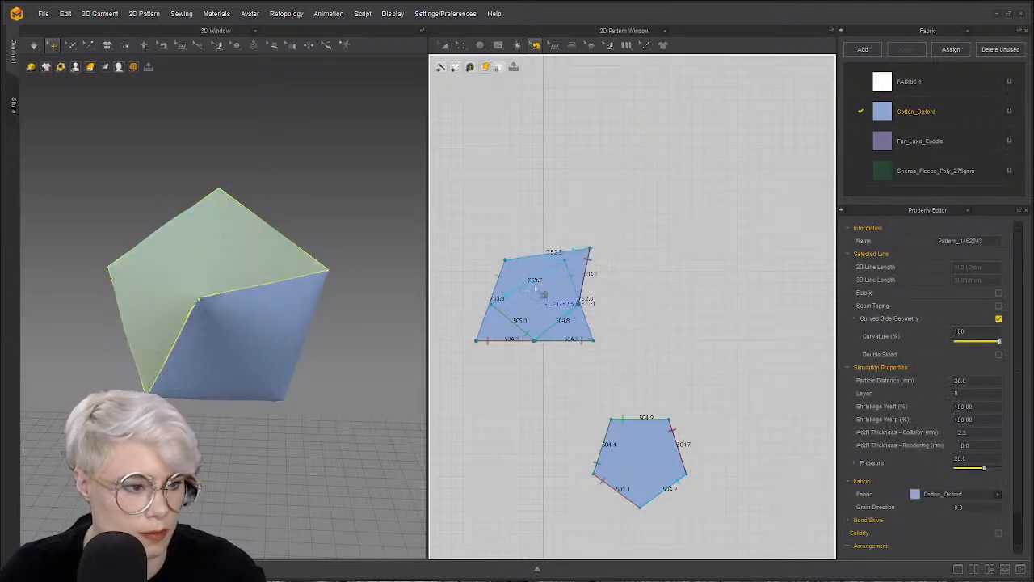
pyautogui.rightClick(541, 257)
pyautogui.click(559, 297)
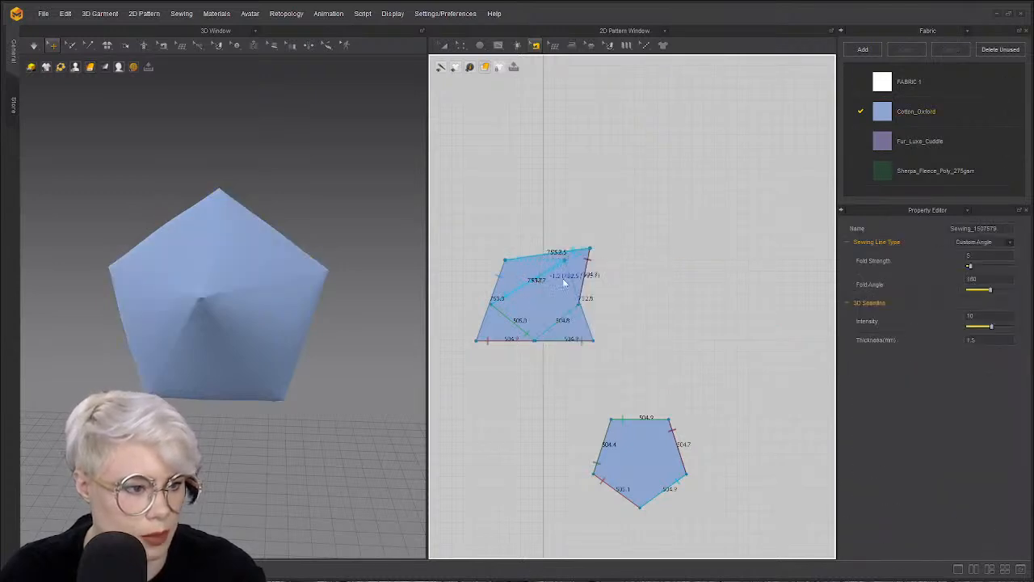
pyautogui.click(467, 298)
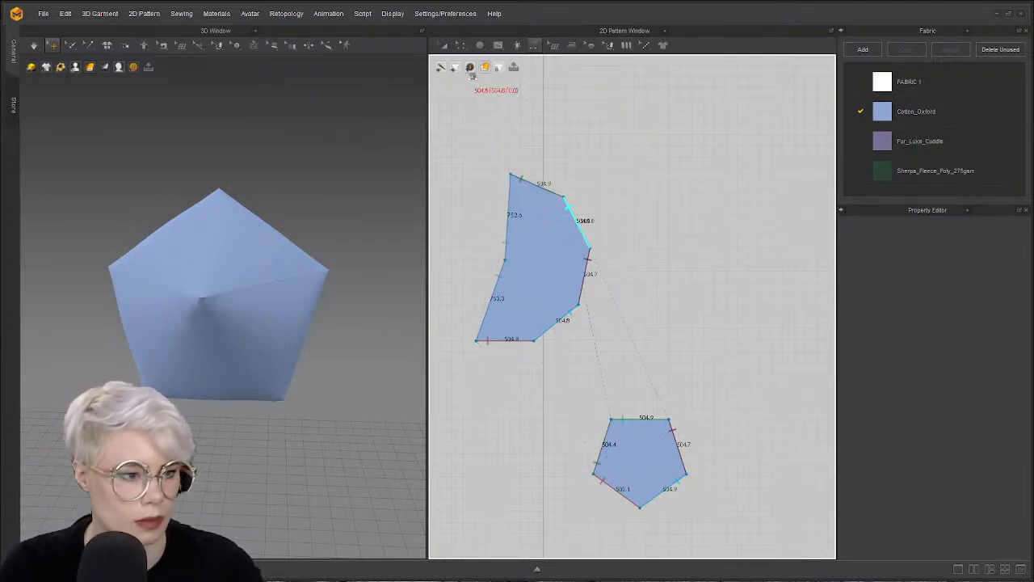
# - Draw internal lines from the fan's centre point to its four intermediate outer corners, marking the former edges between the triangles
pyautogui.click(498, 45)
pyautogui.click(520, 67)
pyautogui.click(533, 339)
pyautogui.click(510, 260)
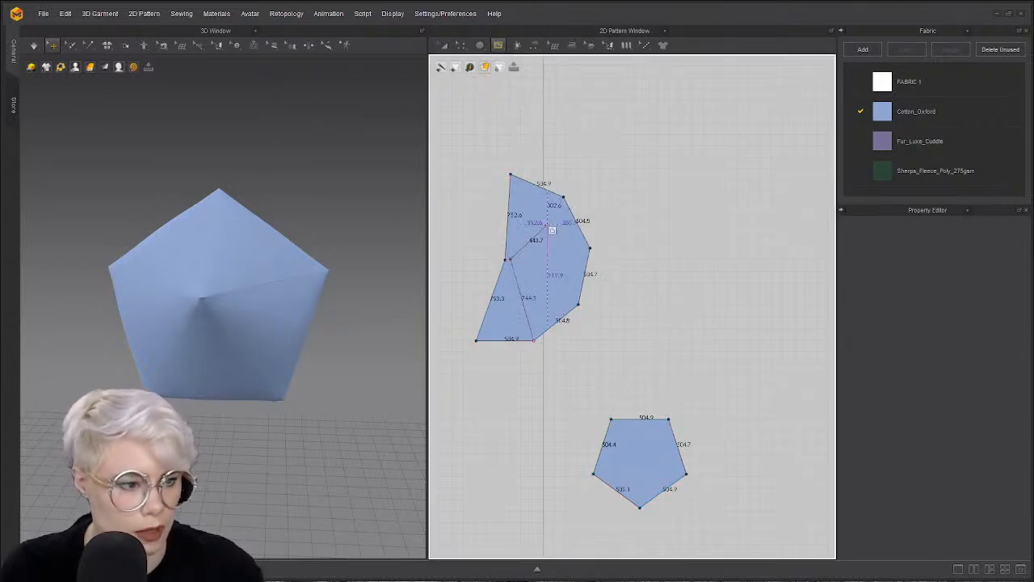
pyautogui.press('Escape')
pyautogui.click(534, 339)
pyautogui.click(506, 259)
pyautogui.click(563, 197)
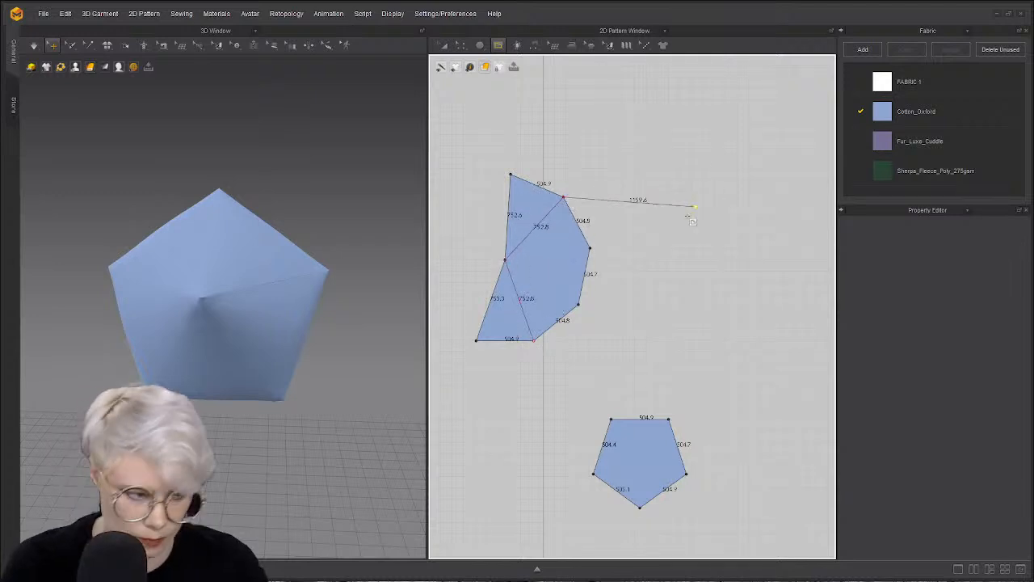
pyautogui.press('Return')
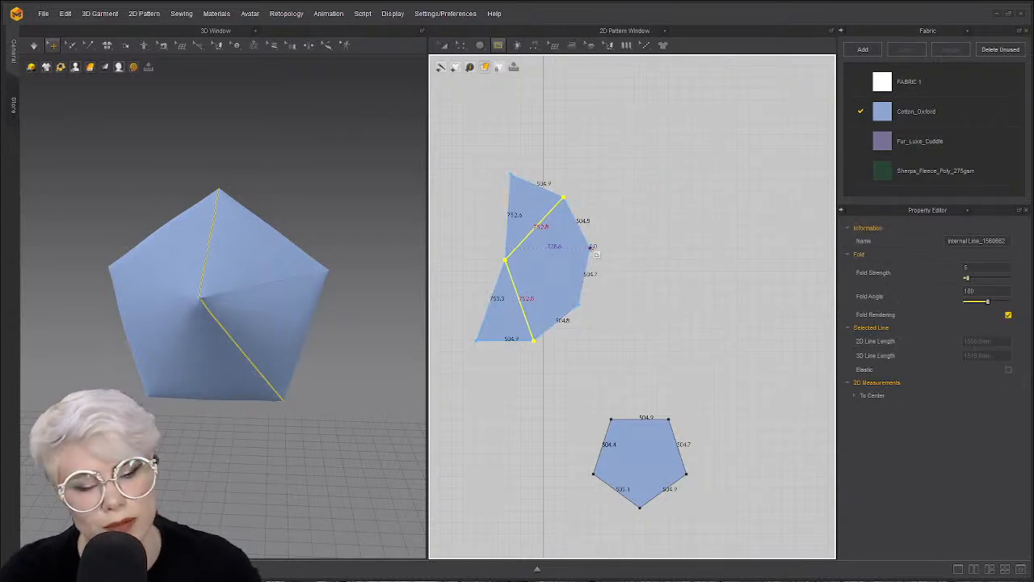
pyautogui.click(579, 304)
pyautogui.press('Return')
# - Select the fan's four internal lines together and examine them on the 3D plush along with their fold settings
pyautogui.press('z')
pyautogui.click(674, 189)
pyautogui.click(552, 215)
pyautogui.keyDown('shift'); pyautogui.click(557, 253); pyautogui.keyUp('shift')
pyautogui.keyDown('shift'); pyautogui.click(555, 290); pyautogui.keyUp('shift')
pyautogui.keyDown('shift'); pyautogui.click(528, 313); pyautogui.keyUp('shift')
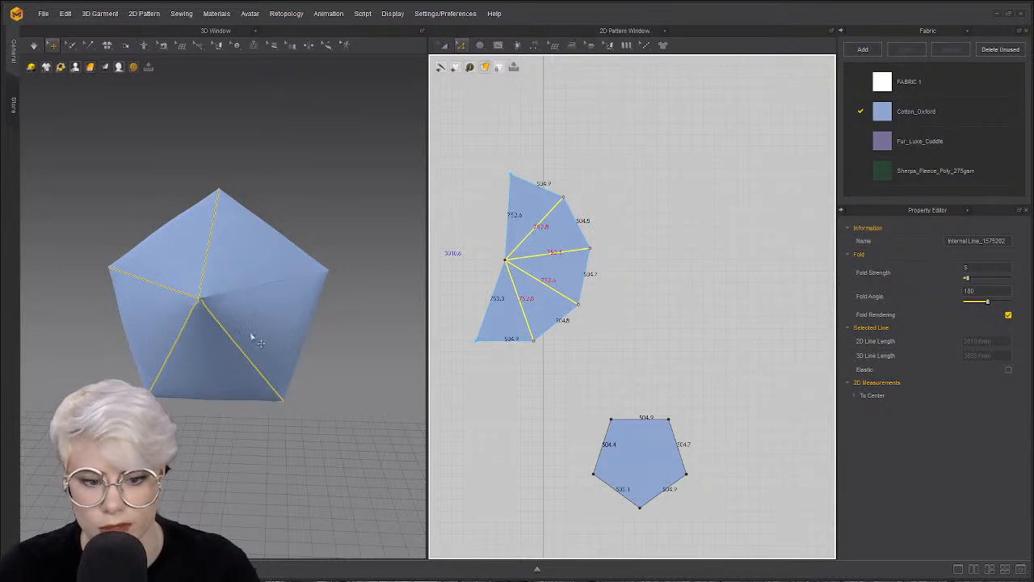
pyautogui.moveTo(288, 328); pyautogui.dragTo(270, 295, button='middle')
pyautogui.scroll(2, 282, 393)
pyautogui.scroll(1, 286, 318)
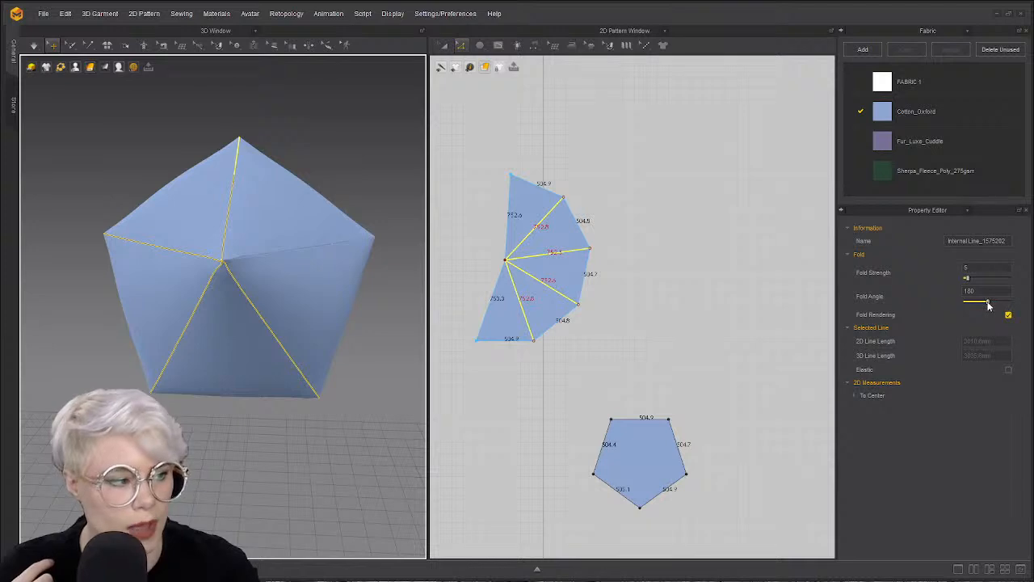
# - Fold the plush in 3D along the internal line running through the fan's centre, to a fold angle of 309
pyautogui.click(125, 46)
pyautogui.click(232, 196)
pyautogui.scroll(2, 188, 238)
pyautogui.moveTo(187, 238); pyautogui.dragTo(197, 306, button='middle')
pyautogui.moveTo(199, 307); pyautogui.dragTo(207, 335, button='right')
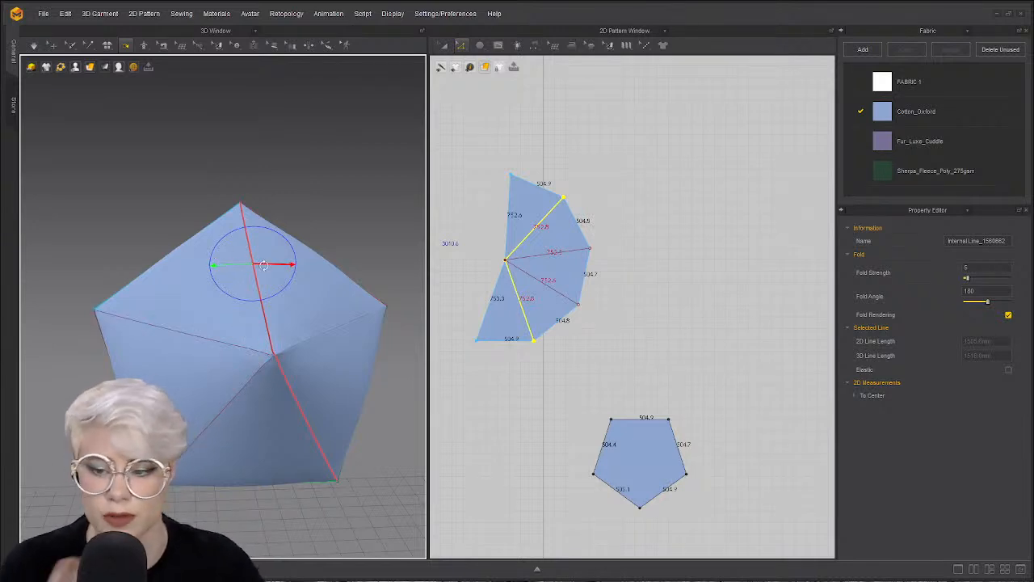
pyautogui.moveTo(264, 265); pyautogui.dragTo(241, 250)
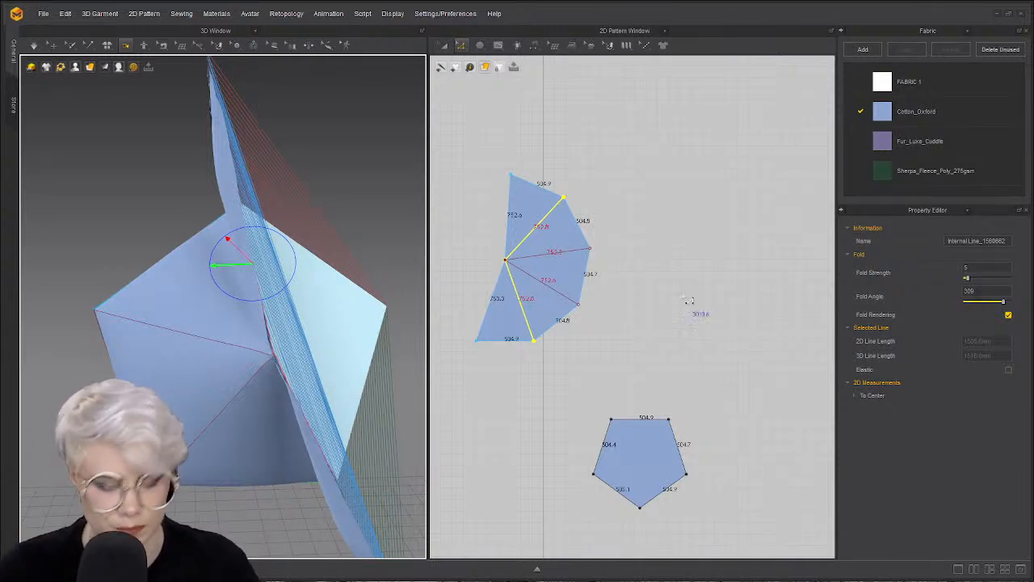
# - Undo the last fold change and set the fold angle of the two outer internal lines to about 338
pyautogui.hotkey('ctrl', 'z')
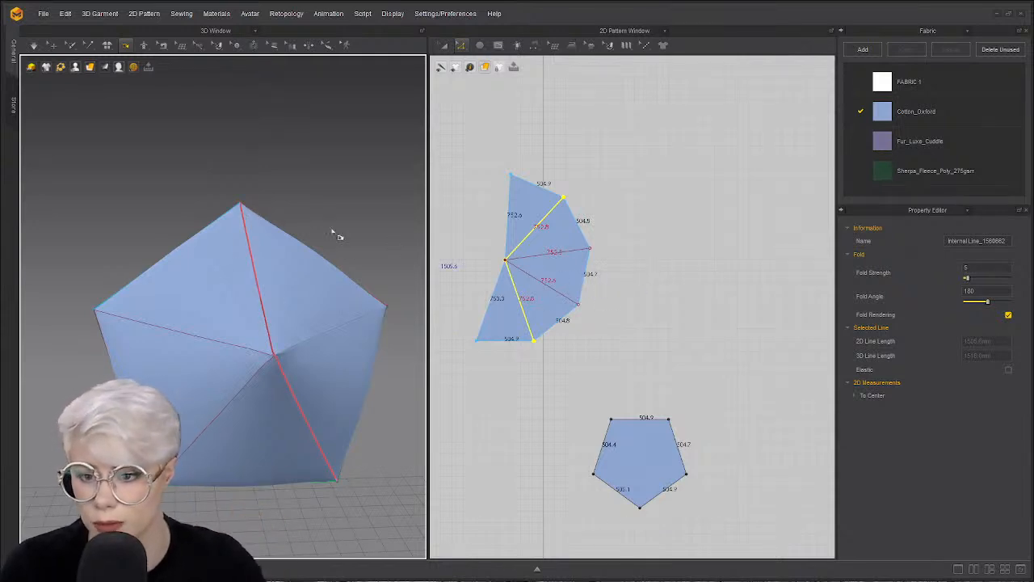
pyautogui.scroll(3, 610, 212)
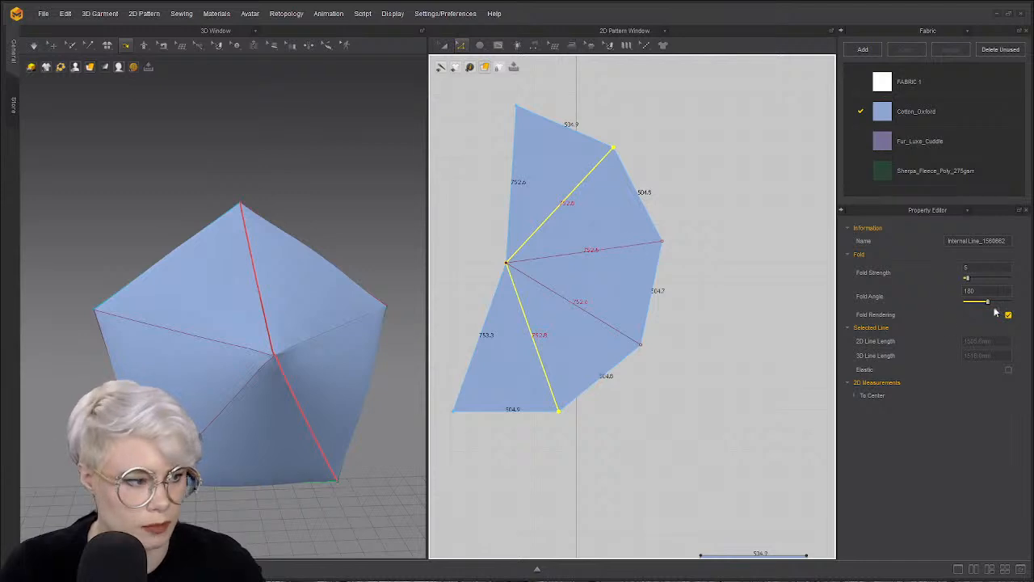
pyautogui.moveTo(994, 304); pyautogui.dragTo(1005, 309)
pyautogui.click(700, 160)
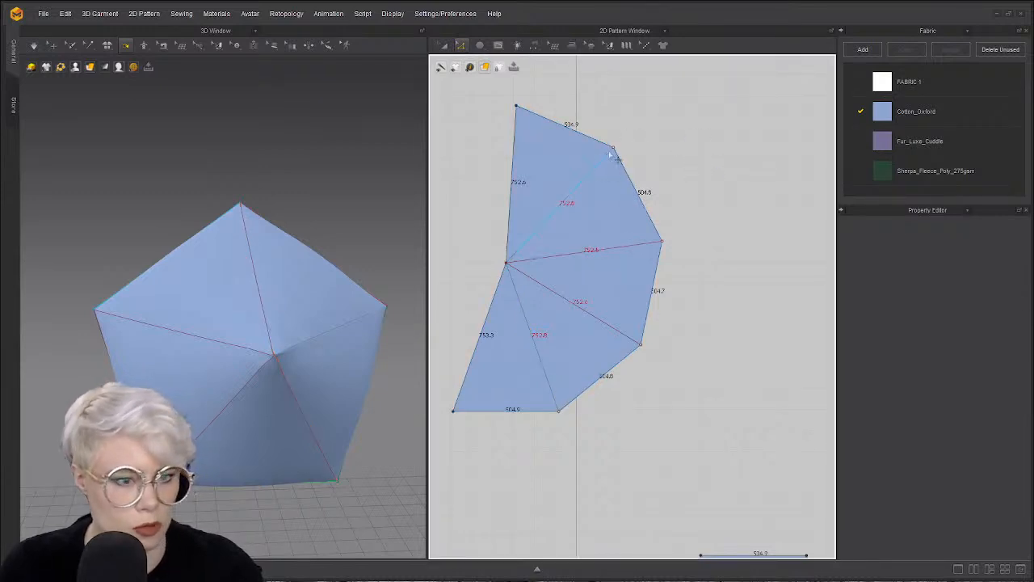
# - Simulate the shape with the changed folds and check how the fabric behaves in 3D
pyautogui.scroll(4, 658, 122)
pyautogui.scroll(3, 282, 316)
pyautogui.scroll(3, 282, 316)
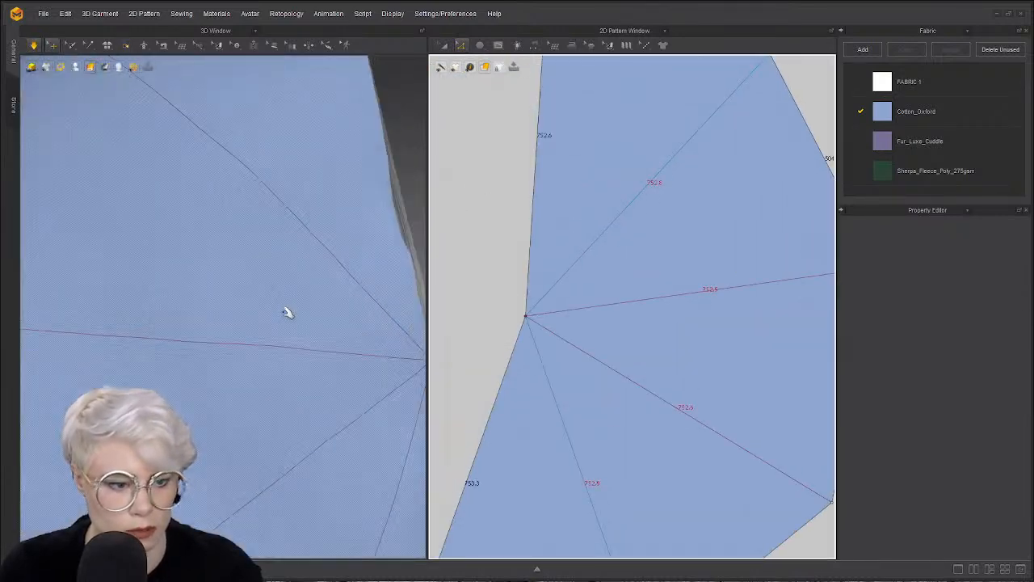
pyautogui.scroll(-10, 266, 266)
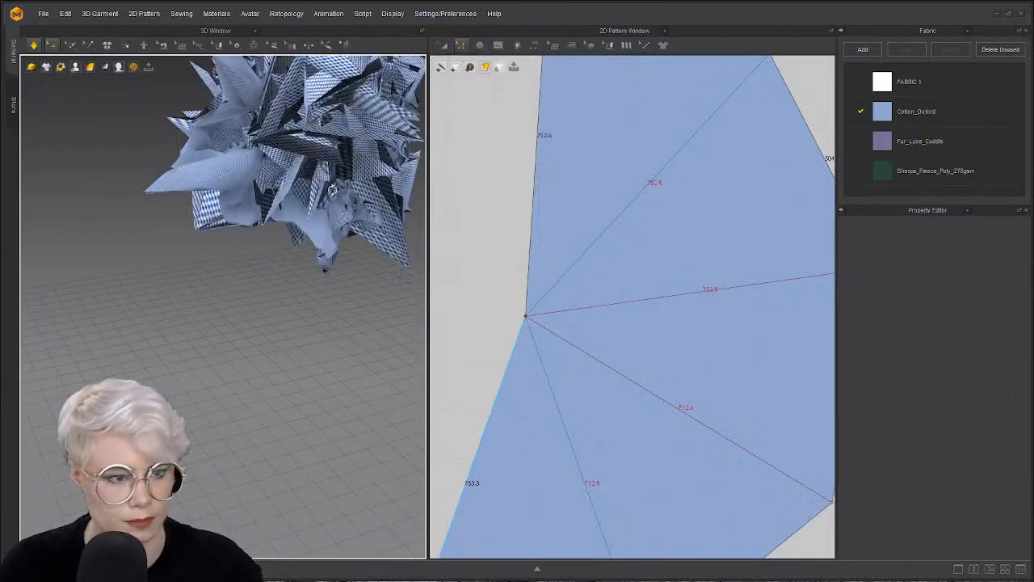
pyautogui.scroll(-3, 580, 253)
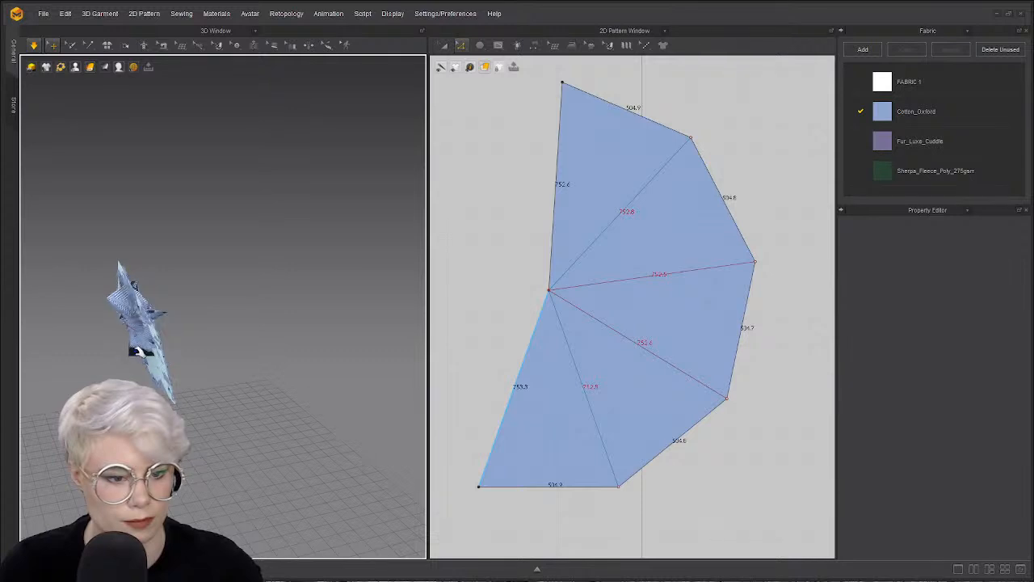
# - Try to untangle the fan-shaped piece by moving it in 3D and simulating again, and undo the distortion
pyautogui.click(126, 46)
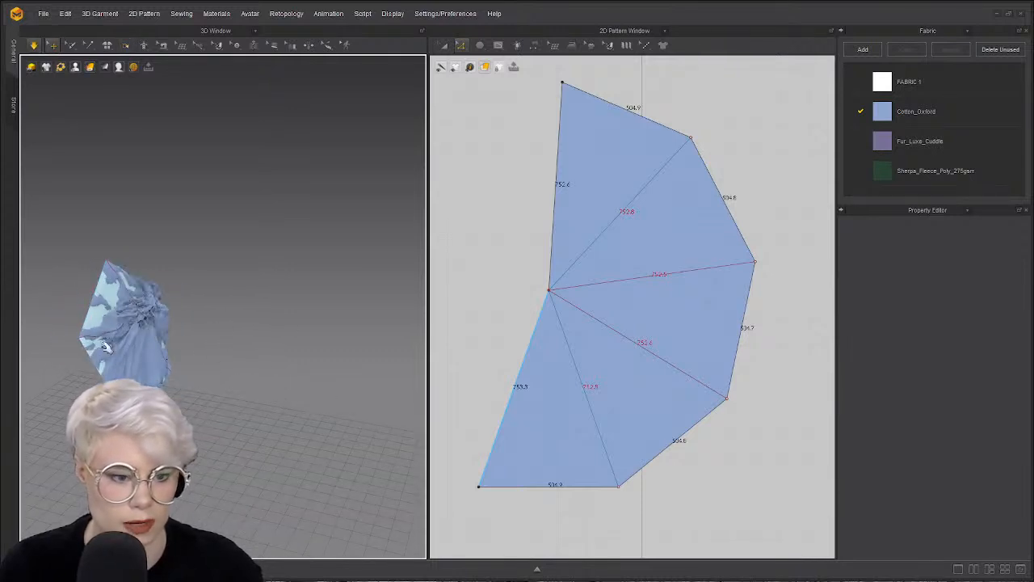
pyautogui.click(161, 337)
pyautogui.click(245, 366)
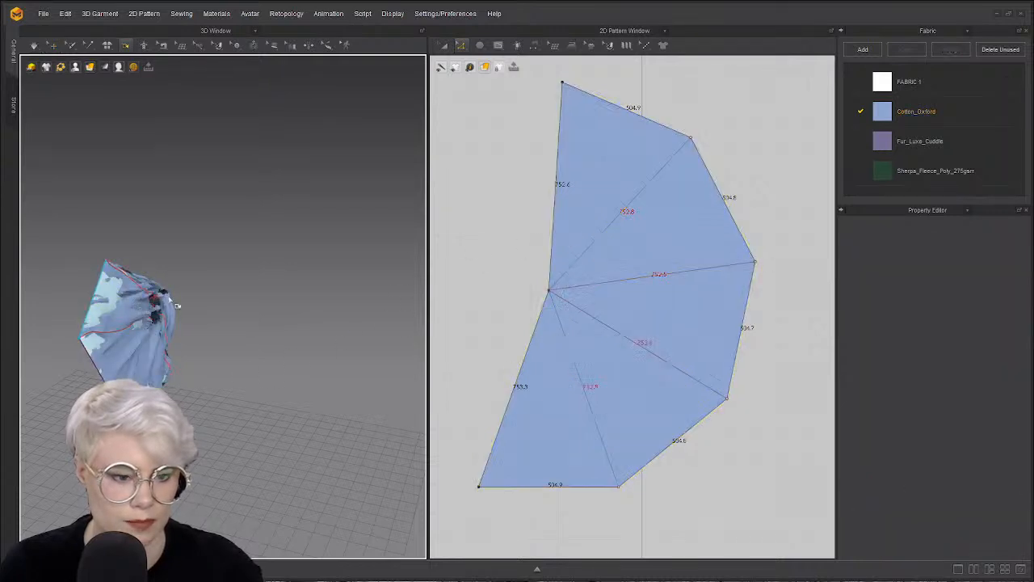
pyautogui.click(53, 45)
pyautogui.click(164, 331)
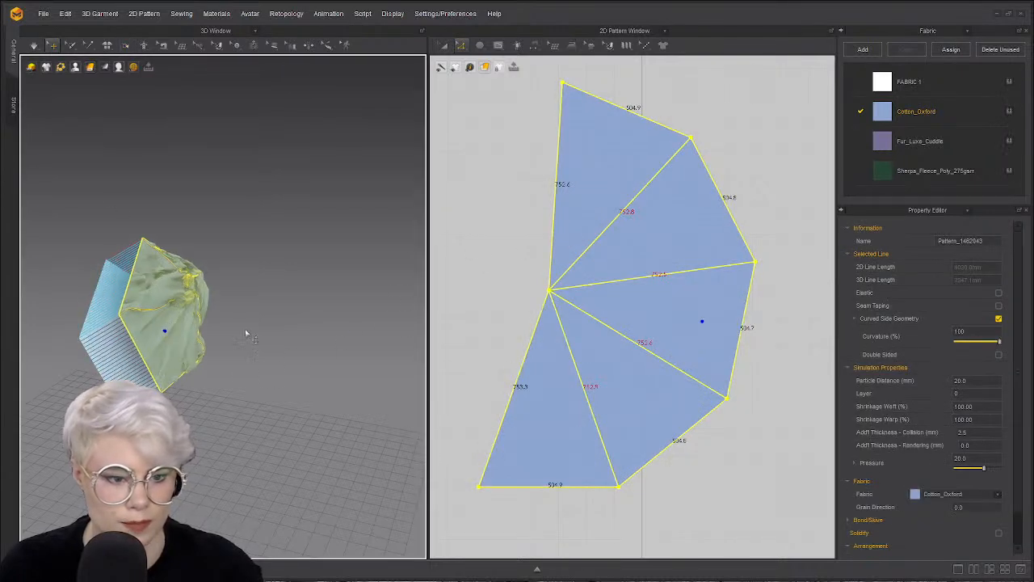
pyautogui.press('space')
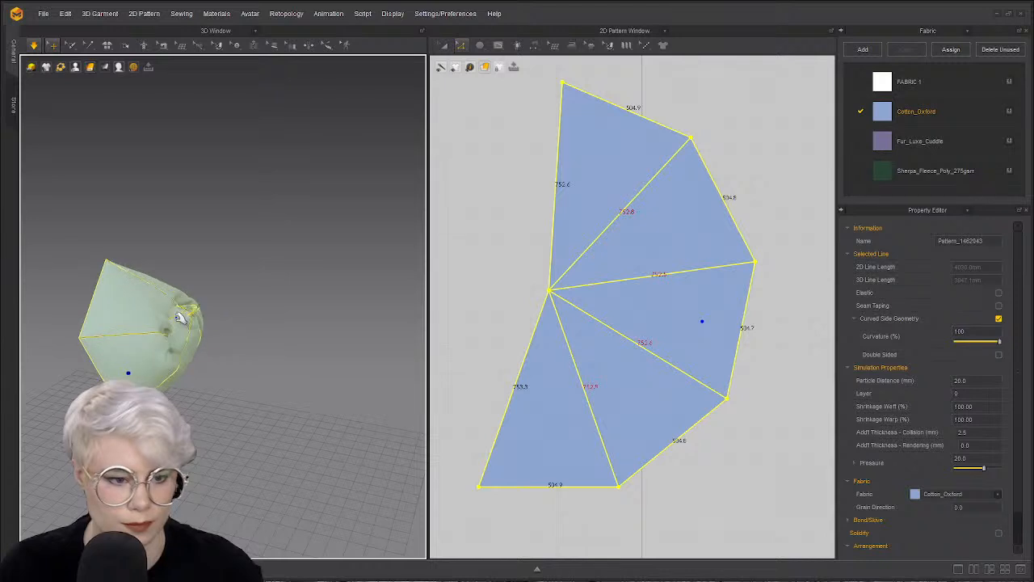
pyautogui.hotkey('ctrl', 'z')
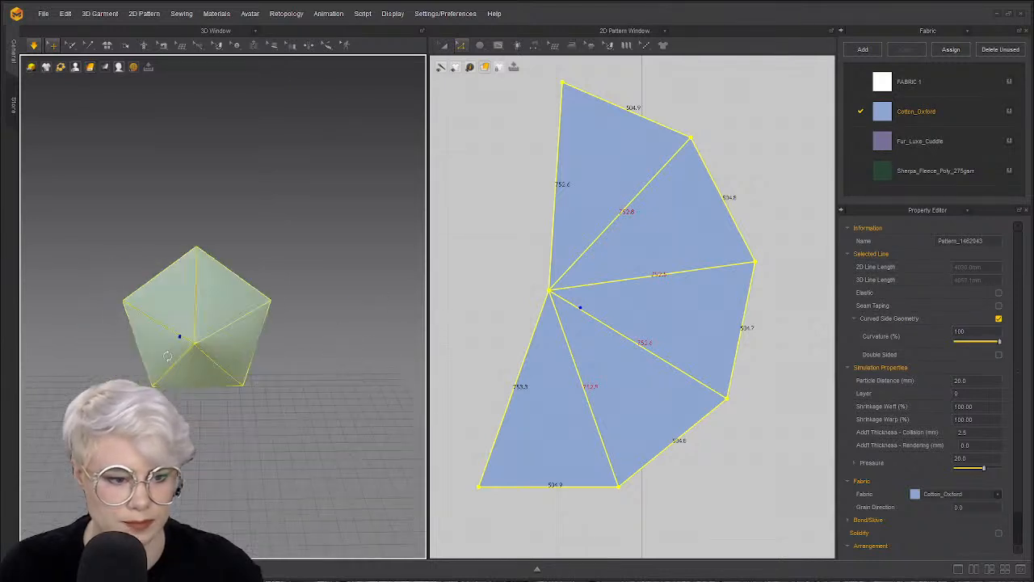
# - Inspect the restored 3D shape's apex and creases from several angles
pyautogui.click(296, 306)
pyautogui.moveTo(162, 347); pyautogui.dragTo(149, 365, button='right')
pyautogui.scroll(3, 185, 342)
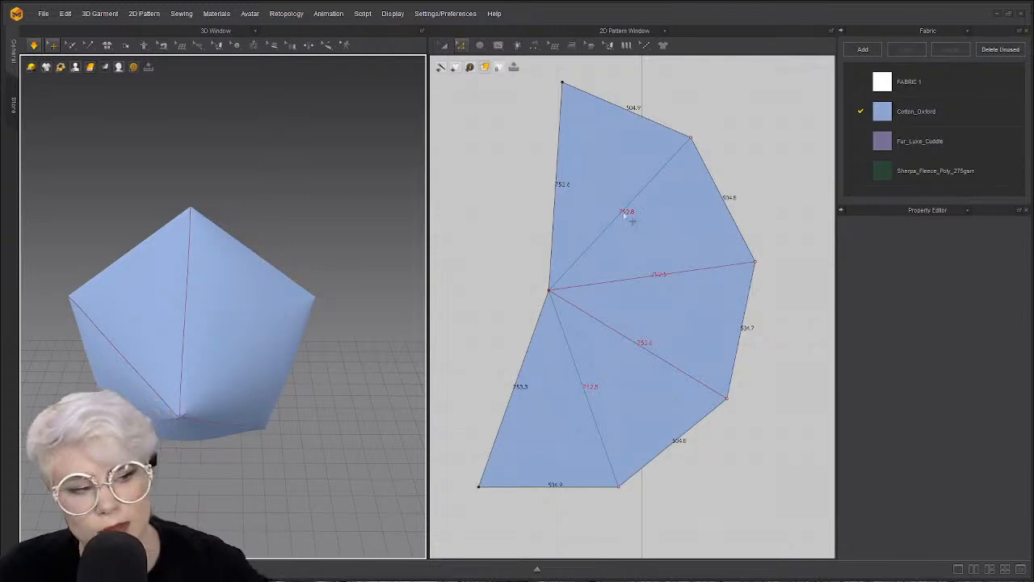
pyautogui.scroll(1, 186, 332)
pyautogui.moveTo(189, 328); pyautogui.dragTo(302, 396, button='right')
pyautogui.scroll(3, 289, 356)
pyautogui.moveTo(232, 379); pyautogui.dragTo(150, 320, button='right')
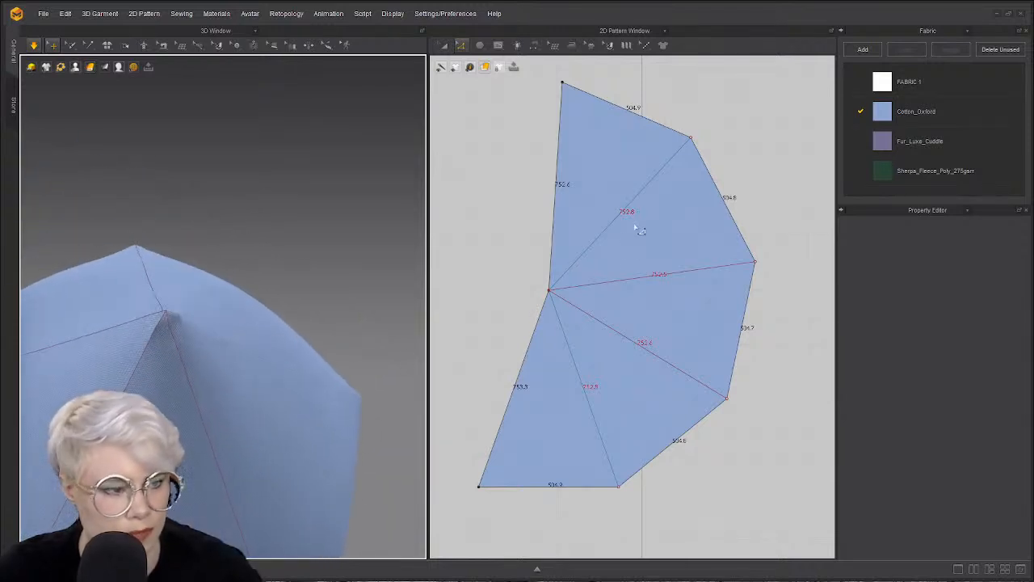
# - Set the fold angle of all four internal lines in the fan-shaped piece to 0 and simulate
pyautogui.click(639, 213)
pyautogui.keyDown('shift'); pyautogui.click(576, 364); pyautogui.keyUp('shift')
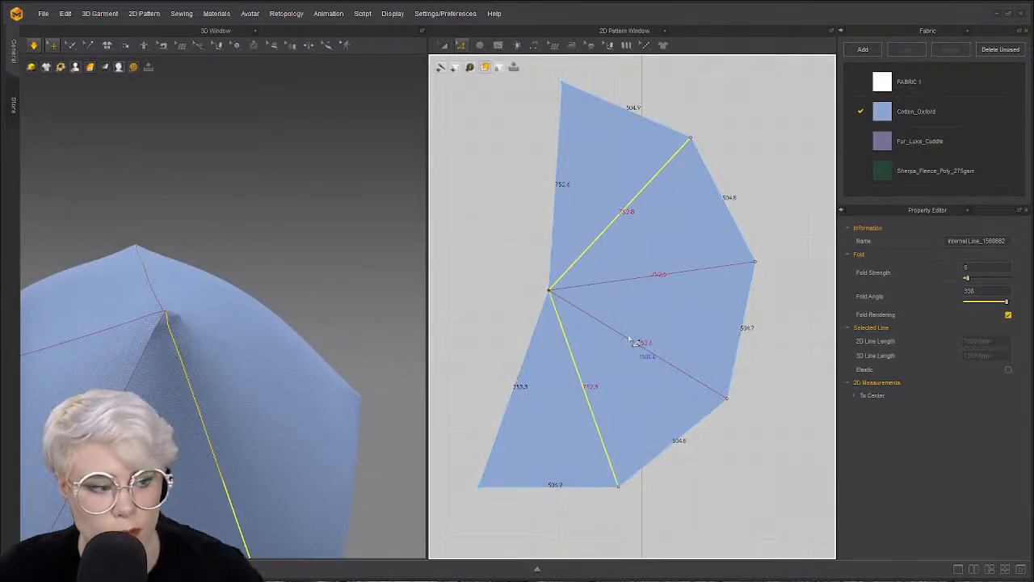
pyautogui.keyDown('shift'); pyautogui.click(634, 341); pyautogui.keyUp('shift')
pyautogui.keyDown('shift'); pyautogui.click(658, 275); pyautogui.keyUp('shift')
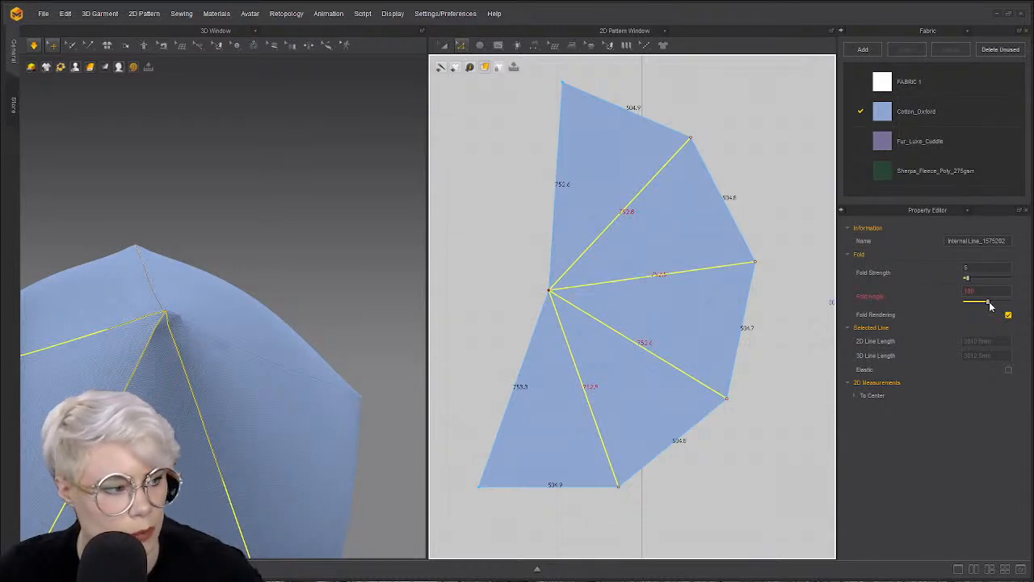
pyautogui.moveTo(988, 303); pyautogui.dragTo(966, 302)
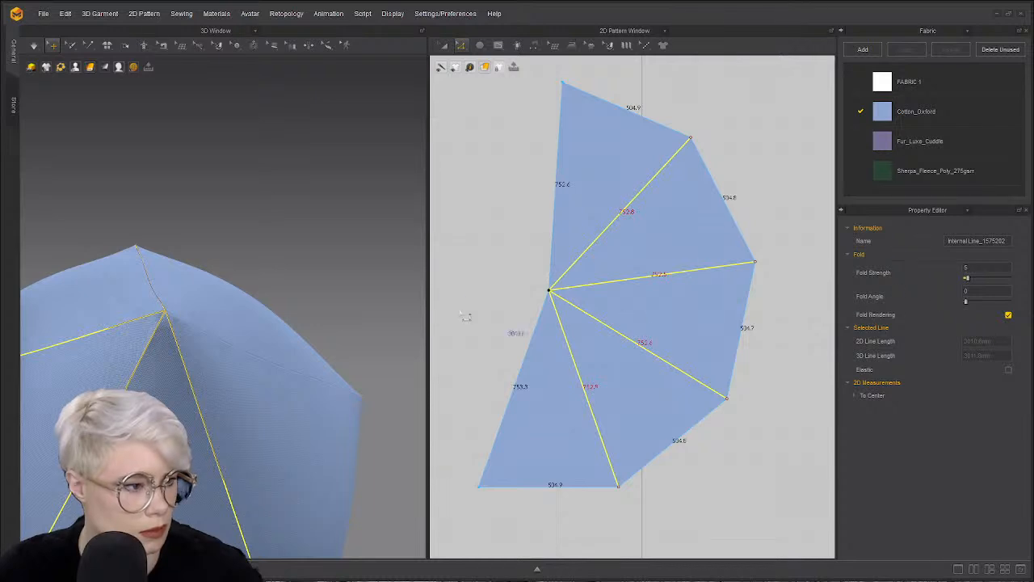
pyautogui.moveTo(214, 270); pyautogui.dragTo(329, 219, button='right')
pyautogui.press('space')
pyautogui.click(535, 325)
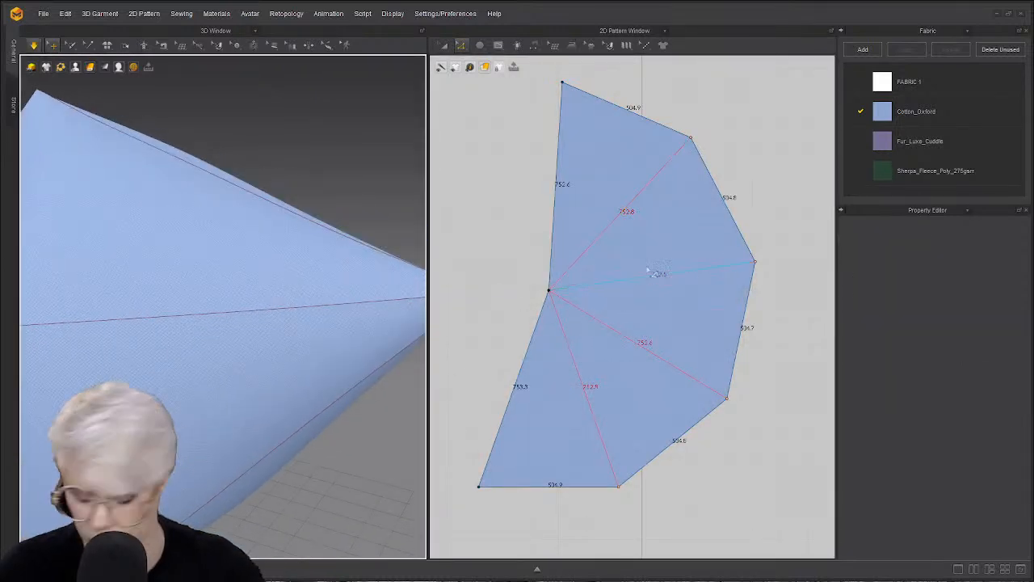
# - Strengthen all the pattern pieces of the shape
pyautogui.click(612, 280)
pyautogui.scroll(-1, 947, 507)
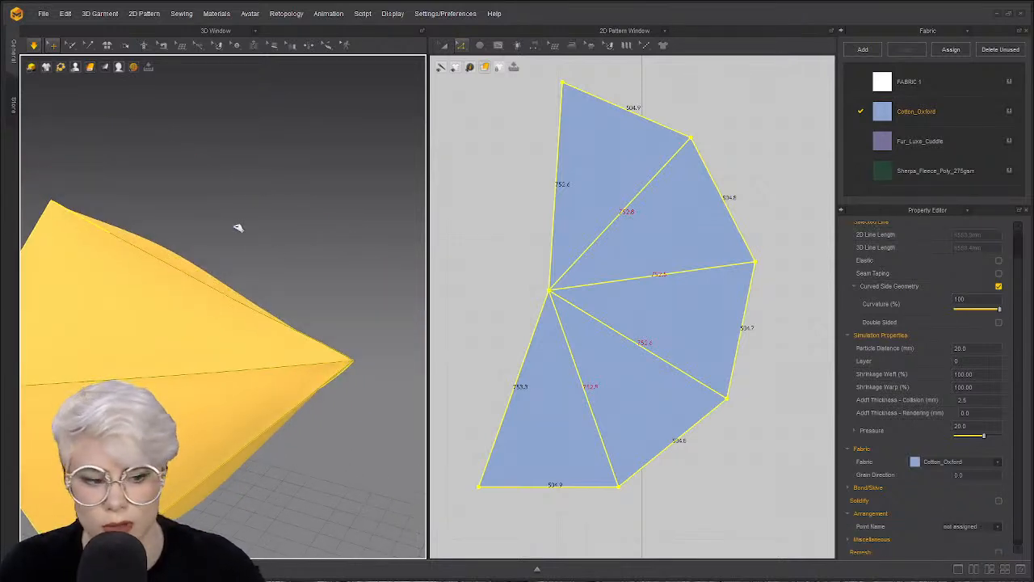
pyautogui.click(237, 226)
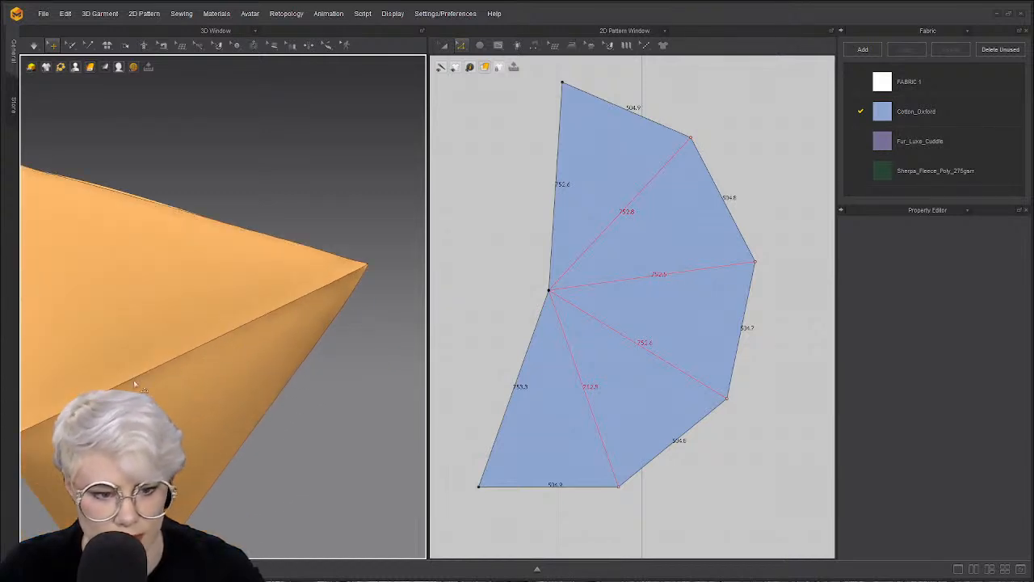
# - Try a fold angle of 360 on all four internal lines of the fan-shaped piece
pyautogui.click(664, 167)
pyautogui.keyDown('shift'); pyautogui.click(656, 276); pyautogui.keyUp('shift')
pyautogui.keyDown('shift'); pyautogui.click(641, 349); pyautogui.keyUp('shift')
pyautogui.keyDown('shift'); pyautogui.click(586, 393); pyautogui.keyUp('shift')
pyautogui.moveTo(970, 305); pyautogui.dragTo(1014, 312)
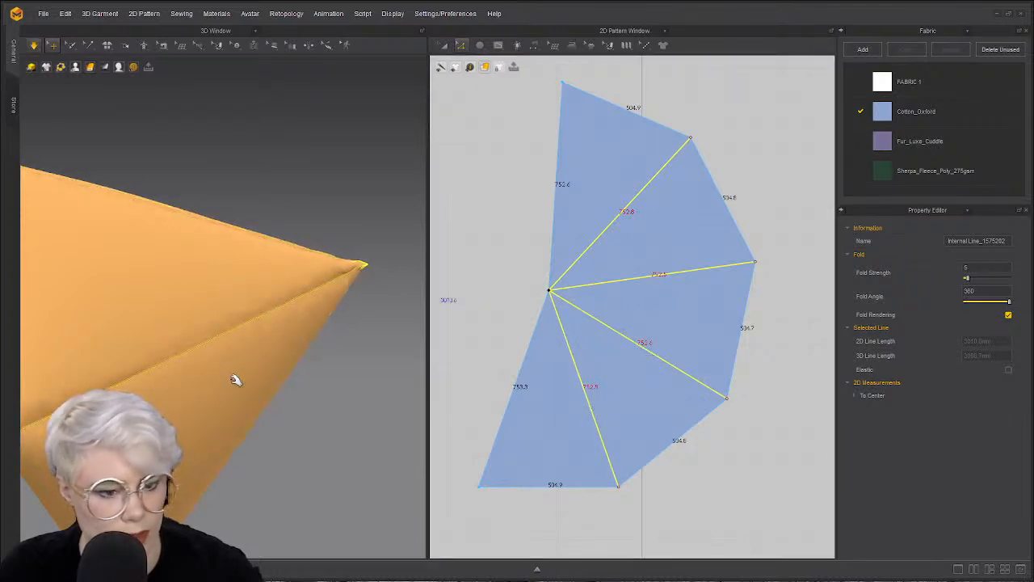
pyautogui.moveTo(236, 382); pyautogui.dragTo(272, 364, button='right')
# - Lower the fold angle of the four internal lines to its minimum and check the simulated creases
pyautogui.moveTo(1010, 302); pyautogui.dragTo(964, 301)
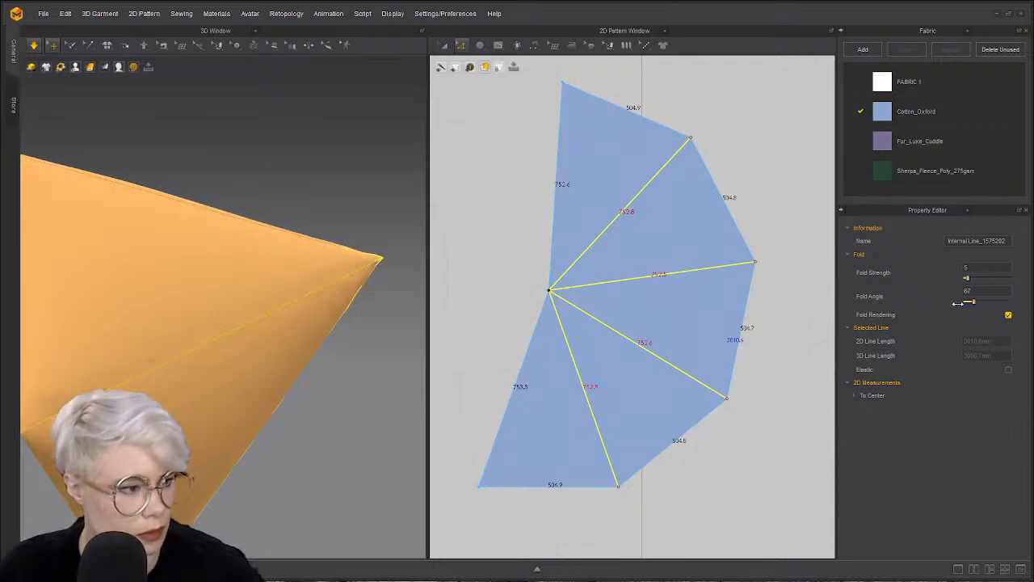
pyautogui.click(262, 197)
pyautogui.moveTo(262, 198); pyautogui.dragTo(228, 333, button='right')
pyautogui.press('q')
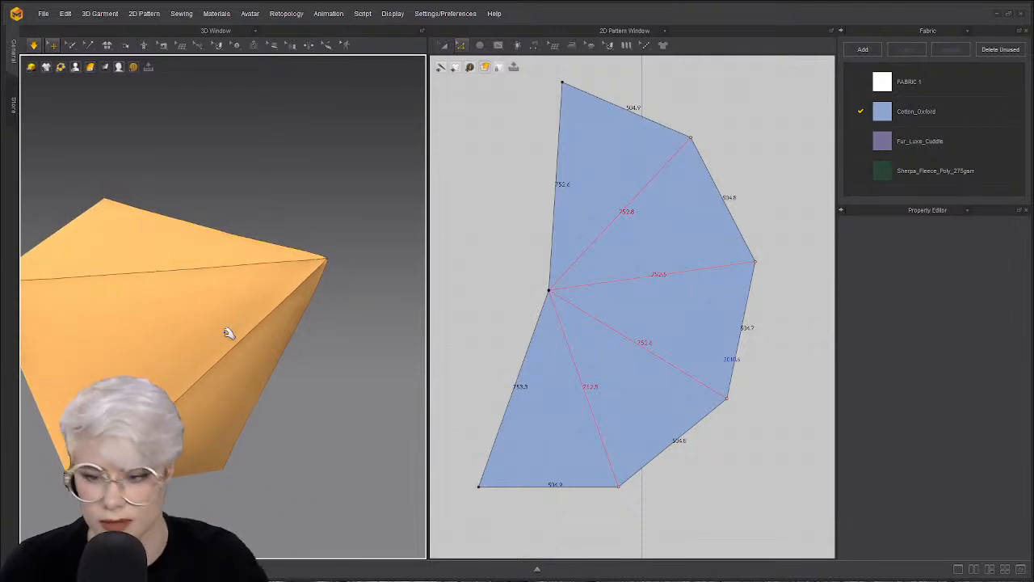
pyautogui.moveTo(229, 311); pyautogui.dragTo(122, 328, button='right')
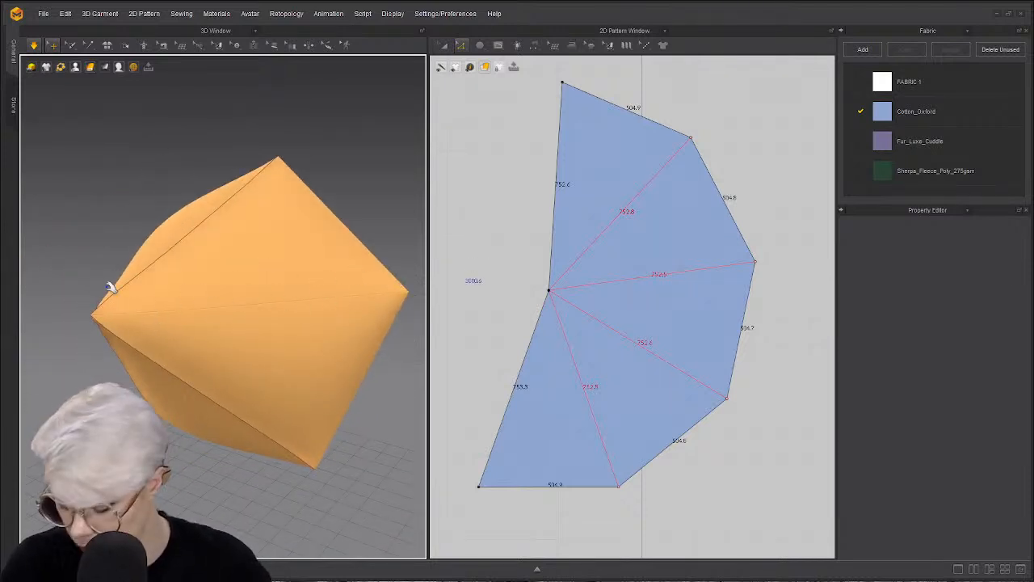
# - Select the seam joining the fan's two open straight edges with Edit Sewing and set its fold angle to 0
pyautogui.press('n')
pyautogui.click(554, 240)
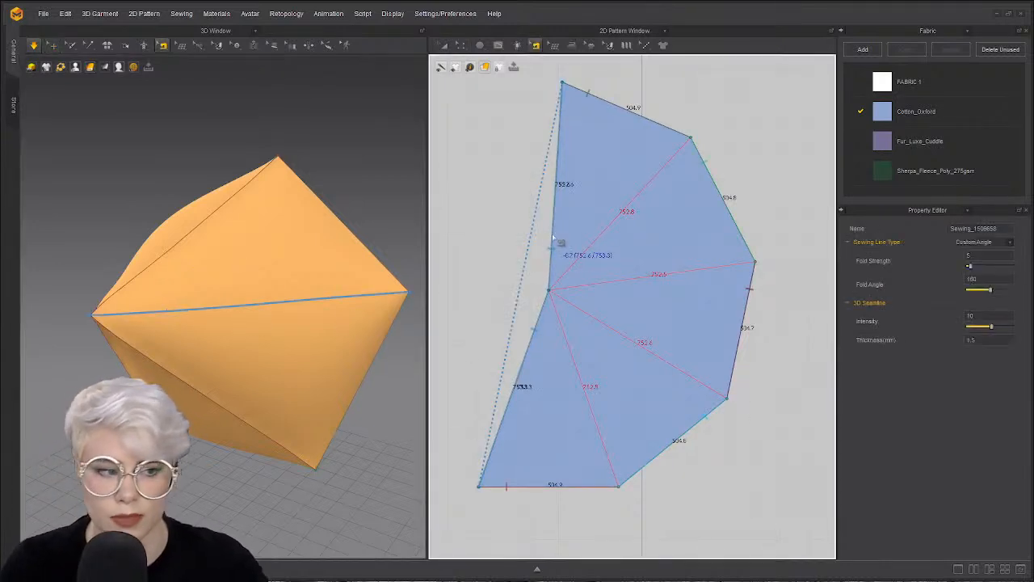
pyautogui.click(536, 46)
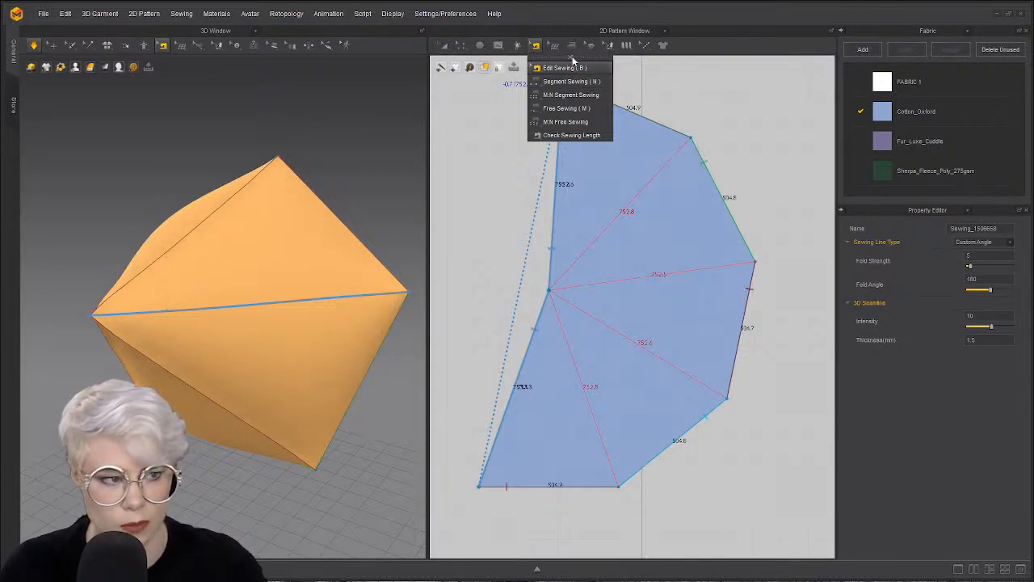
pyautogui.moveTo(556, 69); pyautogui.dragTo(394, 98)
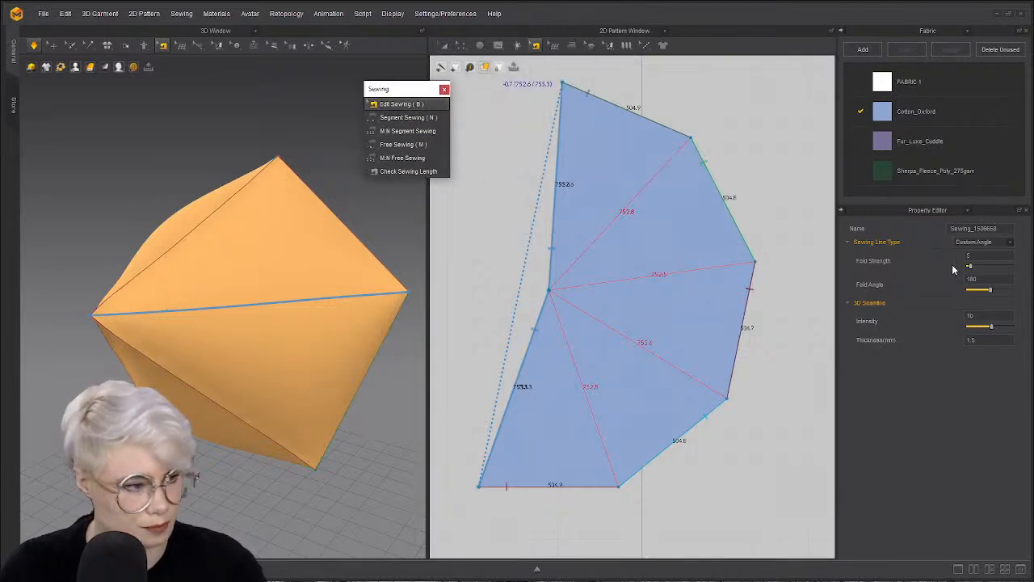
pyautogui.moveTo(990, 286); pyautogui.dragTo(953, 288)
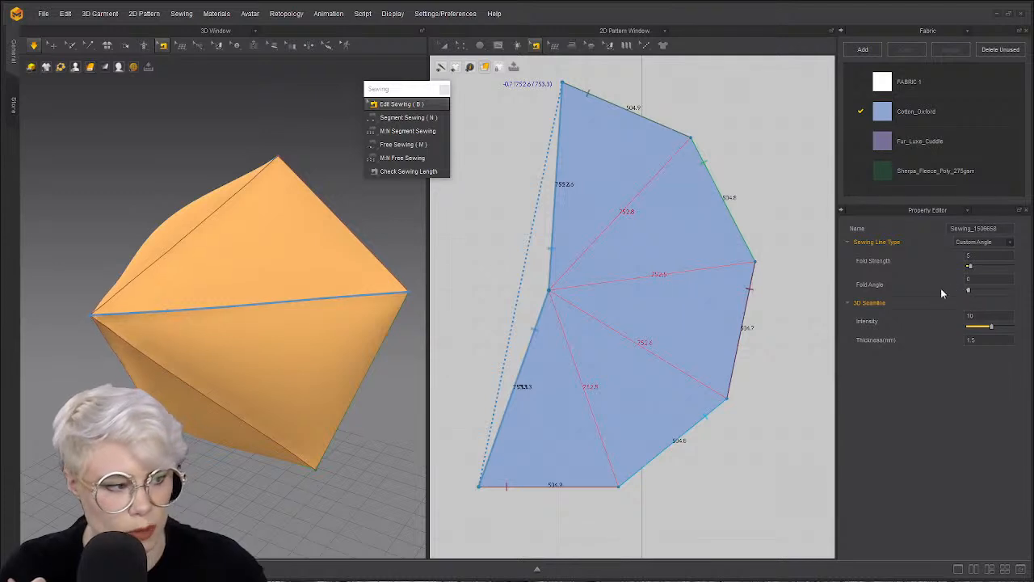
# - Try the Turned sewing line type on the selected seam and return it to Custom Angle
pyautogui.click(1010, 243)
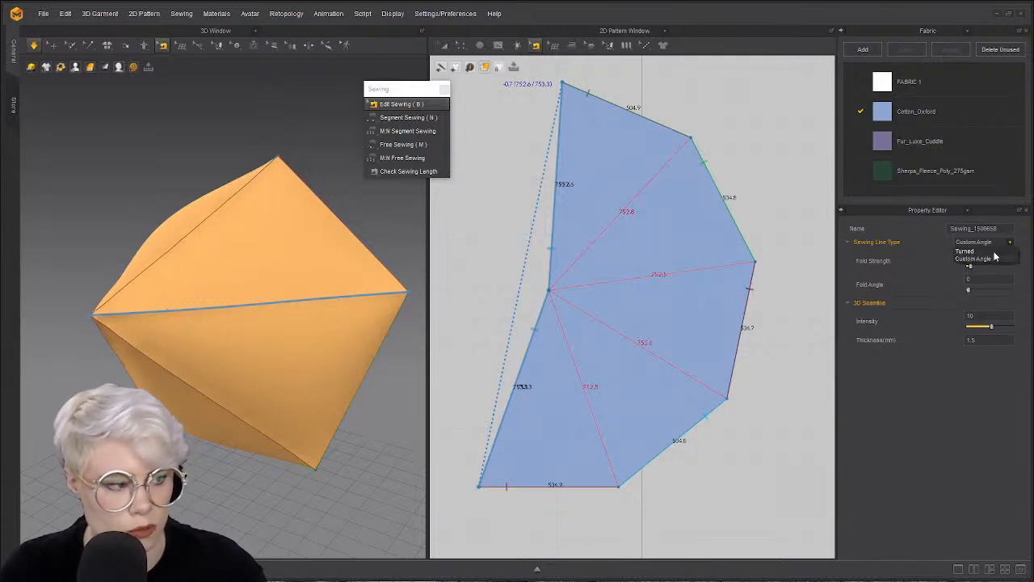
pyautogui.click(991, 251)
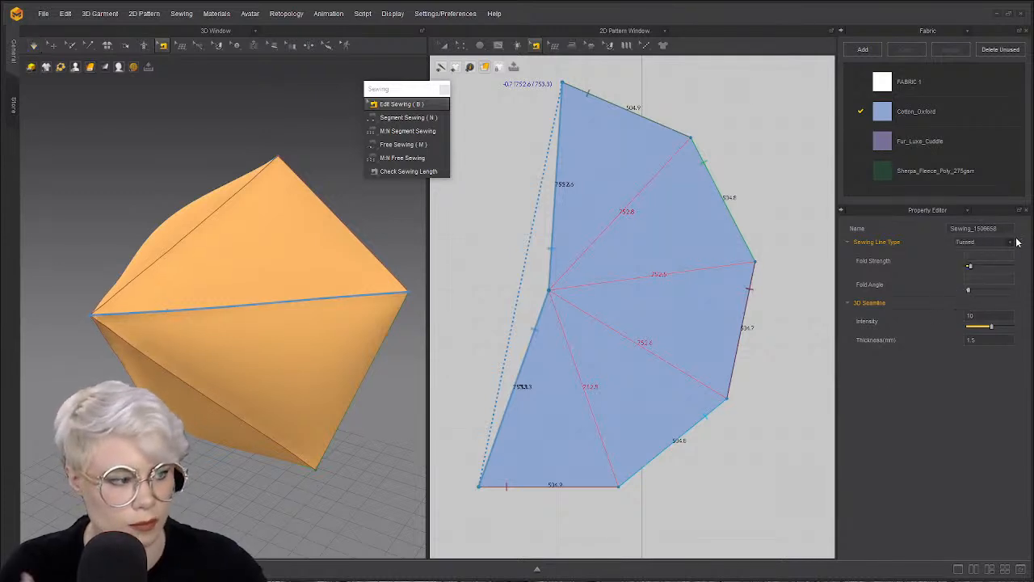
pyautogui.click(1011, 244)
pyautogui.click(992, 259)
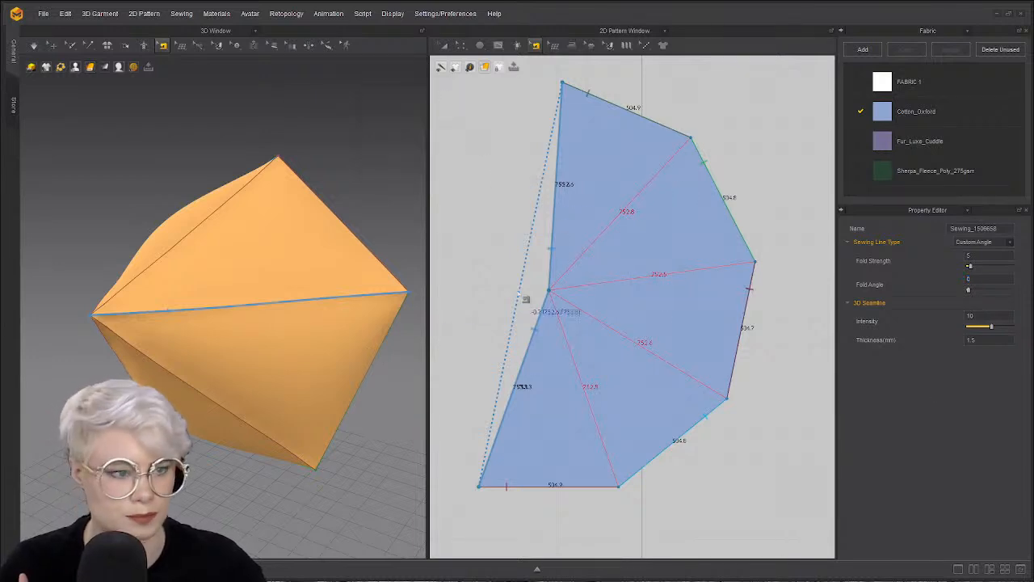
# - Simulate the shape with the new seam angle and examine the seam from several sides
pyautogui.press('q')
pyautogui.click(242, 317)
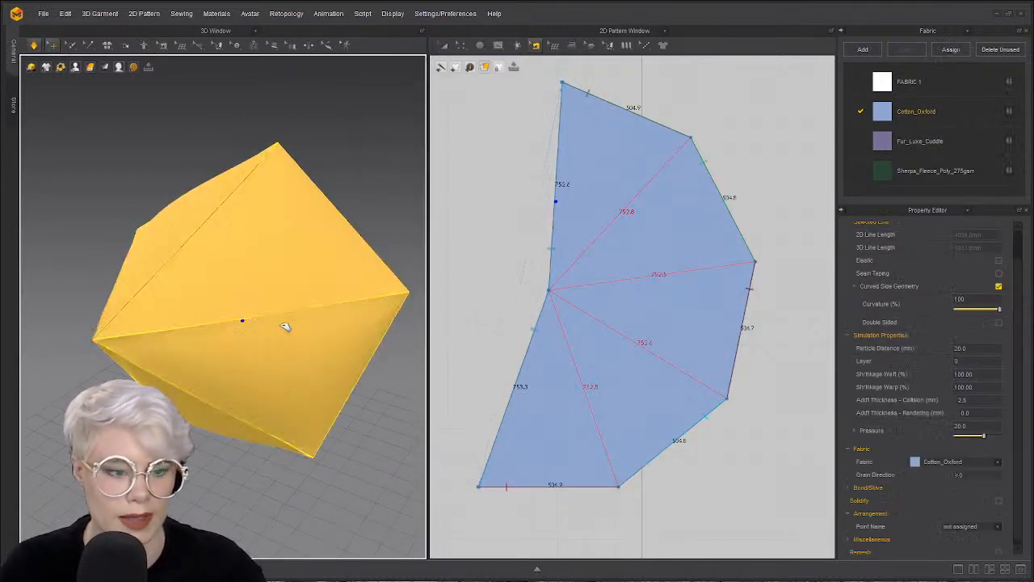
pyautogui.moveTo(306, 366); pyautogui.dragTo(425, 364, button='right')
pyautogui.click(380, 364)
pyautogui.moveTo(240, 363); pyautogui.dragTo(335, 325, button='right')
pyautogui.scroll(-6, 595, 288)
# - Select both the fan-shaped and the pentagon pattern pieces with the Transform Pattern tool
pyautogui.press('a')
pyautogui.scroll(-5, 572, 313)
pyautogui.moveTo(561, 300); pyautogui.dragTo(527, 266, button='middle')
pyautogui.moveTo(257, 320); pyautogui.dragTo(107, 332, button='right')
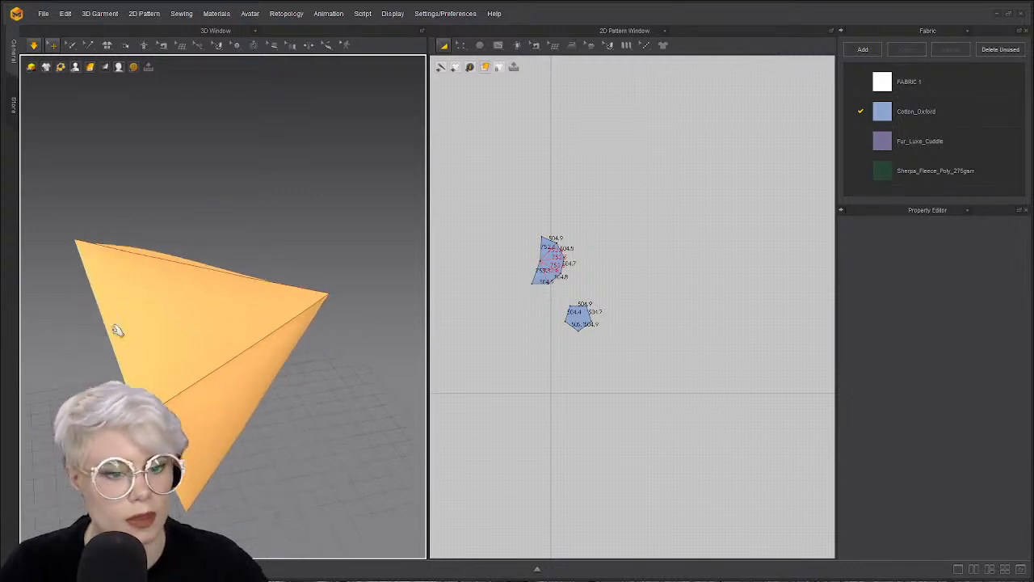
pyautogui.scroll(5, 553, 250)
pyautogui.click(554, 259)
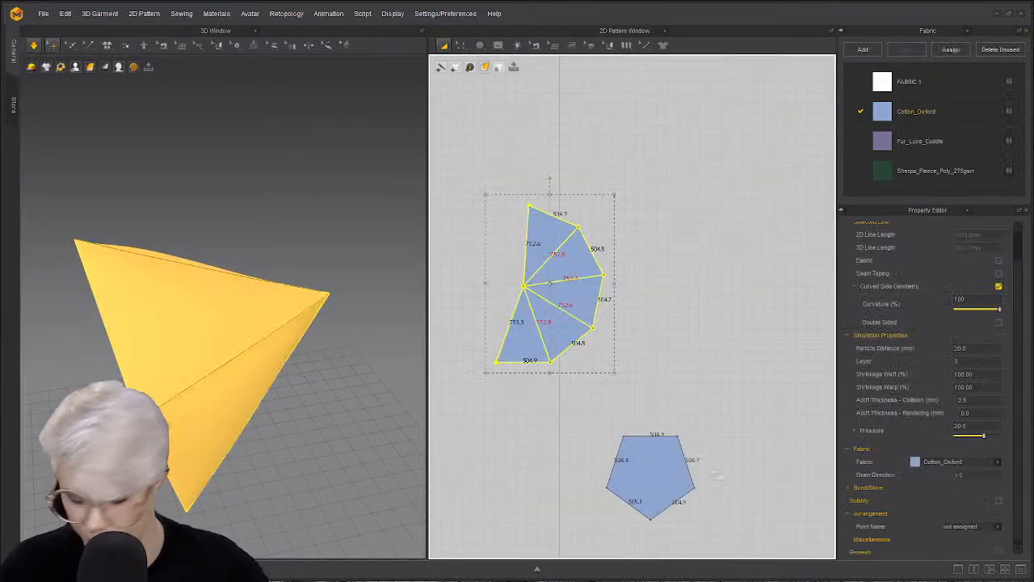
pyautogui.keyDown('shift'); pyautogui.click(652, 482); pyautogui.keyUp('shift')
# - Move the pentagon piece to the open side of the fan-shaped piece and select all pattern pieces
pyautogui.moveTo(559, 415); pyautogui.dragTo(473, 351, button='middle')
pyautogui.scroll(3, 466, 260)
pyautogui.click(730, 321)
pyautogui.scroll(-2, 579, 427)
pyautogui.moveTo(579, 427); pyautogui.dragTo(692, 403, button='middle')
pyautogui.click(690, 439)
pyautogui.hotkey('ctrl', 'c')
pyautogui.hotkey('ctrl', 'v')
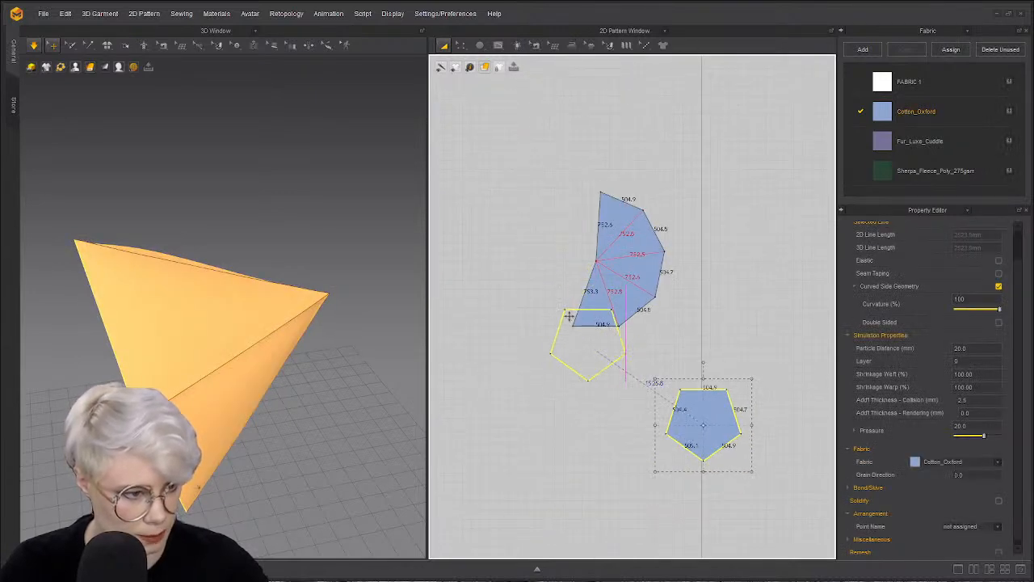
pyautogui.click(534, 247)
pyautogui.hotkey('ctrl', 'a')
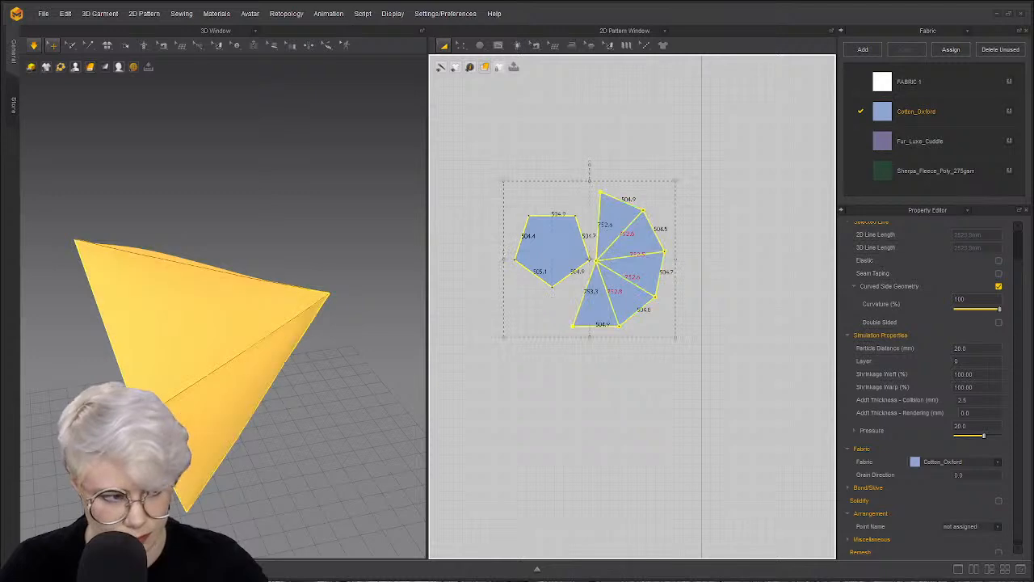
# - Examine the sewn faceted shape and its seams from several sides with nothing selected
pyautogui.moveTo(226, 363); pyautogui.dragTo(181, 325, button='right')
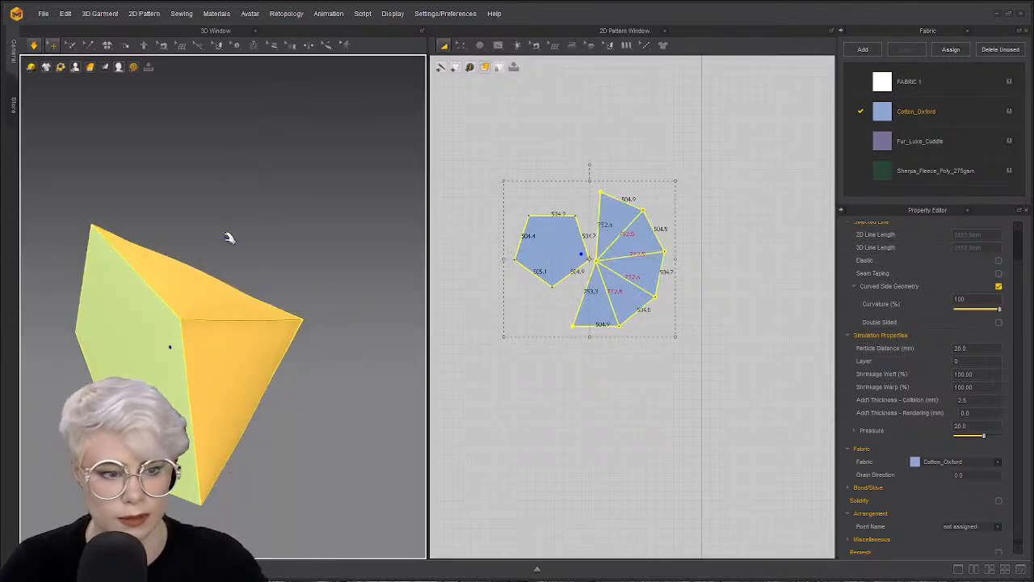
pyautogui.press('b')
pyautogui.hotkey('ctrl', 'a')
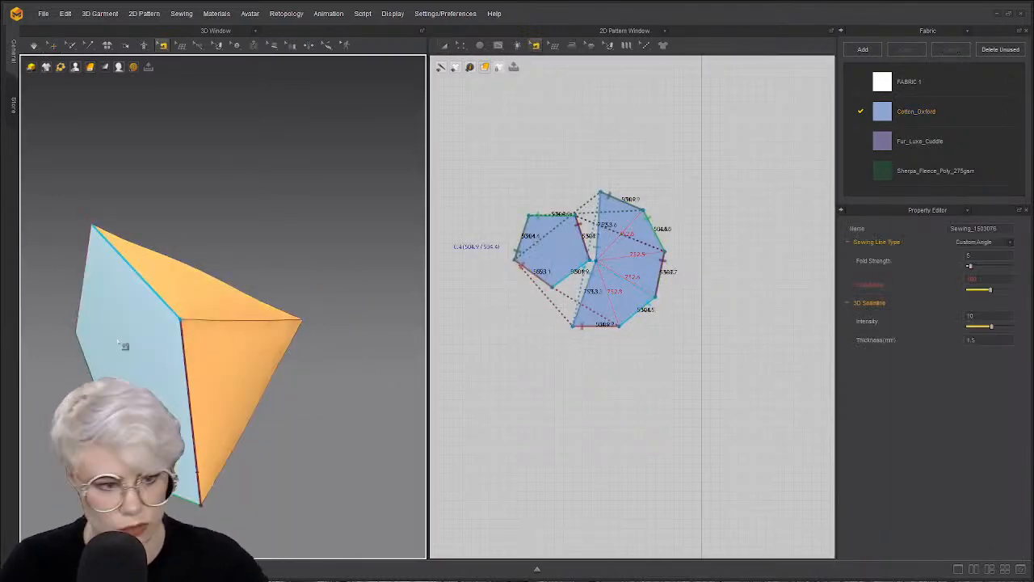
pyautogui.click(53, 46)
pyautogui.hotkey('ctrl', 'a')
pyautogui.moveTo(147, 355); pyautogui.dragTo(283, 331, button='right')
pyautogui.moveTo(281, 332); pyautogui.dragTo(307, 268, button='middle')
pyautogui.click(363, 321)
pyautogui.moveTo(279, 352); pyautogui.dragTo(294, 293, button='right')
pyautogui.scroll(-3, 194, 320)
pyautogui.moveTo(285, 307); pyautogui.dragTo(355, 220, button='middle')
pyautogui.scroll(-3, 355, 220)
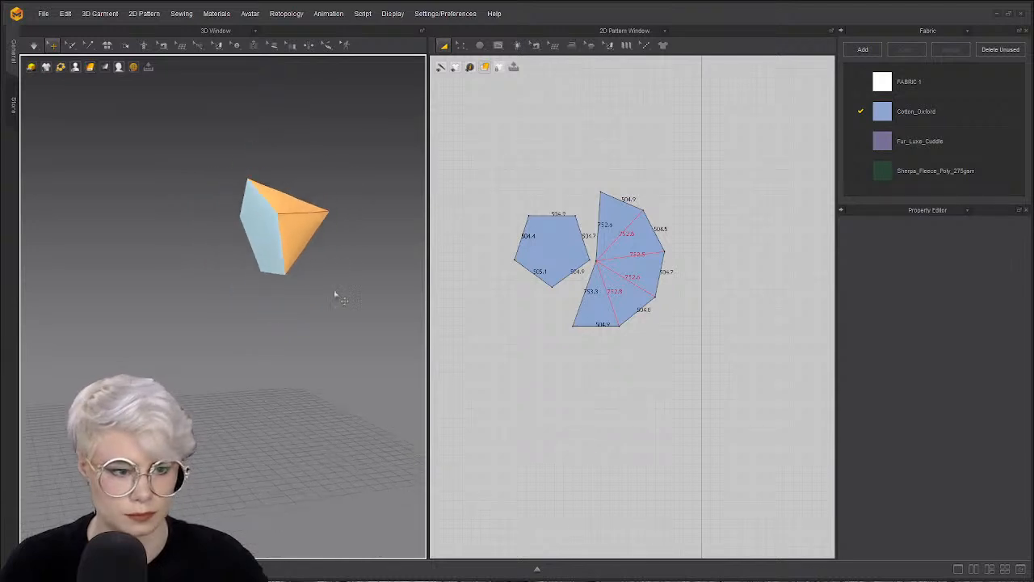
pyautogui.moveTo(337, 286); pyautogui.dragTo(312, 313, button='right')
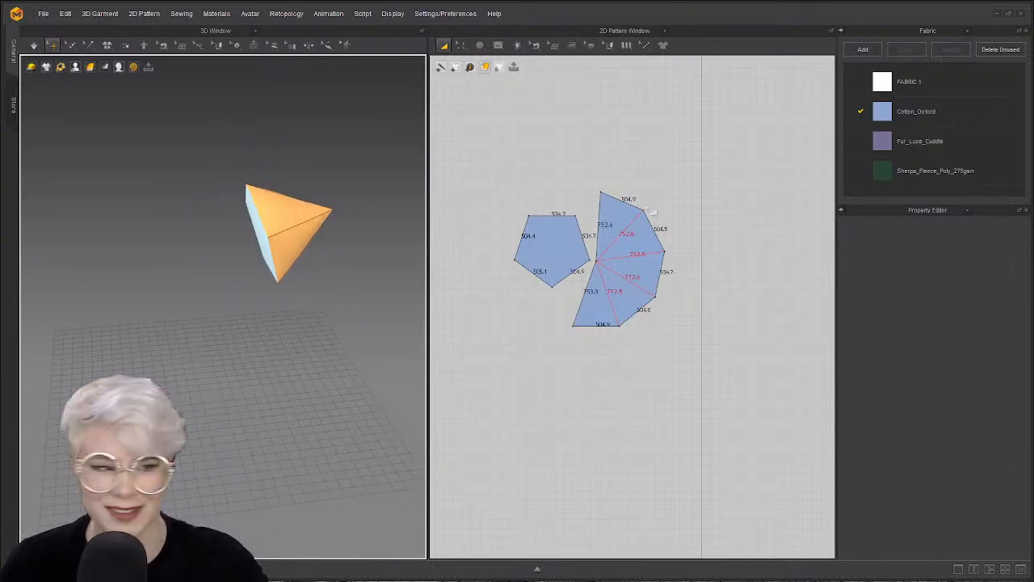
# - Duplicate the pentagon and fan-shaped pieces below the originals and place the copied shape beside the original in 3D
pyautogui.click(556, 258)
pyautogui.keyDown('shift'); pyautogui.click(613, 233); pyautogui.keyUp('shift')
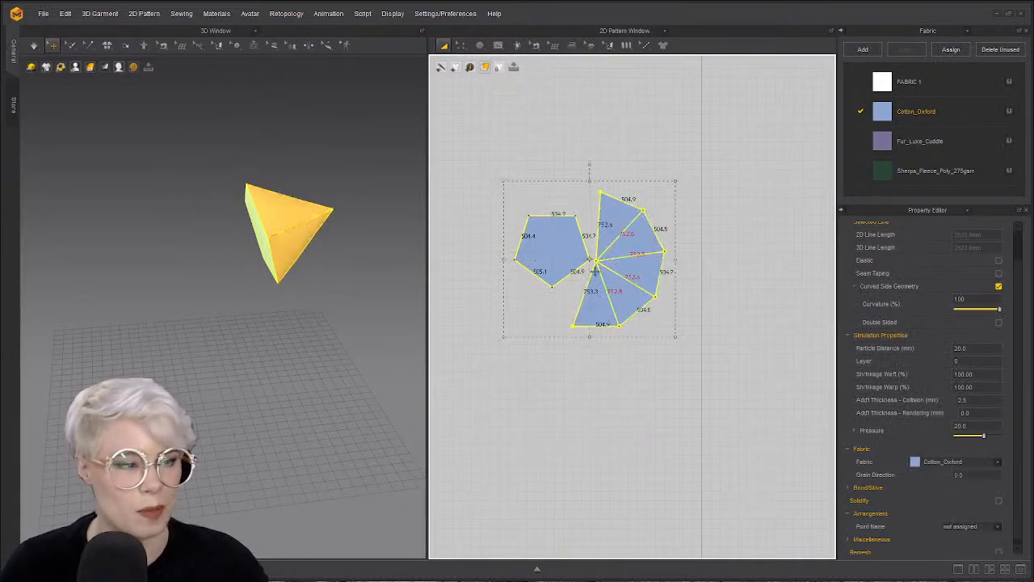
pyautogui.hotkey('ctrl', 'c')
pyautogui.hotkey('ctrl', 'v')
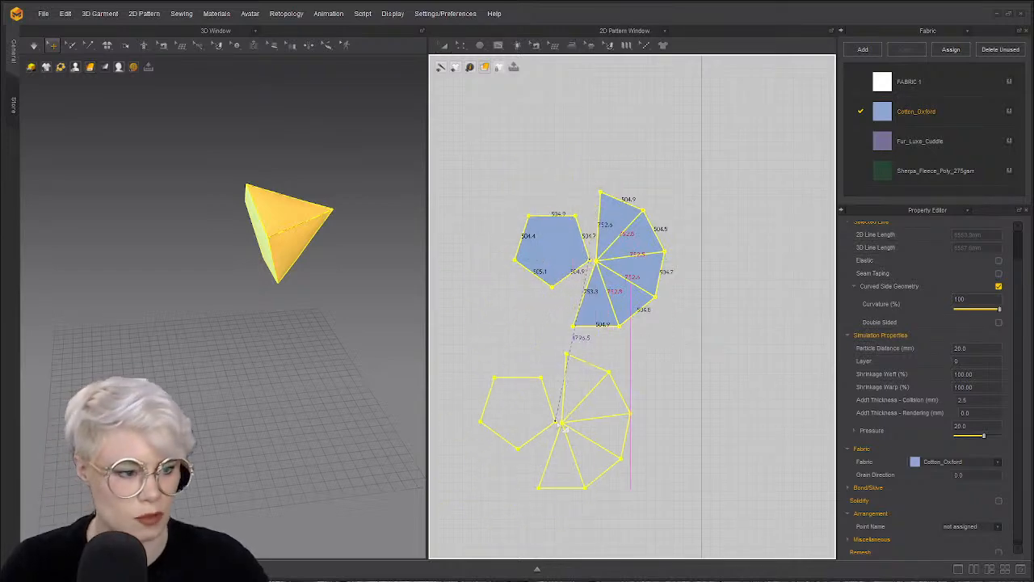
pyautogui.click(552, 420)
pyautogui.moveTo(274, 391); pyautogui.dragTo(229, 181)
pyautogui.moveTo(229, 183); pyautogui.dragTo(285, 265, button='right')
pyautogui.moveTo(203, 289); pyautogui.dragTo(253, 295, button='right')
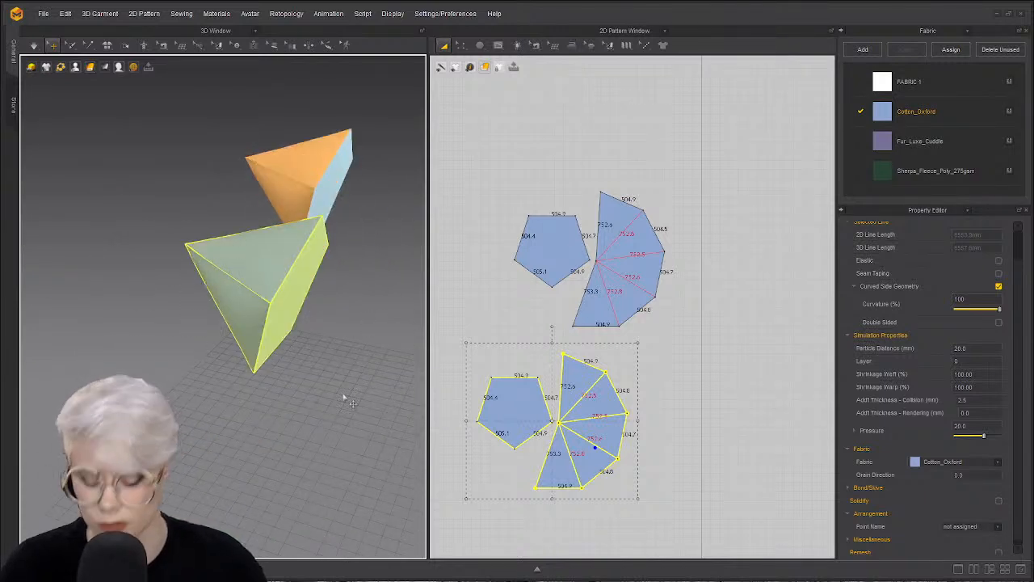
# - Sew the copied pentagon's upper-right edge to the facing left edge of the original pentagon with Segment Sewing
pyautogui.press('2')
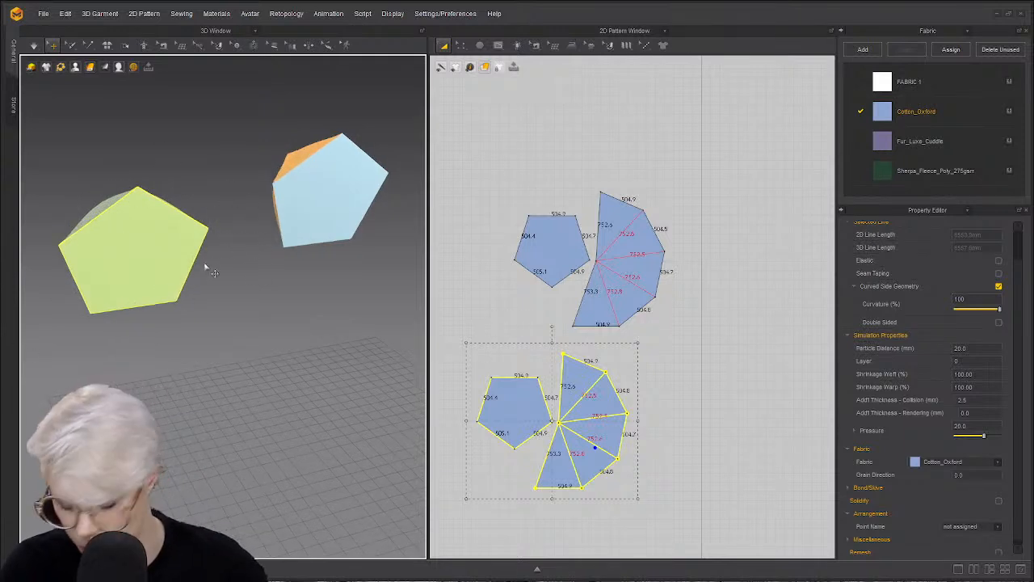
pyautogui.press('n')
pyautogui.click(182, 213)
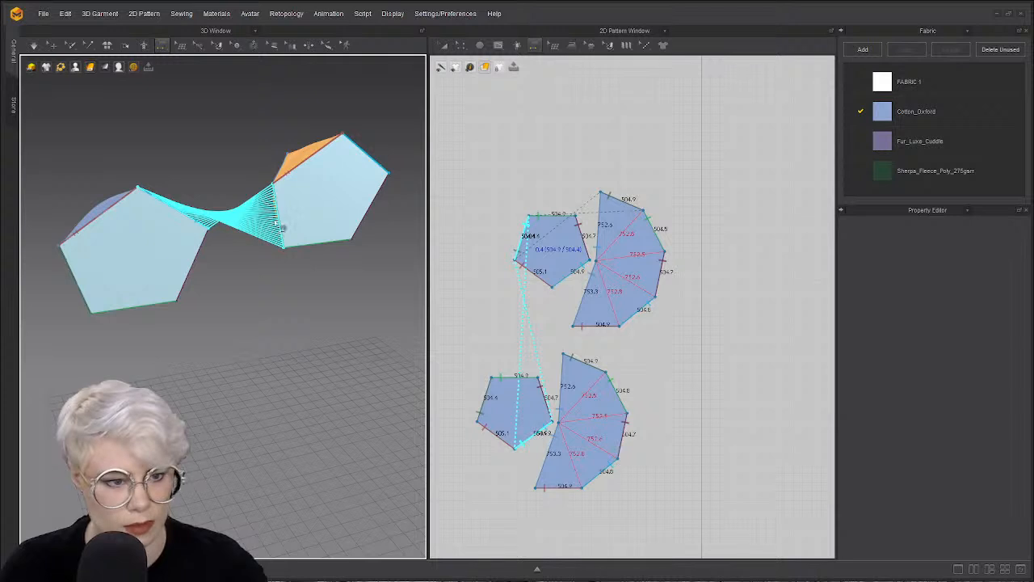
pyautogui.click(278, 195)
pyautogui.press('a')
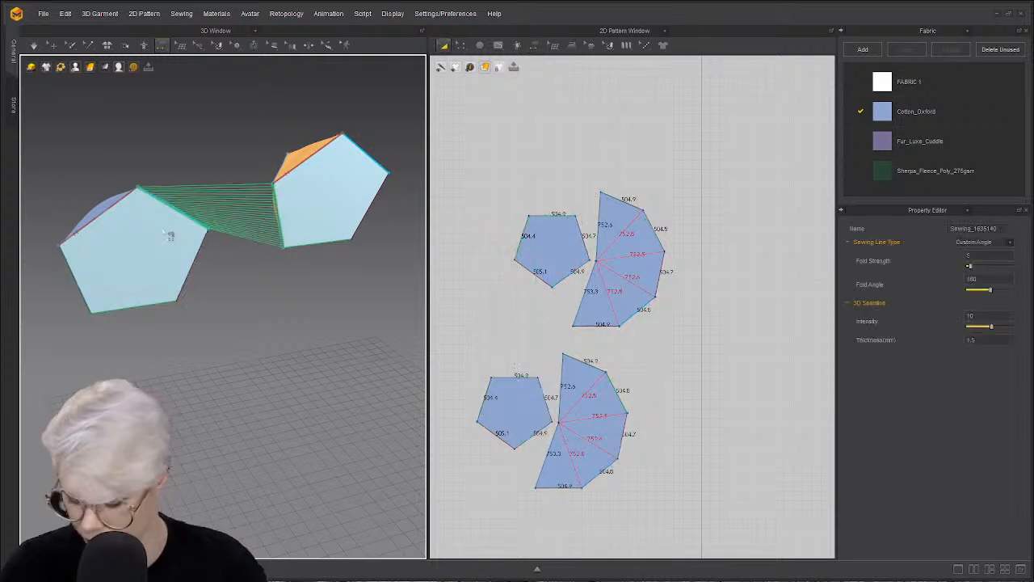
# - Try to rotate the copied pentagon on its own in 3D to line up its sewn edge
pyautogui.press('q')
pyautogui.click(179, 222)
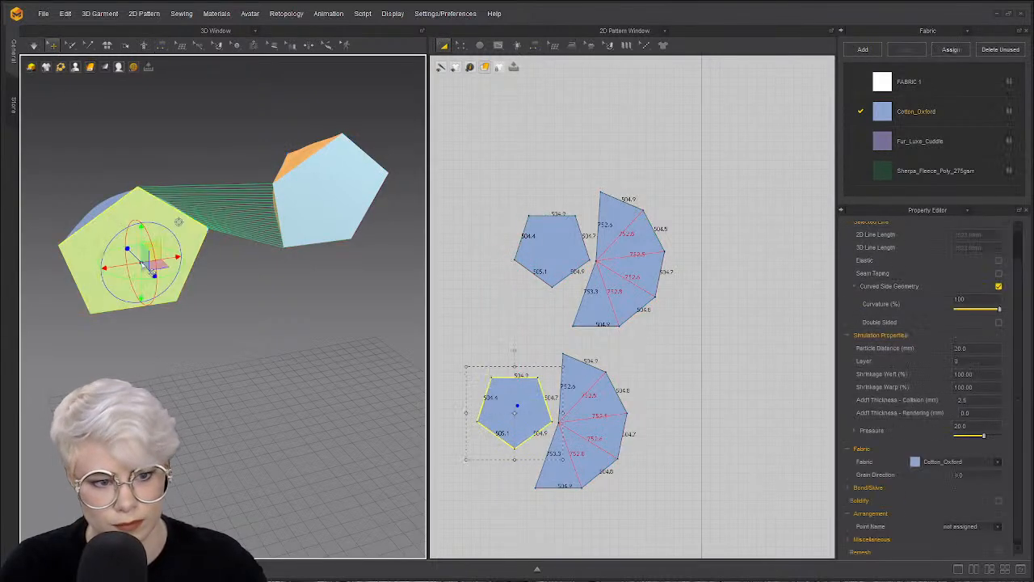
pyautogui.click(218, 287)
pyautogui.press('2')
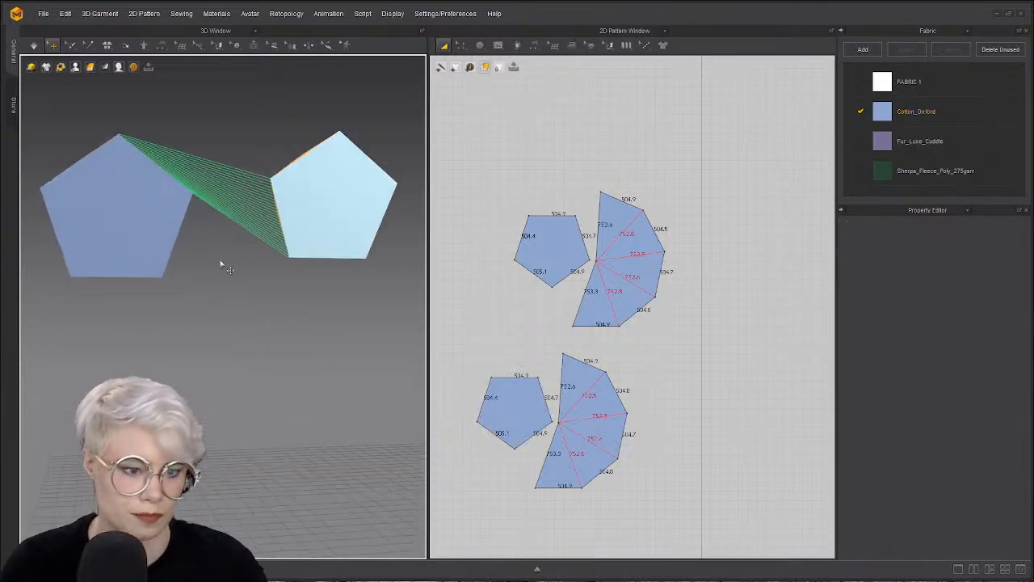
pyautogui.moveTo(221, 259); pyautogui.dragTo(211, 284, button='middle')
pyautogui.click(145, 257)
pyautogui.press('space')
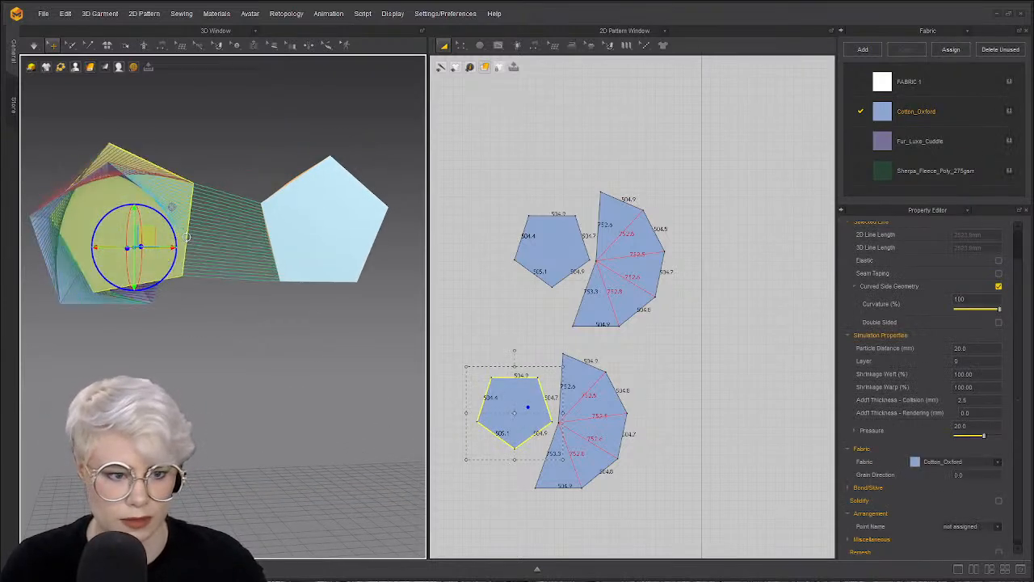
# - Undo the rotation of the copied pentagon
pyautogui.hotkey('ctrl', 'a')
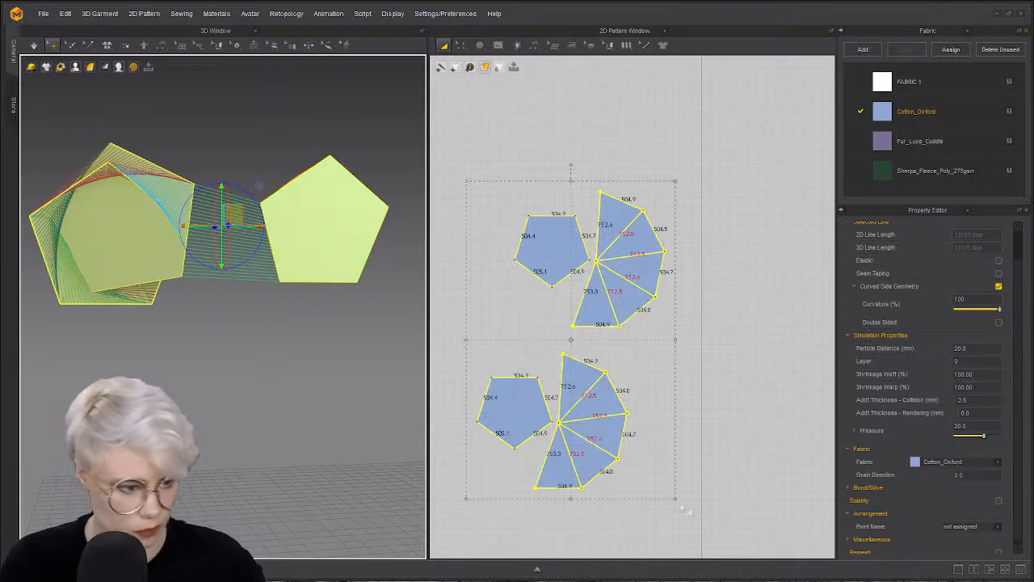
pyautogui.click(682, 507)
pyautogui.click(595, 426)
pyautogui.keyDown('shift'); pyautogui.click(525, 407); pyautogui.keyUp('shift')
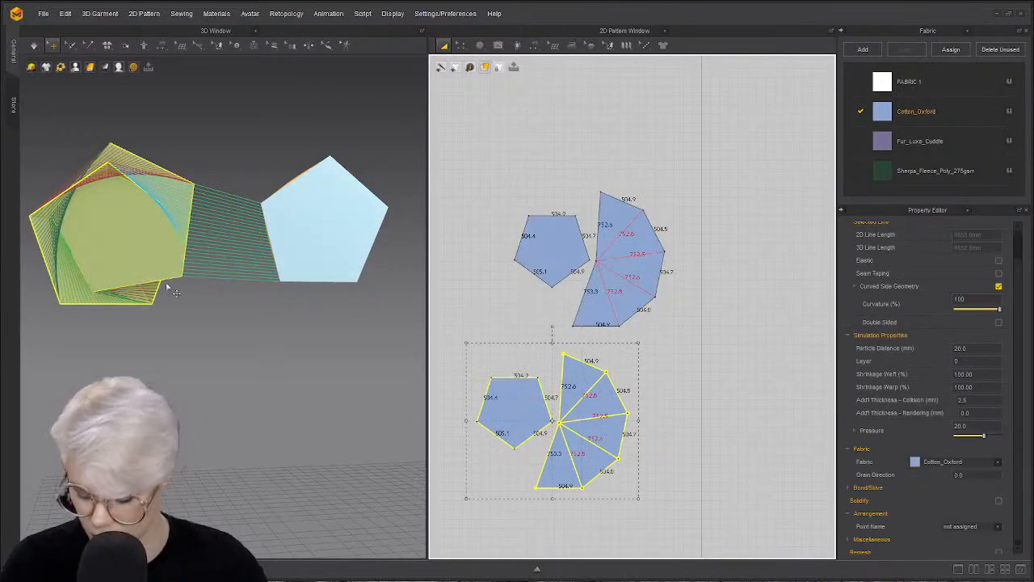
pyautogui.hotkey('ctrl', 'z')
pyautogui.hotkey('ctrl', 'z')
pyautogui.hotkey('ctrl', 'z')
pyautogui.hotkey('ctrl', 'z')
pyautogui.hotkey('ctrl', 'z')
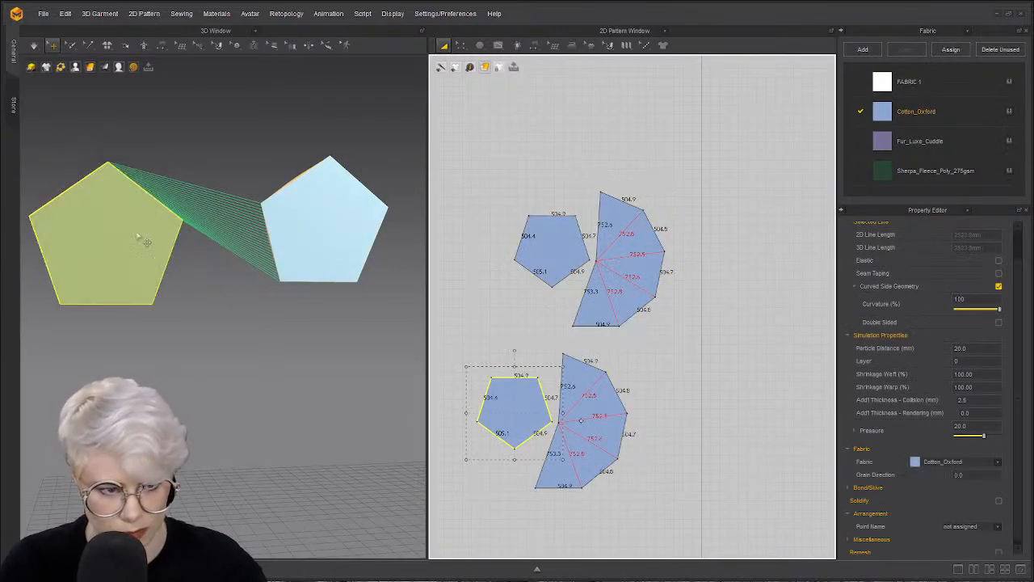
# - Rotate the copied pentagon and fan-shaped pieces together in 3D and move them close to the original with the sewn edges facing
pyautogui.moveTo(147, 241); pyautogui.dragTo(149, 293, button='right')
pyautogui.keyDown('shift'); pyautogui.click(576, 396); pyautogui.keyUp('shift')
pyautogui.press('2')
pyautogui.click(111, 219)
pyautogui.moveTo(139, 212); pyautogui.dragTo(240, 217)
pyautogui.moveTo(237, 253); pyautogui.dragTo(272, 254)
pyautogui.moveTo(280, 261); pyautogui.dragTo(247, 317, button='right')
pyautogui.scroll(2, 226, 251)
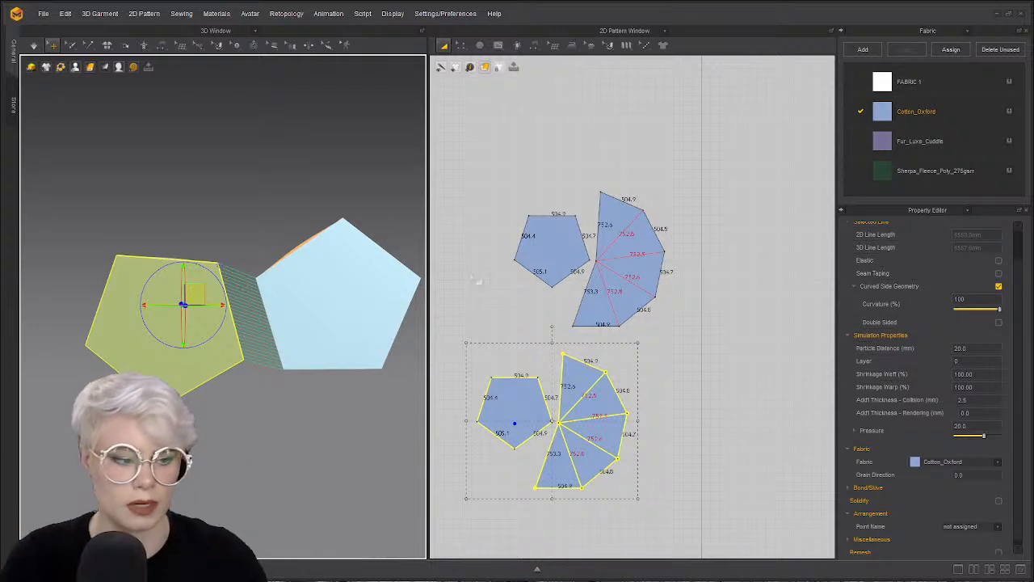
# - Duplicate the copied pentagon and fan-shaped pieces as a third set above the original patterns
pyautogui.scroll(-3, 202, 259)
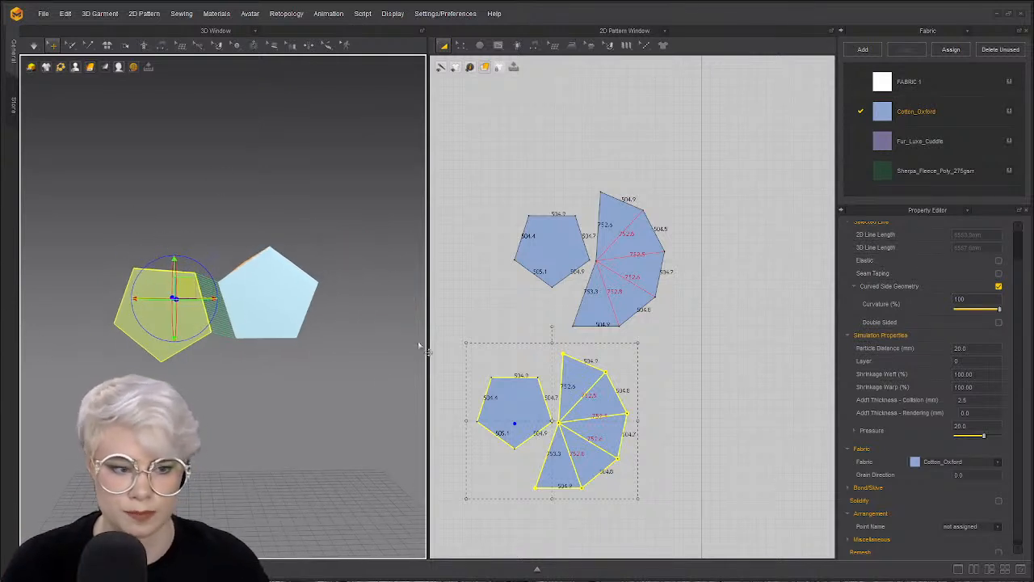
pyautogui.click(510, 416)
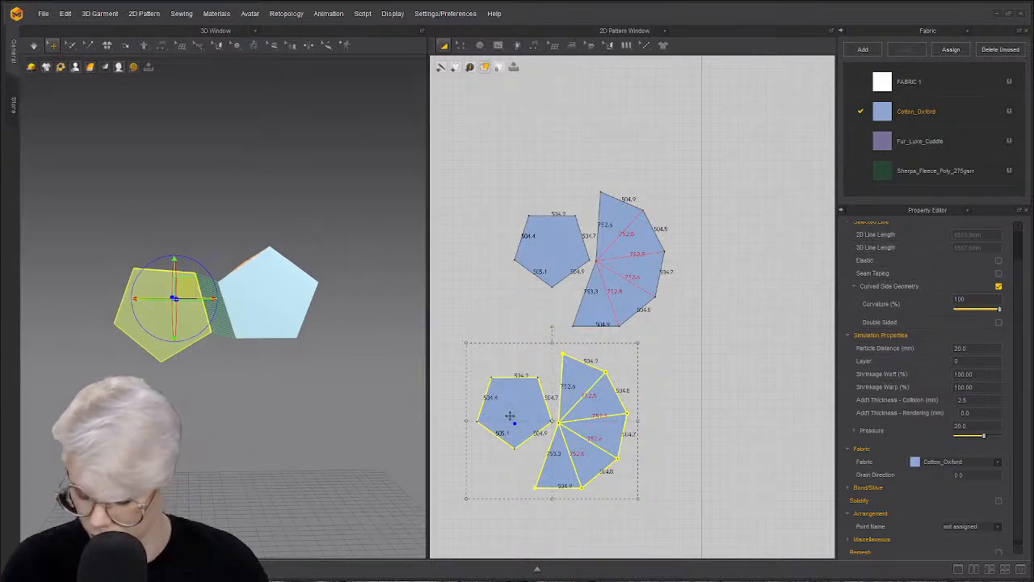
pyautogui.click(574, 380)
pyautogui.keyDown('shift'); pyautogui.click(510, 398); pyautogui.keyUp('shift')
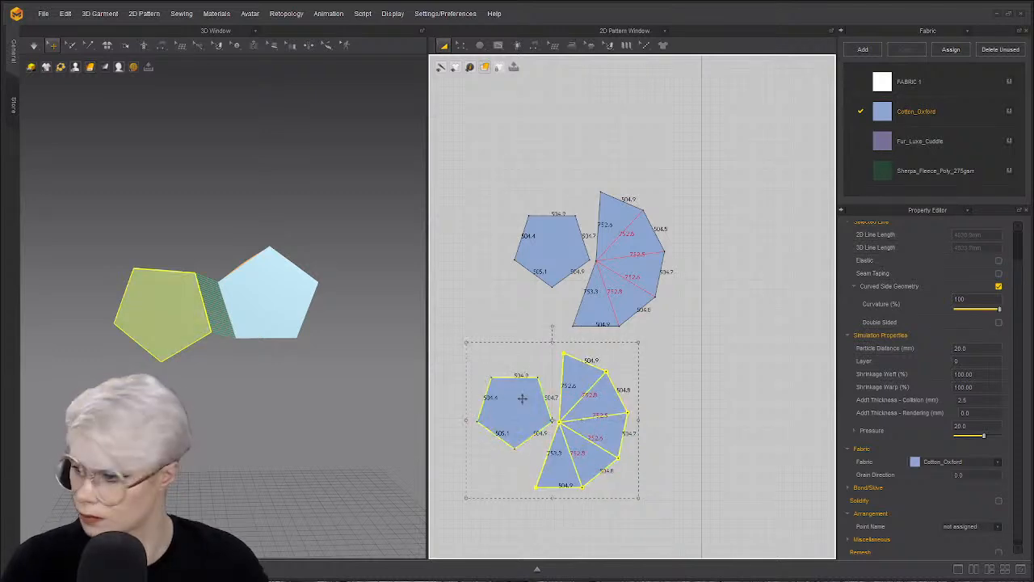
pyautogui.hotkey('ctrl', 'c')
pyautogui.hotkey('ctrl', 'v')
pyautogui.scroll(-2, 577, 312)
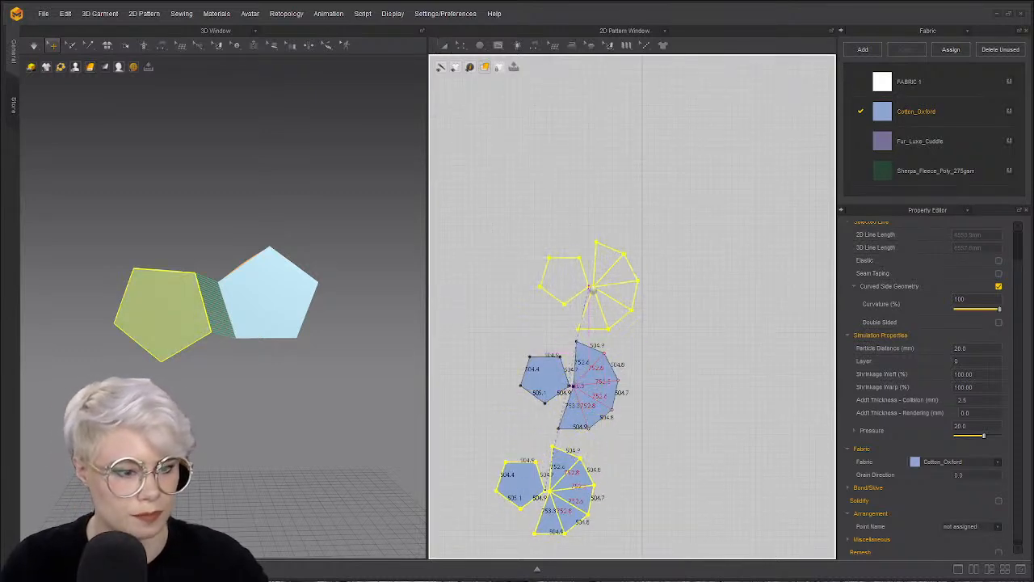
pyautogui.click(563, 269)
# - Select all three pattern sets and turn them into a horizontal row in the 2D layout
pyautogui.scroll(-2, 562, 323)
pyautogui.moveTo(444, 125); pyautogui.dragTo(653, 496)
pyautogui.moveTo(543, 192); pyautogui.dragTo(654, 311)
pyautogui.scroll(2, 348, 355)
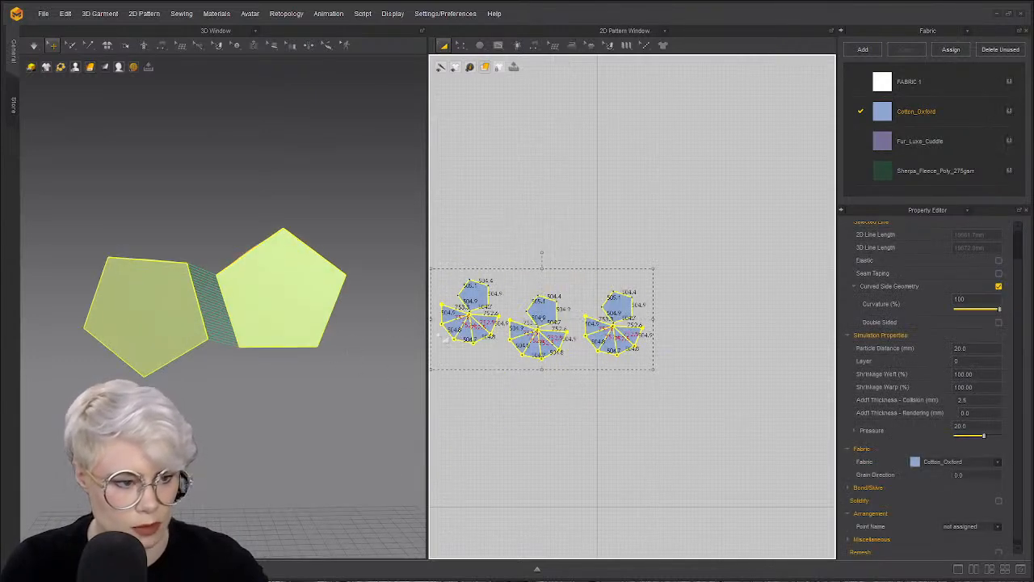
# - Select the third pattern set and move its shape just above the two sewn-together shapes in 3D
pyautogui.scroll(-4, 264, 373)
pyautogui.moveTo(249, 305); pyautogui.dragTo(186, 313, button='middle')
pyautogui.moveTo(142, 152); pyautogui.dragTo(177, 237, button='middle')
pyautogui.click(165, 171)
pyautogui.moveTo(695, 361); pyautogui.dragTo(616, 309)
pyautogui.moveTo(585, 264); pyautogui.dragTo(584, 262)
pyautogui.moveTo(184, 173); pyautogui.dragTo(184, 349)
pyautogui.scroll(3, 193, 346)
pyautogui.moveTo(237, 358); pyautogui.dragTo(275, 262, button='middle')
pyautogui.scroll(2, 278, 263)
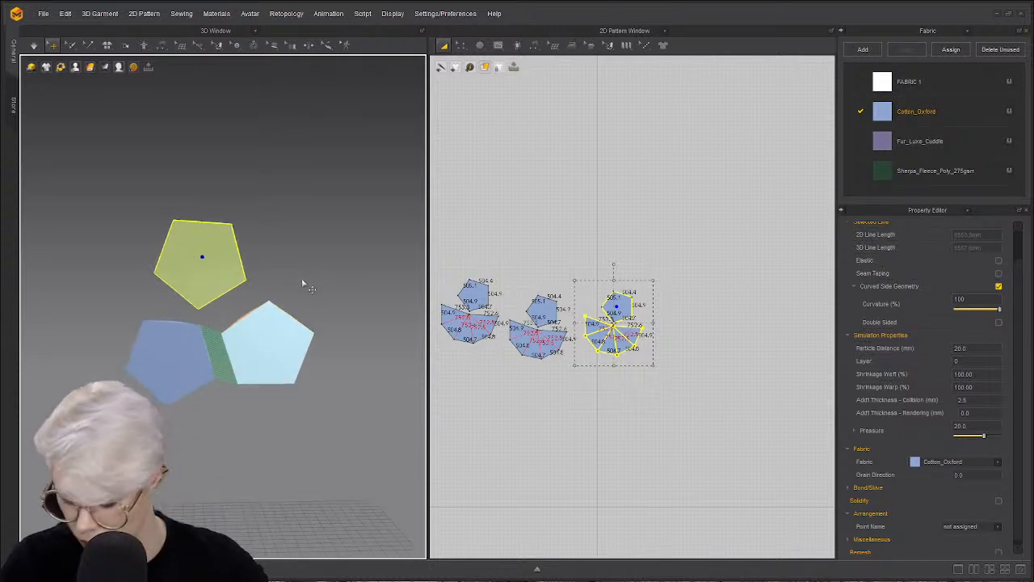
# - Move the third pattern set above the other two and add a fourth copy to its right in both 2D and 3D
pyautogui.click(596, 391)
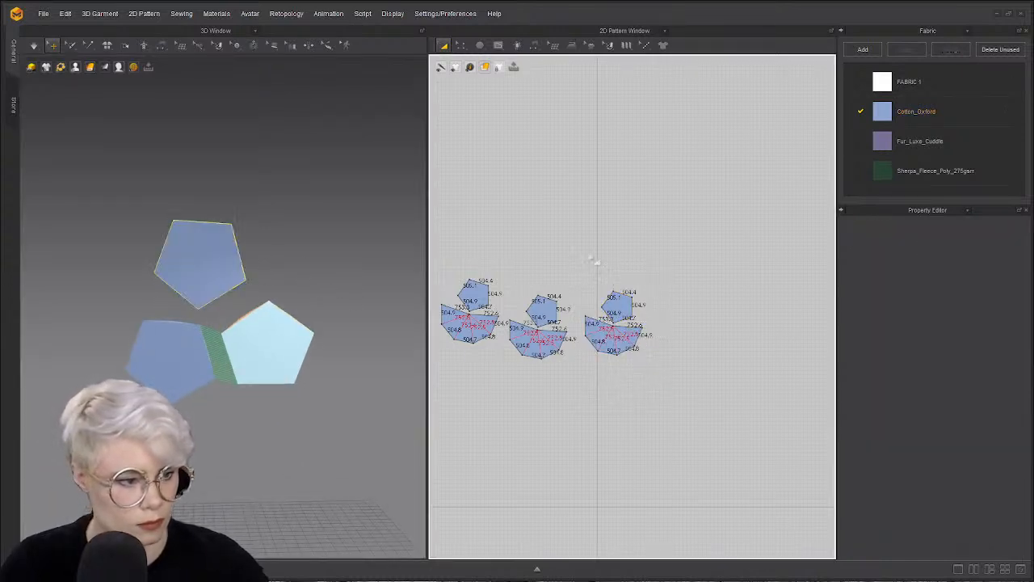
pyautogui.click(615, 317)
pyautogui.moveTo(616, 317); pyautogui.dragTo(492, 234)
pyautogui.moveTo(287, 355); pyautogui.dragTo(320, 275)
pyautogui.click(325, 270)
pyautogui.moveTo(660, 308); pyautogui.dragTo(590, 235)
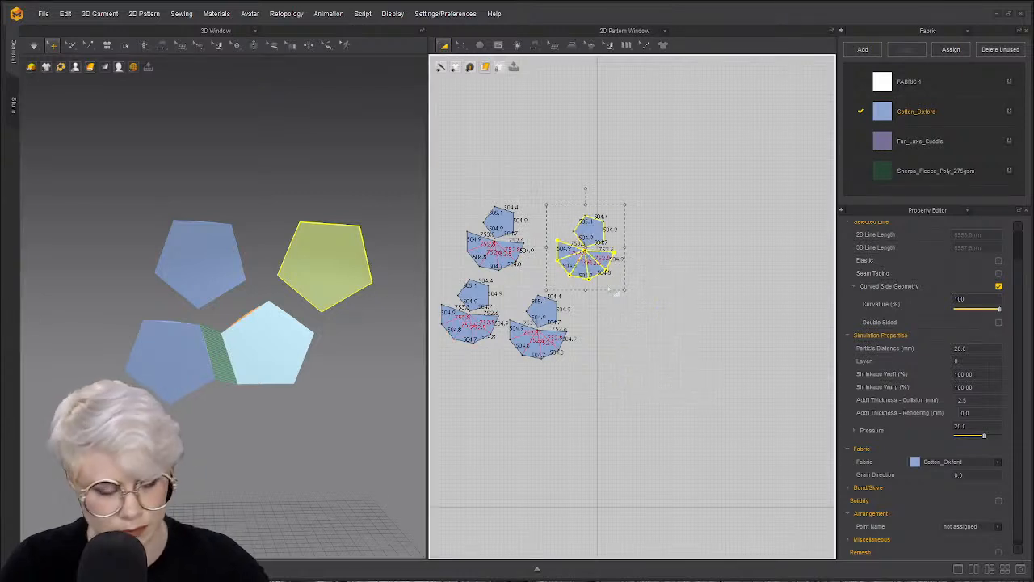
# - Add a fifth copy of the shape beside the central pentagon's right edge and a sixth below its bottom edge
pyautogui.scroll(3, 347, 328)
pyautogui.moveTo(596, 229); pyautogui.dragTo(624, 327)
pyautogui.scroll(-2, 273, 327)
pyautogui.scroll(2, 274, 332)
pyautogui.moveTo(376, 505); pyautogui.dragTo(316, 339)
pyautogui.scroll(-2, 327, 324)
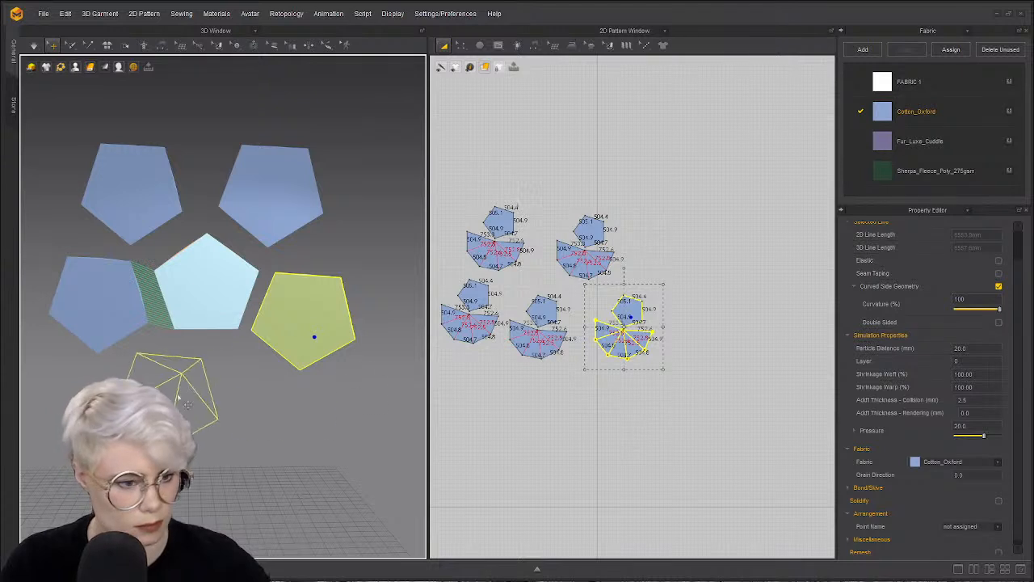
pyautogui.click(179, 404)
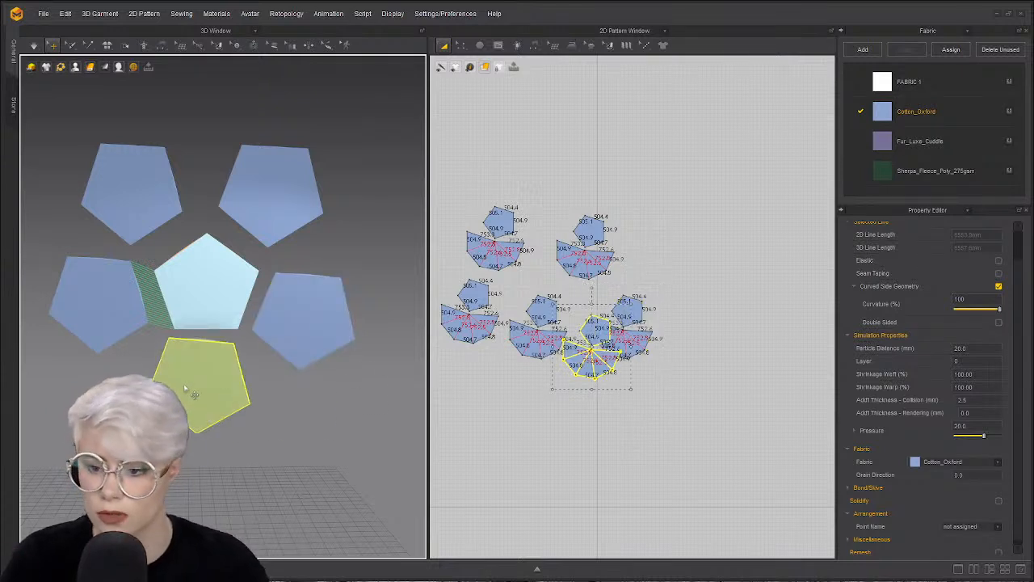
# - Sew the central pentagon's bottom and lower-right edges to the facing edges of the neighbouring pentagons with Segment Sewing
pyautogui.scroll(3, 194, 384)
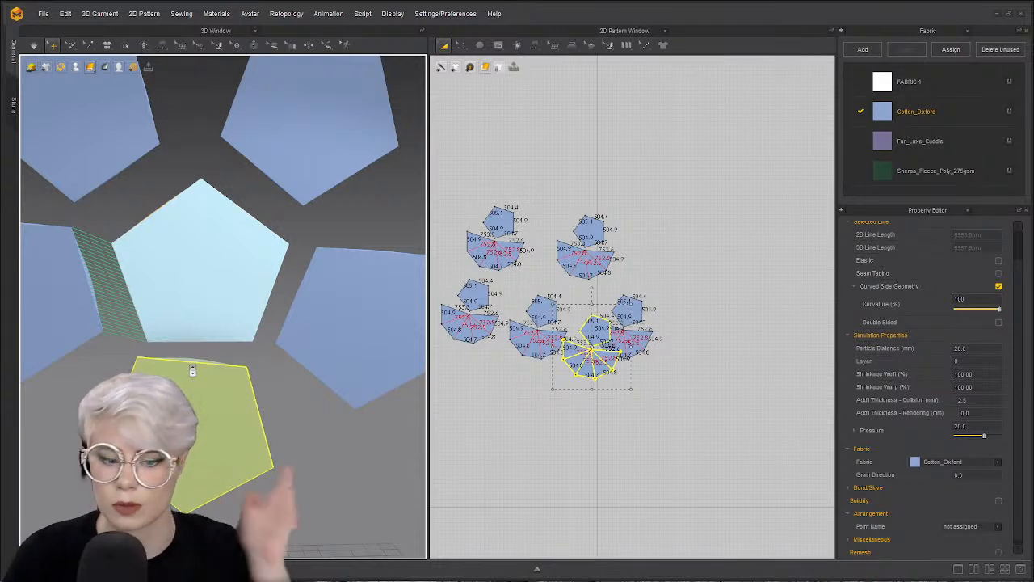
pyautogui.press('n')
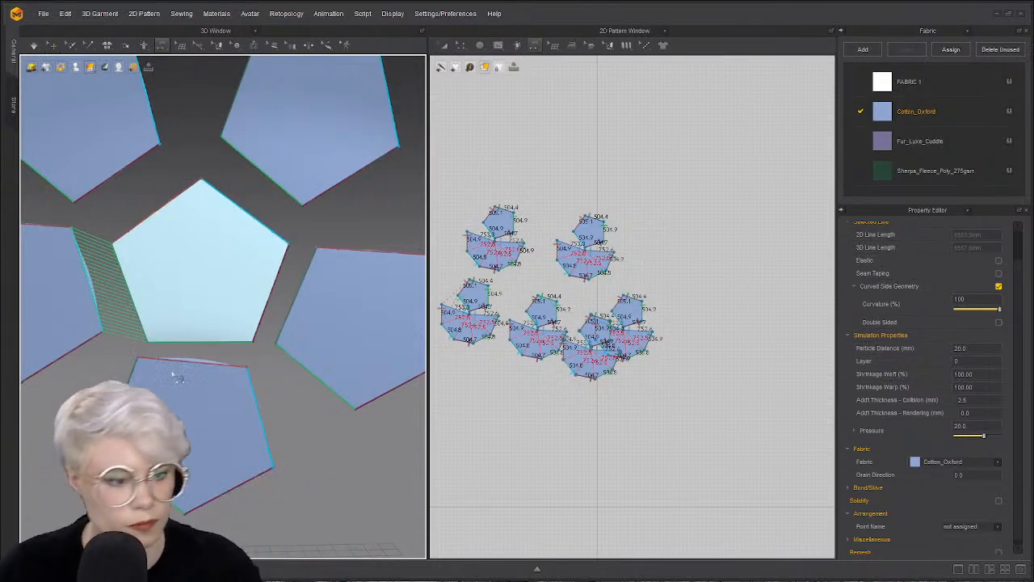
pyautogui.click(194, 342)
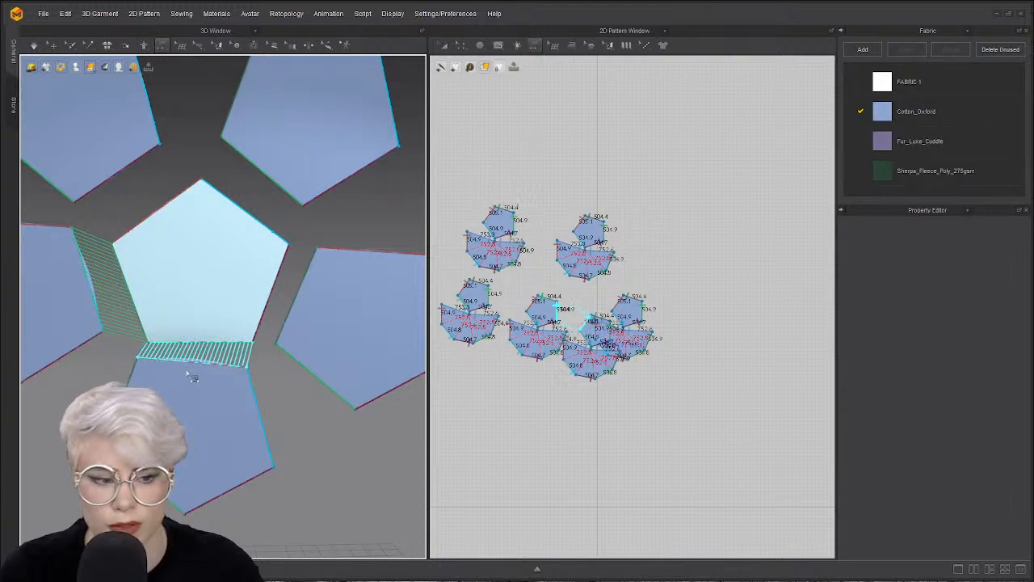
pyautogui.click(163, 46)
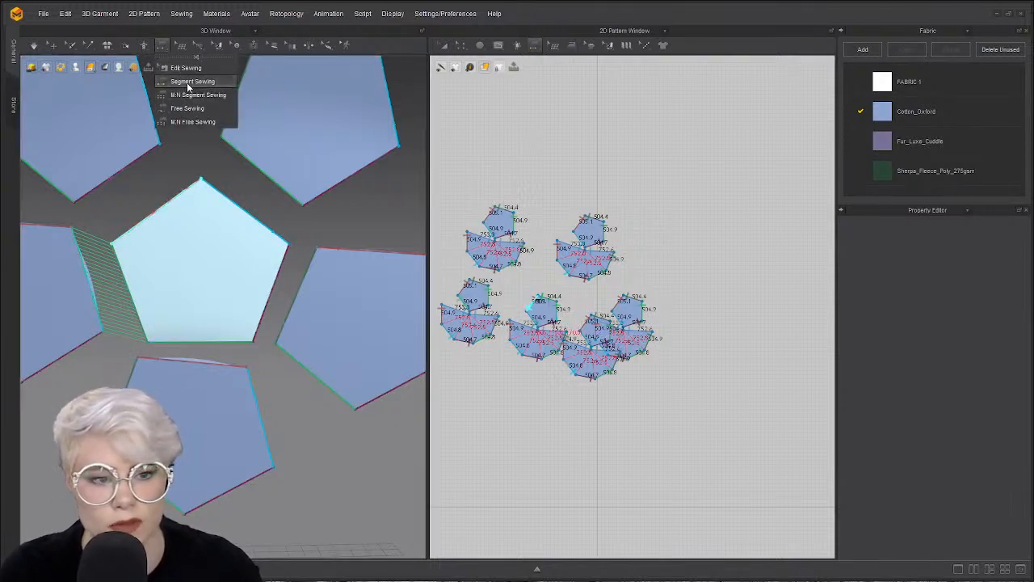
pyautogui.click(191, 82)
pyautogui.click(278, 273)
pyautogui.click(303, 282)
# - Sew the central pentagon's two upper edges to the facing edges of the two upper pentagons
pyautogui.click(256, 167)
pyautogui.click(229, 194)
pyautogui.click(136, 168)
pyautogui.click(170, 203)
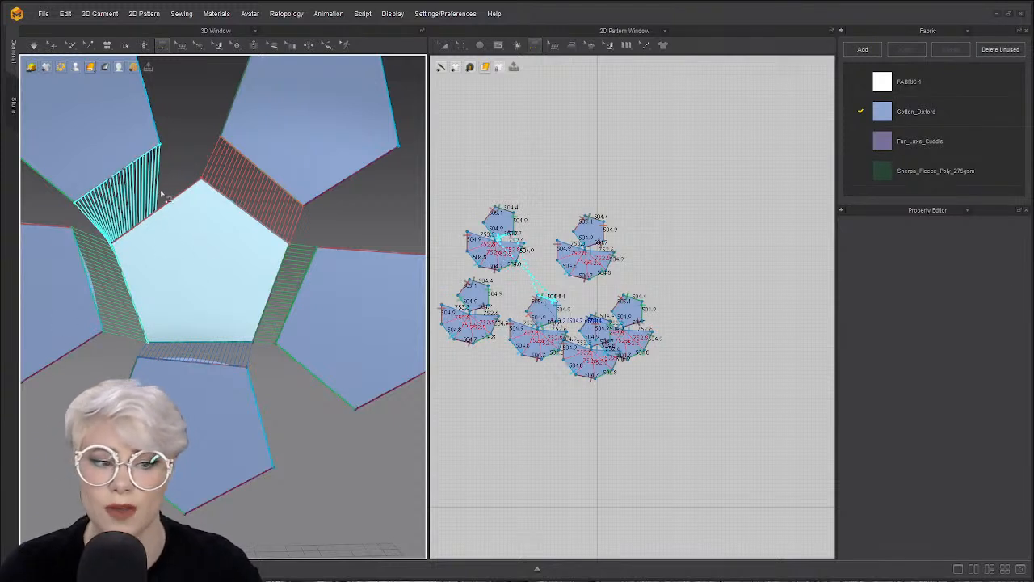
pyautogui.click(194, 197)
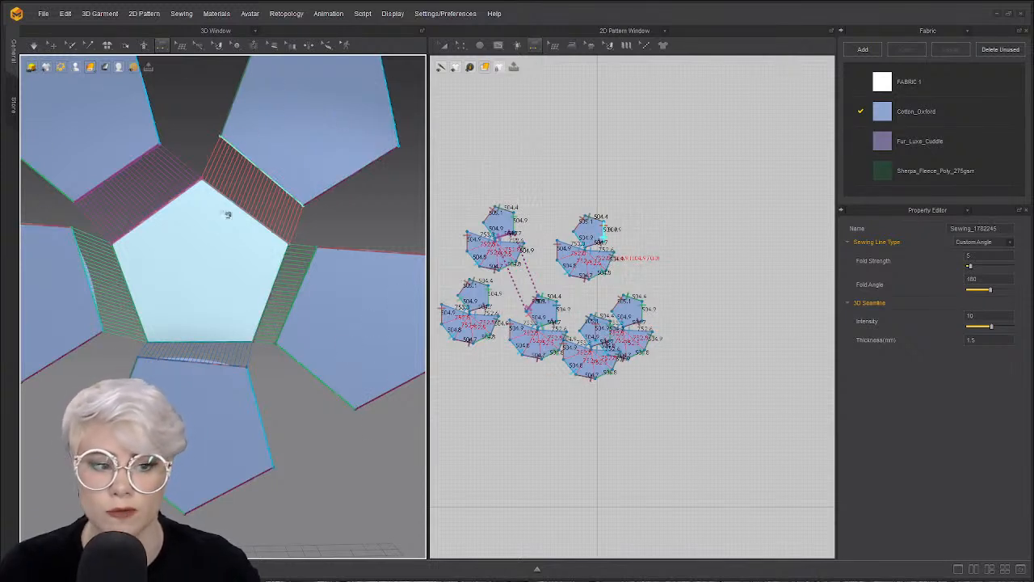
pyautogui.click(218, 363)
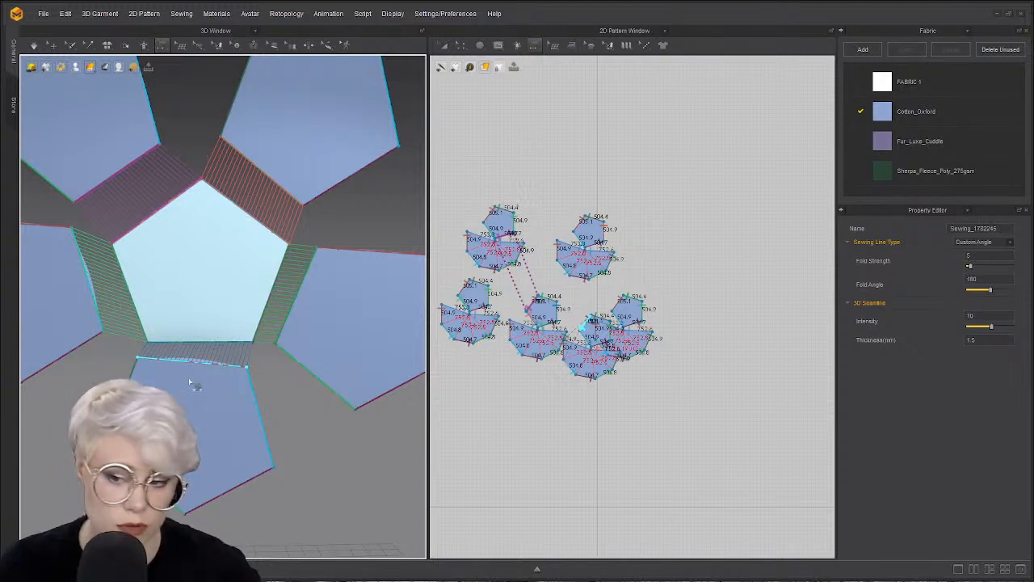
pyautogui.click(171, 363)
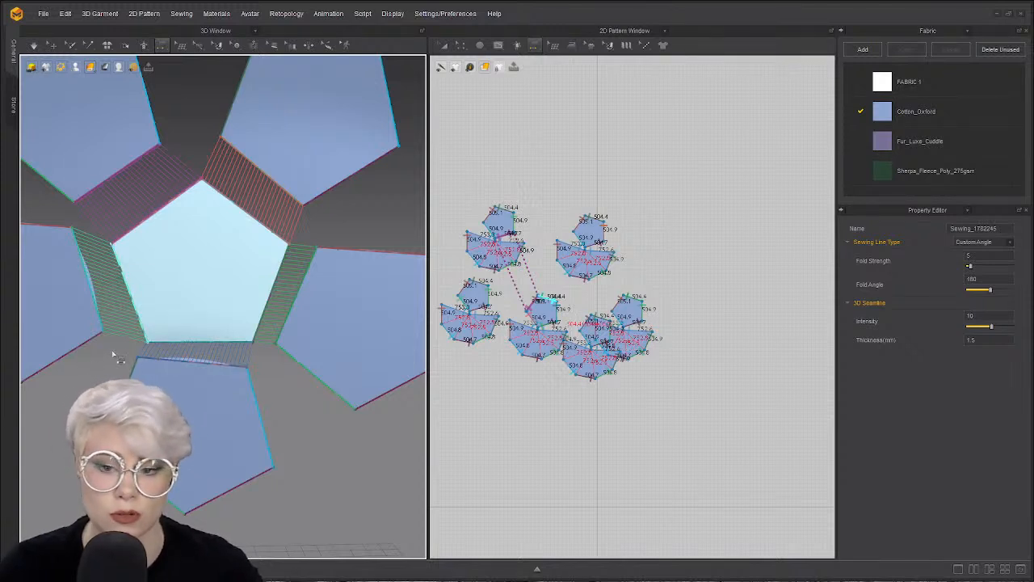
# - Try simulating the arranged pentagon units to pull their sewn edges together around the central pentagon
pyautogui.moveTo(166, 309); pyautogui.dragTo(237, 307, button='right')
pyautogui.click(226, 317)
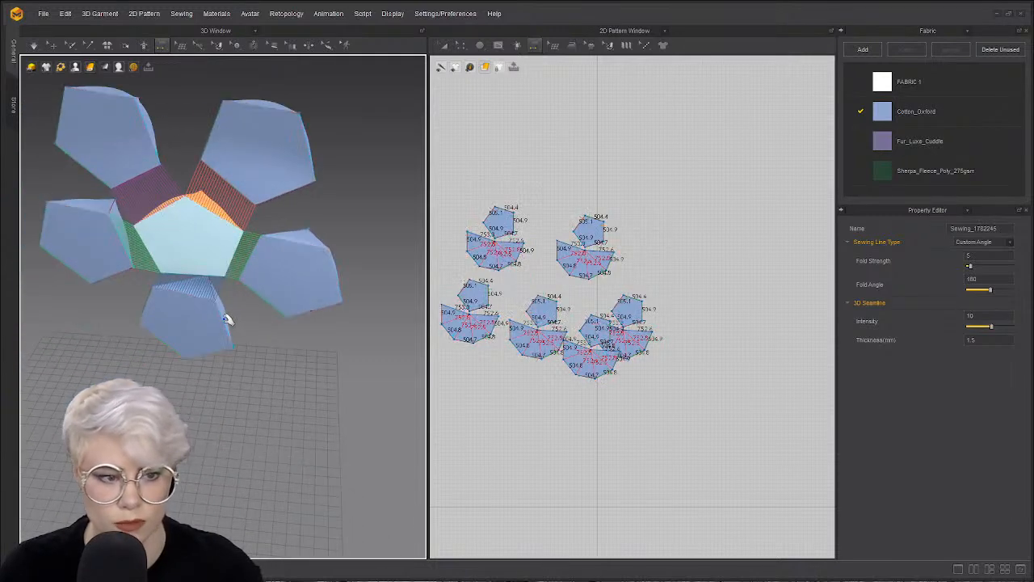
pyautogui.press('space')
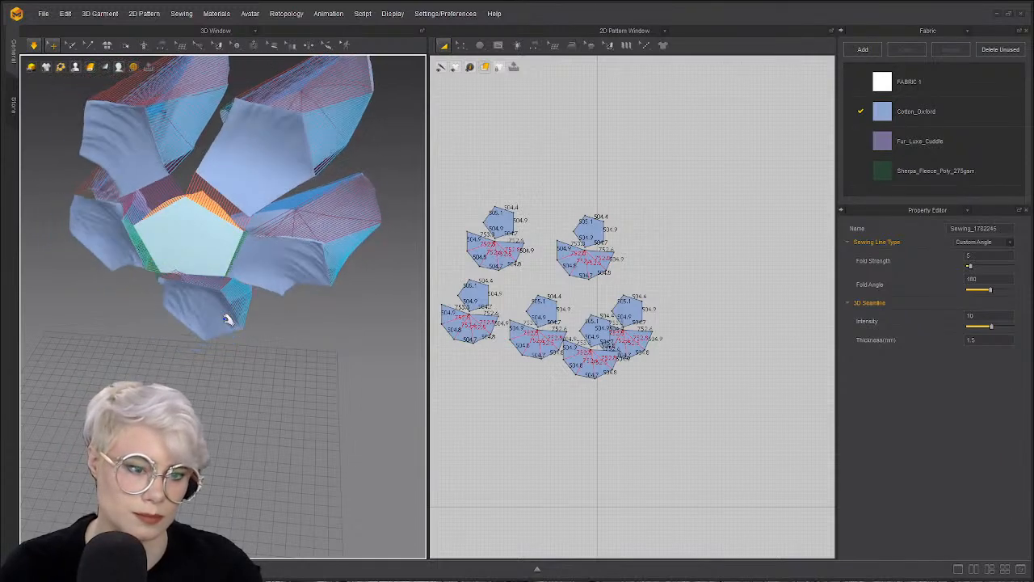
pyautogui.press('b')
pyautogui.moveTo(190, 254); pyautogui.dragTo(570, 303, button='right')
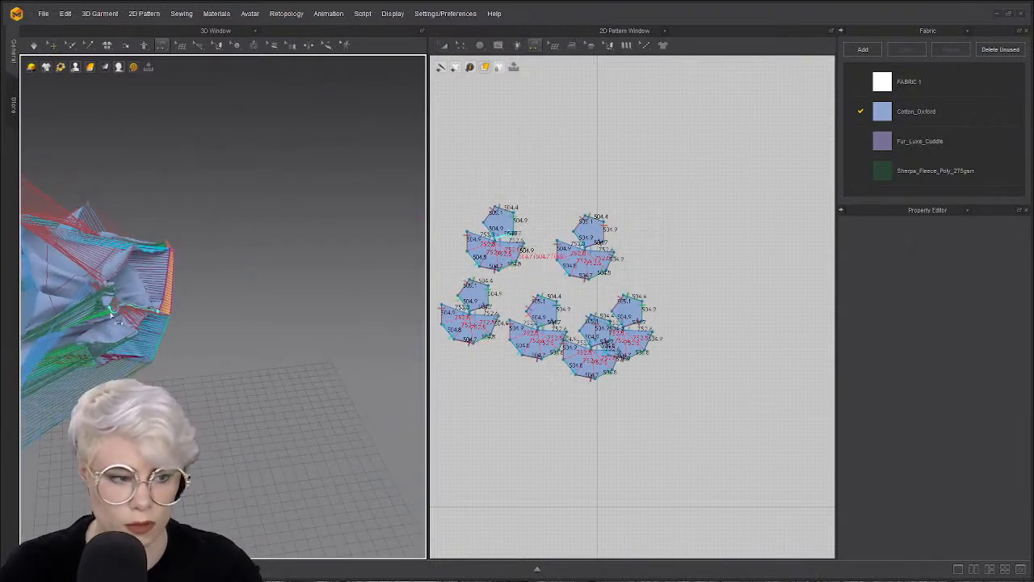
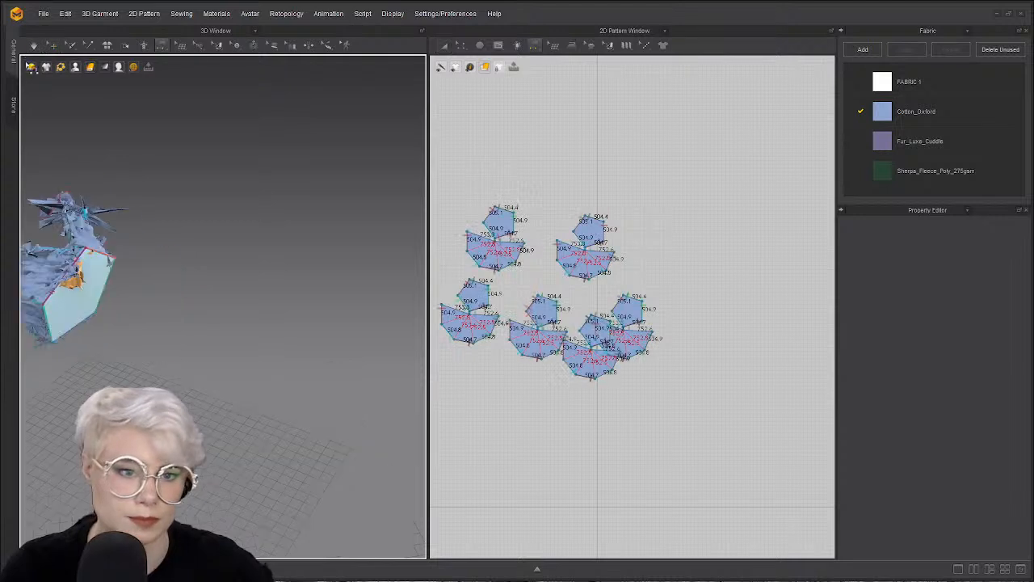
# - Undo the simulation of the pentagon units to return them to their open arrangement
pyautogui.moveTo(116, 218); pyautogui.dragTo(207, 214, button='middle')
pyautogui.hotkey('ctrl', 'a')
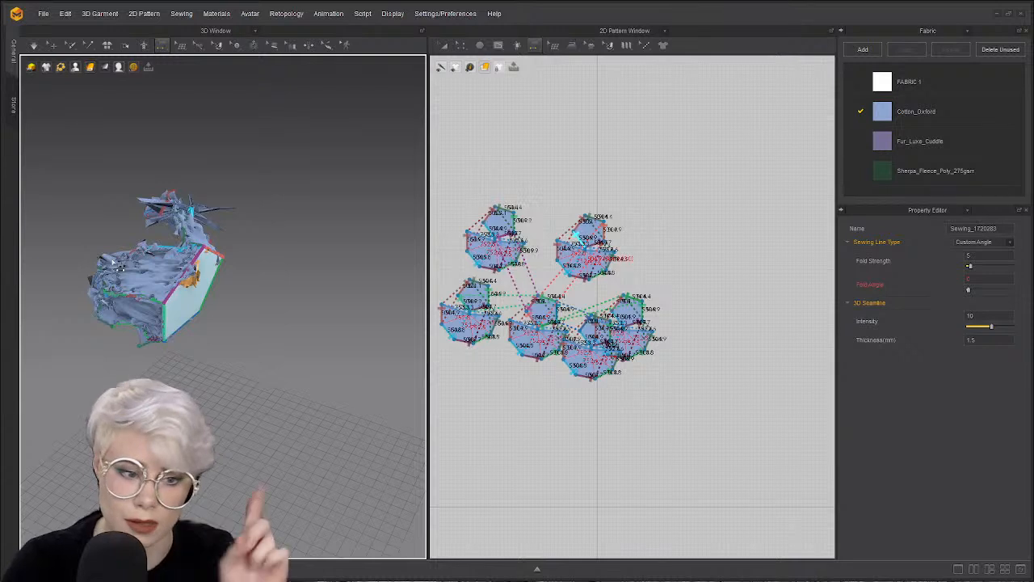
pyautogui.click(113, 263)
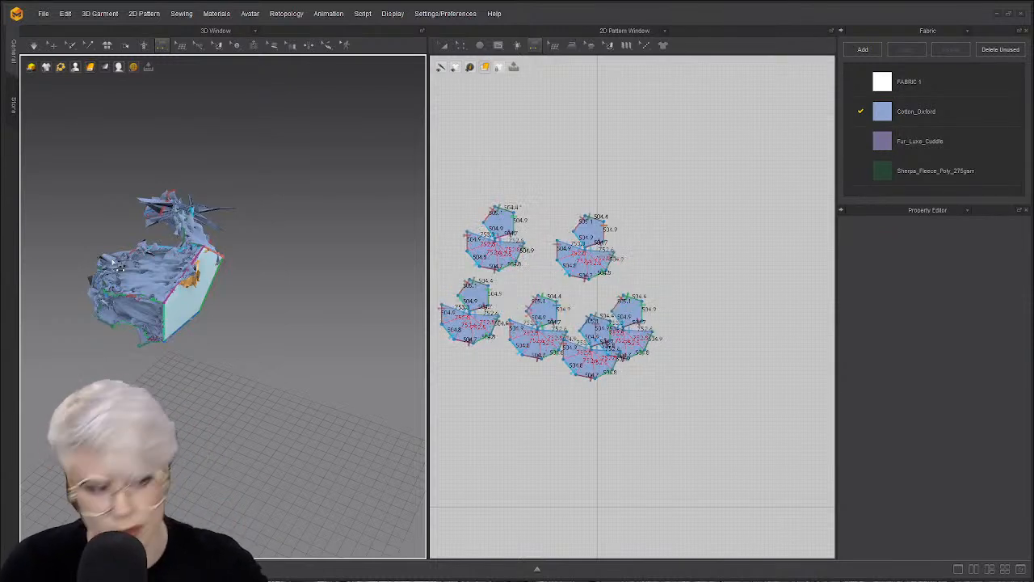
pyautogui.click(49, 50)
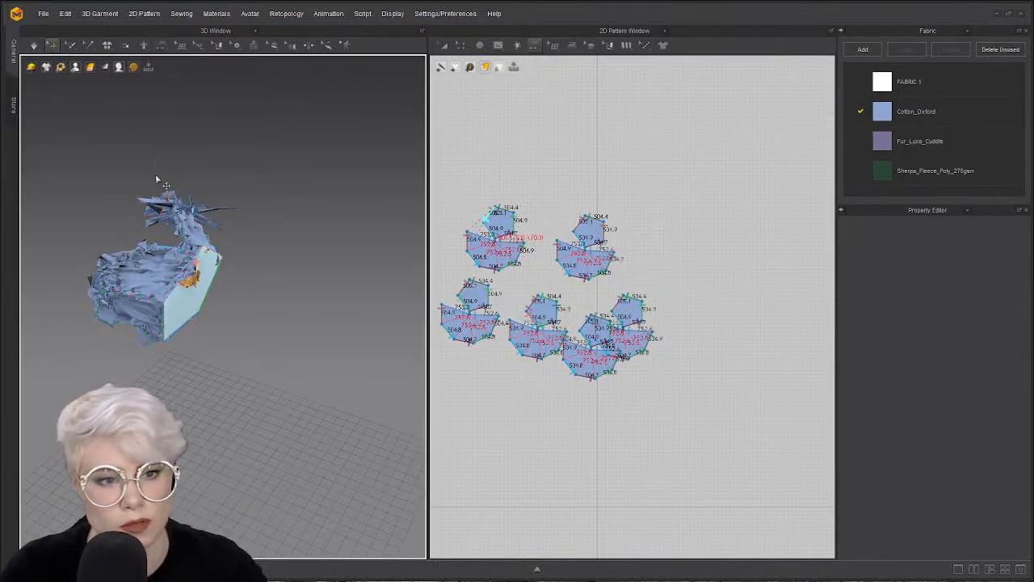
pyautogui.hotkey('ctrl', 'z')
pyautogui.hotkey('ctrl', 'z')
# - Sew the facing side edges of the two upper pentagons and join the upper-left pentagon to the left one with Segment Sewing
pyautogui.moveTo(280, 257); pyautogui.dragTo(229, 210, button='right')
pyautogui.moveTo(228, 210); pyautogui.dragTo(259, 235, button='middle')
pyautogui.click(259, 194)
pyautogui.moveTo(257, 212); pyautogui.dragTo(173, 217, button='right')
pyautogui.scroll(4, 173, 217)
pyautogui.moveTo(173, 217); pyautogui.dragTo(314, 400, button='middle')
pyautogui.moveTo(277, 286); pyautogui.dragTo(223, 231, button='right')
pyautogui.moveTo(223, 230); pyautogui.dragTo(223, 131, button='middle')
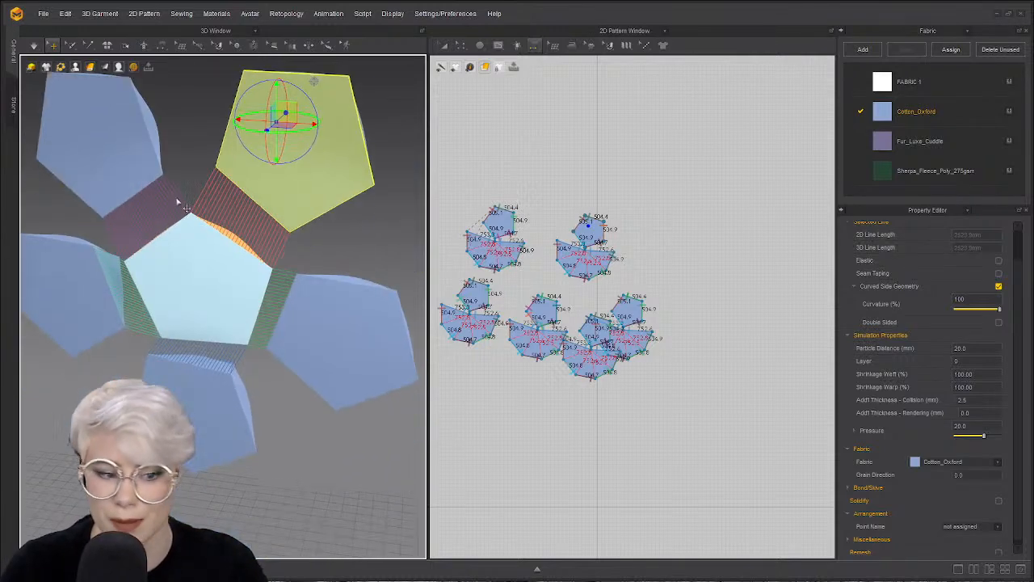
pyautogui.moveTo(247, 244); pyautogui.dragTo(276, 310, button='middle')
pyautogui.press('n')
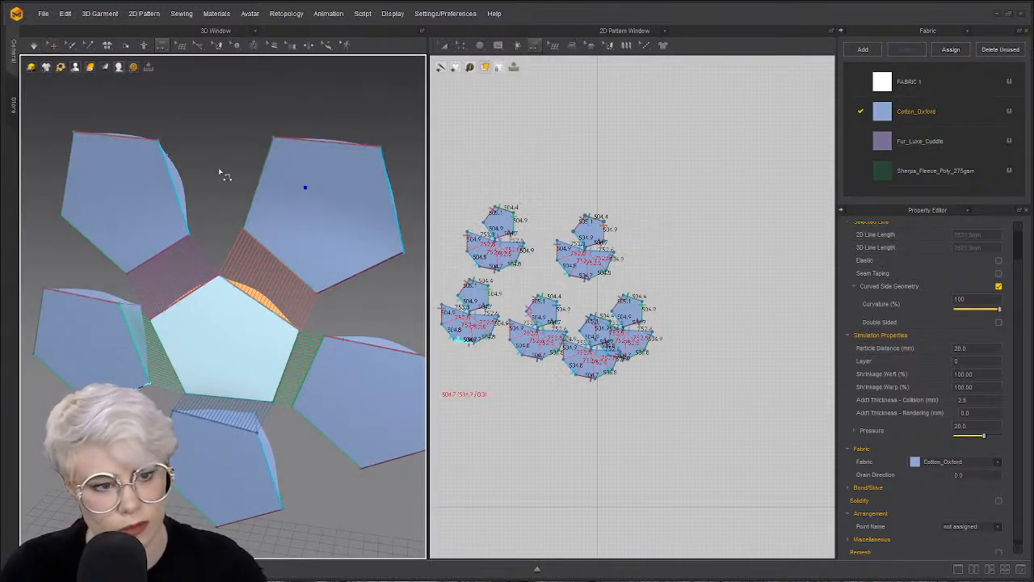
pyautogui.click(171, 173)
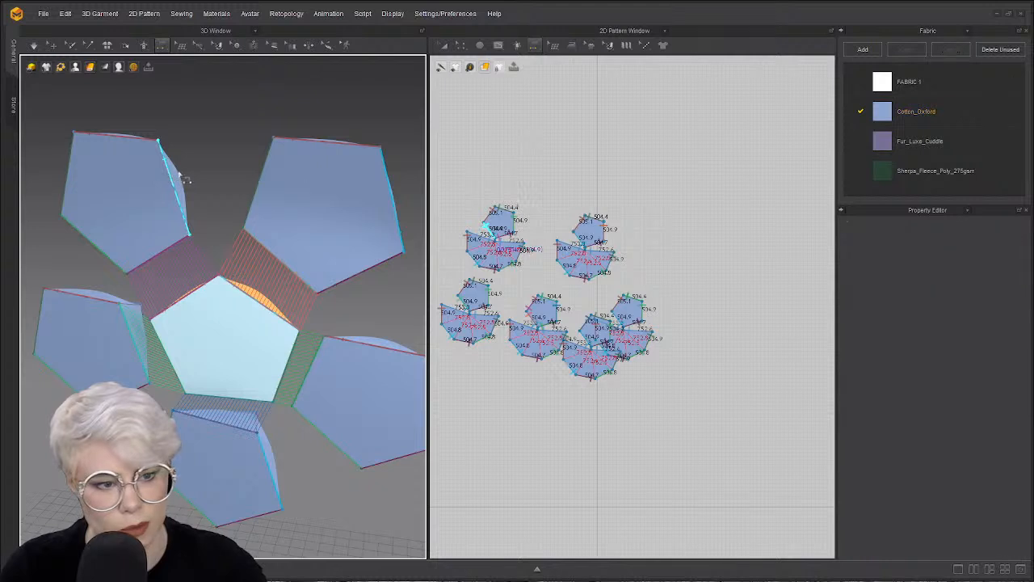
pyautogui.click(273, 168)
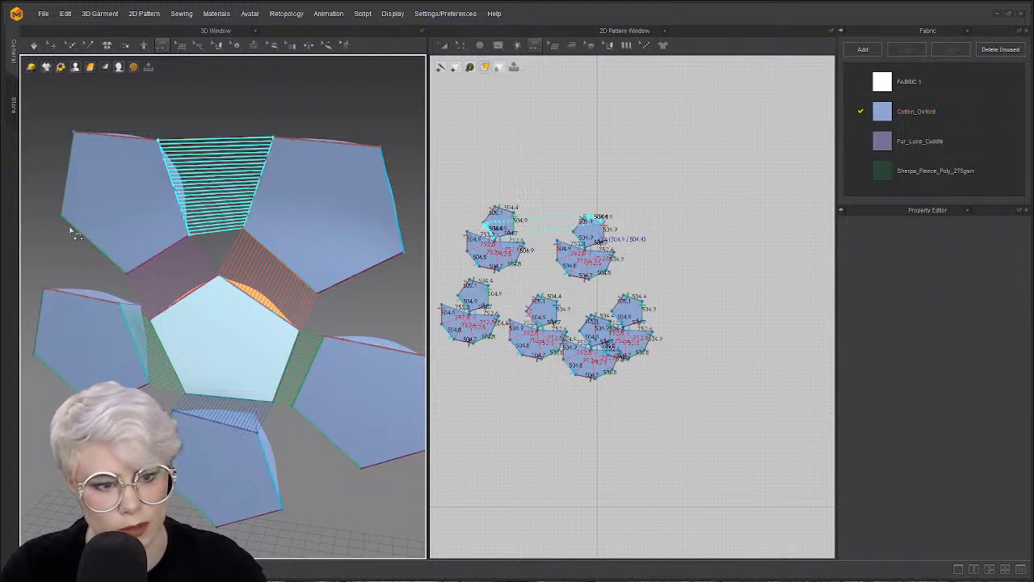
pyautogui.click(63, 301)
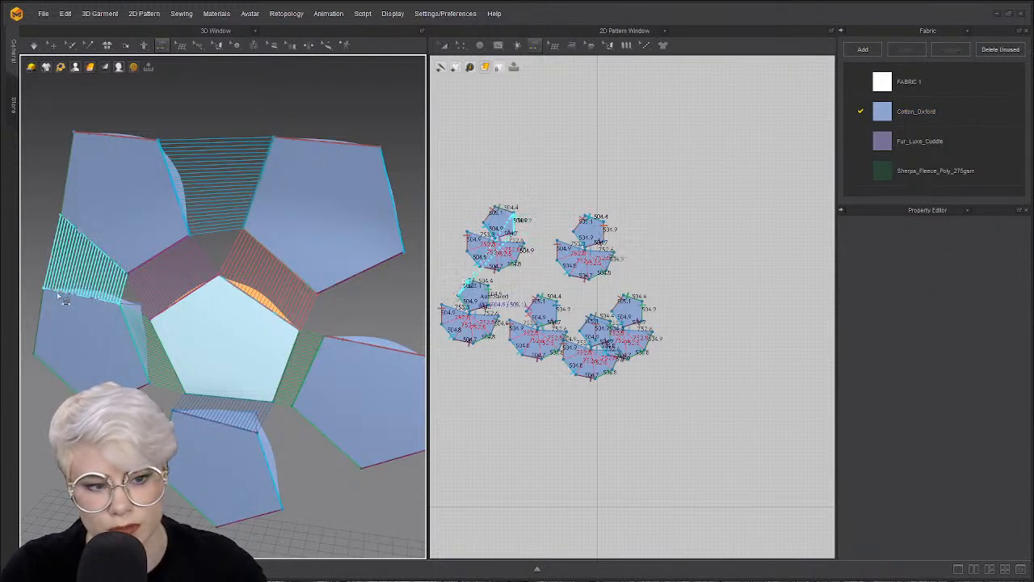
# - Sew the bottom pentagon to its two side neighbours and the right pentagon to the upper-right one along their facing edges
pyautogui.click(275, 465)
pyautogui.click(305, 420)
pyautogui.click(346, 349)
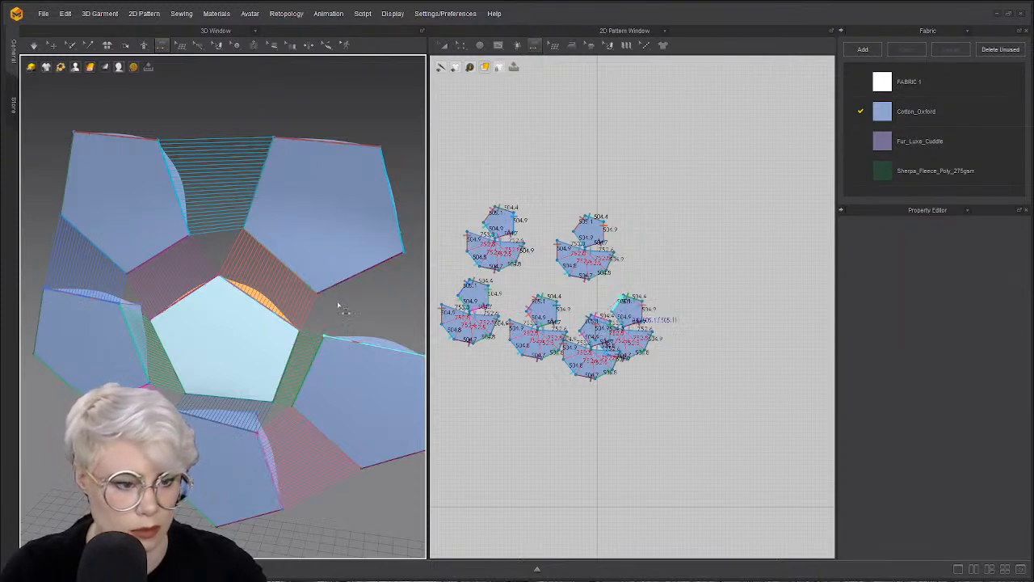
pyautogui.click(339, 292)
pyautogui.press('space')
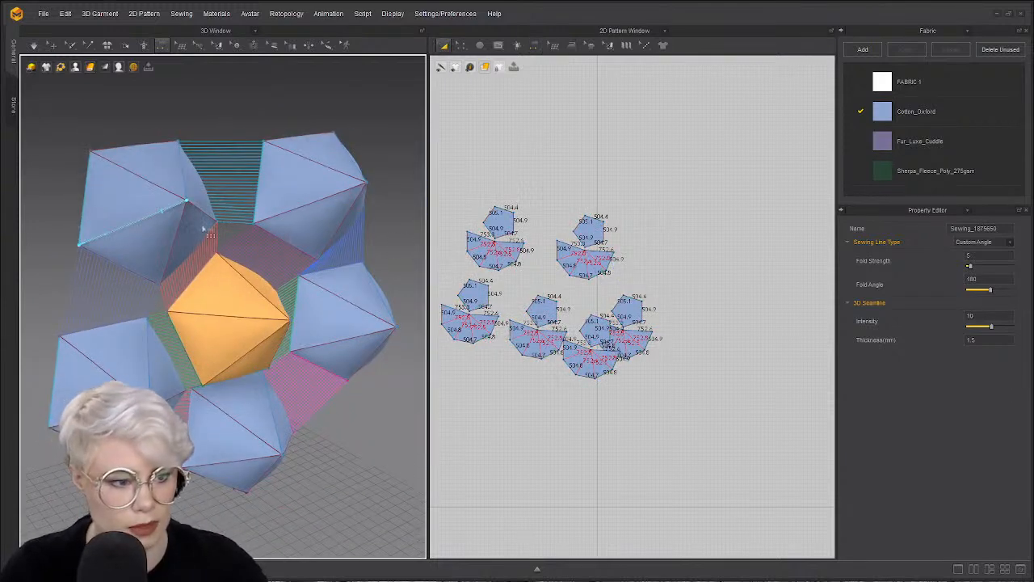
# - Deactivate the five fan-shaped pieces around the central unit together with their sewing
pyautogui.click(52, 45)
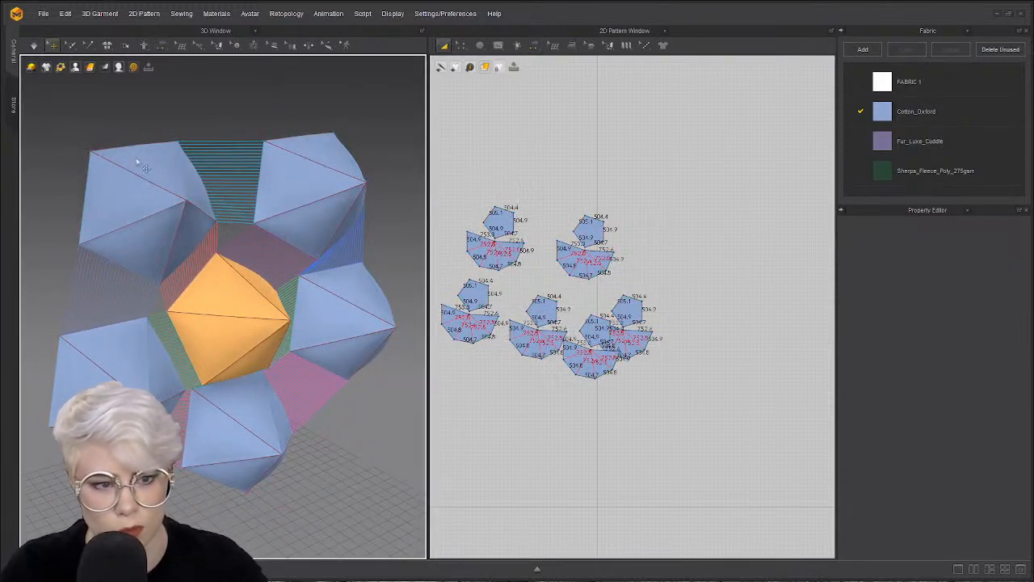
pyautogui.click(123, 171)
pyautogui.keyDown('shift'); pyautogui.click(295, 187); pyautogui.keyUp('shift')
pyautogui.keyDown('shift'); pyautogui.click(327, 321); pyautogui.keyUp('shift')
pyautogui.keyDown('shift'); pyautogui.click(246, 416); pyautogui.keyUp('shift')
pyautogui.keyDown('shift'); pyautogui.click(96, 363); pyautogui.keyUp('shift')
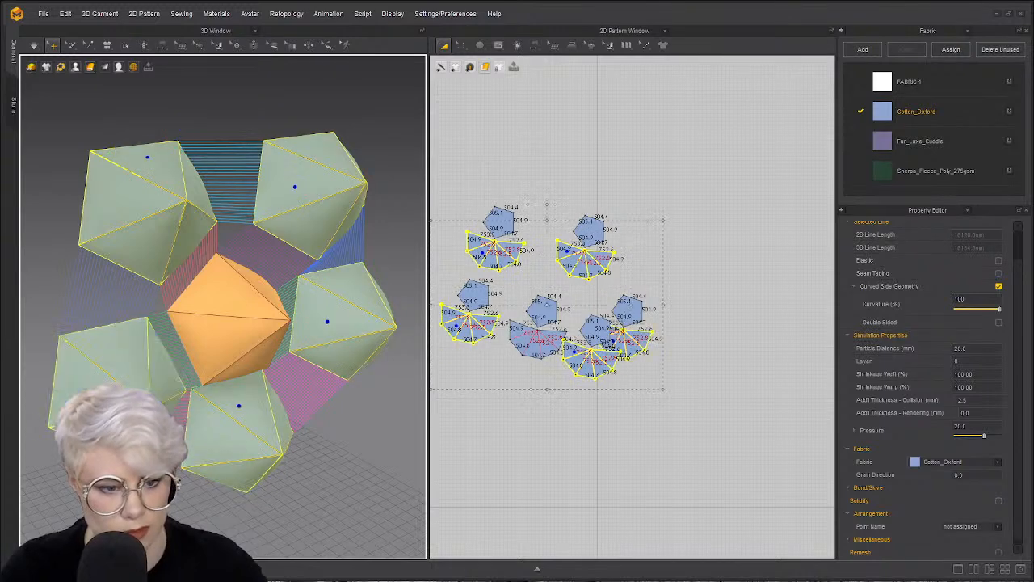
pyautogui.rightClick(93, 365)
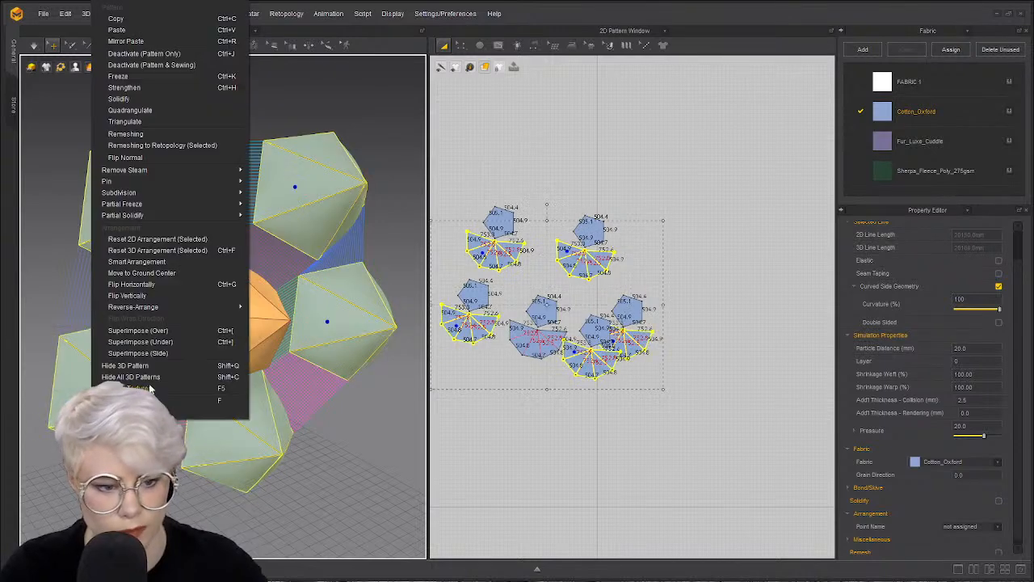
pyautogui.click(156, 65)
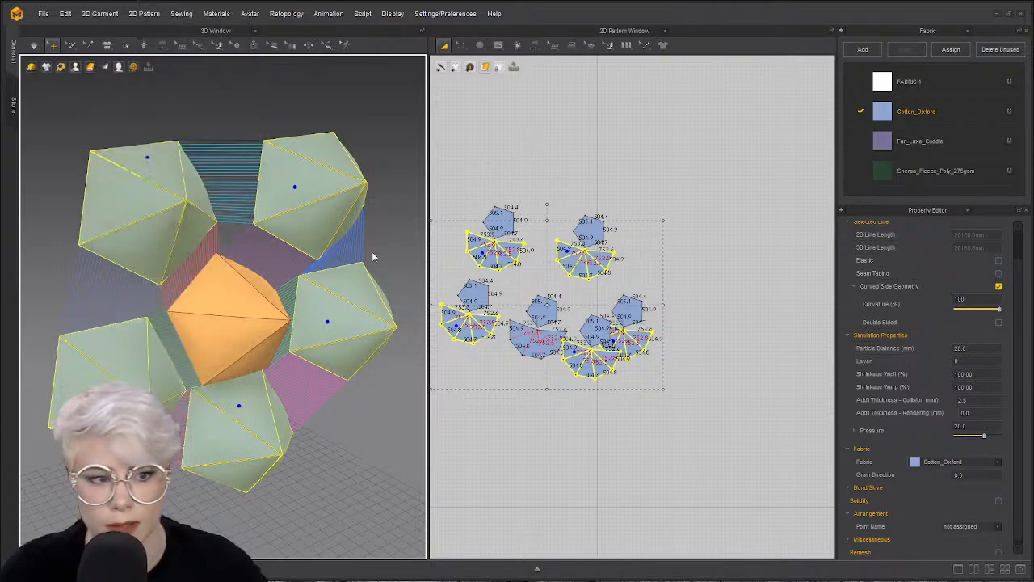
# - Set the Pressure of all six pentagon patterns to 0
pyautogui.click(500, 227)
pyautogui.keyDown('shift'); pyautogui.click(589, 233); pyautogui.keyUp('shift')
pyautogui.keyDown('shift'); pyautogui.click(478, 297); pyautogui.keyUp('shift')
pyautogui.keyDown('shift'); pyautogui.click(540, 311); pyautogui.keyUp('shift')
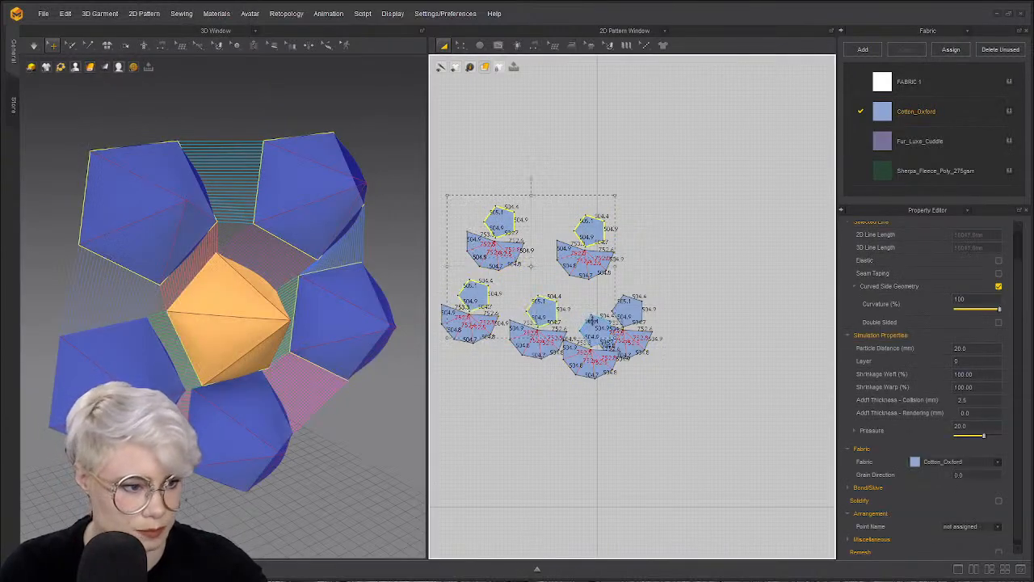
pyautogui.keyDown('shift'); pyautogui.click(628, 308); pyautogui.keyUp('shift')
pyautogui.keyDown('shift'); pyautogui.click(598, 327); pyautogui.keyUp('shift')
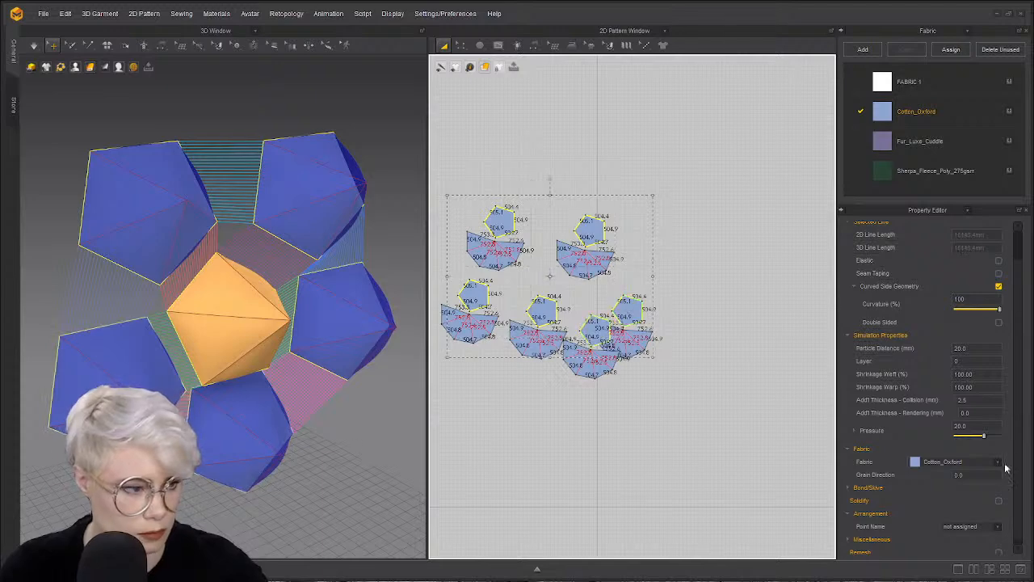
pyautogui.click(960, 426)
# - Simulate the active pentagons so the seams around the central pentagon close, checking the form from several angles
pyautogui.moveTo(221, 303); pyautogui.dragTo(281, 249, button='right')
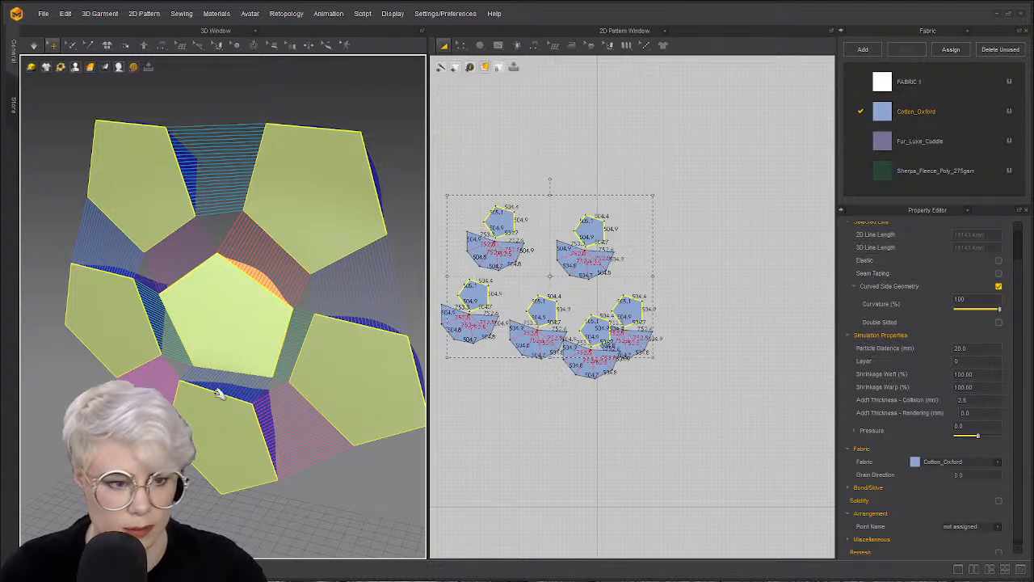
pyautogui.press('space')
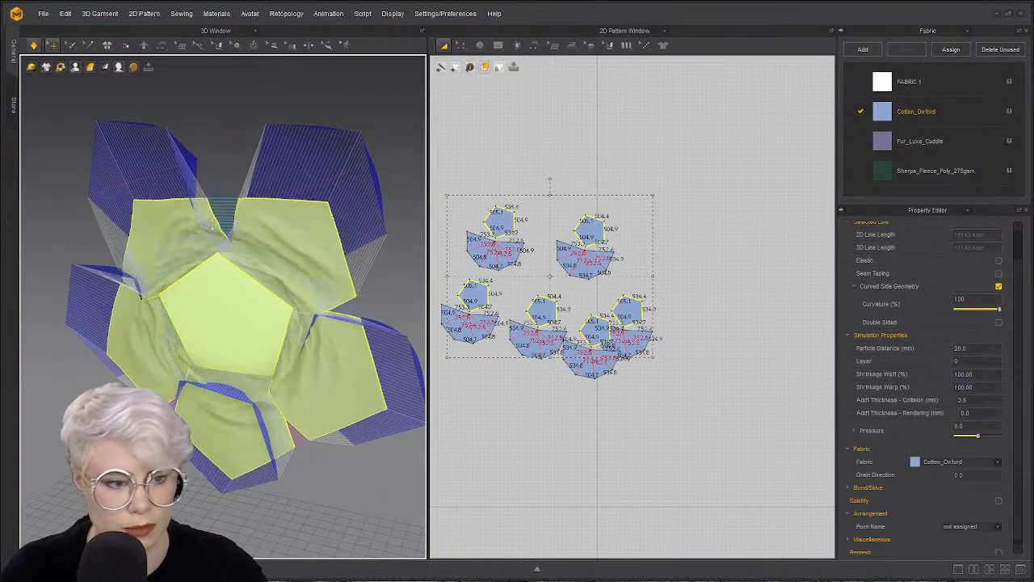
pyautogui.moveTo(239, 218); pyautogui.dragTo(279, 265, button='right')
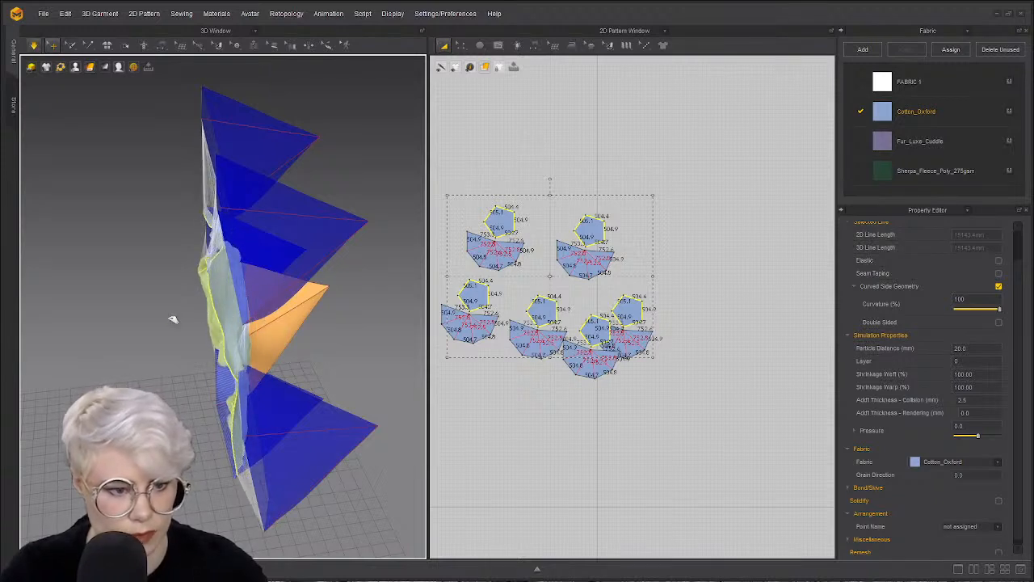
pyautogui.moveTo(306, 295); pyautogui.dragTo(274, 330, button='right')
pyautogui.moveTo(184, 370); pyautogui.dragTo(232, 322, button='right')
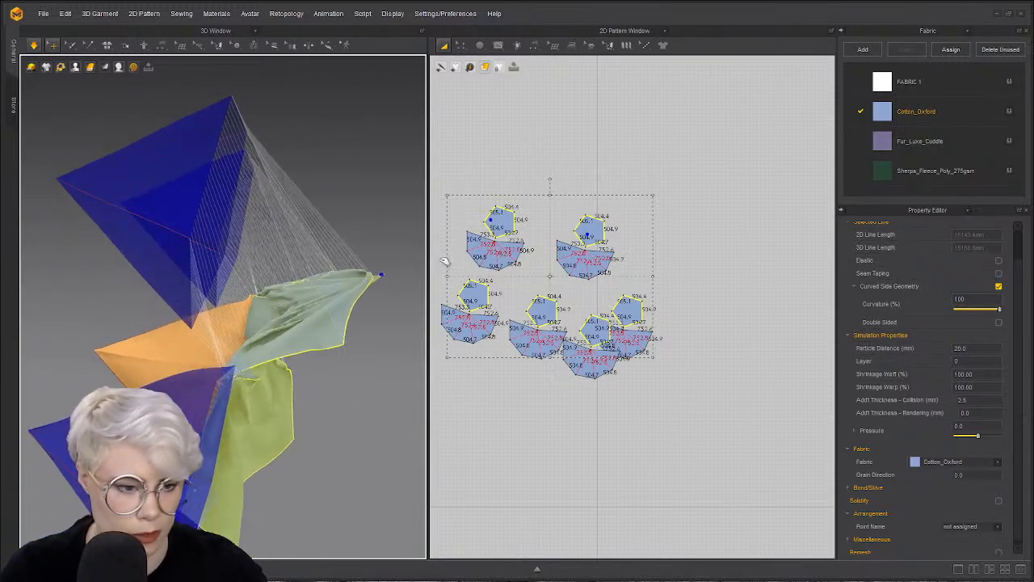
pyautogui.moveTo(326, 397); pyautogui.dragTo(191, 423, button='right')
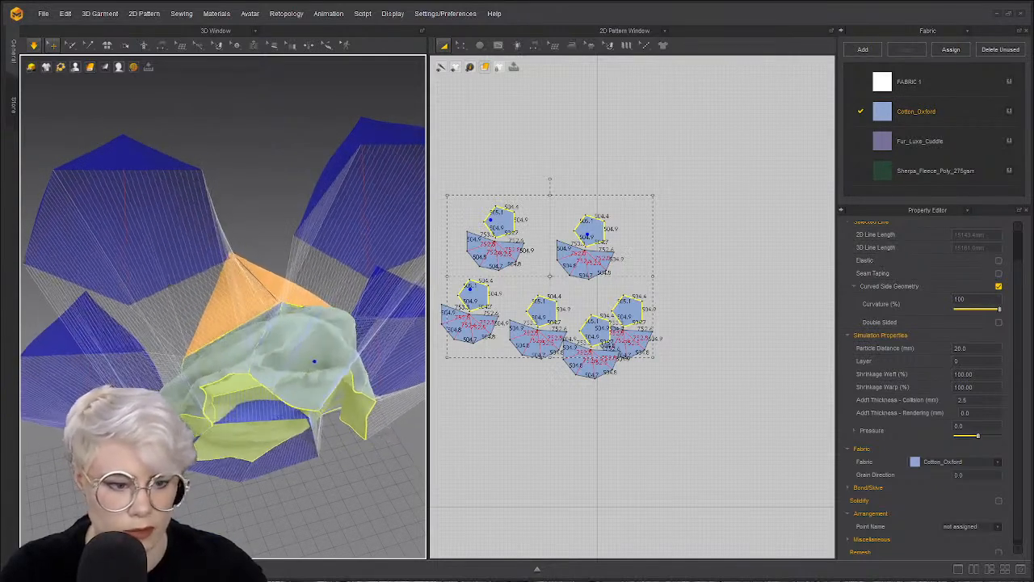
pyautogui.moveTo(267, 427); pyautogui.dragTo(237, 427, button='right')
pyautogui.moveTo(167, 389); pyautogui.dragTo(65, 386, button='right')
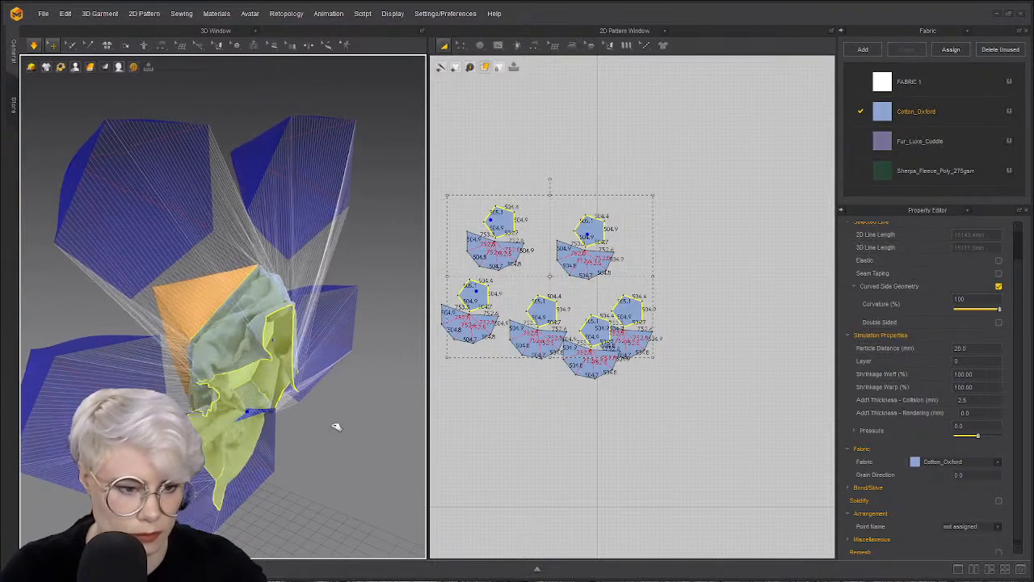
# - Stop the simulation with all patterns selected and undo the last two changes
pyautogui.hotkey('ctrl', 'a')
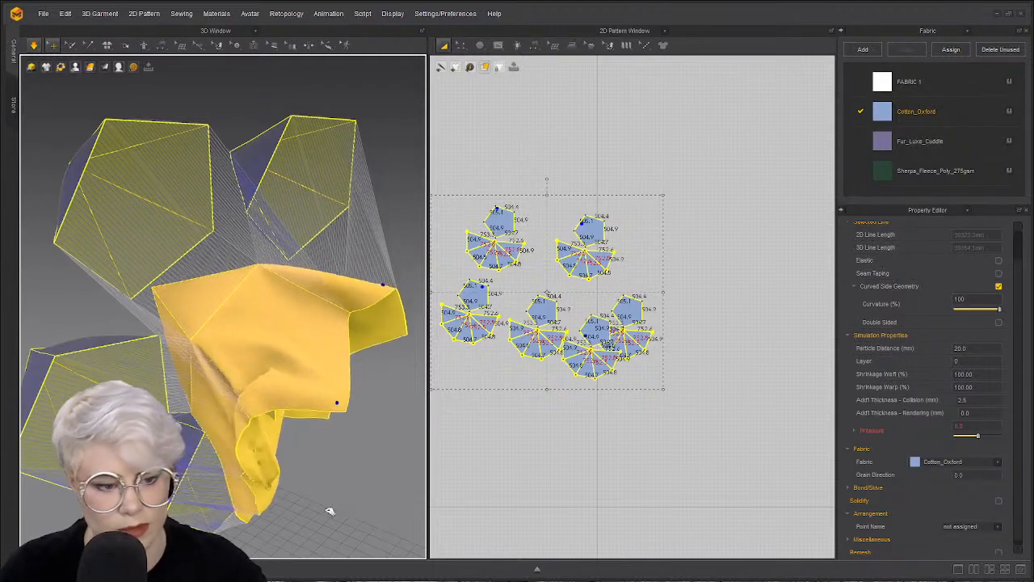
pyautogui.moveTo(353, 360); pyautogui.dragTo(263, 414, button='right')
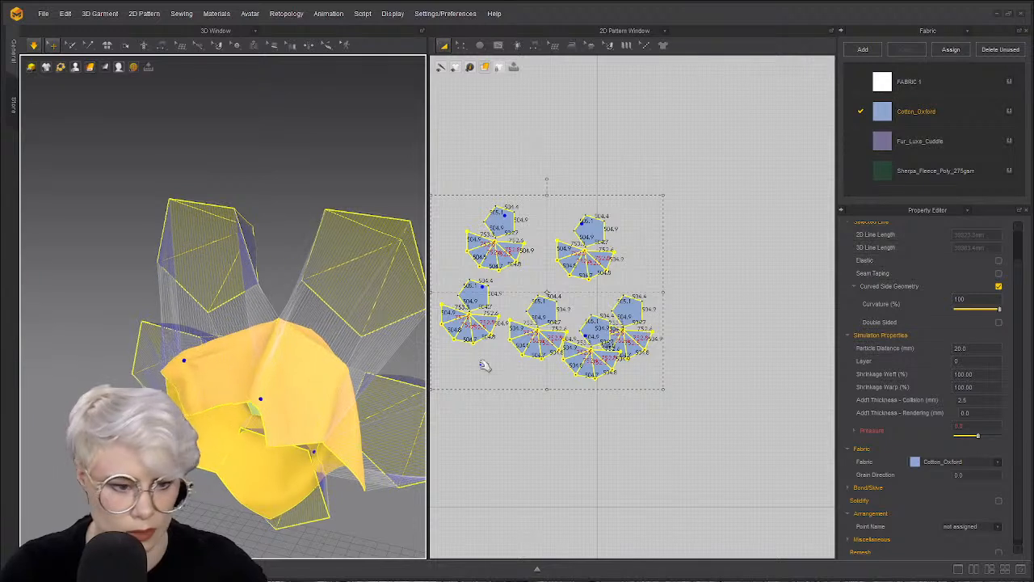
pyautogui.click(964, 426)
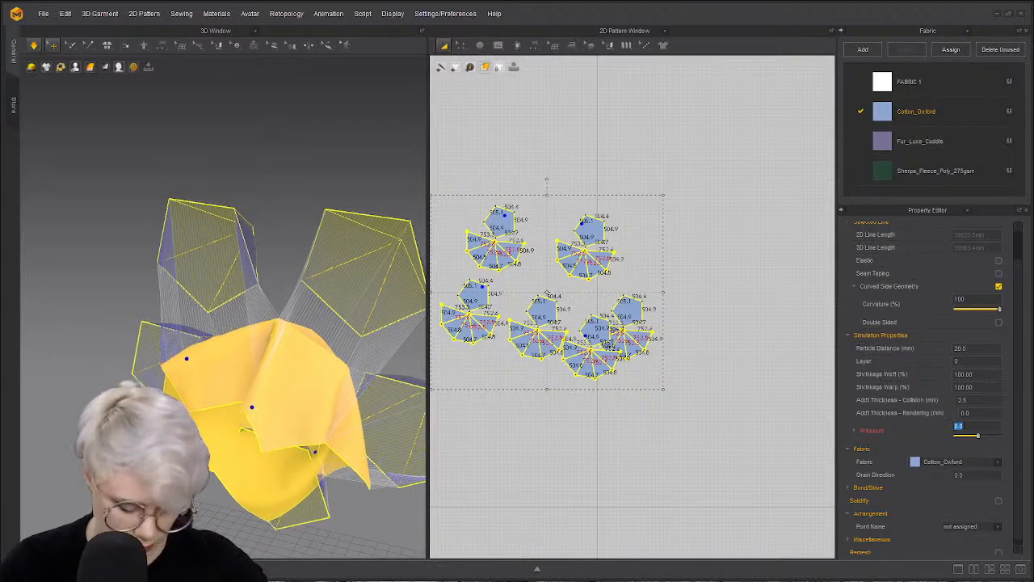
pyautogui.press('space')
pyautogui.hotkey('ctrl', 'z')
pyautogui.hotkey('ctrl', 'z')
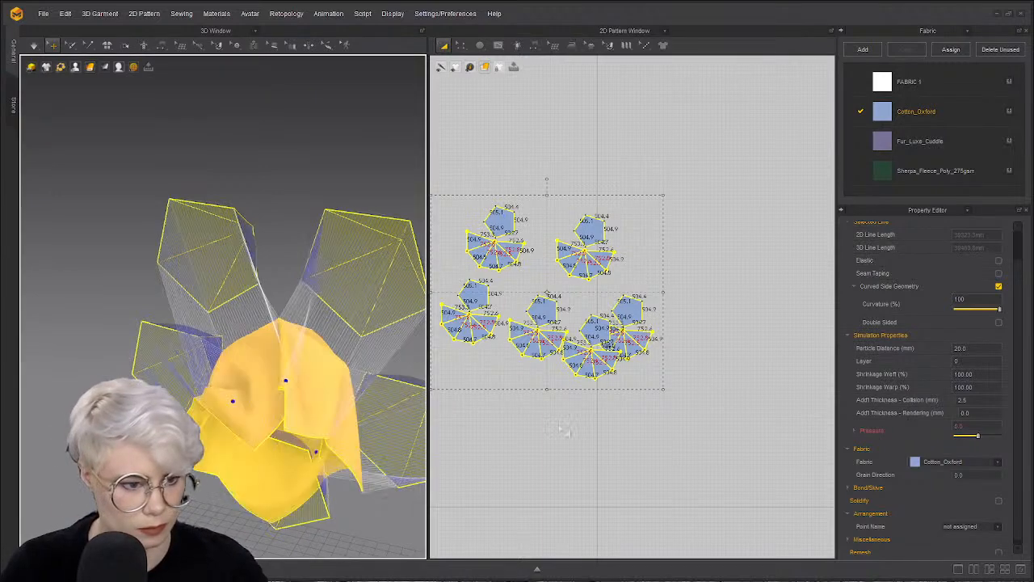
pyautogui.moveTo(325, 453); pyautogui.dragTo(416, 449, button='right')
pyautogui.moveTo(267, 346); pyautogui.dragTo(229, 408, button='right')
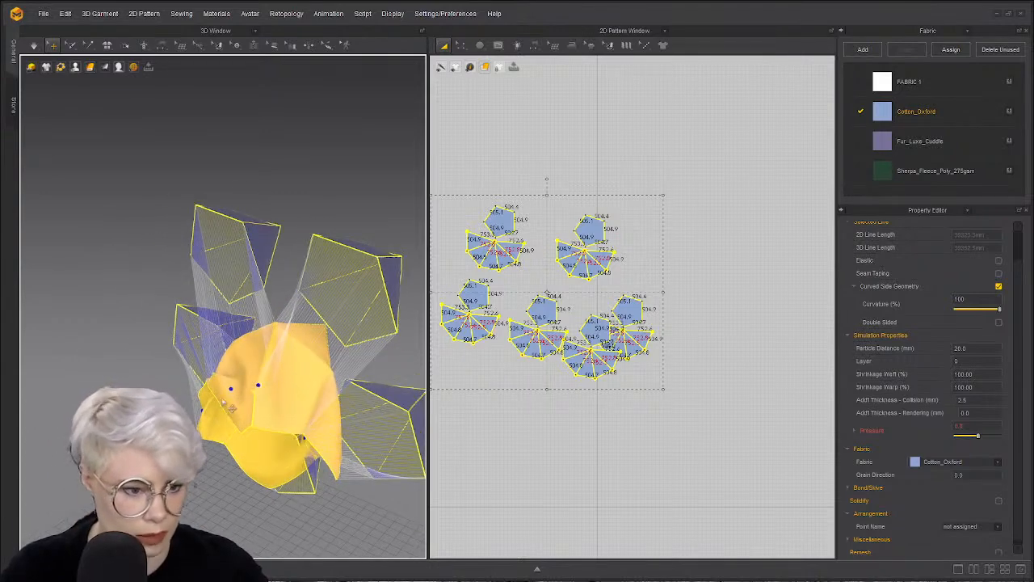
# - Copy all patterns and paste the duplicate set below the originals in the 2D layout
pyautogui.click(651, 452)
pyautogui.click(501, 217)
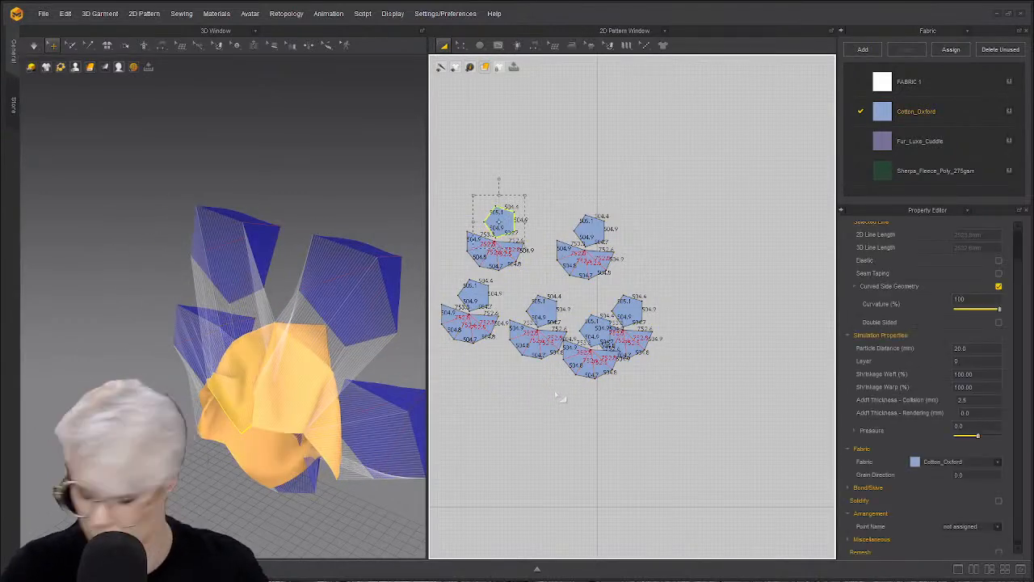
pyautogui.hotkey('ctrl', 'a')
pyautogui.hotkey('ctrl', 'c')
pyautogui.hotkey('ctrl', 'v')
pyautogui.scroll(-4, 598, 271)
pyautogui.moveTo(567, 344); pyautogui.dragTo(438, 454, button='middle')
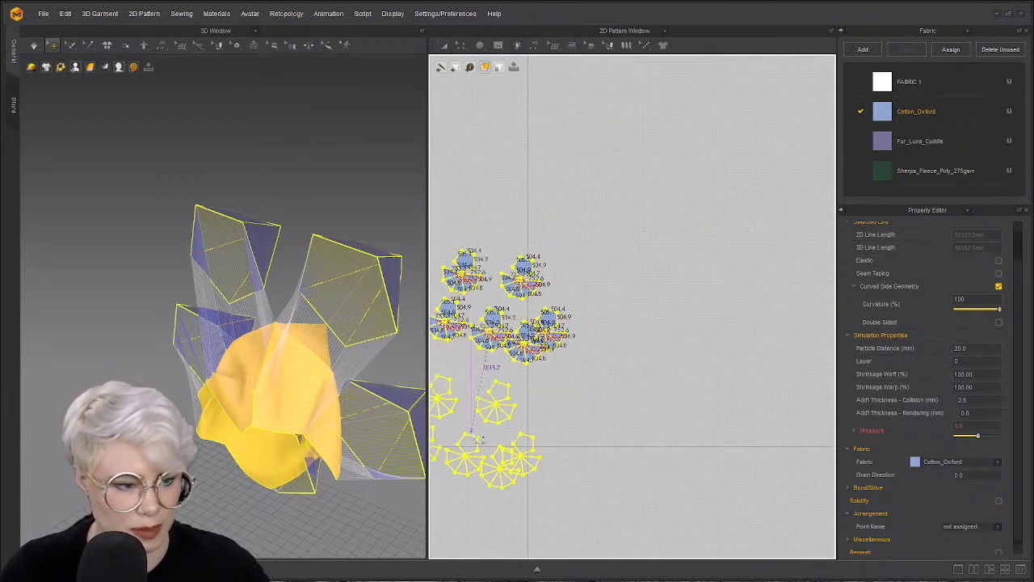
pyautogui.click(277, 468)
# - Position the pasted half-shell beside the original in 3D, lining it up with the original's central pentagons
pyautogui.moveTo(349, 457); pyautogui.dragTo(323, 396, button='right')
pyautogui.scroll(-5, 250, 436)
pyautogui.moveTo(243, 452); pyautogui.dragTo(242, 293, button='middle')
pyautogui.scroll(-1, 242, 294)
pyautogui.moveTo(291, 466); pyautogui.dragTo(301, 405, button='right')
pyautogui.moveTo(319, 255); pyautogui.dragTo(202, 179, button='right')
pyautogui.scroll(-1, 475, 327)
pyautogui.moveTo(475, 326); pyautogui.dragTo(374, 115, button='middle')
pyautogui.moveTo(373, 116); pyautogui.dragTo(191, 275, button='right')
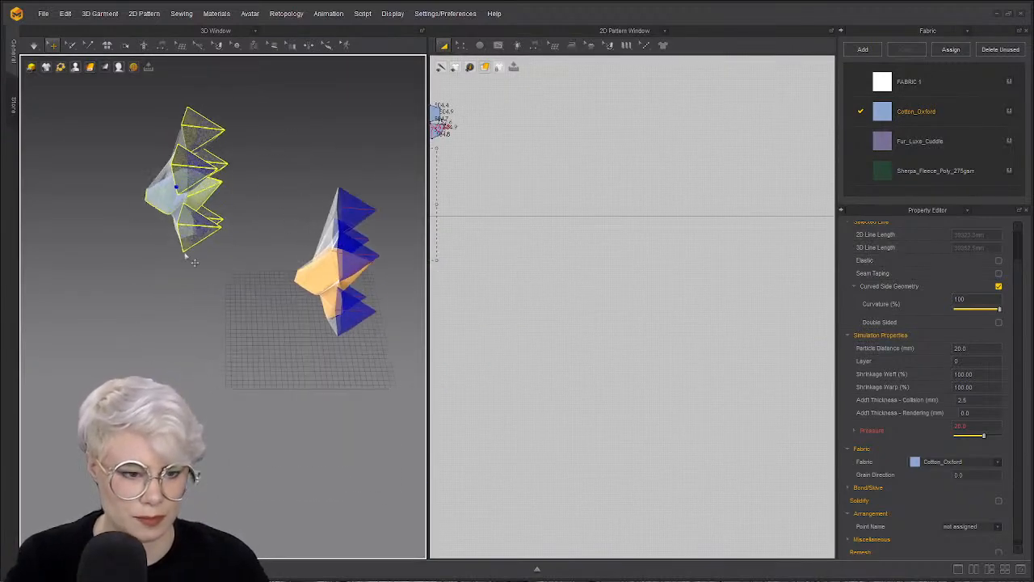
pyautogui.moveTo(195, 226); pyautogui.dragTo(234, 300)
pyautogui.moveTo(270, 261); pyautogui.dragTo(233, 249, button='right')
pyautogui.moveTo(242, 252); pyautogui.dragTo(331, 145)
pyautogui.click(258, 237)
pyautogui.moveTo(347, 285); pyautogui.dragTo(256, 275, button='right')
pyautogui.scroll(4, 255, 274)
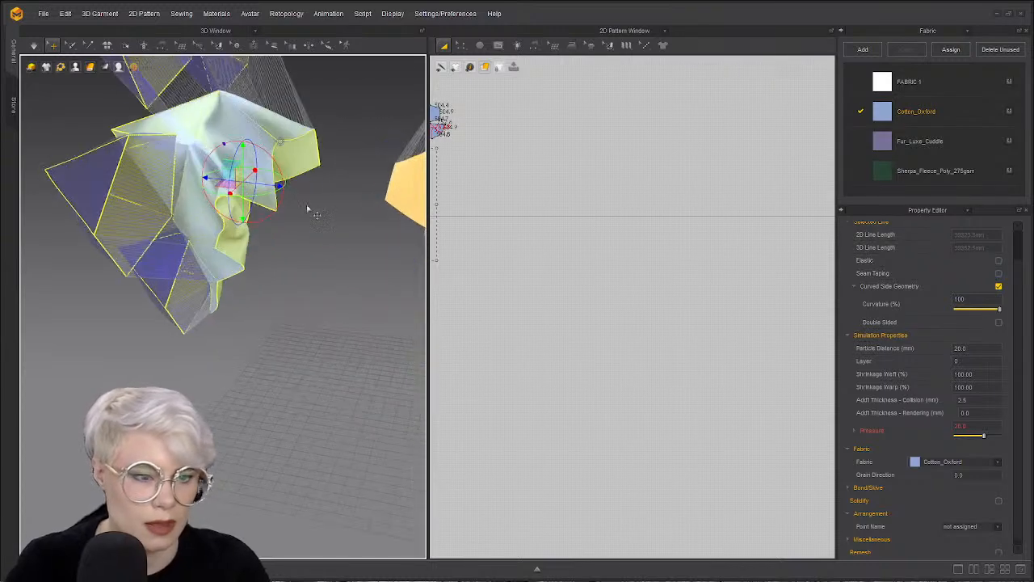
# - Move the duplicated half-shell closer to the original and clear the selection
pyautogui.moveTo(288, 171); pyautogui.dragTo(366, 194)
pyautogui.scroll(-4, 307, 222)
pyautogui.moveTo(299, 229); pyautogui.dragTo(245, 275, button='middle')
pyautogui.click(242, 368)
pyautogui.moveTo(242, 372); pyautogui.dragTo(221, 303, button='right')
# - Sew one open pentagon edge of the duplicate to the facing edge of the original with Segment Sewing
pyautogui.moveTo(525, 261); pyautogui.dragTo(690, 386, button='middle')
pyautogui.scroll(3, 643, 349)
pyautogui.scroll(2, 643, 349)
pyautogui.moveTo(453, 374); pyautogui.dragTo(688, 447, button='middle')
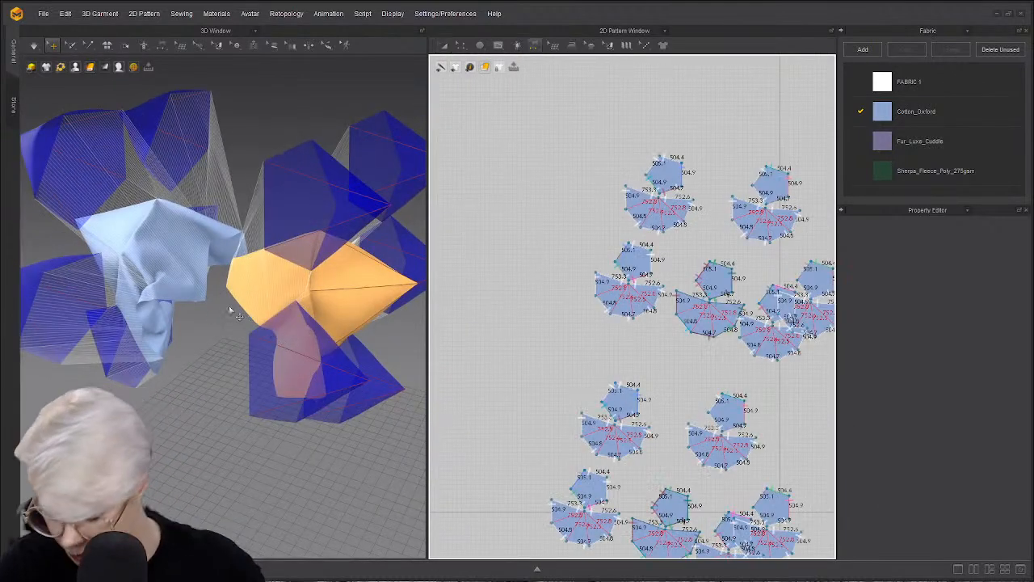
pyautogui.scroll(4, 198, 273)
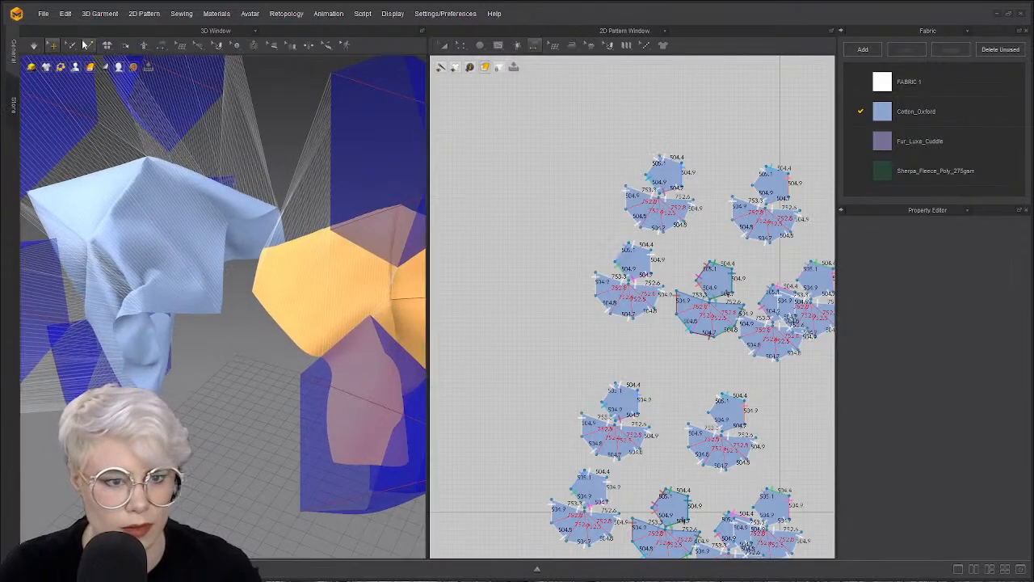
pyautogui.click(160, 46)
pyautogui.click(192, 81)
pyautogui.click(224, 276)
pyautogui.moveTo(230, 279); pyautogui.dragTo(253, 281, button='right')
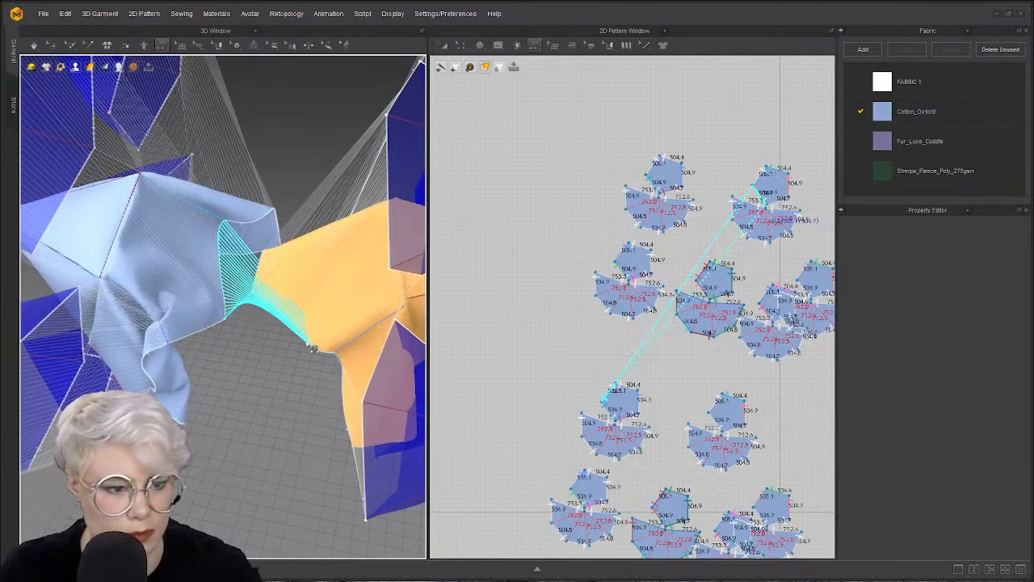
pyautogui.click(272, 318)
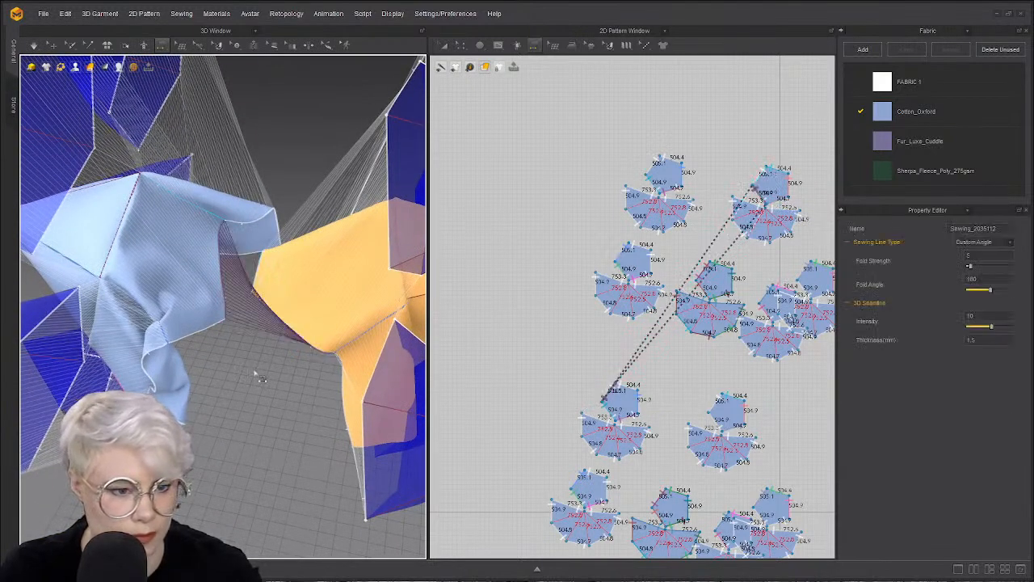
# - Simulate the first joining seam and pull on the duplicate's fabric to help it settle
pyautogui.press('q')
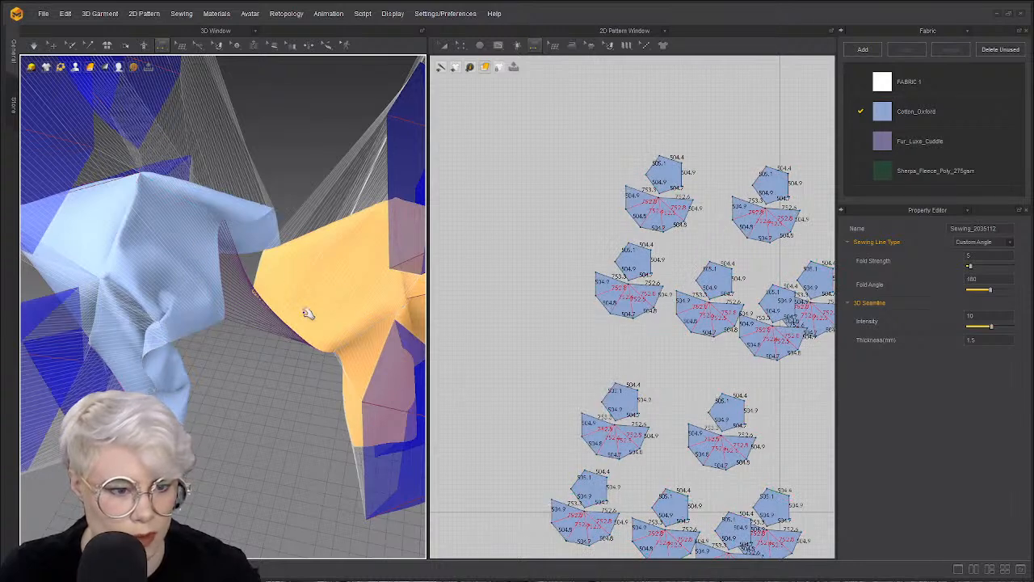
pyautogui.press('space')
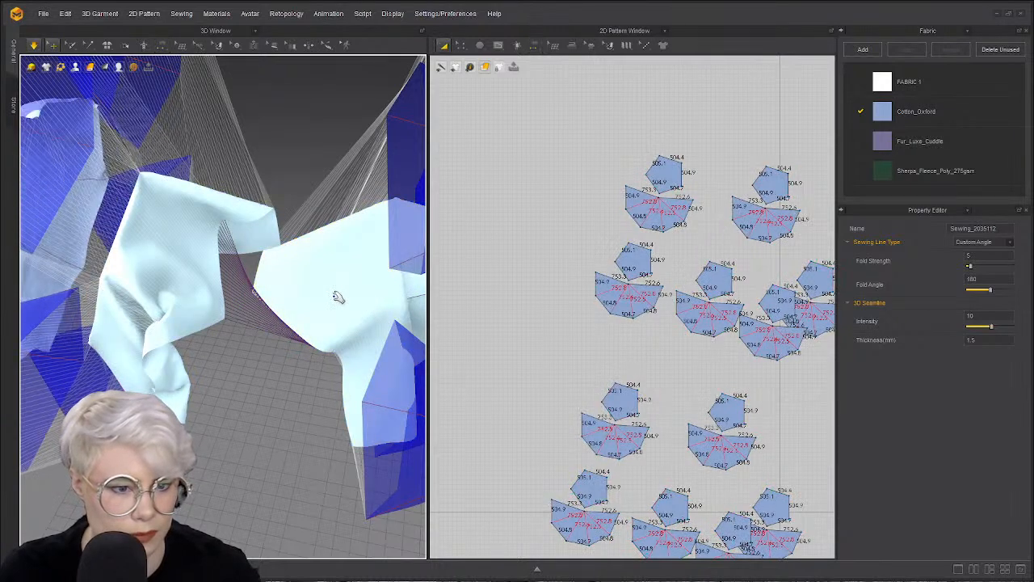
pyautogui.click(51, 194)
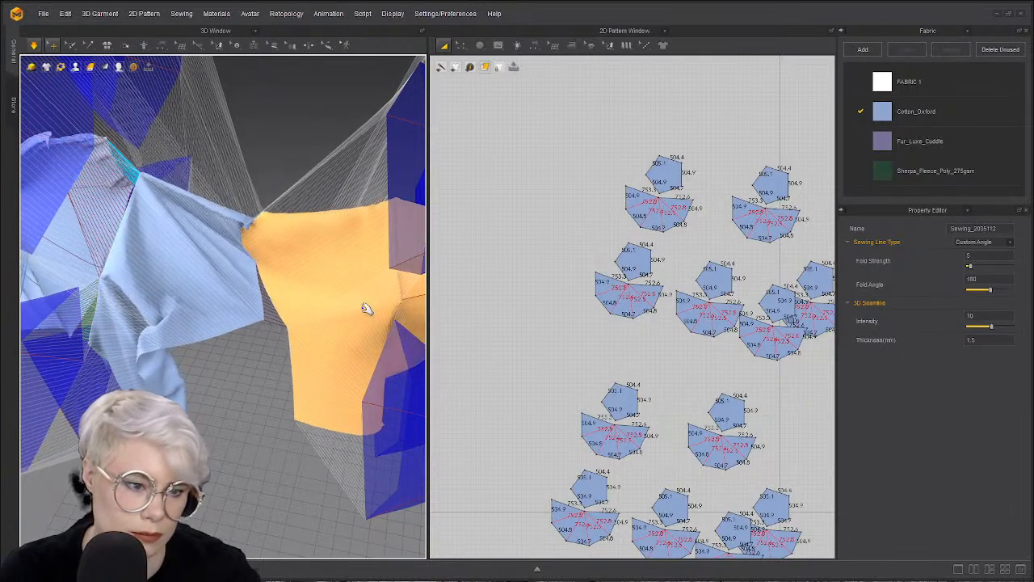
# - Sew the next pair of adjoining pentagon edges between the two half-shells and simulate the join
pyautogui.press('n')
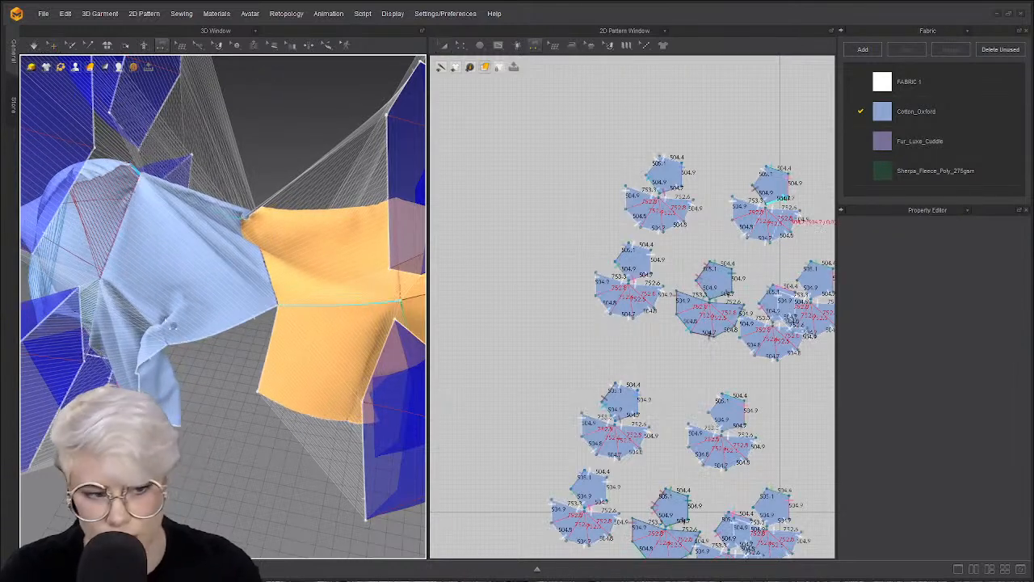
pyautogui.click(278, 347)
pyautogui.moveTo(234, 430); pyautogui.dragTo(221, 334, button='right')
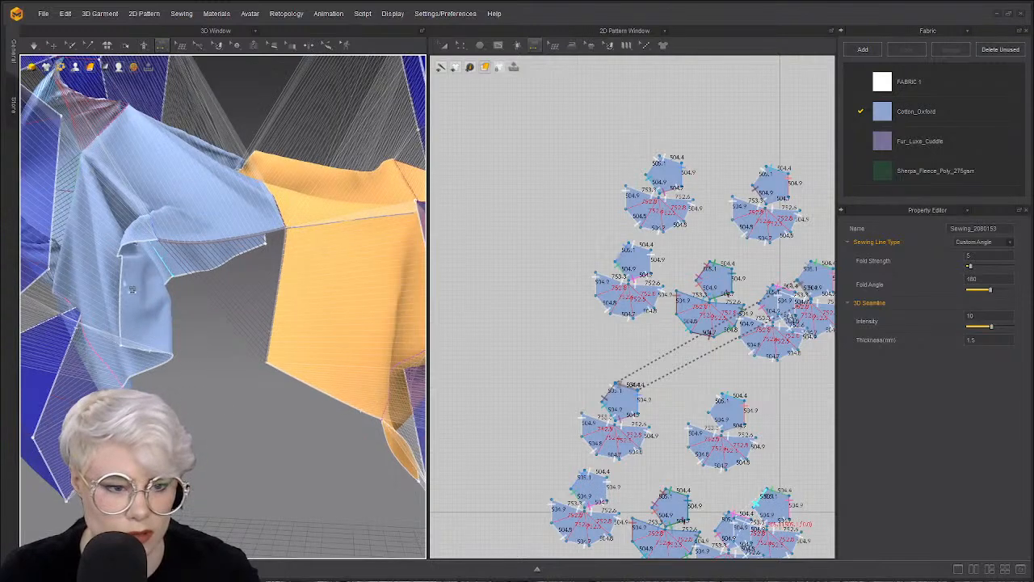
pyautogui.click(262, 465)
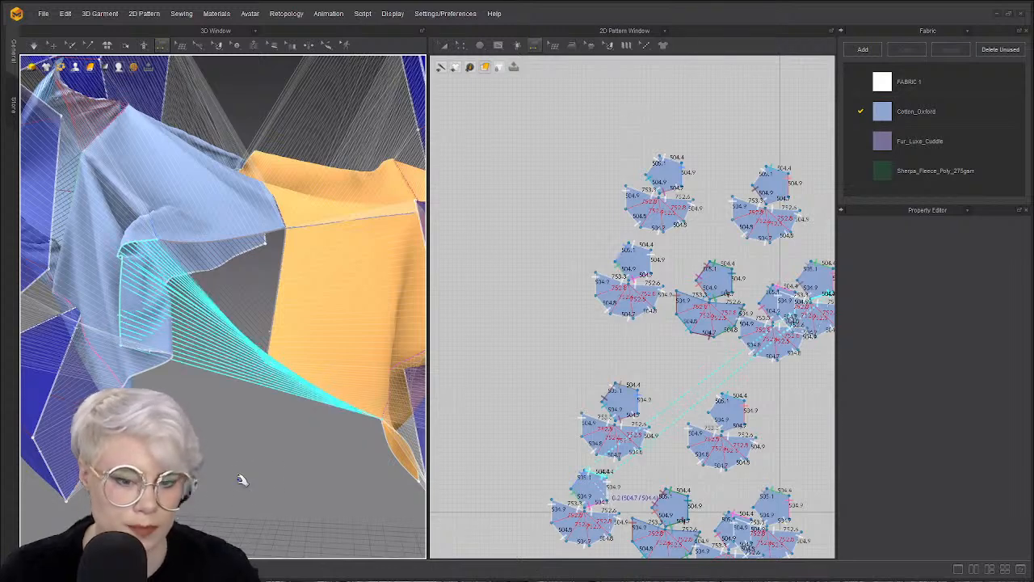
pyautogui.press('space')
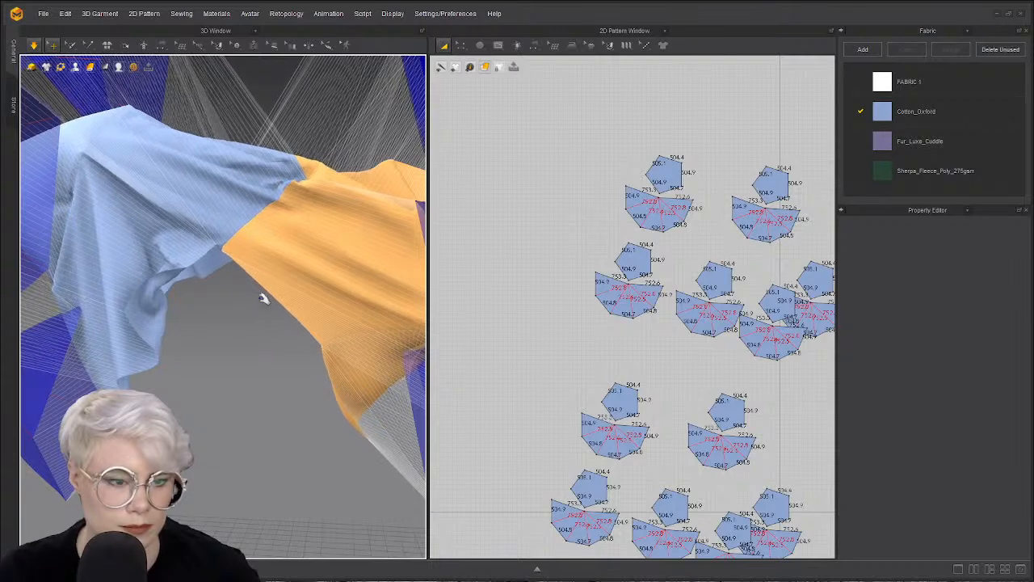
# - Sew two more consecutive pairs of open edges along the lower rim between the duplicate and the original using Segment Sewing
pyautogui.click(162, 46)
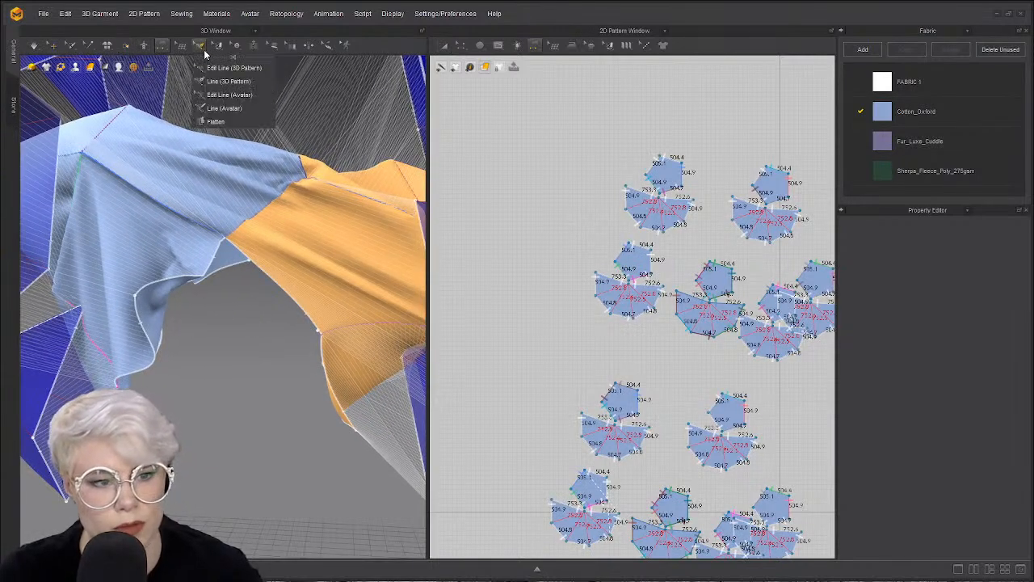
pyautogui.moveTo(160, 49)
pyautogui.click(193, 82)
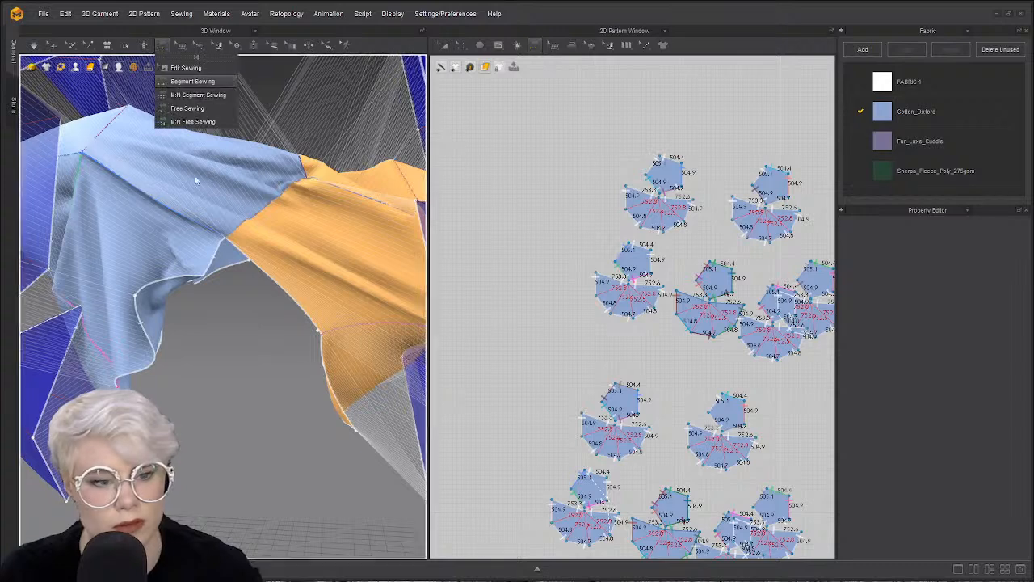
pyautogui.click(246, 272)
pyautogui.click(232, 335)
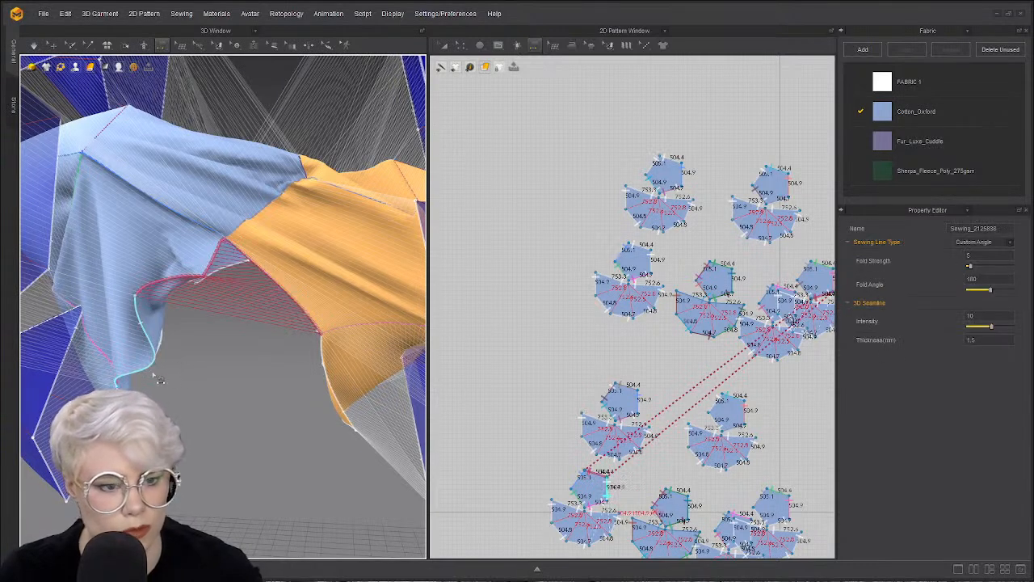
pyautogui.click(152, 279)
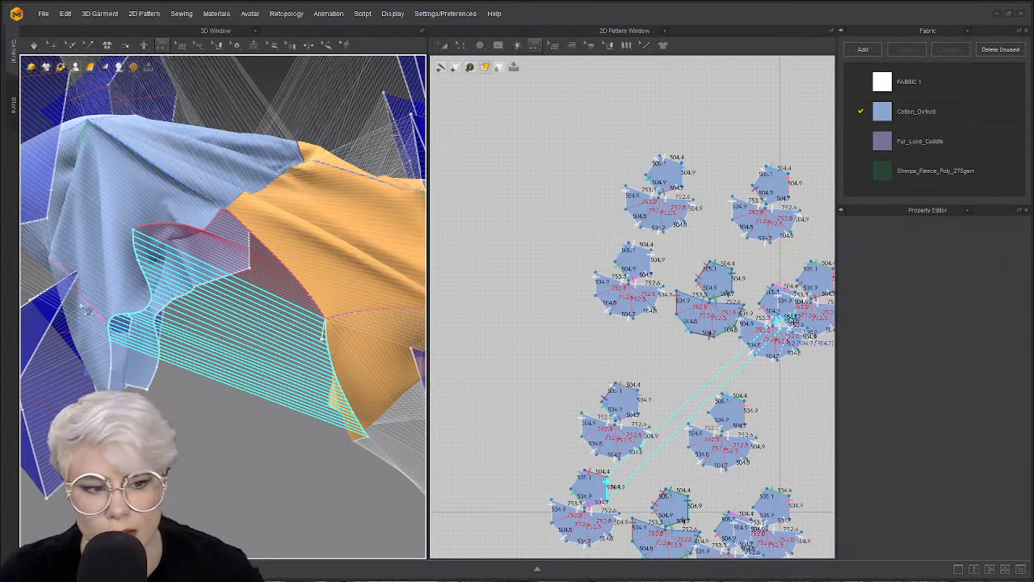
pyautogui.click(321, 336)
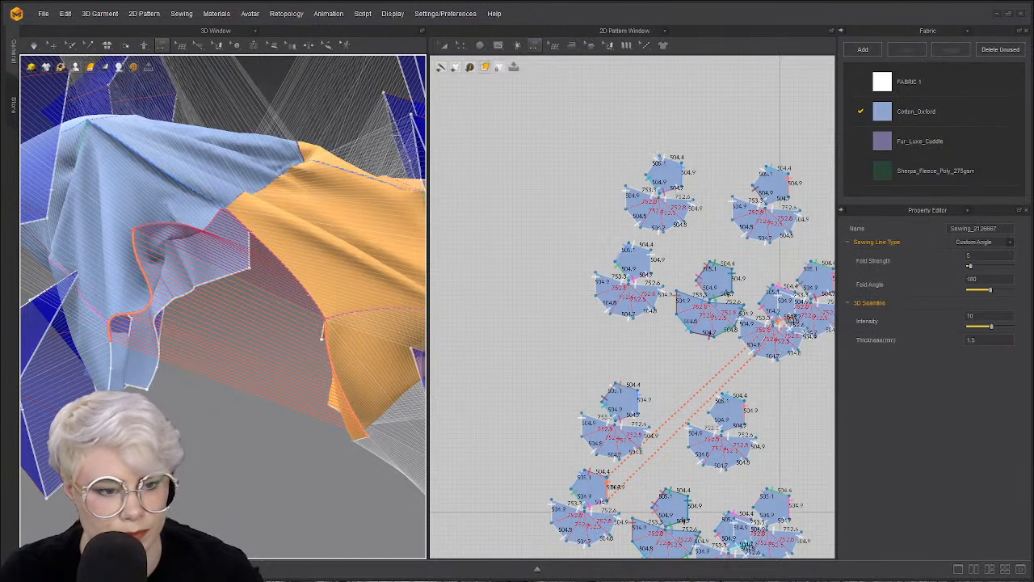
pyautogui.moveTo(232, 366); pyautogui.dragTo(254, 382, button='right')
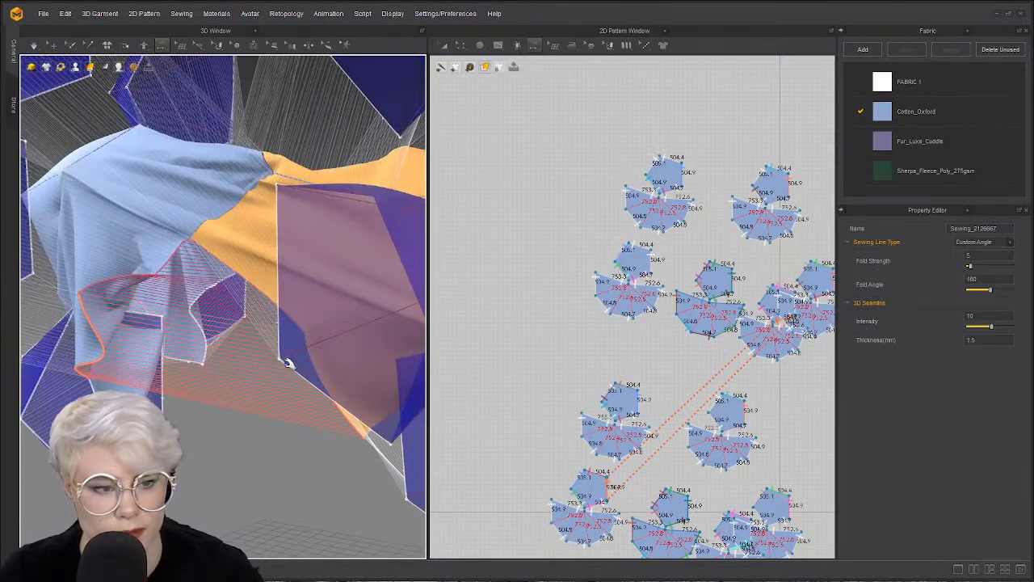
# - Simulate the newly sewn rim edges and check the join from another side
pyautogui.press('space')
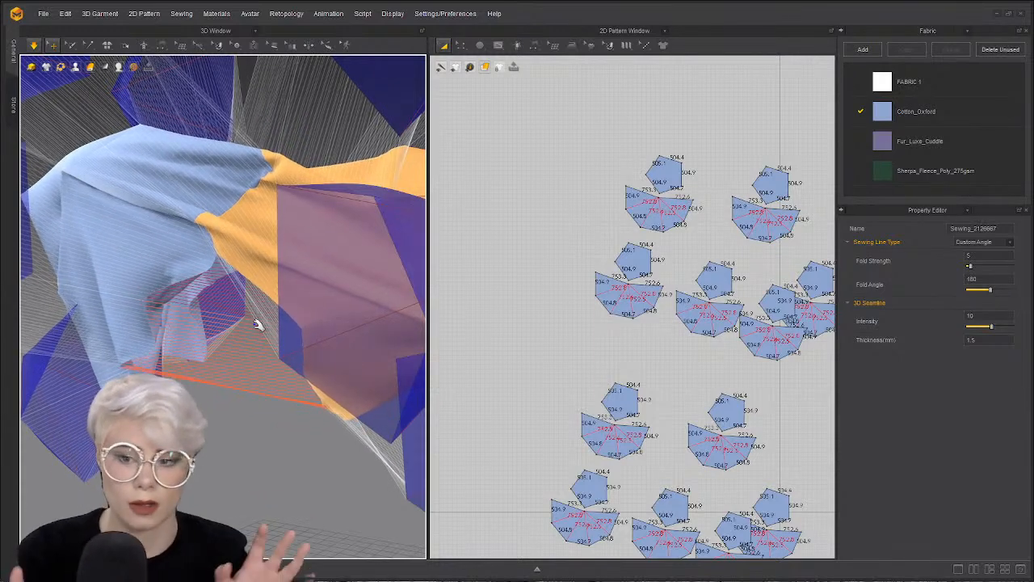
pyautogui.moveTo(704, 210); pyautogui.dragTo(662, 165, button='middle')
pyautogui.scroll(-2, 662, 165)
pyautogui.scroll(2, 663, 165)
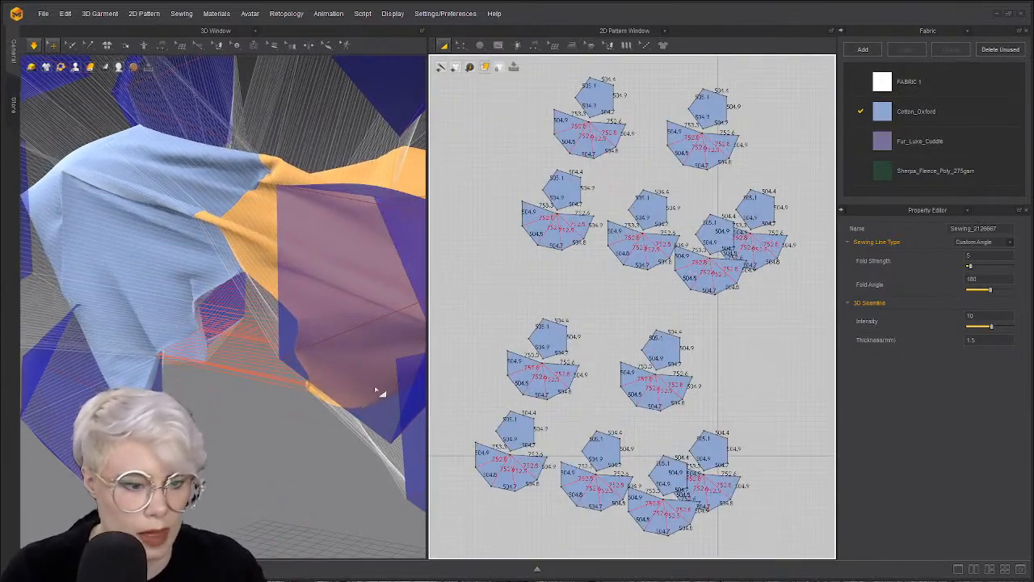
pyautogui.moveTo(380, 380); pyautogui.dragTo(248, 341, button='right')
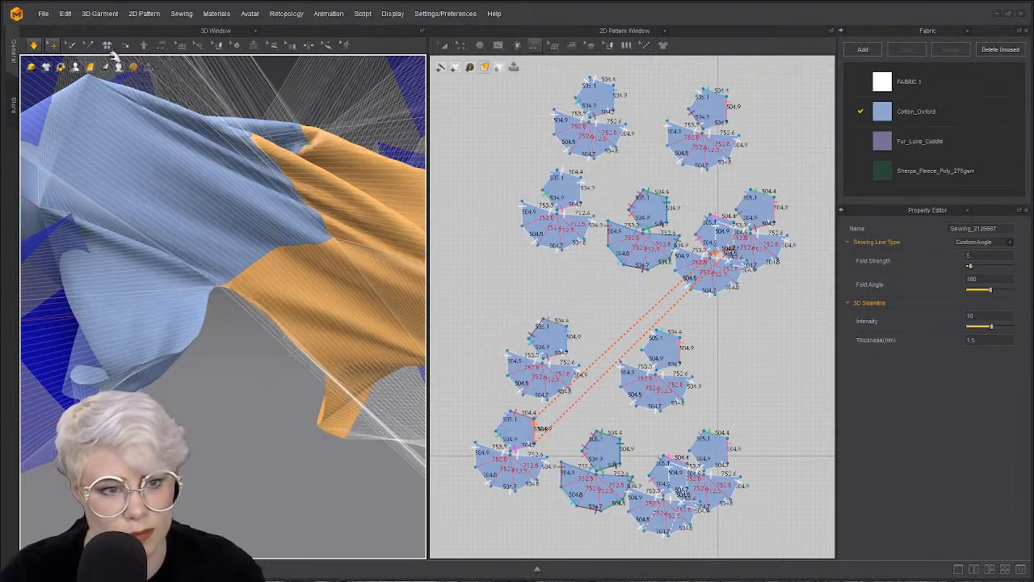
# - Continue the joining seam along the rim by segment-sewing the next matching open edges of both half-shells
pyautogui.click(160, 45)
pyautogui.click(192, 81)
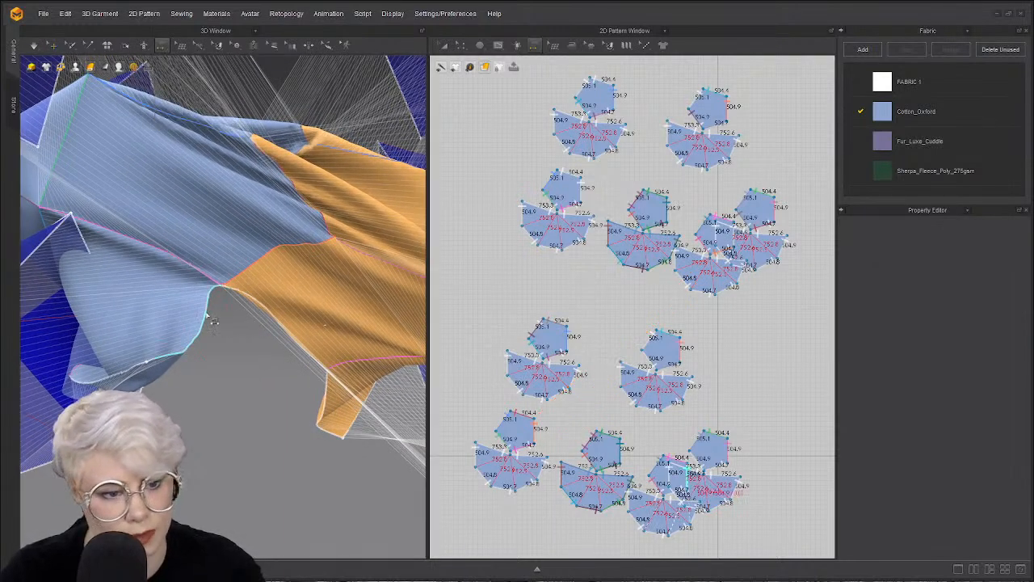
pyautogui.click(212, 321)
pyautogui.click(240, 360)
pyautogui.moveTo(240, 360); pyautogui.dragTo(222, 239, button='right')
pyautogui.click(212, 221)
pyautogui.click(367, 366)
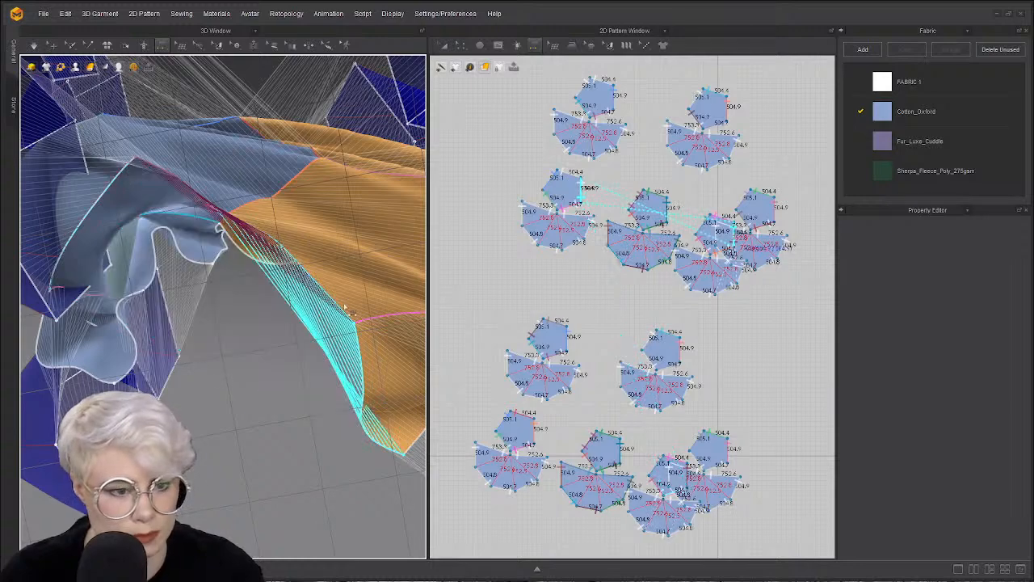
# - Sew further matching edges on the far side of the opening and simulate to draw the halves together
pyautogui.click(105, 191)
pyautogui.moveTo(222, 267); pyautogui.dragTo(278, 236, button='right')
pyautogui.click(277, 236)
pyautogui.click(225, 302)
pyautogui.click(206, 281)
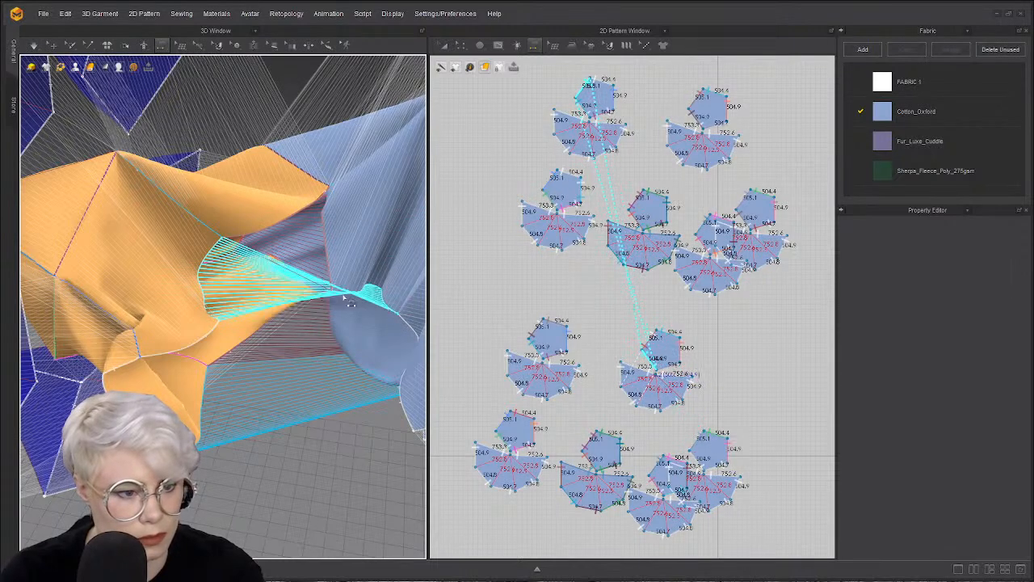
pyautogui.click(396, 313)
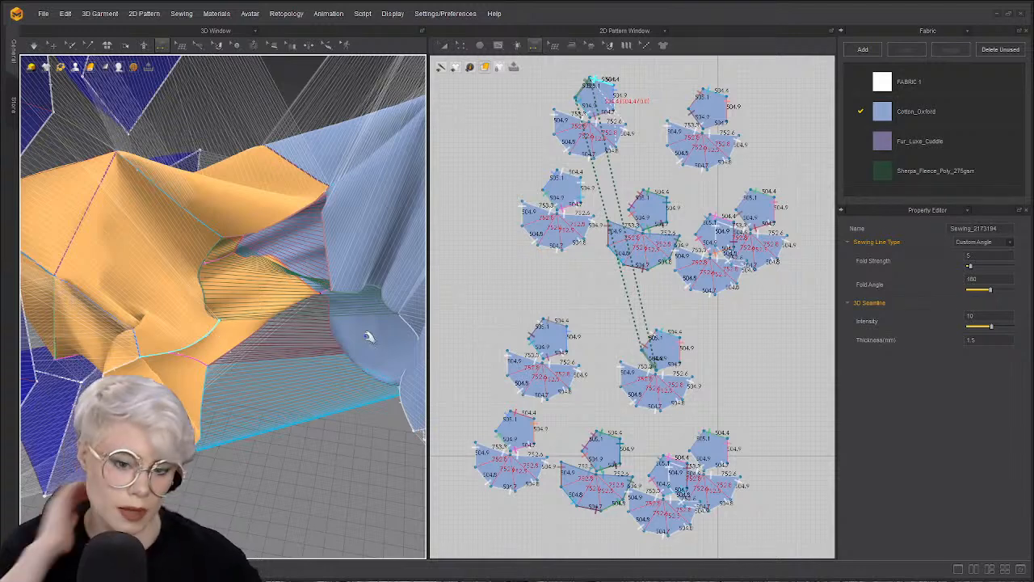
pyautogui.press('space')
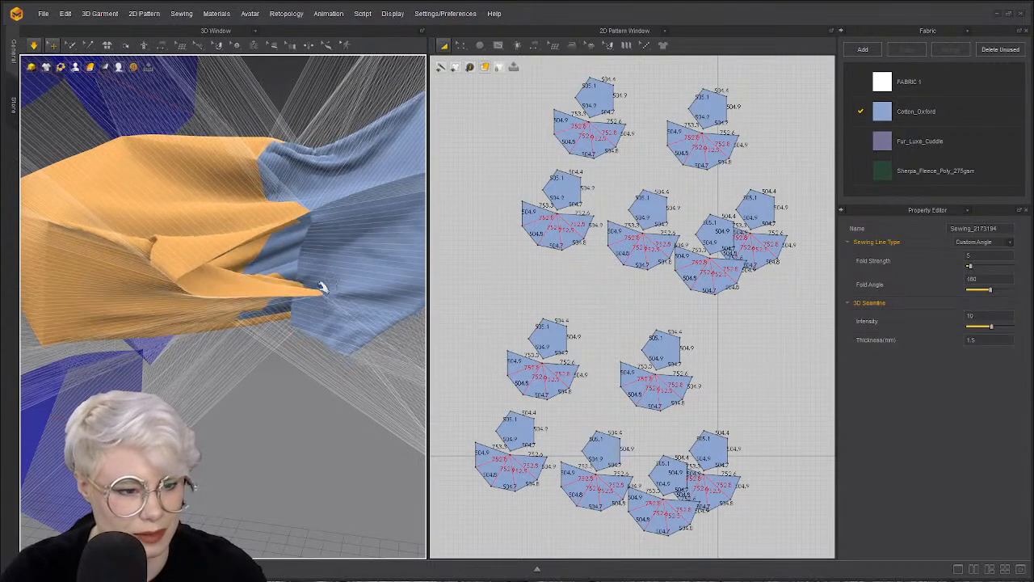
# - Sew the next open edge of the original's folded pentagon to the neighbouring edge of the duplicate
pyautogui.press('b')
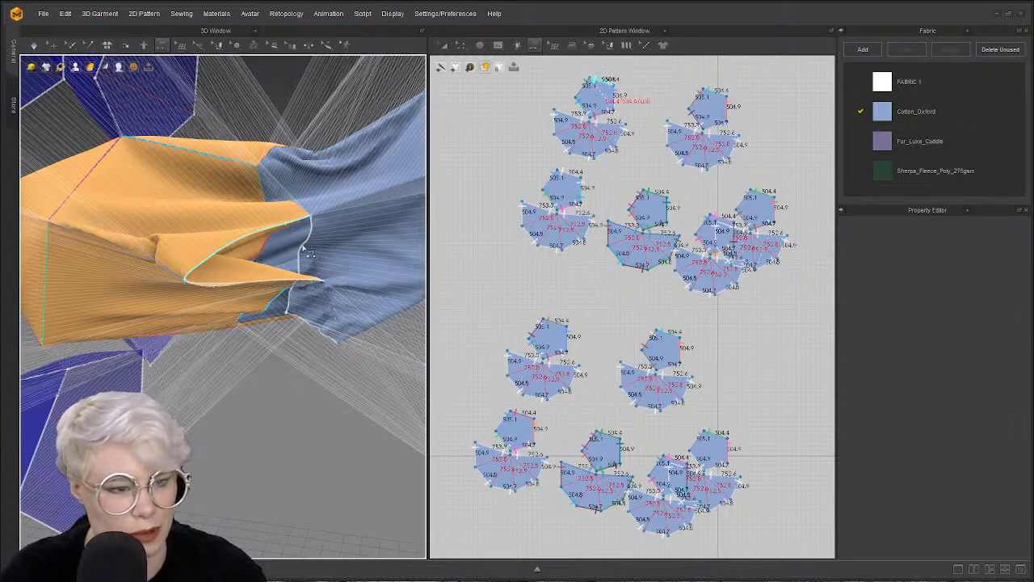
pyautogui.click(277, 283)
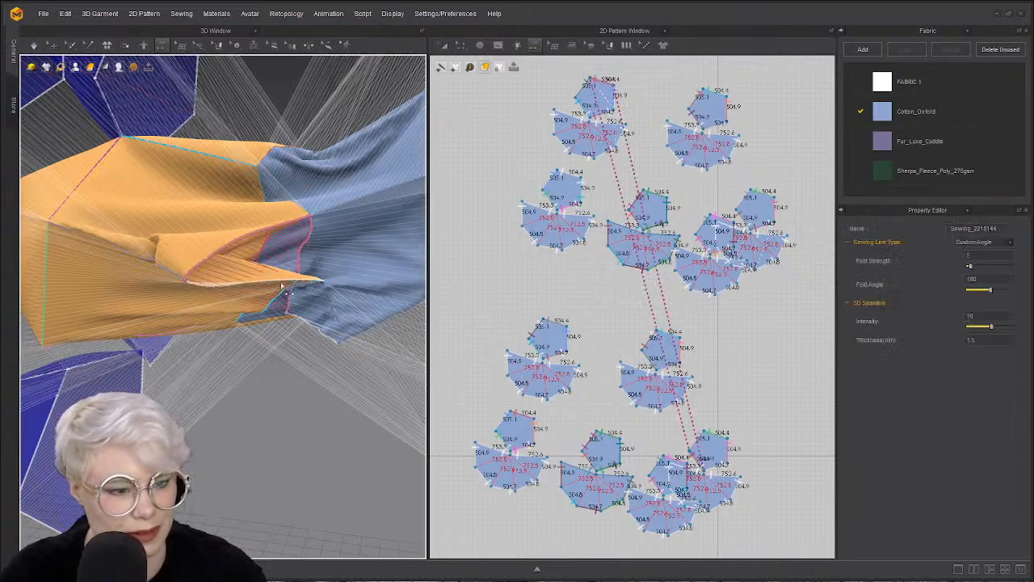
pyautogui.click(293, 282)
pyautogui.moveTo(294, 280); pyautogui.dragTo(270, 280, button='right')
pyautogui.click(274, 286)
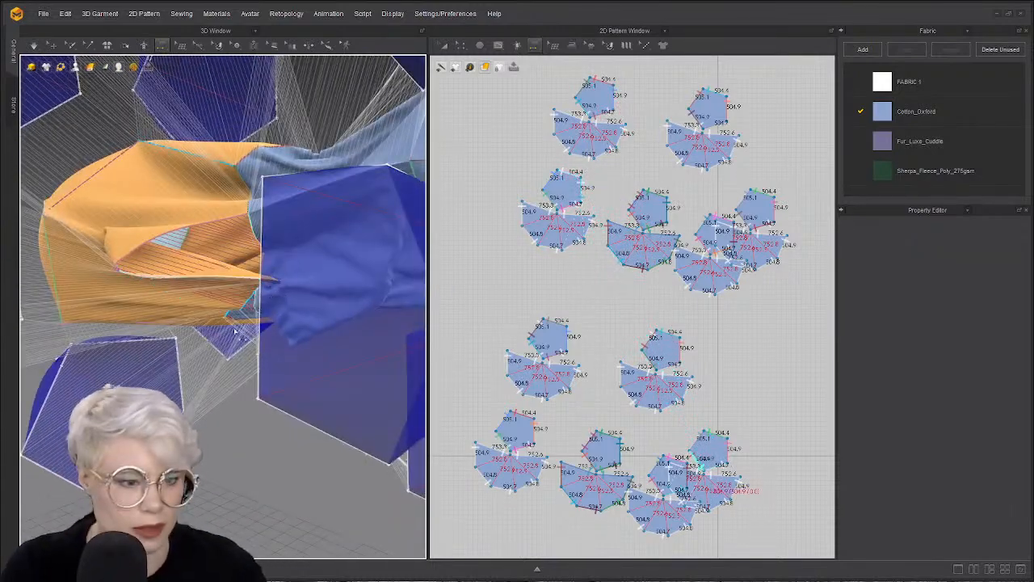
# - Simulate the garment and pull the tangled pentagons outward to expose the edges around the remaining gap
pyautogui.press('space')
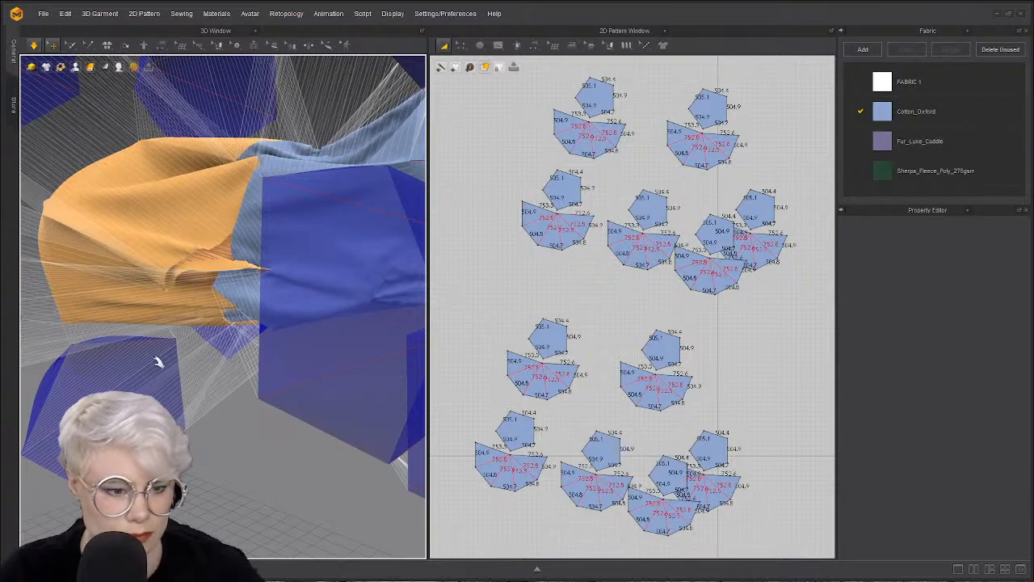
pyautogui.click(186, 289)
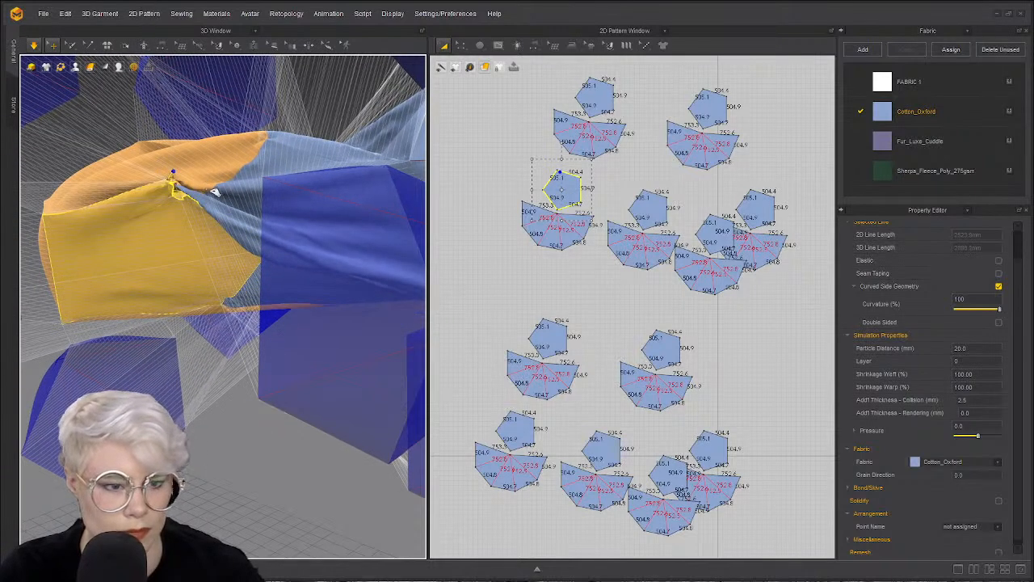
pyautogui.click(194, 184)
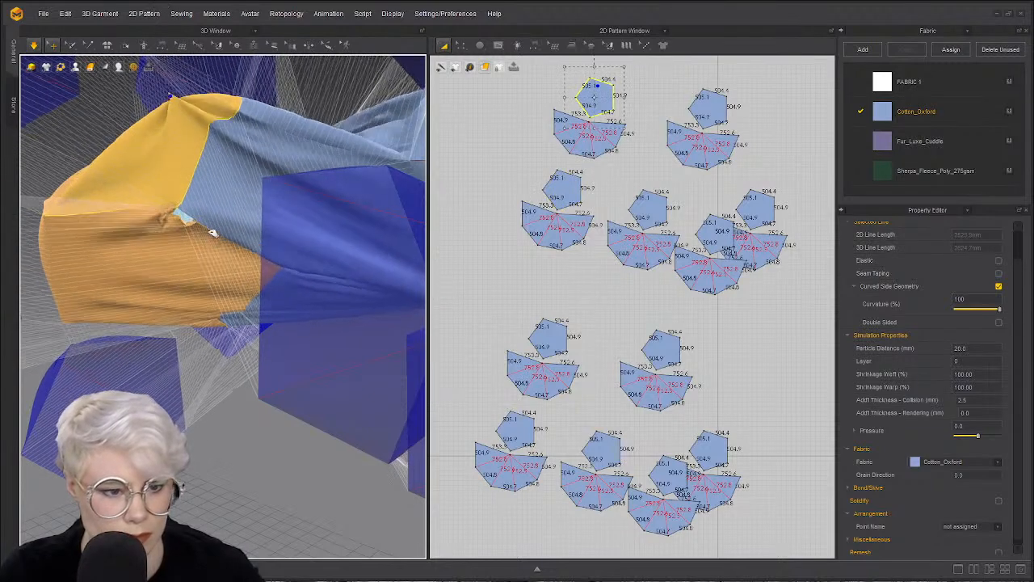
pyautogui.click(200, 187)
# - Segment-sew the open edge of the original's pentagon to the duplicate's opposite edge across the remaining gap
pyautogui.click(163, 46)
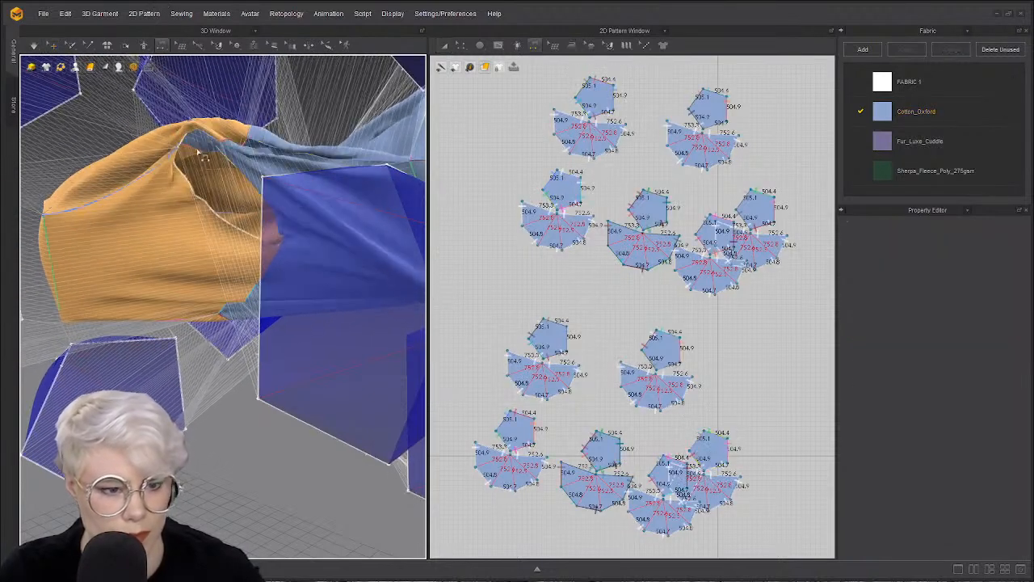
pyautogui.click(162, 46)
pyautogui.click(202, 204)
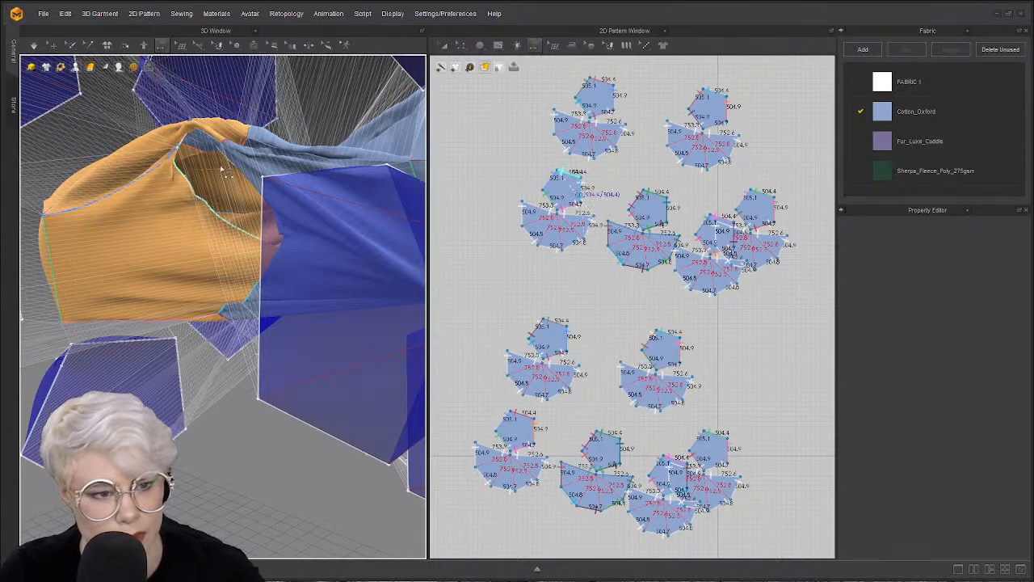
pyautogui.moveTo(191, 287); pyautogui.dragTo(264, 231, button='right')
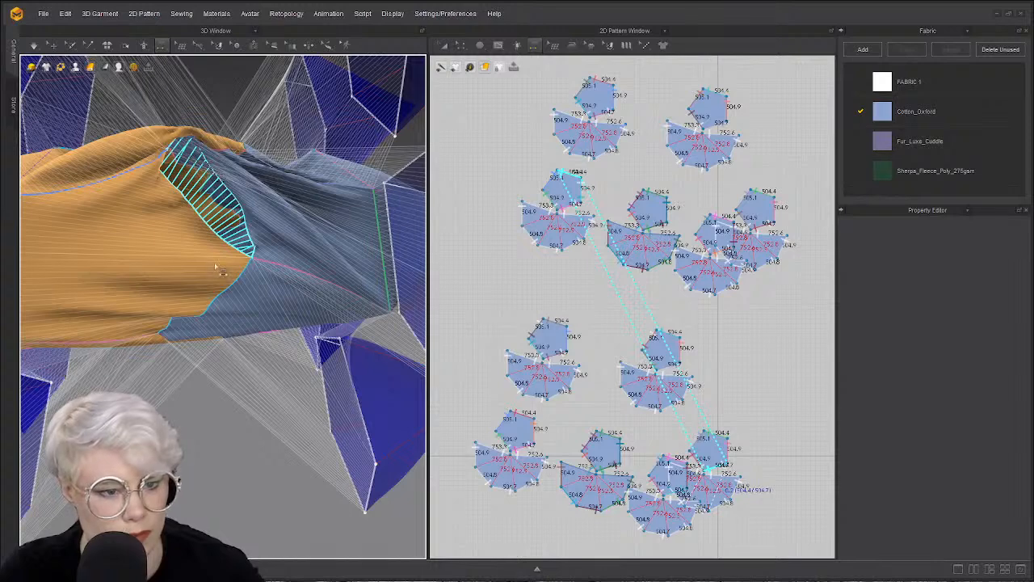
pyautogui.click(228, 188)
pyautogui.moveTo(228, 187); pyautogui.dragTo(307, 350, button='right')
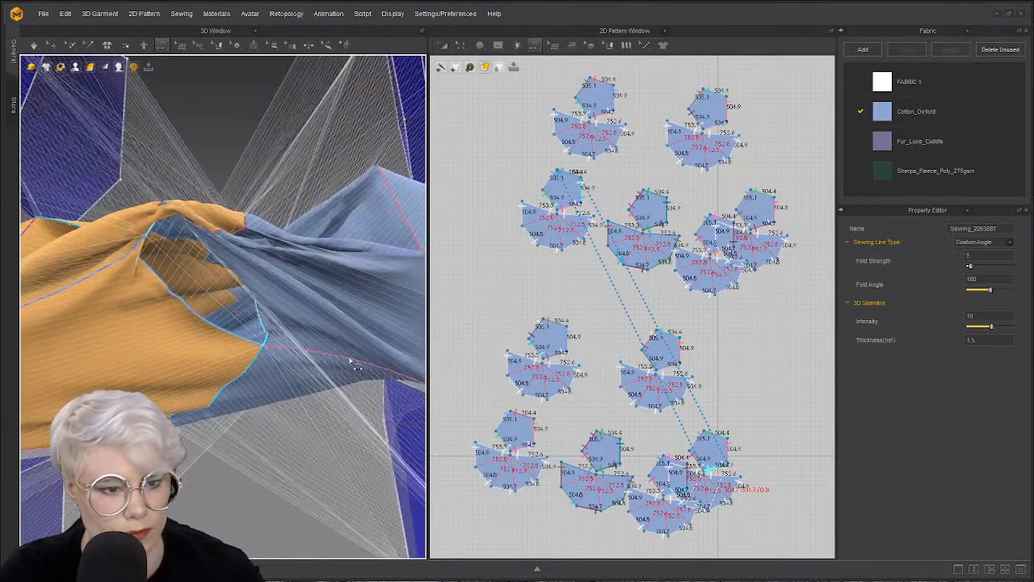
# - Set the pressure of all patterns to 20 and simulate to inflate the joined halves
pyautogui.hotkey('ctrl', 'a')
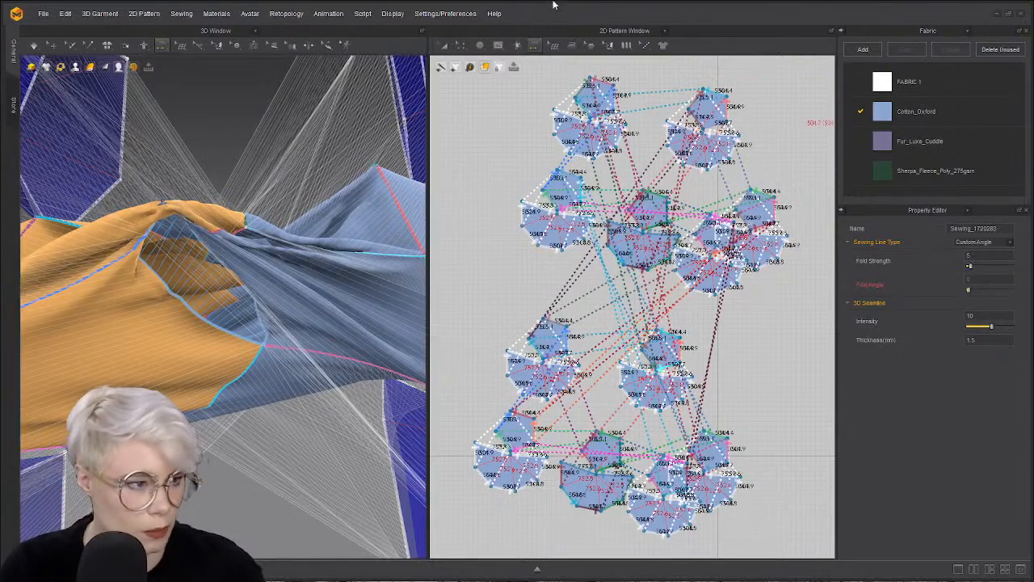
pyautogui.click(445, 46)
pyautogui.hotkey('ctrl', 'a')
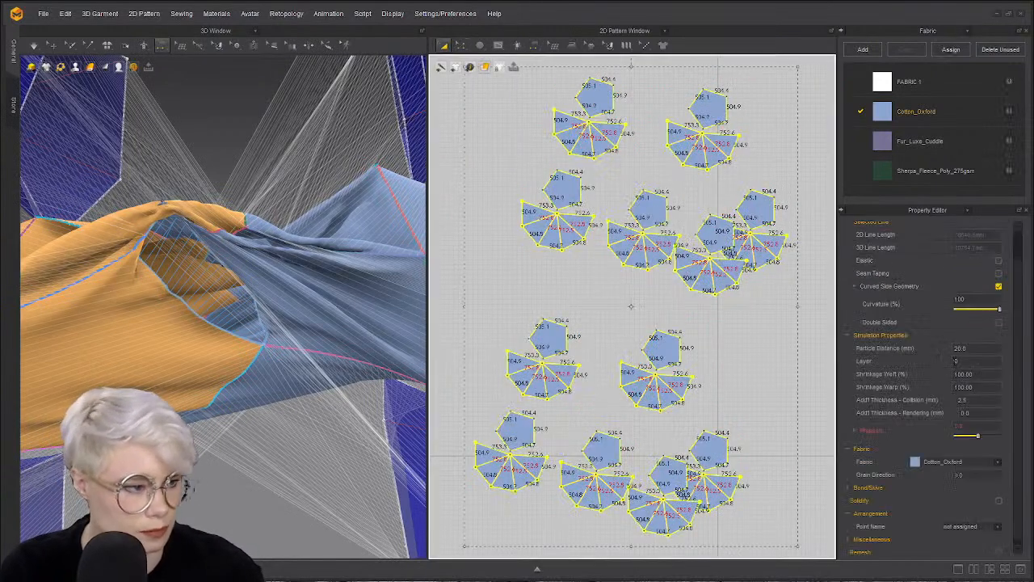
pyautogui.click(981, 427)
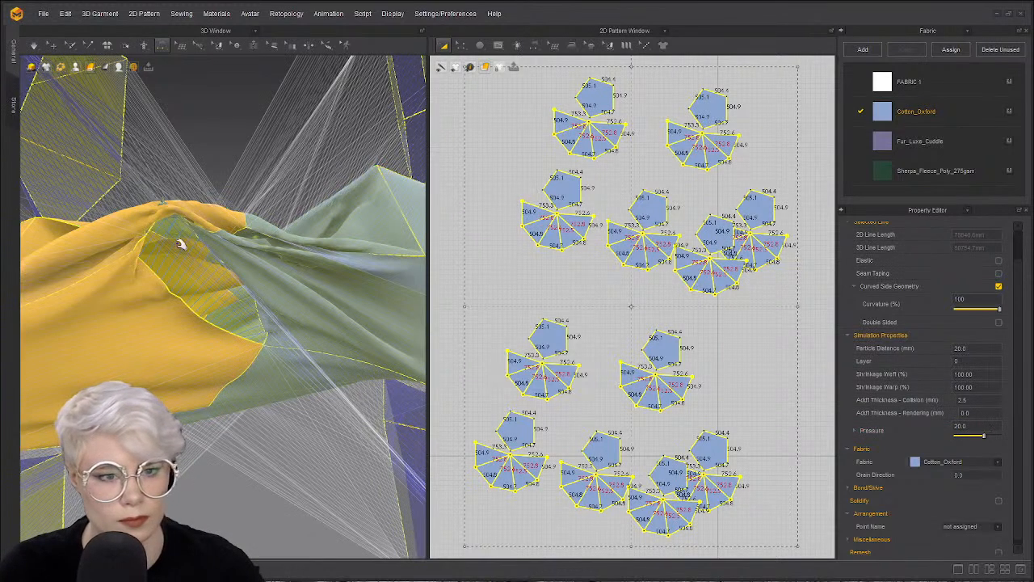
pyautogui.press('space')
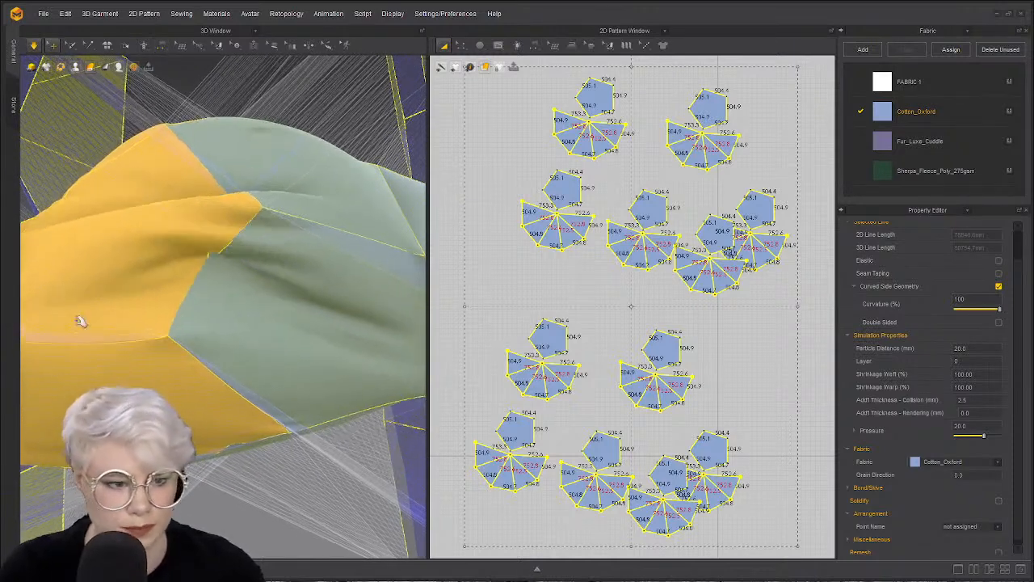
pyautogui.moveTo(312, 300); pyautogui.dragTo(253, 190, button='right')
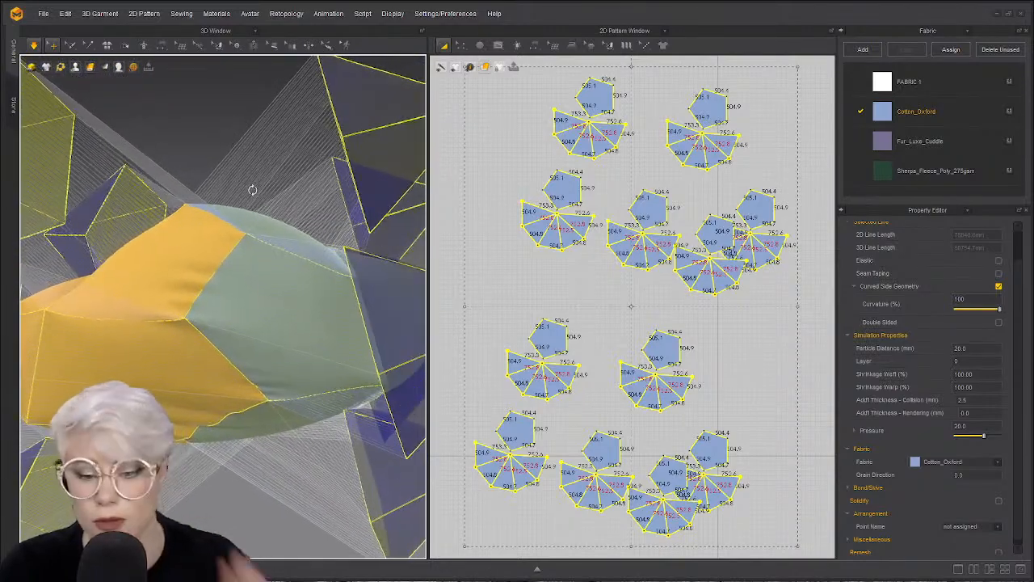
pyautogui.press('b')
pyautogui.moveTo(266, 294); pyautogui.dragTo(445, 328, button='right')
pyautogui.moveTo(311, 388); pyautogui.dragTo(135, 132, button='right')
pyautogui.click(54, 44)
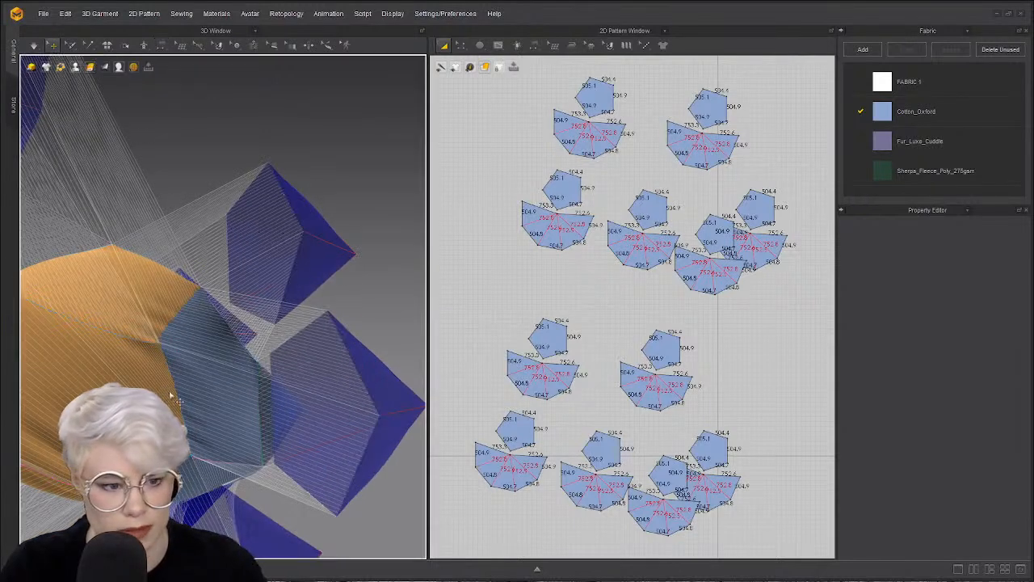
# - Try hiding the pentagon at the form's end to look inside, and restore the pattern
pyautogui.moveTo(186, 243); pyautogui.dragTo(231, 362, button='right')
pyautogui.click(231, 363)
pyautogui.click(212, 367)
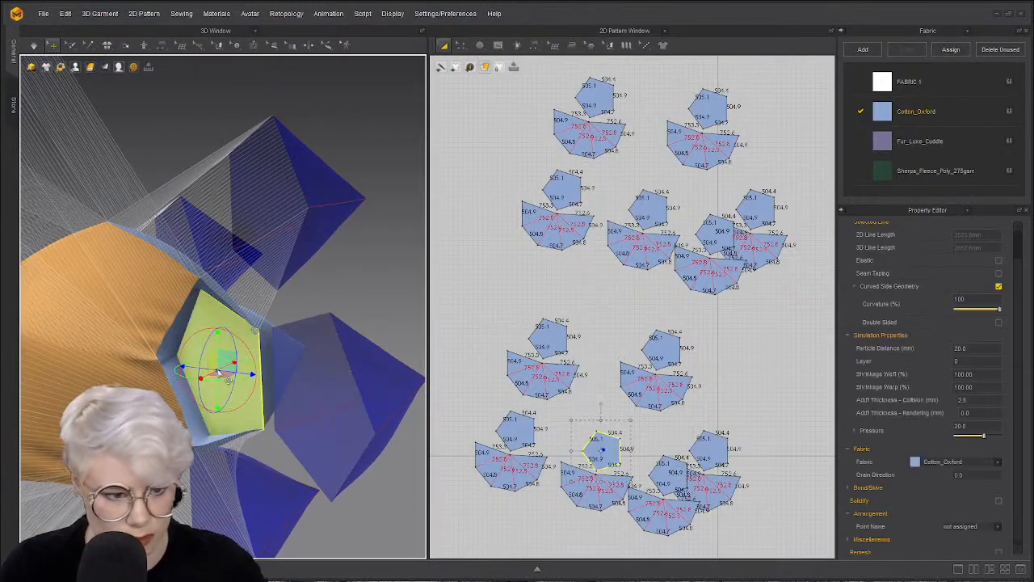
pyautogui.hotkey('shift', 'q')
pyautogui.moveTo(203, 369); pyautogui.dragTo(342, 369, button='right')
pyautogui.hotkey('ctrl', 'z')
pyautogui.hotkey('ctrl', 'z')
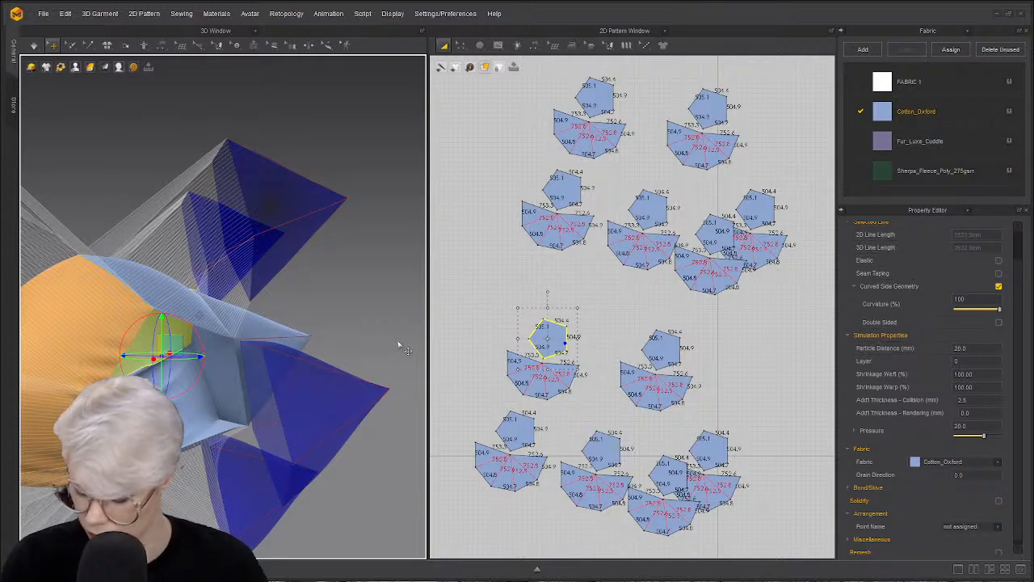
# - Select all patterns and simulate the inflated form again
pyautogui.hotkey('ctrl', 'a')
pyautogui.moveTo(215, 375); pyautogui.dragTo(200, 393, button='right')
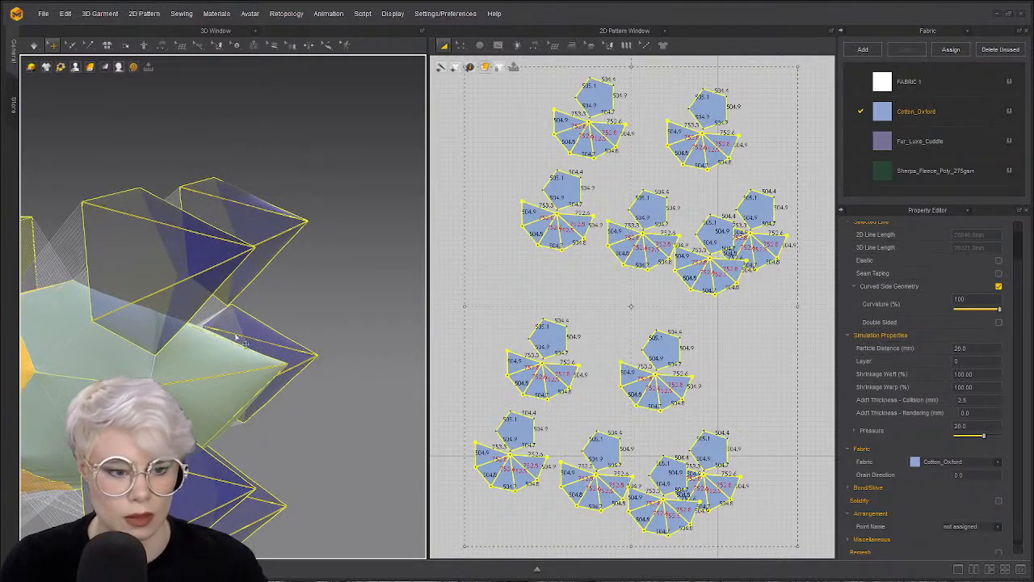
pyautogui.moveTo(202, 321); pyautogui.dragTo(76, 297, button='right')
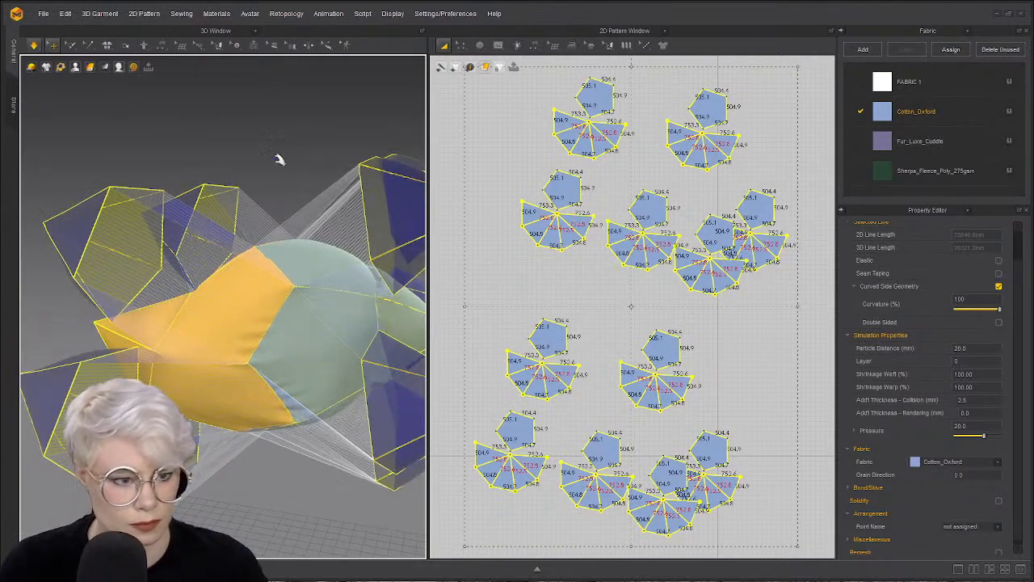
# - Open the Gravity value in the simulation properties for editing
pyautogui.rightClick(281, 160)
pyautogui.click(320, 353)
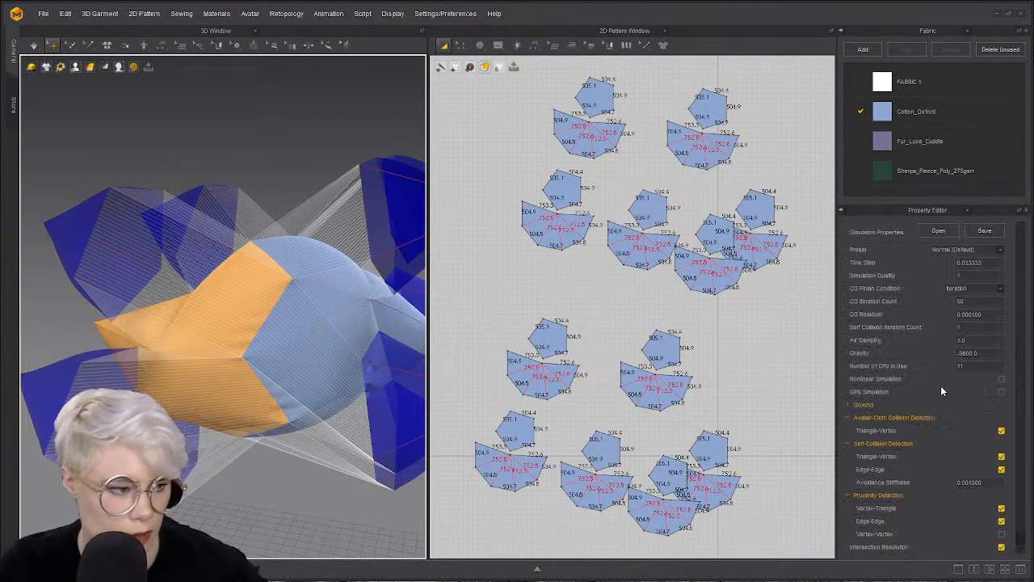
pyautogui.doubleClick(970, 353)
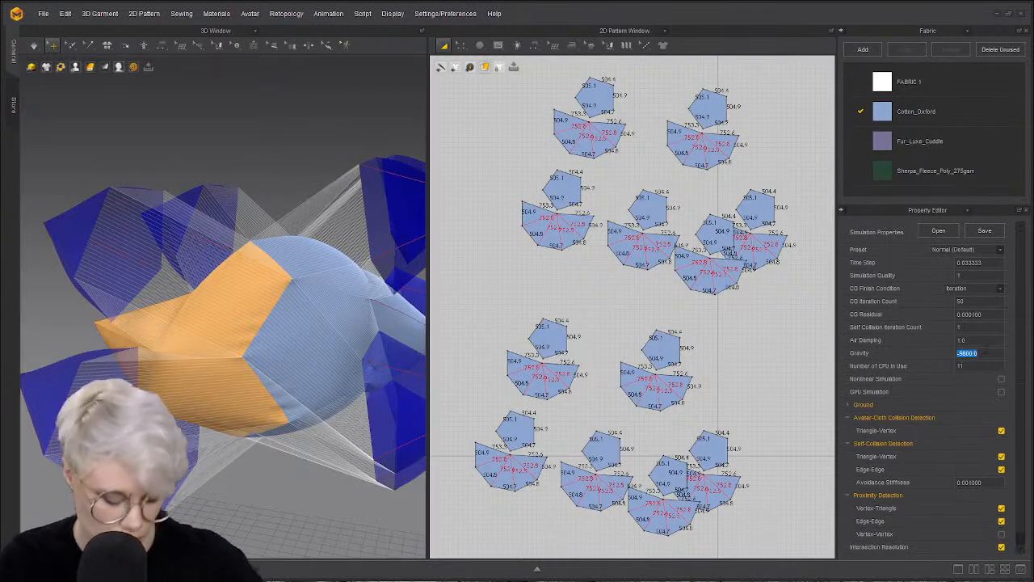
# - Flip the normals of the duplicated half's pentagons to match the original half and simulate the whole form
pyautogui.click(242, 151)
pyautogui.moveTo(242, 150); pyautogui.dragTo(330, 363, button='right')
pyautogui.hotkey('ctrl', 'a')
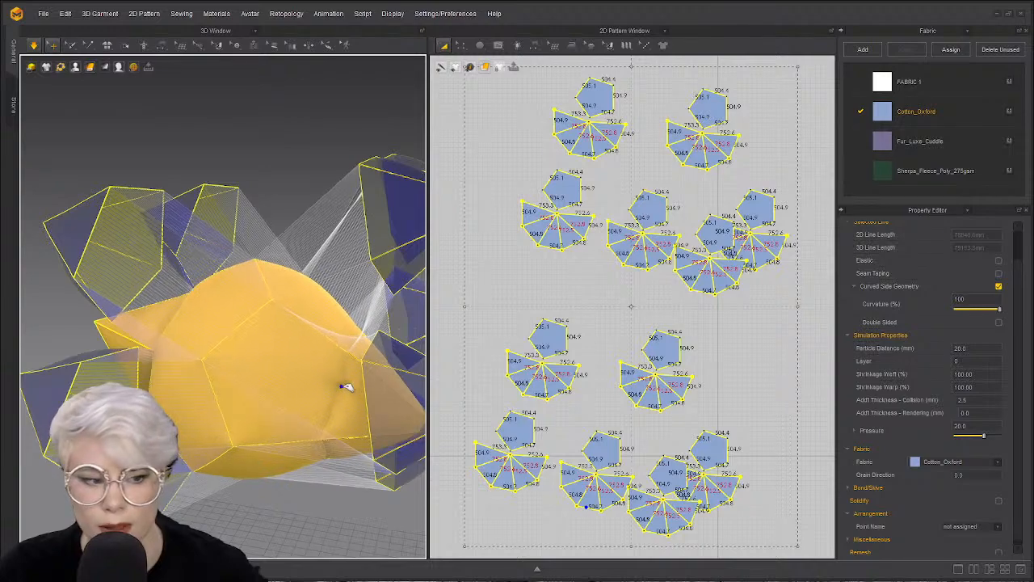
pyautogui.press('space')
# - Inspect the inflated form and the deactivated fan patterns around it from several sides
pyautogui.moveTo(335, 392); pyautogui.dragTo(173, 364, button='right')
pyautogui.moveTo(348, 372); pyautogui.dragTo(154, 396, button='middle')
pyautogui.moveTo(154, 397); pyautogui.dragTo(73, 445, button='right')
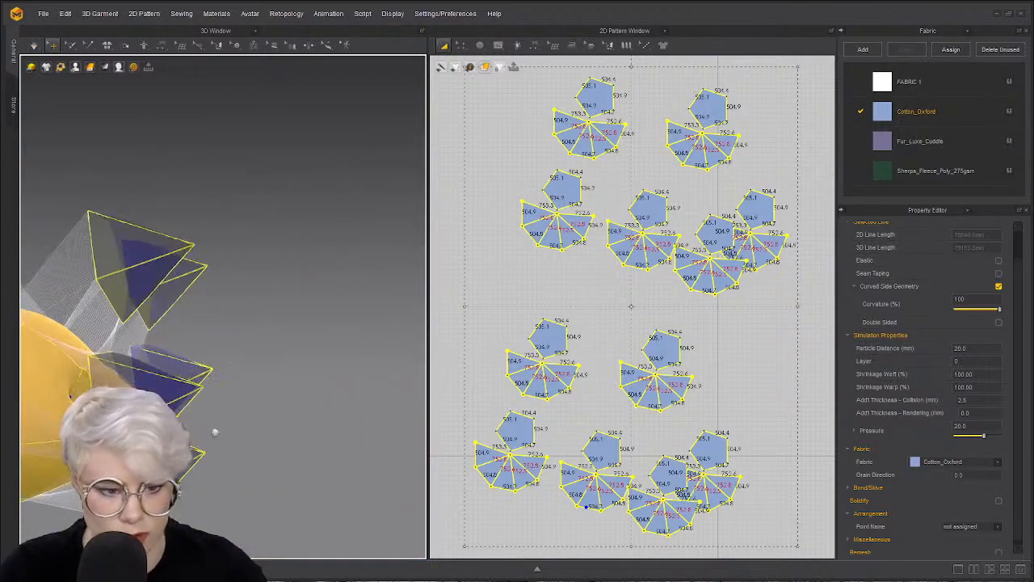
pyautogui.moveTo(73, 445); pyautogui.dragTo(275, 436, button='middle')
pyautogui.moveTo(275, 436); pyautogui.dragTo(225, 433, button='right')
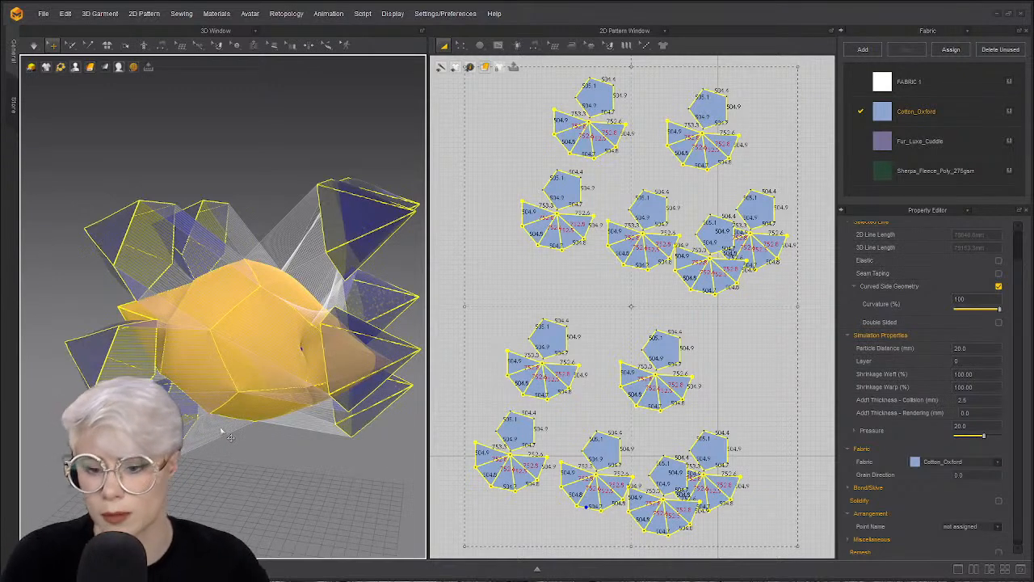
pyautogui.click(580, 295)
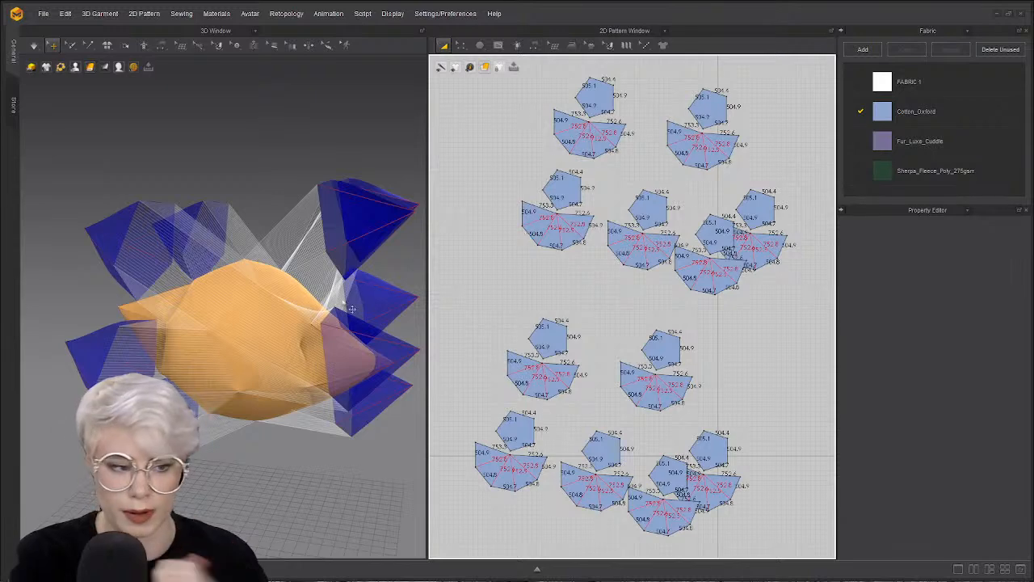
pyautogui.scroll(5, 242, 348)
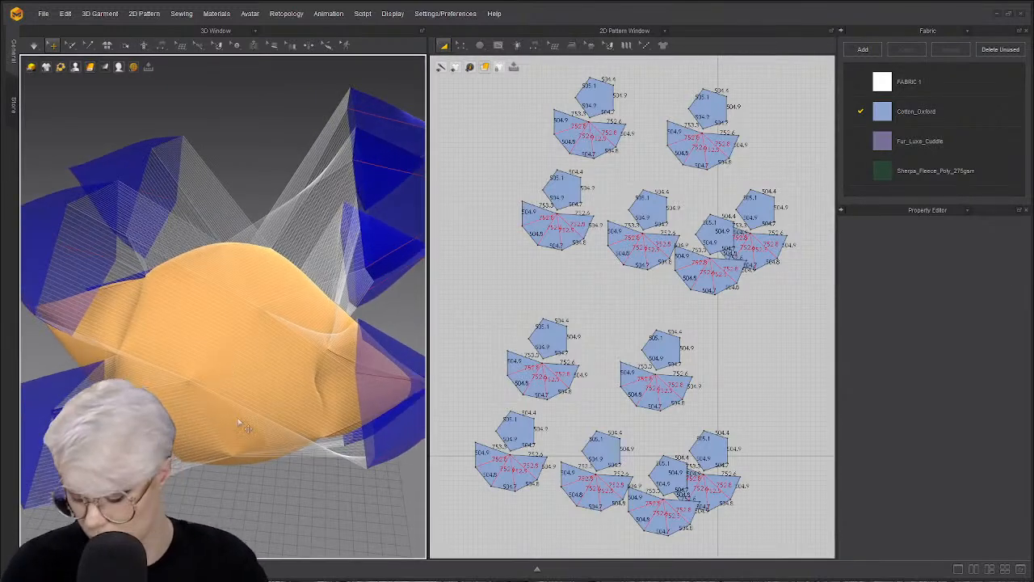
# - Activate one deactivated fan-shaped pattern beside the form and superimpose it over the matching pentagon
pyautogui.click(48, 232)
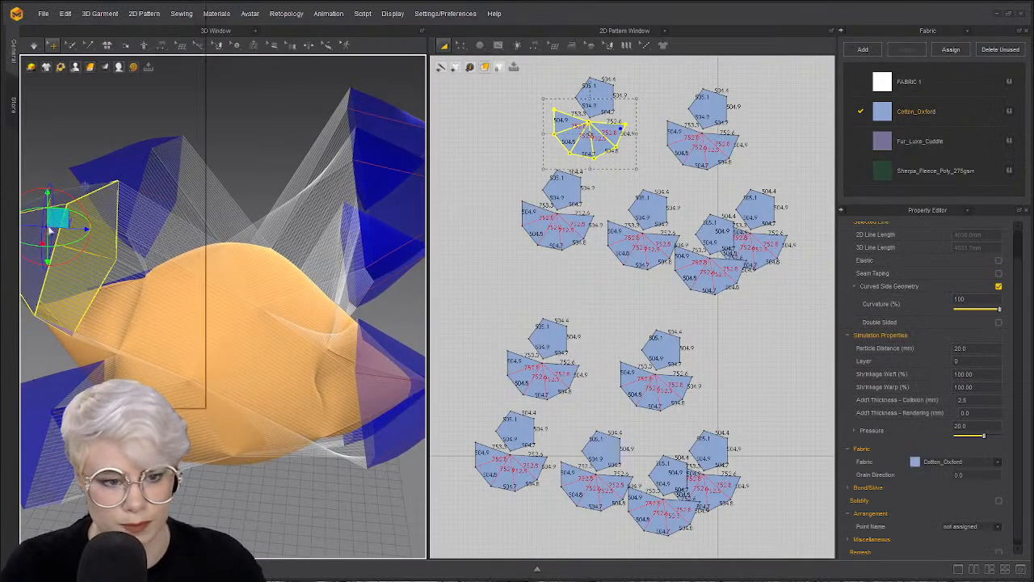
pyautogui.rightClick(48, 230)
pyautogui.click(95, 52)
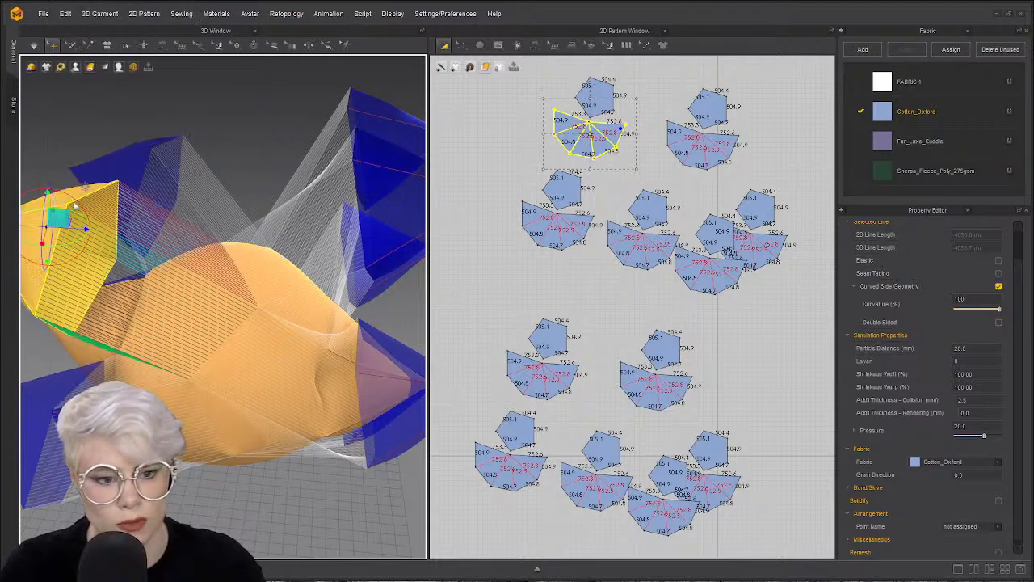
pyautogui.rightClick(52, 226)
pyautogui.click(214, 232)
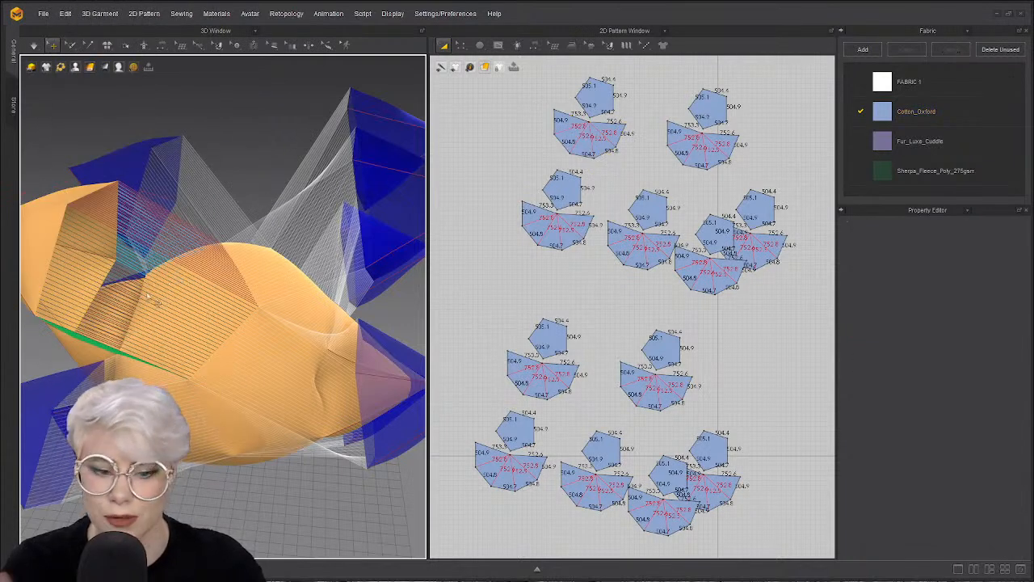
pyautogui.rightClick(56, 276)
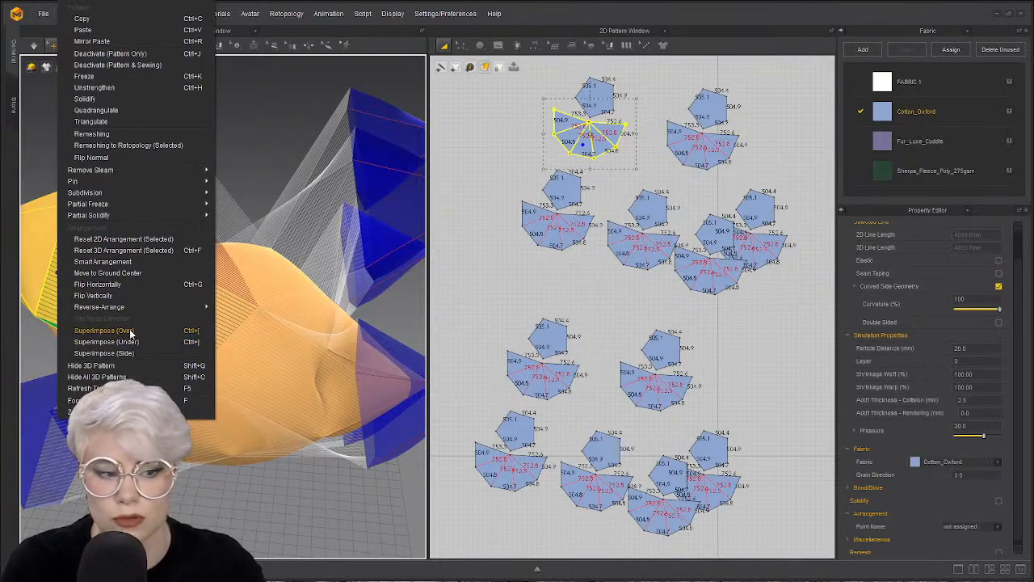
pyautogui.click(101, 331)
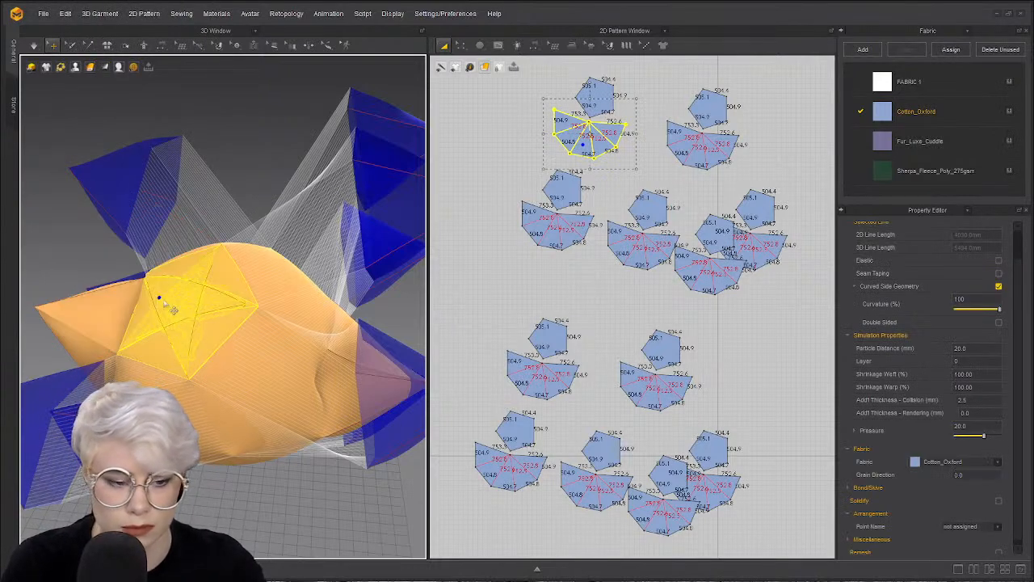
# - Move the superimposed fan pattern outward from its pentagon, undo the trial simulation, and move the pattern farther out
pyautogui.moveTo(166, 306); pyautogui.dragTo(148, 281)
pyautogui.moveTo(149, 281); pyautogui.dragTo(101, 309, button='right')
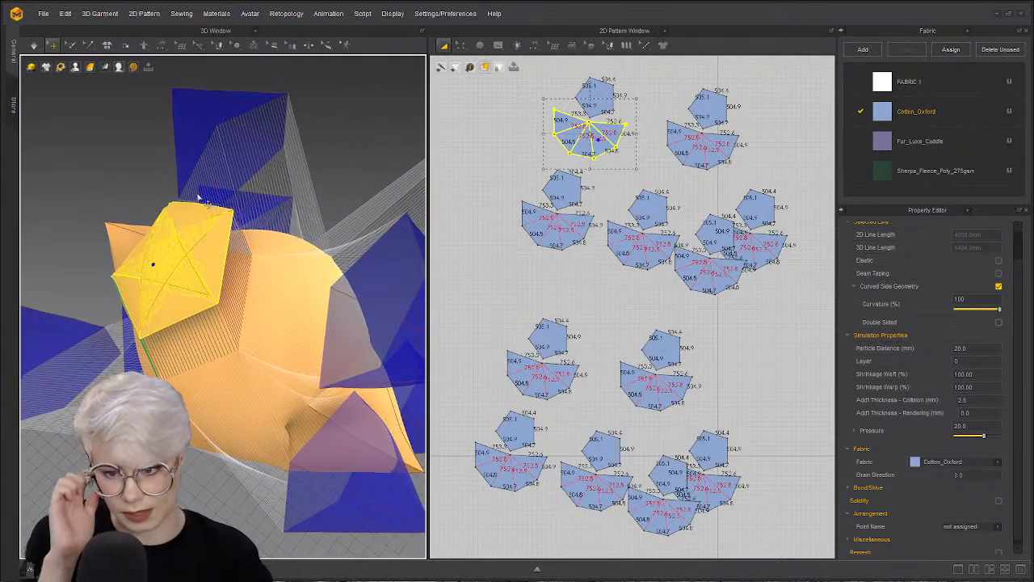
pyautogui.press('space')
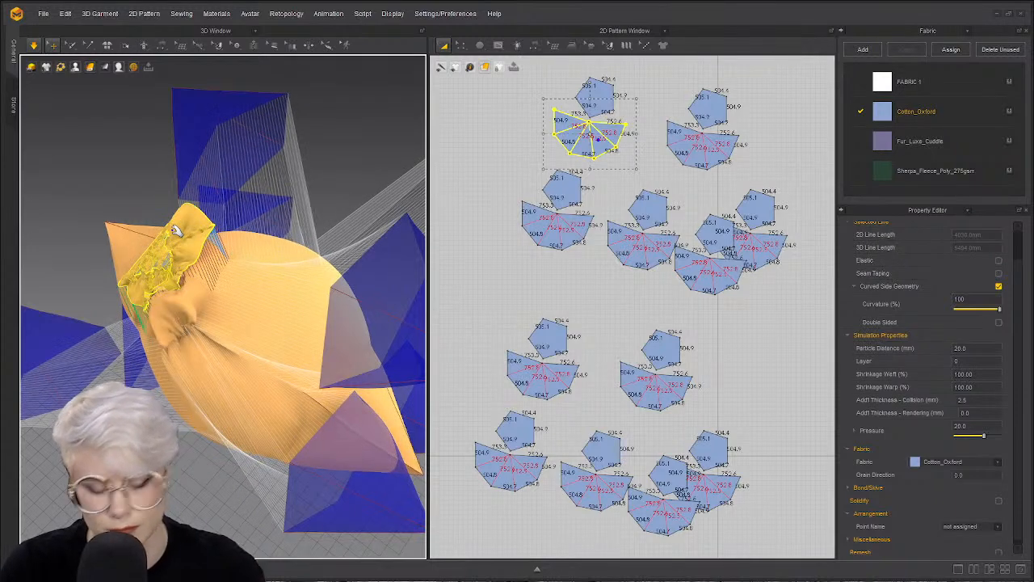
pyautogui.press('space')
pyautogui.hotkey('ctrl', 'z')
pyautogui.moveTo(209, 295); pyautogui.dragTo(150, 268)
# - Freeze all patterns of the form and clear the 2D selection
pyautogui.click(282, 311)
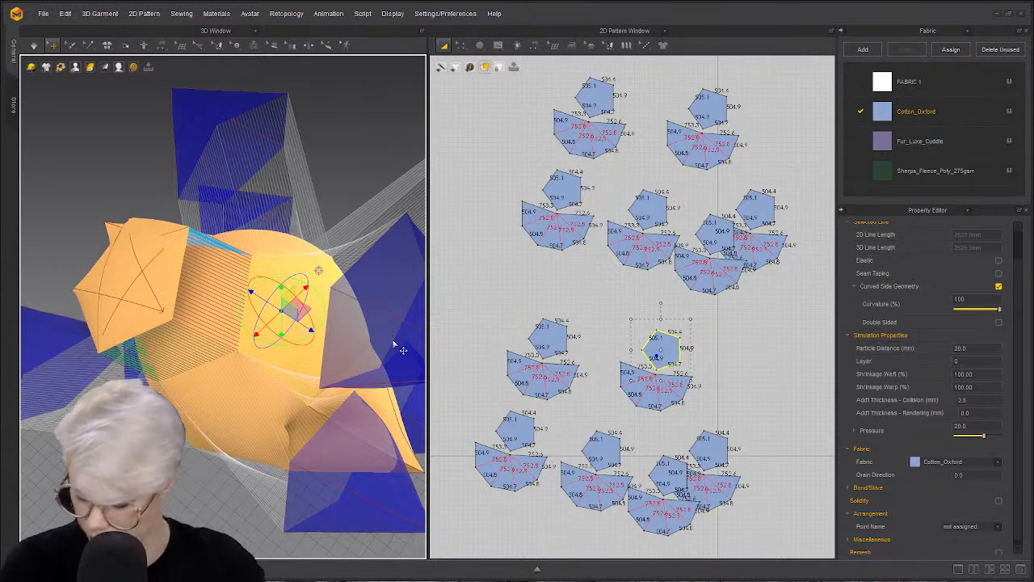
pyautogui.hotkey('ctrl', 'a')
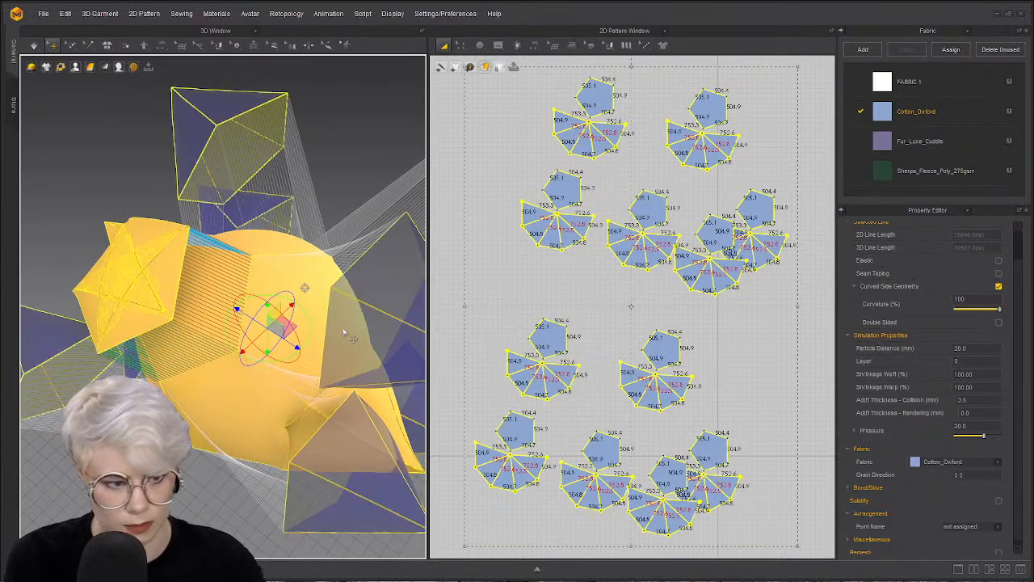
pyautogui.click(522, 283)
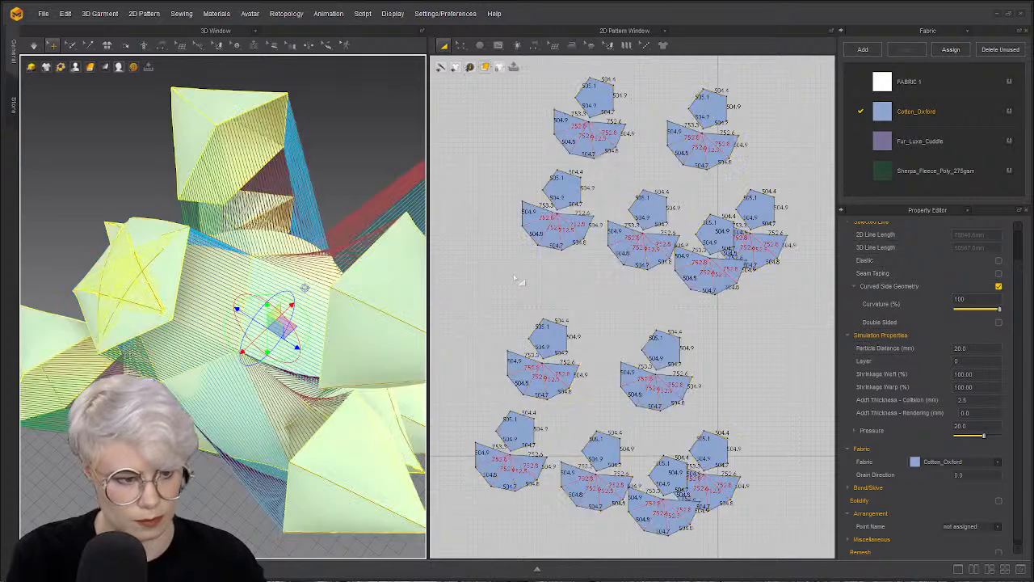
# - Try to select all the fan-shaped patterns in the 2D layout, leaving out the plain pentagons
pyautogui.click(535, 230)
pyautogui.keyDown('shift'); pyautogui.click(576, 158); pyautogui.keyUp('shift')
pyautogui.keyDown('shift'); pyautogui.click(661, 174); pyautogui.keyUp('shift')
pyautogui.keyDown('shift'); pyautogui.click(618, 239); pyautogui.keyUp('shift')
pyautogui.keyDown('shift'); pyautogui.click(675, 267); pyautogui.keyUp('shift')
pyautogui.keyDown('shift'); pyautogui.click(715, 238); pyautogui.keyUp('shift')
pyautogui.keyDown('shift'); pyautogui.click(630, 356); pyautogui.keyUp('shift')
pyautogui.keyDown('shift'); pyautogui.click(548, 372); pyautogui.keyUp('shift')
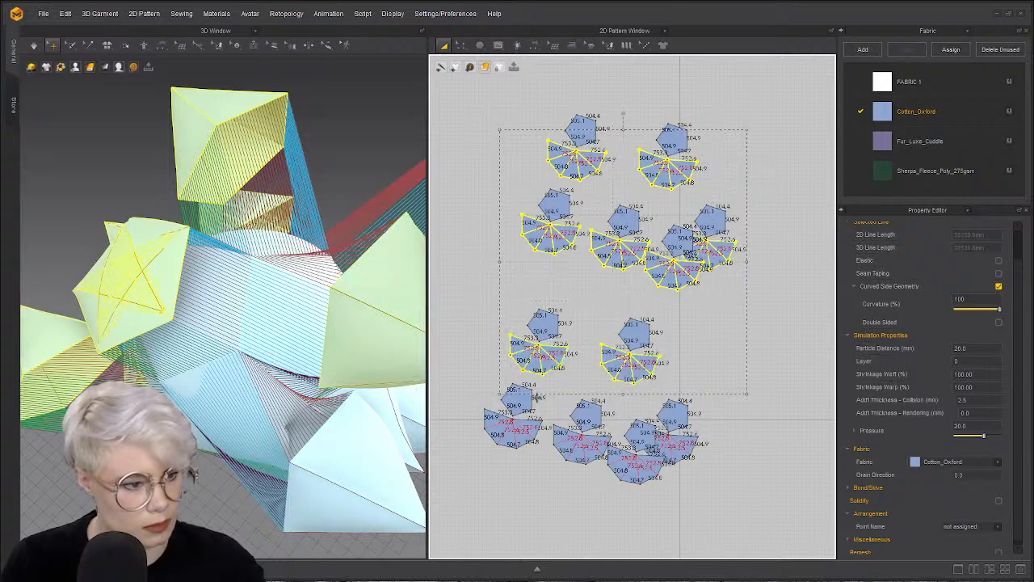
pyautogui.keyDown('shift'); pyautogui.click(517, 430); pyautogui.keyUp('shift')
pyautogui.keyDown('shift'); pyautogui.click(581, 444); pyautogui.keyUp('shift')
pyautogui.keyDown('shift'); pyautogui.click(637, 469); pyautogui.keyUp('shift')
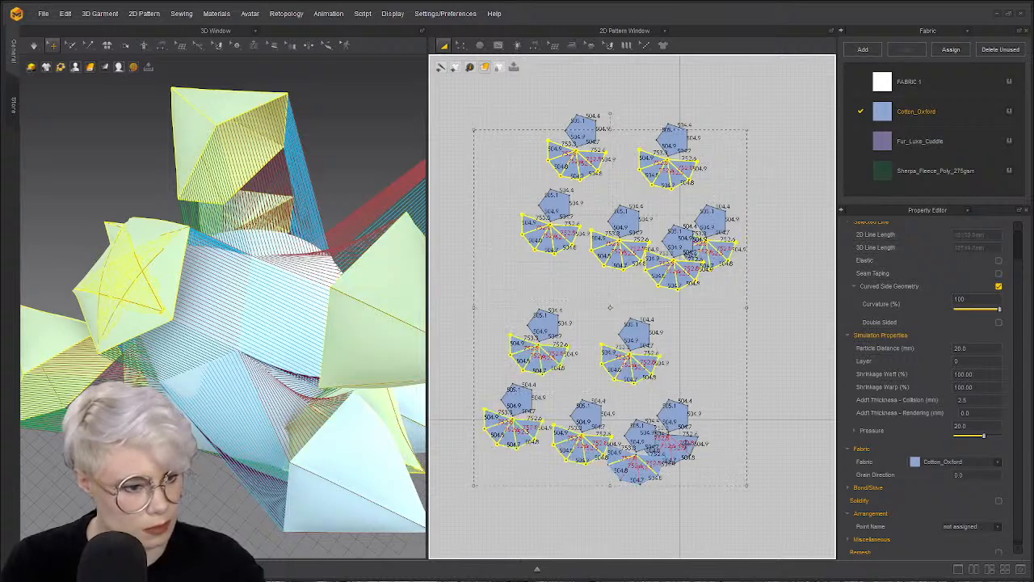
pyautogui.click(582, 441)
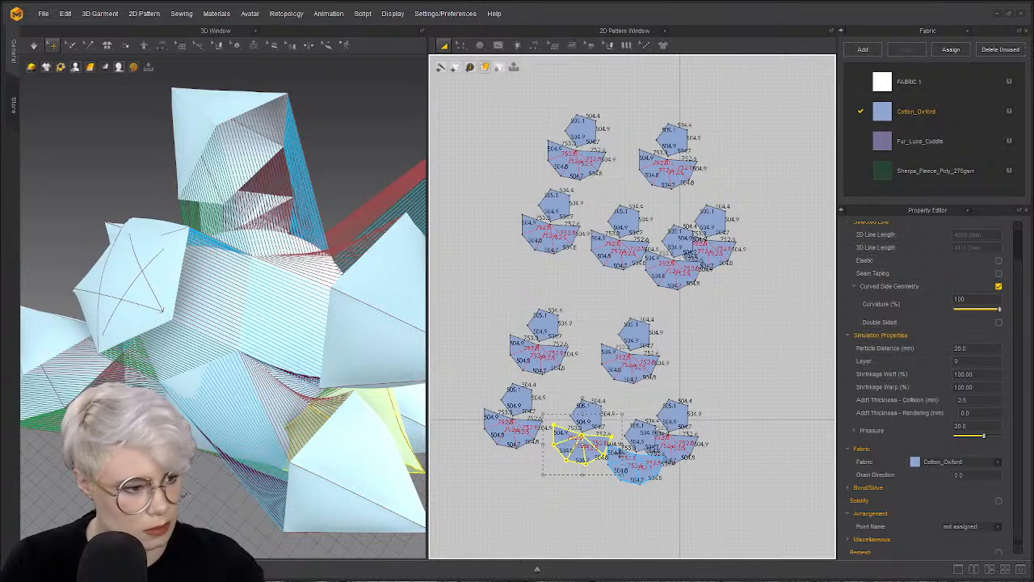
# - Select all the fan-shaped patterns without the plain pentagons and deactivate them
pyautogui.hotkey('ctrl', 'a')
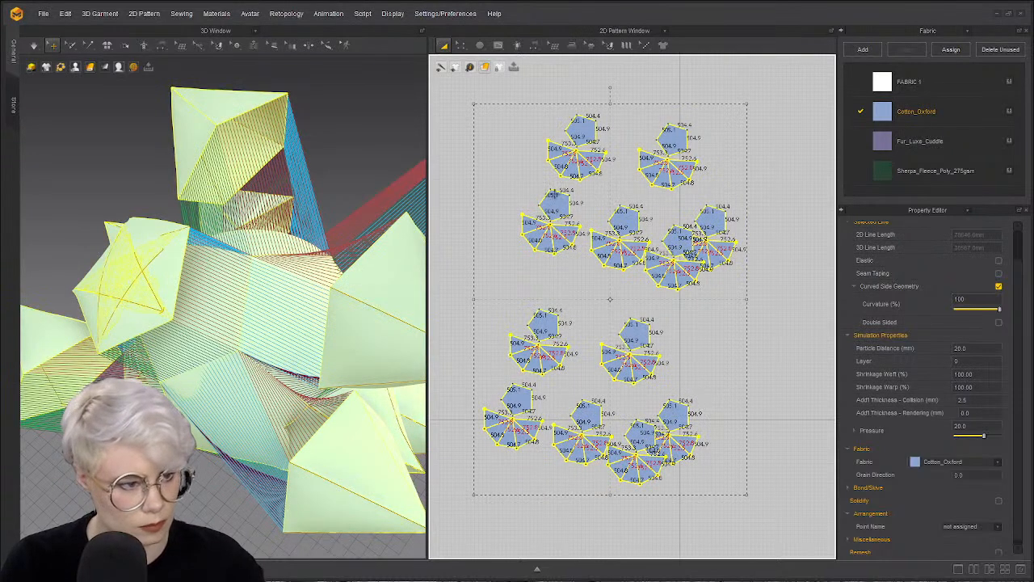
pyautogui.keyDown('shift'); pyautogui.click(588, 121); pyautogui.keyUp('shift')
pyautogui.keyDown('shift'); pyautogui.click(670, 141); pyautogui.keyUp('shift')
pyautogui.keyDown('shift'); pyautogui.click(631, 218); pyautogui.keyUp('shift')
pyautogui.keyDown('shift'); pyautogui.click(683, 240); pyautogui.keyUp('shift')
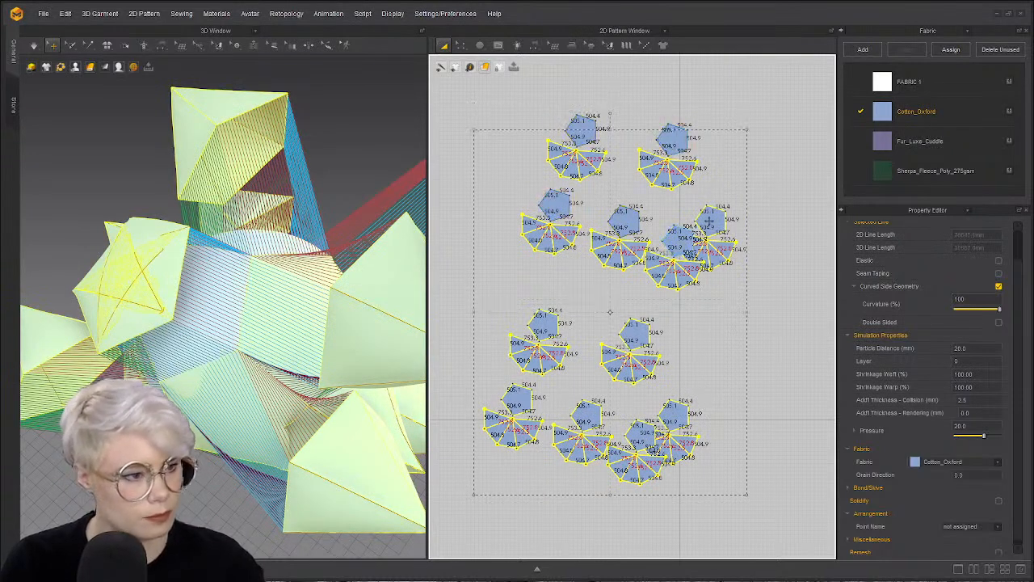
pyautogui.keyDown('shift'); pyautogui.click(641, 338); pyautogui.keyUp('shift')
pyautogui.keyDown('shift'); pyautogui.click(632, 434); pyautogui.keyUp('shift')
pyautogui.keyDown('shift'); pyautogui.click(685, 418); pyautogui.keyUp('shift')
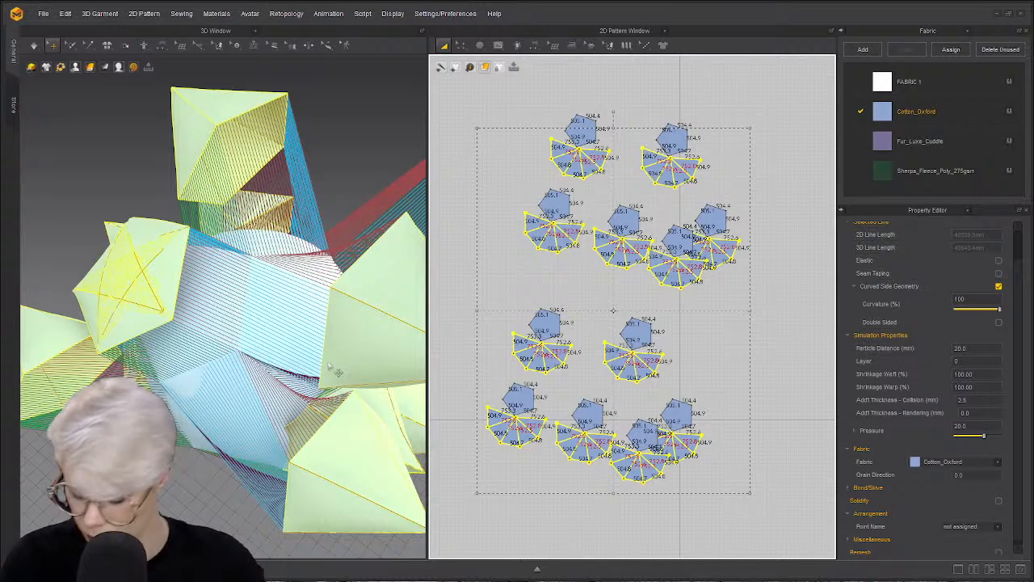
pyautogui.hotkey('ctrl', 'j')
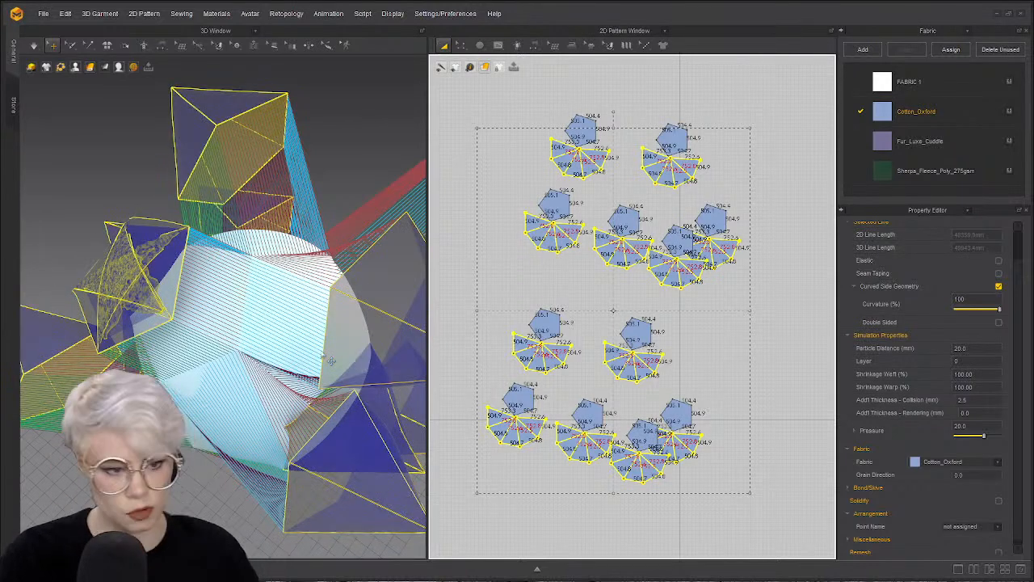
# - Select one fan-shaped pattern beside the form and superimpose it over its matching pentagon
pyautogui.click(51, 231)
pyautogui.click(118, 265)
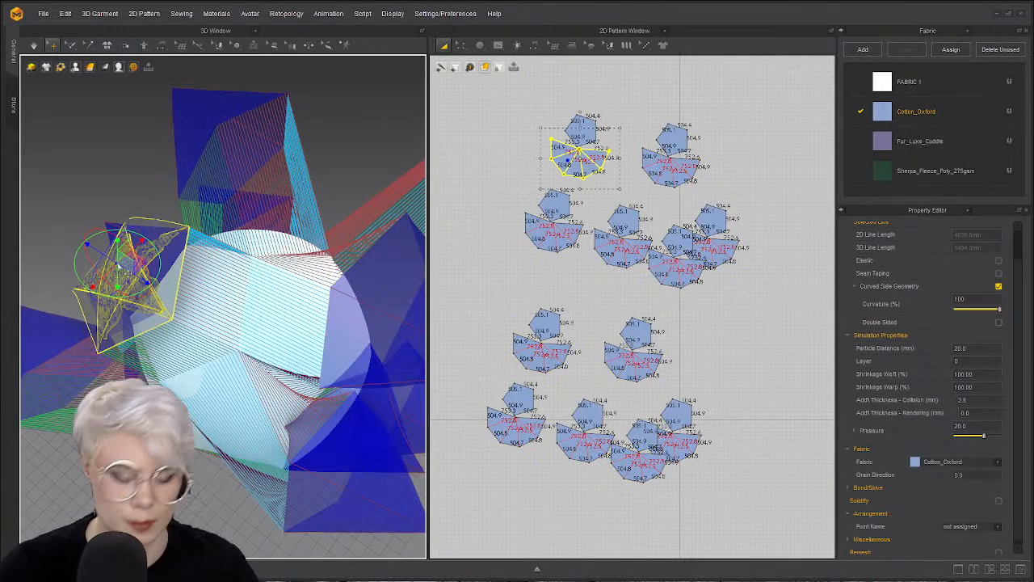
pyautogui.moveTo(155, 223); pyautogui.dragTo(182, 273, button='right')
pyautogui.scroll(2, 124, 212)
pyautogui.moveTo(124, 211); pyautogui.dragTo(121, 242, button='right')
pyautogui.rightClick(122, 242)
pyautogui.click(222, 353)
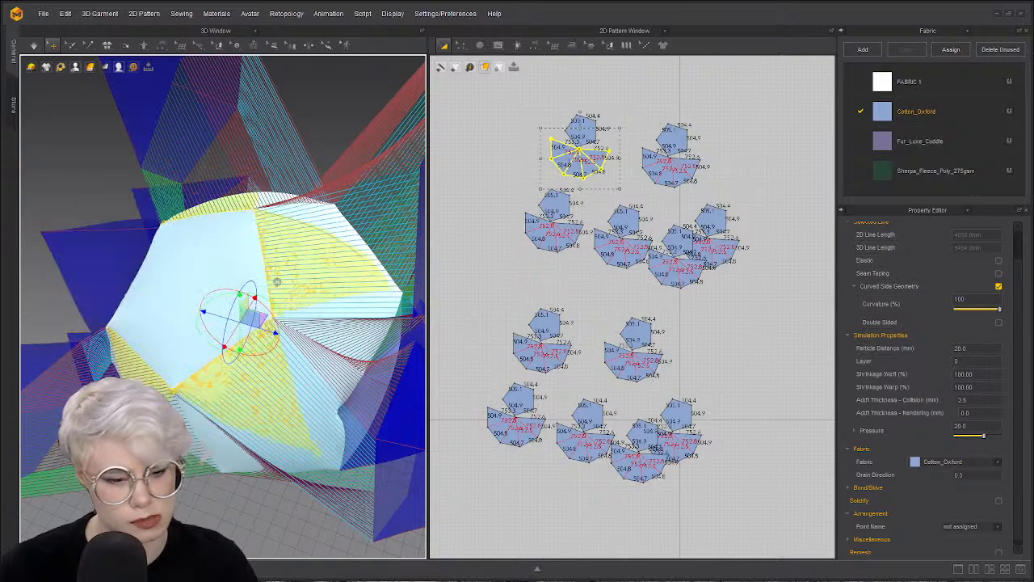
# - Set the superimposed fan pattern's layer to 1 and start the simulation
pyautogui.moveTo(276, 282); pyautogui.dragTo(263, 346, button='right')
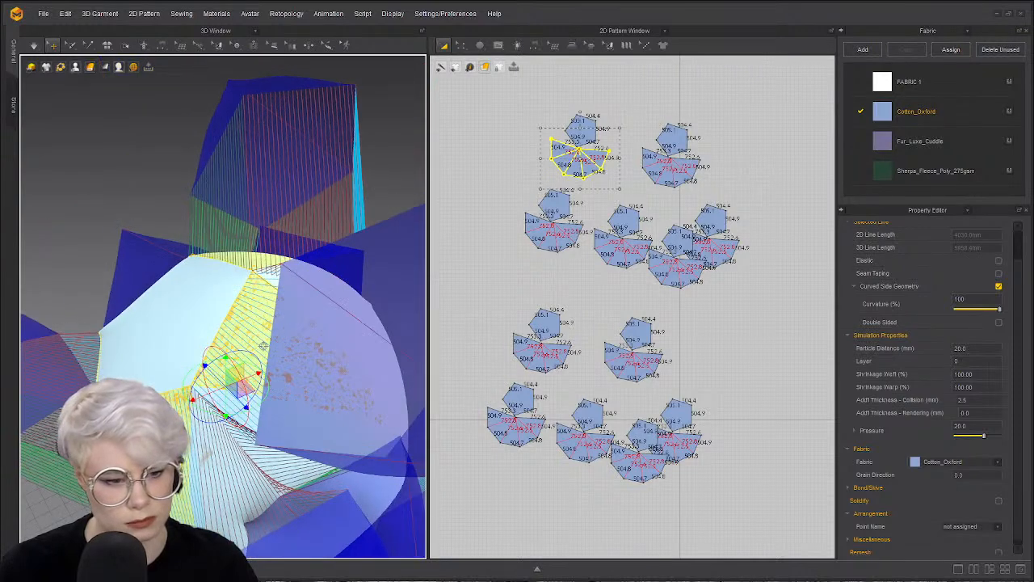
pyautogui.click(965, 361)
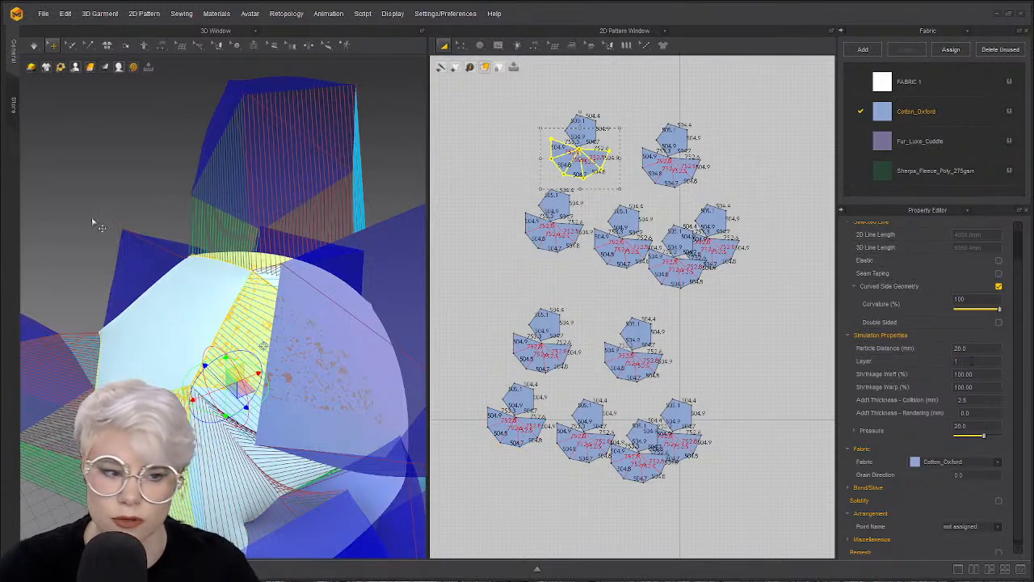
pyautogui.press('space')
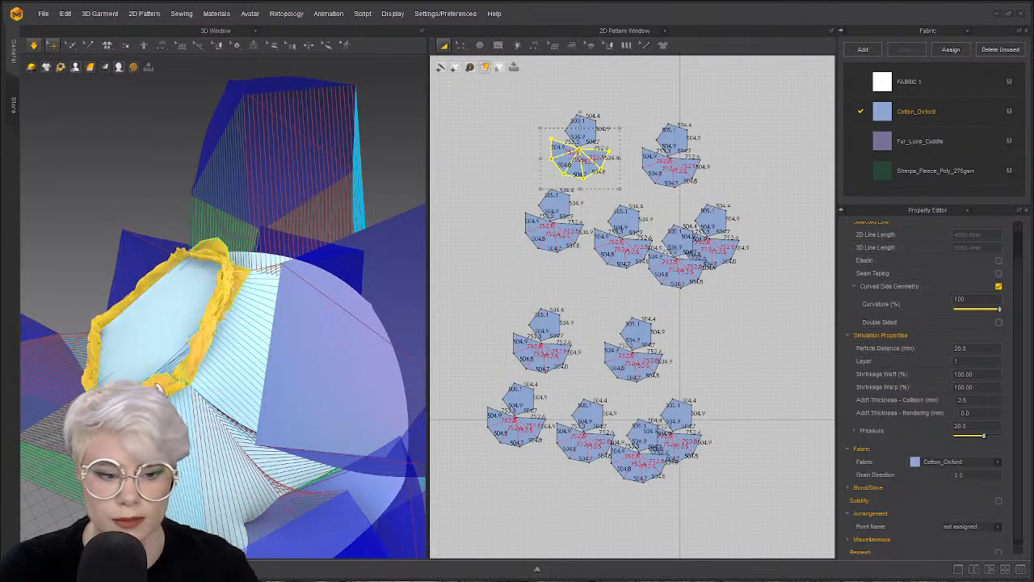
# - Pull the simulated fan's fabric outward from its pentagon to shape a pointed spike, checking it from several sides, and stop the simulation
pyautogui.moveTo(155, 360); pyautogui.dragTo(203, 330)
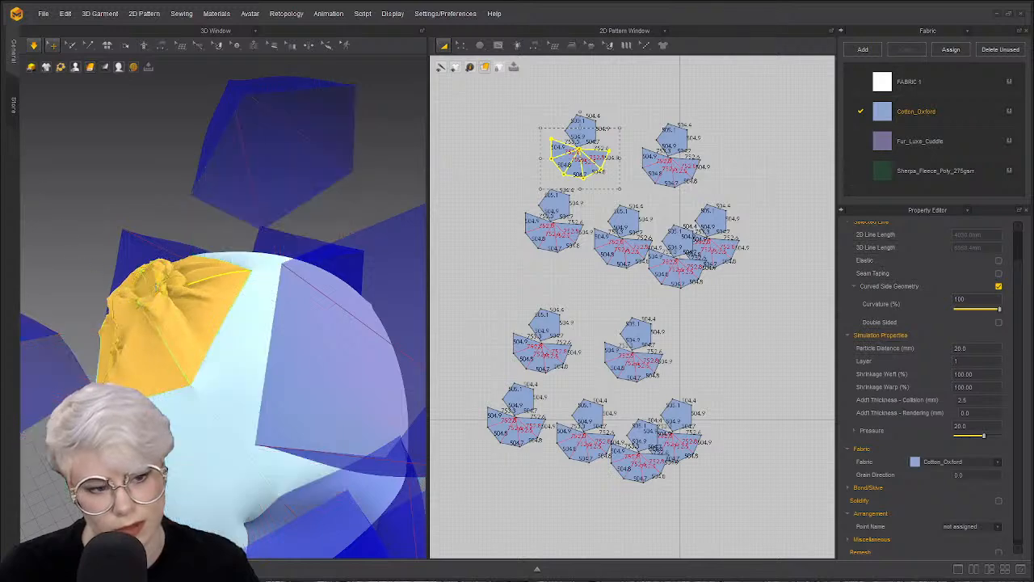
pyautogui.moveTo(121, 289); pyautogui.dragTo(132, 284)
pyautogui.moveTo(78, 246); pyautogui.dragTo(33, 220)
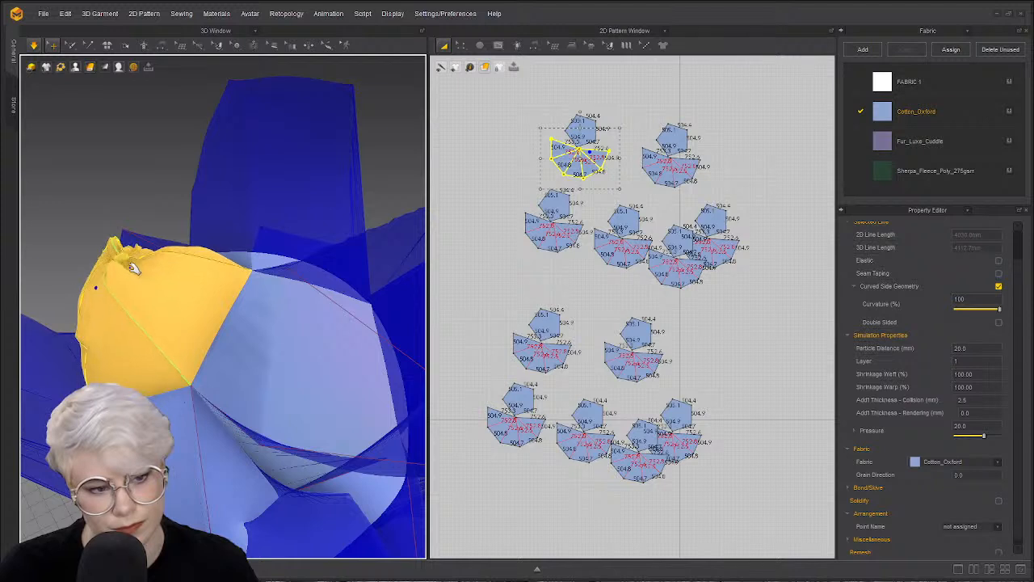
pyautogui.moveTo(109, 236); pyautogui.dragTo(12, 110)
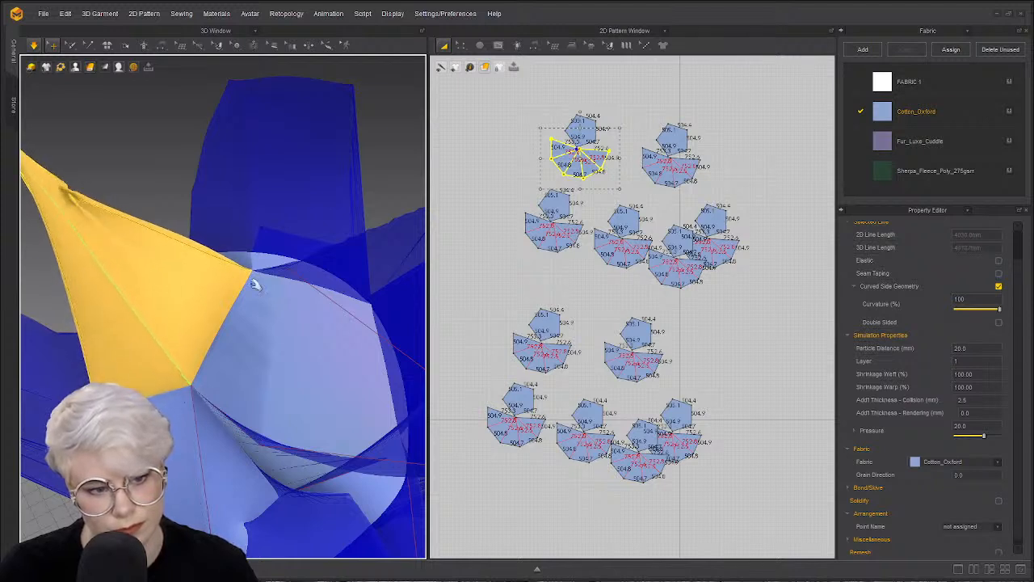
pyautogui.moveTo(202, 282); pyautogui.dragTo(323, 291, button='right')
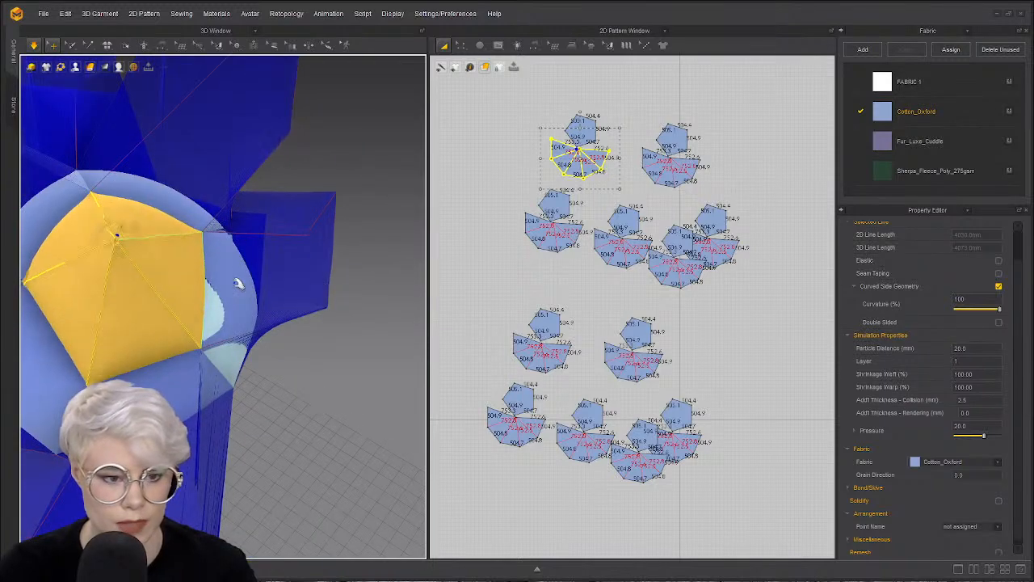
pyautogui.moveTo(202, 279); pyautogui.dragTo(102, 278, button='right')
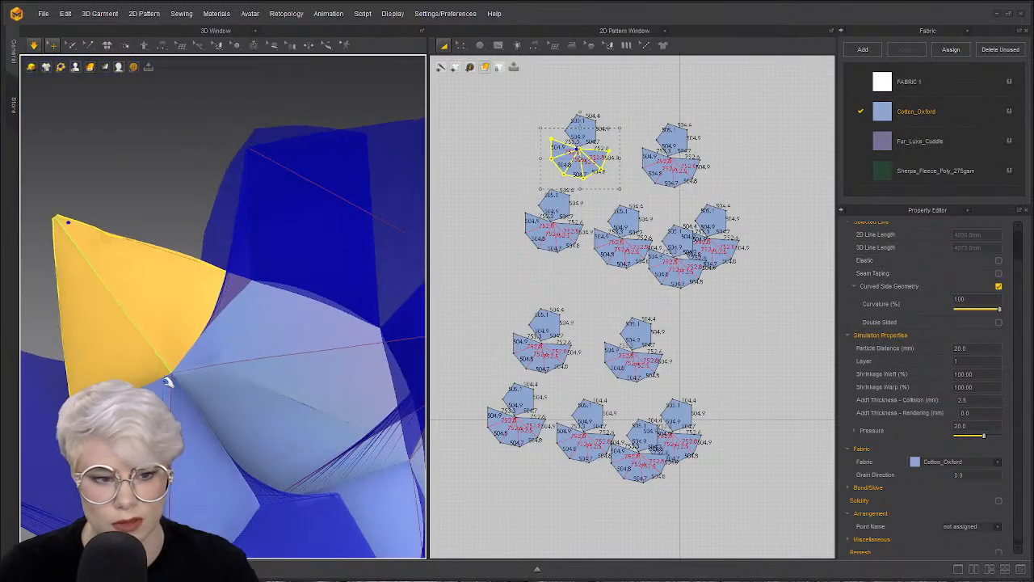
pyautogui.moveTo(146, 369); pyautogui.dragTo(312, 131, button='right')
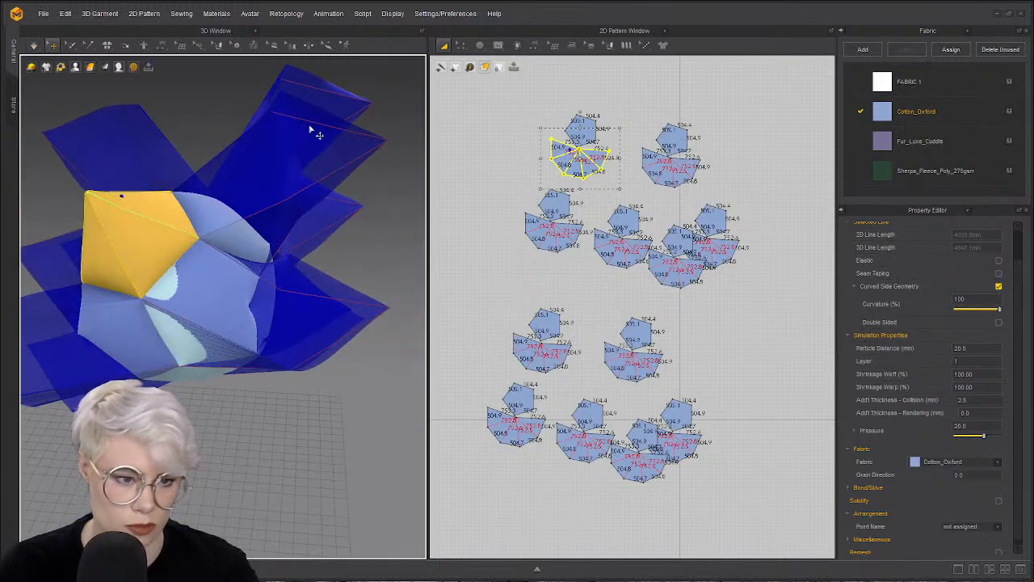
# - Superimpose a second fan pattern over its pentagon with the Side option, set its layer to 1 and move it outward
pyautogui.click(314, 132)
pyautogui.rightClick(308, 177)
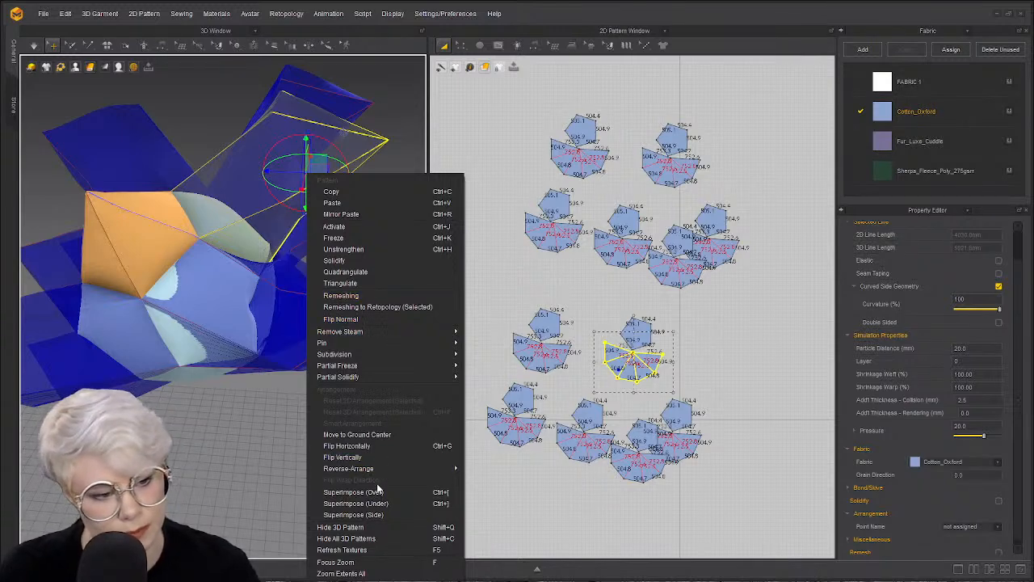
pyautogui.click(383, 515)
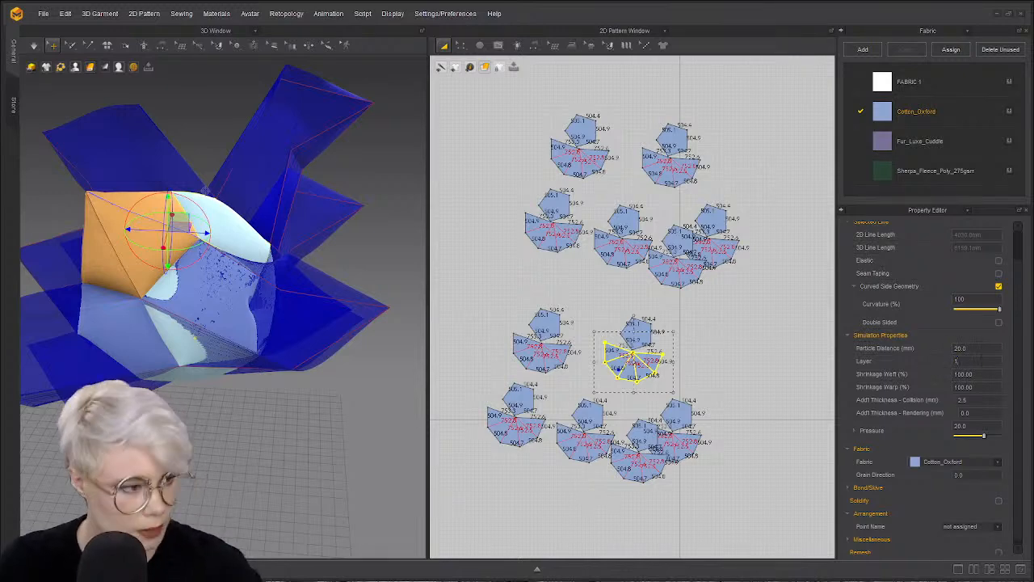
pyautogui.moveTo(177, 227); pyautogui.dragTo(222, 80)
# - Start the simulation, then activate and strengthen the second fan pattern so it is drawn onto its pentagon
pyautogui.press('space')
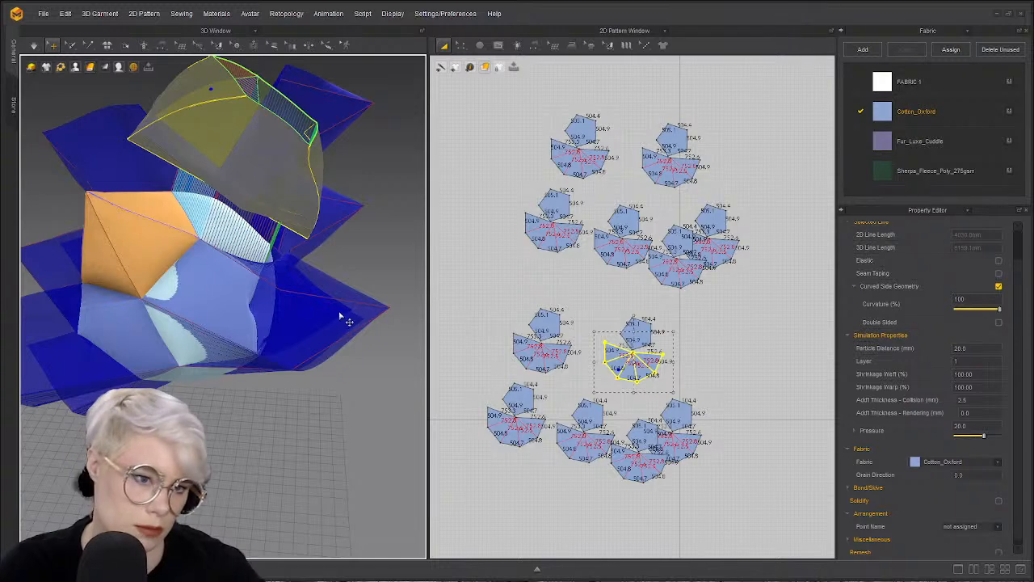
pyautogui.click(146, 229)
pyautogui.click(247, 161)
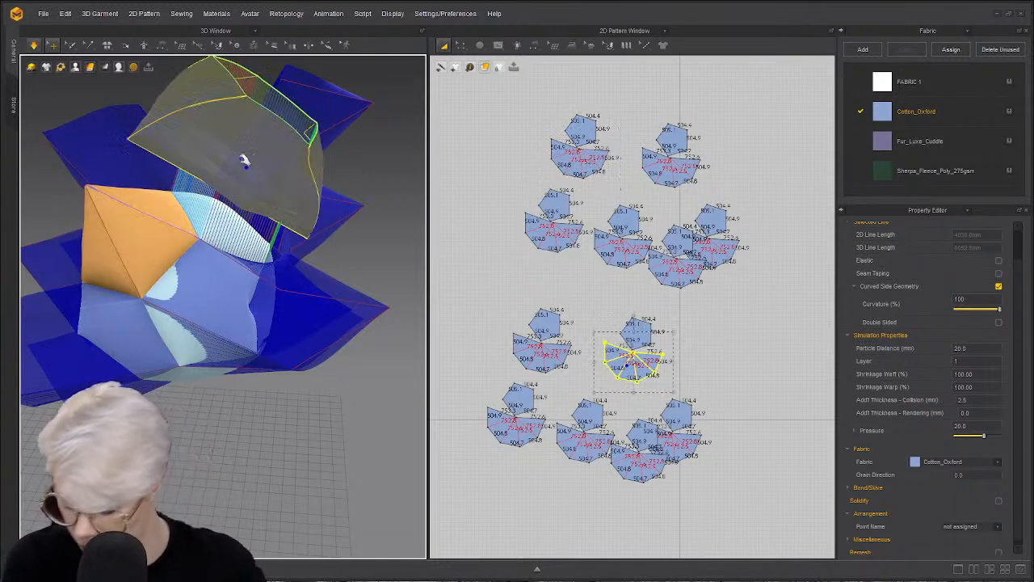
pyautogui.hotkey('ctrl', 'j')
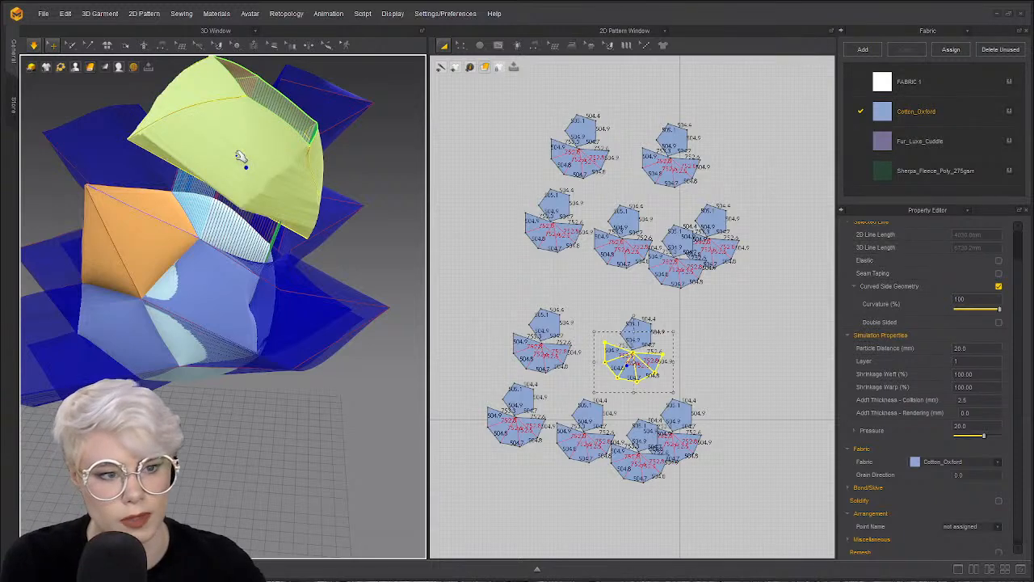
pyautogui.hotkey('ctrl', 'h')
pyautogui.click(289, 182)
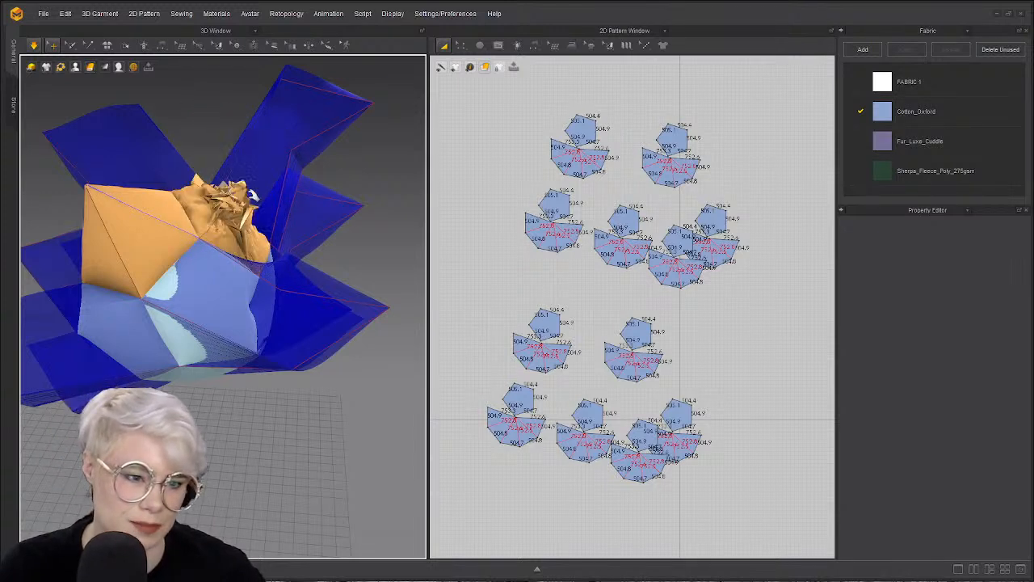
# - Unstrengthen the first spike and set the second fan pattern's pressure to 50
pyautogui.click(159, 232)
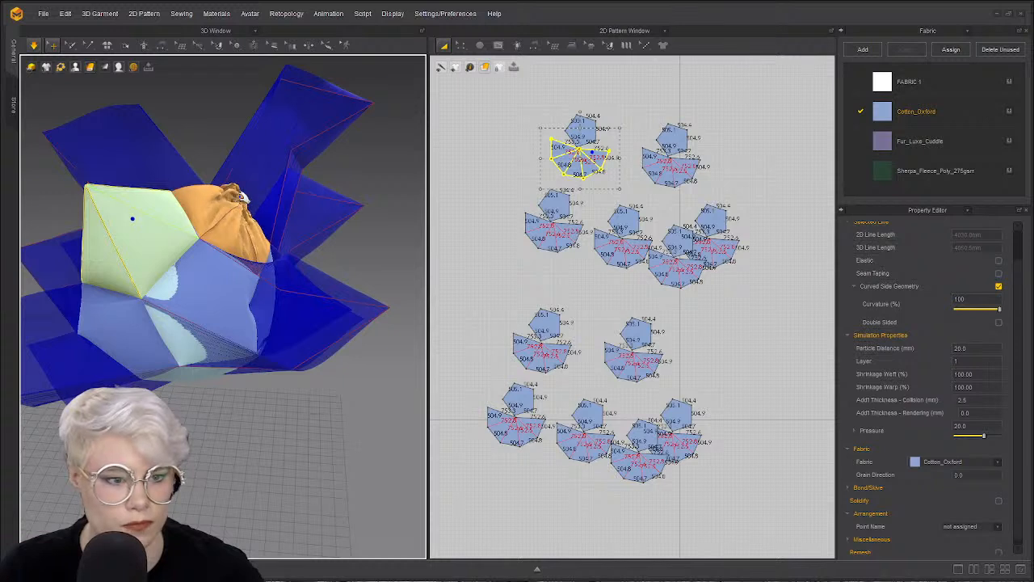
pyautogui.click(243, 193)
pyautogui.click(962, 426)
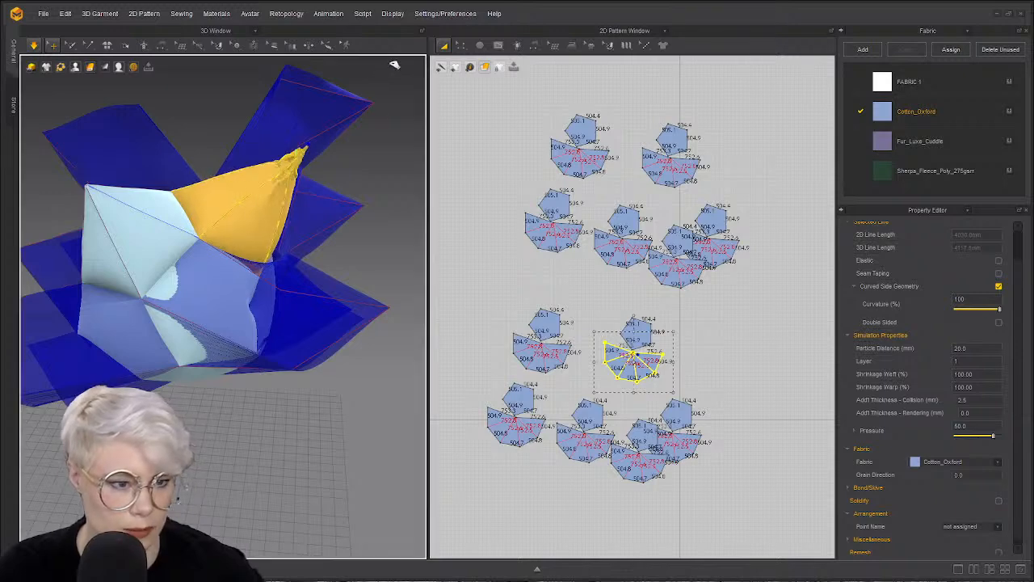
# - Pull the second fan's crumpled tip outward during simulation to straighten it into a smooth spike
pyautogui.moveTo(316, 284); pyautogui.dragTo(195, 286, button='right')
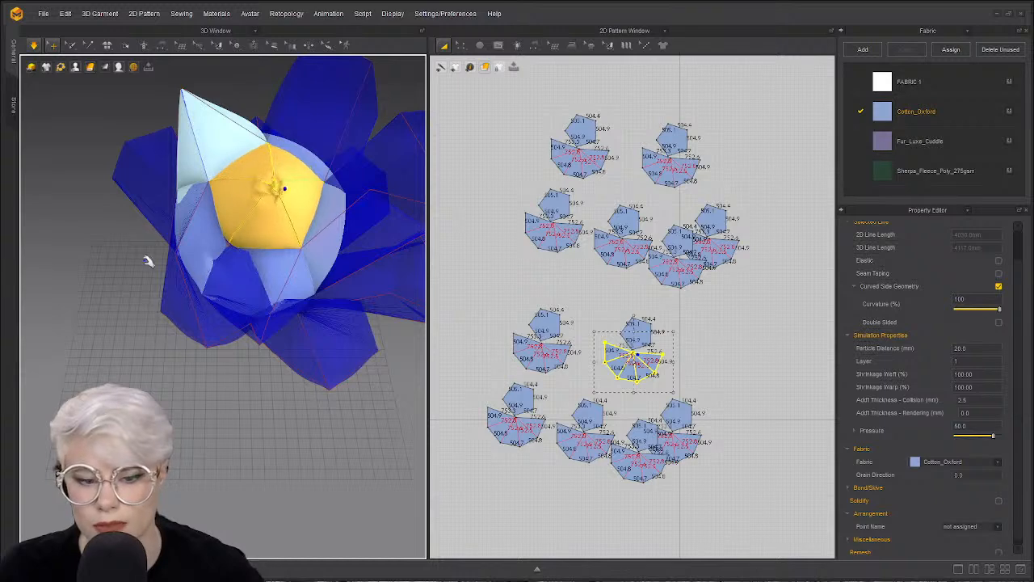
pyautogui.moveTo(185, 203); pyautogui.dragTo(208, 167, button='right')
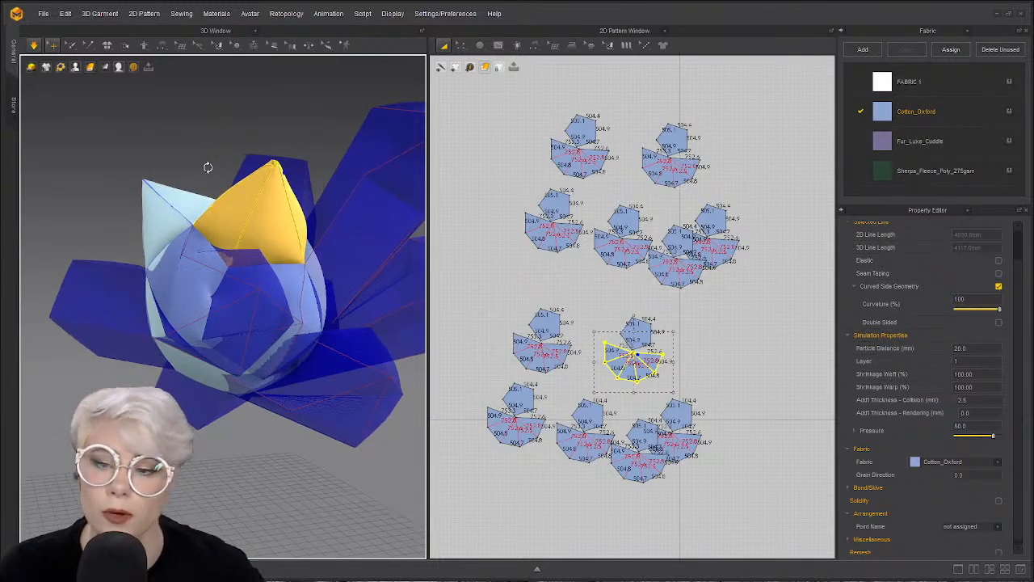
pyautogui.click(275, 160)
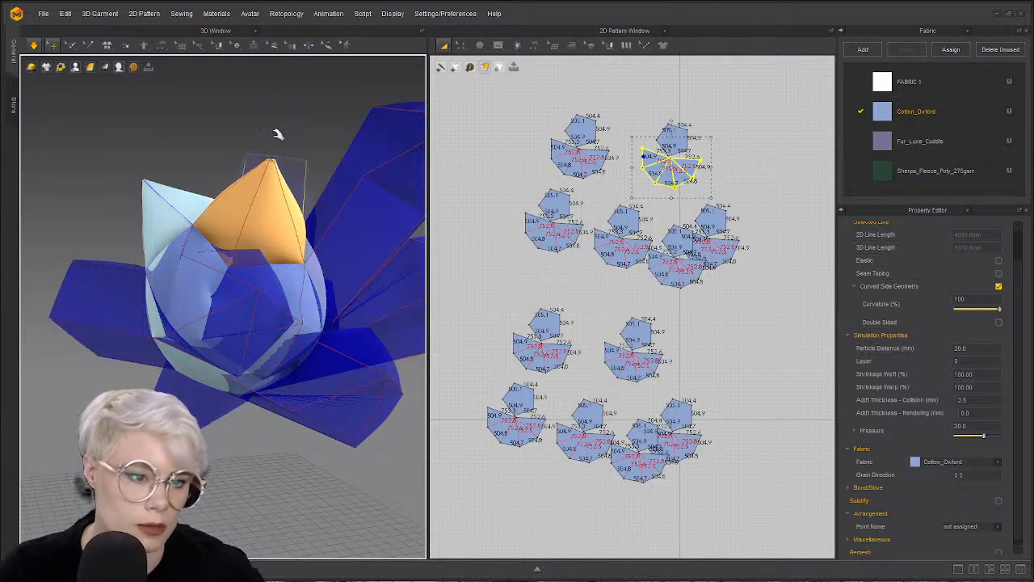
pyautogui.click(274, 158)
pyautogui.moveTo(271, 156); pyautogui.dragTo(282, 142)
pyautogui.moveTo(231, 297); pyautogui.dragTo(234, 306, button='right')
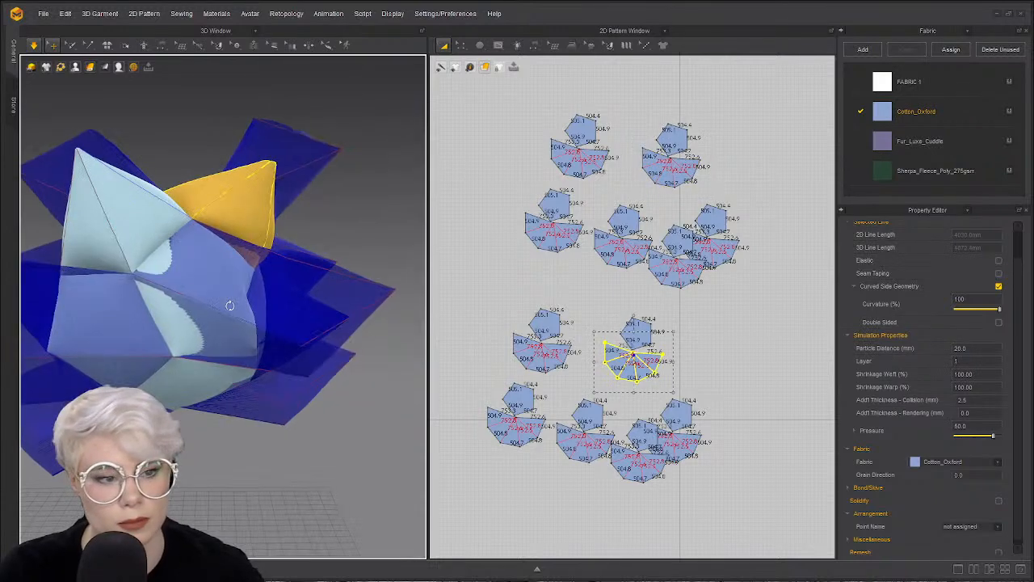
# - Activate a third fan pattern beside the form and view it next to its matching pentagon
pyautogui.moveTo(299, 335); pyautogui.dragTo(353, 388, button='right')
pyautogui.click(351, 380)
pyautogui.rightClick(358, 327)
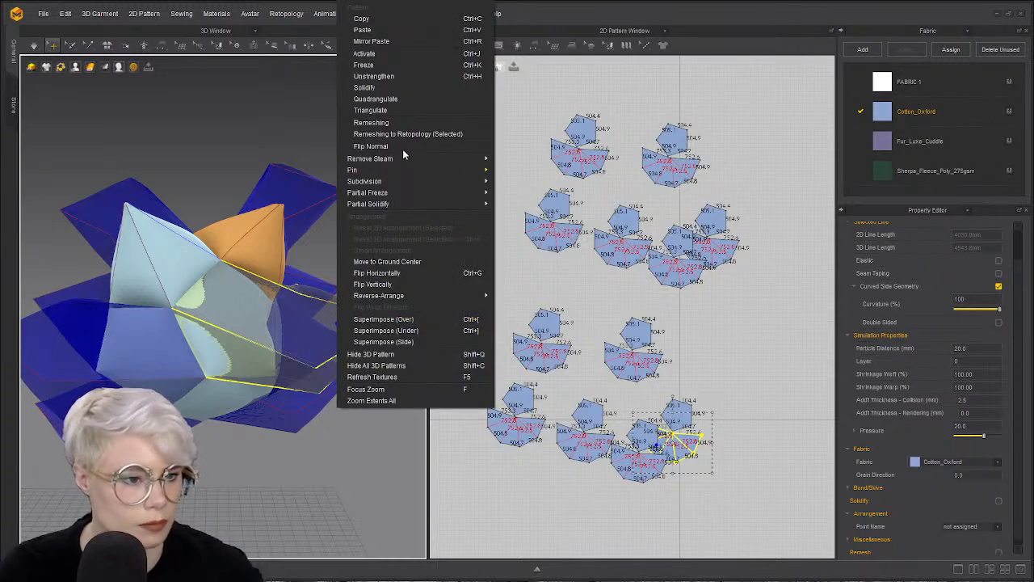
pyautogui.click(387, 54)
pyautogui.moveTo(318, 344); pyautogui.dragTo(253, 328, button='right')
pyautogui.rightClick(255, 324)
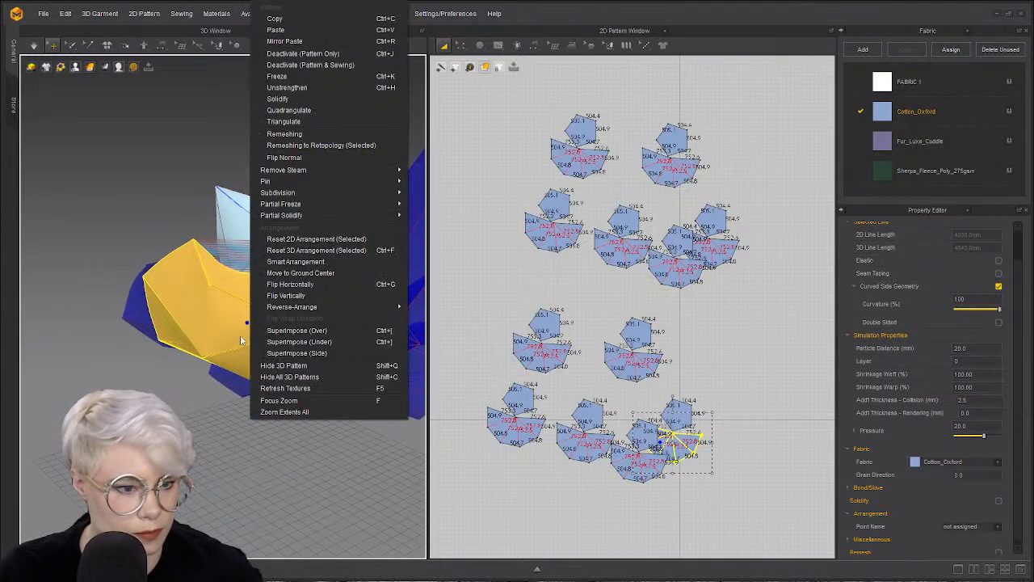
pyautogui.click(241, 336)
pyautogui.moveTo(256, 345); pyautogui.dragTo(215, 343)
pyautogui.moveTo(215, 343); pyautogui.dragTo(254, 344, button='right')
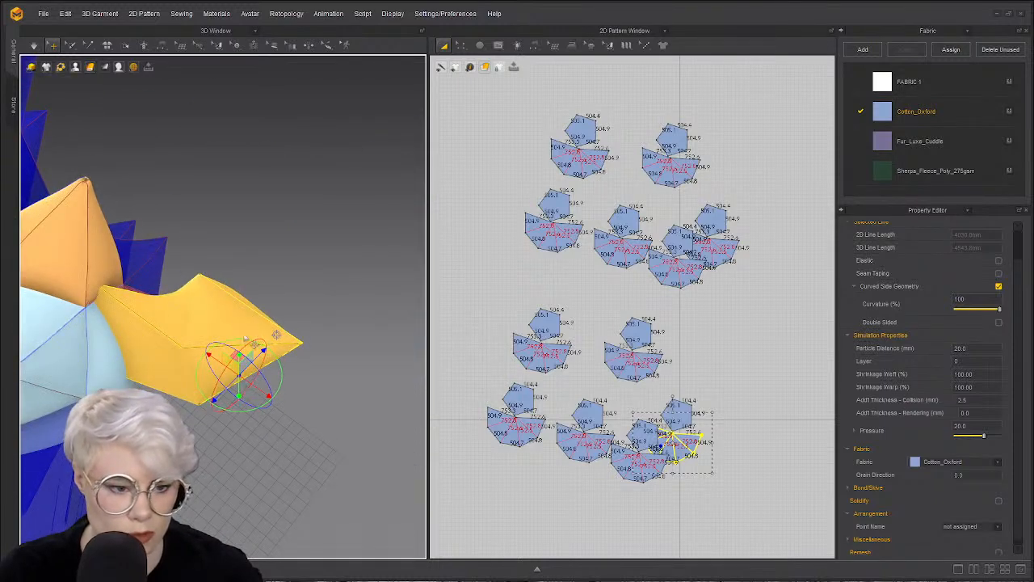
# - Set the third fan pattern's layer to 1 and unstrengthen the second spike
pyautogui.click(978, 360)
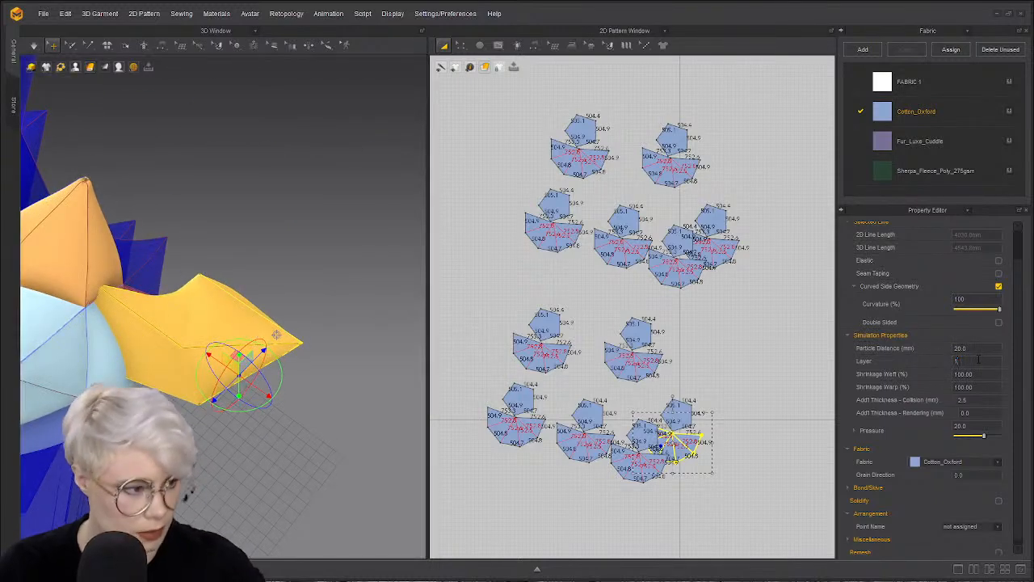
pyautogui.click(67, 236)
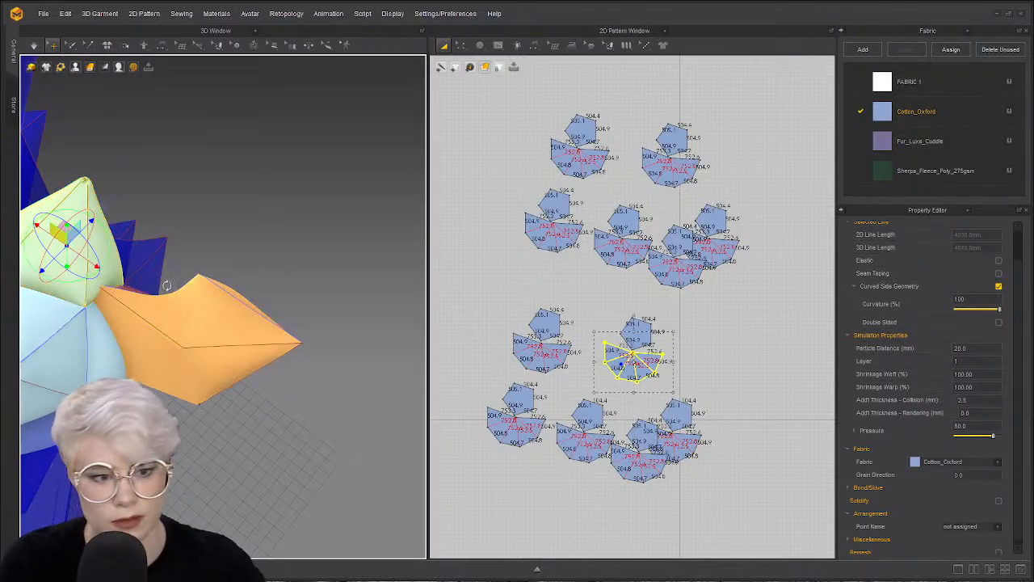
# - Simulate the third fan pattern so it is pulled onto its pentagon face
pyautogui.click(204, 331)
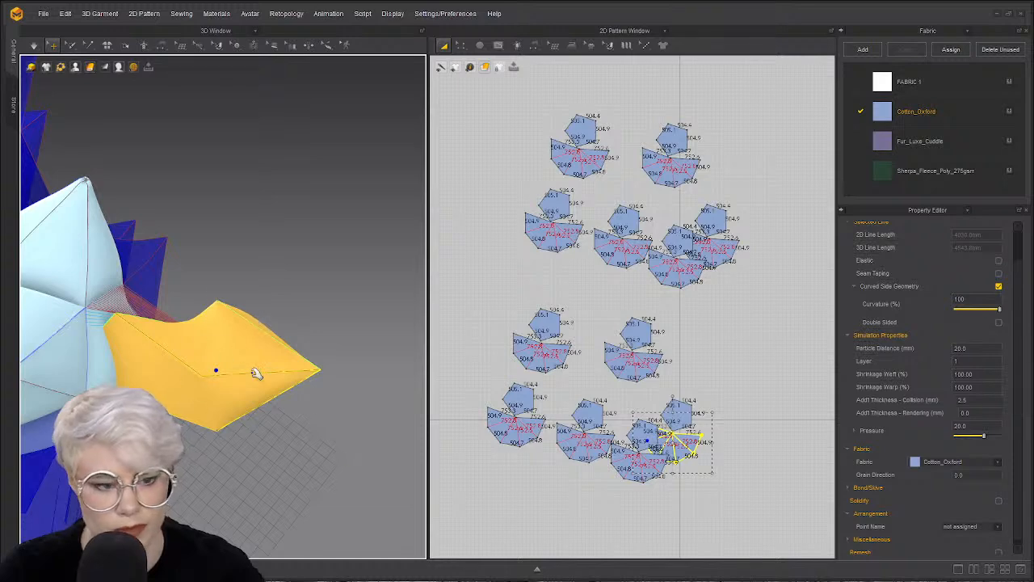
pyautogui.press('space')
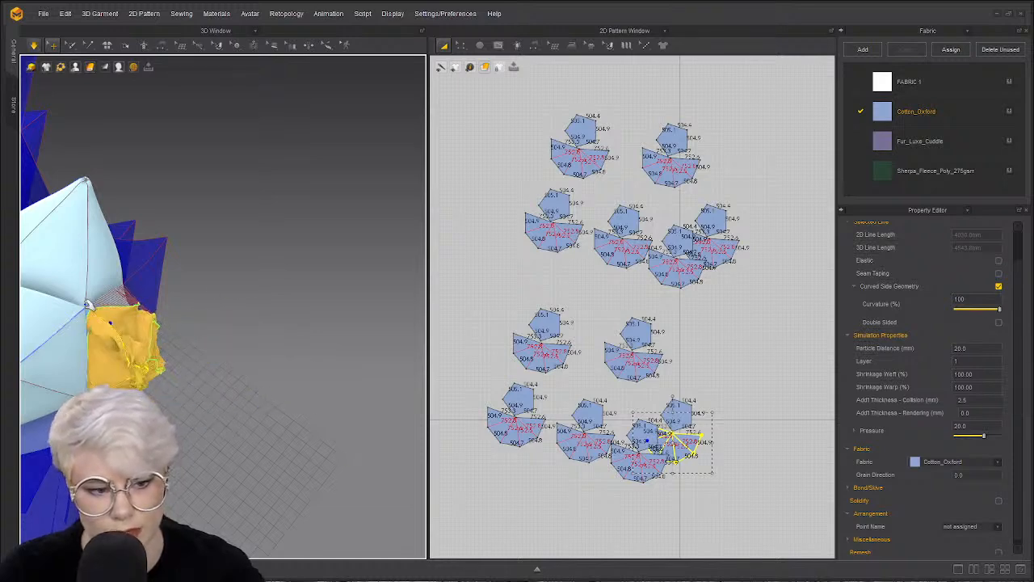
pyautogui.moveTo(162, 348); pyautogui.dragTo(54, 297, button='right')
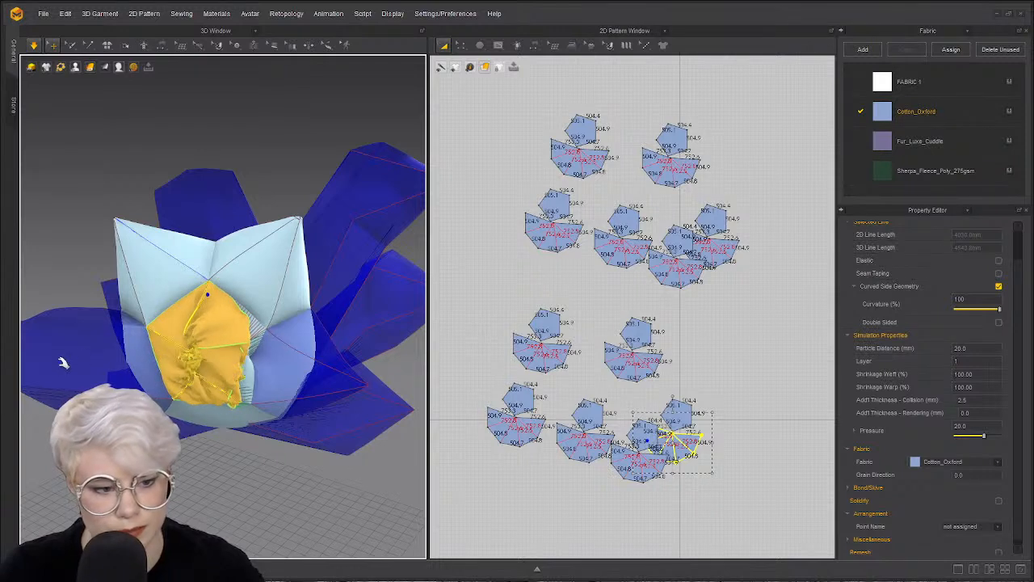
# - Superimpose the fourth fan pattern, beside the third spike, under its matching pentagon face
pyautogui.click(331, 386)
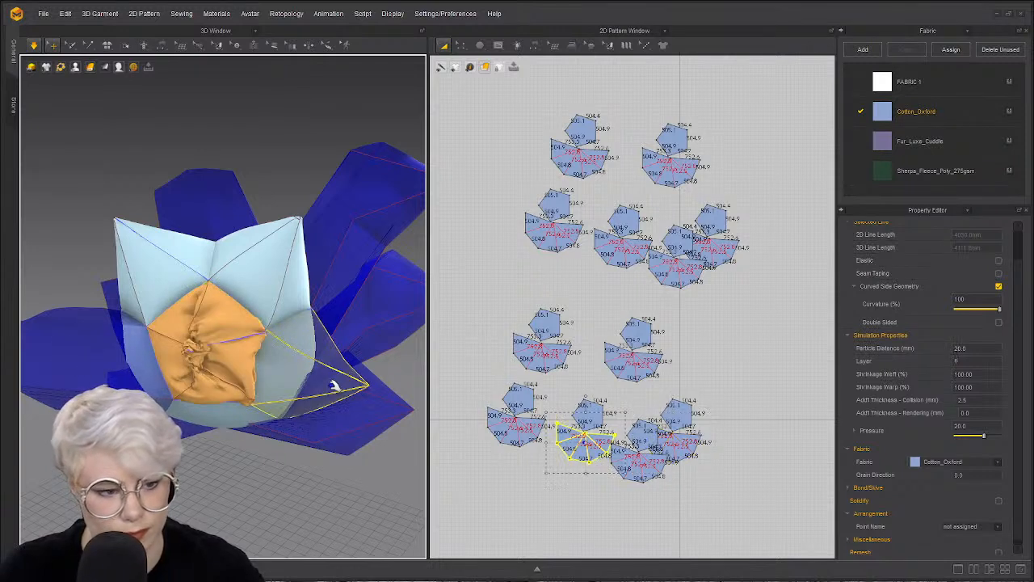
pyautogui.click(81, 357)
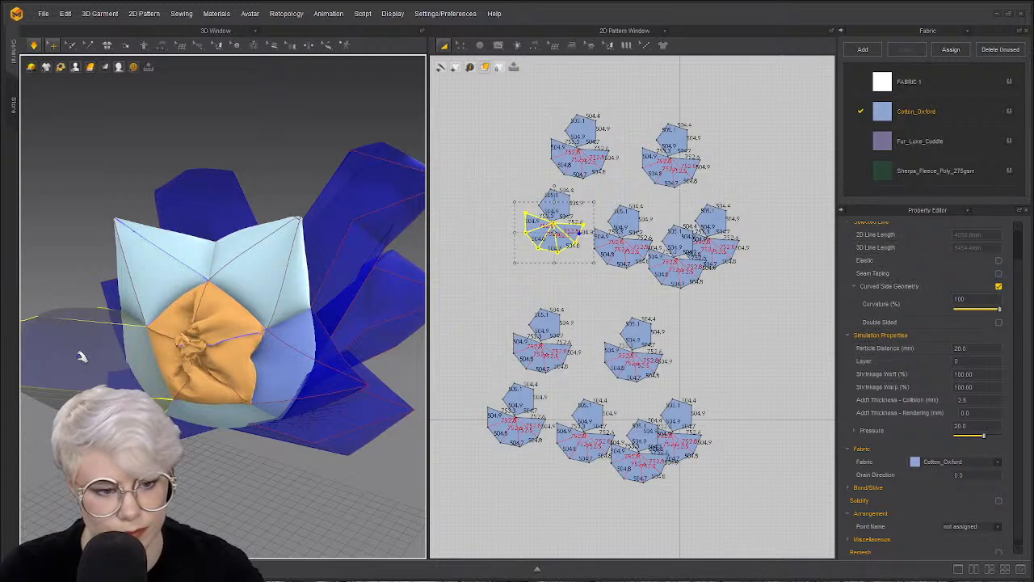
pyautogui.rightClick(77, 355)
pyautogui.click(50, 223)
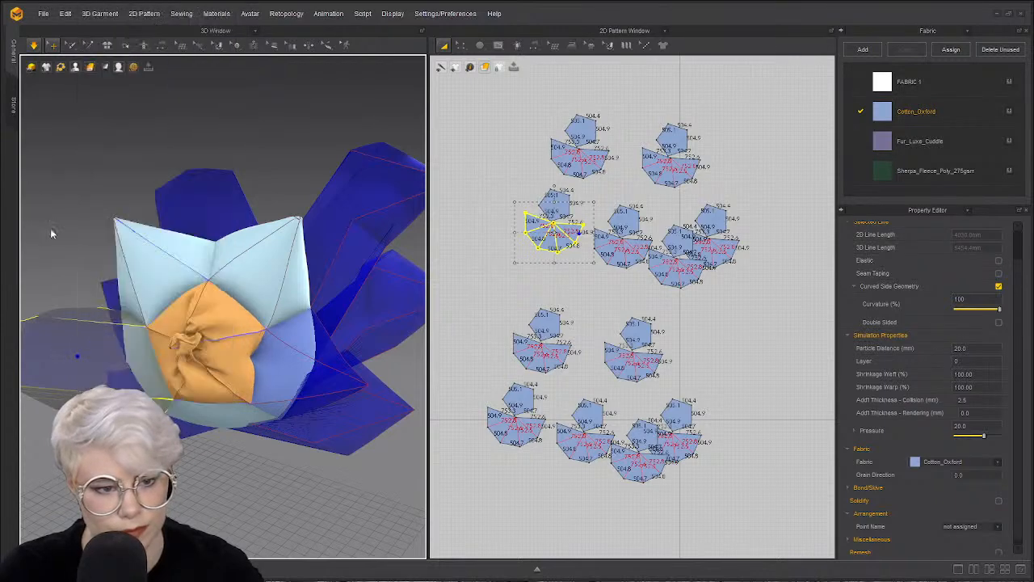
pyautogui.rightClick(55, 354)
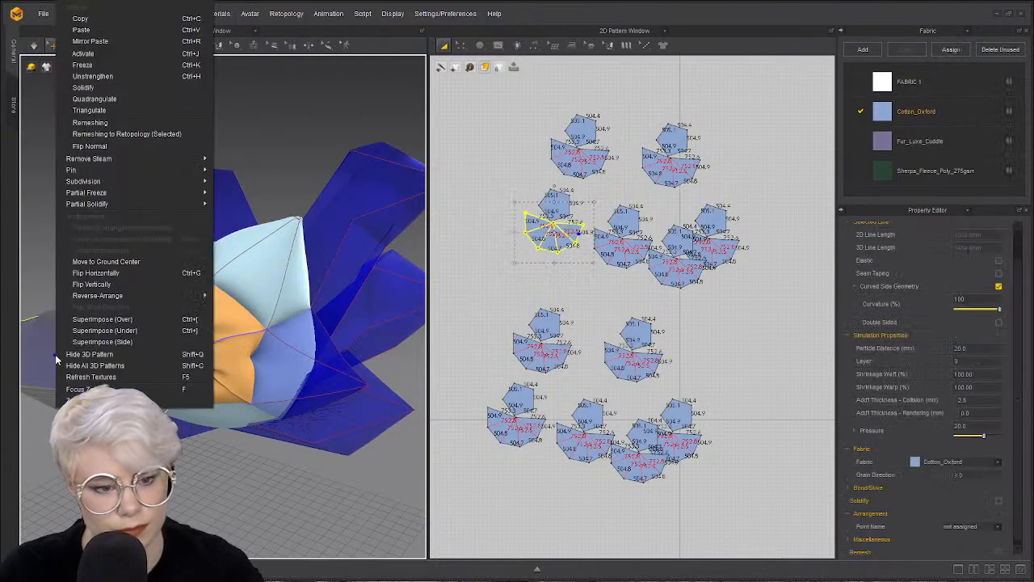
pyautogui.click(113, 331)
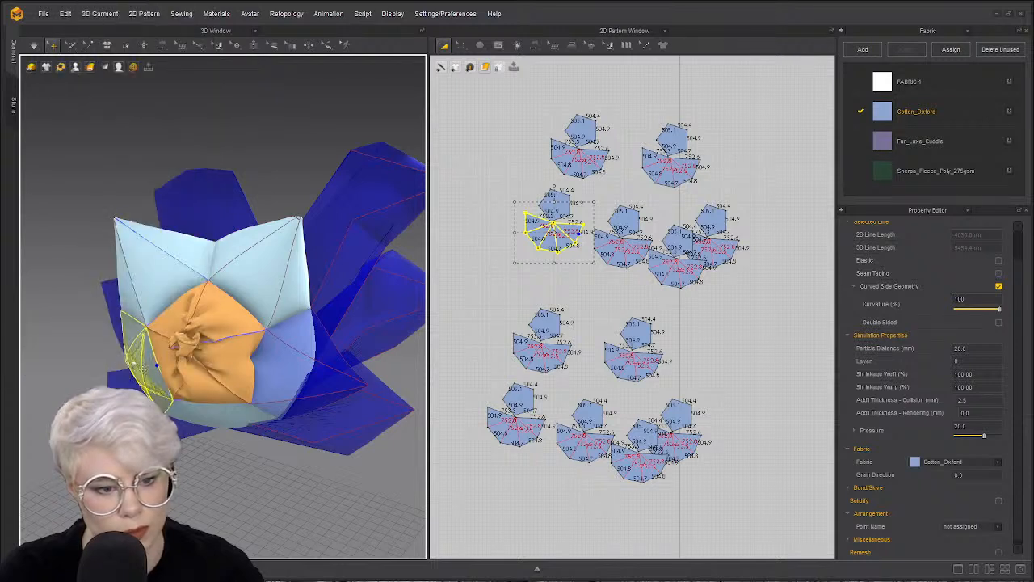
# - Set the fourth fan pattern's layer to 1 and simulate it while pulling it away from the form
pyautogui.write('1')
pyautogui.press('Return')
pyautogui.moveTo(132, 361); pyautogui.dragTo(83, 376)
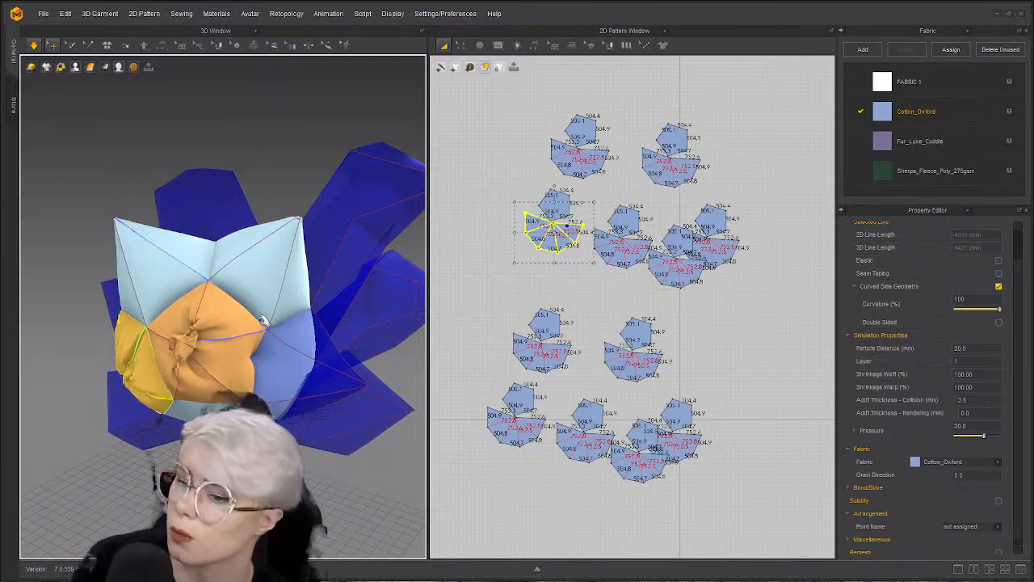
# - Pull the fourth fan's tip outward and set the pressure of the third and fourth fan patterns to 50
pyautogui.click(207, 358)
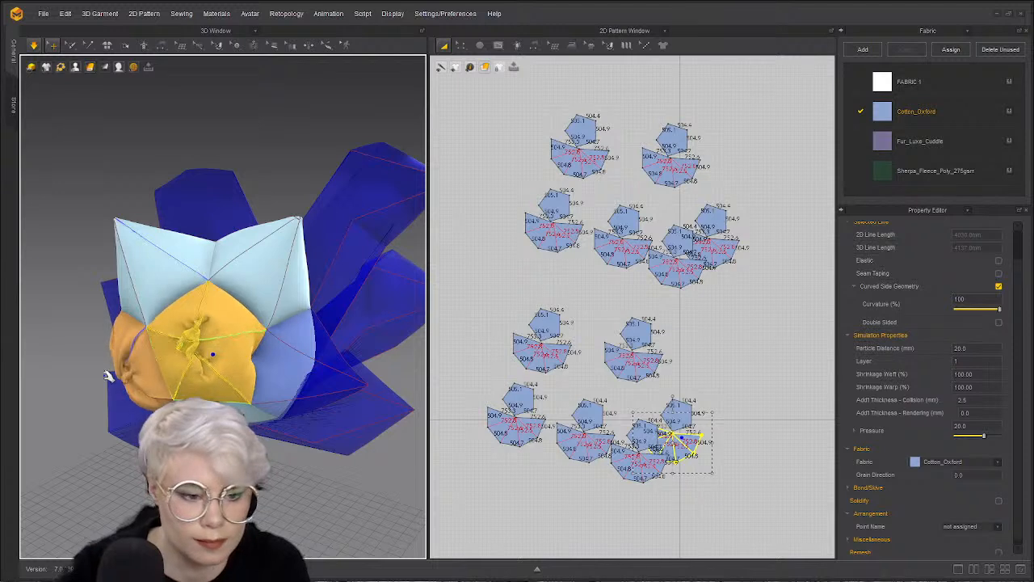
pyautogui.click(121, 373)
pyautogui.moveTo(65, 366); pyautogui.dragTo(28, 363)
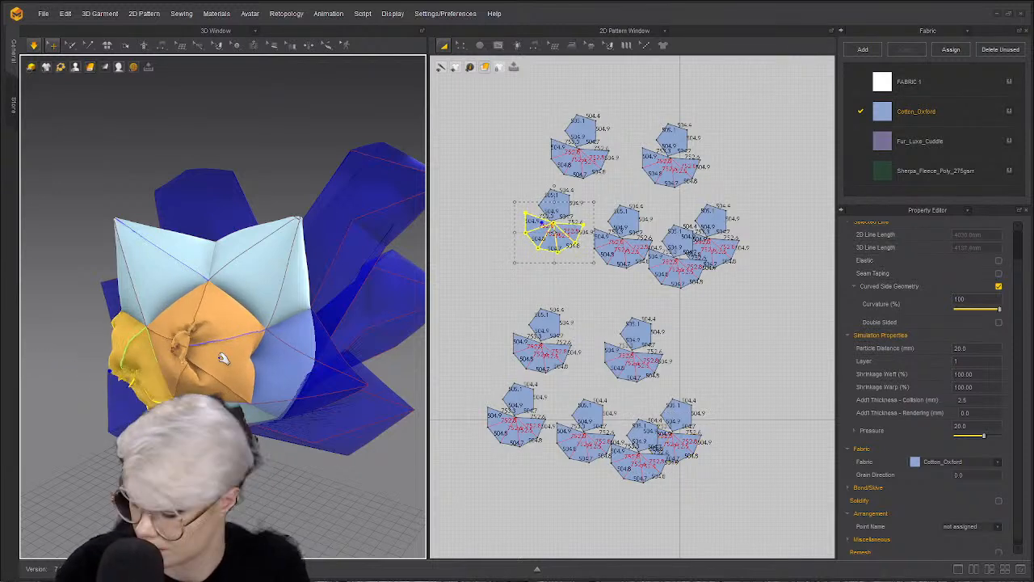
pyautogui.click(972, 424)
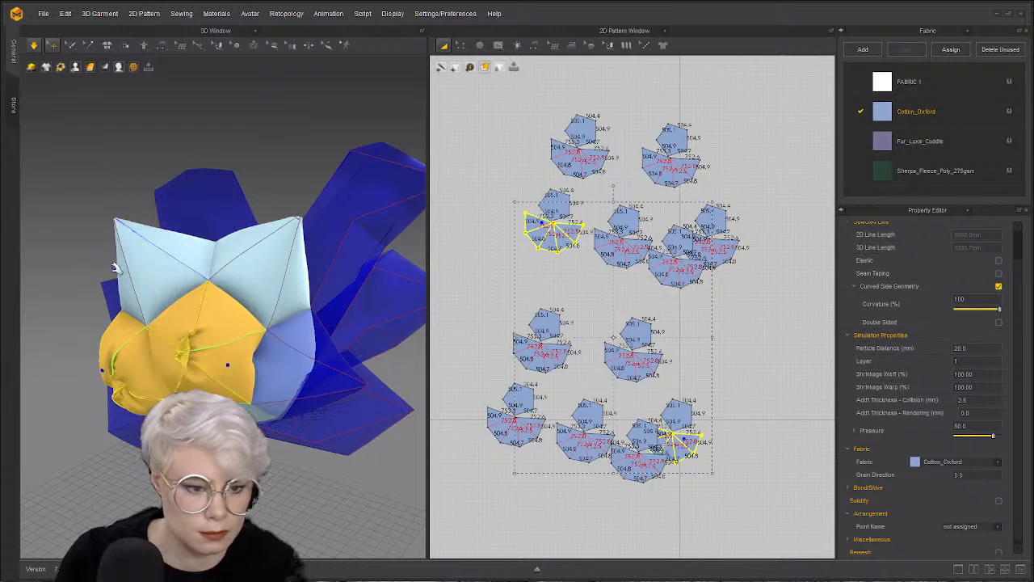
# - Pull the crumpled tips of the third and fourth fans outward during simulation to straighten them into spikes
pyautogui.moveTo(101, 388); pyautogui.dragTo(18, 401)
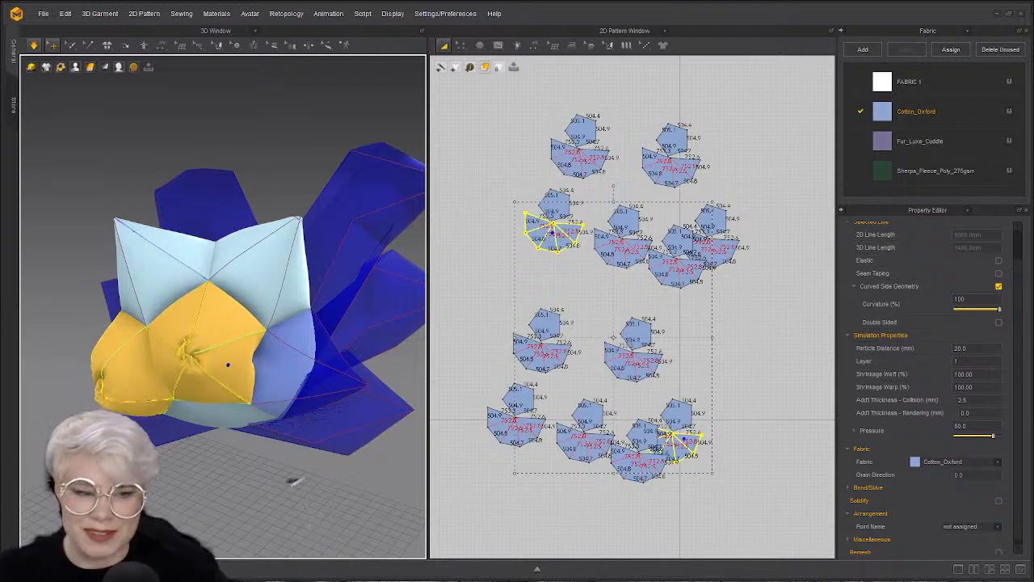
pyautogui.moveTo(119, 296); pyautogui.dragTo(132, 416, button='right')
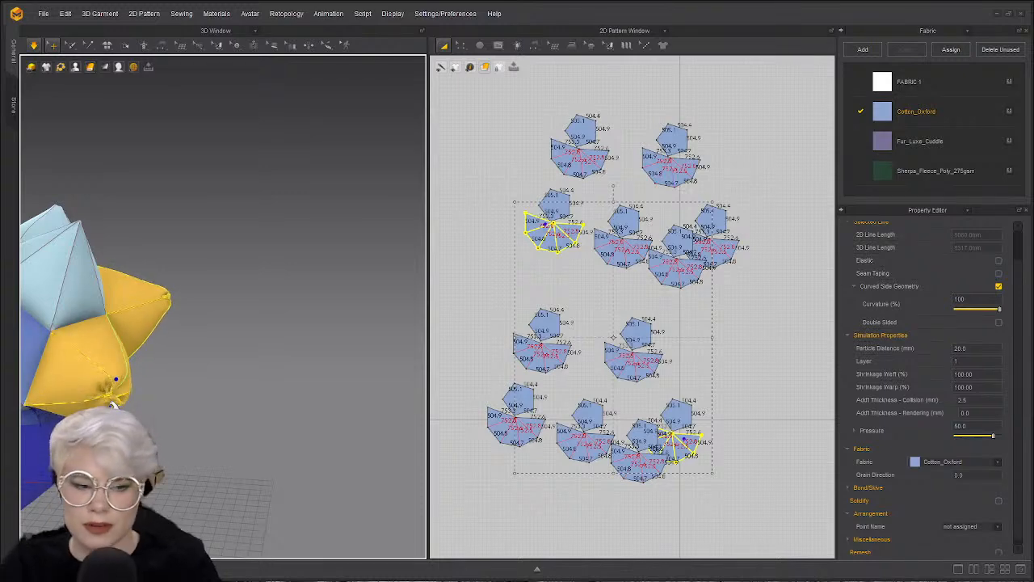
pyautogui.moveTo(363, 146); pyautogui.dragTo(223, 272, button='right')
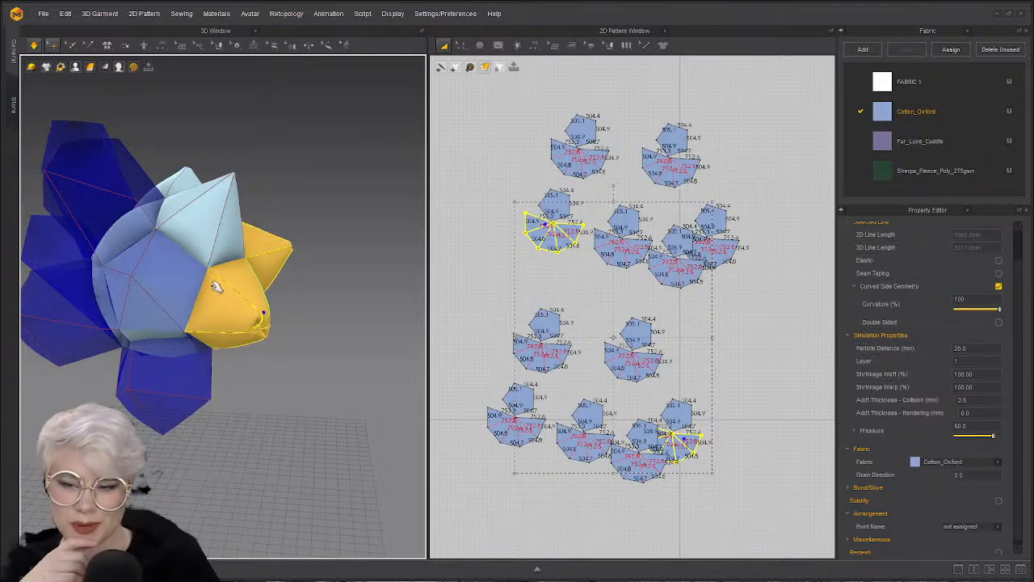
pyautogui.moveTo(253, 322); pyautogui.dragTo(636, 340)
pyautogui.moveTo(262, 276); pyautogui.dragTo(174, 327, button='right')
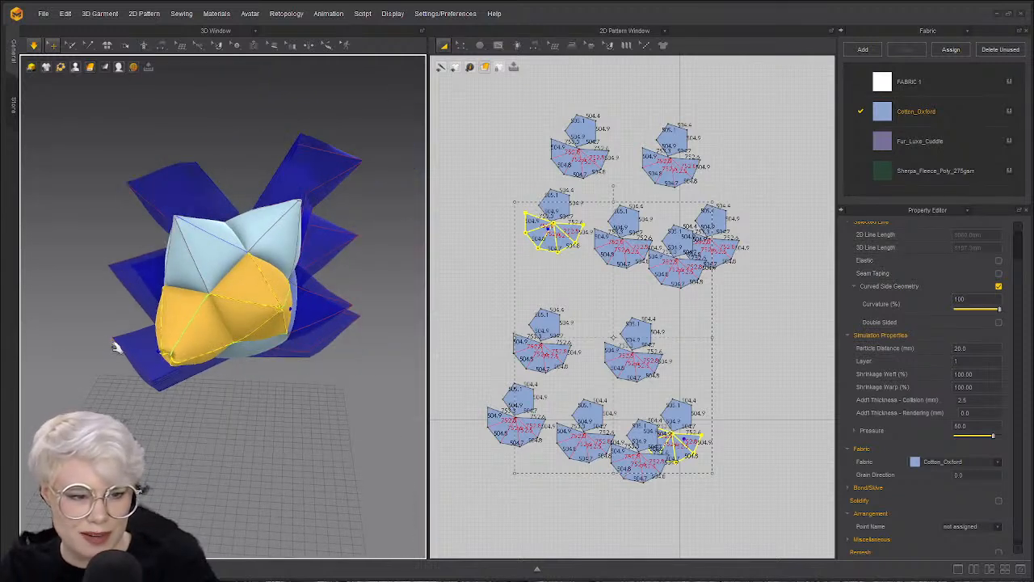
pyautogui.moveTo(160, 355); pyautogui.dragTo(149, 370)
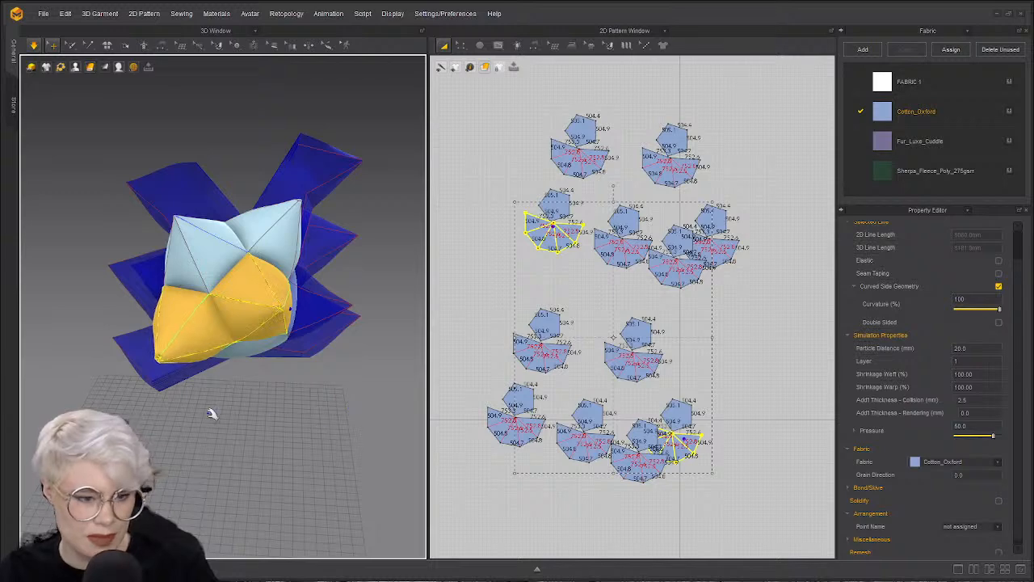
# - Superimpose the remaining inactive fan patterns over their pentagon faces and set their layer to 1
pyautogui.moveTo(210, 414); pyautogui.dragTo(334, 239, button='right')
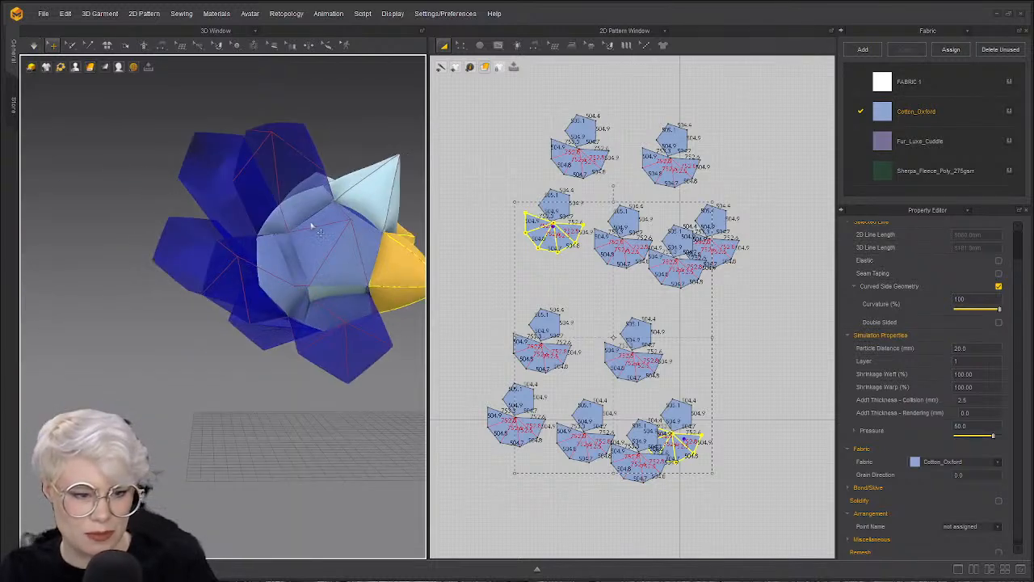
pyautogui.click(275, 172)
pyautogui.moveTo(274, 171); pyautogui.dragTo(346, 216, button='right')
pyautogui.keyDown('shift'); pyautogui.click(59, 131); pyautogui.keyUp('shift')
pyautogui.keyDown('shift'); pyautogui.click(58, 268); pyautogui.keyUp('shift')
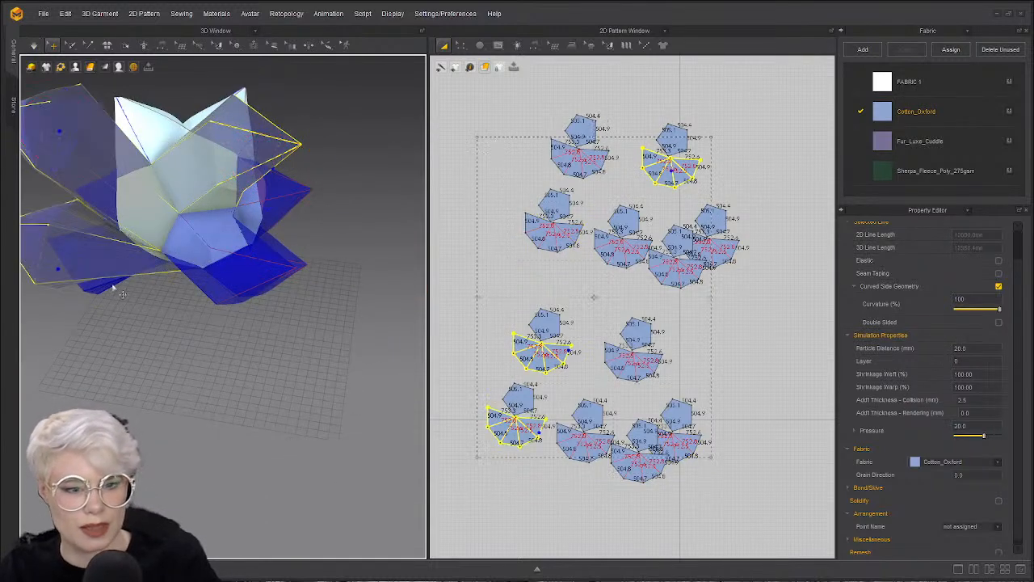
pyautogui.keyDown('shift'); pyautogui.click(103, 292); pyautogui.keyUp('shift')
pyautogui.keyDown('shift'); pyautogui.click(281, 251); pyautogui.keyUp('shift')
pyautogui.keyDown('shift'); pyautogui.click(304, 187); pyautogui.keyUp('shift')
pyautogui.moveTo(305, 188); pyautogui.dragTo(216, 312, button='right')
pyautogui.keyDown('shift'); pyautogui.click(299, 244); pyautogui.keyUp('shift')
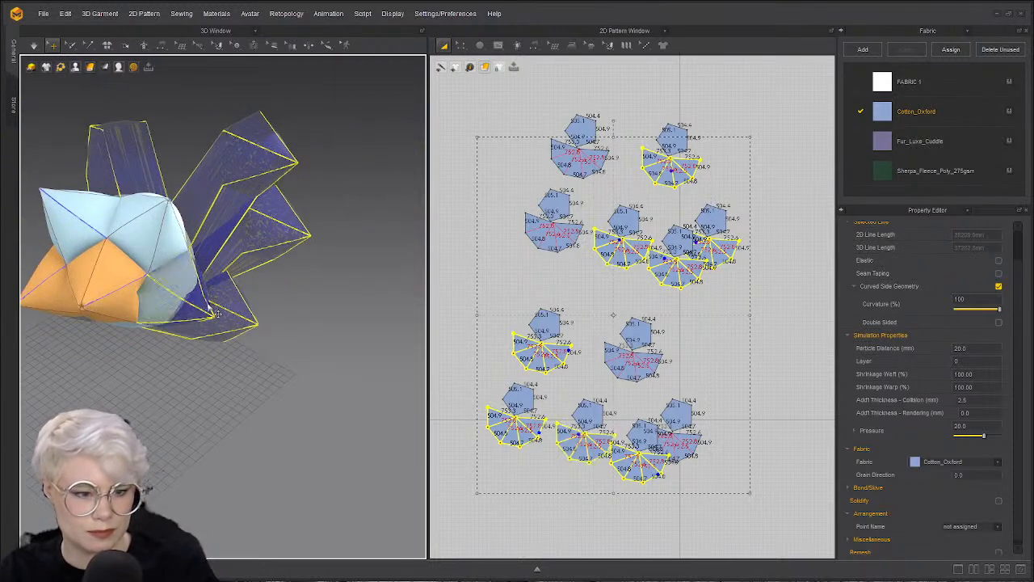
pyautogui.rightClick(247, 159)
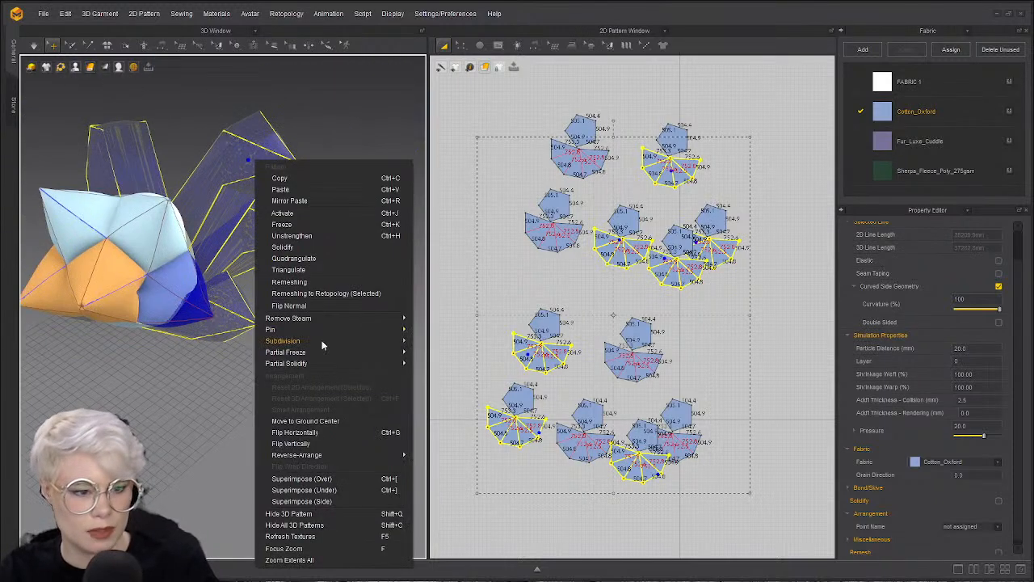
pyautogui.click(325, 481)
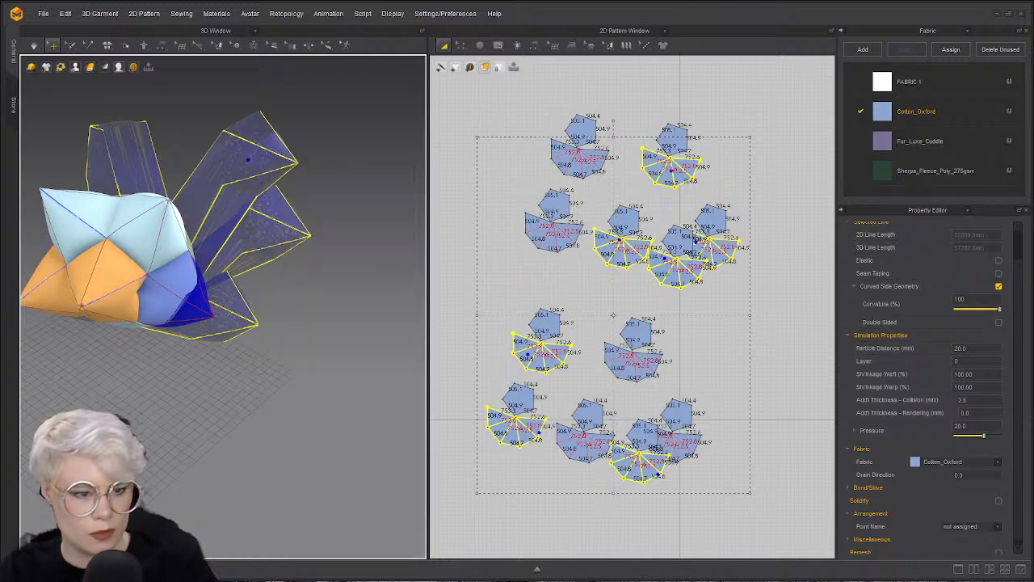
pyautogui.click(976, 361)
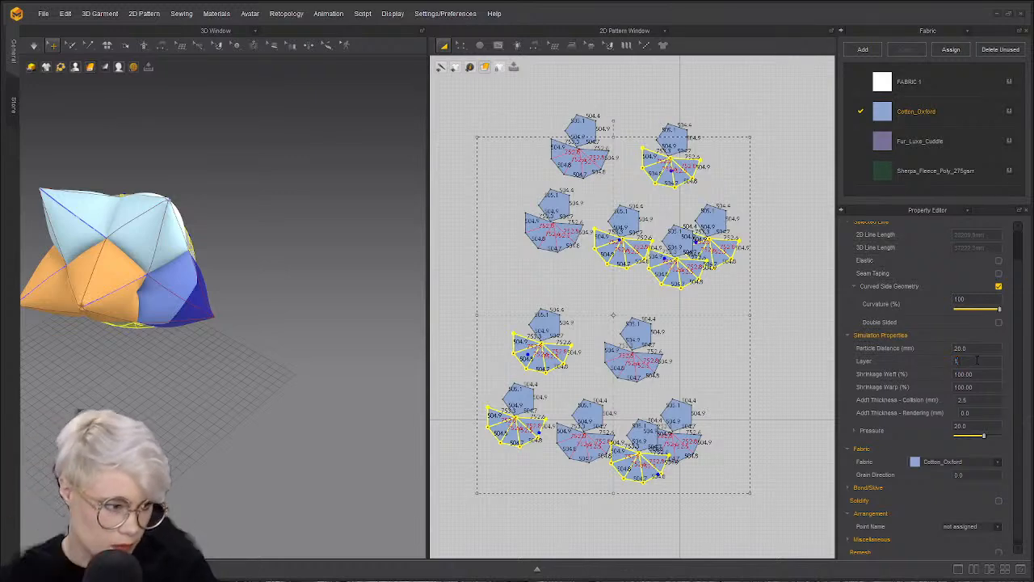
# - Move the superimposed fan patterns around the form outward, clear of their pentagon faces
pyautogui.moveTo(133, 307); pyautogui.dragTo(236, 356, button='right')
pyautogui.click(245, 387)
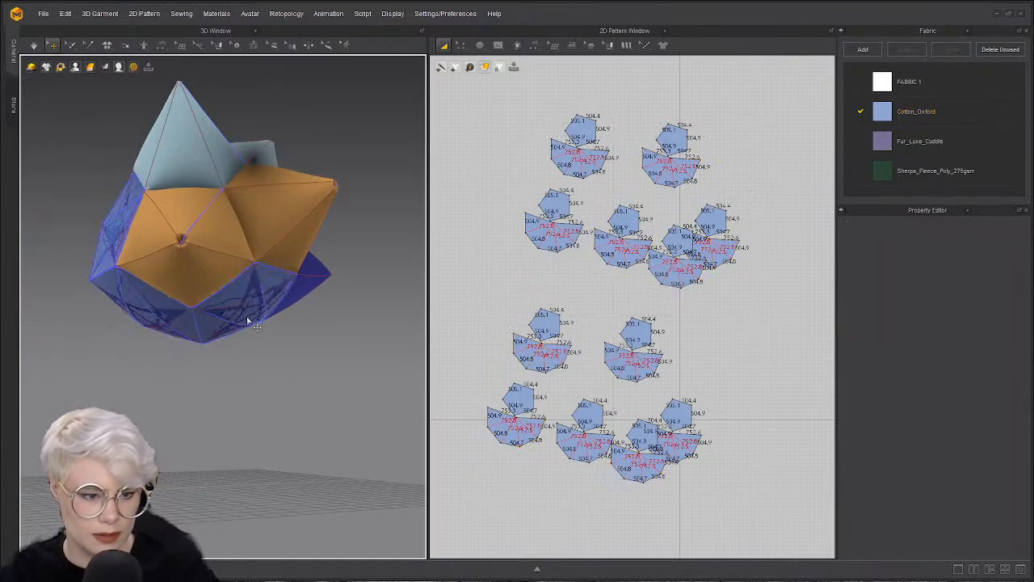
pyautogui.moveTo(248, 316); pyautogui.dragTo(270, 345)
pyautogui.moveTo(115, 230); pyautogui.dragTo(73, 216)
pyautogui.moveTo(145, 274); pyautogui.dragTo(211, 293, button='right')
pyautogui.moveTo(133, 253); pyautogui.dragTo(267, 358, button='right')
pyautogui.moveTo(268, 358); pyautogui.dragTo(349, 411, button='middle')
pyautogui.moveTo(232, 269); pyautogui.dragTo(273, 248)
pyautogui.moveTo(167, 327); pyautogui.dragTo(176, 304)
pyautogui.moveTo(176, 305); pyautogui.dragTo(220, 365, button='right')
# - Reposition the fan patterns on the lower part of the form so they sit just outside their faces
pyautogui.click(186, 404)
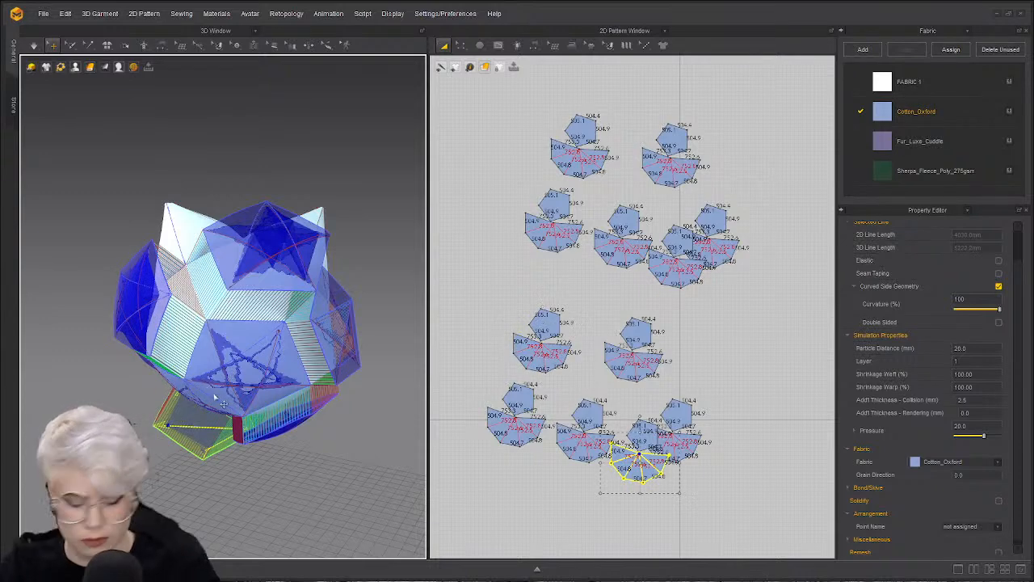
pyautogui.click(188, 398)
pyautogui.press('6')
pyautogui.moveTo(197, 368); pyautogui.dragTo(136, 368, button='right')
pyautogui.click(272, 358)
pyautogui.moveTo(303, 376); pyautogui.dragTo(139, 377, button='right')
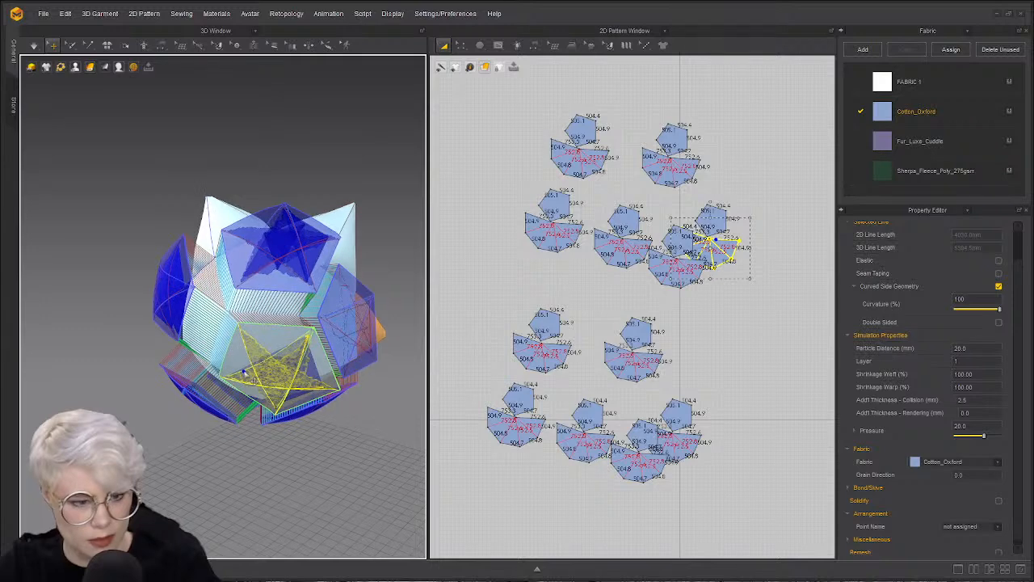
pyautogui.moveTo(250, 371); pyautogui.dragTo(247, 384)
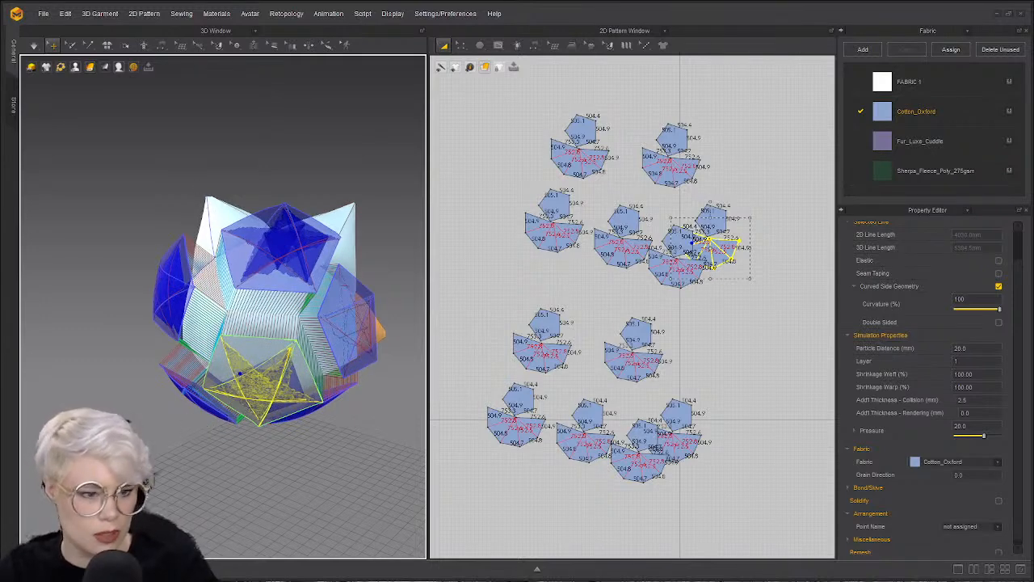
# - Activate the fan pattern below the two pale finished spikes and simulate it onto its pentagon face
pyautogui.press('space')
pyautogui.click(314, 260)
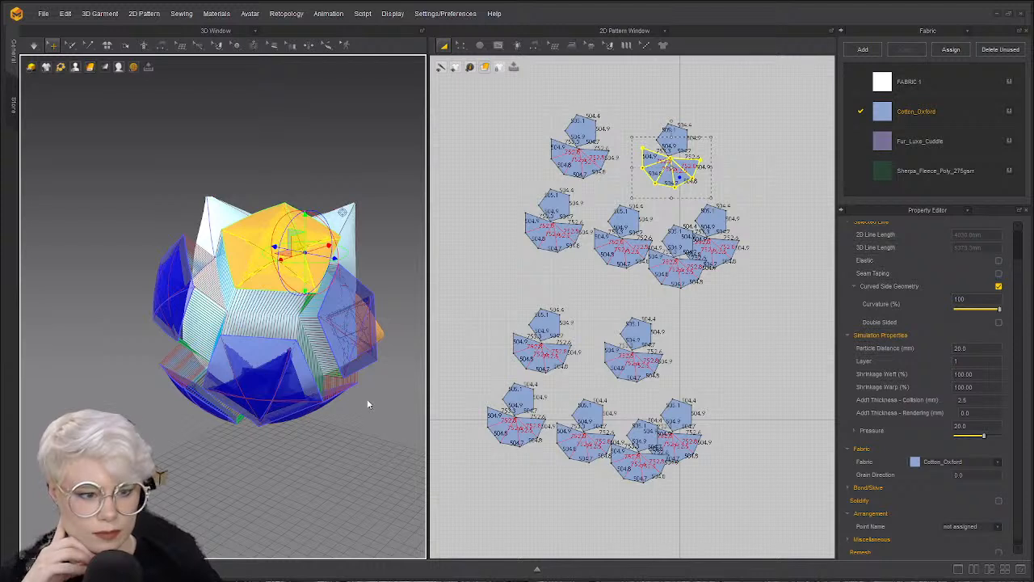
pyautogui.press('space')
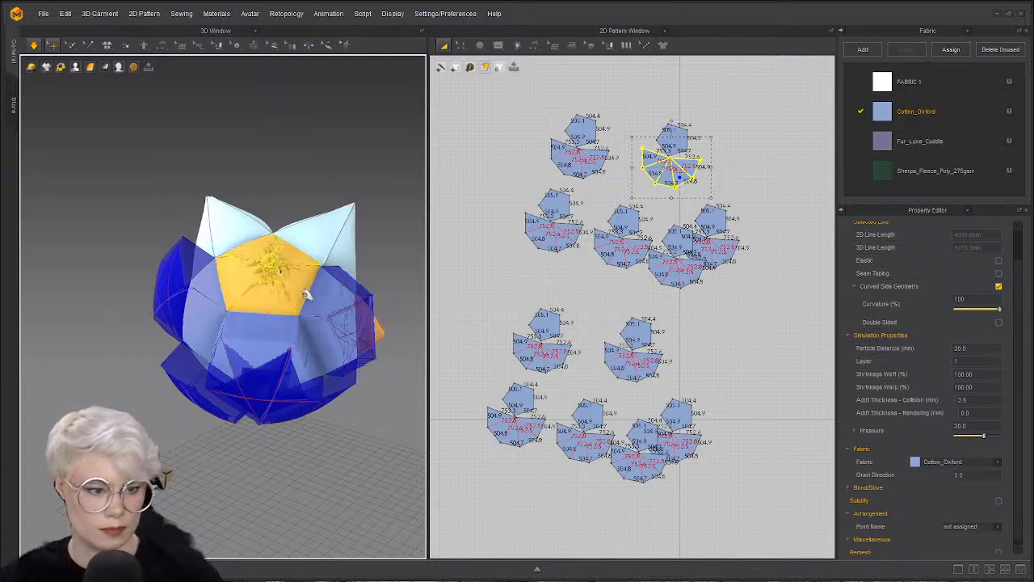
# - Stop the simulation, select the four finished spikes and freeze the third and fourth ones
pyautogui.click(173, 313)
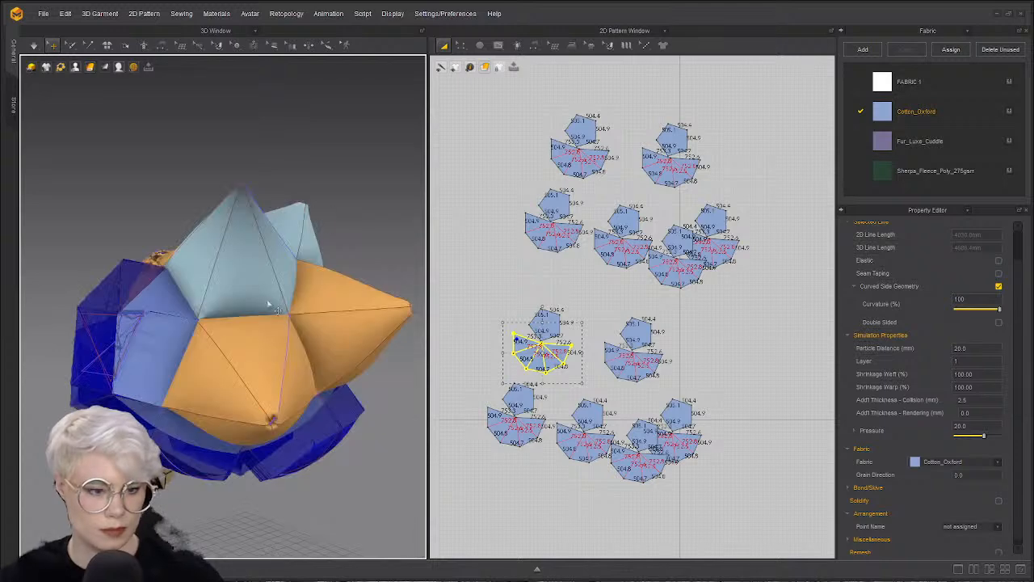
pyautogui.click(339, 316)
pyautogui.keyDown('shift'); pyautogui.click(265, 377); pyautogui.keyUp('shift')
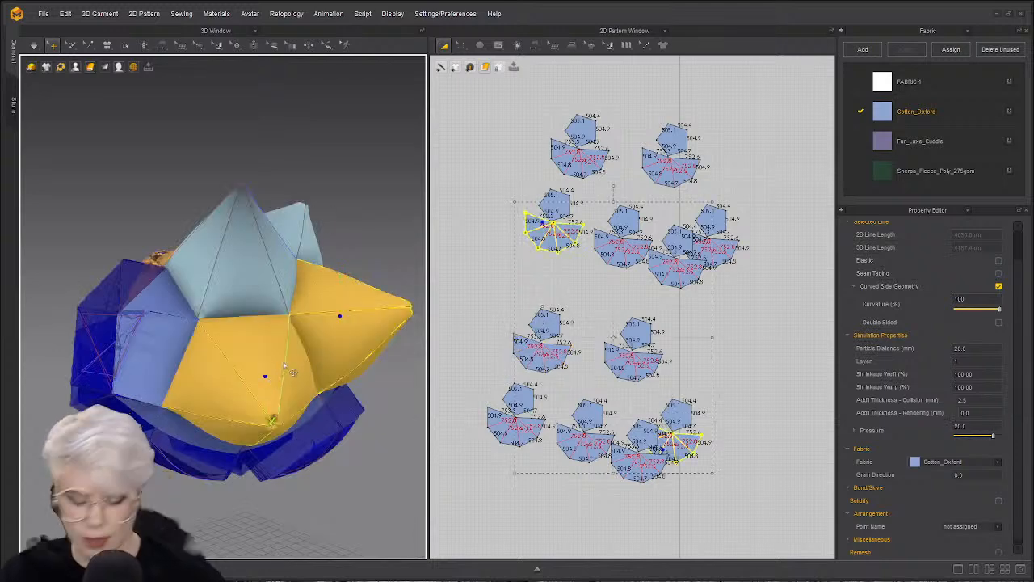
pyautogui.keyDown('shift'); pyautogui.click(238, 263); pyautogui.keyUp('shift')
pyautogui.keyDown('shift'); pyautogui.click(288, 226); pyautogui.keyUp('shift')
pyautogui.moveTo(288, 226); pyautogui.dragTo(171, 124, button='right')
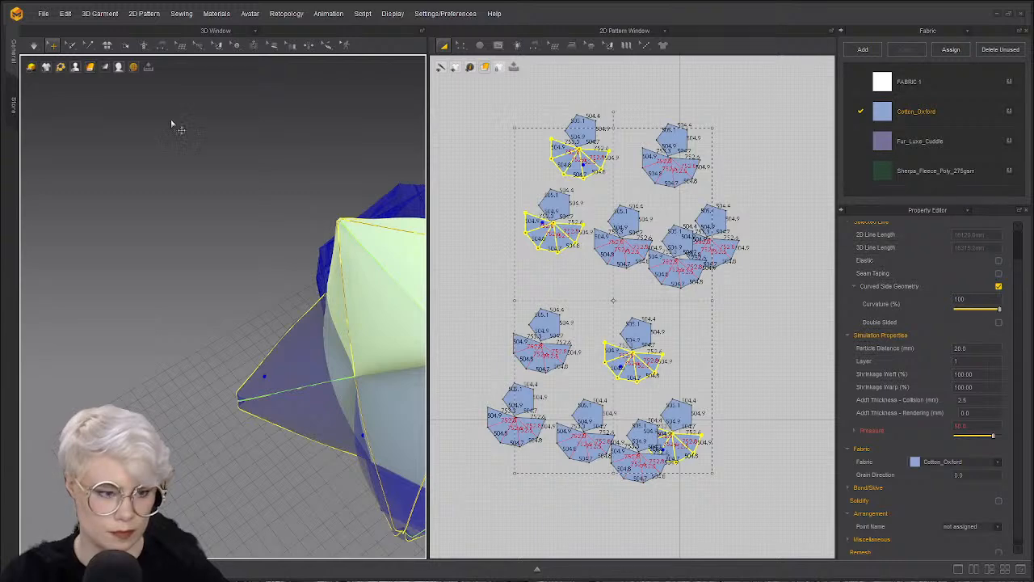
pyautogui.click(170, 125)
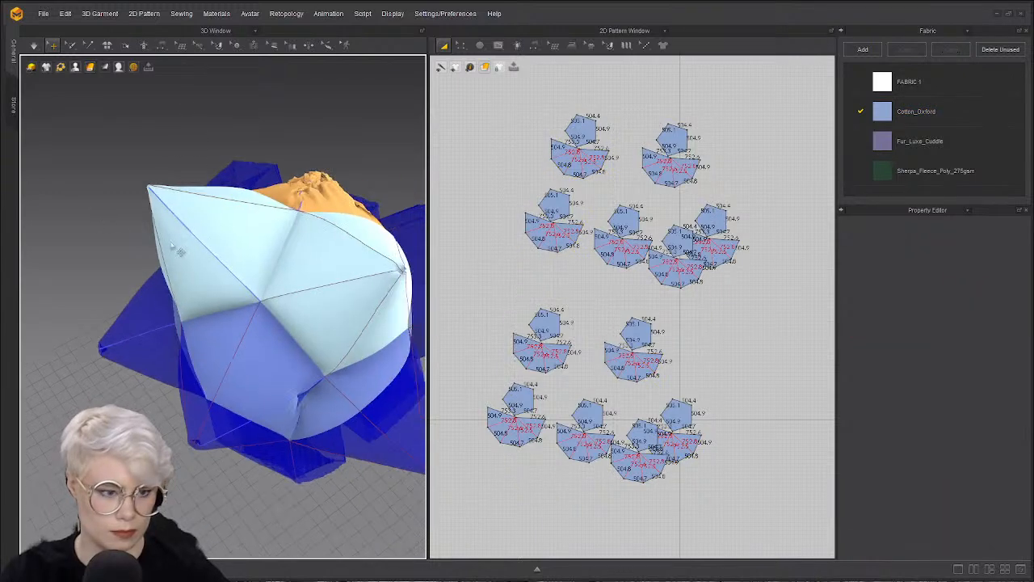
# - Freeze the first and second spikes as well and resume simulating the crumpled fifth fan
pyautogui.click(199, 245)
pyautogui.keyDown('shift'); pyautogui.click(353, 315); pyautogui.keyUp('shift')
pyautogui.moveTo(353, 315); pyautogui.dragTo(452, 372, button='right')
pyautogui.moveTo(182, 298); pyautogui.dragTo(341, 297, button='right')
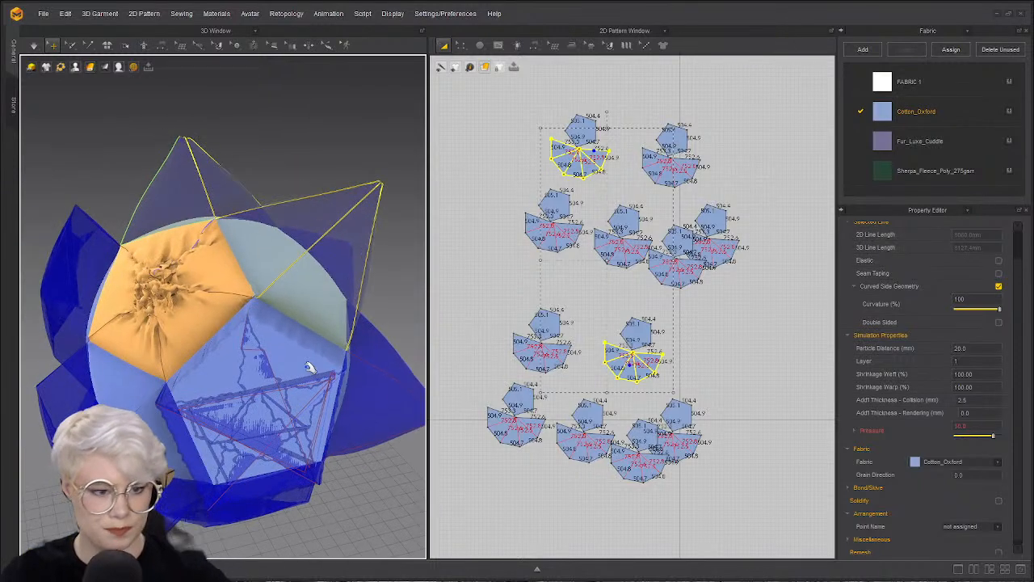
pyautogui.press('space')
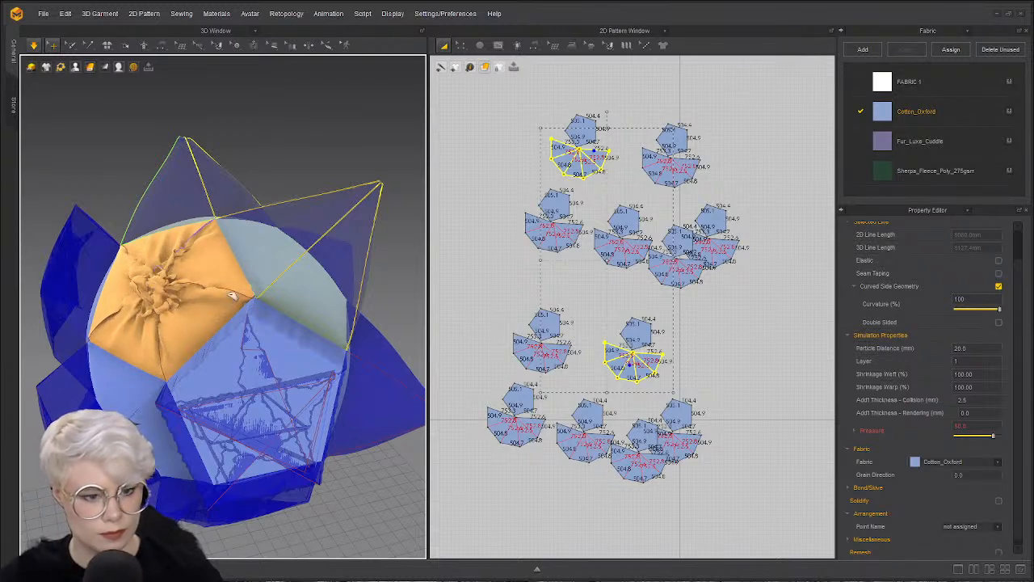
# - Pull the crumpled fifth fan outward from its pentagon face and set its pressure to 50
pyautogui.click(161, 289)
pyautogui.moveTo(162, 289); pyautogui.dragTo(130, 274, button='right')
pyautogui.moveTo(149, 267); pyautogui.dragTo(50, 152)
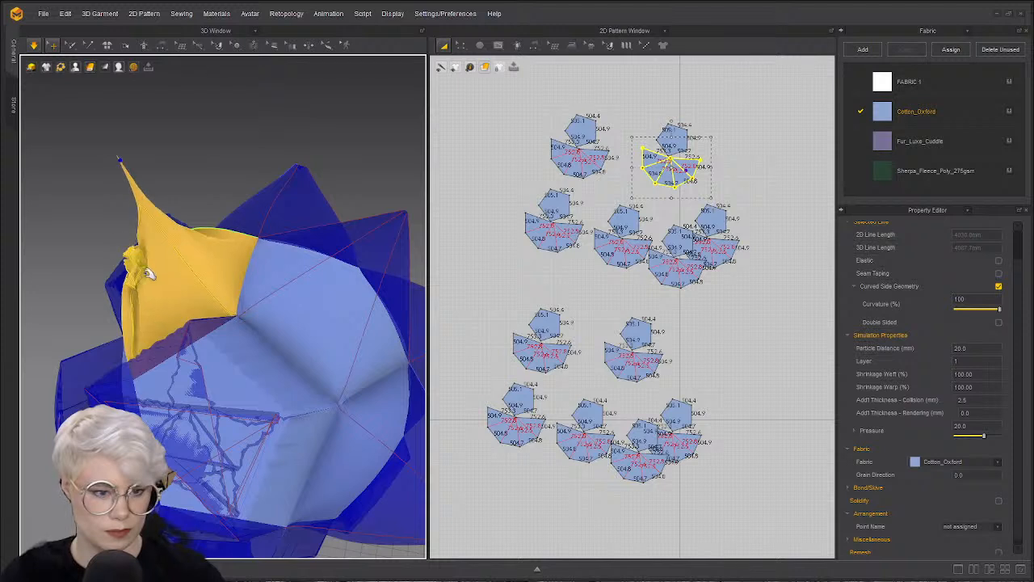
pyautogui.click(960, 426)
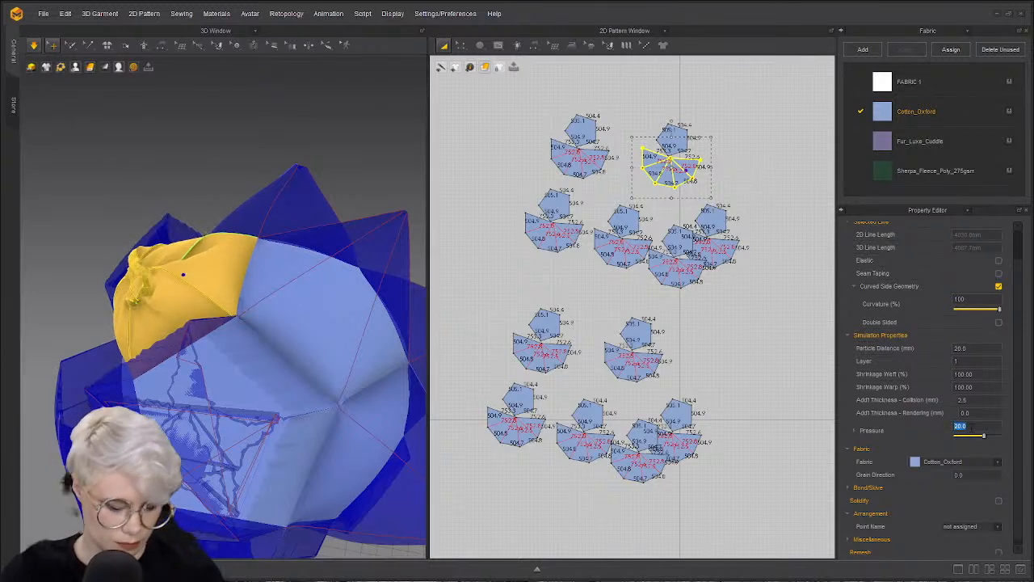
pyautogui.write('50')
pyautogui.press('Return')
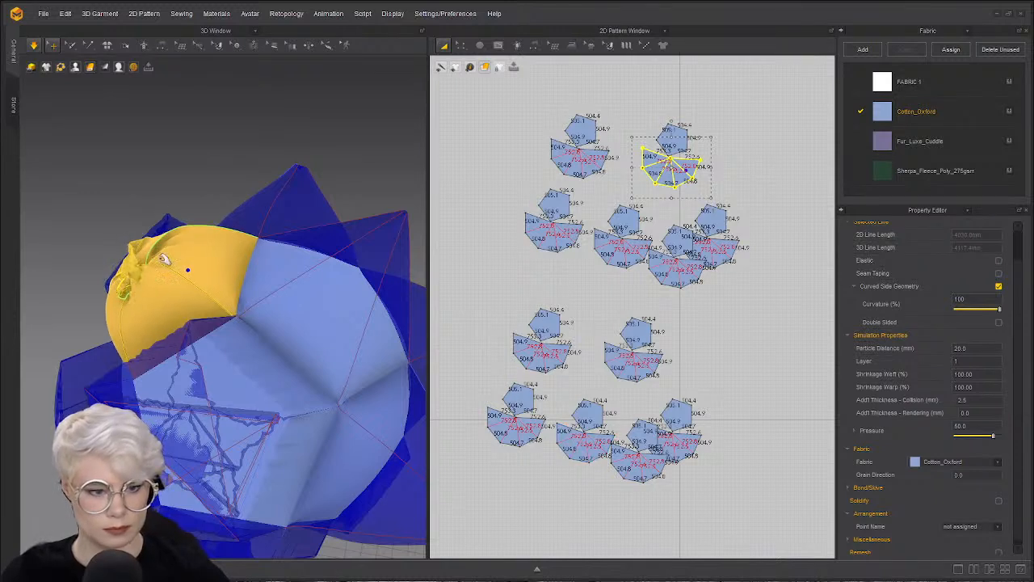
pyautogui.moveTo(123, 281); pyautogui.dragTo(73, 121)
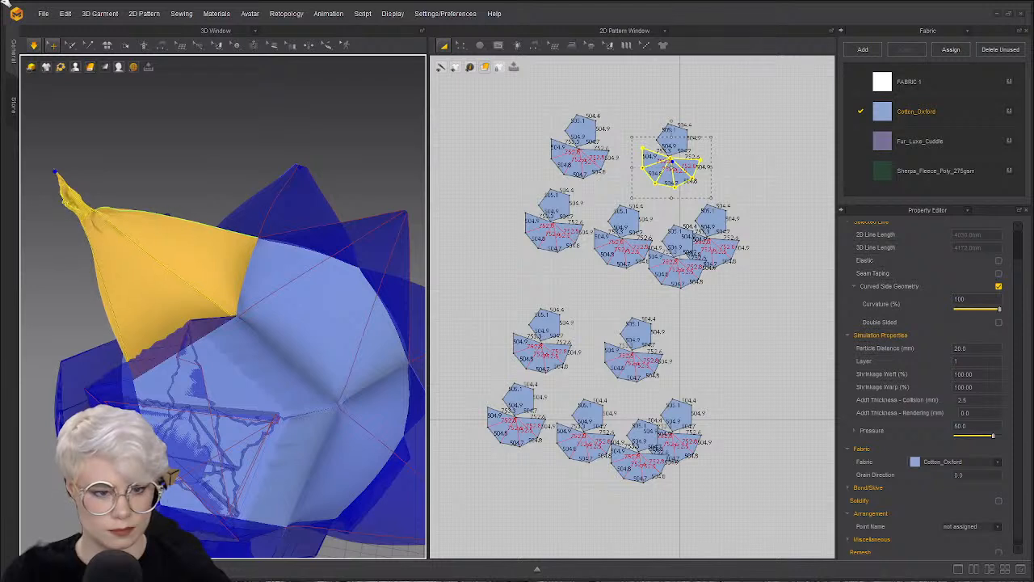
# - Pull the fifth spike's tip outward until it unfolds, and remove the strengthening from that pattern
pyautogui.moveTo(174, 466); pyautogui.dragTo(177, 477)
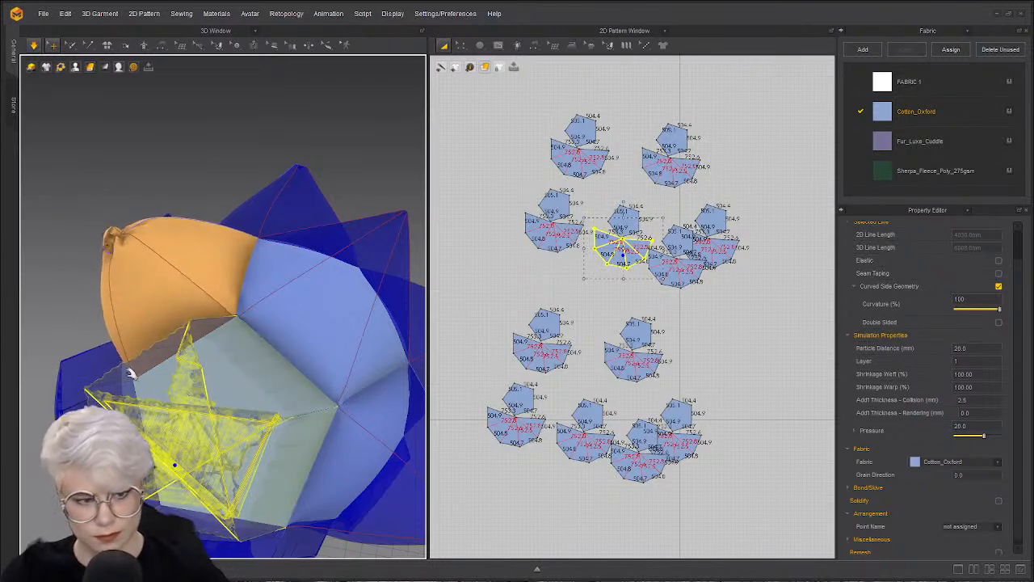
pyautogui.rightClick(168, 434)
pyautogui.click(97, 332)
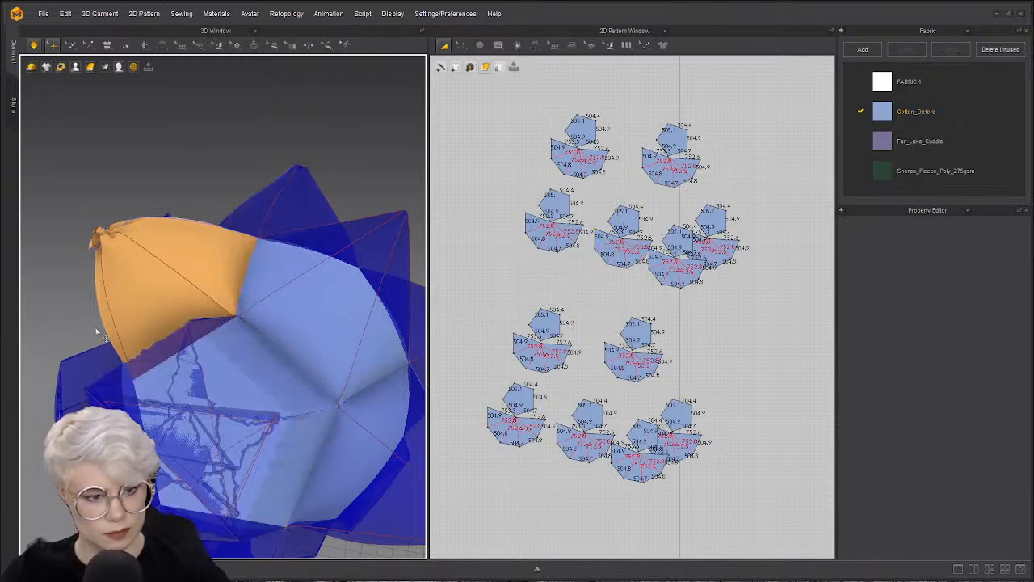
pyautogui.moveTo(115, 229)
pyautogui.mouseDown()
pyautogui.moveTo(39, 4)
pyautogui.moveTo(22, 1)
pyautogui.moveTo(34, 68)
pyautogui.moveTo(120, 230)
pyautogui.mouseUp()
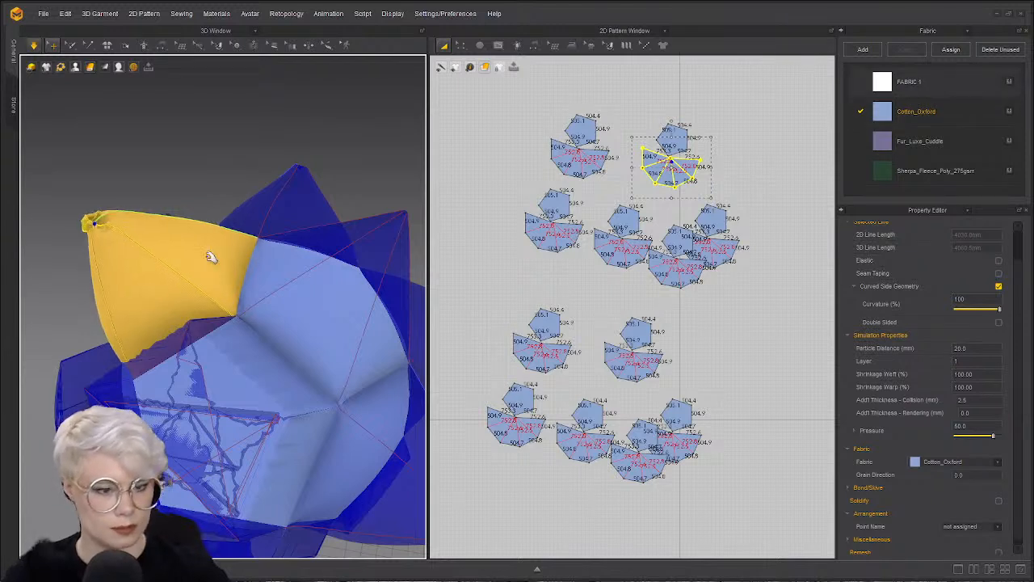
pyautogui.hotkey('ctrl', 'h')
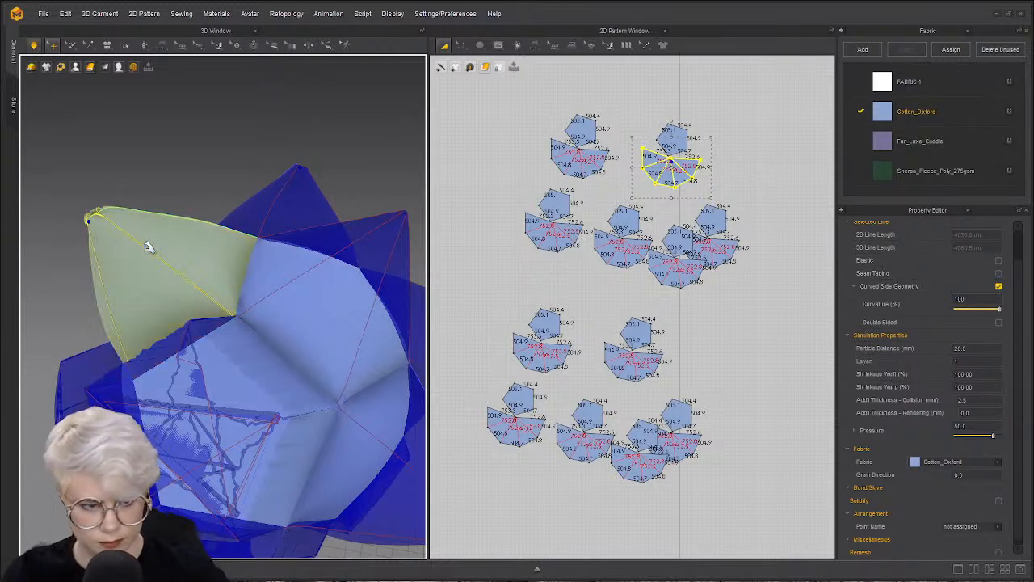
pyautogui.click(99, 198)
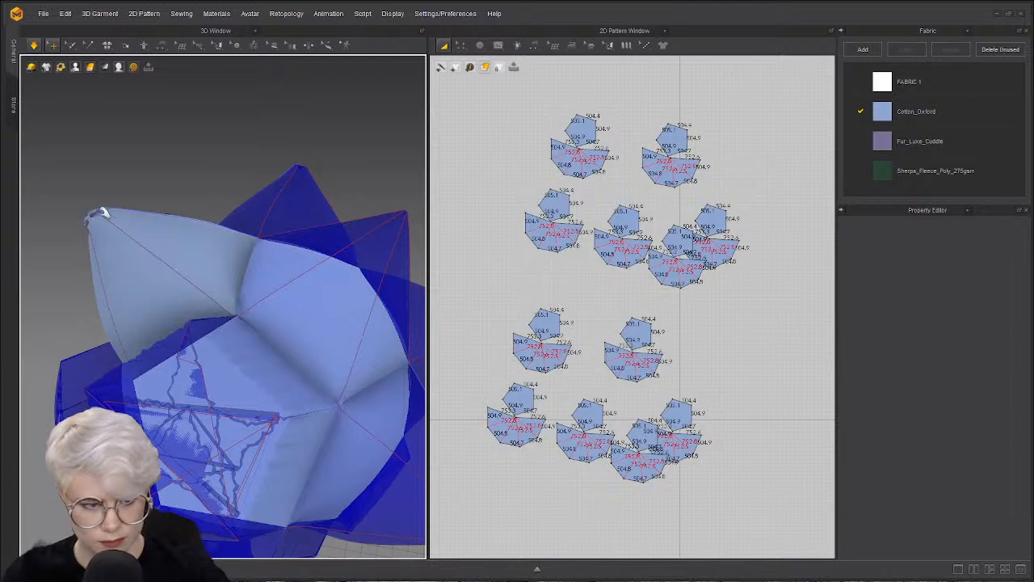
pyautogui.click(98, 212)
# - Activate the fan pattern on the face below the fifth spike and simulate it together with that spike
pyautogui.click(197, 417)
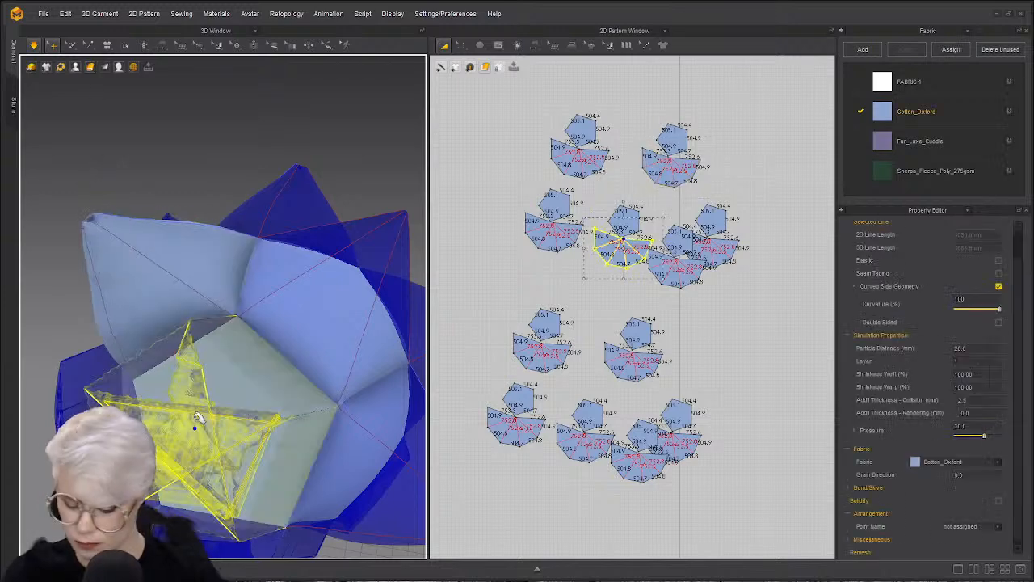
pyautogui.click(150, 261)
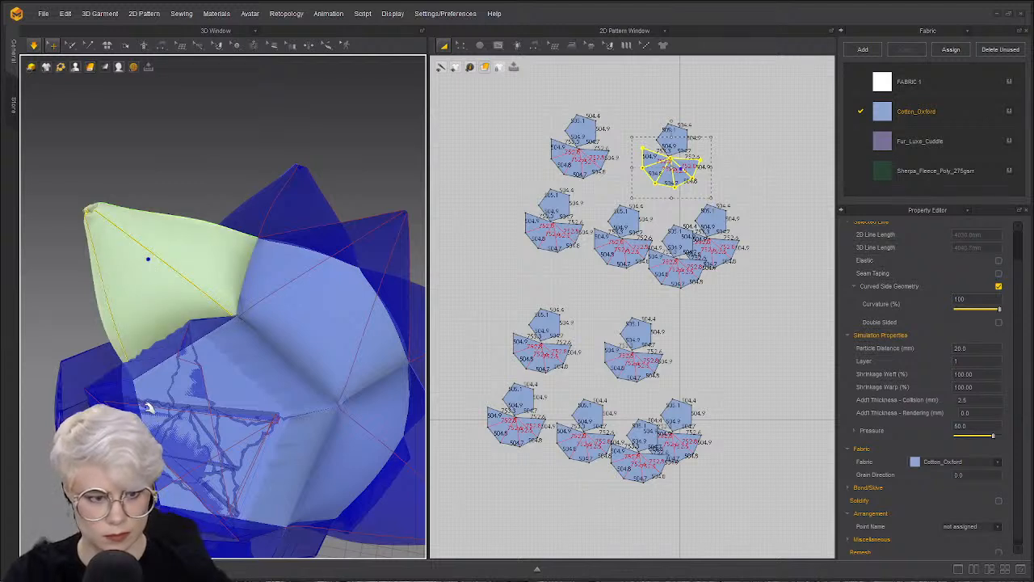
pyautogui.hotkey('ctrl', 'j')
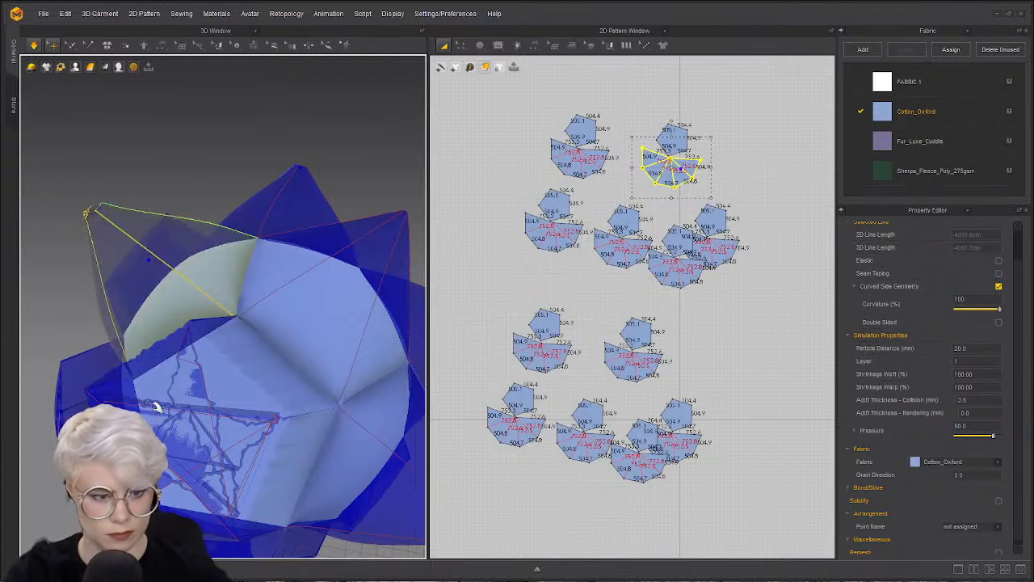
pyautogui.hotkey('ctrl', 'j')
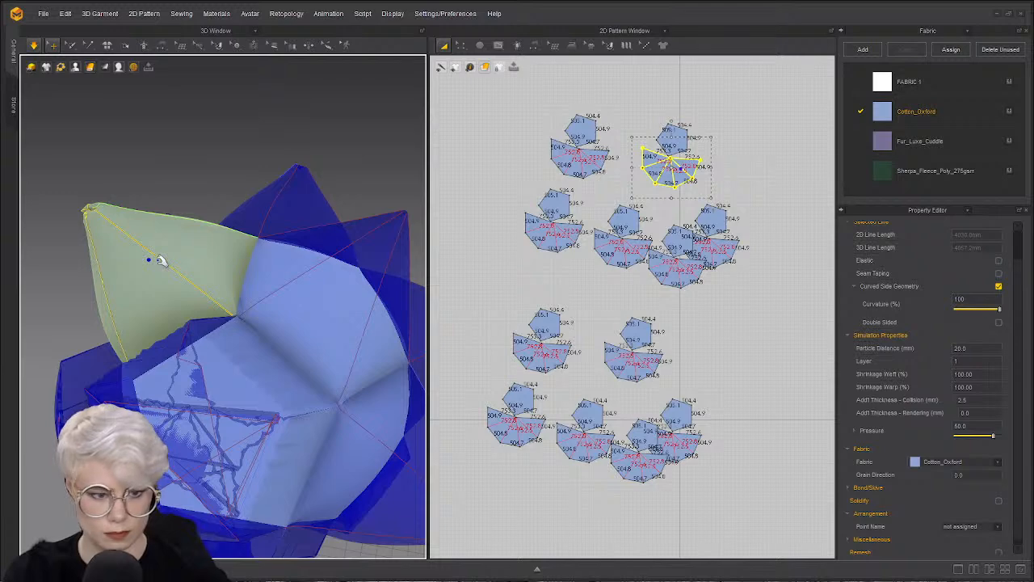
pyautogui.click(186, 428)
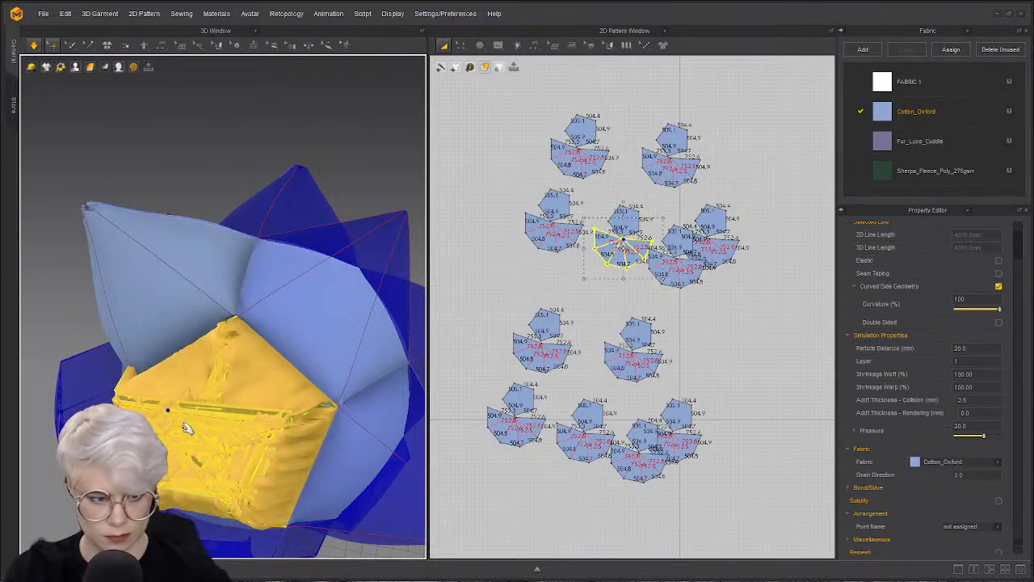
pyautogui.keyDown('shift'); pyautogui.click(182, 303); pyautogui.keyUp('shift')
pyautogui.hotkey('ctrl', 'j')
pyautogui.moveTo(273, 439); pyautogui.dragTo(202, 449, button='right')
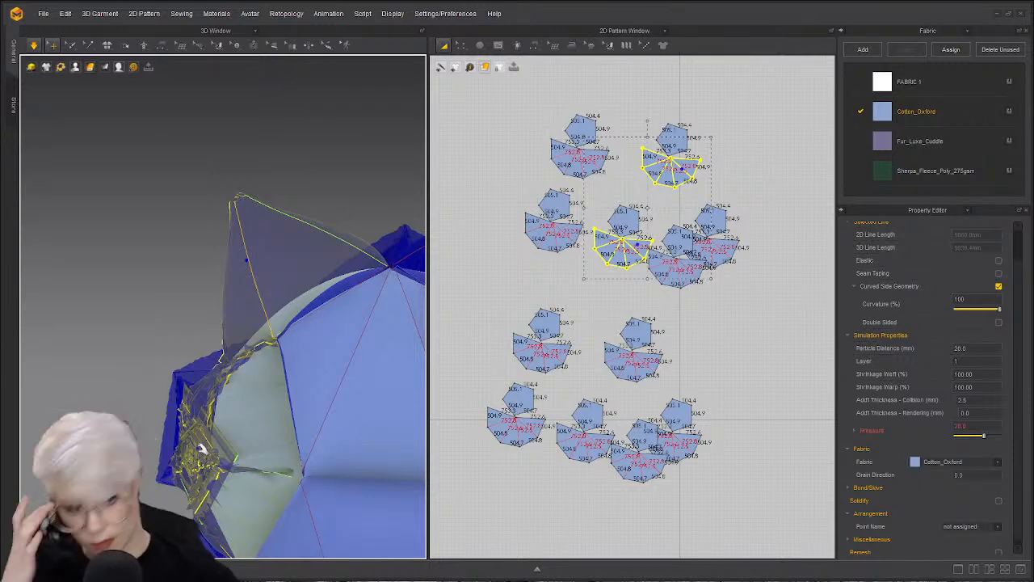
pyautogui.hotkey('ctrl', 'j')
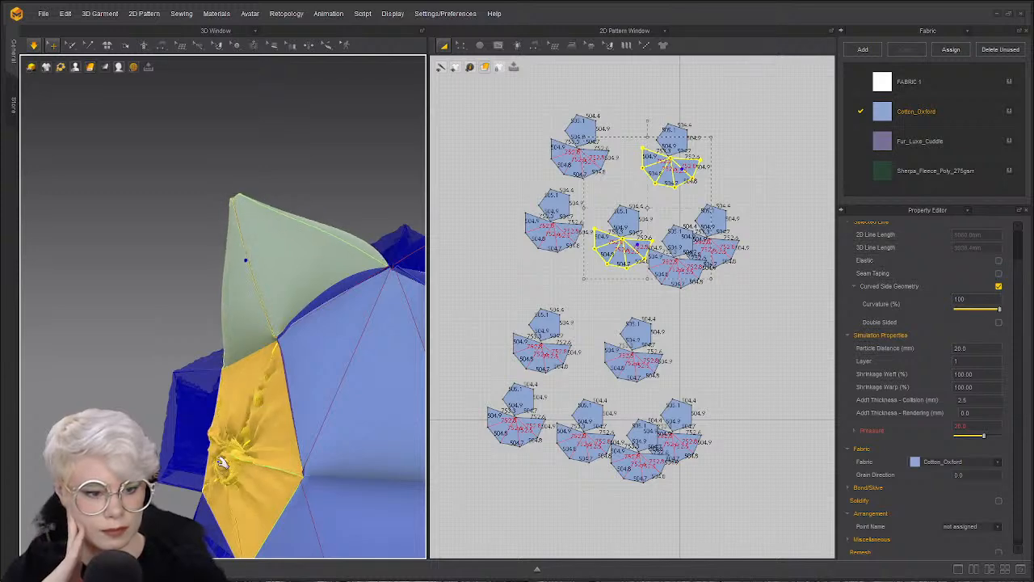
# - Try to reset the 3D arrangement of both the fifth and sixth fans, and undo the attempt
pyautogui.rightClick(221, 454)
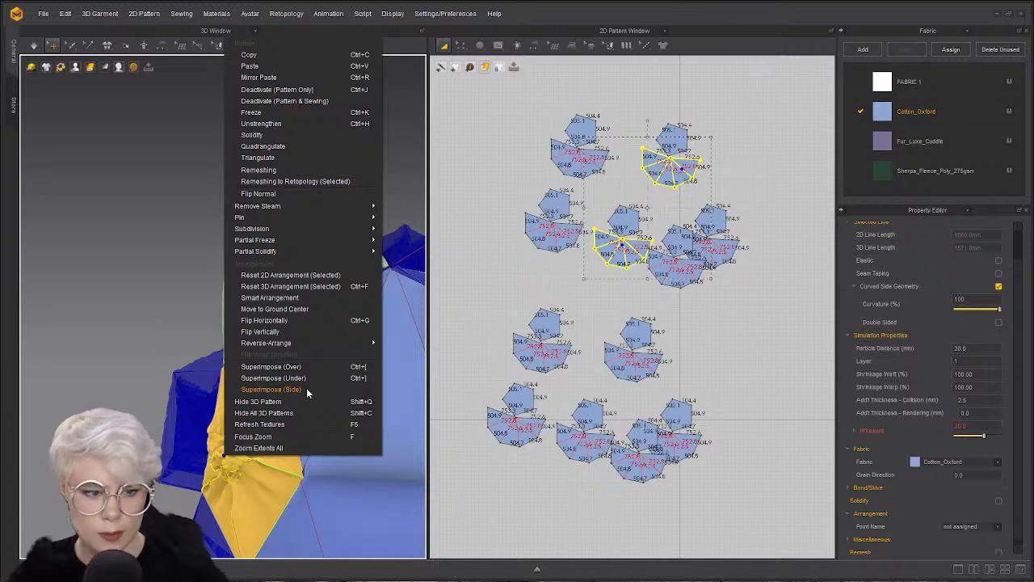
pyautogui.click(273, 287)
pyautogui.hotkey('ctrl', 'z')
pyautogui.hotkey('ctrl', 'z')
pyautogui.scroll(-3, 214, 349)
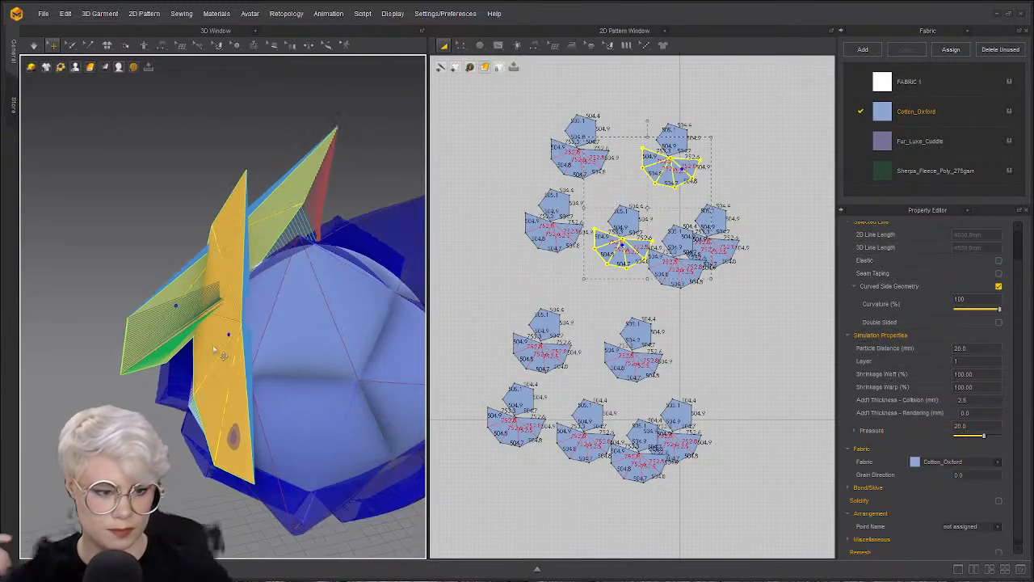
pyautogui.hotkey('ctrl', 'z')
pyautogui.hotkey('ctrl', 'z')
# - Reset the 3D arrangement of the crumpled sixth fan alone and try simulating it onto its pentagon face
pyautogui.moveTo(198, 376); pyautogui.dragTo(69, 310)
pyautogui.rightClick(69, 311)
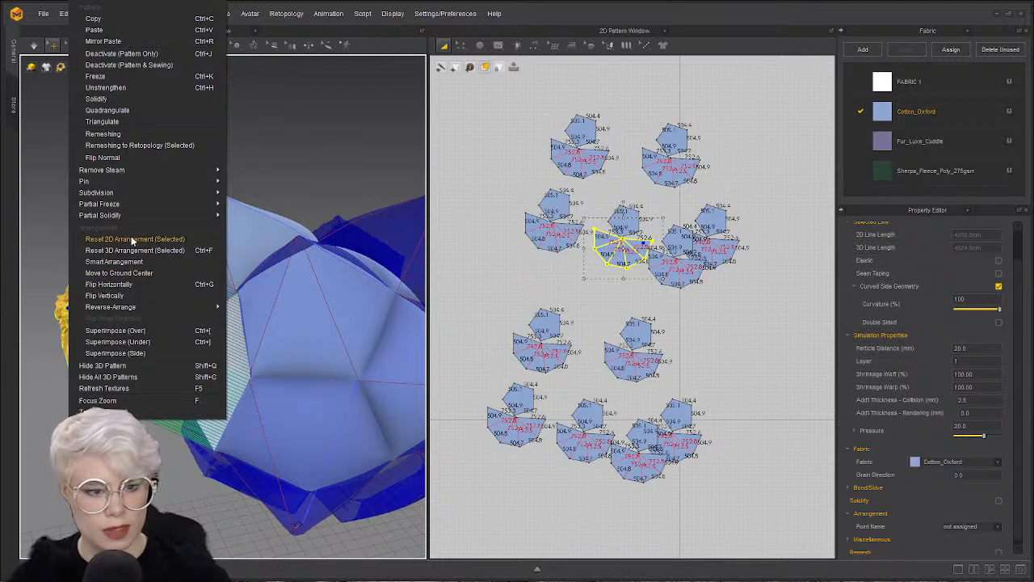
pyautogui.click(122, 251)
pyautogui.moveTo(109, 336); pyautogui.dragTo(287, 343, button='right')
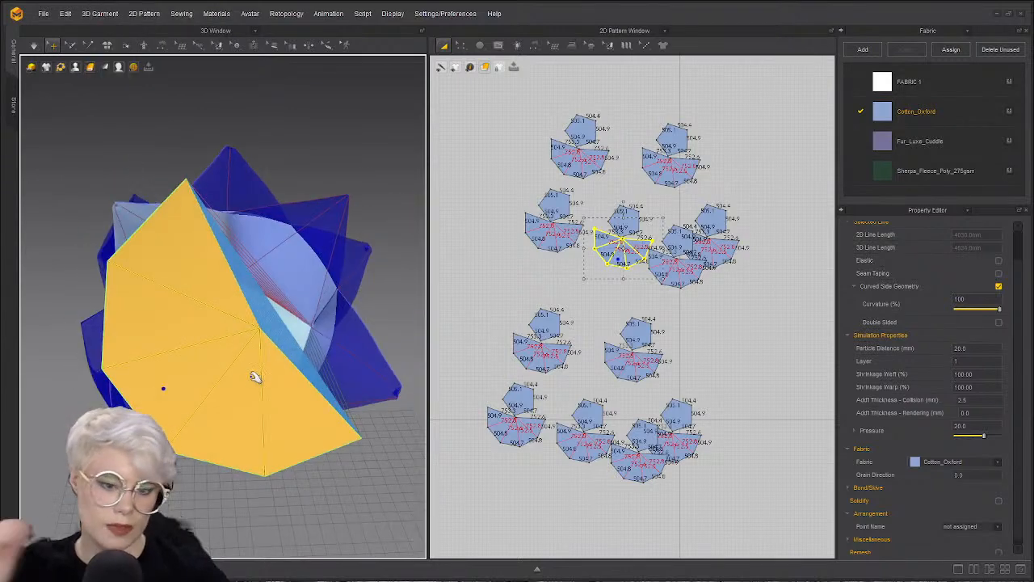
pyautogui.press('space')
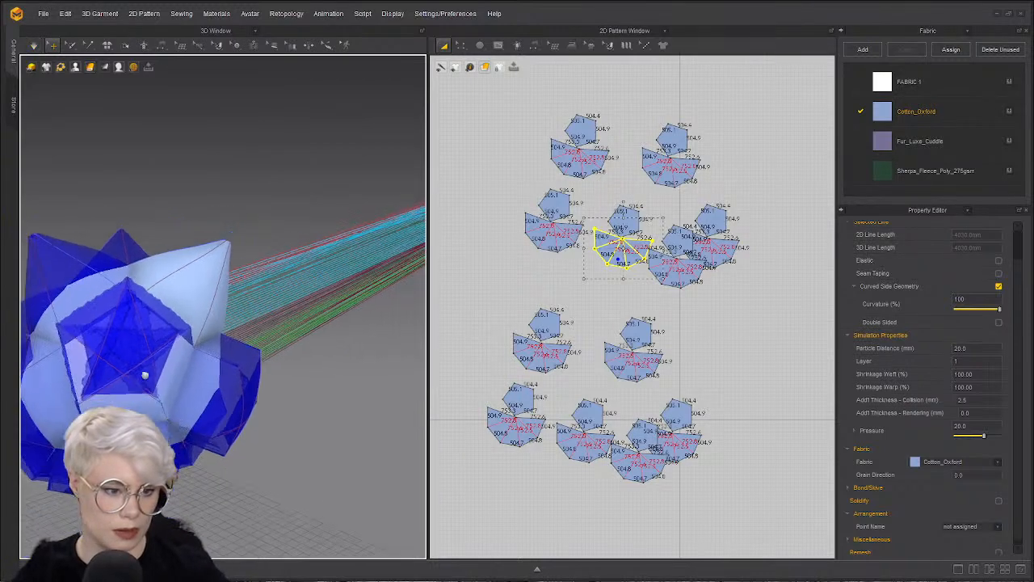
pyautogui.moveTo(197, 341); pyautogui.dragTo(27, 361, button='middle')
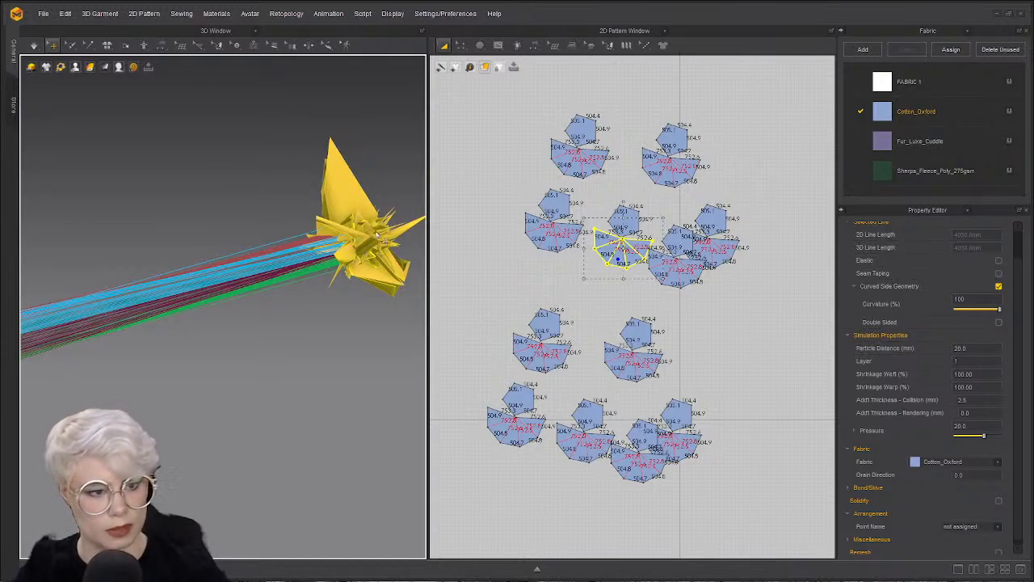
# - Reset the 3D arrangement of the sixth fan far from the form and set its pressure to 0
pyautogui.rightClick(225, 282)
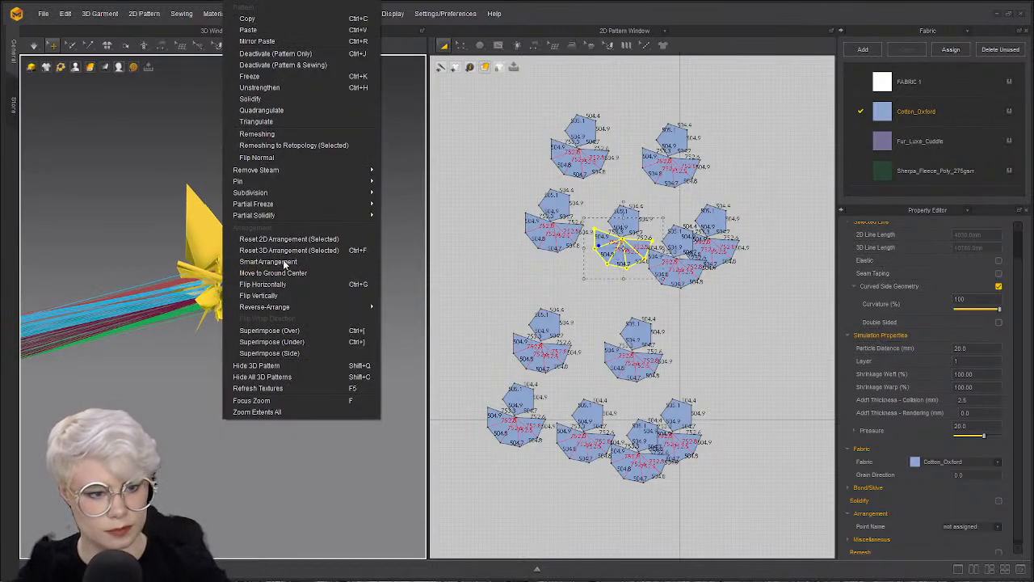
pyautogui.click(287, 251)
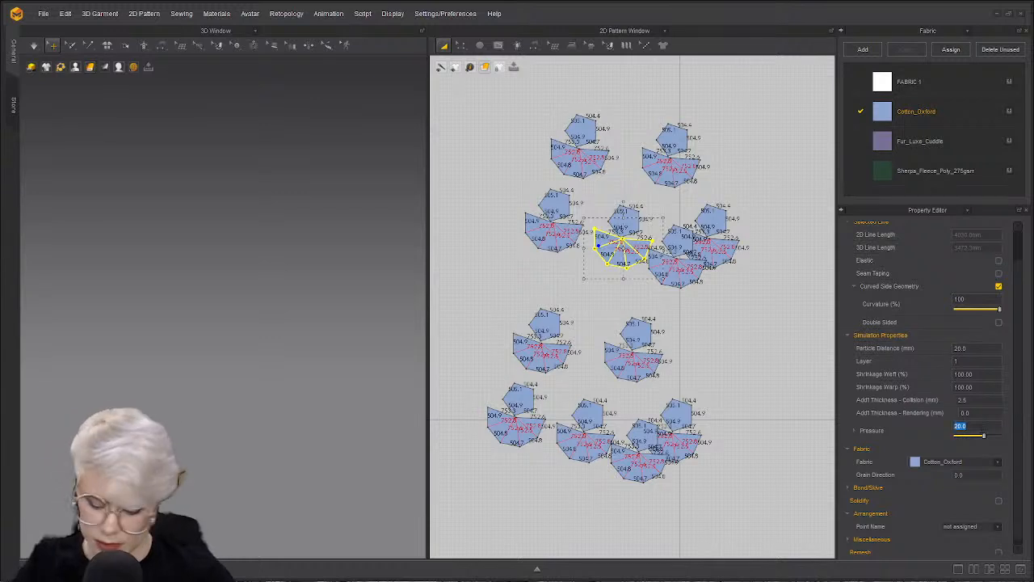
pyautogui.moveTo(75, 320); pyautogui.dragTo(277, 335, button='middle')
pyautogui.scroll(3, 243, 311)
pyautogui.moveTo(226, 304); pyautogui.dragTo(174, 273, button='right')
pyautogui.scroll(3, 173, 274)
pyautogui.moveTo(347, 190); pyautogui.dragTo(372, 121, button='right')
pyautogui.moveTo(372, 121); pyautogui.dragTo(303, 259, button='middle')
# - Examine the sixth fan's pentagon face, its layer setting and the surrounding patterns from several sides
pyautogui.click(365, 269)
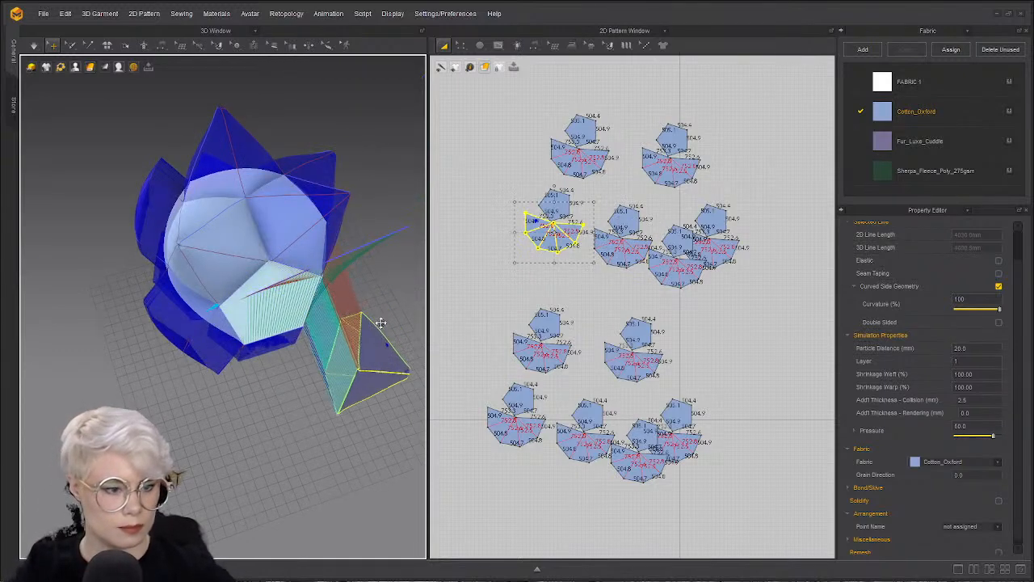
pyautogui.moveTo(378, 321); pyautogui.dragTo(215, 231, button='right')
pyautogui.scroll(3, 214, 231)
pyautogui.moveTo(306, 281); pyautogui.dragTo(316, 238, button='right')
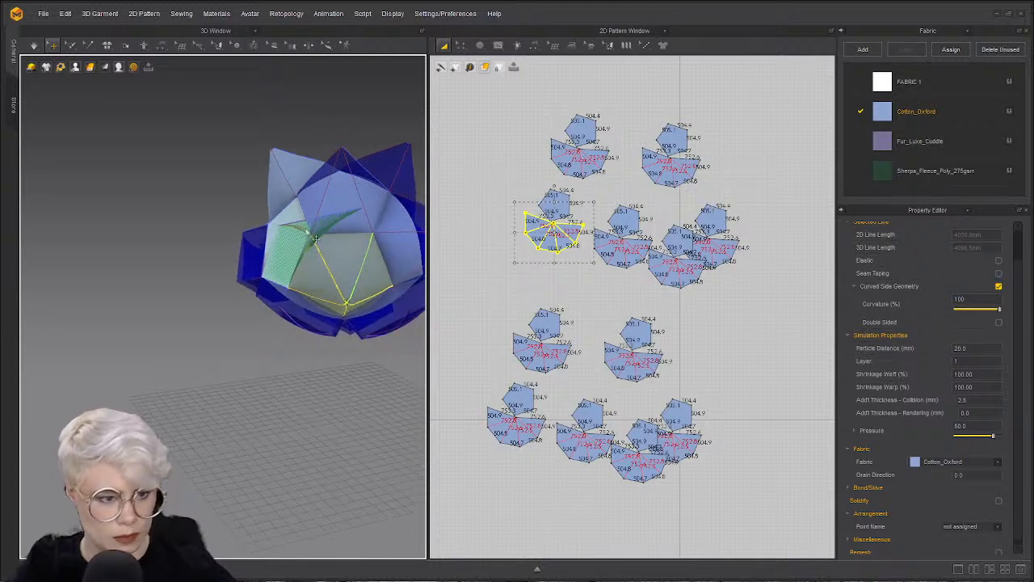
pyautogui.click(304, 236)
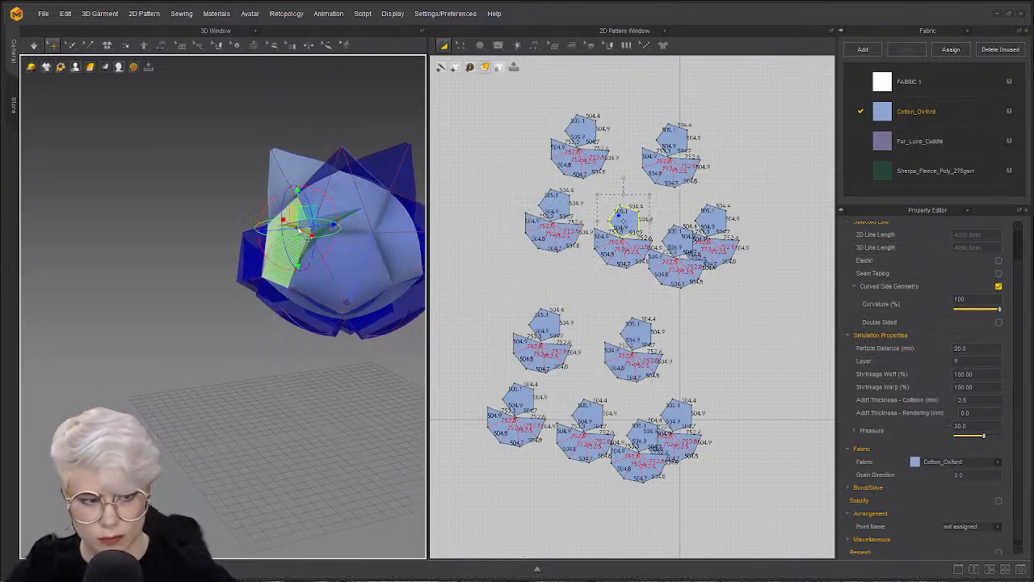
pyautogui.scroll(3, 299, 228)
pyautogui.moveTo(299, 229); pyautogui.dragTo(349, 212, button='right')
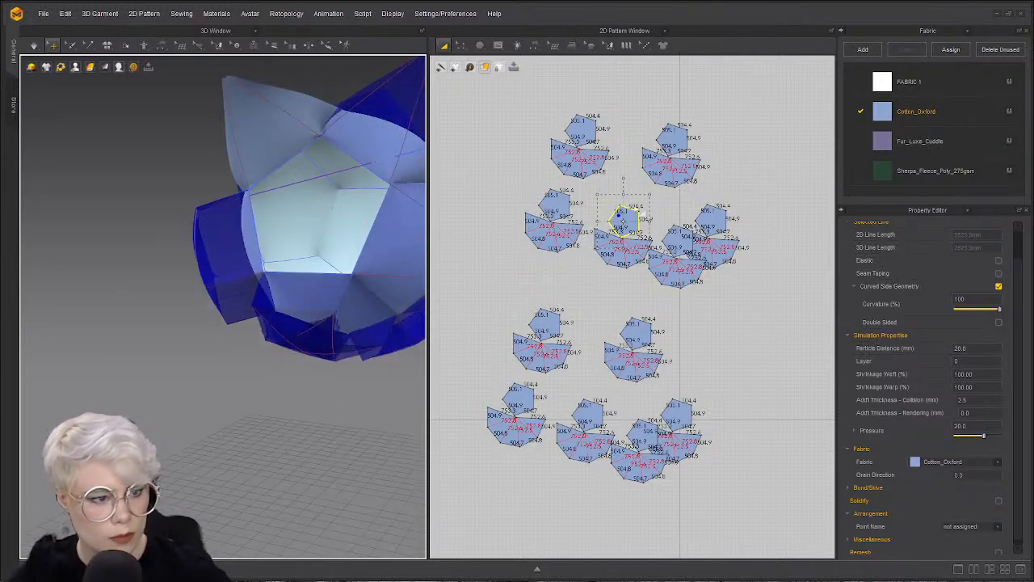
pyautogui.click(318, 189)
pyautogui.moveTo(282, 225); pyautogui.dragTo(188, 338, button='right')
pyautogui.hotkey('ctrl', 'a')
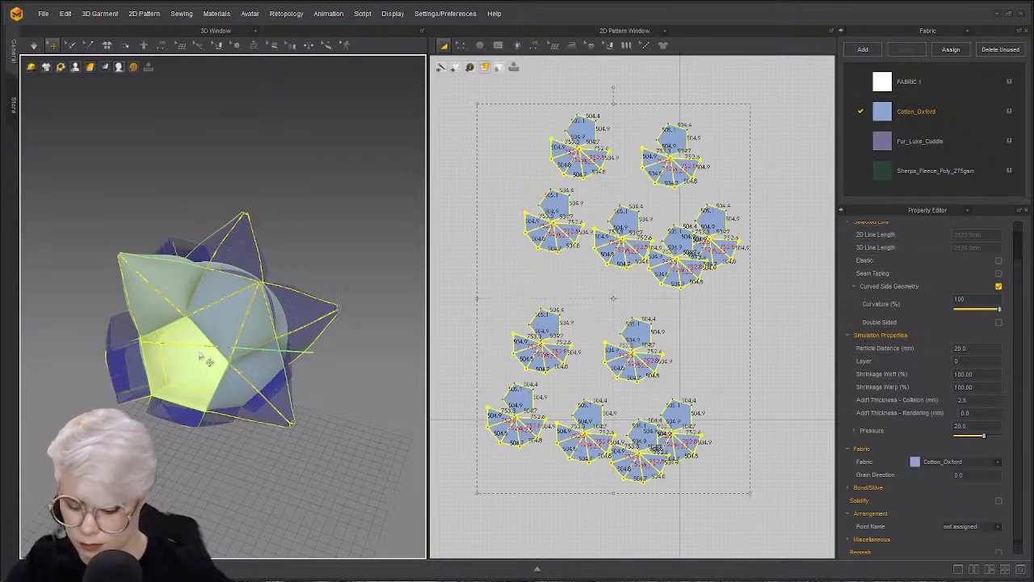
pyautogui.moveTo(212, 355); pyautogui.dragTo(280, 377, button='right')
pyautogui.moveTo(367, 371); pyautogui.dragTo(355, 376, button='right')
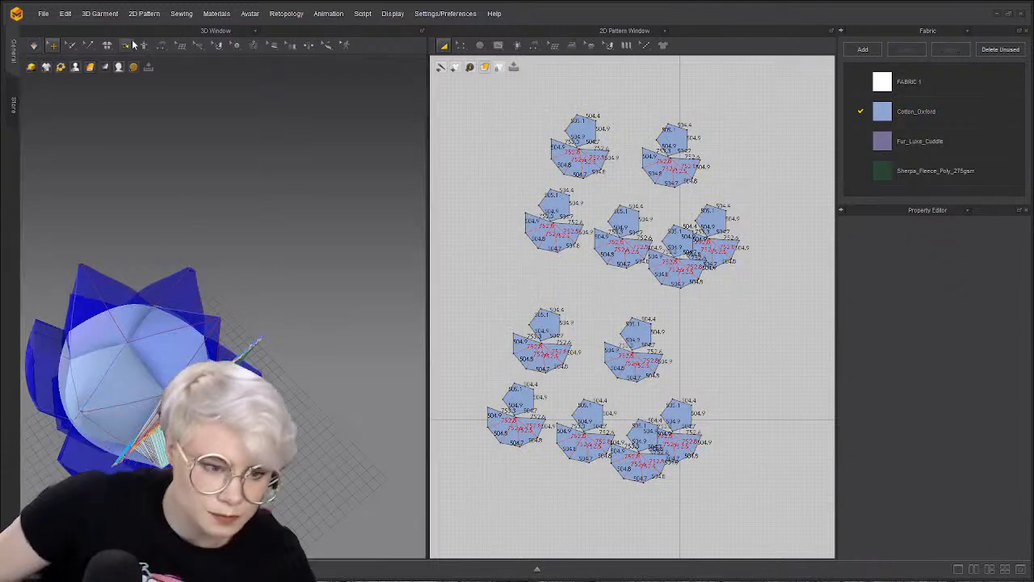
# - Reset the sixth fan's 3D arrangement once more and simulate it so its seams draw toward the pentagon face
pyautogui.click(238, 383)
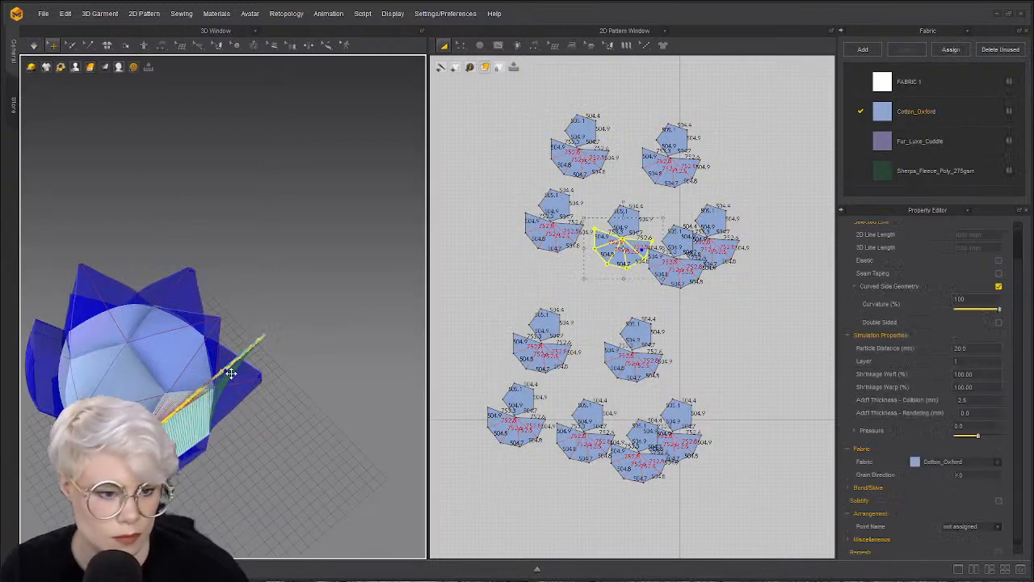
pyautogui.moveTo(241, 392); pyautogui.dragTo(179, 420, button='right')
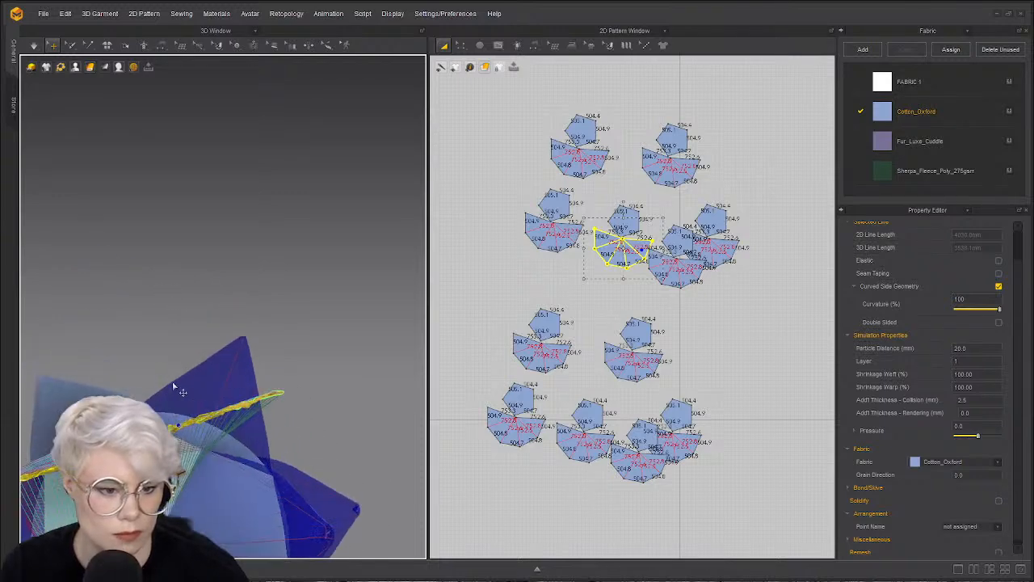
pyautogui.rightClick(179, 428)
pyautogui.click(273, 263)
pyautogui.moveTo(236, 494); pyautogui.dragTo(165, 391, button='right')
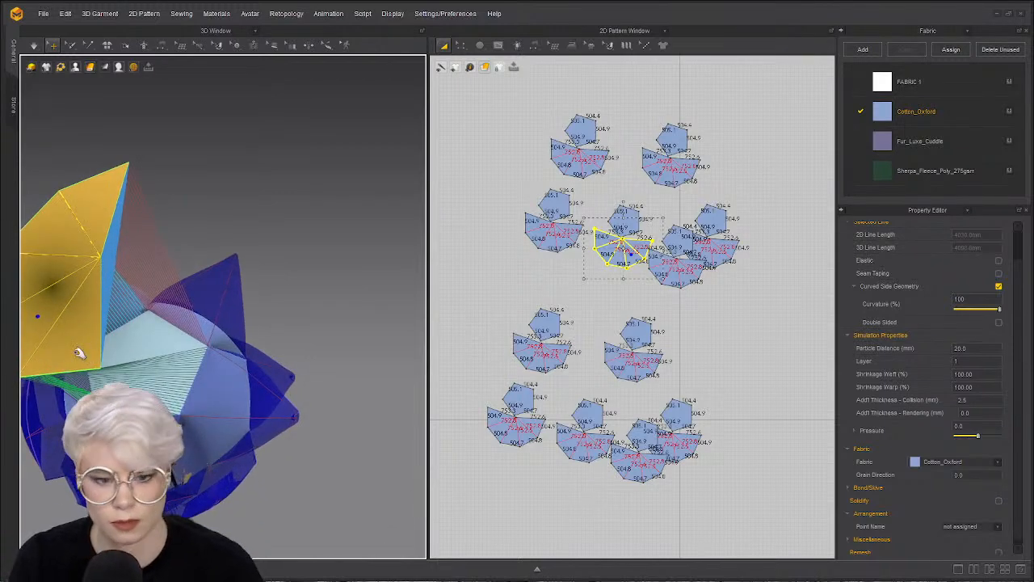
pyautogui.press('space')
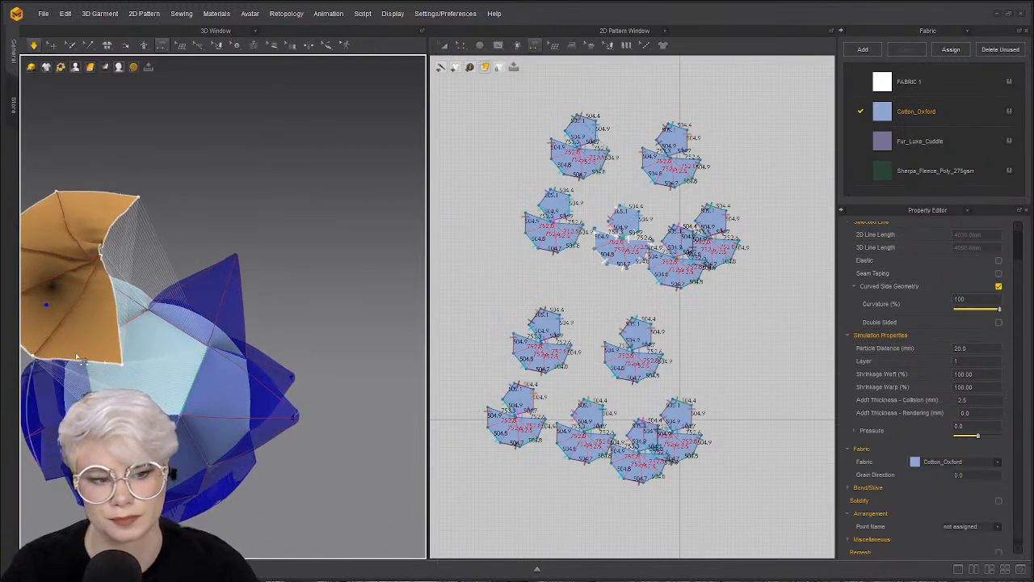
pyautogui.moveTo(81, 356); pyautogui.dragTo(165, 375, button='middle')
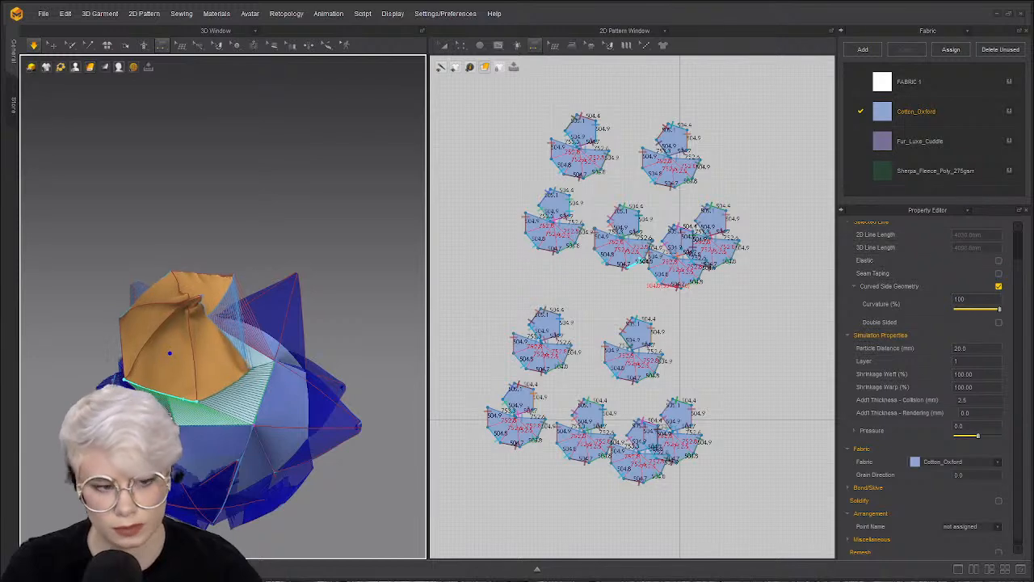
# - Activate the two inactive fan patterns on the faces adjacent to the sixth fan
pyautogui.moveTo(258, 364); pyautogui.dragTo(312, 169, button='middle')
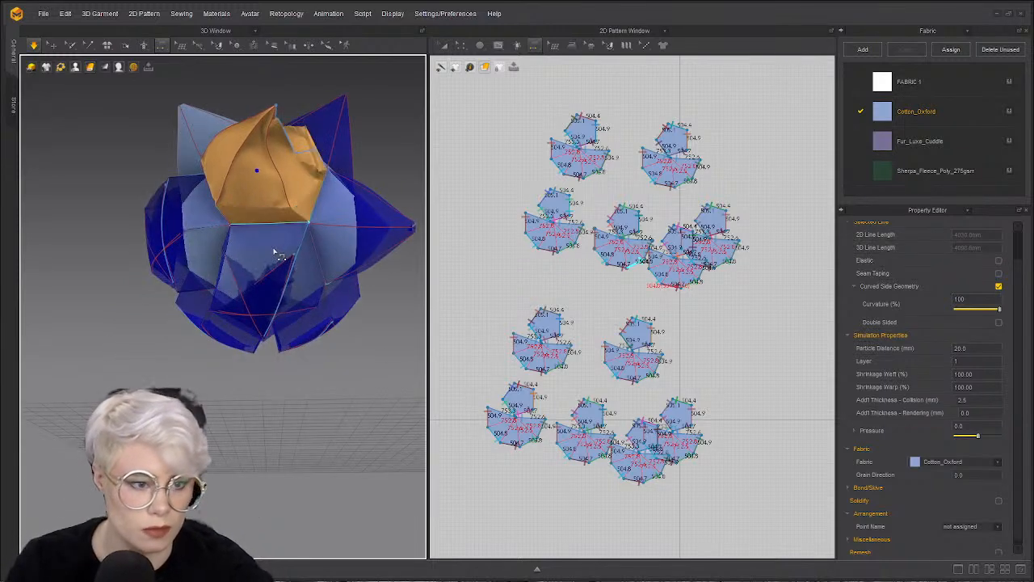
pyautogui.moveTo(274, 249); pyautogui.dragTo(268, 245, button='right')
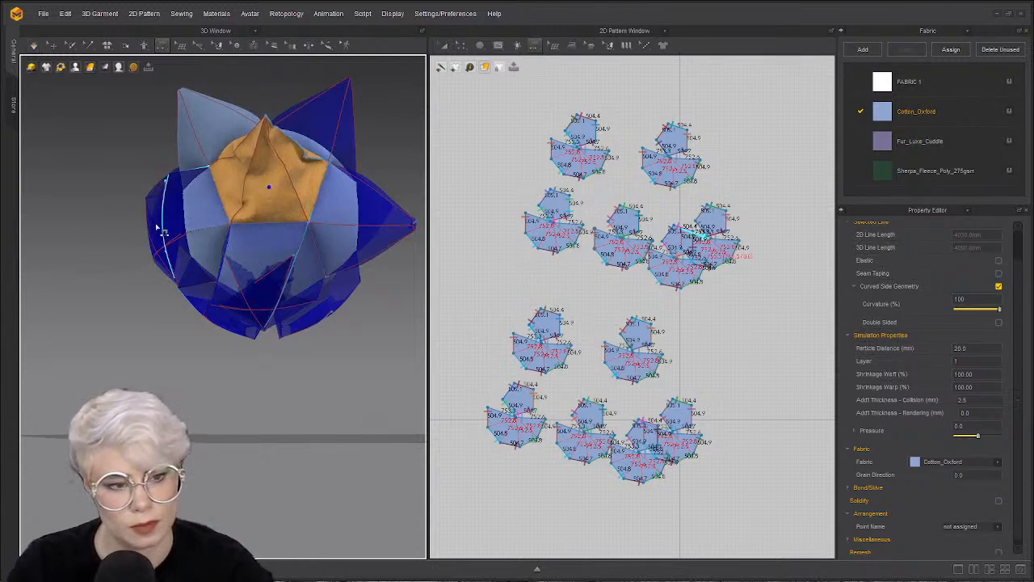
pyautogui.click(54, 46)
pyautogui.click(162, 206)
pyautogui.keyDown('shift'); pyautogui.click(268, 306); pyautogui.keyUp('shift')
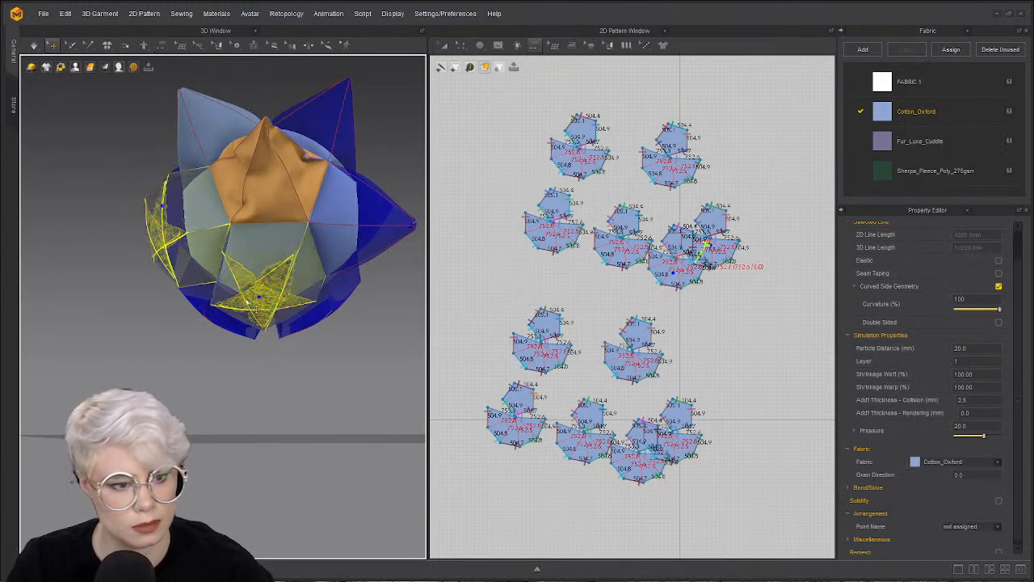
pyautogui.rightClick(134, 231)
pyautogui.click(147, 197)
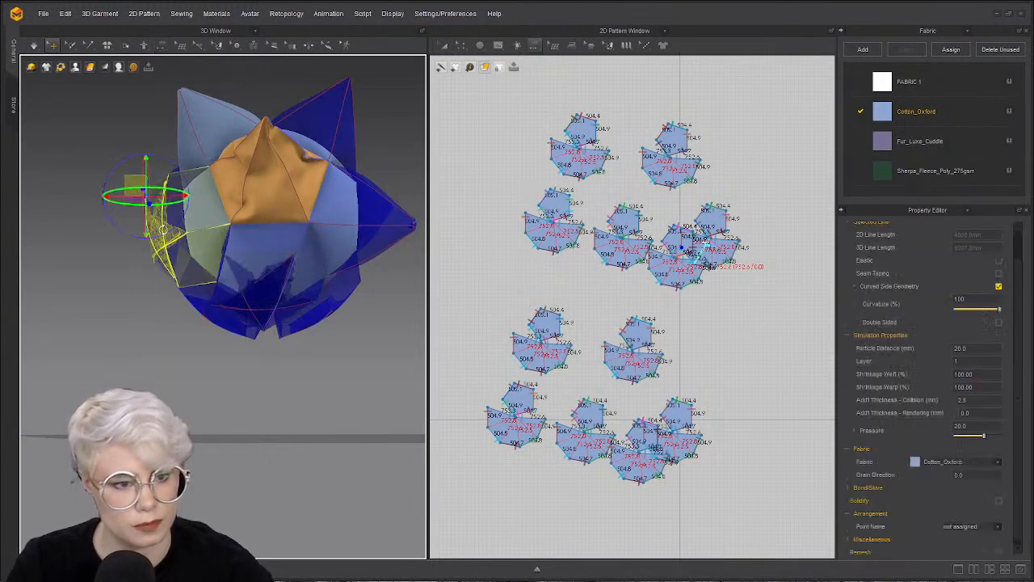
pyautogui.keyDown('shift'); pyautogui.click(260, 303); pyautogui.keyUp('shift')
pyautogui.rightClick(261, 304)
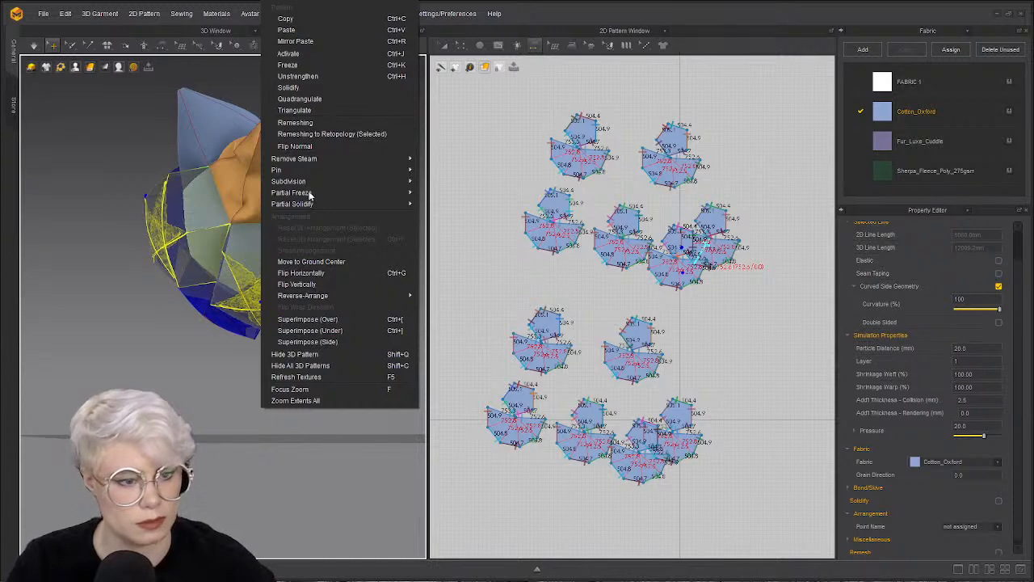
pyautogui.click(332, 55)
# - Reset the 3D arrangement of both activated fans together and pull them off the form
pyautogui.rightClick(179, 217)
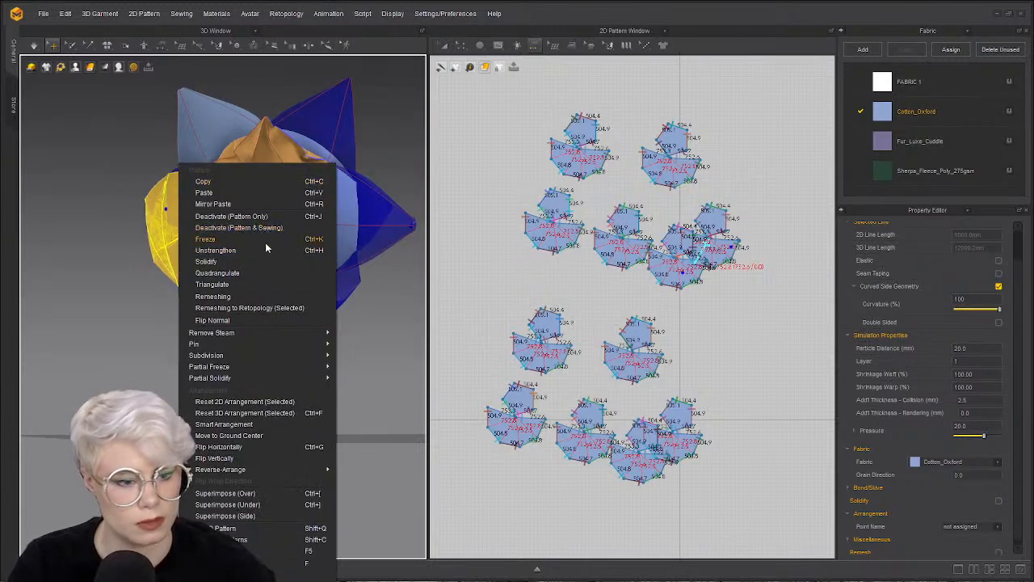
pyautogui.click(260, 414)
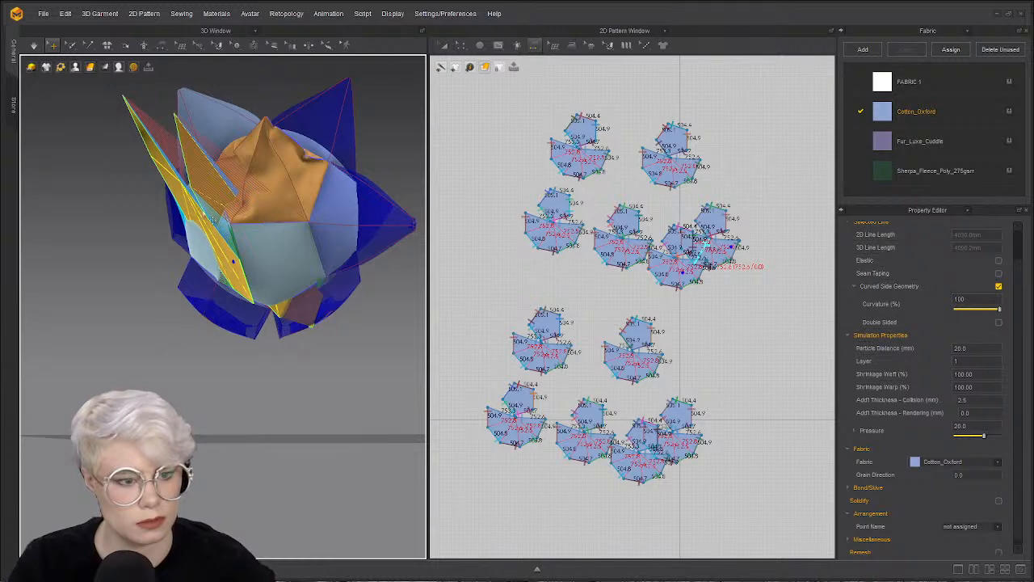
pyautogui.moveTo(182, 207); pyautogui.dragTo(88, 300)
pyautogui.click(145, 364)
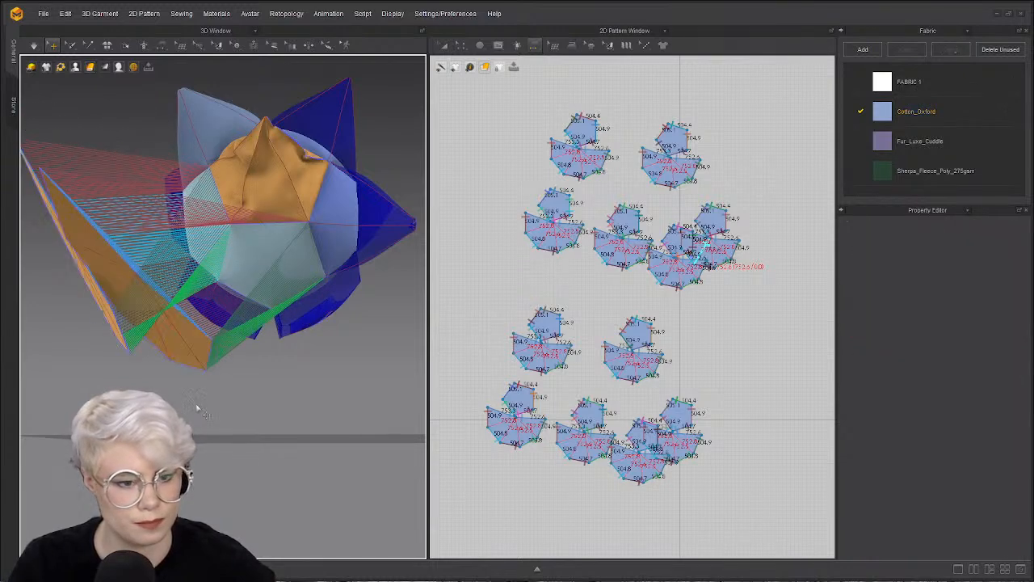
pyautogui.moveTo(145, 364); pyautogui.dragTo(220, 367, button='right')
pyautogui.click(342, 300)
pyautogui.moveTo(342, 300); pyautogui.dragTo(221, 320, button='right')
# - Reset the 3D arrangement of each of the two fans separately and move them clear of their pentagon faces
pyautogui.rightClick(222, 316)
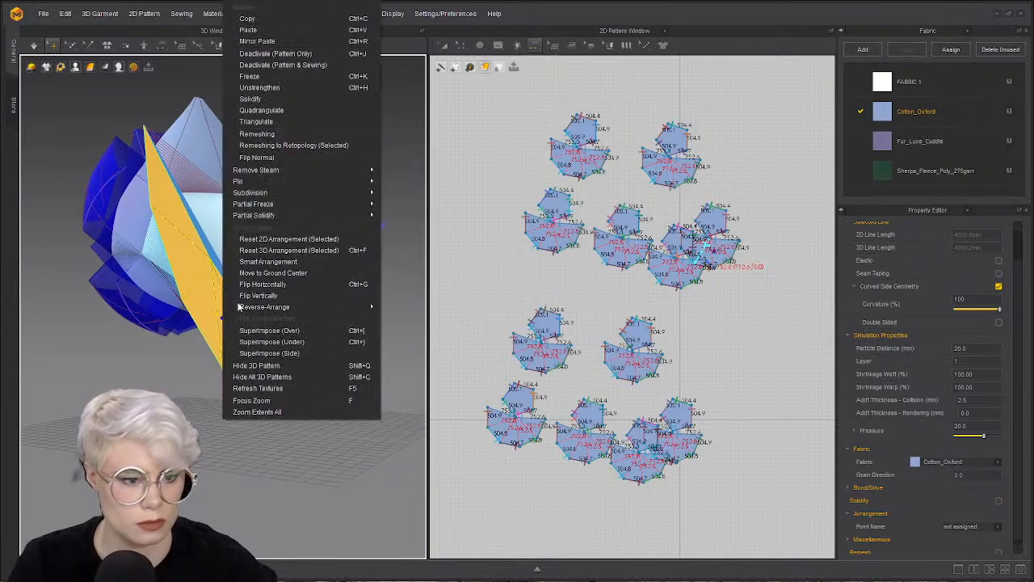
pyautogui.click(289, 251)
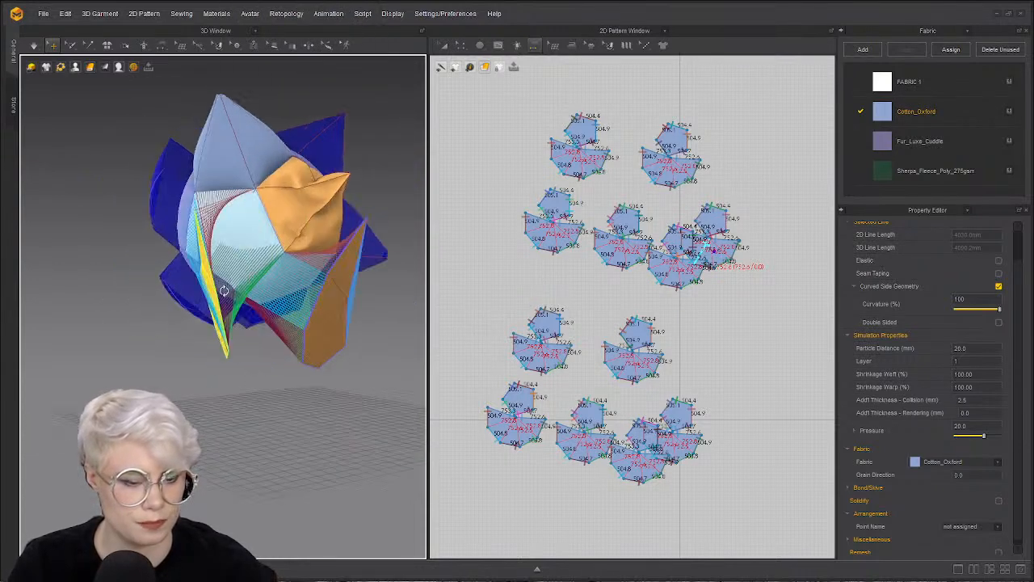
pyautogui.moveTo(217, 295); pyautogui.dragTo(94, 302)
pyautogui.click(354, 339)
pyautogui.moveTo(348, 334); pyautogui.dragTo(301, 311, button='right')
pyautogui.rightClick(301, 311)
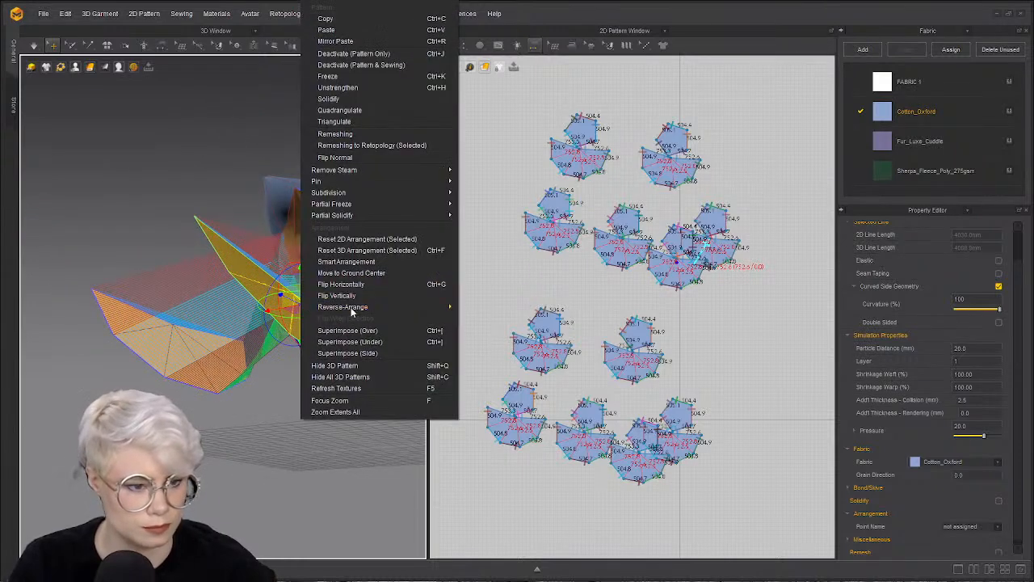
pyautogui.click(372, 252)
pyautogui.moveTo(341, 320); pyautogui.dragTo(344, 383, button='right')
# - Set the pressure of both detached fans to 0 and simulate them onto the form
pyautogui.click(81, 298)
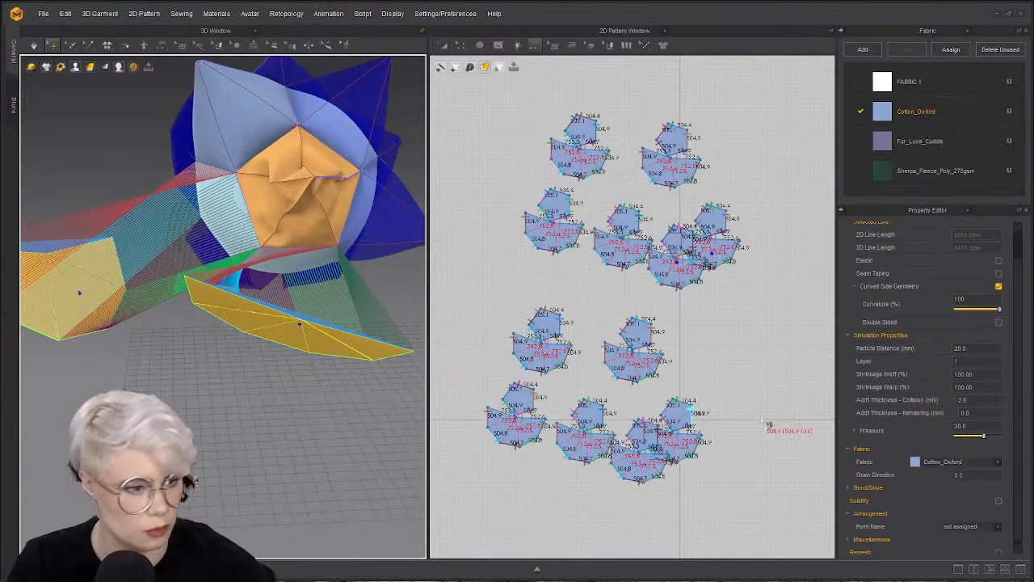
pyautogui.doubleClick(960, 425)
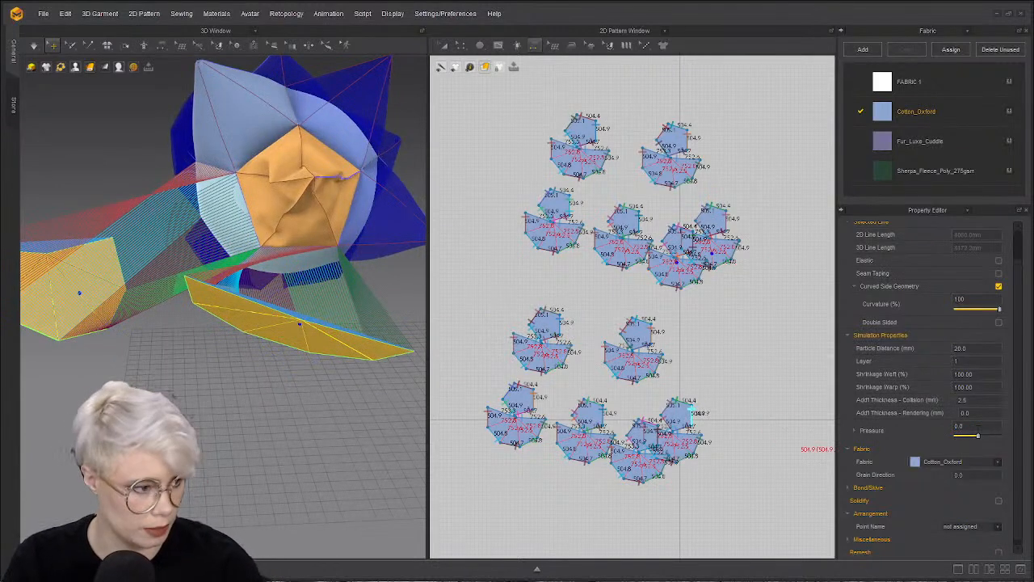
pyautogui.click(90, 225)
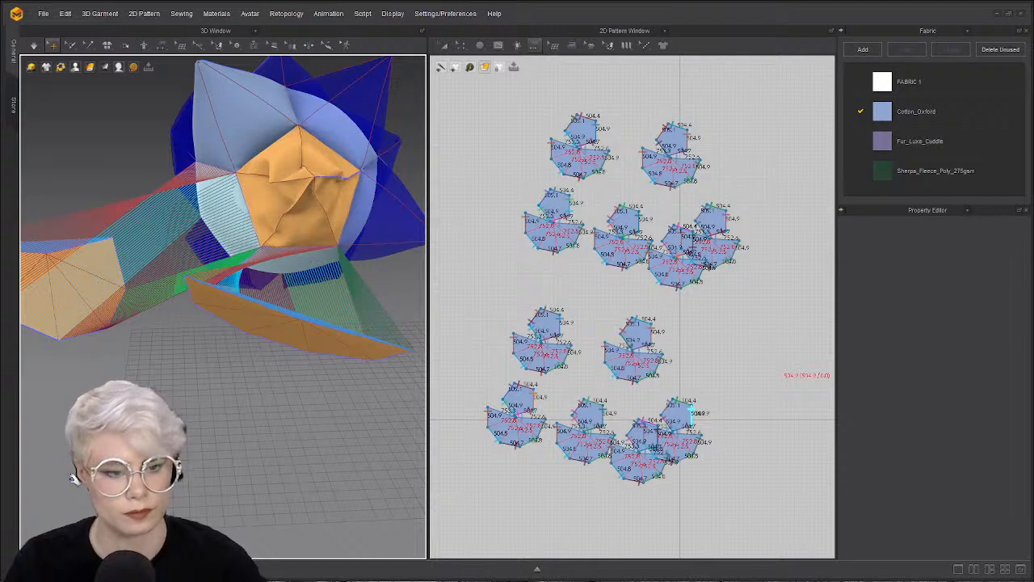
pyautogui.press('space')
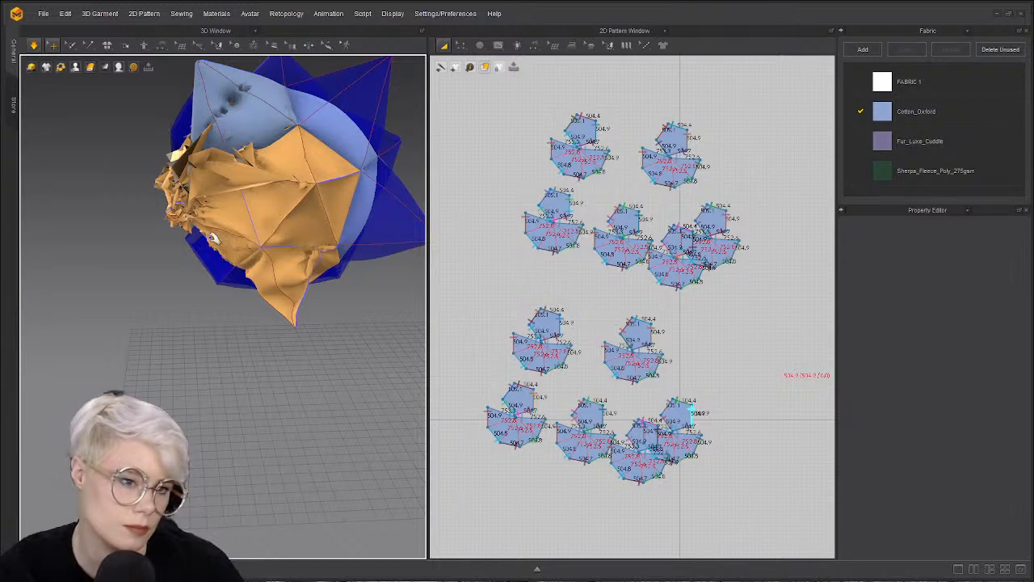
# - Deactivate the dented upper fan and the sixth fan, and simulate the two remaining active fans
pyautogui.click(242, 119)
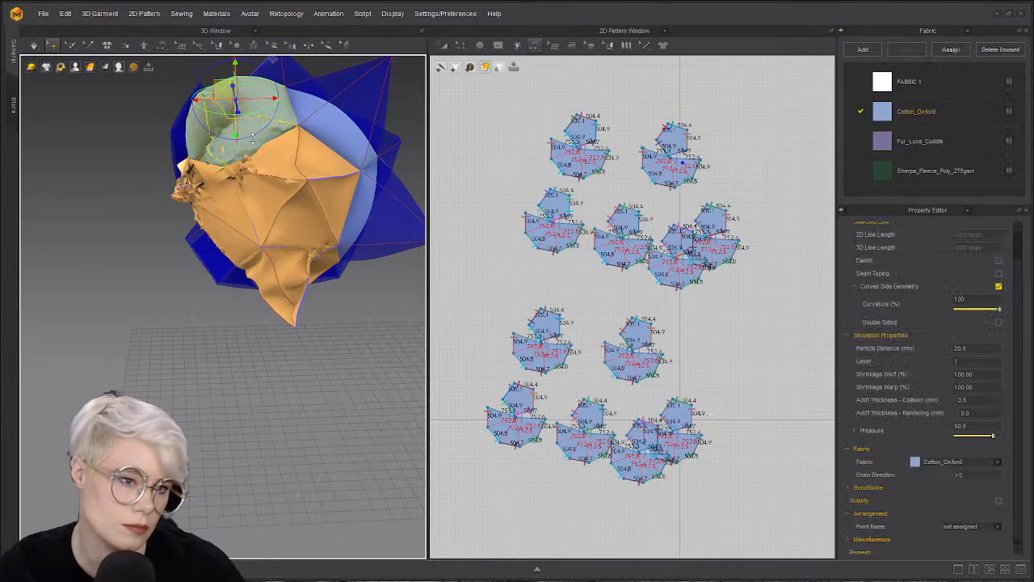
pyautogui.click(278, 181)
pyautogui.hotkey('ctrl', 'j')
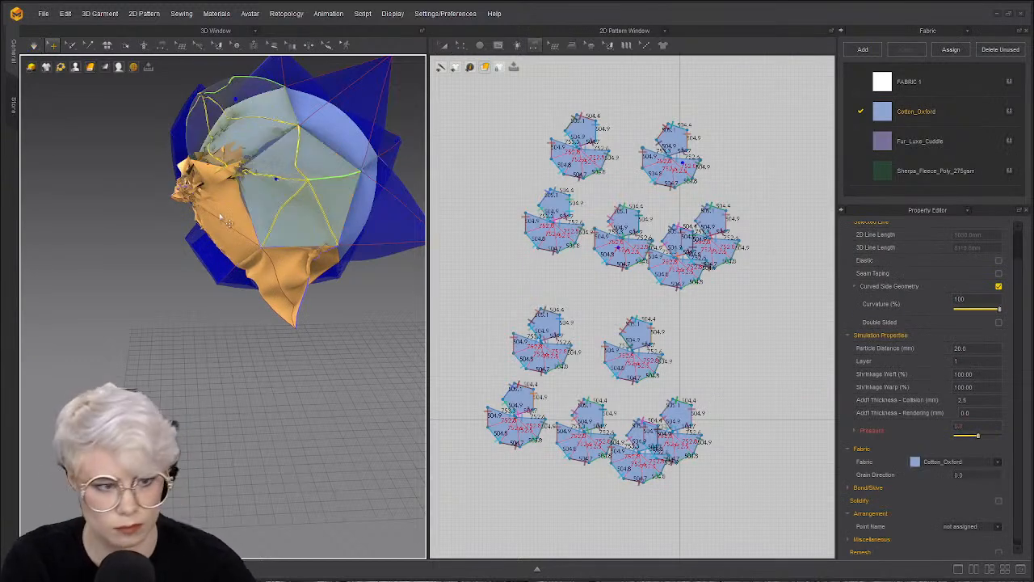
pyautogui.press('space')
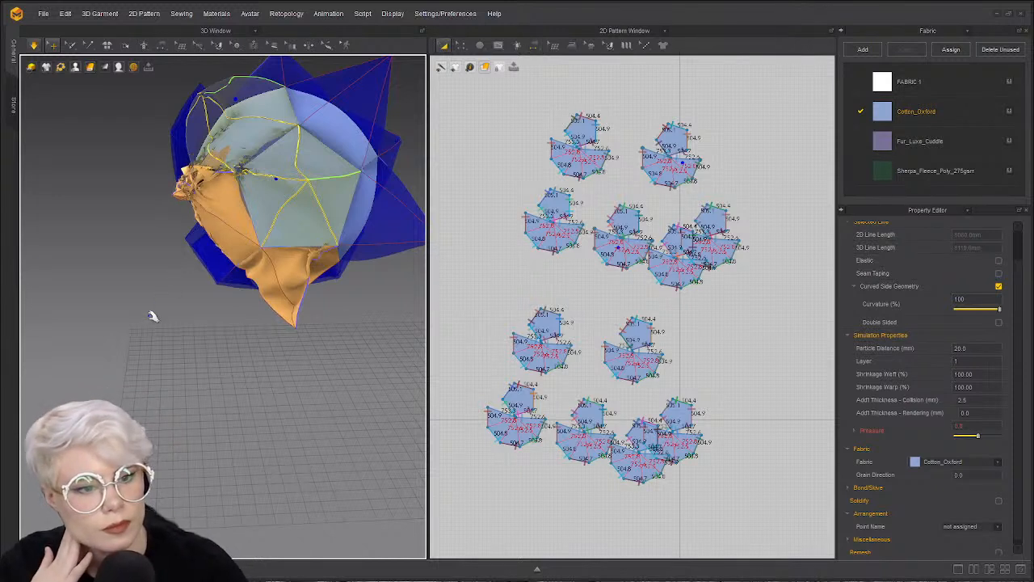
# - Set the crumpled side fan's pressure to 50 and simulate it to inflate
pyautogui.click(207, 188)
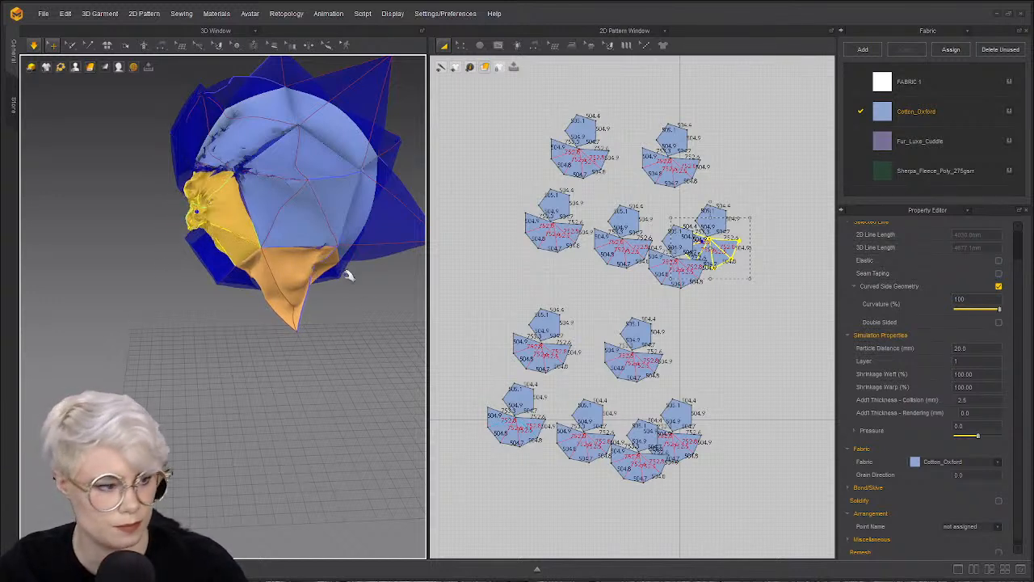
pyautogui.click(984, 425)
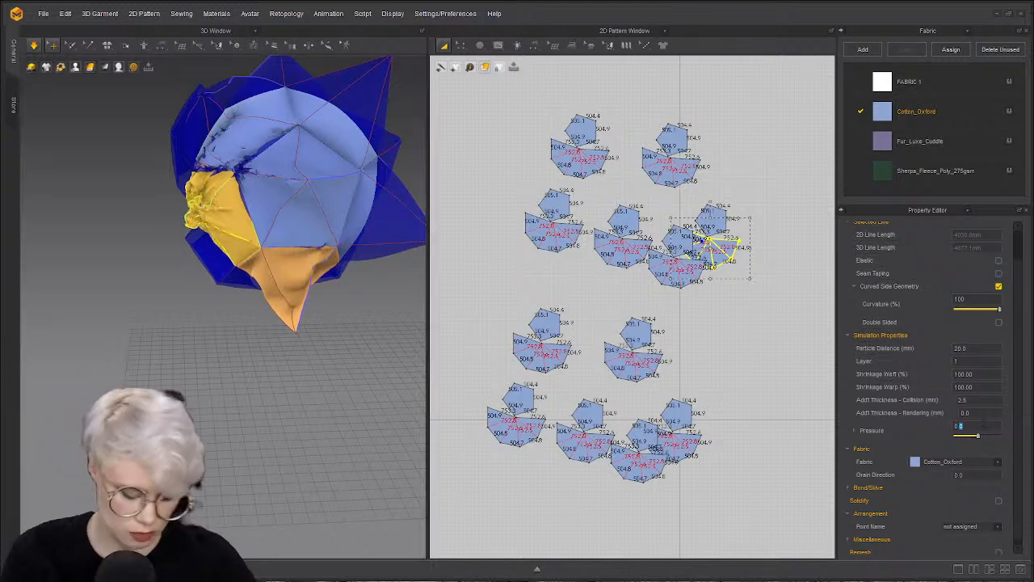
pyautogui.write('5')
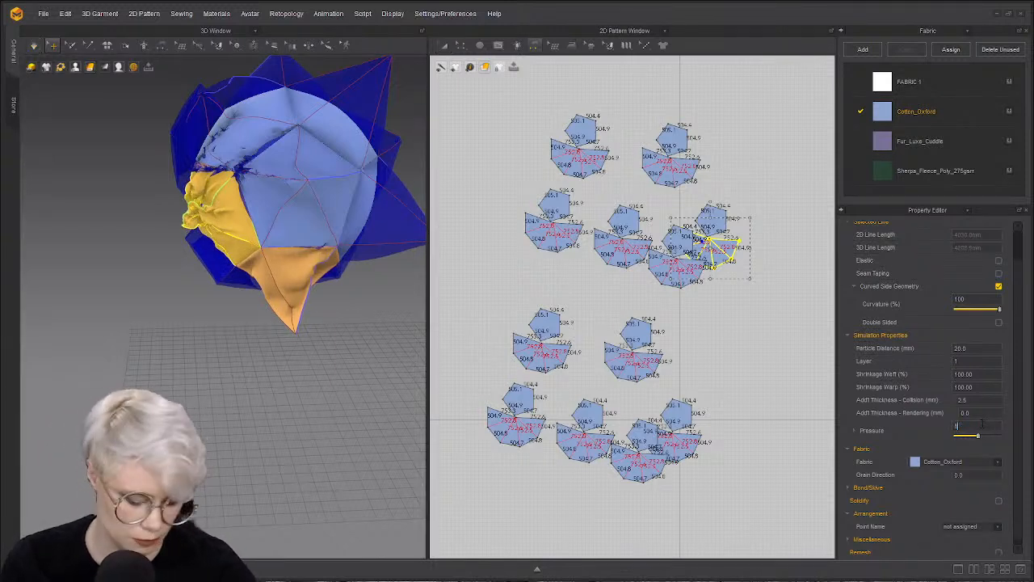
pyautogui.write('0')
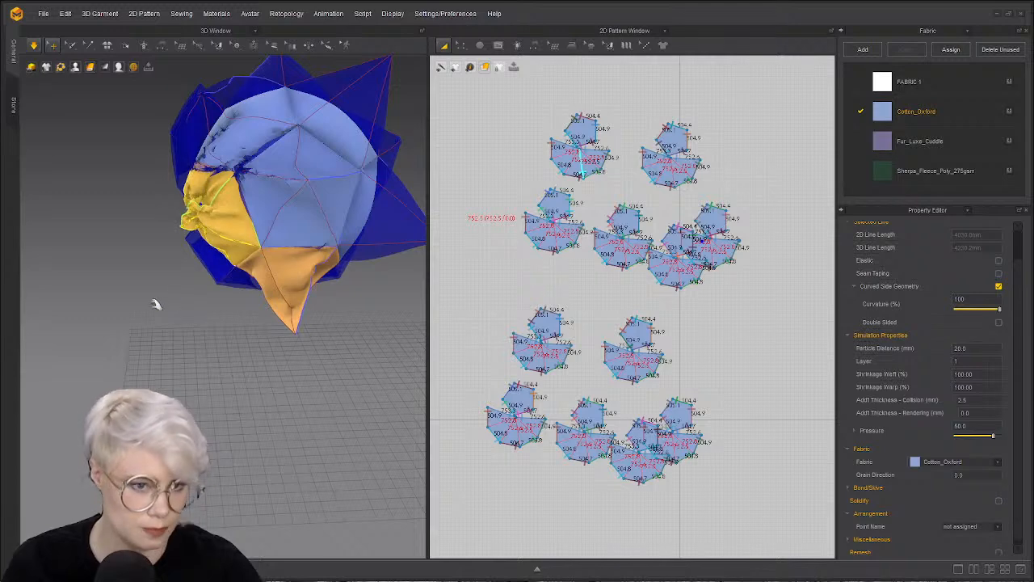
pyautogui.moveTo(185, 274); pyautogui.dragTo(363, 238, button='right')
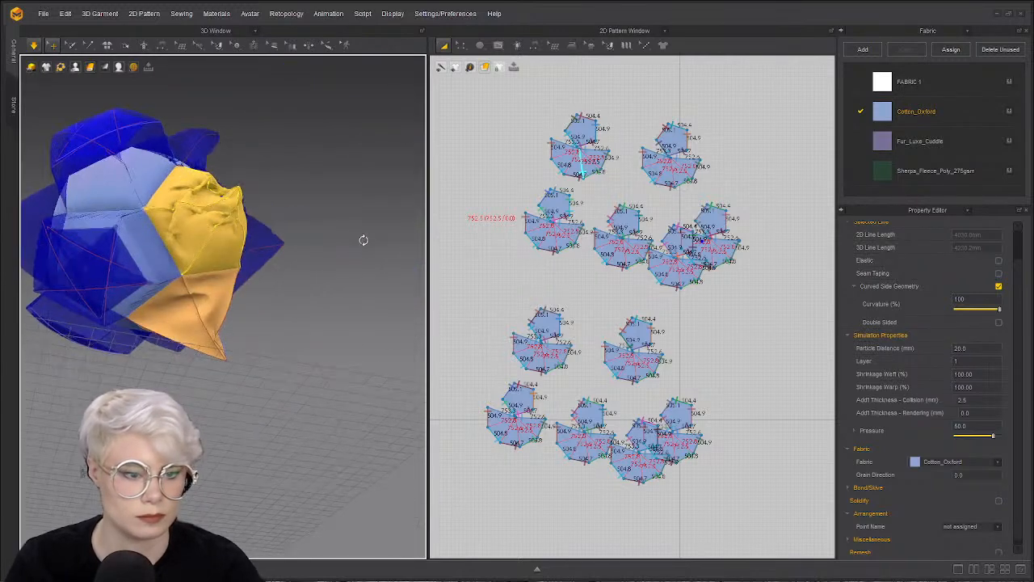
pyautogui.press('space')
# - Activate the next two inactive fans on the faces beside the crumpled fan
pyautogui.moveTo(208, 309); pyautogui.dragTo(221, 277, button='right')
pyautogui.rightClick(228, 216)
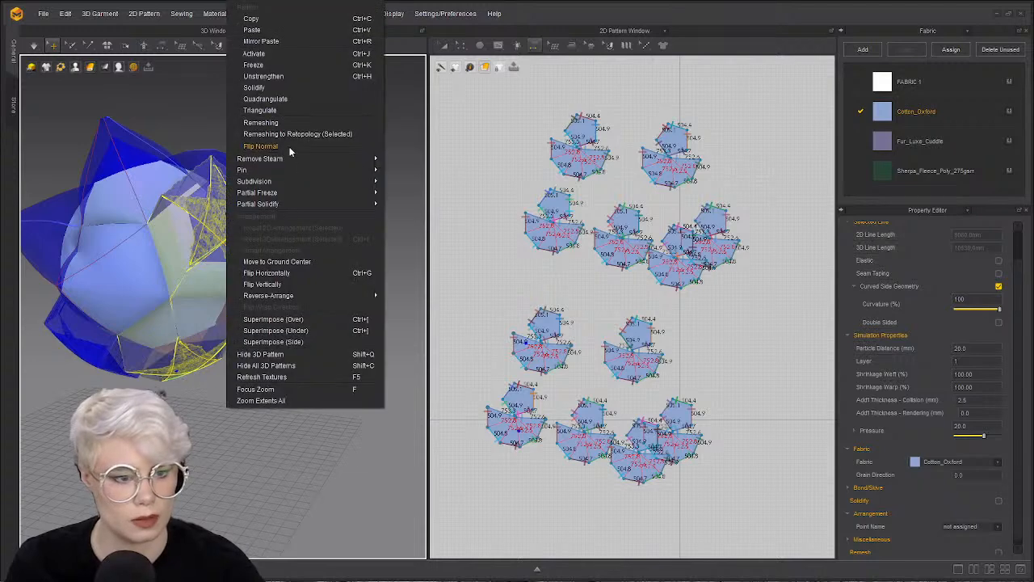
pyautogui.click(280, 56)
# - Deactivate the crumpled fan and the neighbouring fan attached alongside it
pyautogui.moveTo(301, 210); pyautogui.dragTo(251, 234, button='right')
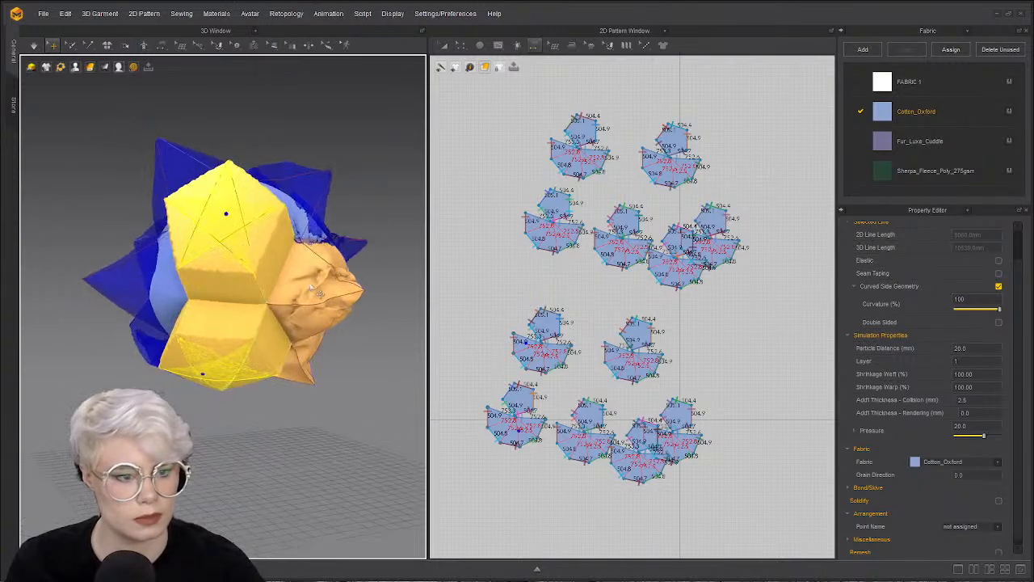
pyautogui.click(311, 284)
pyautogui.moveTo(278, 333); pyautogui.dragTo(386, 365, button='right')
pyautogui.keyDown('shift'); pyautogui.click(377, 354); pyautogui.keyUp('shift')
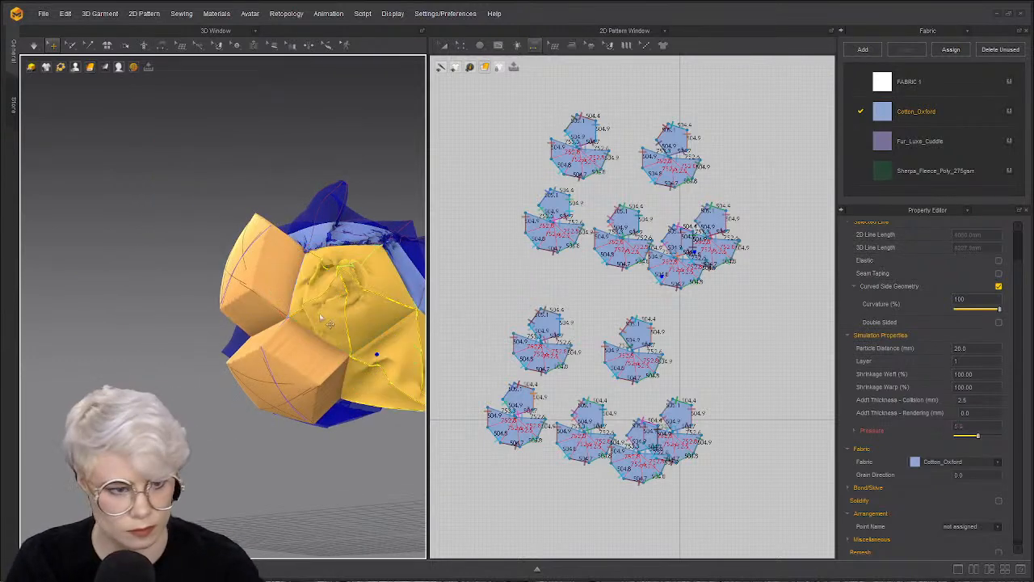
pyautogui.hotkey('ctrl', 'h')
# - Rearrange the two newly activated fans in 3D so they lie flat and clear of the form
pyautogui.click(256, 262)
pyautogui.keyDown('shift'); pyautogui.click(299, 390); pyautogui.keyUp('shift')
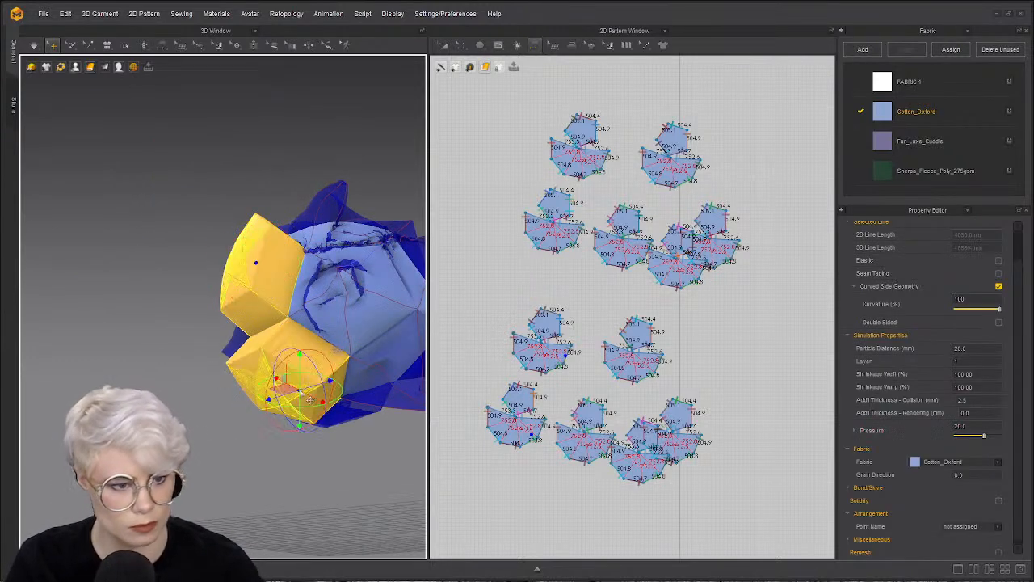
pyautogui.rightClick(308, 383)
pyautogui.click(384, 264)
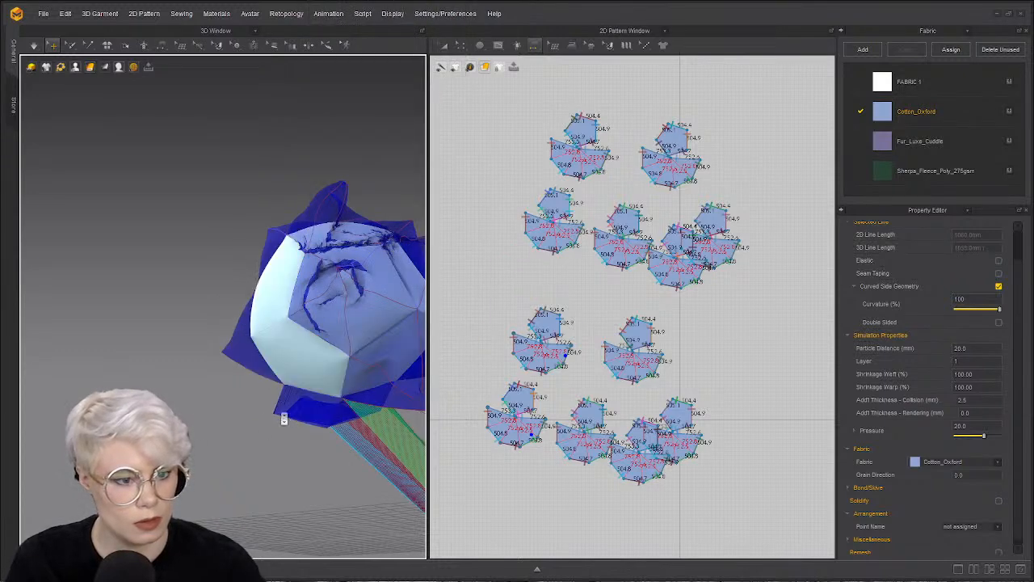
pyautogui.rightClick(322, 327)
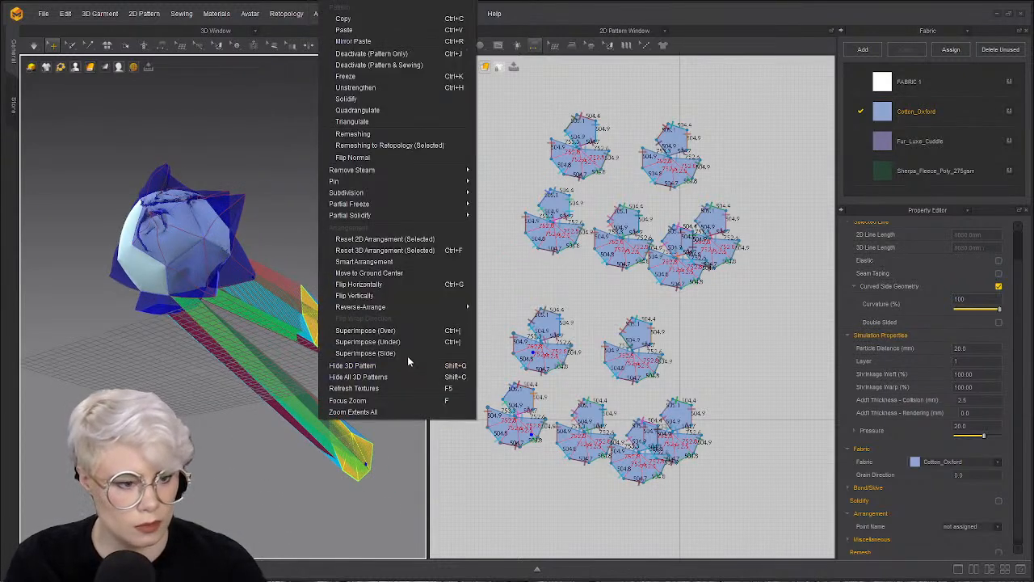
pyautogui.click(395, 261)
pyautogui.moveTo(176, 326); pyautogui.dragTo(232, 366, button='right')
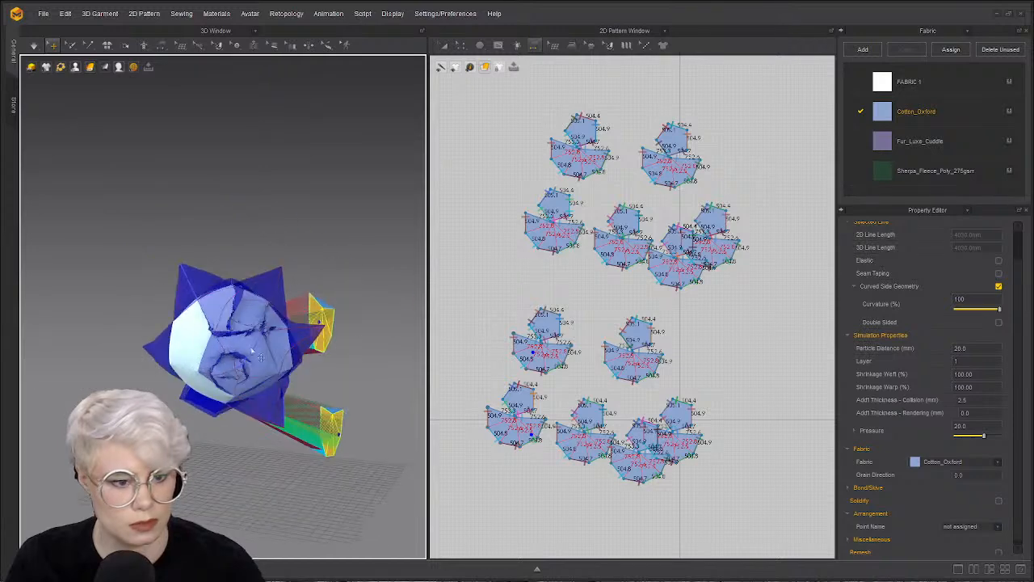
# - Bring the two flattened fans close to the form, near their pentagon faces
pyautogui.click(334, 331)
pyautogui.moveTo(202, 293); pyautogui.dragTo(210, 398, button='right')
pyautogui.moveTo(242, 511); pyautogui.dragTo(264, 511)
pyautogui.moveTo(258, 404); pyautogui.dragTo(125, 347, button='right')
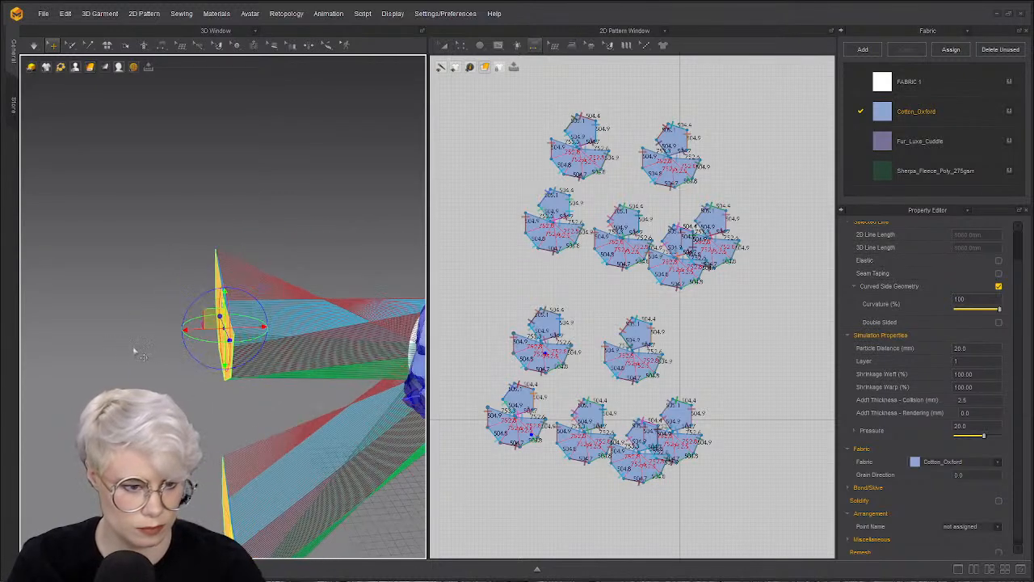
pyautogui.click(301, 325)
pyautogui.moveTo(230, 499); pyautogui.dragTo(365, 378)
pyautogui.moveTo(233, 342); pyautogui.dragTo(344, 300)
# - Align each of the two fans in front of its own pentagon face and simulate them onto the form
pyautogui.moveTo(345, 302); pyautogui.dragTo(408, 413, button='right')
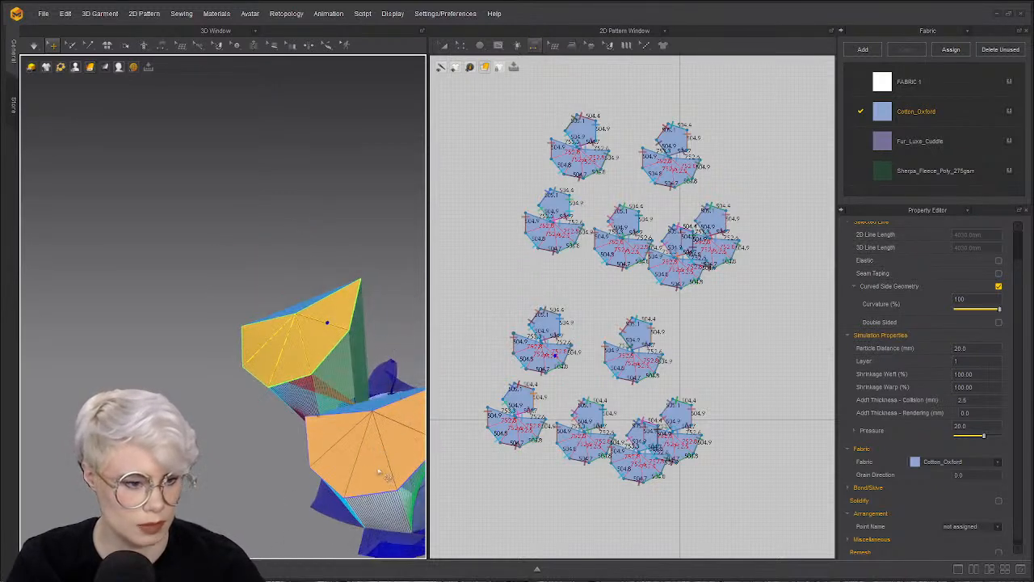
pyautogui.moveTo(380, 461); pyautogui.dragTo(361, 489)
pyautogui.moveTo(358, 491); pyautogui.dragTo(375, 404, button='right')
pyautogui.moveTo(371, 305); pyautogui.dragTo(296, 348)
pyautogui.moveTo(326, 501); pyautogui.dragTo(248, 485)
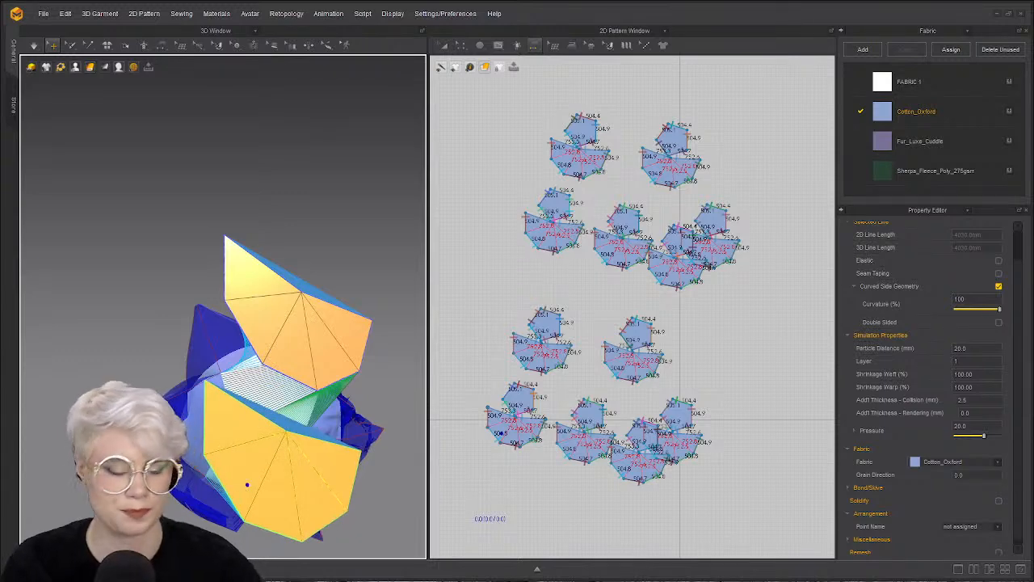
pyautogui.press('space')
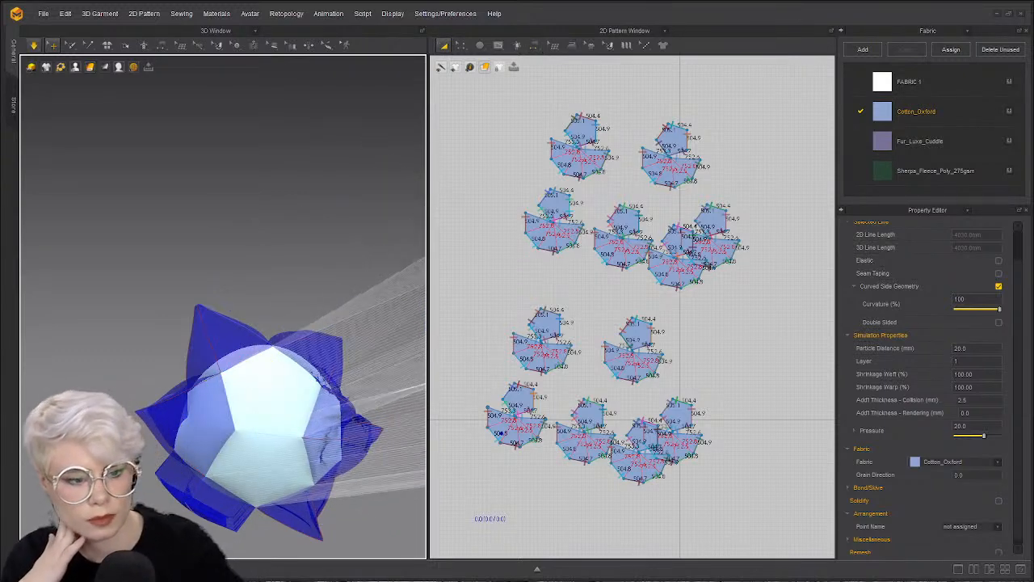
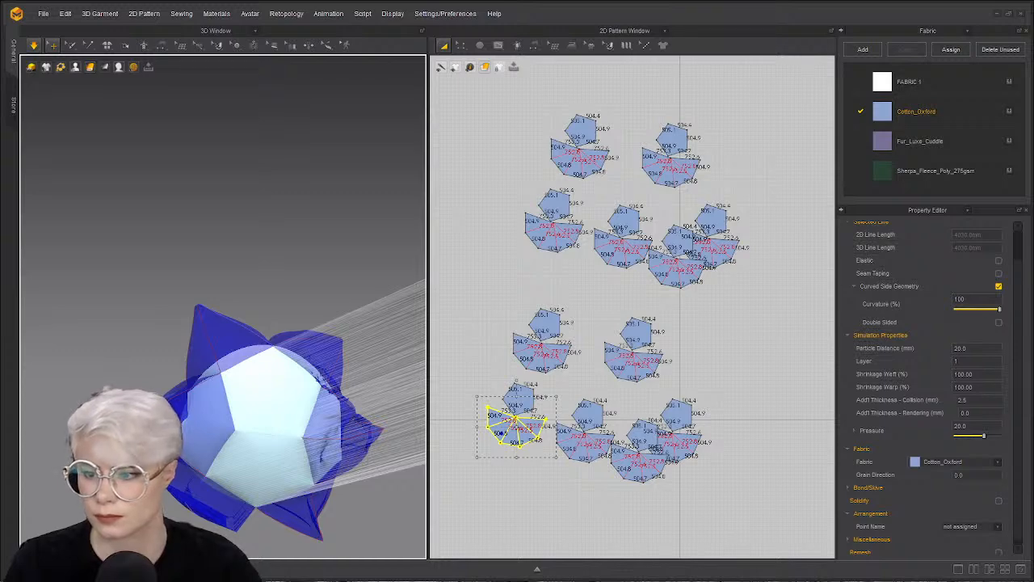
# - Undo the last simulation of the two fans and set their pressure to 0
pyautogui.press('2')
pyautogui.moveTo(272, 366); pyautogui.dragTo(284, 274, button='right')
pyautogui.hotkey('ctrl', 'z')
pyautogui.press('n')
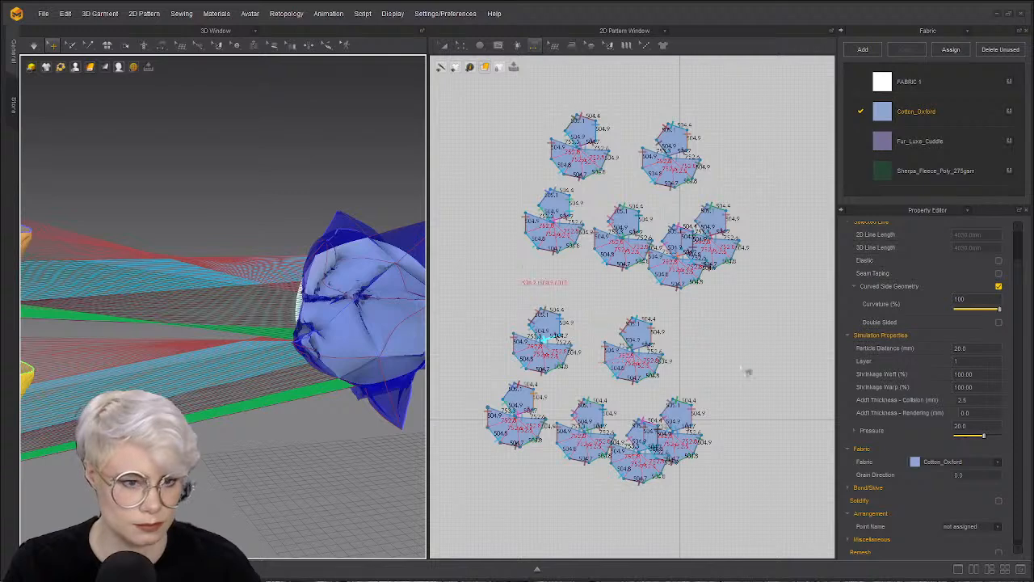
pyautogui.click(978, 425)
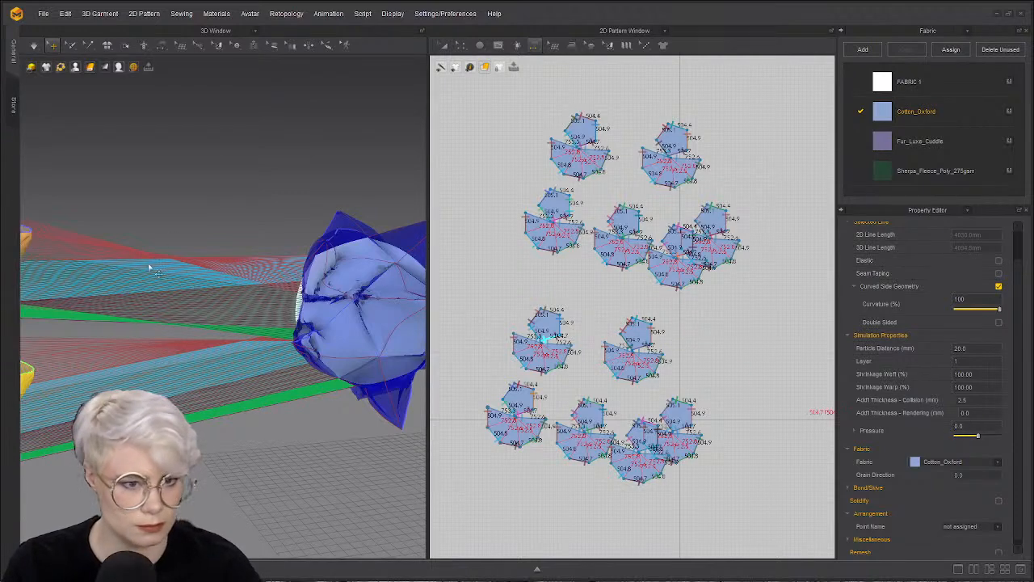
# - Bring the two fans closer to the open pentagon faces of the form in 3D
pyautogui.moveTo(165, 252); pyautogui.dragTo(103, 239, button='right')
pyautogui.moveTo(51, 231); pyautogui.dragTo(184, 250)
pyautogui.moveTo(38, 351); pyautogui.dragTo(240, 353)
pyautogui.moveTo(240, 353); pyautogui.dragTo(259, 343, button='right')
pyautogui.moveTo(140, 325); pyautogui.dragTo(215, 322)
# - Nudge the upper fan in front of its pentagon face and simulate both fans onto the form
pyautogui.scroll(5, 214, 322)
pyautogui.moveTo(91, 252); pyautogui.dragTo(283, 267, button='middle')
pyautogui.moveTo(202, 233); pyautogui.dragTo(291, 245)
pyautogui.click(311, 388)
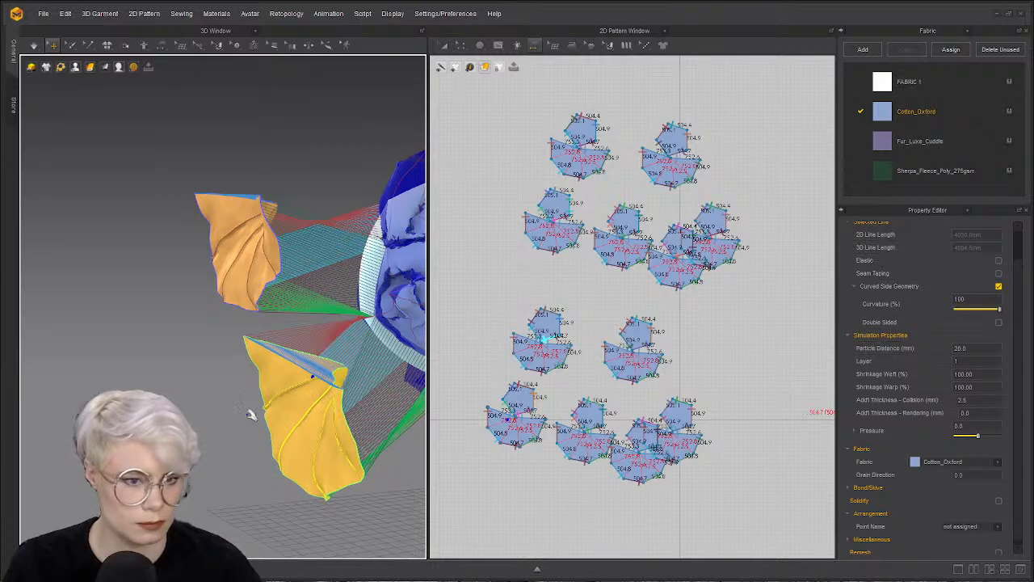
pyautogui.press('space')
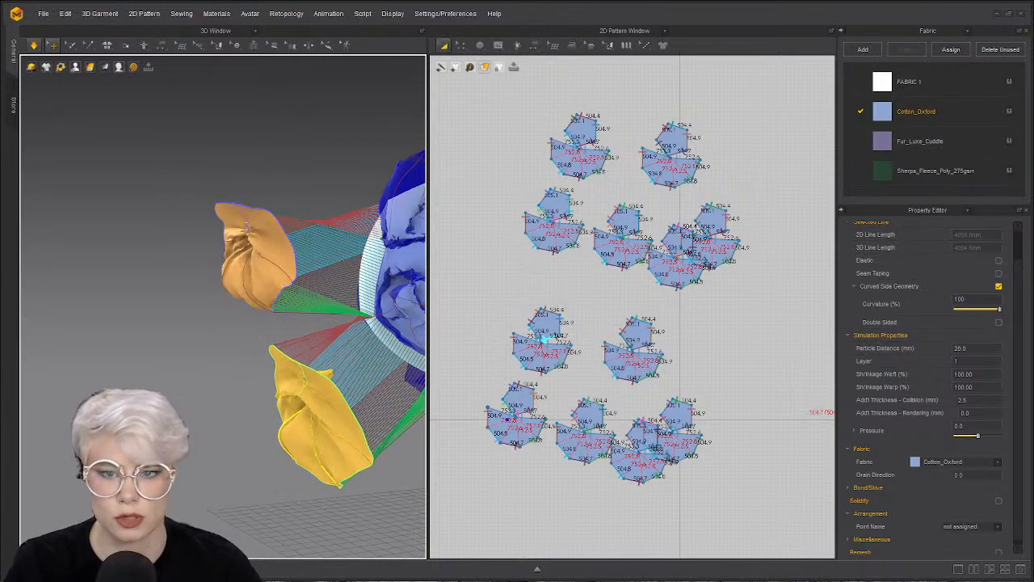
pyautogui.press('a')
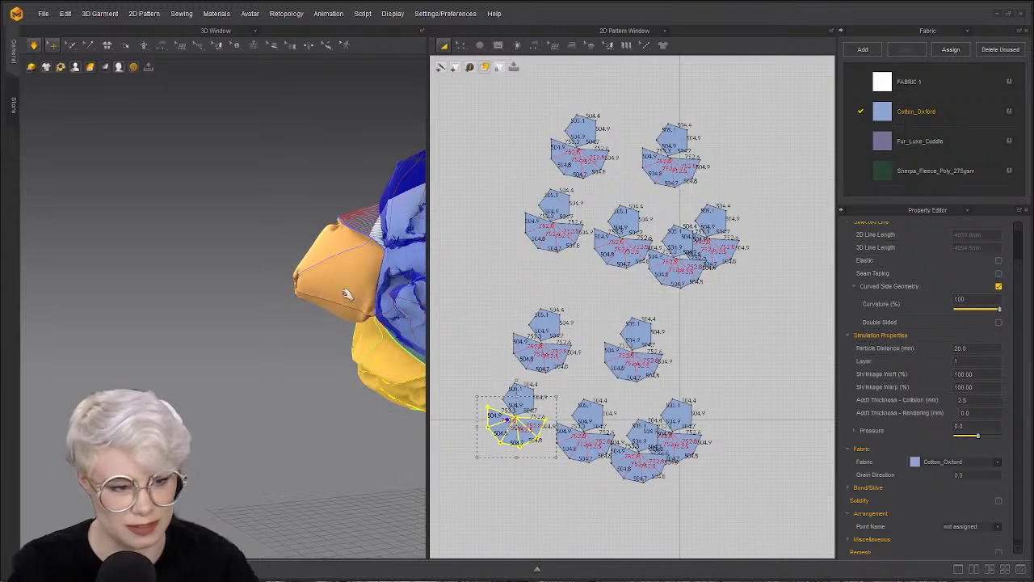
# - Activate the deactivated crumpled fan beside the two freshly attached fans
pyautogui.click(263, 382)
pyautogui.rightClick(261, 384)
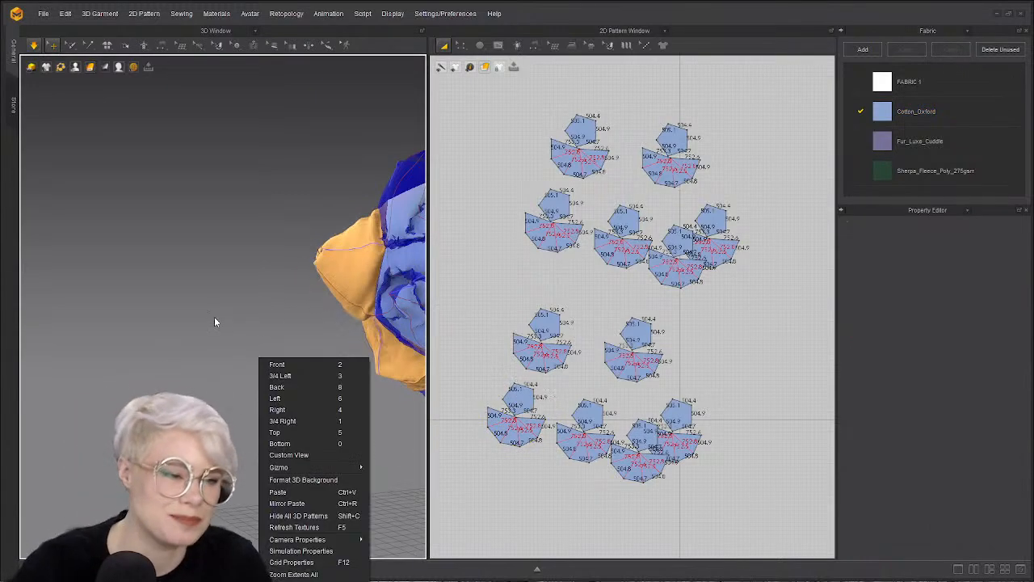
pyautogui.click(205, 312)
pyautogui.moveTo(203, 312); pyautogui.dragTo(220, 267, button='right')
pyautogui.click(191, 342)
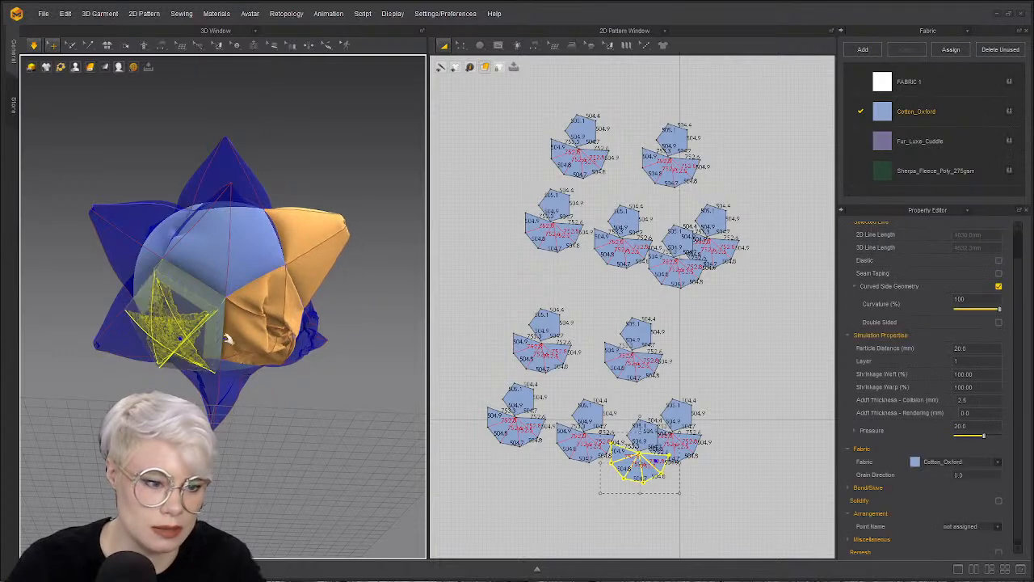
pyautogui.rightClick(228, 330)
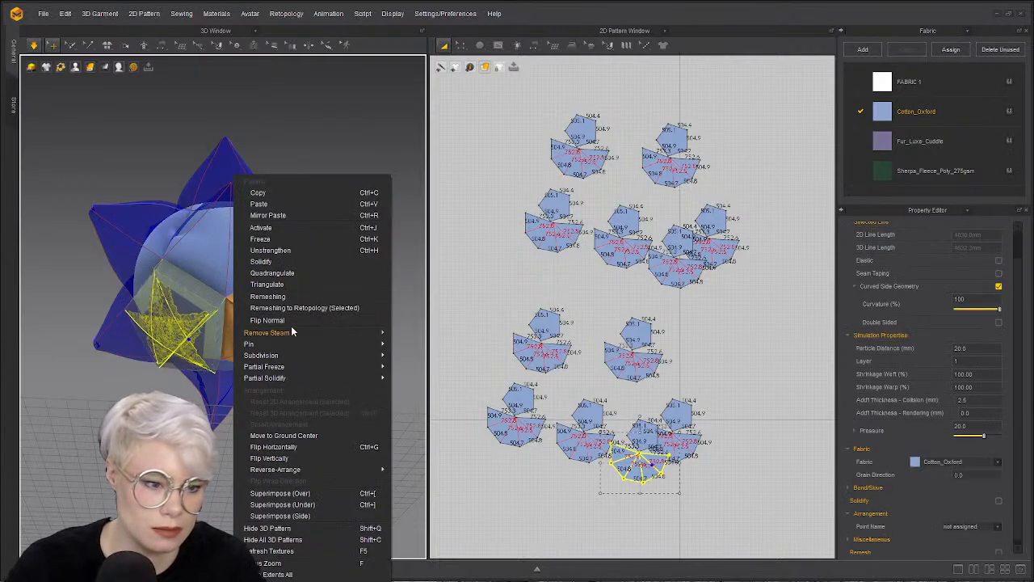
pyautogui.click(290, 229)
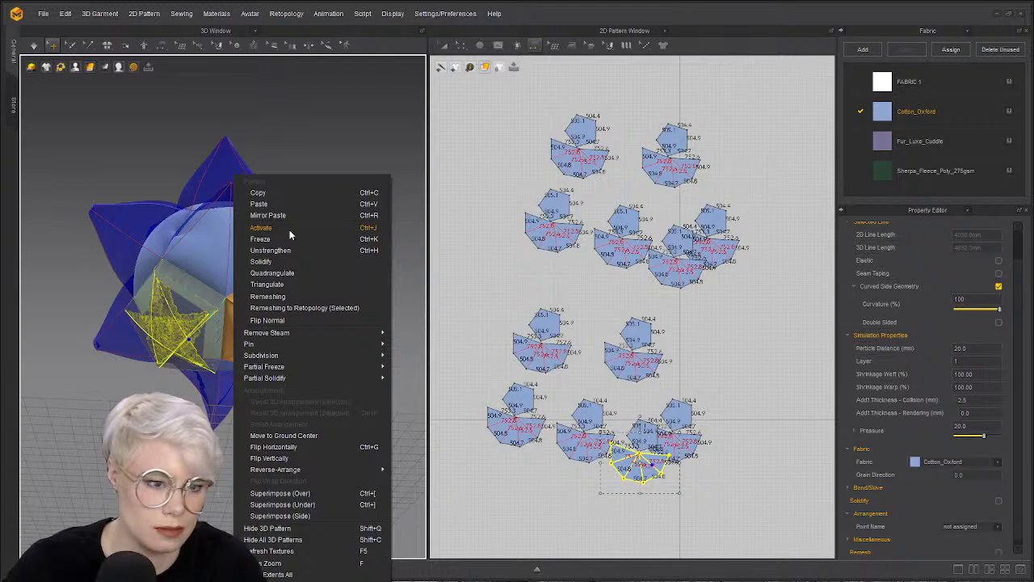
# - Move the activated fan clear of the form and simulate it onto its pentagon face
pyautogui.moveTo(197, 328); pyautogui.dragTo(152, 357, button='right')
pyautogui.moveTo(186, 332); pyautogui.dragTo(143, 363)
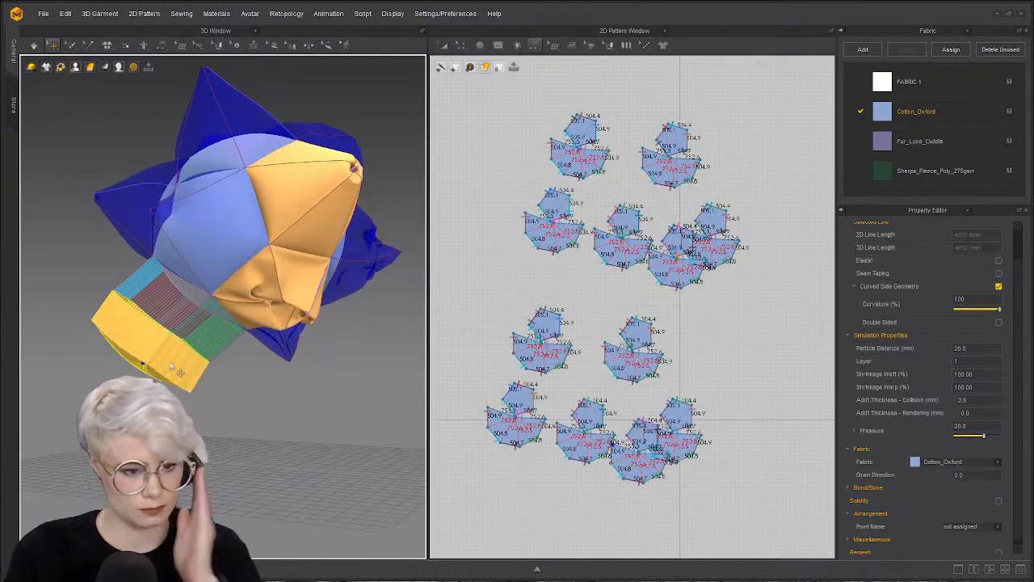
pyautogui.press('space')
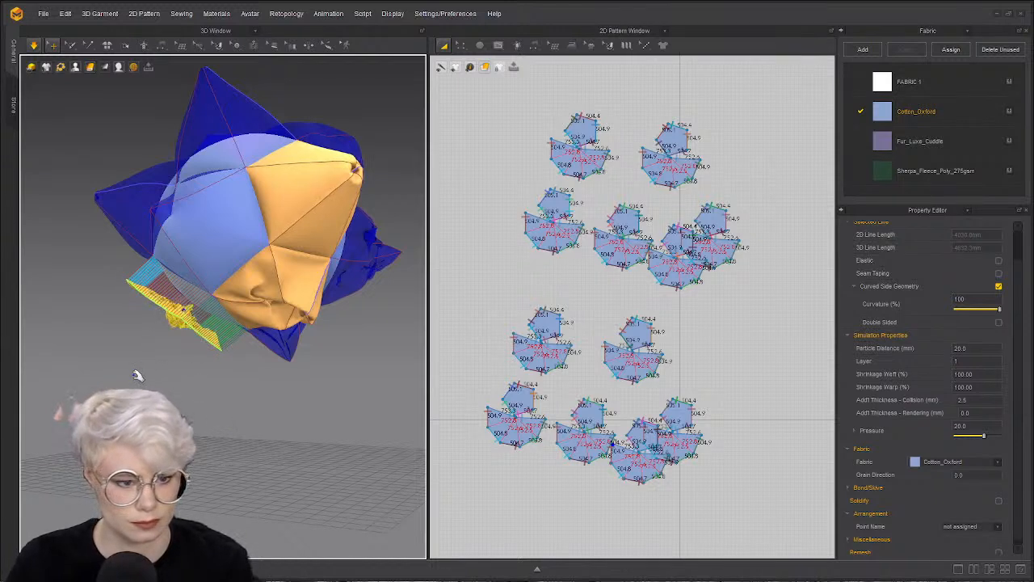
pyautogui.press('Escape')
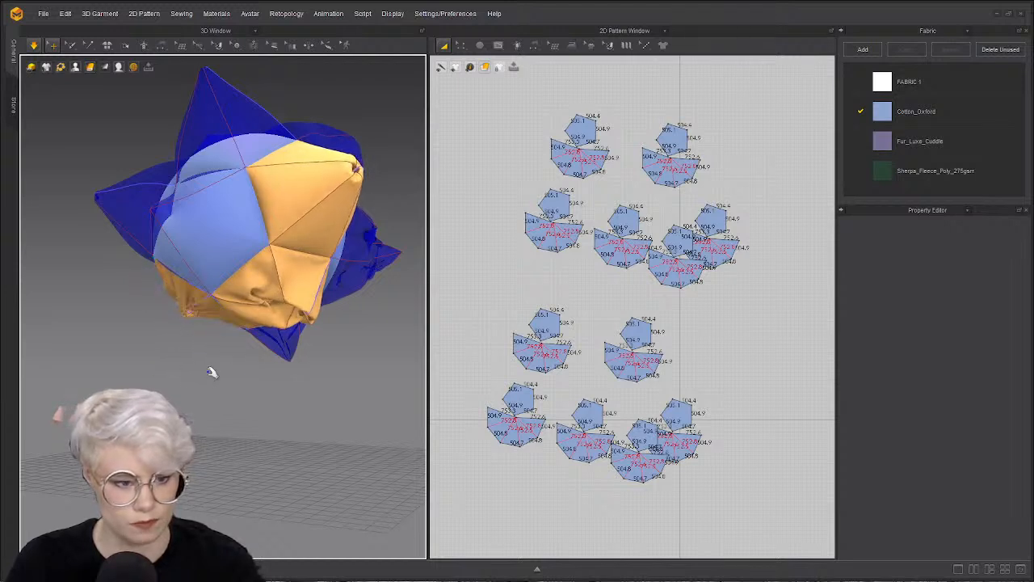
# - Try to pull the crumpled fan outward from its pentagon face while simulating
pyautogui.moveTo(244, 347); pyautogui.dragTo(296, 355, button='right')
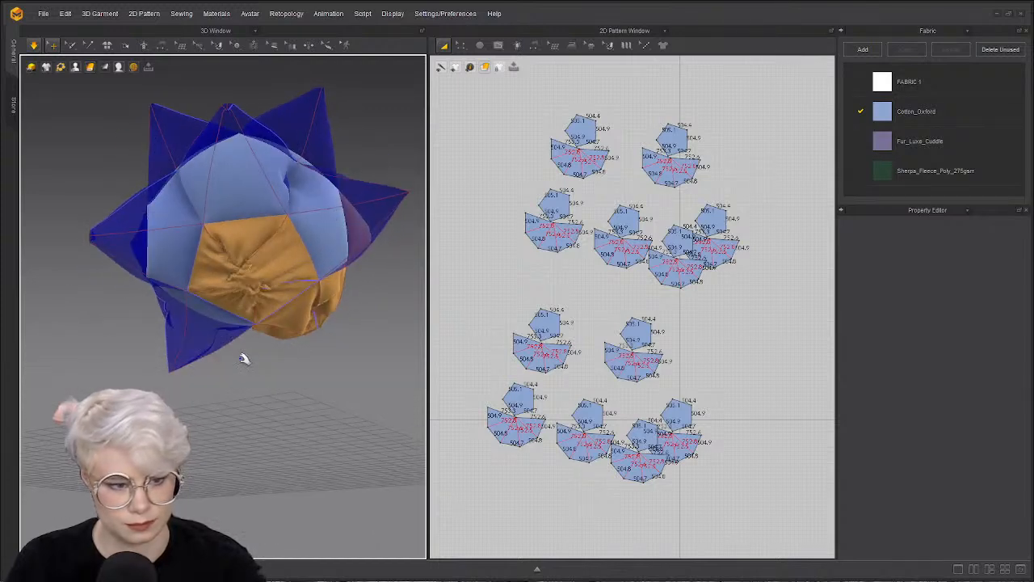
pyautogui.hotkey('ctrl', 'a')
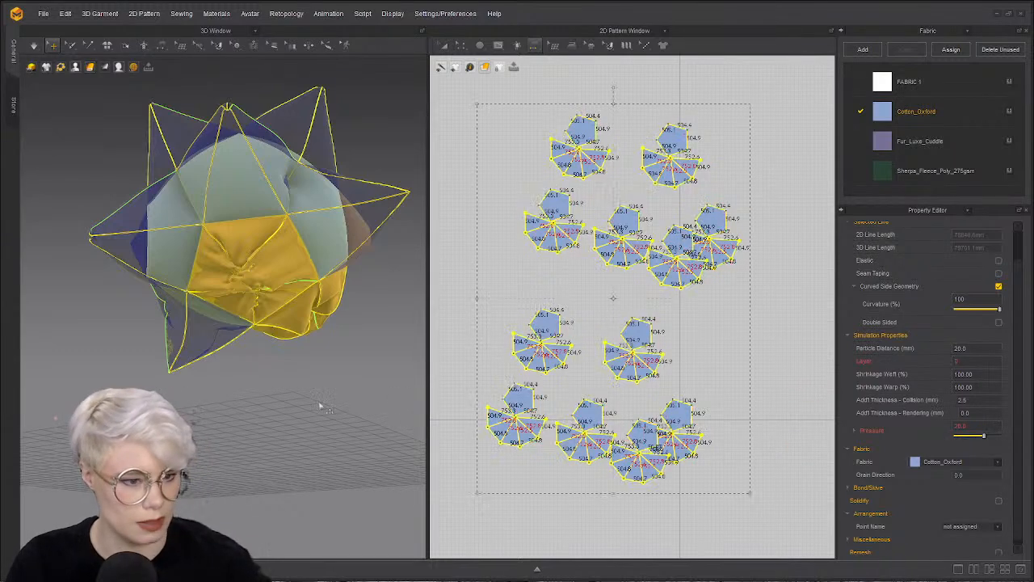
pyautogui.click(282, 397)
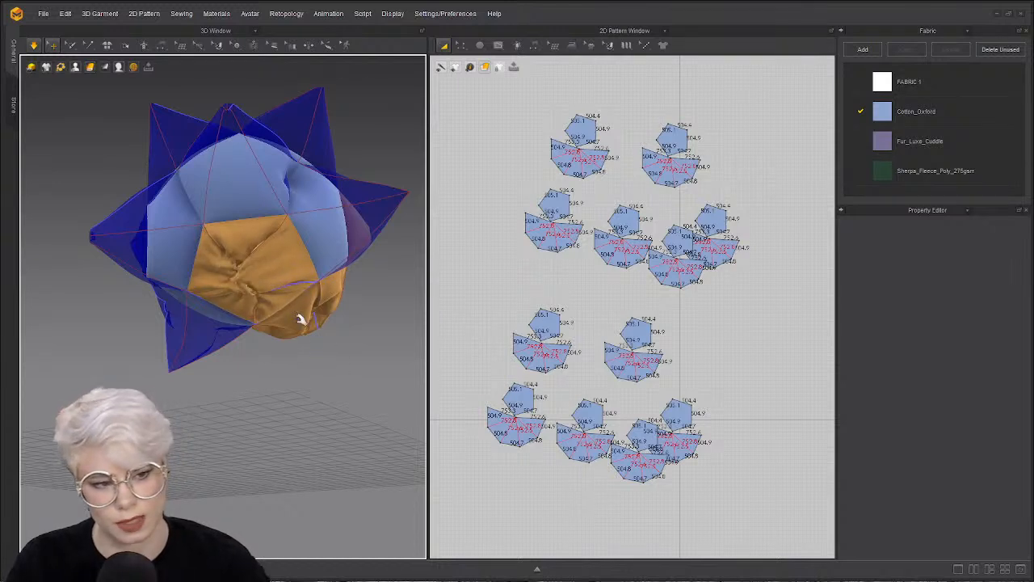
pyautogui.click(236, 278)
pyautogui.moveTo(276, 318); pyautogui.dragTo(322, 381)
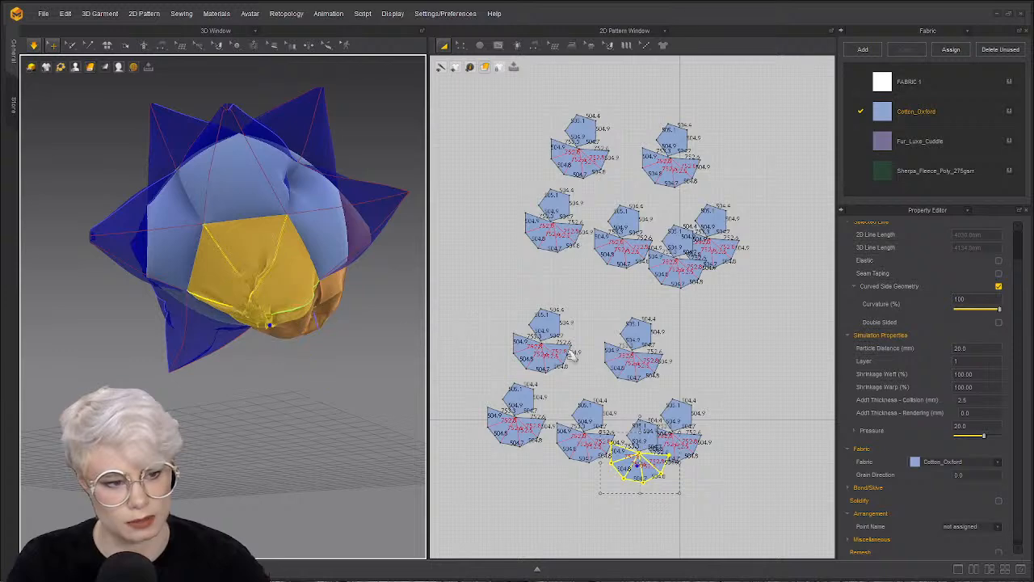
pyautogui.hotkey('ctrl', 'z')
# - Scale all the patterns down proportionally in 2D, to pentagon sides of about 431 mm
pyautogui.moveTo(273, 298); pyautogui.dragTo(255, 344, button='right')
pyautogui.hotkey('ctrl', 'a')
pyautogui.click(443, 44)
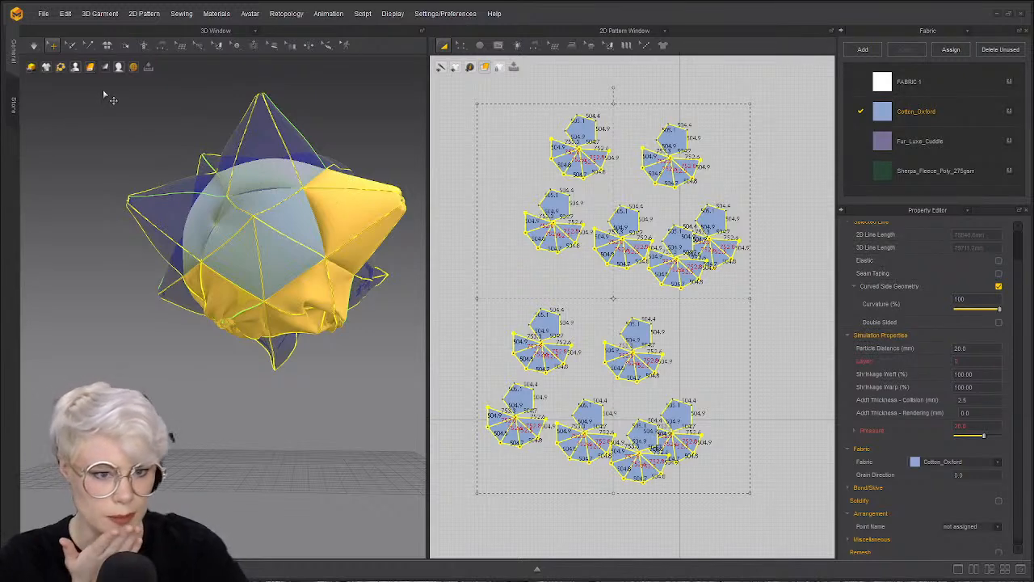
pyautogui.moveTo(735, 126); pyautogui.dragTo(714, 148)
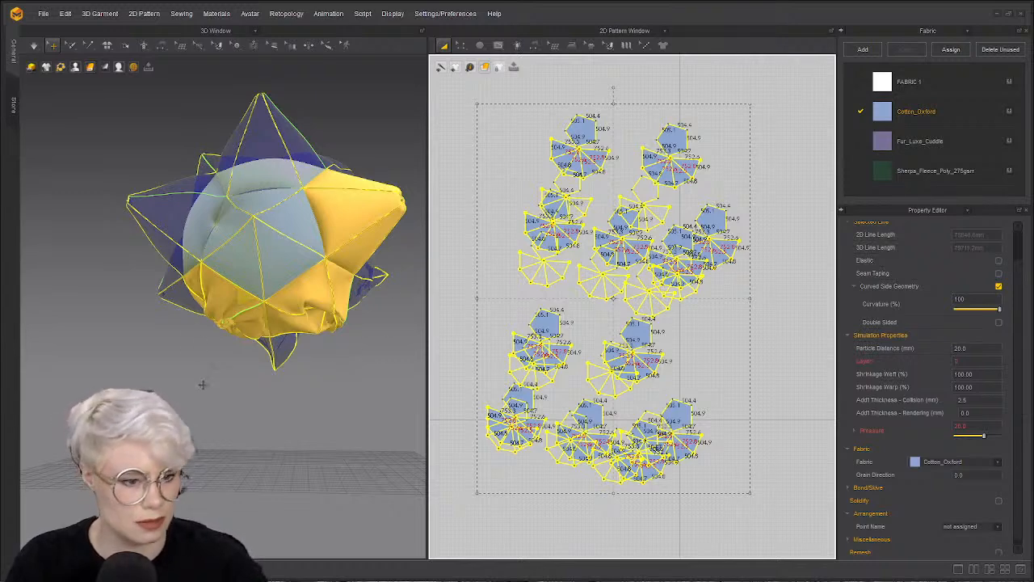
pyautogui.moveTo(222, 354); pyautogui.dragTo(257, 360, button='right')
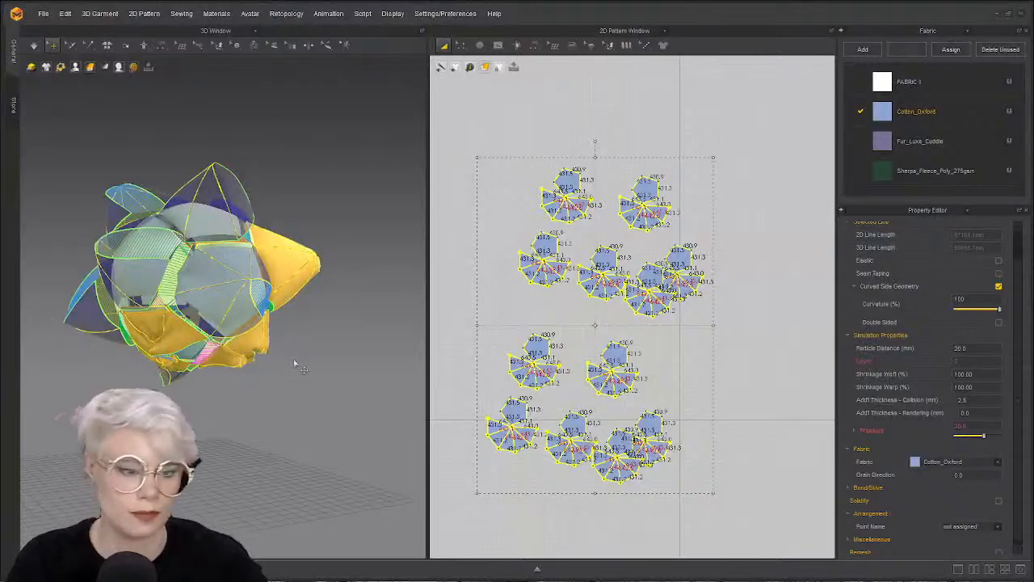
pyautogui.moveTo(162, 380); pyautogui.dragTo(208, 384, button='right')
pyautogui.scroll(3, 209, 384)
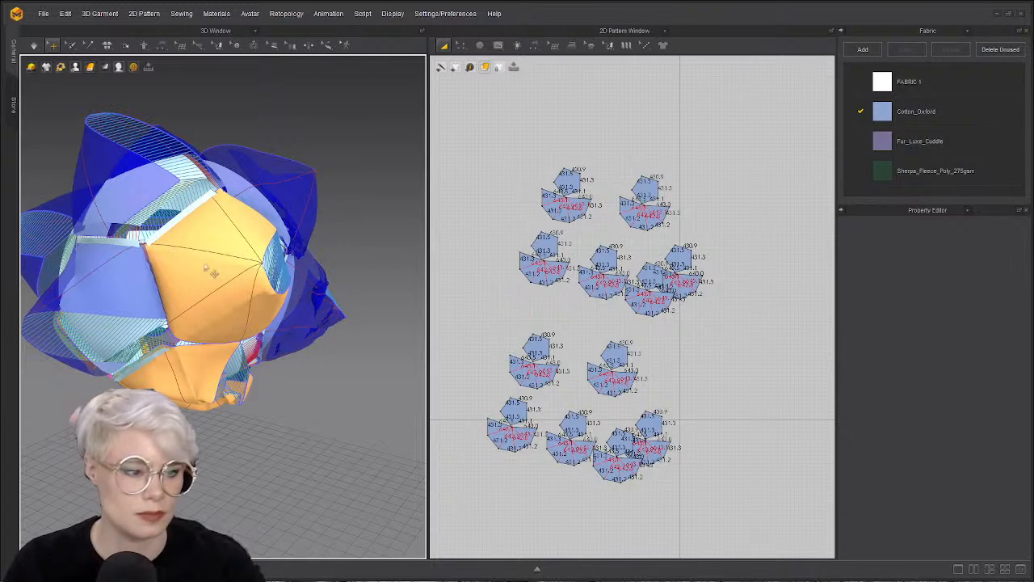
pyautogui.moveTo(210, 270); pyautogui.dragTo(307, 278, button='right')
pyautogui.scroll(2, 581, 263)
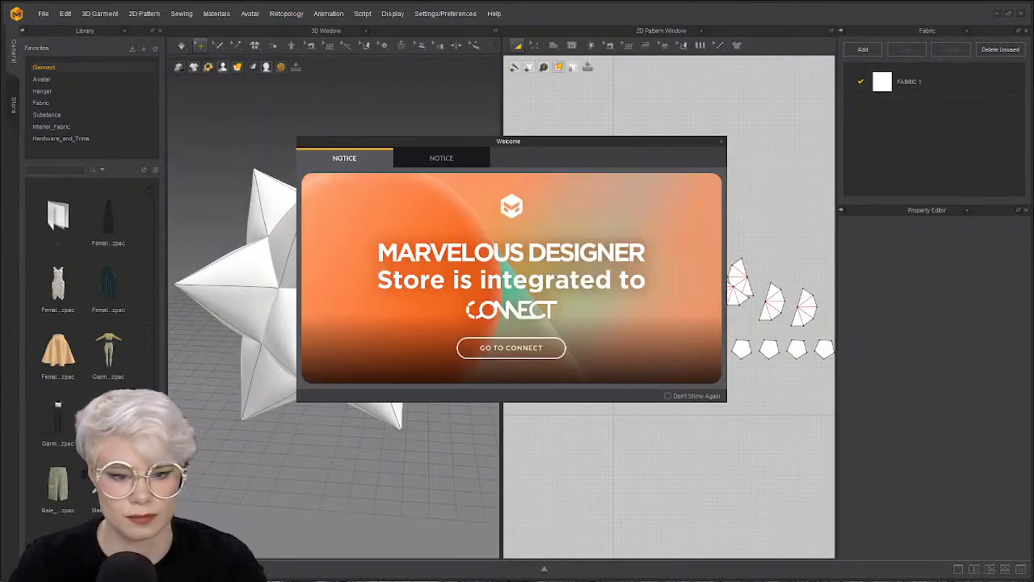
# - Dismiss the welcome notice and move the entire white spiked form upward in 3D
pyautogui.click(722, 142)
pyautogui.moveTo(438, 226); pyautogui.dragTo(393, 282, button='right')
pyautogui.scroll(-3, 424, 271)
pyautogui.scroll(3, 359, 287)
pyautogui.hotkey('ctrl', 'a')
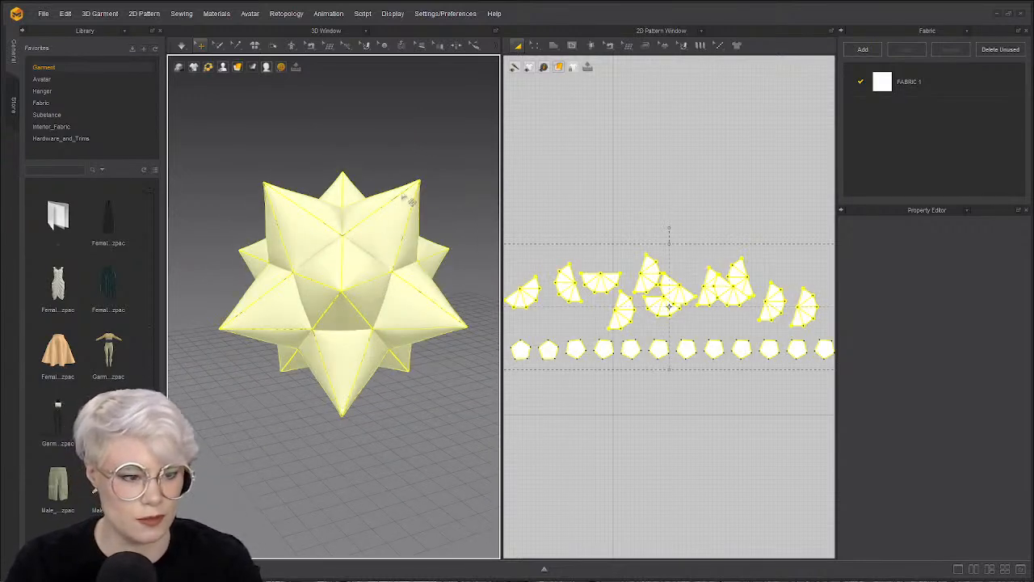
pyautogui.moveTo(386, 242); pyautogui.dragTo(423, 152)
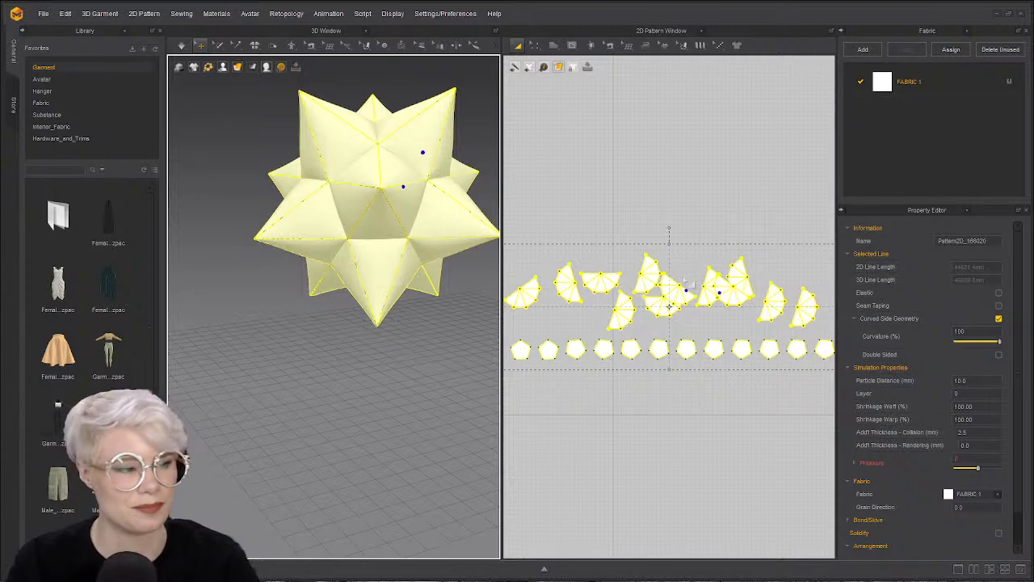
pyautogui.click(671, 220)
# - Run the simulation on the white spiked form and stop it again
pyautogui.scroll(-1, 671, 222)
pyautogui.scroll(4, 637, 271)
pyautogui.moveTo(635, 316); pyautogui.dragTo(663, 300, button='middle')
pyautogui.moveTo(330, 232); pyautogui.dragTo(263, 327, button='middle')
pyautogui.moveTo(263, 327); pyautogui.dragTo(215, 357, button='right')
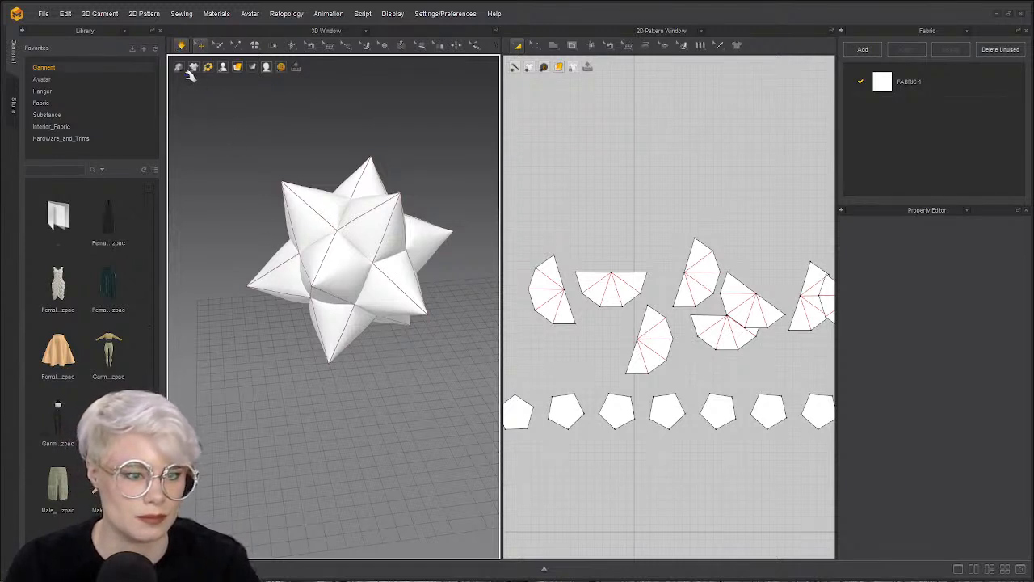
pyautogui.click(183, 46)
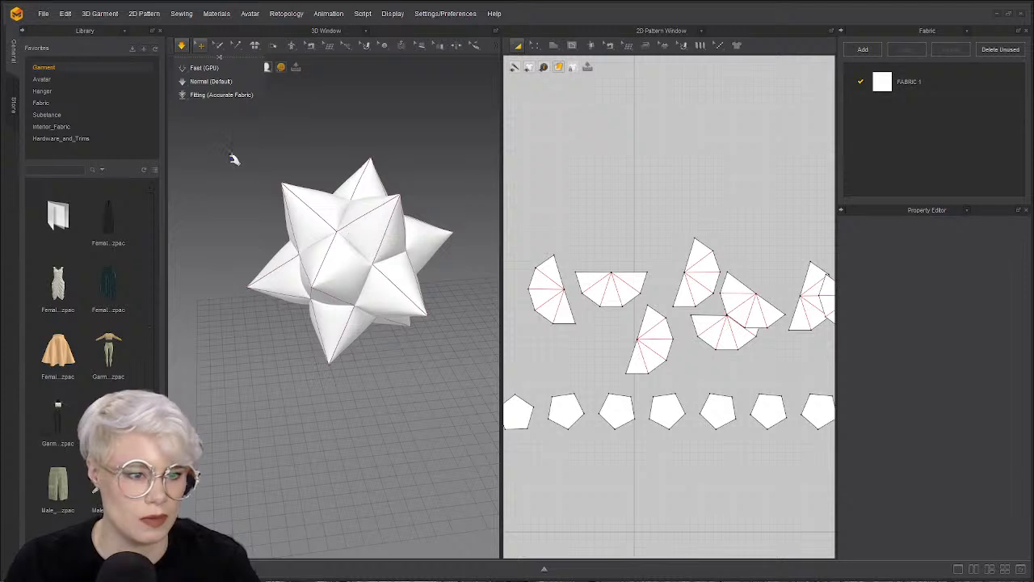
pyautogui.moveTo(380, 138); pyautogui.dragTo(425, 154, button='right')
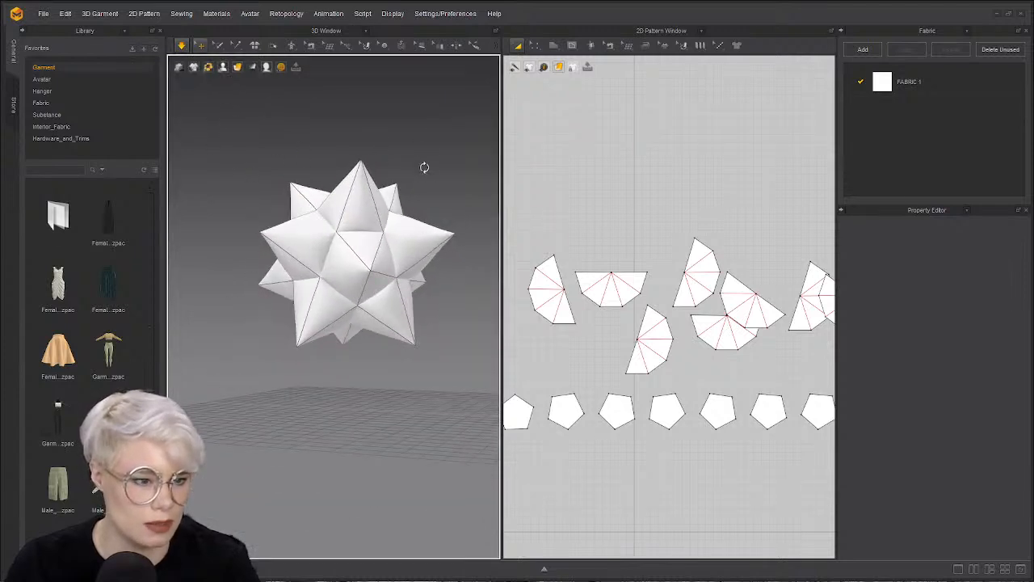
pyautogui.press('space')
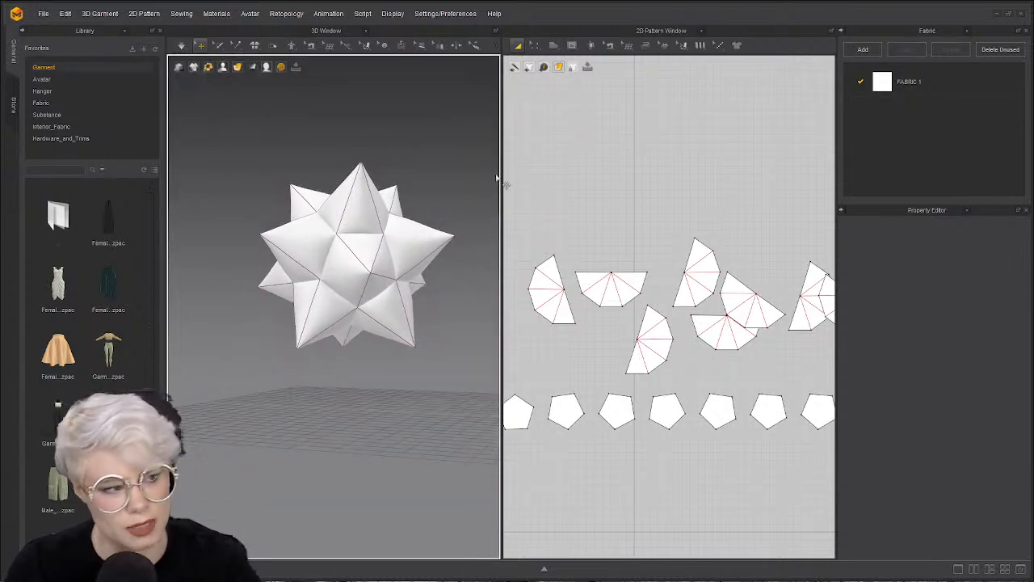
# - Examine the simulation properties shared by all patterns of the spiked form
pyautogui.click(371, 200)
pyautogui.click(491, 160)
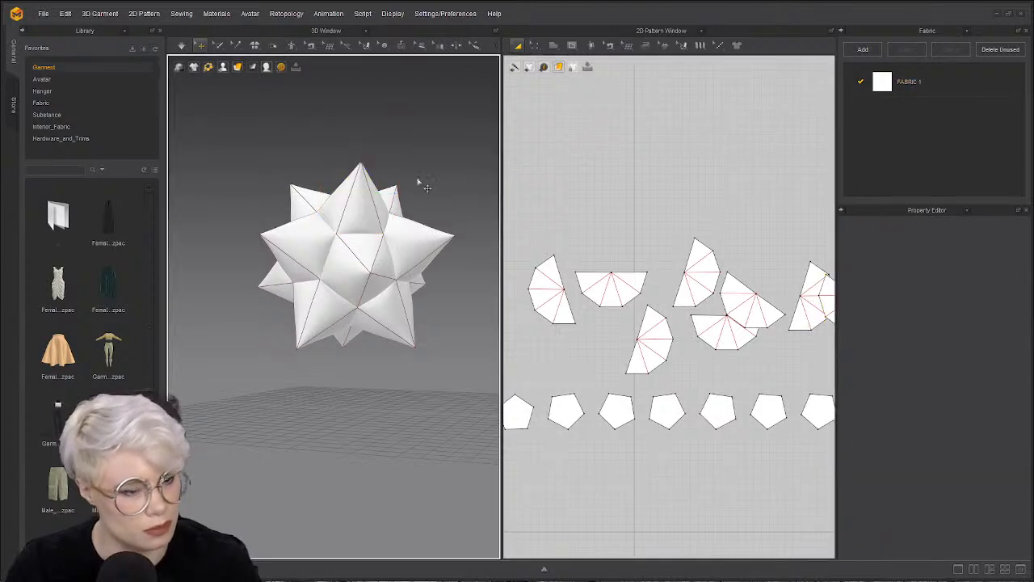
pyautogui.hotkey('ctrl', 'a')
pyautogui.scroll(-2, 883, 393)
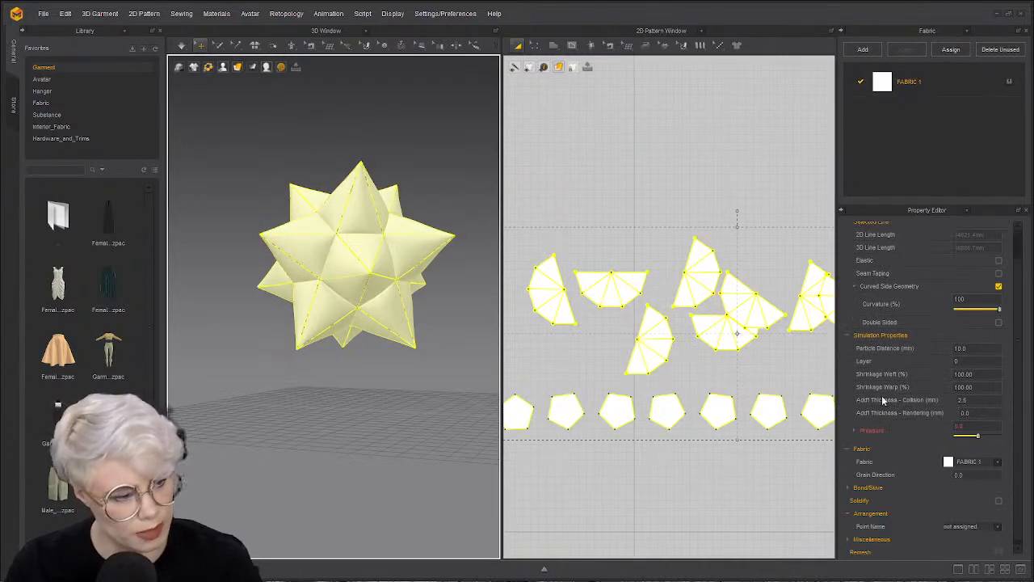
# - Add the Cotton_Oxford fabric from the library to the project's fabrics
pyautogui.click(776, 362)
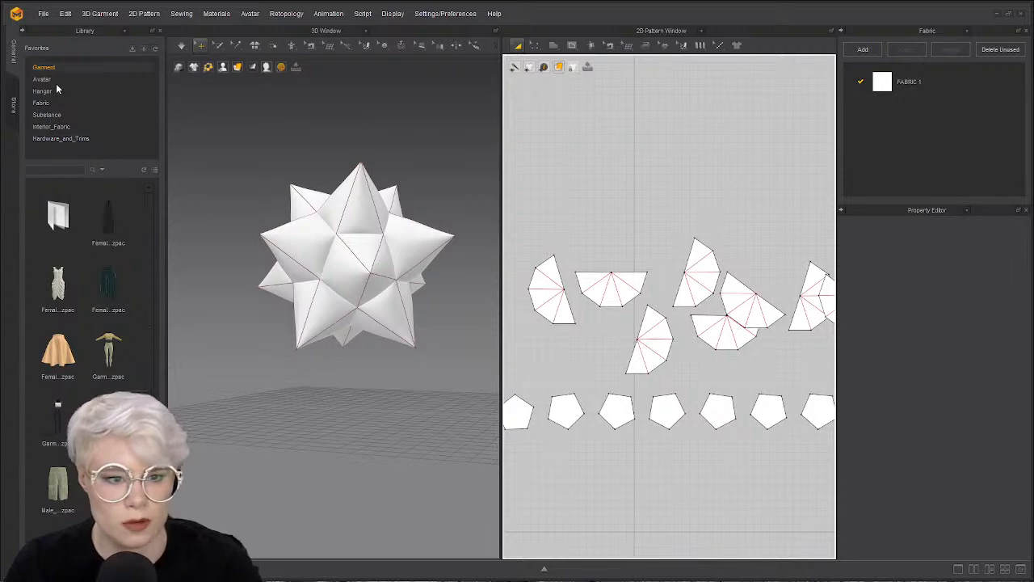
pyautogui.click(40, 102)
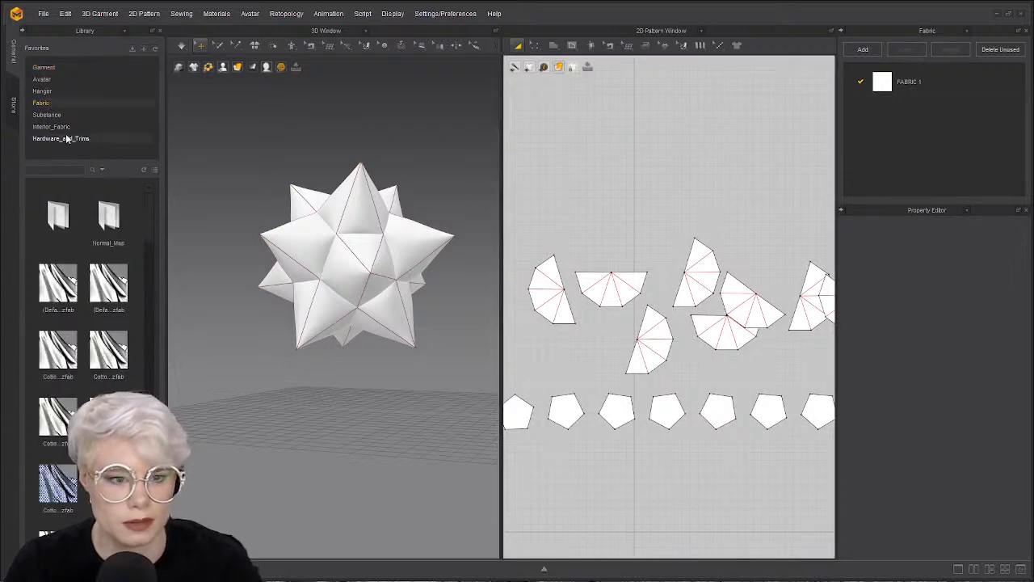
pyautogui.moveTo(58, 484); pyautogui.dragTo(919, 134)
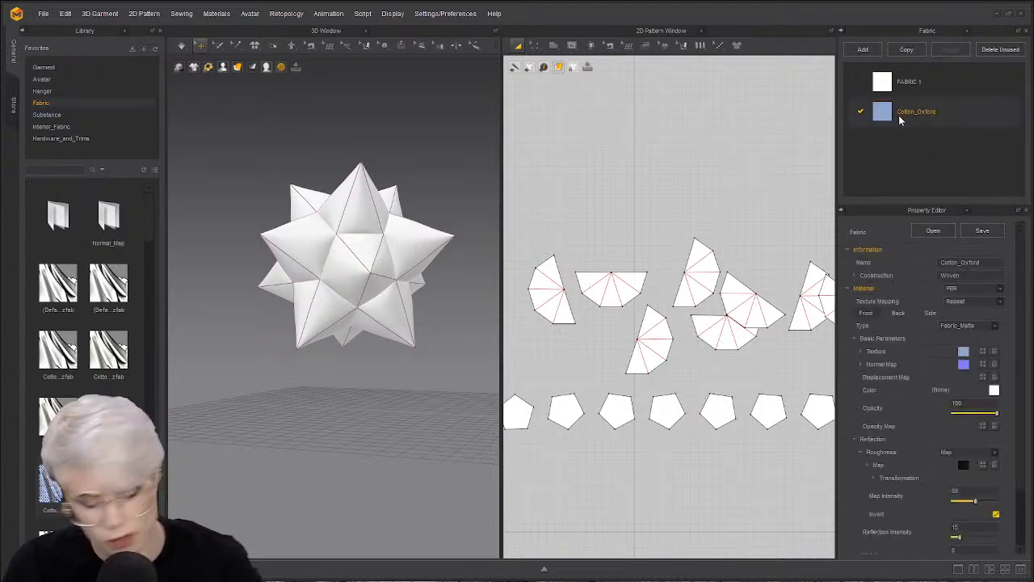
# - Assign the Cotton_Oxford fabric to every pattern piece of the spiked star
pyautogui.hotkey('ctrl', 'a')
pyautogui.click(1009, 110)
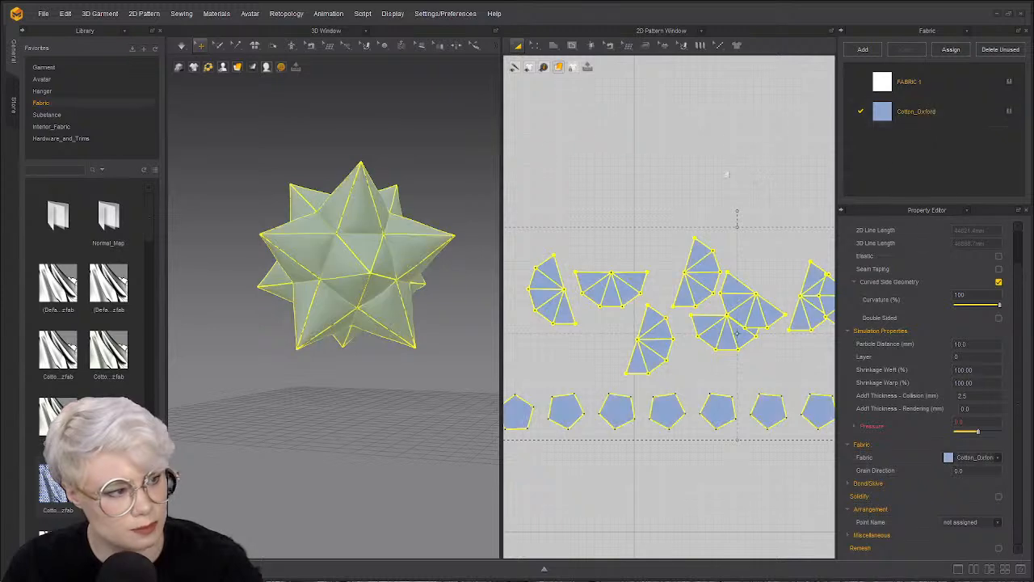
pyautogui.moveTo(482, 241); pyautogui.dragTo(427, 180, button='right')
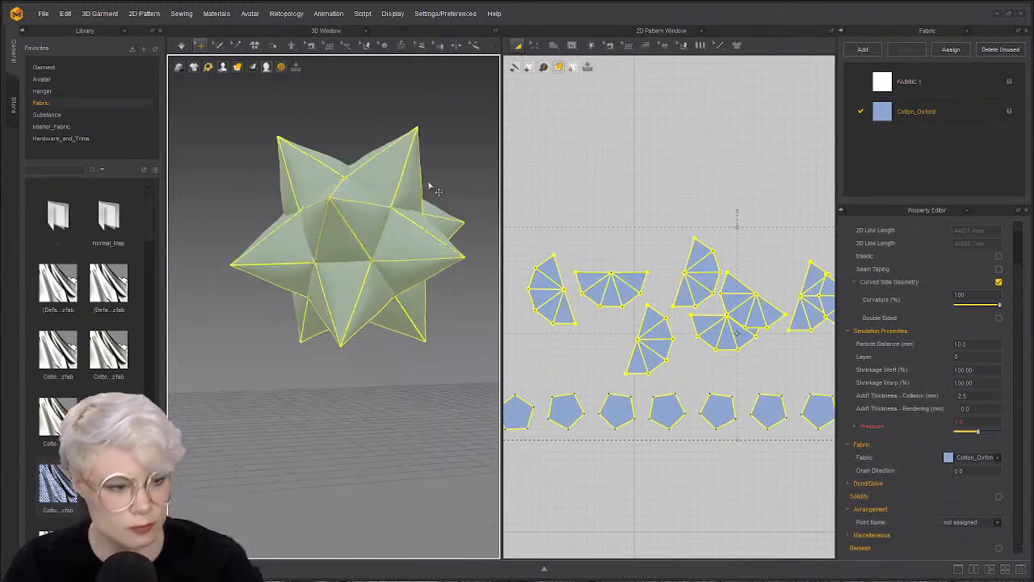
# - Hide the library and simulate the star in its new fabric, observing its shape from several angles before stopping the simulation
pyautogui.press('space')
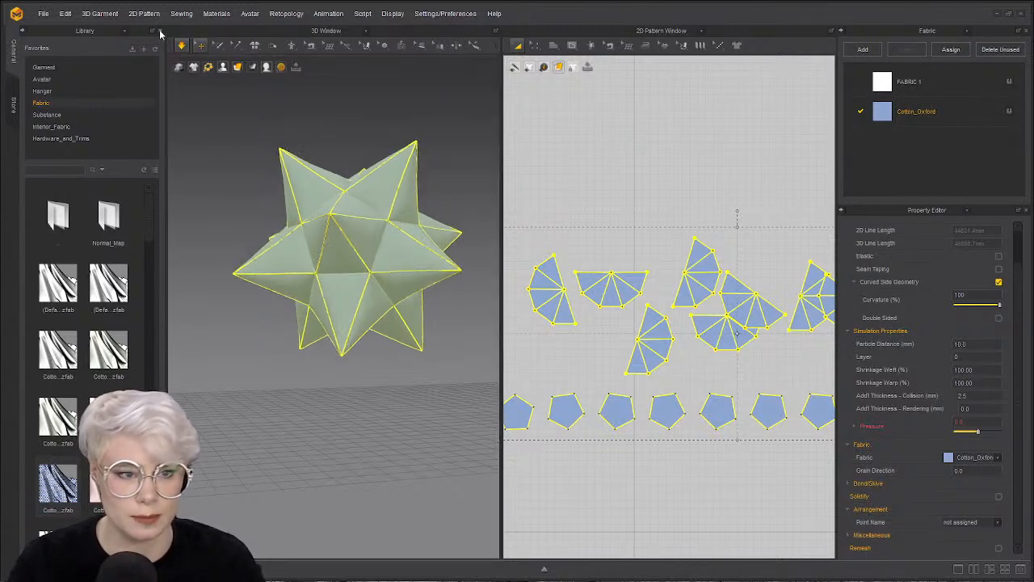
pyautogui.press('F9')
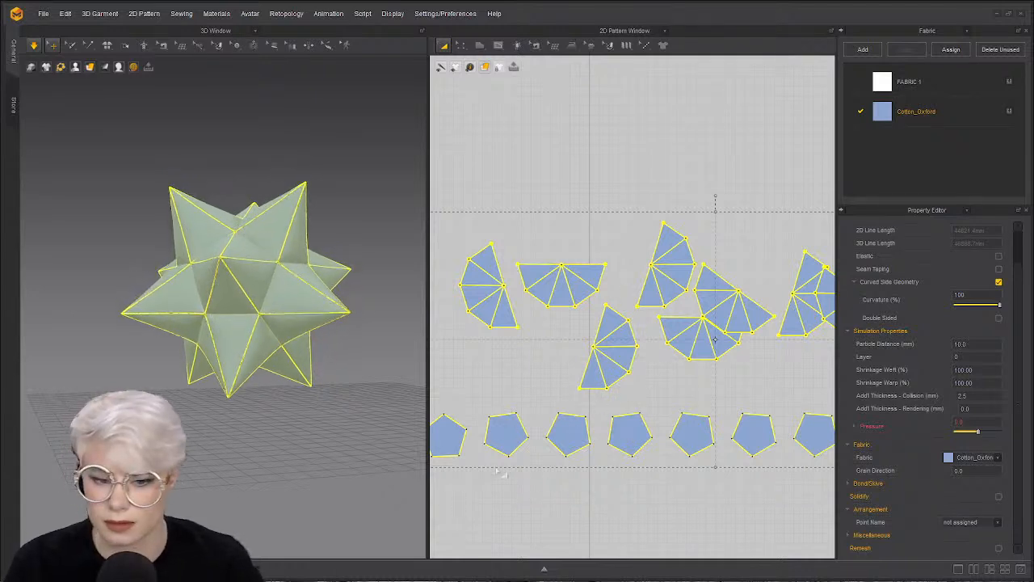
pyautogui.moveTo(249, 375); pyautogui.dragTo(159, 180, button='right')
pyautogui.click(237, 380)
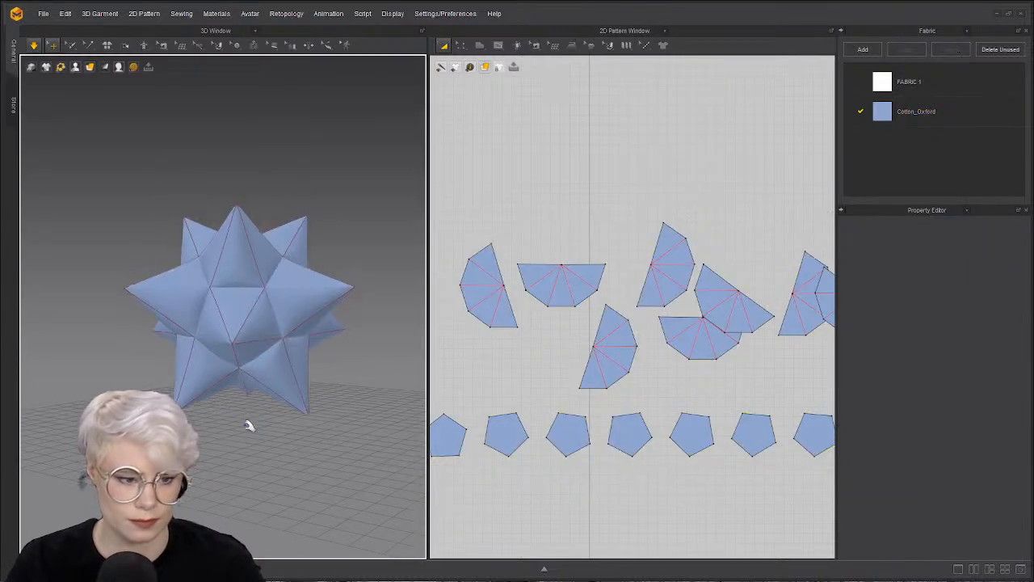
pyautogui.moveTo(295, 446); pyautogui.dragTo(290, 444, button='right')
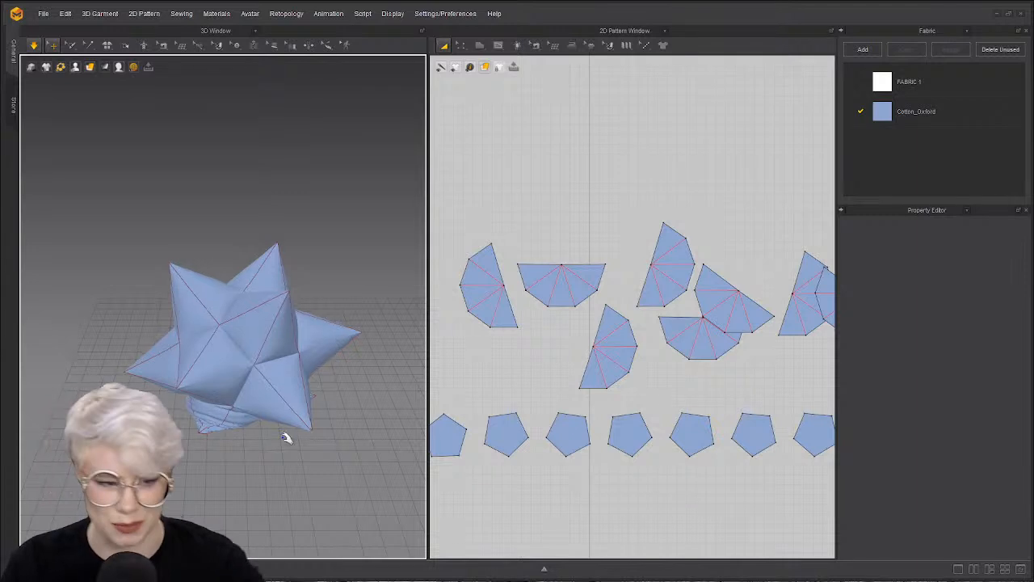
pyautogui.moveTo(237, 395)
pyautogui.mouseDown(button='right')
pyautogui.moveTo(208, 362)
pyautogui.moveTo(226, 379)
pyautogui.mouseUp(button='right')
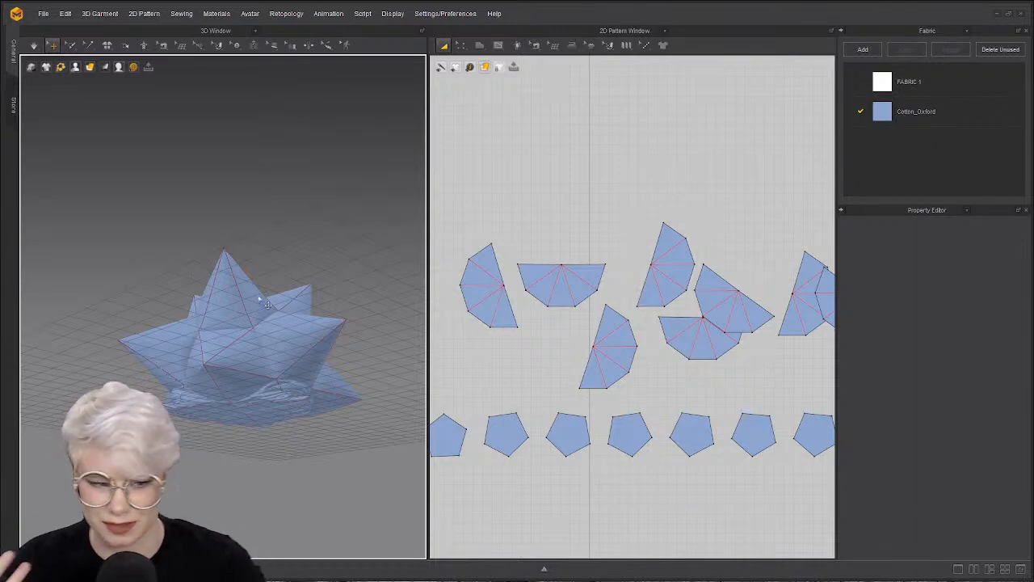
# - Expand the physical property preset of the Cotton_Oxford fabric and set its Density to 1.0
pyautogui.click(882, 122)
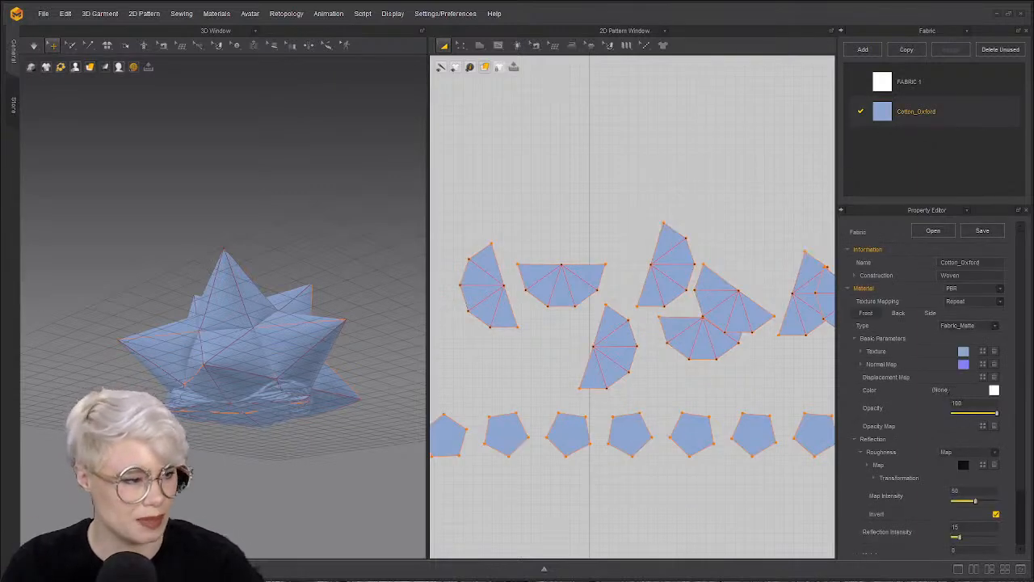
pyautogui.scroll(-3, 933, 462)
pyautogui.click(905, 153)
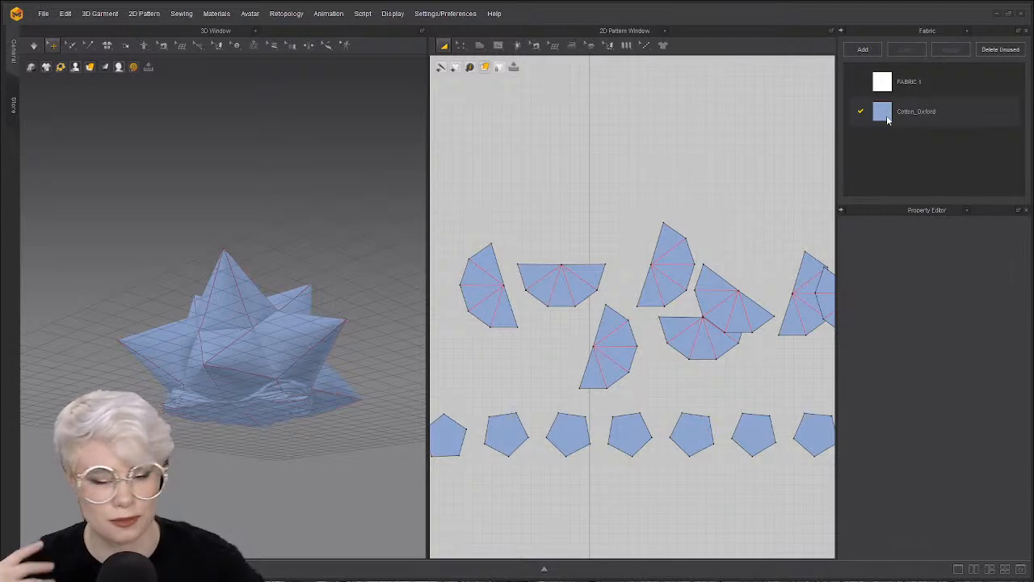
pyautogui.doubleClick(887, 119)
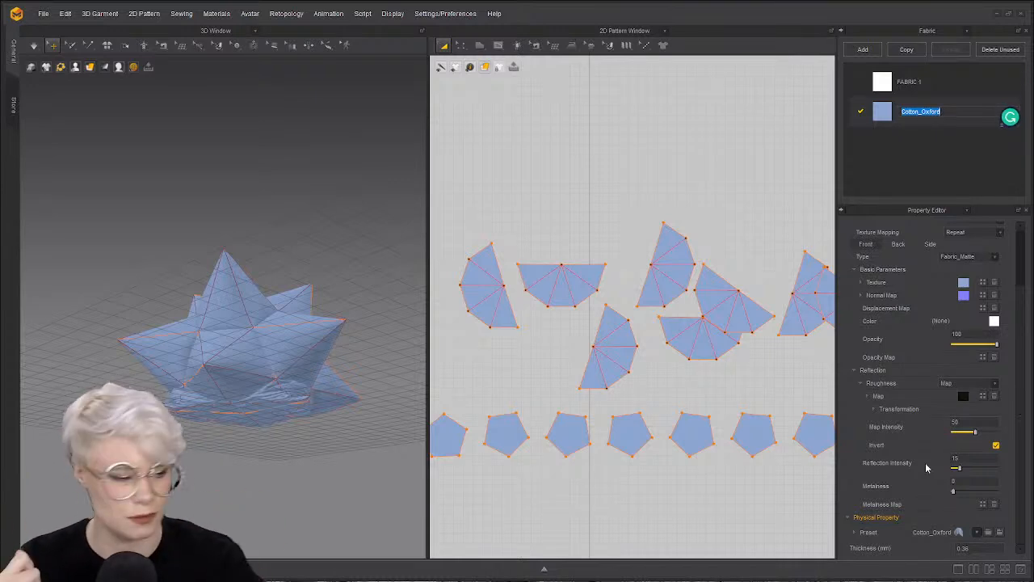
pyautogui.click(855, 534)
pyautogui.scroll(-3, 911, 511)
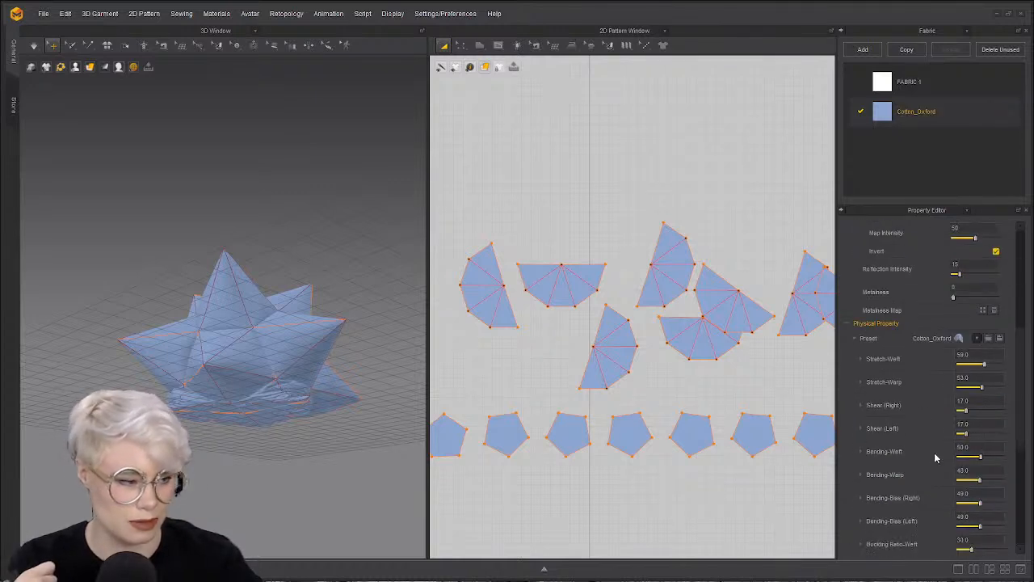
pyautogui.scroll(2, 917, 372)
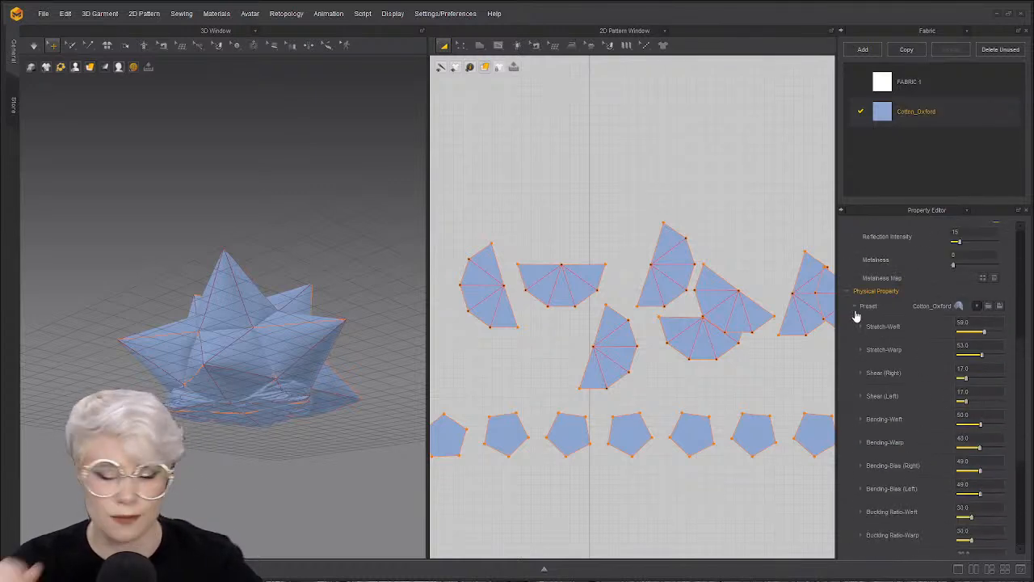
pyautogui.scroll(-1, 875, 332)
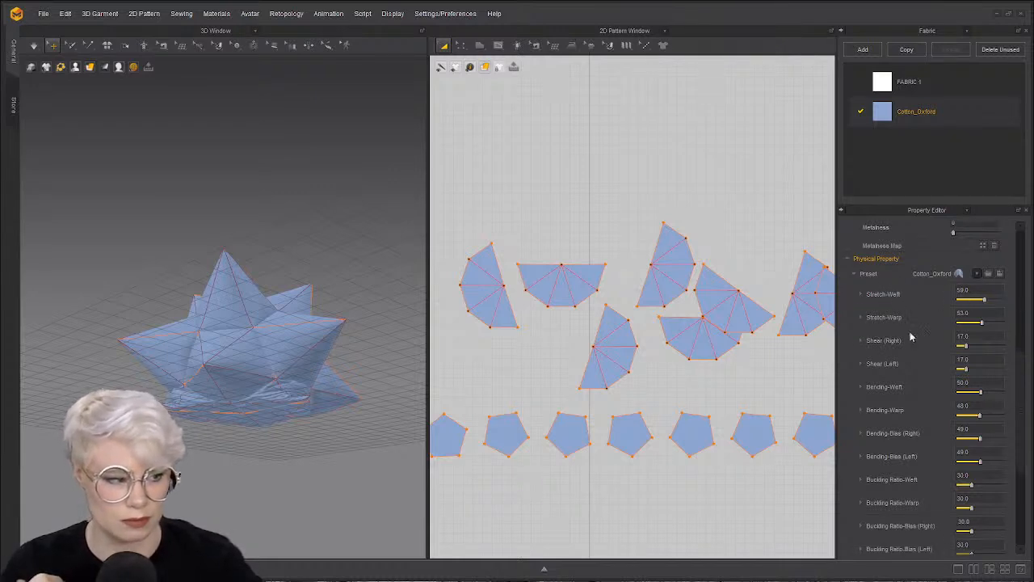
pyautogui.scroll(-2, 897, 363)
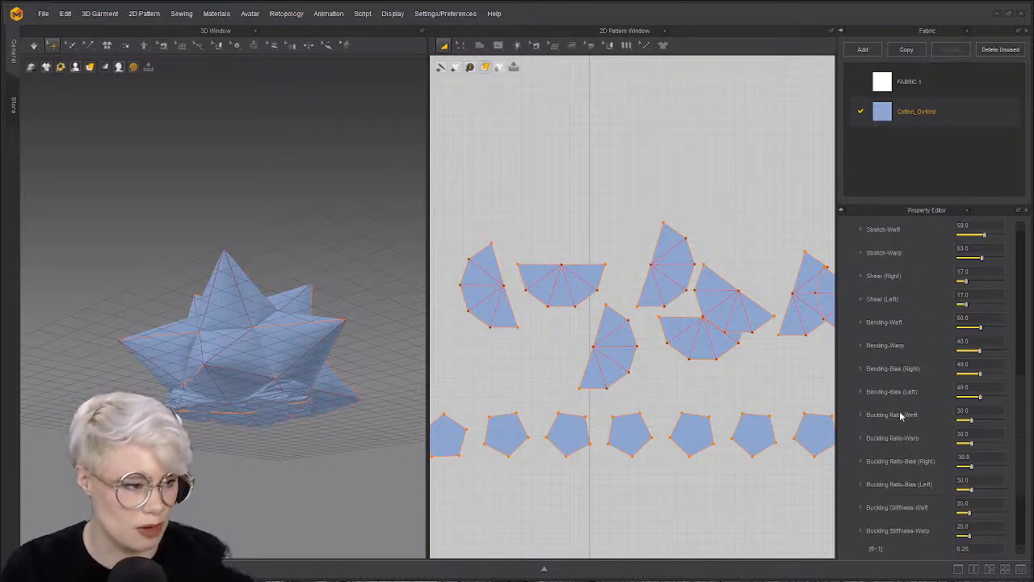
pyautogui.scroll(-4, 907, 426)
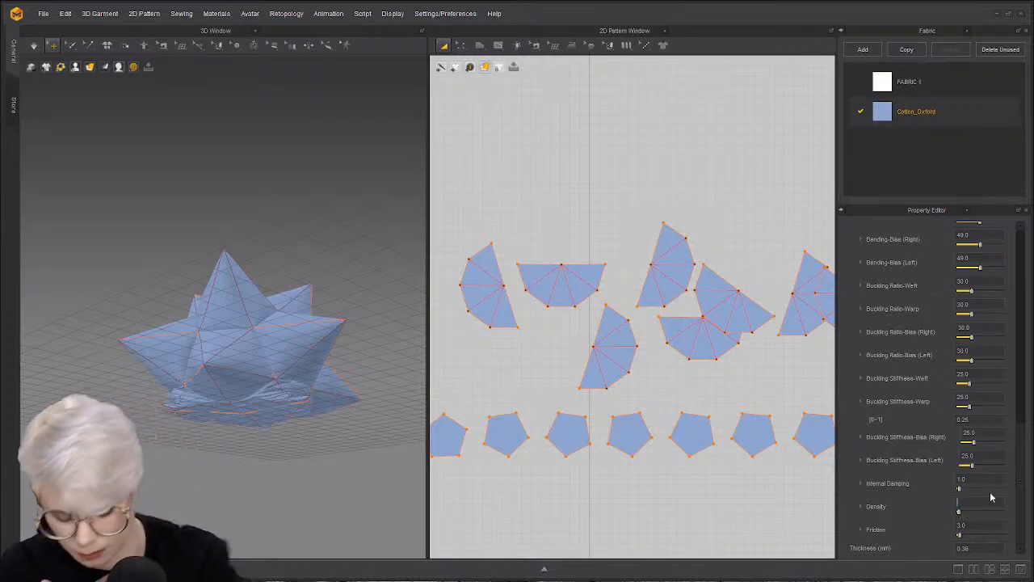
pyautogui.write('3')
# - Simulate the star with the adjusted fabric density and check its inflated shape from other angles
pyautogui.press('space')
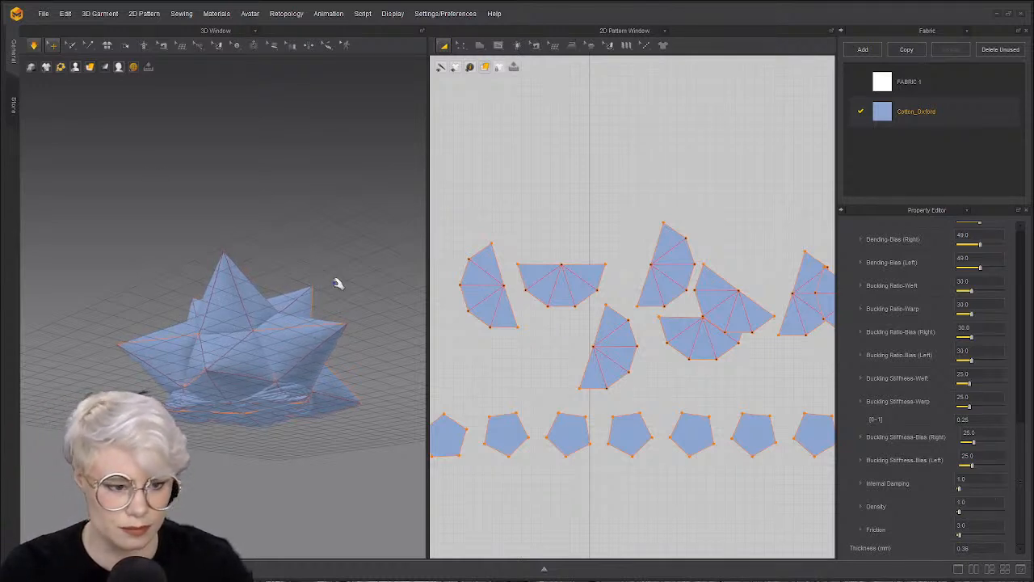
pyautogui.moveTo(338, 284); pyautogui.dragTo(334, 281, button='right')
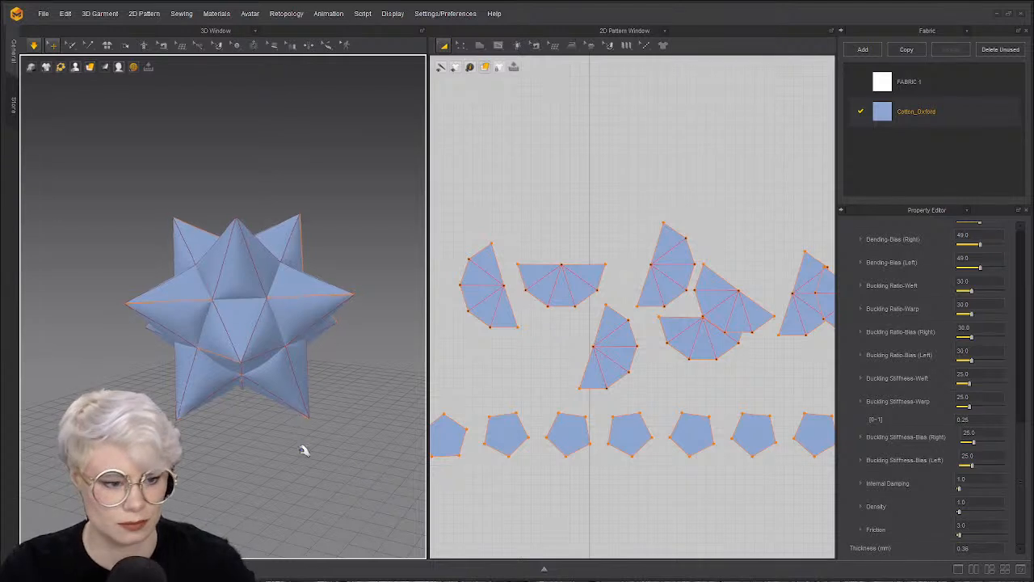
pyautogui.click(384, 208)
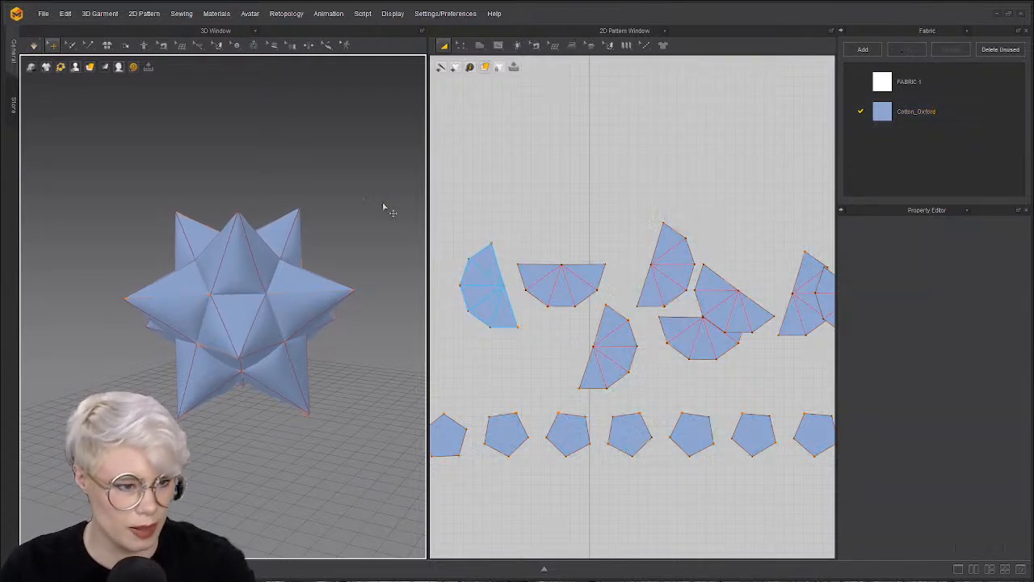
pyautogui.rightClick(381, 202)
pyautogui.click(436, 397)
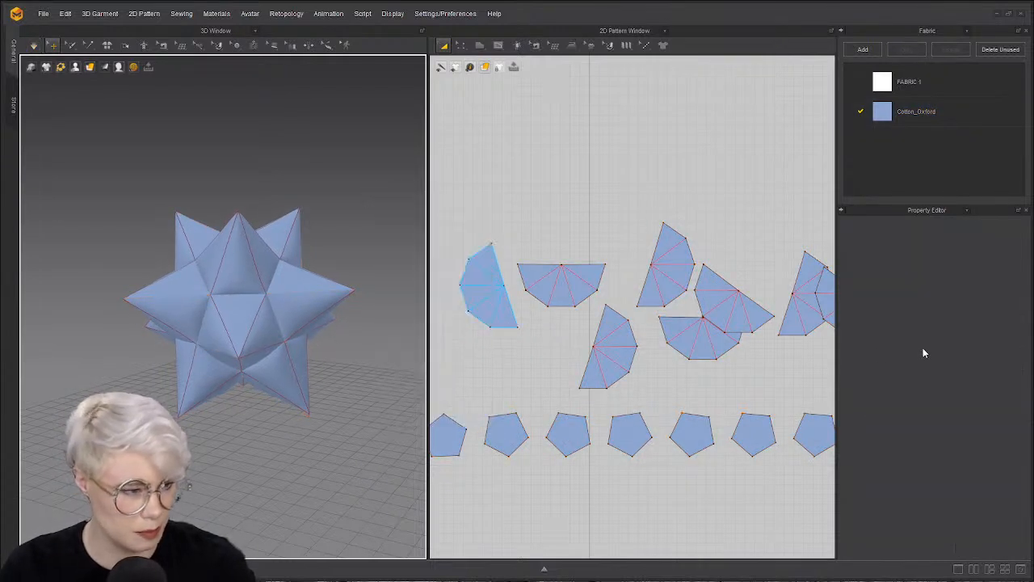
pyautogui.click(275, 149)
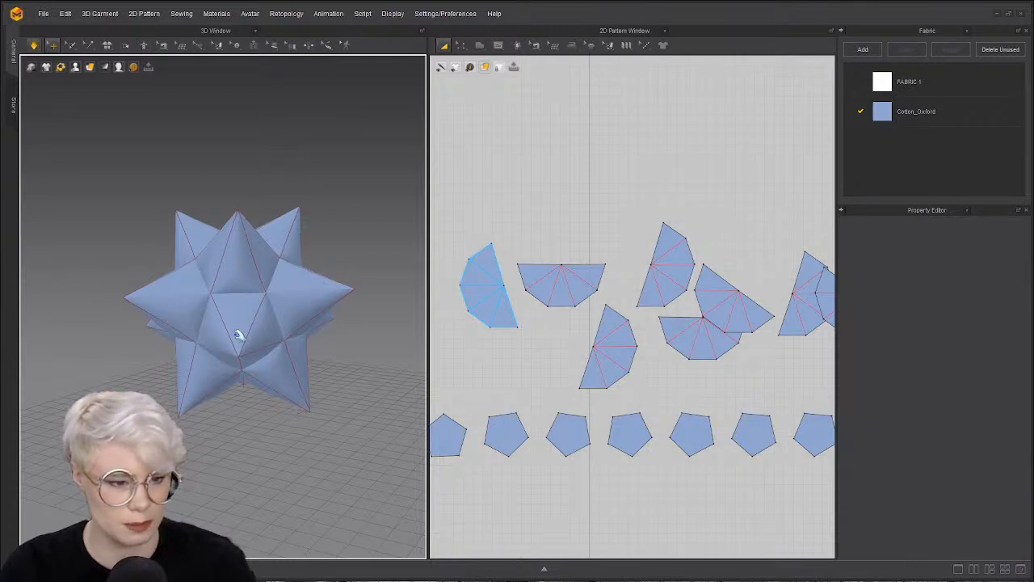
pyautogui.moveTo(257, 410); pyautogui.dragTo(323, 406, button='right')
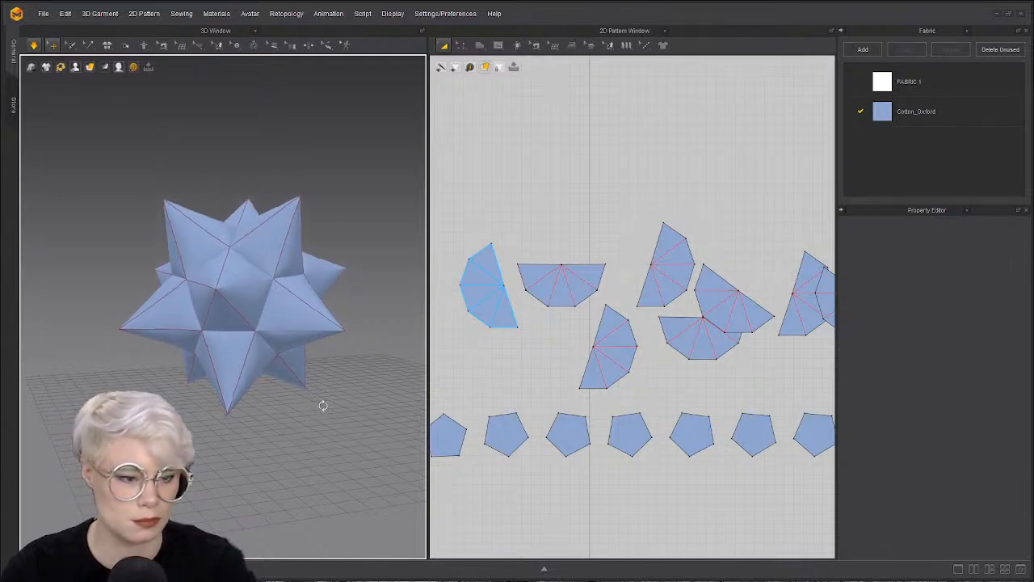
# - Check the pressure setting of one spike's pattern piece and inspect the simulated star up close
pyautogui.click(281, 371)
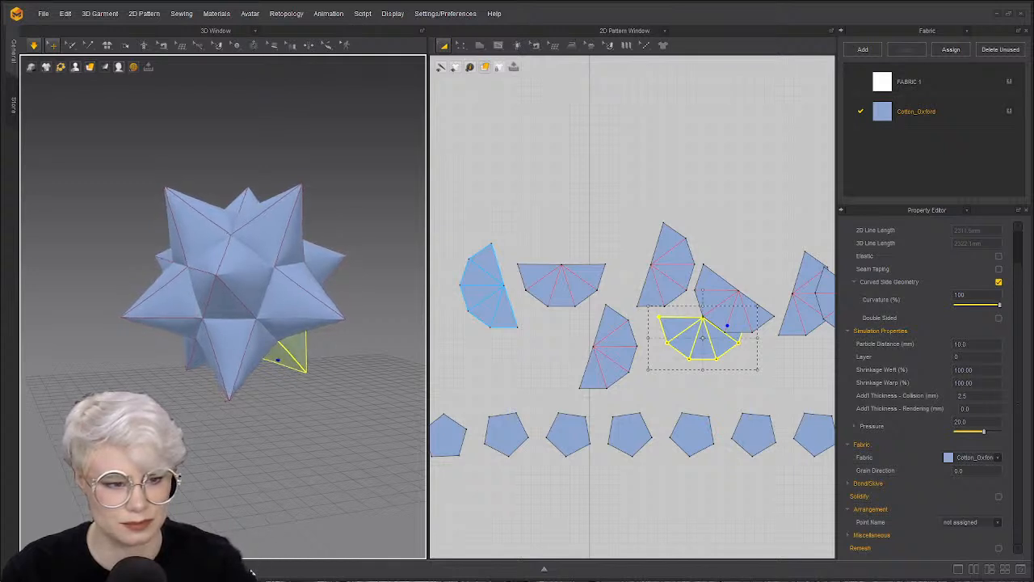
pyautogui.moveTo(189, 412); pyautogui.dragTo(73, 412, button='right')
pyautogui.moveTo(401, 420); pyautogui.dragTo(293, 267, button='right')
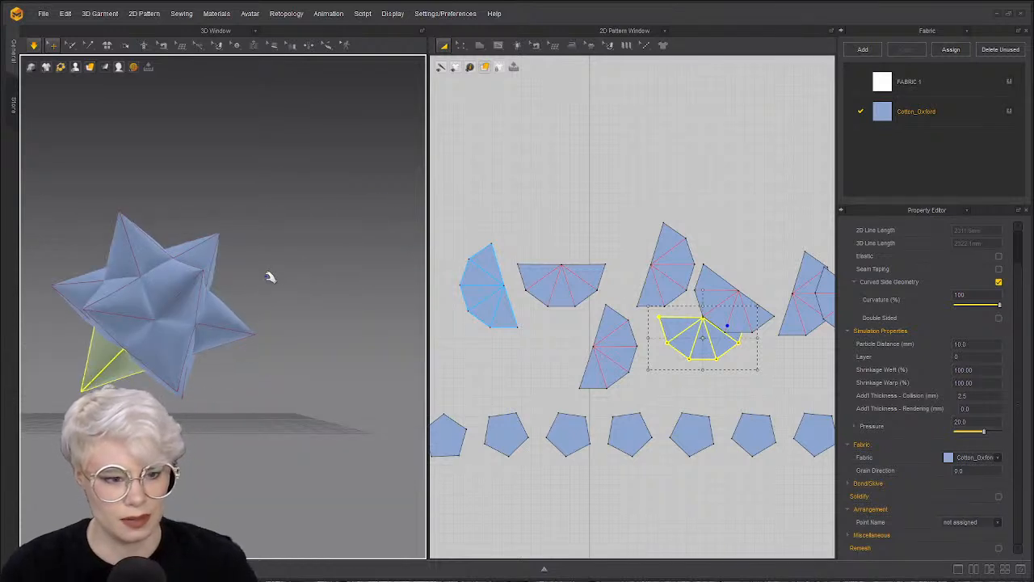
pyautogui.click(270, 277)
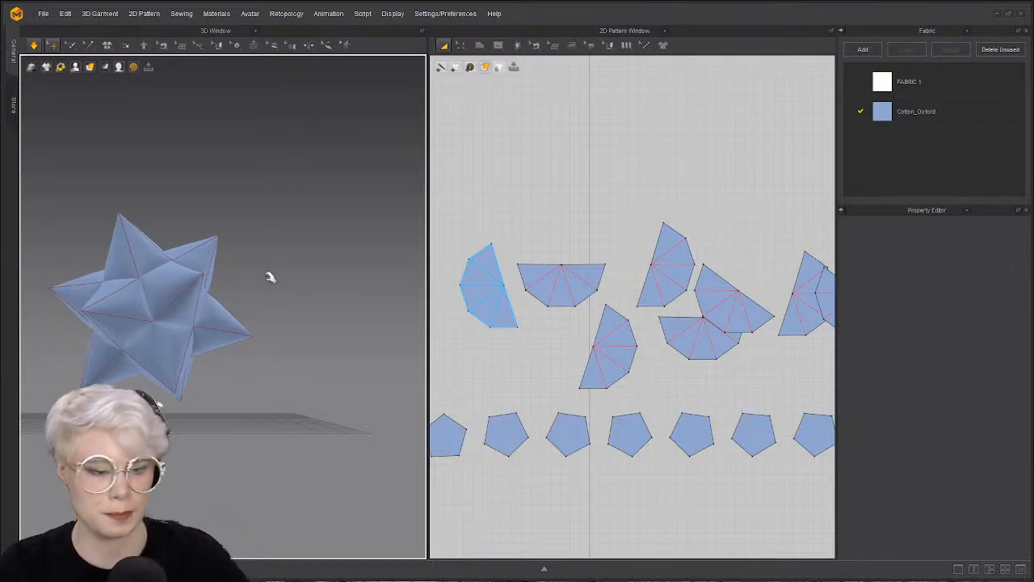
pyautogui.scroll(8, 180, 243)
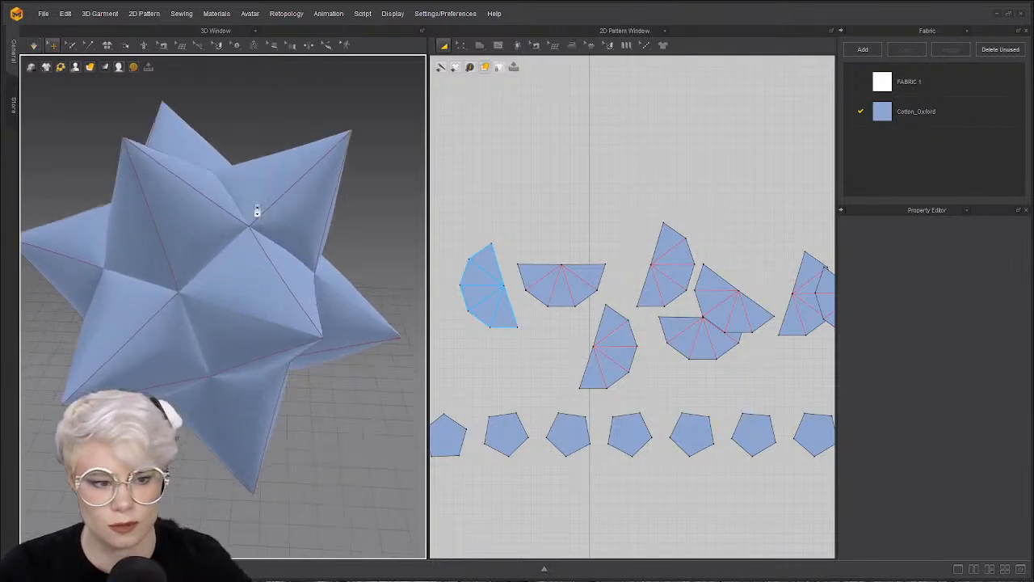
pyautogui.press('space')
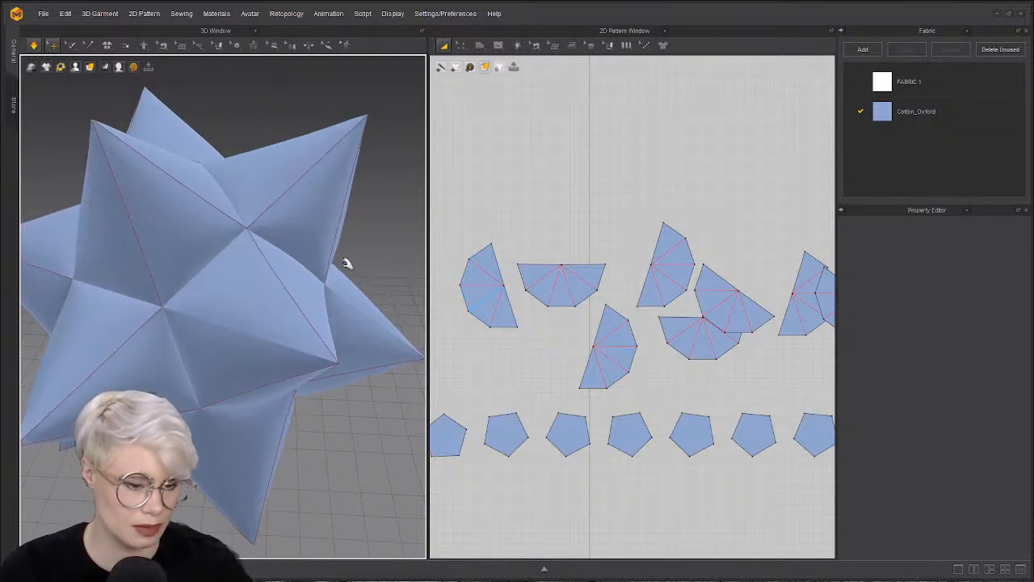
pyautogui.moveTo(288, 302); pyautogui.dragTo(316, 297, button='right')
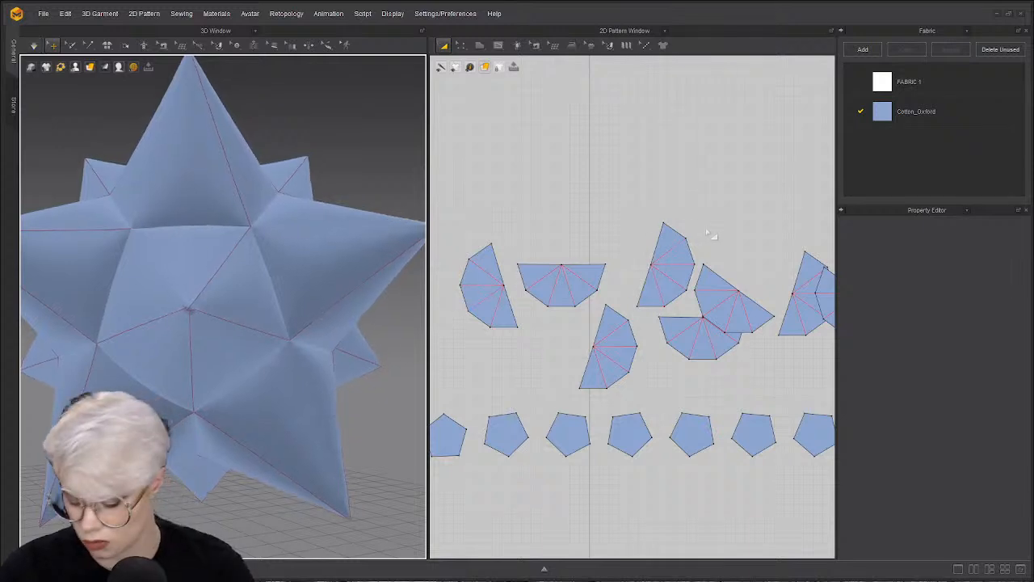
# - Select all the spike pattern pieces without the pentagons and set their Pressure to 15
pyautogui.hotkey('ctrl', 'a')
pyautogui.doubleClick(961, 421)
pyautogui.click(634, 254)
pyautogui.scroll(-6, 631, 264)
pyautogui.moveTo(495, 218); pyautogui.dragTo(640, 290)
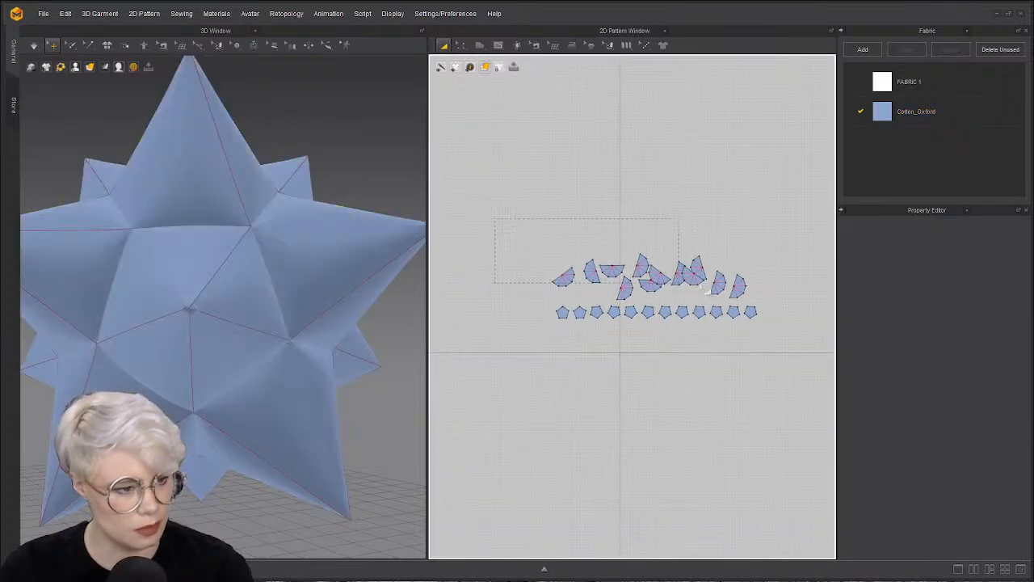
pyautogui.moveTo(816, 305); pyautogui.dragTo(793, 306)
pyautogui.doubleClick(974, 423)
pyautogui.write('15')
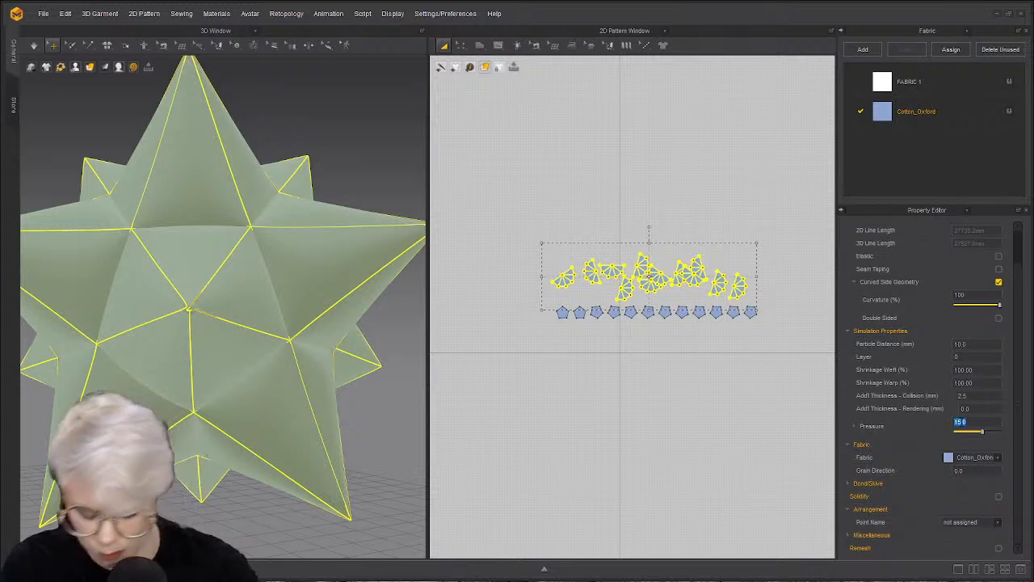
# - Examine the star during simulation with the changed pressure and check the properties of a pentagon piece
pyautogui.click(348, 156)
pyautogui.scroll(1, 310, 173)
pyautogui.scroll(-4, 310, 175)
pyautogui.moveTo(327, 206); pyautogui.dragTo(303, 427, button='right')
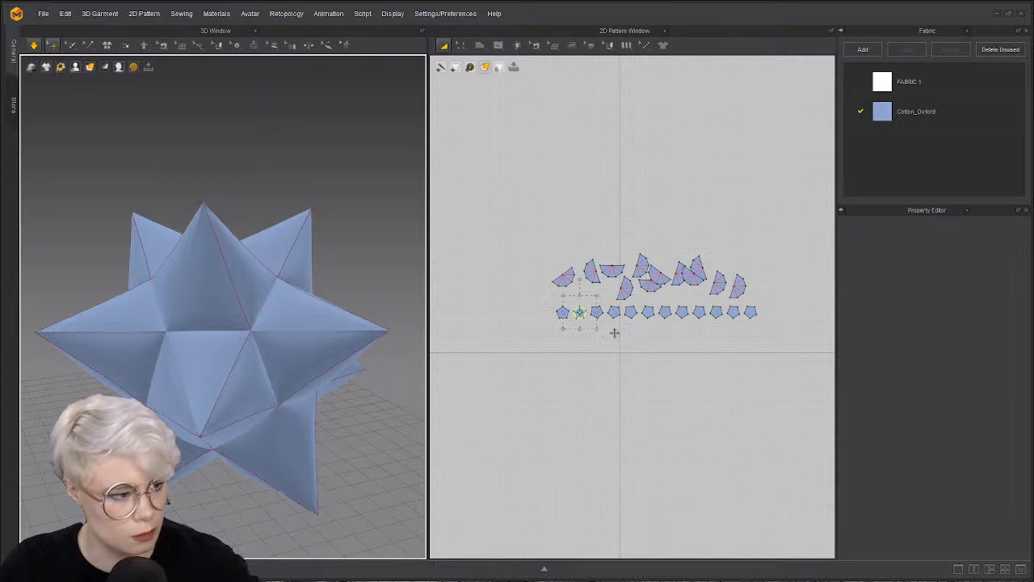
pyautogui.click(581, 314)
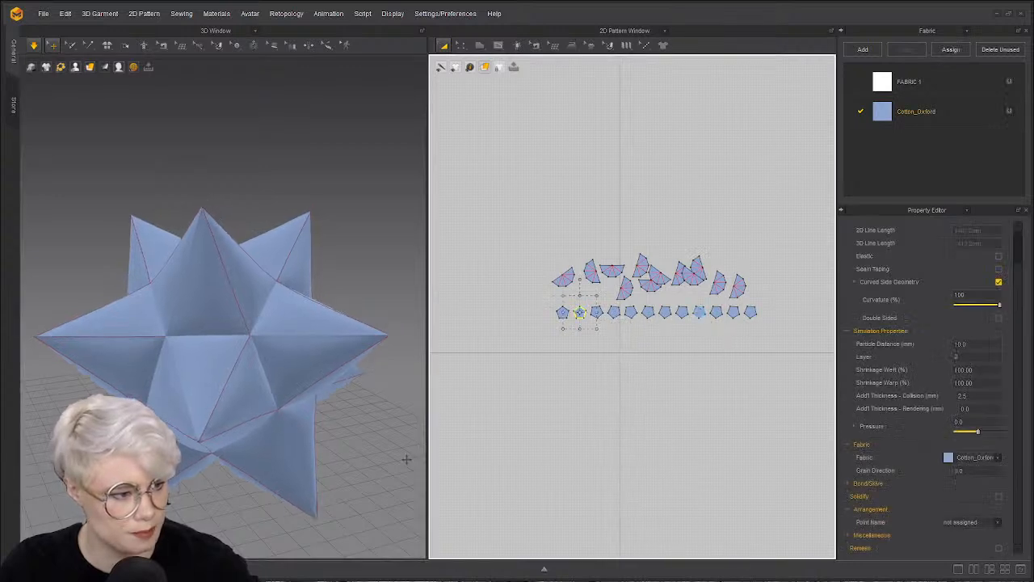
# - Stop the simulation and undo the deformation caused by pulling on the star's left spike
pyautogui.click(110, 335)
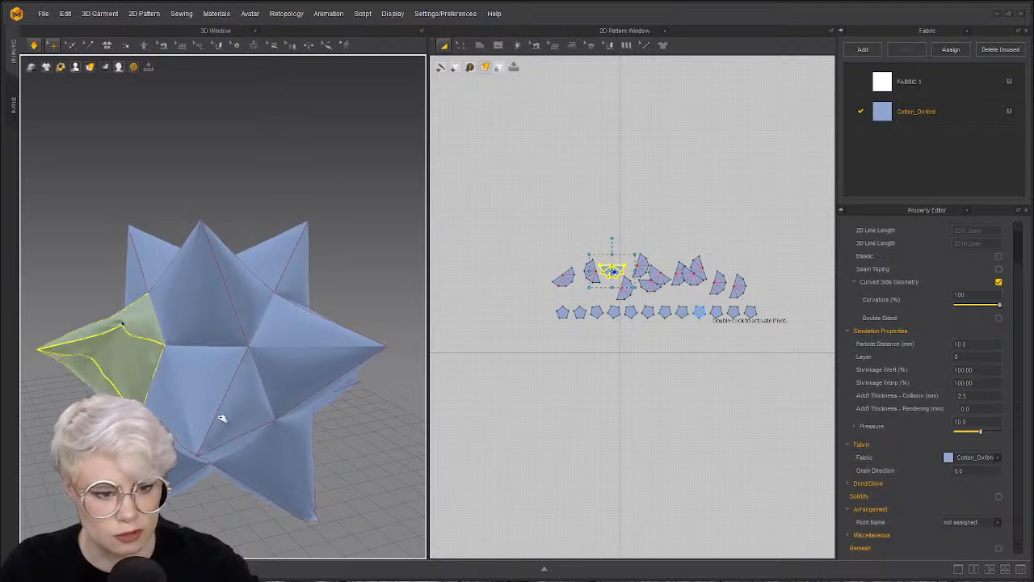
pyautogui.press('space')
pyautogui.hotkey('ctrl', 'z')
pyautogui.click(365, 475)
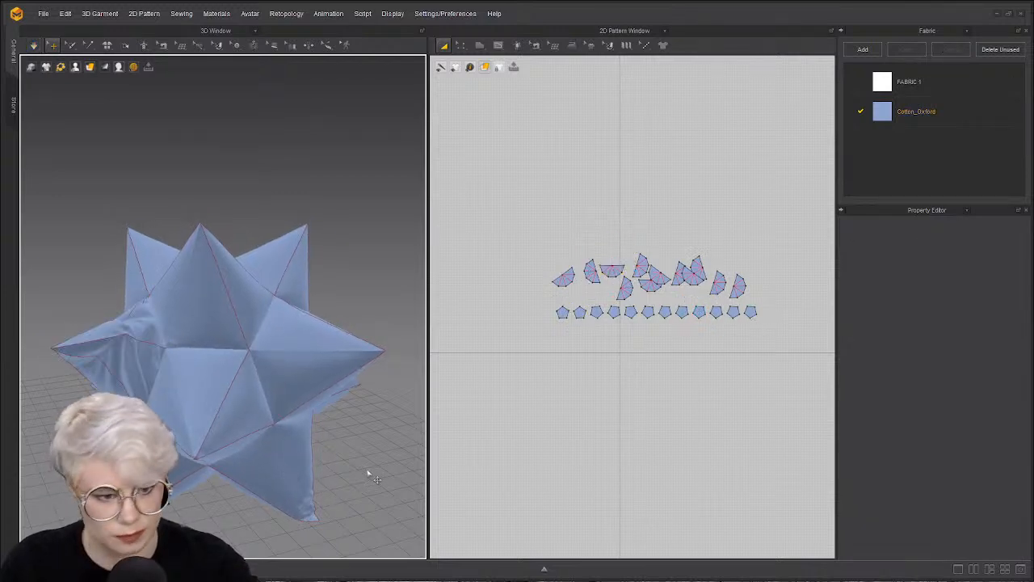
pyautogui.hotkey('ctrl', 'z')
# - Check the shared properties of all pattern pieces and inspect the star from another side
pyautogui.click(477, 208)
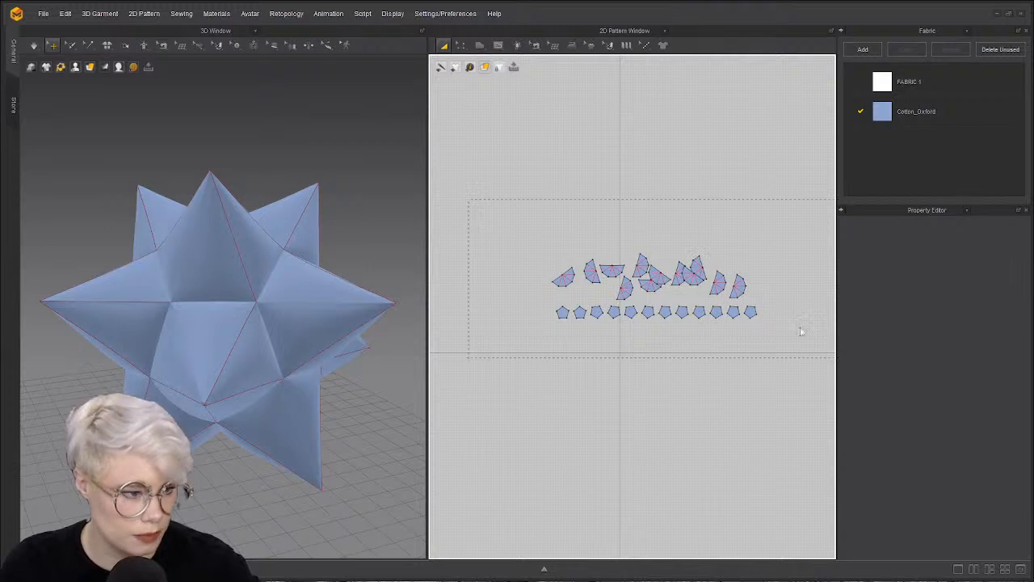
pyautogui.moveTo(818, 333); pyautogui.dragTo(818, 333)
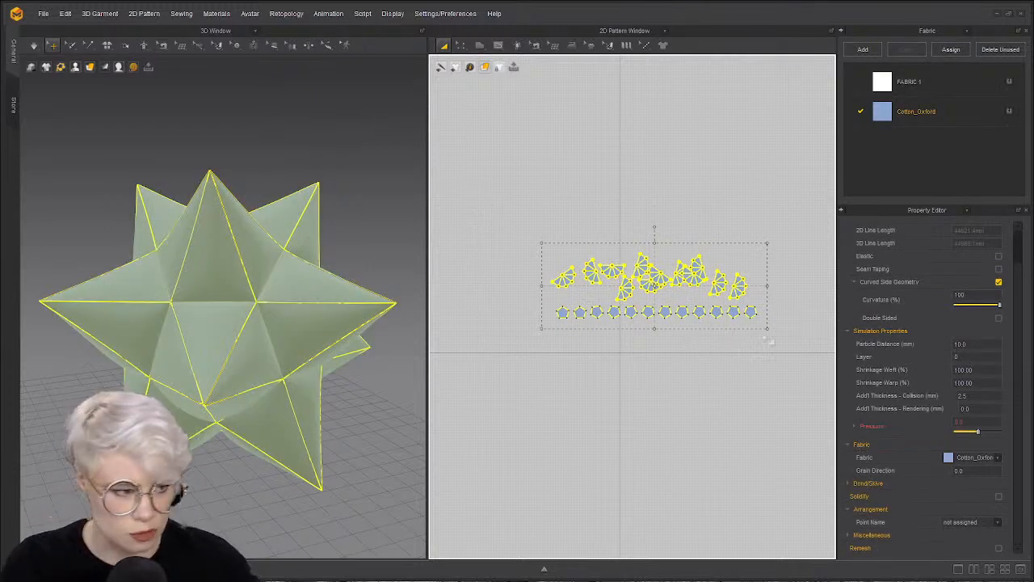
pyautogui.click(712, 398)
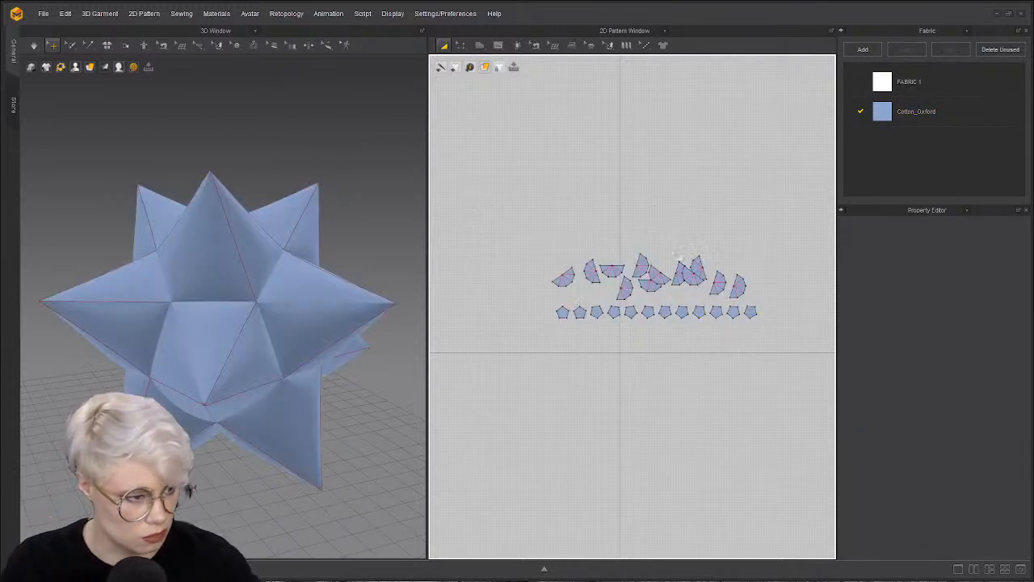
pyautogui.moveTo(330, 369); pyautogui.dragTo(182, 355, button='right')
pyautogui.moveTo(509, 231); pyautogui.dragTo(416, 169, button='middle')
pyautogui.scroll(6, 485, 211)
pyautogui.scroll(-1, 415, 169)
pyautogui.moveTo(596, 244); pyautogui.dragTo(534, 225, button='middle')
pyautogui.scroll(-4, 534, 225)
pyautogui.scroll(-1, 534, 227)
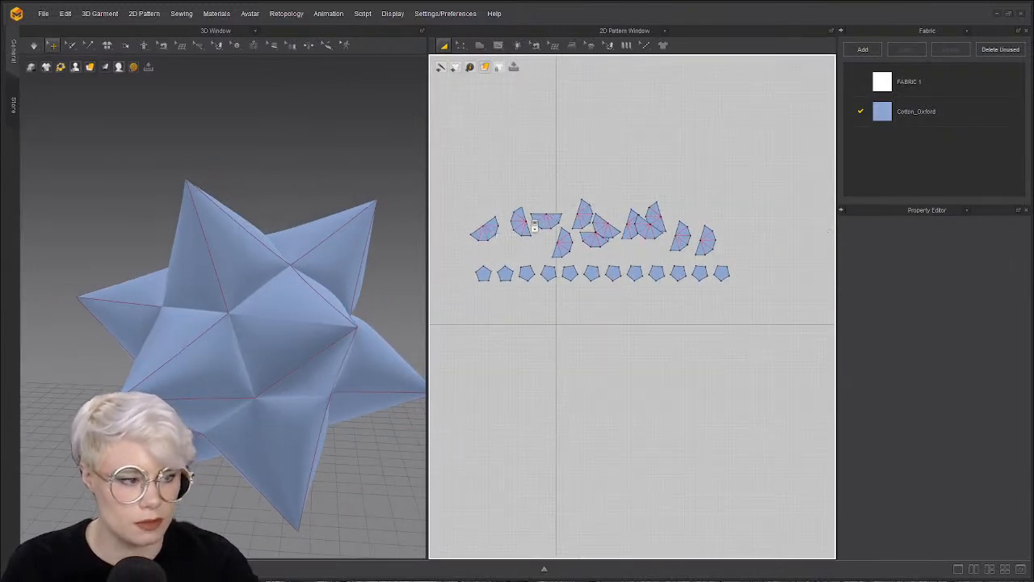
# - Select all the spike pattern pieces without the pentagons and distribute them horizontally with the suggested spacing
pyautogui.moveTo(460, 193); pyautogui.dragTo(762, 264)
pyautogui.click(573, 130)
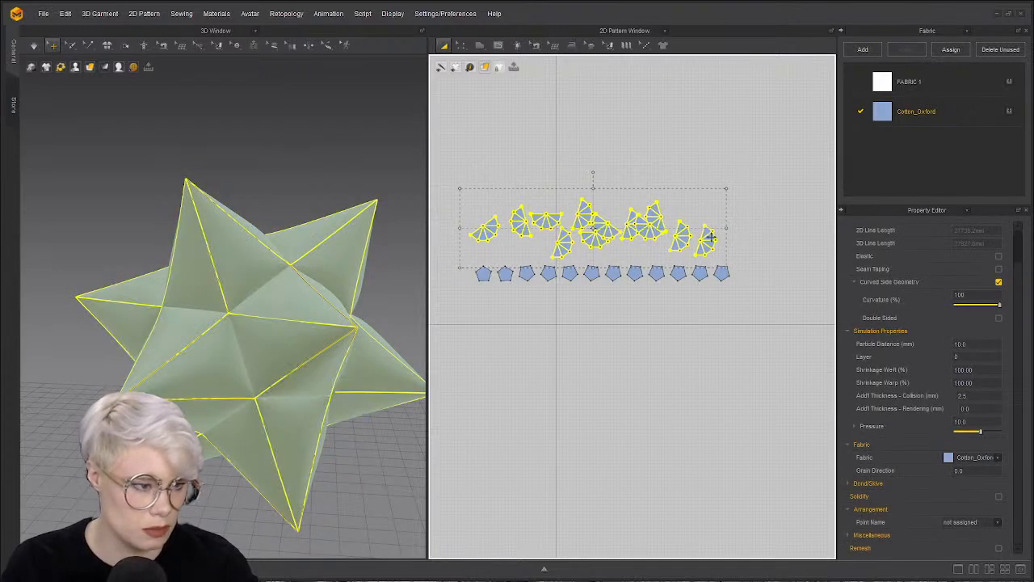
pyautogui.rightClick(711, 240)
pyautogui.moveTo(827, 345)
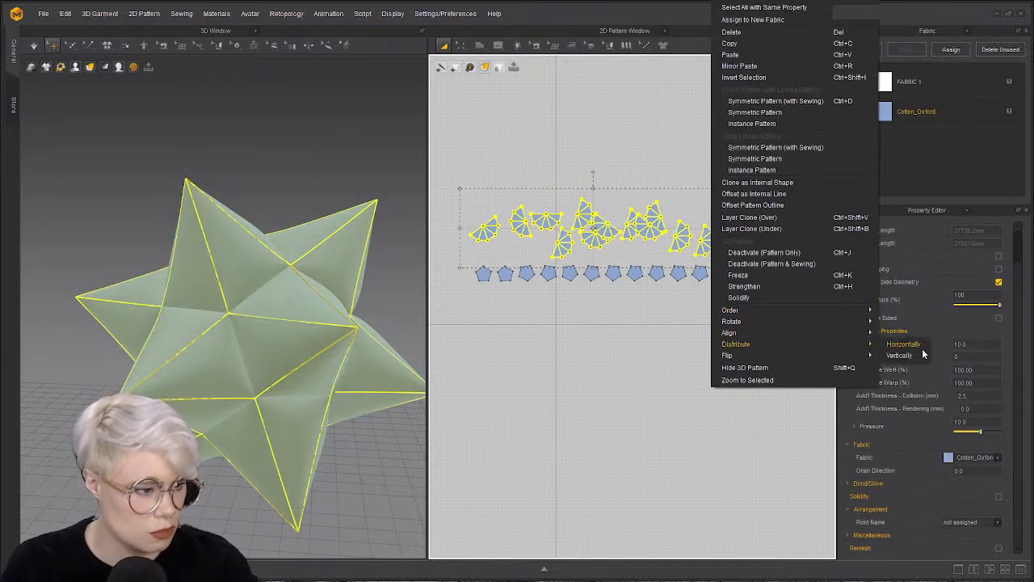
pyautogui.click(905, 344)
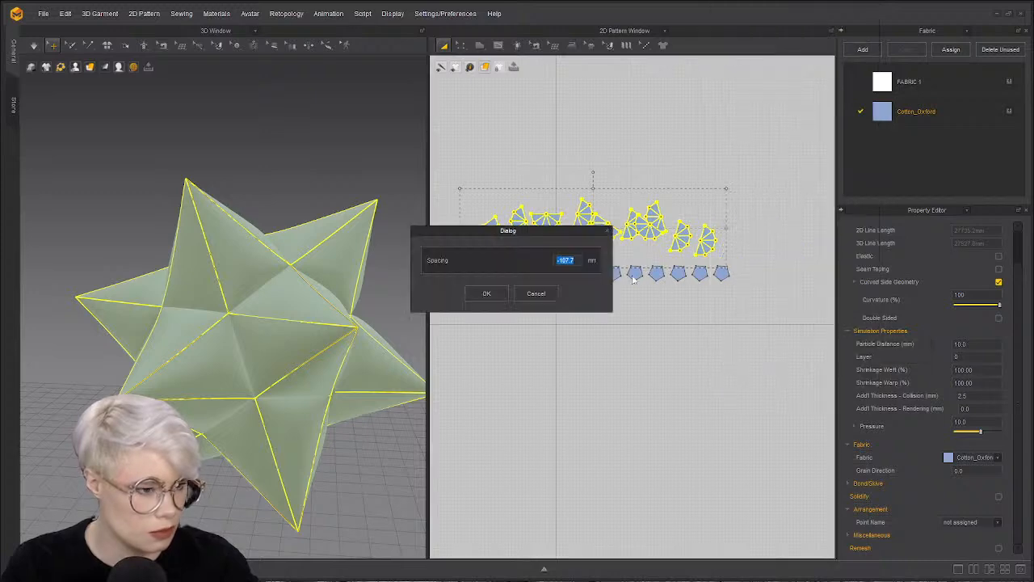
pyautogui.click(489, 296)
pyautogui.click(490, 299)
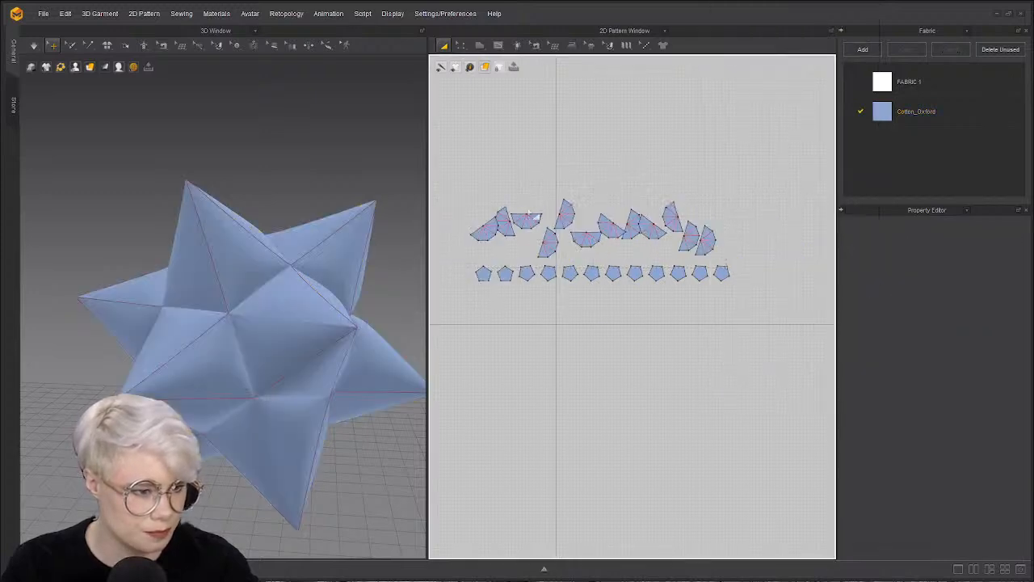
# - Rotate the first four spike pattern pieces at the left end of the row so they stand roughly upright
pyautogui.scroll(5, 482, 214)
pyautogui.click(489, 223)
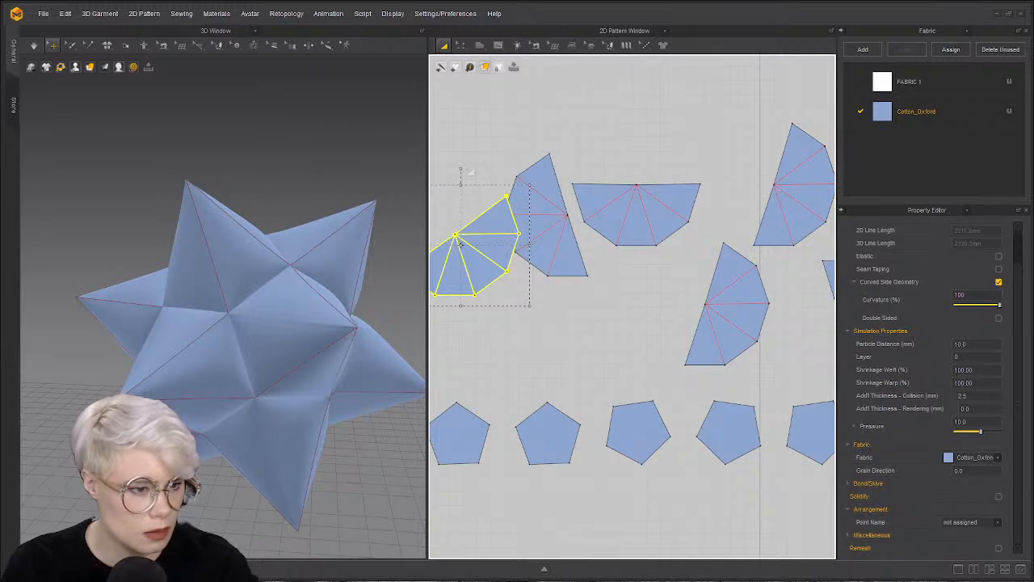
pyautogui.moveTo(462, 169); pyautogui.dragTo(410, 191)
pyautogui.moveTo(486, 196); pyautogui.dragTo(458, 171)
pyautogui.moveTo(543, 185); pyautogui.dragTo(534, 179)
pyautogui.click(671, 191)
pyautogui.moveTo(639, 154); pyautogui.dragTo(698, 163)
pyautogui.click(725, 243)
pyautogui.scroll(-2, 759, 195)
pyautogui.moveTo(759, 195); pyautogui.dragTo(613, 232, button='middle')
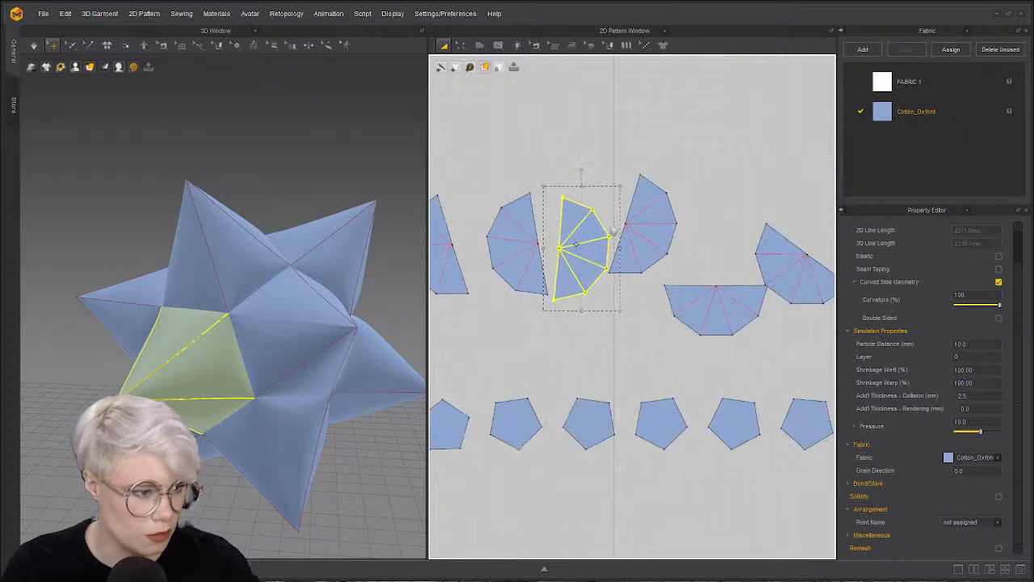
# - Straighten the spike pieces near the middle of the row, turning the horizontal one upright and moving it up into line
pyautogui.scroll(3, 614, 232)
pyautogui.click(649, 173)
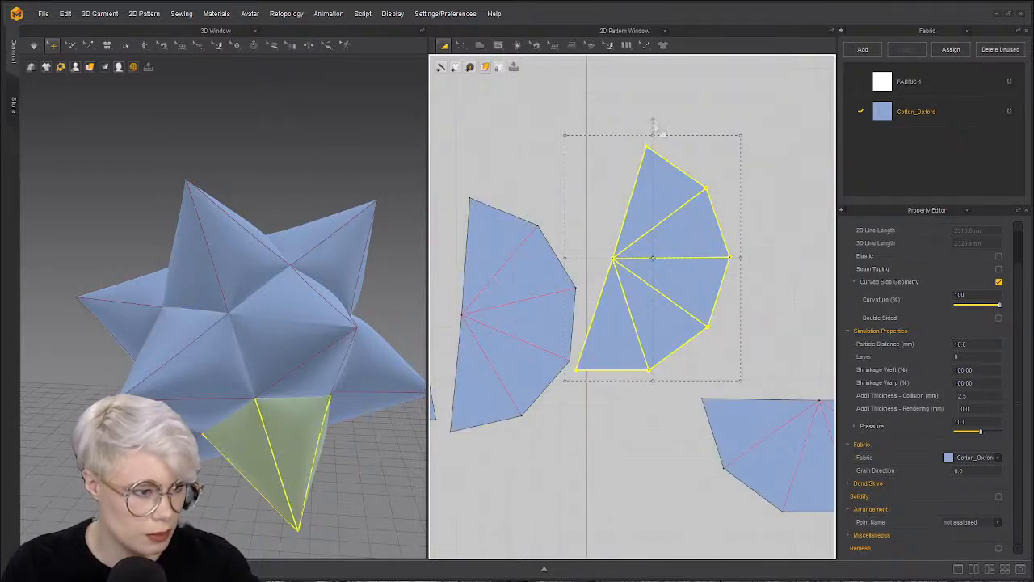
pyautogui.scroll(2, 732, 288)
pyautogui.moveTo(732, 288); pyautogui.dragTo(681, 264, button='middle')
pyautogui.scroll(2, 752, 396)
pyautogui.moveTo(752, 396); pyautogui.dragTo(638, 356, button='middle')
pyautogui.scroll(-4, 670, 403)
pyautogui.click(614, 373)
pyautogui.moveTo(660, 326); pyautogui.dragTo(579, 396)
pyautogui.moveTo(636, 342); pyautogui.dragTo(665, 214)
# - Turn the remaining tilted spike pieces right of the middle upright and space them beside their neighbours
pyautogui.scroll(-4, 579, 267)
pyautogui.click(642, 279)
pyautogui.click(681, 234)
pyautogui.click(718, 278)
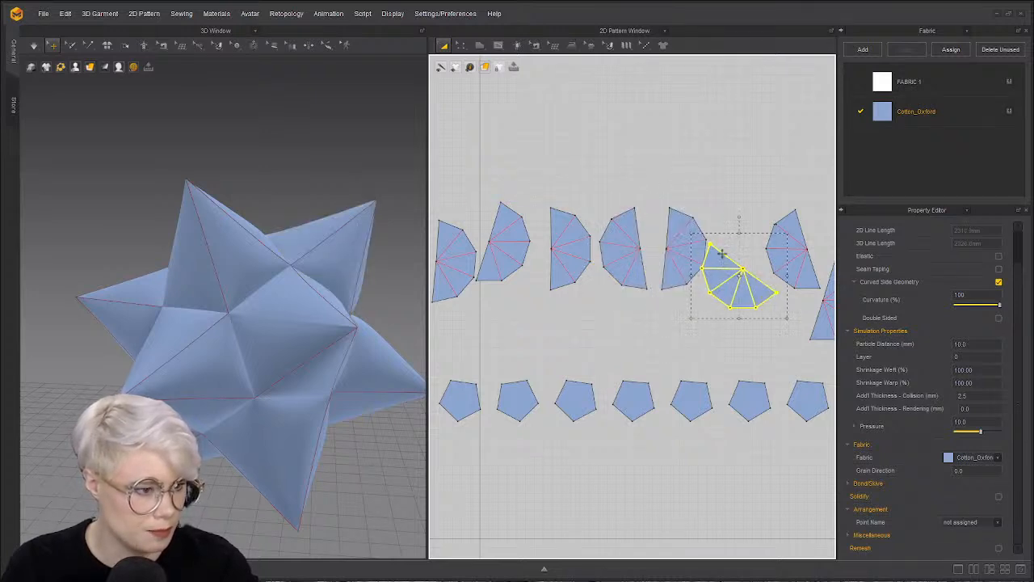
pyautogui.moveTo(741, 218)
pyautogui.mouseDown()
pyautogui.moveTo(778, 237)
pyautogui.moveTo(735, 225)
pyautogui.mouseUp()
pyautogui.scroll(1, 753, 242)
pyautogui.moveTo(753, 243); pyautogui.dragTo(658, 264, button='middle')
pyautogui.scroll(1, 656, 257)
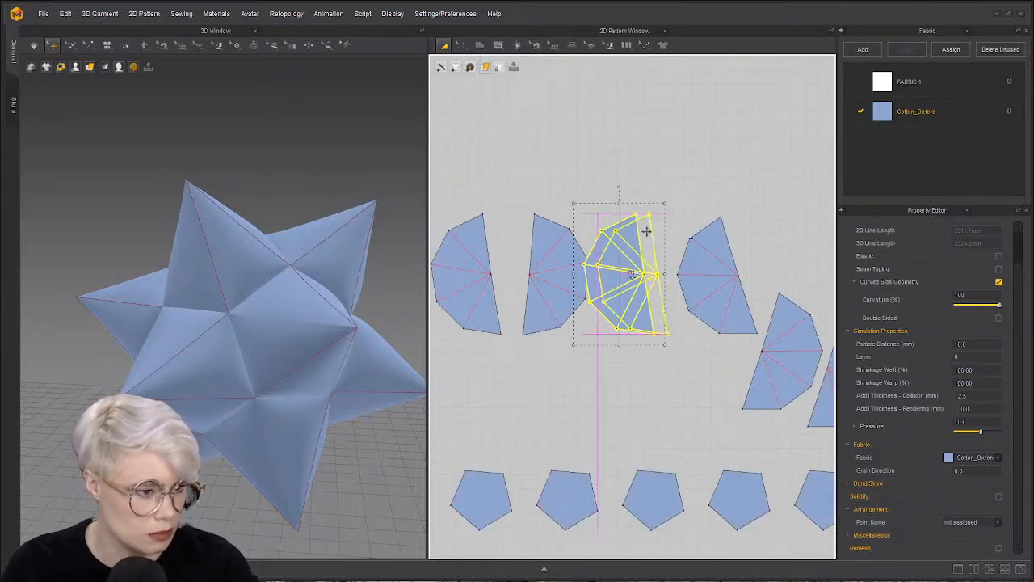
pyautogui.click(722, 220)
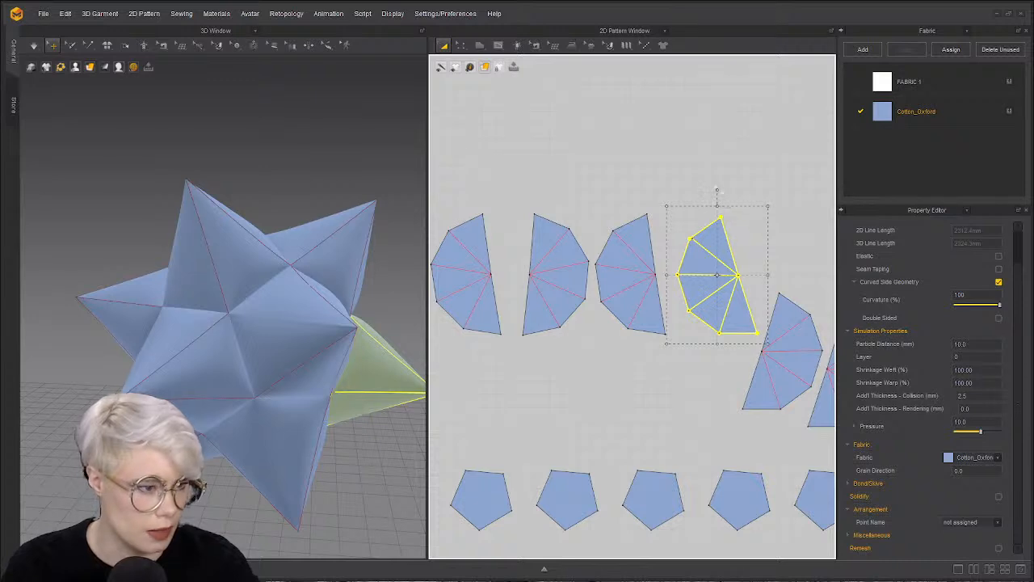
pyautogui.moveTo(718, 191); pyautogui.dragTo(732, 192)
pyautogui.moveTo(726, 238); pyautogui.dragTo(716, 227)
# - Move the last two spike pieces at the right end up into line with the row
pyautogui.moveTo(776, 306); pyautogui.dragTo(681, 283, button='middle')
pyautogui.scroll(3, 681, 283)
pyautogui.click(691, 290)
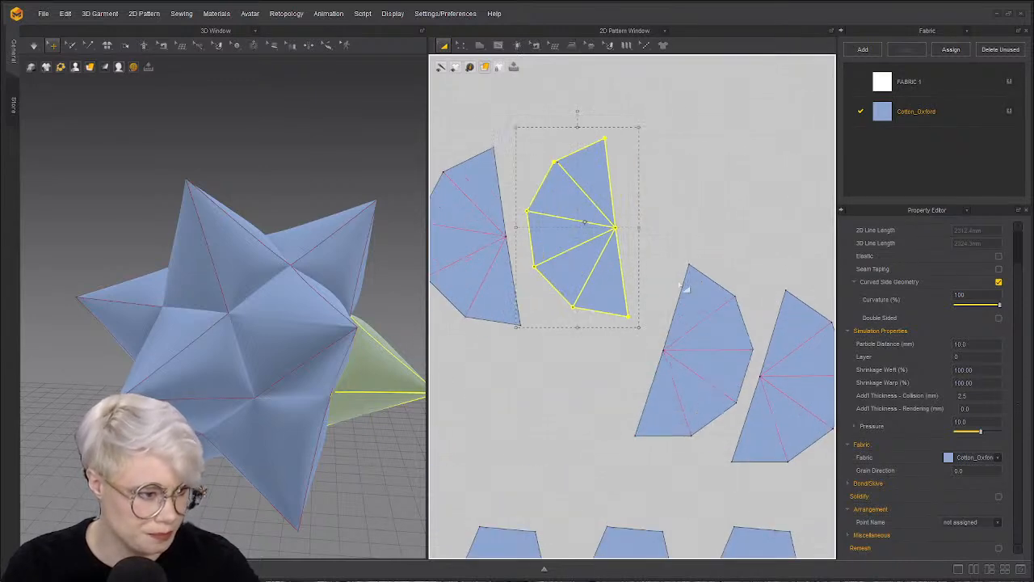
pyautogui.click(782, 324)
pyautogui.scroll(-6, 801, 196)
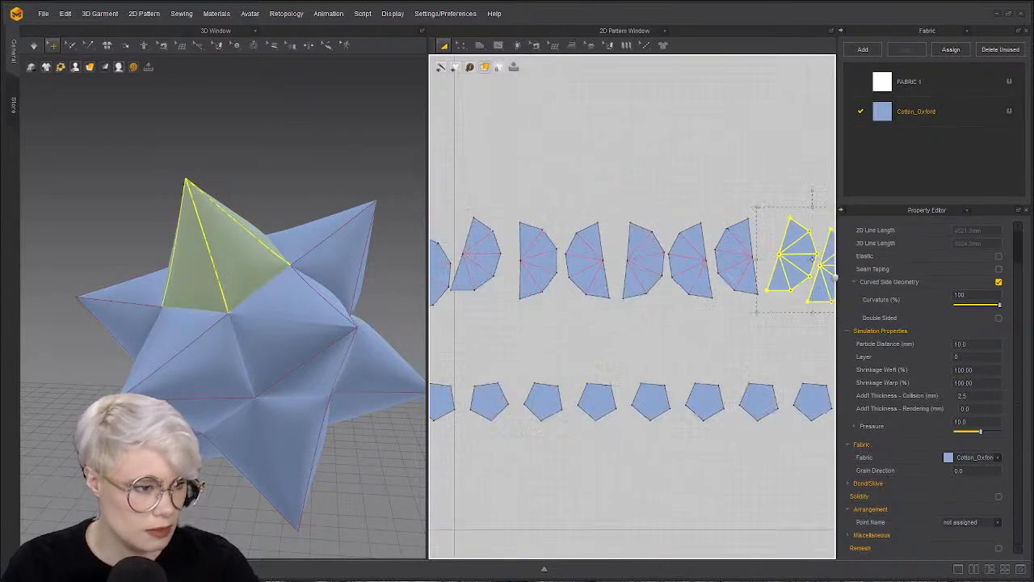
# - Select the whole row of spike pieces and move it down closer to the pentagons
pyautogui.moveTo(574, 213); pyautogui.dragTo(993, 275)
pyautogui.moveTo(731, 232); pyautogui.dragTo(732, 261)
pyautogui.scroll(3, 745, 267)
pyautogui.moveTo(745, 268); pyautogui.dragTo(649, 297, button='middle')
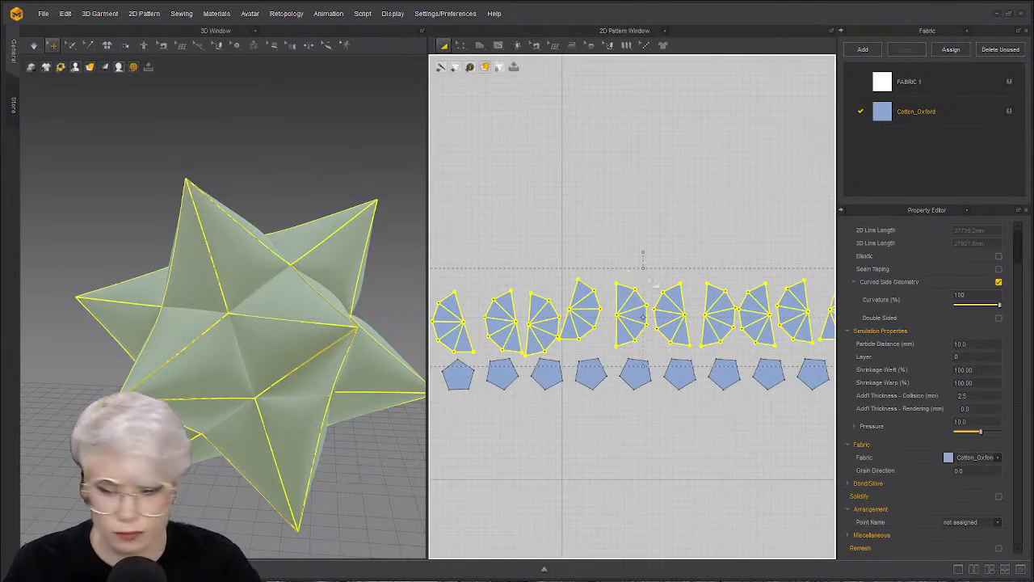
# - Try to apply Instance Pattern linked editing to all the selected spike pieces
pyautogui.rightClick(573, 302)
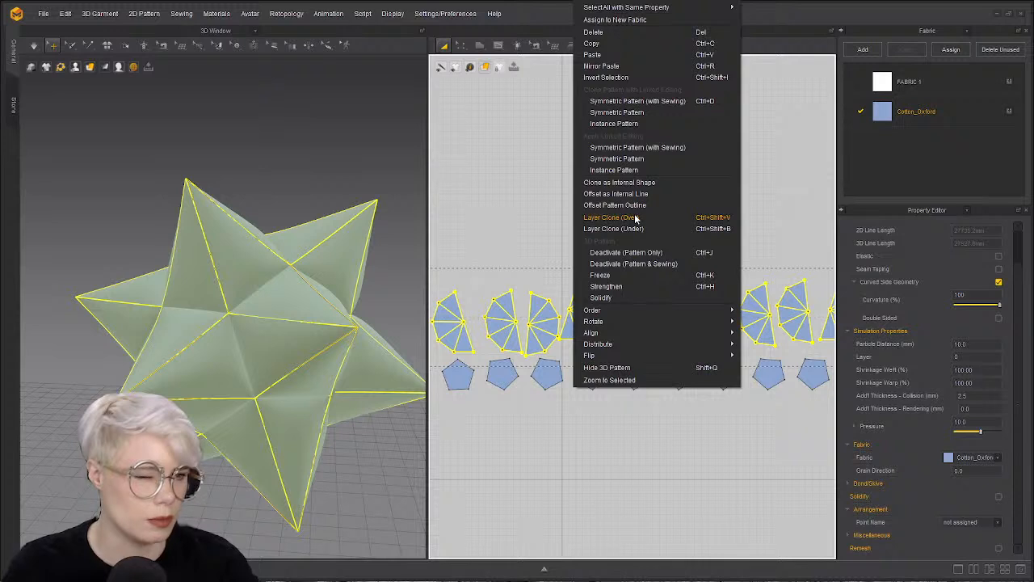
pyautogui.click(651, 171)
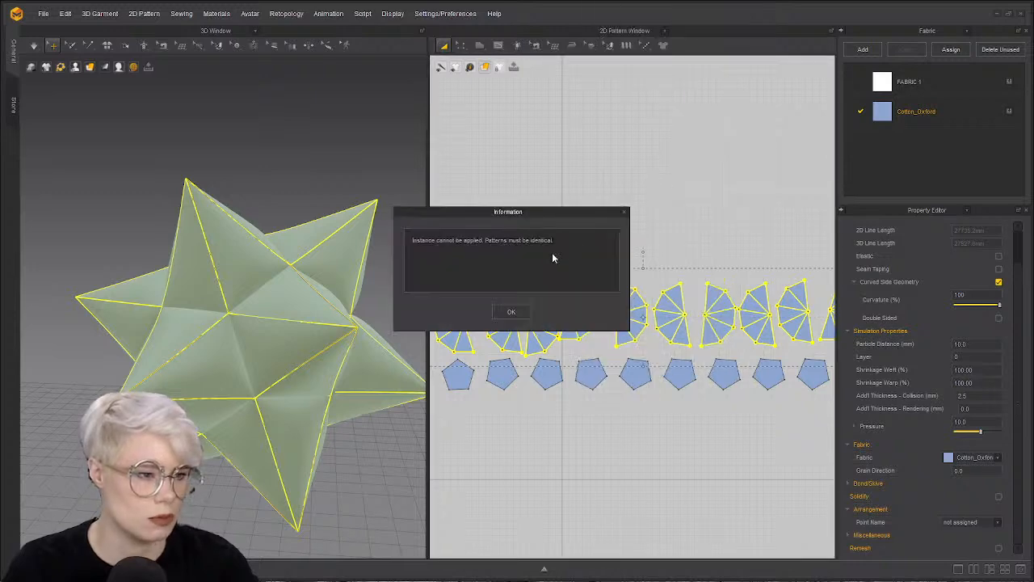
pyautogui.click(510, 312)
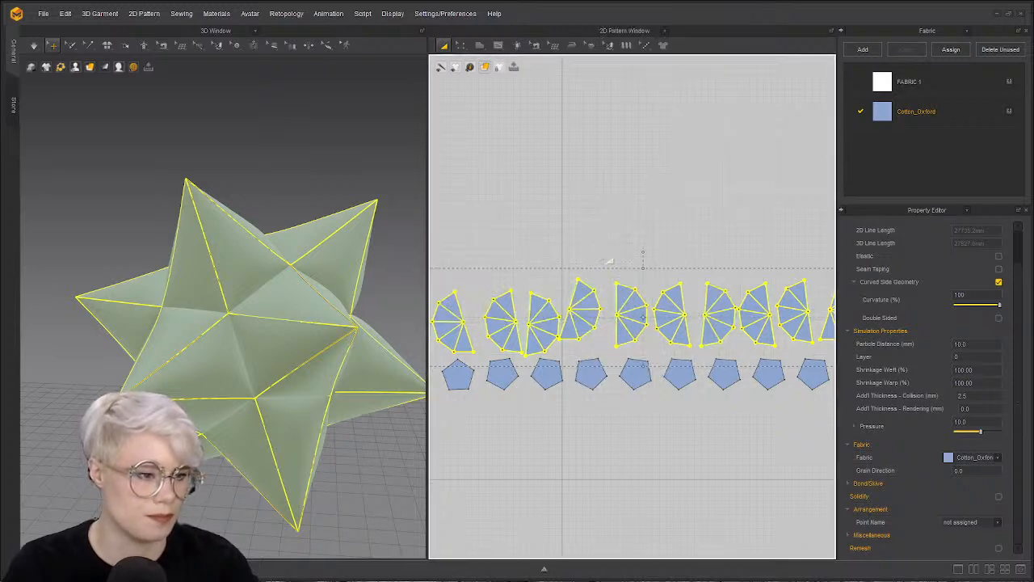
# - Create a Layer Clone (Over) of all the spike pieces and place the copies above the original row
pyautogui.rightClick(582, 286)
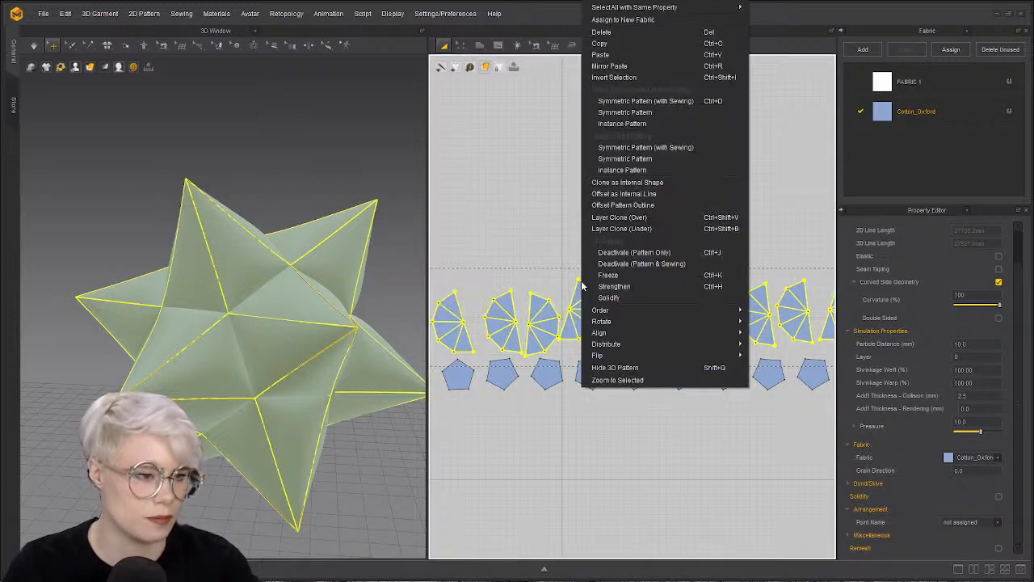
pyautogui.click(656, 221)
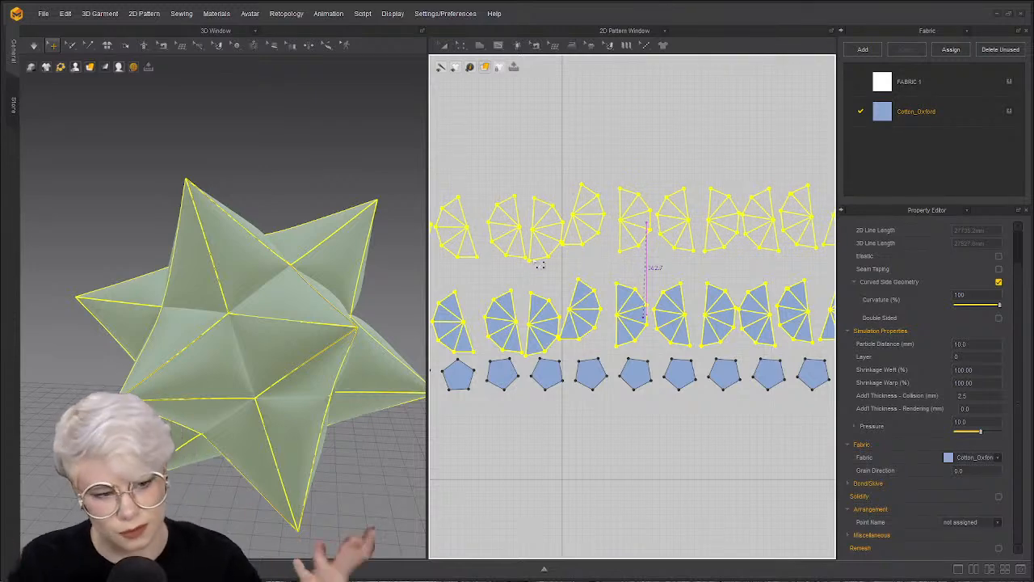
pyautogui.click(443, 207)
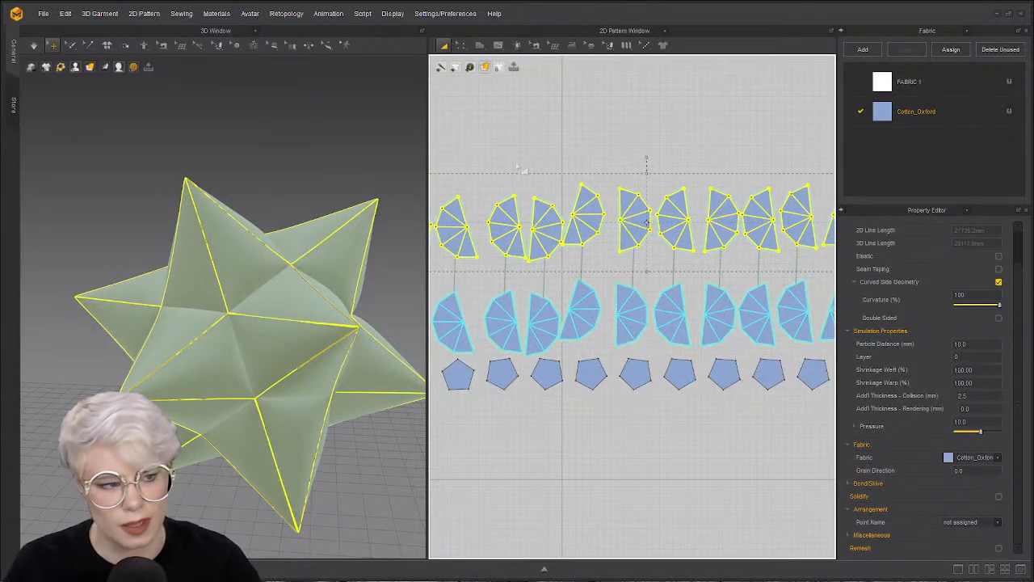
# - Select the row of cloned spike pieces and remove their linked editing with the originals
pyautogui.rightClick(579, 197)
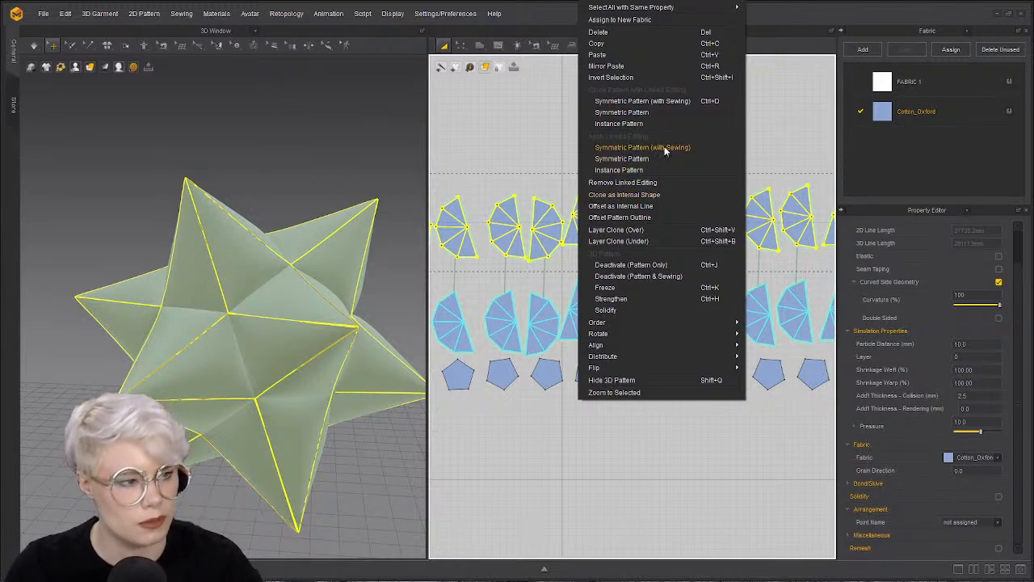
pyautogui.click(555, 142)
pyautogui.scroll(-2, 716, 228)
pyautogui.moveTo(714, 229); pyautogui.dragTo(674, 251, button='middle')
pyautogui.scroll(-2, 674, 252)
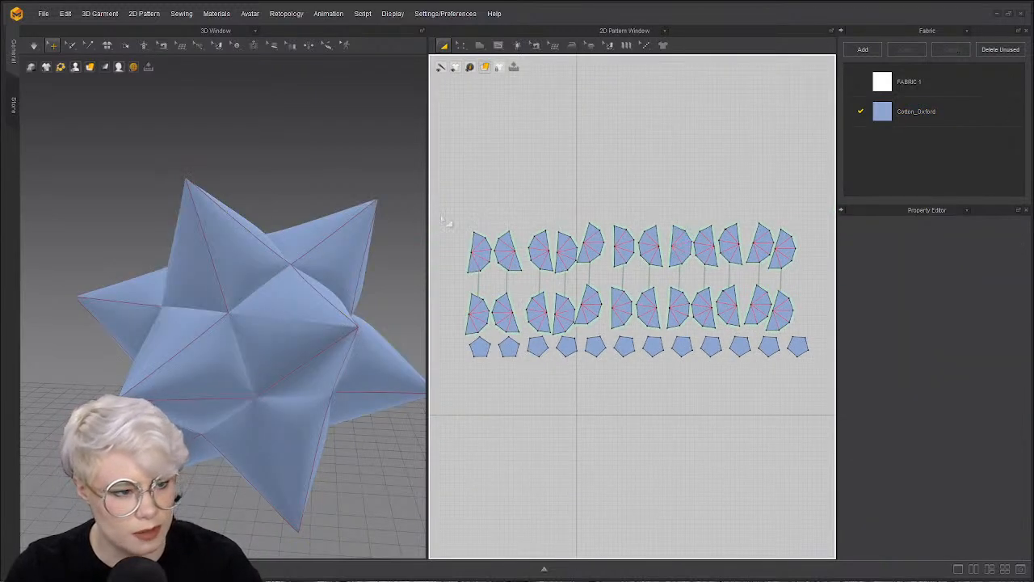
pyautogui.hotkey('ctrl', 'a')
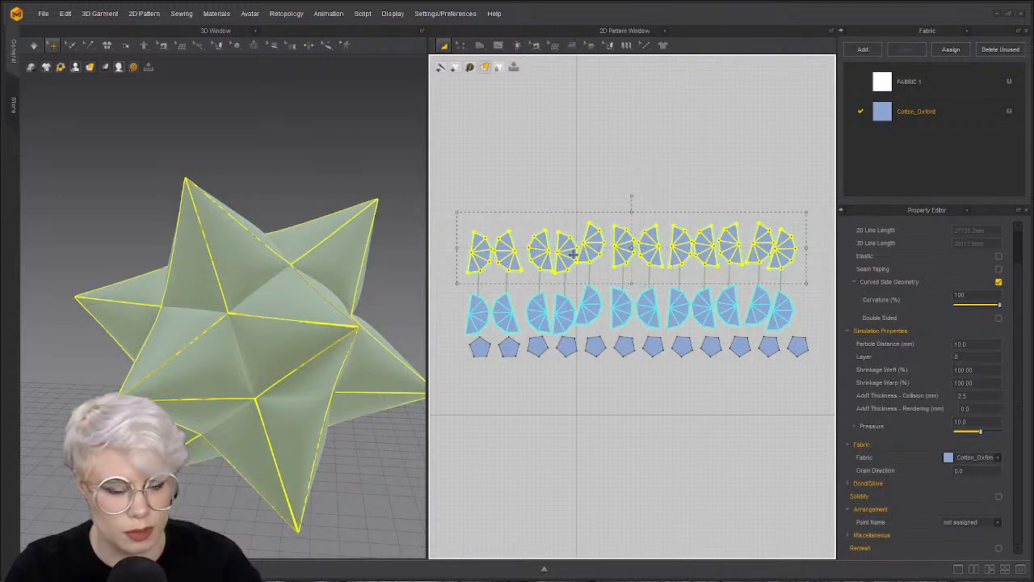
pyautogui.rightClick(574, 256)
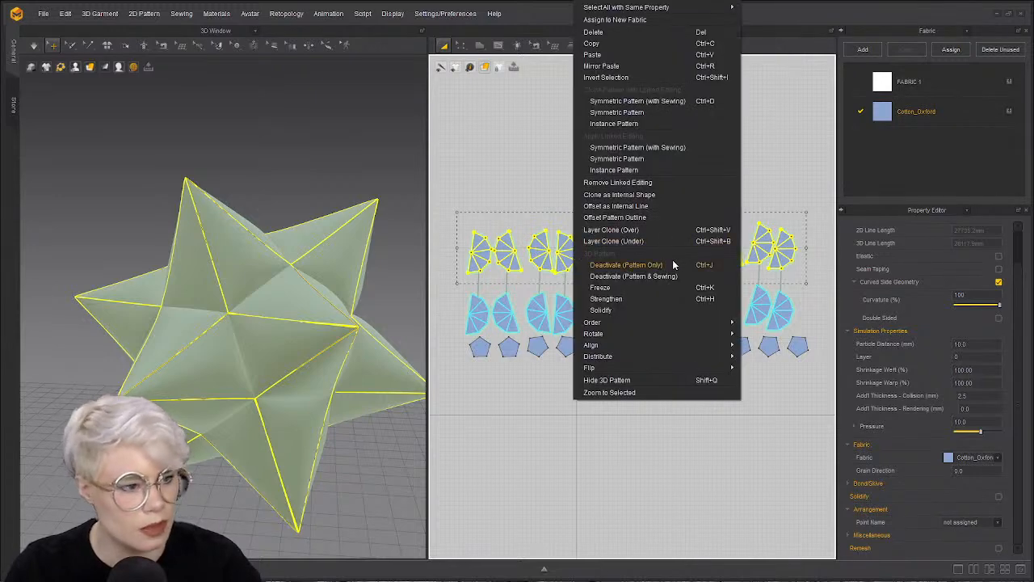
pyautogui.click(668, 182)
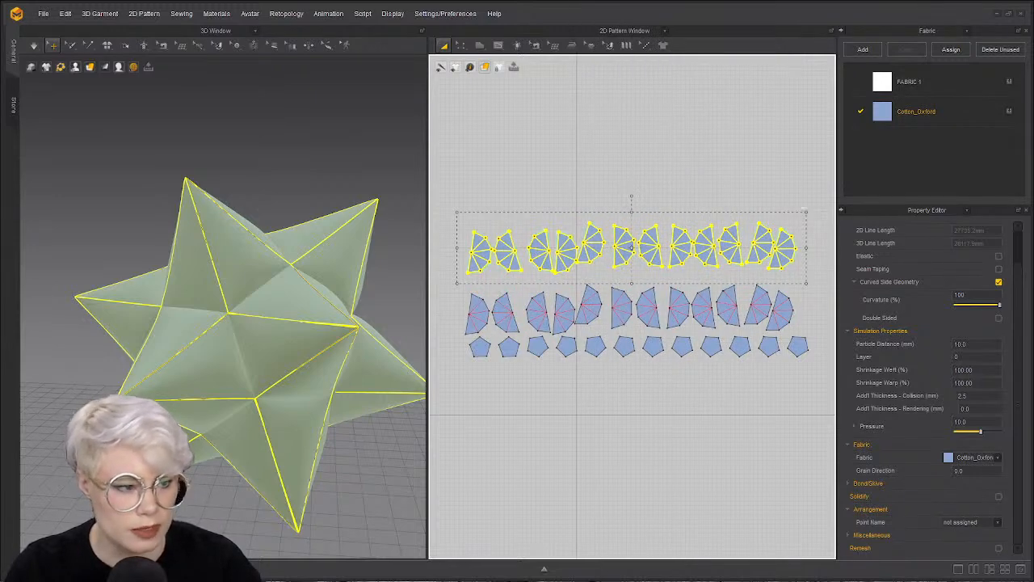
pyautogui.moveTo(805, 211); pyautogui.dragTo(827, 188)
pyautogui.rightClick(827, 188)
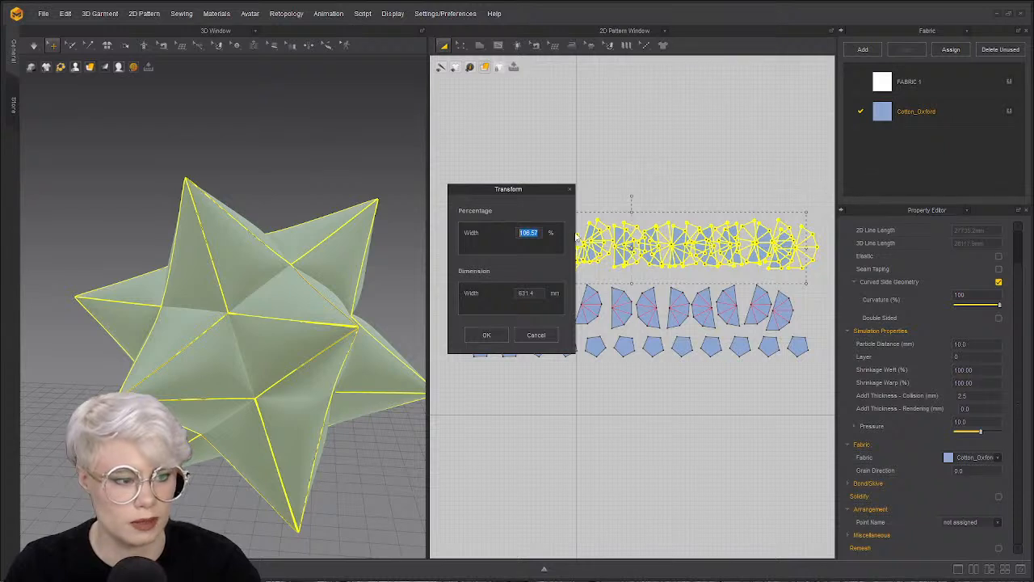
pyautogui.write('102')
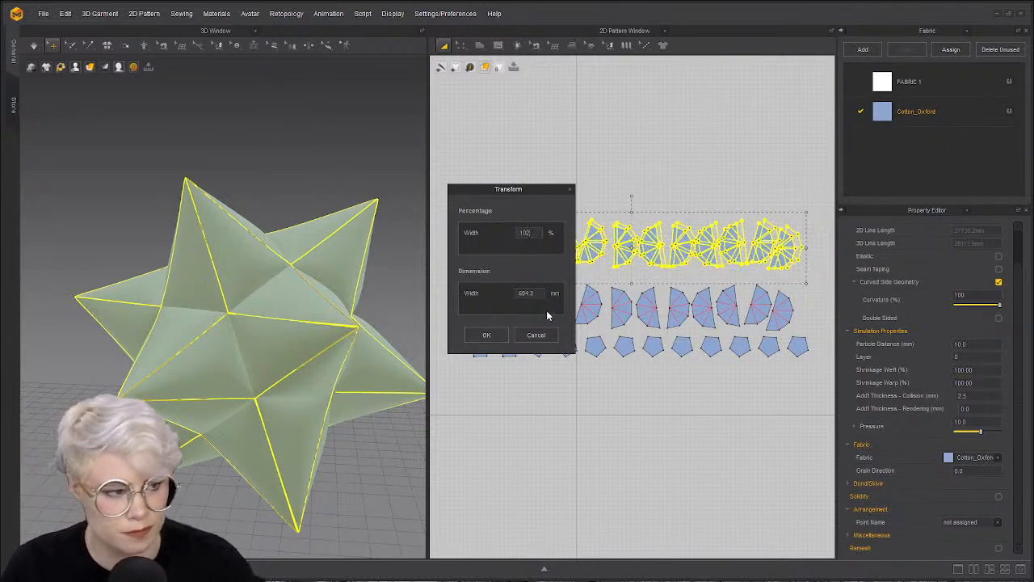
pyautogui.click(537, 335)
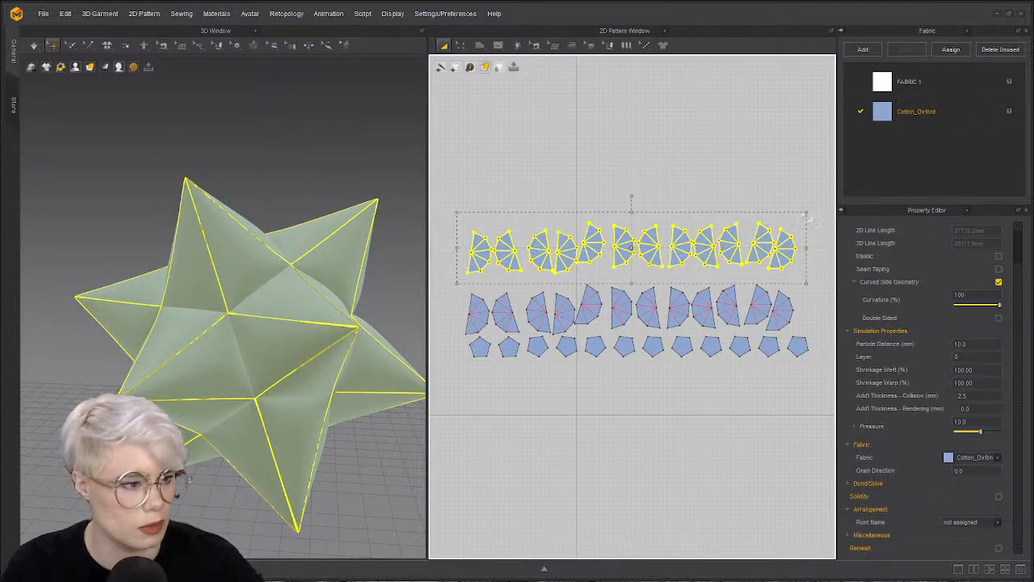
# - Scale the row of cloned spike pieces down slightly as one group
pyautogui.moveTo(810, 204)
pyautogui.mouseDown()
pyautogui.moveTo(813, 192)
pyautogui.moveTo(793, 206)
pyautogui.mouseUp()
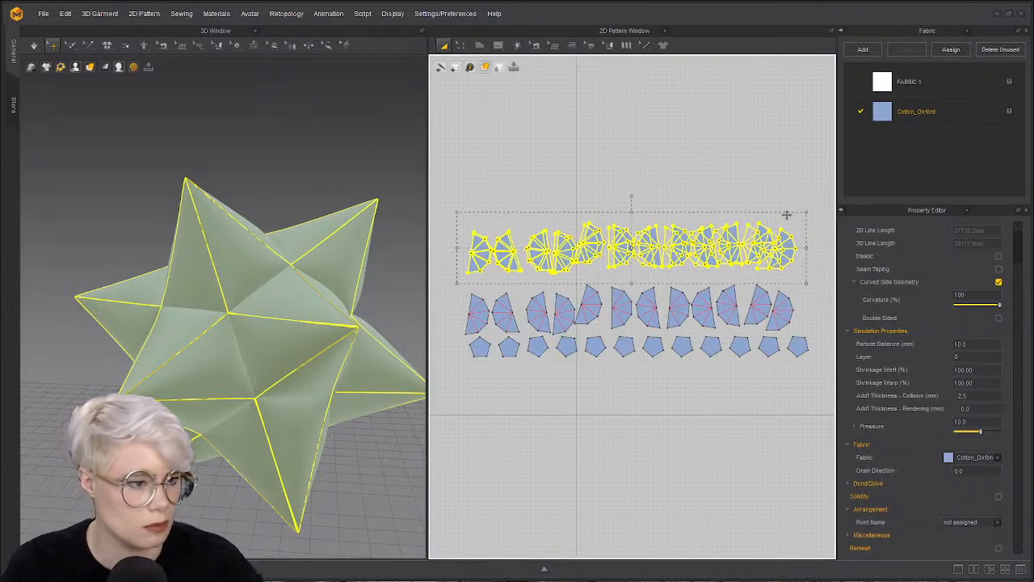
pyautogui.click(718, 141)
pyautogui.scroll(-4, 747, 186)
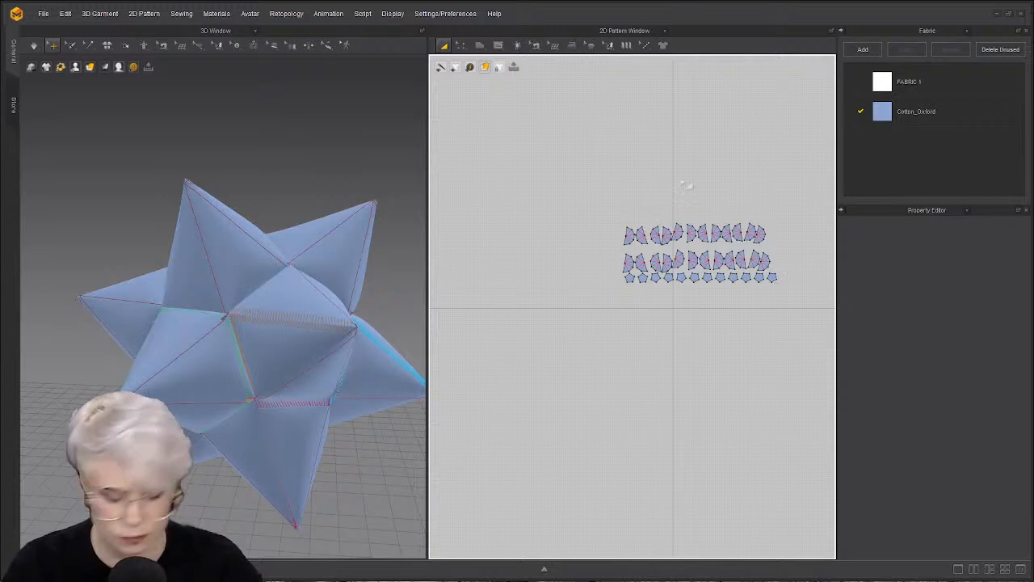
pyautogui.scroll(5, 685, 186)
pyautogui.moveTo(685, 186); pyautogui.dragTo(556, 224, button='middle')
# - Undo the scaling of the cloned spike pieces
pyautogui.hotkey('ctrl', 'z')
pyautogui.moveTo(612, 279); pyautogui.dragTo(586, 230, button='middle')
pyautogui.scroll(-5, 630, 198)
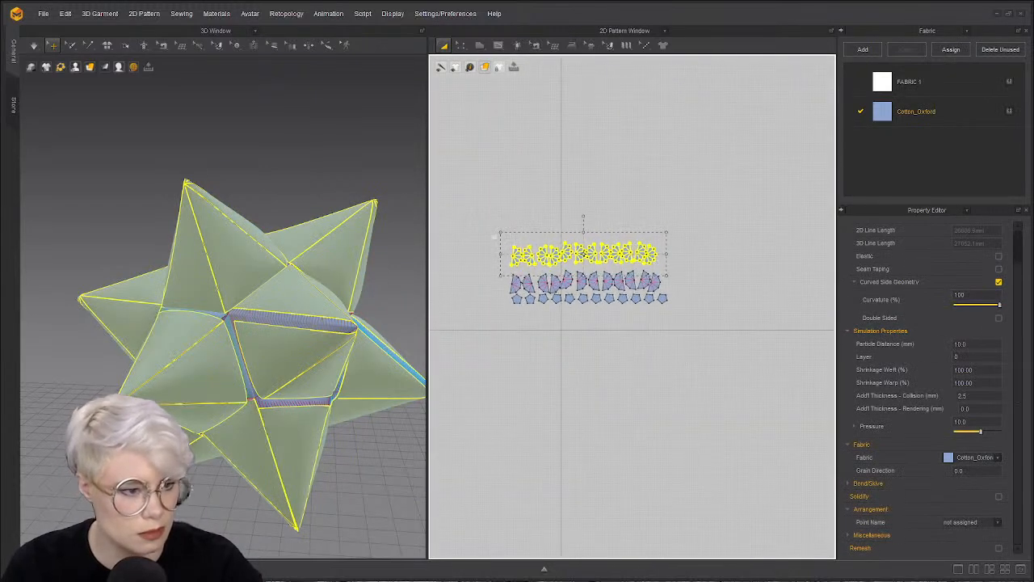
pyautogui.moveTo(485, 225); pyautogui.dragTo(681, 263)
pyautogui.hotkey('ctrl', 'z')
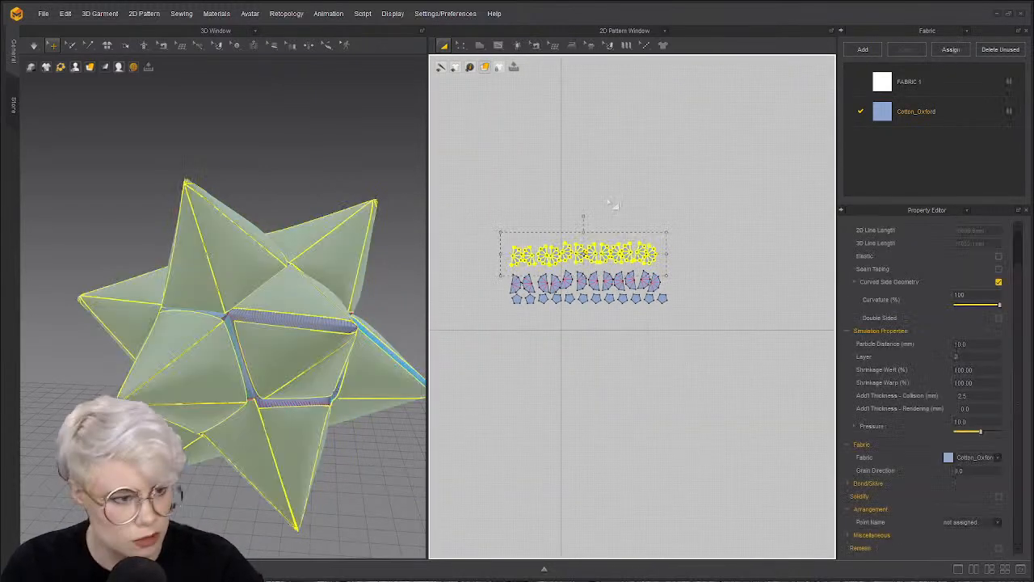
# - Undo back to the linked cloned spike pieces and remove linked editing from the whole upper cloned row
pyautogui.hotkey('ctrl', 'z')
pyautogui.scroll(3, 577, 233)
pyautogui.click(480, 236)
pyautogui.moveTo(441, 232); pyautogui.dragTo(484, 282)
pyautogui.moveTo(819, 323); pyautogui.dragTo(820, 323)
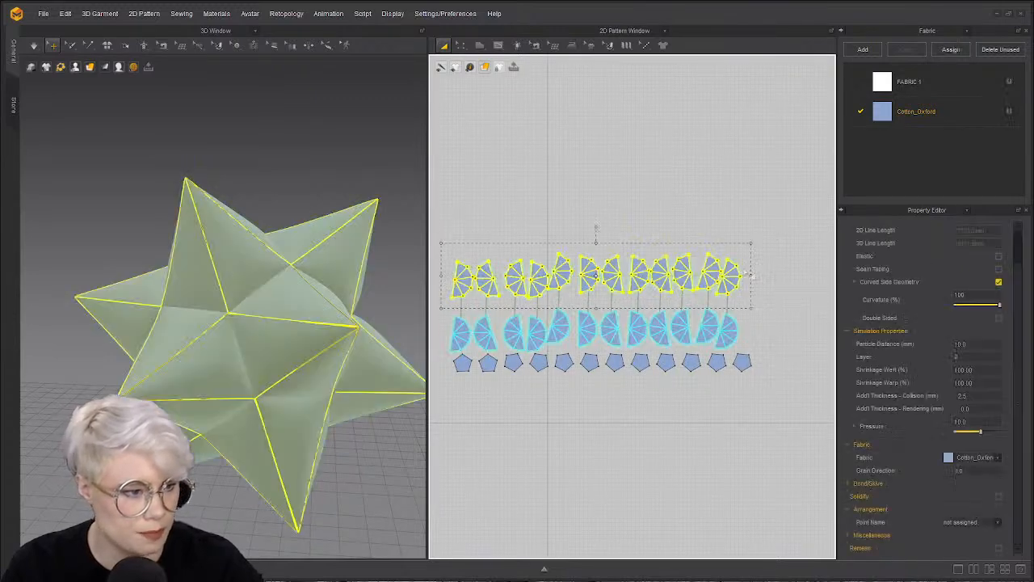
pyautogui.rightClick(727, 273)
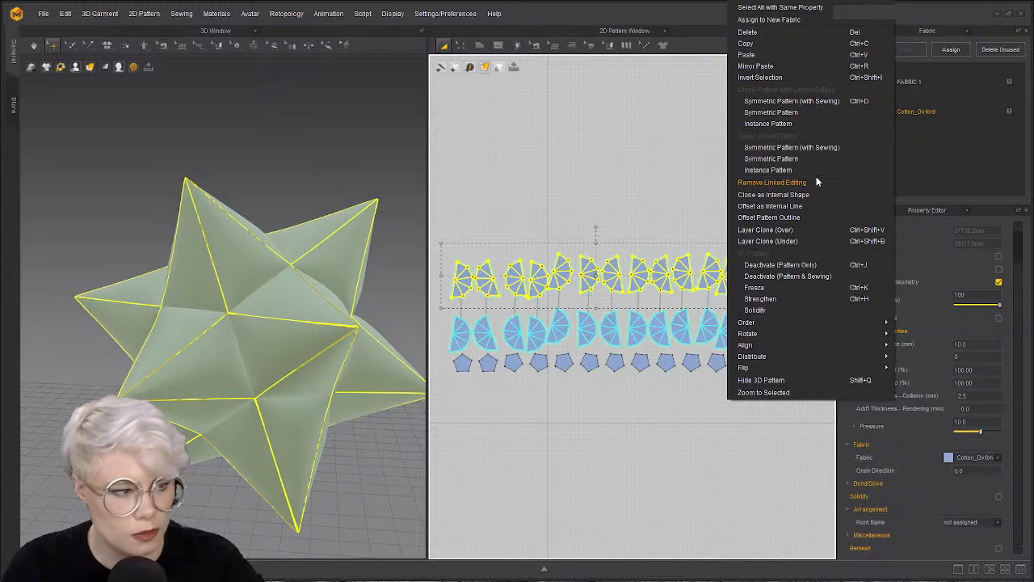
pyautogui.click(817, 181)
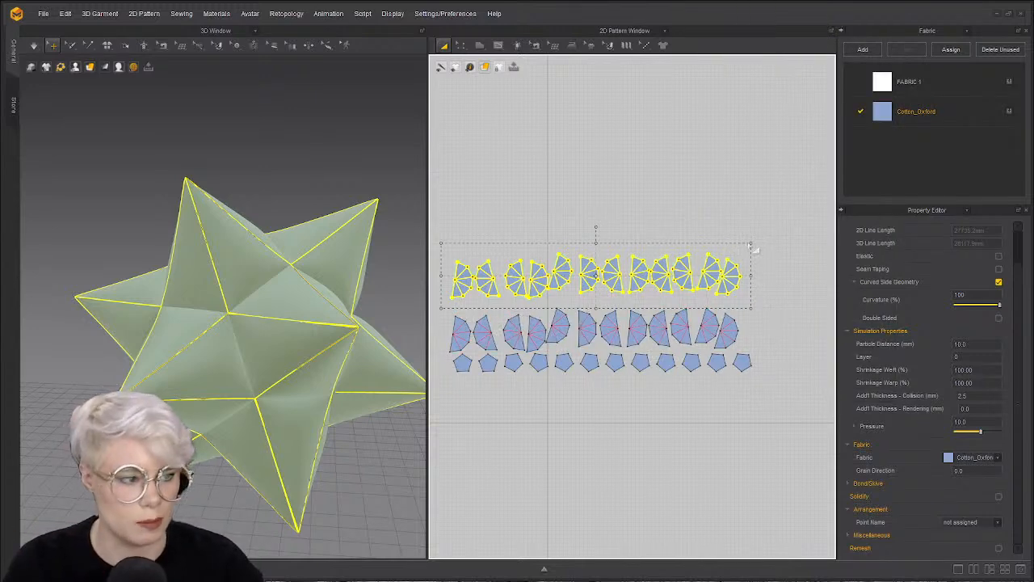
# - Scale the upper row of cloned spike pieces as one group to 102% in width and height
pyautogui.click(757, 251)
pyautogui.moveTo(768, 303); pyautogui.dragTo(454, 206)
pyautogui.moveTo(752, 242); pyautogui.dragTo(788, 215)
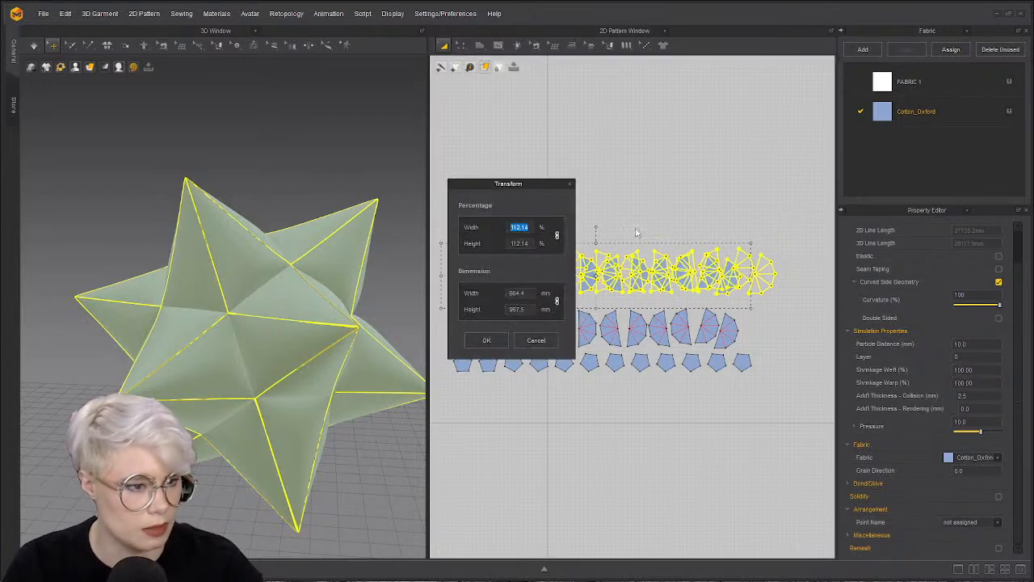
pyautogui.write('102')
pyautogui.press('Tab')
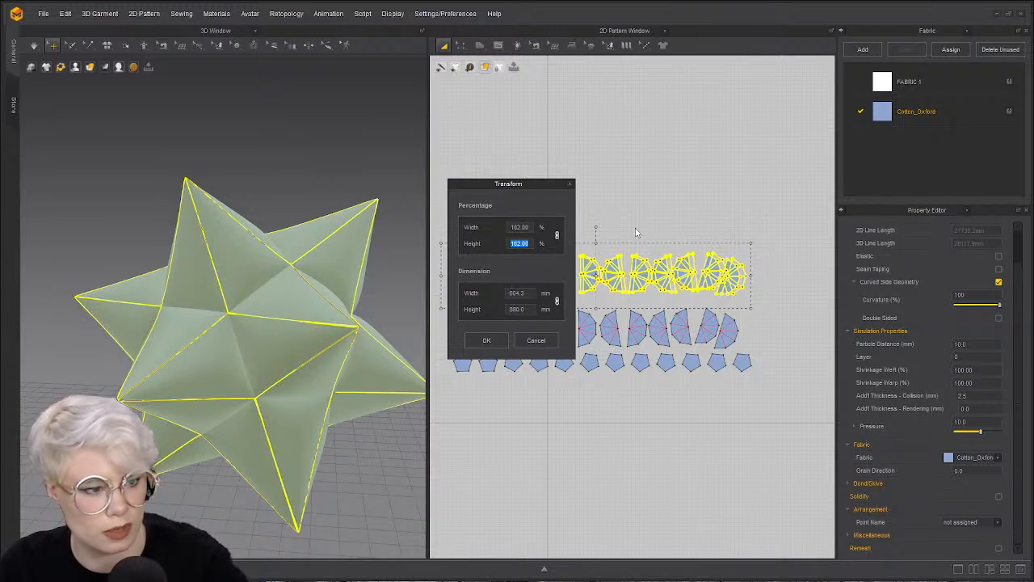
pyautogui.click(492, 342)
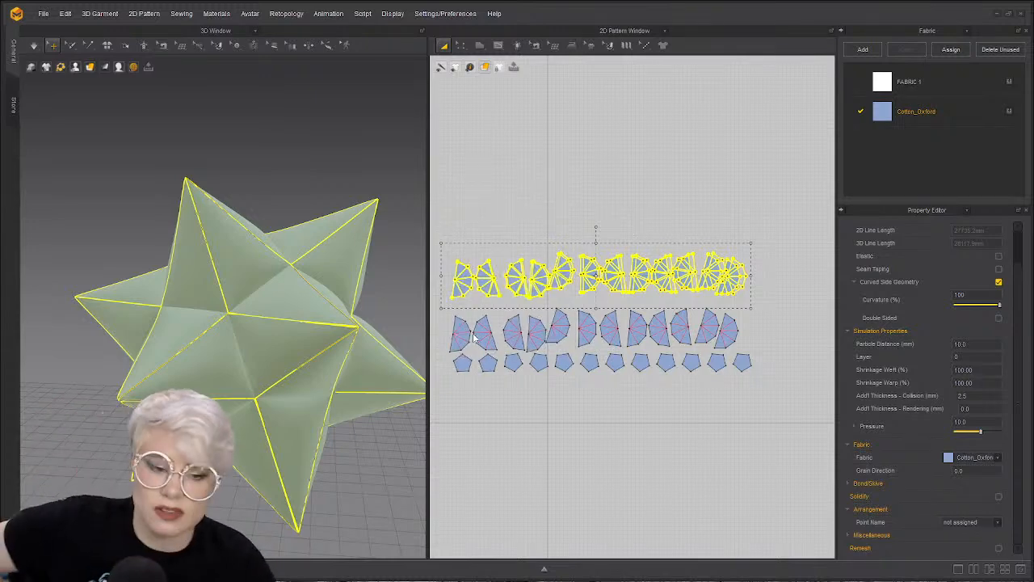
# - Inspect the sewing lines between the pieces, and set the cloned spike row's pressure to 0
pyautogui.click(529, 223)
pyautogui.press('n')
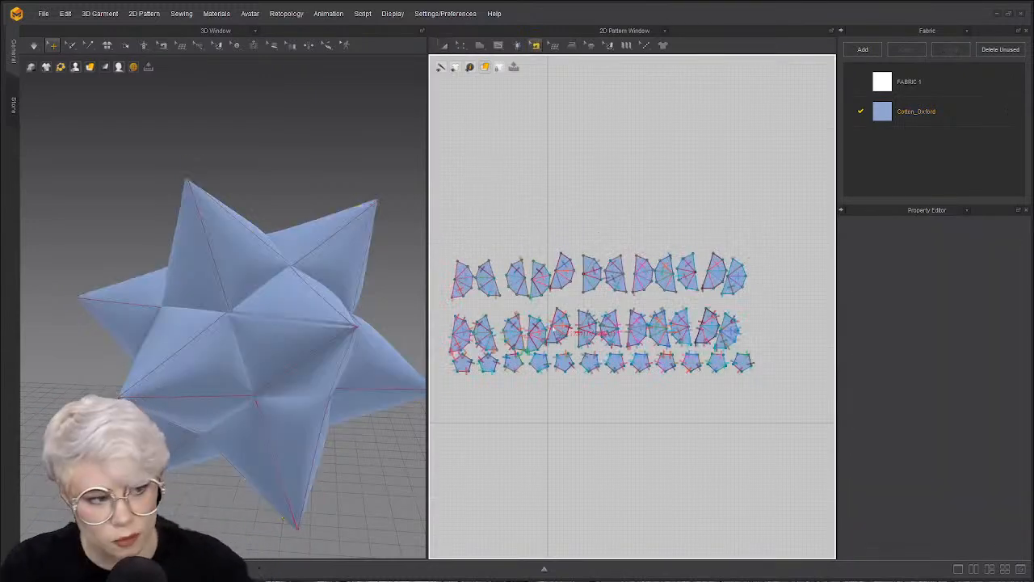
pyautogui.scroll(4, 544, 302)
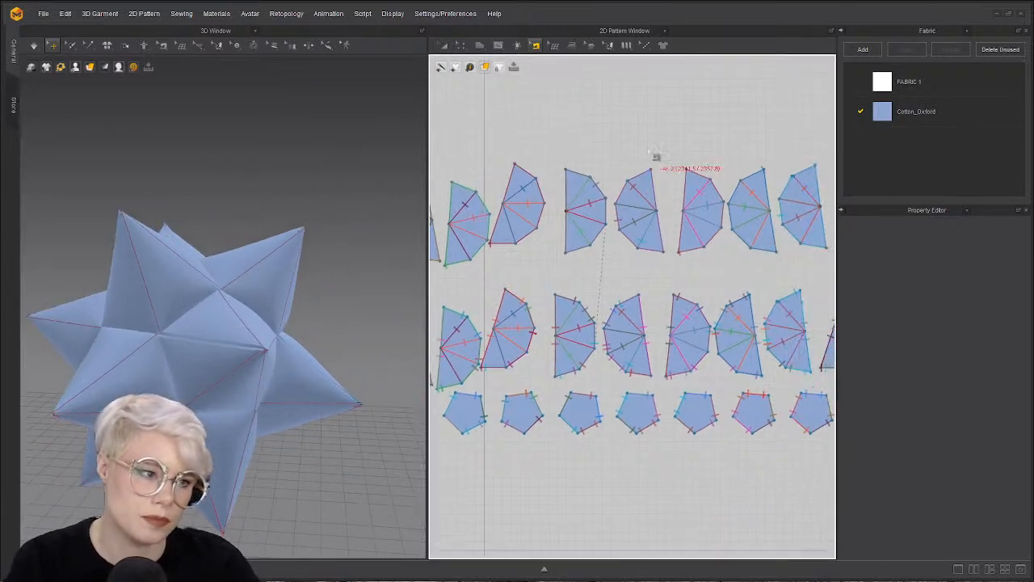
pyautogui.scroll(-5, 655, 154)
pyautogui.press('a')
pyautogui.moveTo(622, 202); pyautogui.dragTo(834, 202)
pyautogui.click(992, 422)
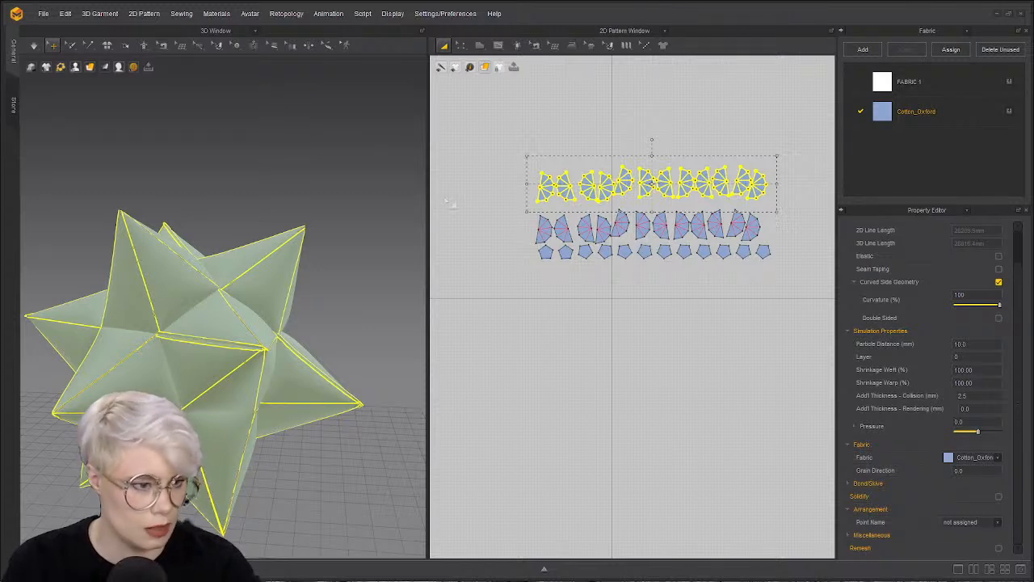
# - Set the pressure of the original middle row of spike pieces to 20 and start the simulation
pyautogui.click(509, 220)
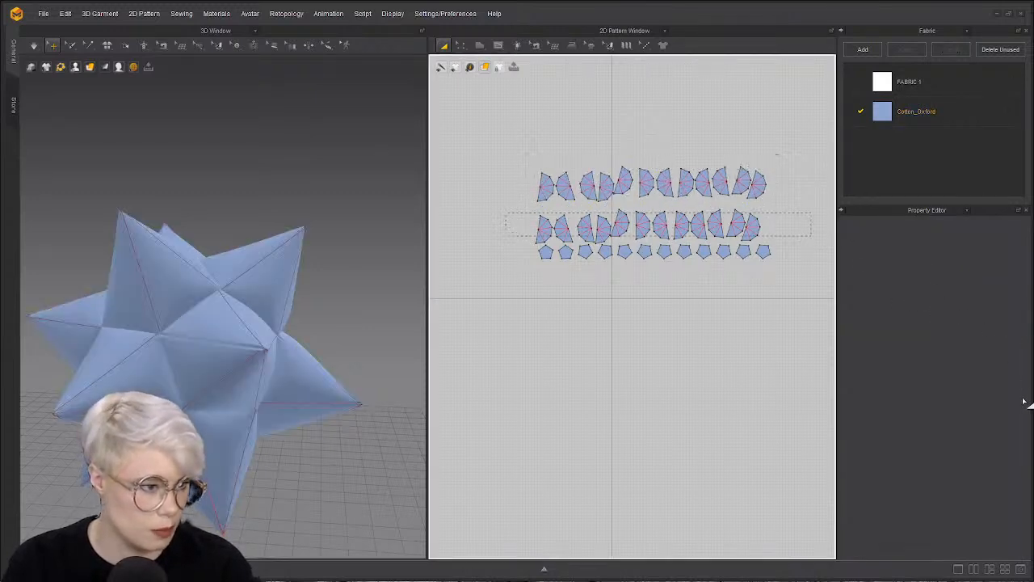
pyautogui.moveTo(813, 275); pyautogui.dragTo(821, 251)
pyautogui.click(498, 198)
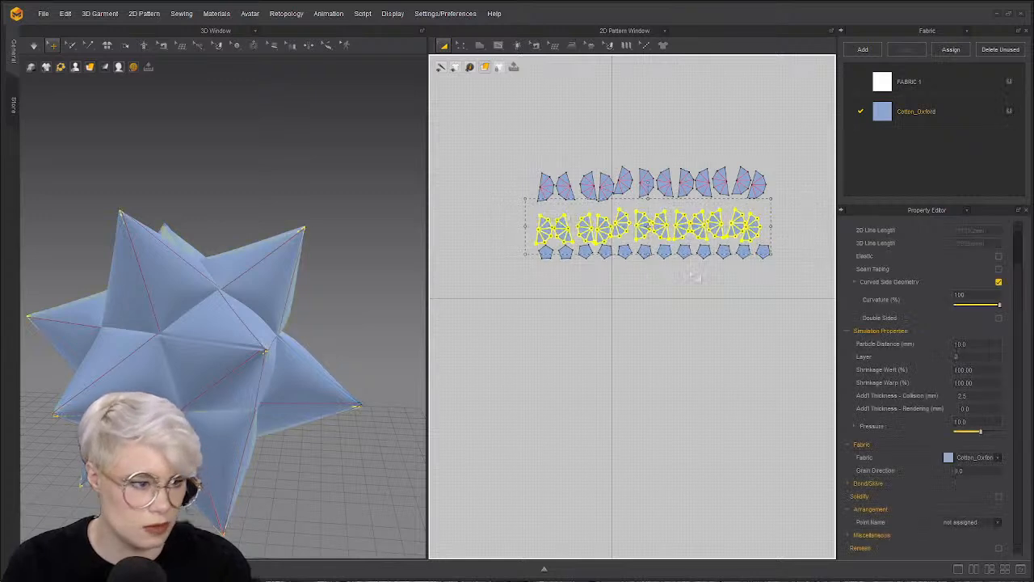
pyautogui.doubleClick(985, 423)
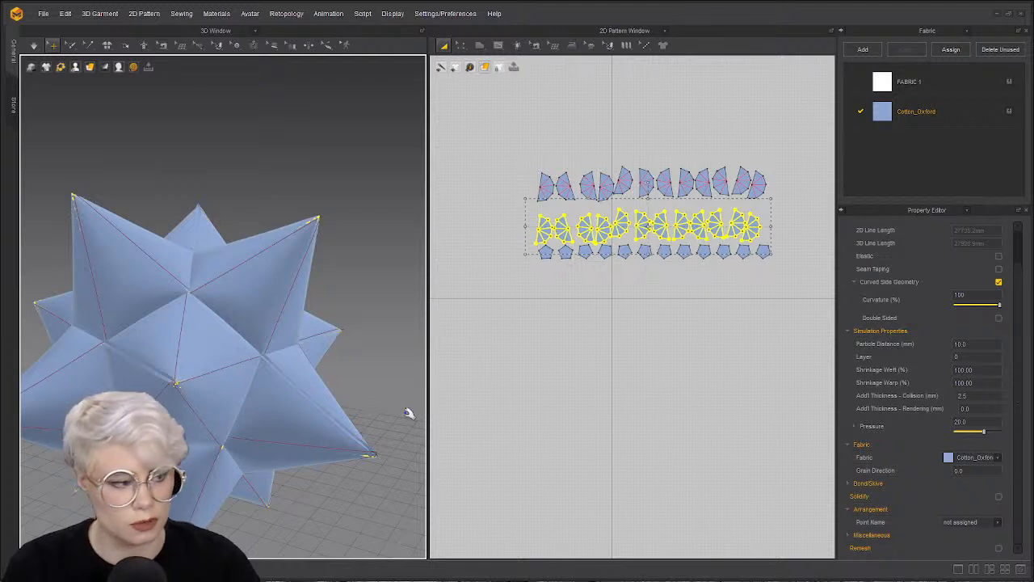
pyautogui.press('space')
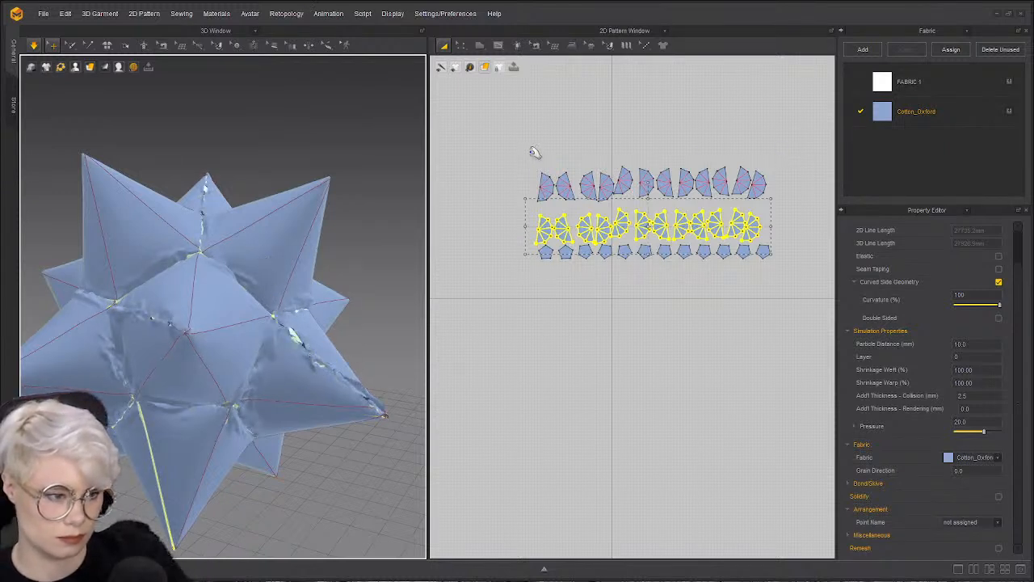
# - Stop the simulation and set the simulation layer of the upper cloned spike row to 1
pyautogui.click(526, 148)
pyautogui.click(34, 46)
pyautogui.moveTo(523, 136); pyautogui.dragTo(808, 198)
pyautogui.click(974, 356)
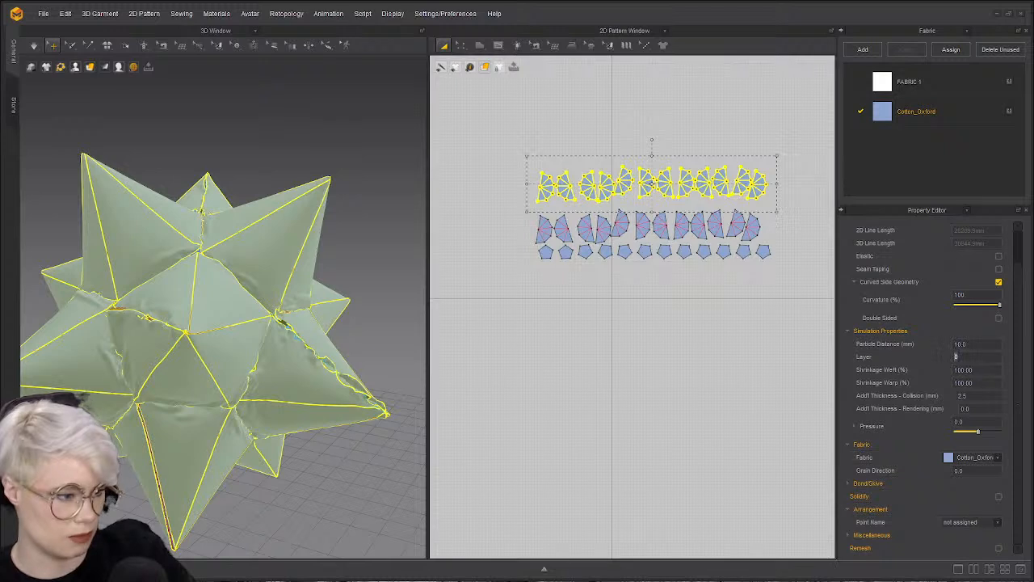
pyautogui.write('1')
pyautogui.press('Return')
pyautogui.click(768, 279)
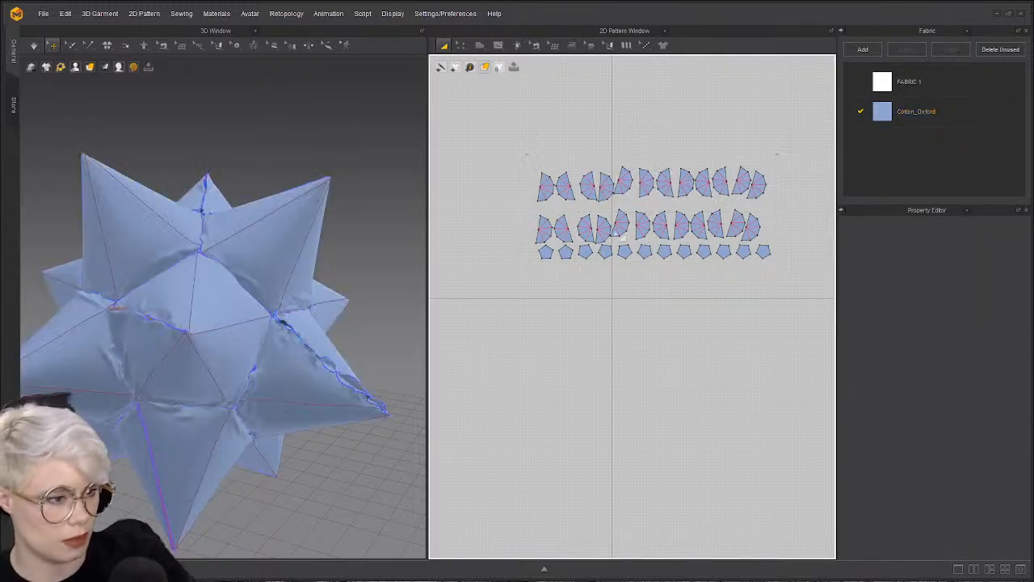
# - Simulate the layered star in repeated runs so the outer cloned spikes settle over the inner ones
pyautogui.moveTo(808, 287); pyautogui.dragTo(480, 216)
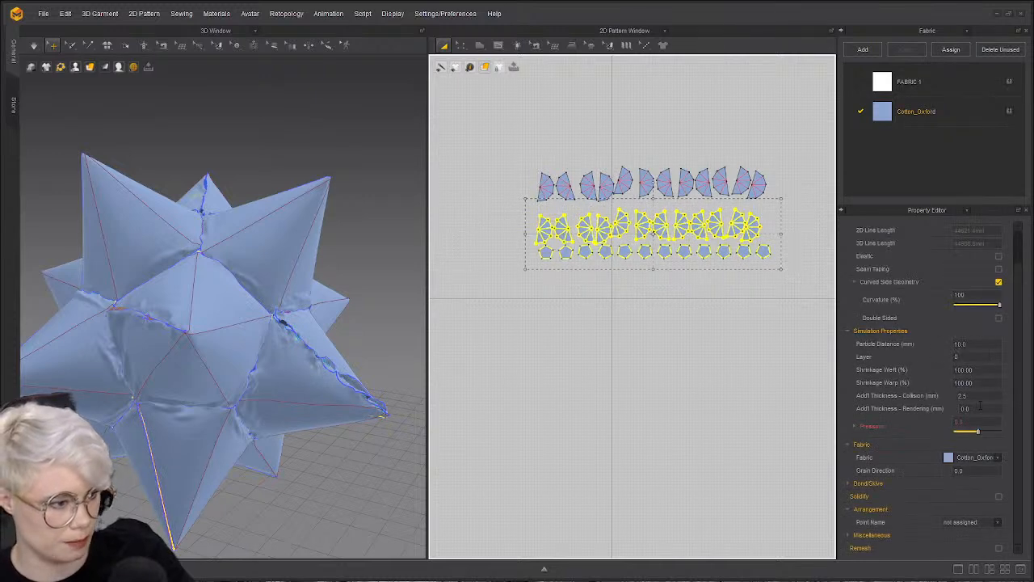
pyautogui.click(621, 442)
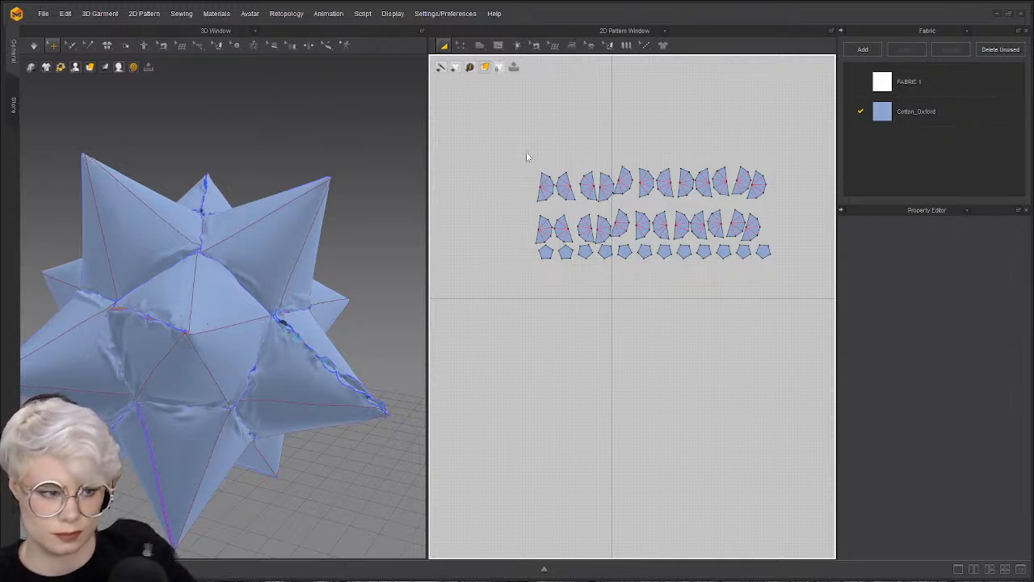
pyautogui.press('space')
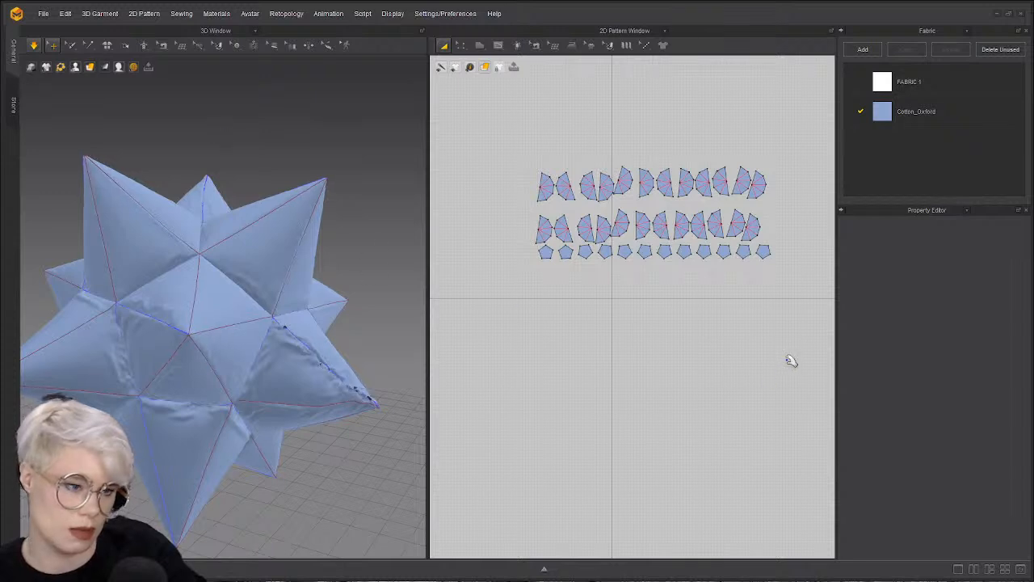
pyautogui.click(34, 45)
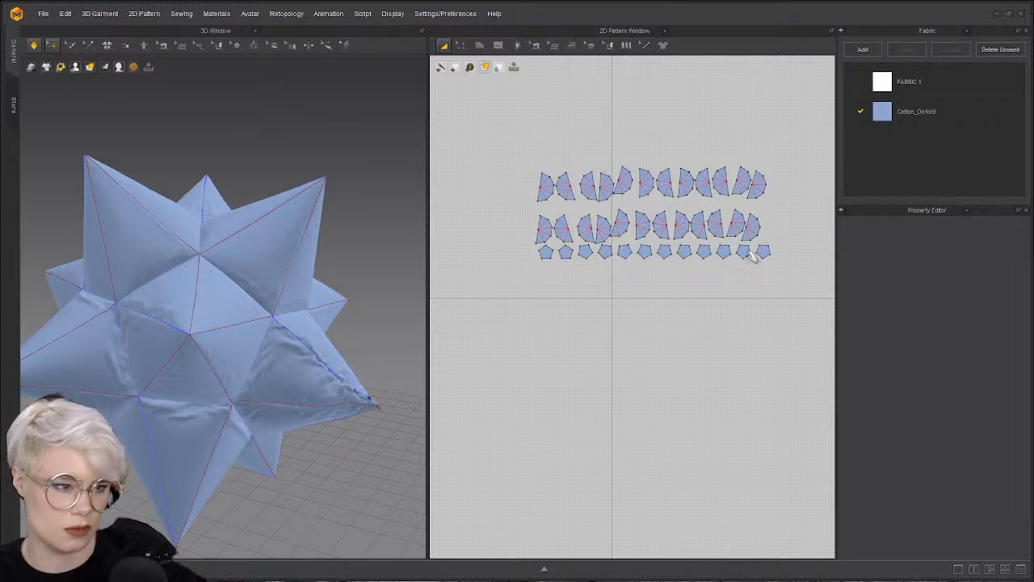
pyautogui.click(766, 309)
pyautogui.moveTo(808, 283); pyautogui.dragTo(511, 210)
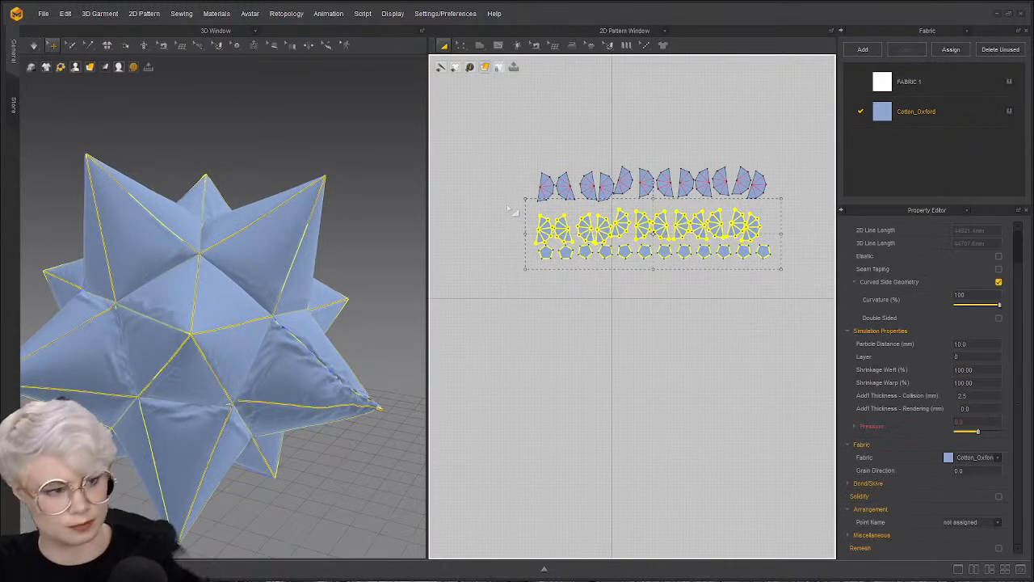
pyautogui.click(518, 137)
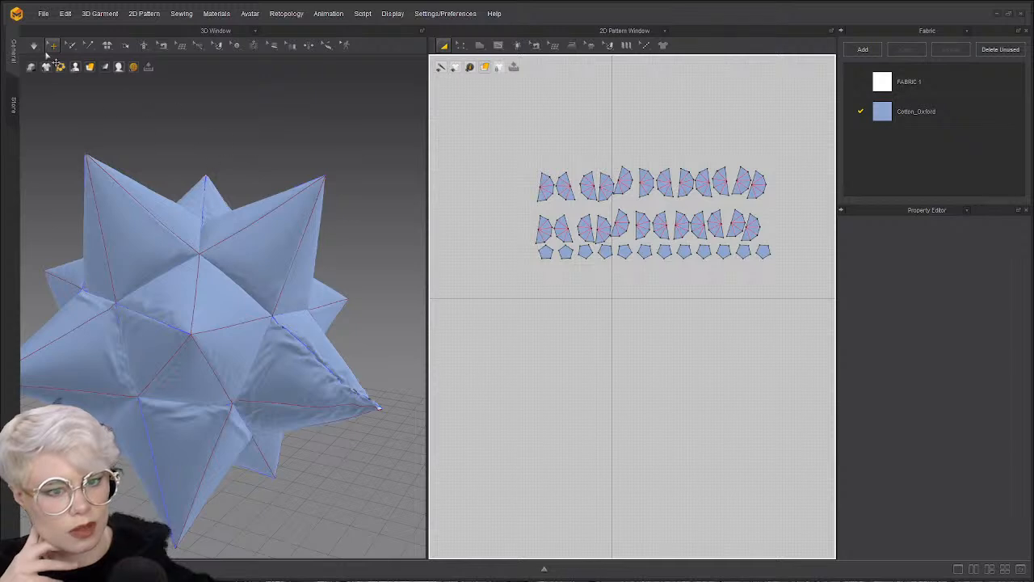
pyautogui.press('space')
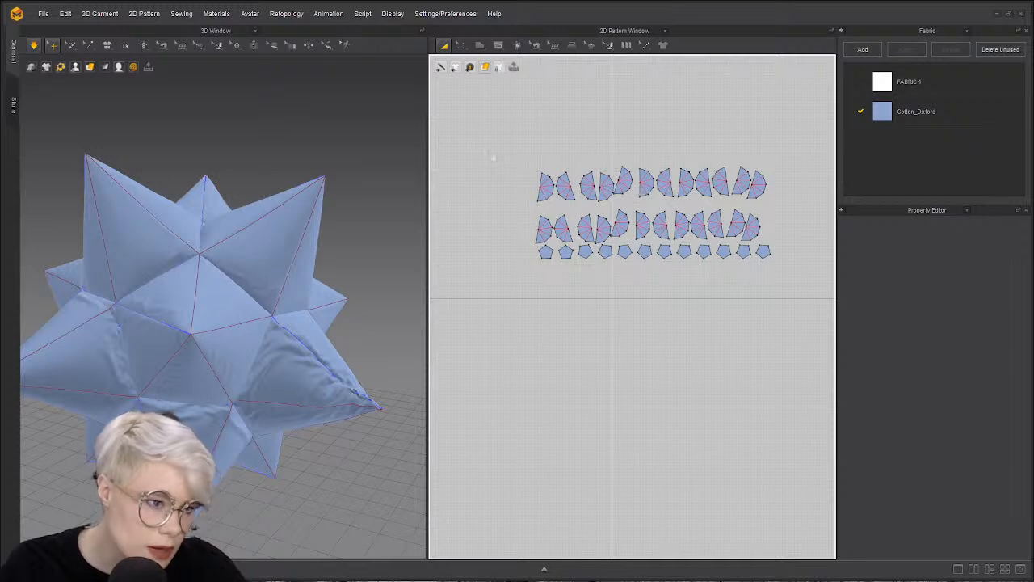
# - Stop the simulation and set the particle distance of the upper cloned spike row to 20 mm
pyautogui.moveTo(495, 142); pyautogui.dragTo(730, 202)
pyautogui.click(33, 46)
pyautogui.moveTo(496, 122); pyautogui.dragTo(839, 210)
pyautogui.click(976, 345)
pyautogui.write('20')
pyautogui.click(391, 353)
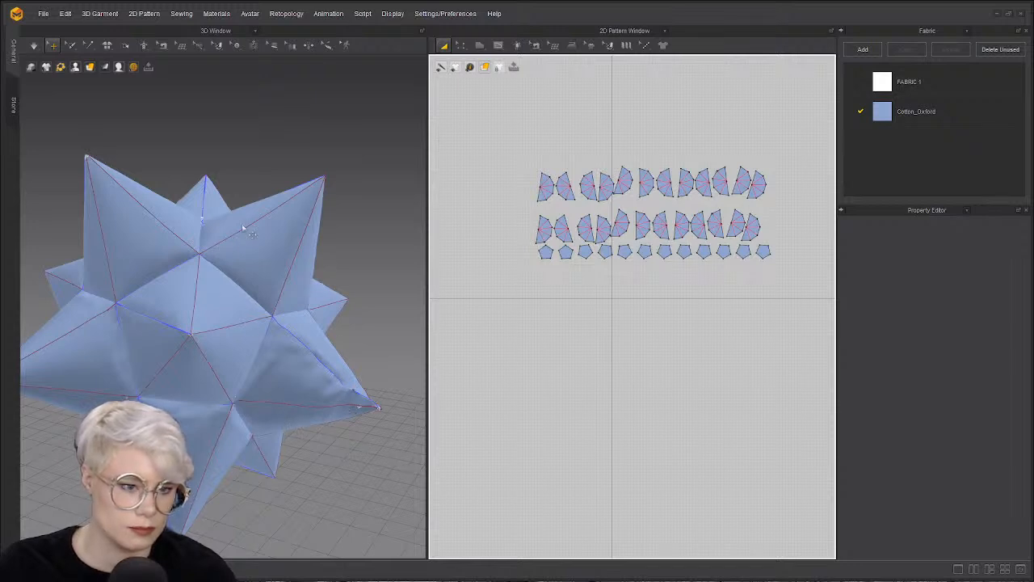
# - Simulate the star with the coarser outer layer, pull at a spike, and inspect a spike's base seams up close
pyautogui.press('space')
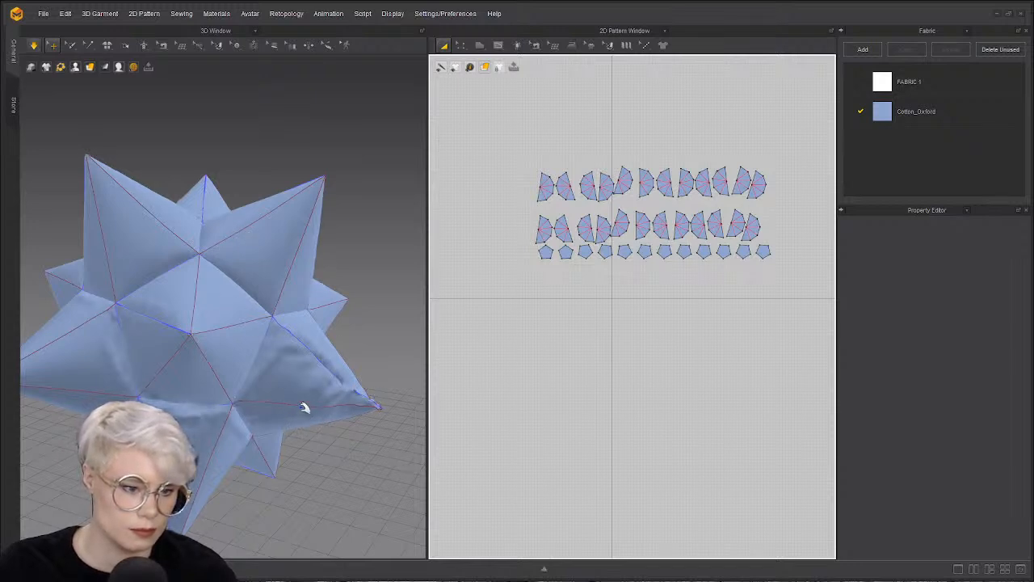
pyautogui.moveTo(302, 409); pyautogui.dragTo(527, 333)
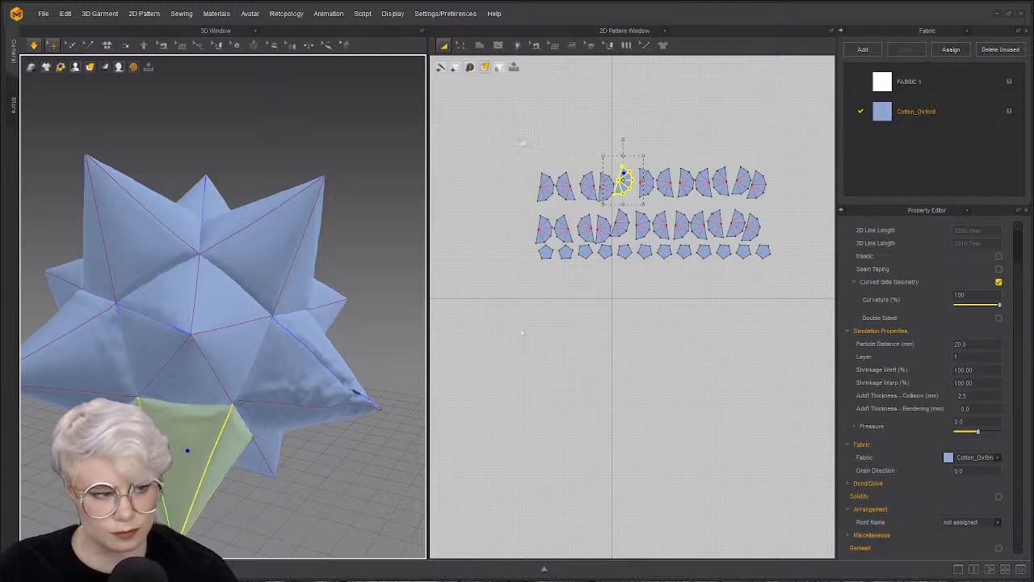
pyautogui.moveTo(290, 275); pyautogui.dragTo(122, 302, button='right')
pyautogui.scroll(3, 121, 302)
pyautogui.moveTo(121, 302); pyautogui.dragTo(182, 383, button='middle')
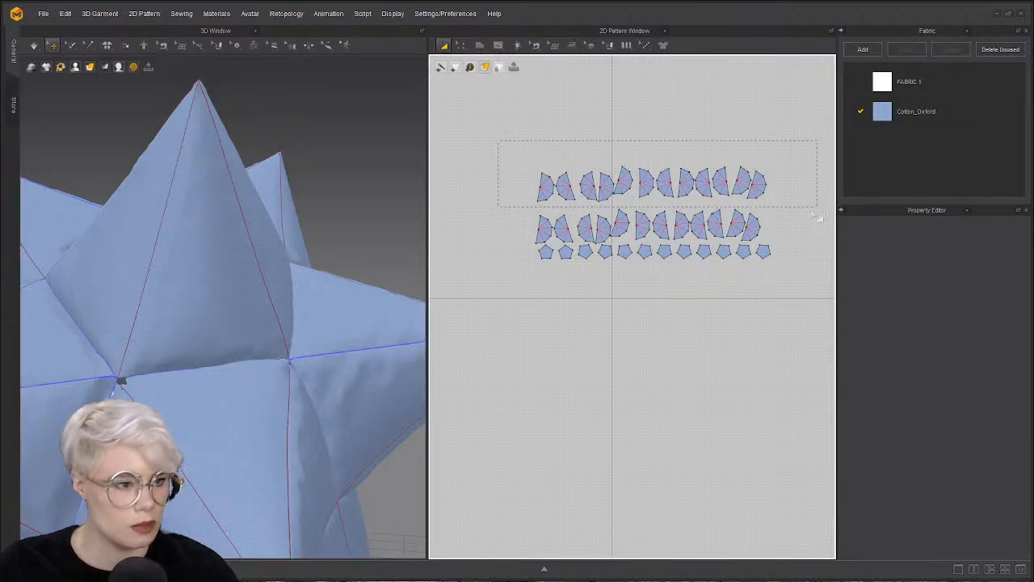
# - Set the pressure of the upper cloned spike row to -5 and run the simulation
pyautogui.moveTo(824, 215); pyautogui.dragTo(823, 214)
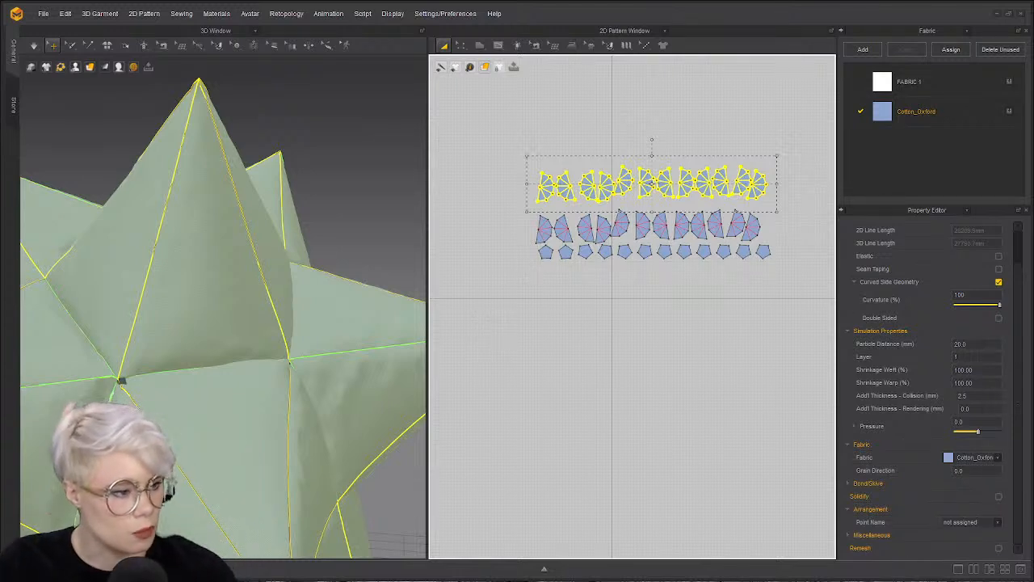
pyautogui.click(978, 421)
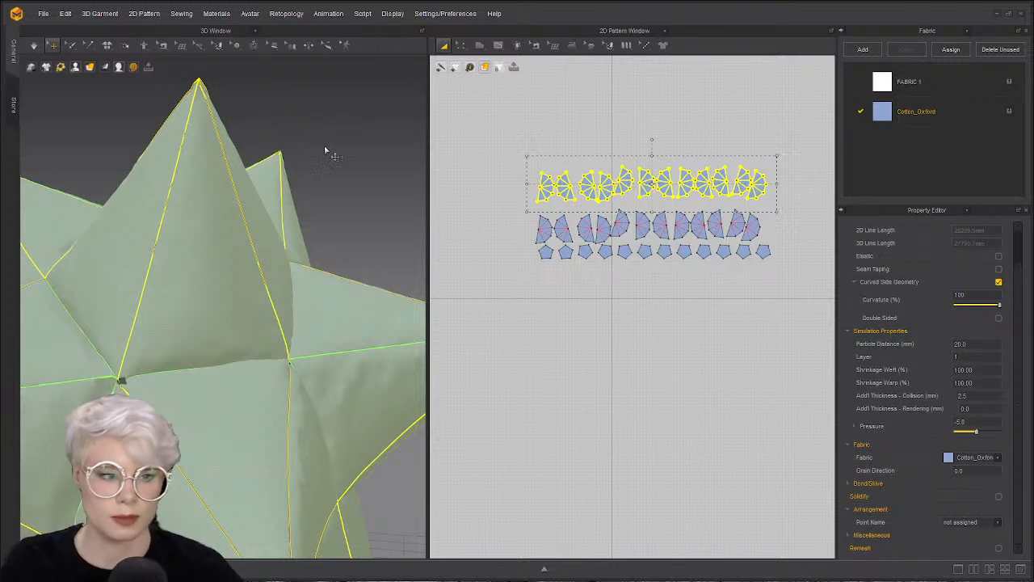
pyautogui.press('space')
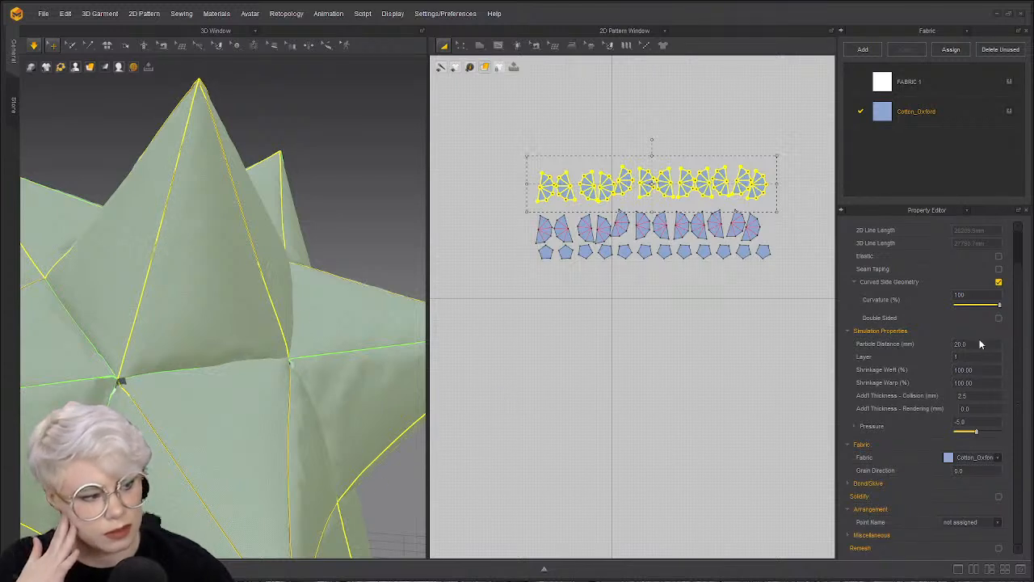
pyautogui.doubleClick(962, 424)
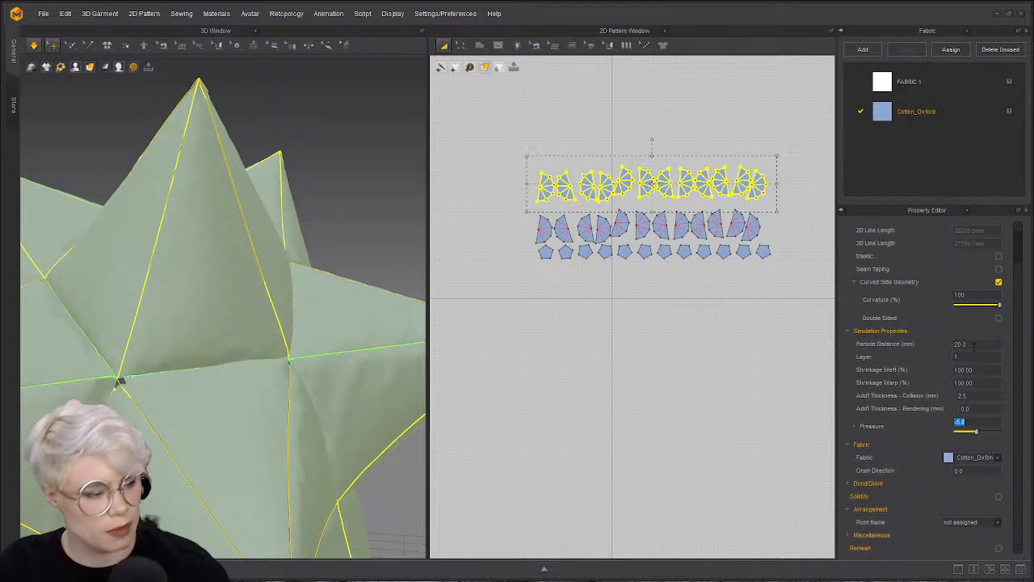
# - Examine the simulation properties of the pentagon row, the cloned spike row and the original spike row
pyautogui.moveTo(800, 306); pyautogui.dragTo(702, 281)
pyautogui.click(469, 261)
pyautogui.moveTo(499, 252); pyautogui.dragTo(501, 253)
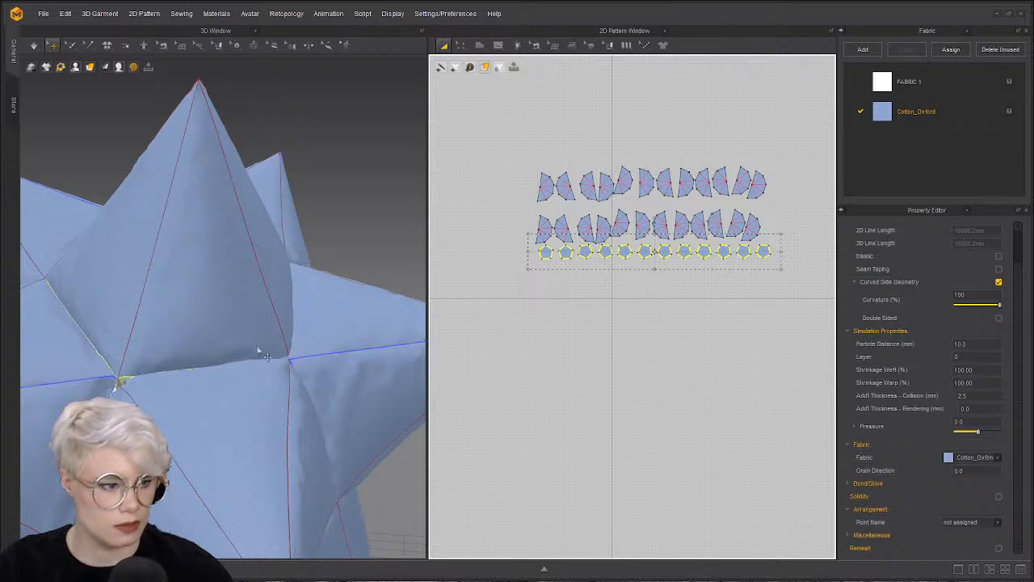
pyautogui.click(321, 265)
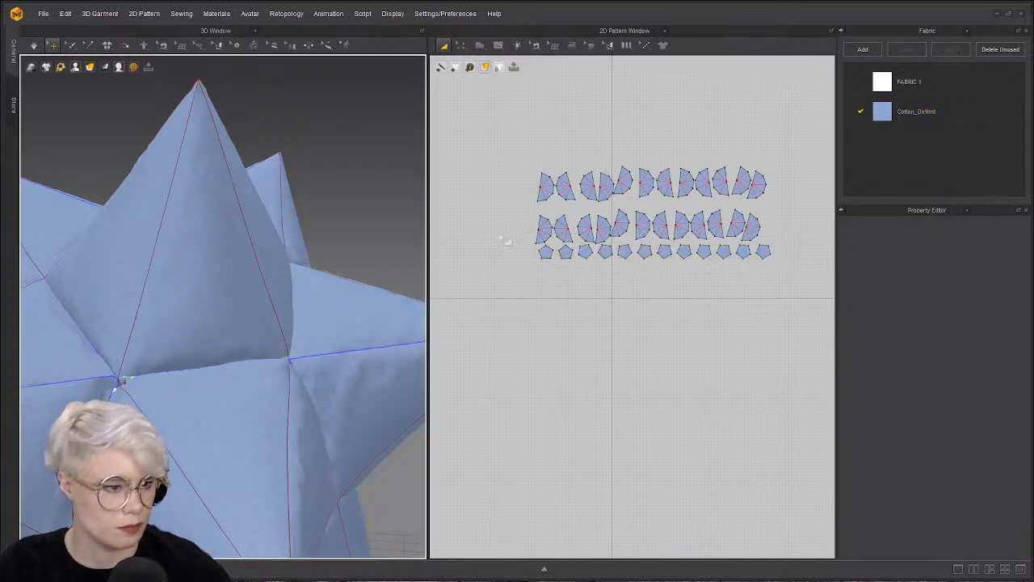
pyautogui.moveTo(473, 144); pyautogui.dragTo(778, 213)
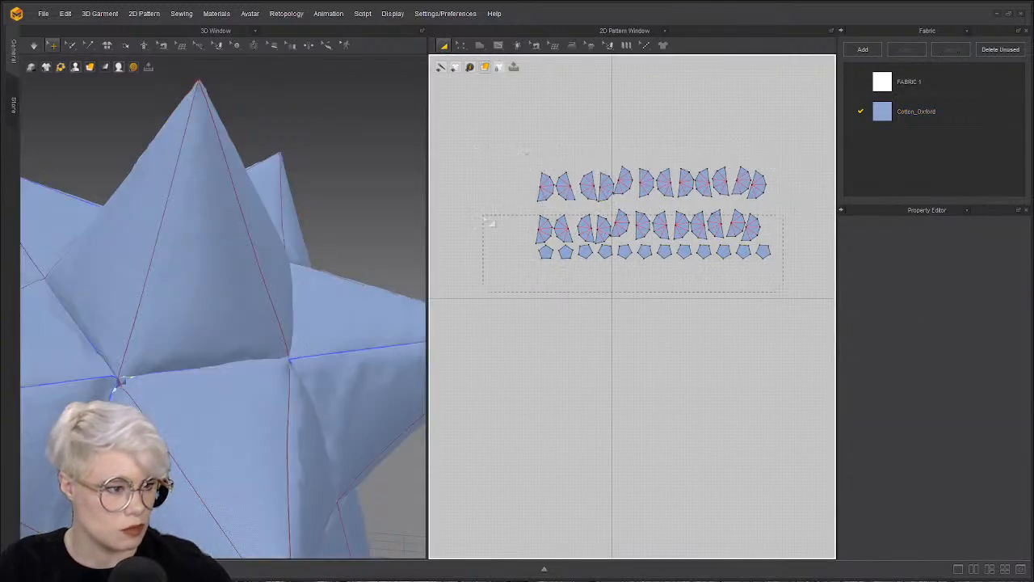
pyautogui.moveTo(486, 253); pyautogui.dragTo(484, 270)
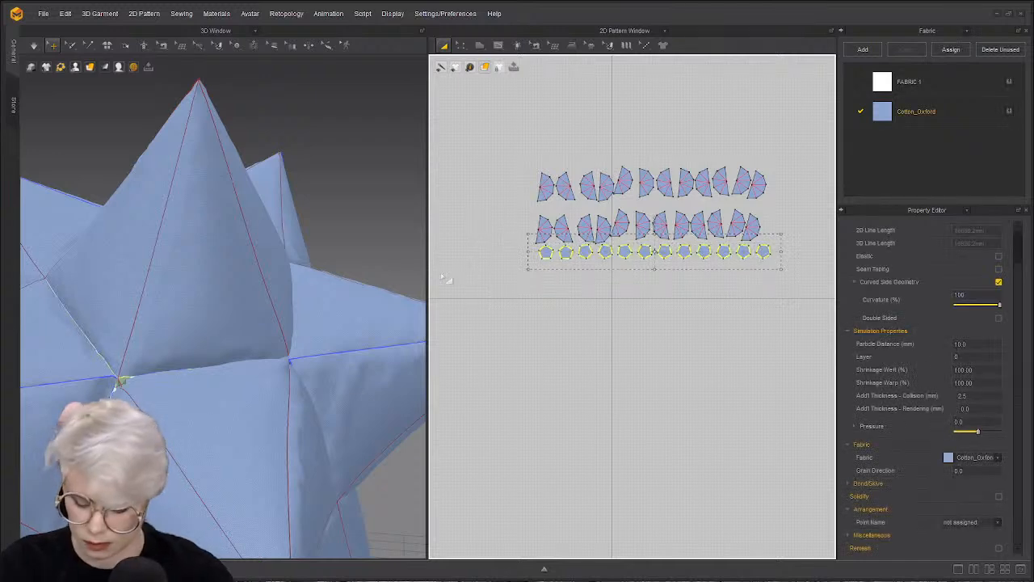
pyautogui.click(580, 313)
pyautogui.moveTo(519, 162); pyautogui.dragTo(781, 212)
pyautogui.click(552, 302)
pyautogui.moveTo(532, 234); pyautogui.dragTo(849, 247)
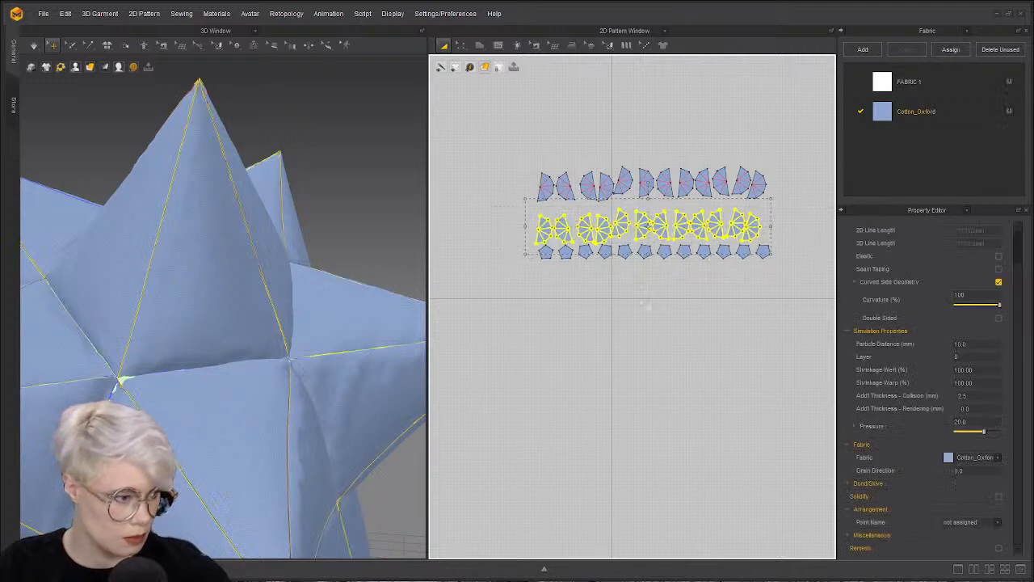
# - Check the simulation properties of the upper cloned spike row and simulate the star briefly
pyautogui.click(772, 330)
pyautogui.moveTo(825, 204); pyautogui.dragTo(825, 204)
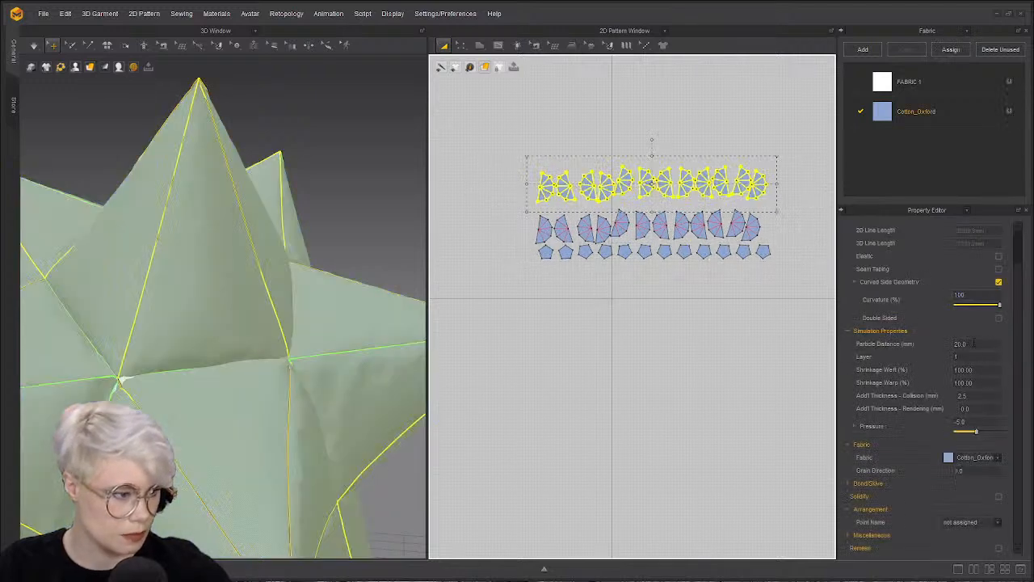
pyautogui.click(725, 369)
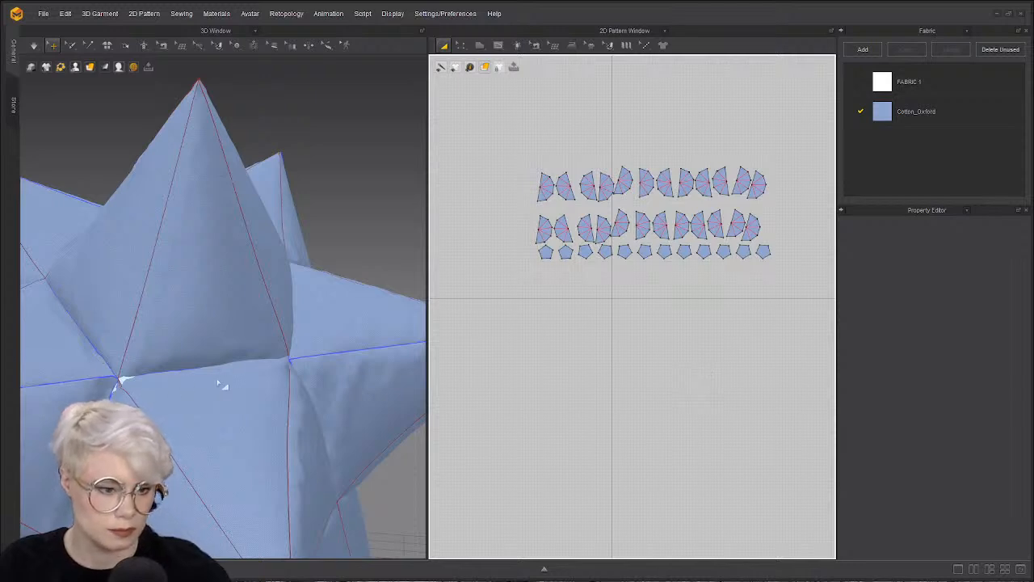
pyautogui.press('space')
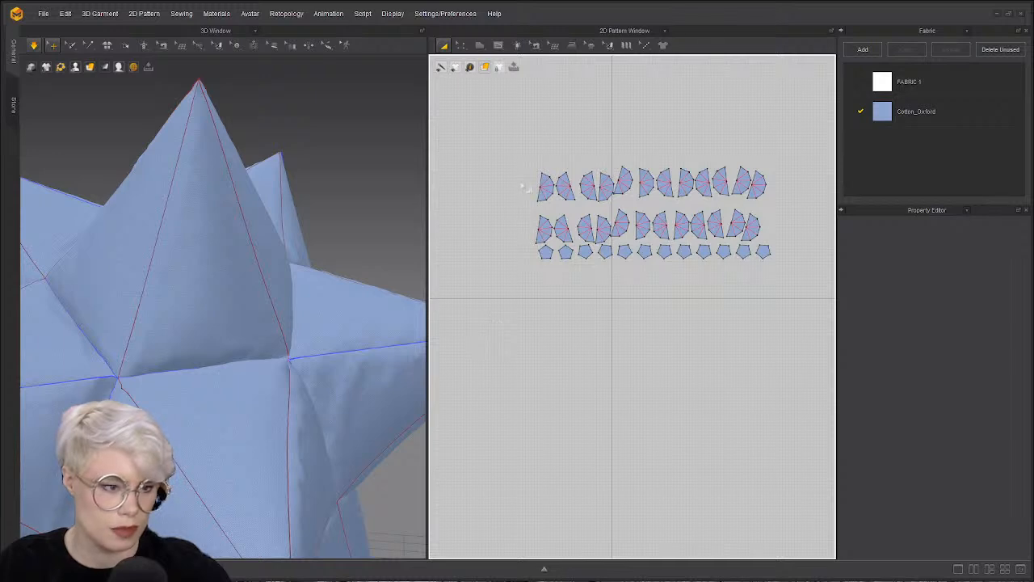
pyautogui.press('space')
# - Set the particle distance of the upper cloned spike row to 10 mm
pyautogui.moveTo(774, 205); pyautogui.dragTo(777, 208)
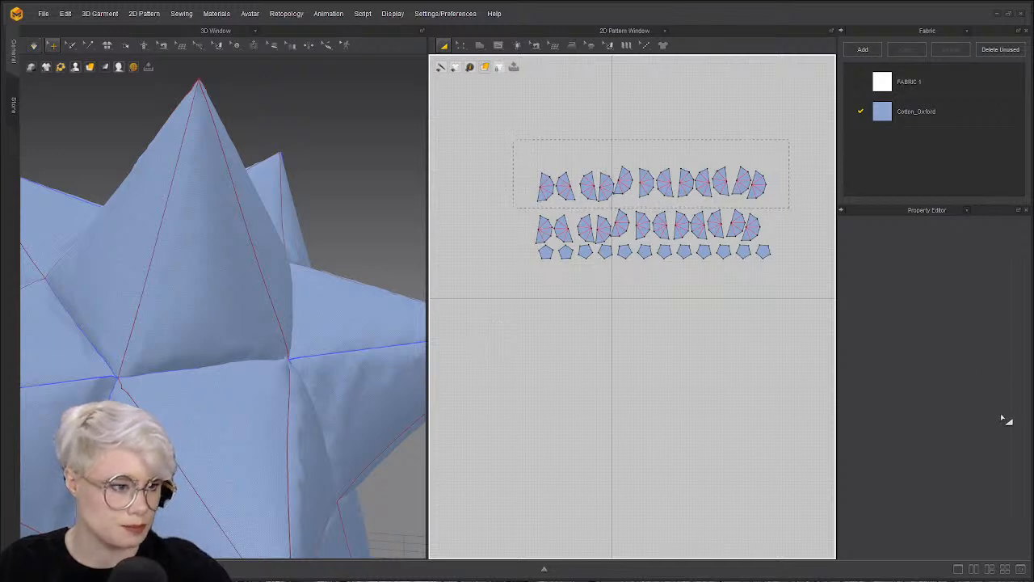
pyautogui.click(981, 345)
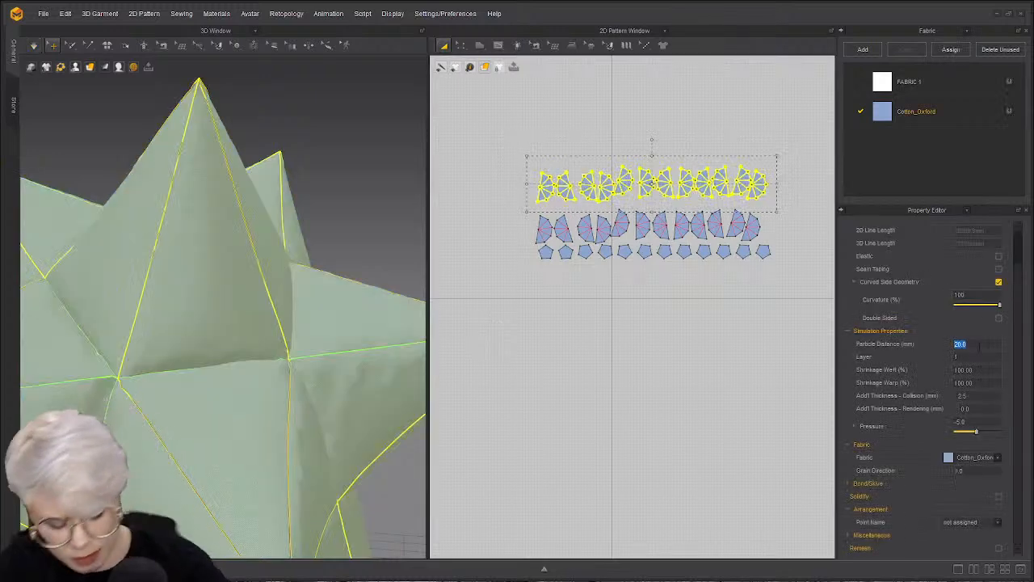
pyautogui.write('10')
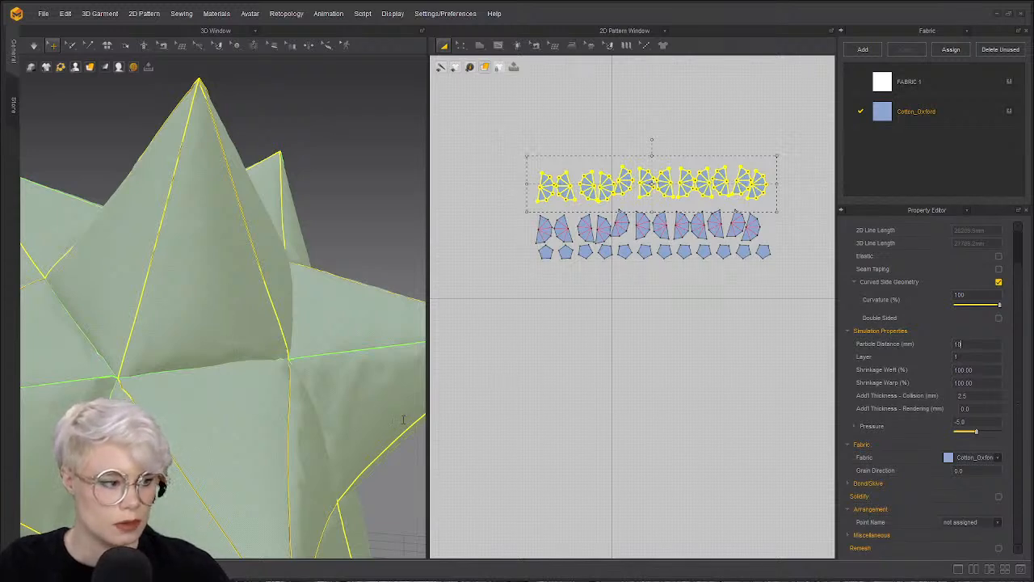
pyautogui.press('Return')
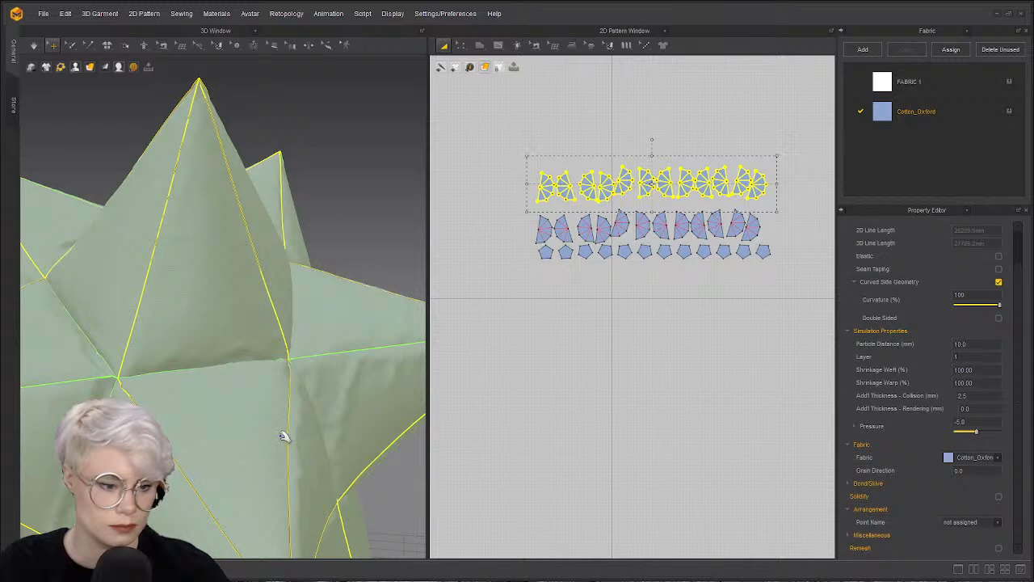
# - Simulate the star with the finer outer layer, pulling at the large upward spike, and stop the simulation
pyautogui.press('space')
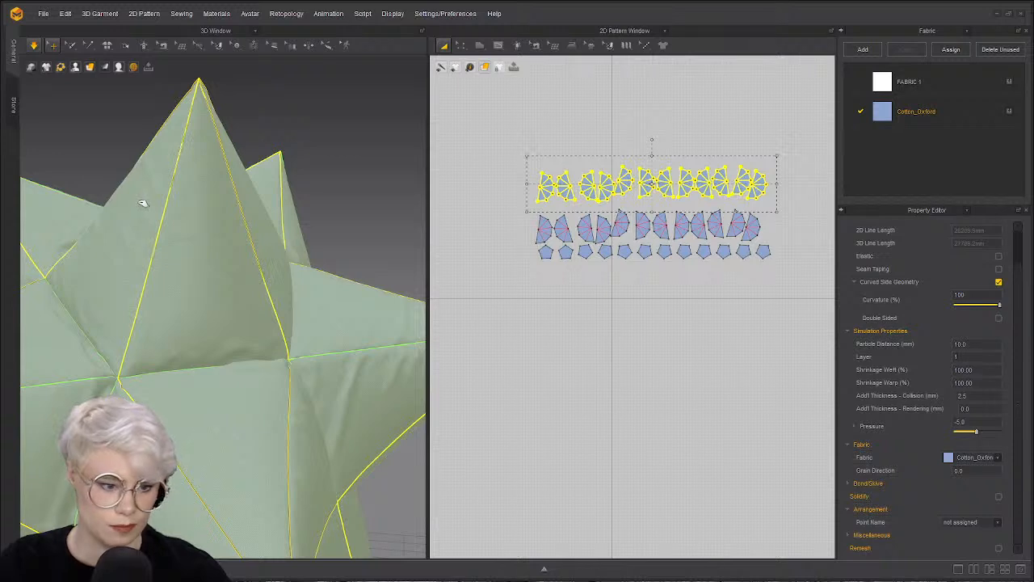
pyautogui.click(139, 237)
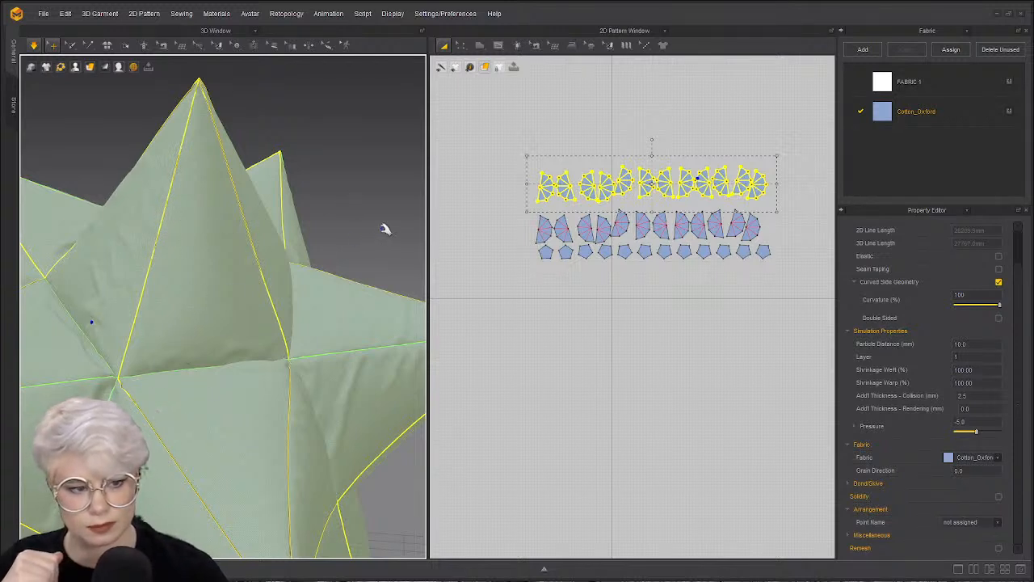
pyautogui.press('space')
pyautogui.click(115, 102)
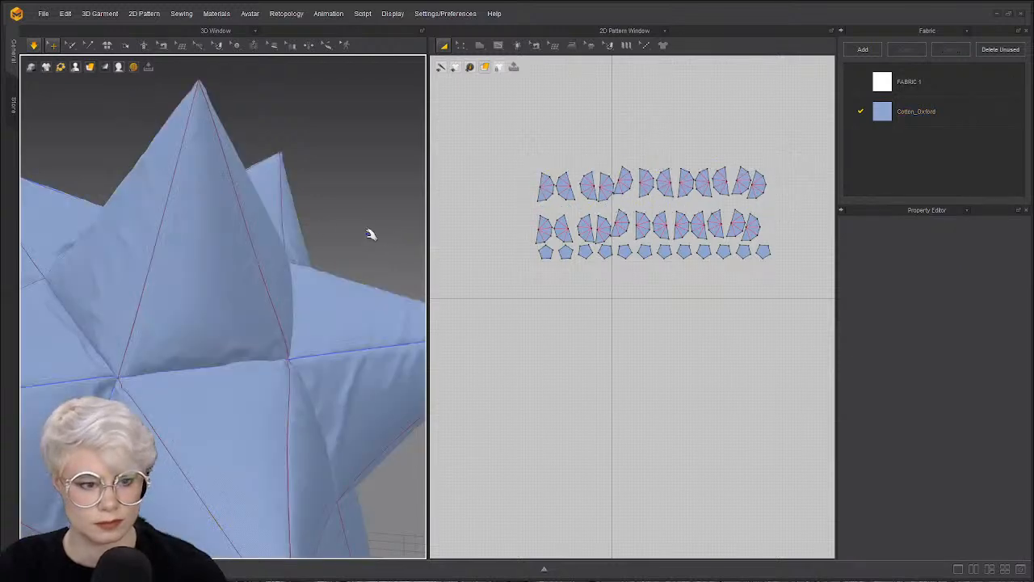
pyautogui.moveTo(246, 247); pyautogui.dragTo(364, 255, button='right')
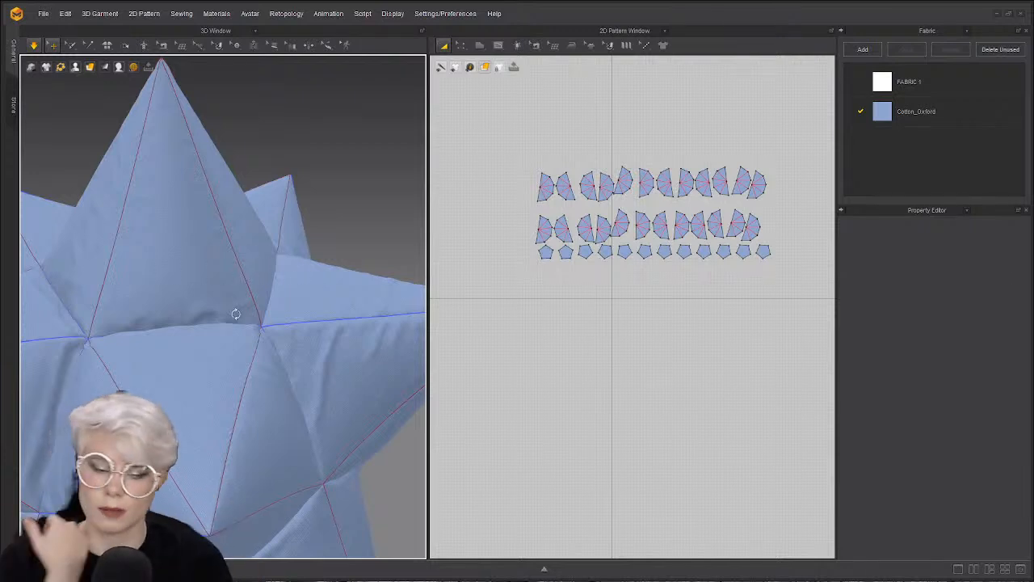
pyautogui.scroll(-3, 240, 315)
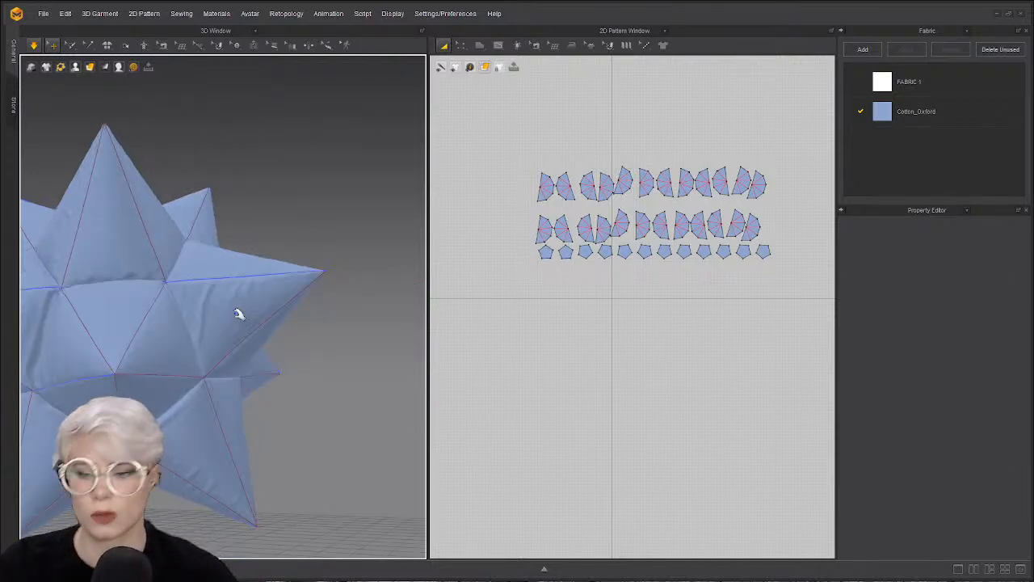
pyautogui.moveTo(123, 313); pyautogui.dragTo(182, 348, button='middle')
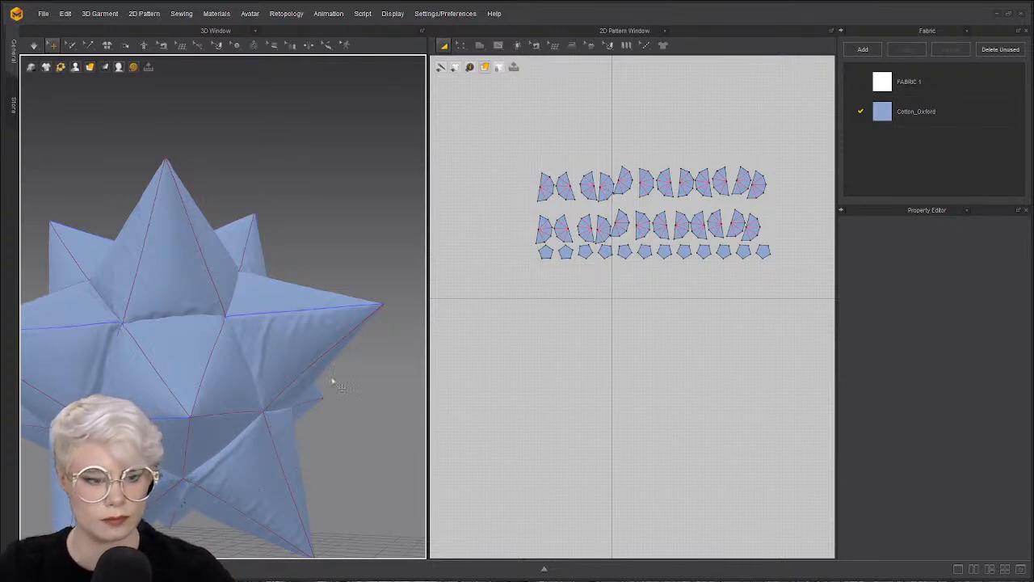
# - Examine the crumpled spike and its tip seams up close, and check the cloned spike pieces' simulation properties
pyautogui.moveTo(307, 217); pyautogui.dragTo(99, 302, button='right')
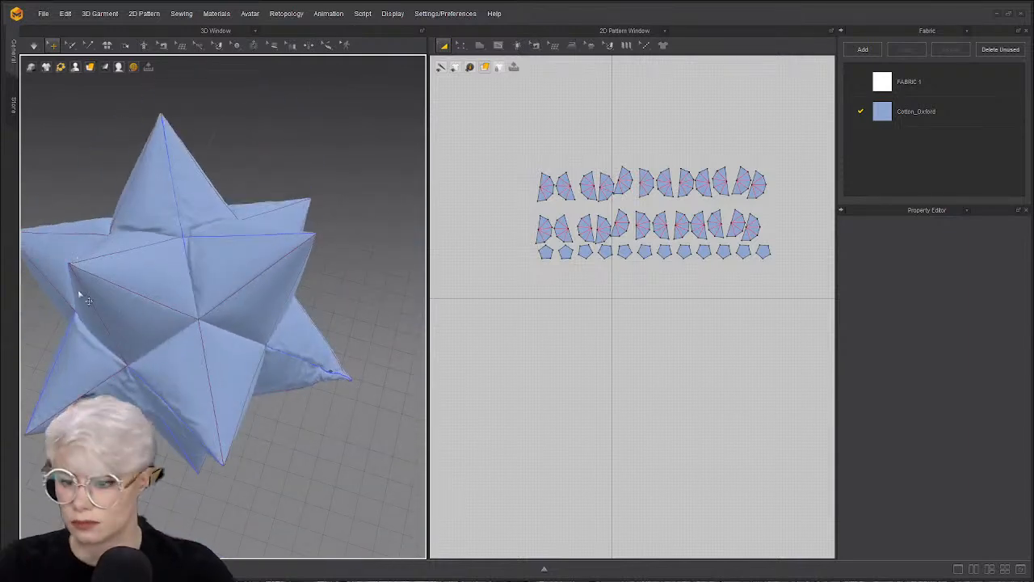
pyautogui.moveTo(265, 341); pyautogui.dragTo(287, 349, button='right')
pyautogui.scroll(3, 267, 324)
pyautogui.scroll(4, 271, 344)
pyautogui.moveTo(234, 302); pyautogui.dragTo(178, 294, button='middle')
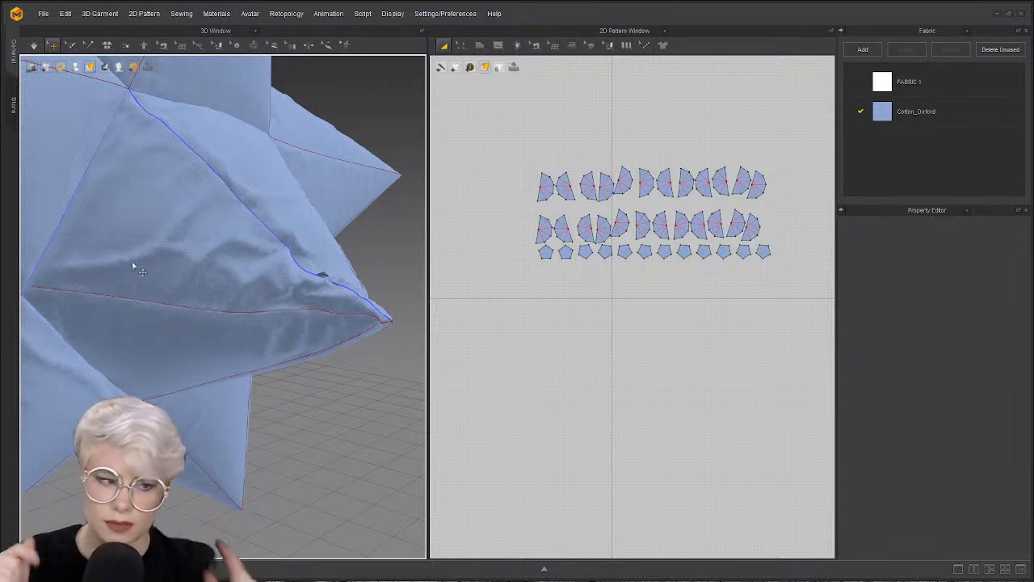
pyautogui.click(194, 215)
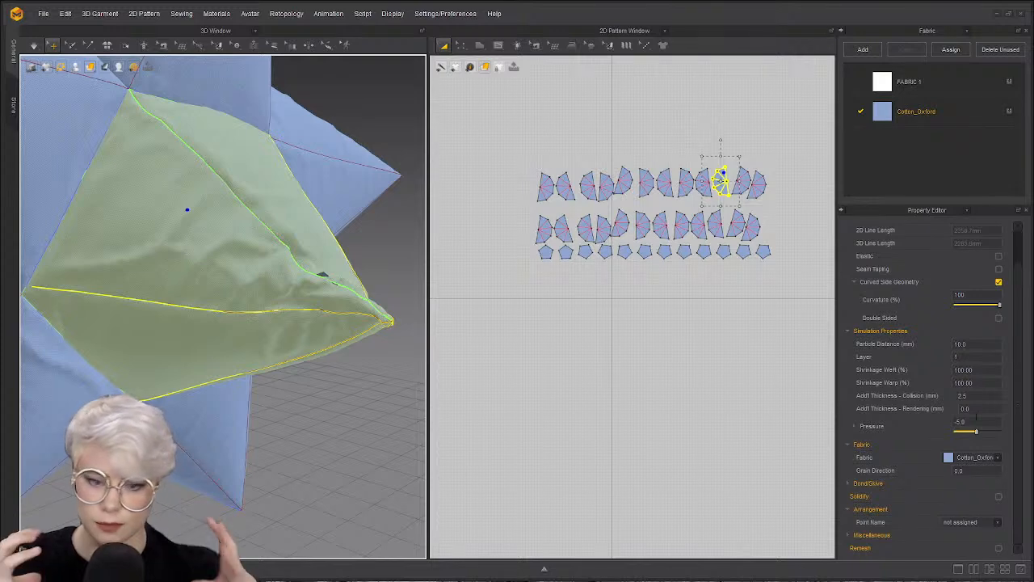
pyautogui.click(43, 12)
pyautogui.click(402, 173)
pyautogui.moveTo(323, 239); pyautogui.dragTo(273, 242, button='right')
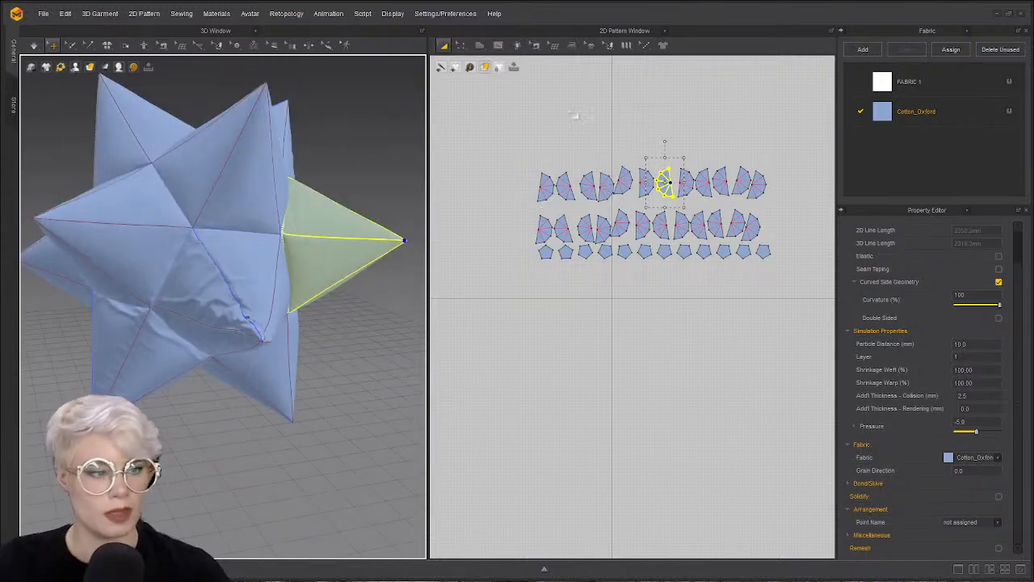
# - Delete the upper row of cloned spike patterns
pyautogui.click(575, 116)
pyautogui.scroll(8, 541, 185)
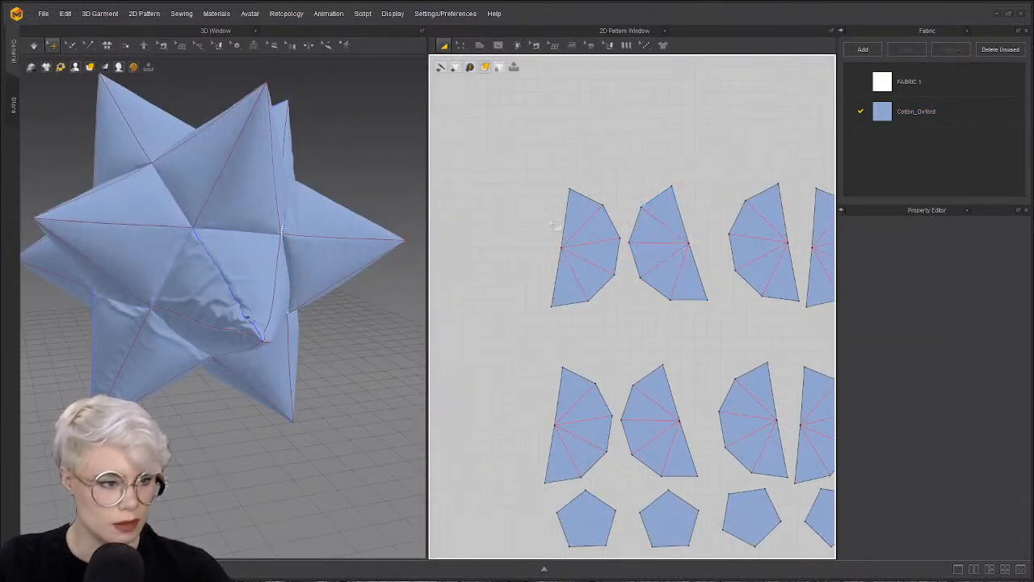
pyautogui.click(567, 217)
pyautogui.hotkey('ctrl', 'a')
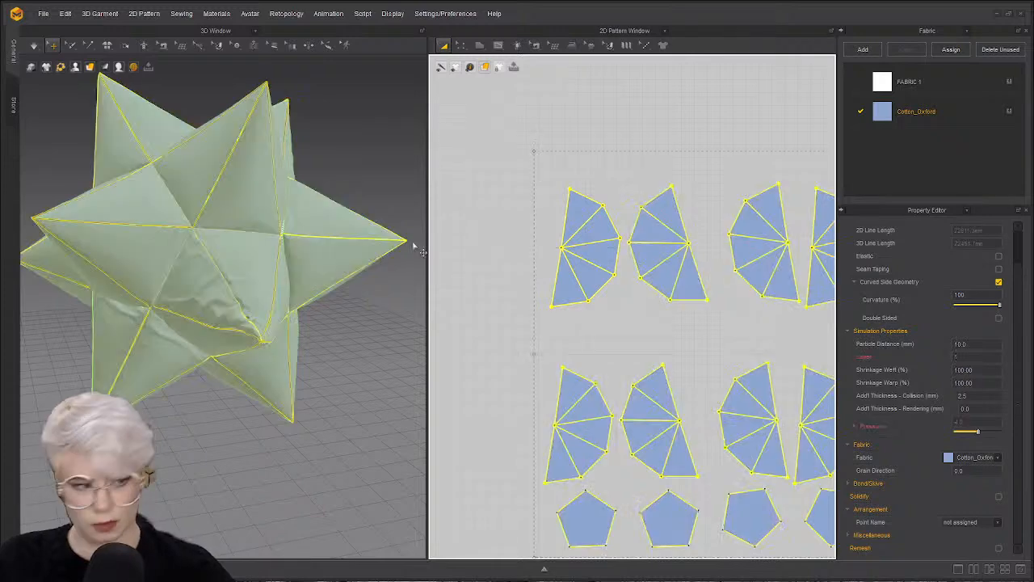
pyautogui.click(539, 173)
pyautogui.scroll(-5, 547, 211)
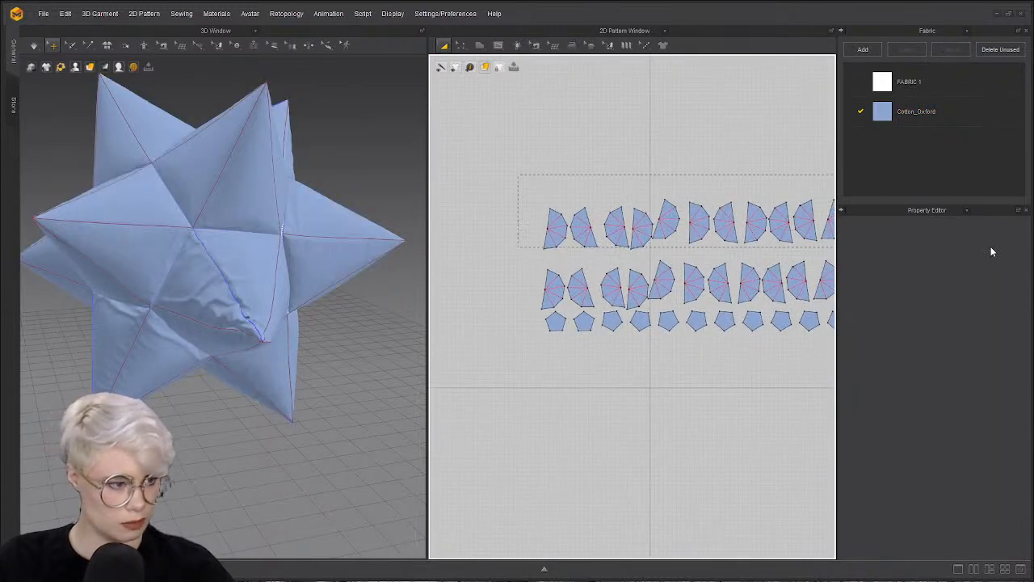
pyautogui.moveTo(994, 253); pyautogui.dragTo(935, 247)
pyautogui.press('Delete')
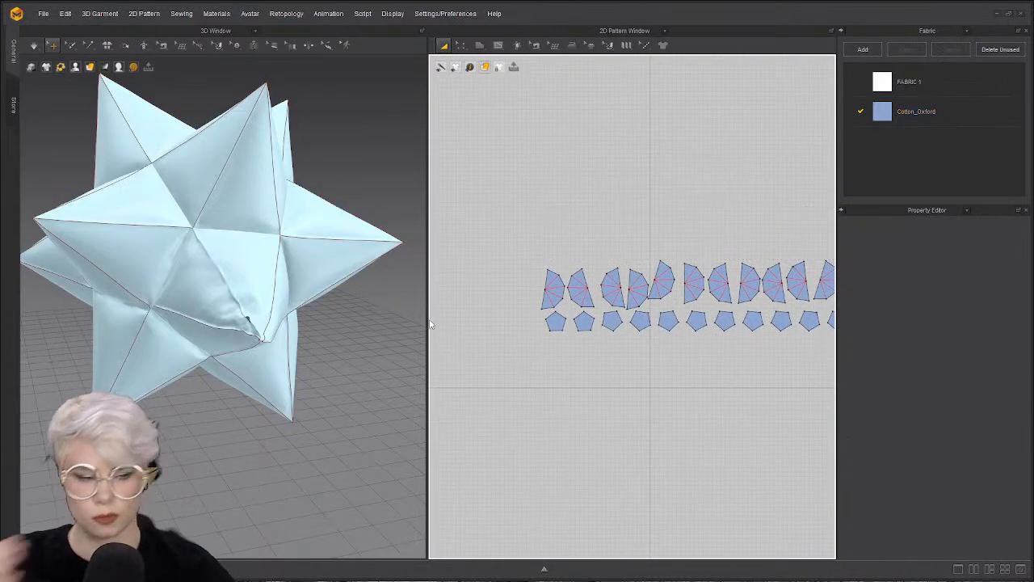
# - Pick one original spike on the star and move its 2D pattern piece into the empty space above its row
pyautogui.moveTo(194, 283); pyautogui.dragTo(301, 297, button='right')
pyautogui.moveTo(300, 297); pyautogui.dragTo(231, 245, button='middle')
pyautogui.click(232, 246)
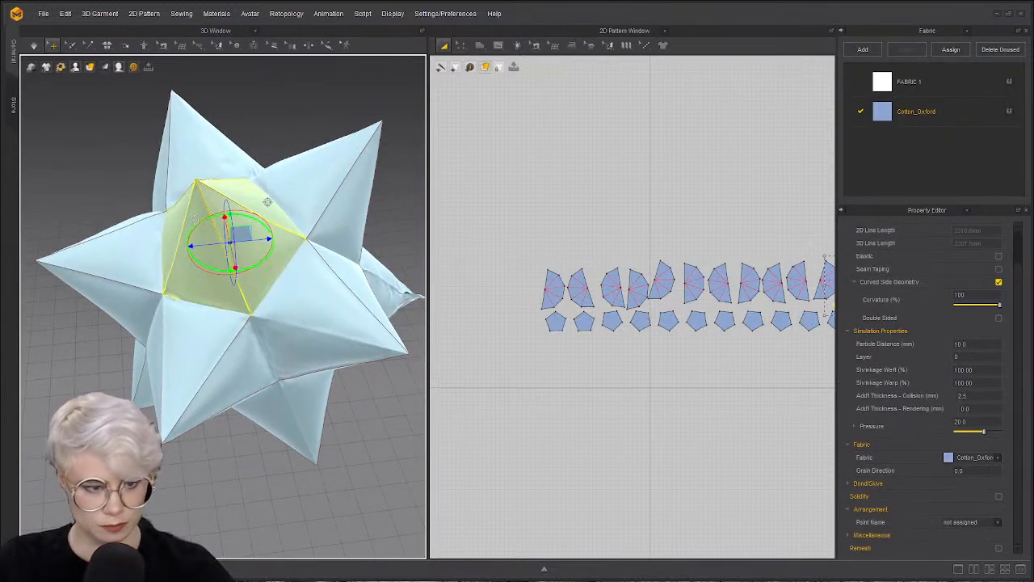
pyautogui.scroll(3, 639, 278)
pyautogui.moveTo(644, 290); pyautogui.dragTo(685, 151)
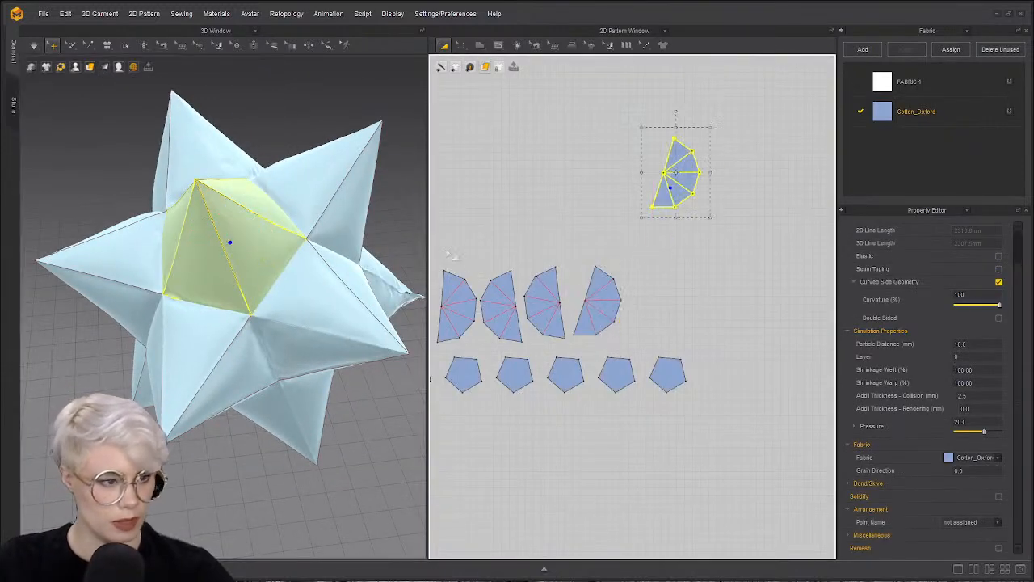
# - Unfreeze the isolated spike piece while leaving the rest of the star frozen
pyautogui.scroll(5, 645, 180)
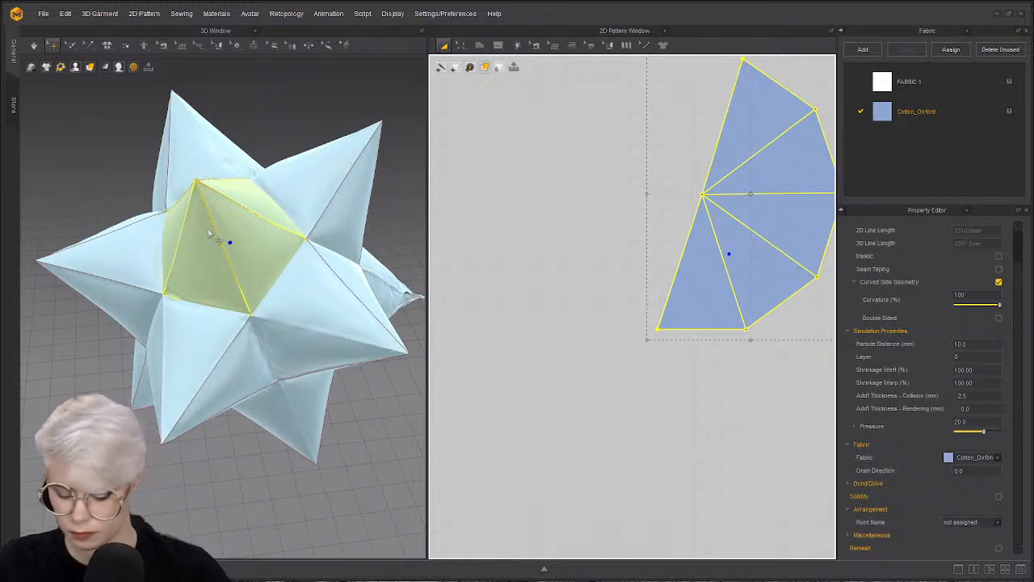
pyautogui.scroll(3, 369, 231)
pyautogui.click(67, 166)
pyautogui.moveTo(253, 231); pyautogui.dragTo(200, 172, button='right')
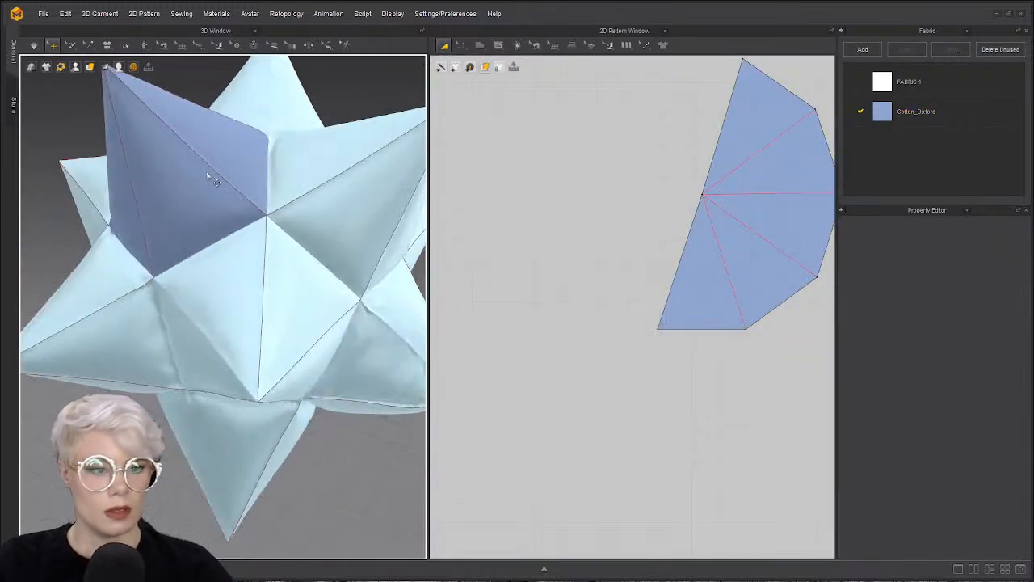
pyautogui.moveTo(201, 172); pyautogui.dragTo(251, 288, button='middle')
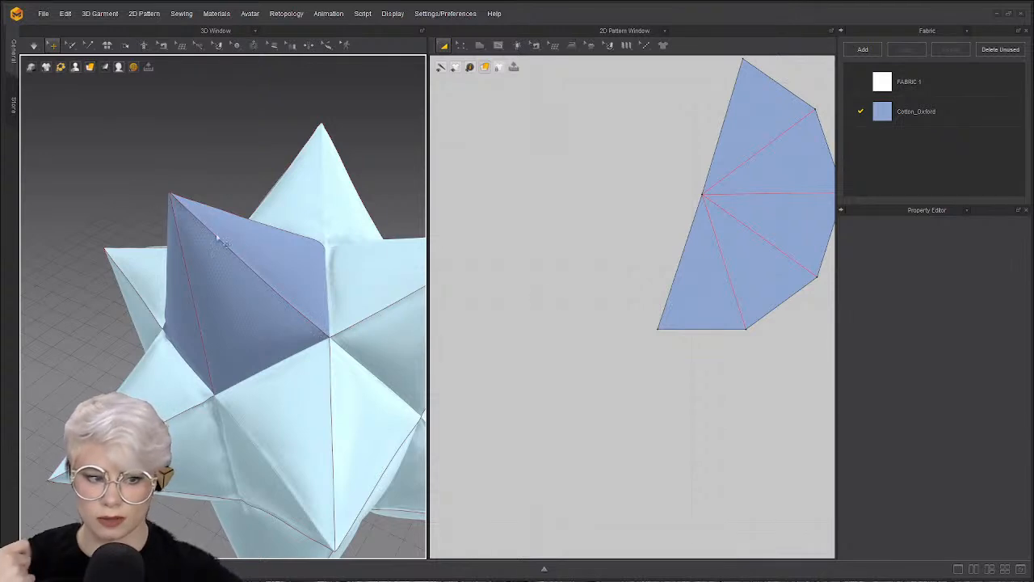
pyautogui.moveTo(609, 295); pyautogui.dragTo(508, 297, button='middle')
pyautogui.scroll(1, 398, 321)
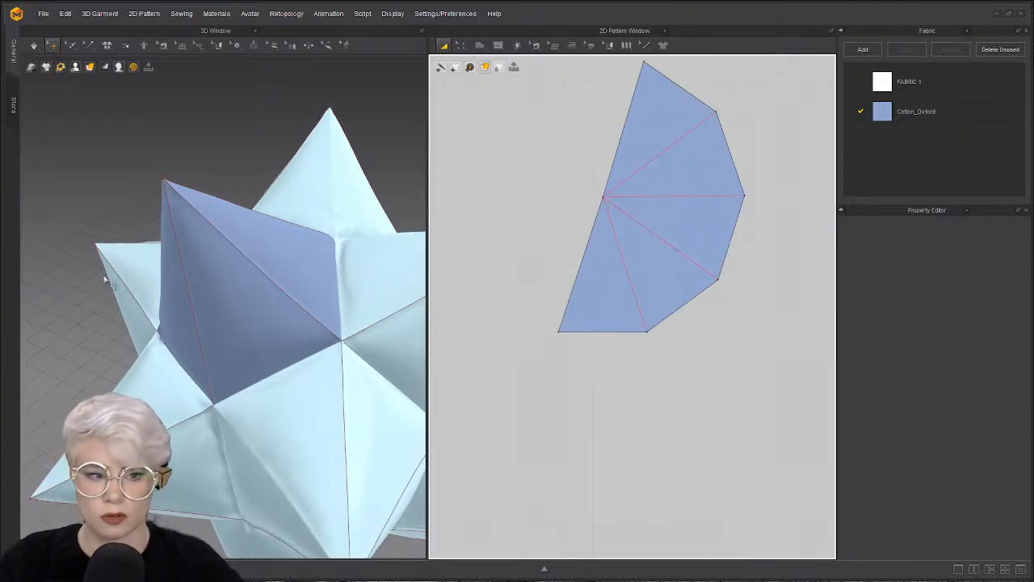
# - Bend the four straight internal lines of the isolated spike piece into gentle curves bowing the same way, and simulate the spike
pyautogui.press('z')
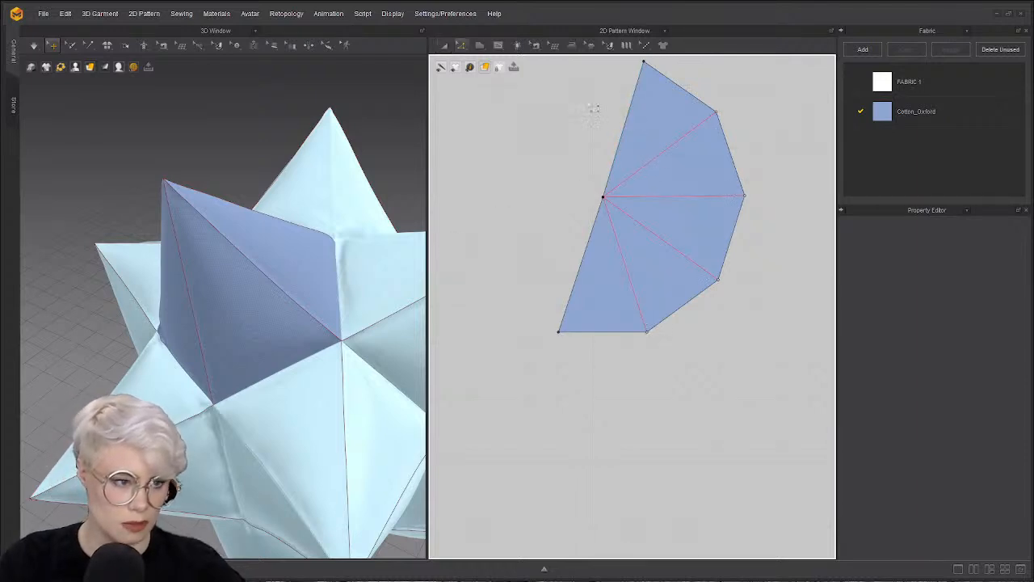
pyautogui.scroll(-1, 644, 131)
pyautogui.scroll(3, 652, 131)
pyautogui.scroll(-1, 672, 169)
pyautogui.moveTo(672, 169); pyautogui.dragTo(629, 187, button='middle')
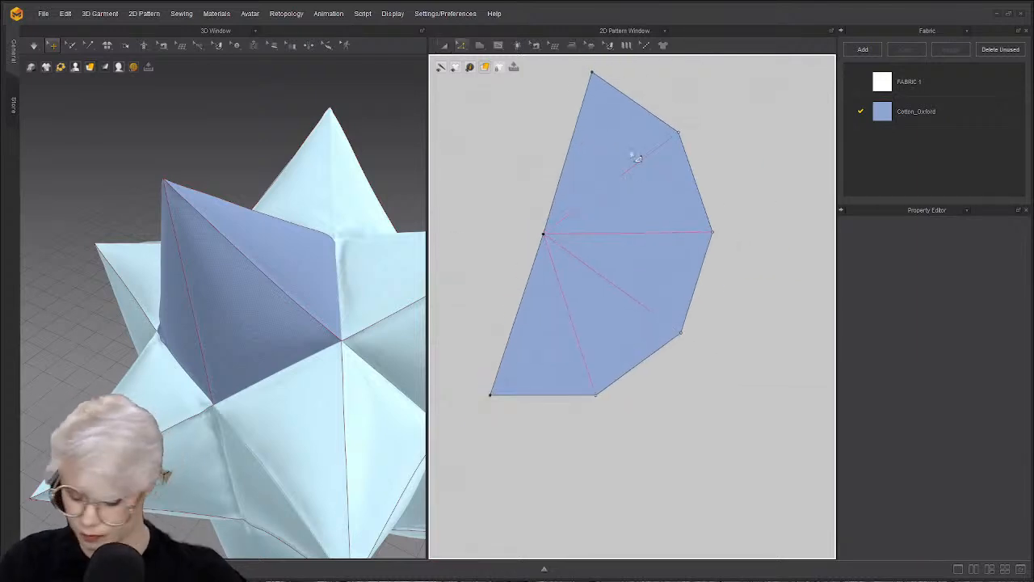
pyautogui.scroll(5, 614, 187)
pyautogui.scroll(-5, 570, 218)
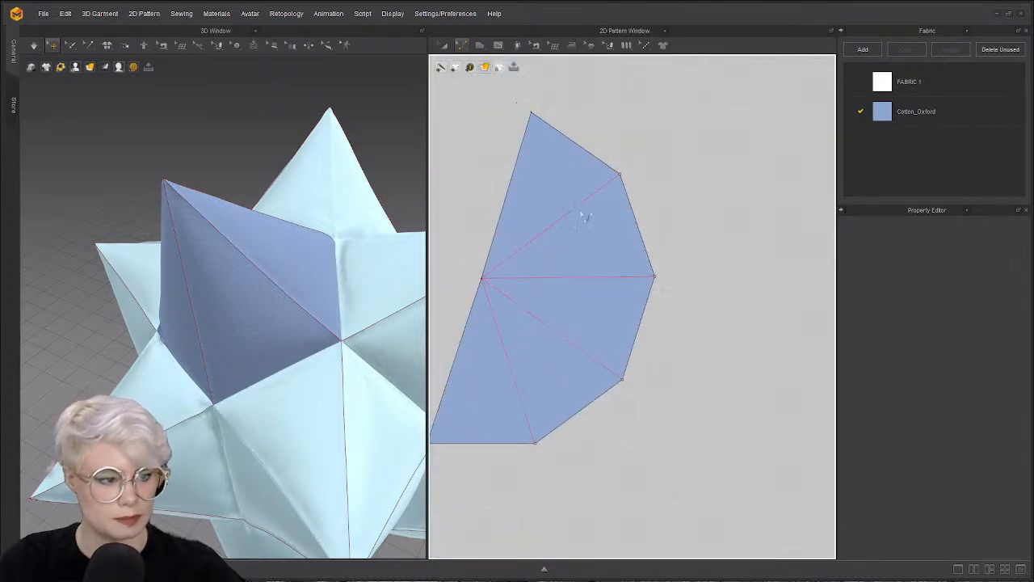
pyautogui.moveTo(559, 229); pyautogui.dragTo(572, 235)
pyautogui.moveTo(586, 278); pyautogui.dragTo(583, 301)
pyautogui.moveTo(561, 342); pyautogui.dragTo(559, 351)
pyautogui.moveTo(514, 377); pyautogui.dragTo(502, 378)
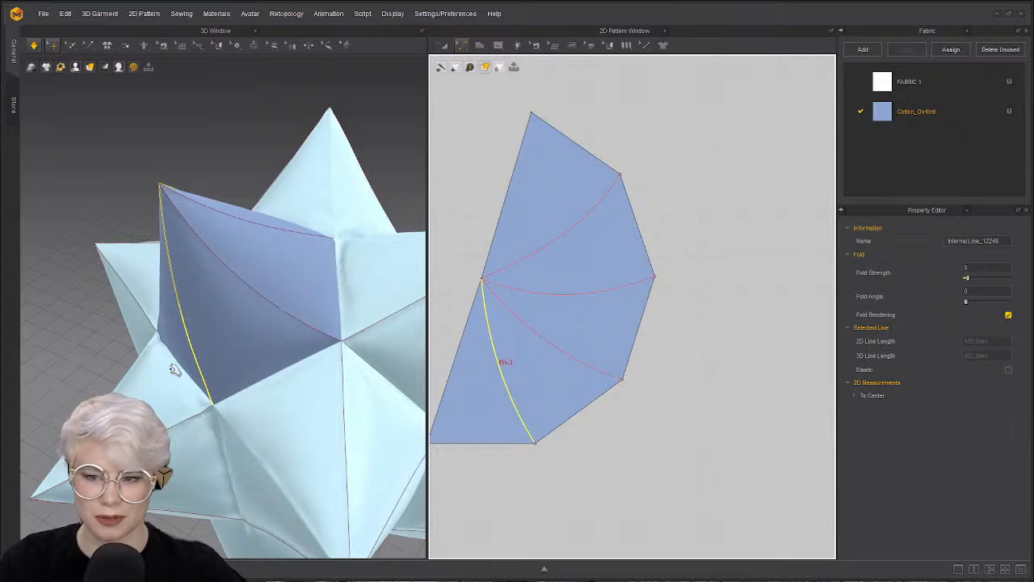
# - Increase the curvature of the four internal lines on the isolated spike piece and simulate the spike again
pyautogui.moveTo(501, 392); pyautogui.dragTo(507, 377)
pyautogui.moveTo(556, 344); pyautogui.dragTo(556, 370)
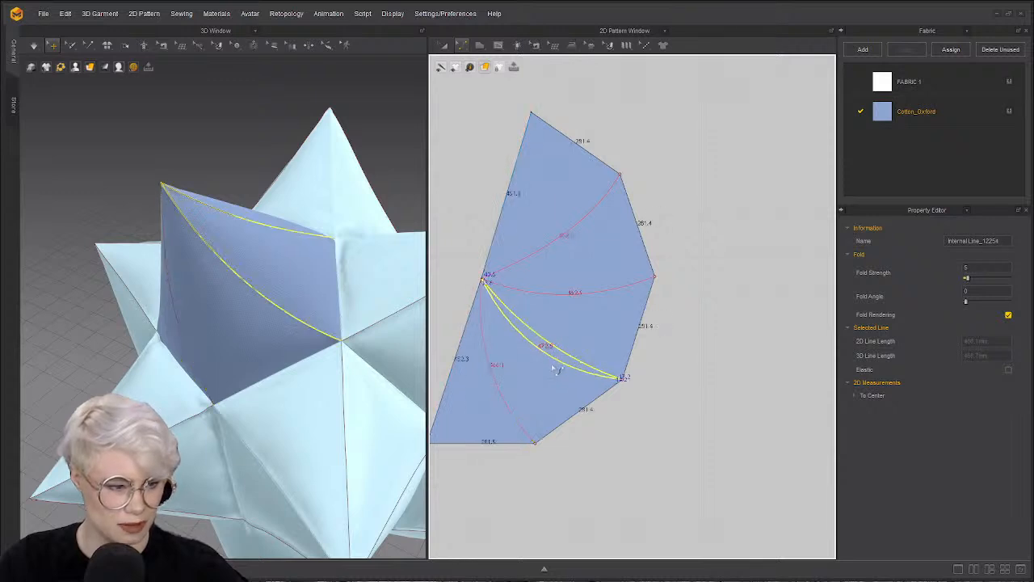
pyautogui.moveTo(587, 289); pyautogui.dragTo(584, 316)
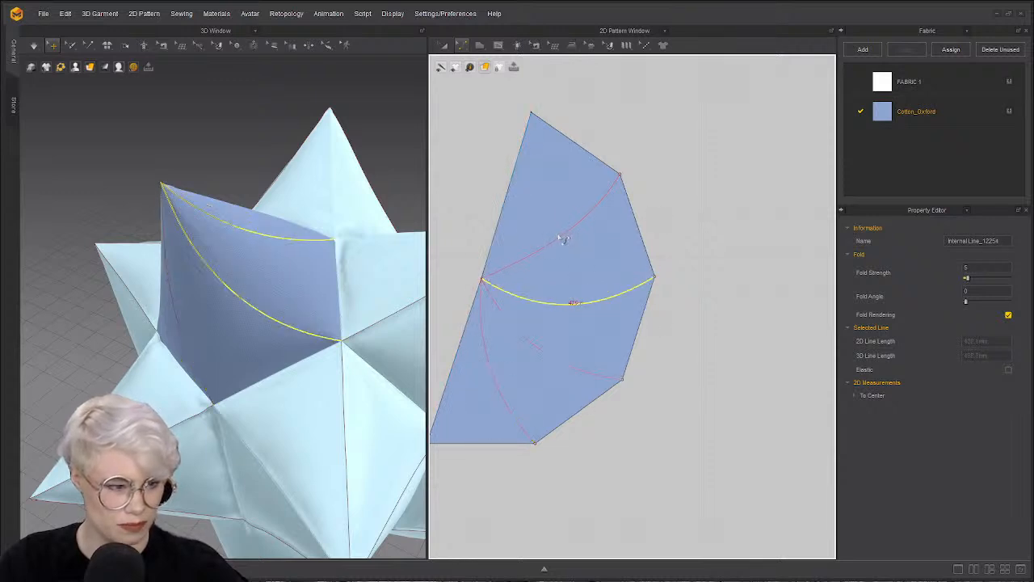
pyautogui.moveTo(563, 246); pyautogui.dragTo(573, 259)
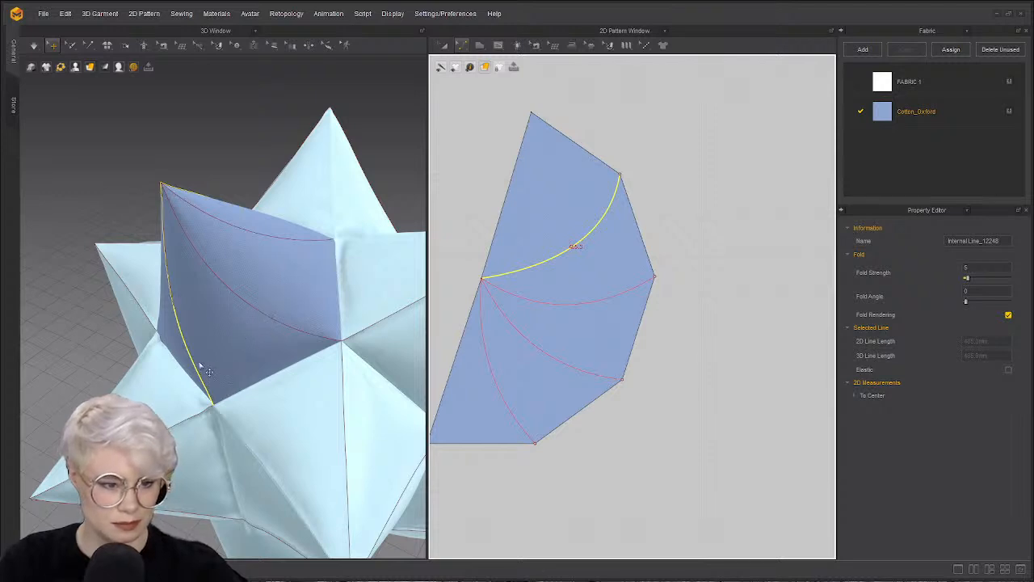
pyautogui.click(297, 266)
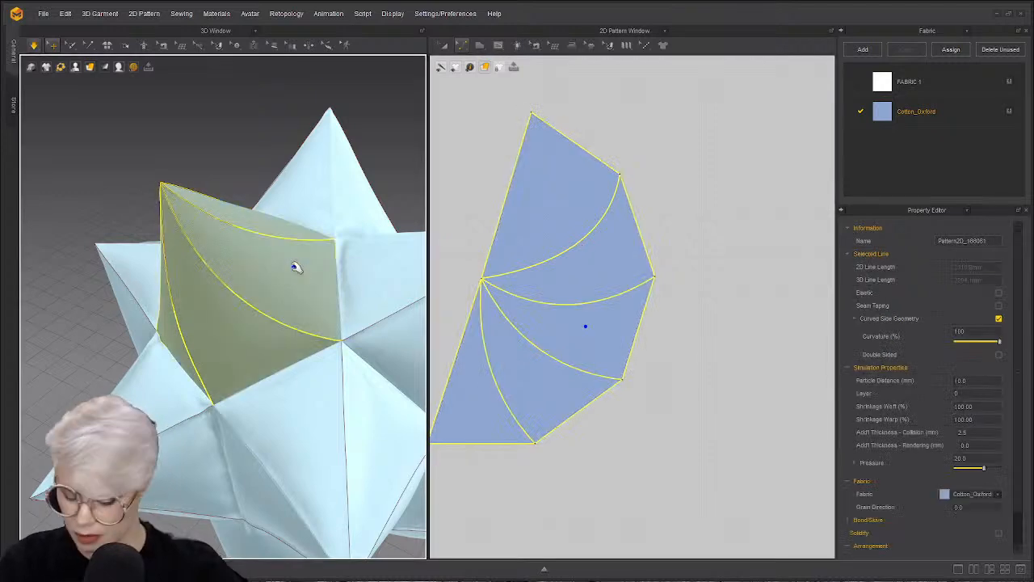
# - Bend the upper straight outer edge of the isolated spike piece inward into a curve about 473.6 mm long
pyautogui.moveTo(173, 312); pyautogui.dragTo(208, 311, button='right')
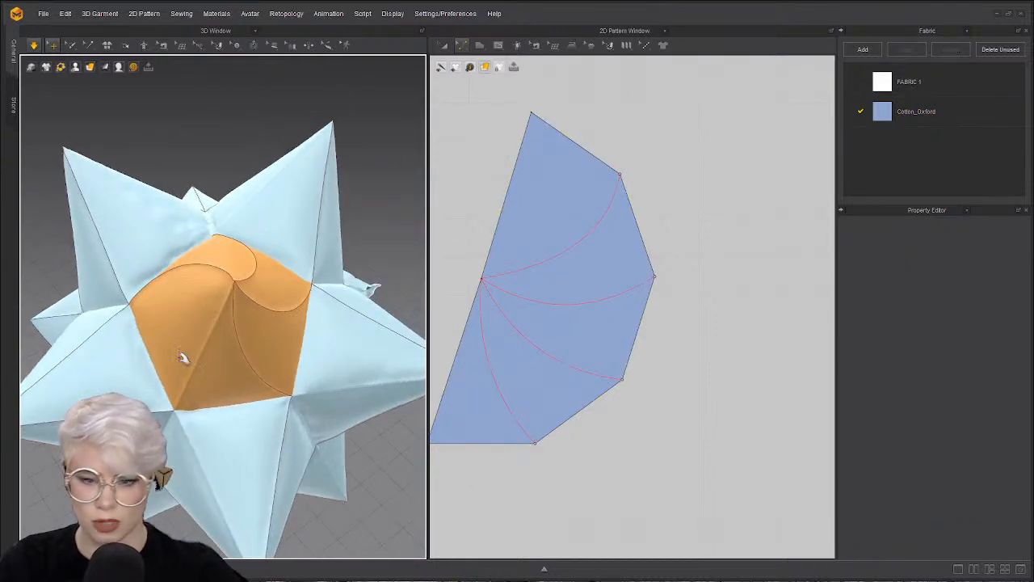
pyautogui.moveTo(545, 280); pyautogui.dragTo(608, 286, button='middle')
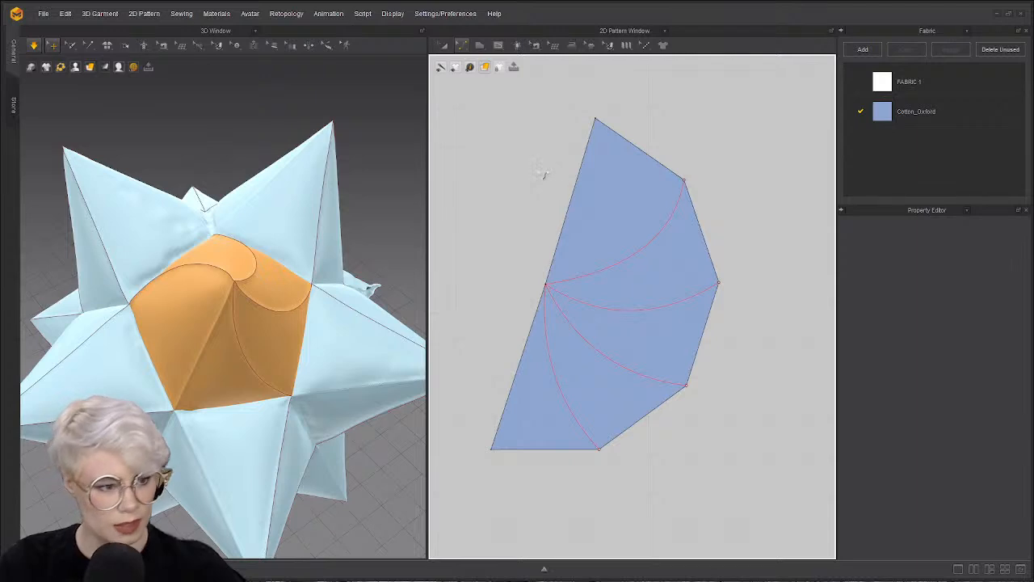
pyautogui.scroll(-3, 450, 225)
pyautogui.scroll(1, 450, 225)
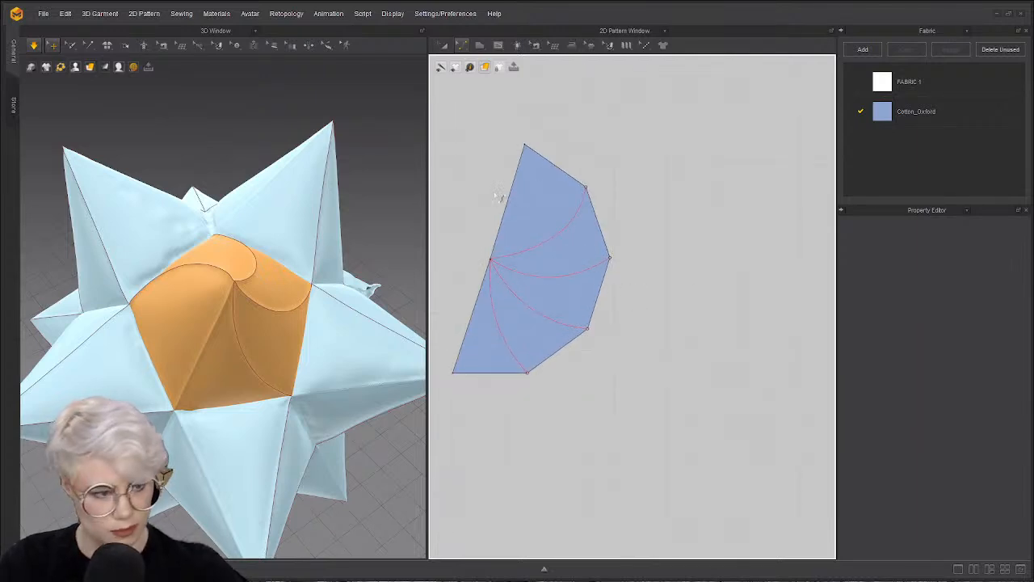
pyautogui.scroll(2, 500, 198)
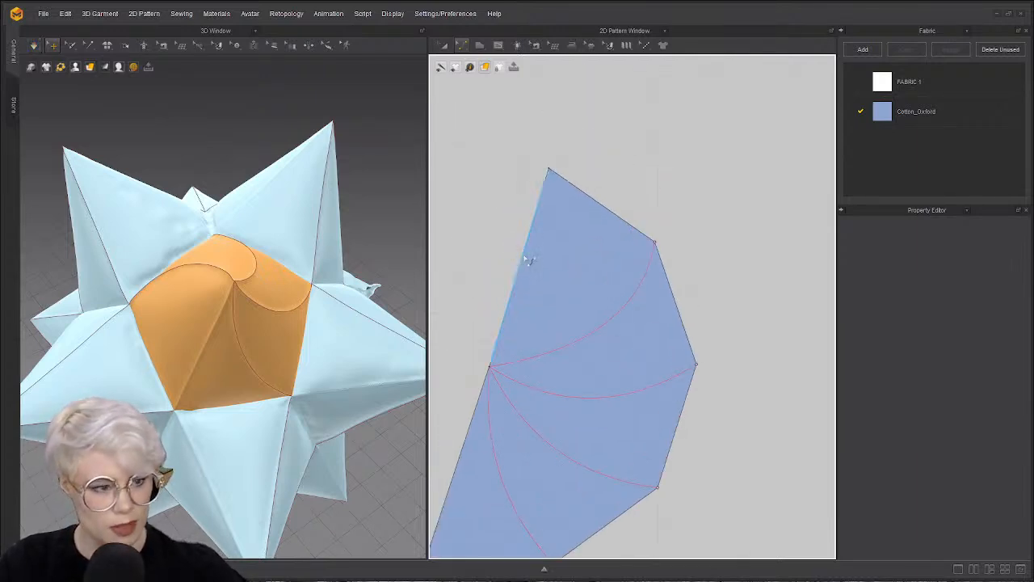
pyautogui.click(526, 260)
pyautogui.rightClick(536, 266)
pyautogui.click(531, 247)
pyautogui.moveTo(521, 263); pyautogui.dragTo(553, 273)
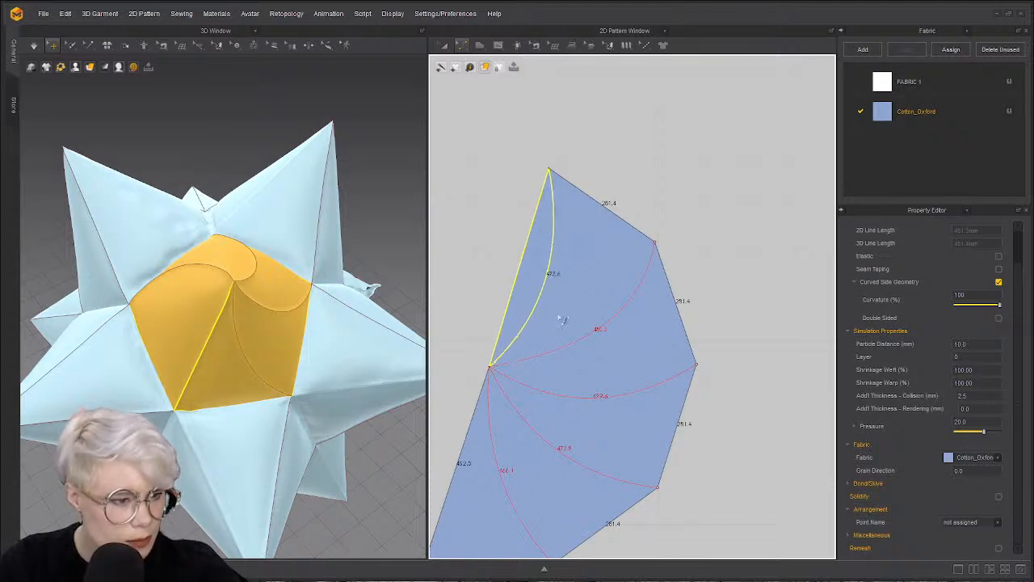
# - Bend the lower straight outer edge of the spike piece outward into a curve about 473.5 mm long and simulate the spike
pyautogui.scroll(-2, 469, 500)
pyautogui.moveTo(469, 500); pyautogui.dragTo(495, 413, button='middle')
pyautogui.scroll(3, 493, 395)
pyautogui.moveTo(489, 377); pyautogui.dragTo(472, 368)
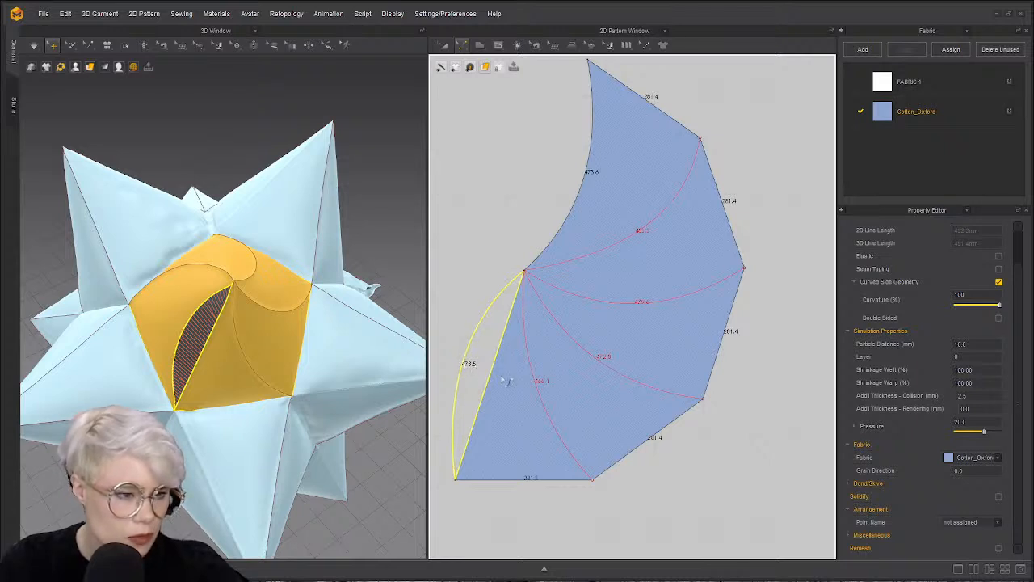
pyautogui.moveTo(483, 374); pyautogui.dragTo(483, 373)
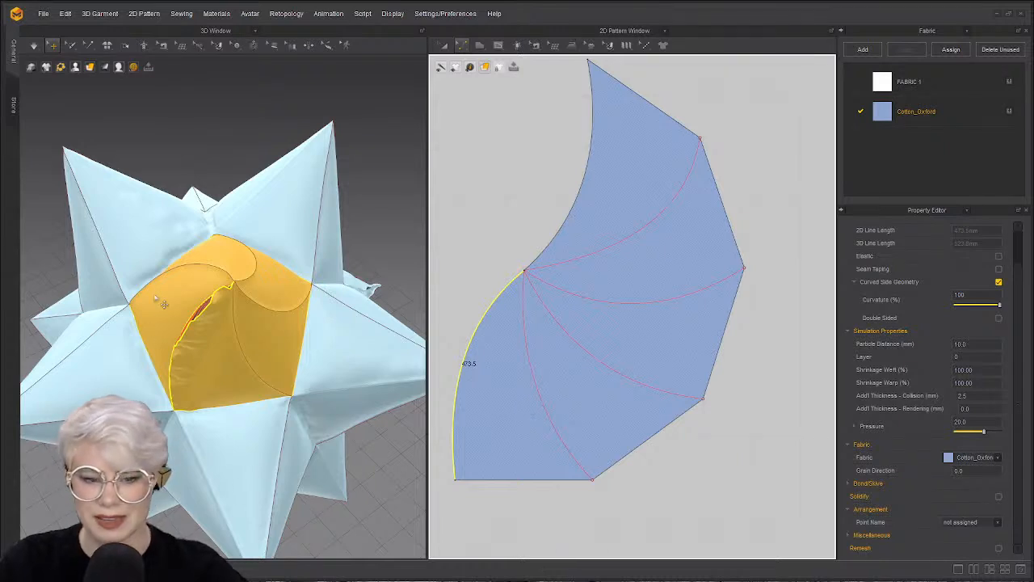
pyautogui.press('space')
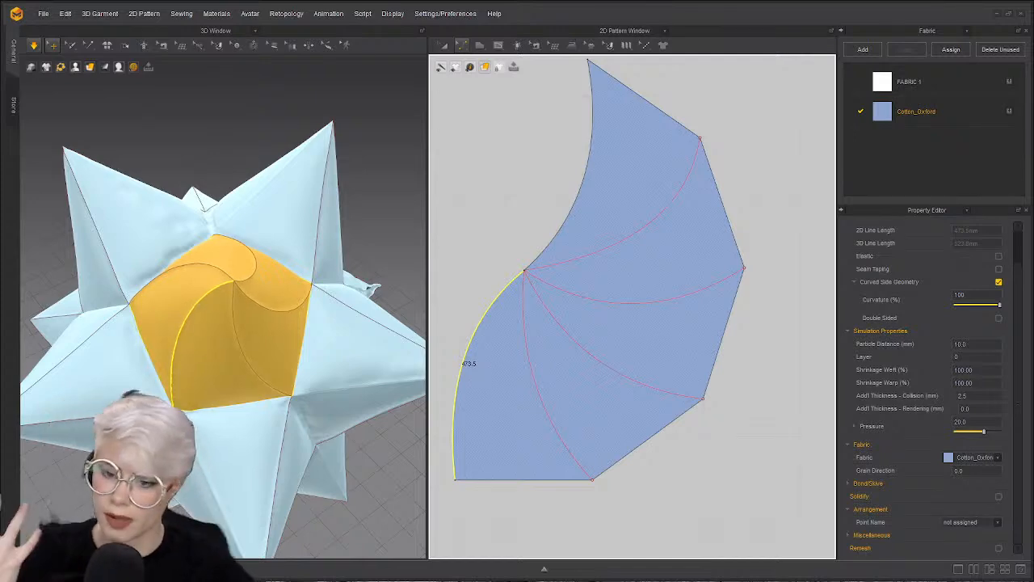
# - Examine the simulated swirl of the curved seam and fold lines on the spike from several sides
pyautogui.moveTo(247, 301); pyautogui.dragTo(171, 323, button='right')
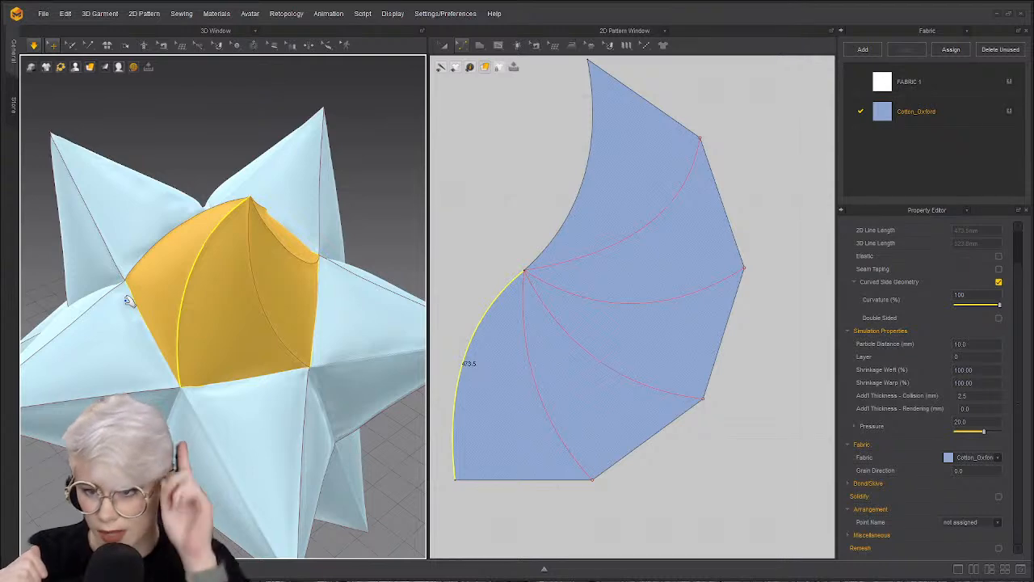
pyautogui.moveTo(193, 299); pyautogui.dragTo(360, 293, button='right')
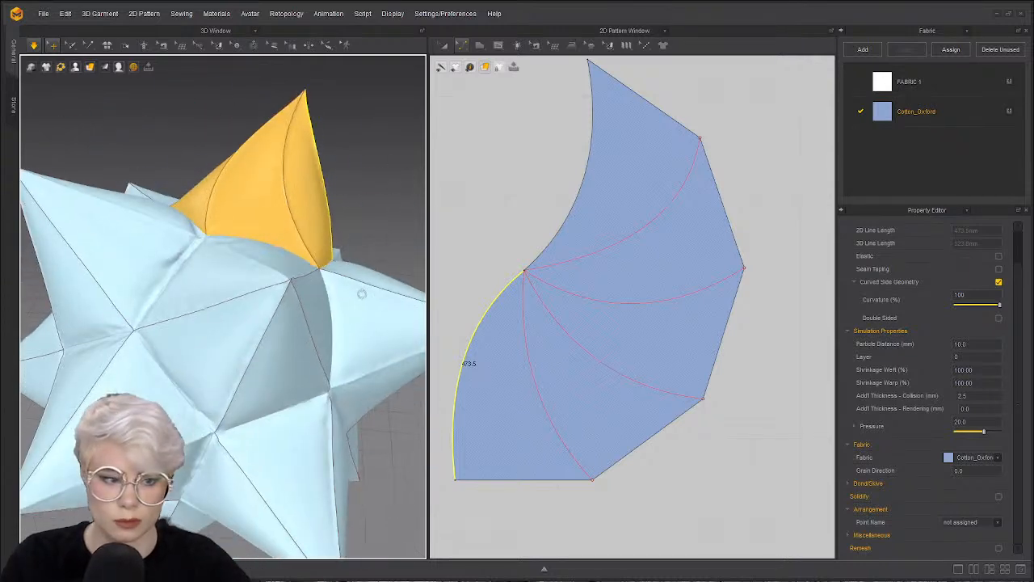
pyautogui.scroll(-1, 360, 293)
pyautogui.moveTo(360, 292); pyautogui.dragTo(197, 393, button='middle')
pyautogui.moveTo(196, 393); pyautogui.dragTo(114, 320, button='right')
pyautogui.moveTo(85, 422); pyautogui.dragTo(90, 350, button='middle')
pyautogui.moveTo(90, 351); pyautogui.dragTo(138, 361, button='right')
pyautogui.scroll(1, 126, 361)
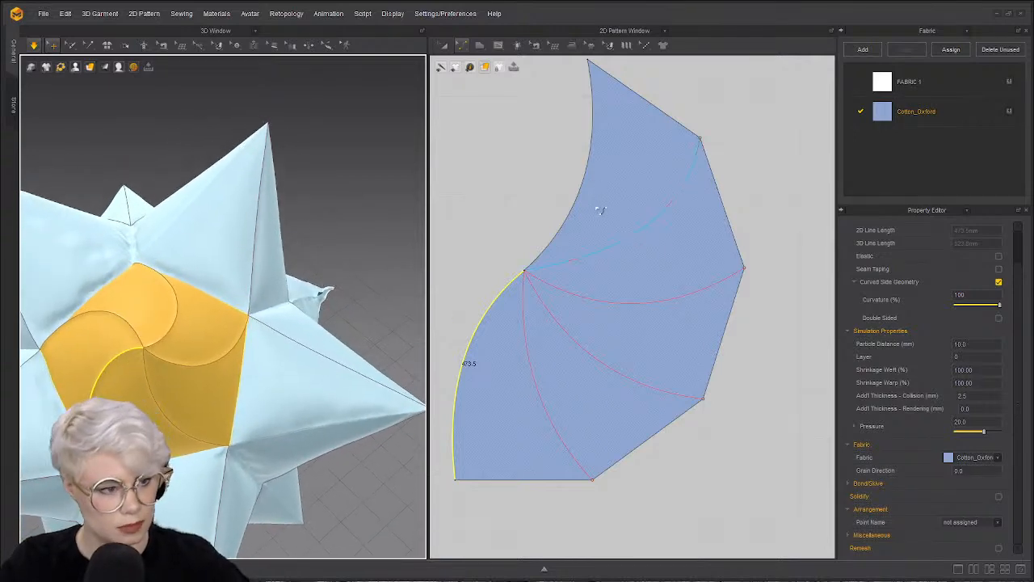
# - Deepen the curves of the four internal lines slightly to match the curved outer edges, and simulate the spike
pyautogui.click(535, 383)
pyautogui.moveTo(535, 383); pyautogui.dragTo(527, 385)
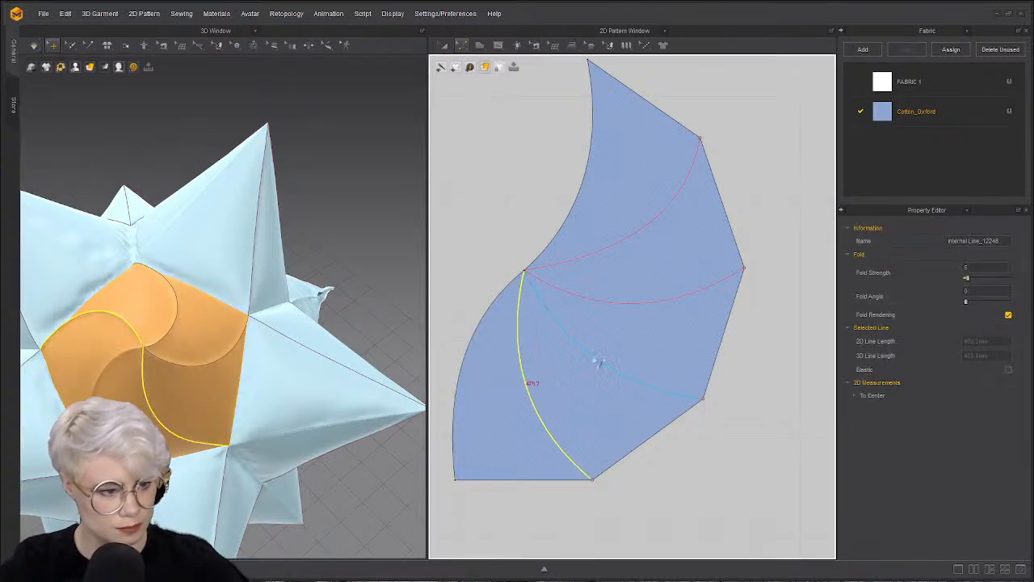
pyautogui.moveTo(598, 359); pyautogui.dragTo(593, 366)
pyautogui.moveTo(624, 305); pyautogui.dragTo(623, 314)
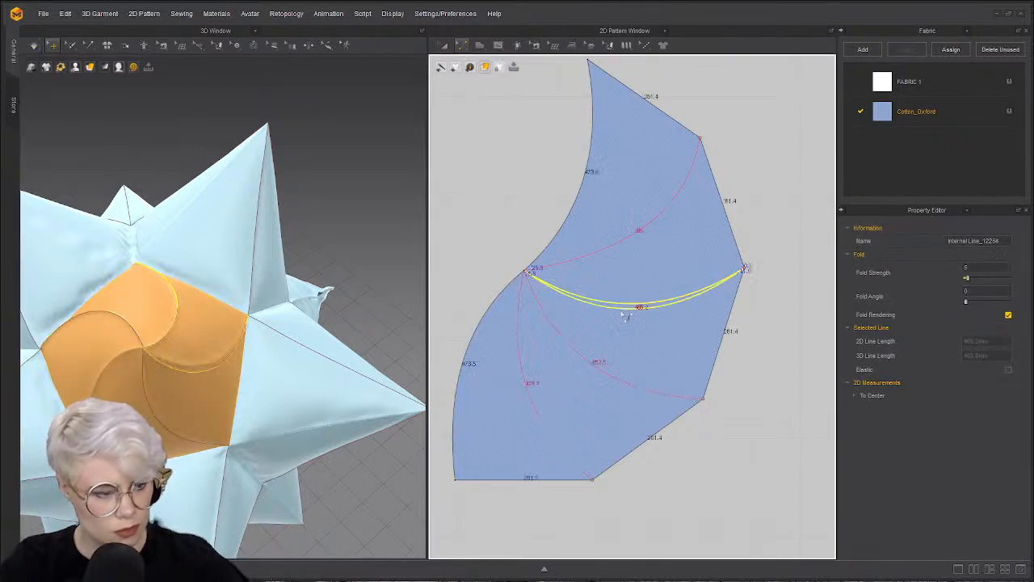
pyautogui.click(634, 241)
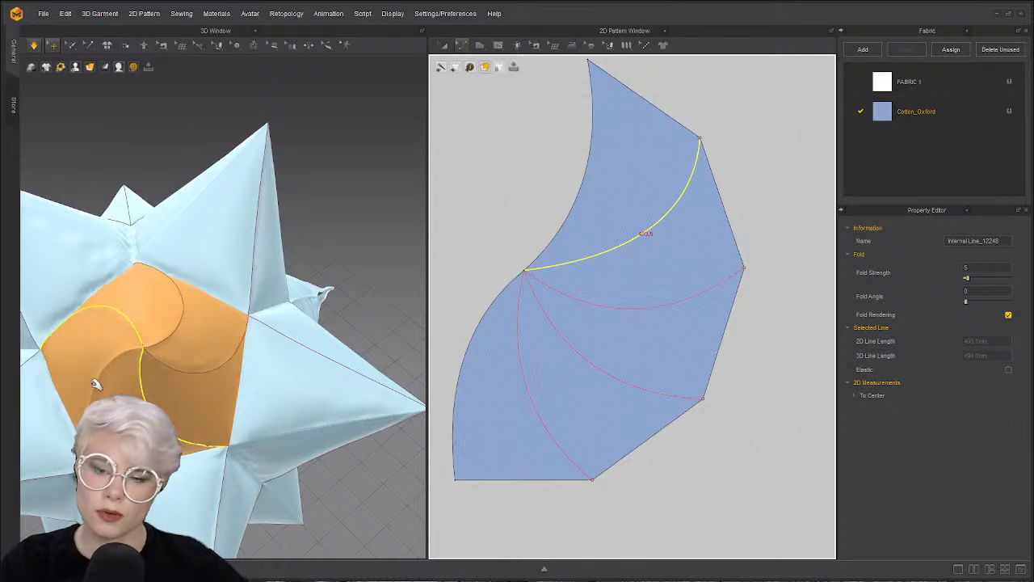
pyautogui.moveTo(95, 384); pyautogui.dragTo(223, 286, button='right')
pyautogui.moveTo(233, 335); pyautogui.dragTo(208, 336, button='right')
pyautogui.moveTo(191, 223); pyautogui.dragTo(324, 227, button='right')
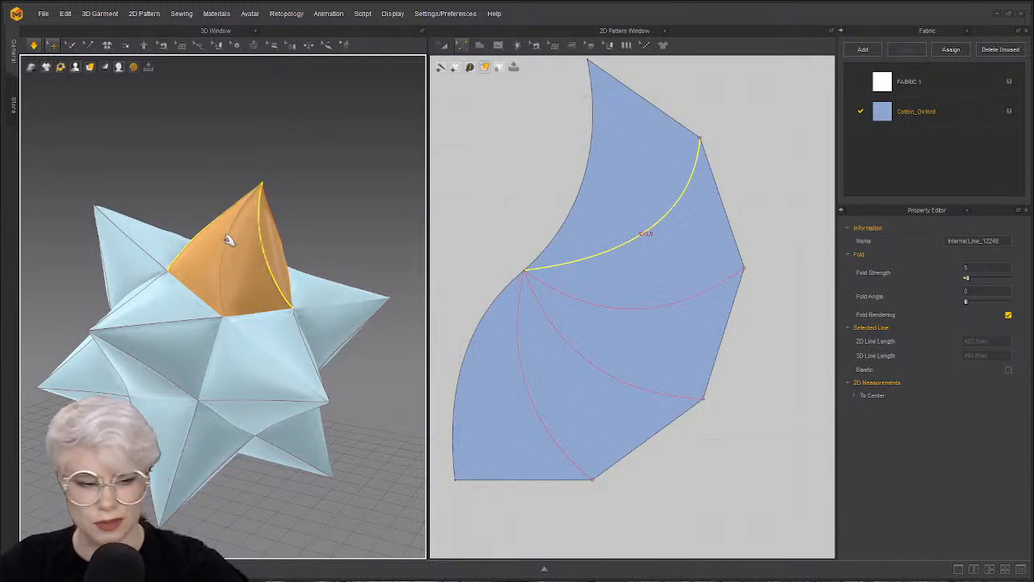
pyautogui.click(224, 276)
pyautogui.moveTo(239, 173); pyautogui.dragTo(183, 185, button='right')
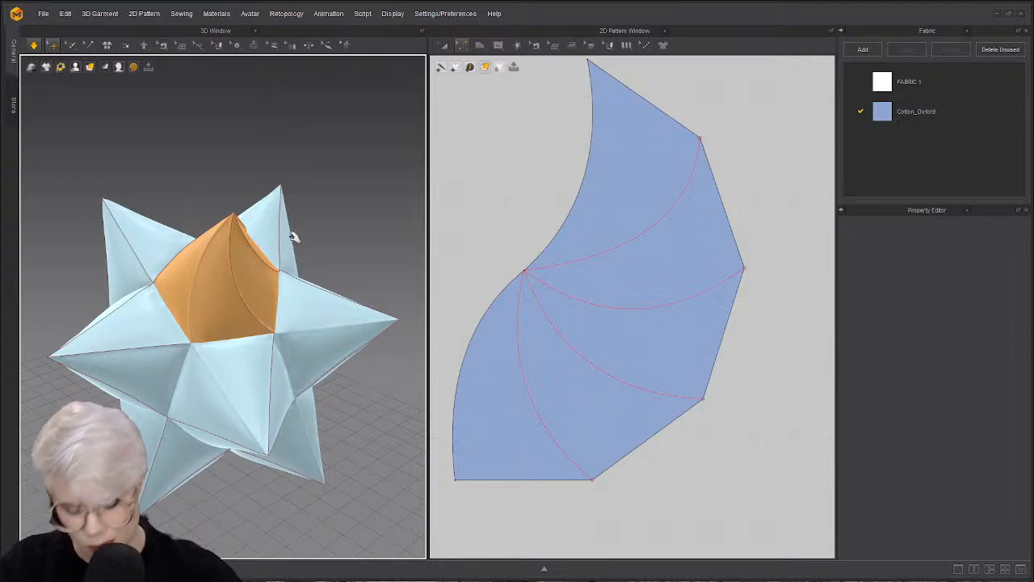
# - Start a new project without saving the star and switch to the workspace layout that includes the Library
pyautogui.click(44, 14)
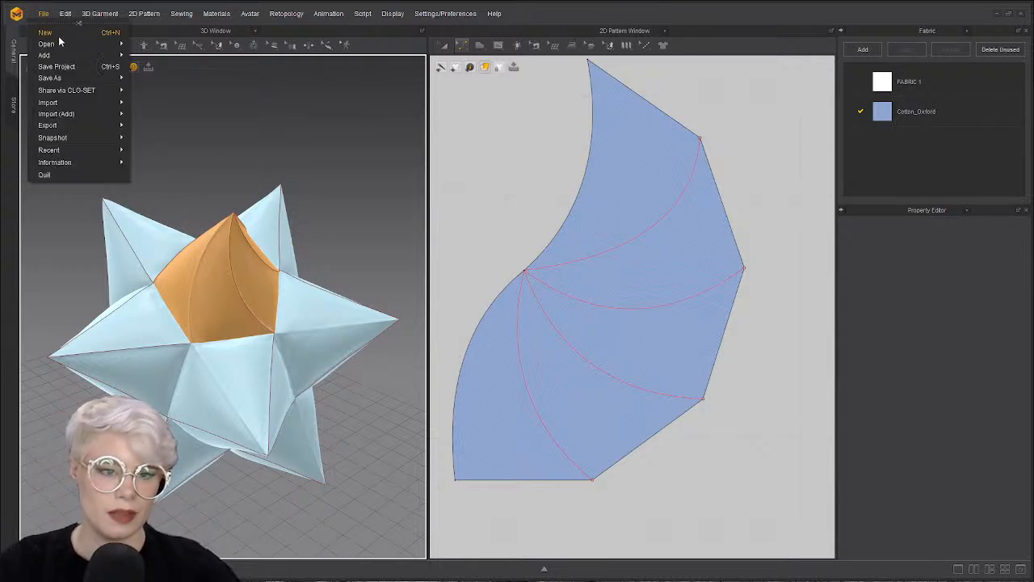
pyautogui.moveTo(61, 43)
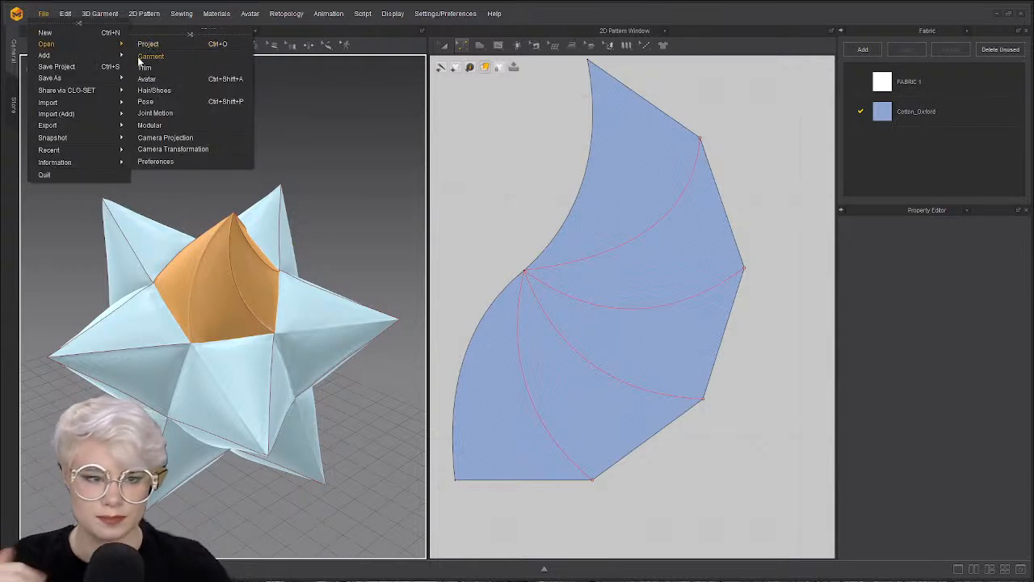
pyautogui.click(77, 34)
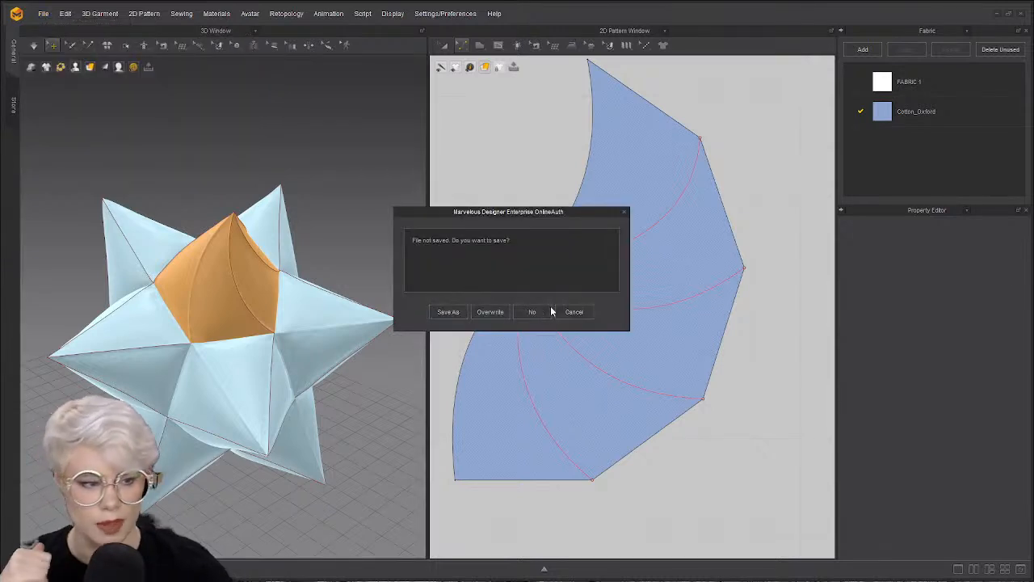
pyautogui.click(530, 312)
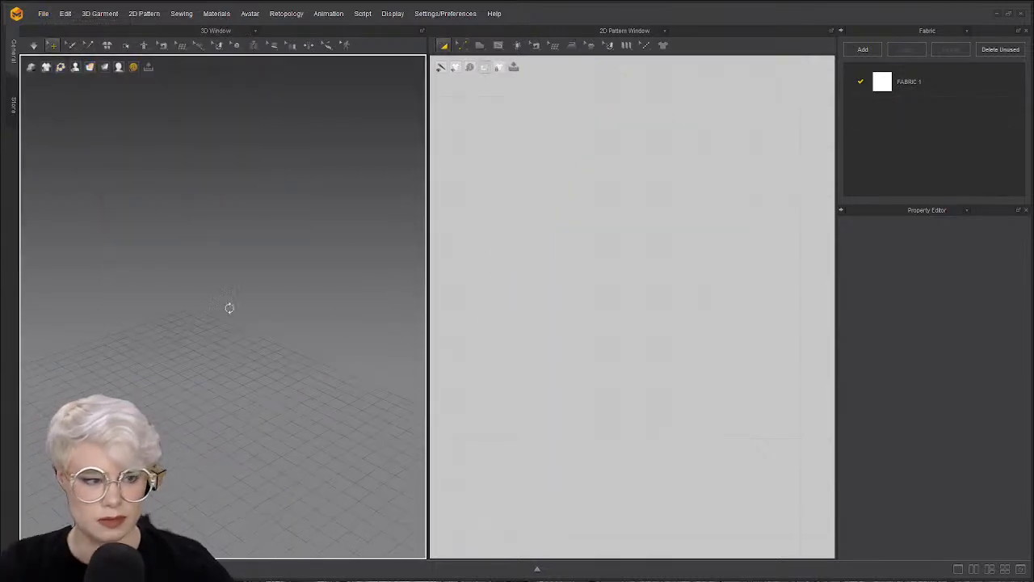
pyautogui.scroll(-10, 566, 312)
pyautogui.scroll(3, 686, 354)
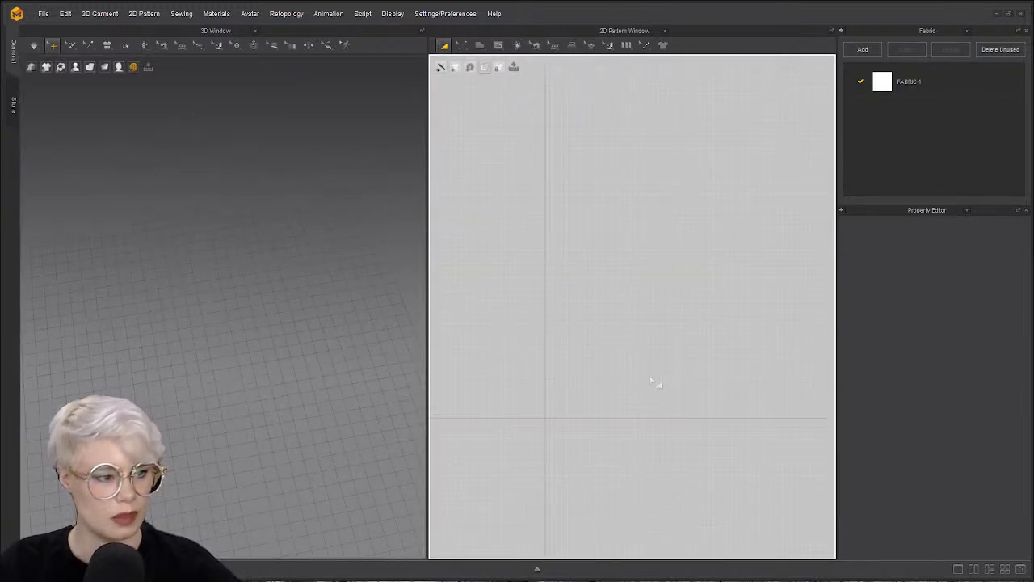
pyautogui.click(1022, 571)
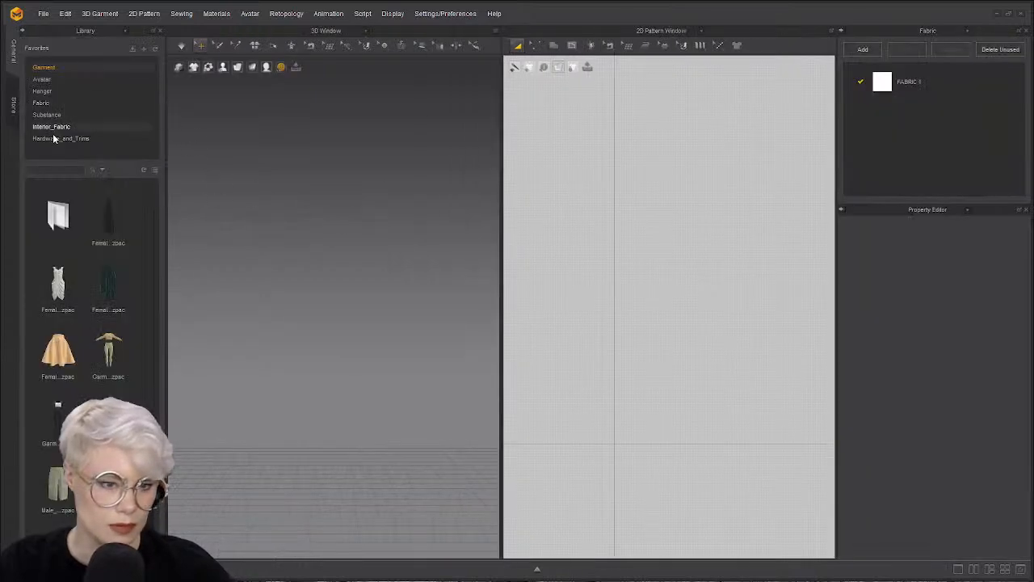
# - Add the bed frame project from the Interior_Fabric library to the workspace
pyautogui.click(52, 127)
pyautogui.rightClick(62, 356)
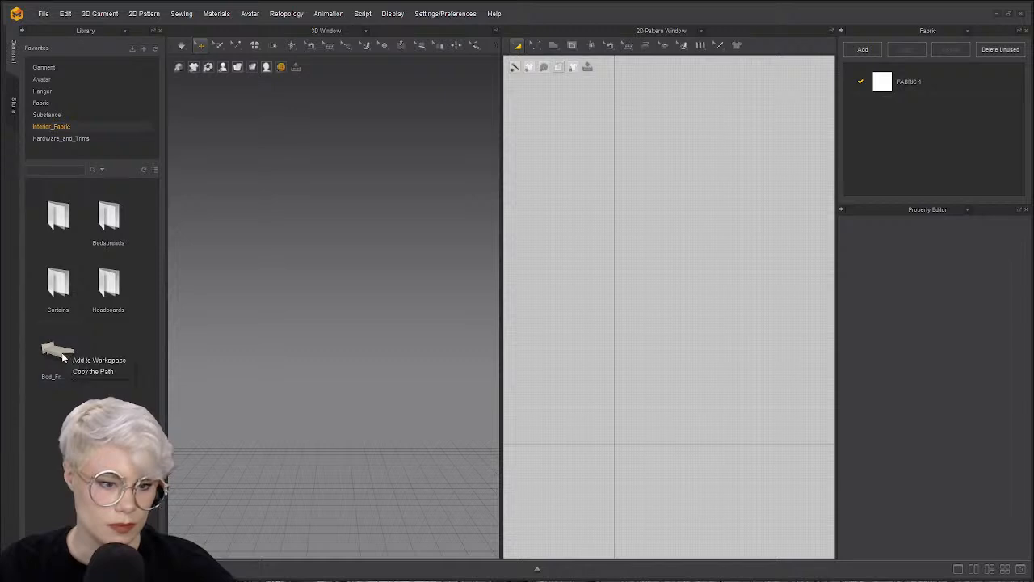
pyautogui.click(91, 361)
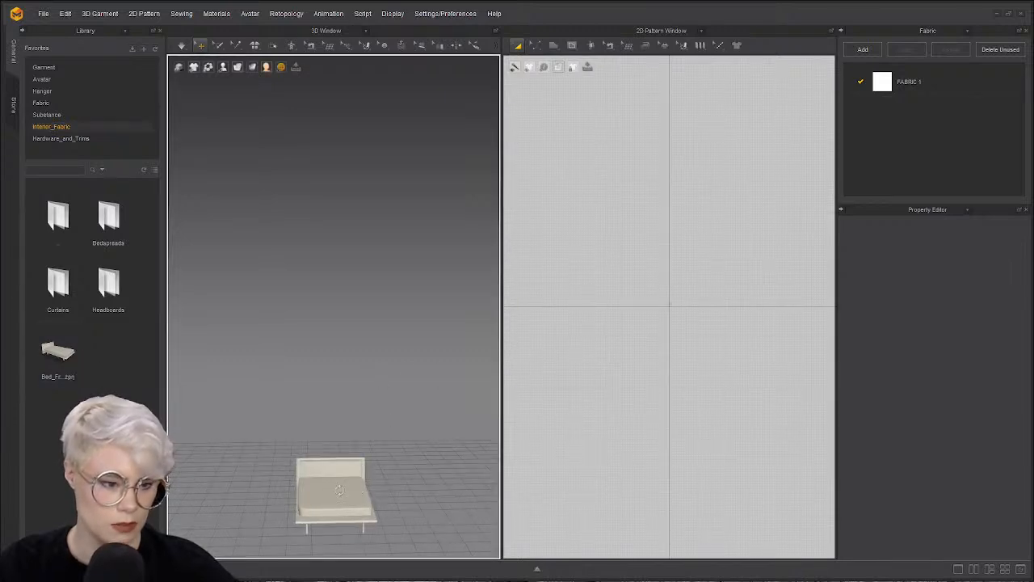
# - Select the bed's headboard, mattress, base board and legs together in the 3D view
pyautogui.click(360, 488)
pyautogui.click(396, 436)
pyautogui.click(329, 489)
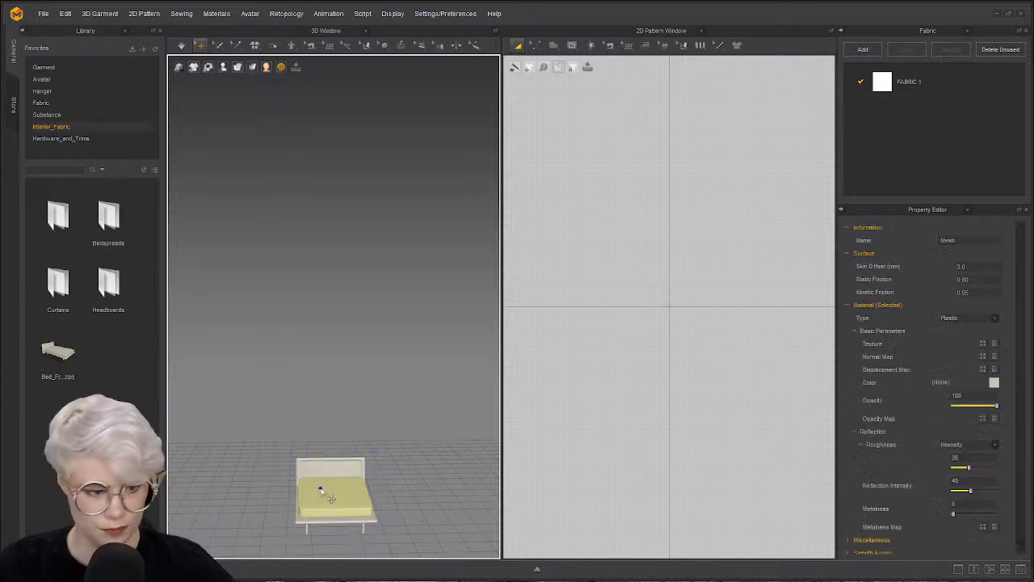
pyautogui.click(335, 471)
pyautogui.moveTo(335, 473); pyautogui.dragTo(358, 499, button='right')
pyautogui.scroll(3, 358, 500)
pyautogui.moveTo(358, 499); pyautogui.dragTo(310, 304, button='middle')
pyautogui.scroll(2, 311, 303)
pyautogui.moveTo(311, 303); pyautogui.dragTo(409, 296, button='right')
pyautogui.keyDown('shift'); pyautogui.click(251, 314); pyautogui.keyUp('shift')
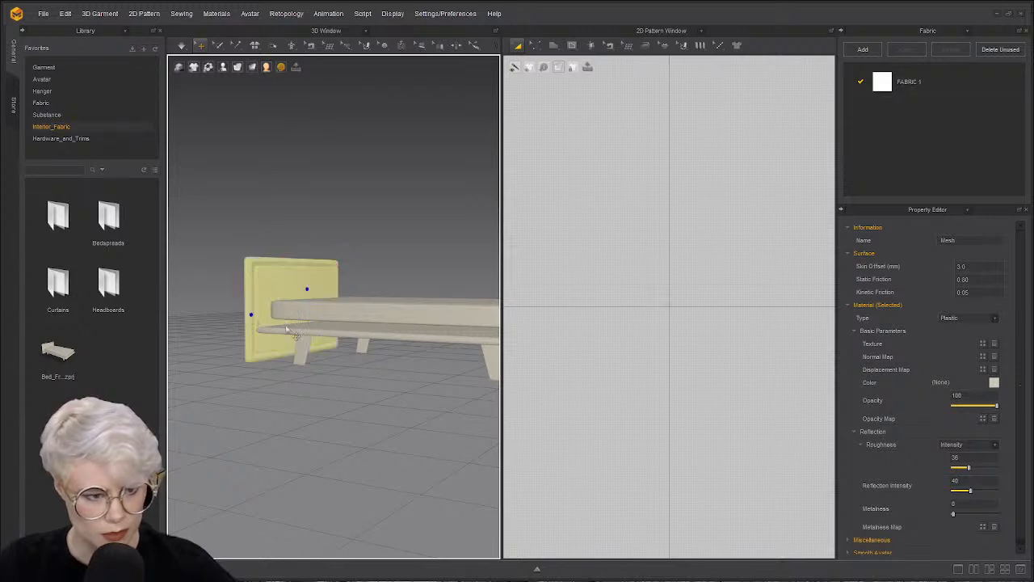
pyautogui.keyDown('shift'); pyautogui.click(292, 326); pyautogui.keyUp('shift')
pyautogui.keyDown('shift'); pyautogui.click(339, 308); pyautogui.keyUp('shift')
pyautogui.keyDown('shift'); pyautogui.click(304, 345); pyautogui.keyUp('shift')
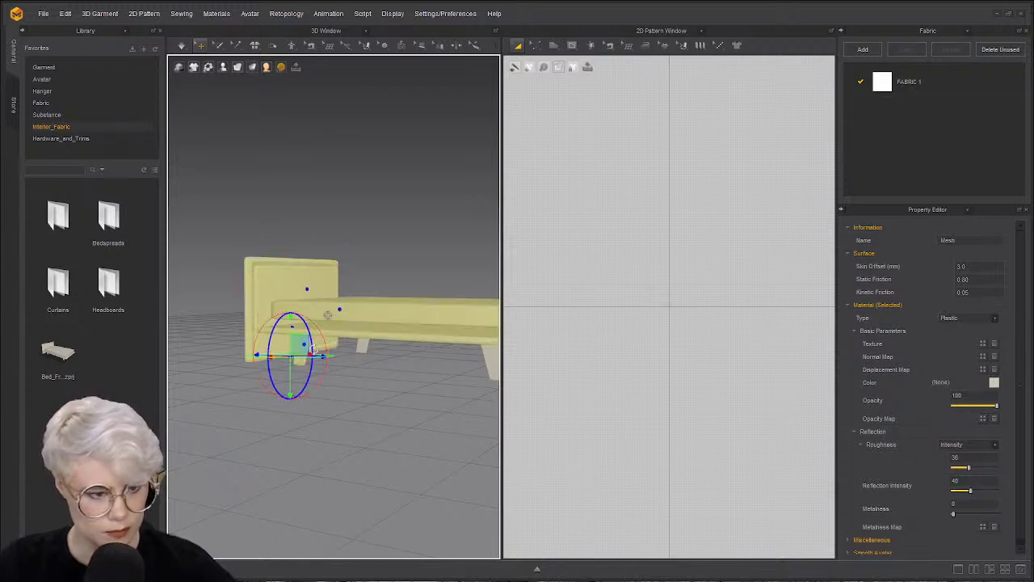
# - Delete the headboard and the legs of the bed, leaving the mattress and base board
pyautogui.click(341, 350)
pyautogui.click(339, 319)
pyautogui.click(283, 286)
pyautogui.press('Delete')
pyautogui.click(271, 297)
pyautogui.press('Delete')
pyautogui.click(297, 351)
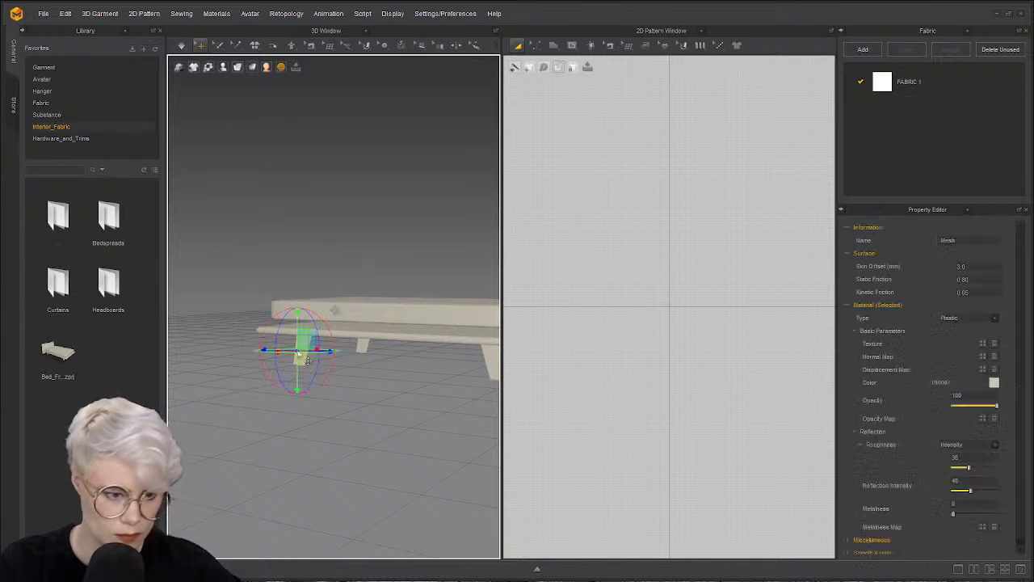
pyautogui.press('Delete')
# - Try to move the mattress and base board together as one selection
pyautogui.click(353, 330)
pyautogui.moveTo(405, 340); pyautogui.dragTo(311, 340, button='middle')
pyautogui.keyDown('shift'); pyautogui.click(318, 308); pyautogui.keyUp('shift')
pyautogui.moveTo(318, 308); pyautogui.dragTo(406, 346, button='right')
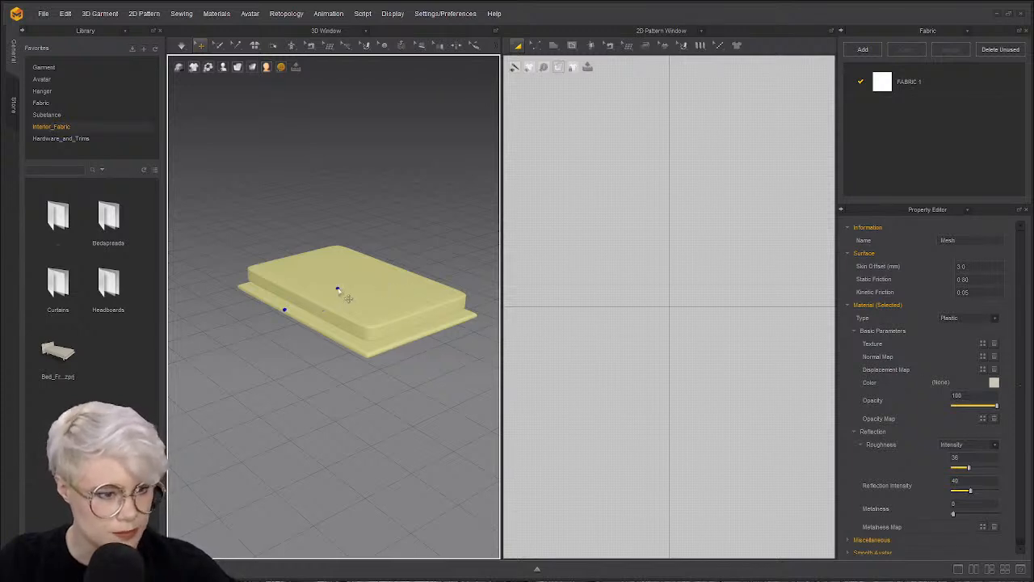
pyautogui.click(338, 289)
pyautogui.keyDown('shift'); pyautogui.click(371, 345); pyautogui.keyUp('shift')
pyautogui.click(396, 289)
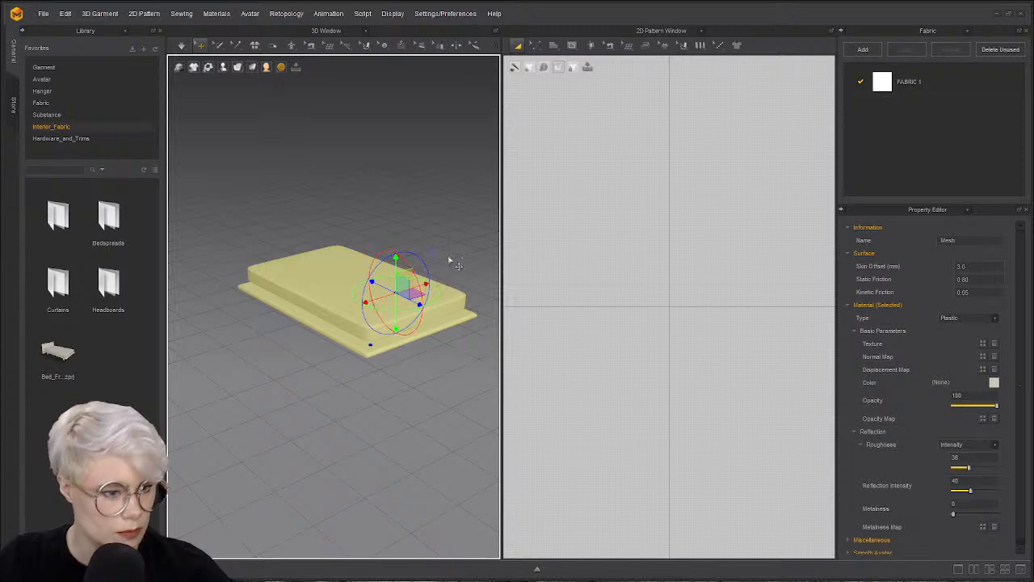
pyautogui.moveTo(469, 270); pyautogui.dragTo(411, 272, button='right')
pyautogui.moveTo(410, 273); pyautogui.dragTo(478, 295)
pyautogui.hotkey('ctrl', 'z')
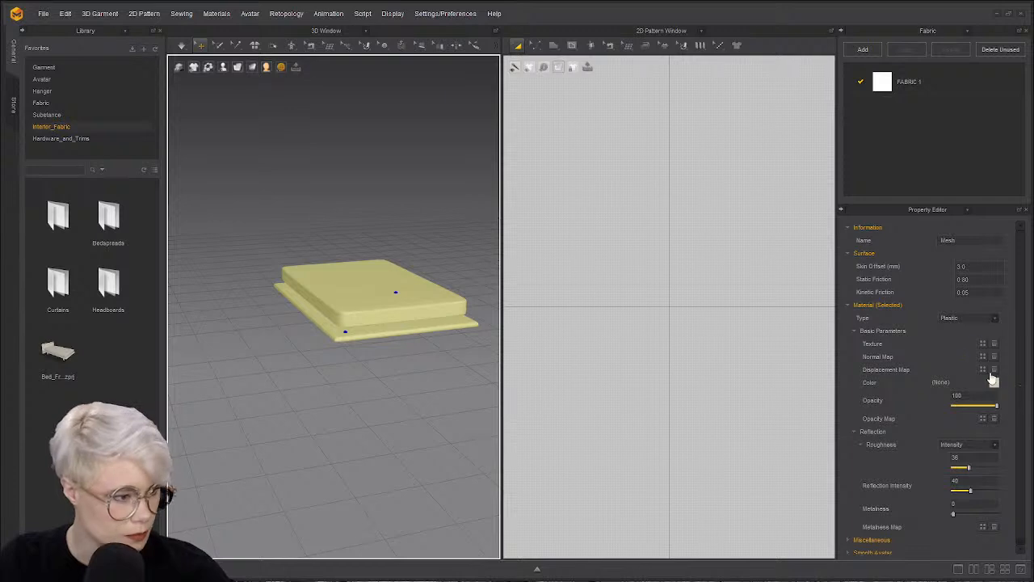
# - Delete the base board and the mattress to clear the 3D scene
pyautogui.click(509, 224)
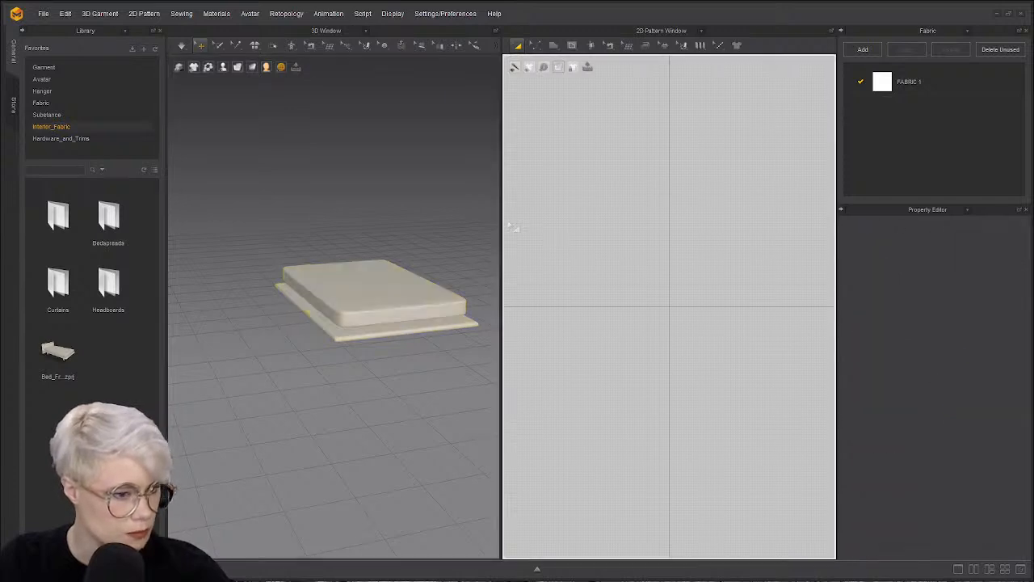
pyautogui.click(367, 328)
pyautogui.press('Delete')
pyautogui.click(343, 294)
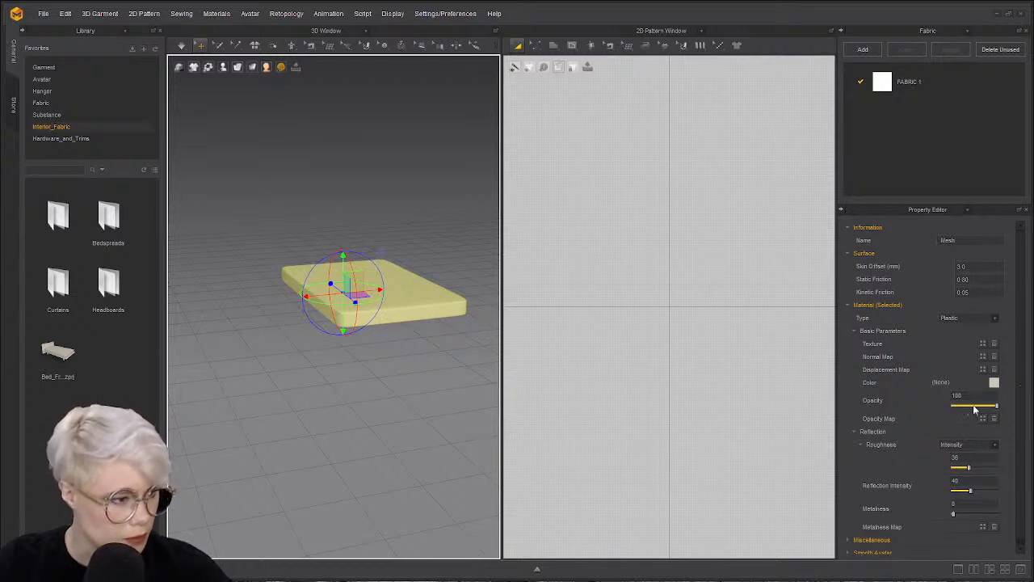
pyautogui.press('Delete')
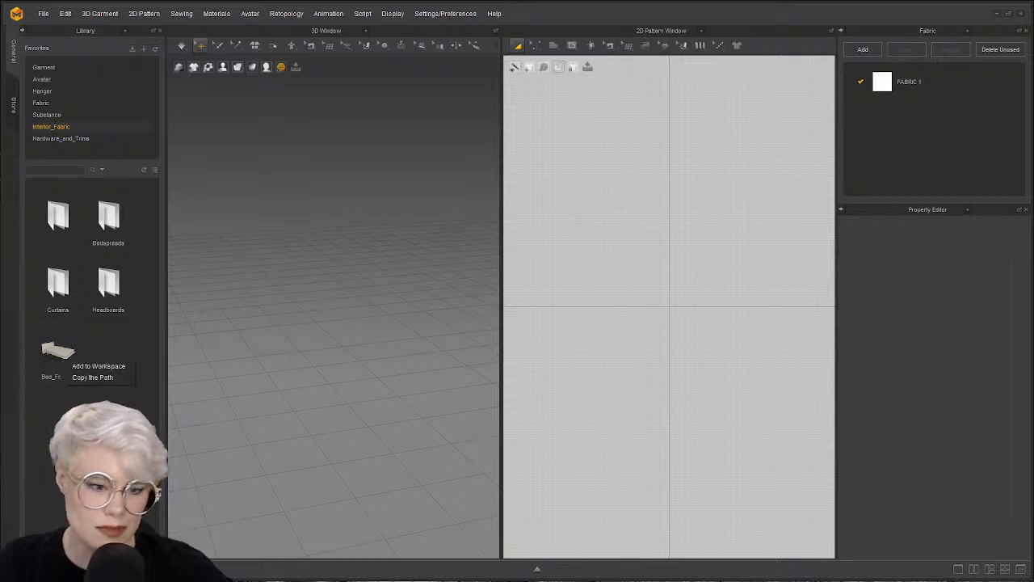
pyautogui.moveTo(301, 305); pyautogui.dragTo(312, 322, button='middle')
pyautogui.moveTo(602, 312); pyautogui.dragTo(553, 347, button='middle')
pyautogui.moveTo(227, 312); pyautogui.dragTo(212, 325, button='right')
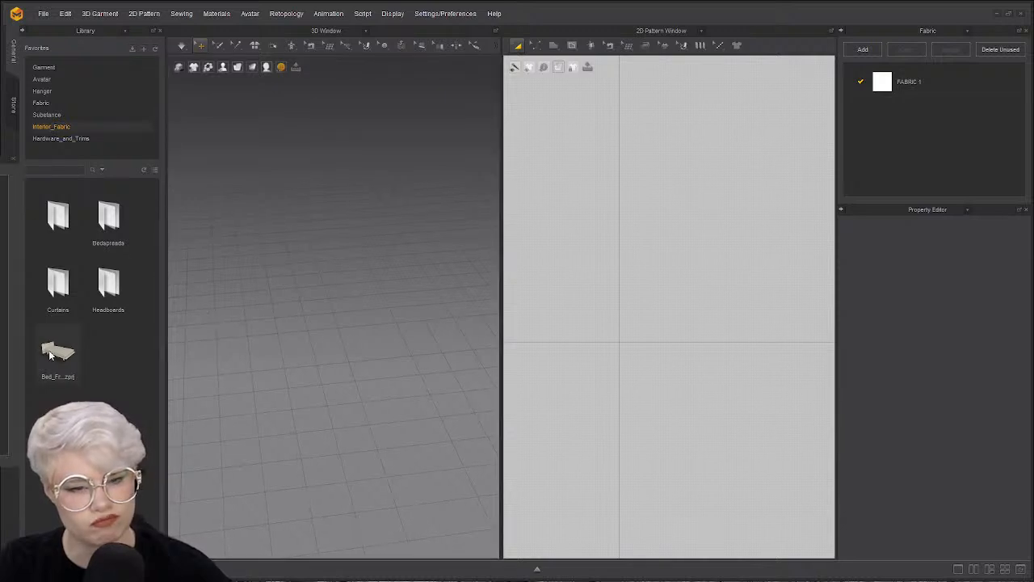
# - Look through the Bedspreads folder of the Interior_Fabric library and return to the parent folder
pyautogui.doubleClick(109, 219)
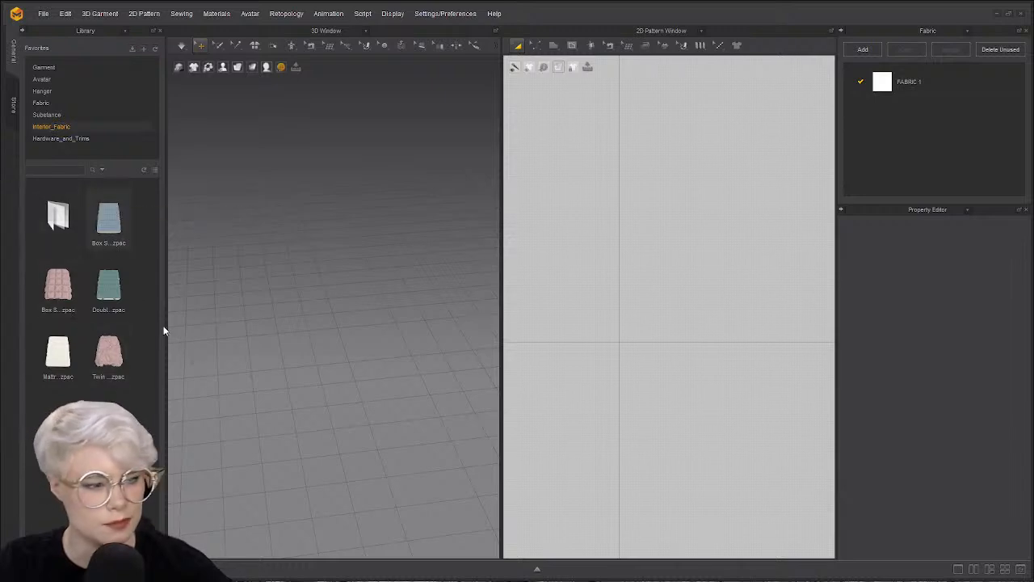
pyautogui.doubleClick(58, 215)
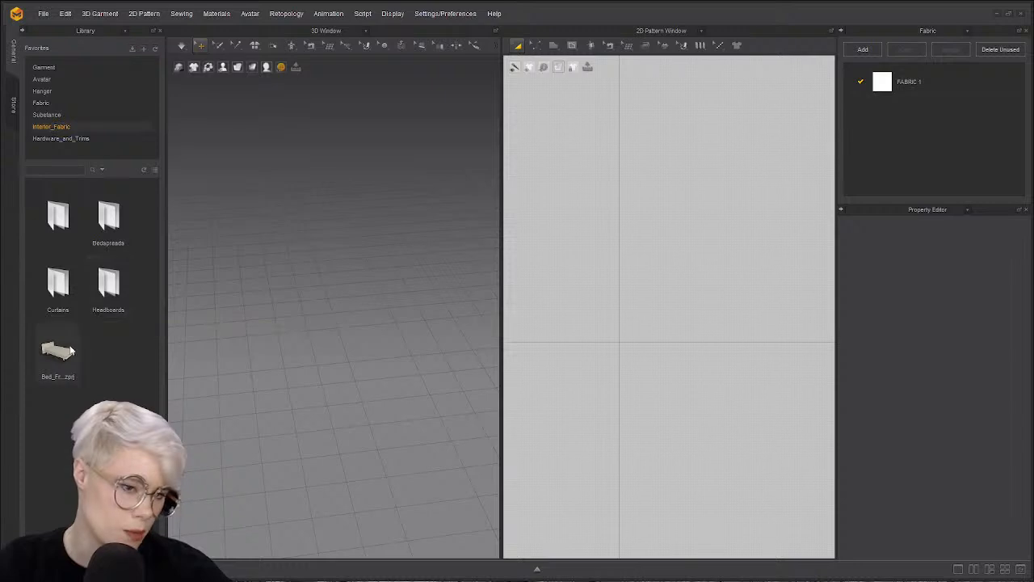
pyautogui.moveTo(60, 354); pyautogui.dragTo(284, 304)
pyautogui.moveTo(284, 304); pyautogui.dragTo(288, 329, button='middle')
pyautogui.moveTo(621, 293); pyautogui.dragTo(647, 422, button='middle')
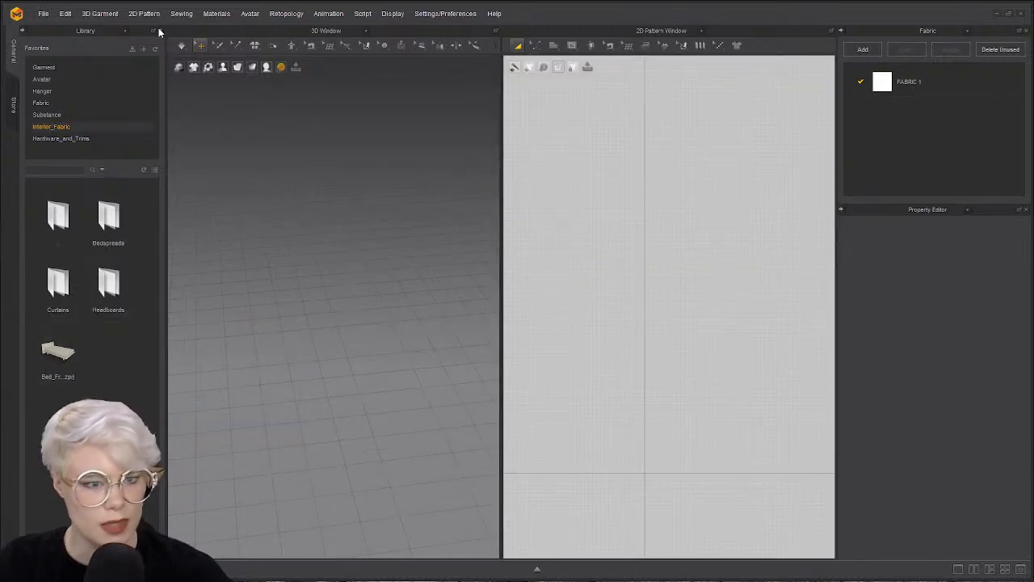
# - Hide the library and draw an upright rectangular pattern piece with its lower-left corner at the 2D origin
pyautogui.click(160, 31)
pyautogui.scroll(4, 640, 140)
pyautogui.scroll(-4, 620, 167)
pyautogui.click(481, 47)
pyautogui.click(496, 82)
pyautogui.moveTo(647, 452); pyautogui.dragTo(618, 324, button='middle')
pyautogui.moveTo(590, 257); pyautogui.dragTo(686, 391)
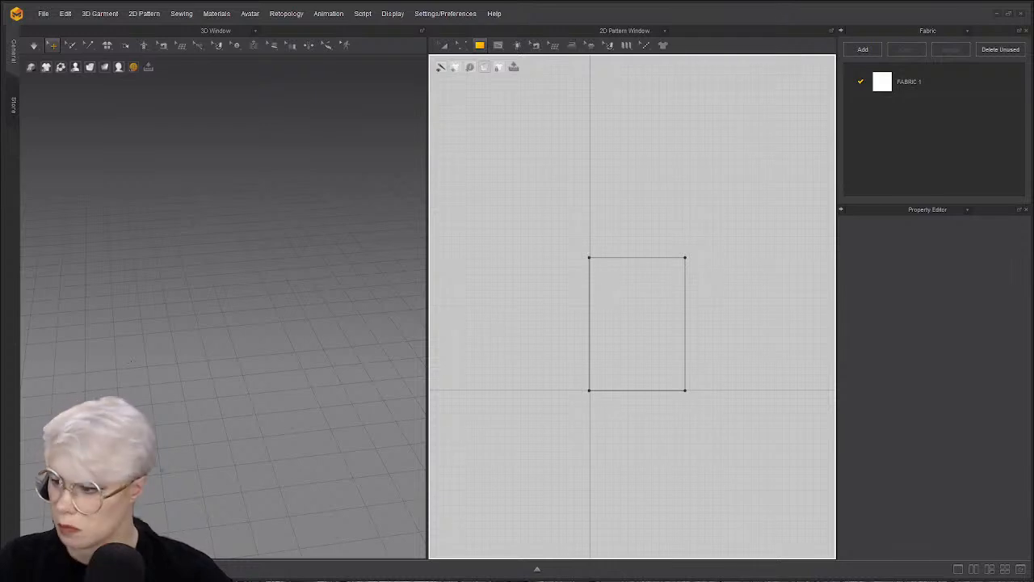
pyautogui.scroll(-3, 370, 215)
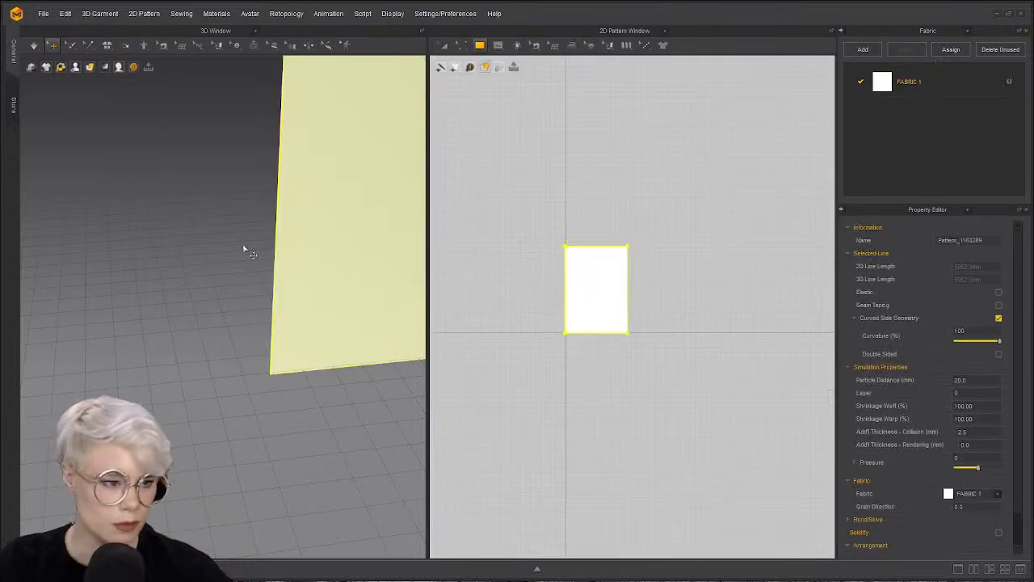
# - Rotate the rectangular piece in the 3D view so that it lies flat, parallel to the ground grid
pyautogui.moveTo(243, 249); pyautogui.dragTo(159, 267, button='right')
pyautogui.moveTo(159, 267); pyautogui.dragTo(88, 372, button='middle')
pyautogui.scroll(-3, 122, 380)
pyautogui.moveTo(121, 388); pyautogui.dragTo(208, 445, button='right')
pyautogui.click(136, 360)
pyautogui.moveTo(157, 323); pyautogui.dragTo(64, 322)
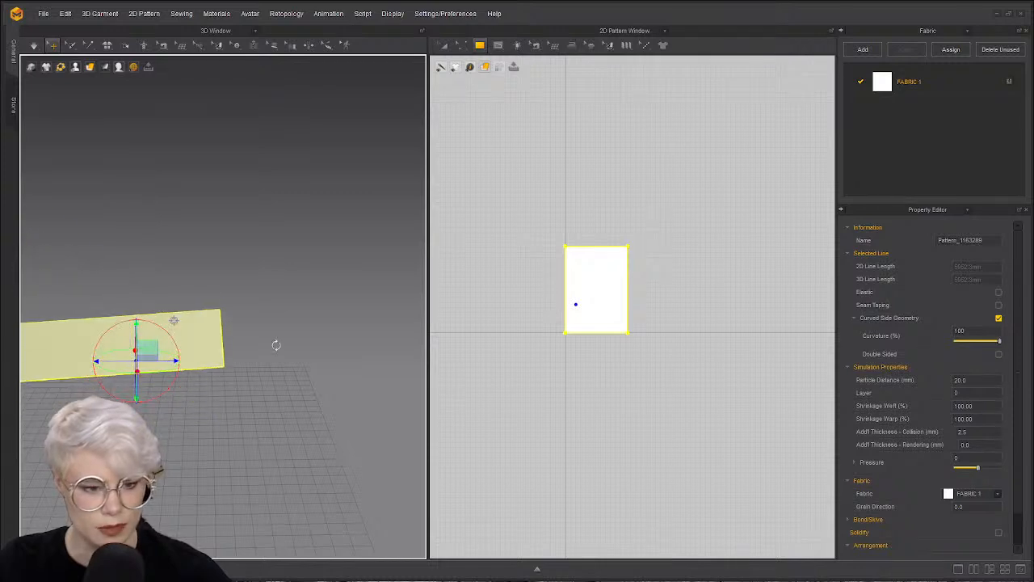
pyautogui.moveTo(153, 291); pyautogui.dragTo(270, 348, button='right')
pyautogui.moveTo(270, 349); pyautogui.dragTo(154, 326, button='middle')
pyautogui.moveTo(154, 325); pyautogui.dragTo(175, 370, button='right')
pyautogui.moveTo(274, 373); pyautogui.dragTo(213, 309, button='right')
pyautogui.rightClick(213, 310)
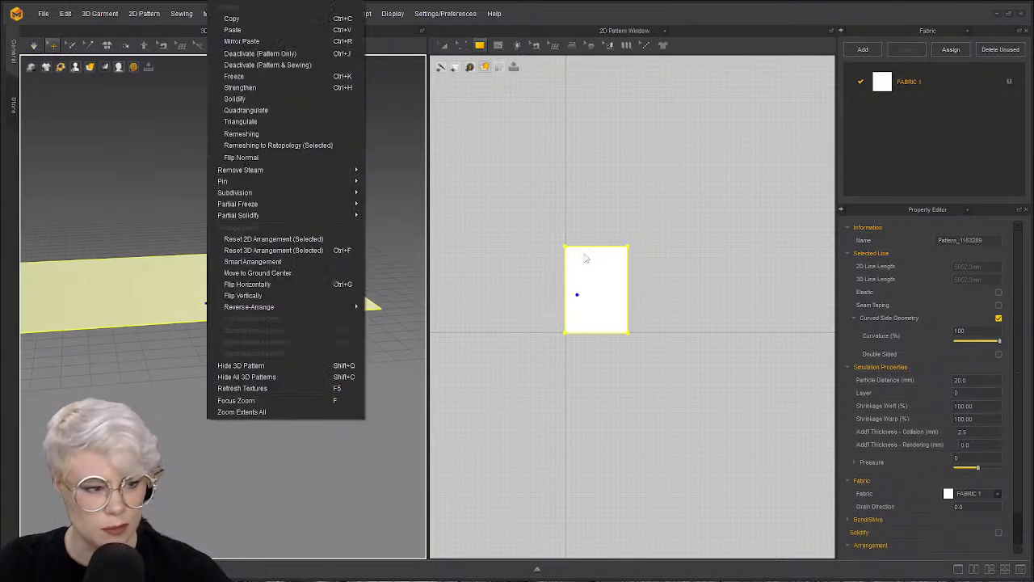
pyautogui.click(613, 260)
pyautogui.rightClick(592, 283)
pyautogui.click(611, 121)
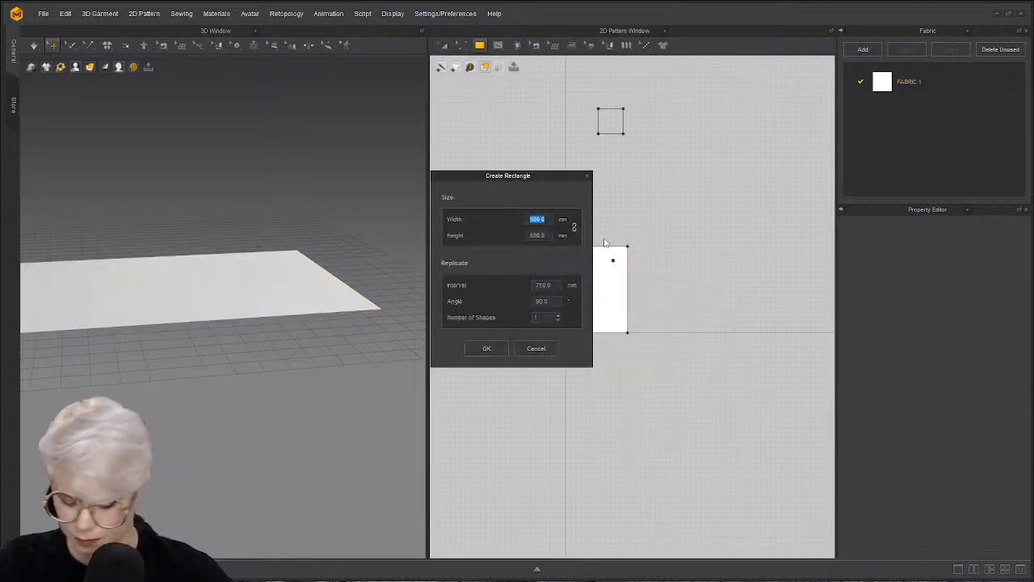
pyautogui.click(537, 348)
pyautogui.click(461, 45)
pyautogui.moveTo(466, 291); pyautogui.dragTo(470, 289)
pyautogui.hotkey('ctrl', 'z')
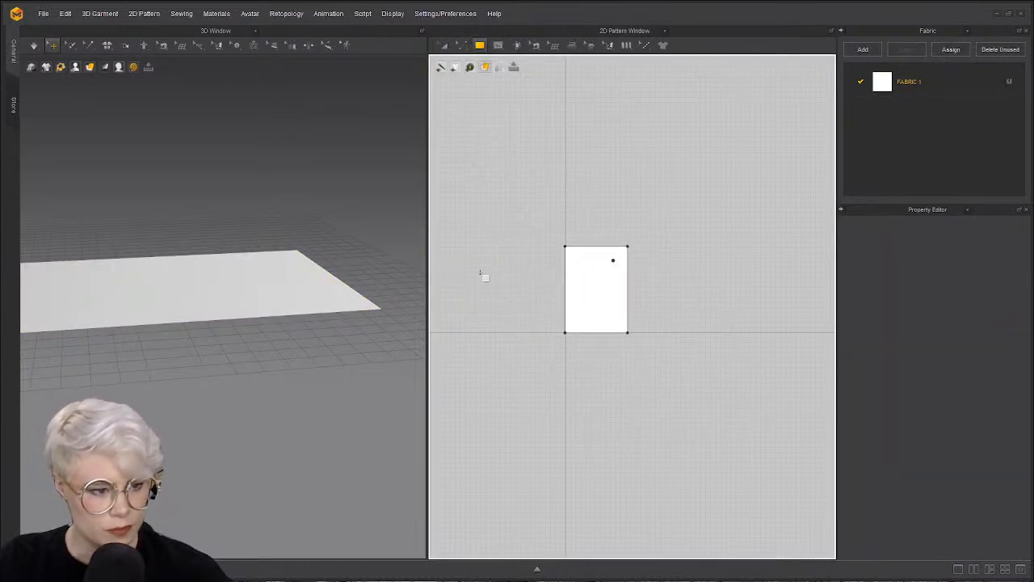
# - Delete the stray point inside the rectangle near its upper-right corner
pyautogui.click(446, 48)
pyautogui.scroll(-2, 525, 222)
pyautogui.scroll(4, 525, 222)
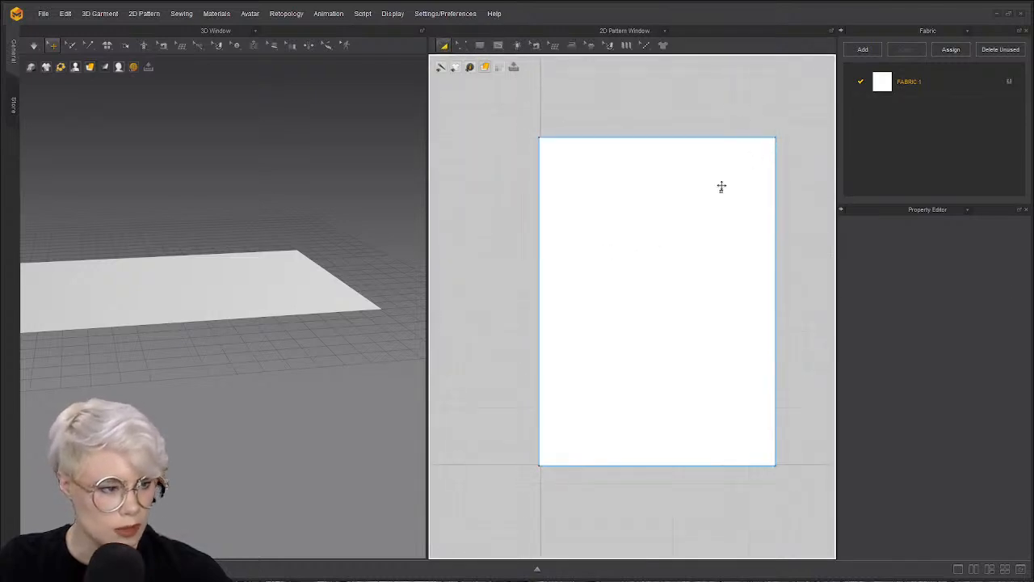
pyautogui.click(722, 193)
pyautogui.press('Delete')
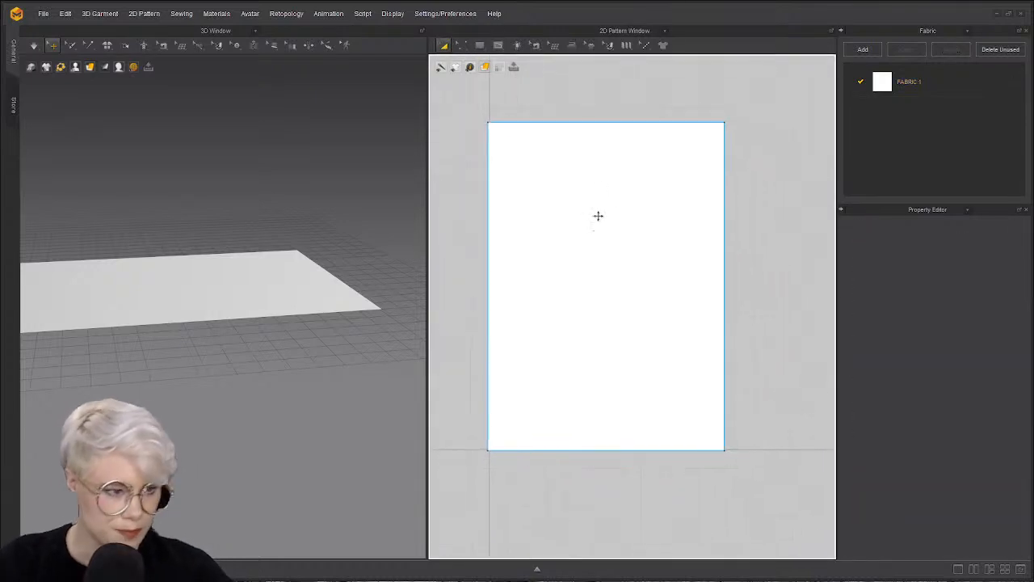
# - Shift the rectangular pattern slightly to the right of the vertical axis in the 2D view and deselect it
pyautogui.moveTo(266, 355); pyautogui.dragTo(294, 377, button='right')
pyautogui.moveTo(252, 320); pyautogui.dragTo(284, 296)
pyautogui.click(439, 275)
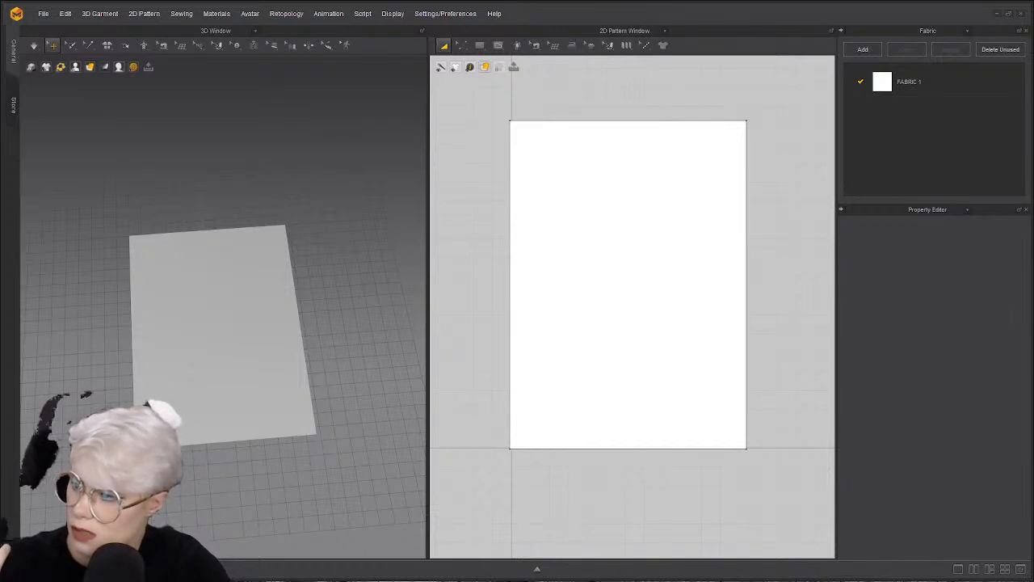
pyautogui.click(582, 238)
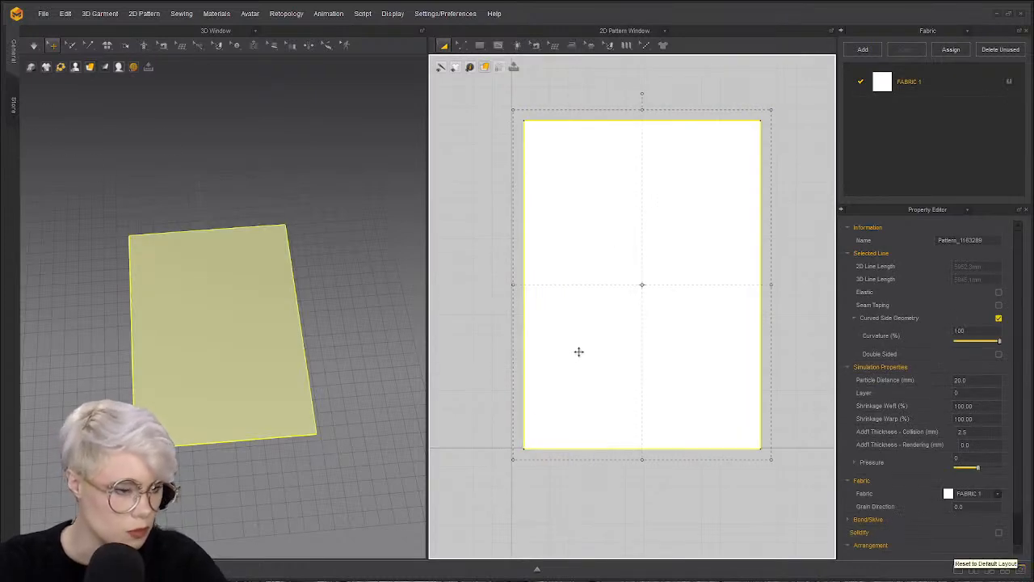
pyautogui.click(485, 156)
# - Draw an internal circle with quarter arcs about 321 mm long on the rectangle and move it to the rectangle's centre
pyautogui.click(498, 46)
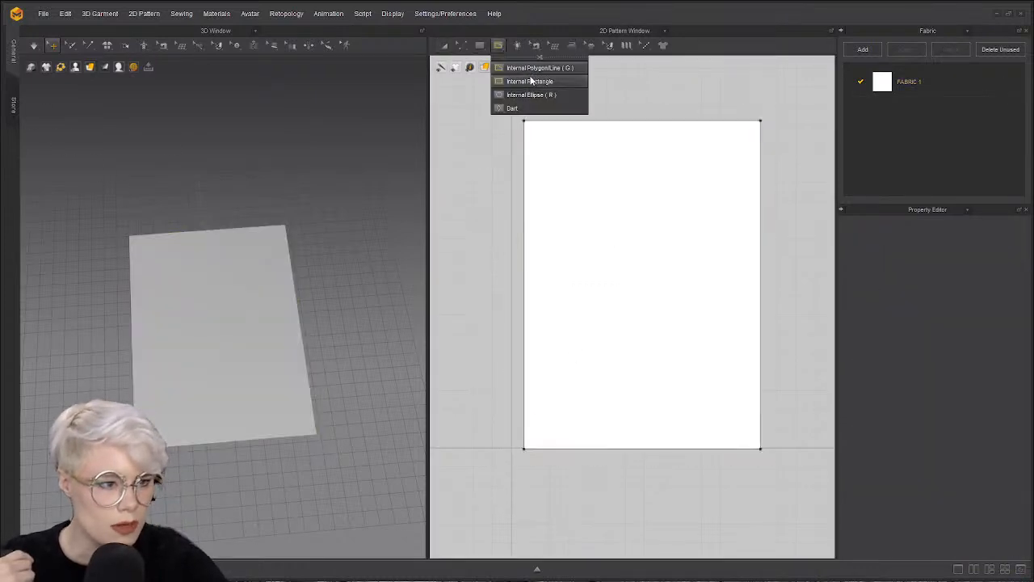
pyautogui.click(532, 82)
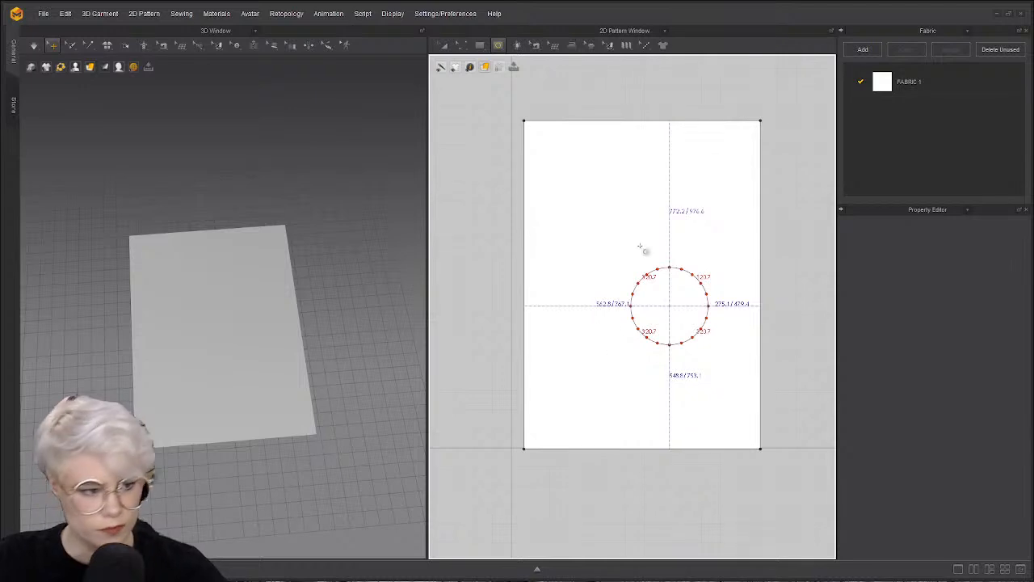
pyautogui.click(645, 265)
pyautogui.press('a')
pyautogui.moveTo(628, 307); pyautogui.dragTo(636, 273)
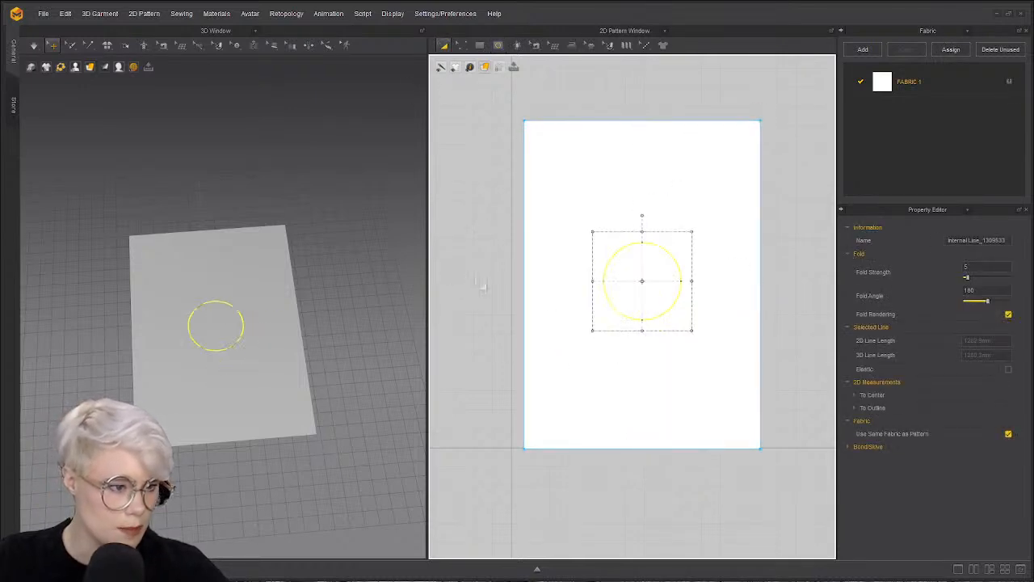
# - Begin offsetting the central circle as an internal line, with Reverse Direction enabled so the offset runs outward
pyautogui.click(697, 352)
pyautogui.scroll(-2, 804, 251)
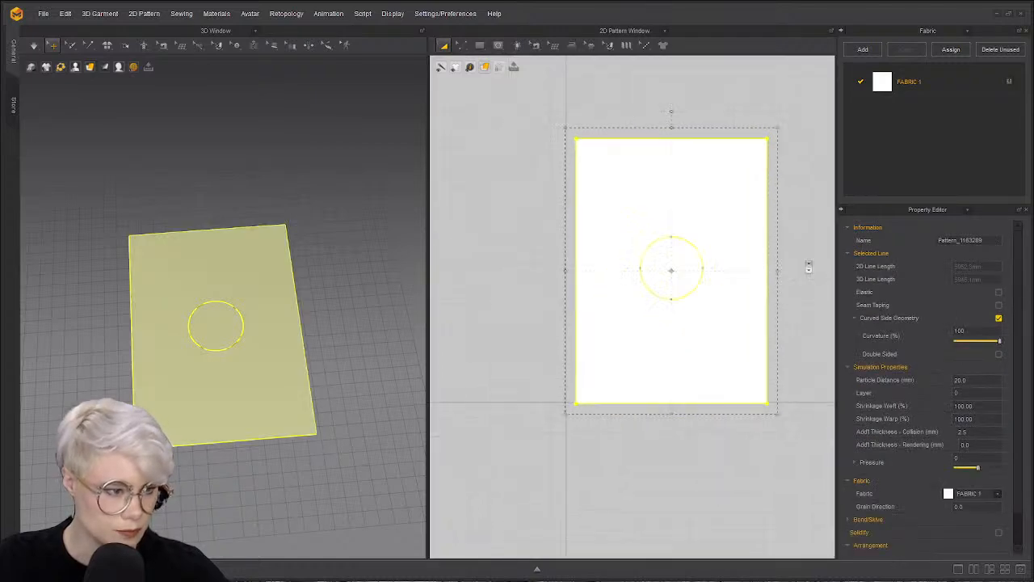
pyautogui.click(805, 265)
pyautogui.scroll(5, 796, 260)
pyautogui.click(552, 224)
pyautogui.moveTo(552, 224); pyautogui.dragTo(688, 201, button='middle')
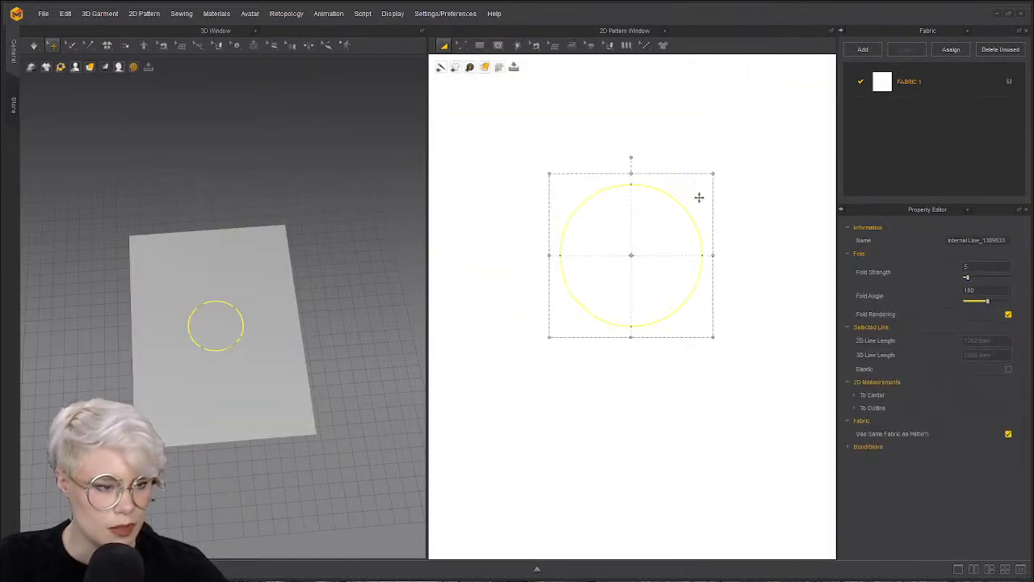
pyautogui.scroll(-3, 696, 233)
pyautogui.scroll(3, 681, 237)
pyautogui.rightClick(671, 236)
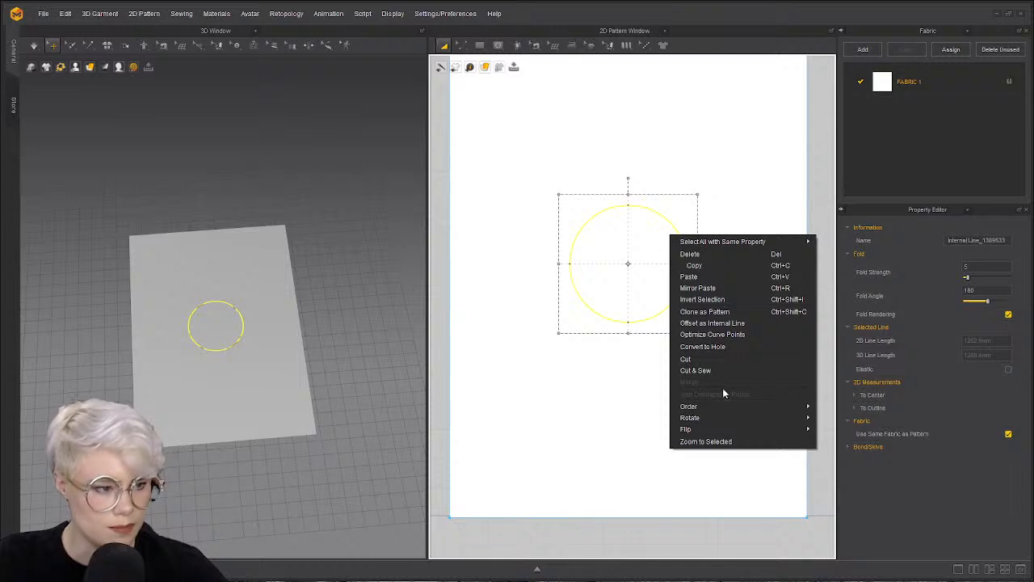
pyautogui.click(706, 325)
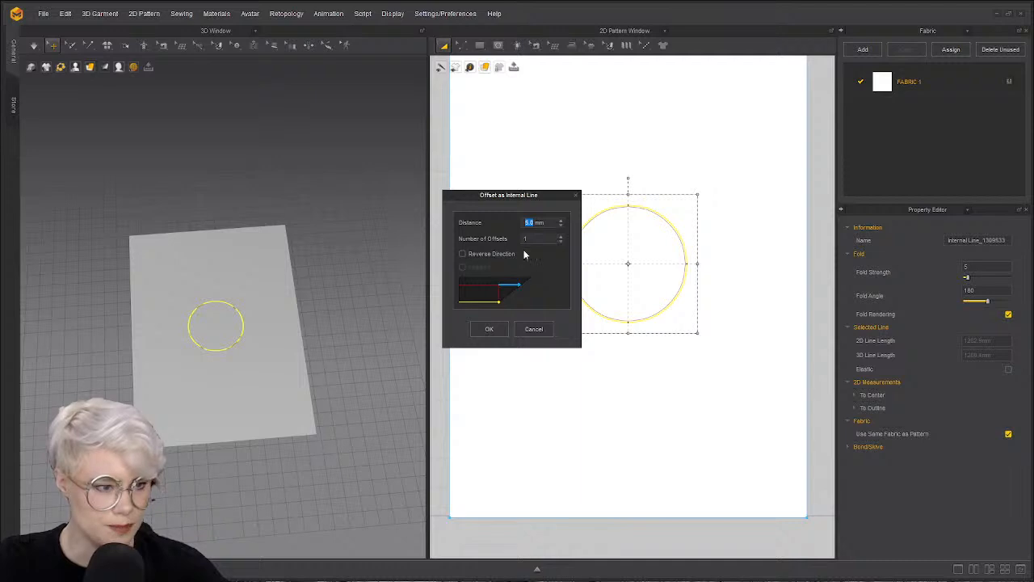
pyautogui.click(462, 254)
pyautogui.click(463, 255)
pyautogui.click(463, 255)
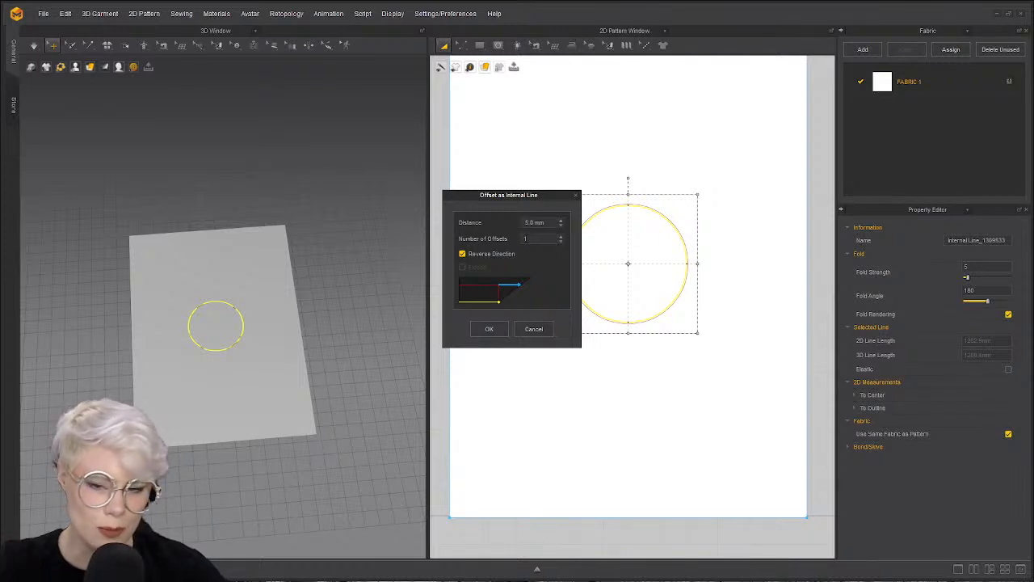
# - Offset the central circle outward at a distance of 50 mm with 13 offsets, forming concentric internal rings
pyautogui.doubleClick(530, 222)
pyautogui.write('50')
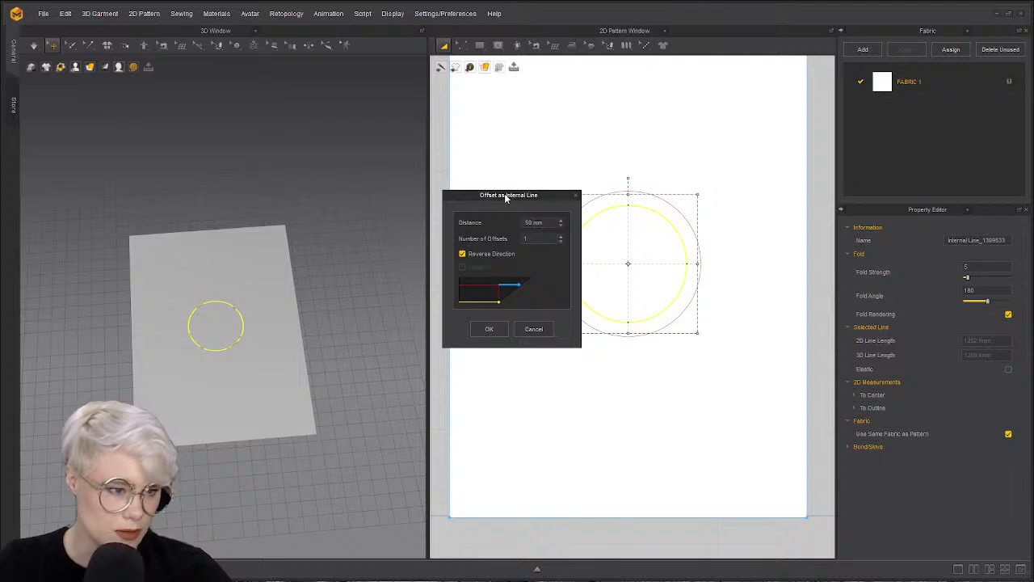
pyautogui.moveTo(504, 194); pyautogui.dragTo(211, 160)
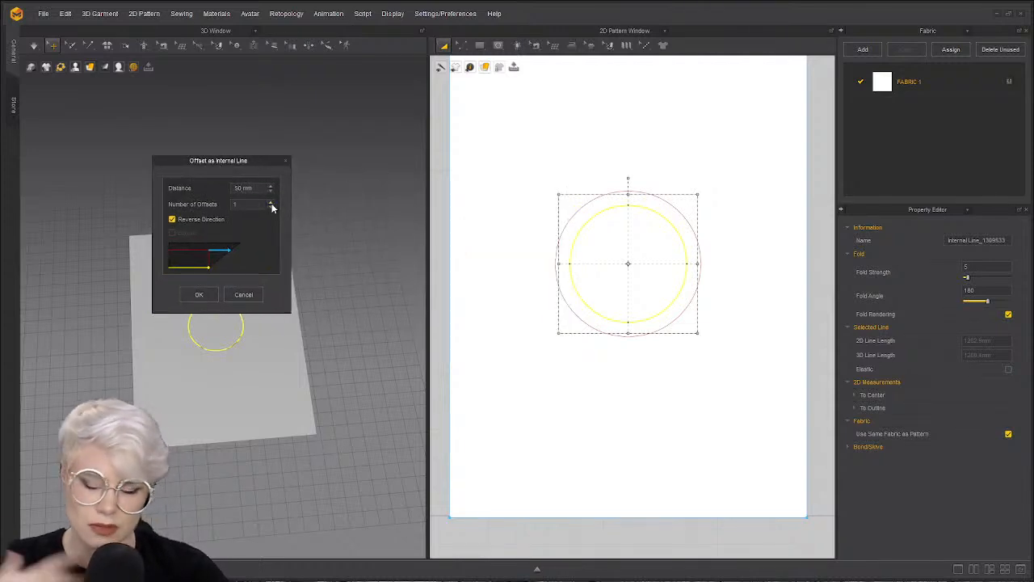
pyautogui.click(271, 202)
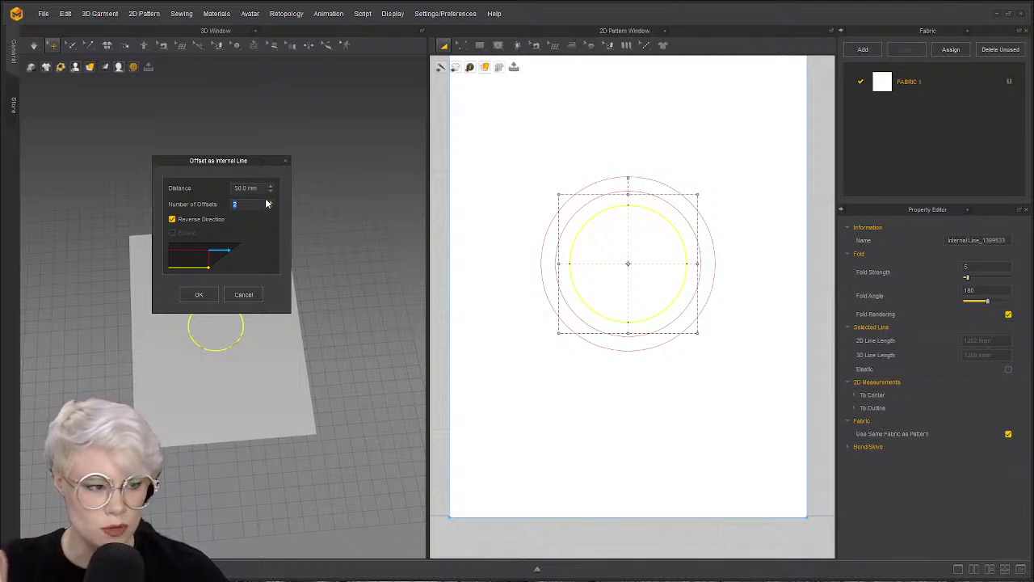
pyautogui.click(271, 203)
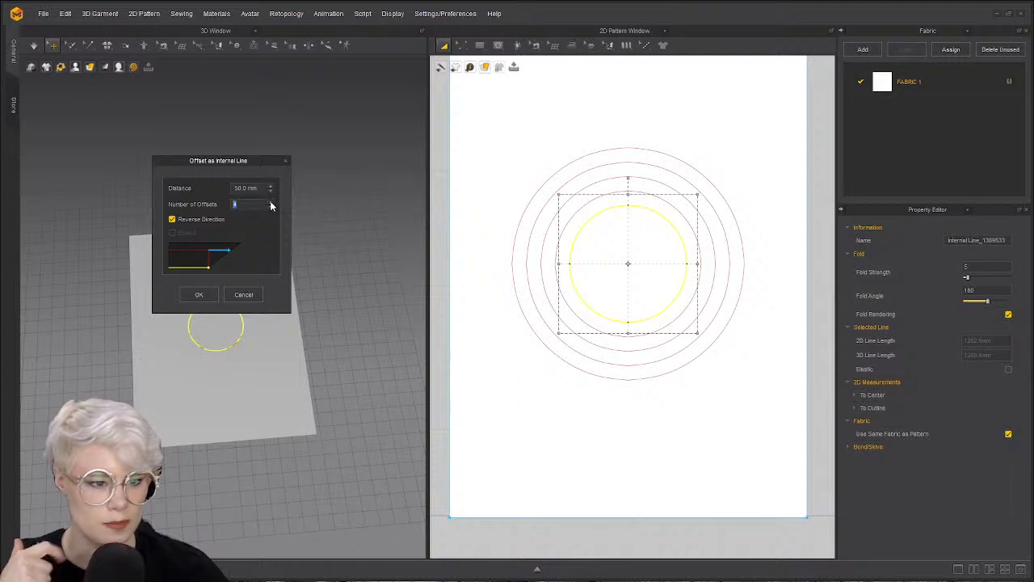
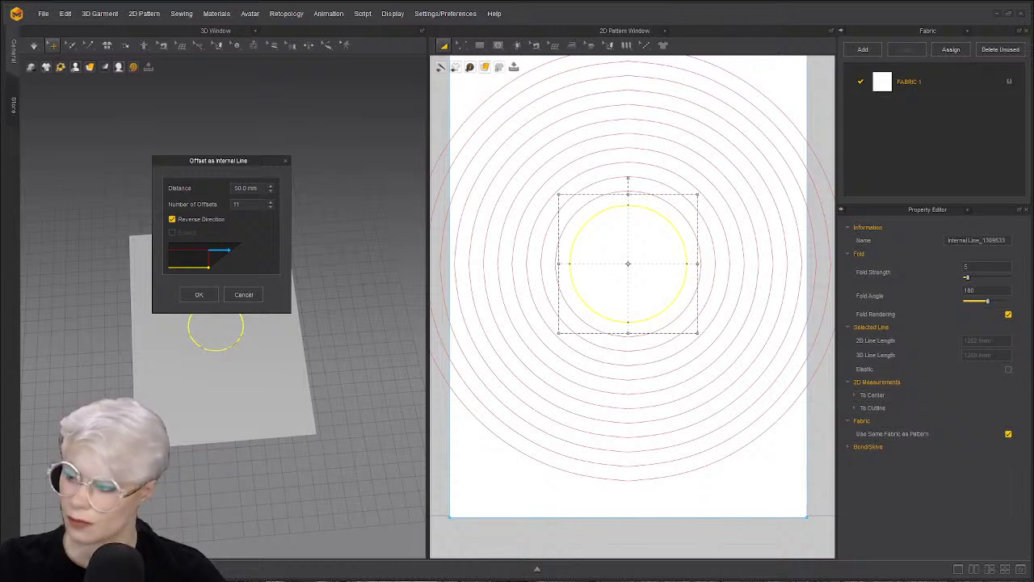
pyautogui.press('Return')
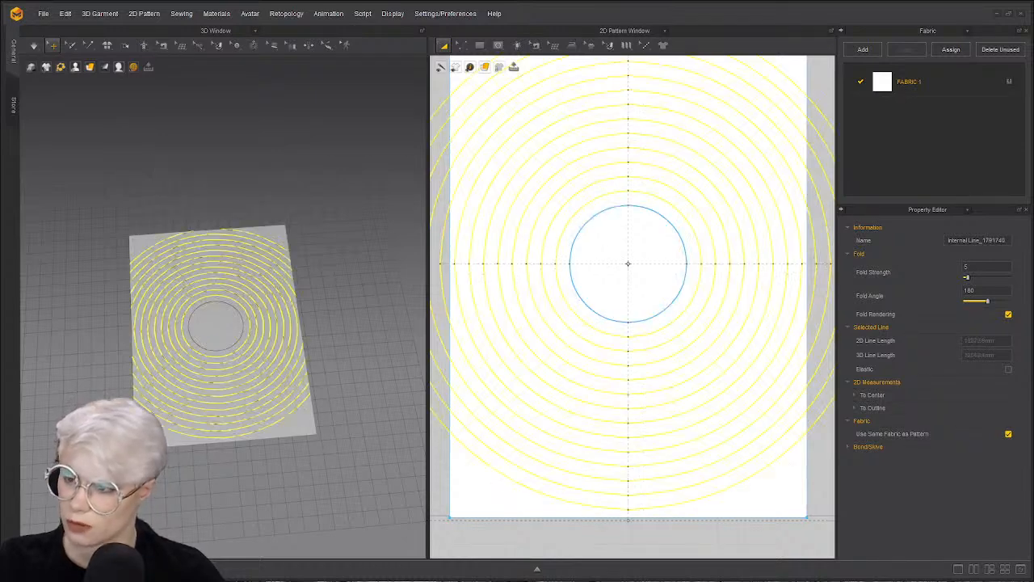
pyautogui.scroll(-5, 573, 201)
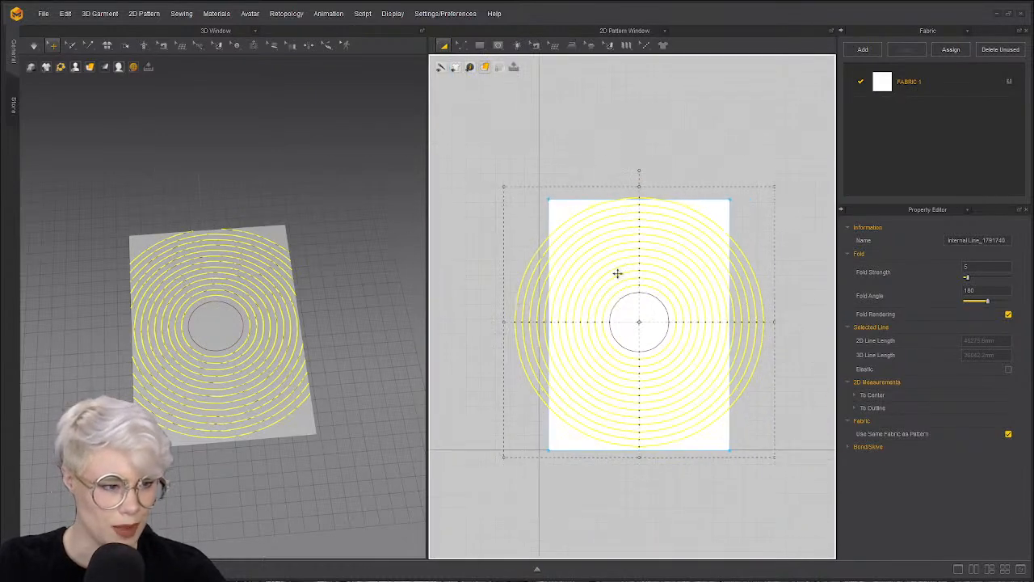
pyautogui.click(628, 159)
pyautogui.moveTo(623, 179); pyautogui.dragTo(616, 161, button='middle')
pyautogui.scroll(3, 617, 161)
pyautogui.click(541, 216)
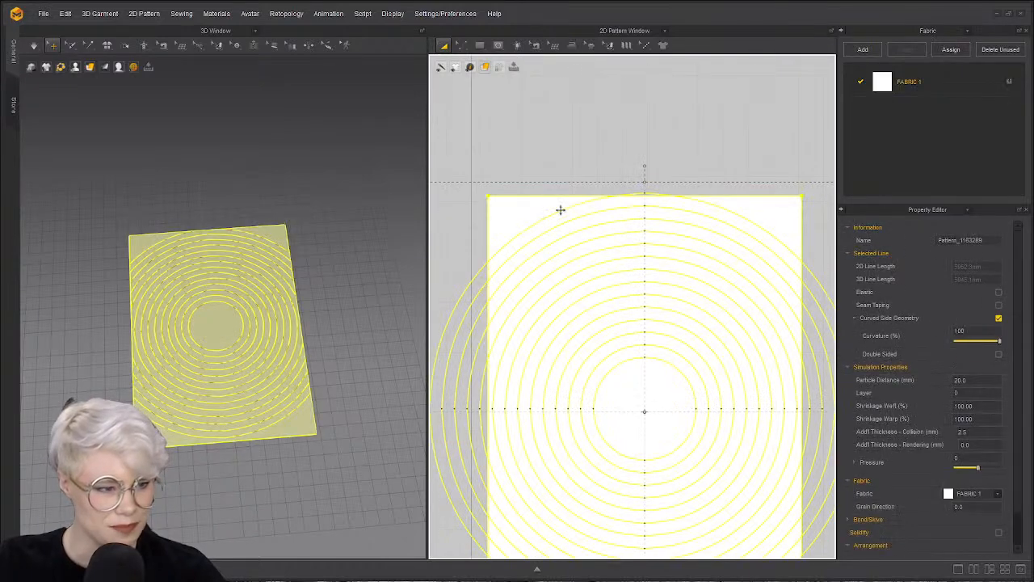
pyautogui.click(565, 69)
# - Offset the outermost ring outward as 3 more internal lines at 50 mm spacing to reach the rectangle's corners
pyautogui.press('z')
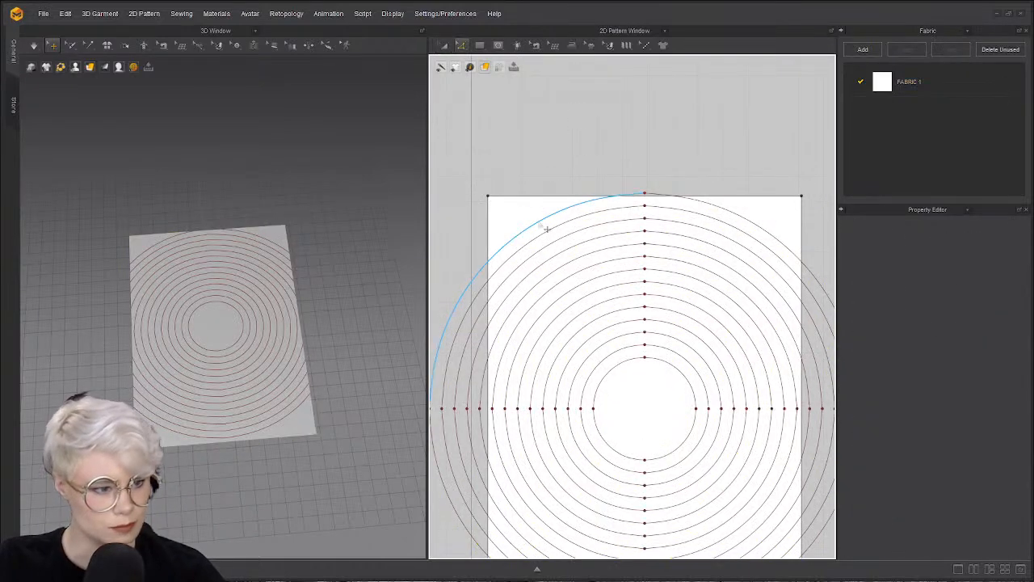
pyautogui.rightClick(729, 211)
pyautogui.click(702, 174)
pyautogui.scroll(-2, 700, 171)
pyautogui.moveTo(702, 175); pyautogui.dragTo(675, 92, button='middle')
pyautogui.click(724, 130)
pyautogui.rightClick(730, 134)
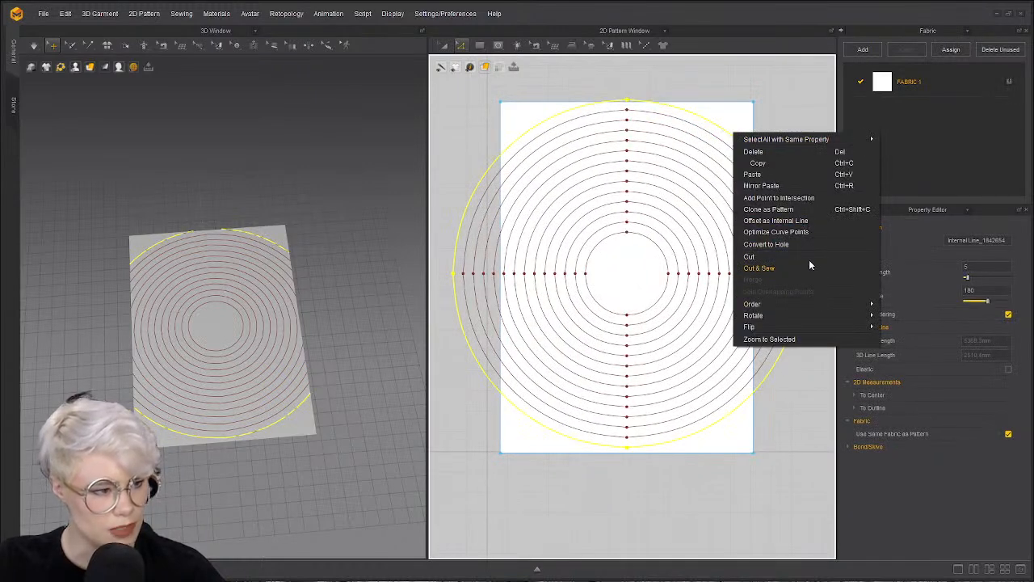
pyautogui.click(809, 221)
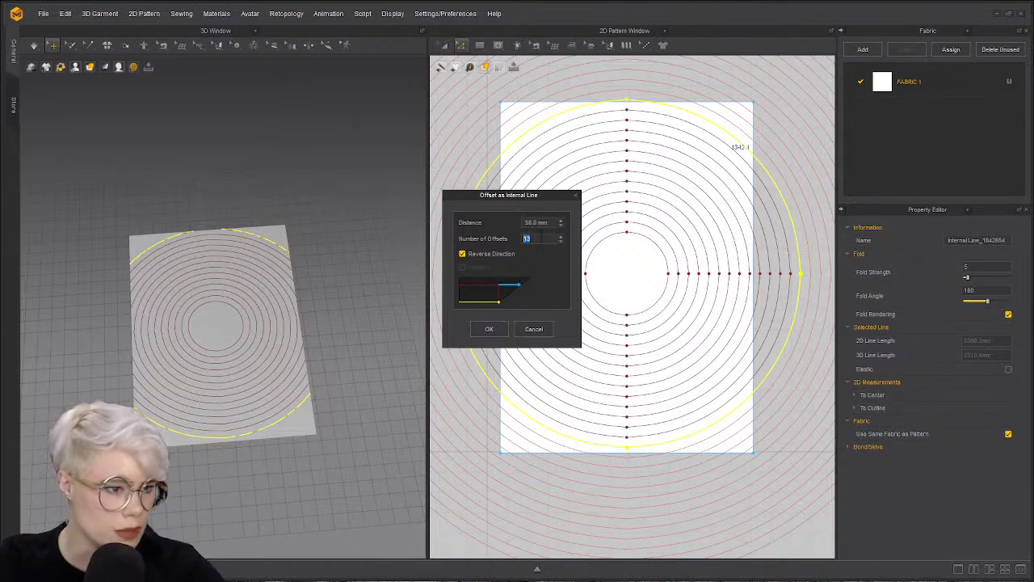
pyautogui.write('3')
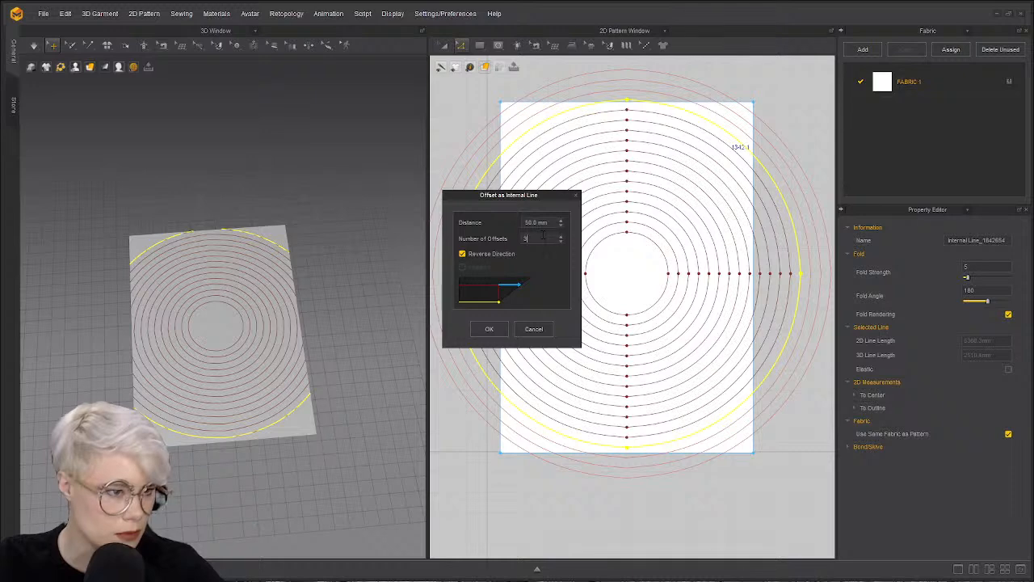
pyautogui.click(489, 329)
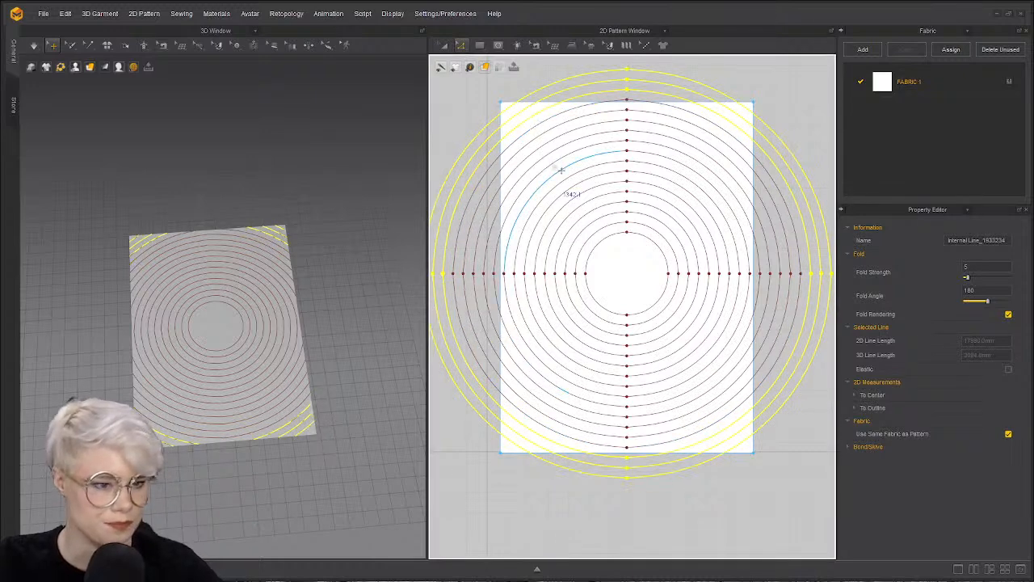
pyautogui.rightClick(464, 98)
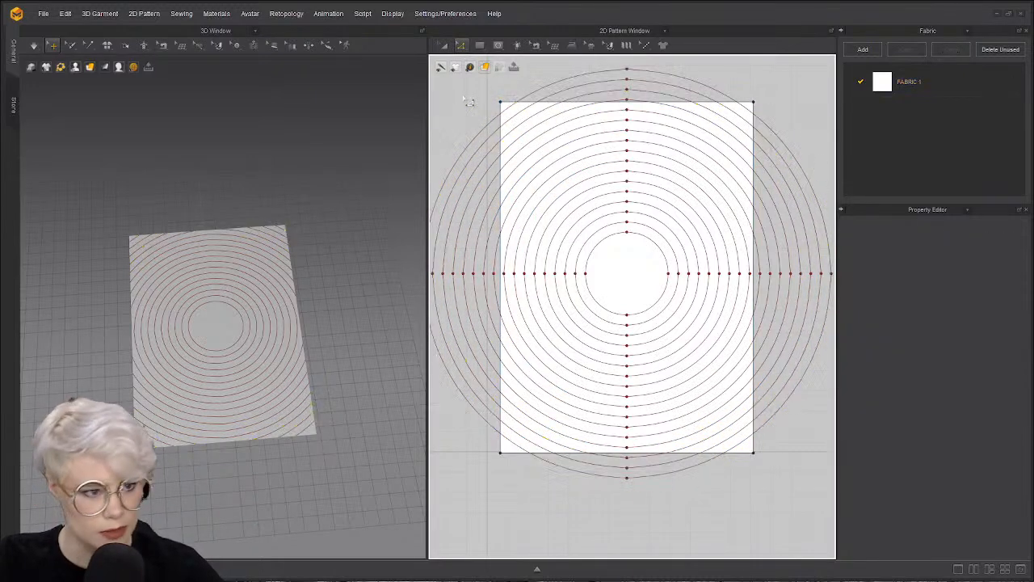
pyautogui.click(530, 126)
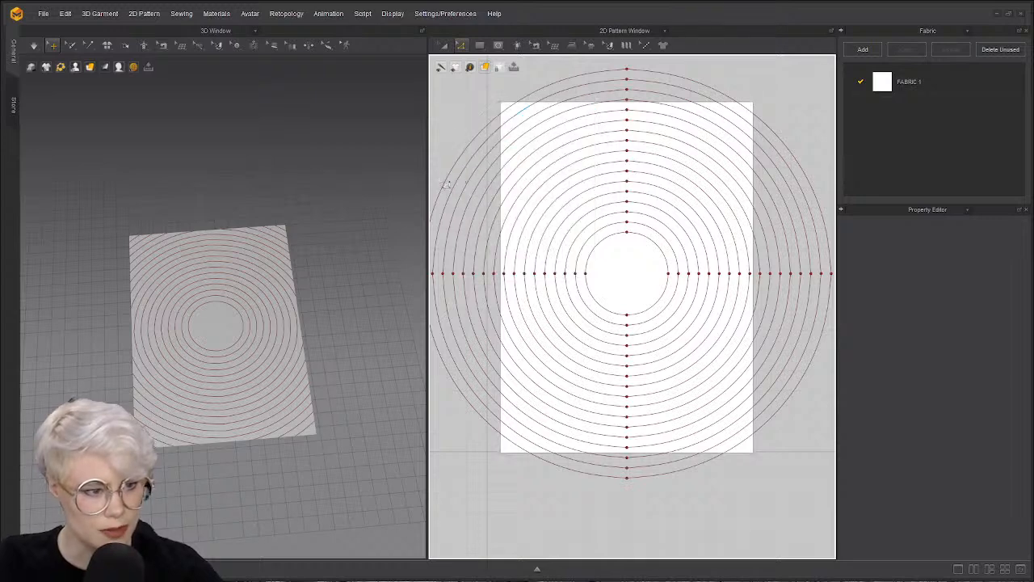
pyautogui.rightClick(460, 110)
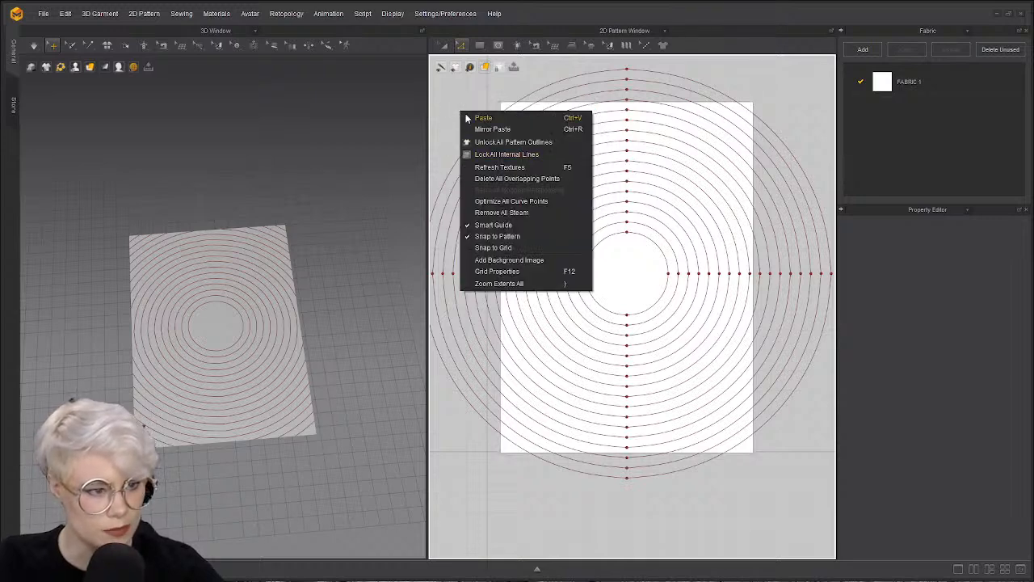
pyautogui.click(453, 105)
pyautogui.hotkey('ctrl', 'a')
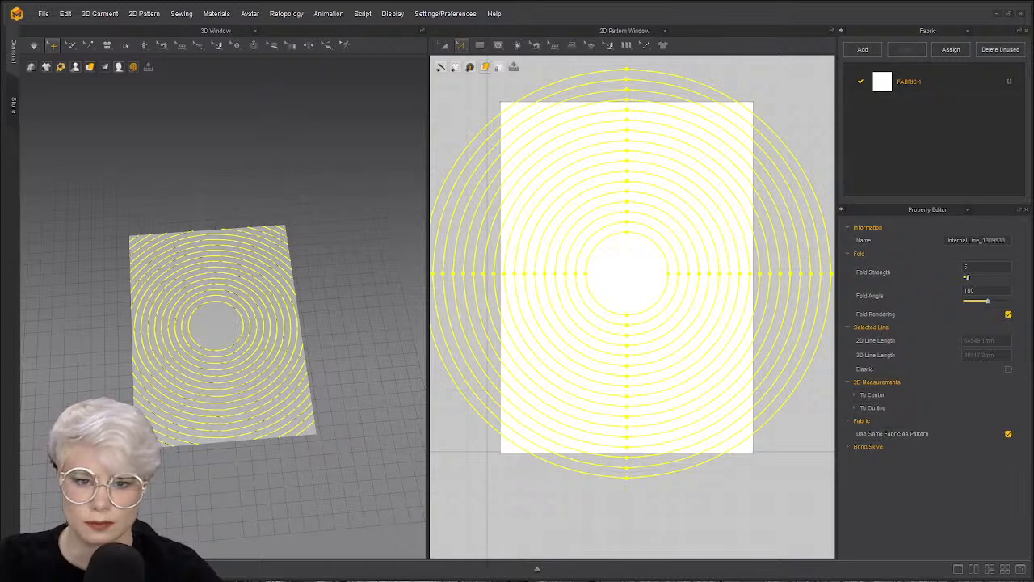
pyautogui.rightClick(580, 113)
pyautogui.click(506, 98)
pyautogui.hotkey('ctrl', 'z')
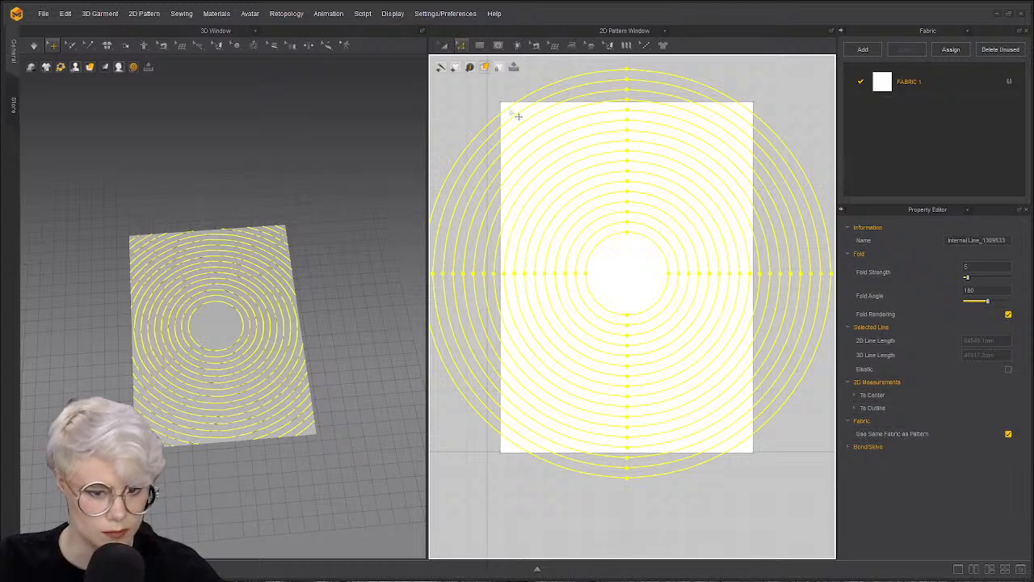
pyautogui.rightClick(441, 98)
pyautogui.moveTo(529, 107)
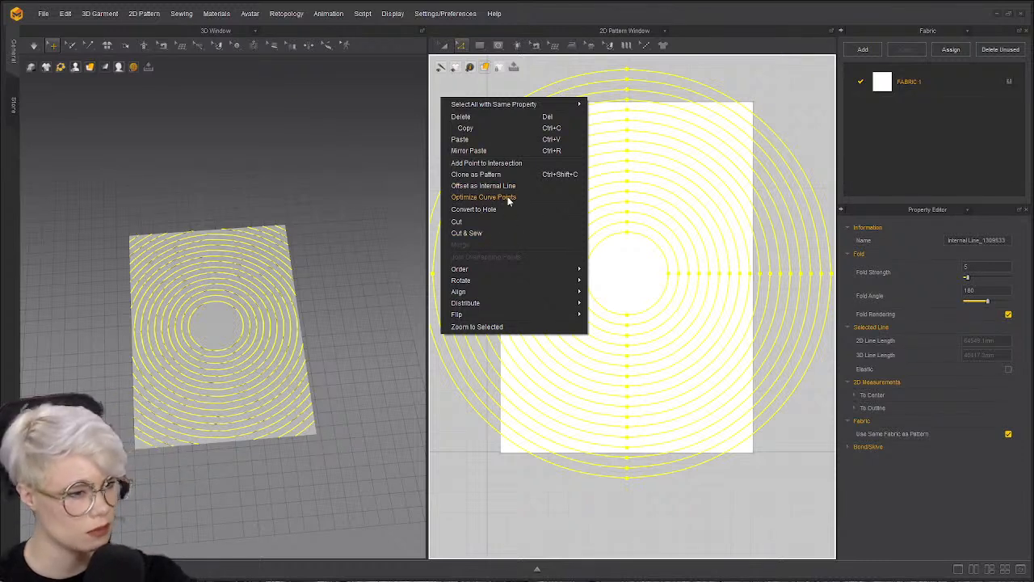
pyautogui.moveTo(506, 281)
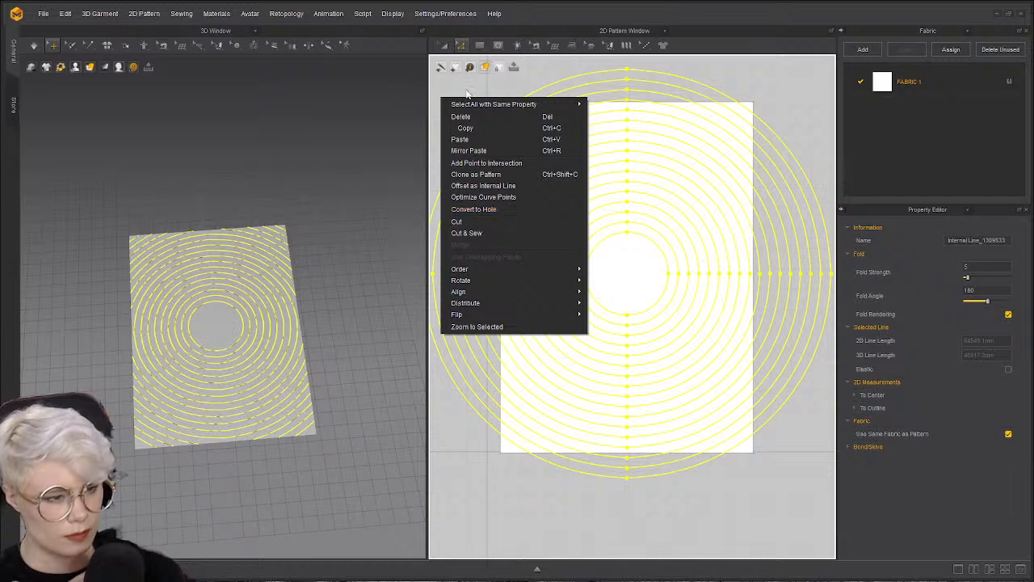
pyautogui.click(468, 92)
pyautogui.click(544, 101)
pyautogui.rightClick(537, 95)
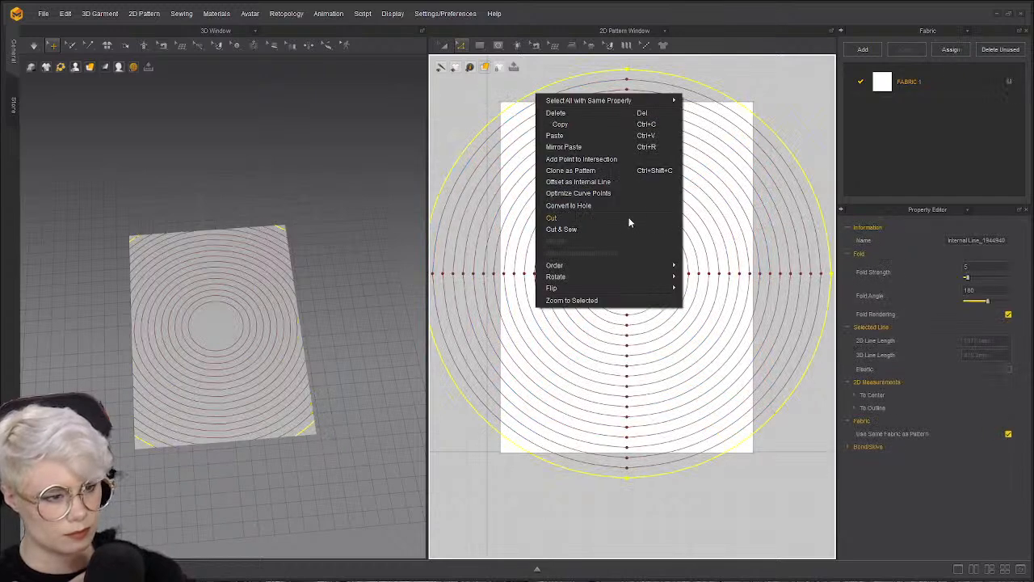
pyautogui.click(596, 231)
# - Unlock all pattern outlines so the rectangle's edges can be selected
pyautogui.rightClick(488, 89)
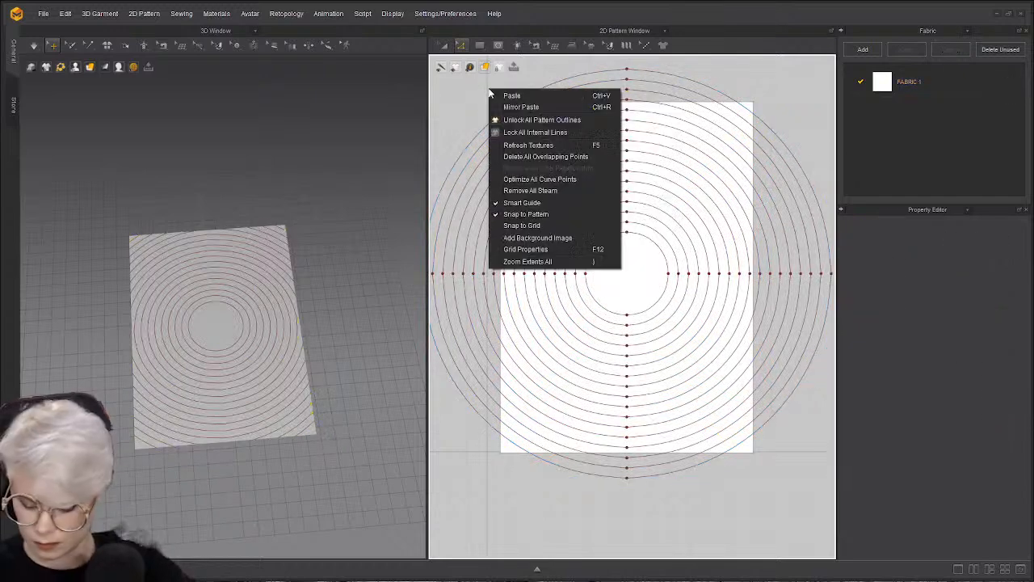
pyautogui.click(533, 119)
pyautogui.rightClick(449, 97)
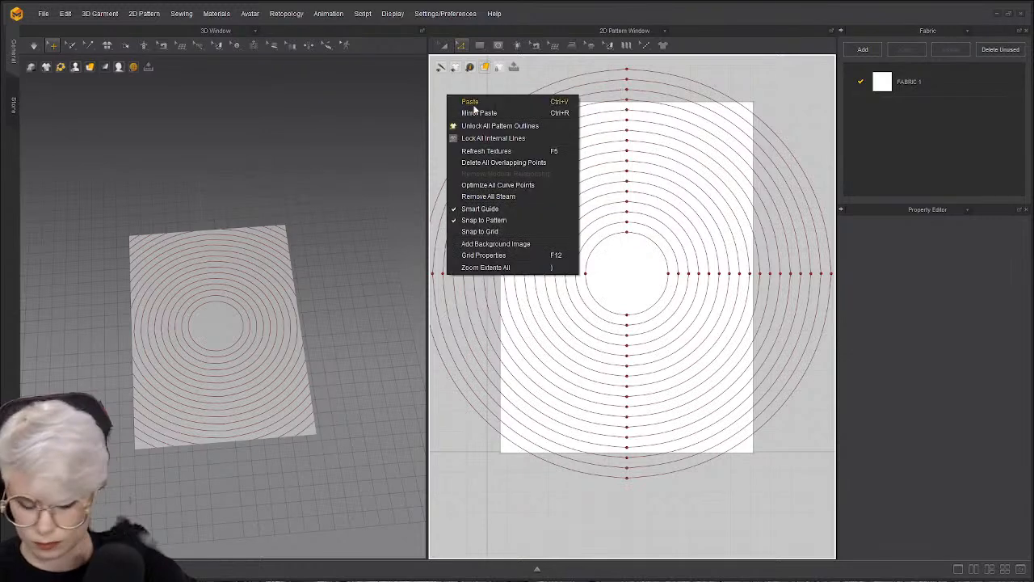
pyautogui.click(493, 128)
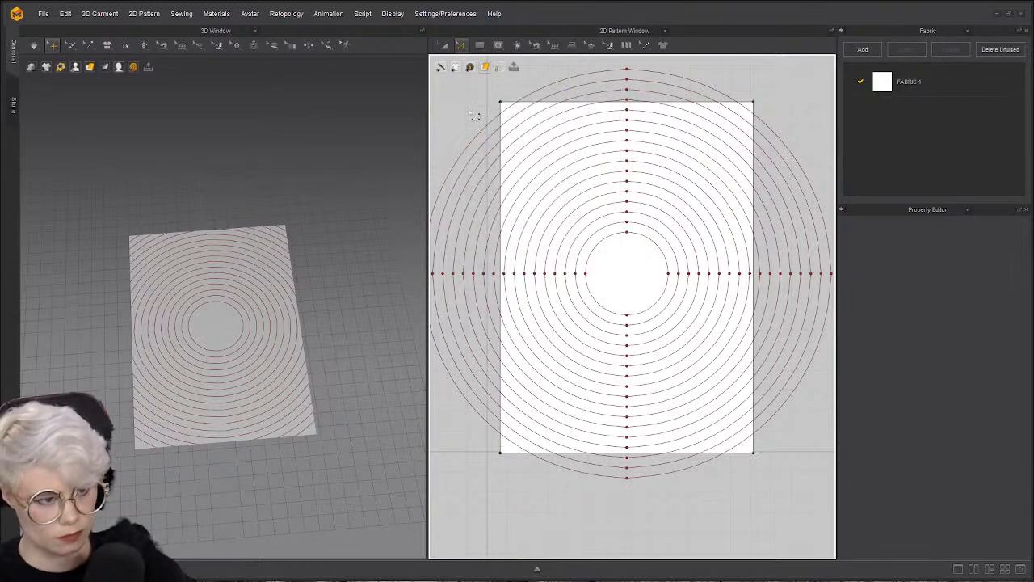
# - Select the rectangle's outline together with all concentric rings and add points at their intersections
pyautogui.click(512, 103)
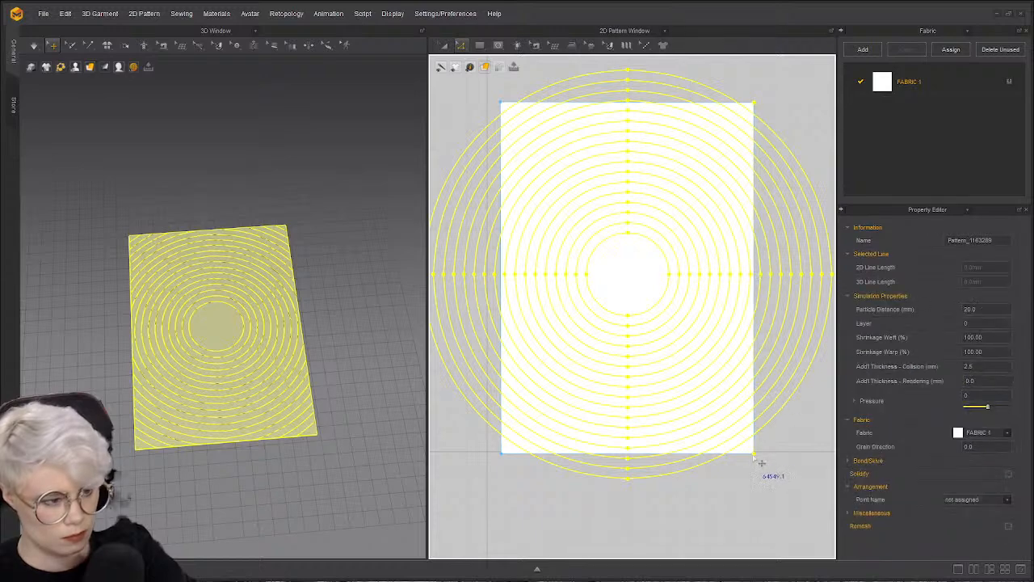
pyautogui.click(762, 112)
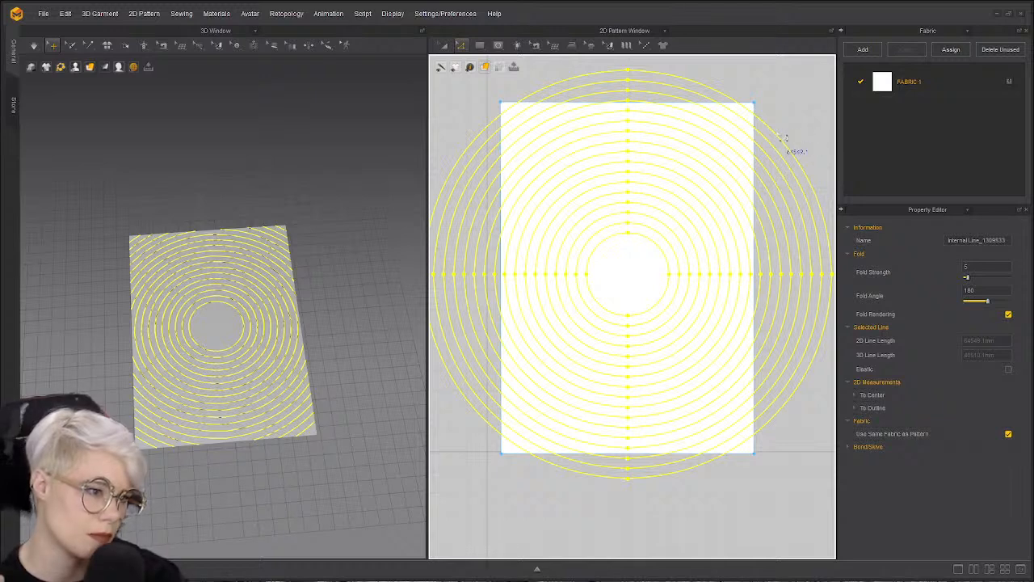
pyautogui.rightClick(733, 103)
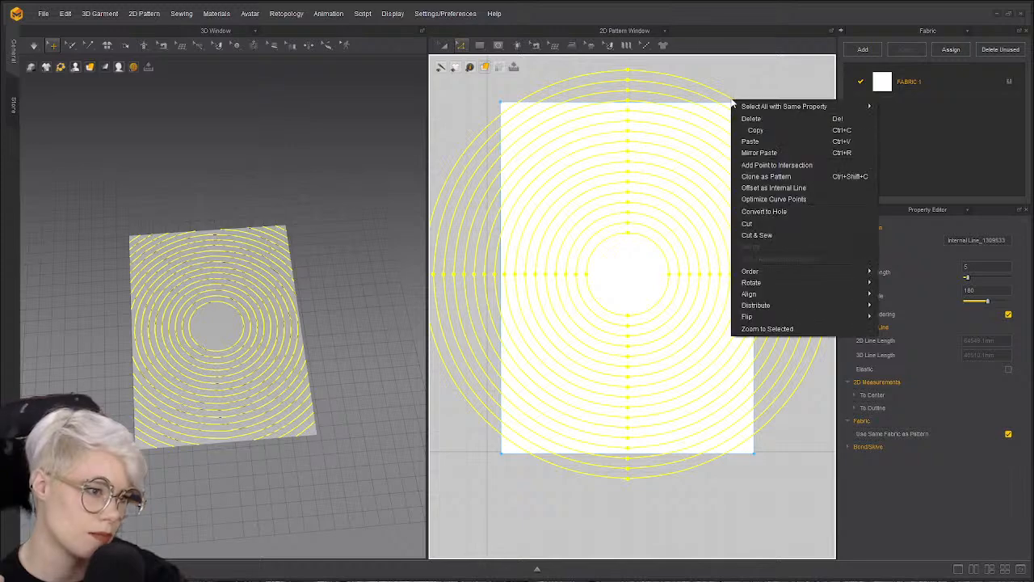
pyautogui.click(798, 165)
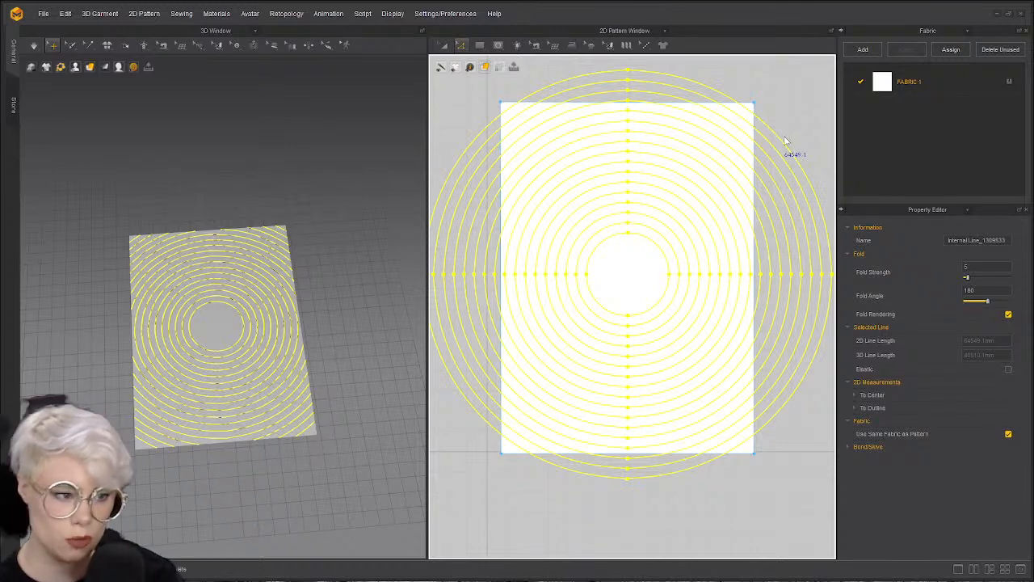
pyautogui.click(784, 142)
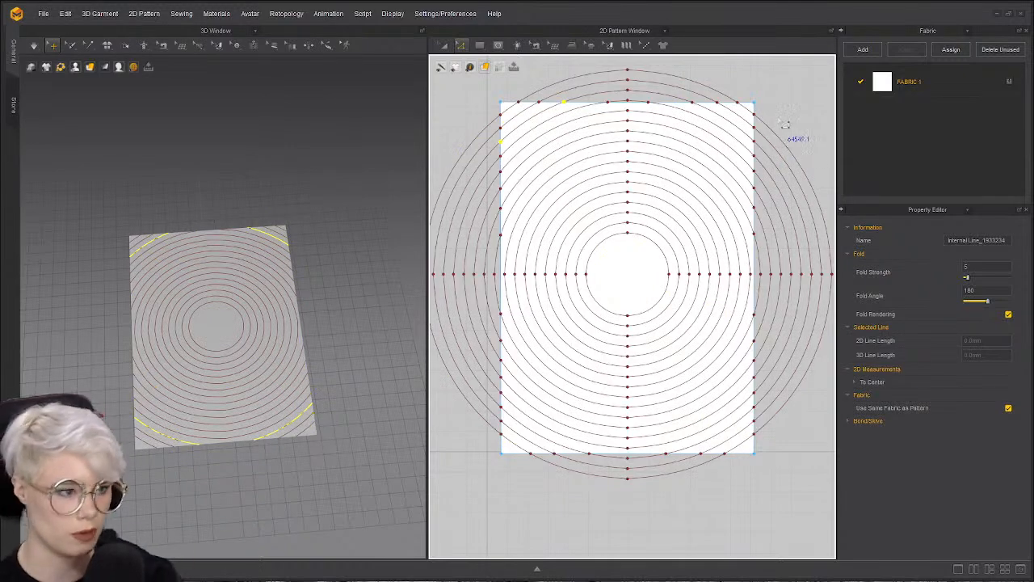
# - Try to delete a segment of the outermost ring above the rectangle, and undo the deletion
pyautogui.click(686, 80)
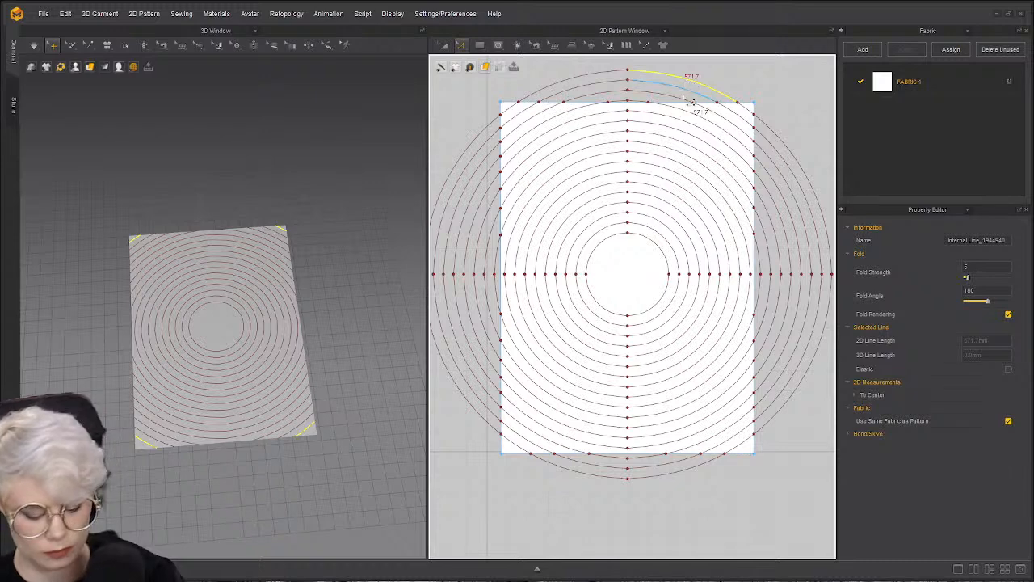
pyautogui.press('Delete')
pyautogui.click(649, 83)
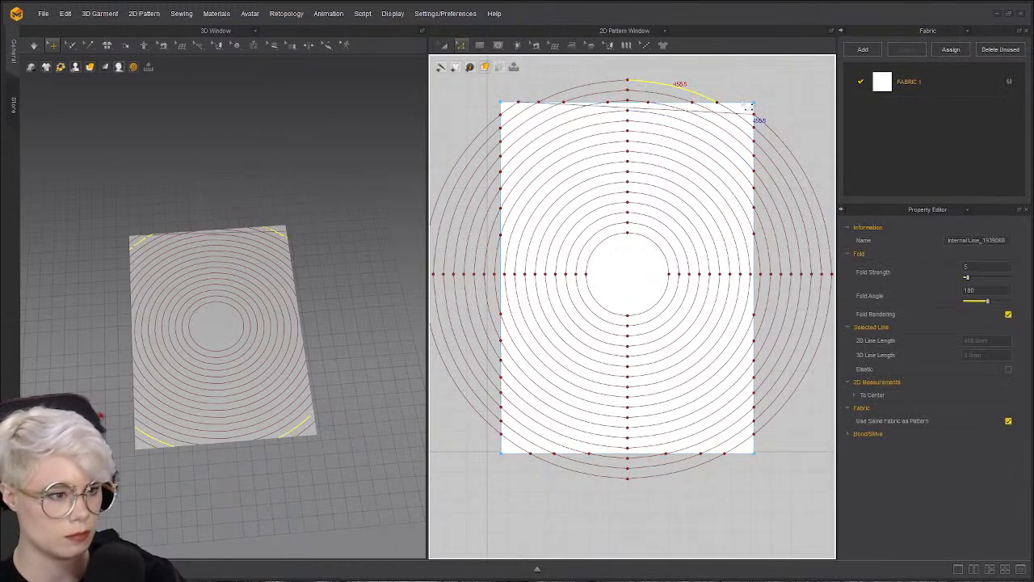
pyautogui.hotkey('ctrl', 'z')
# - Delete the outermost ring's points that lie beyond the rectangle's upper and right edges
pyautogui.doubleClick(717, 91)
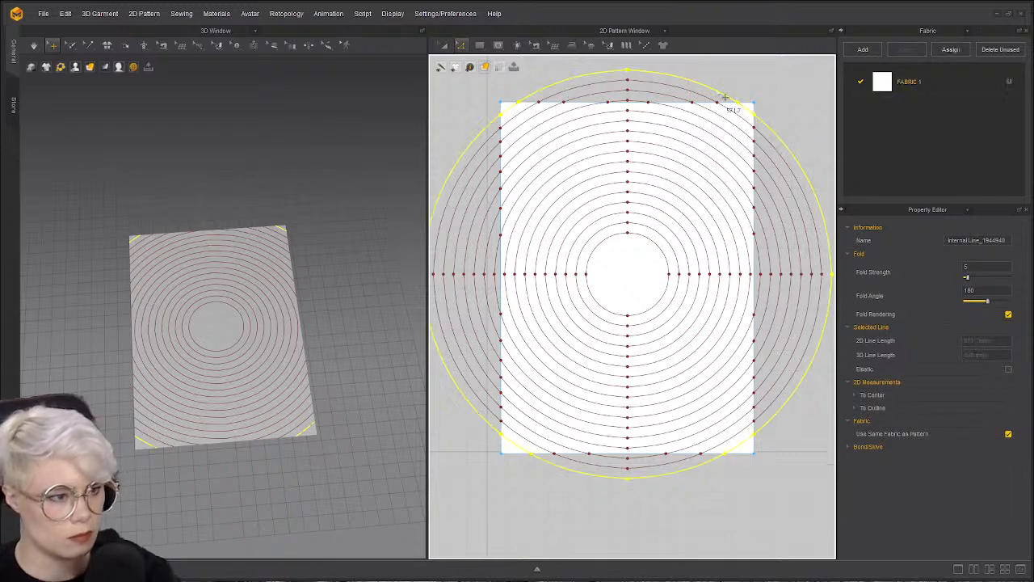
pyautogui.click(719, 93)
pyautogui.click(725, 88)
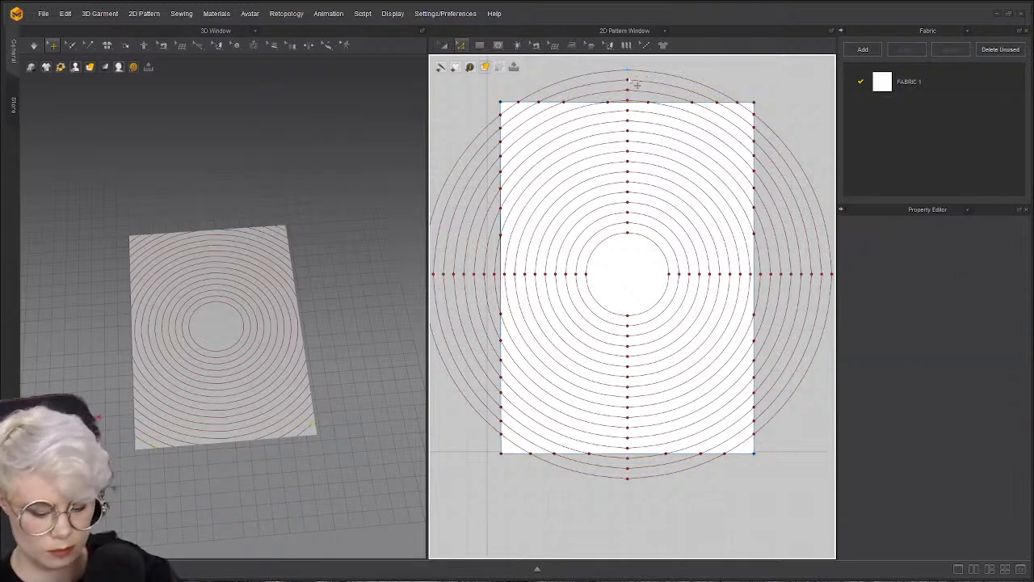
pyautogui.doubleClick(822, 219)
pyautogui.press('Delete')
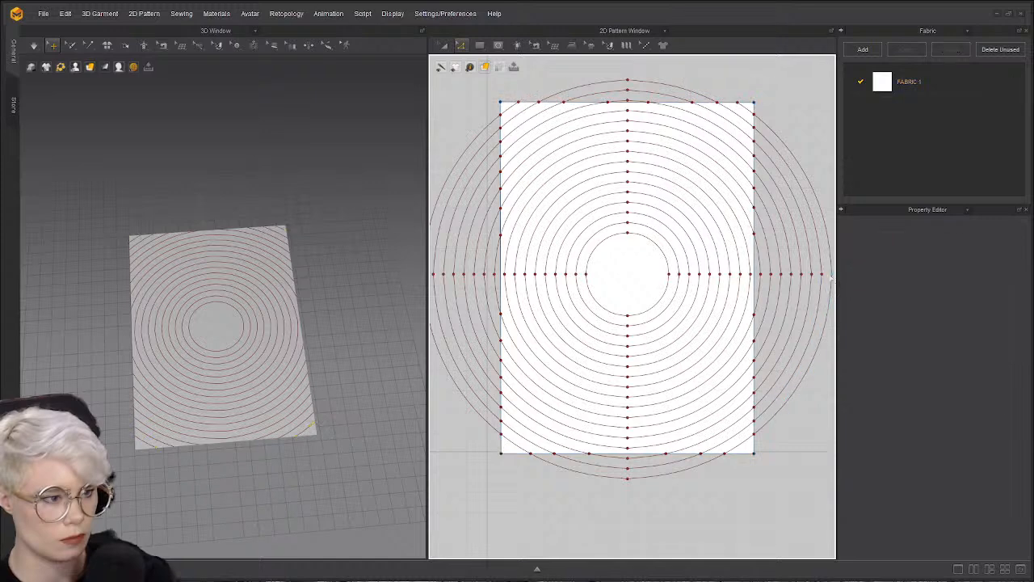
pyautogui.doubleClick(830, 276)
pyautogui.press('Delete')
# - Delete the remaining ring points outside all four sides of the rectangle, trimming the rings to its edges
pyautogui.moveTo(831, 288); pyautogui.dragTo(758, 263)
pyautogui.press('Delete')
pyautogui.moveTo(619, 72); pyautogui.dragTo(646, 108)
pyautogui.press('Delete')
pyautogui.scroll(-2, 518, 282)
pyautogui.moveTo(560, 282); pyautogui.dragTo(573, 299)
pyautogui.press('Delete')
pyautogui.moveTo(663, 414); pyautogui.dragTo(684, 454)
pyautogui.press('Delete')
pyautogui.scroll(-2, 663, 208)
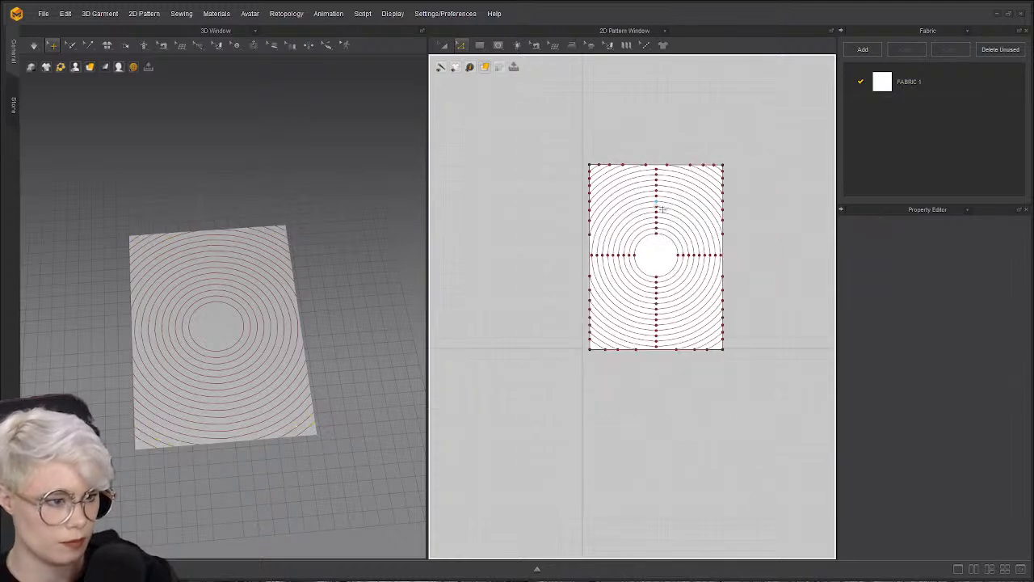
pyautogui.scroll(5, 662, 207)
pyautogui.scroll(-2, 601, 240)
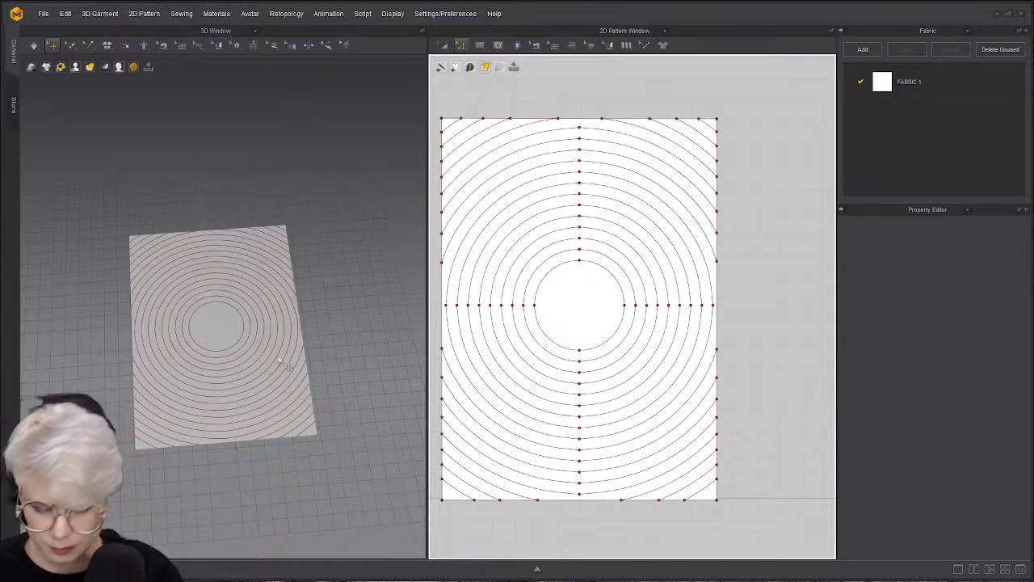
pyautogui.scroll(3, 611, 259)
pyautogui.press('a')
pyautogui.click(498, 47)
pyautogui.click(482, 47)
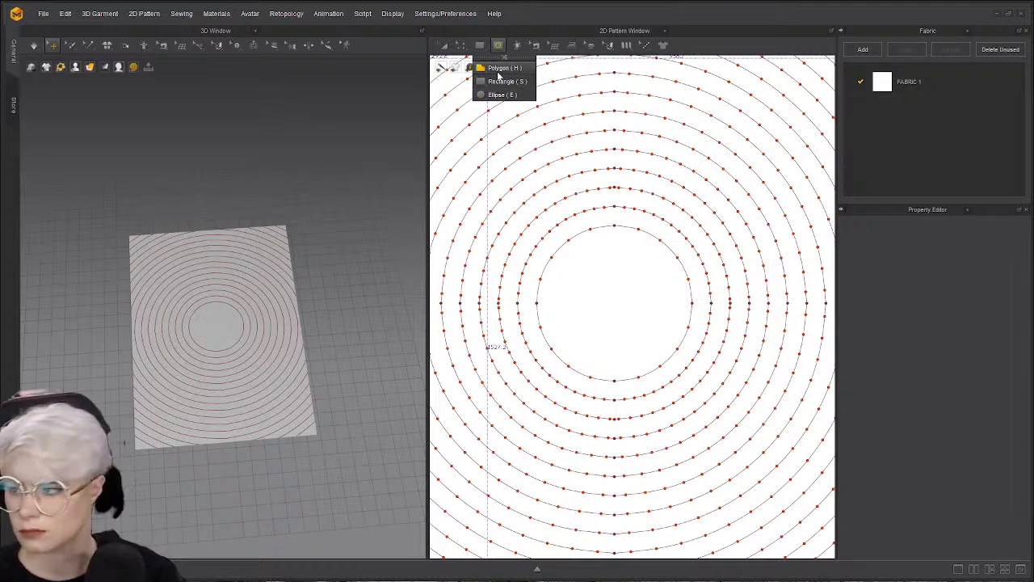
pyautogui.click(498, 95)
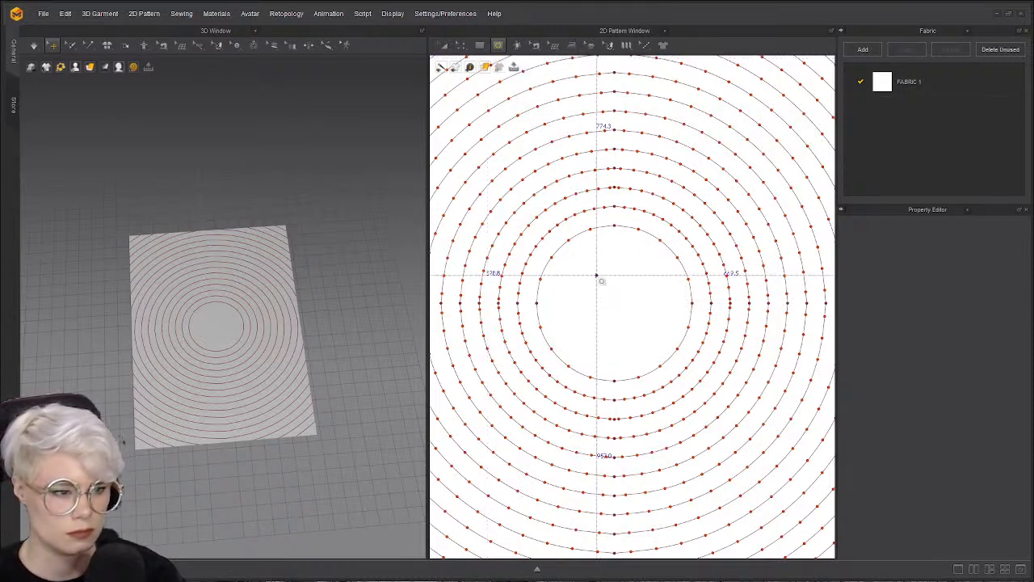
pyautogui.scroll(3, 565, 212)
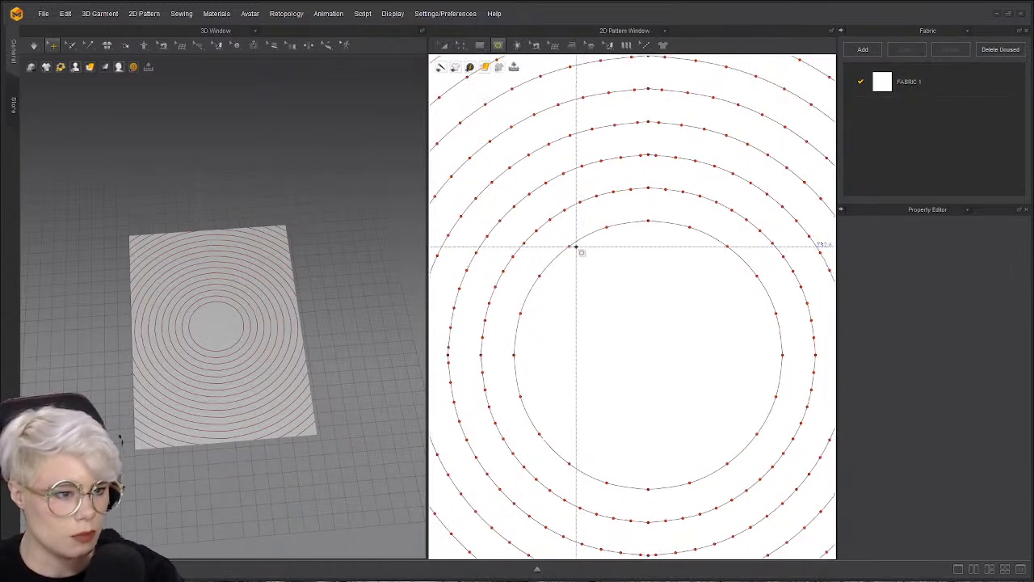
pyautogui.scroll(-3, 633, 299)
pyautogui.scroll(-5, 633, 299)
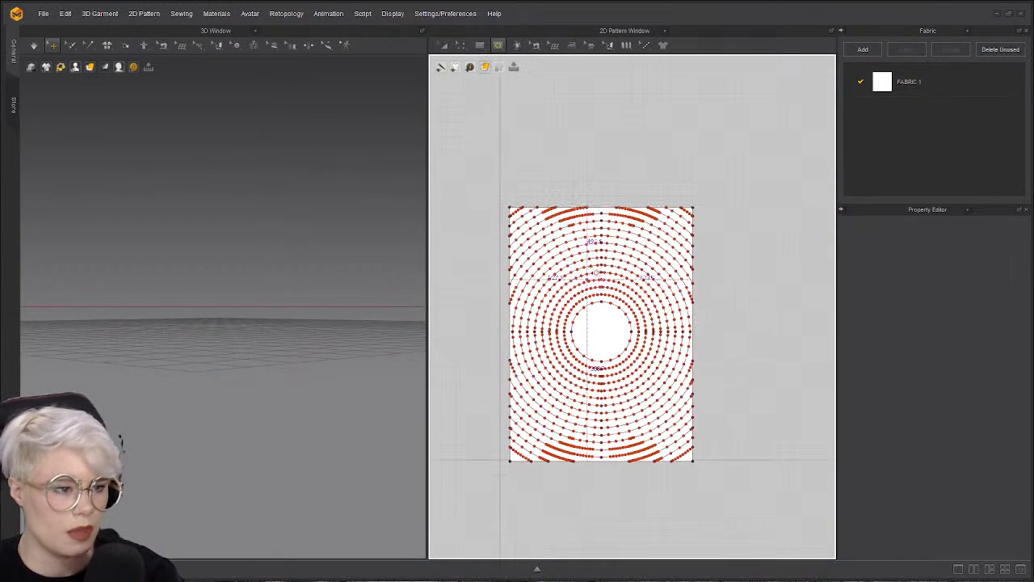
pyautogui.click(445, 45)
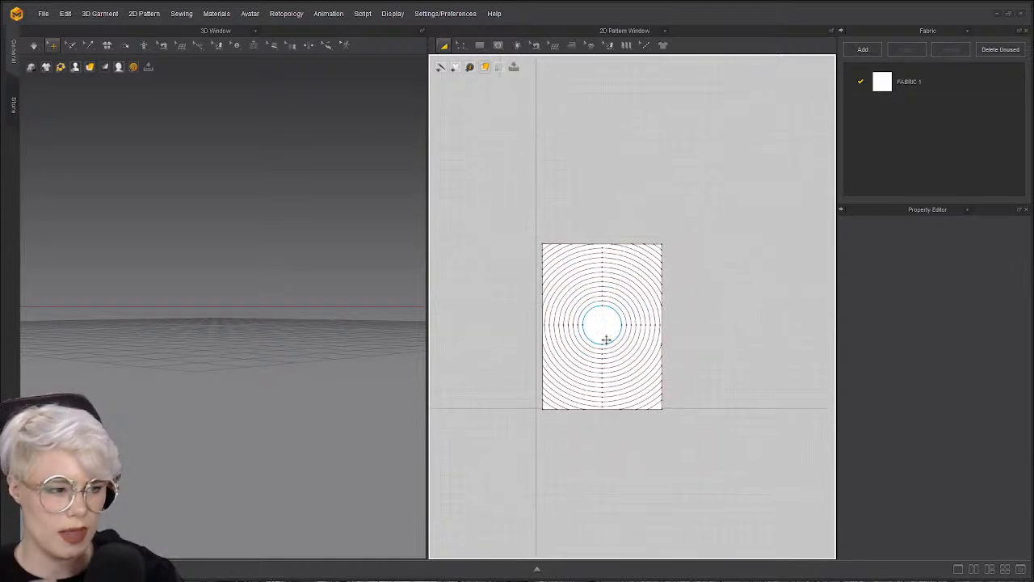
pyautogui.scroll(3, 566, 276)
pyautogui.click(497, 48)
pyautogui.click(518, 96)
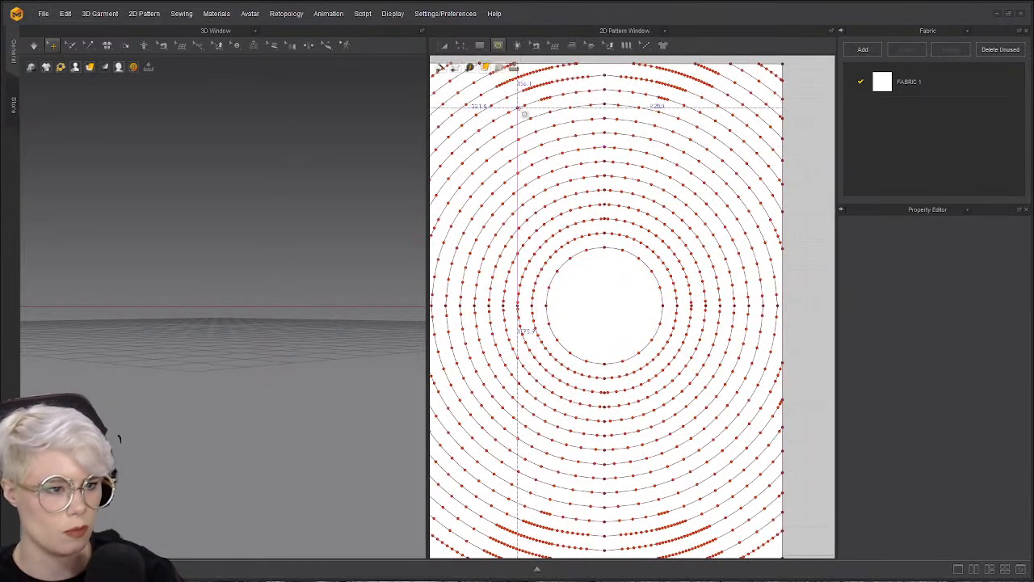
# - Offset the central circle as an internal line at 50 mm with 1 offset and Reverse Direction enabled
pyautogui.press('z')
pyautogui.click(627, 256)
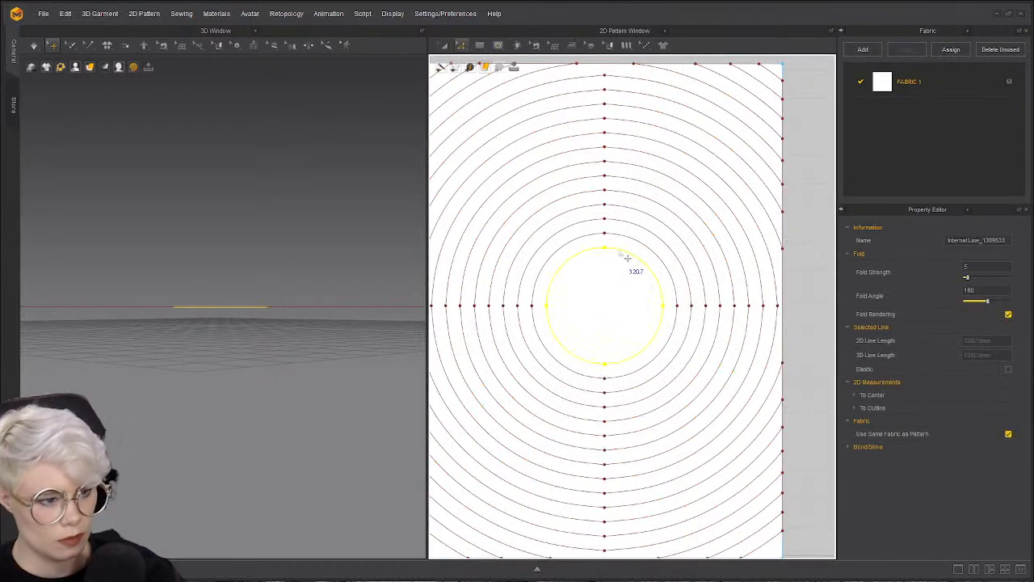
pyautogui.rightClick(620, 255)
pyautogui.click(689, 330)
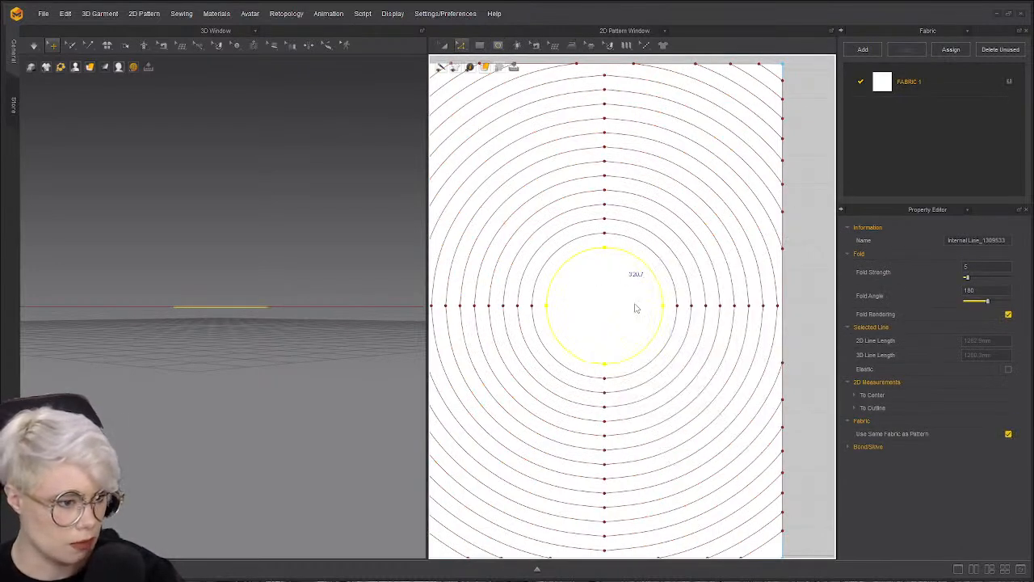
pyautogui.click(483, 316)
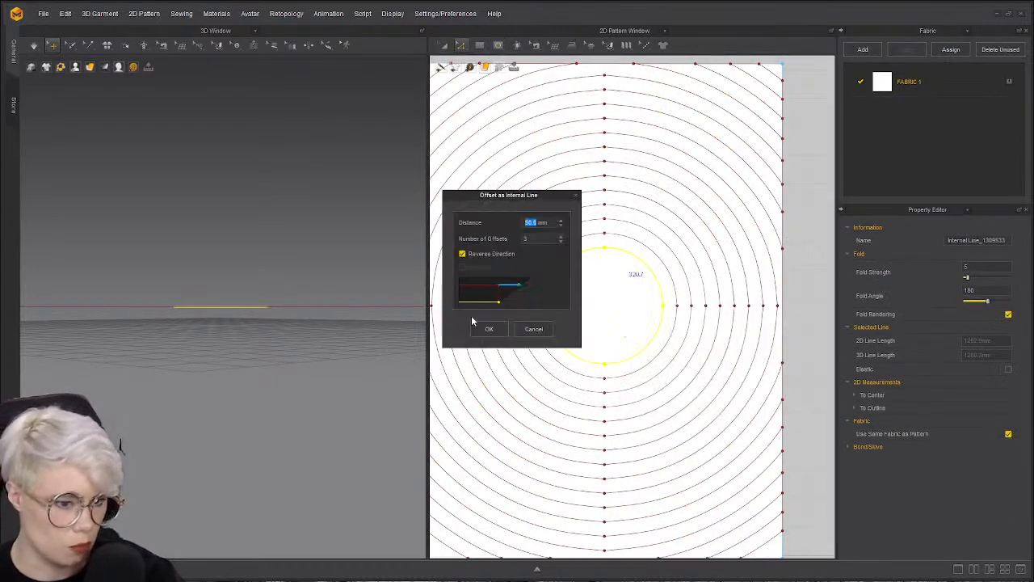
pyautogui.doubleClick(552, 239)
pyautogui.write('1')
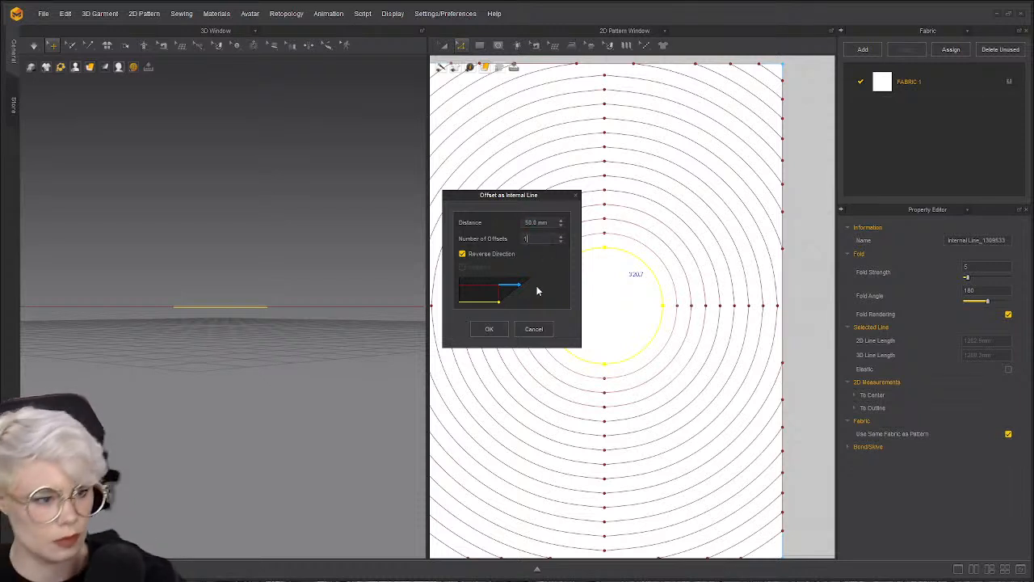
pyautogui.click(490, 329)
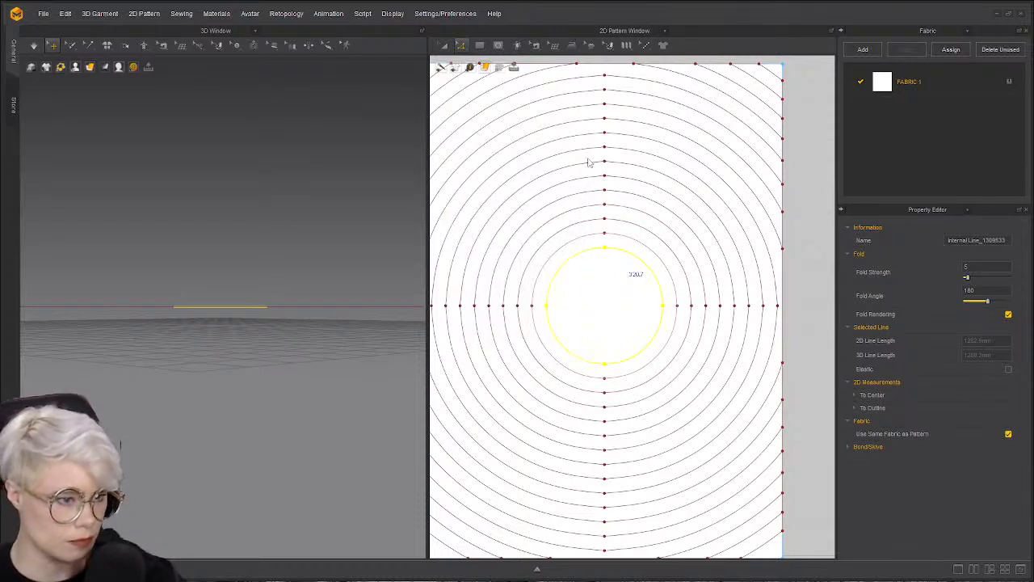
# - Move the innermost circle's right-hand point inward, close to the centre of the rings
pyautogui.click(613, 303)
pyautogui.click(664, 307)
pyautogui.moveTo(670, 312); pyautogui.dragTo(605, 282)
pyautogui.press('c')
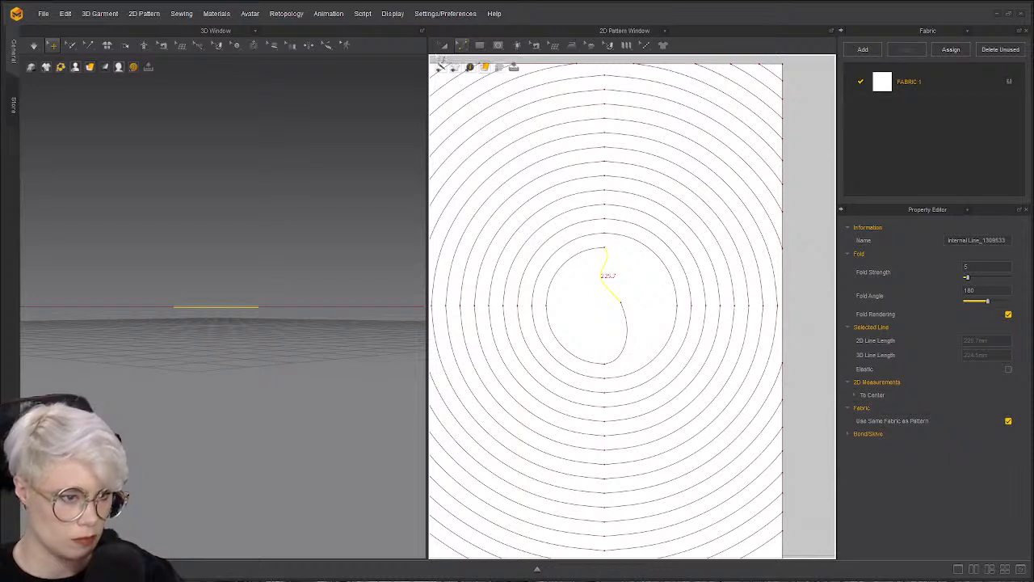
pyautogui.click(445, 47)
pyautogui.click(461, 49)
pyautogui.click(480, 70)
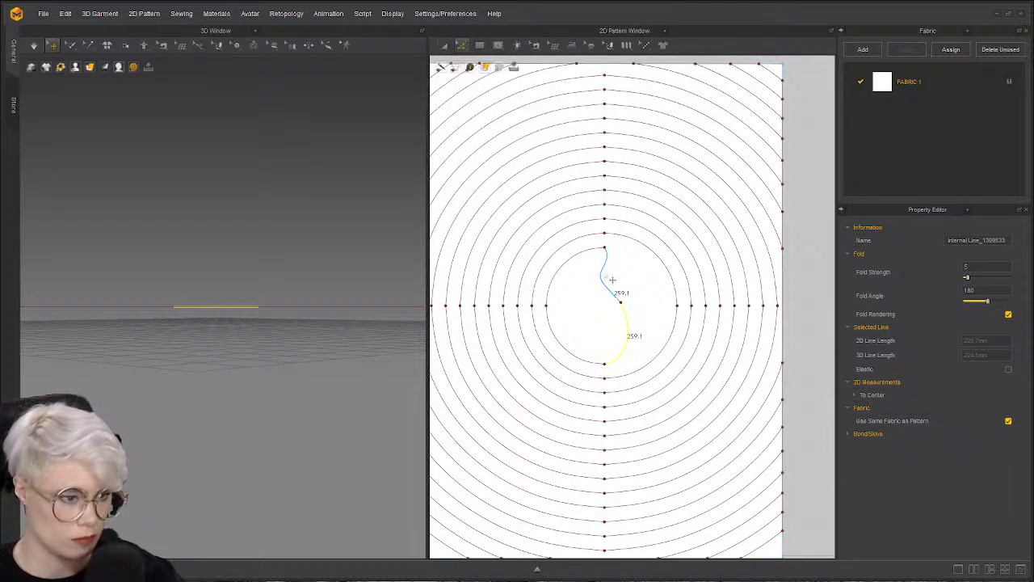
# - Delete all curve points from the two segments that meet at the moved inner point
pyautogui.click(613, 280)
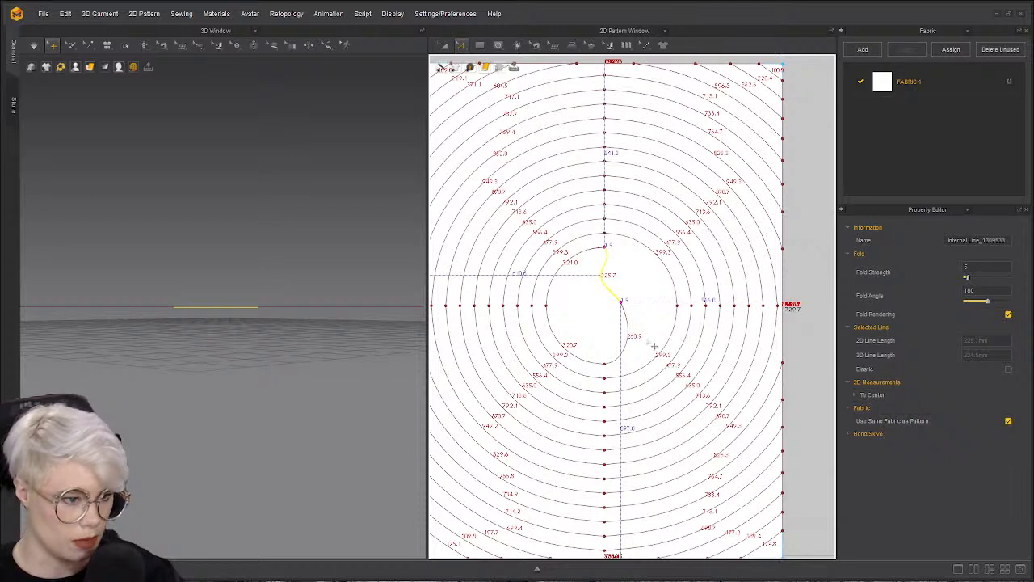
pyautogui.keyDown('shift'); pyautogui.click(634, 343); pyautogui.keyUp('shift')
pyautogui.rightClick(631, 329)
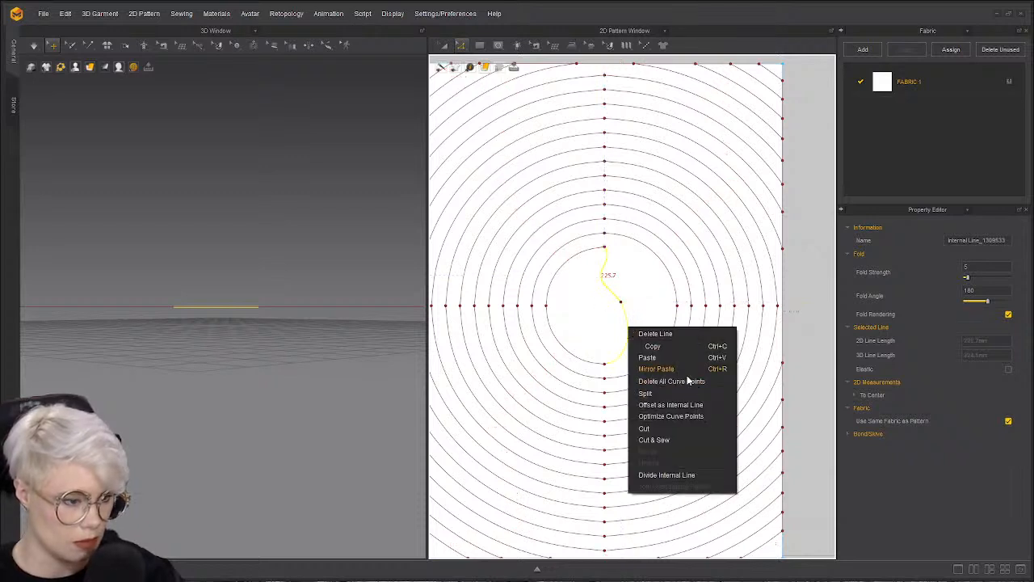
pyautogui.click(685, 387)
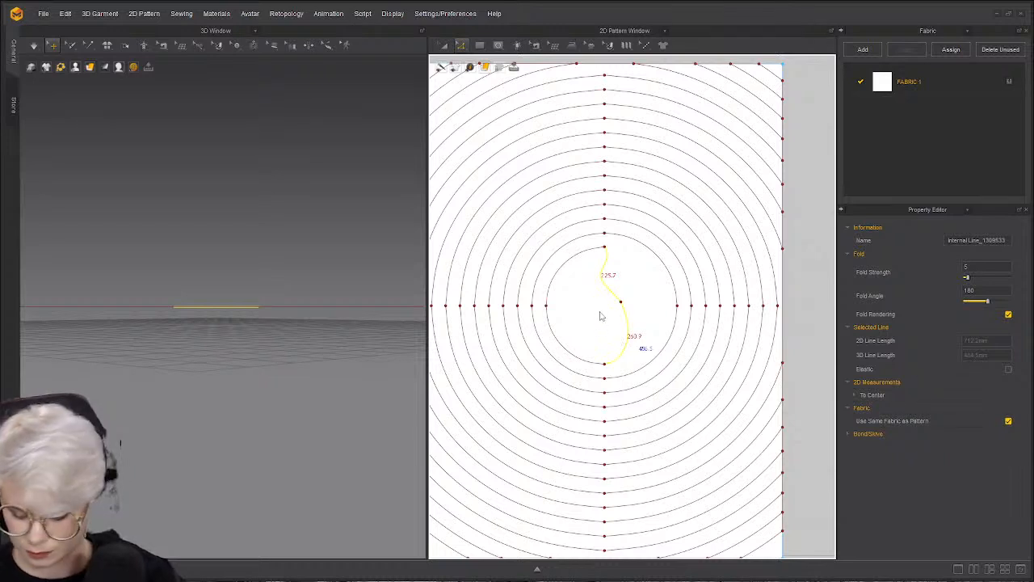
# - Shift the inner point left of centre and the shape's upper and lower points right, forming a wedge-shaped notch
pyautogui.click(636, 263)
pyautogui.moveTo(621, 302); pyautogui.dragTo(589, 303)
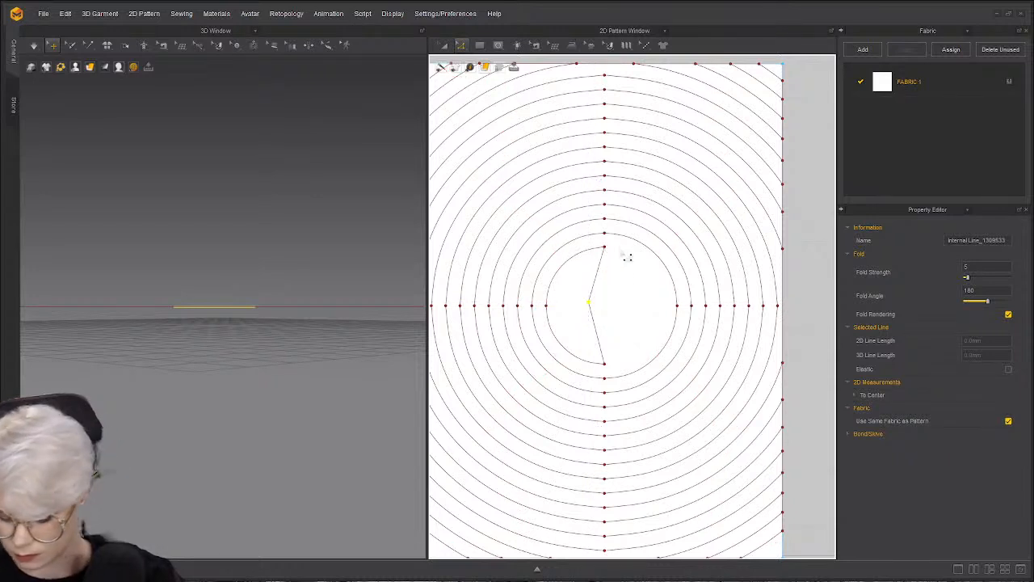
pyautogui.moveTo(605, 247); pyautogui.dragTo(648, 274)
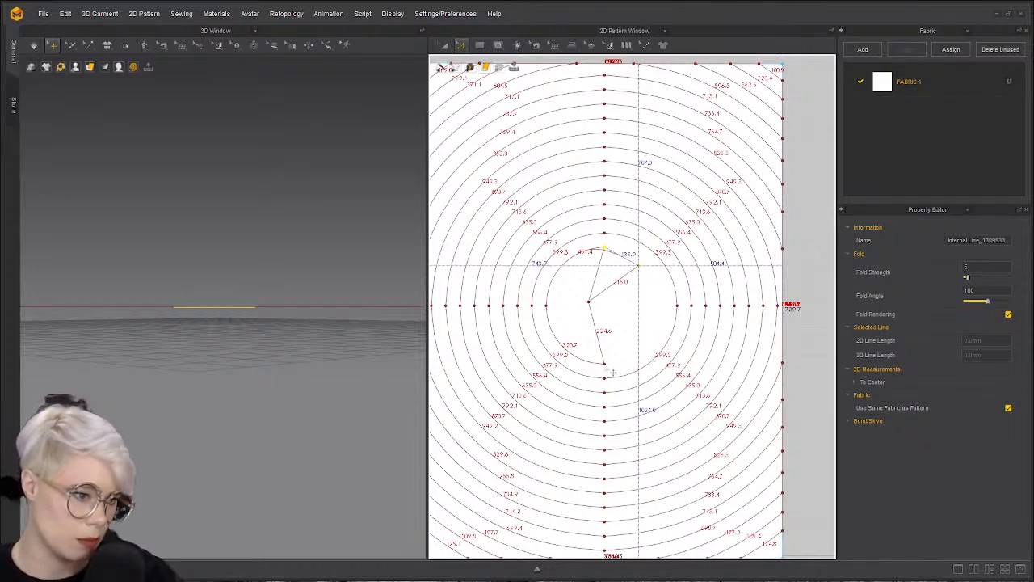
pyautogui.moveTo(607, 365); pyautogui.dragTo(639, 337)
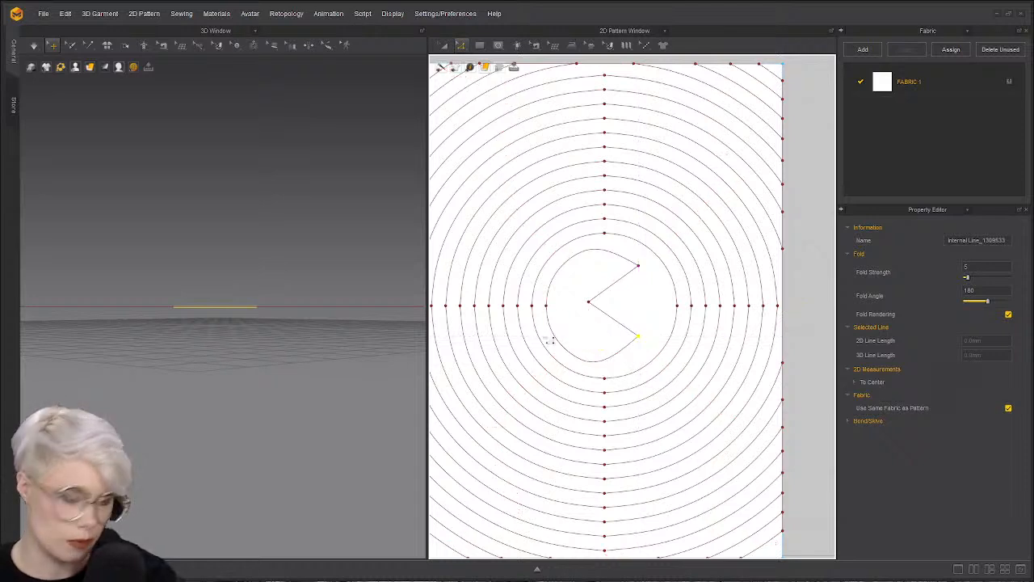
# - Convert the notch's inner corner to a curve and bend the inner and outer edges into a smooth crescent moon
pyautogui.rightClick(591, 303)
pyautogui.click(655, 333)
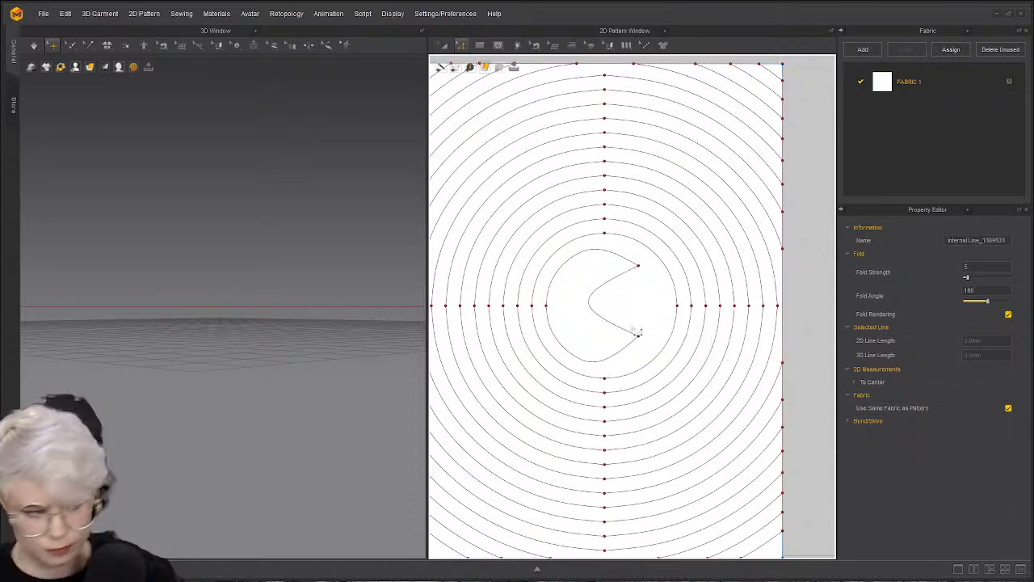
pyautogui.scroll(3, 621, 299)
pyautogui.press('v')
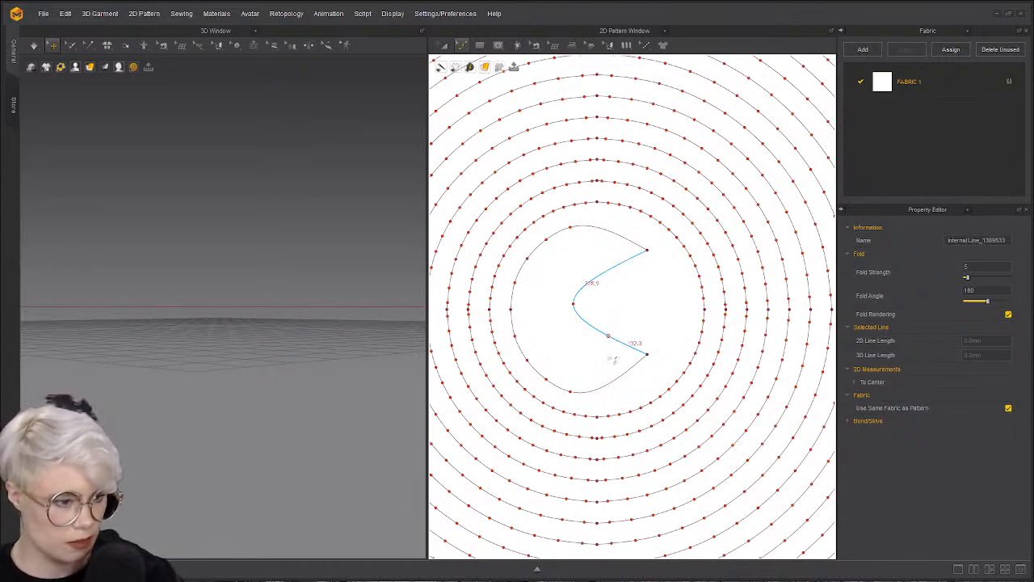
pyautogui.moveTo(611, 355); pyautogui.dragTo(614, 355)
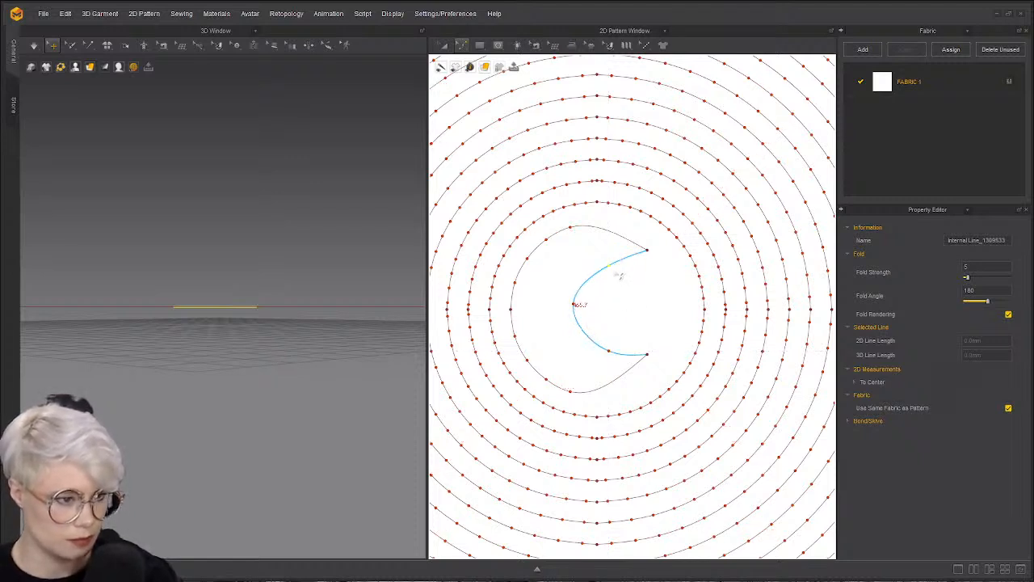
pyautogui.moveTo(609, 264); pyautogui.dragTo(609, 256)
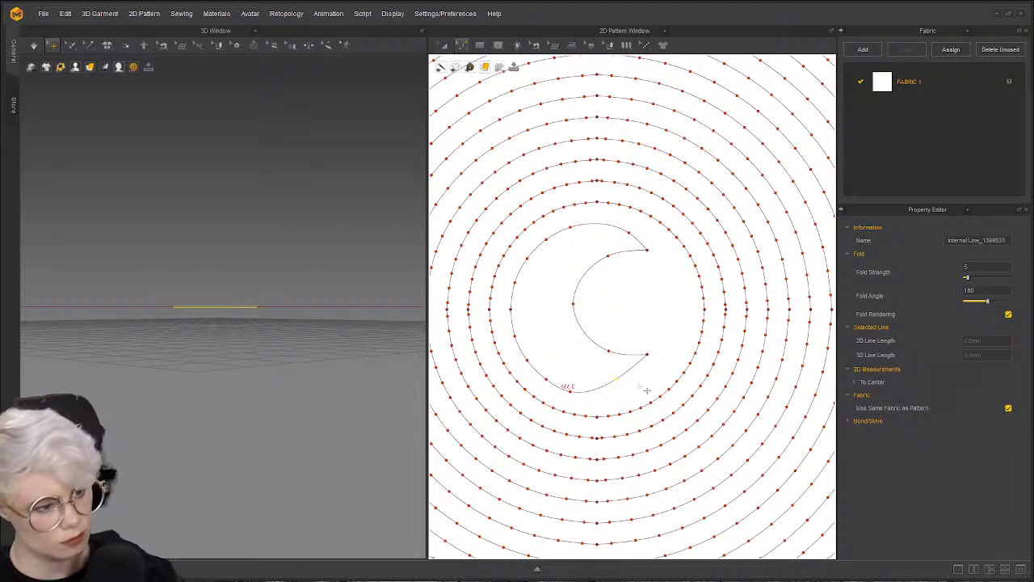
pyautogui.moveTo(619, 381); pyautogui.dragTo(625, 390)
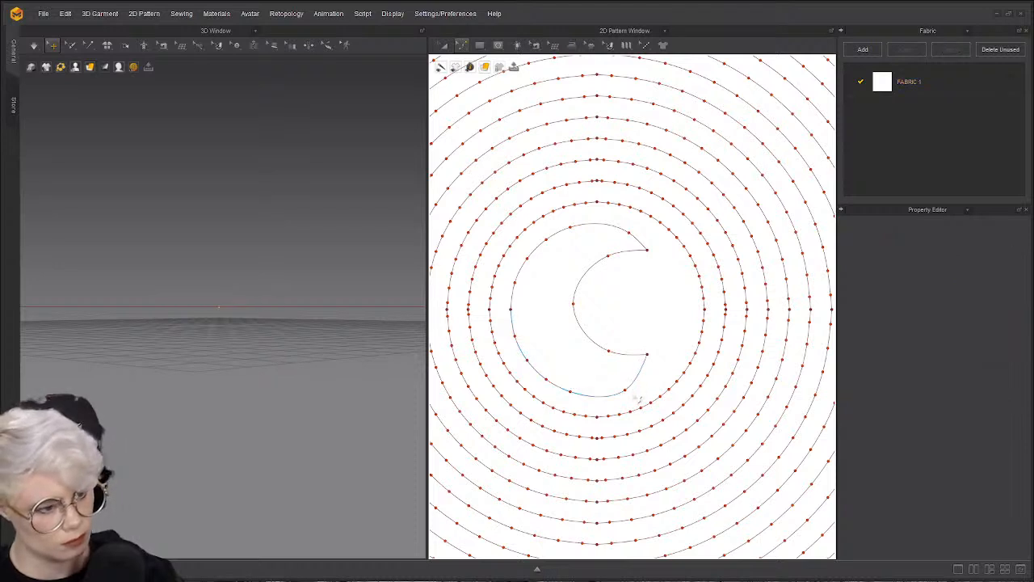
pyautogui.click(630, 395)
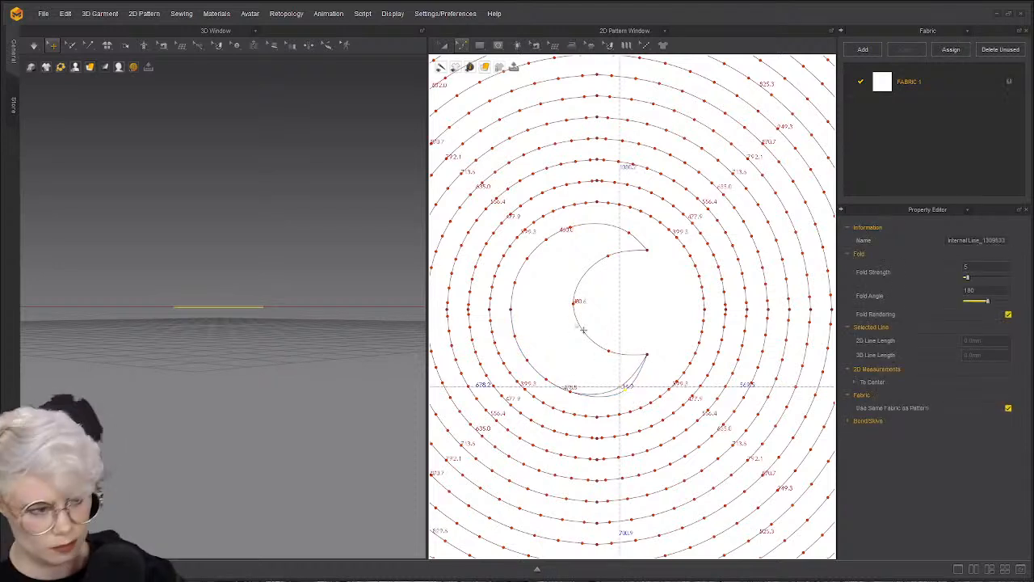
# - Move the whole crescent slightly to the right so it sits centrally inside the innermost ring
pyautogui.press('a')
pyautogui.click(539, 307)
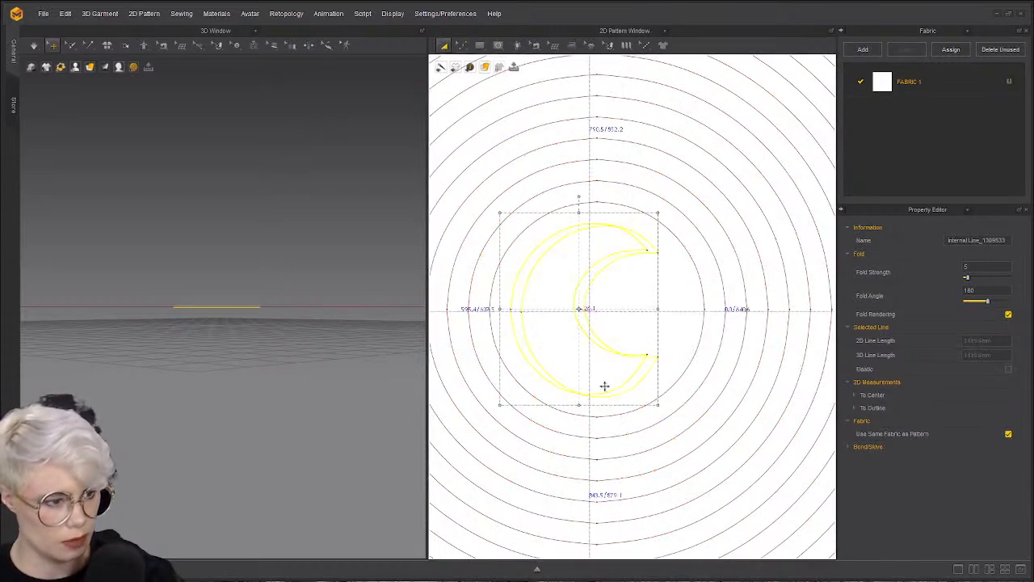
pyautogui.scroll(-6, 614, 388)
pyautogui.click(554, 232)
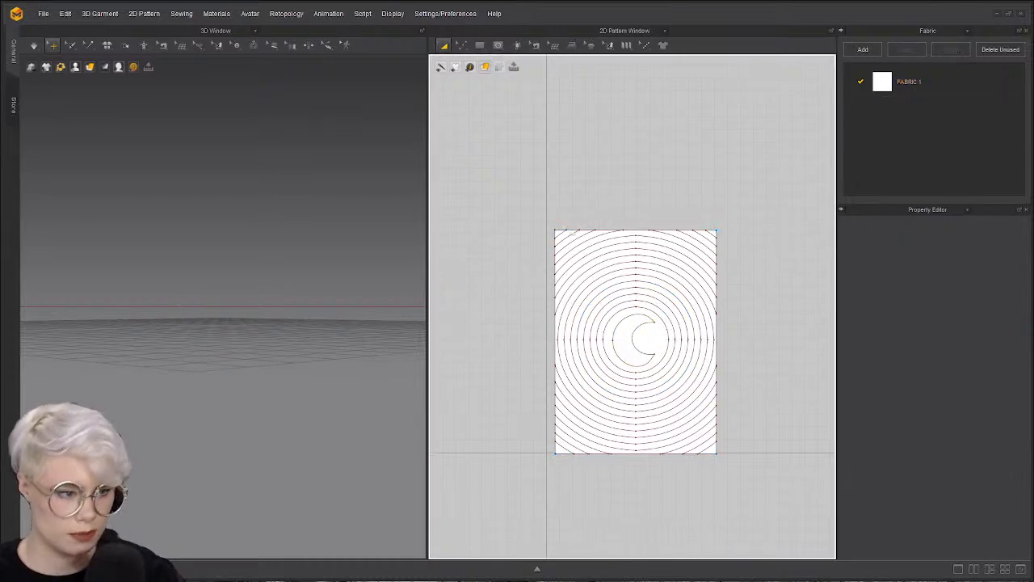
pyautogui.click(562, 279)
pyautogui.scroll(5, 730, 284)
pyautogui.scroll(-5, 651, 231)
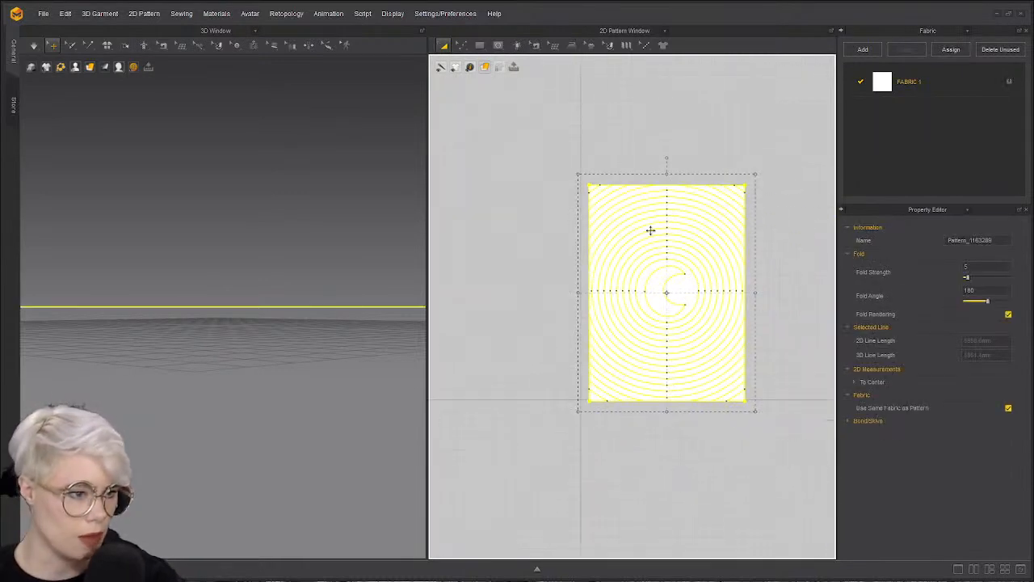
pyautogui.scroll(2, 651, 230)
pyautogui.rightClick(730, 178)
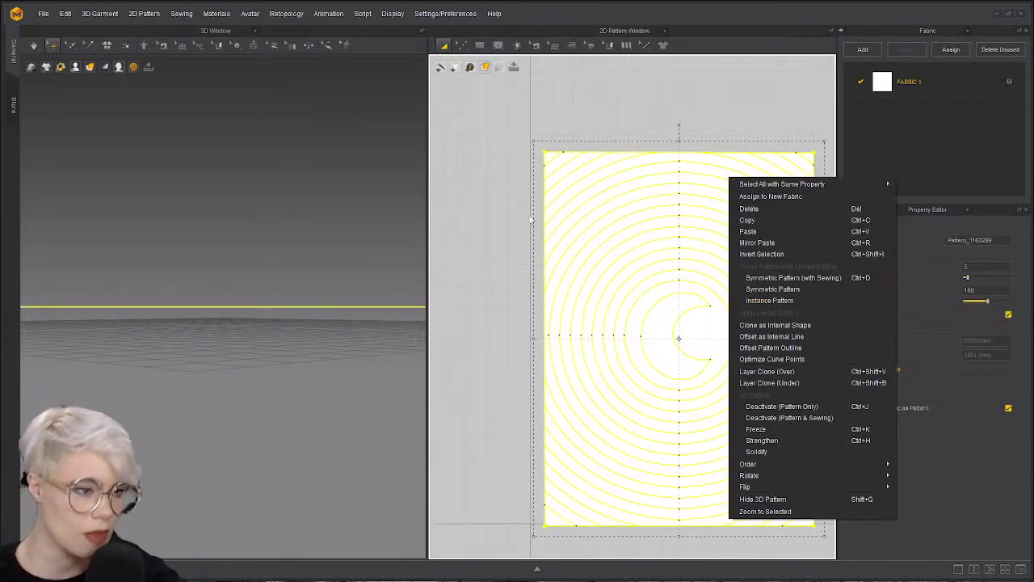
pyautogui.click(530, 220)
# - Briefly simulate the rectangular piece and turn on high-quality rendering to inspect its internal lines in 3D
pyautogui.moveTo(263, 300); pyautogui.dragTo(292, 296, button='right')
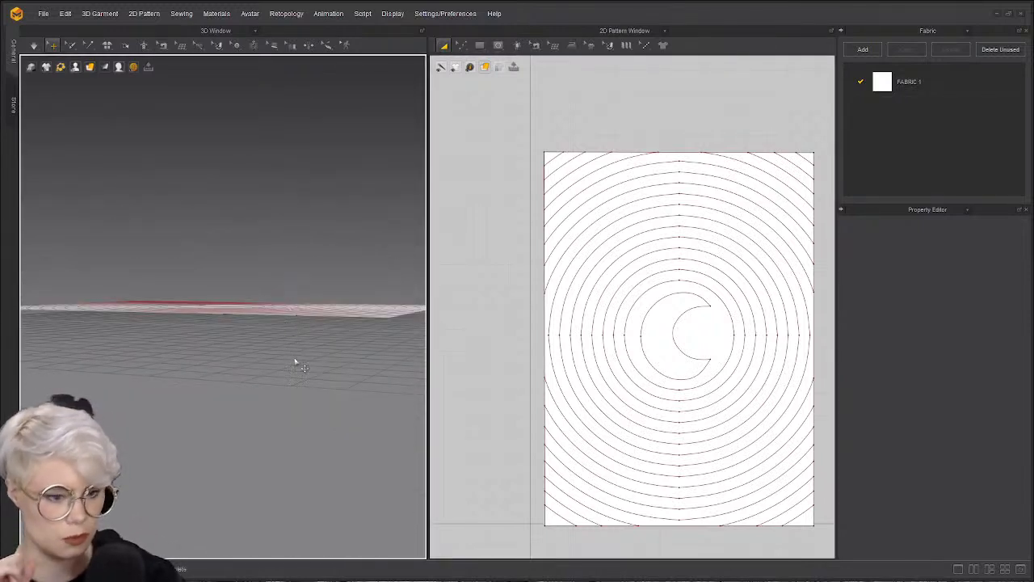
pyautogui.press('space')
pyautogui.moveTo(294, 371); pyautogui.dragTo(252, 376, button='right')
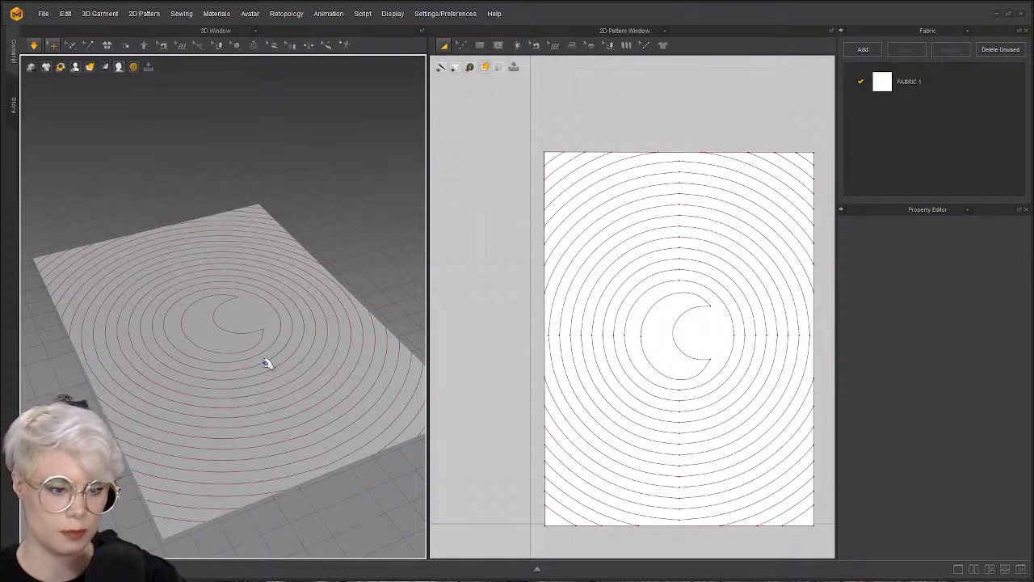
pyautogui.click(31, 66)
pyautogui.moveTo(161, 271)
pyautogui.mouseDown(button='right')
pyautogui.moveTo(164, 194)
pyautogui.moveTo(175, 273)
pyautogui.mouseUp(button='right')
pyautogui.moveTo(267, 304); pyautogui.dragTo(200, 310, button='right')
pyautogui.scroll(-1, 220, 307)
pyautogui.click(718, 328)
pyautogui.click(614, 122)
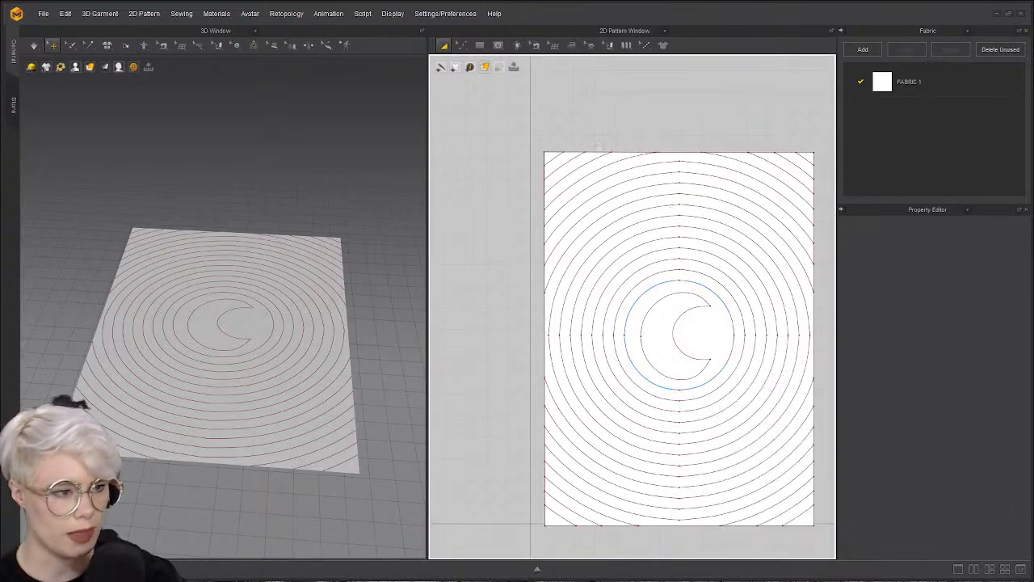
# - Create an over layer clone of the rectangular piece and place it above the original in the 2D pattern layout
pyautogui.click(547, 153)
pyautogui.rightClick(548, 154)
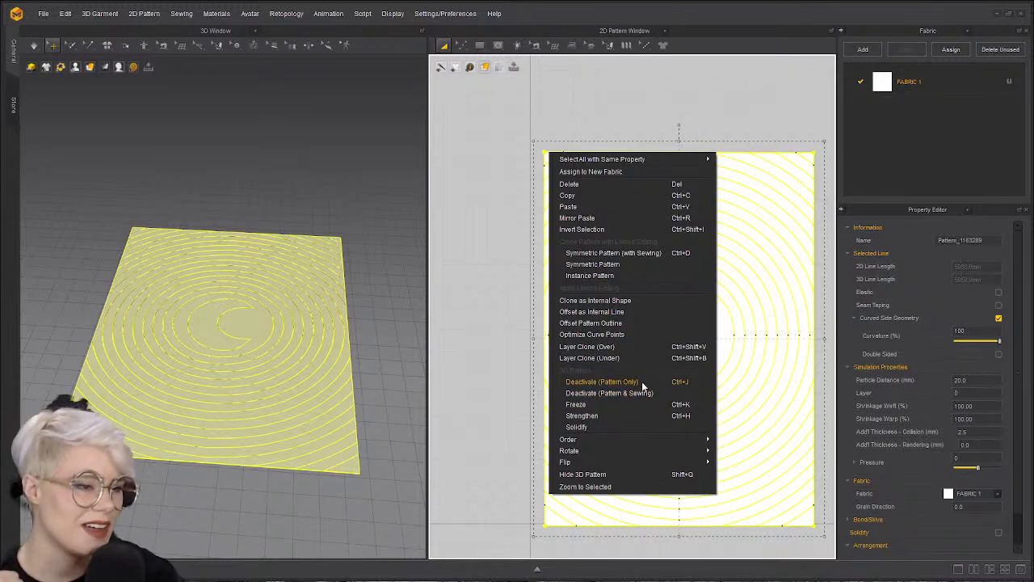
pyautogui.click(615, 347)
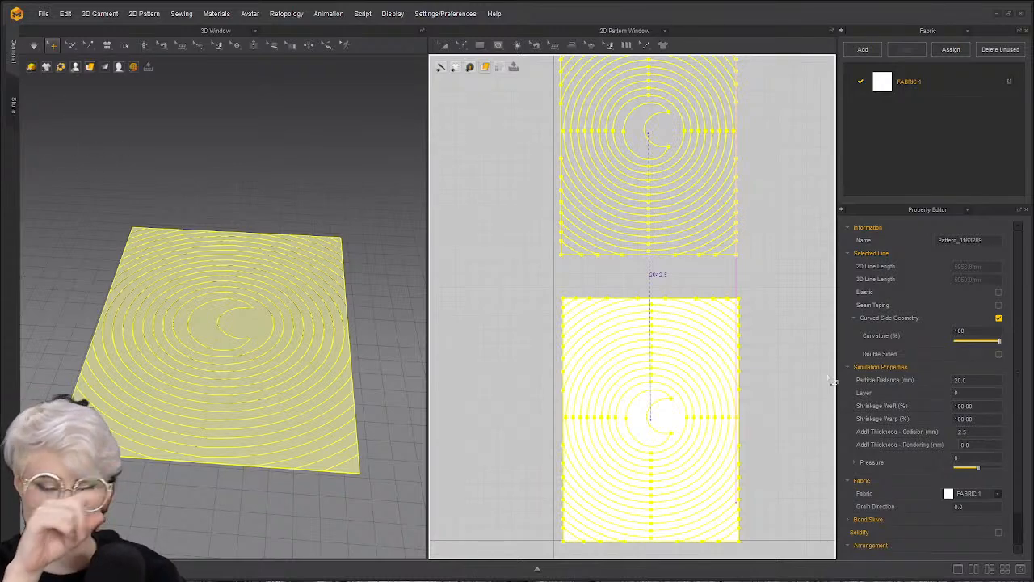
pyautogui.click(474, 299)
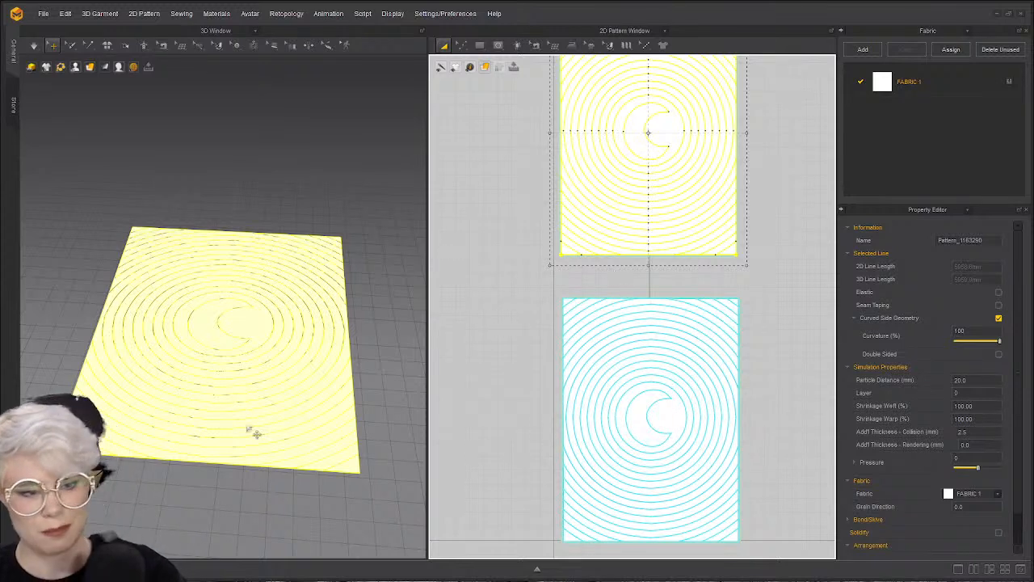
# - Set the pressure to 50 on the cloned piece and to -50 on the original piece
pyautogui.click(977, 457)
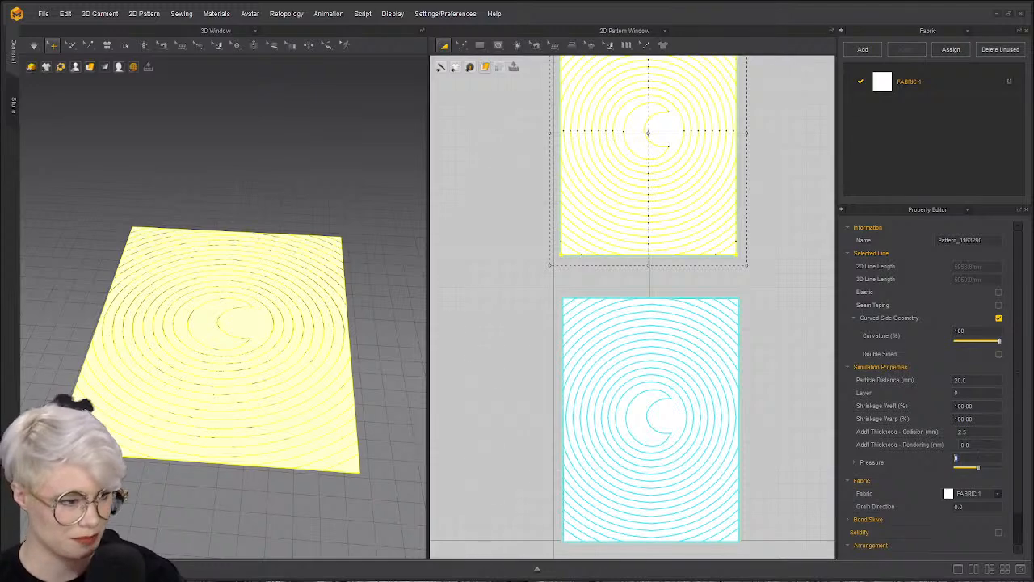
pyautogui.write('50')
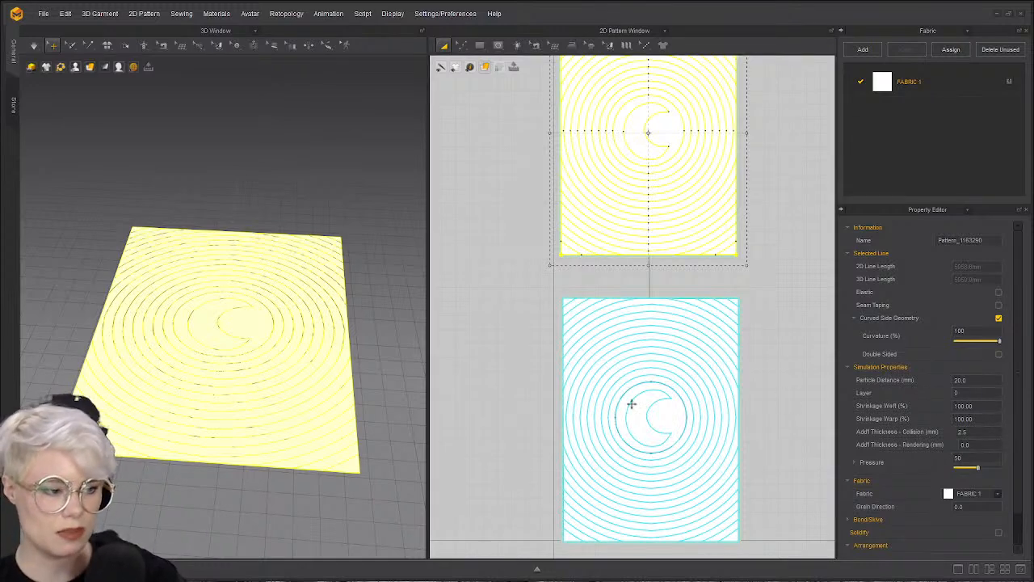
pyautogui.rightClick(667, 422)
pyautogui.click(804, 394)
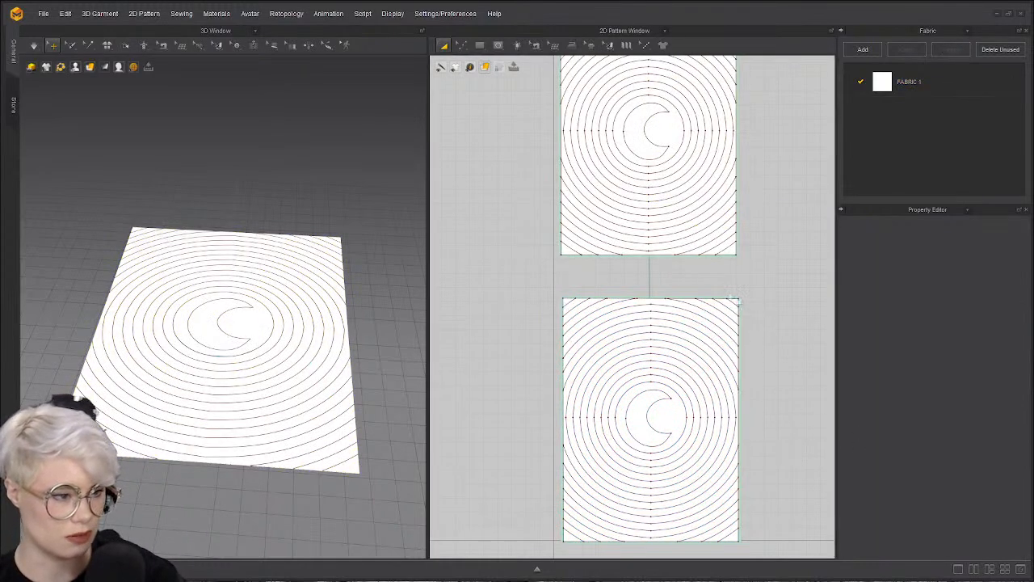
pyautogui.click(737, 299)
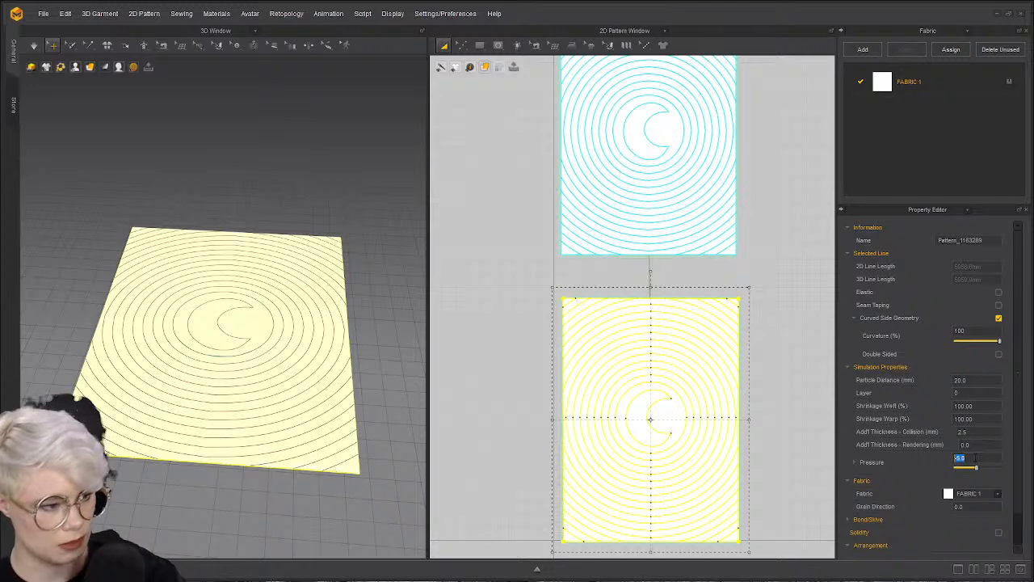
pyautogui.moveTo(143, 356); pyautogui.dragTo(180, 364, button='right')
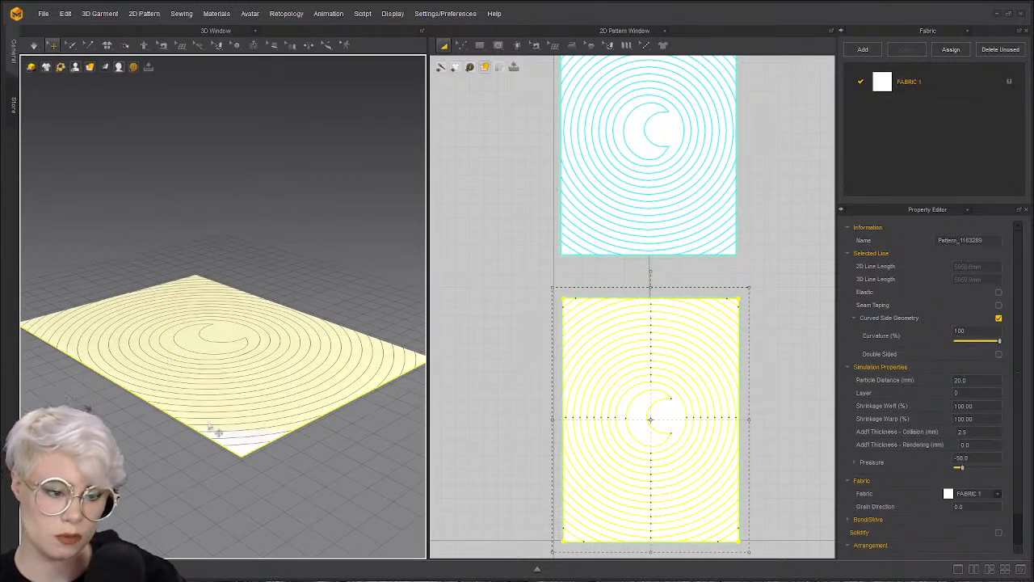
# - Raise the cloned piece above the original in 3D, leaving a gap between the two layers
pyautogui.click(202, 327)
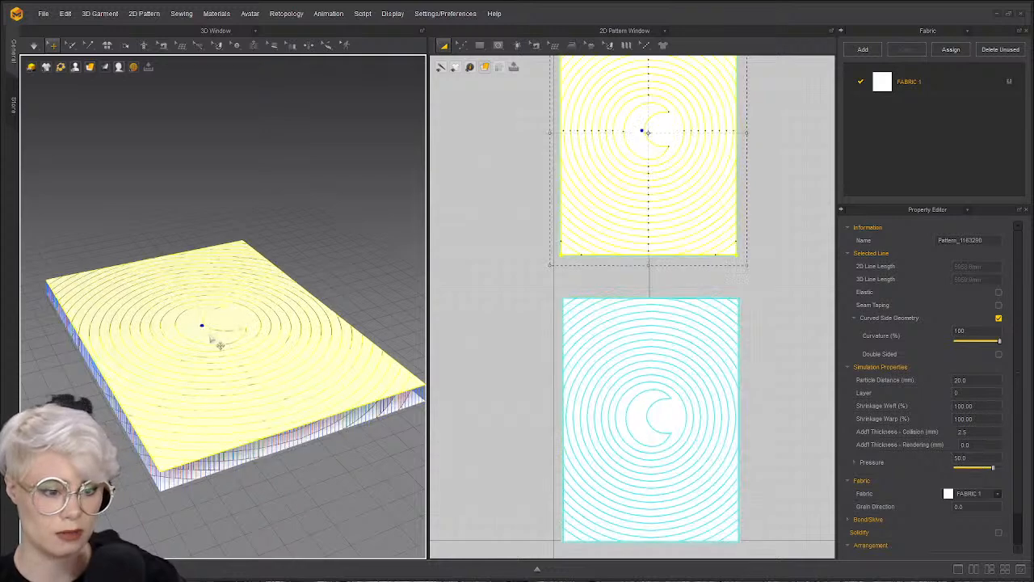
pyautogui.moveTo(220, 346); pyautogui.dragTo(229, 348, button='right')
pyautogui.moveTo(221, 344); pyautogui.dragTo(210, 334)
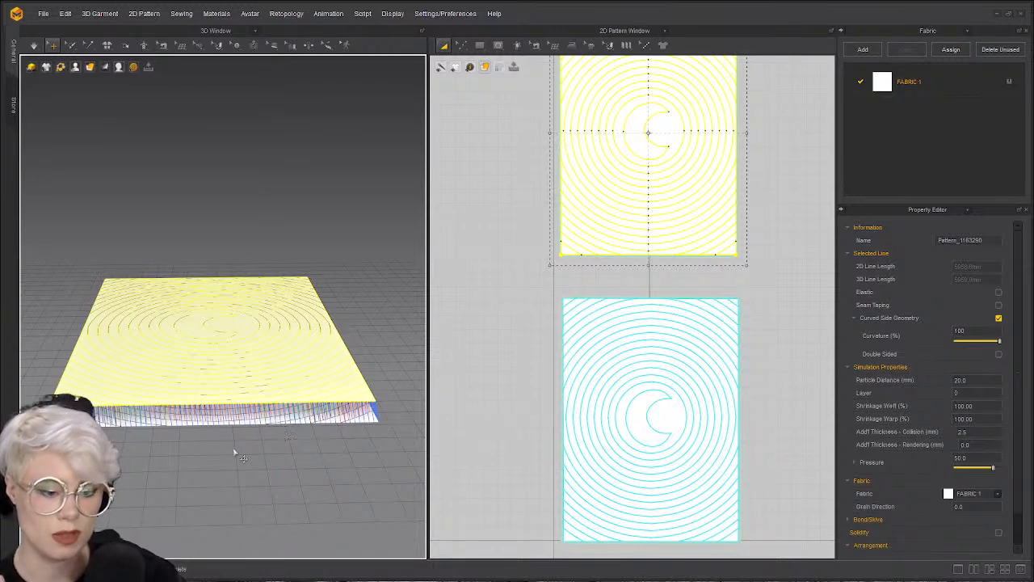
# - Run the simulation to sew the two layers together and inflate them into a quilted piece
pyautogui.press('space')
pyautogui.moveTo(222, 399); pyautogui.dragTo(240, 452, button='right')
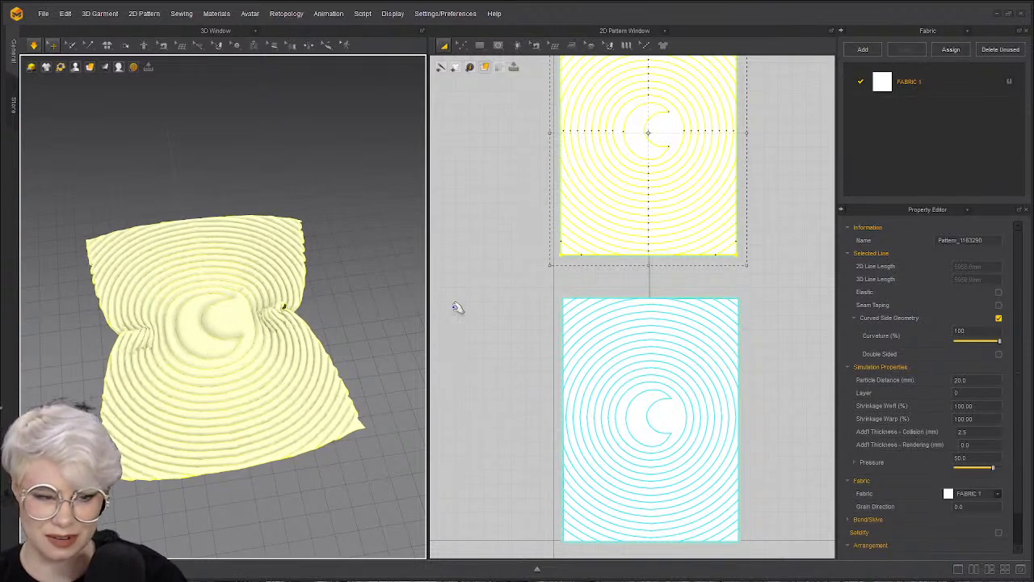
pyautogui.moveTo(214, 372)
pyautogui.mouseDown(button='right')
pyautogui.moveTo(279, 352)
pyautogui.moveTo(353, 286)
pyautogui.moveTo(329, 413)
pyautogui.moveTo(228, 368)
pyautogui.mouseUp(button='right')
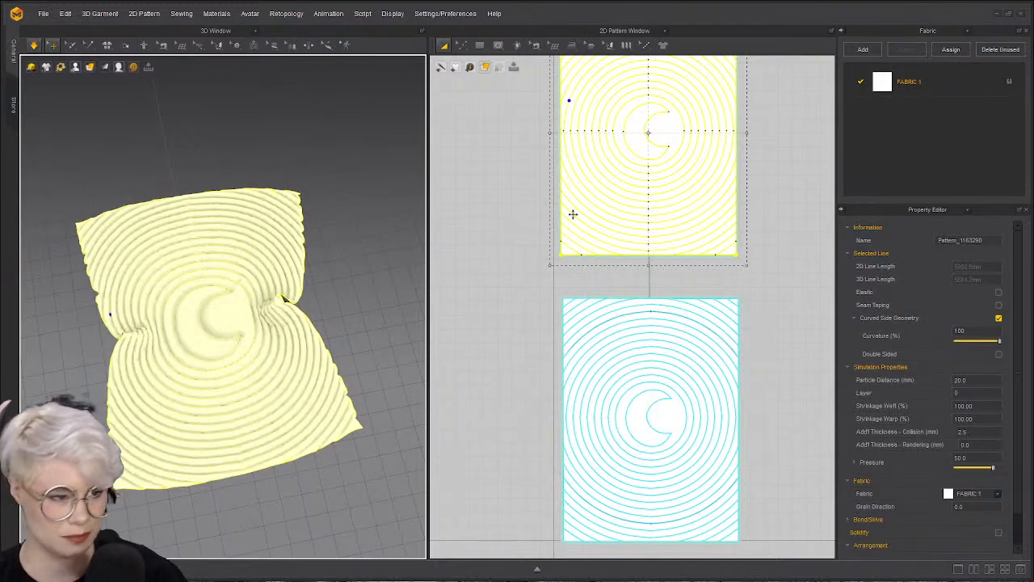
# - Strengthen the cloned piece while the simulation runs, and stop the simulation
pyautogui.hotkey('ctrl', 'h')
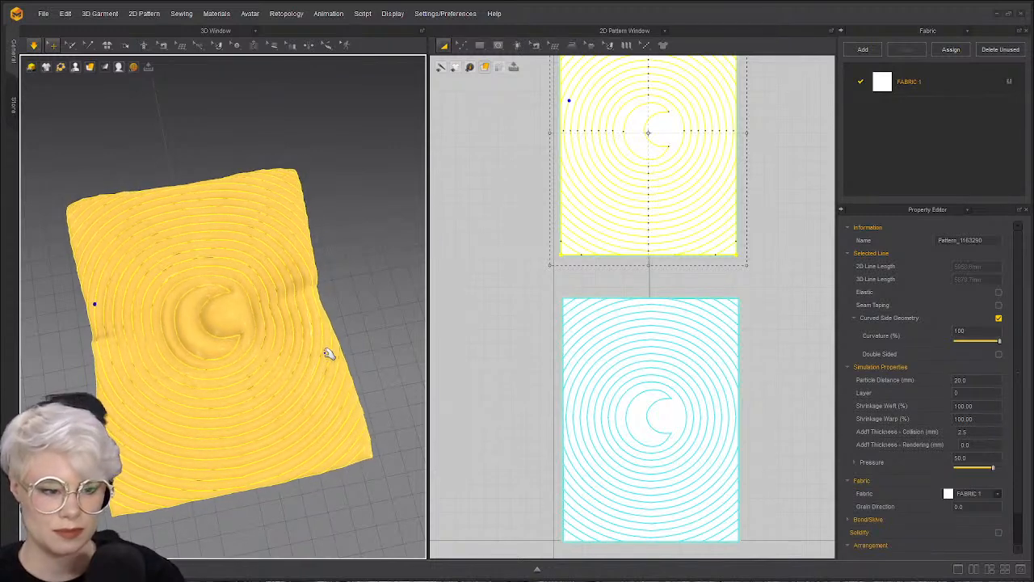
pyautogui.rightClick(665, 418)
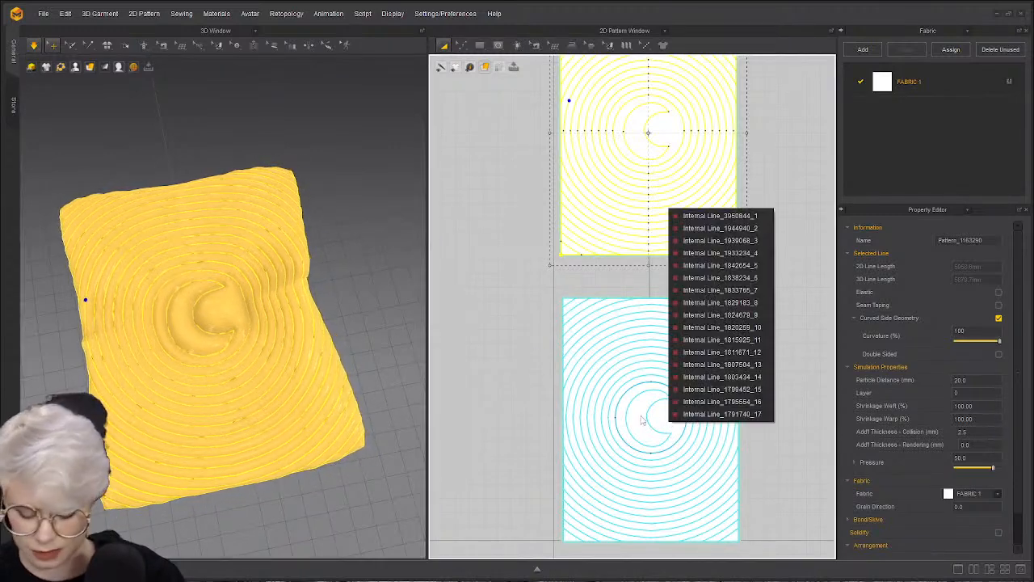
pyautogui.click(530, 392)
pyautogui.press('space')
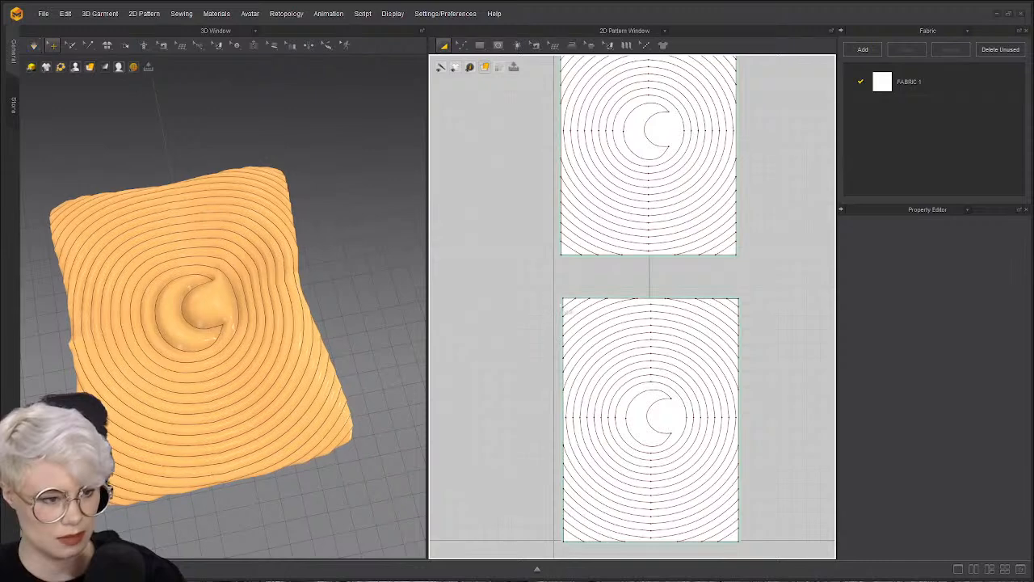
# - Strengthen the original piece and rerun the simulation, pulling the fabric near its corner in 3D to smooth the folds
pyautogui.click(566, 304)
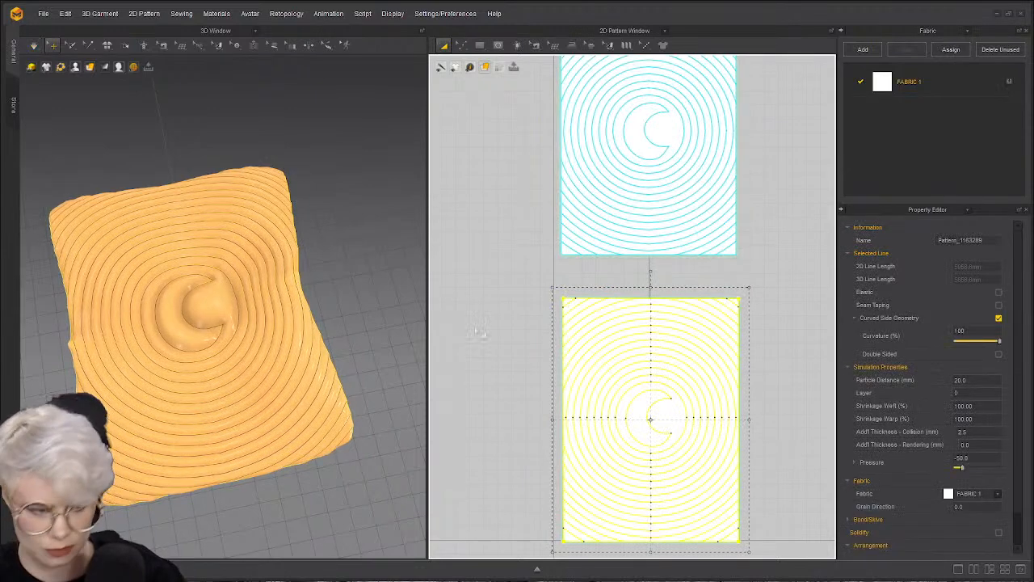
pyautogui.rightClick(292, 335)
pyautogui.click(239, 151)
pyautogui.press('space')
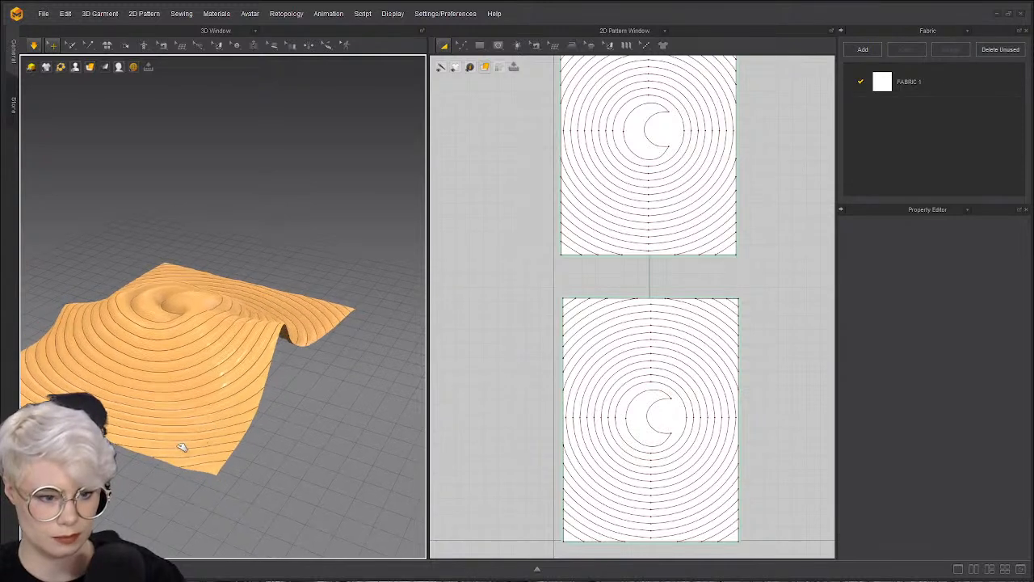
pyautogui.click(157, 449)
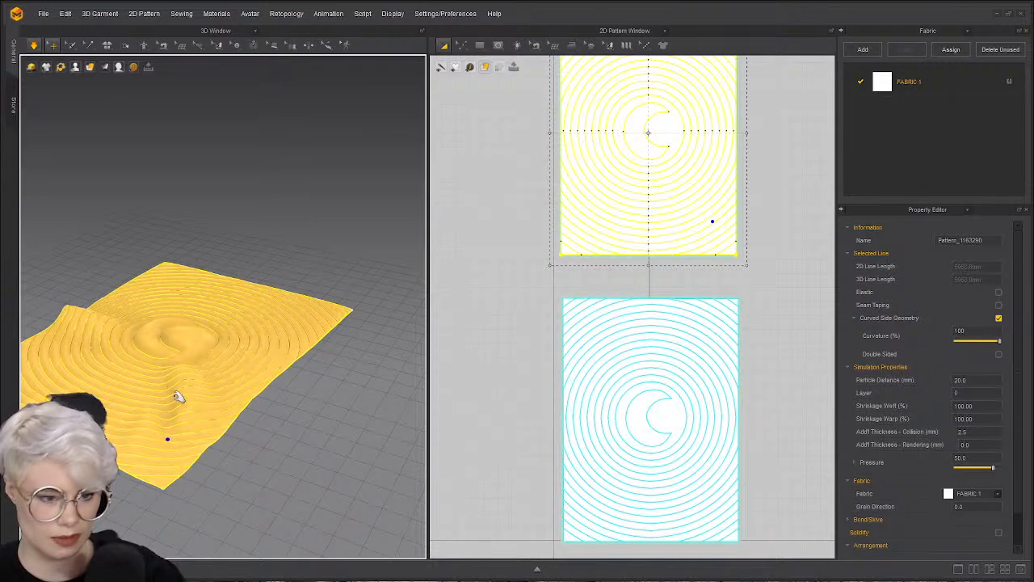
pyautogui.moveTo(150, 343); pyautogui.dragTo(202, 360, button='right')
pyautogui.press('space')
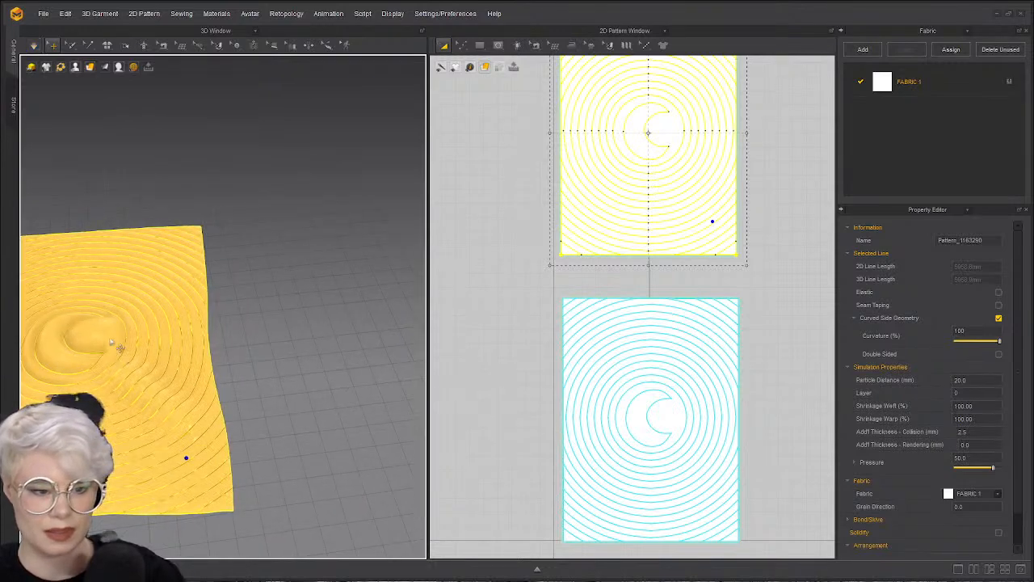
# - Unstrengthen the cloned piece and simulate again to puff up its quilted rings
pyautogui.moveTo(121, 351); pyautogui.dragTo(203, 336, button='middle')
pyautogui.moveTo(203, 336)
pyautogui.mouseDown(button='right')
pyautogui.moveTo(190, 351)
pyautogui.moveTo(215, 363)
pyautogui.moveTo(300, 224)
pyautogui.moveTo(246, 382)
pyautogui.moveTo(265, 313)
pyautogui.moveTo(245, 288)
pyautogui.moveTo(221, 287)
pyautogui.moveTo(205, 324)
pyautogui.mouseUp(button='right')
pyautogui.scroll(2, 191, 342)
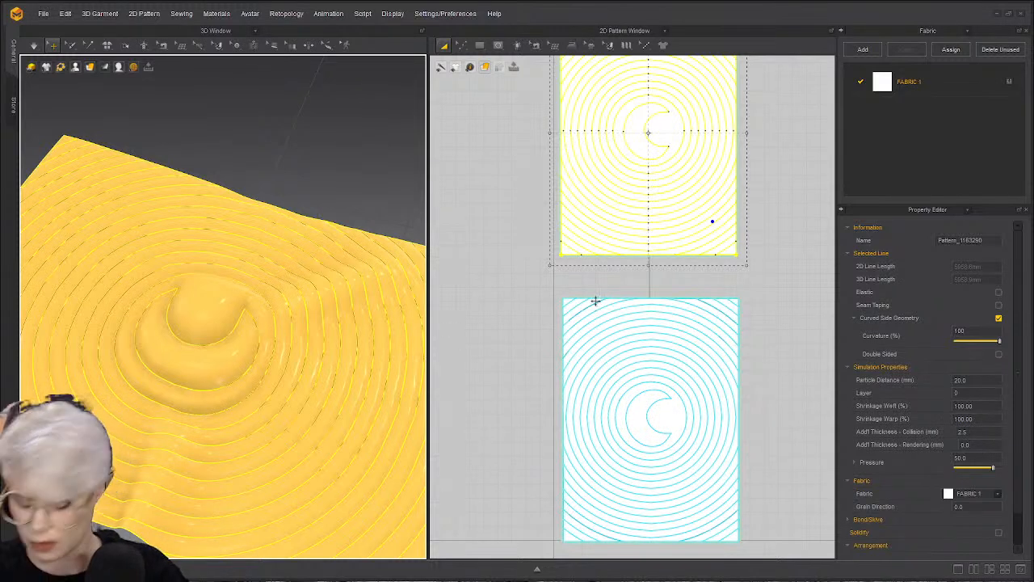
pyautogui.moveTo(160, 335); pyautogui.dragTo(199, 283, button='right')
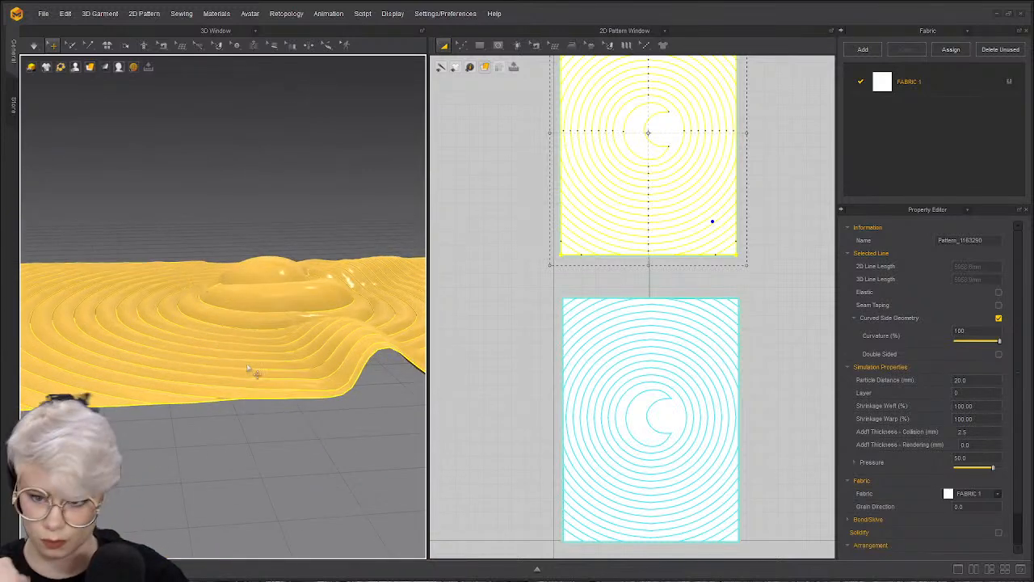
pyautogui.moveTo(412, 330); pyautogui.dragTo(203, 295, button='right')
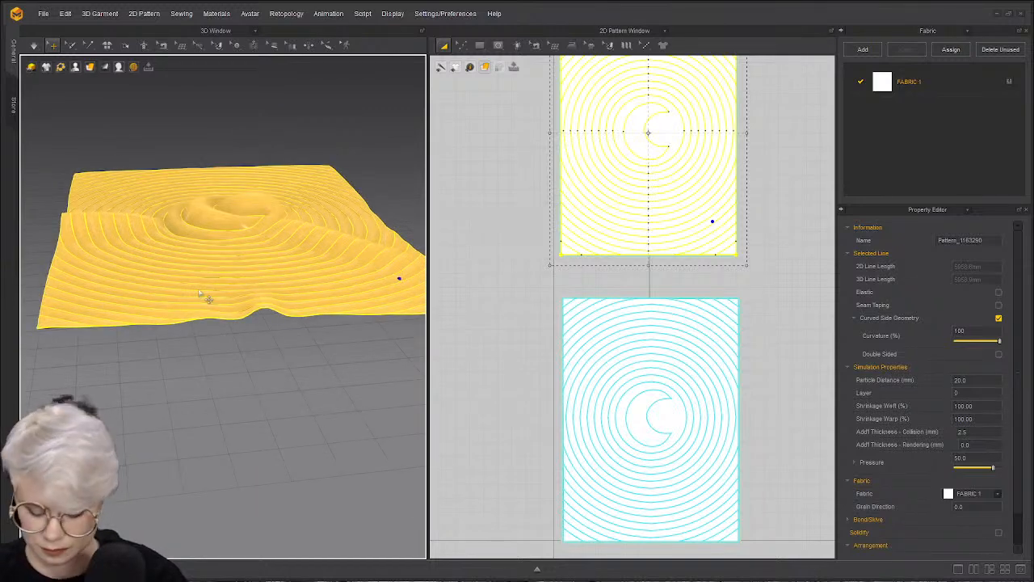
pyautogui.hotkey('ctrl', 'h')
pyautogui.press('space')
pyautogui.moveTo(220, 296); pyautogui.dragTo(89, 218, button='right')
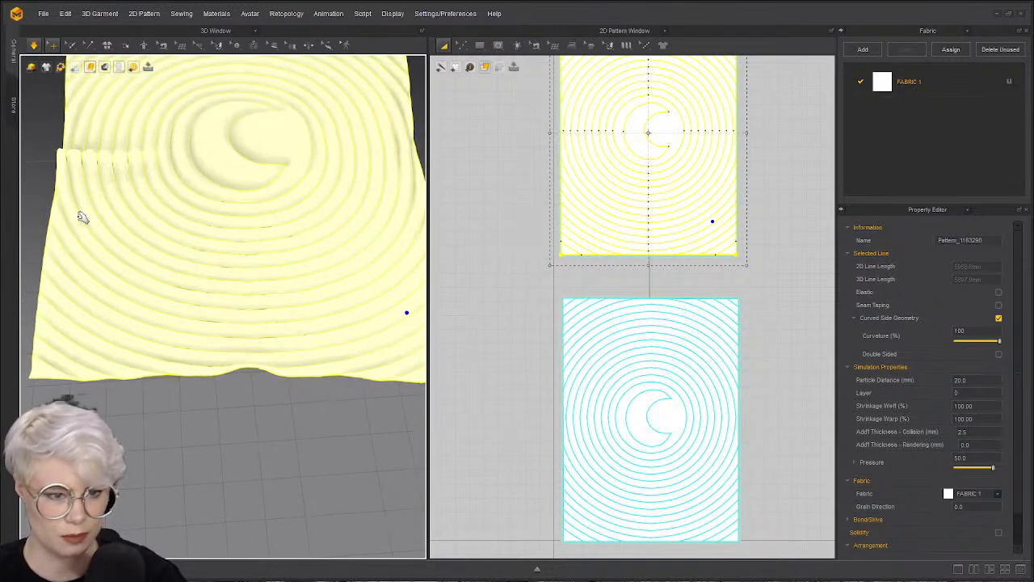
pyautogui.click(231, 420)
pyautogui.moveTo(206, 446); pyautogui.dragTo(192, 383, button='right')
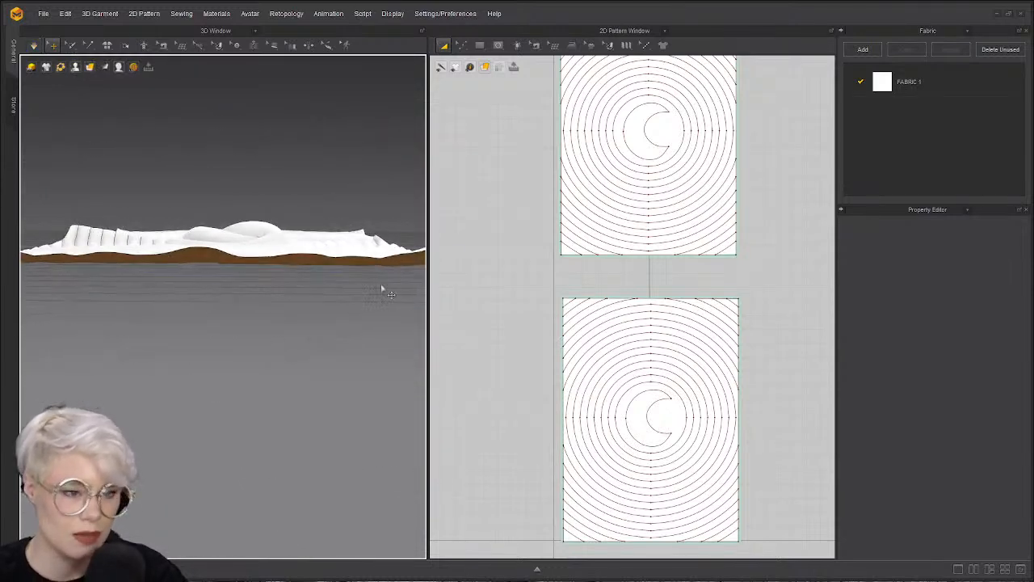
# - Check the crescent's internal line and the pressure settings of the two selected pieces
pyautogui.hotkey('ctrl', 'a')
pyautogui.click(737, 169)
pyautogui.click(780, 143)
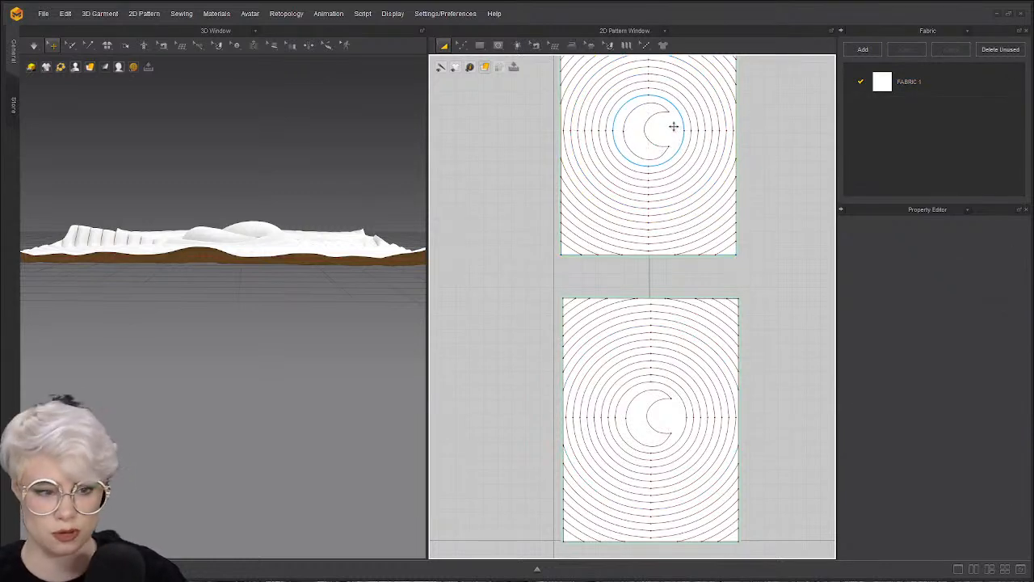
pyautogui.moveTo(337, 288); pyautogui.dragTo(191, 388, button='right')
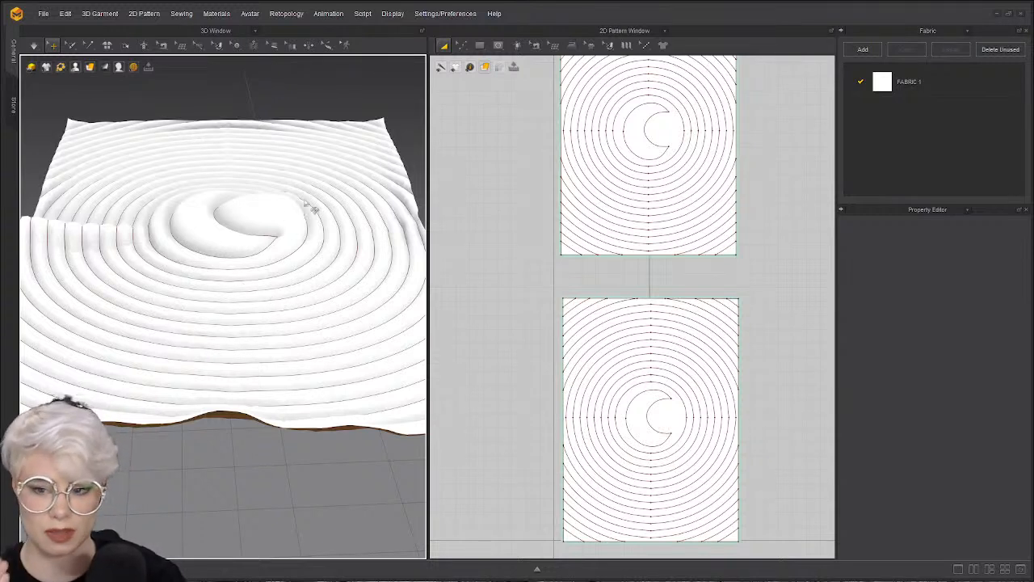
pyautogui.click(651, 152)
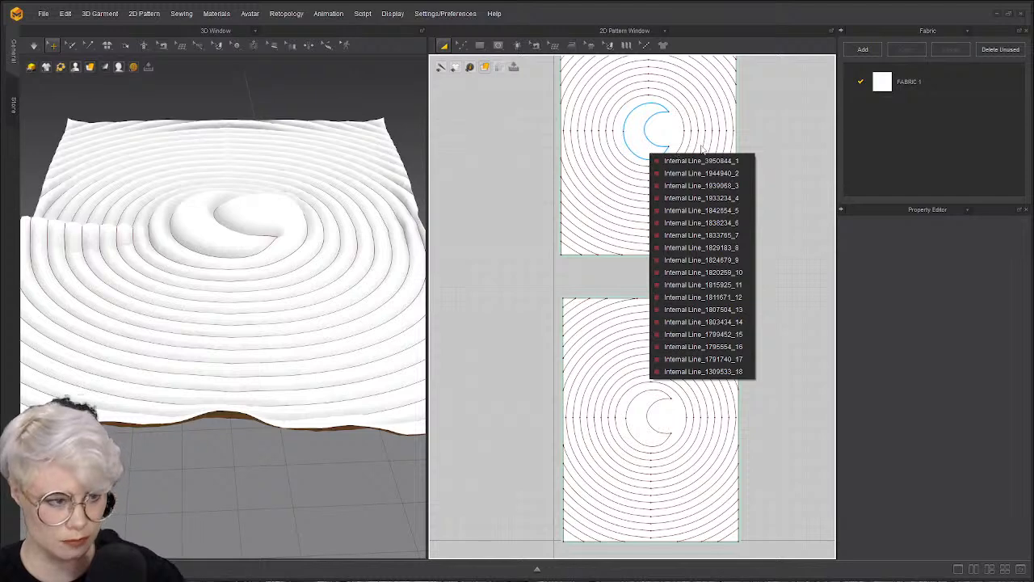
pyautogui.click(257, 215)
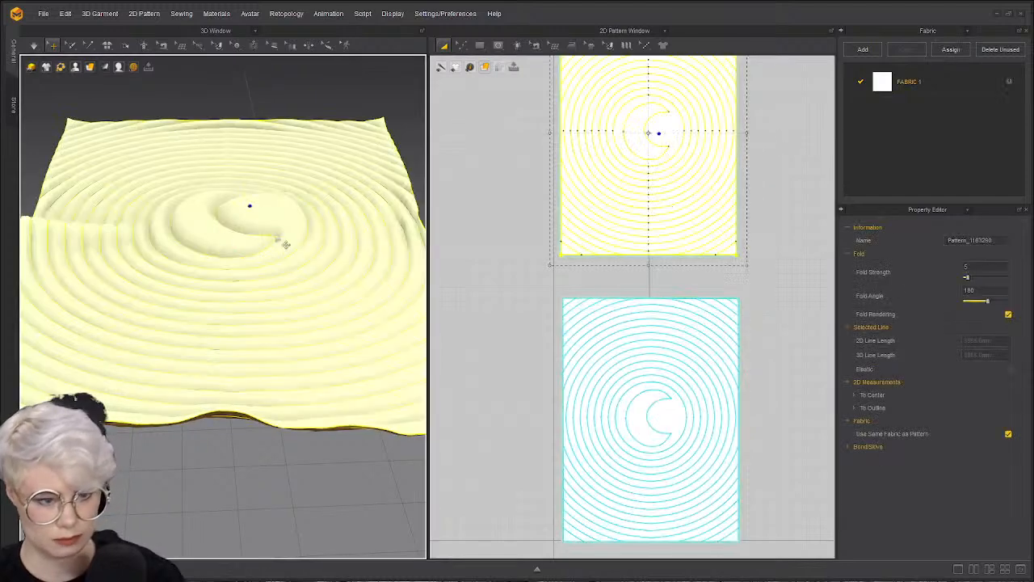
pyautogui.hotkey('ctrl', 'a')
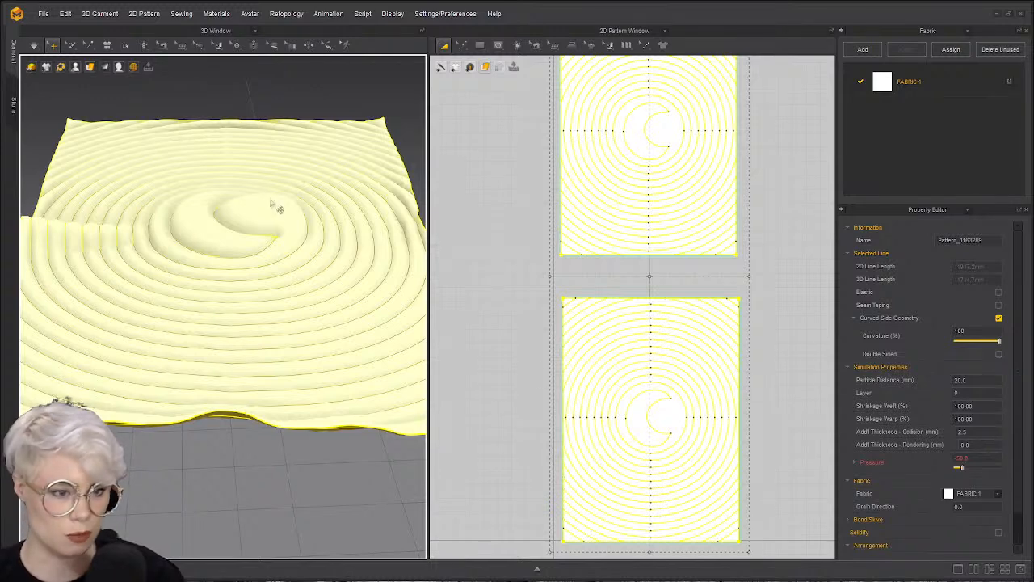
pyautogui.click(974, 458)
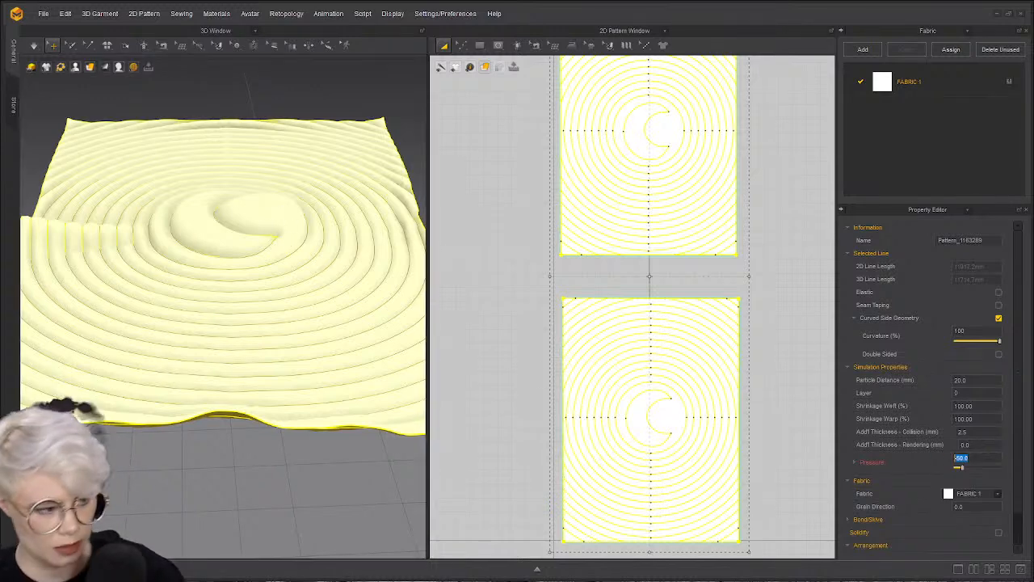
pyautogui.click(792, 280)
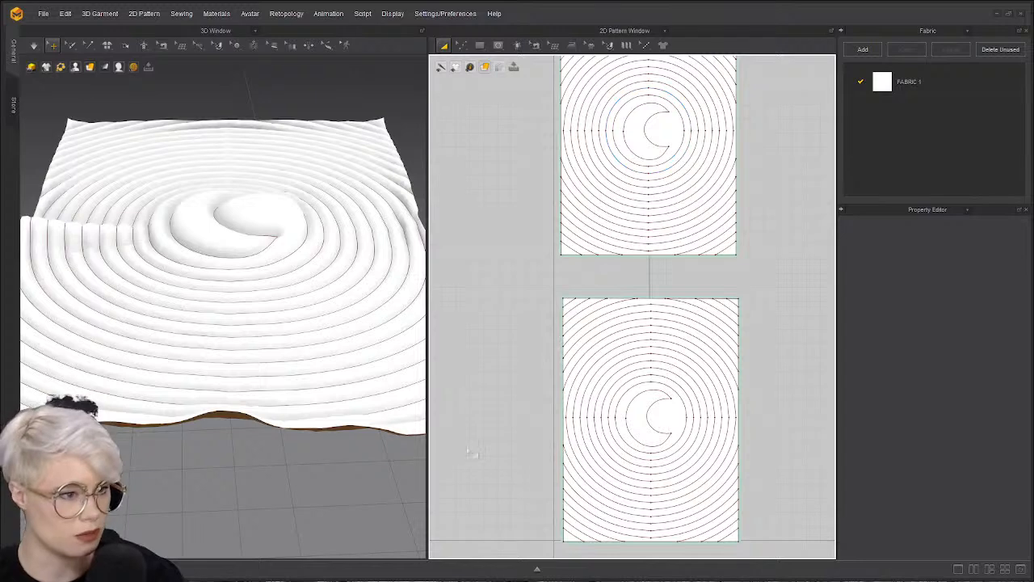
# - Flip the normal of the original piece on the underside of the quilt
pyautogui.moveTo(324, 470); pyautogui.dragTo(304, 293, button='right')
pyautogui.click(288, 284)
pyautogui.rightClick(289, 285)
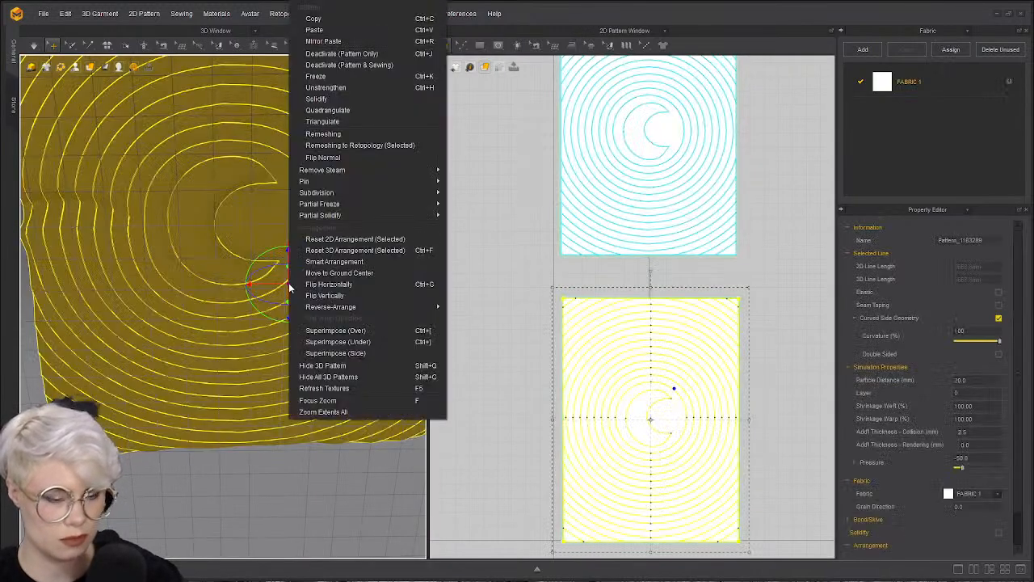
pyautogui.click(331, 158)
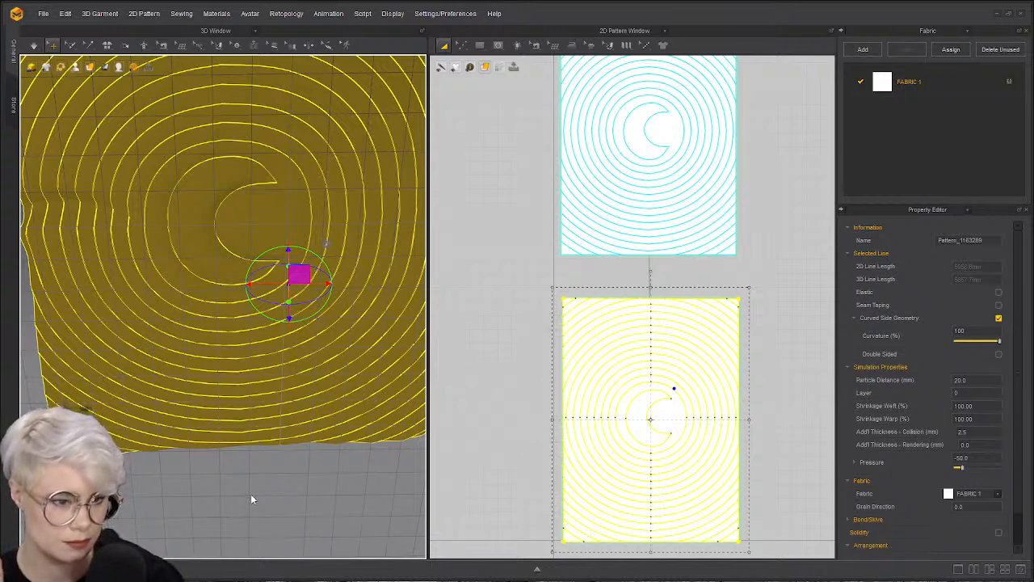
pyautogui.click(288, 460)
pyautogui.moveTo(289, 441); pyautogui.dragTo(311, 529, button='right')
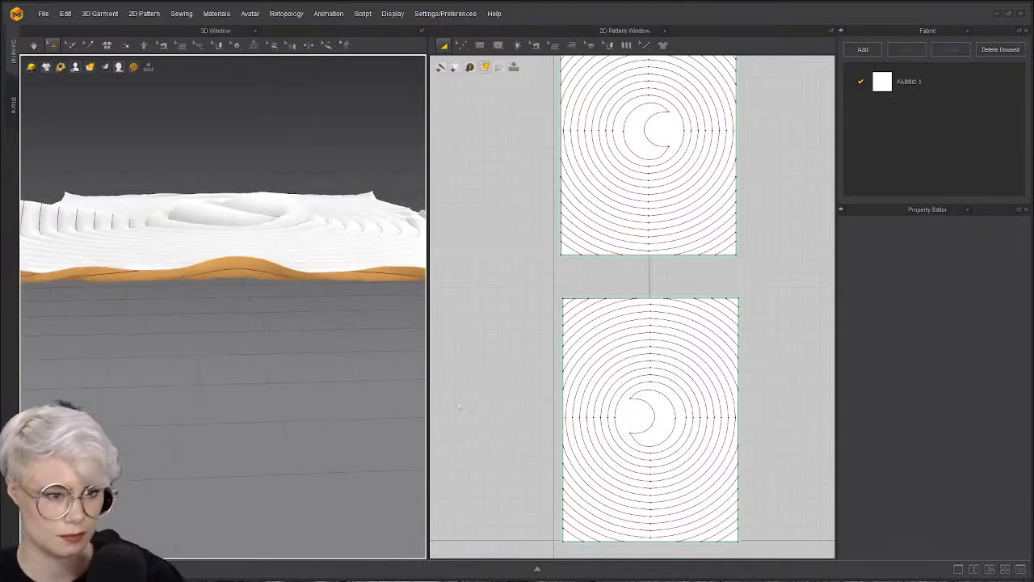
# - Lock all internal lines in the 2D pattern layout and set the pressure of both pieces to 20
pyautogui.rightClick(770, 291)
pyautogui.click(817, 332)
pyautogui.click(681, 334)
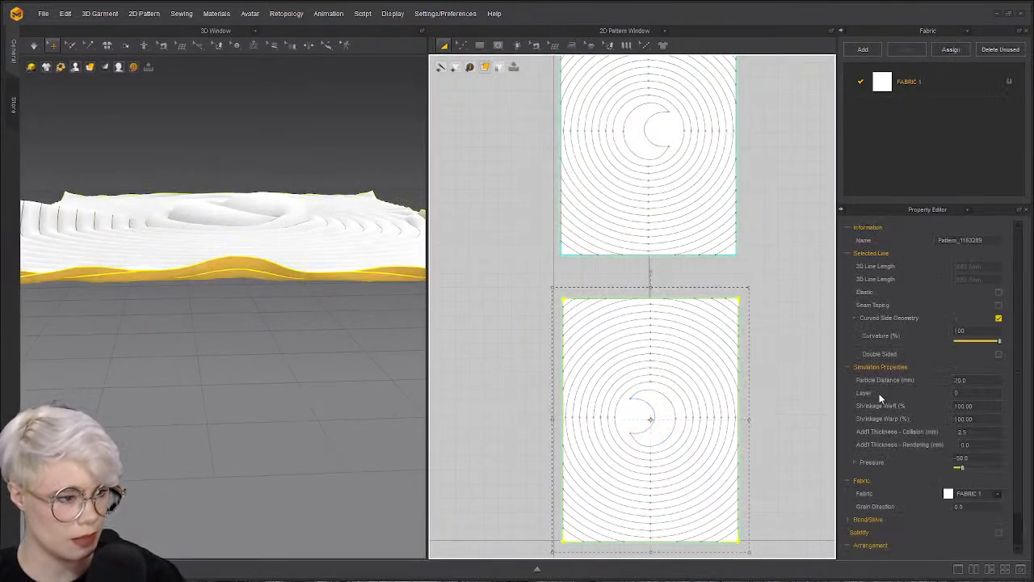
pyautogui.click(970, 458)
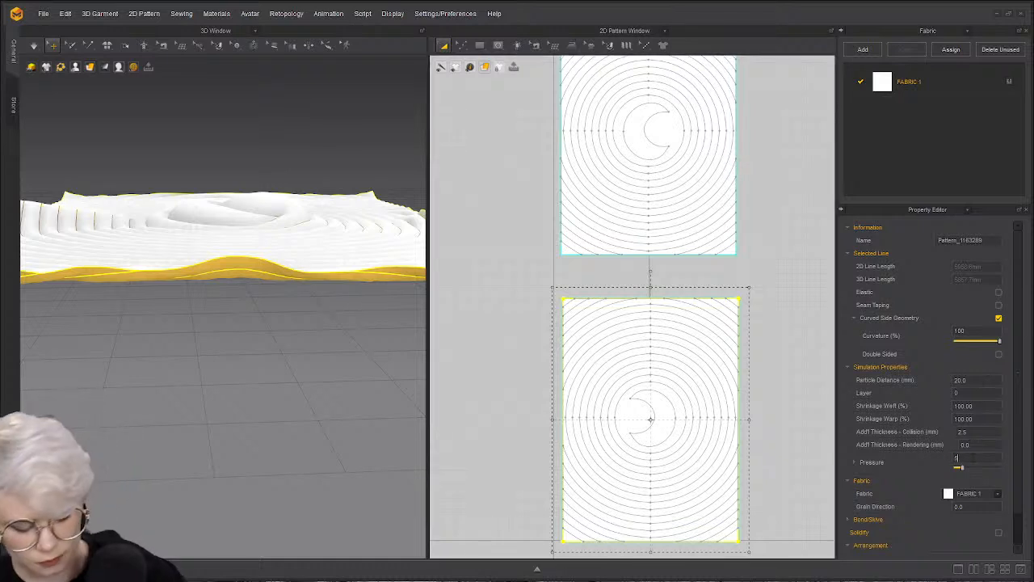
pyautogui.write('20')
pyautogui.click(655, 144)
pyautogui.write('5')
pyautogui.press('Return')
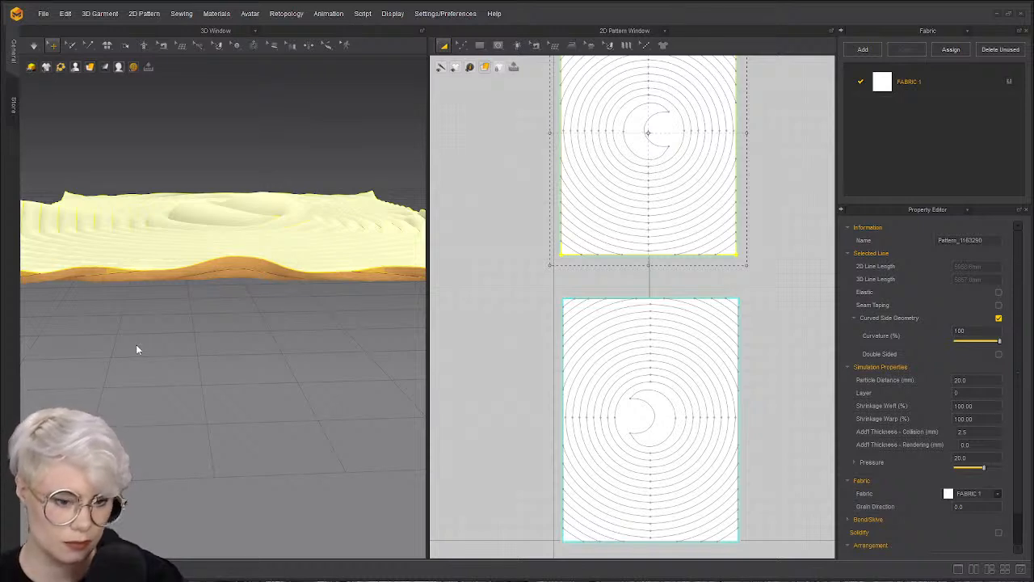
# - Simulate the two layers with the new pressure and examine the quilting from above and below
pyautogui.press('space')
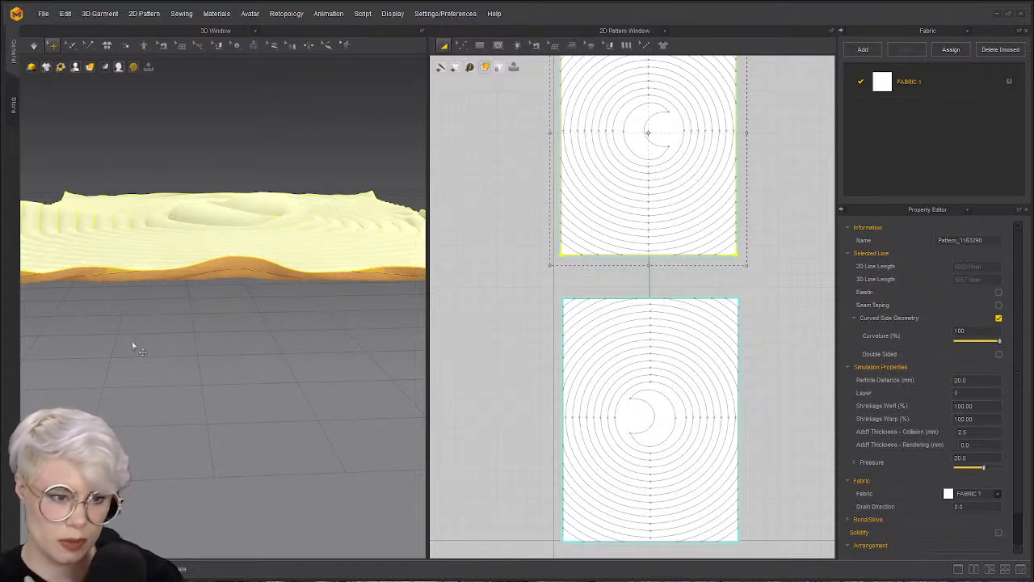
pyautogui.moveTo(137, 321); pyautogui.dragTo(173, 250, button='right')
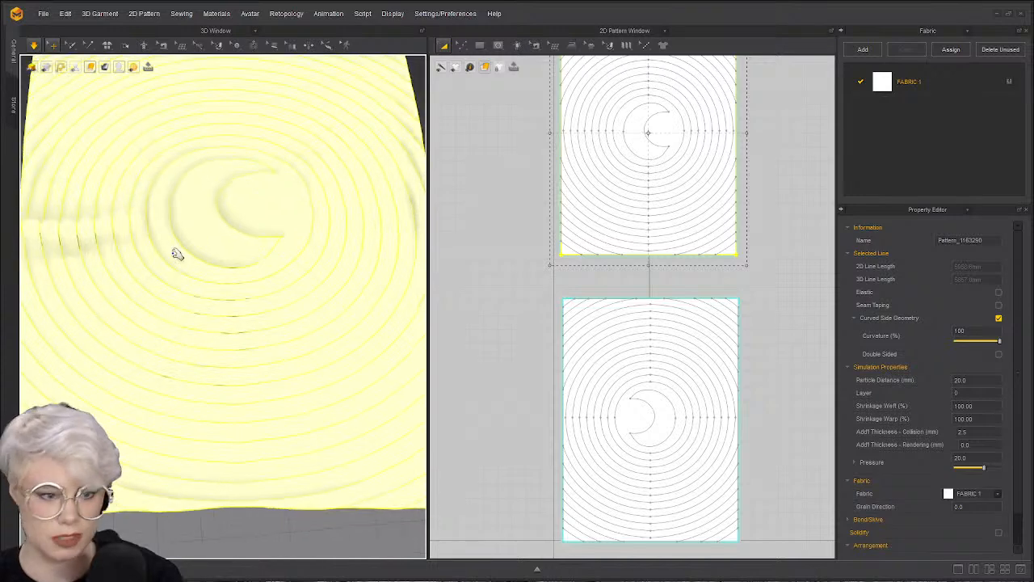
pyautogui.moveTo(168, 410); pyautogui.dragTo(161, 292, button='right')
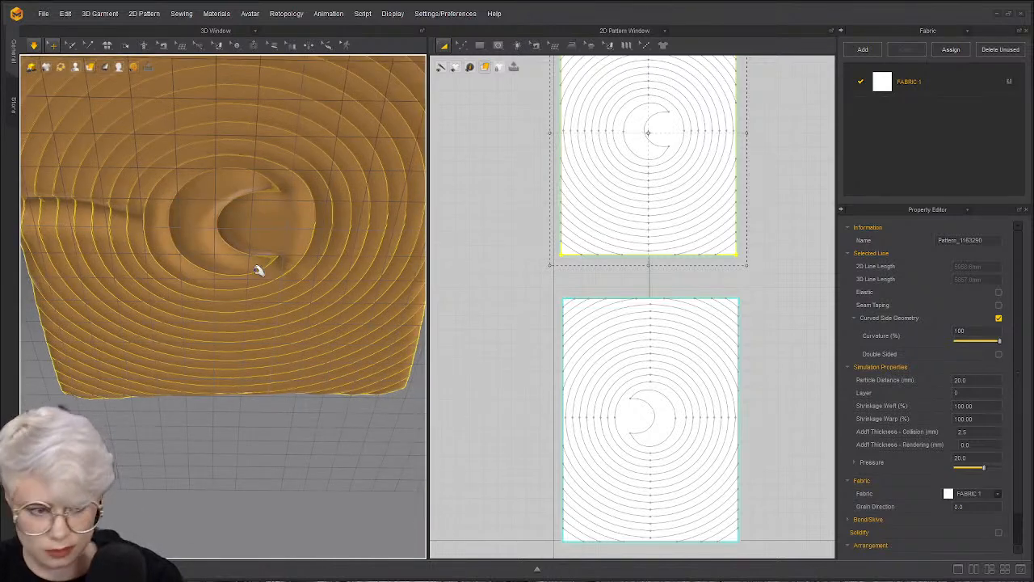
pyautogui.click(249, 236)
pyautogui.moveTo(247, 237); pyautogui.dragTo(253, 344, button='right')
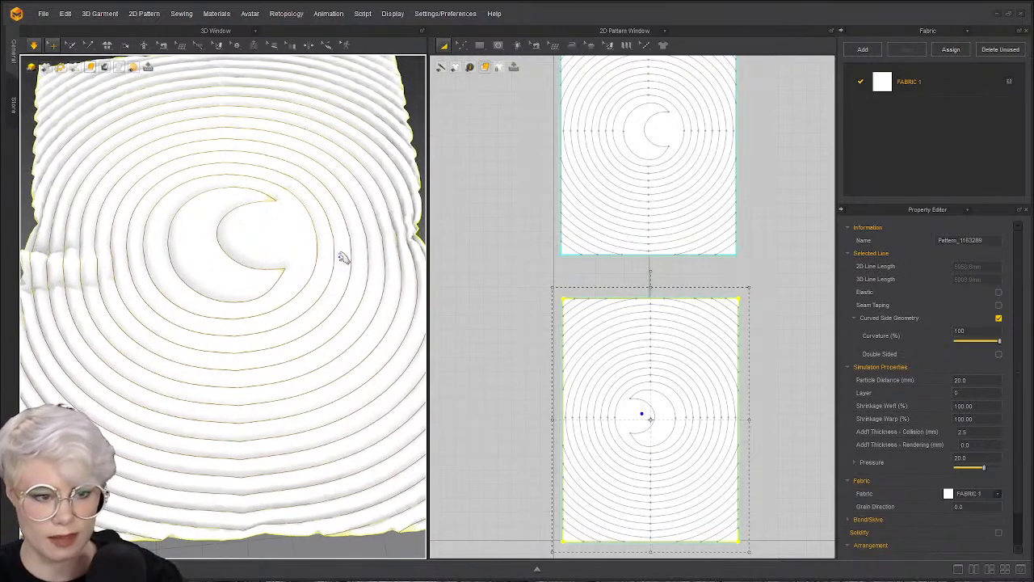
pyautogui.scroll(-1, 178, 318)
pyautogui.scroll(-2, 179, 318)
pyautogui.moveTo(179, 317); pyautogui.dragTo(176, 271, button='right')
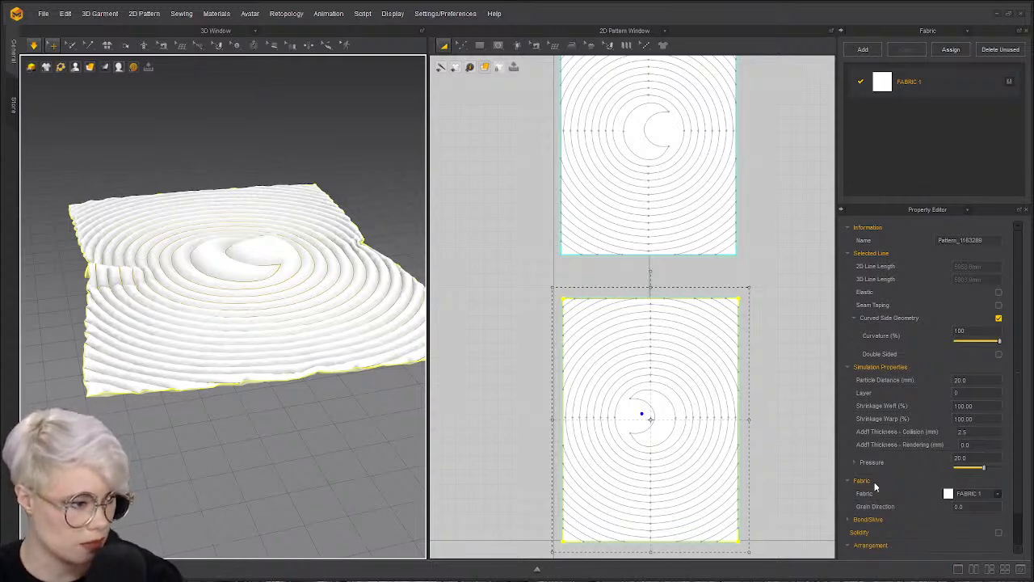
# - Browse the physical property presets available for FABRIC 1 without choosing one
pyautogui.click(944, 494)
pyautogui.scroll(-1, 889, 542)
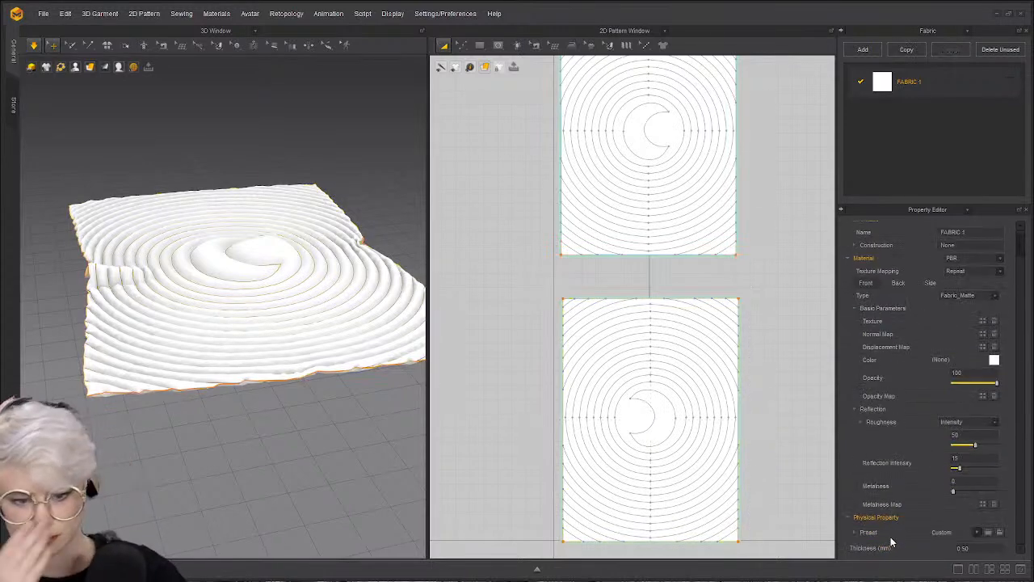
pyautogui.click(964, 532)
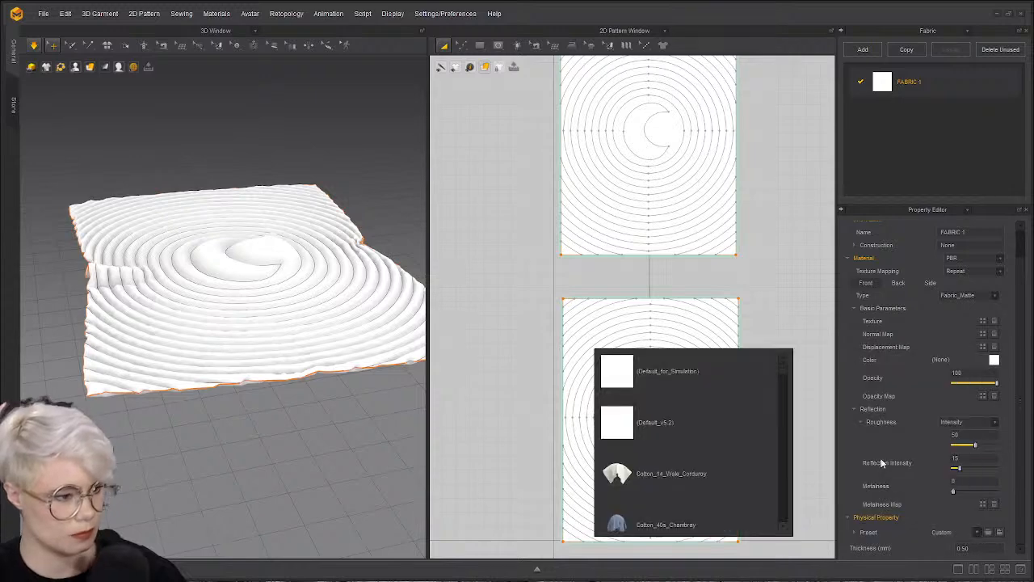
pyautogui.click(866, 526)
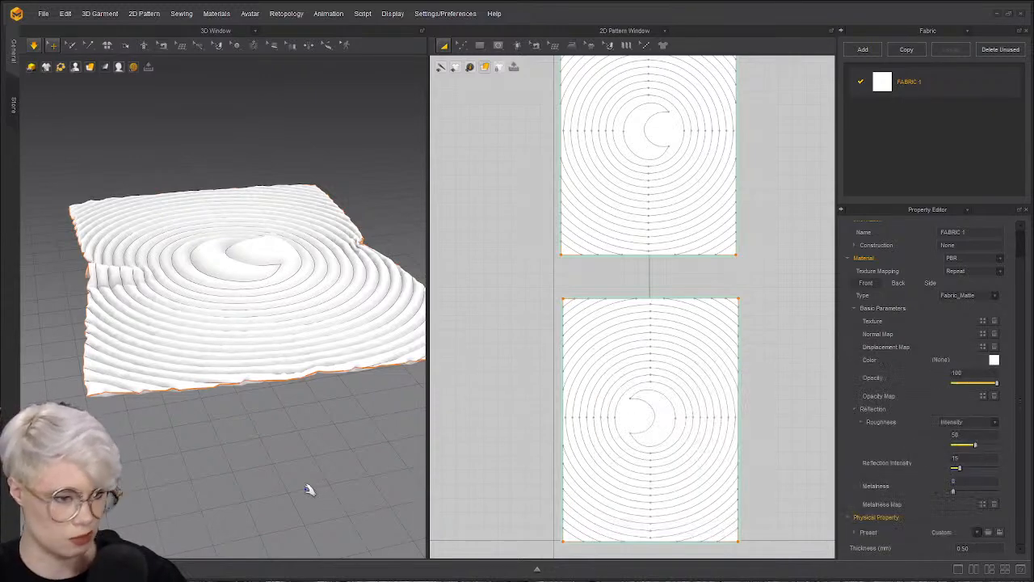
# - Unlock all internal lines of both pieces in the 2D pattern layout
pyautogui.moveTo(261, 374); pyautogui.dragTo(292, 419, button='right')
pyautogui.moveTo(279, 347); pyautogui.dragTo(265, 292, button='right')
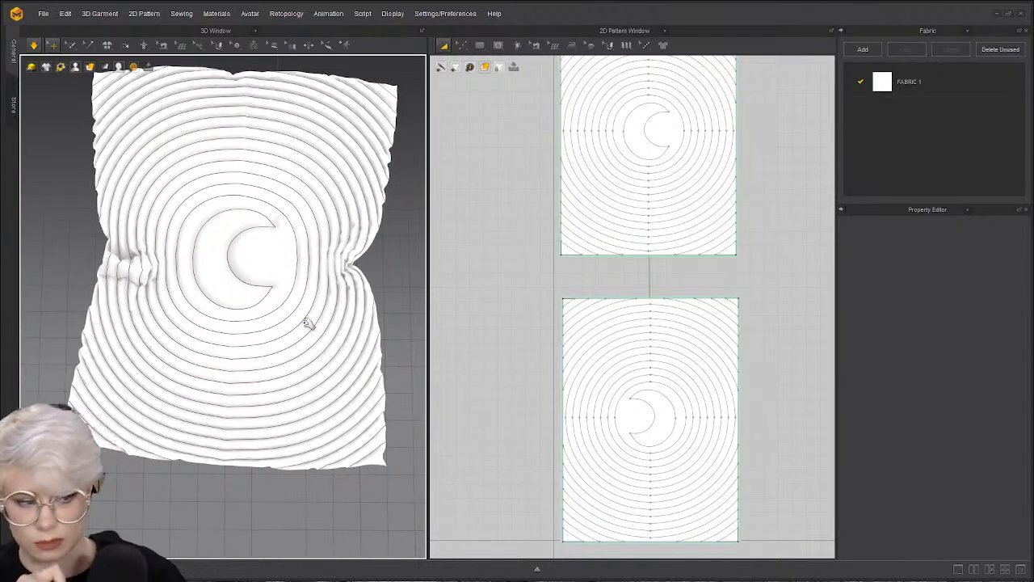
pyautogui.rightClick(772, 151)
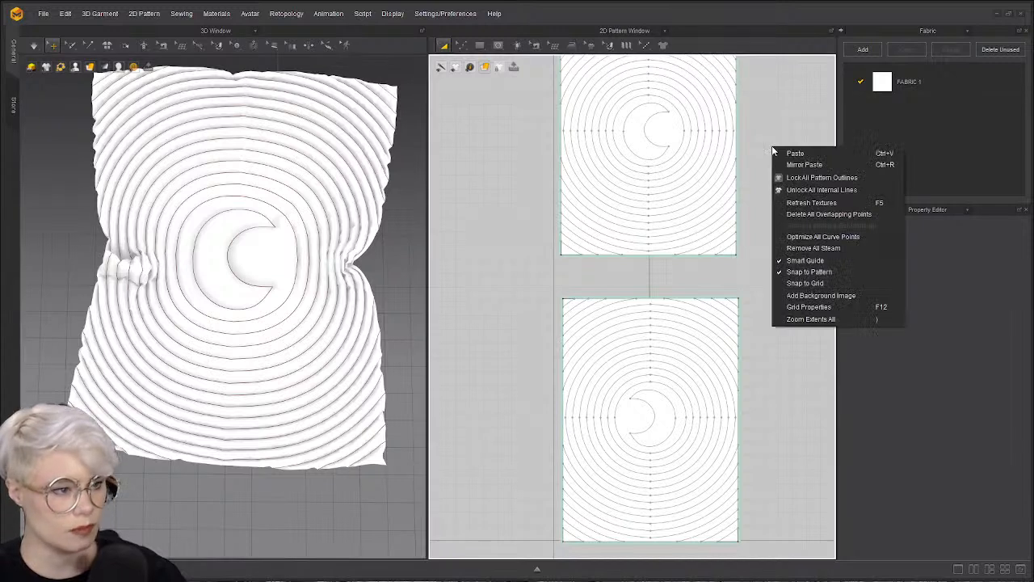
pyautogui.click(848, 190)
pyautogui.rightClick(767, 198)
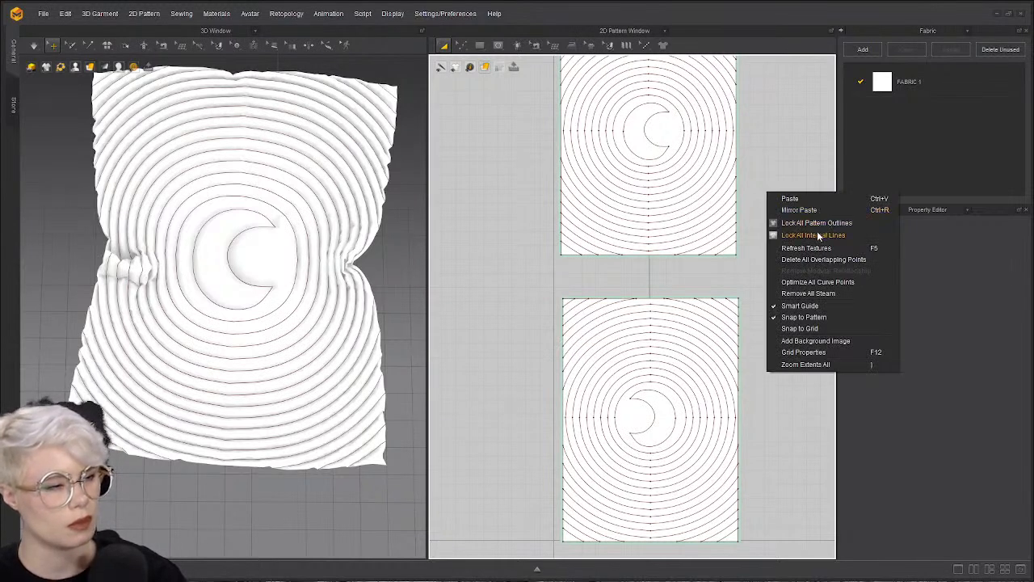
pyautogui.click(817, 235)
pyautogui.rightClick(784, 206)
pyautogui.click(813, 234)
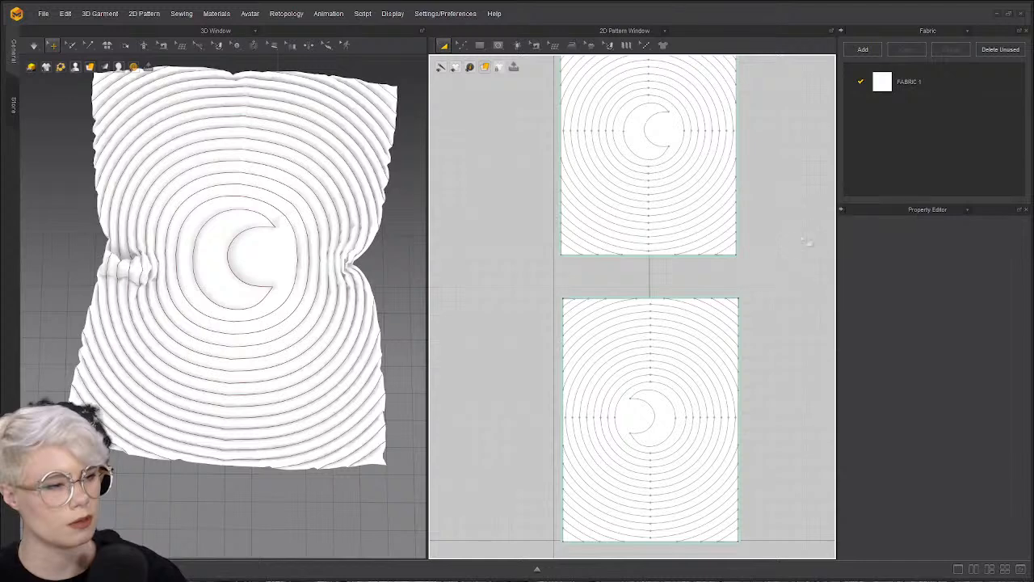
pyautogui.rightClick(790, 219)
pyautogui.click(810, 262)
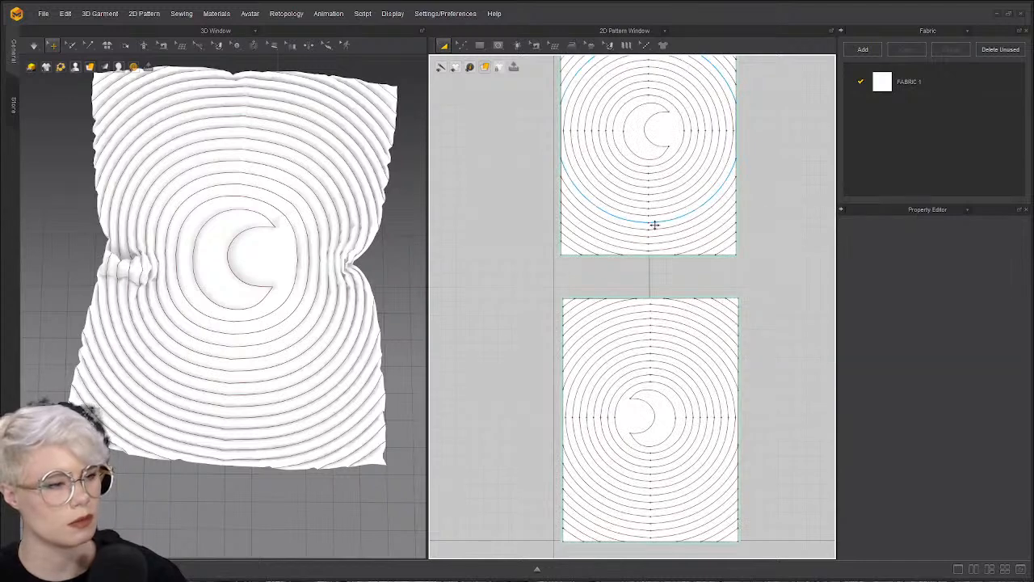
# - Delete the extra internal line that duplicates the innermost ring around the crescent on the upper piece
pyautogui.click(663, 151)
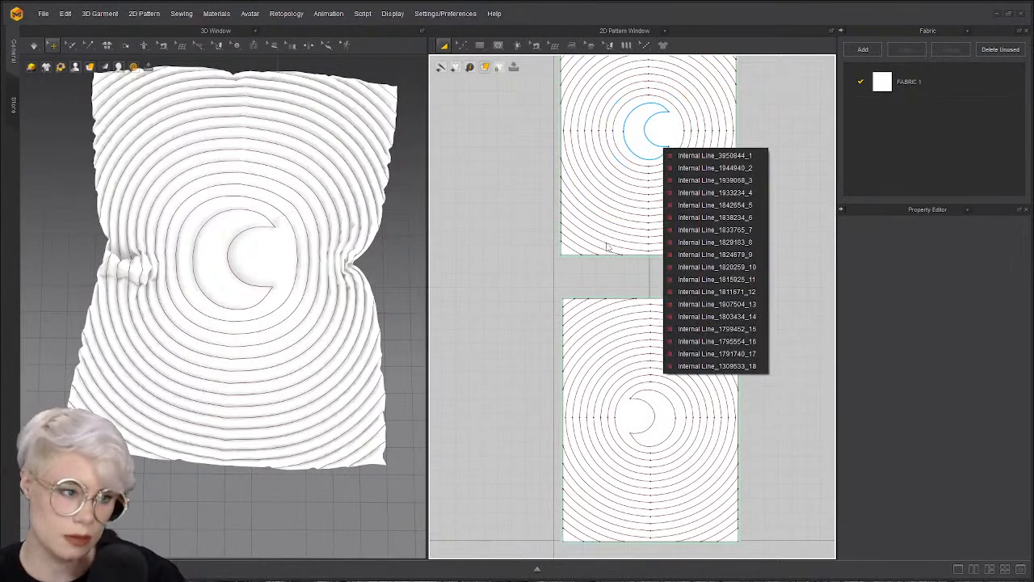
pyautogui.click(651, 150)
pyautogui.click(669, 157)
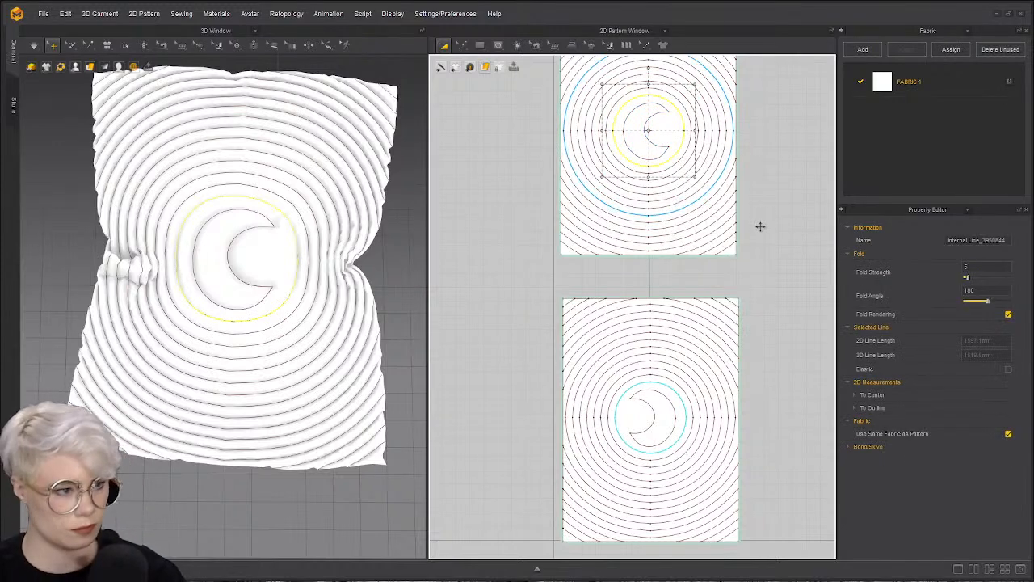
pyautogui.click(747, 252)
# - Delete the crescent internal line from the centre of the rings using Edit Pattern
pyautogui.click(661, 146)
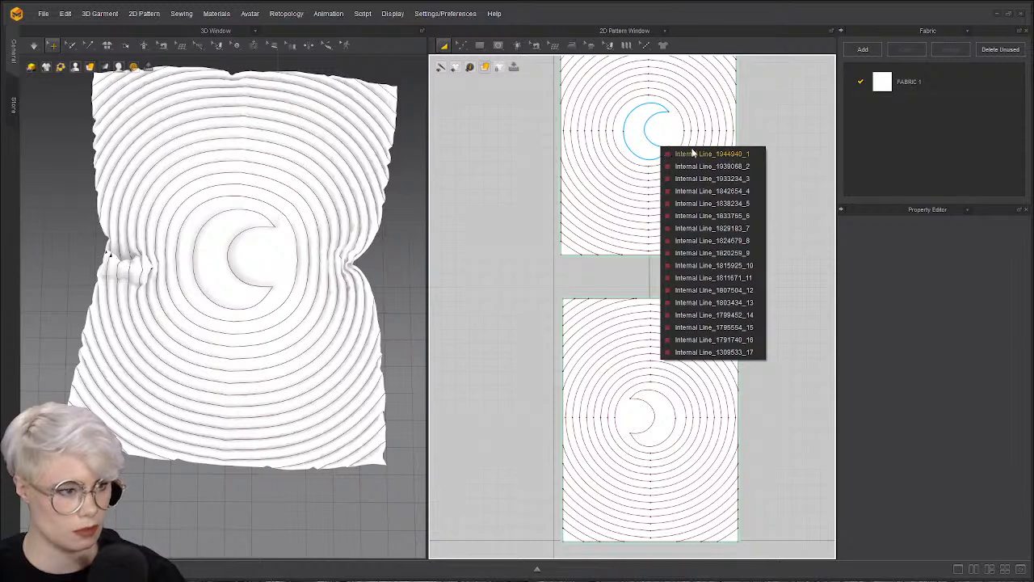
pyautogui.scroll(3, 664, 131)
pyautogui.scroll(4, 646, 162)
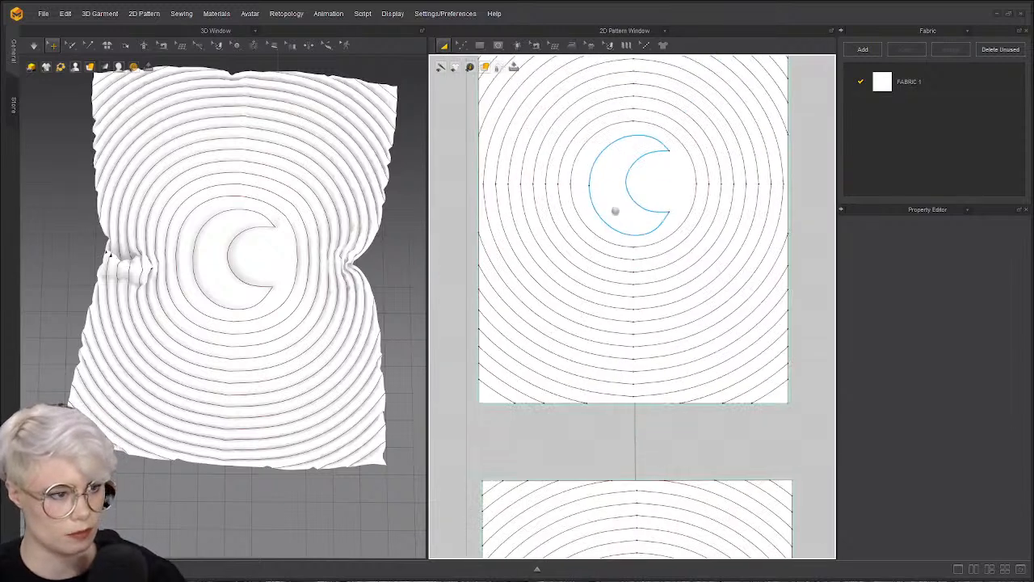
pyautogui.click(599, 229)
pyautogui.click(612, 219)
pyautogui.click(611, 219)
pyautogui.click(607, 217)
pyautogui.click(462, 46)
pyautogui.click(480, 68)
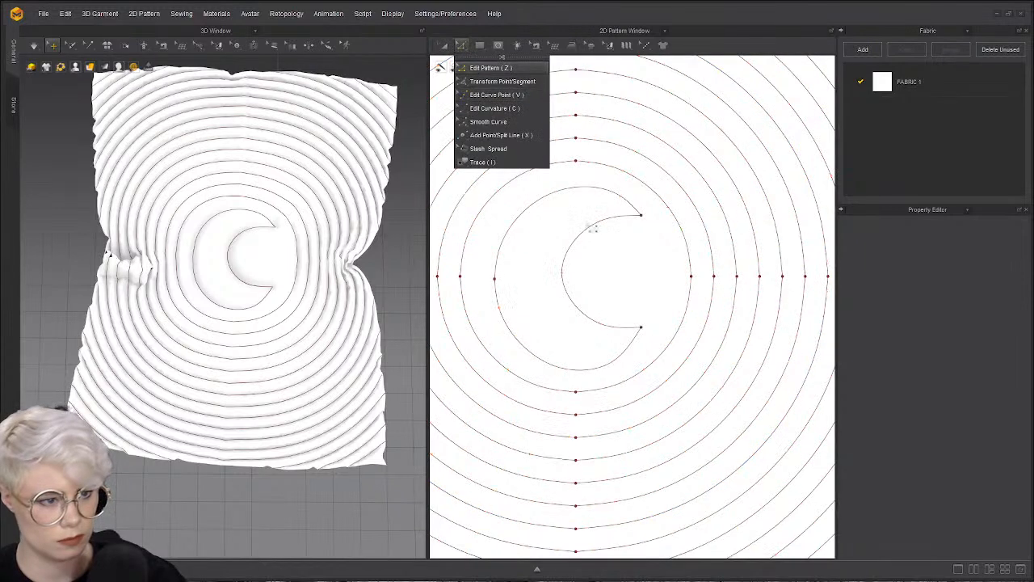
pyautogui.click(599, 227)
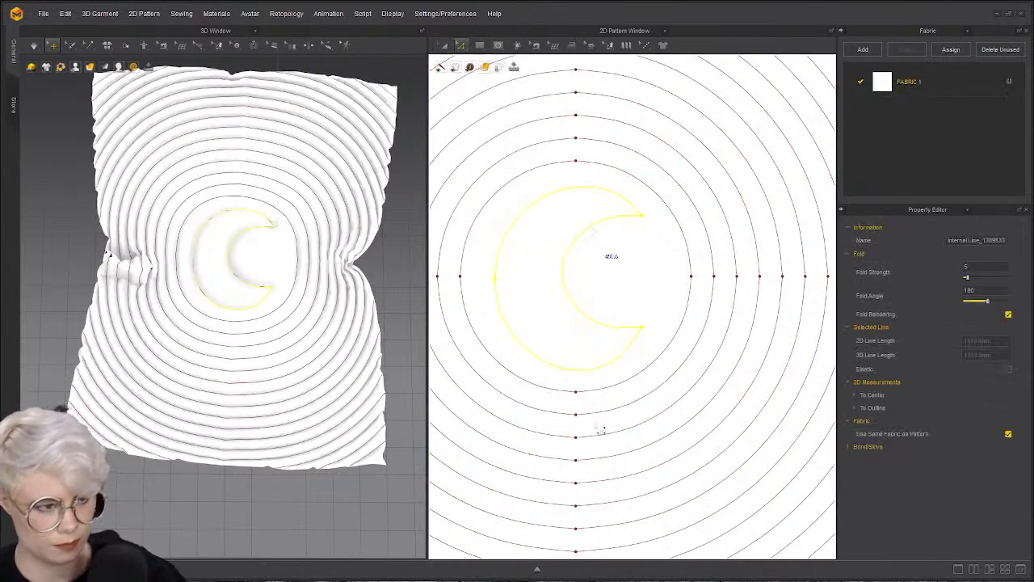
pyautogui.press('Delete')
# - Offset the innermost ring inward as internal lines, with a distance of 50 mm and 4 offsets
pyautogui.scroll(-3, 485, 404)
pyautogui.scroll(4, 540, 307)
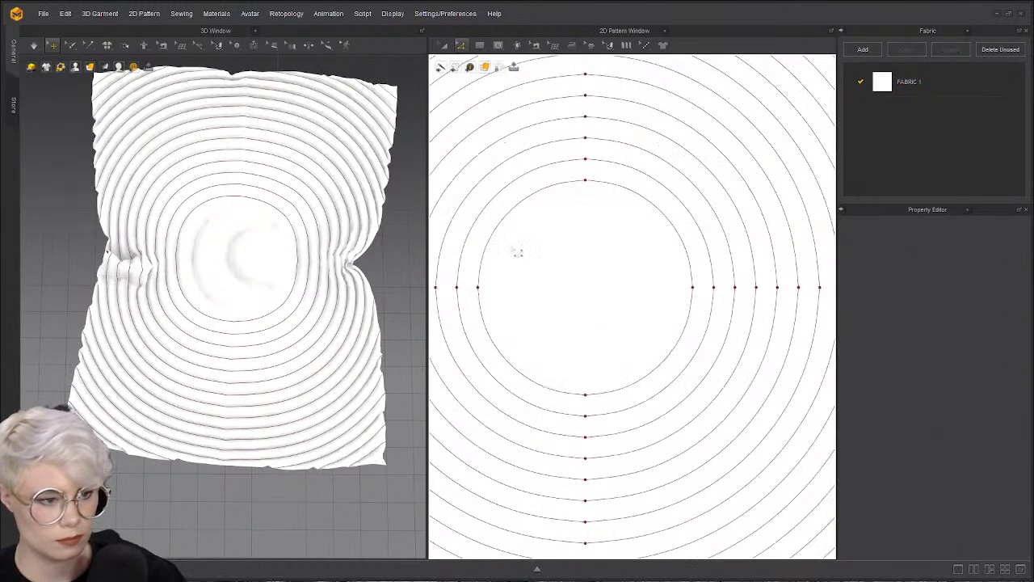
pyautogui.click(511, 233)
pyautogui.rightClick(511, 233)
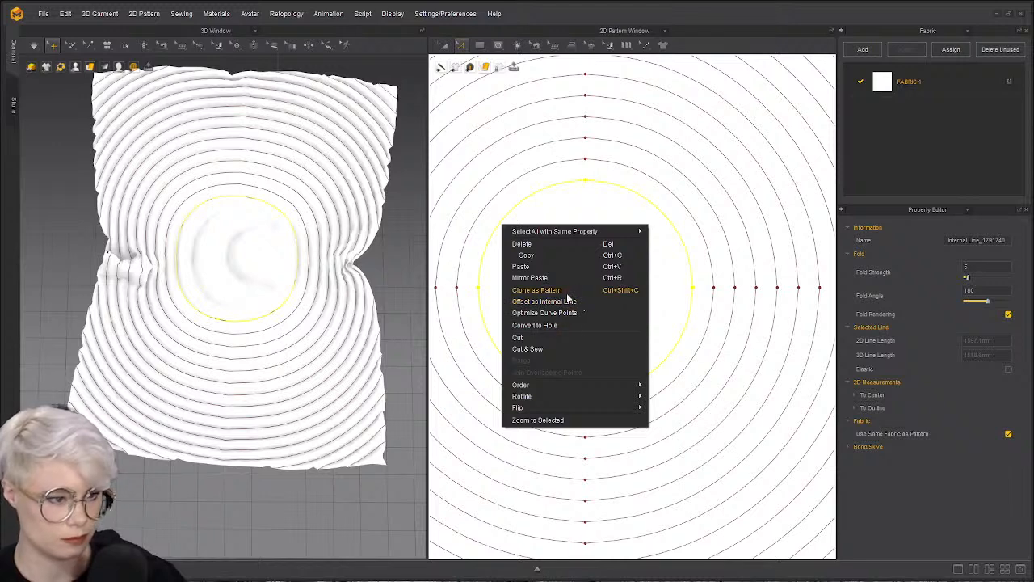
pyautogui.click(563, 207)
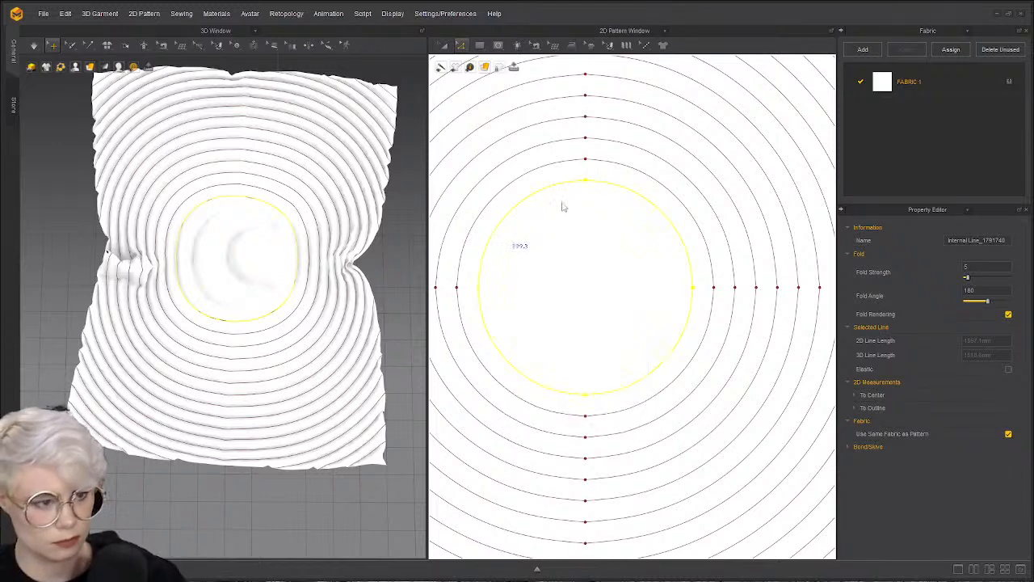
pyautogui.click(557, 196)
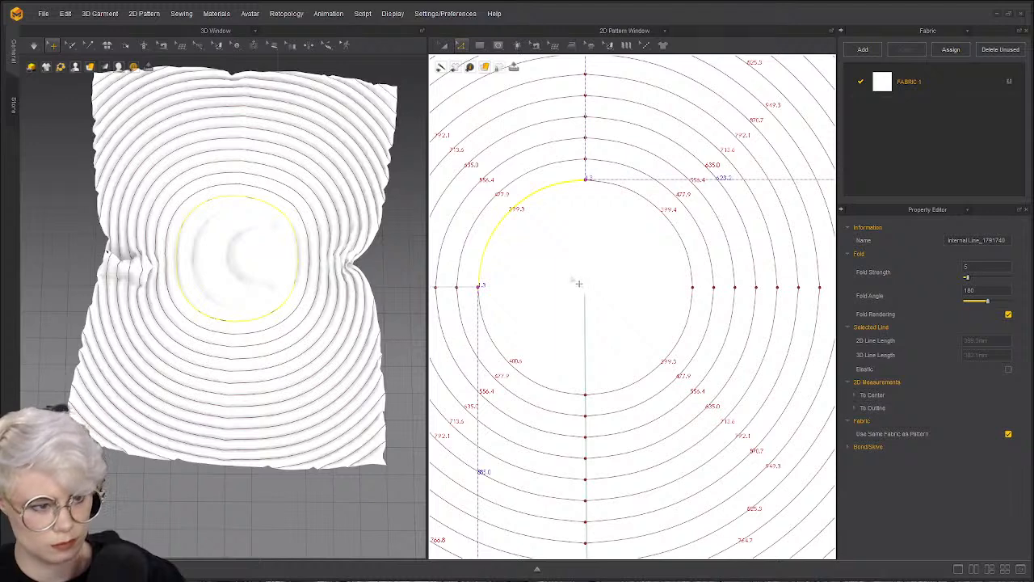
pyautogui.click(586, 331)
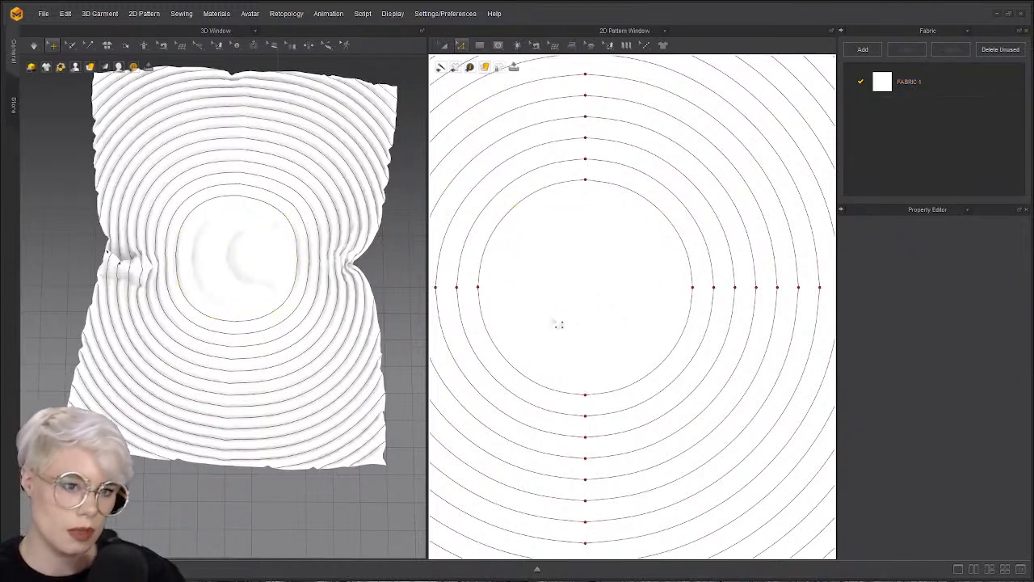
pyautogui.rightClick(535, 199)
pyautogui.click(545, 202)
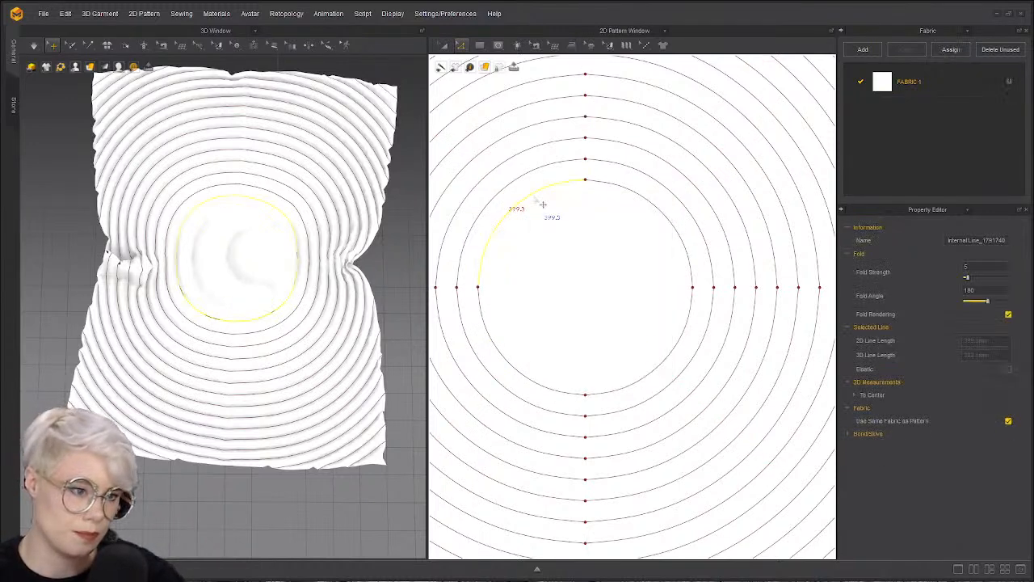
pyautogui.rightClick(535, 199)
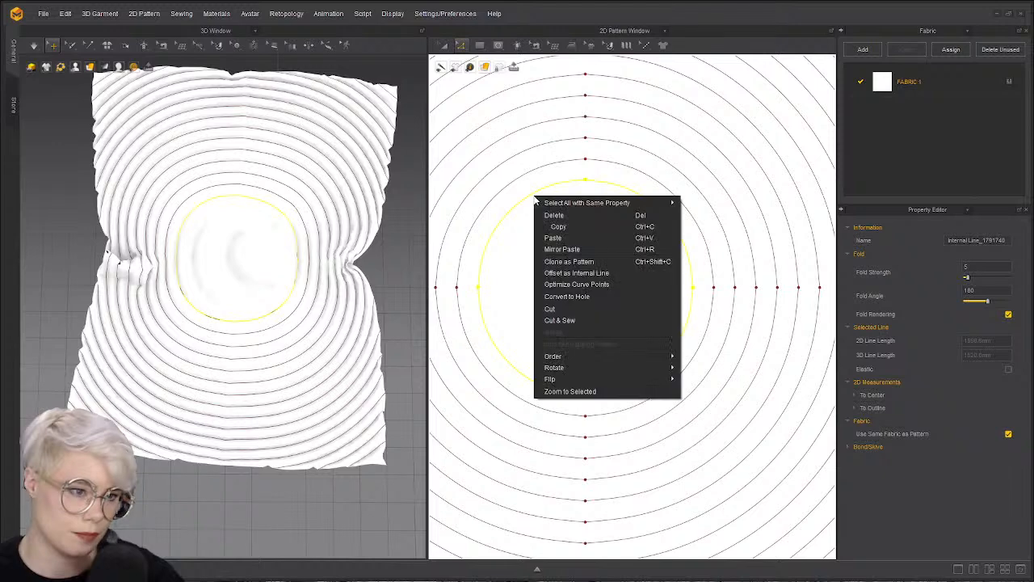
pyautogui.click(623, 275)
pyautogui.moveTo(538, 202); pyautogui.dragTo(378, 149)
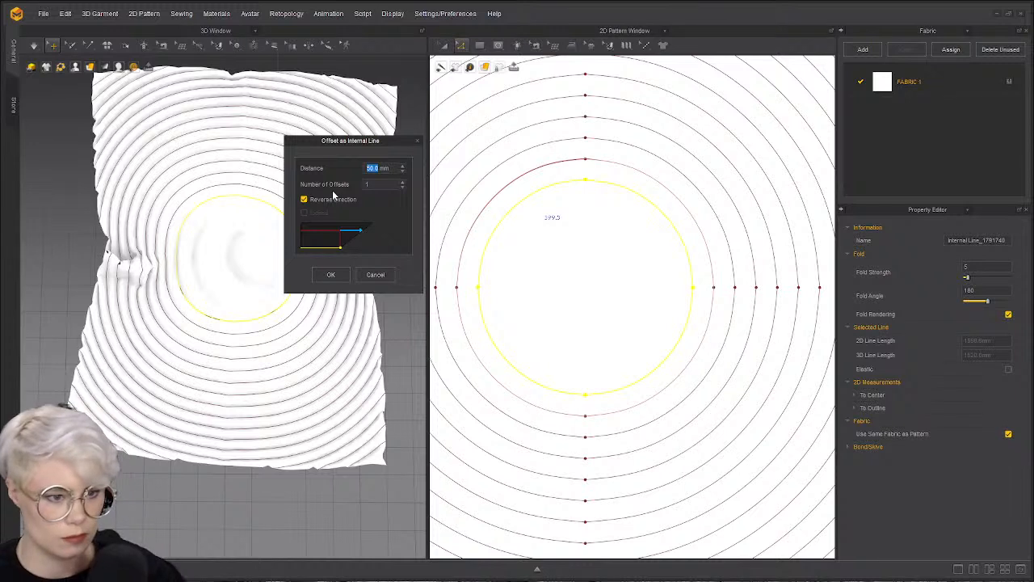
pyautogui.click(308, 201)
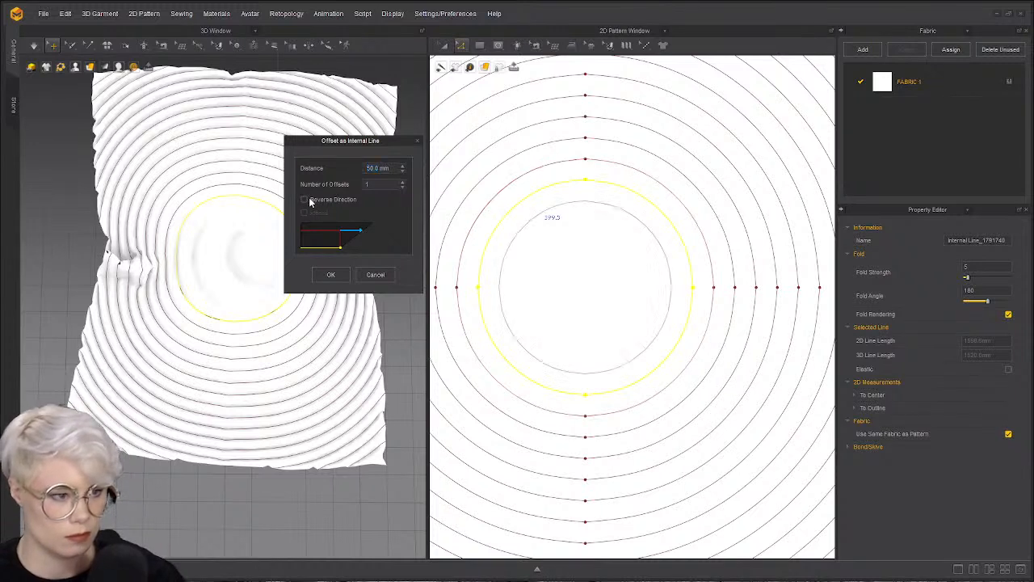
pyautogui.click(401, 183)
pyautogui.click(402, 183)
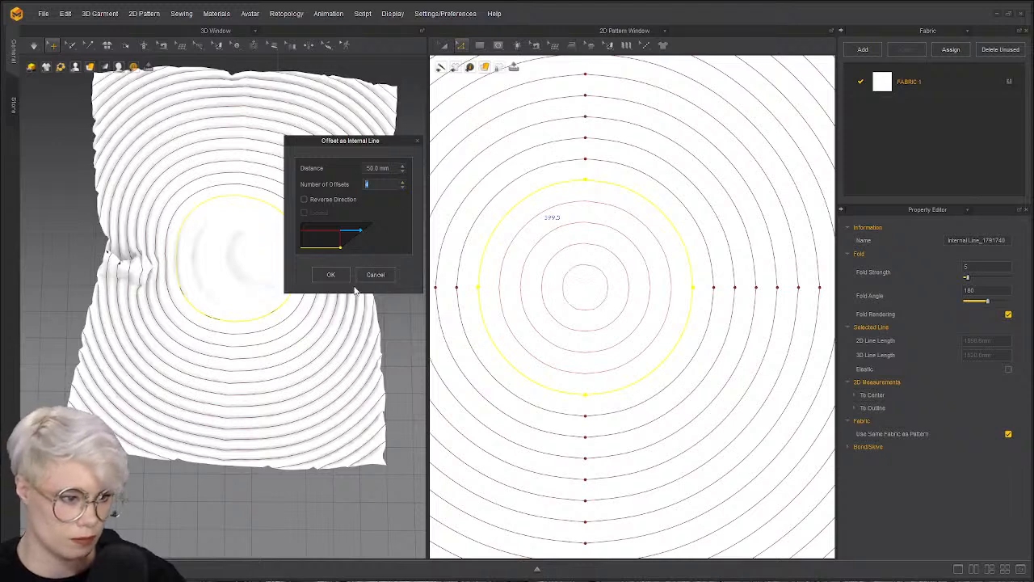
pyautogui.click(331, 275)
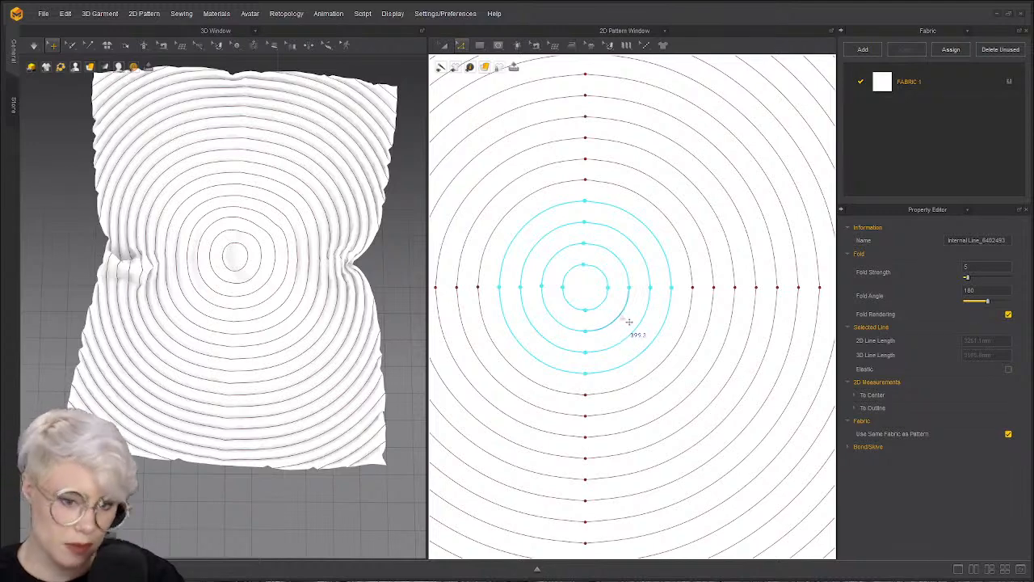
# - Sew the outermost of the four new centre rings on the lower piece to its counterpart on the upper piece
pyautogui.press('m')
pyautogui.scroll(-5, 664, 379)
pyautogui.scroll(-2, 662, 376)
pyautogui.moveTo(663, 375); pyautogui.dragTo(644, 247, button='middle')
pyautogui.scroll(4, 626, 444)
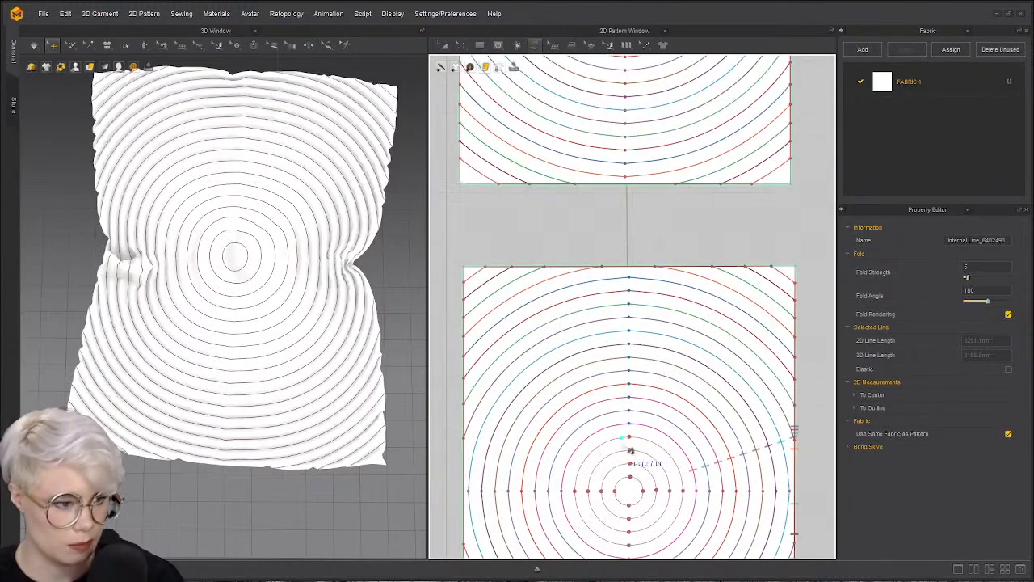
pyautogui.click(628, 438)
pyautogui.scroll(-1, 605, 214)
pyautogui.moveTo(604, 214); pyautogui.dragTo(598, 277, button='middle')
pyautogui.scroll(3, 620, 113)
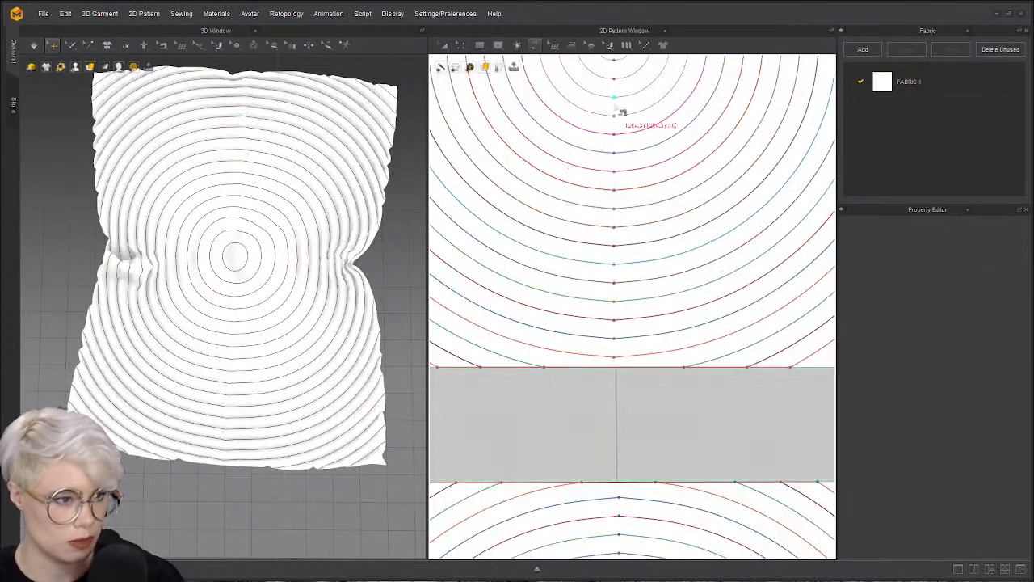
pyautogui.scroll(-4, 620, 117)
pyautogui.moveTo(620, 129); pyautogui.dragTo(612, 237, button='middle')
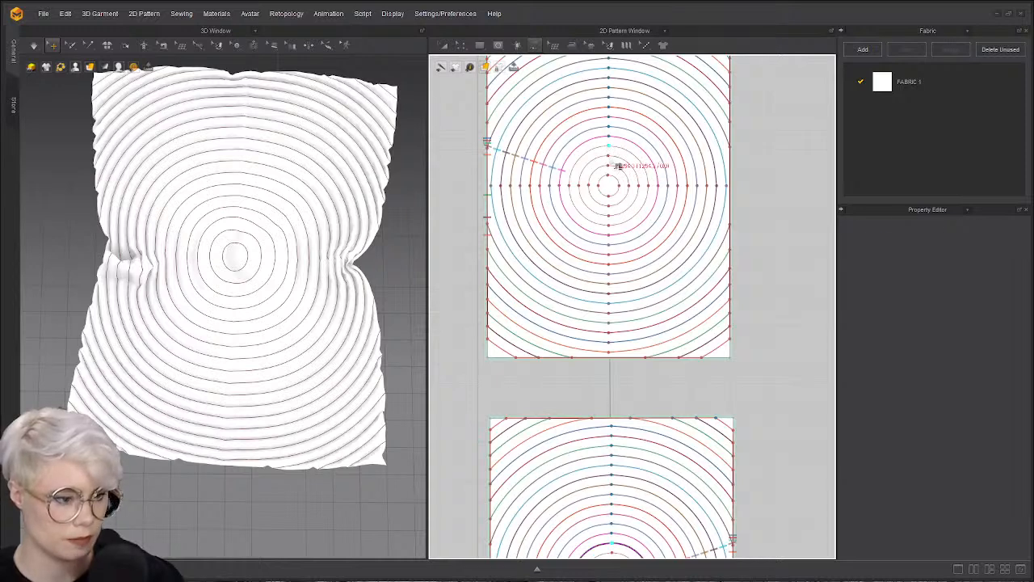
pyautogui.click(617, 166)
# - Try to sew the second new ring of the upper piece to a centre ring of the lower piece, and undo that seam
pyautogui.click(618, 190)
pyautogui.moveTo(617, 463); pyautogui.dragTo(603, 335, button='middle')
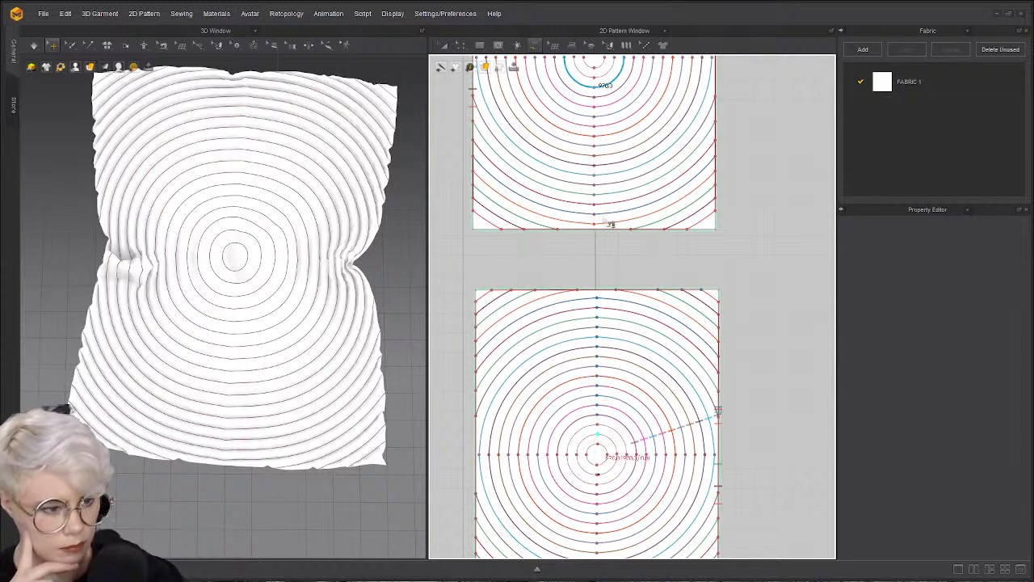
pyautogui.click(600, 443)
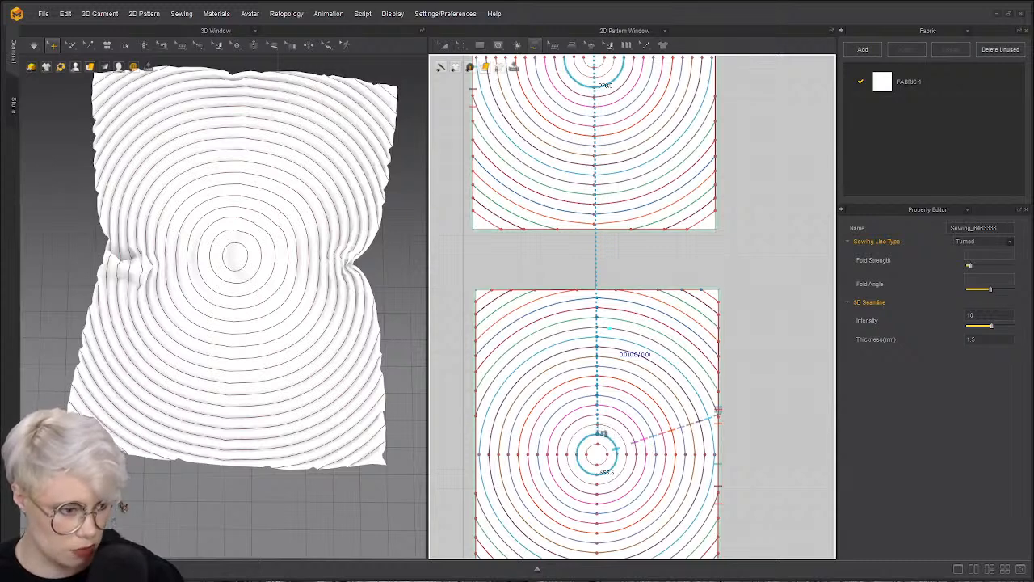
pyautogui.hotkey('ctrl', 'z')
# - Sew the second new ring of the lower piece to the matching second ring of the upper piece
pyautogui.click(600, 426)
pyautogui.moveTo(589, 263); pyautogui.dragTo(593, 368, button='middle')
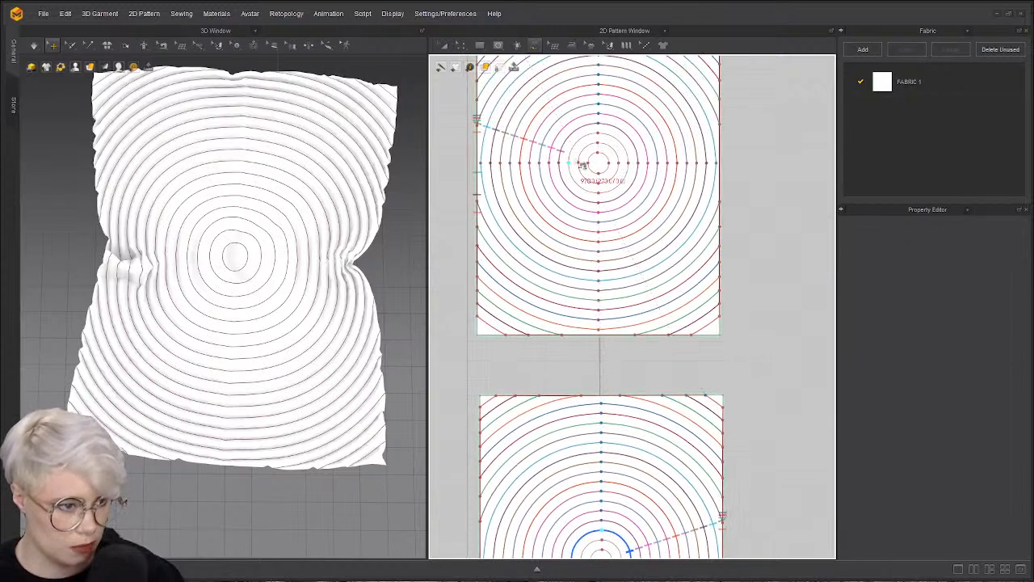
pyautogui.click(600, 143)
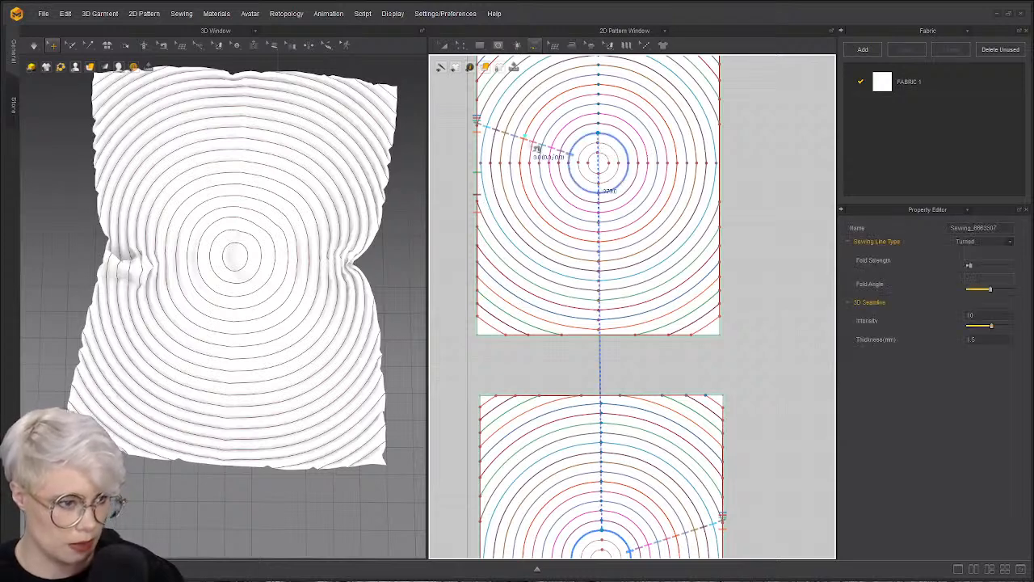
# - Sew the third new ring of the upper piece to the matching third ring of the lower piece
pyautogui.click(601, 146)
pyautogui.scroll(-3, 602, 242)
pyautogui.moveTo(616, 376); pyautogui.dragTo(606, 294, button='middle')
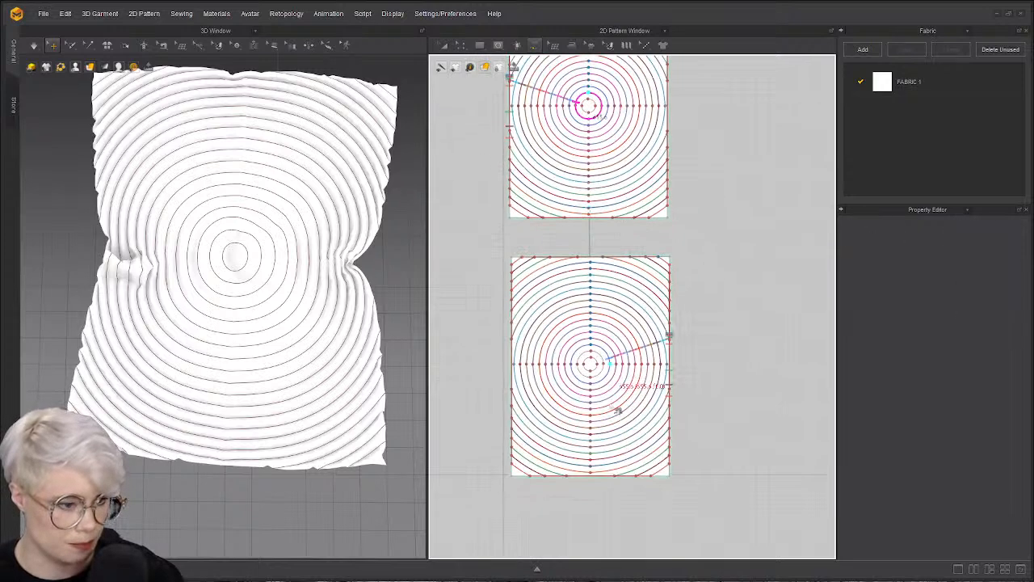
pyautogui.scroll(4, 606, 390)
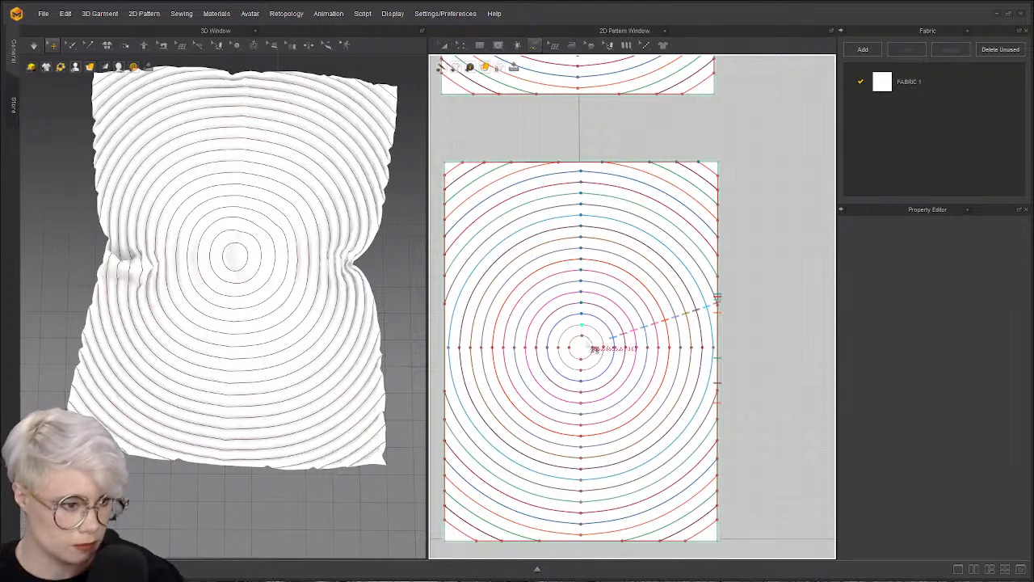
pyautogui.click(585, 339)
# - Sew the smallest centre ring of the lower piece to the smallest centre ring of the upper piece
pyautogui.click(585, 342)
pyautogui.moveTo(560, 102); pyautogui.dragTo(579, 323, button='middle')
pyautogui.scroll(-3, 595, 160)
pyautogui.moveTo(595, 160); pyautogui.dragTo(602, 221, button='middle')
pyautogui.scroll(3, 604, 224)
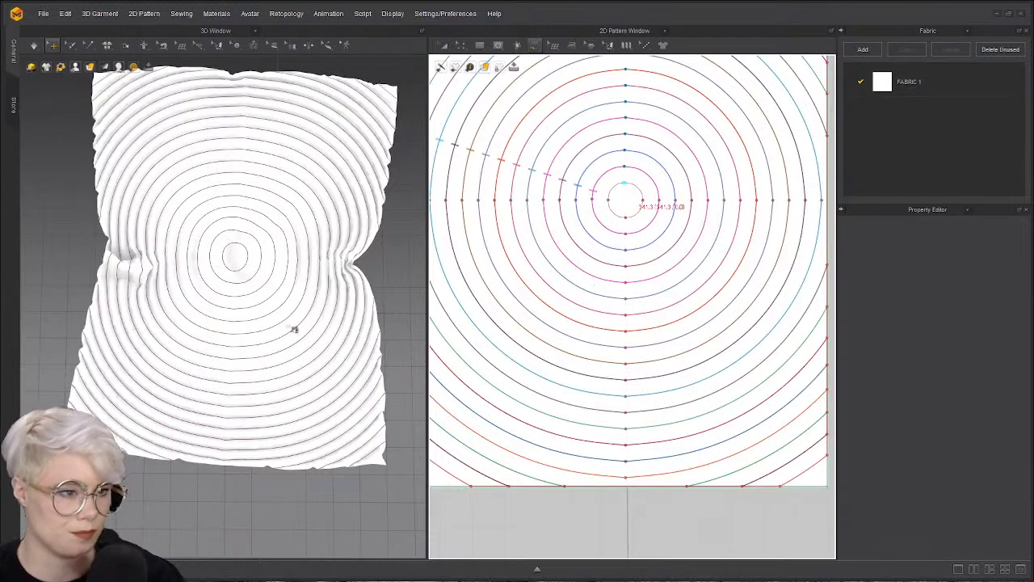
pyautogui.click(229, 333)
pyautogui.scroll(-3, 215, 348)
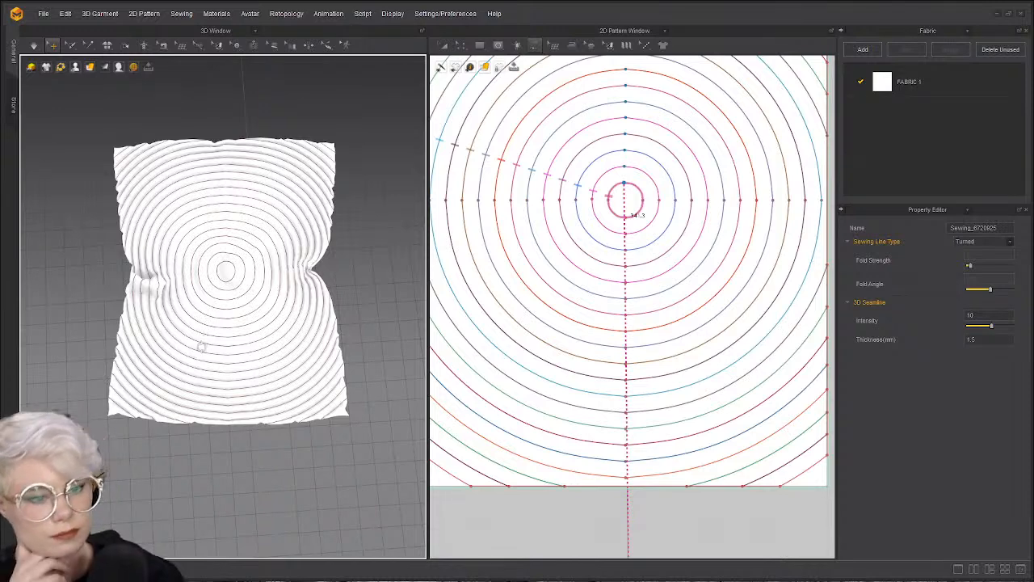
# - Run the simulation on the circular quilt and pull its crumpled side edges outward in the 3D view
pyautogui.press('space')
pyautogui.scroll(-6, 230, 330)
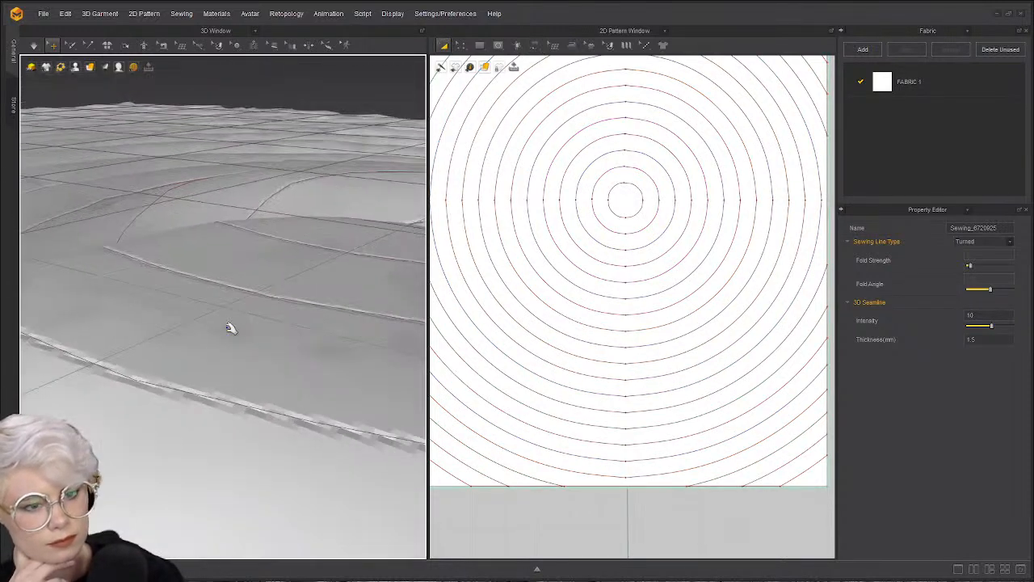
pyautogui.moveTo(270, 342); pyautogui.dragTo(350, 536, button='right')
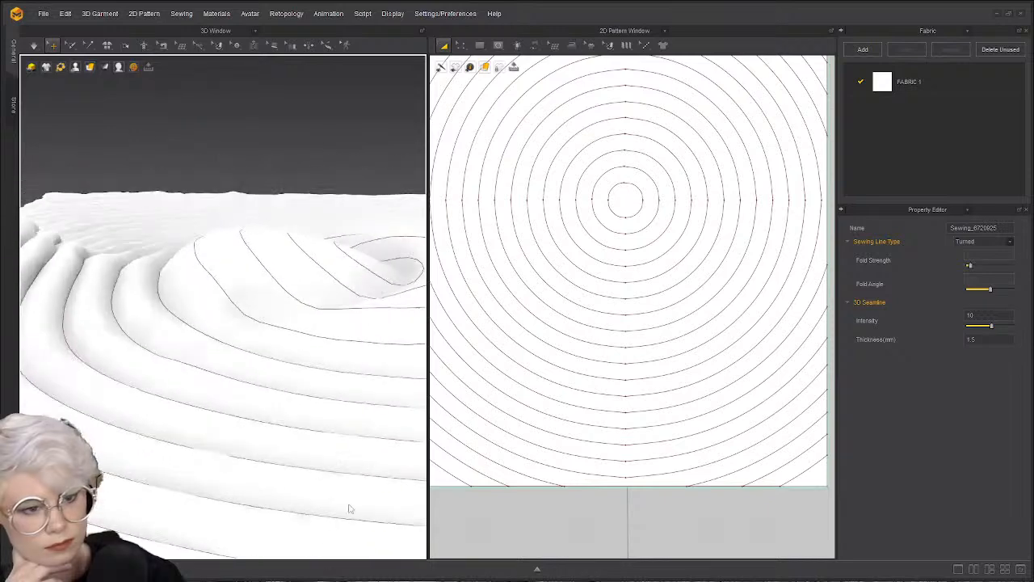
pyautogui.moveTo(293, 495); pyautogui.dragTo(414, 407, button='right')
pyautogui.moveTo(327, 353)
pyautogui.mouseDown(button='right')
pyautogui.moveTo(335, 324)
pyautogui.moveTo(313, 342)
pyautogui.mouseUp(button='right')
pyautogui.click(99, 294)
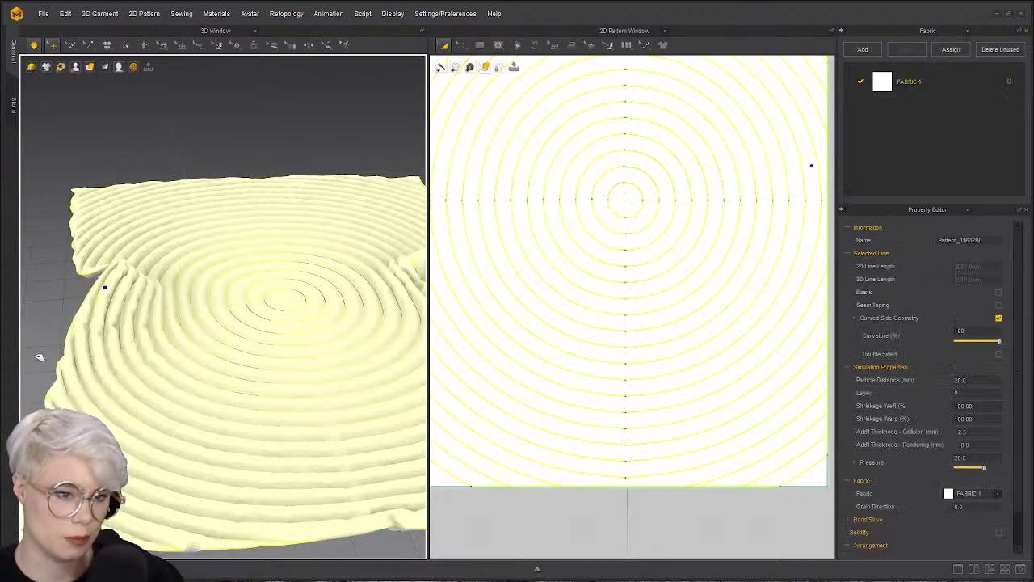
pyautogui.scroll(-2, 202, 376)
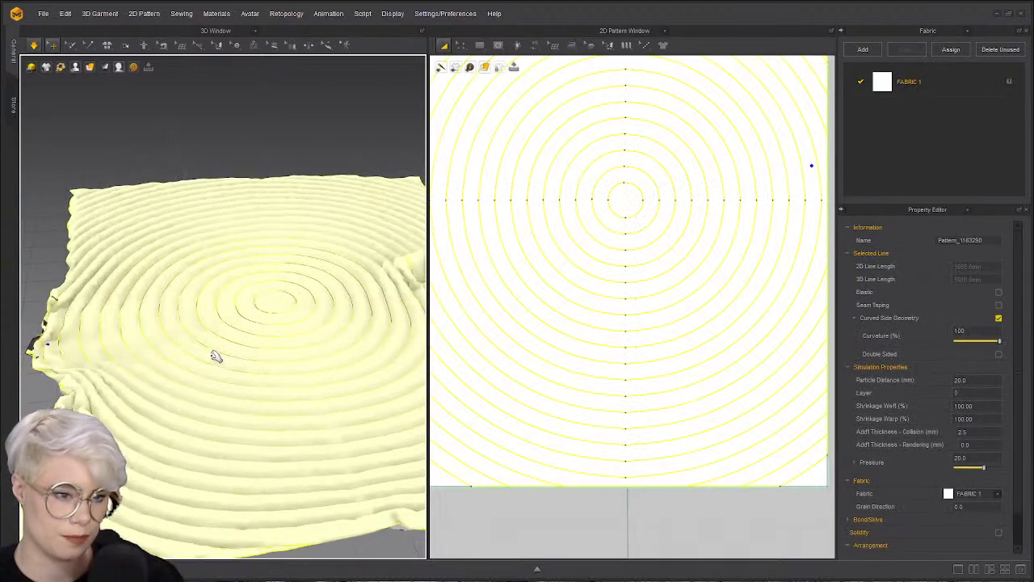
pyautogui.moveTo(366, 343); pyautogui.dragTo(237, 328, button='middle')
pyautogui.moveTo(340, 294); pyautogui.dragTo(396, 386)
pyautogui.moveTo(370, 349); pyautogui.dragTo(312, 407)
pyautogui.moveTo(312, 407); pyautogui.dragTo(249, 415, button='right')
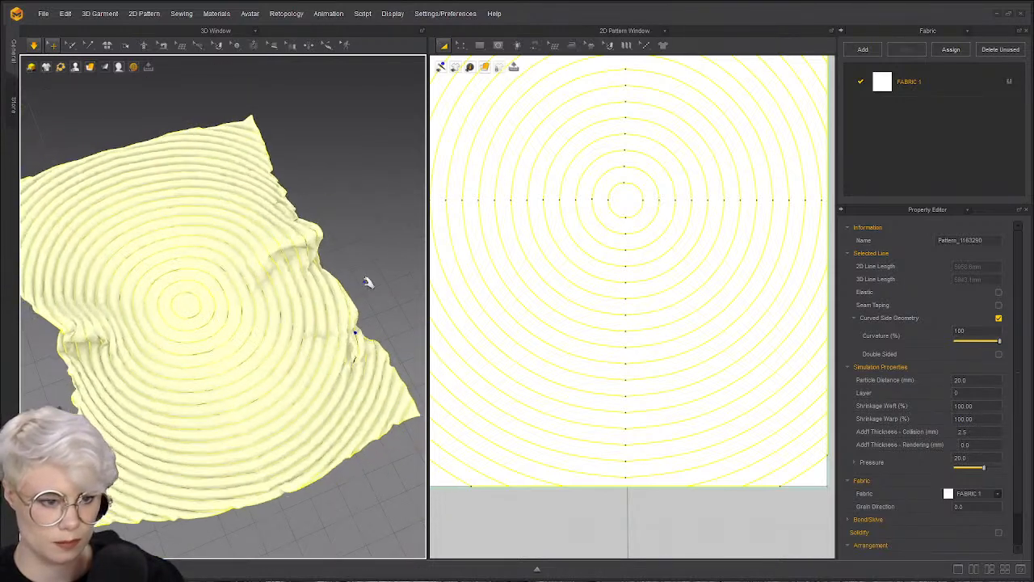
pyautogui.click(370, 283)
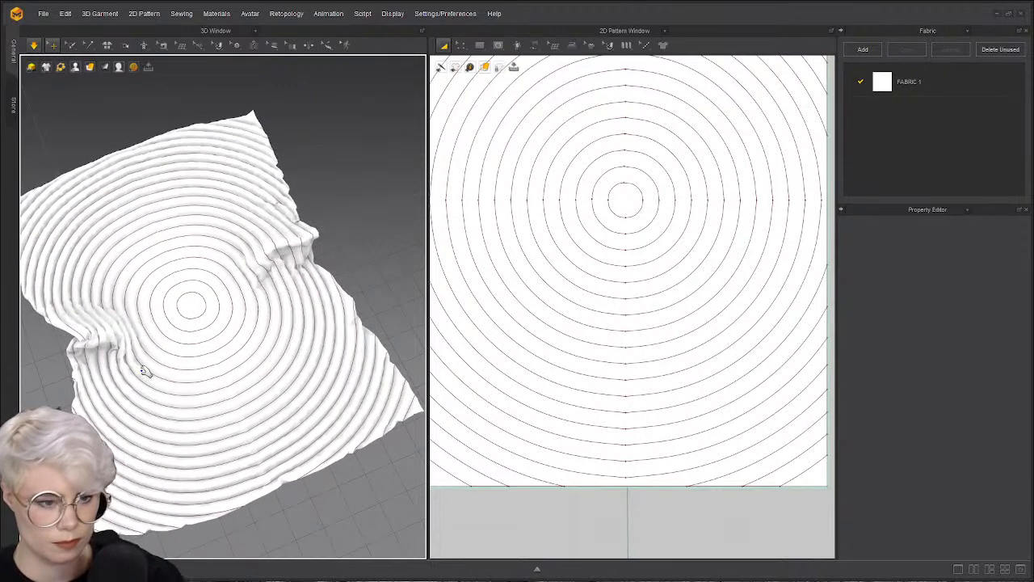
# - Pull the quilt's other pattern layer outward while simulating so the whole piece lies flat and rectangular
pyautogui.moveTo(203, 323); pyautogui.dragTo(162, 231, button='right')
pyautogui.click(229, 332)
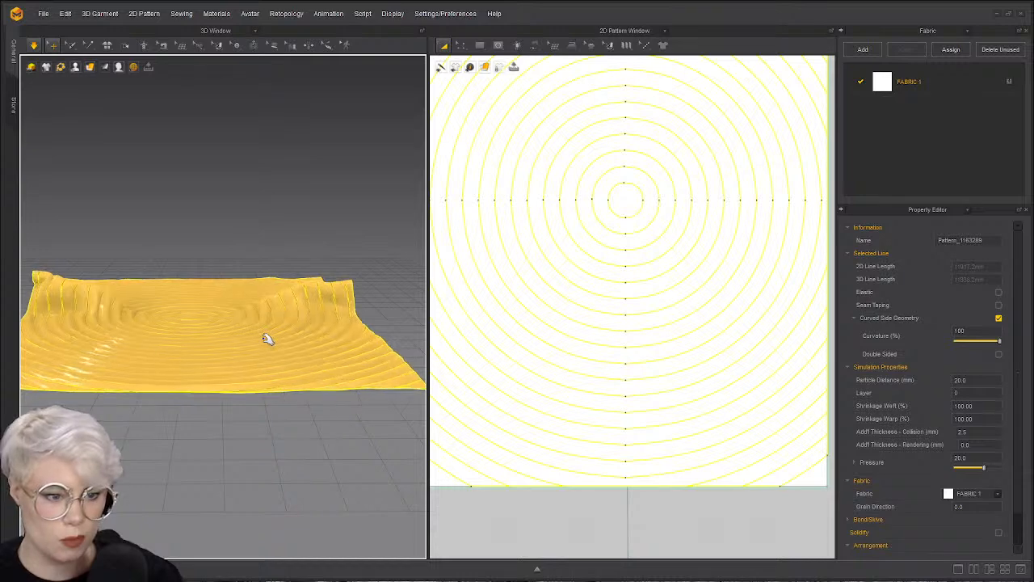
pyautogui.moveTo(267, 340); pyautogui.dragTo(272, 388, button='right')
pyautogui.moveTo(258, 350); pyautogui.dragTo(186, 299, button='right')
pyautogui.moveTo(296, 356); pyautogui.dragTo(326, 370, button='right')
pyautogui.moveTo(325, 370); pyautogui.dragTo(188, 310)
pyautogui.moveTo(187, 309); pyautogui.dragTo(109, 283, button='right')
pyautogui.moveTo(162, 166); pyautogui.dragTo(213, 386)
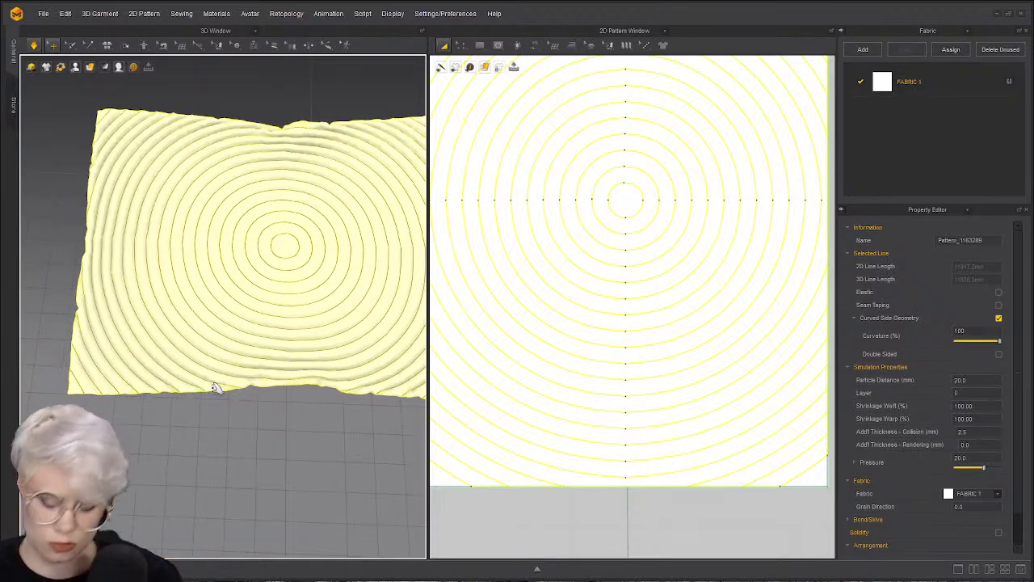
pyautogui.moveTo(249, 415); pyautogui.dragTo(141, 152, button='right')
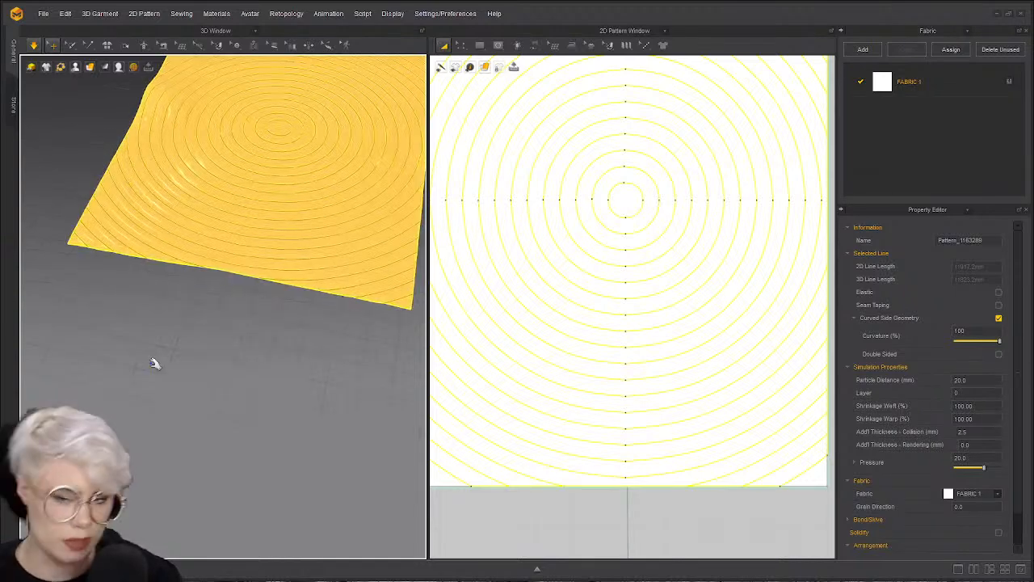
pyautogui.moveTo(136, 258); pyautogui.dragTo(329, 212, button='right')
pyautogui.click(334, 225)
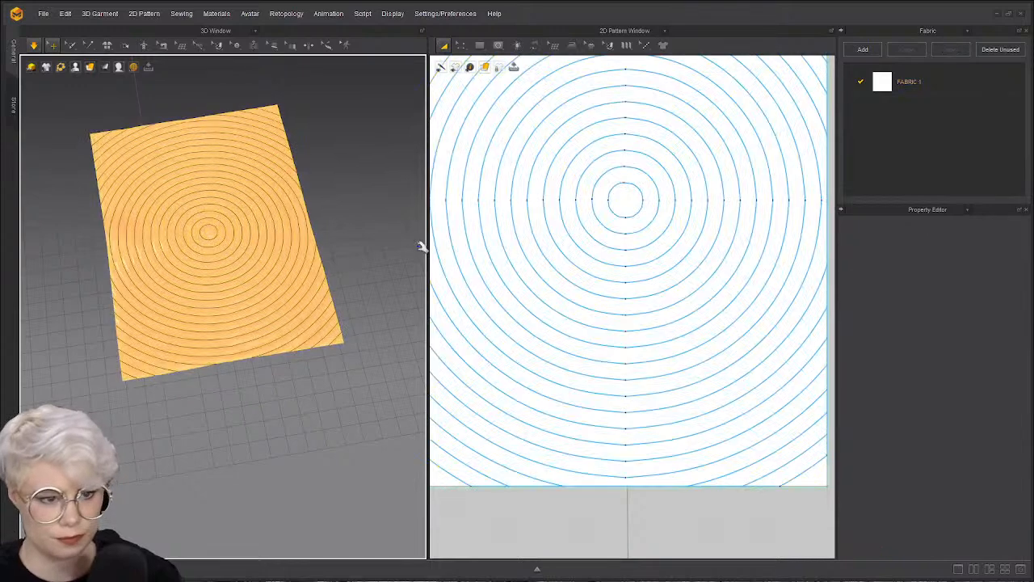
pyautogui.press('m')
pyautogui.click(501, 232)
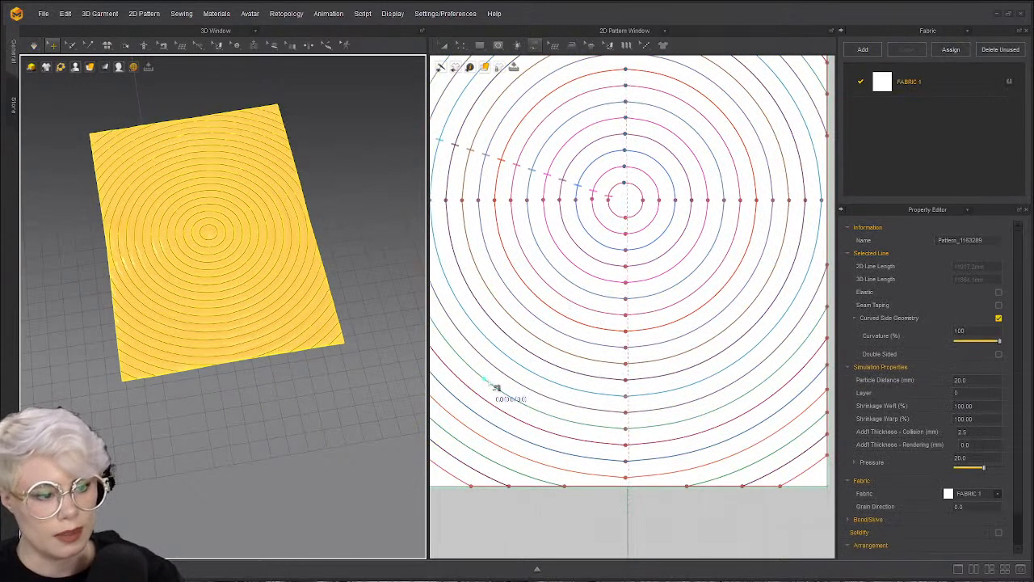
# - Save the quilt as a garment file named CIRCLE QUILT in the Poses Male folder
pyautogui.scroll(-5, 490, 383)
pyautogui.click(40, 13)
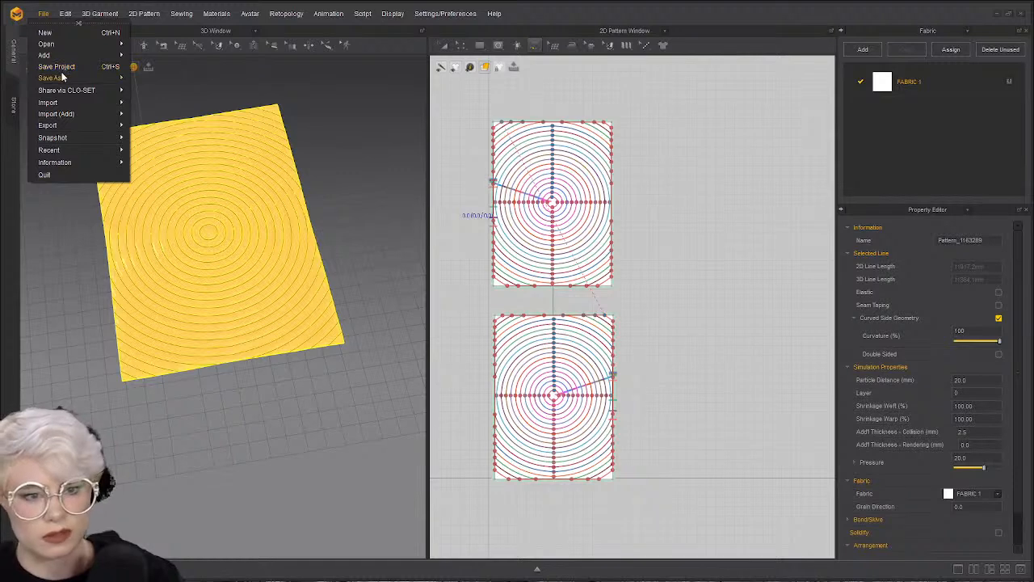
pyautogui.moveTo(61, 78)
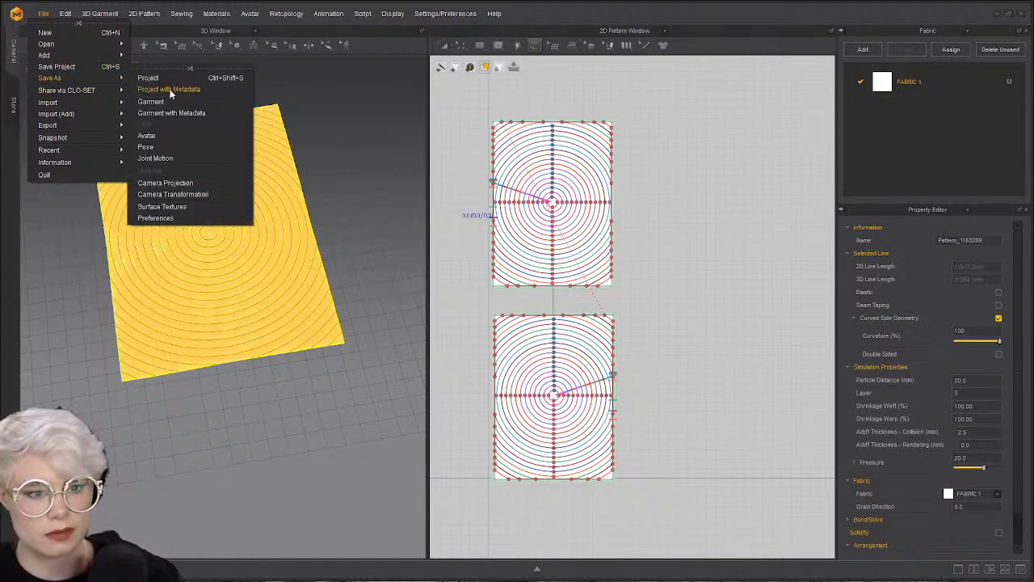
pyautogui.click(167, 101)
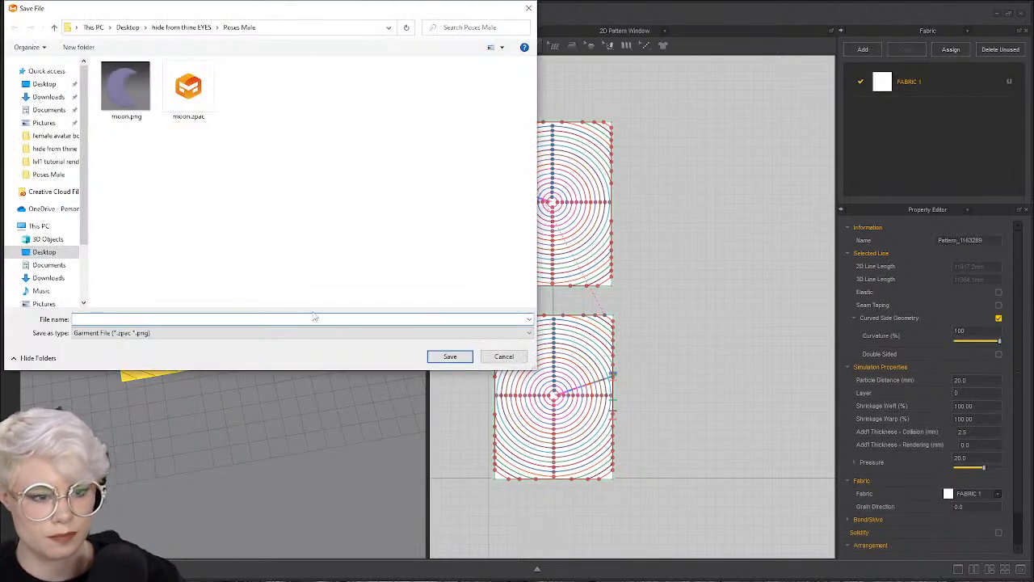
pyautogui.write('CIRCLE QUILT')
pyautogui.write('LT')
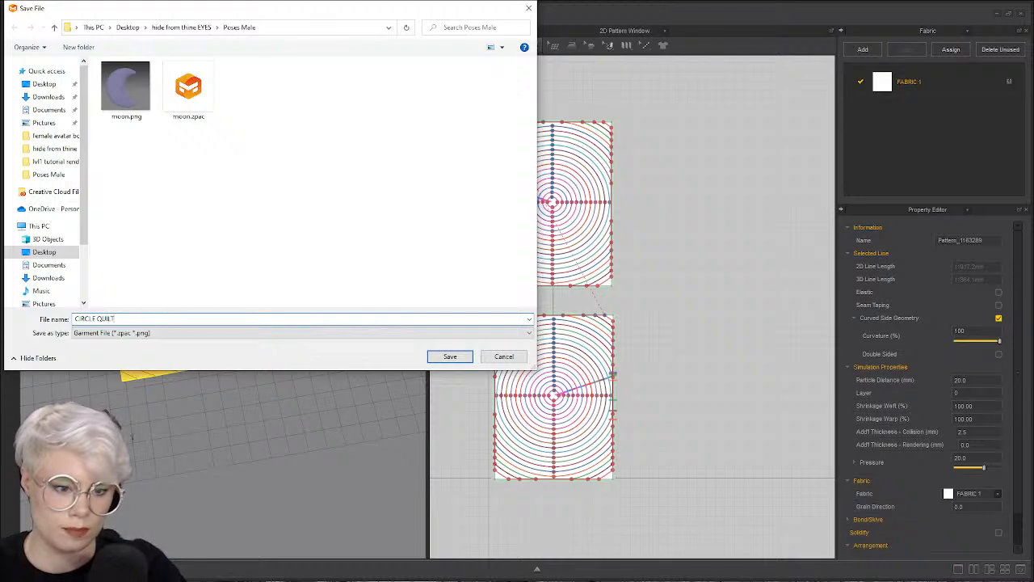
pyautogui.press('Return')
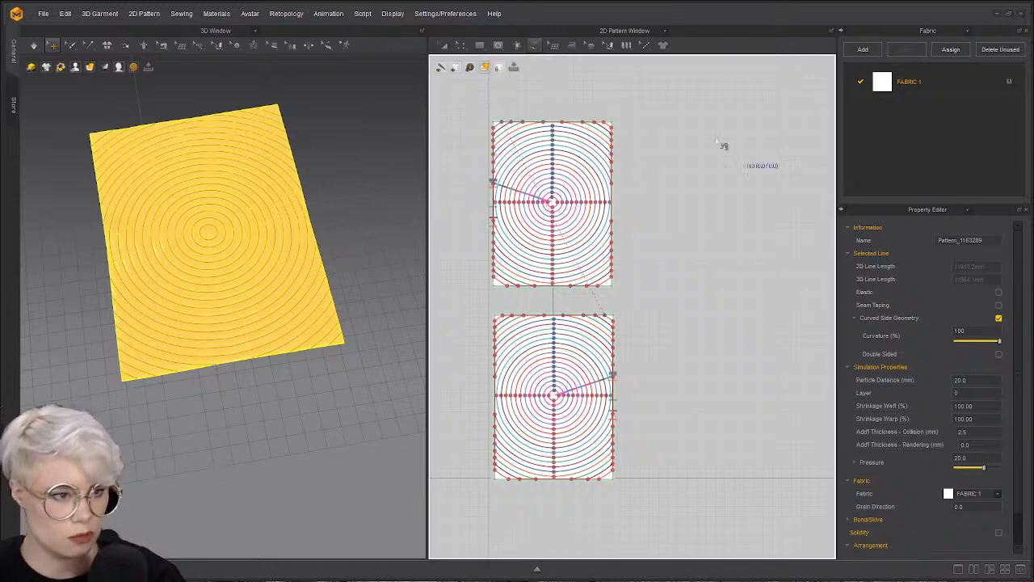
# - Select all the concentric internal lines on both rectangular patterns and delete them
pyautogui.click(443, 46)
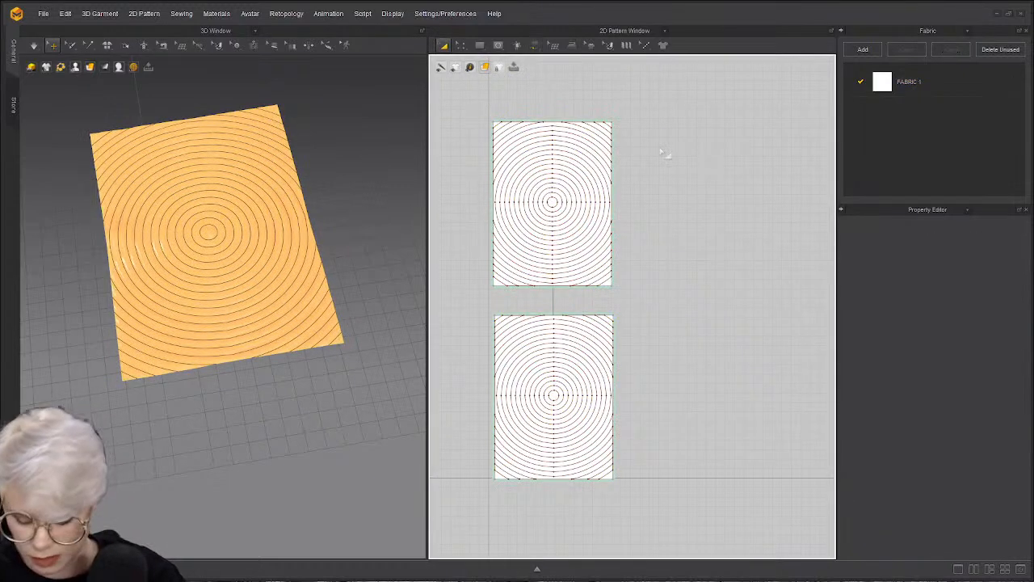
pyautogui.rightClick(666, 185)
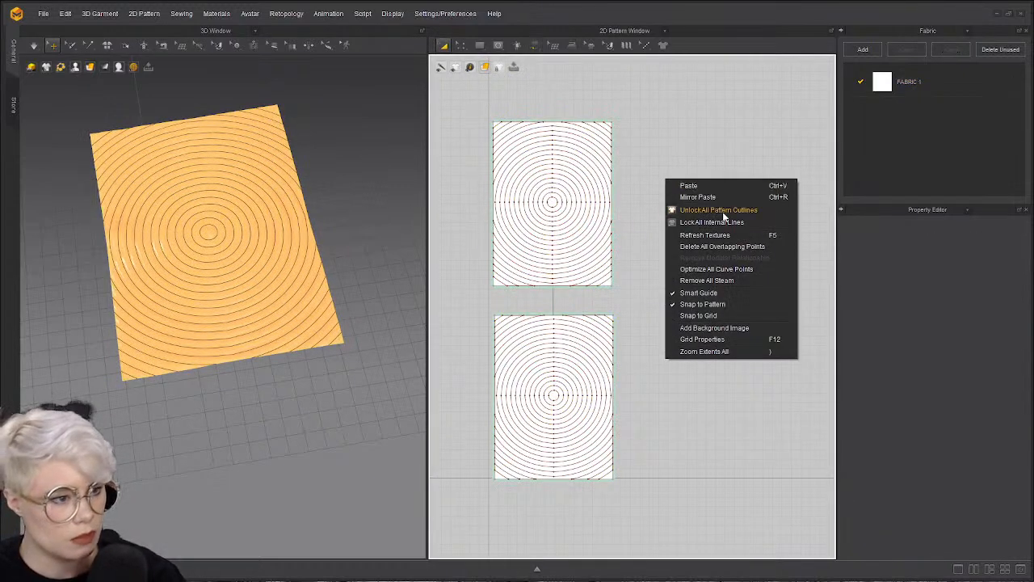
pyautogui.click(654, 249)
pyautogui.hotkey('ctrl', 'a')
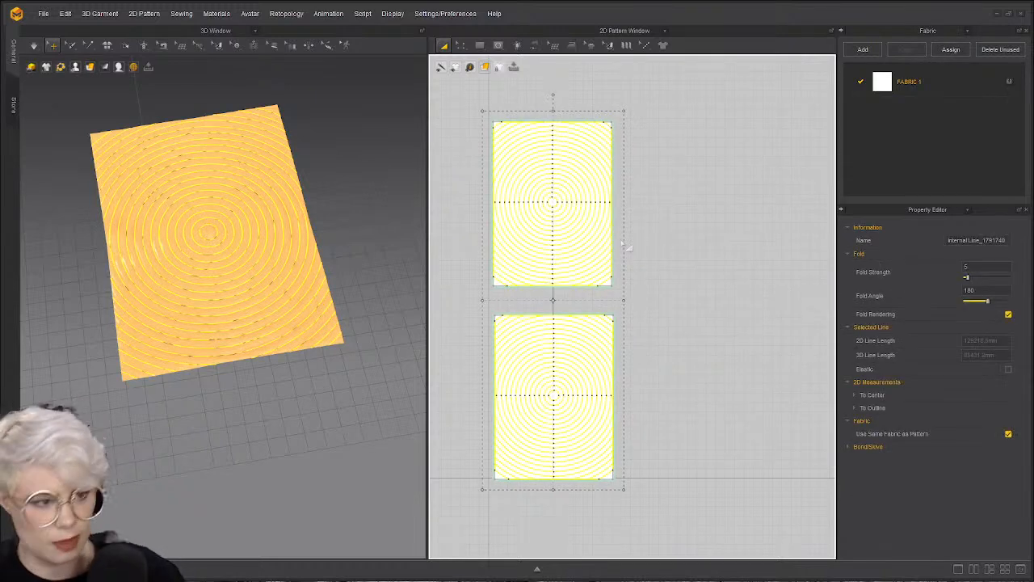
pyautogui.press('Delete')
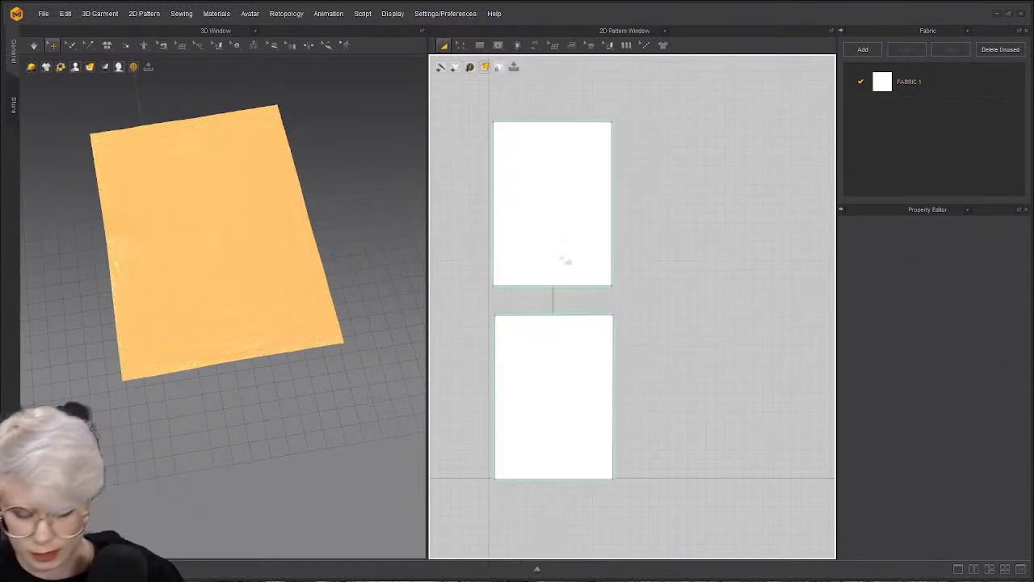
# - Unlock all pattern outlines and delete the upper of the two rectangular patterns
pyautogui.rightClick(652, 168)
pyautogui.click(649, 202)
pyautogui.click(552, 178)
pyautogui.press('Delete')
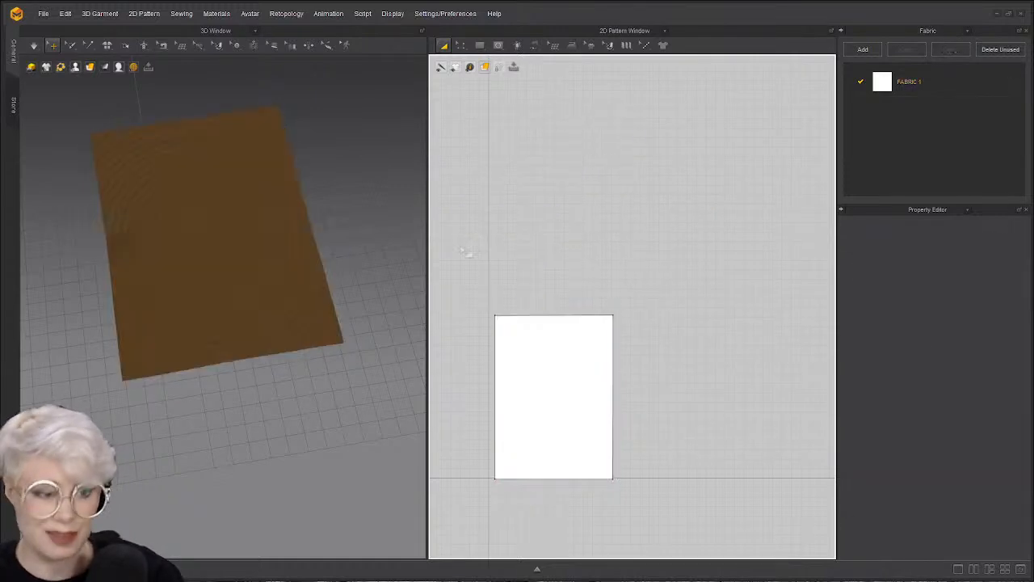
pyautogui.rightClick(552, 392)
pyautogui.click(752, 532)
pyautogui.click(746, 506)
# - Draw a diagonal internal line about 330 mm long across the upper-left corner of the remaining rectangle
pyautogui.moveTo(650, 466); pyautogui.dragTo(631, 404, button='middle')
pyautogui.press('z')
pyautogui.scroll(4, 592, 386)
pyautogui.scroll(-2, 568, 368)
pyautogui.moveTo(568, 368); pyautogui.dragTo(714, 408, button='middle')
pyautogui.scroll(2, 746, 337)
pyautogui.click(498, 45)
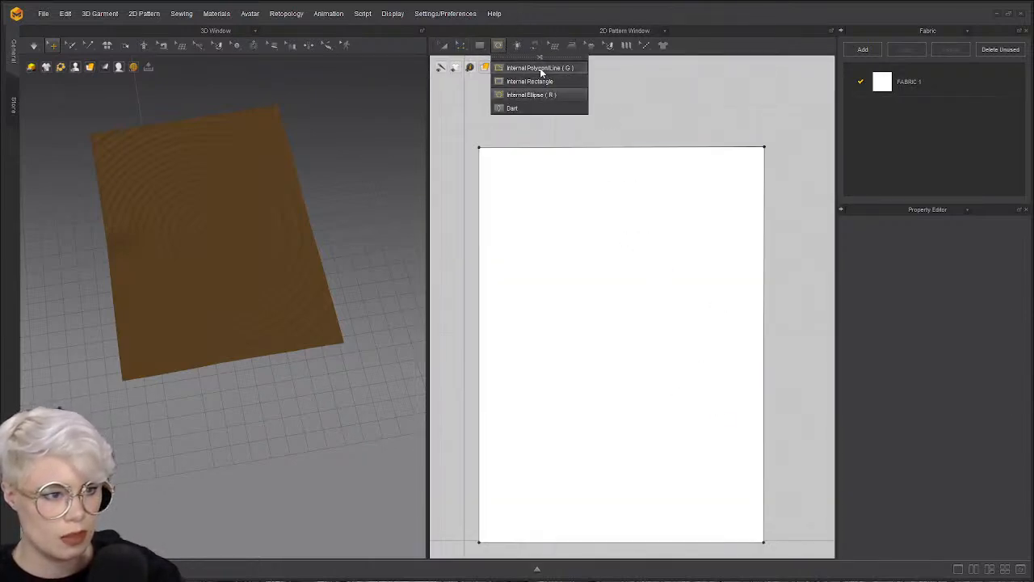
pyautogui.click(540, 69)
pyautogui.scroll(-3, 600, 116)
pyautogui.click(517, 149)
pyautogui.click(552, 116)
pyautogui.click(629, 144)
pyautogui.press('Return')
# - Set up an internal-line offset of the corner diagonal with Reverse Direction enabled and a distance of 203 mm
pyautogui.click(461, 49)
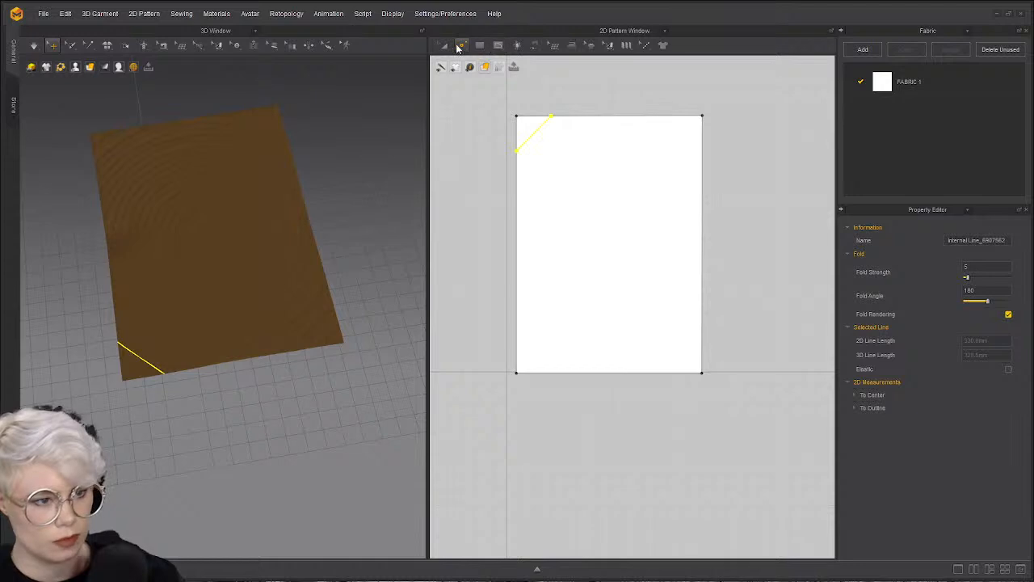
pyautogui.click(461, 48)
pyautogui.click(475, 69)
pyautogui.click(644, 89)
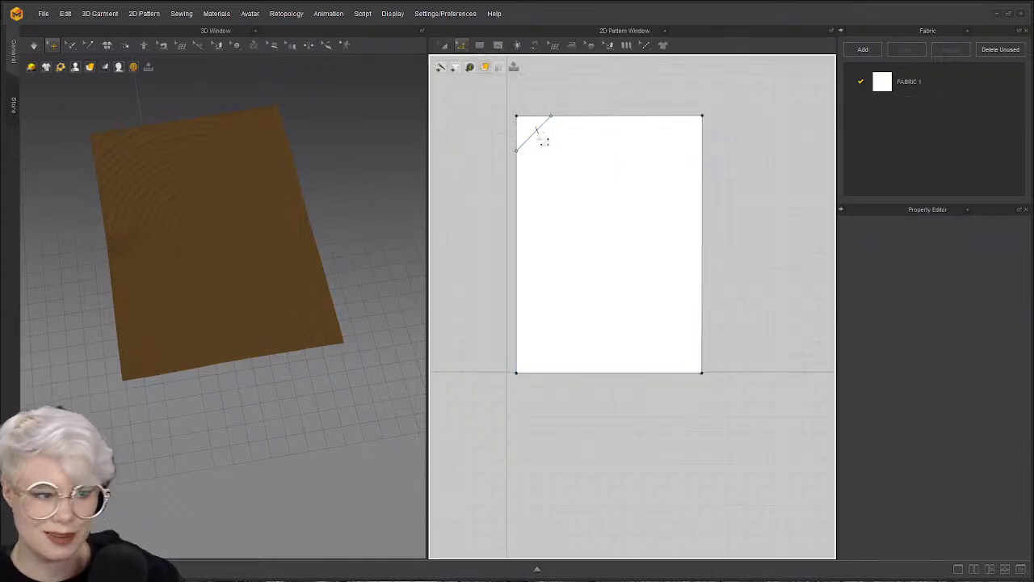
pyautogui.rightClick(534, 133)
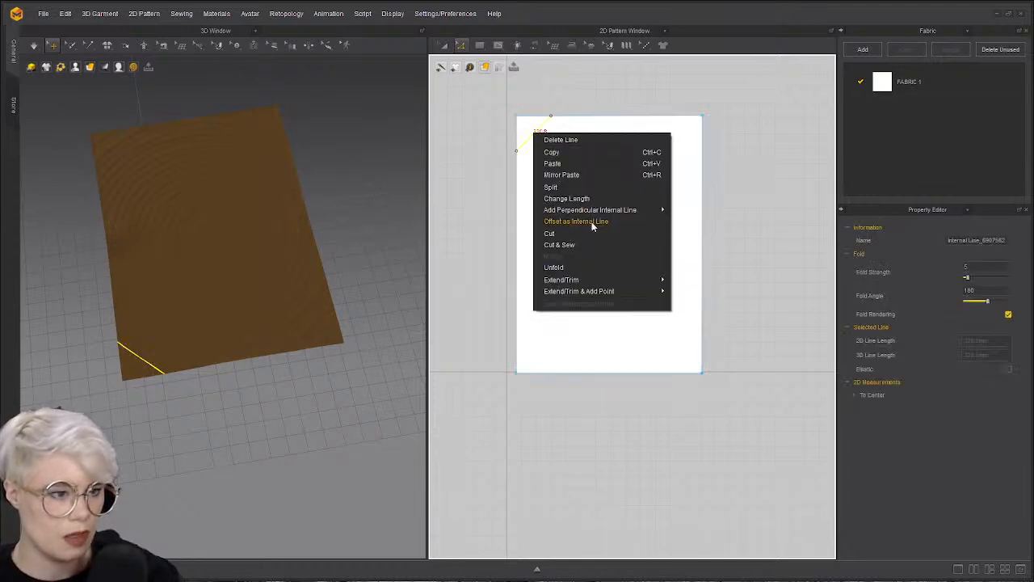
pyautogui.click(575, 221)
pyautogui.click(462, 254)
pyautogui.doubleClick(532, 222)
pyautogui.write('100')
pyautogui.doubleClick(535, 222)
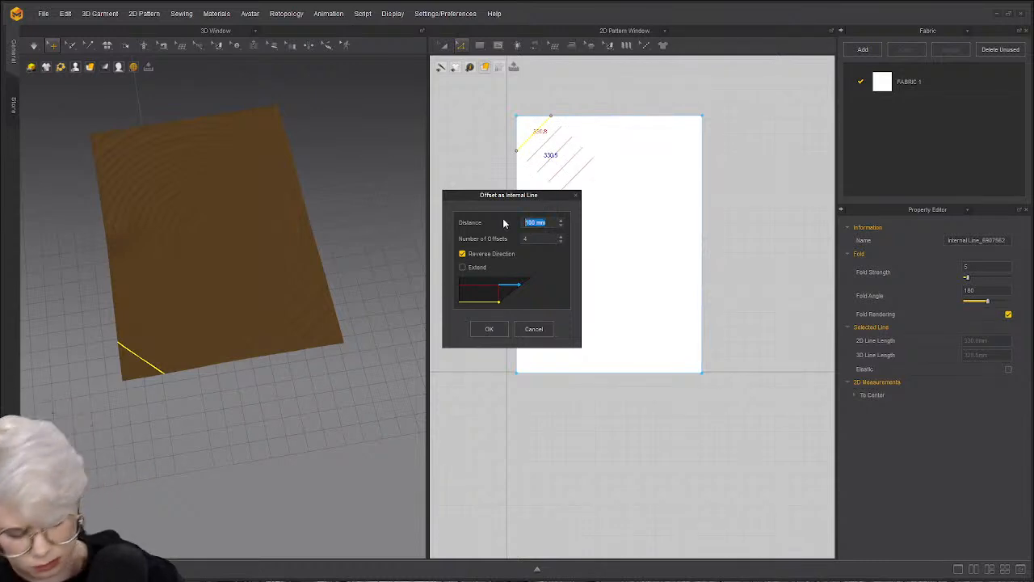
pyautogui.write('200')
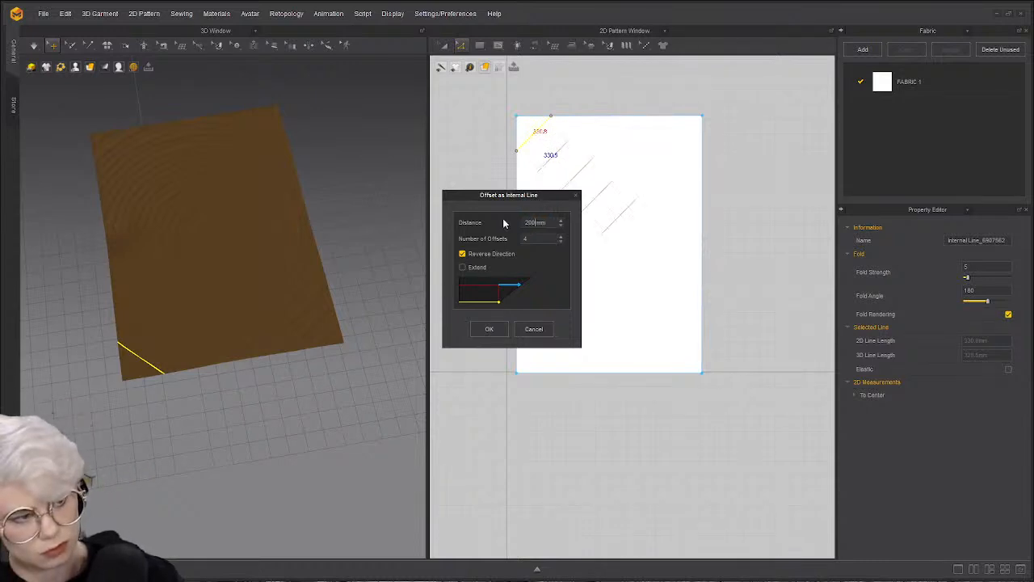
pyautogui.click(561, 219)
pyautogui.click(562, 220)
pyautogui.click(562, 220)
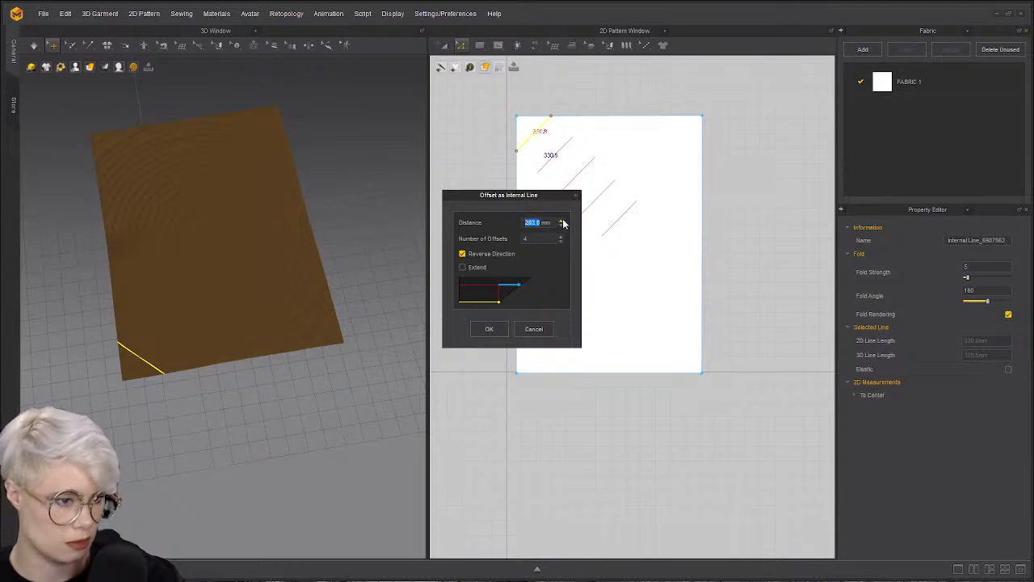
# - Set the number of offsets to 9 and create the parallel diagonal lines
pyautogui.click(562, 236)
pyautogui.click(562, 236)
pyautogui.click(561, 236)
pyautogui.click(562, 236)
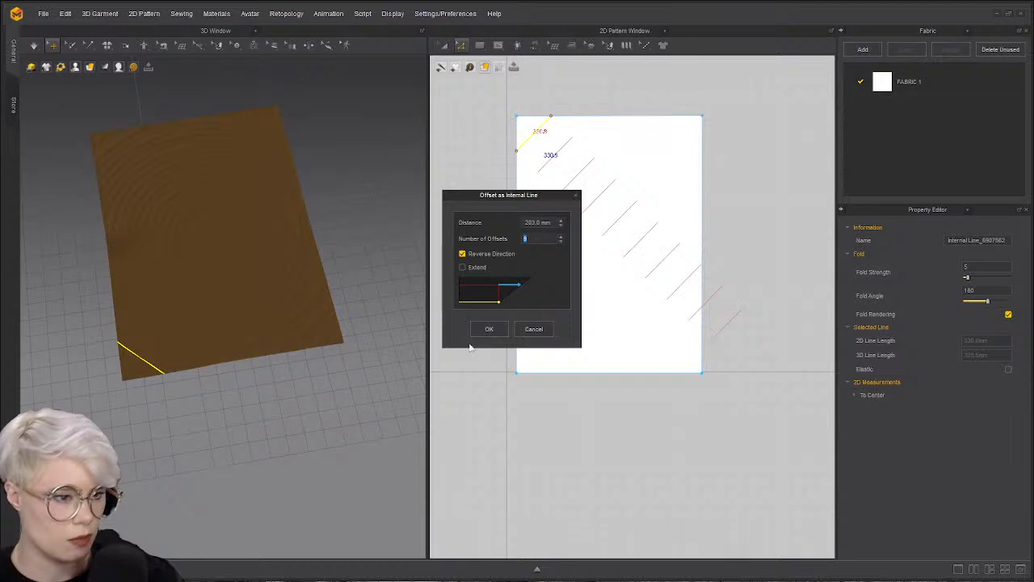
pyautogui.click(489, 329)
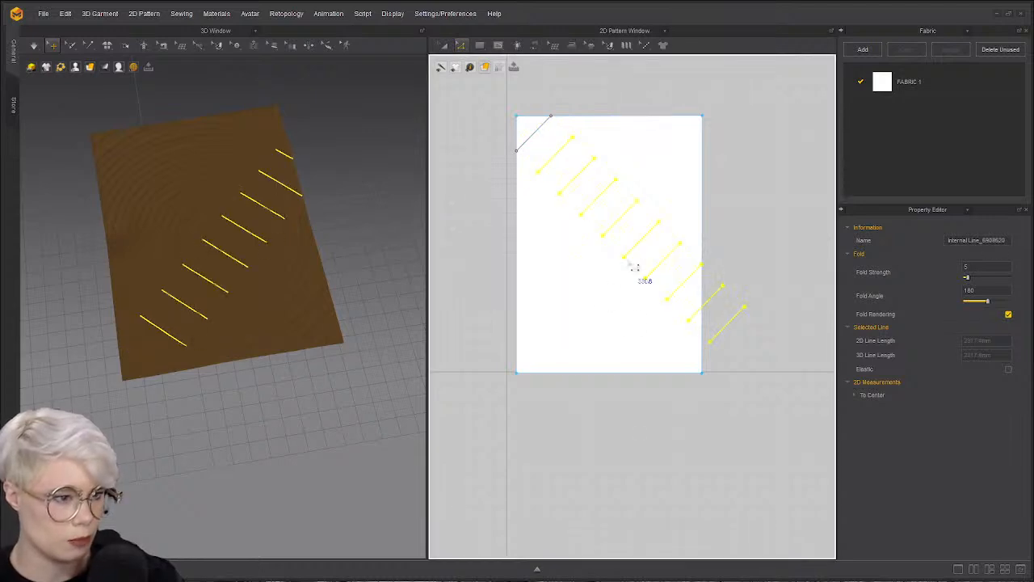
# - Extend the selected offset diagonals to the pattern outline
pyautogui.rightClick(632, 252)
pyautogui.moveTo(704, 384)
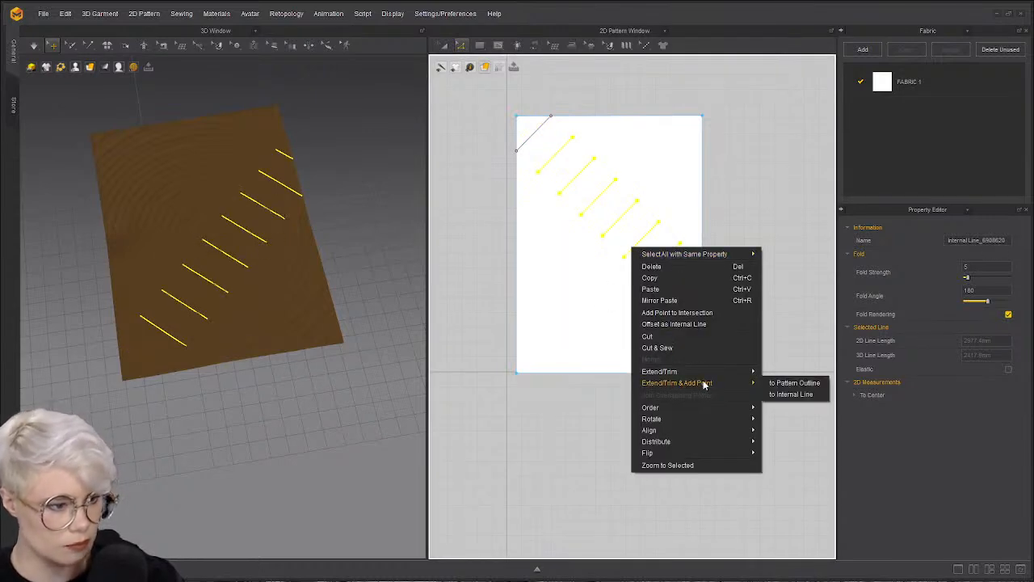
pyautogui.click(808, 394)
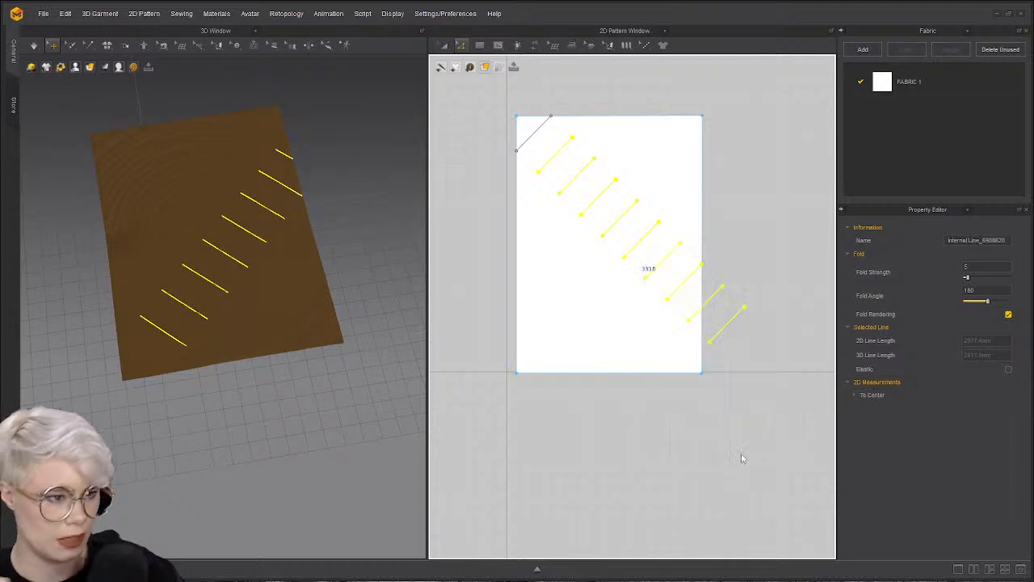
pyautogui.click(697, 363)
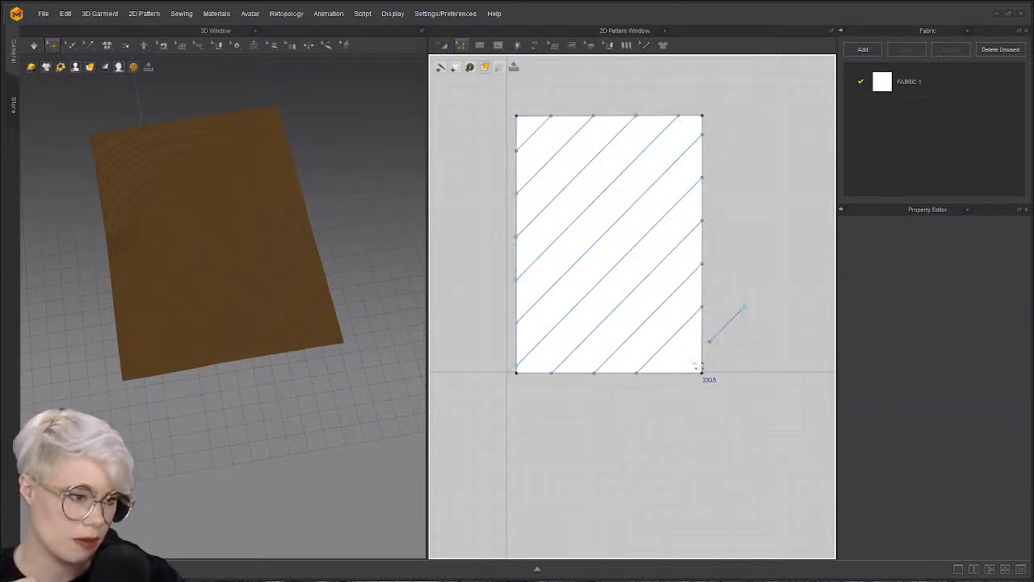
# - Move the stray diagonal outside the rectangle onto its lower-right corner and trim it to the pattern outline
pyautogui.click(741, 324)
pyautogui.moveTo(740, 325); pyautogui.dragTo(707, 366)
pyautogui.rightClick(695, 358)
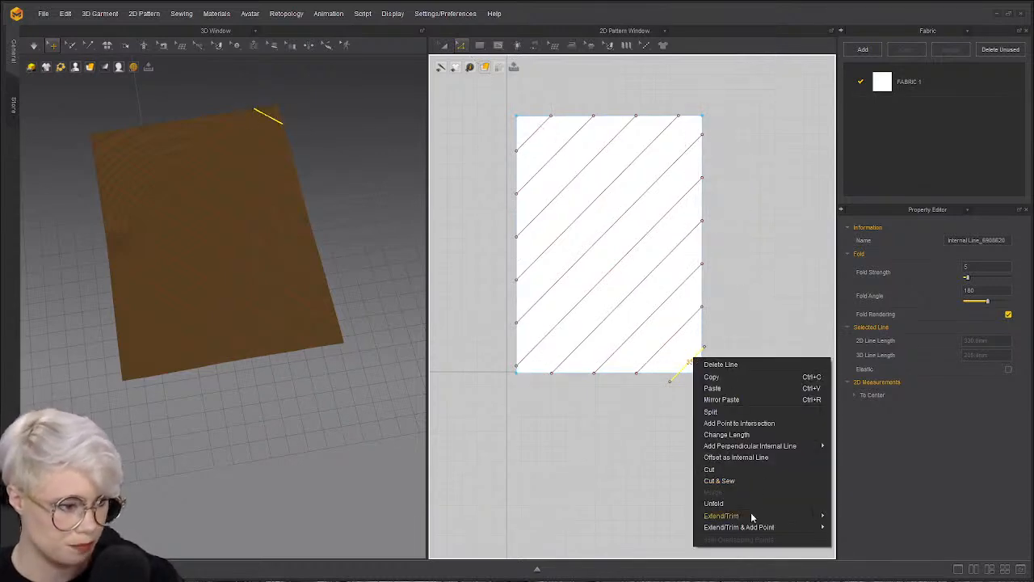
pyautogui.moveTo(751, 515)
pyautogui.click(850, 518)
pyautogui.click(671, 384)
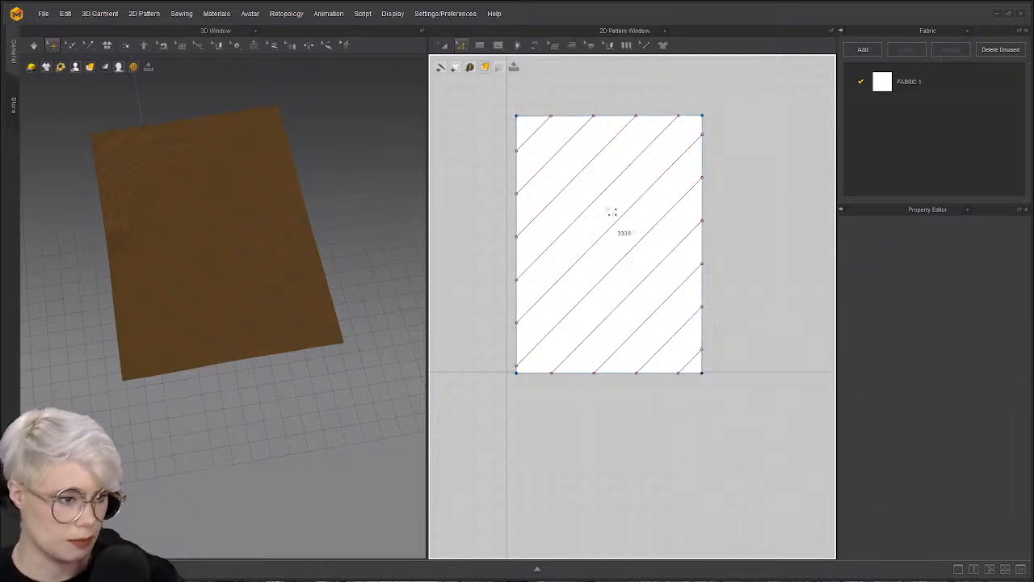
# - Lock all pattern outlines, then select every diagonal internal line on the rectangle and copy them
pyautogui.rightClick(534, 81)
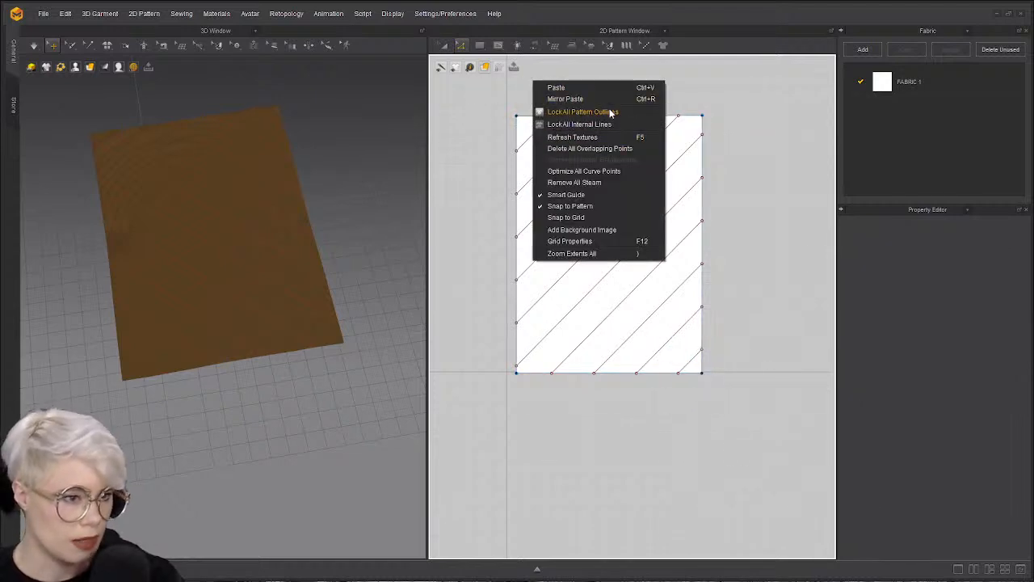
pyautogui.click(616, 113)
pyautogui.hotkey('ctrl', 'a')
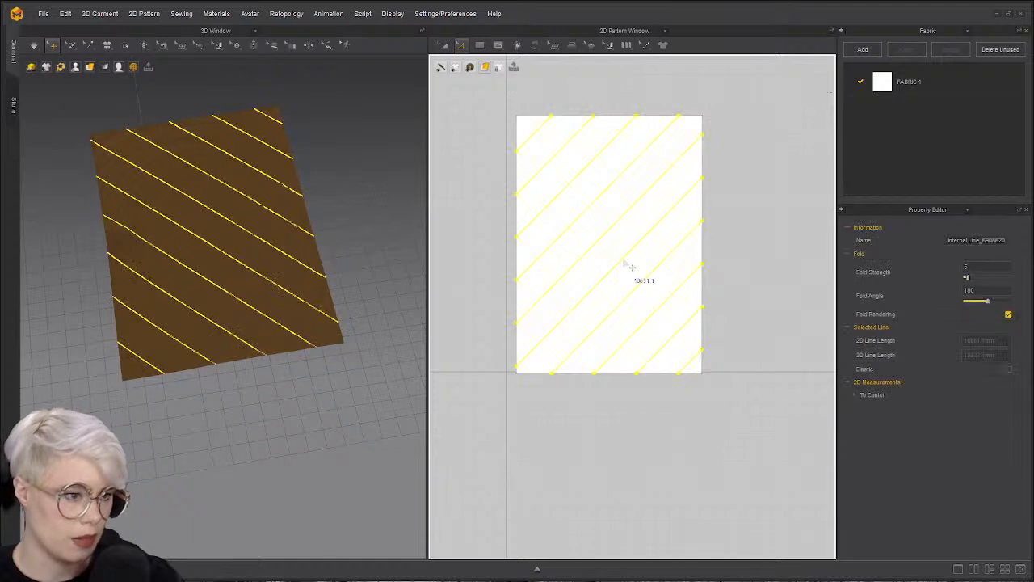
pyautogui.rightClick(626, 262)
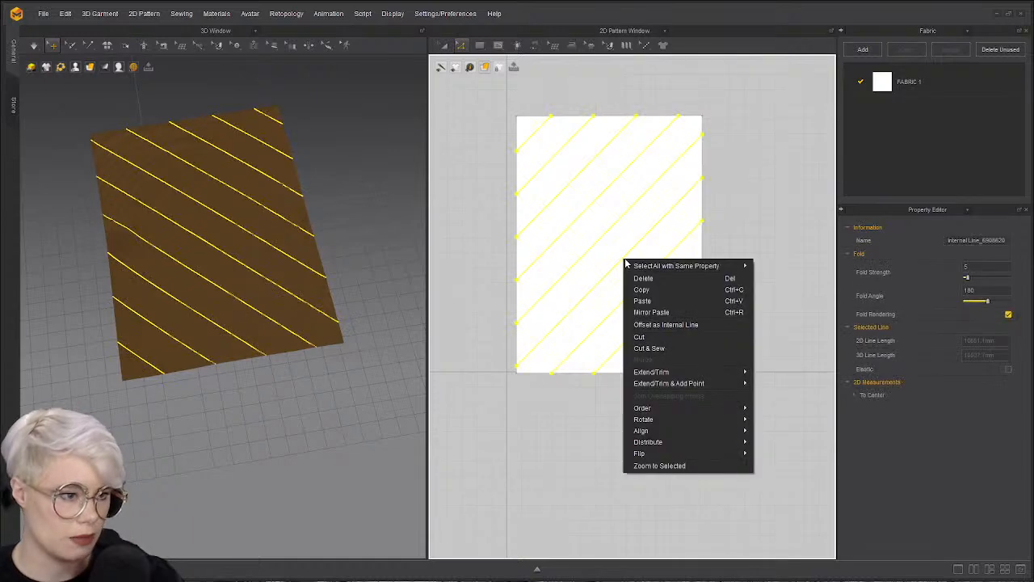
pyautogui.click(681, 289)
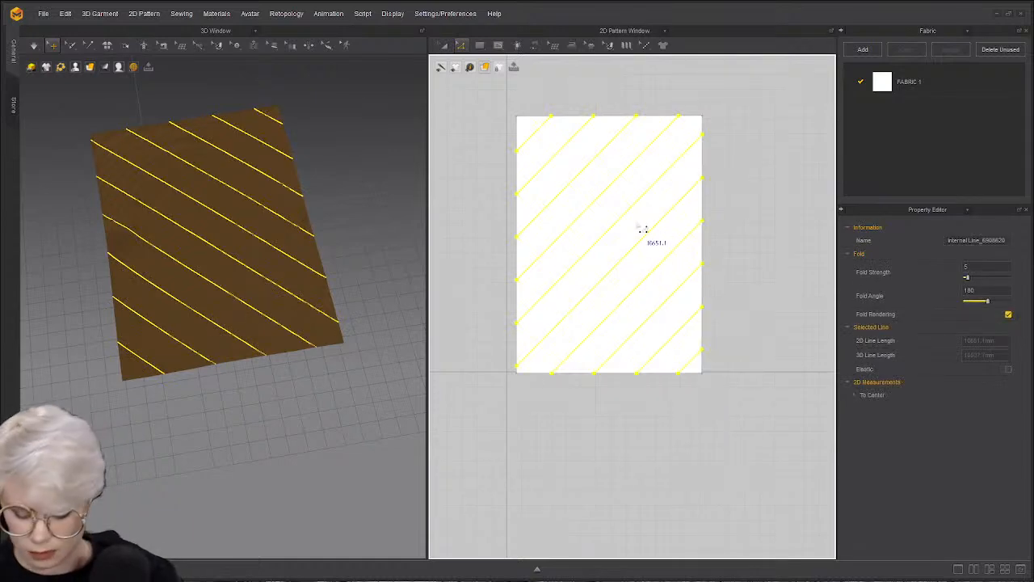
# - Mirror paste the copied diagonals onto the rectangle, positioned to form a diamond grid with the original lines
pyautogui.rightClick(636, 219)
pyautogui.click(665, 278)
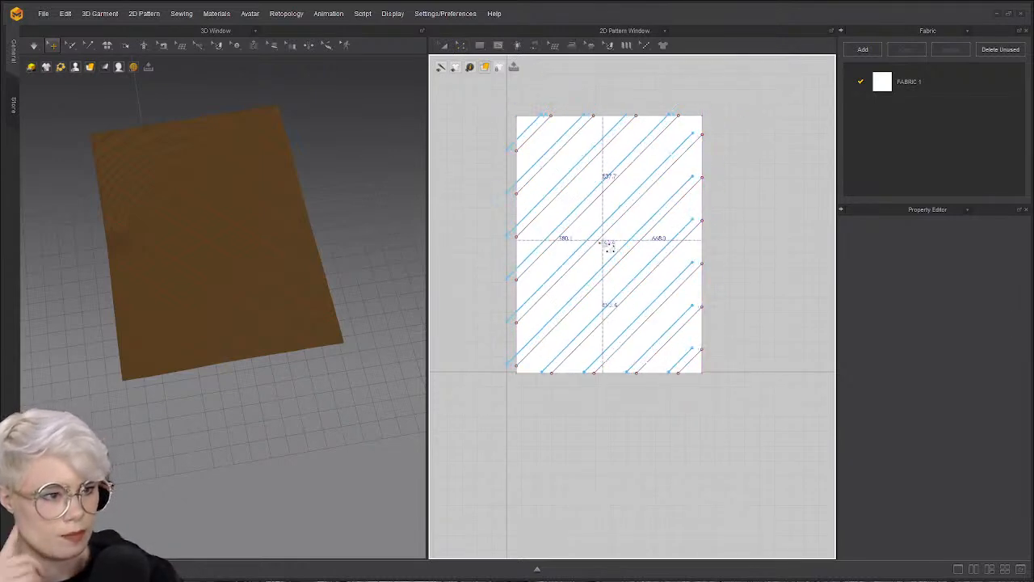
pyautogui.press('Escape')
pyautogui.hotkey('ctrl', 'r')
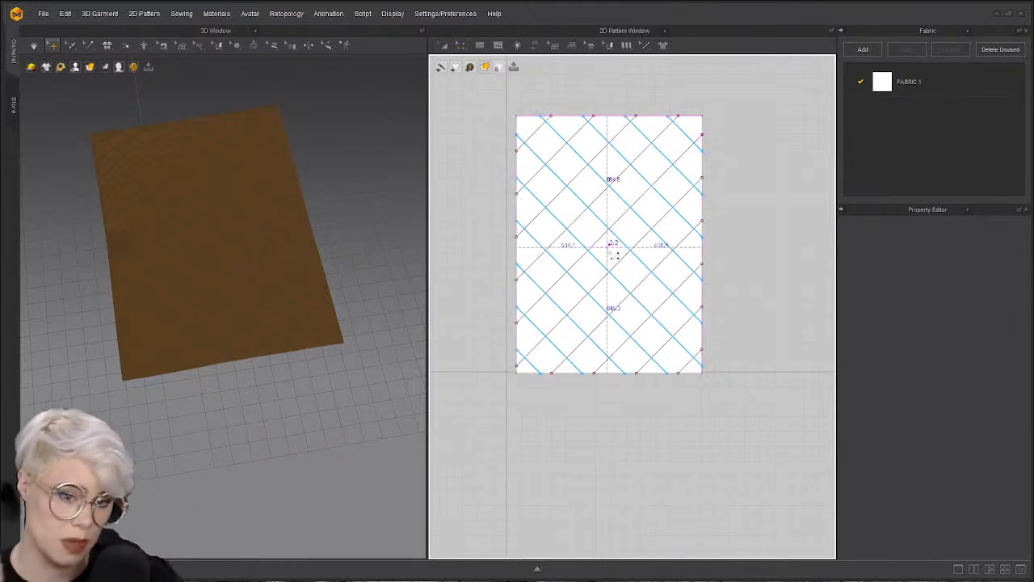
pyautogui.click(616, 255)
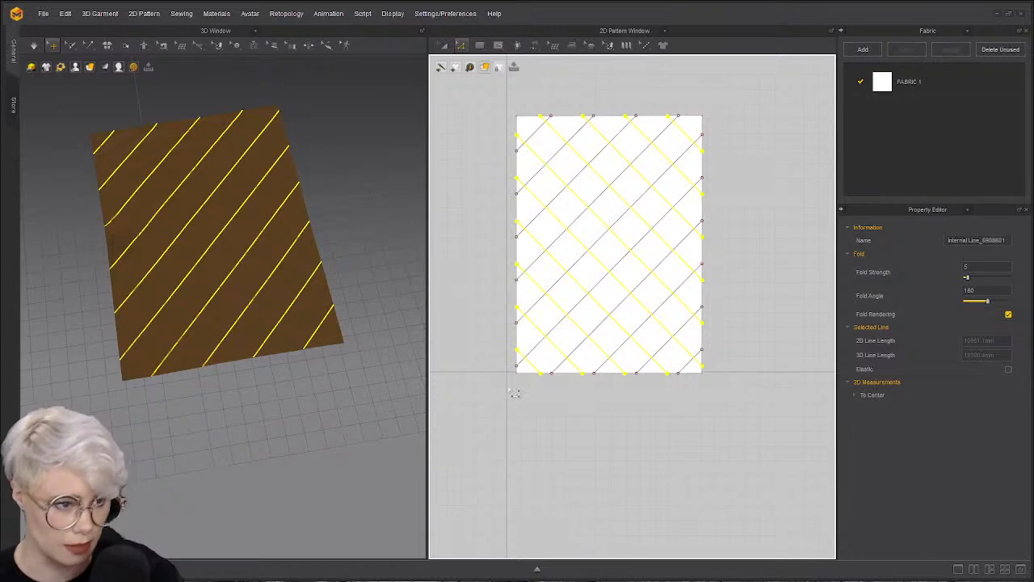
# - Extend or trim the mirrored diagonals to the pattern outline
pyautogui.rightClick(577, 241)
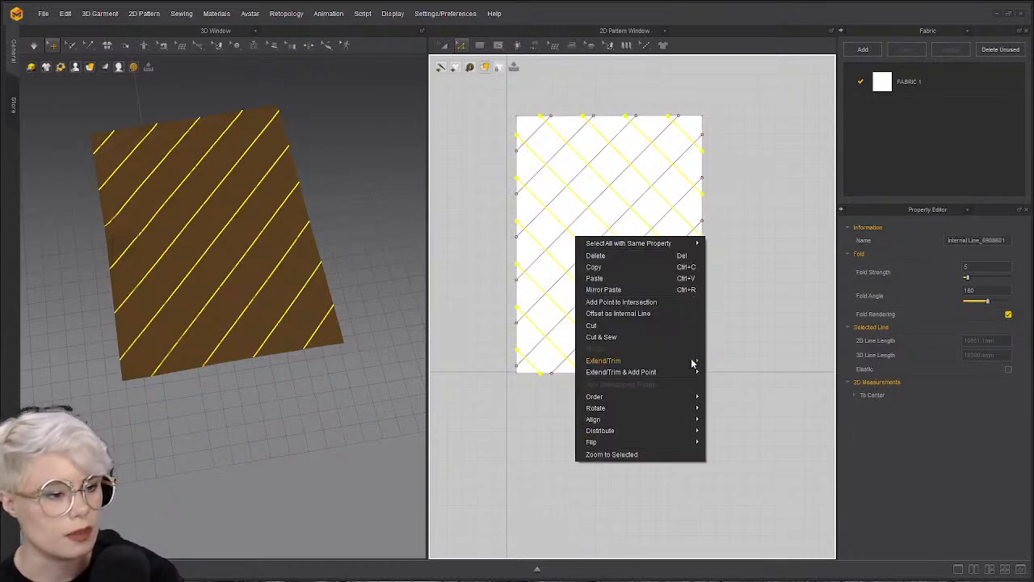
pyautogui.moveTo(656, 365)
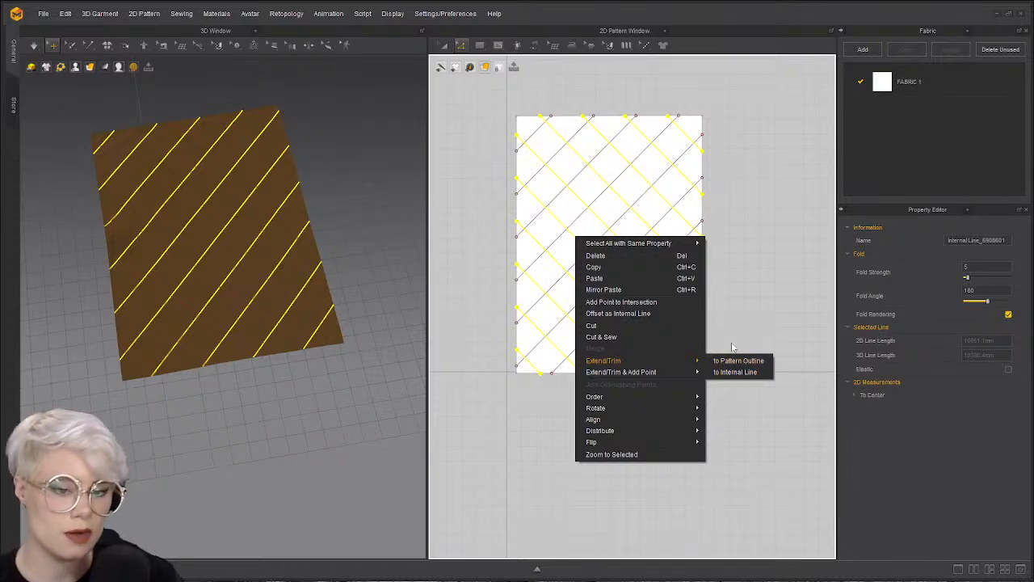
pyautogui.moveTo(619, 371)
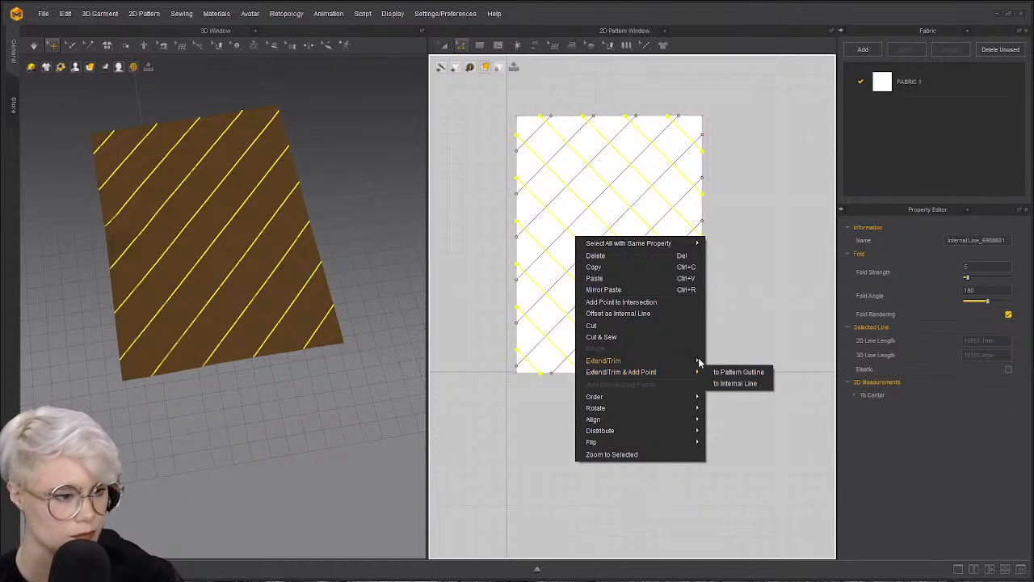
pyautogui.moveTo(697, 361)
pyautogui.click(734, 361)
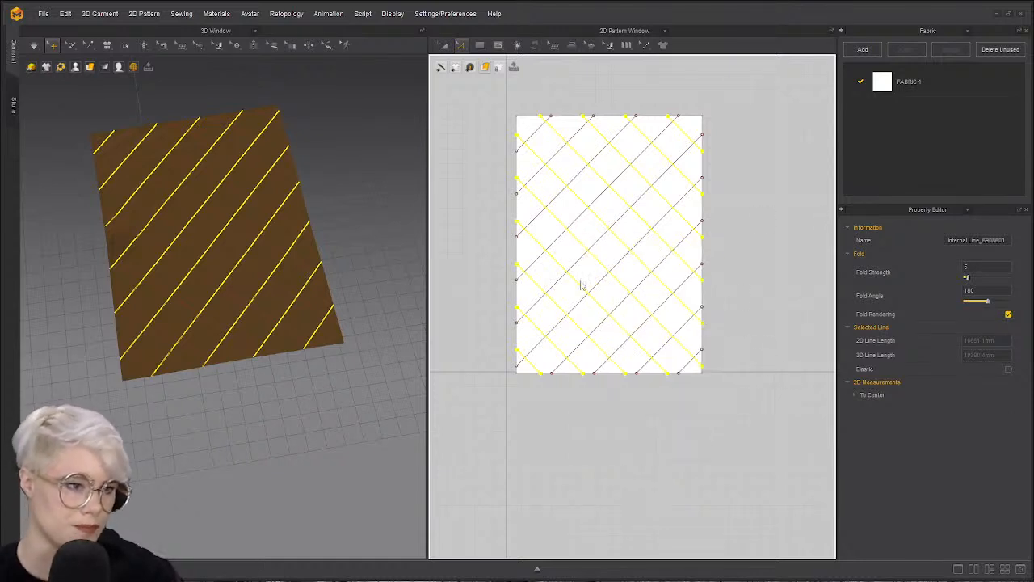
# - Deselect the mirrored lines and unlock all pattern outlines
pyautogui.click(463, 173)
pyautogui.scroll(-2, 477, 196)
pyautogui.scroll(3, 470, 187)
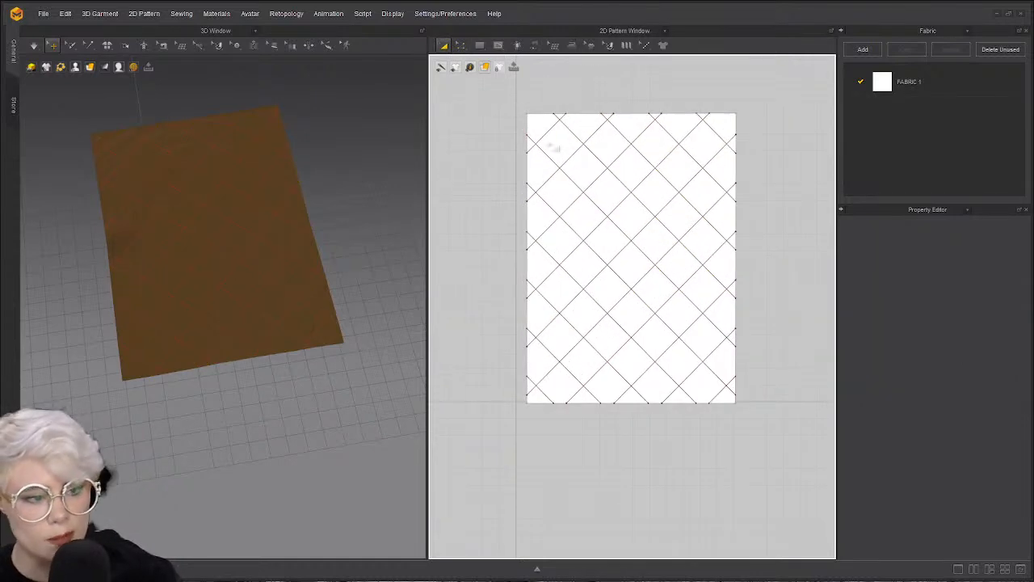
pyautogui.rightClick(502, 94)
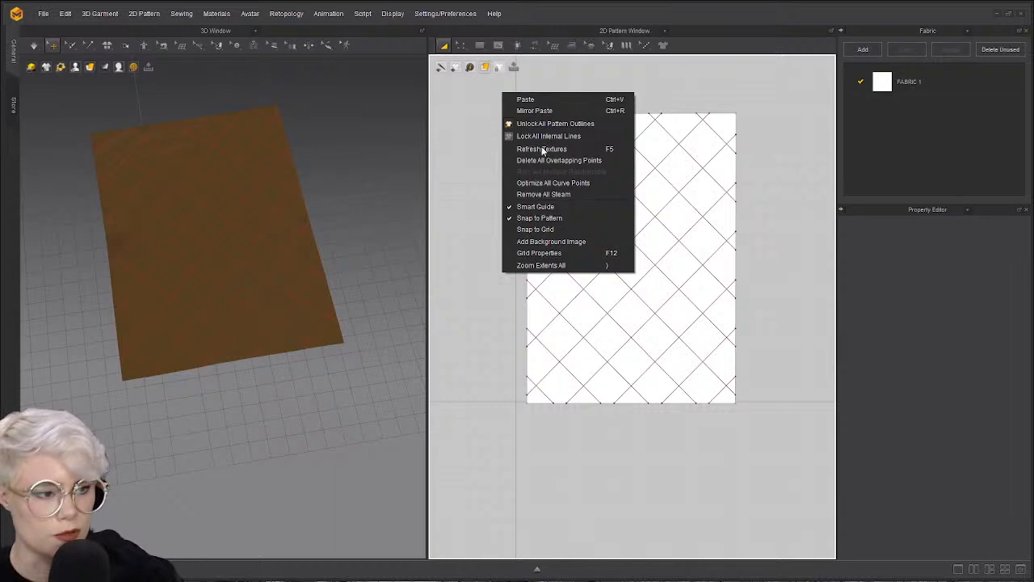
pyautogui.click(524, 124)
# - Create a Layer Clone (Over) of the diamond-lined rectangle and place it directly above the original in the 2D layout
pyautogui.click(542, 124)
pyautogui.rightClick(542, 124)
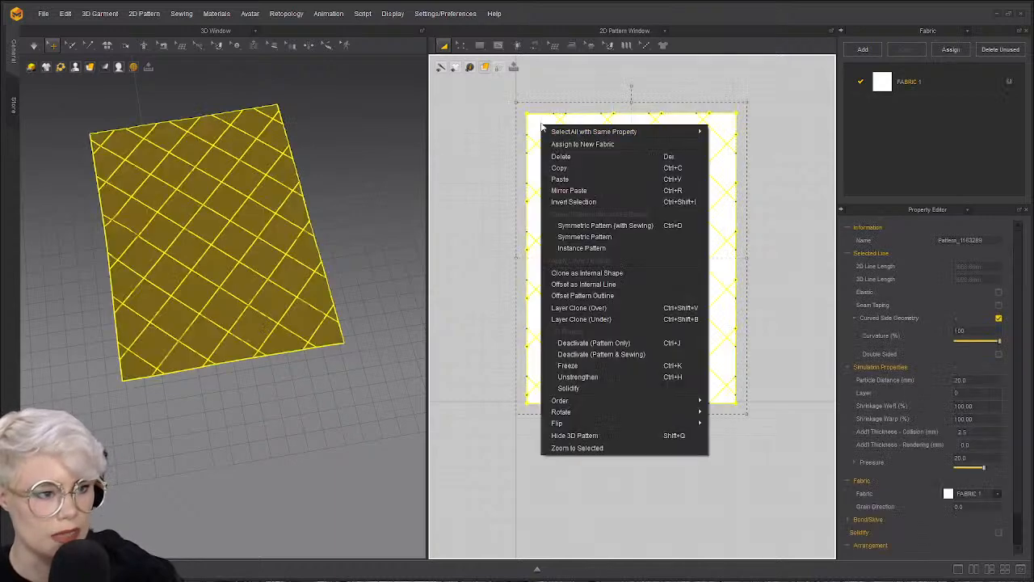
pyautogui.click(617, 308)
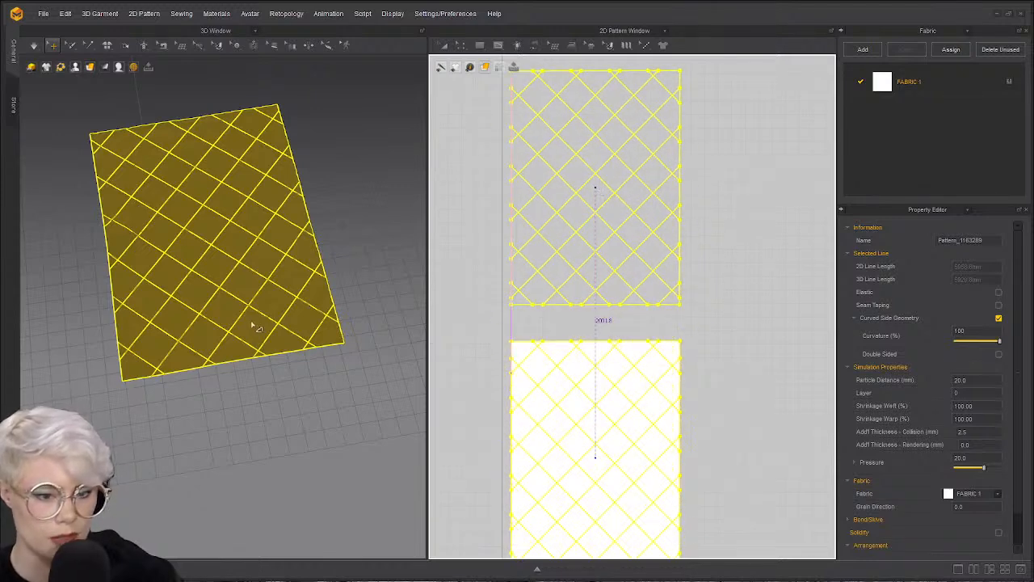
pyautogui.click(604, 194)
# - Select the upper quilt layer in the 3D view and flip its normal
pyautogui.moveTo(226, 252); pyautogui.dragTo(290, 190, button='right')
pyautogui.moveTo(264, 232); pyautogui.dragTo(265, 210)
pyautogui.moveTo(267, 209); pyautogui.dragTo(242, 231, button='right')
pyautogui.moveTo(159, 274); pyautogui.dragTo(234, 248, button='right')
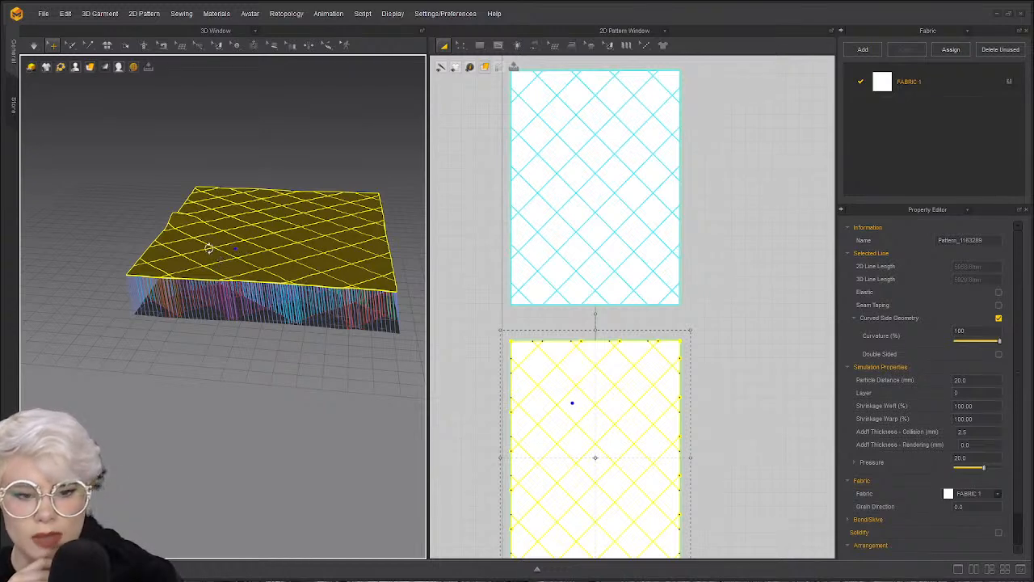
pyautogui.rightClick(212, 249)
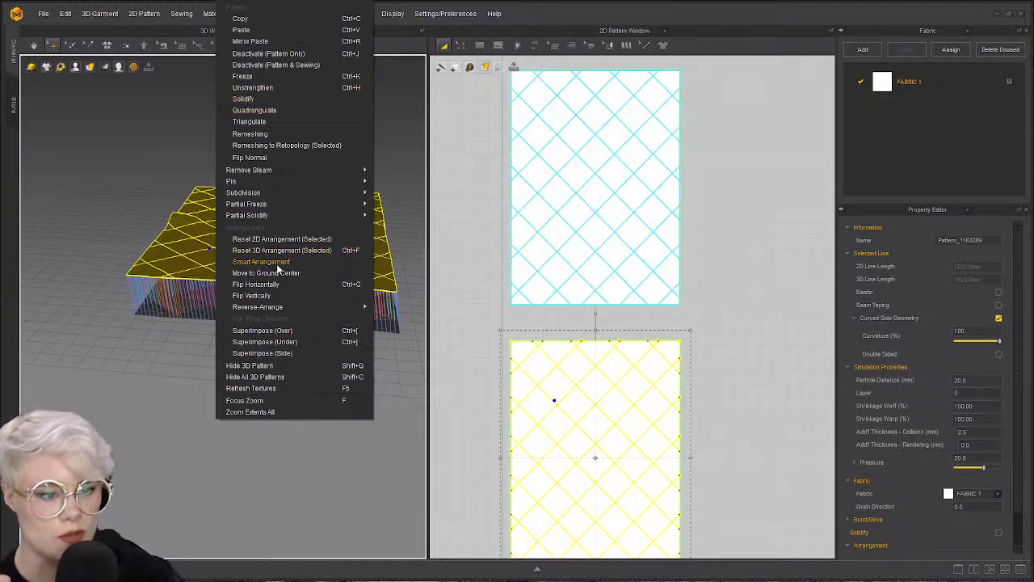
pyautogui.click(250, 159)
pyautogui.moveTo(284, 248); pyautogui.dragTo(314, 242, button='right')
# - Select both quilt layers and run the simulation to puff up the diamonds
pyautogui.hotkey('ctrl', 'a')
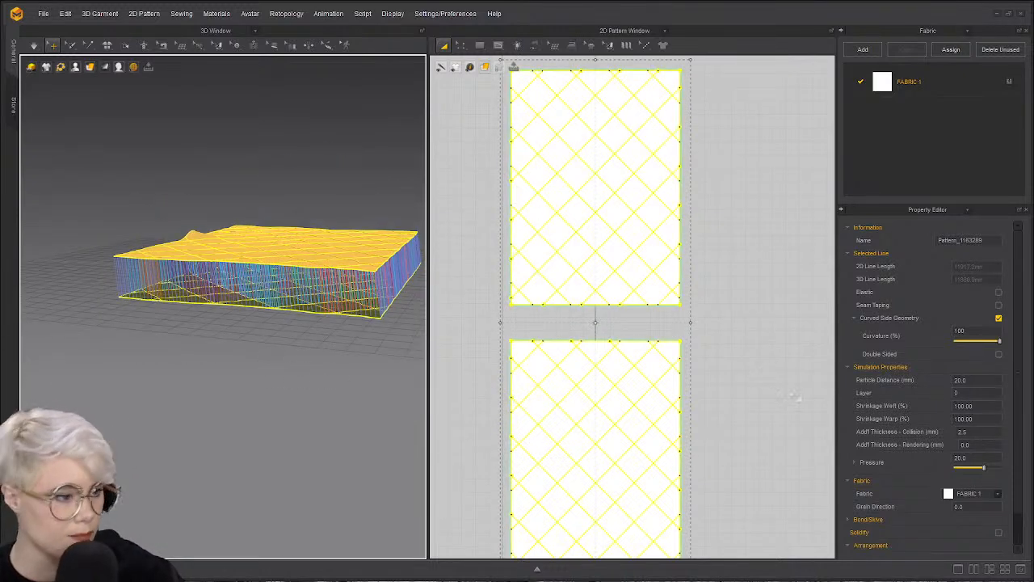
pyautogui.click(764, 330)
pyautogui.click(649, 357)
pyautogui.keyDown('shift'); pyautogui.click(638, 270); pyautogui.keyUp('shift')
pyautogui.moveTo(333, 414); pyautogui.dragTo(283, 429, button='right')
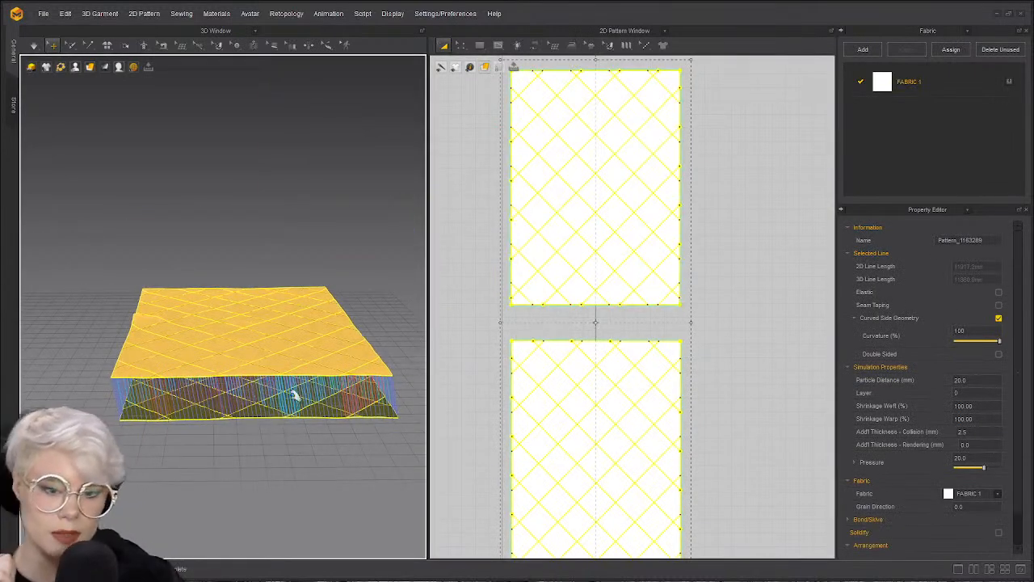
pyautogui.press('space')
pyautogui.moveTo(267, 402); pyautogui.dragTo(279, 410, button='right')
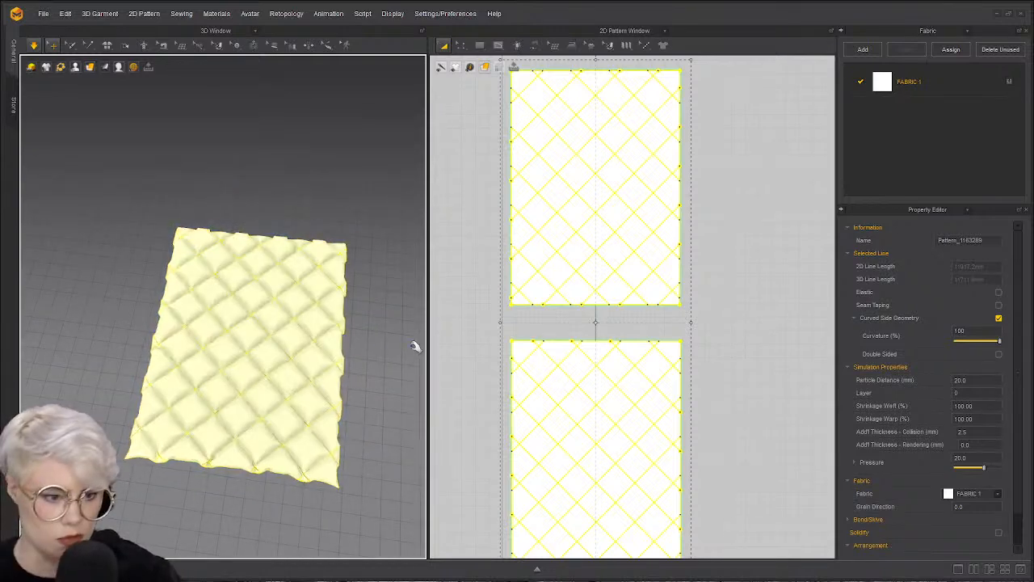
# - Set the pressure of both selected quilt layers to 5
pyautogui.click(977, 458)
pyautogui.click(978, 457)
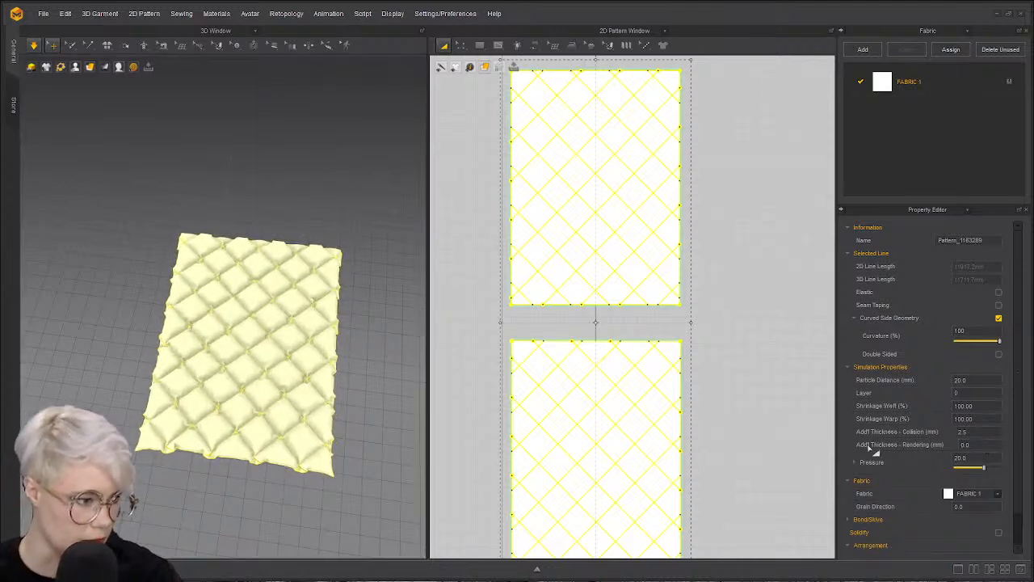
pyautogui.press('Return')
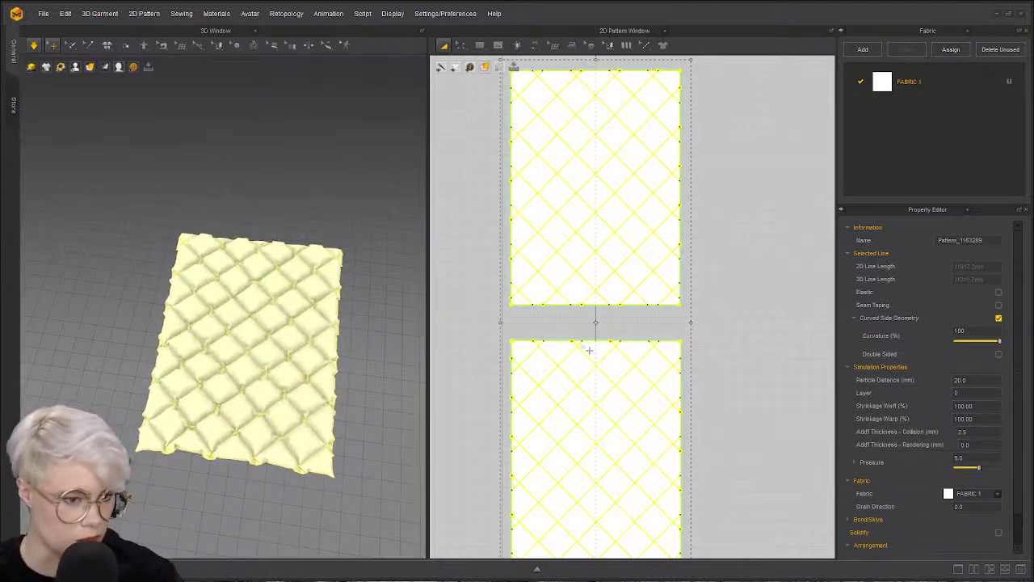
# - Pull the quilt by its corner during the simulation and examine the padded diamonds from several angles
pyautogui.moveTo(260, 457); pyautogui.dragTo(259, 373, button='right')
pyautogui.scroll(3, 309, 455)
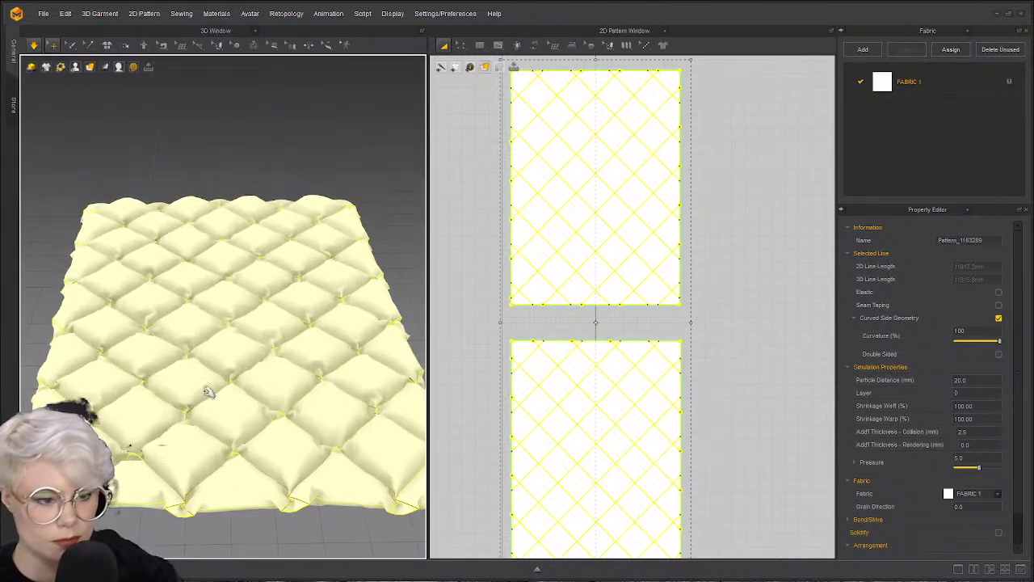
pyautogui.scroll(-3, 120, 419)
pyautogui.moveTo(120, 419); pyautogui.dragTo(239, 295, button='middle')
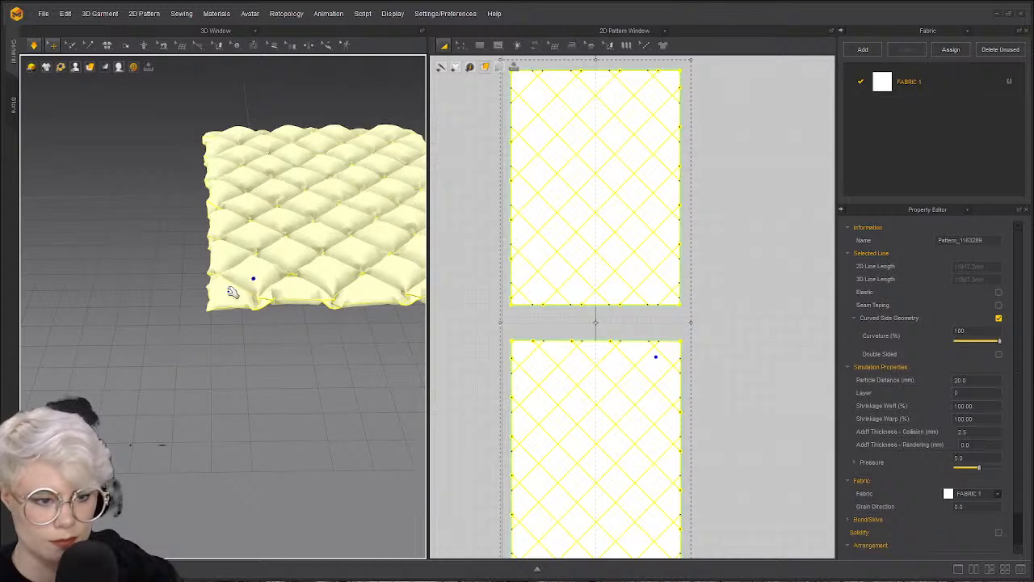
pyautogui.moveTo(179, 281); pyautogui.dragTo(18, 267)
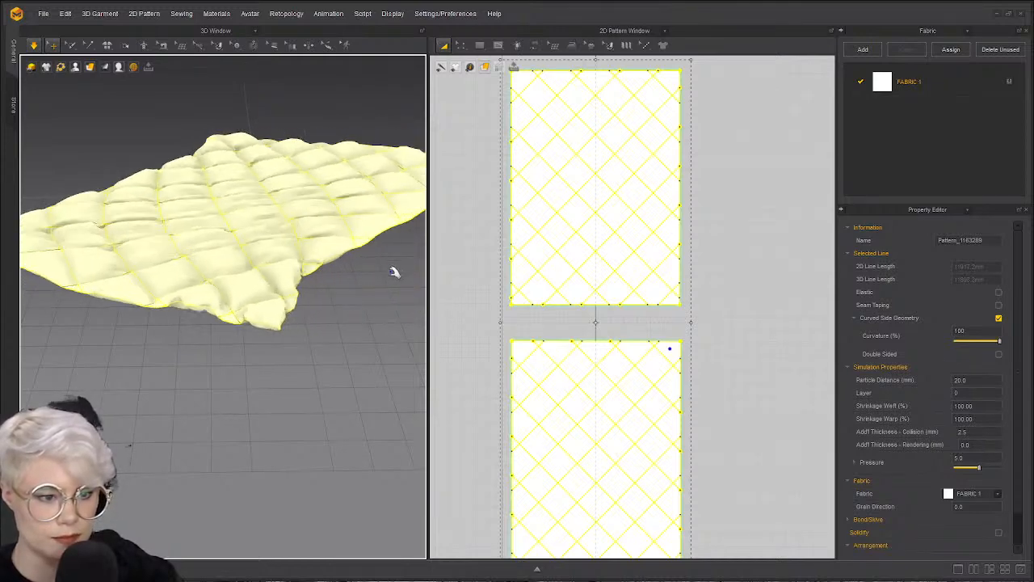
pyautogui.moveTo(385, 270); pyautogui.dragTo(291, 335, button='right')
pyautogui.moveTo(286, 284); pyautogui.dragTo(323, 221, button='middle')
pyautogui.scroll(-3, 273, 208)
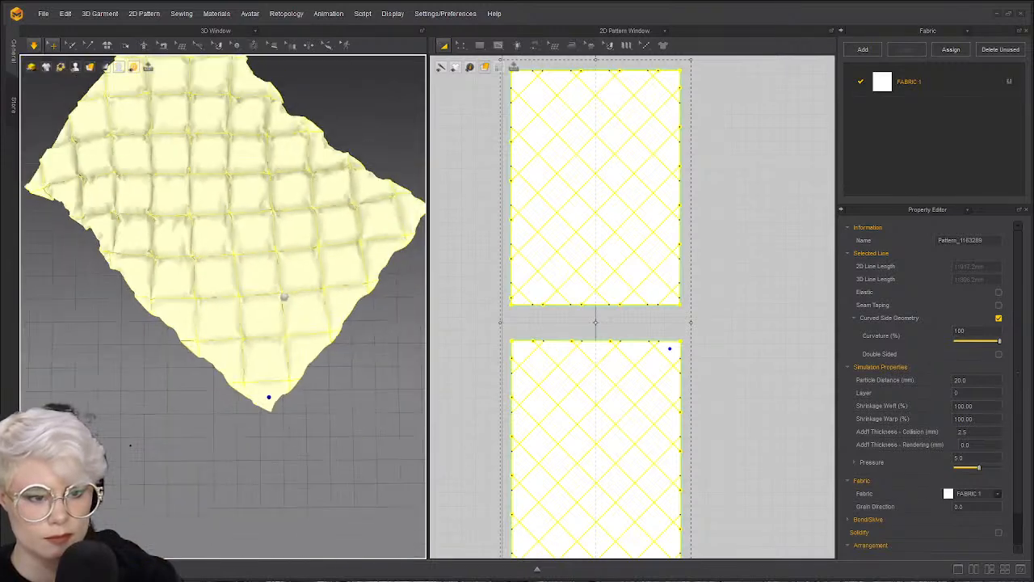
pyautogui.moveTo(289, 299); pyautogui.dragTo(301, 355, button='middle')
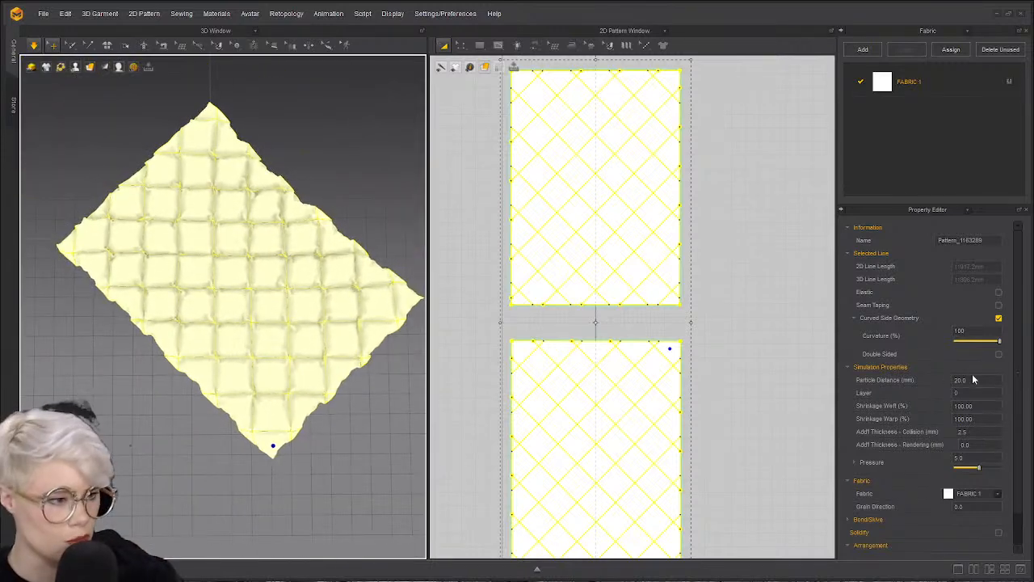
# - Set the particle distance of both quilt layers to 10 mm and resume the simulation
pyautogui.moveTo(270, 339); pyautogui.dragTo(244, 275, button='right')
pyautogui.click(973, 379)
pyautogui.write('5')
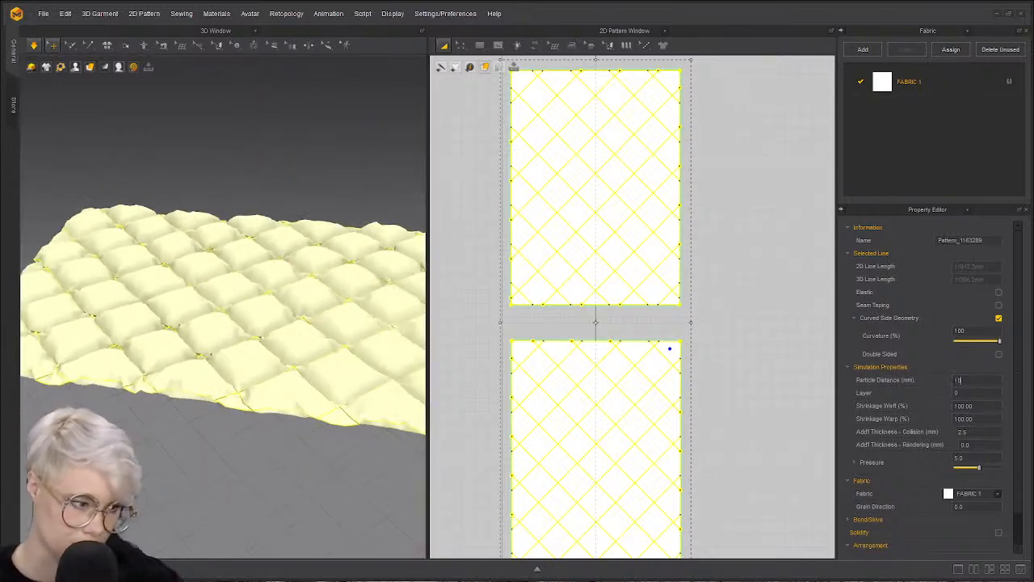
pyautogui.press('Return')
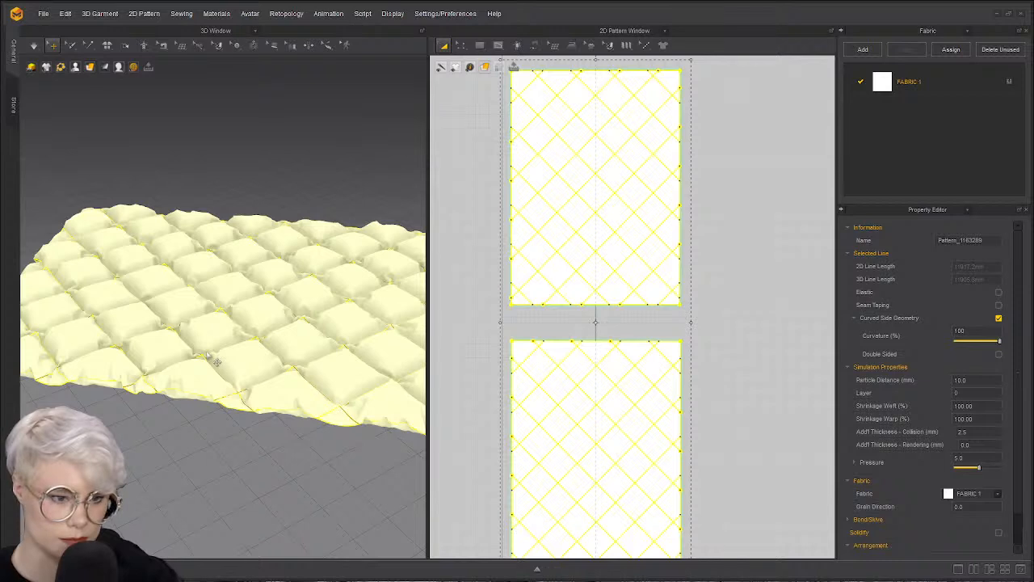
pyautogui.click(33, 45)
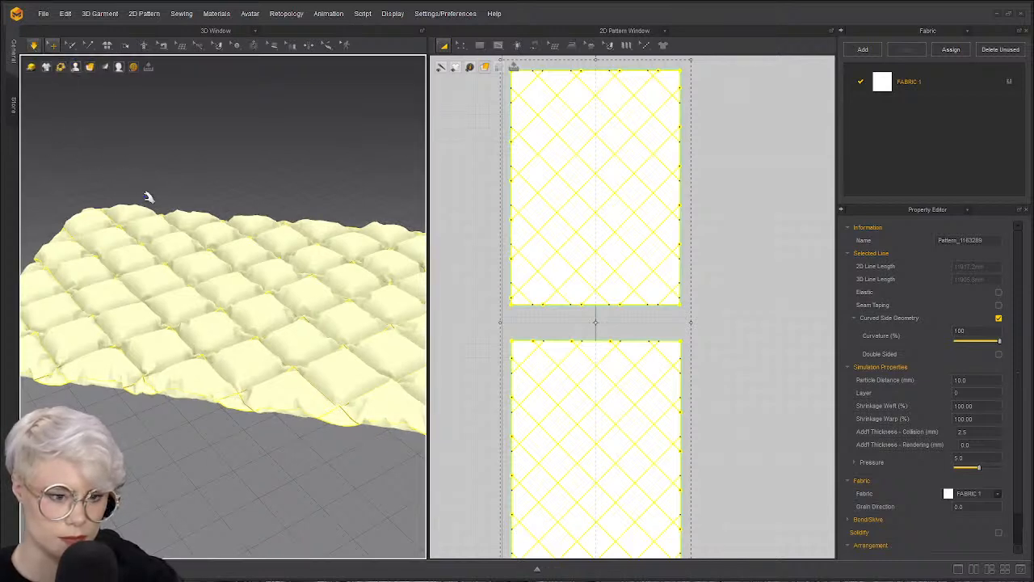
pyautogui.moveTo(173, 423); pyautogui.dragTo(206, 396, button='right')
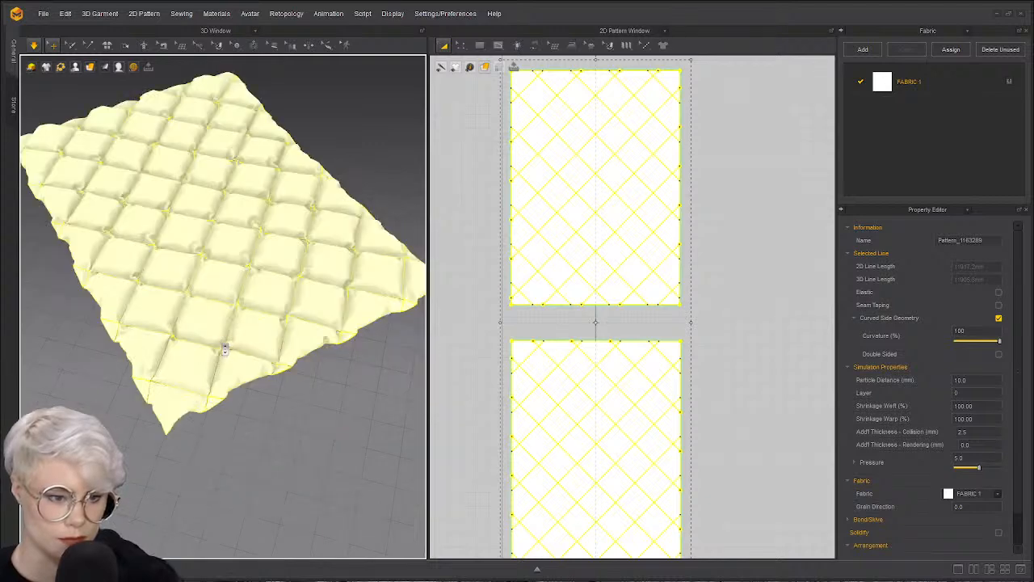
# - Check the quilt's corner up close and set the pressure of both layers to 2
pyautogui.scroll(4, 224, 353)
pyautogui.scroll(2, 289, 335)
pyautogui.moveTo(286, 333); pyautogui.dragTo(280, 293, button='right')
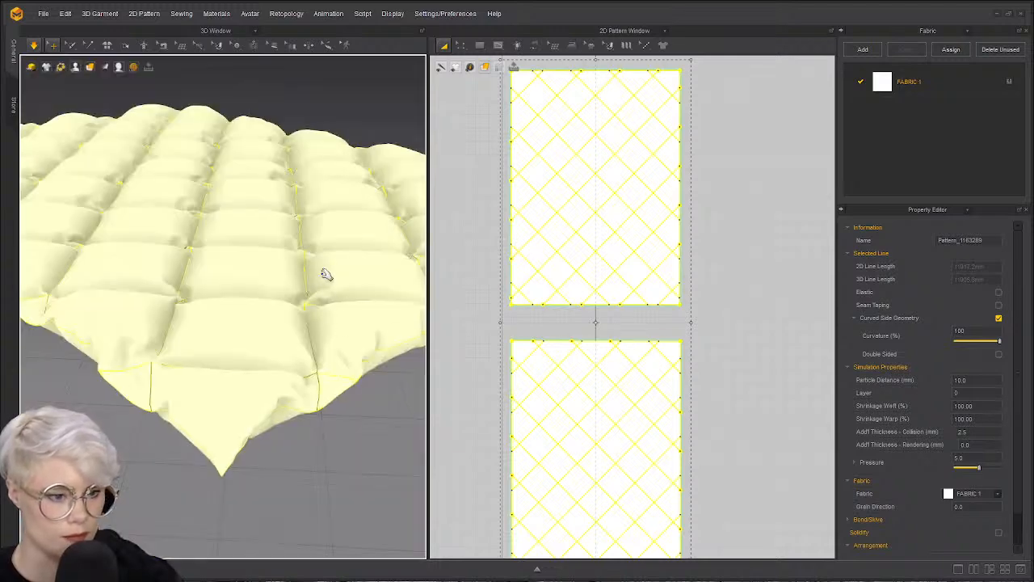
pyautogui.moveTo(326, 275); pyautogui.dragTo(322, 272, button='right')
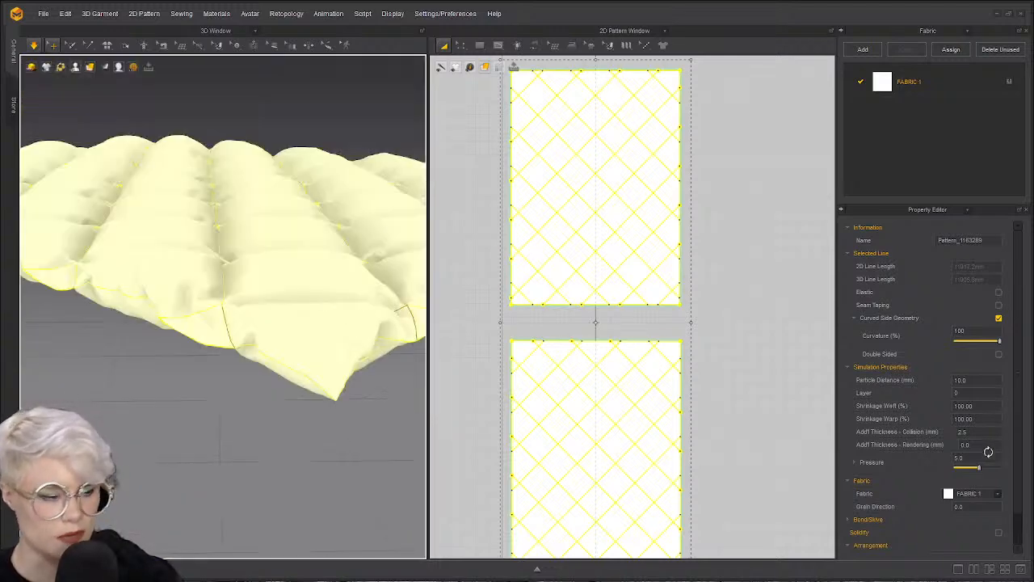
pyautogui.click(976, 458)
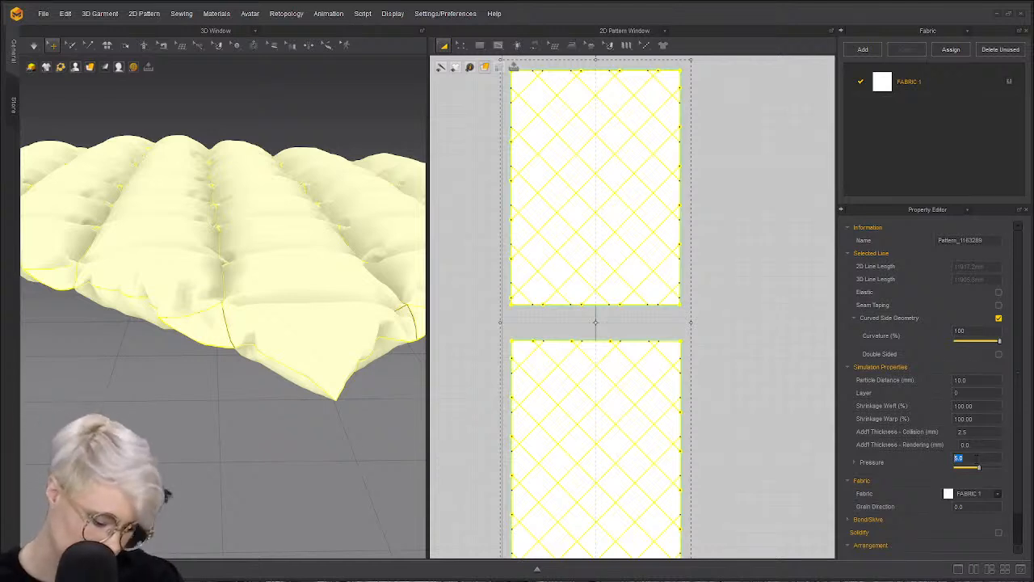
pyautogui.write('20')
pyautogui.press('Return')
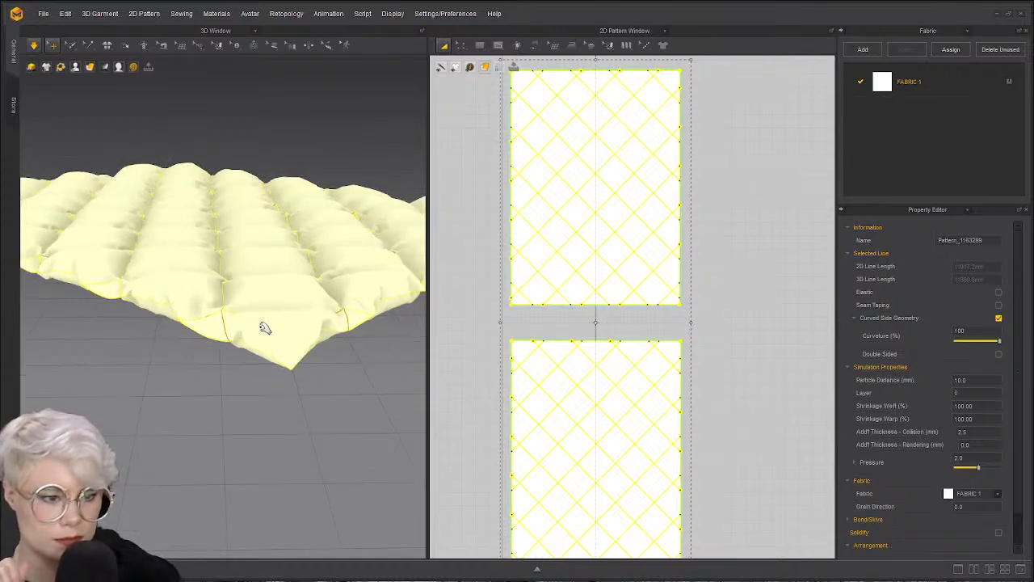
# - Pull up the quilt's edge during the simulation and view its padding from the side
pyautogui.moveTo(212, 343); pyautogui.dragTo(204, 320, button='right')
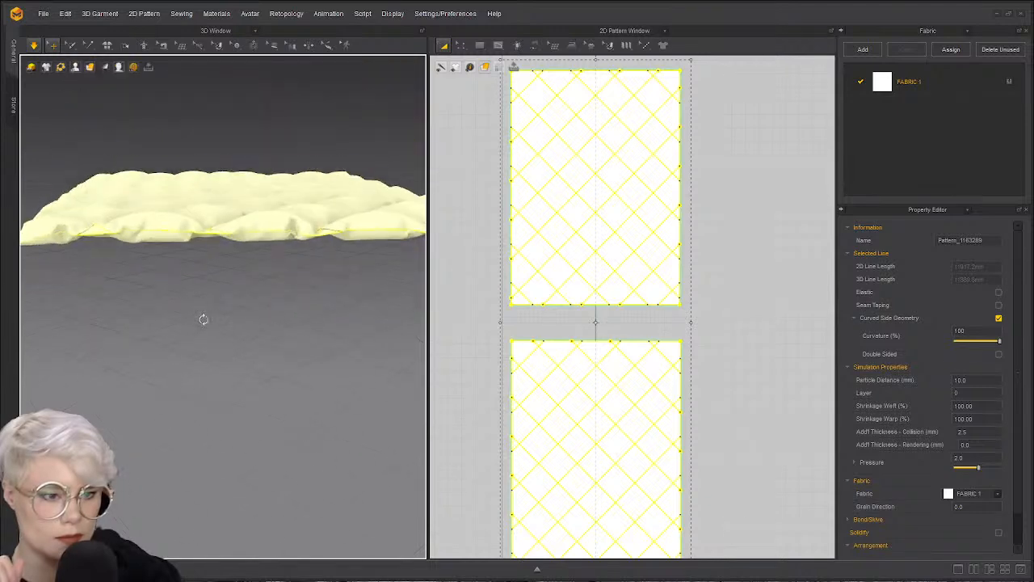
pyautogui.moveTo(236, 226); pyautogui.dragTo(251, 177)
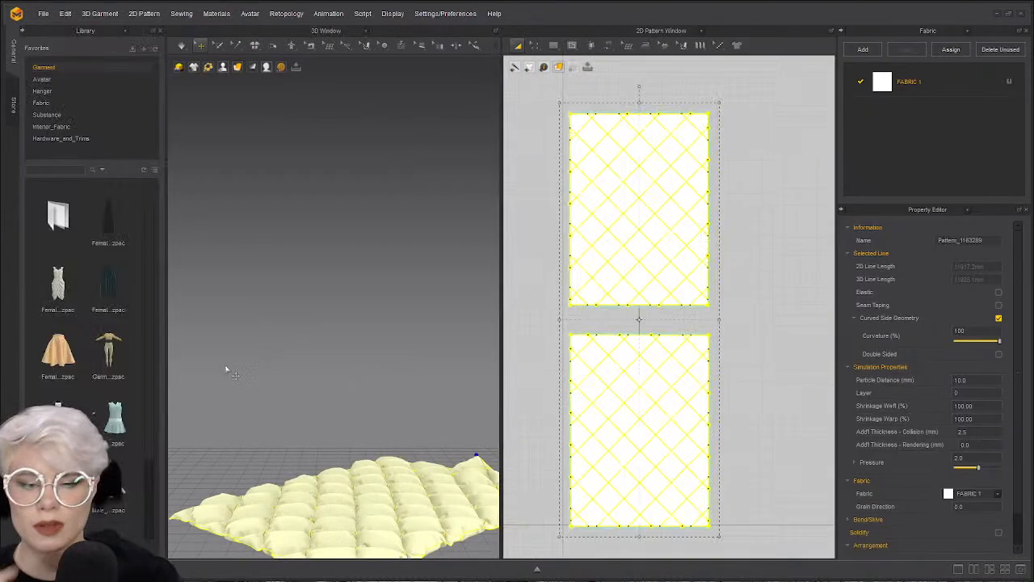
# - Add the Cotton_Oxford fabric from the library's Fabric folder to the fabric list
pyautogui.click(79, 79)
pyautogui.click(71, 104)
pyautogui.moveTo(108, 285); pyautogui.dragTo(911, 151)
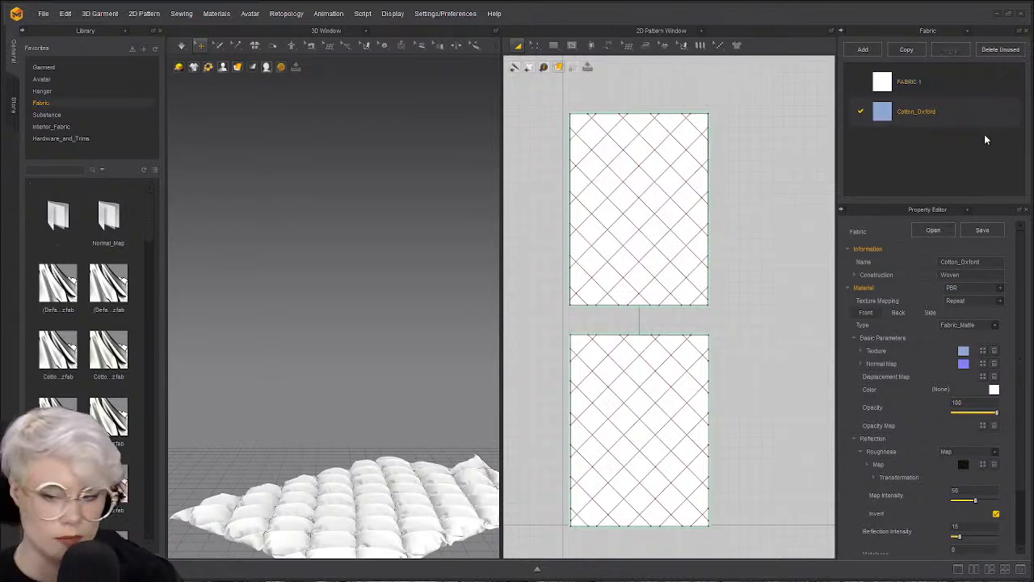
pyautogui.click(160, 32)
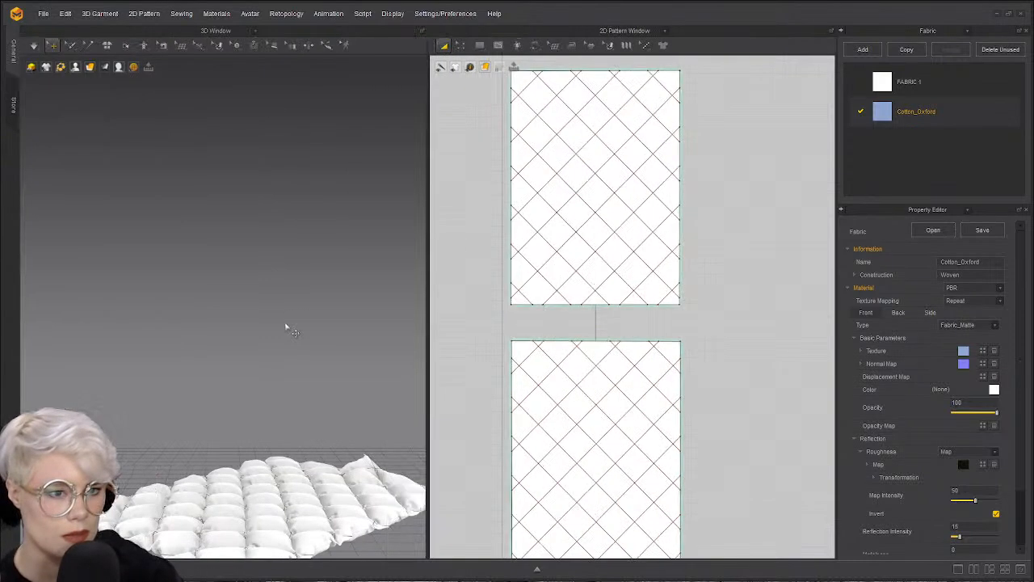
# - Assign the Cotton_Oxford fabric to both quilt layers
pyautogui.moveTo(287, 327); pyautogui.dragTo(267, 252, button='middle')
pyautogui.scroll(3, 266, 252)
pyautogui.moveTo(267, 253); pyautogui.dragTo(213, 241, button='right')
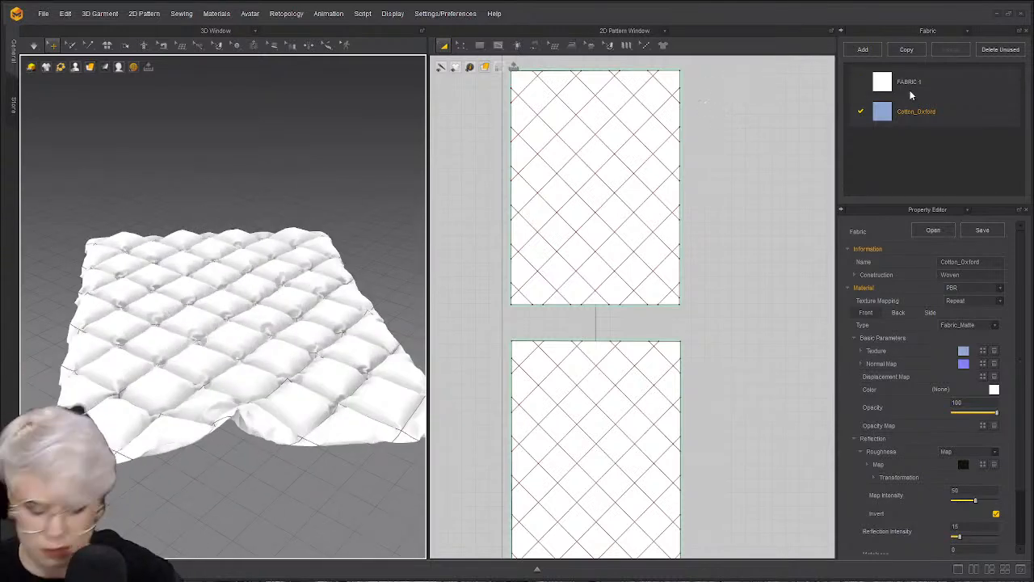
pyautogui.hotkey('ctrl', 'a')
pyautogui.click(1008, 112)
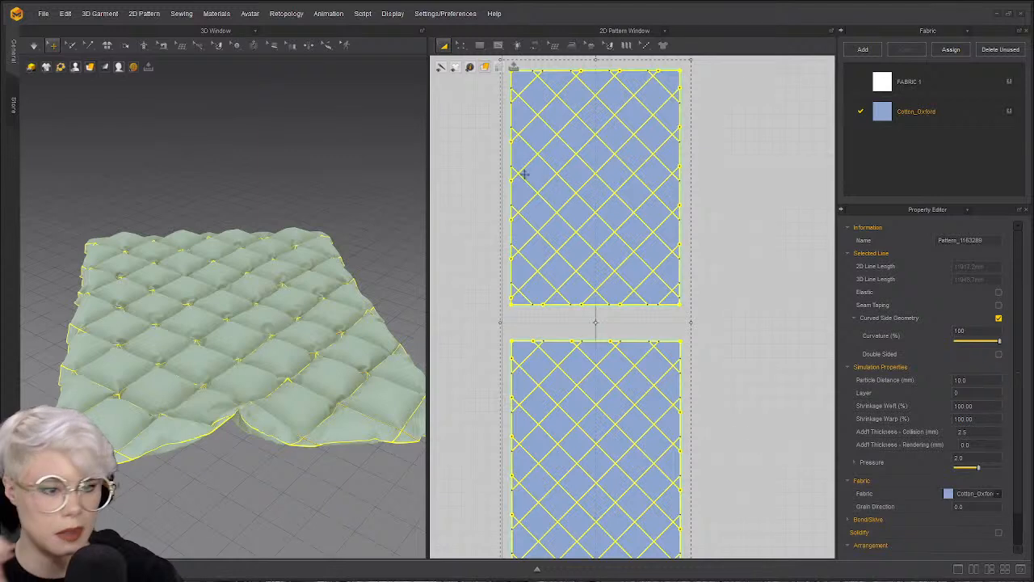
# - Simulate the quilt with the new fabric and examine its diamonds and edges from several angles
pyautogui.press('space')
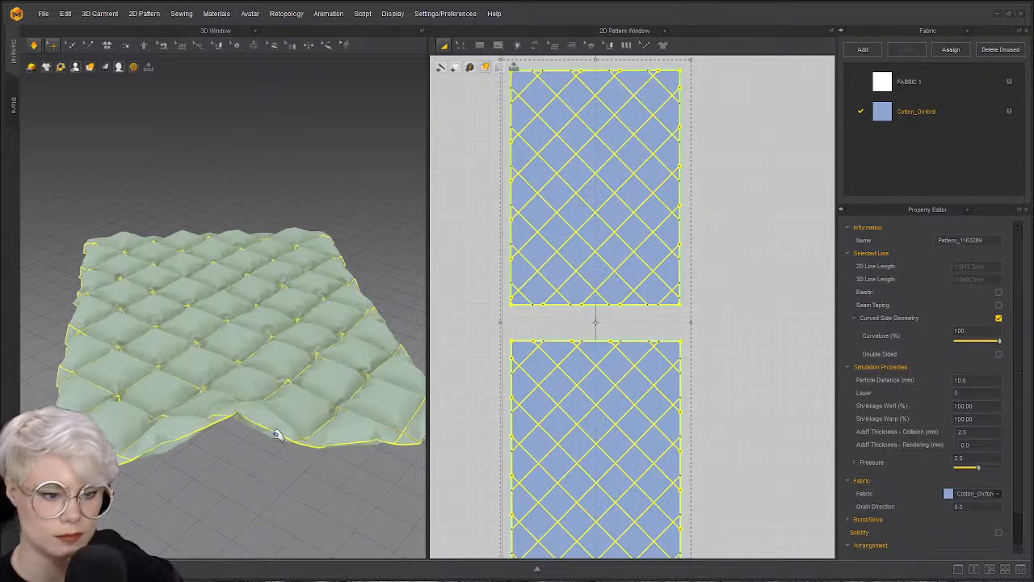
pyautogui.moveTo(276, 434); pyautogui.dragTo(353, 398, button='right')
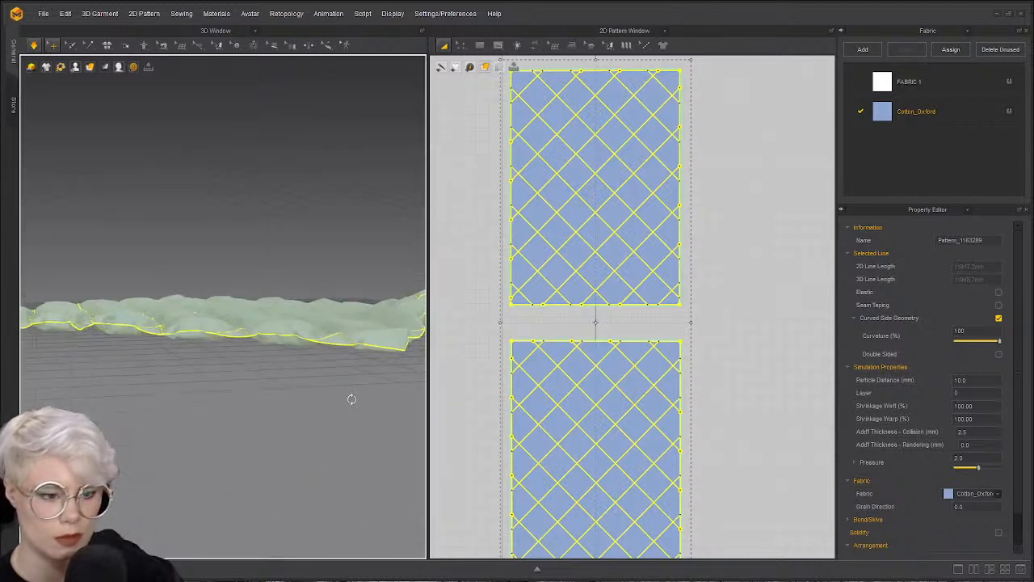
pyautogui.moveTo(286, 409); pyautogui.dragTo(252, 413, button='right')
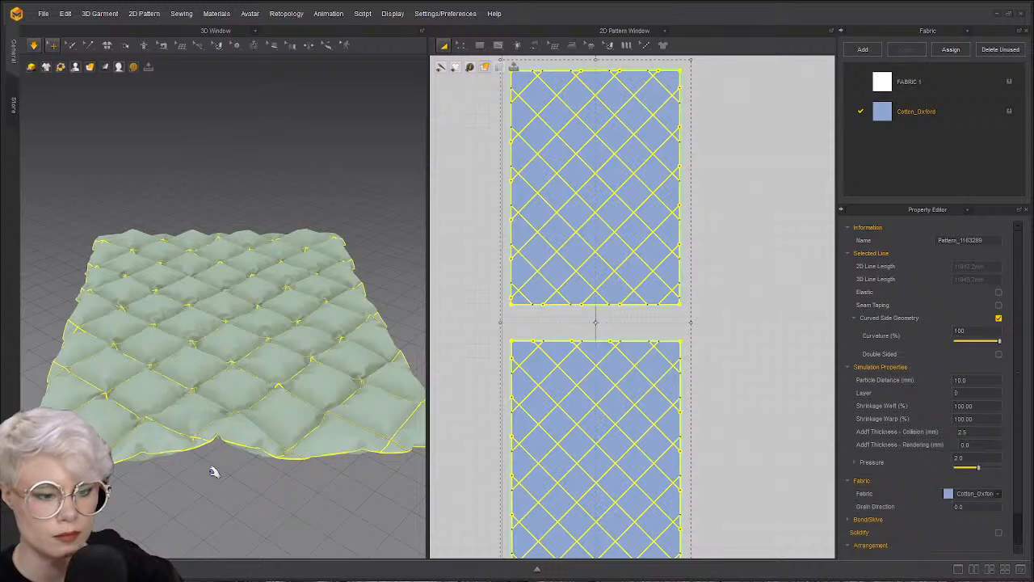
pyautogui.moveTo(227, 533); pyautogui.dragTo(202, 453, button='right')
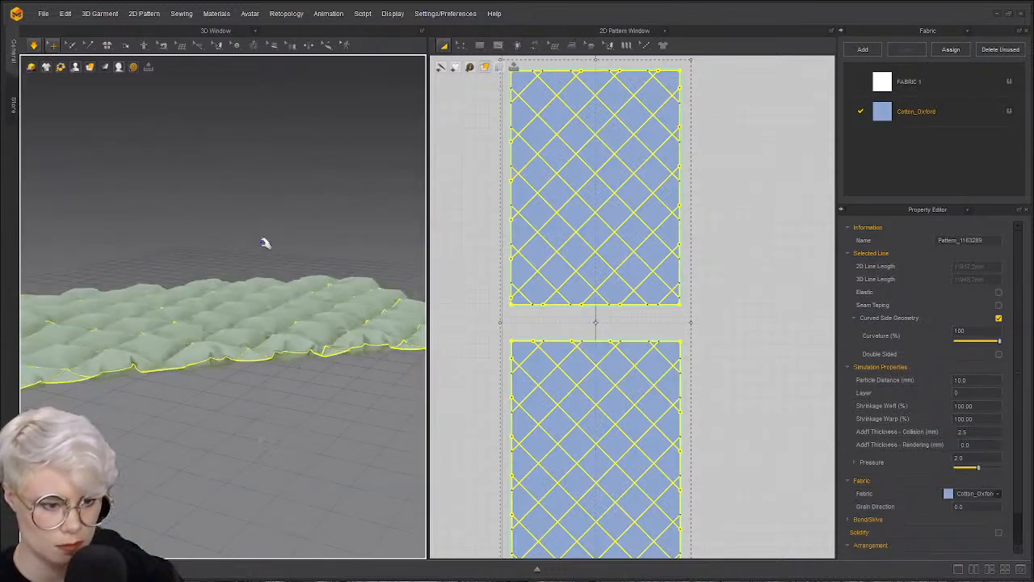
pyautogui.click(287, 165)
pyautogui.moveTo(282, 491); pyautogui.dragTo(243, 380, button='right')
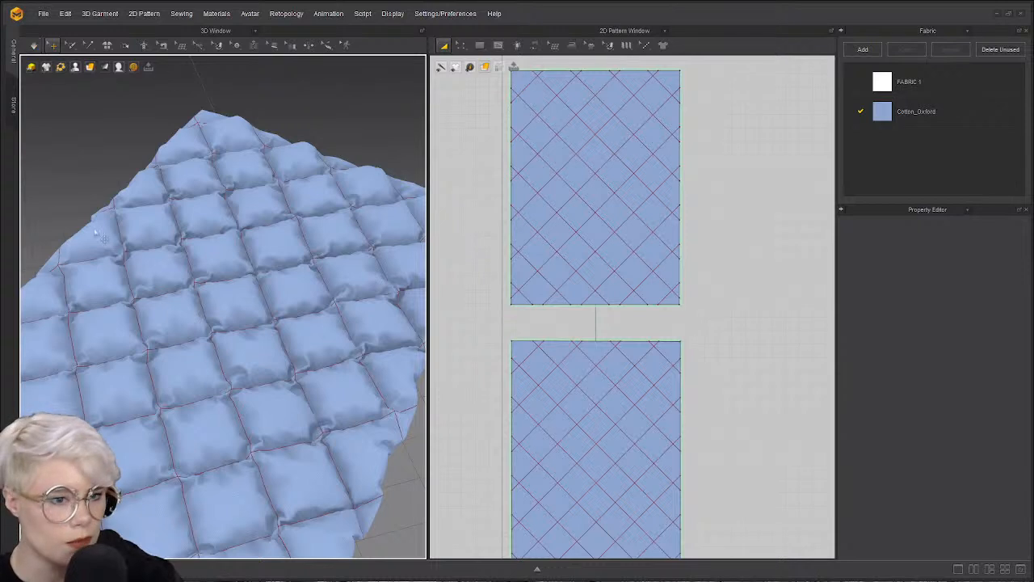
# - Apply 10 mm Fusible (Common) seam taping along the top edge of the upper quilt pattern
pyautogui.click(534, 45)
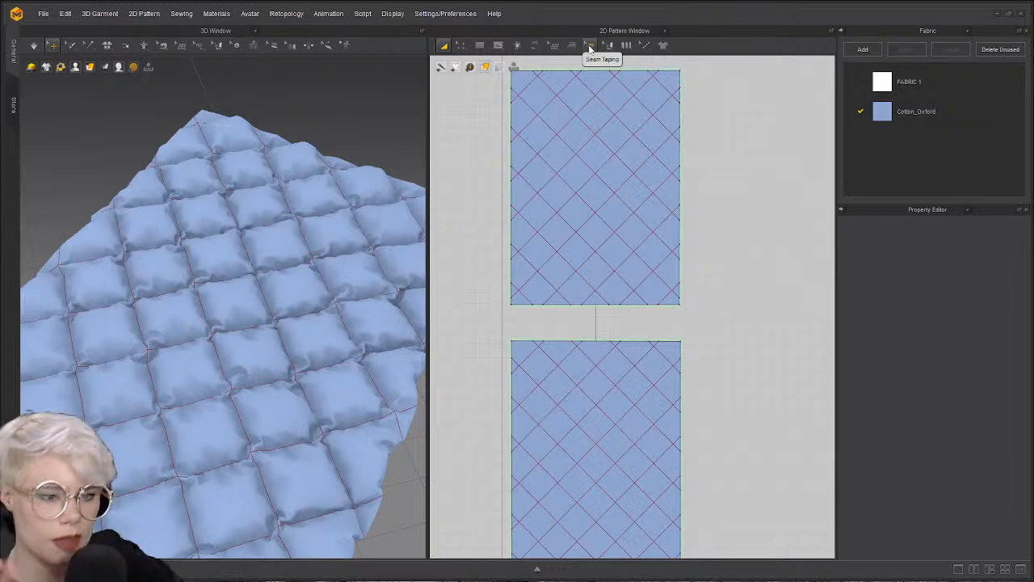
pyautogui.click(590, 46)
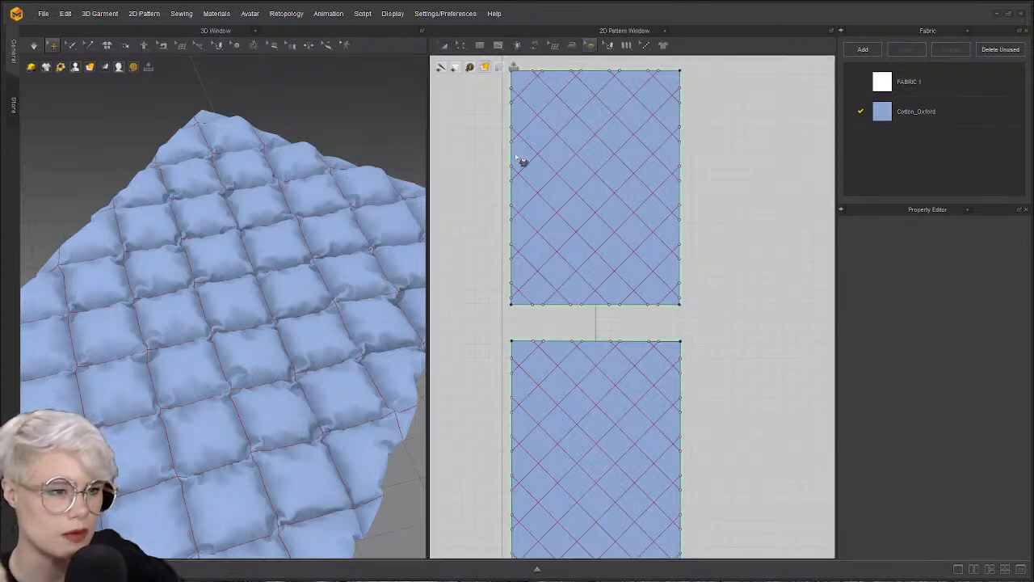
pyautogui.moveTo(534, 82); pyautogui.dragTo(544, 145, button='middle')
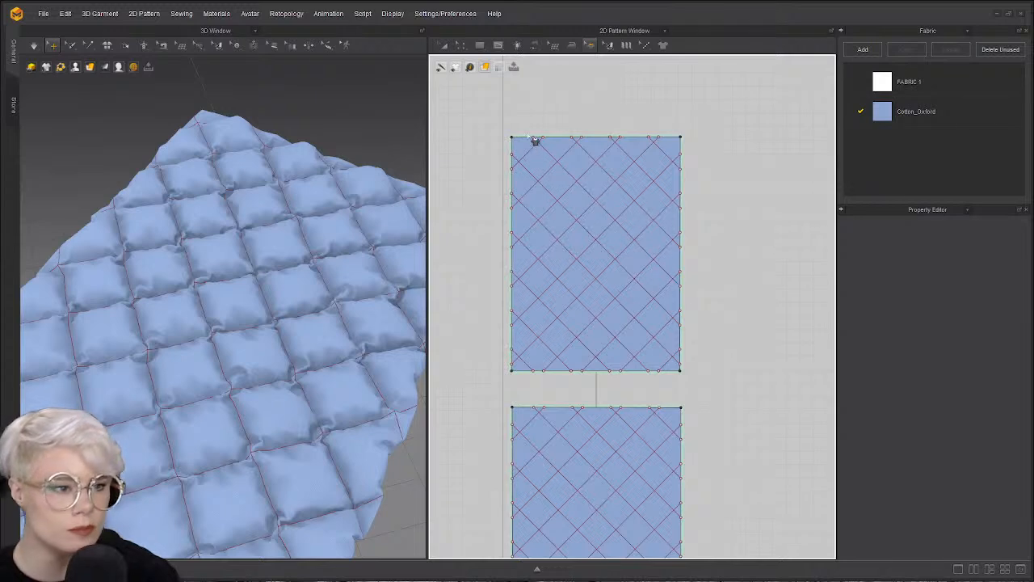
pyautogui.click(606, 139)
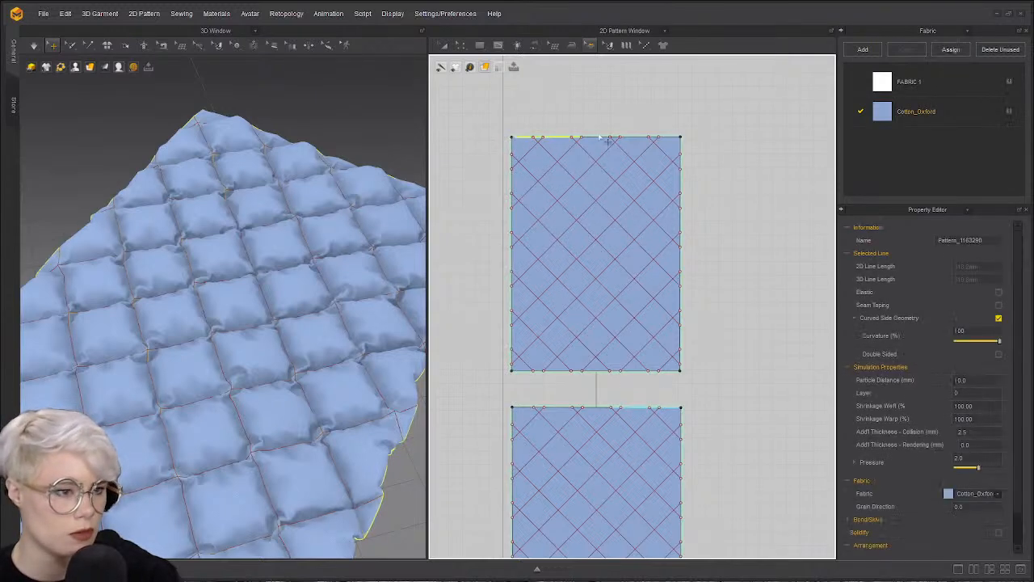
pyautogui.click(605, 143)
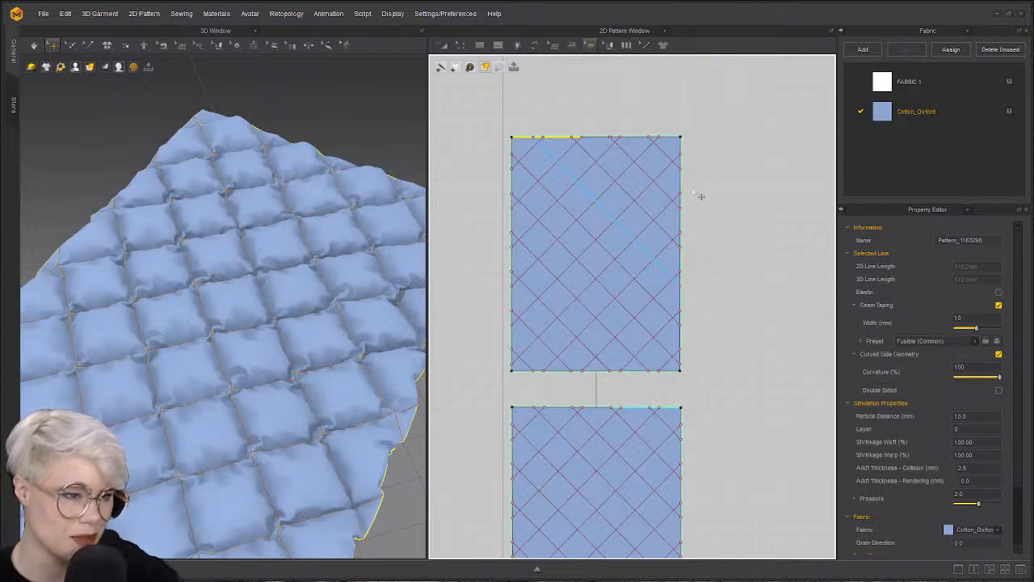
pyautogui.click(646, 140)
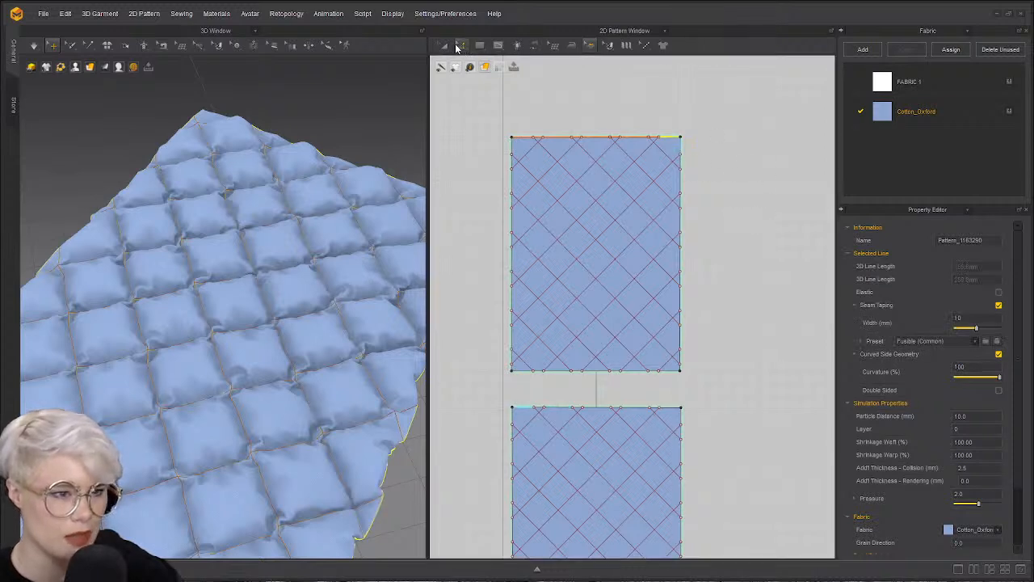
# - Lock all internal lines in the 2D pattern view so only the outlines can be selected
pyautogui.click(460, 47)
pyautogui.click(485, 67)
pyautogui.rightClick(633, 105)
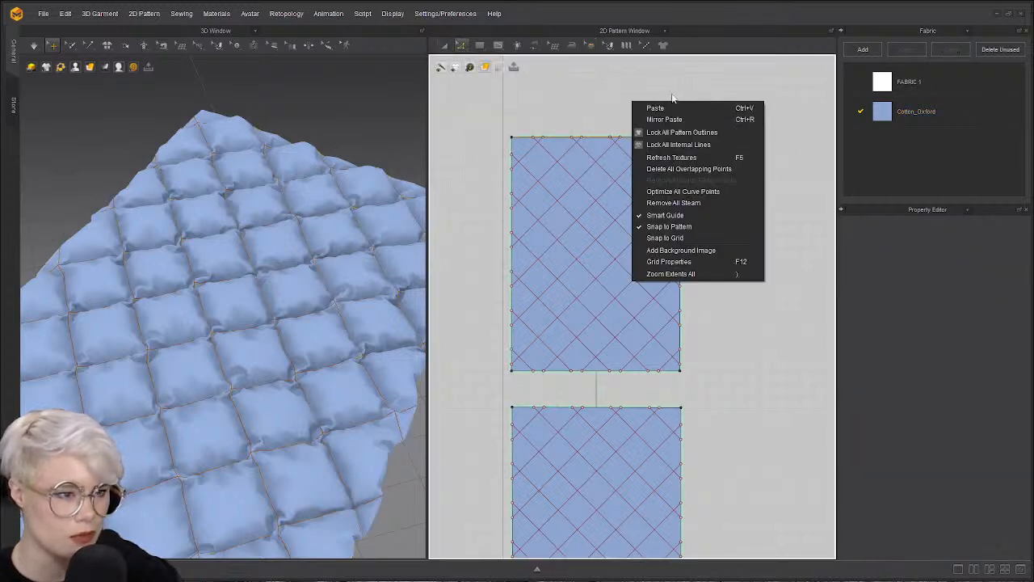
pyautogui.click(705, 145)
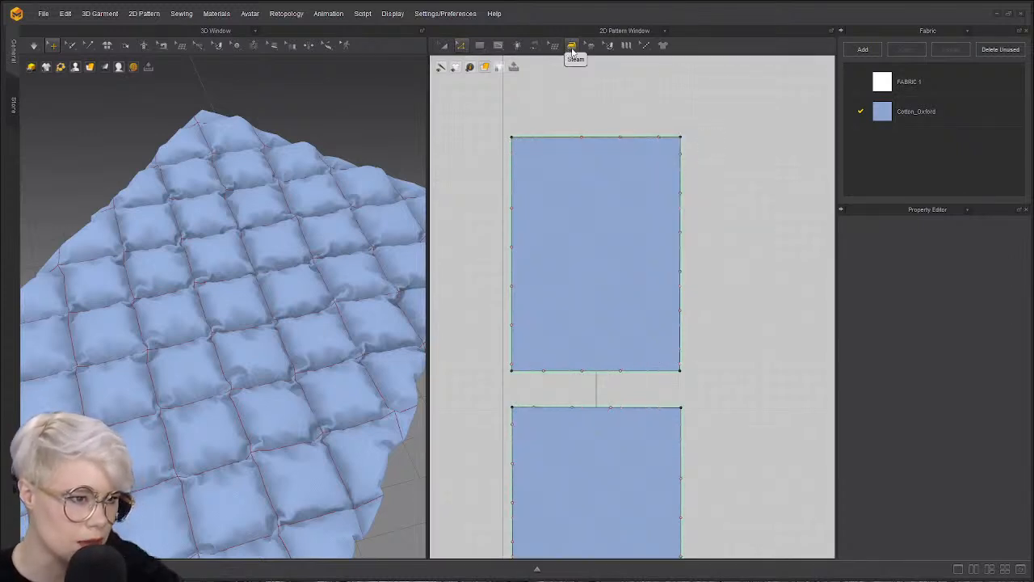
# - Apply 10 mm Fusible (Common) seam taping to the uppermost segments of the upper pattern's right edge
pyautogui.click(605, 46)
pyautogui.click(630, 68)
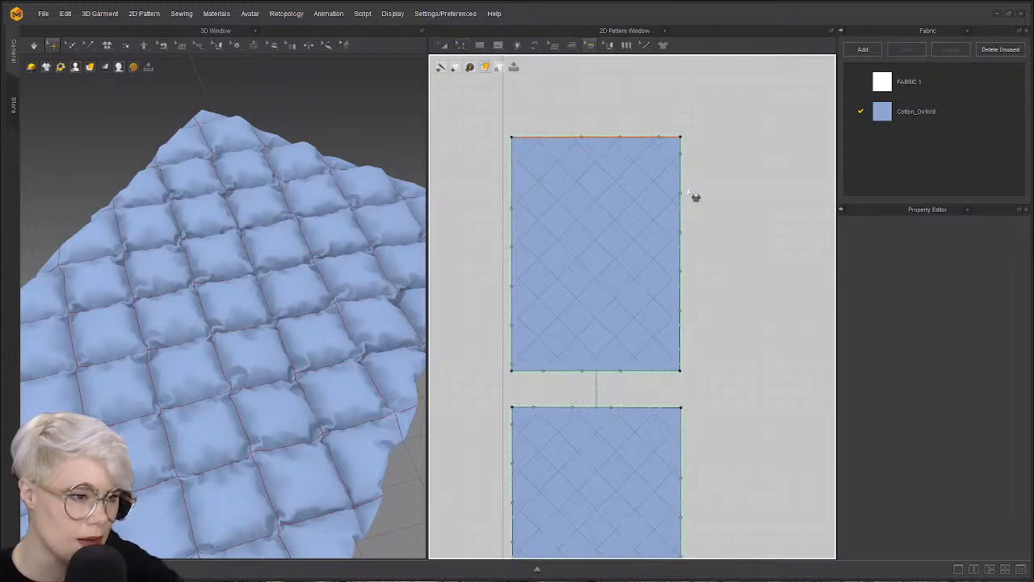
pyautogui.click(683, 157)
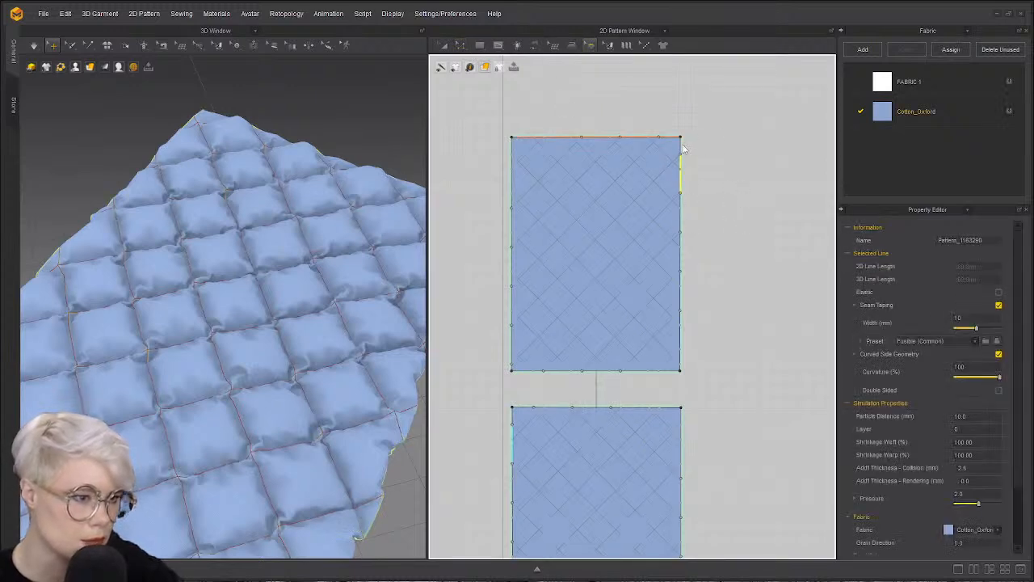
pyautogui.press('z')
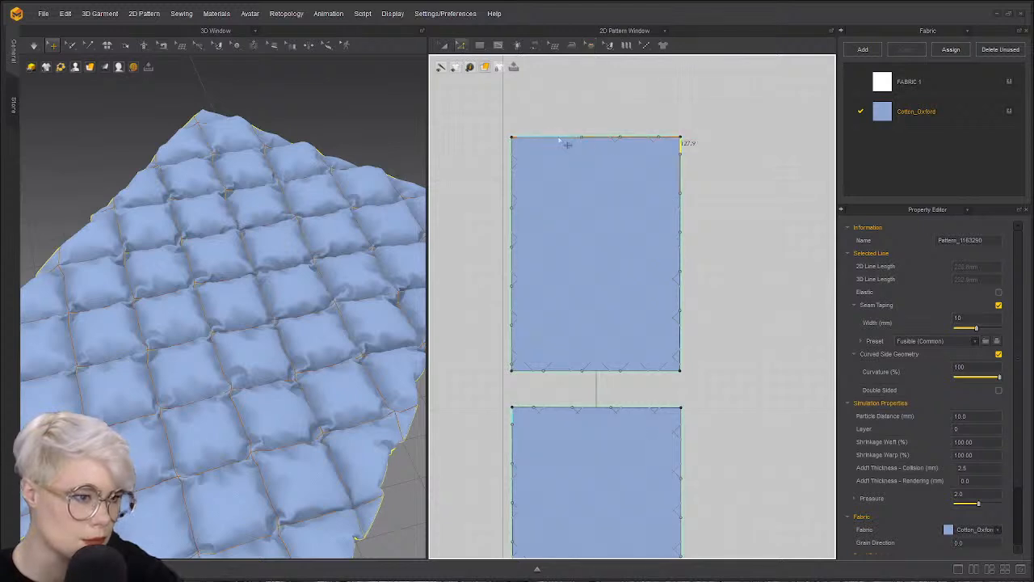
pyautogui.click(530, 112)
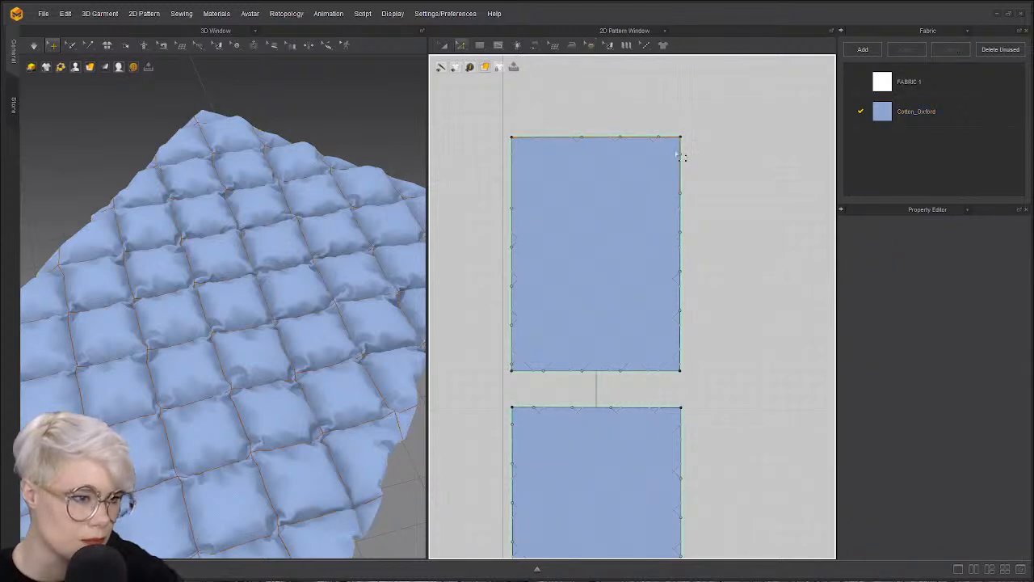
# - Undo the accidental edge shift and apply 10 mm seam taping to the upper pattern's remaining right, bottom and left edge segments
pyautogui.click(689, 218)
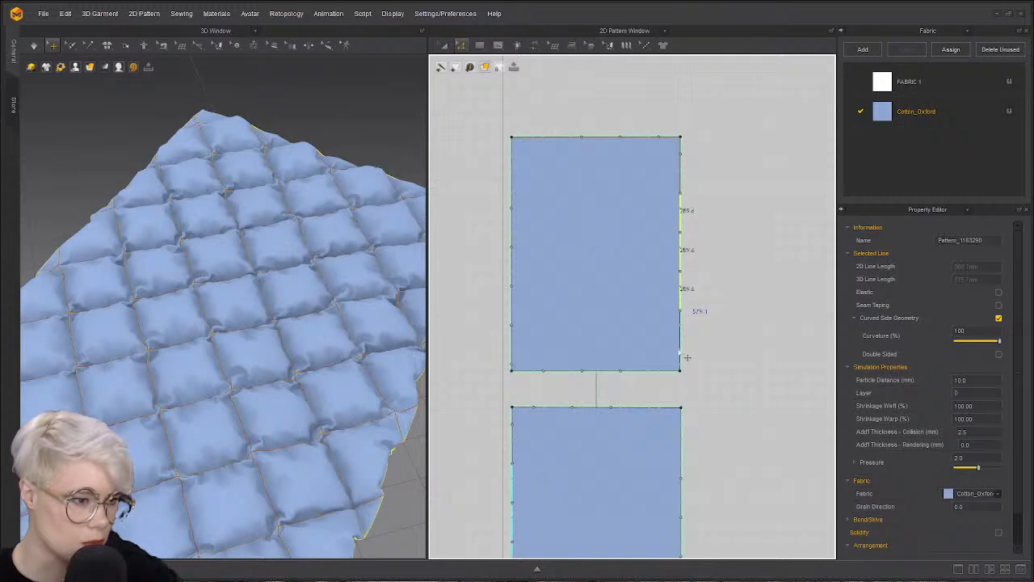
pyautogui.keyDown('shift'); pyautogui.doubleClick(681, 340); pyautogui.keyUp('shift')
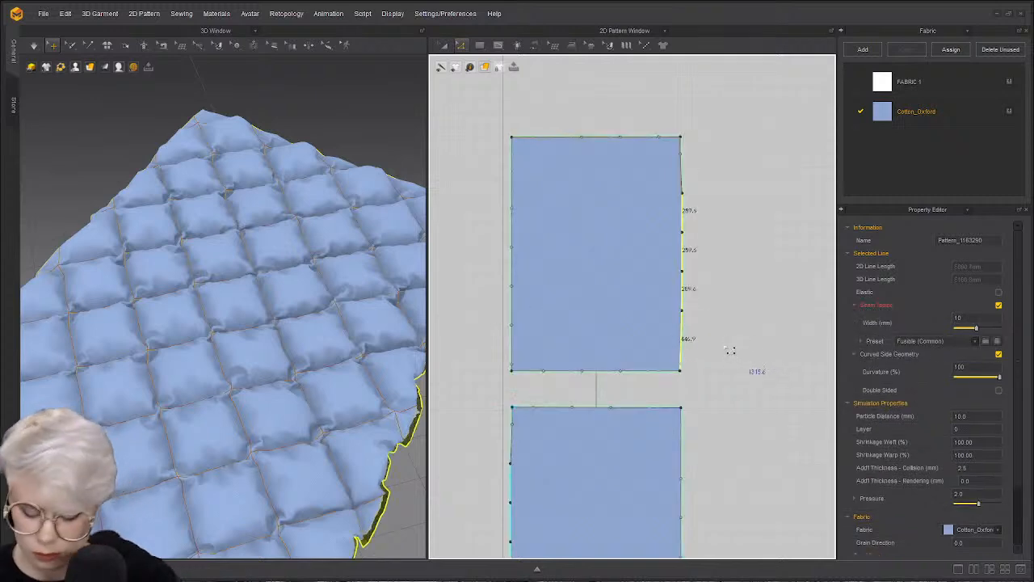
pyautogui.hotkey('ctrl', 'z')
pyautogui.hotkey('ctrl', 'z')
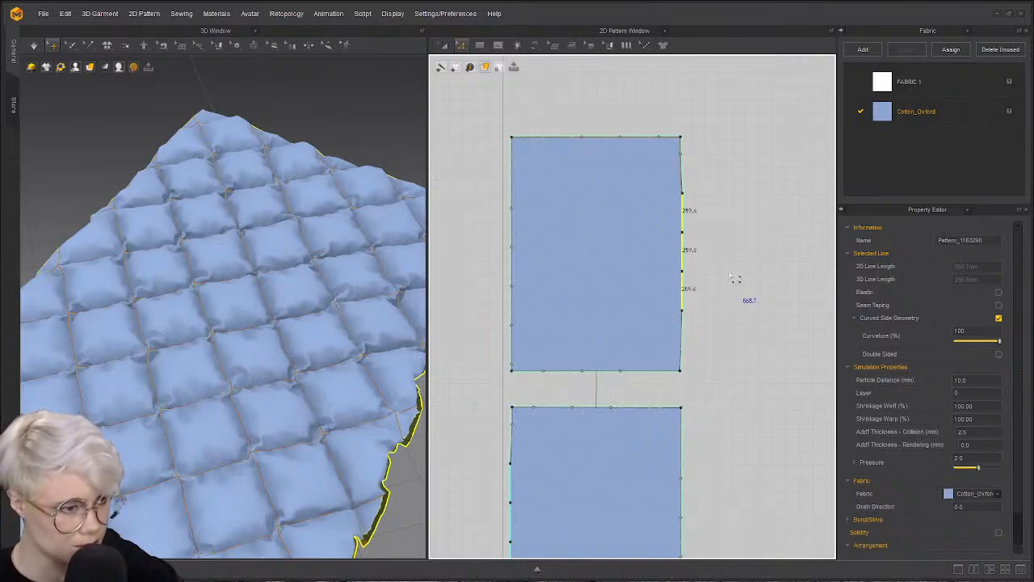
pyautogui.keyDown('shift'); pyautogui.click(682, 348); pyautogui.keyUp('shift')
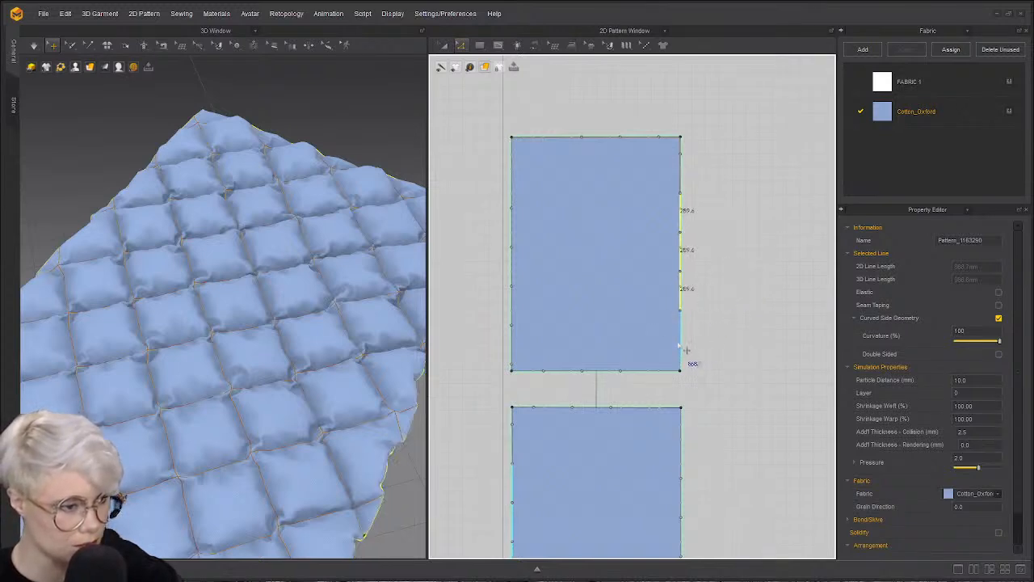
pyautogui.keyDown('shift'); pyautogui.click(675, 375); pyautogui.keyUp('shift')
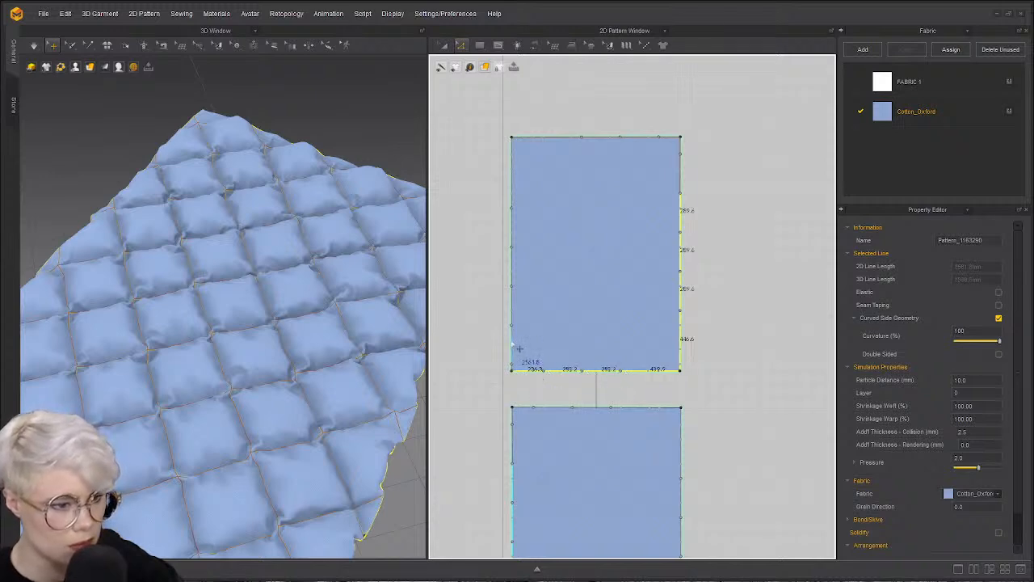
pyautogui.scroll(5, 522, 358)
pyautogui.scroll(-5, 523, 360)
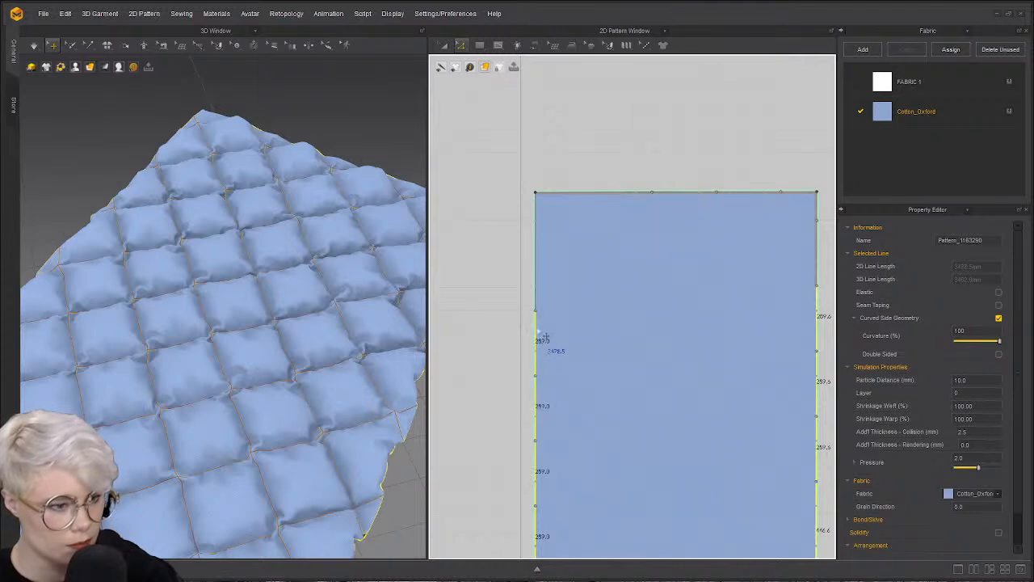
pyautogui.scroll(-4, 671, 267)
pyautogui.scroll(2, 558, 189)
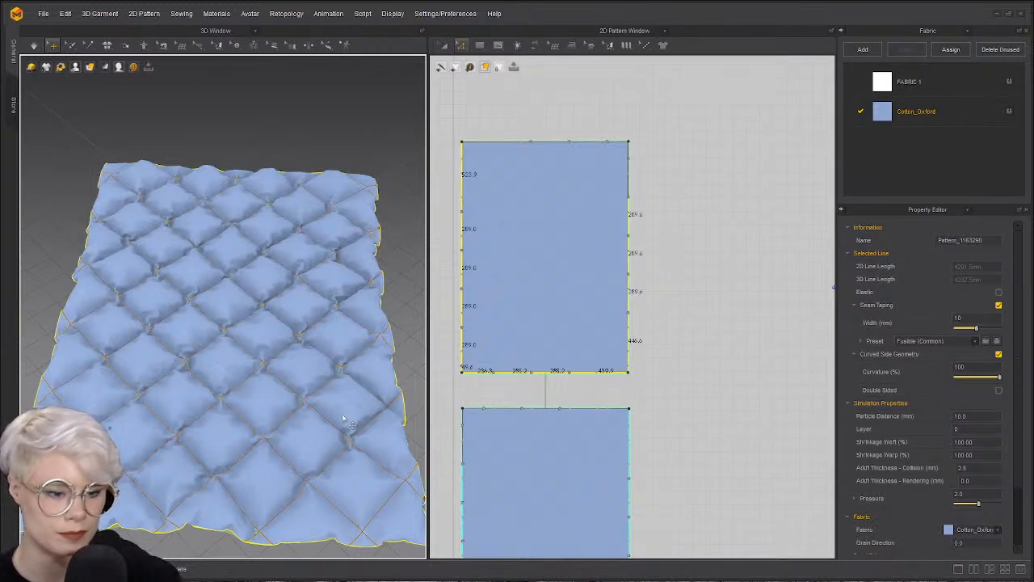
# - Select every line of both quilt patterns with the internal lines locked and turn off their seam taping
pyautogui.press('space')
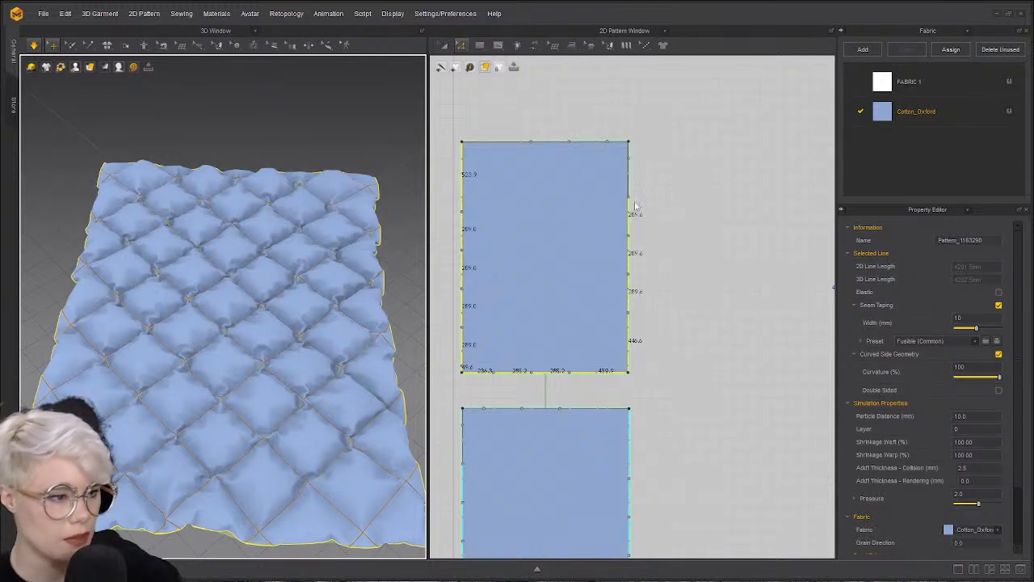
pyautogui.hotkey('ctrl', 'a')
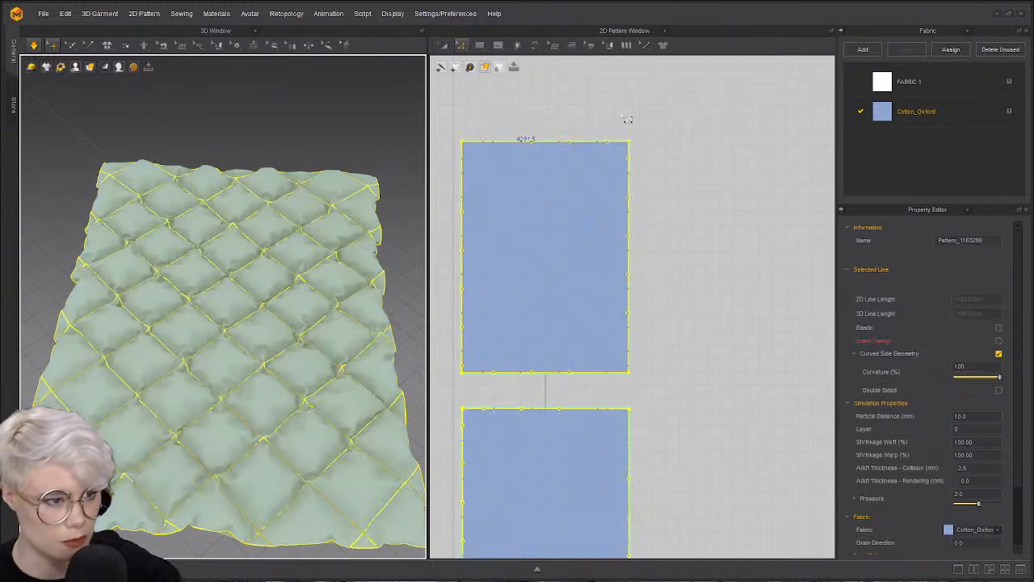
pyautogui.click(700, 288)
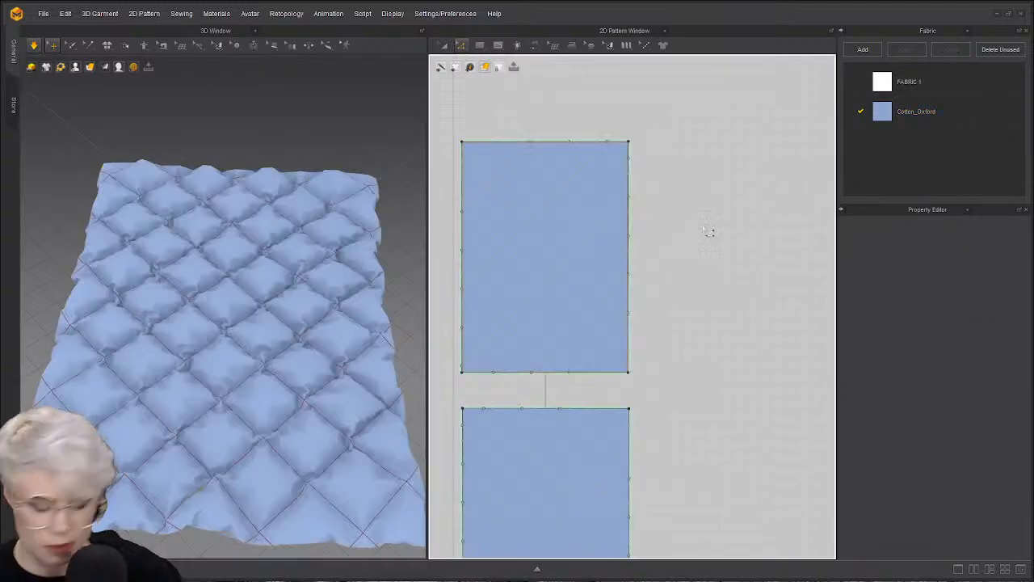
pyautogui.hotkey('ctrl', 'a')
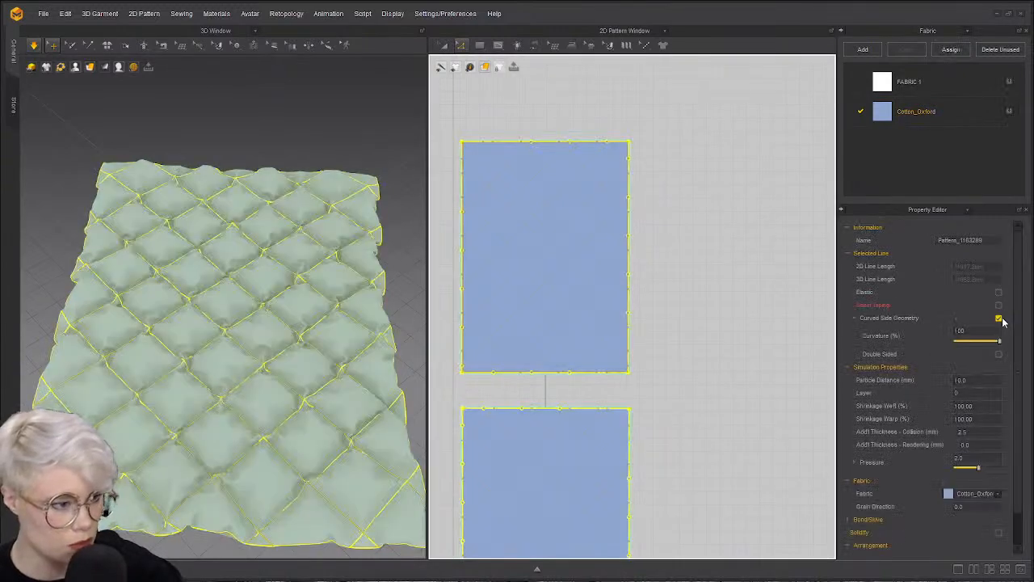
pyautogui.click(1000, 307)
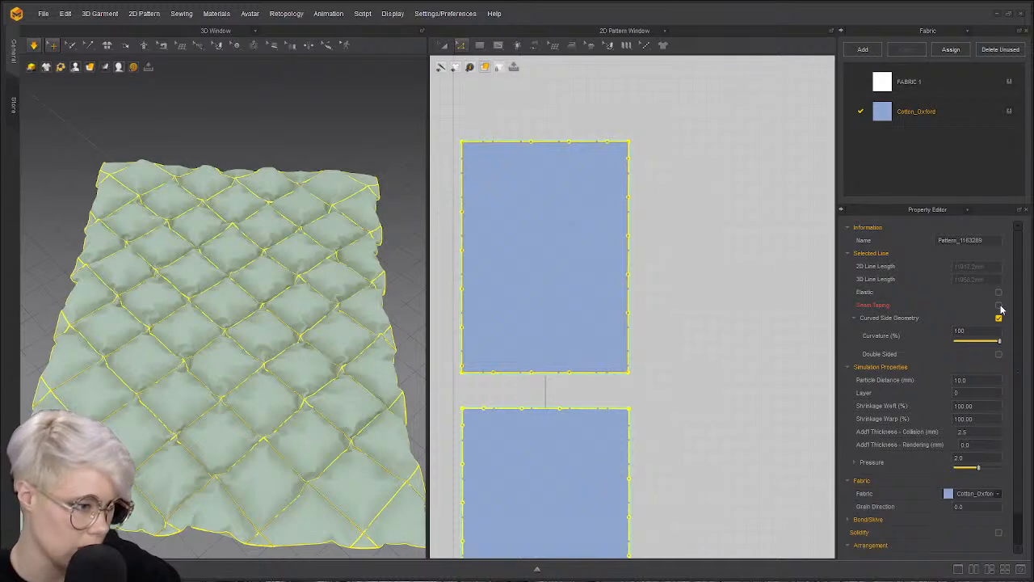
pyautogui.click(1000, 305)
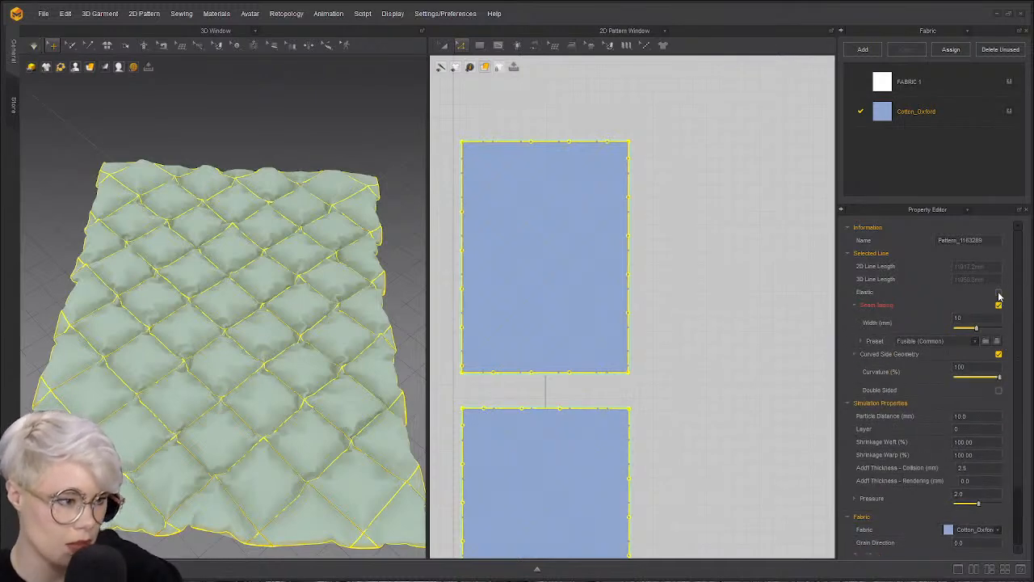
pyautogui.click(1000, 305)
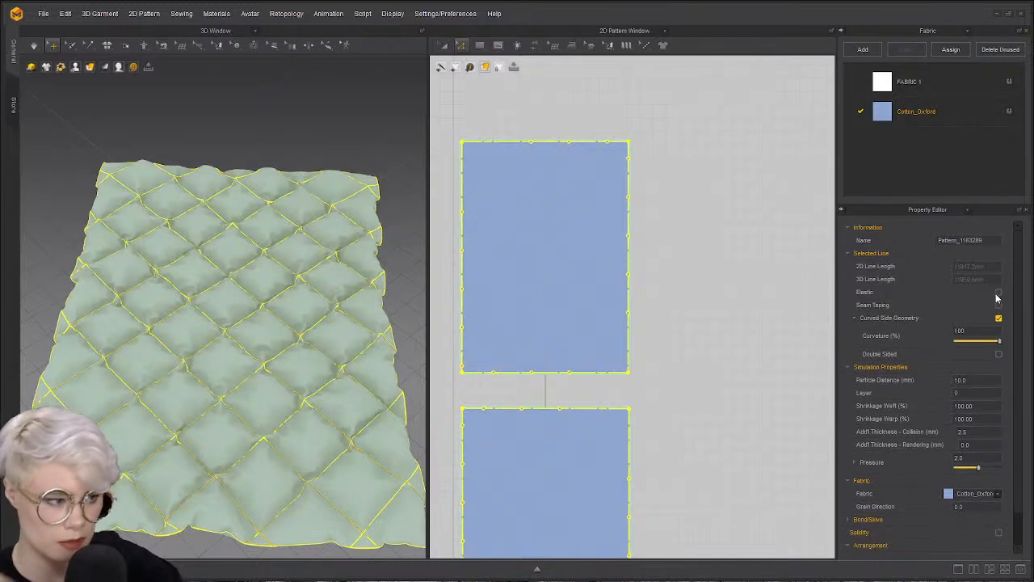
# - Make the selected pattern outlines elastic with a ratio of 100 and run the simulation
pyautogui.click(999, 293)
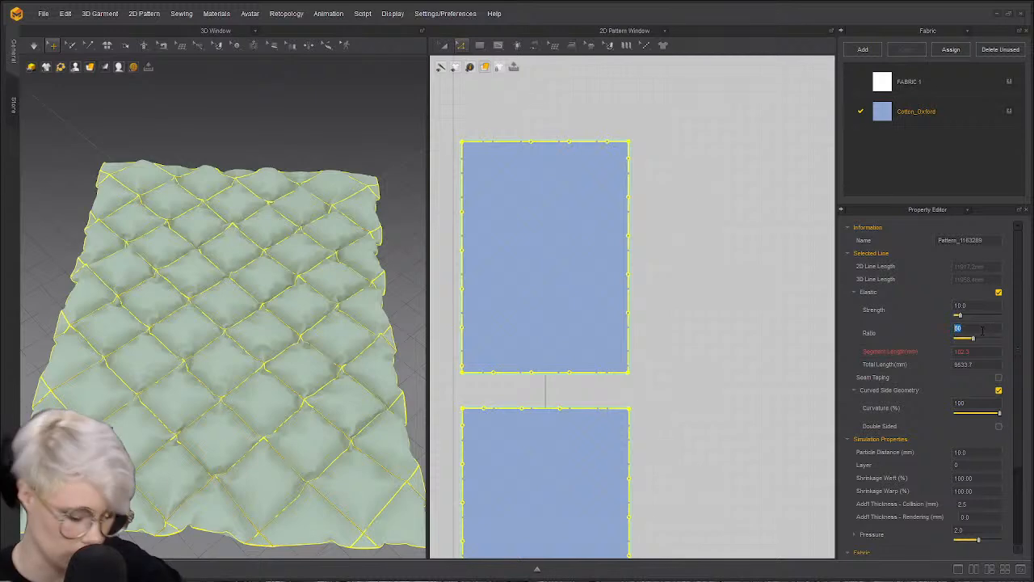
pyautogui.press('Return')
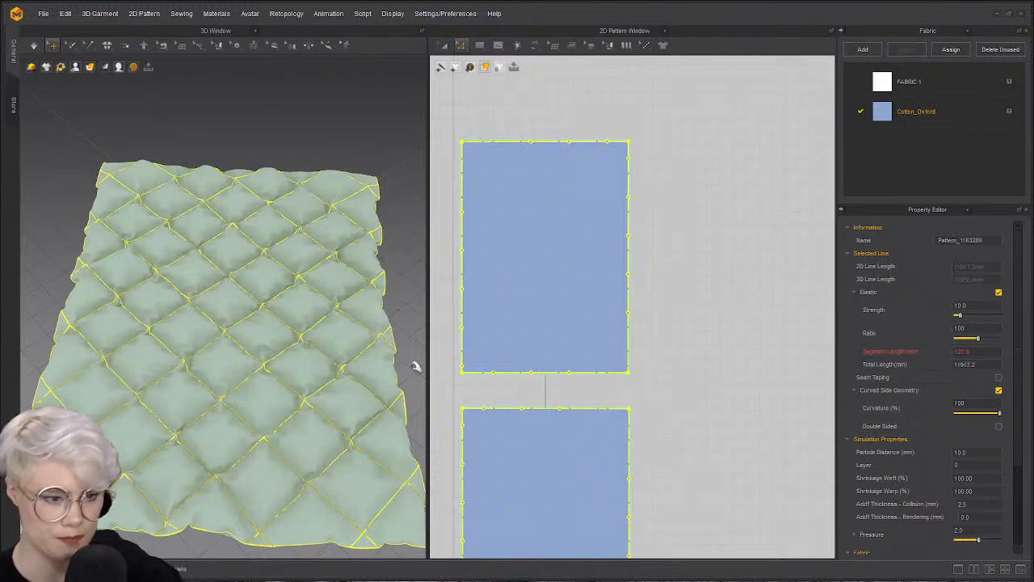
pyautogui.press('space')
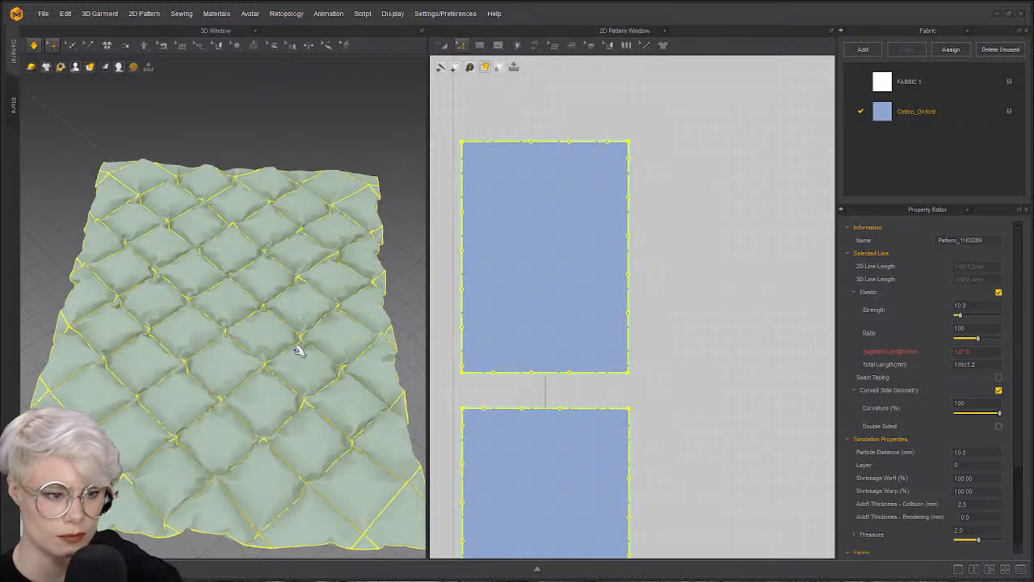
# - Tug the simulated quilt's front edge and one corner to test how the elastic outlines hold their shape
pyautogui.moveTo(324, 351); pyautogui.dragTo(330, 399, button='right')
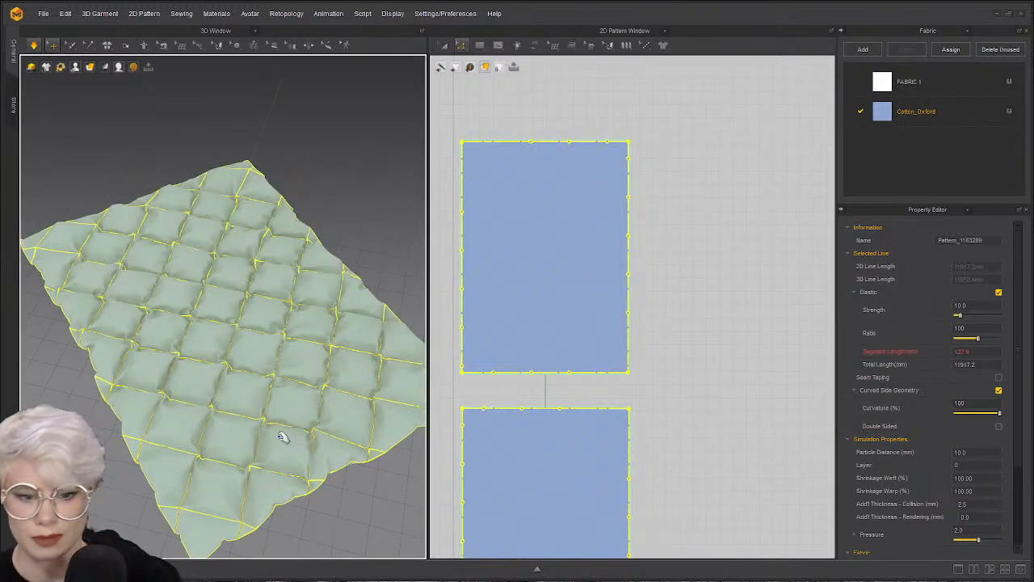
pyautogui.moveTo(144, 416); pyautogui.dragTo(149, 437, button='right')
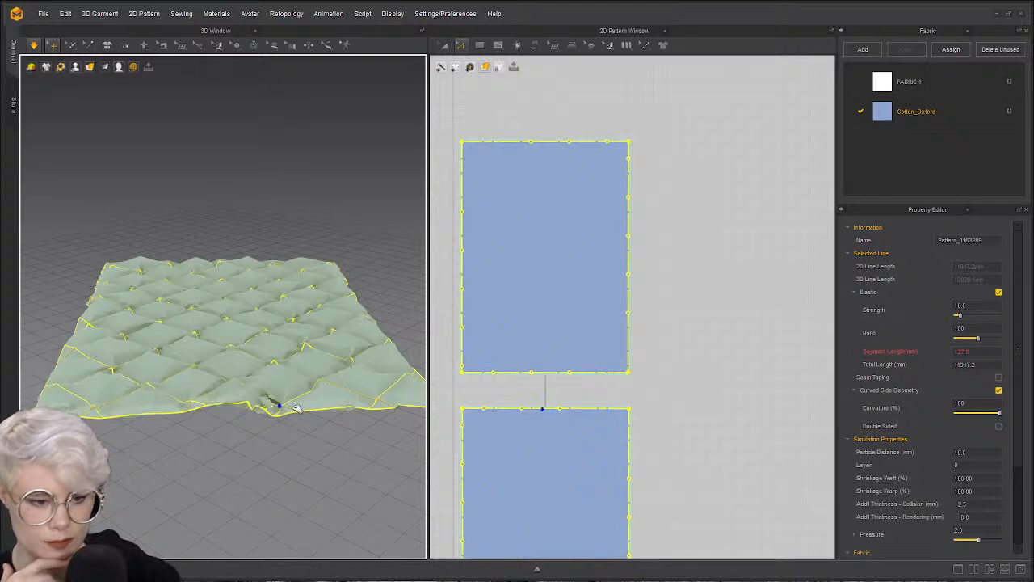
pyautogui.moveTo(180, 481); pyautogui.dragTo(249, 476, button='right')
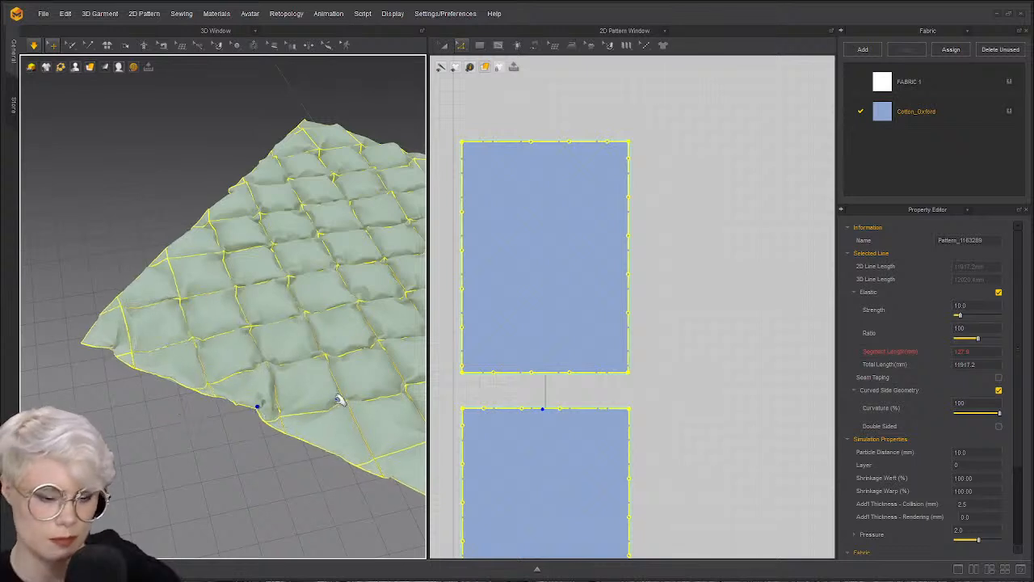
pyautogui.scroll(-1, 340, 400)
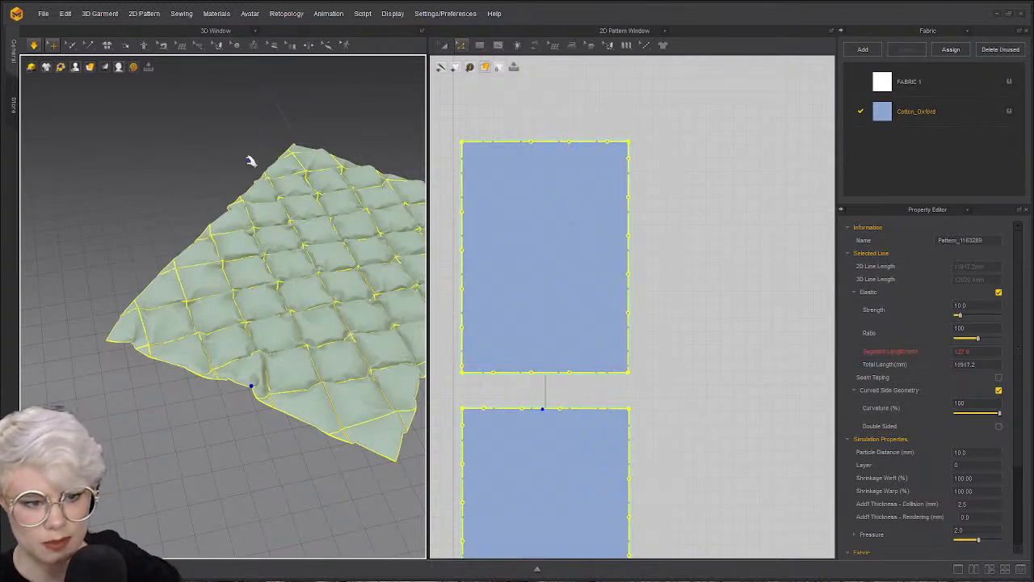
pyautogui.scroll(-1, 212, 381)
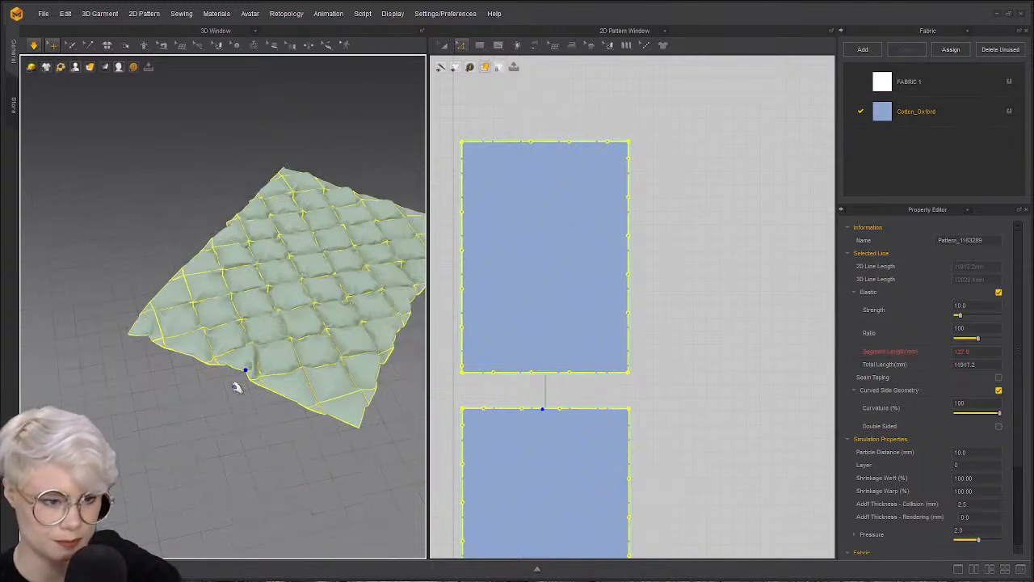
pyautogui.scroll(-2, 314, 296)
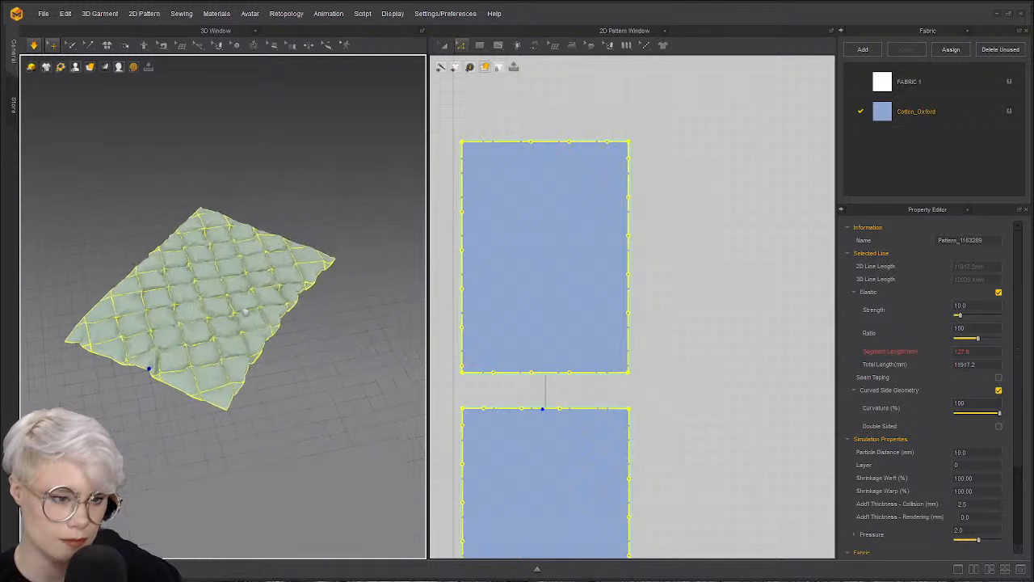
pyautogui.scroll(2, 159, 378)
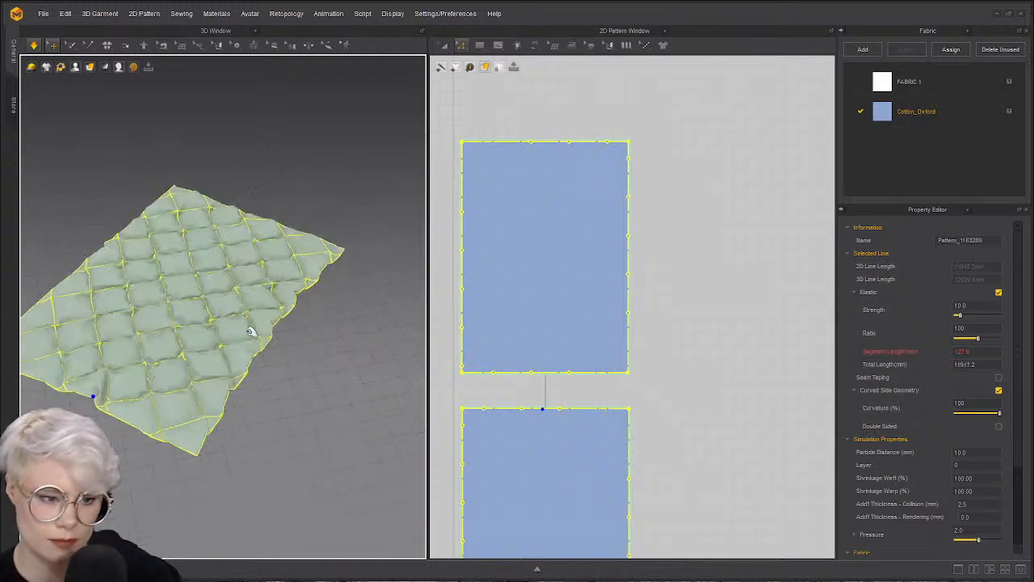
pyautogui.moveTo(171, 454)
pyautogui.mouseDown()
pyautogui.moveTo(151, 469)
pyautogui.moveTo(157, 457)
pyautogui.mouseUp()
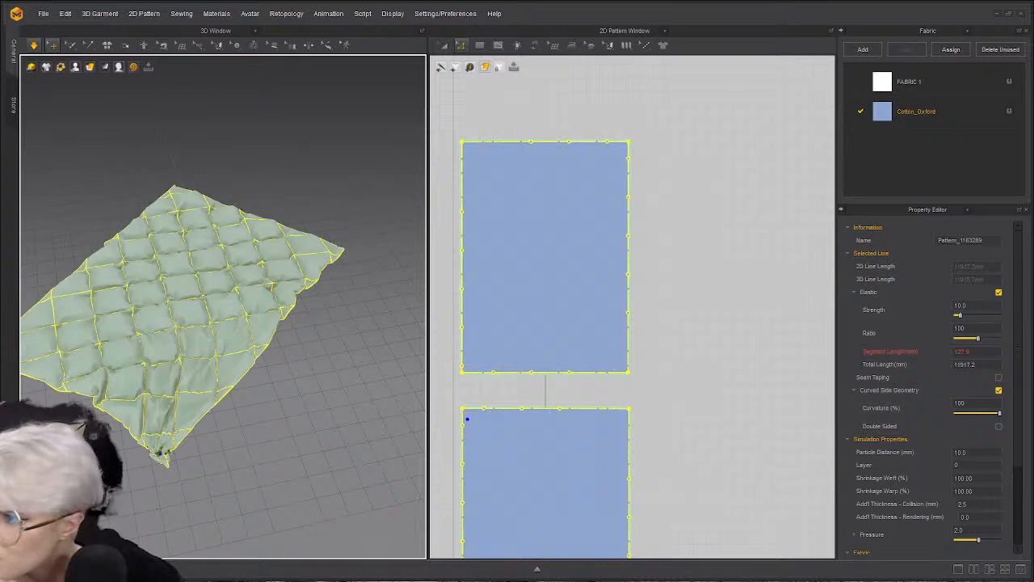
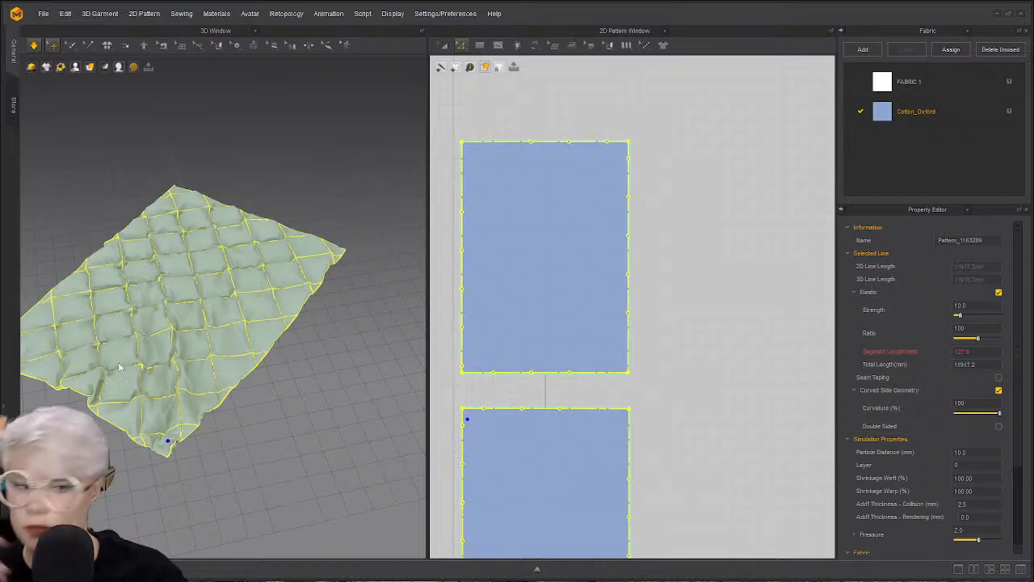
pyautogui.moveTo(139, 369); pyautogui.dragTo(217, 311, button='right')
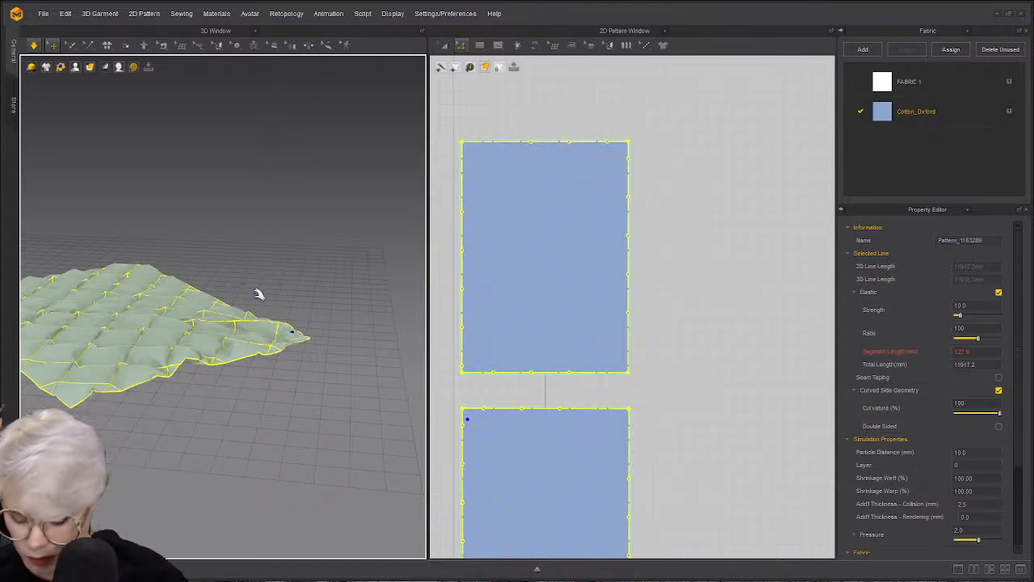
# - Stop the simulation, unlock all internal lines and lock all pattern outlines in the 2D pattern view
pyautogui.press('a')
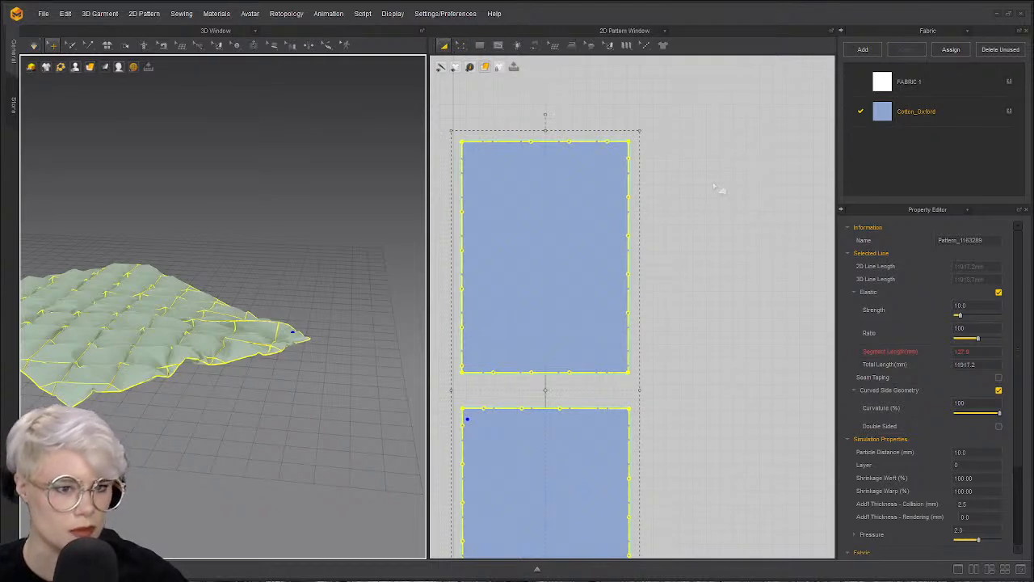
pyautogui.rightClick(690, 174)
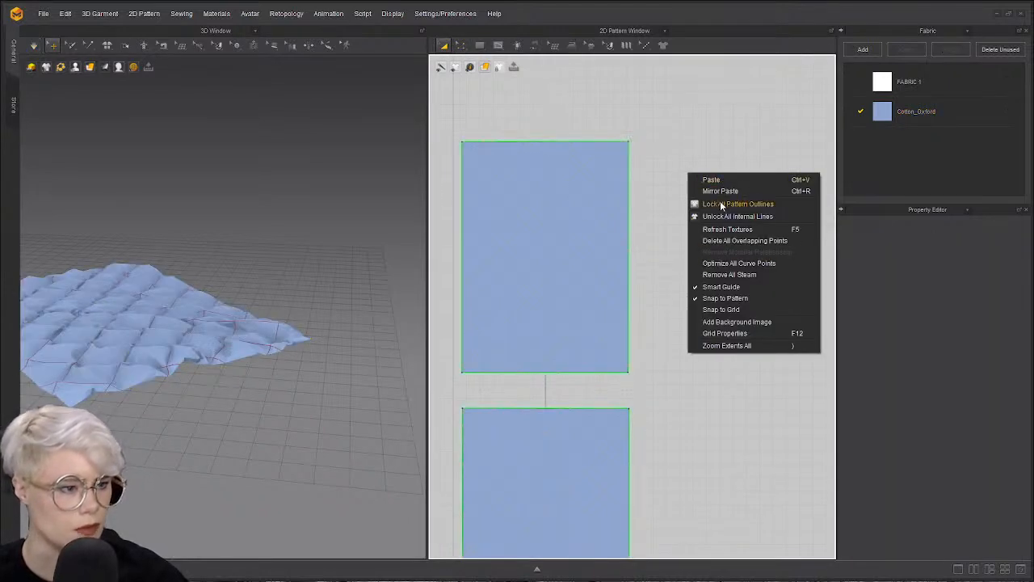
pyautogui.click(722, 217)
pyautogui.rightClick(678, 171)
pyautogui.click(686, 200)
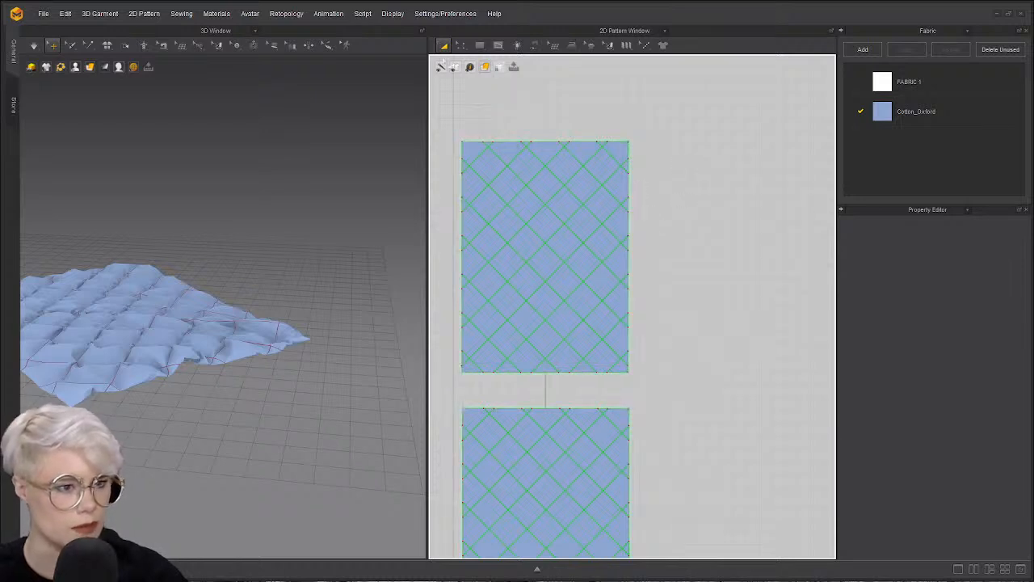
pyautogui.click(462, 46)
pyautogui.click(561, 192)
pyautogui.scroll(-6, 606, 183)
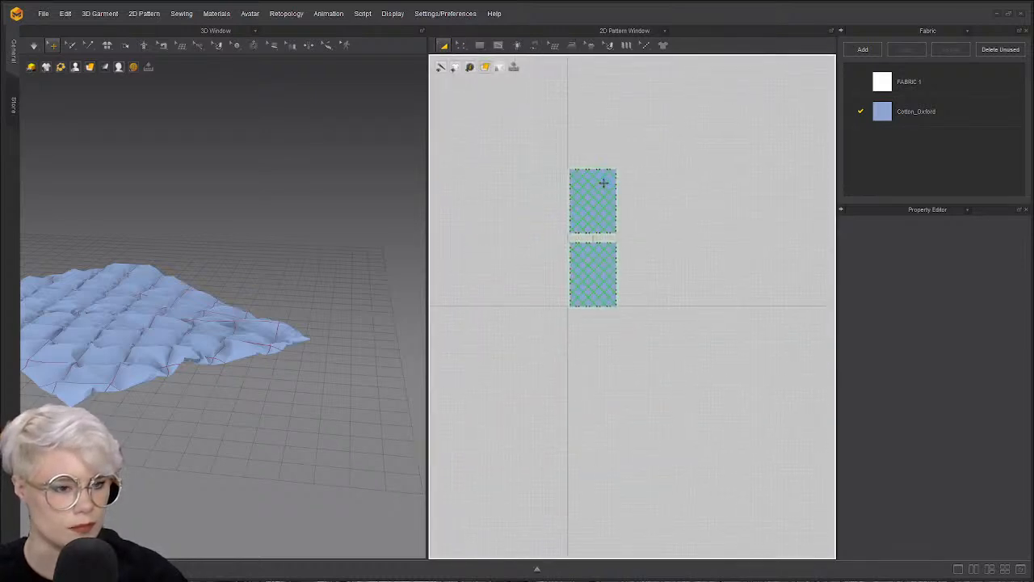
pyautogui.scroll(6, 605, 184)
pyautogui.moveTo(126, 306); pyautogui.dragTo(236, 306, button='right')
pyautogui.rightClick(687, 153)
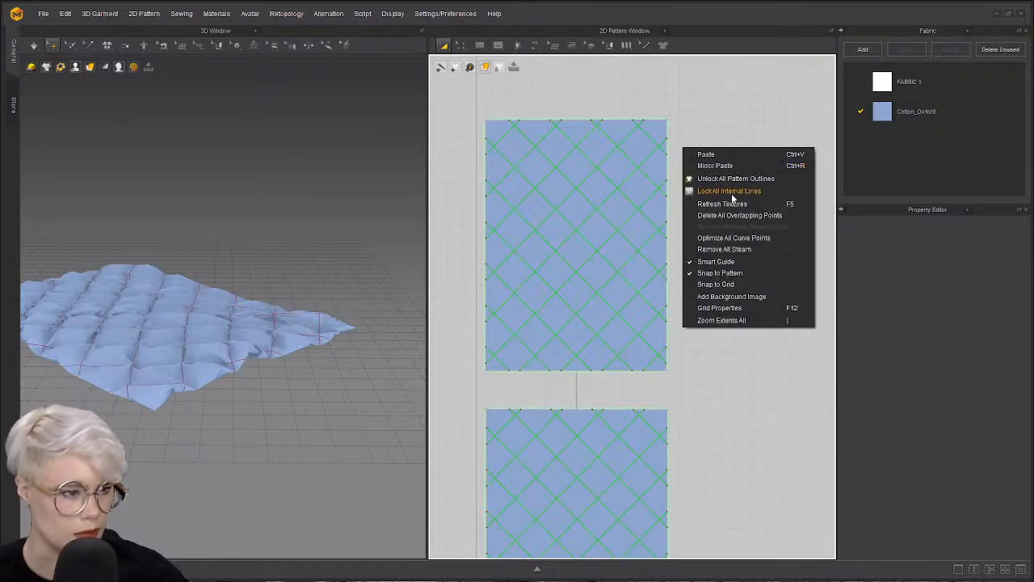
pyautogui.click(717, 88)
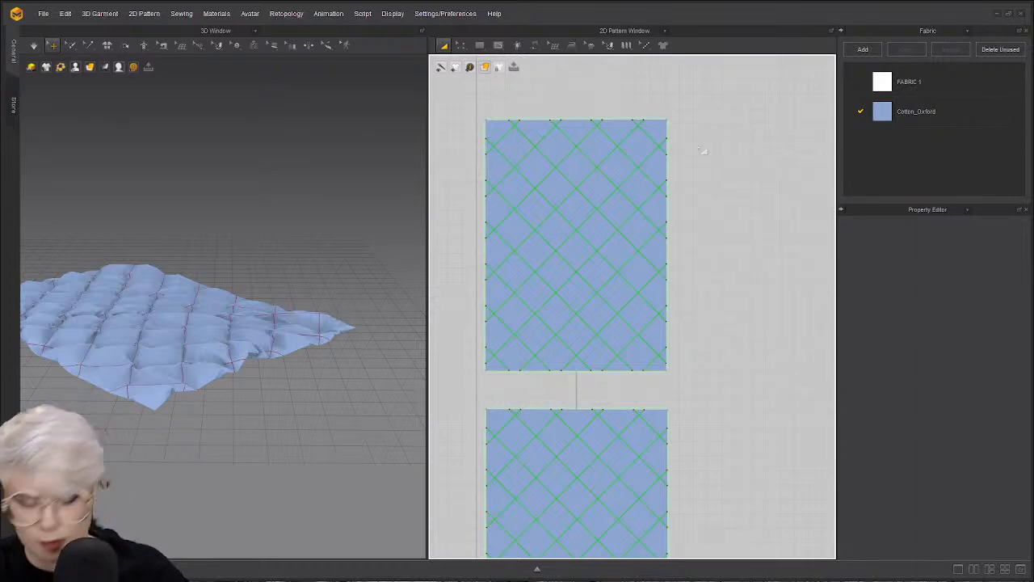
# - Select all internal quilting lines of both patterns and make them elastic with a ratio of 98
pyautogui.hotkey('ctrl', 'shift', 'a')
pyautogui.click(447, 46)
pyautogui.hotkey('ctrl', 'shift', 'a')
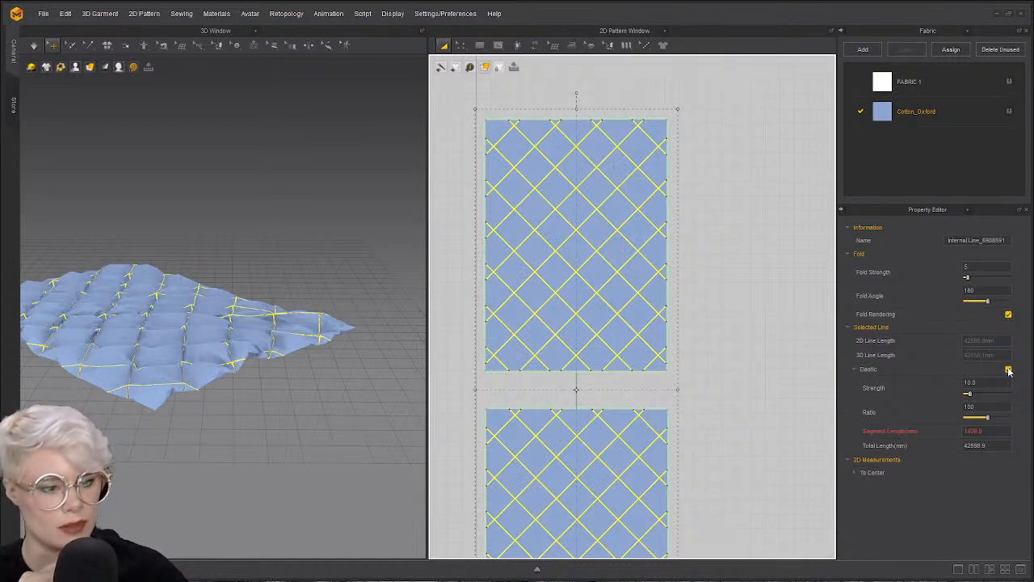
pyautogui.click(984, 407)
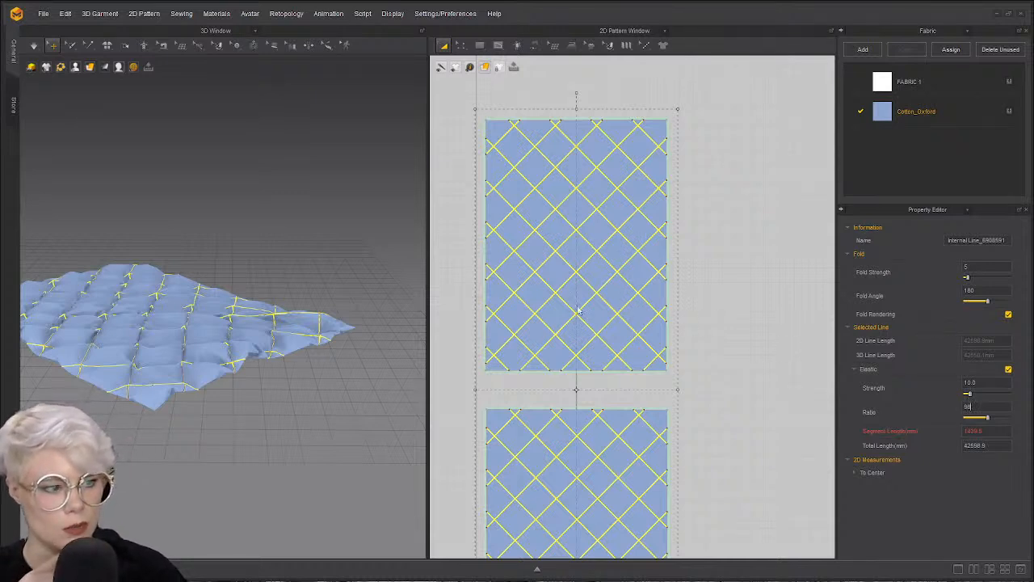
pyautogui.press('Return')
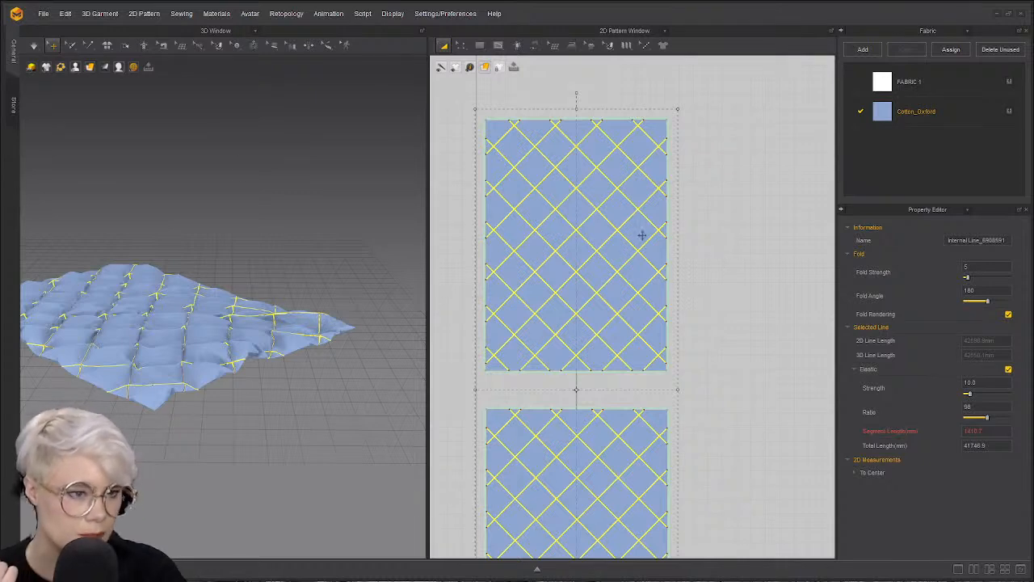
# - Simulate the quilt and examine up close how the elastic quilting lines gather the fabric
pyautogui.click(33, 45)
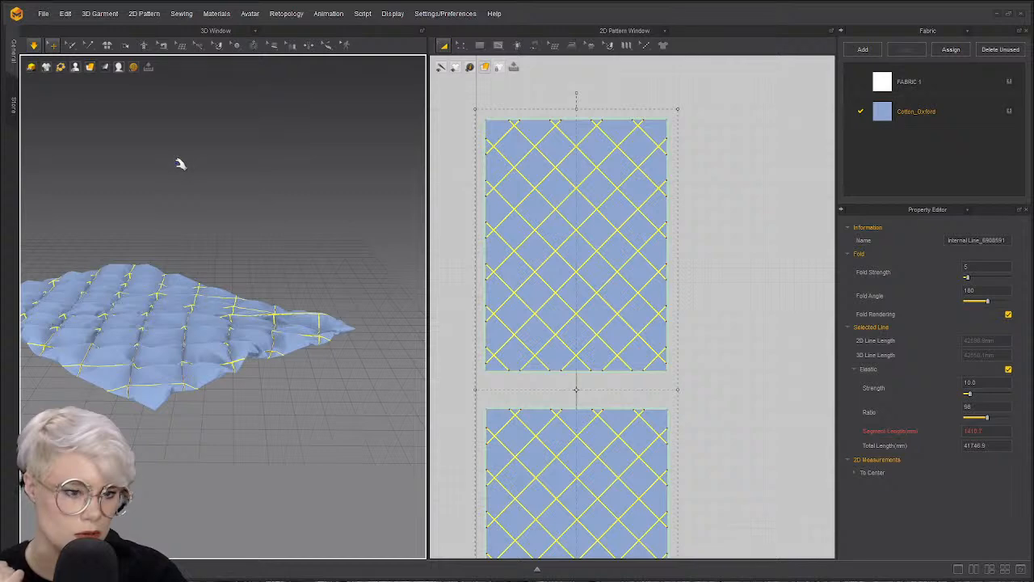
pyautogui.moveTo(186, 199); pyautogui.dragTo(143, 368, button='right')
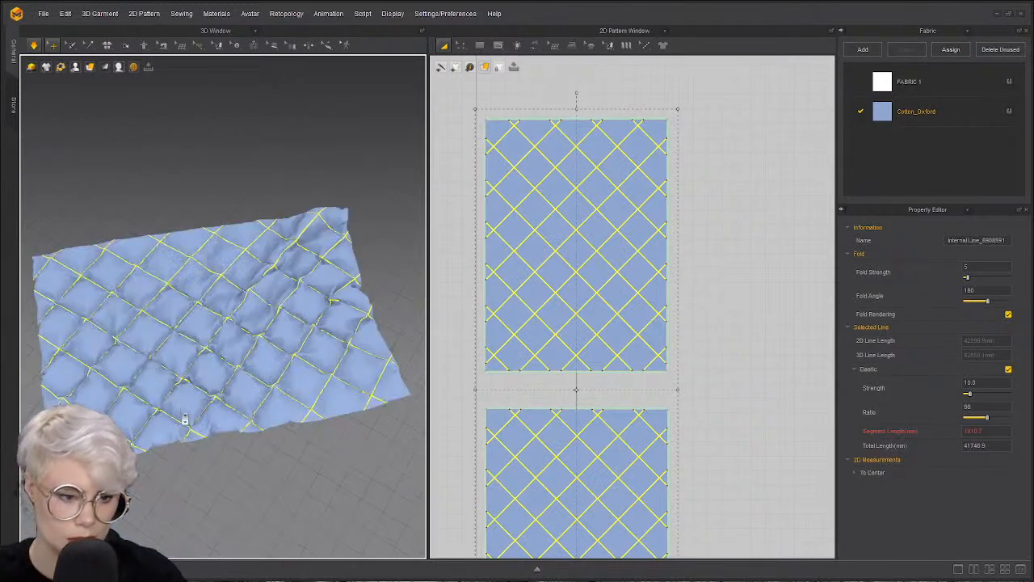
pyautogui.scroll(2, 200, 447)
pyautogui.scroll(3, 199, 447)
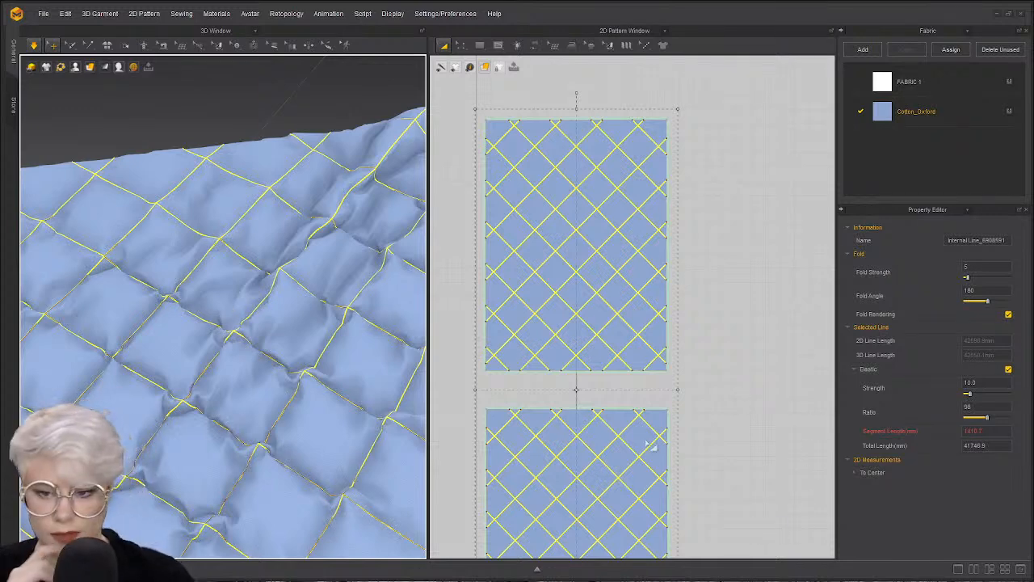
# - Unlock all pattern outlines and remove the linked editing from the upper quilt pattern
pyautogui.click(703, 335)
pyautogui.rightClick(702, 331)
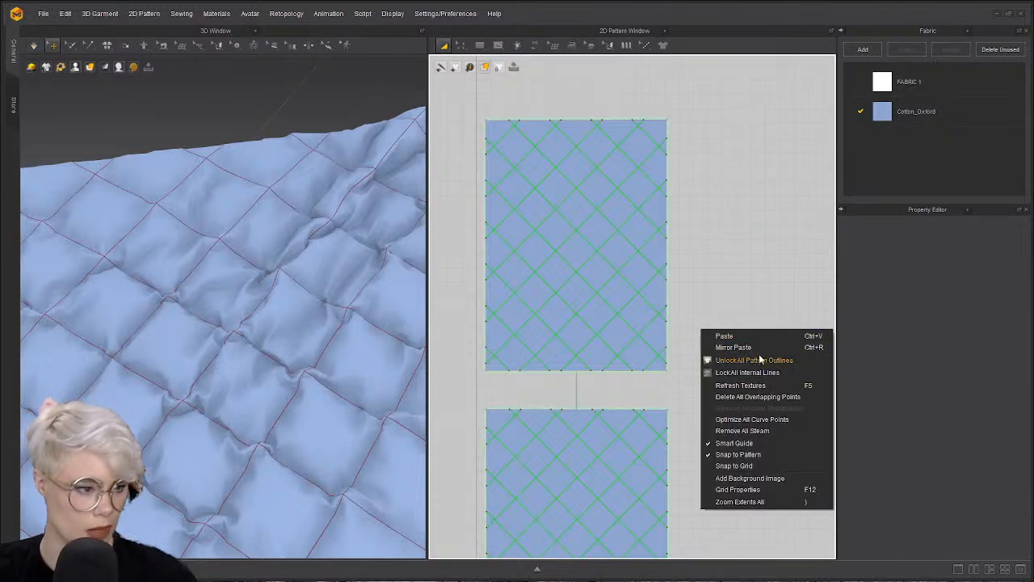
pyautogui.click(728, 397)
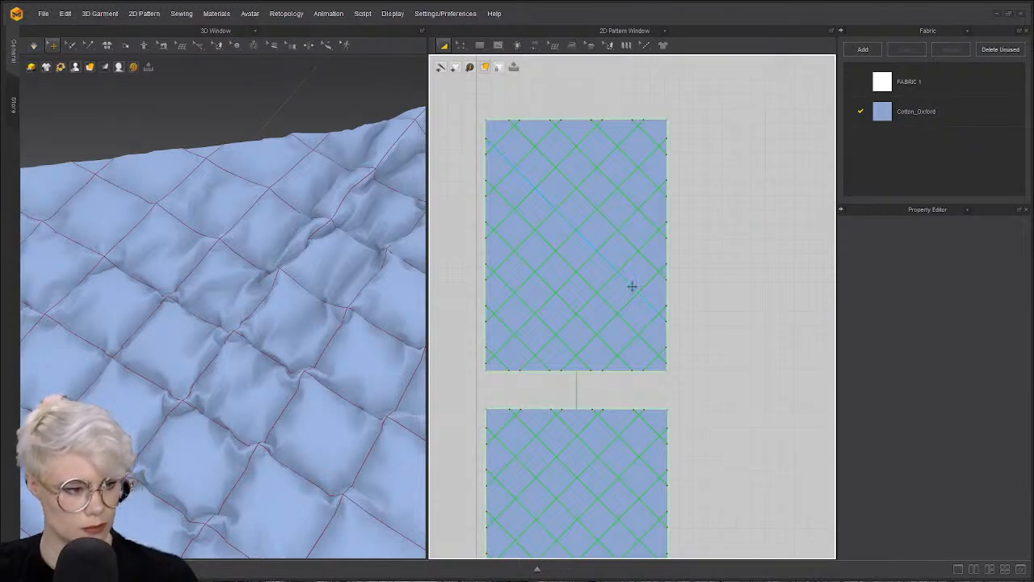
pyautogui.rightClick(695, 258)
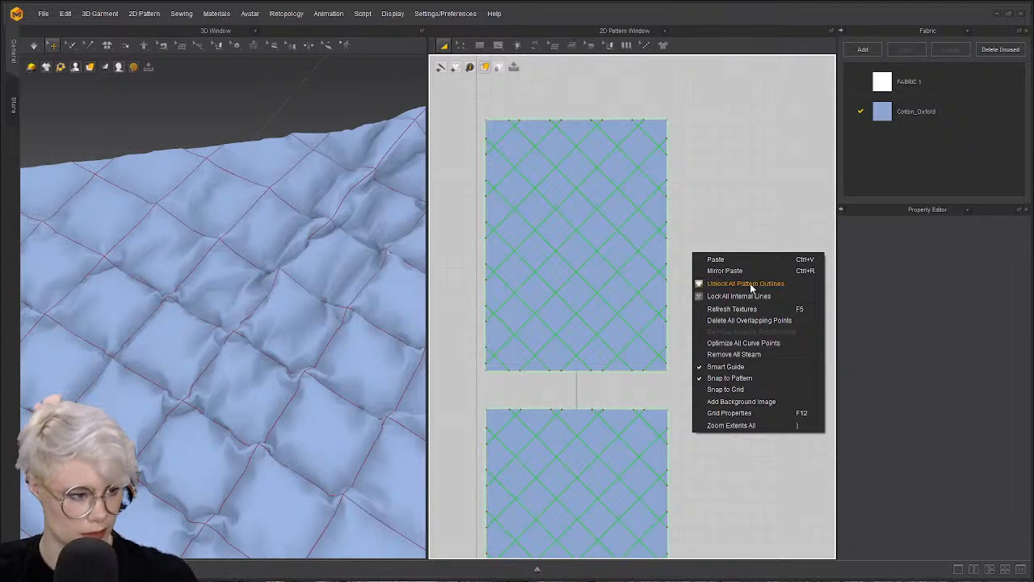
pyautogui.click(751, 284)
pyautogui.click(628, 226)
pyautogui.rightClick(630, 229)
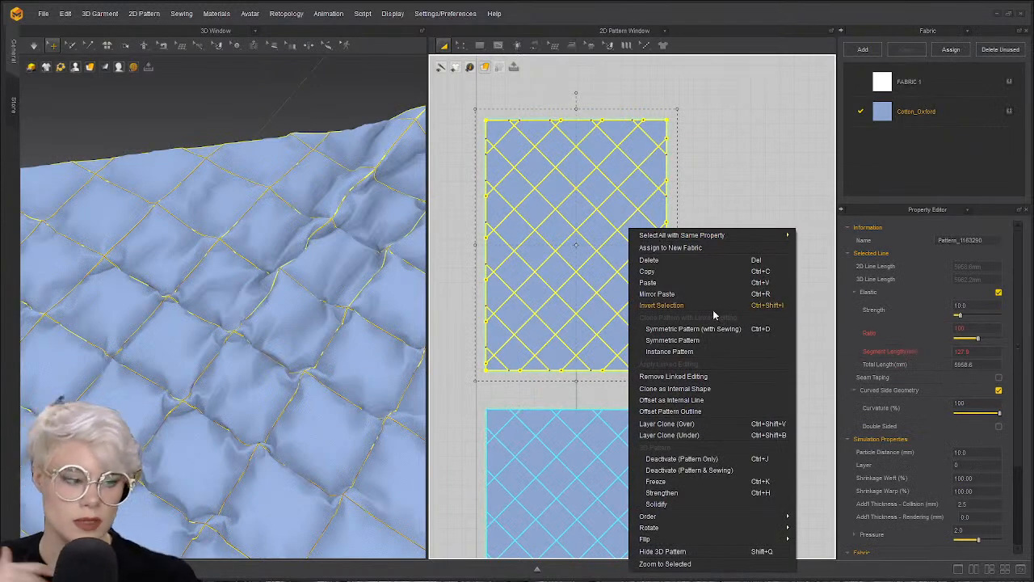
pyautogui.click(697, 376)
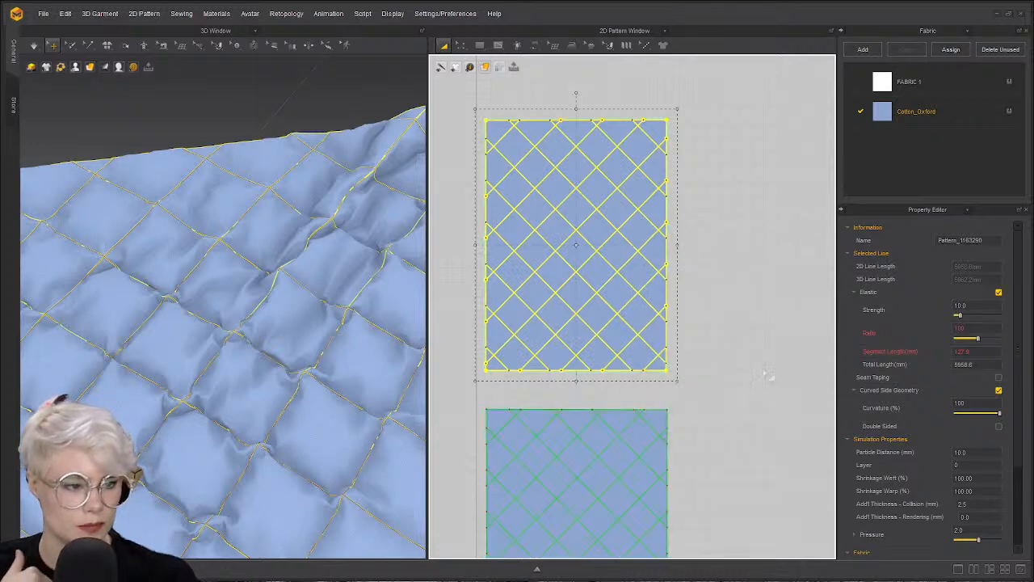
# - Lock all pattern outlines and set the elastic ratio of the lower pattern's internal quilting lines to 95
pyautogui.click(755, 396)
pyautogui.scroll(-1, 689, 397)
pyautogui.scroll(5, 689, 396)
pyautogui.rightClick(672, 377)
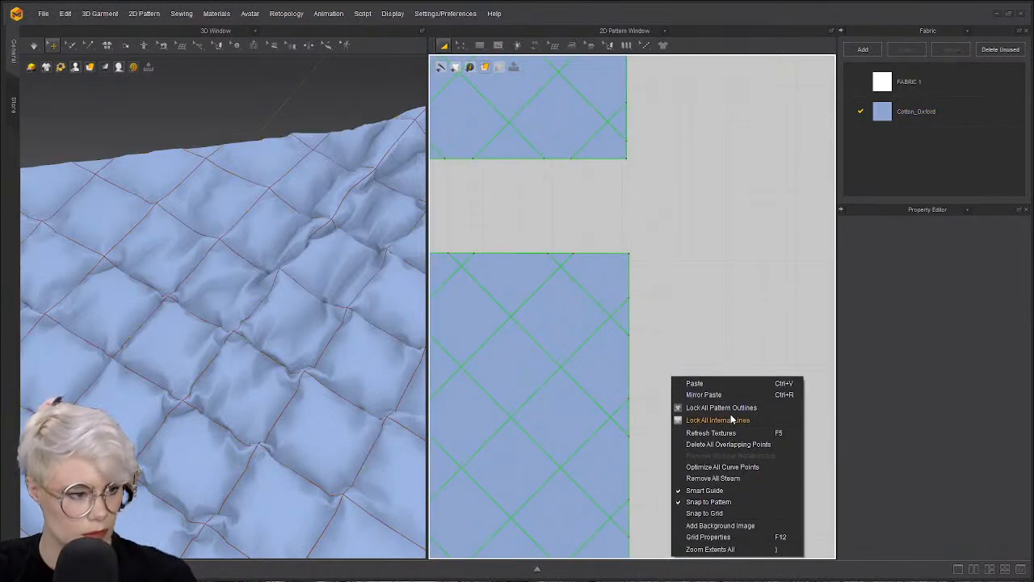
pyautogui.click(732, 420)
pyautogui.scroll(-3, 734, 404)
pyautogui.moveTo(737, 496); pyautogui.dragTo(564, 320)
pyautogui.doubleClick(978, 406)
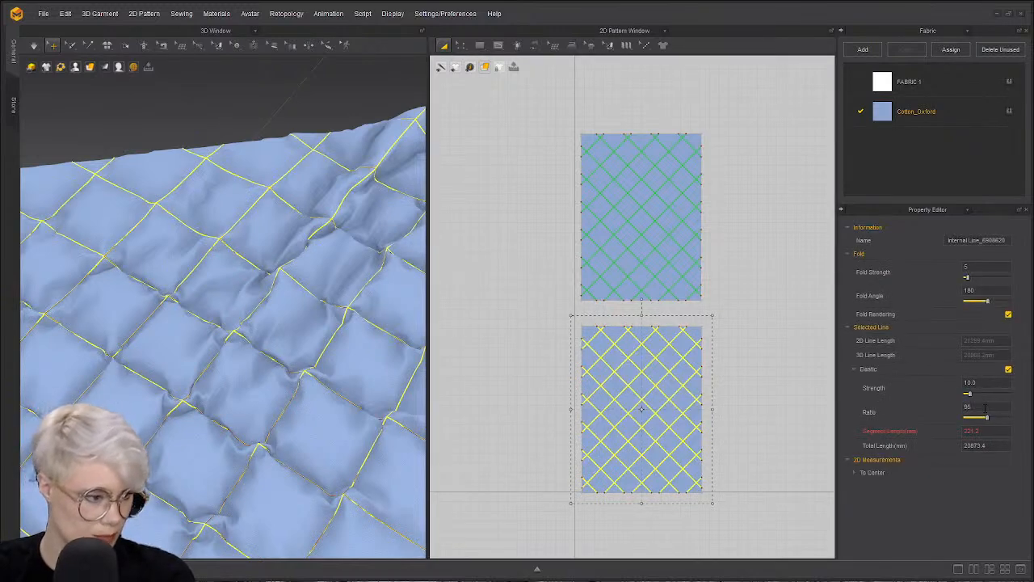
pyautogui.click(486, 228)
# - Open a temporary second 3D view, simulate the quilt and compare its underside with its upper side
pyautogui.moveTo(312, 218); pyautogui.dragTo(210, 307, button='right')
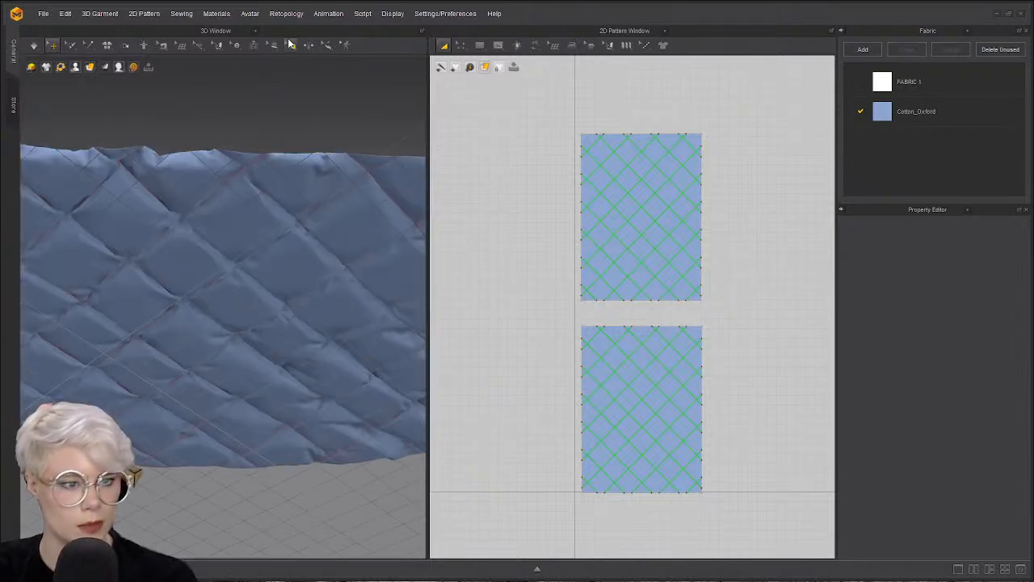
pyautogui.click(421, 31)
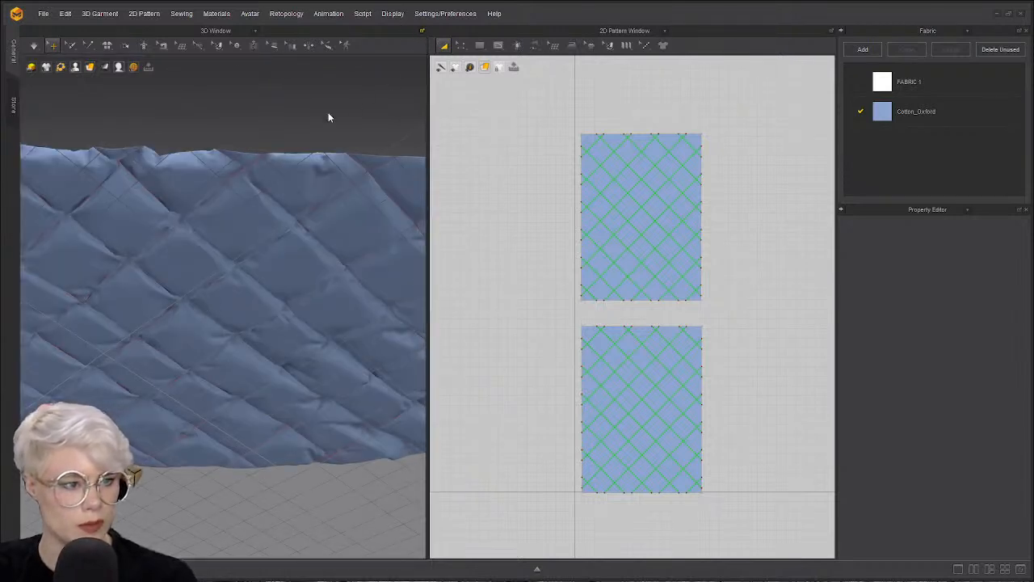
pyautogui.moveTo(606, 38); pyautogui.dragTo(733, 38)
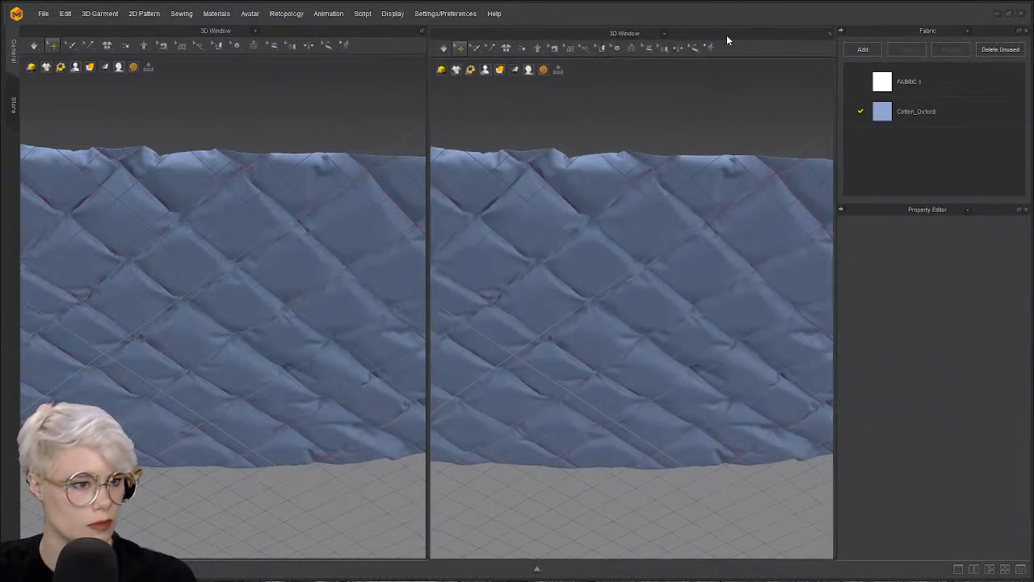
pyautogui.click(442, 50)
pyautogui.click(348, 92)
pyautogui.moveTo(322, 322); pyautogui.dragTo(372, 234, button='right')
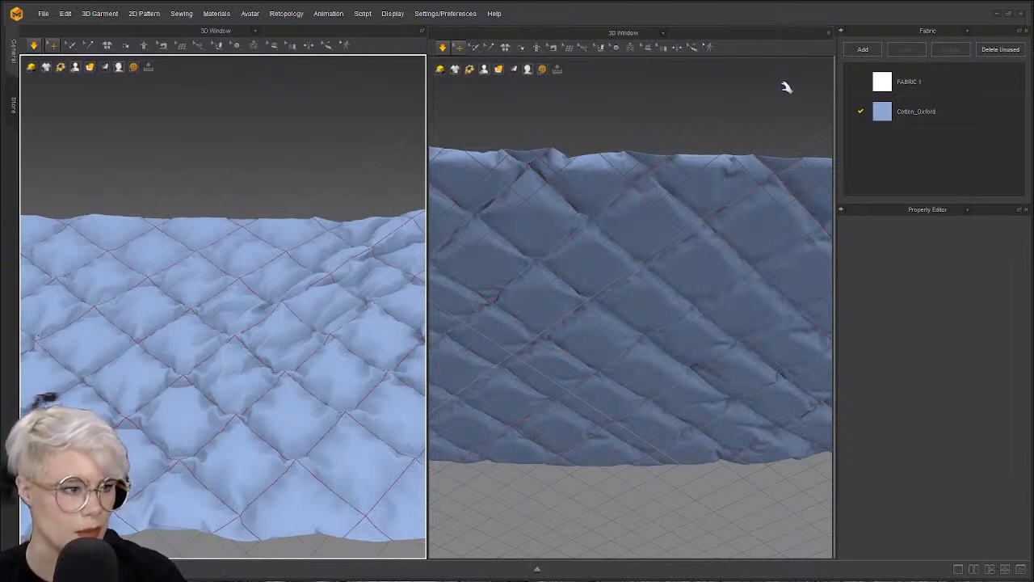
pyautogui.click(830, 33)
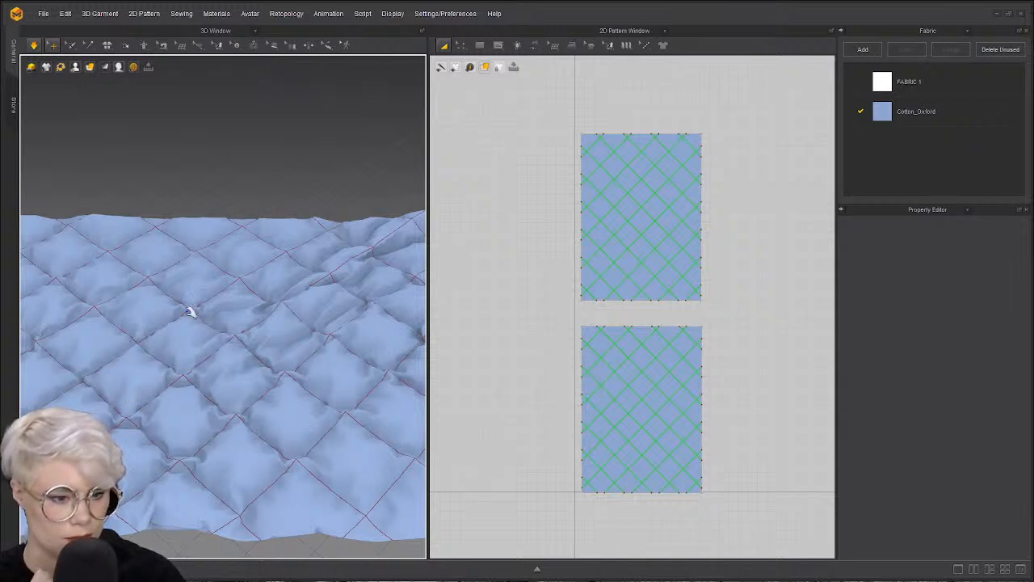
# - Examine the simulated quilt's underside and side profile, comparing how strongly each layer puffs out
pyautogui.moveTo(191, 318); pyautogui.dragTo(184, 300, button='right')
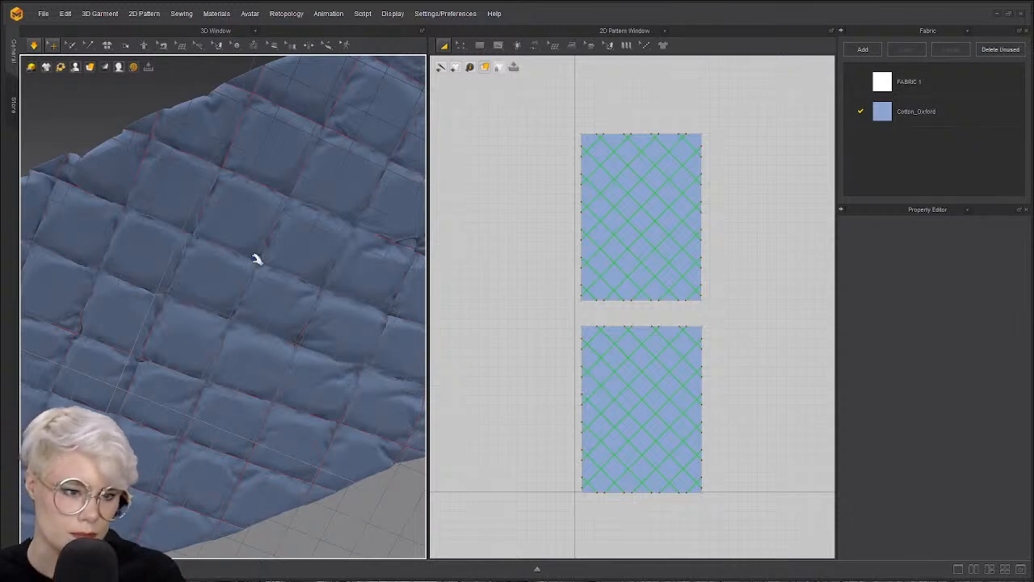
pyautogui.moveTo(245, 264); pyautogui.dragTo(287, 294, button='right')
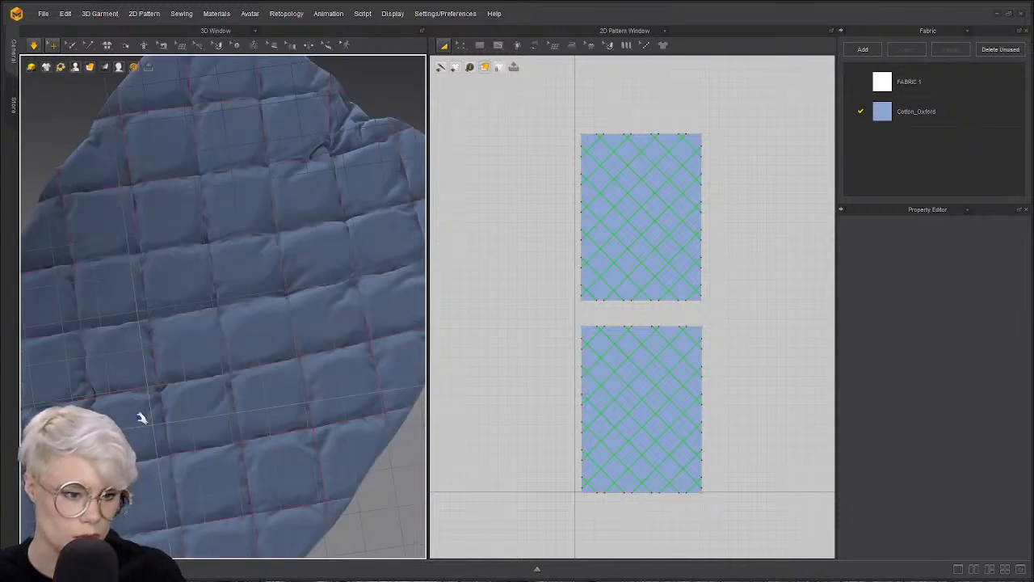
pyautogui.moveTo(194, 393); pyautogui.dragTo(324, 485, button='right')
pyautogui.moveTo(234, 376); pyautogui.dragTo(362, 202, button='right')
pyautogui.scroll(-3, 232, 432)
pyautogui.scroll(-2, 233, 433)
pyautogui.click(556, 194)
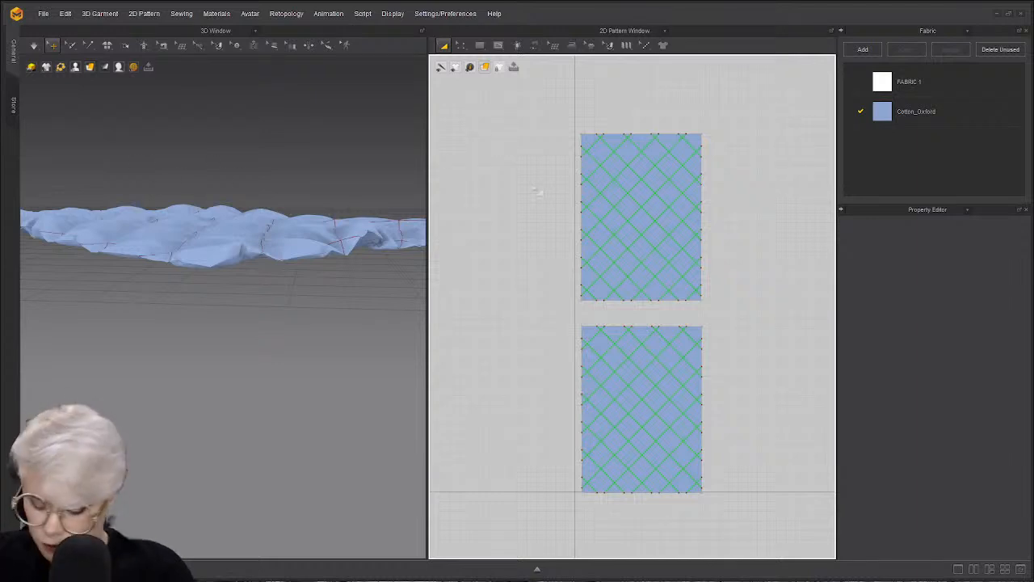
pyautogui.rightClick(514, 150)
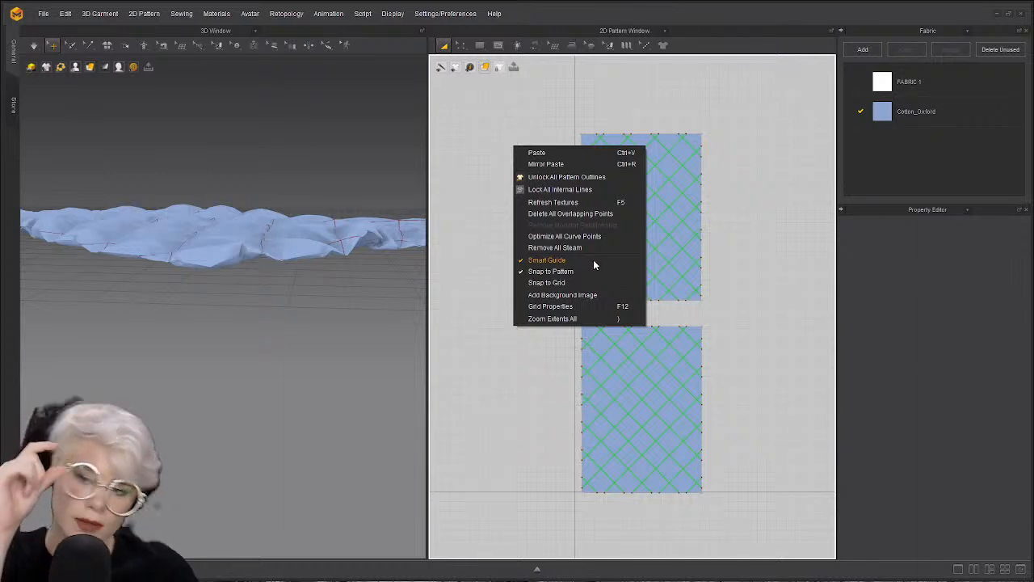
pyautogui.moveTo(401, 327); pyautogui.dragTo(212, 347, button='right')
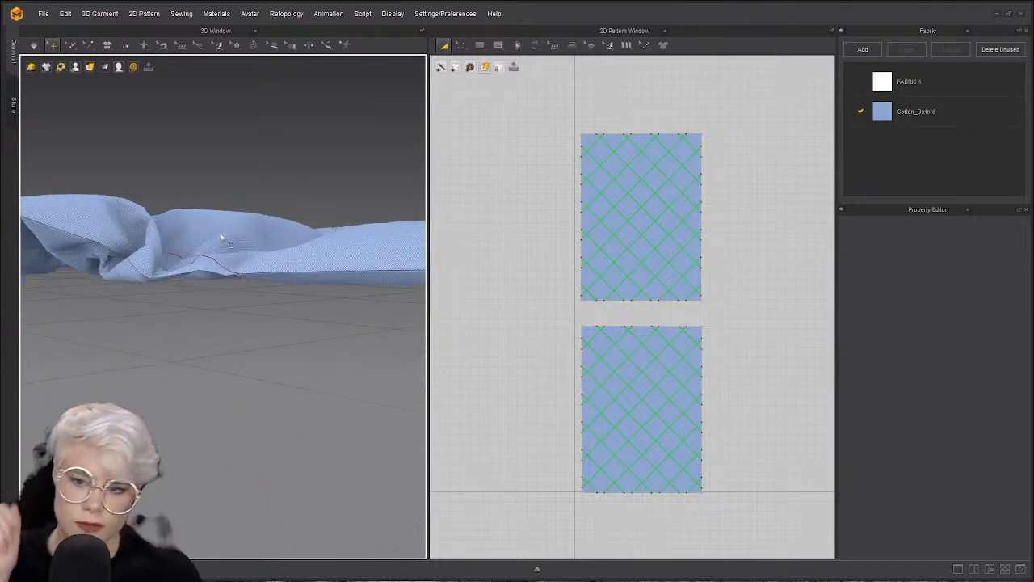
pyautogui.moveTo(216, 252); pyautogui.dragTo(91, 251, button='right')
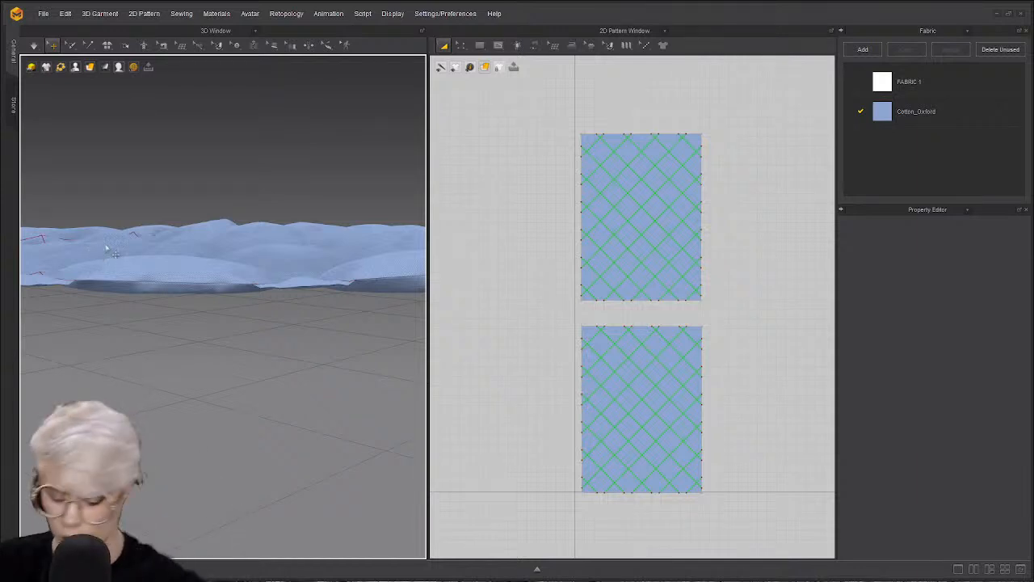
# - Delete both quilt patterns and draw a new rectangle about 1230 mm wide and 1676 mm tall
pyautogui.hotkey('ctrl', 'a')
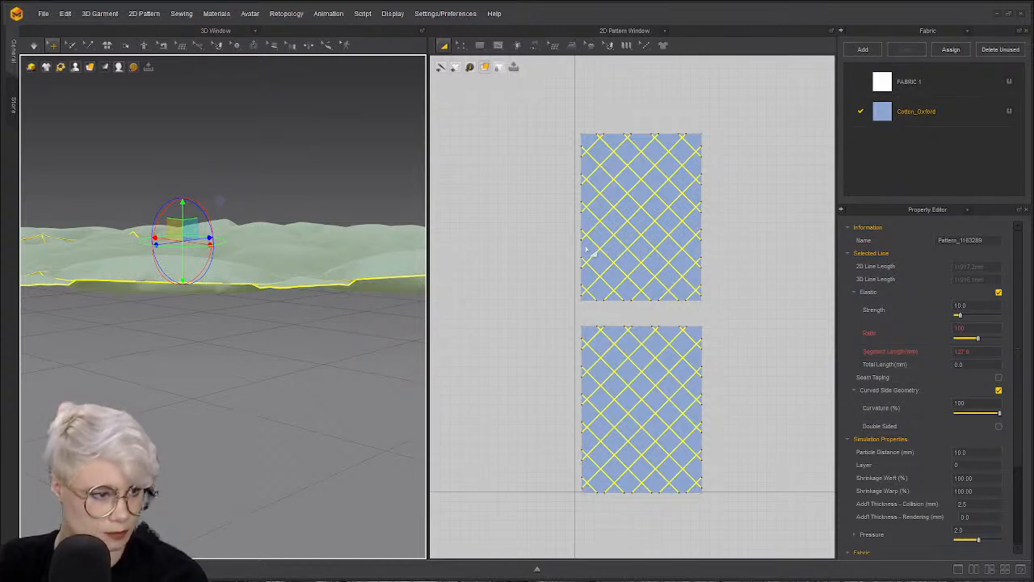
pyautogui.press('Delete')
pyautogui.moveTo(257, 275); pyautogui.dragTo(251, 365, button='right')
pyautogui.moveTo(740, 362); pyautogui.dragTo(650, 205, button='middle')
pyautogui.click(466, 51)
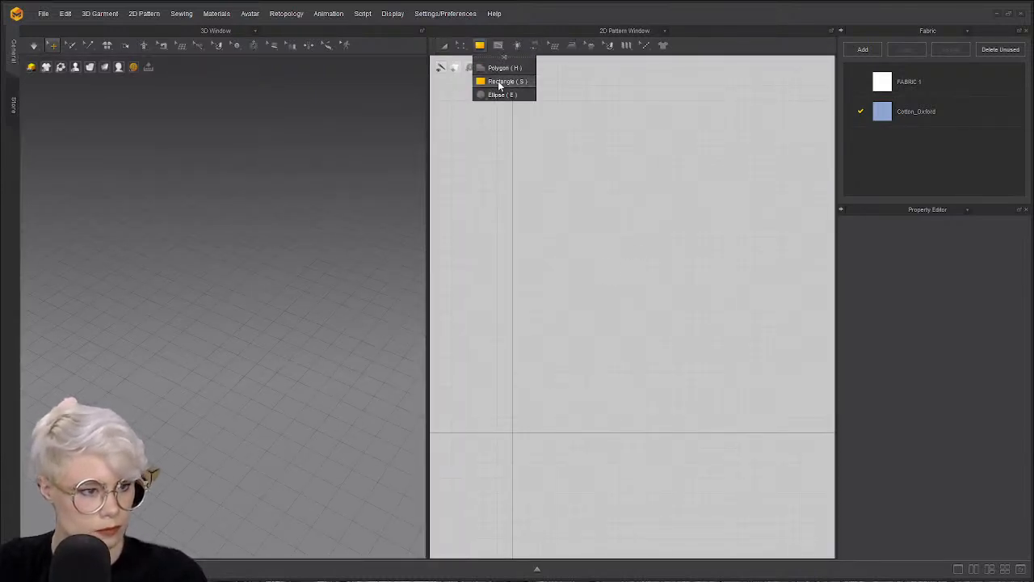
pyautogui.click(496, 81)
pyautogui.moveTo(527, 177)
pyautogui.mouseDown()
pyautogui.moveTo(666, 415)
pyautogui.moveTo(711, 428)
pyautogui.mouseUp()
# - Rotate the new rectangle in 3D so it lies flat, parallel to the ground
pyautogui.moveTo(228, 233); pyautogui.dragTo(97, 109, button='right')
pyautogui.moveTo(284, 295); pyautogui.dragTo(286, 206, button='right')
pyautogui.click(292, 204)
pyautogui.moveTo(324, 183); pyautogui.dragTo(266, 161)
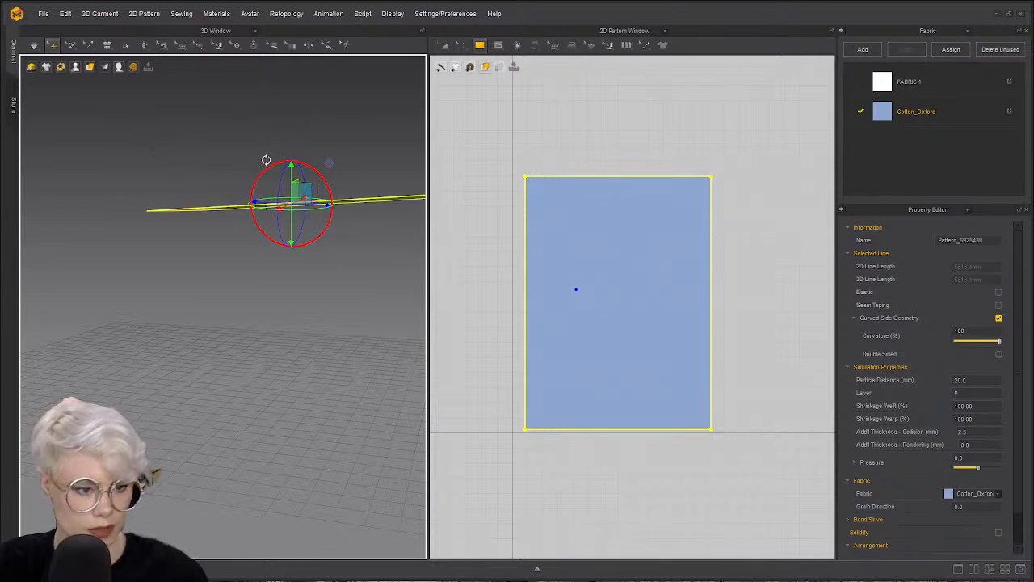
pyautogui.click(374, 142)
pyautogui.click(354, 210)
pyautogui.moveTo(353, 211); pyautogui.dragTo(319, 428, button='right')
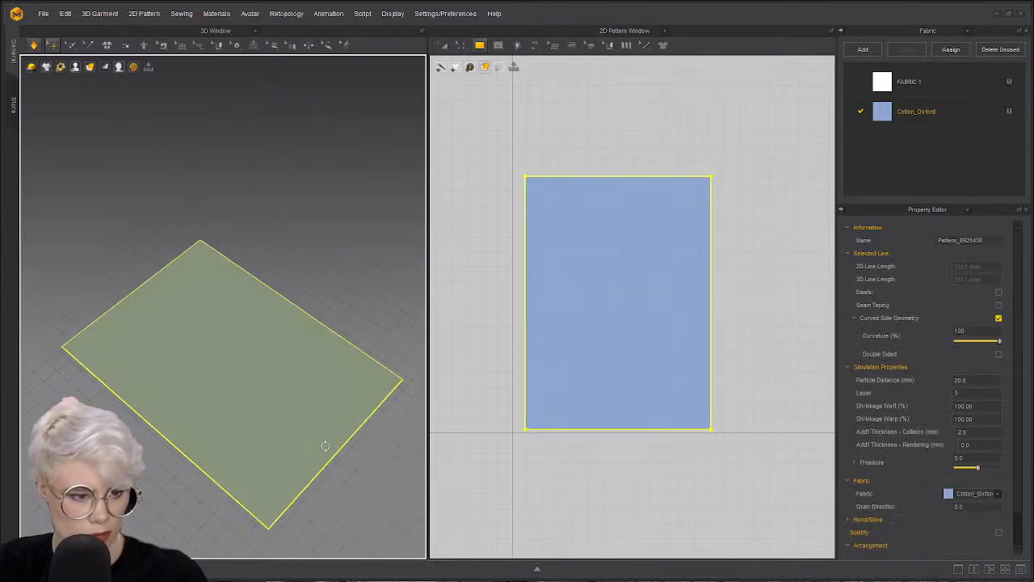
pyautogui.click(155, 474)
# - Fill the rectangle with 60 evenly spaced horizontal internal lines between its upper and lower edges using Offset as Internal Line along Curved
pyautogui.click(663, 181)
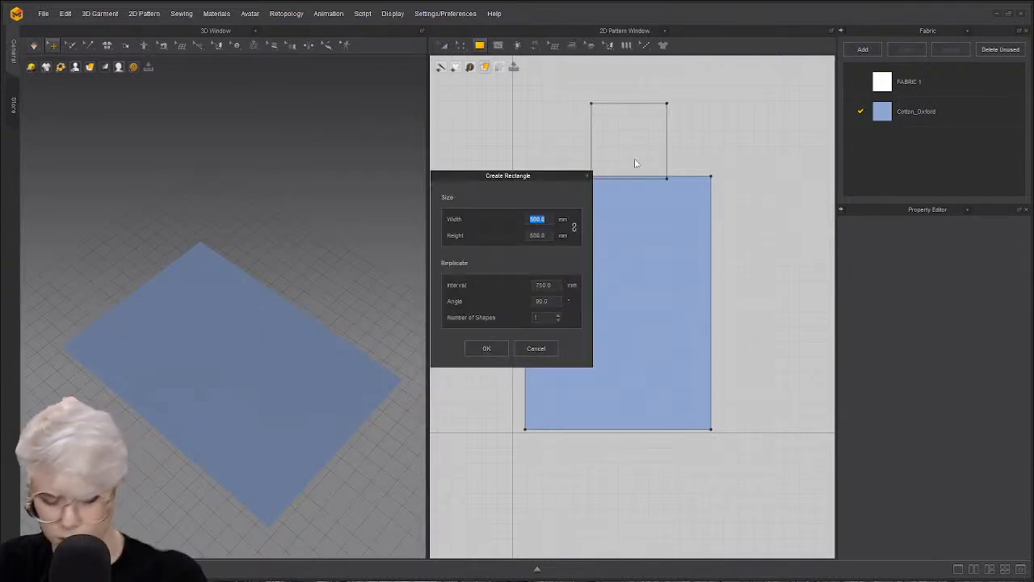
pyautogui.click(536, 349)
pyautogui.click(614, 179)
pyautogui.keyDown('shift'); pyautogui.click(587, 429); pyautogui.keyUp('shift')
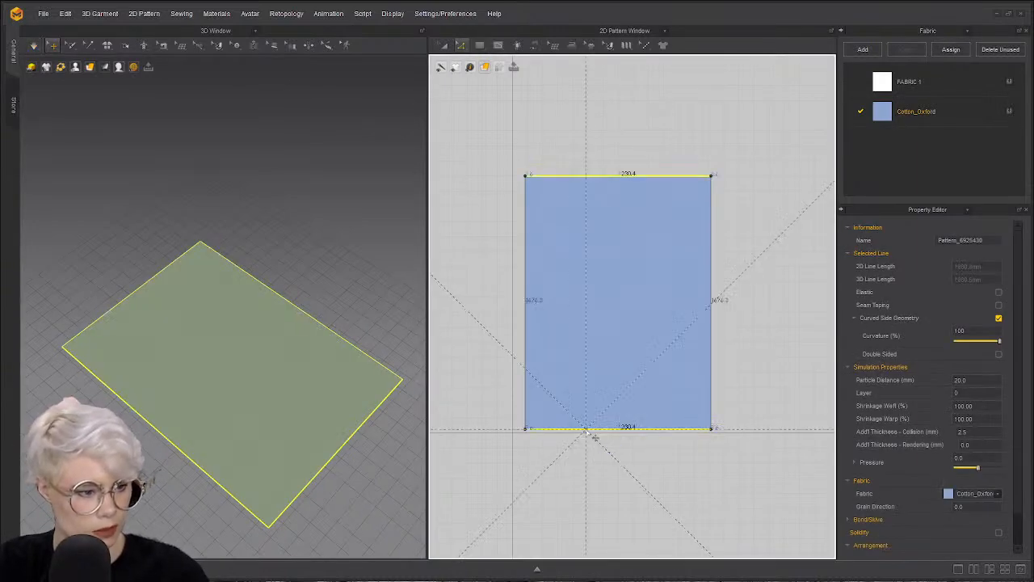
pyautogui.rightClick(451, 335)
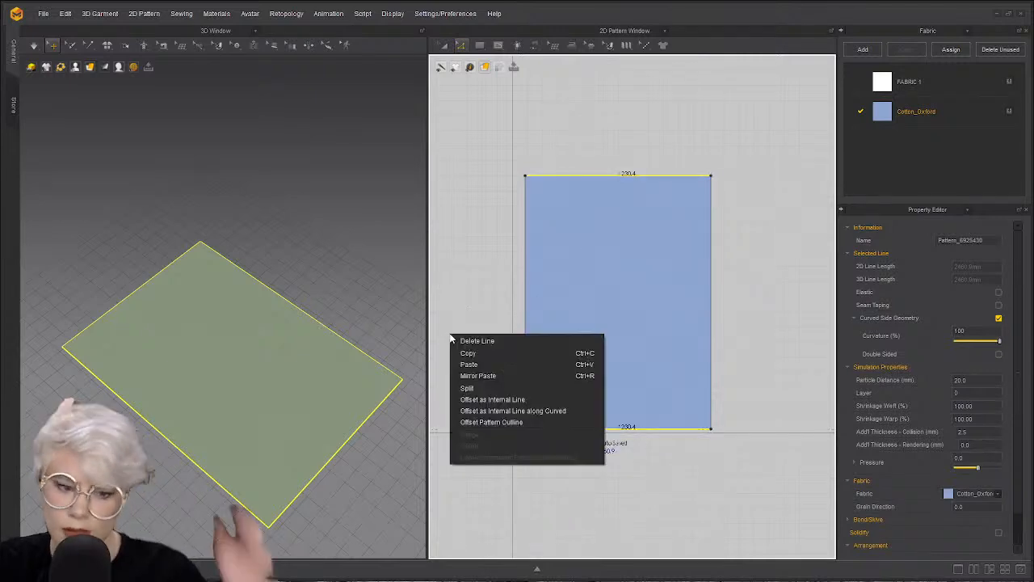
pyautogui.click(550, 410)
pyautogui.moveTo(524, 198); pyautogui.dragTo(309, 150)
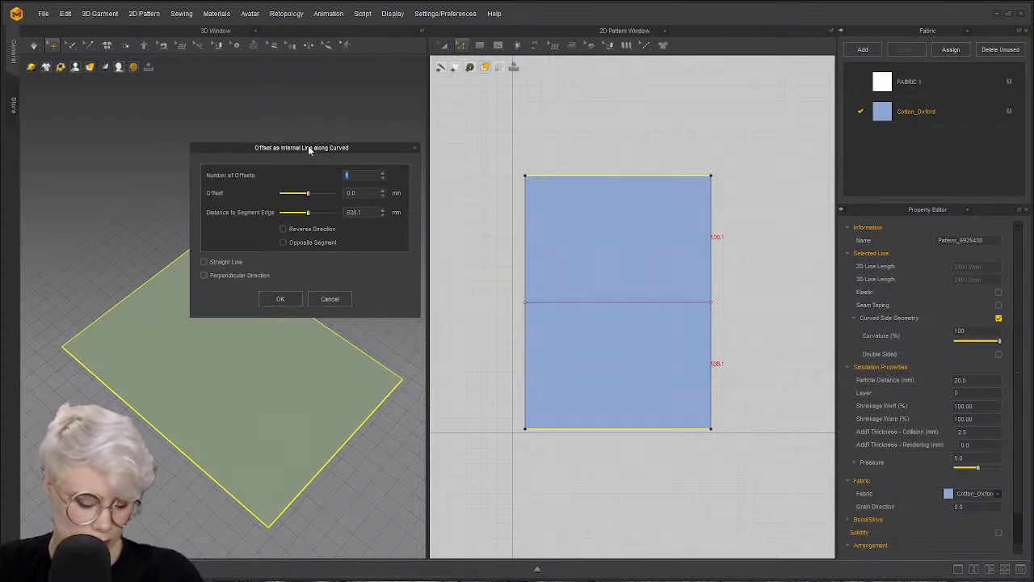
pyautogui.write('80')
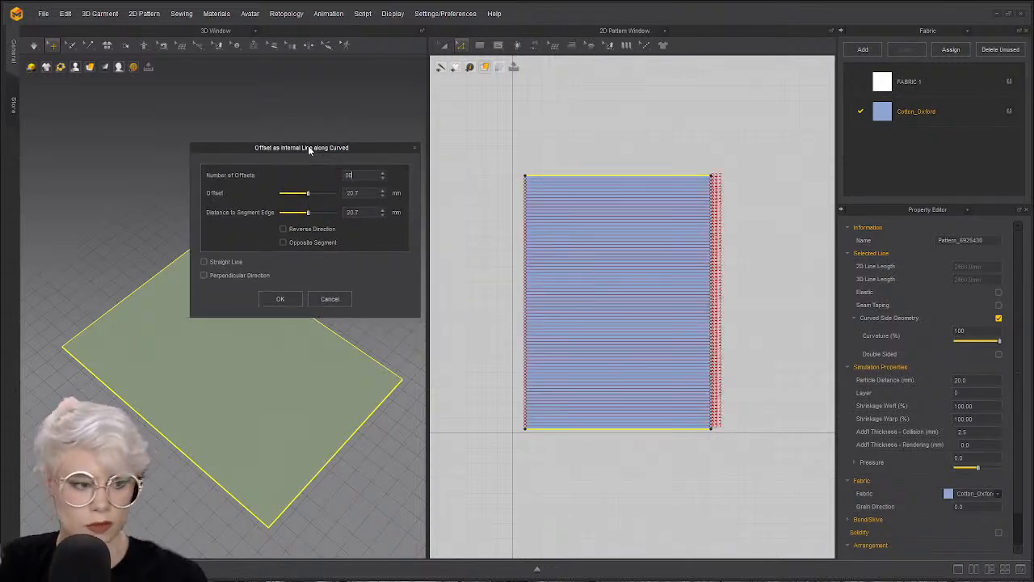
pyautogui.press('BackSpace')
pyautogui.press('BackSpace')
pyautogui.write('60')
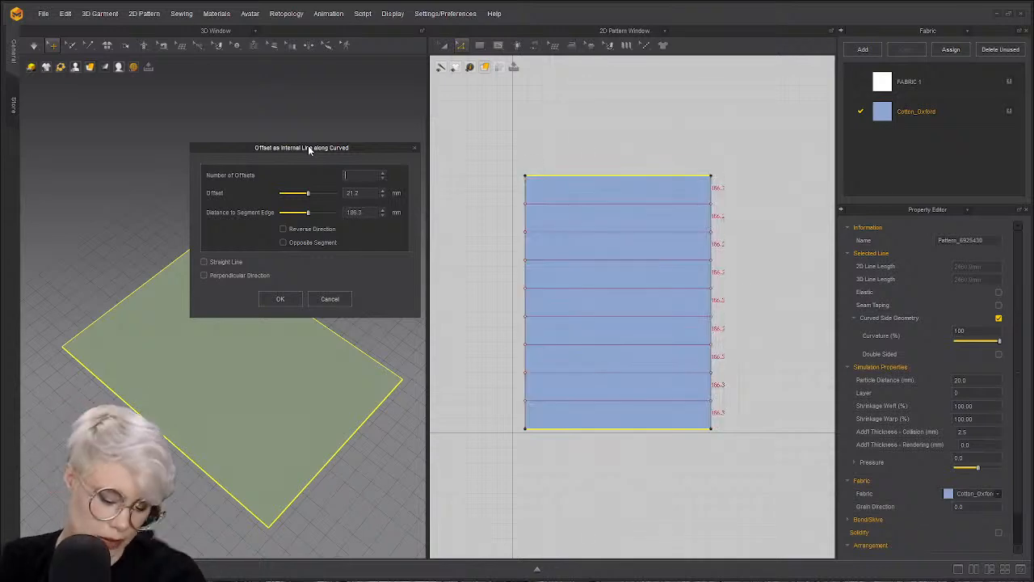
pyautogui.click(281, 299)
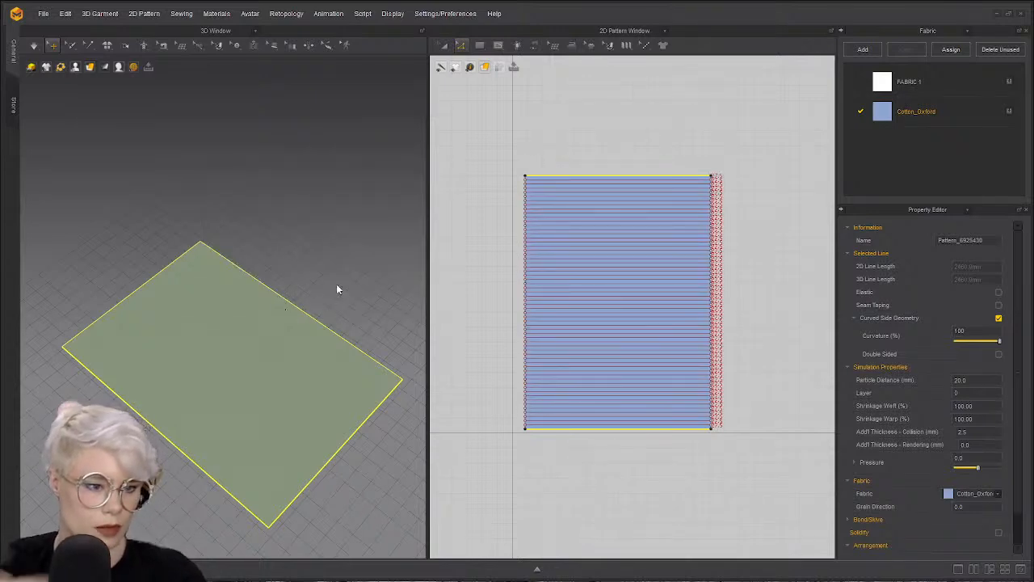
pyautogui.click(397, 287)
# - Lock all internal lines and leave the pattern outlines unlocked
pyautogui.scroll(2, 652, 99)
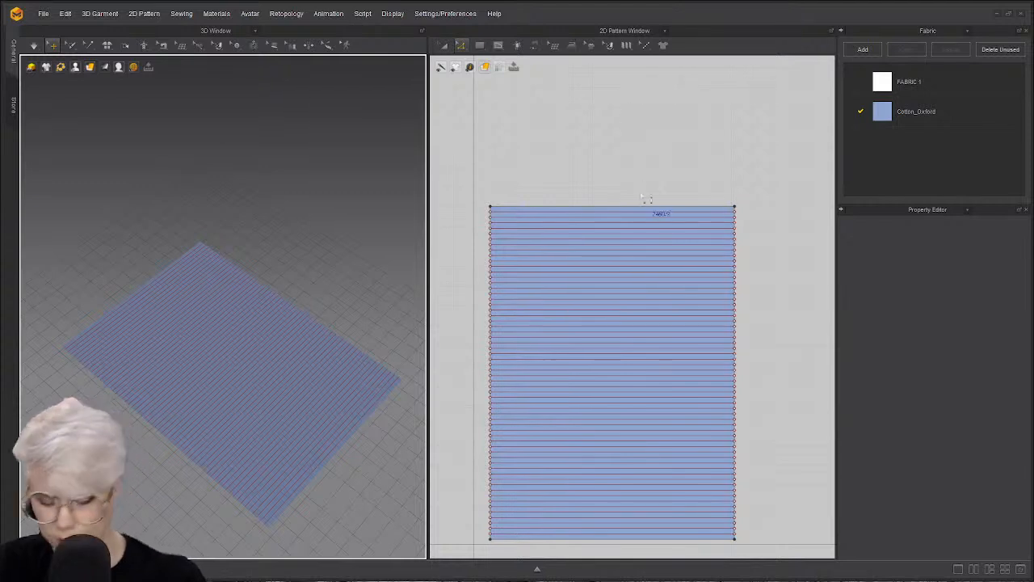
pyautogui.rightClick(599, 146)
pyautogui.click(643, 175)
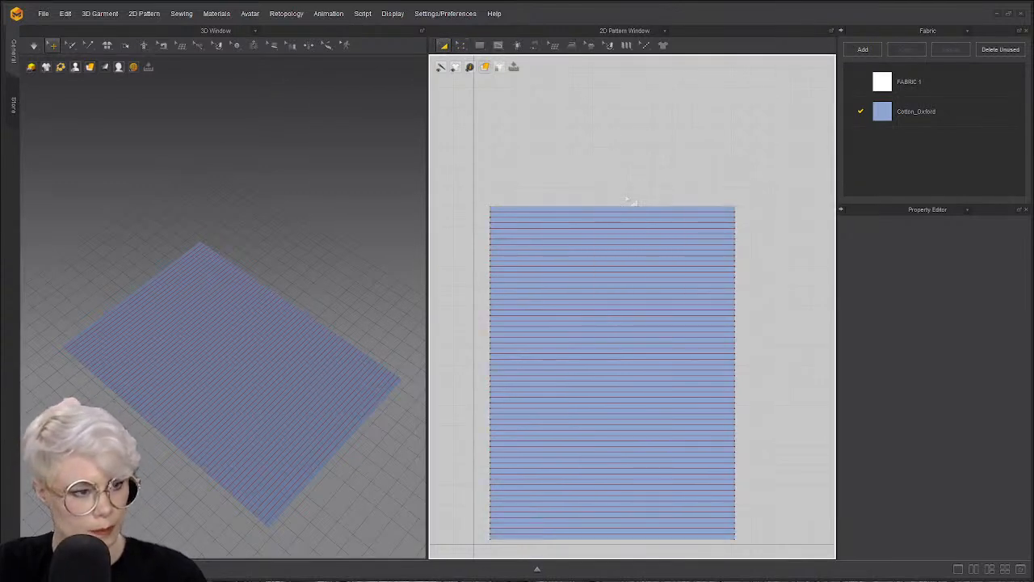
pyautogui.rightClick(612, 169)
pyautogui.click(654, 203)
pyautogui.rightClick(647, 172)
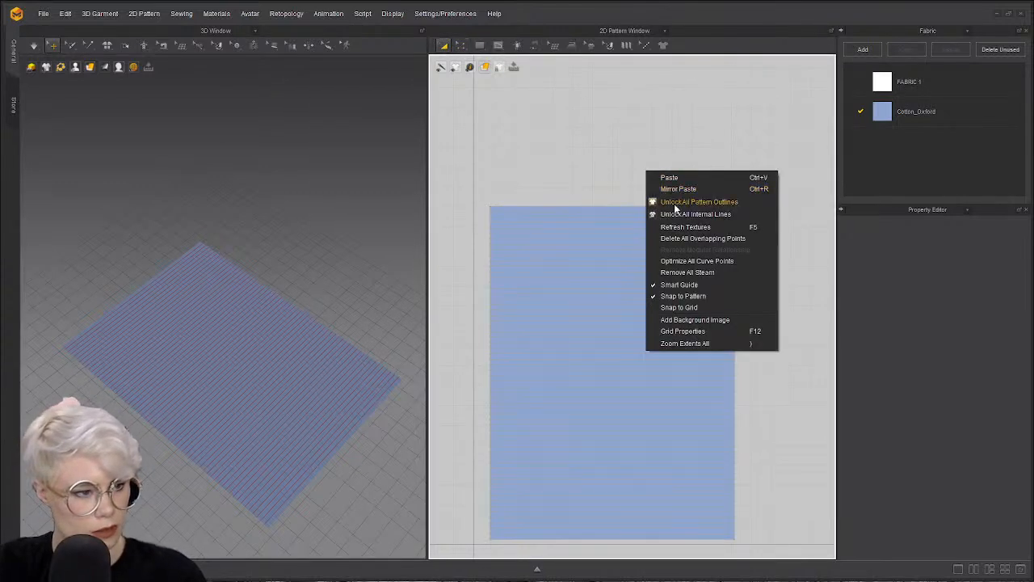
pyautogui.click(675, 202)
# - Select the rectangle's outlines and make them elastic with a ratio of 100
pyautogui.moveTo(615, 210); pyautogui.dragTo(585, 159, button='right')
pyautogui.click(583, 156)
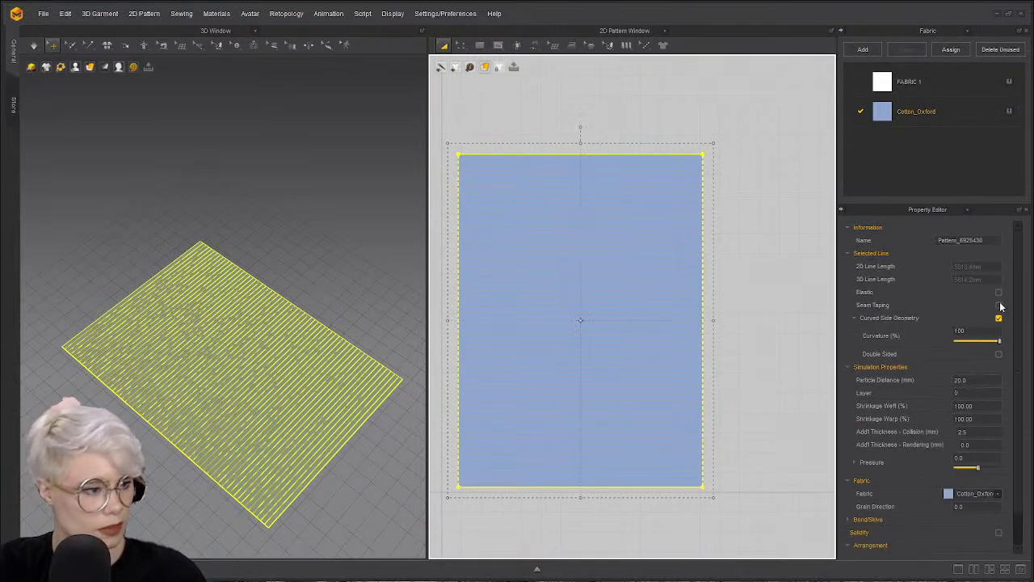
pyautogui.click(999, 292)
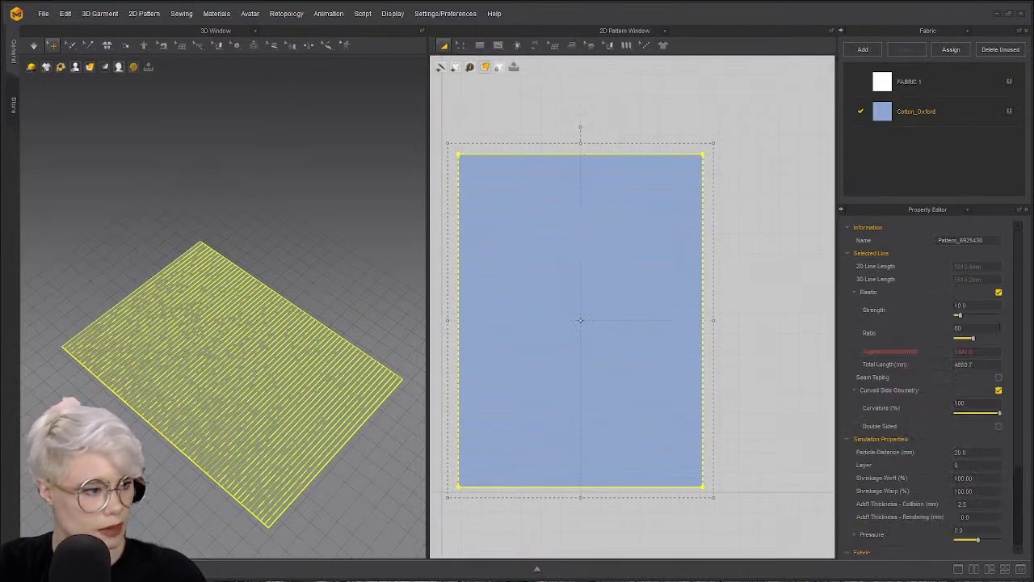
pyautogui.click(978, 329)
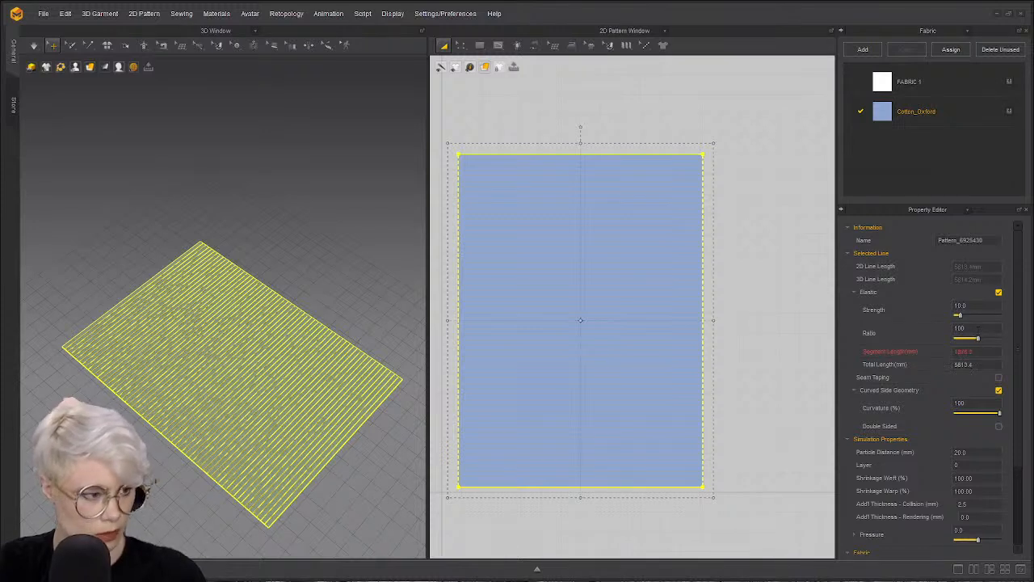
# - Duplicate the rectangle with Layer Clone (Over) and place the clone directly above the original in the 2D layout
pyautogui.click(659, 86)
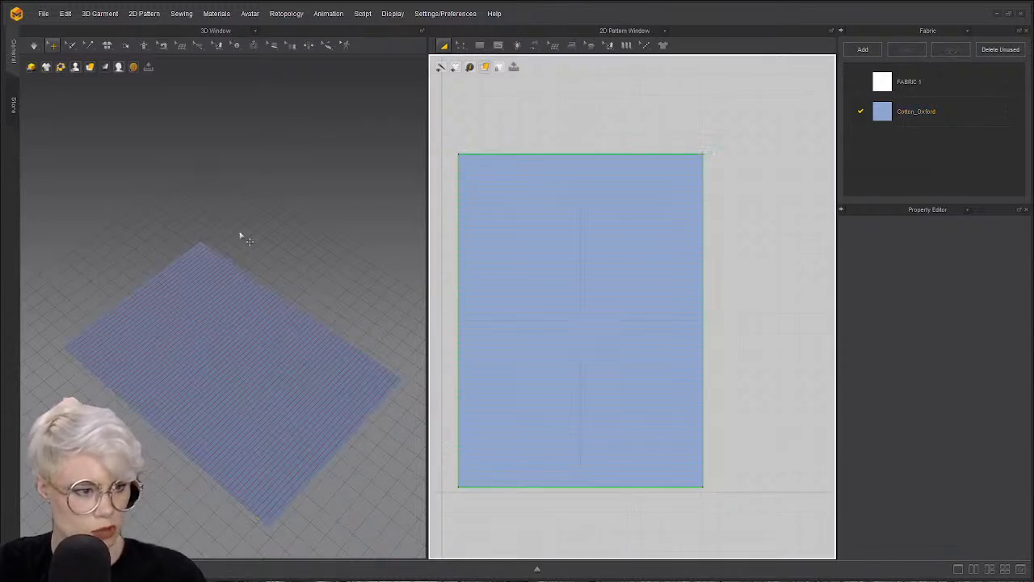
pyautogui.rightClick(564, 159)
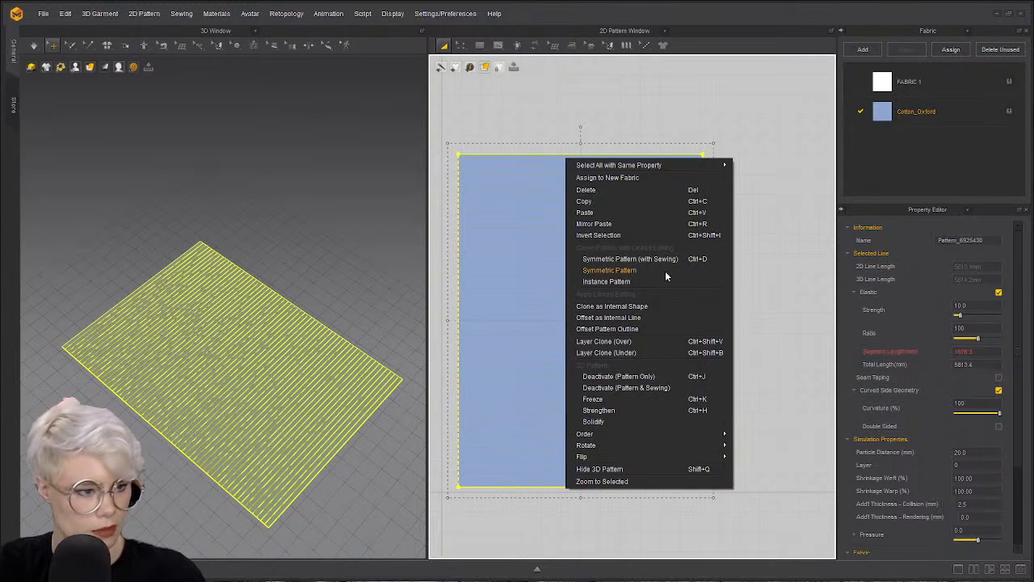
pyautogui.click(648, 341)
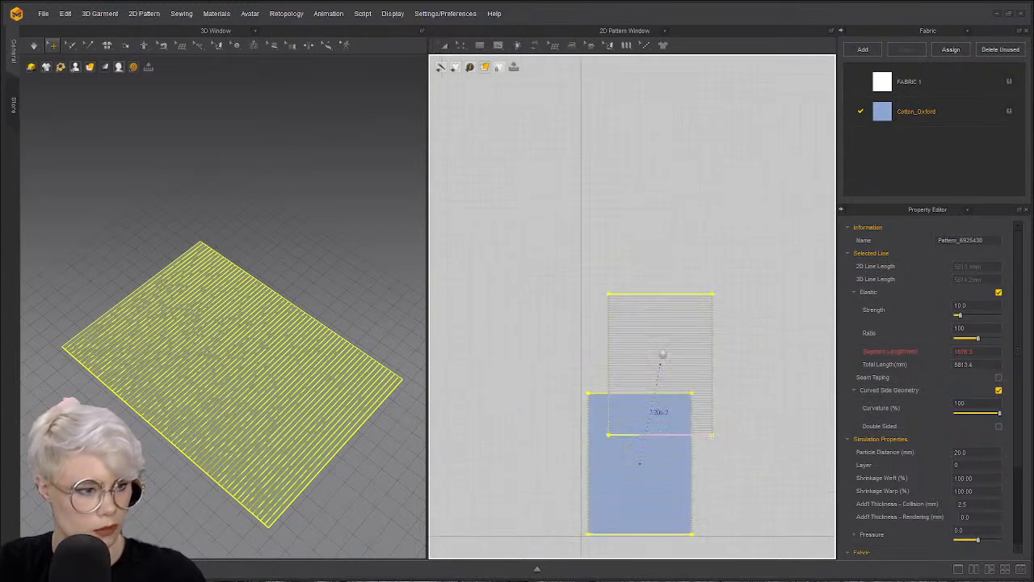
pyautogui.click(646, 305)
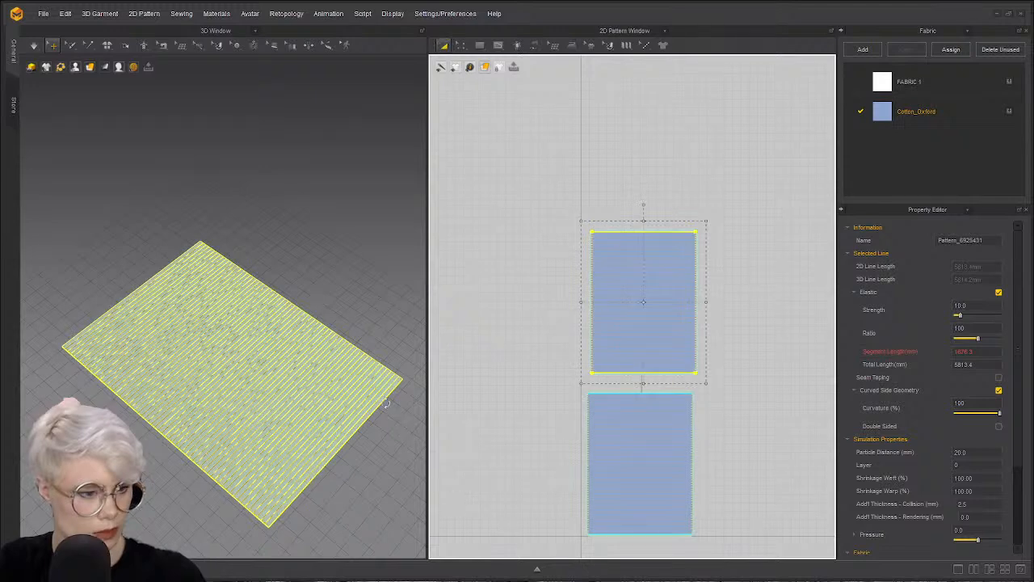
# - Flip the normal of the original rectangle, the lower of the two layers
pyautogui.moveTo(397, 421); pyautogui.dragTo(363, 316, button='right')
pyautogui.rightClick(646, 422)
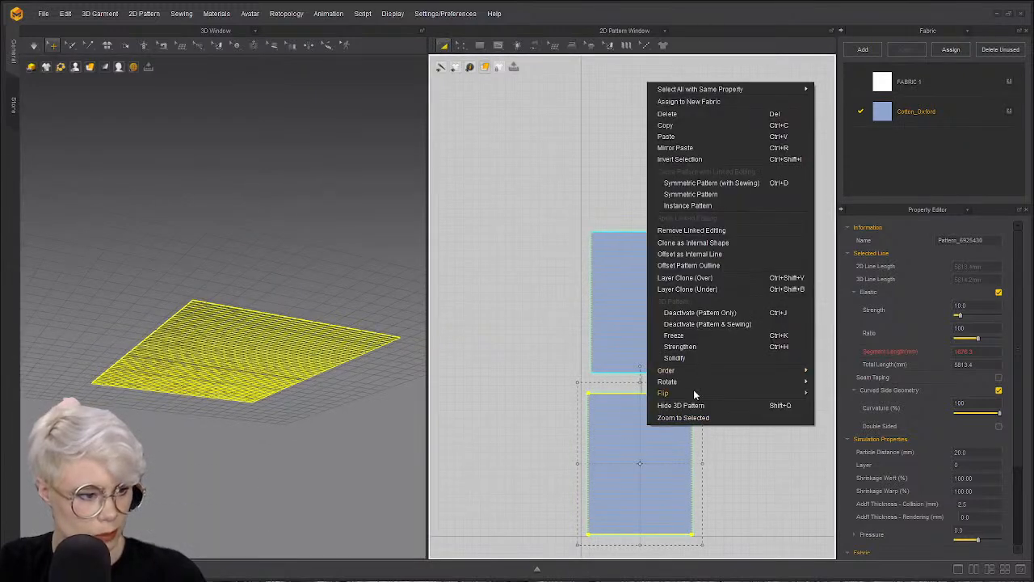
pyautogui.click(265, 368)
pyautogui.rightClick(264, 365)
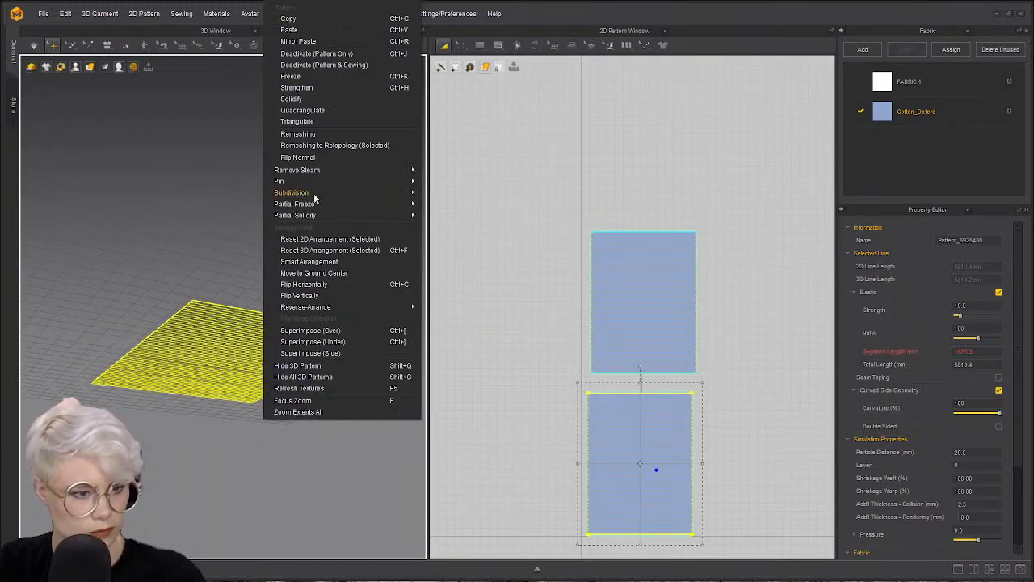
pyautogui.click(319, 159)
pyautogui.moveTo(274, 373); pyautogui.dragTo(271, 426, button='right')
# - Set the pressure of both layers to 5 and simulate them
pyautogui.keyDown('shift'); pyautogui.click(660, 297); pyautogui.keyUp('shift')
pyautogui.click(974, 529)
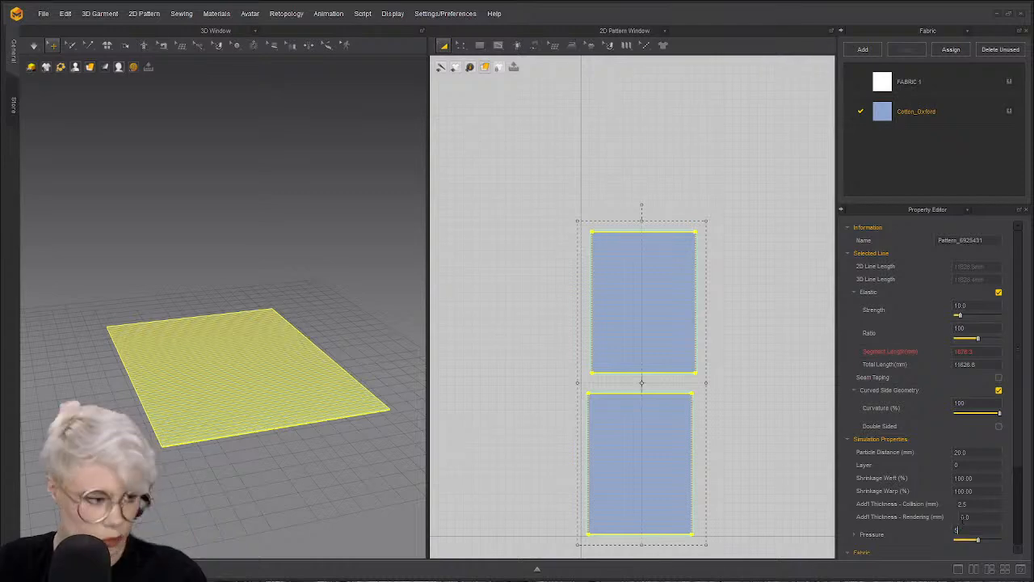
pyautogui.moveTo(226, 412); pyautogui.dragTo(270, 311, button='right')
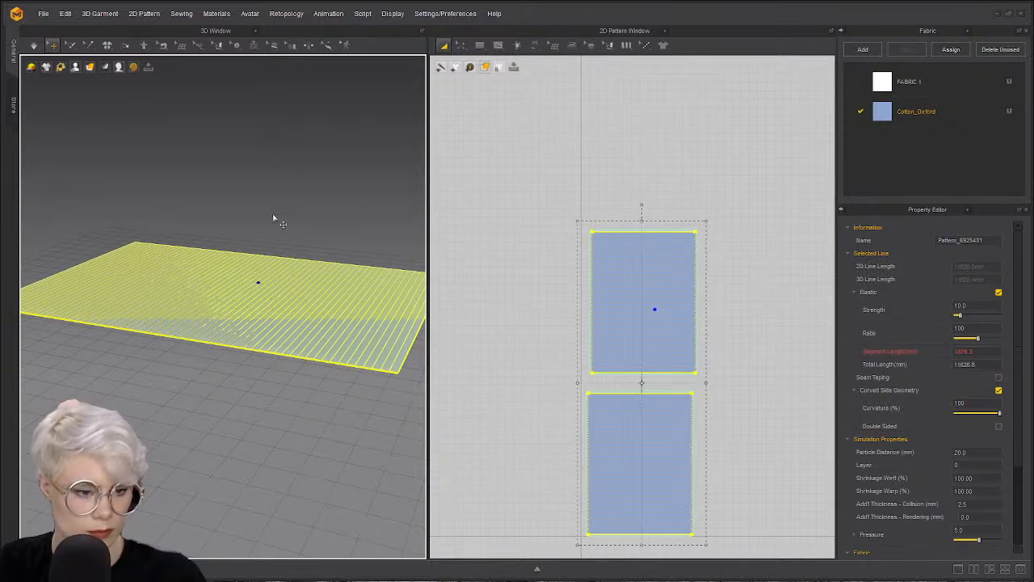
pyautogui.press('space')
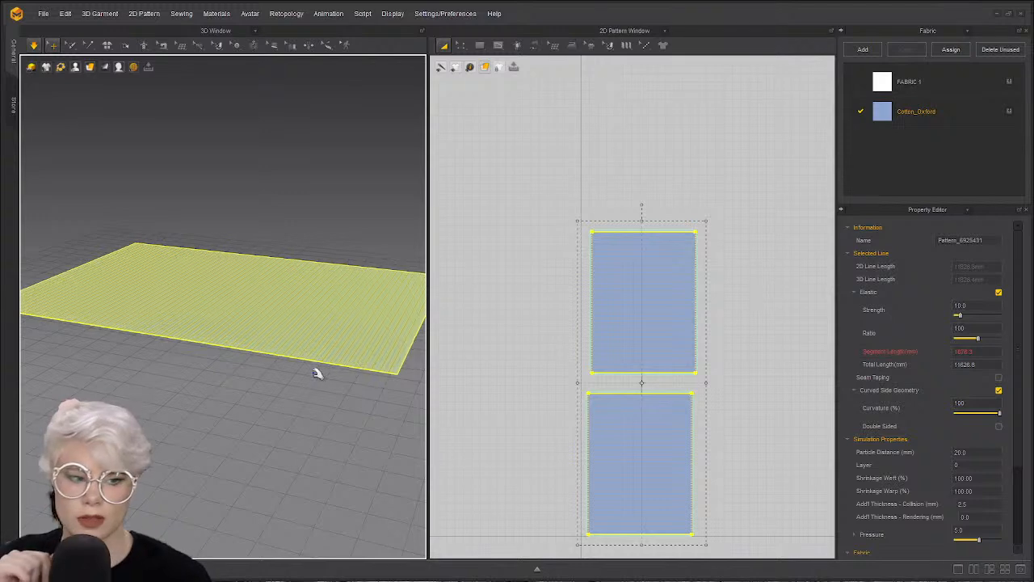
pyautogui.moveTo(298, 388); pyautogui.dragTo(186, 369, button='right')
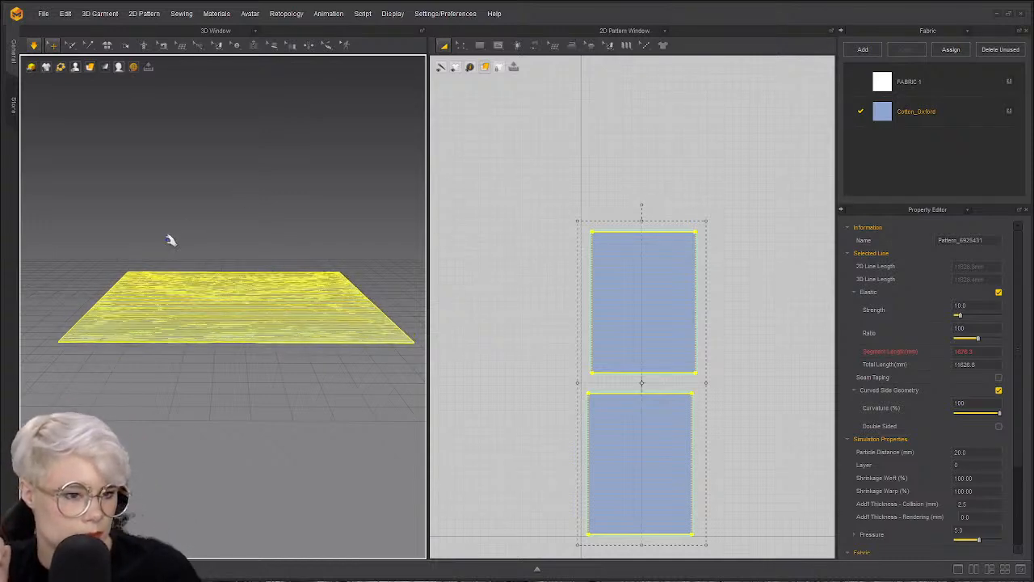
pyautogui.click(138, 244)
pyautogui.moveTo(225, 296); pyautogui.dragTo(229, 291, button='right')
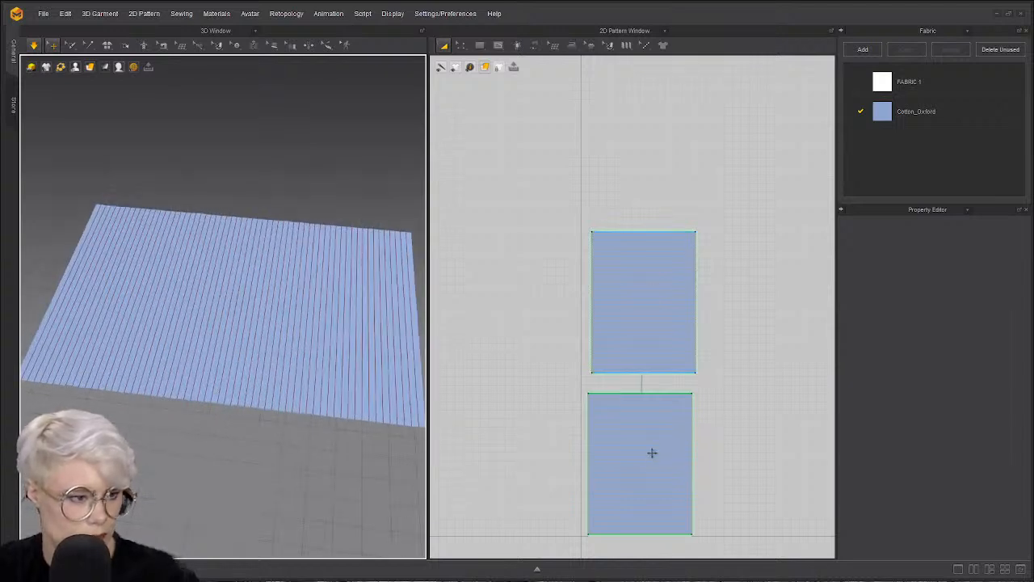
# - Set the pressure of both layers to 20 and check the sewing along their open edges in 3D
pyautogui.hotkey('ctrl', 'a')
pyautogui.click(982, 529)
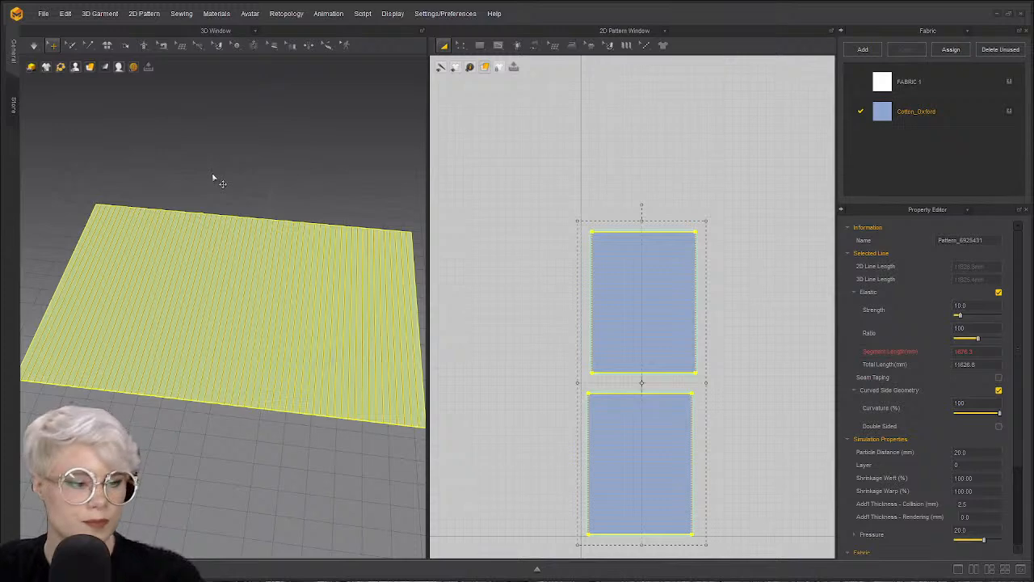
pyautogui.click(195, 157)
pyautogui.moveTo(247, 169); pyautogui.dragTo(258, 410, button='right')
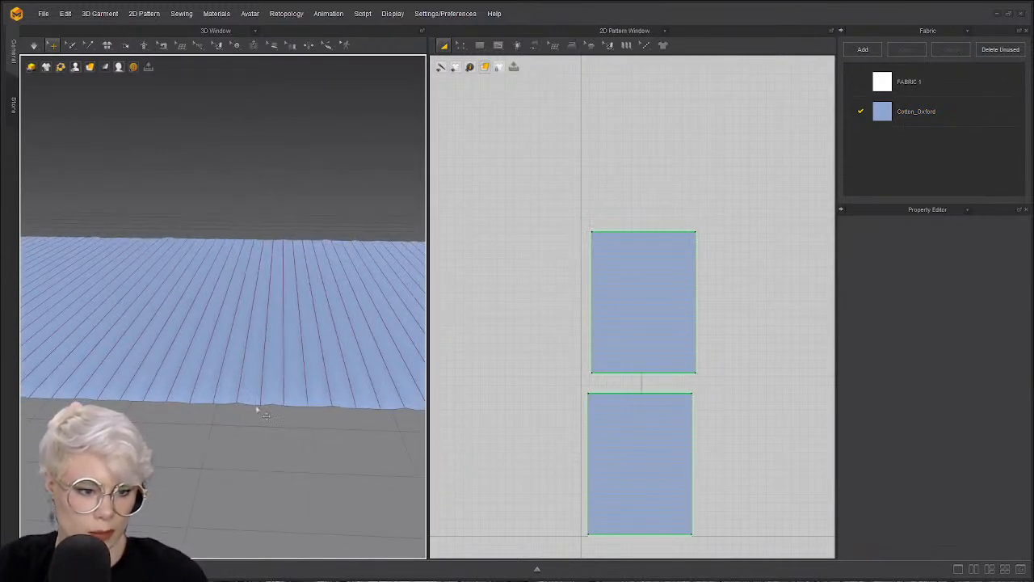
pyautogui.moveTo(224, 497); pyautogui.dragTo(279, 303, button='right')
pyautogui.click(248, 274)
pyautogui.moveTo(288, 404); pyautogui.dragTo(241, 293, button='right')
pyautogui.keyDown('shift'); pyautogui.click(300, 358); pyautogui.keyUp('shift')
pyautogui.moveTo(90, 68)
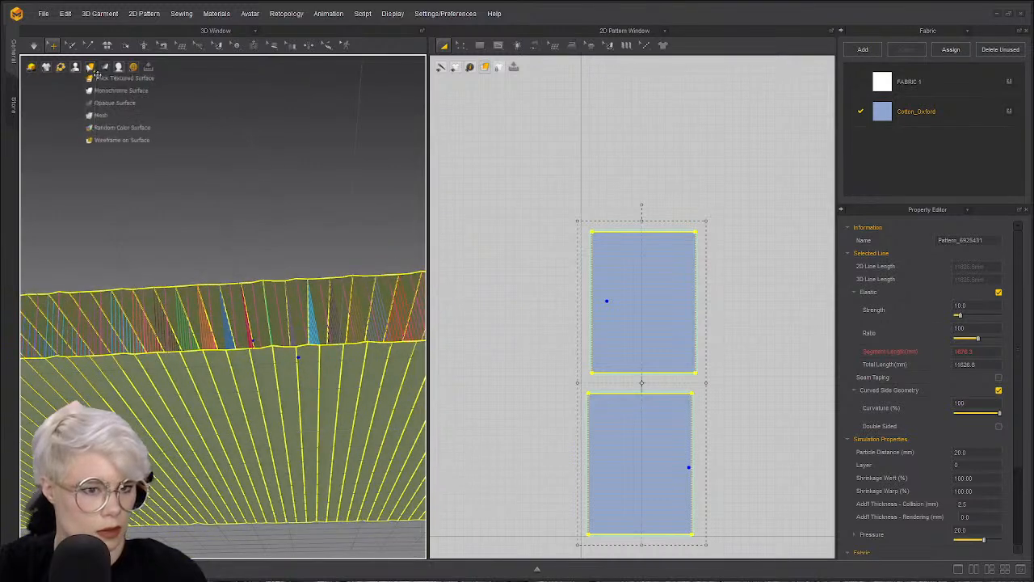
pyautogui.click(197, 208)
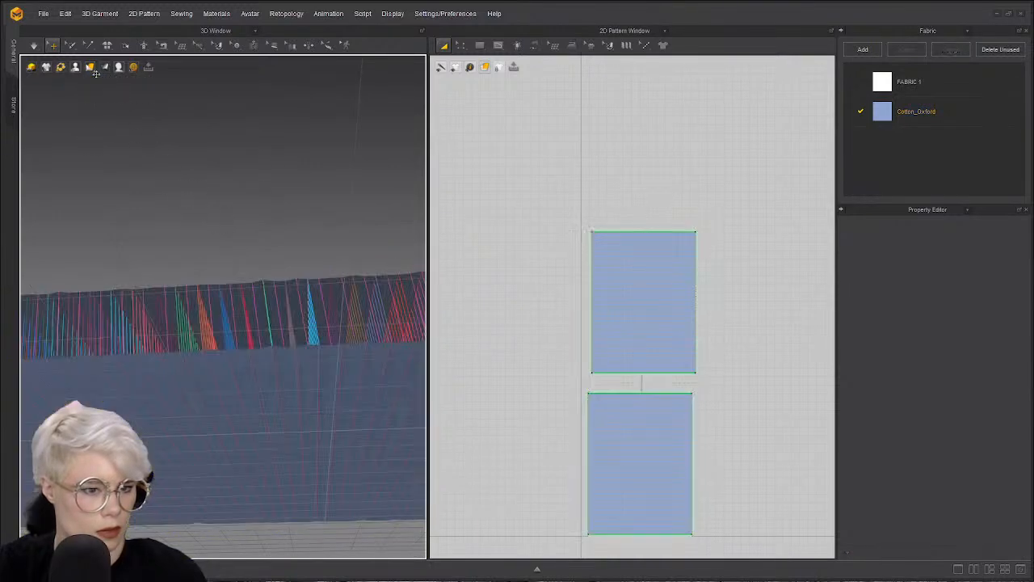
# - Simulate the two layers at the higher pressure, view the ridged surface from several sides, and stop the simulation
pyautogui.click(32, 70)
pyautogui.moveTo(193, 279); pyautogui.dragTo(201, 307, button='right')
pyautogui.moveTo(210, 408); pyautogui.dragTo(217, 278, button='middle')
pyautogui.moveTo(217, 277); pyautogui.dragTo(228, 272, button='right')
pyautogui.moveTo(312, 268); pyautogui.dragTo(314, 264, button='right')
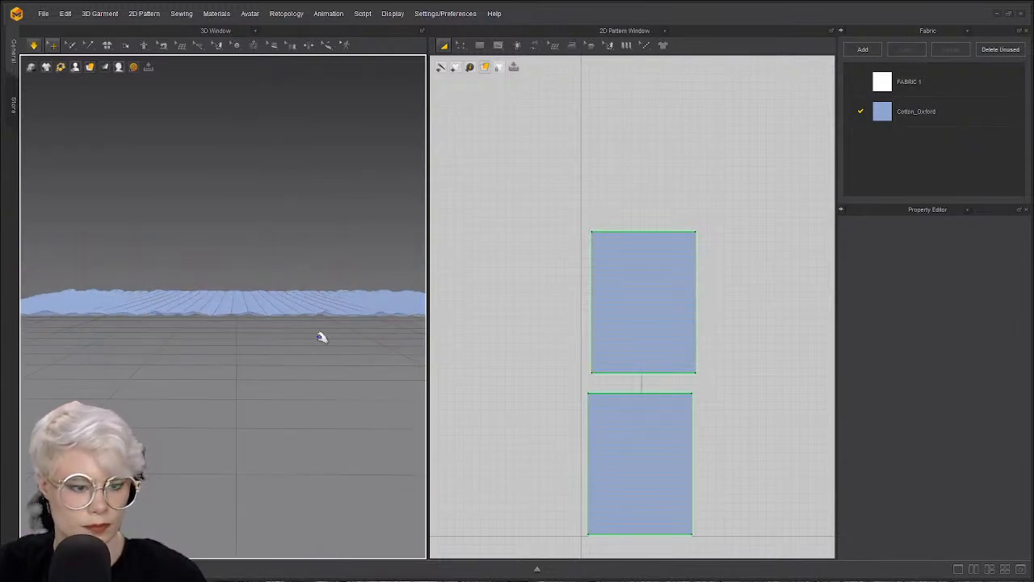
pyautogui.moveTo(324, 338); pyautogui.dragTo(328, 413, button='right')
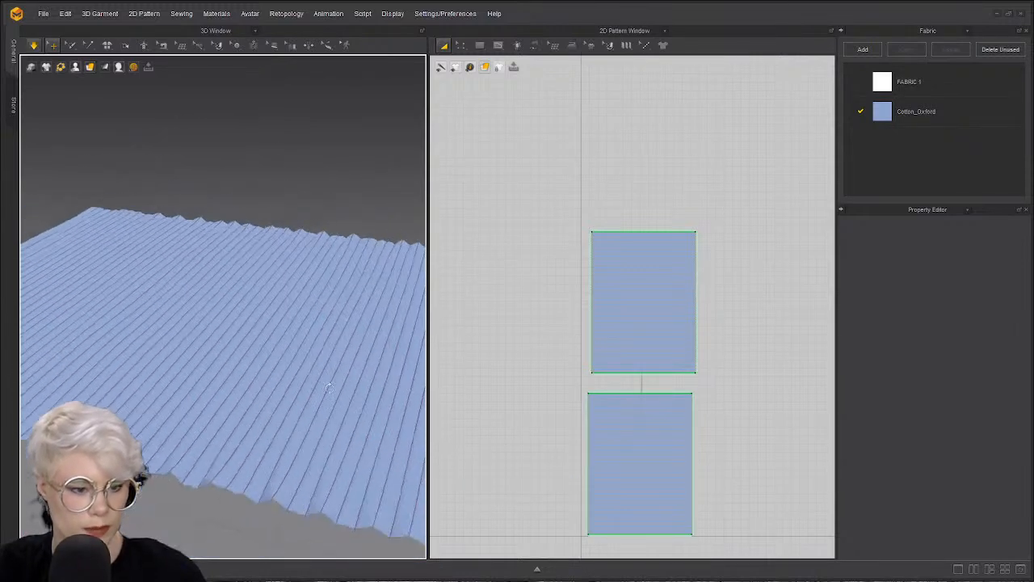
pyautogui.moveTo(368, 386); pyautogui.dragTo(253, 401, button='right')
pyautogui.click(30, 67)
pyautogui.moveTo(162, 303); pyautogui.dragTo(136, 310, button='right')
pyautogui.press('space')
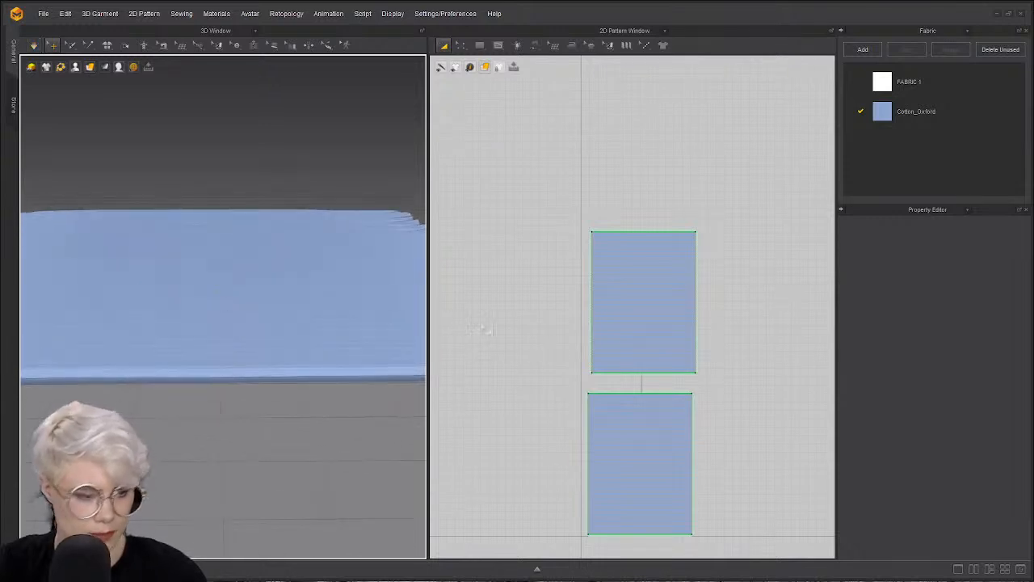
# - Unlock all internal lines and lock all pattern outlines
pyautogui.rightClick(495, 309)
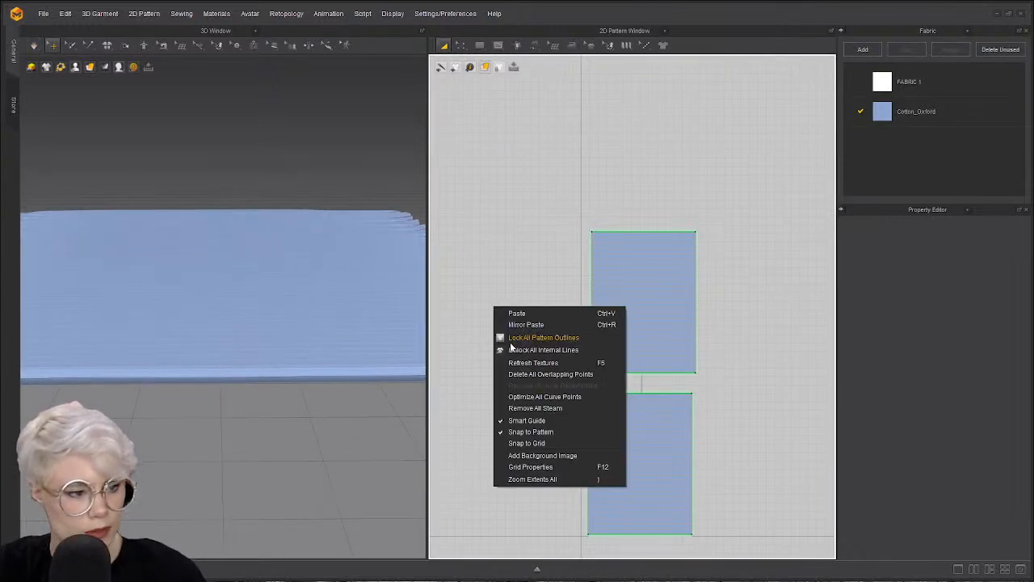
pyautogui.click(575, 349)
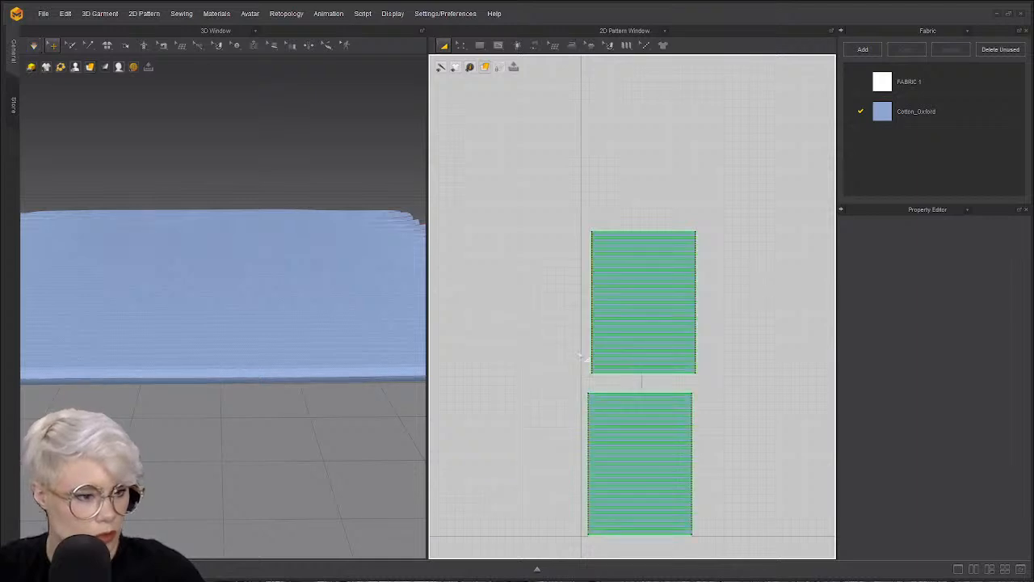
pyautogui.rightClick(571, 166)
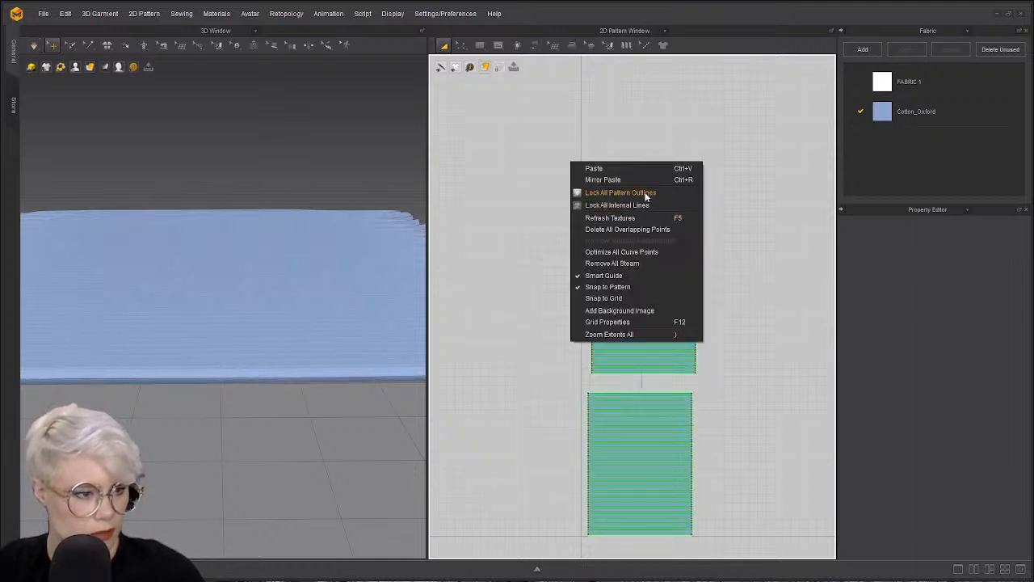
pyautogui.click(648, 192)
# - Select all internal lines on both rectangles and delete them
pyautogui.moveTo(480, 166); pyautogui.dragTo(771, 550)
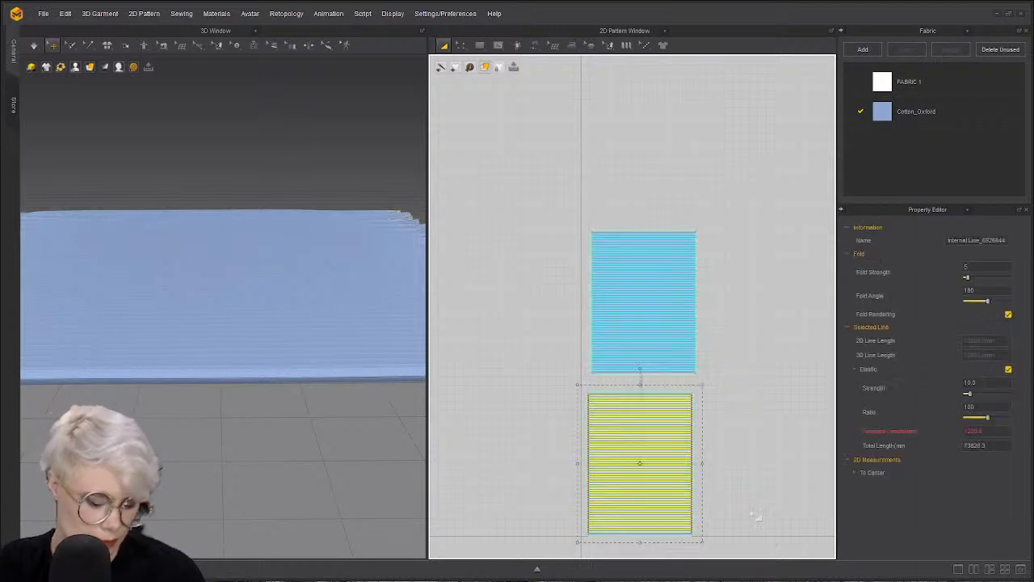
pyautogui.click(761, 356)
pyautogui.rightClick(749, 296)
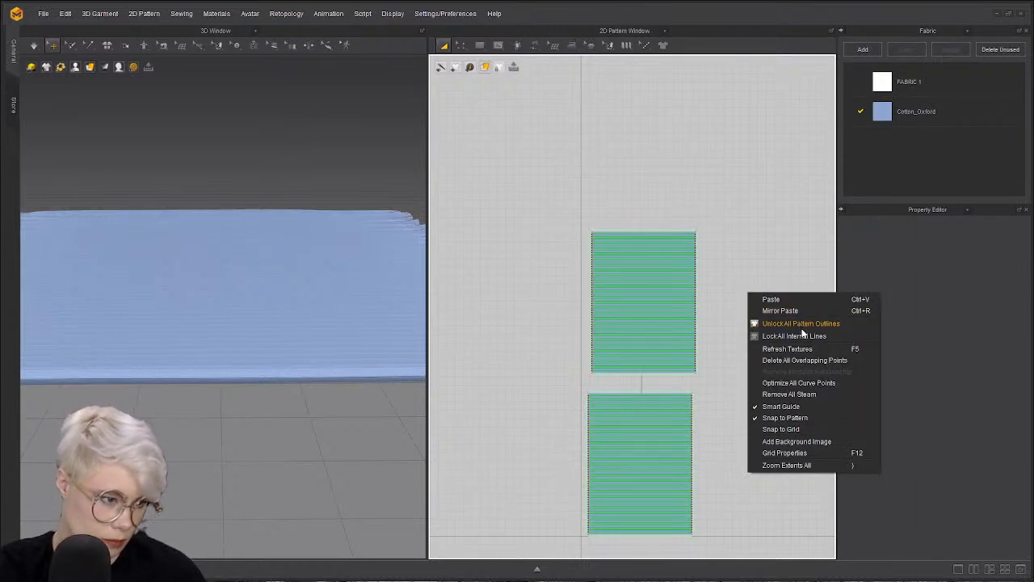
pyautogui.click(370, 199)
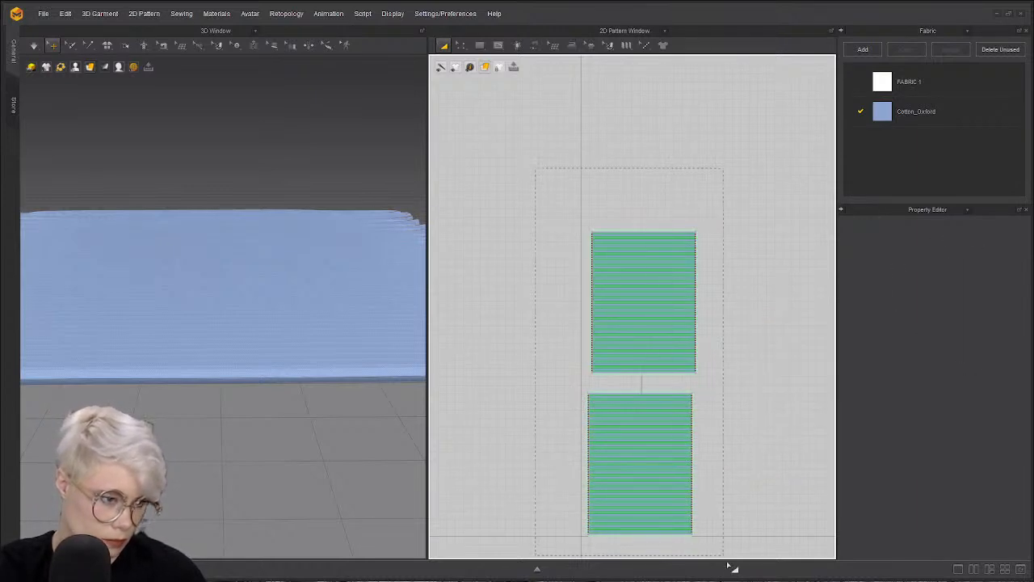
pyautogui.moveTo(712, 542); pyautogui.dragTo(709, 527)
pyautogui.press('Delete')
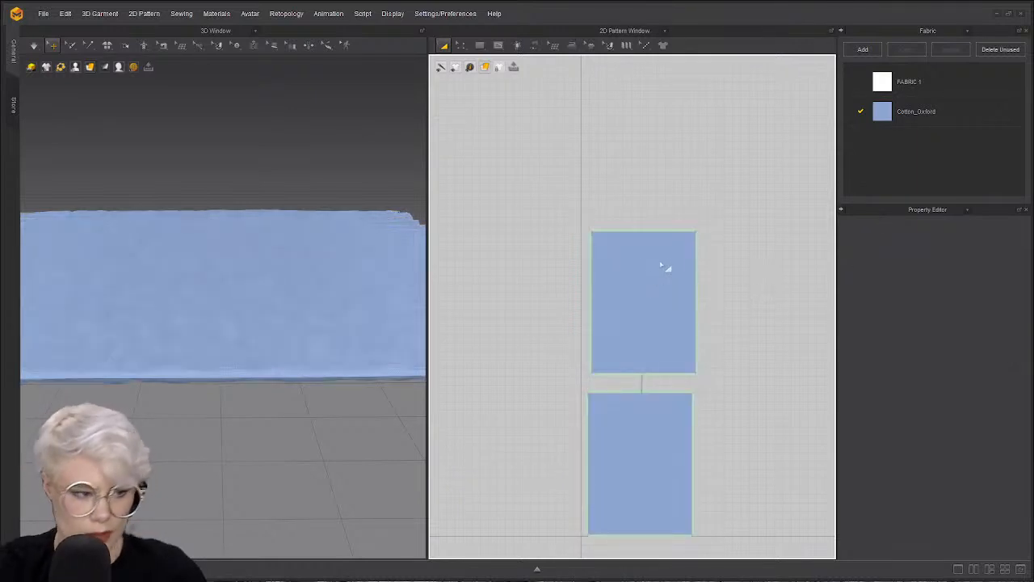
# - Unlock all pattern outlines and switch to the Edit Pattern tool for working on individual outline segments
pyautogui.scroll(5, 661, 265)
pyautogui.scroll(-1, 646, 326)
pyautogui.rightClick(681, 141)
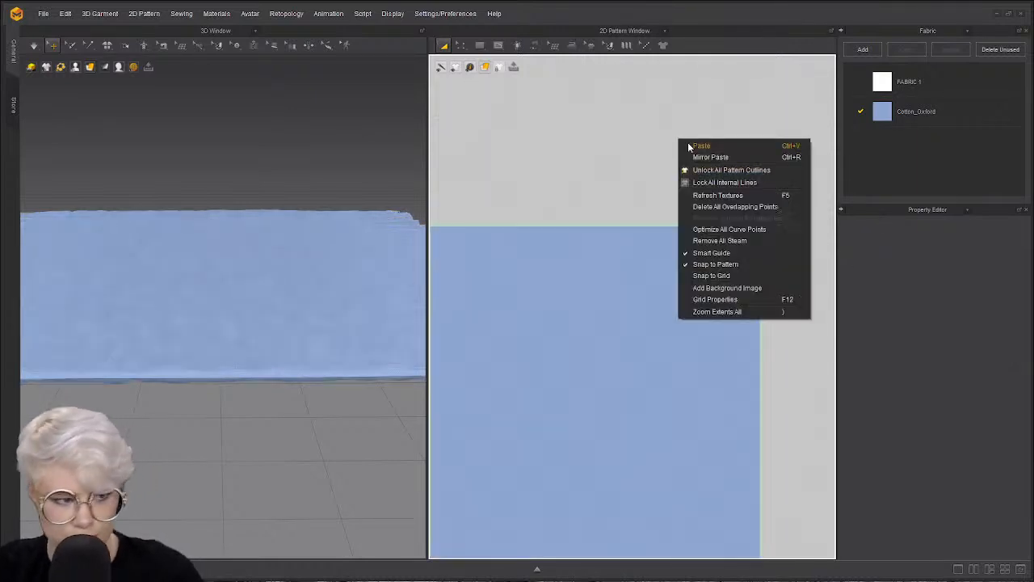
pyautogui.click(728, 171)
pyautogui.scroll(-1, 648, 271)
pyautogui.moveTo(648, 271); pyautogui.dragTo(714, 161, button='middle')
pyautogui.press('z')
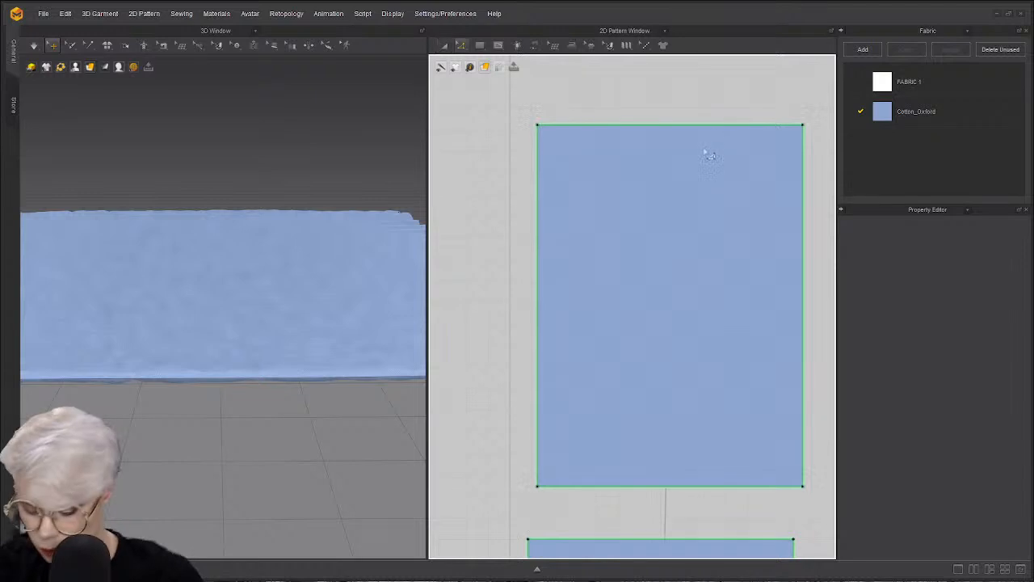
pyautogui.click(699, 128)
pyautogui.keyDown('shift'); pyautogui.click(677, 487); pyautogui.keyUp('shift')
pyautogui.rightClick(674, 491)
pyautogui.click(530, 236)
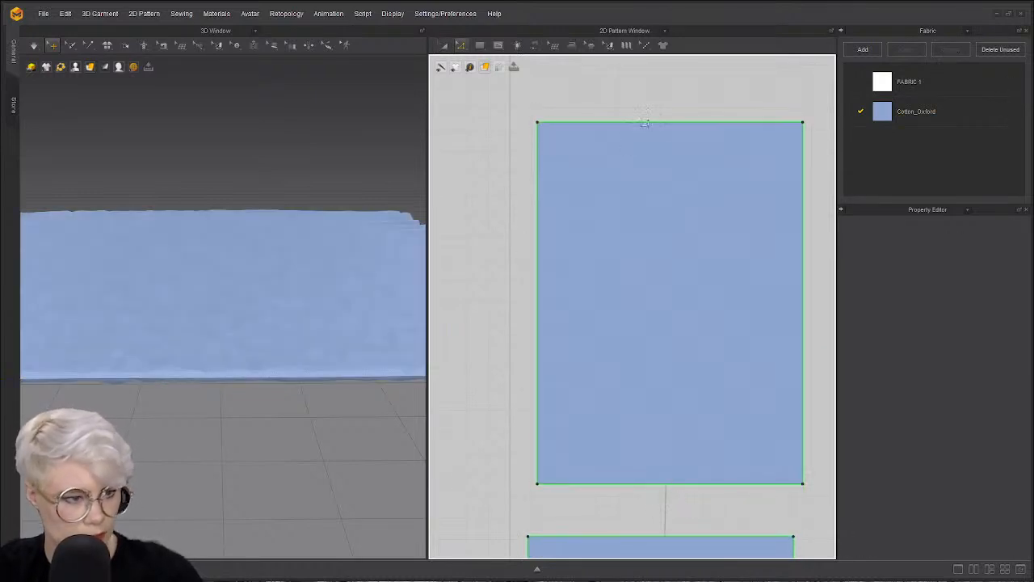
# - Add 30 evenly spaced horizontal internal lines between the cloned rectangle's upper and lower edges using Offset as Internal Line along Curved
pyautogui.click(641, 123)
pyautogui.keyDown('shift'); pyautogui.click(655, 484); pyautogui.keyUp('shift')
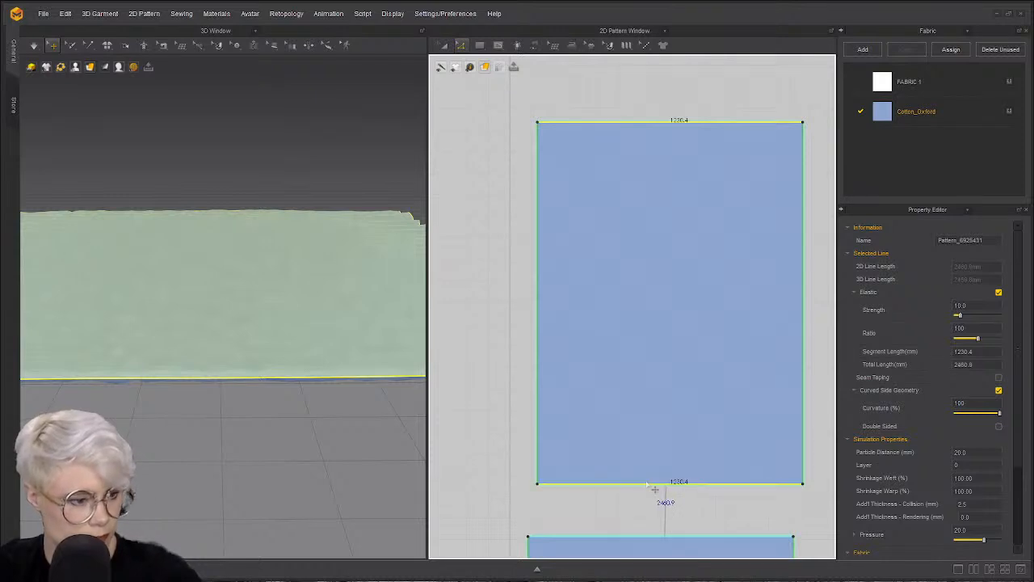
pyautogui.rightClick(648, 484)
pyautogui.click(716, 416)
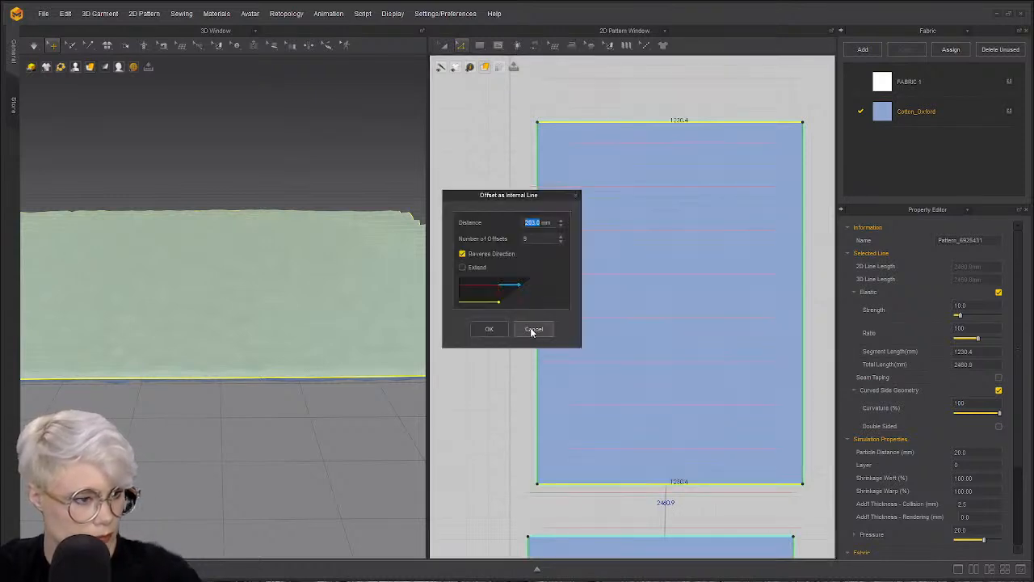
pyautogui.click(533, 330)
pyautogui.rightClick(647, 124)
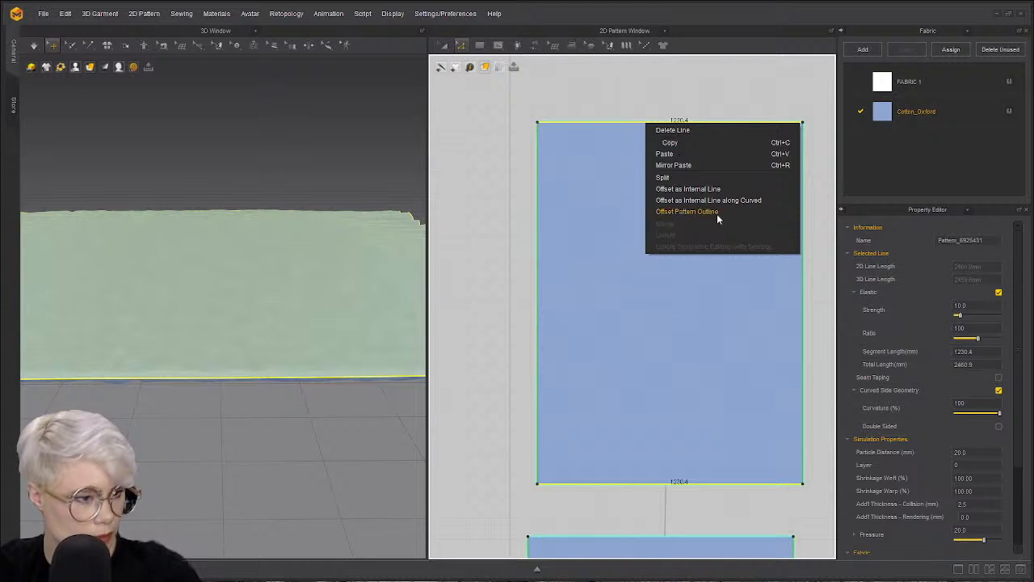
pyautogui.click(725, 203)
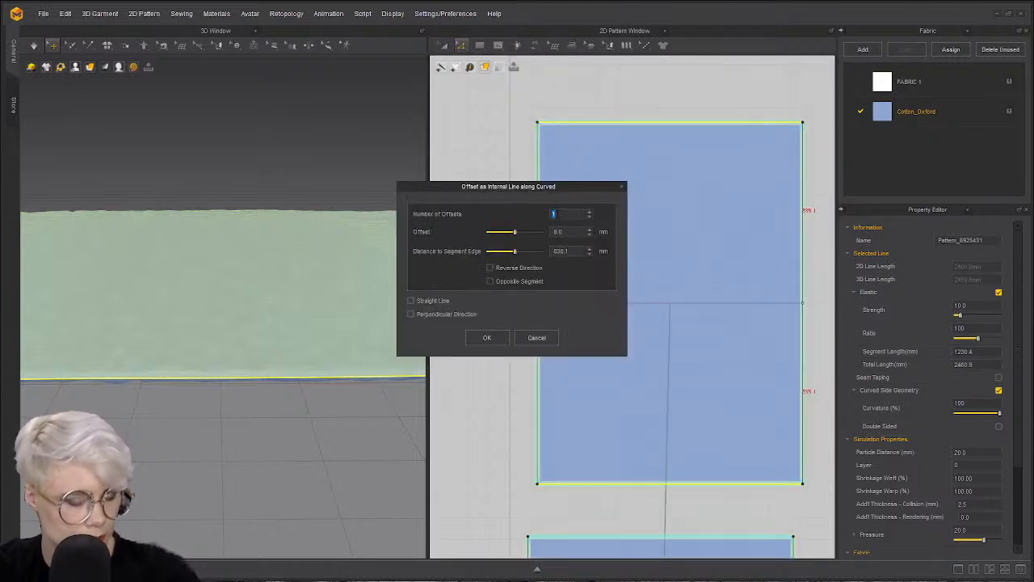
pyautogui.write('30')
pyautogui.click(487, 340)
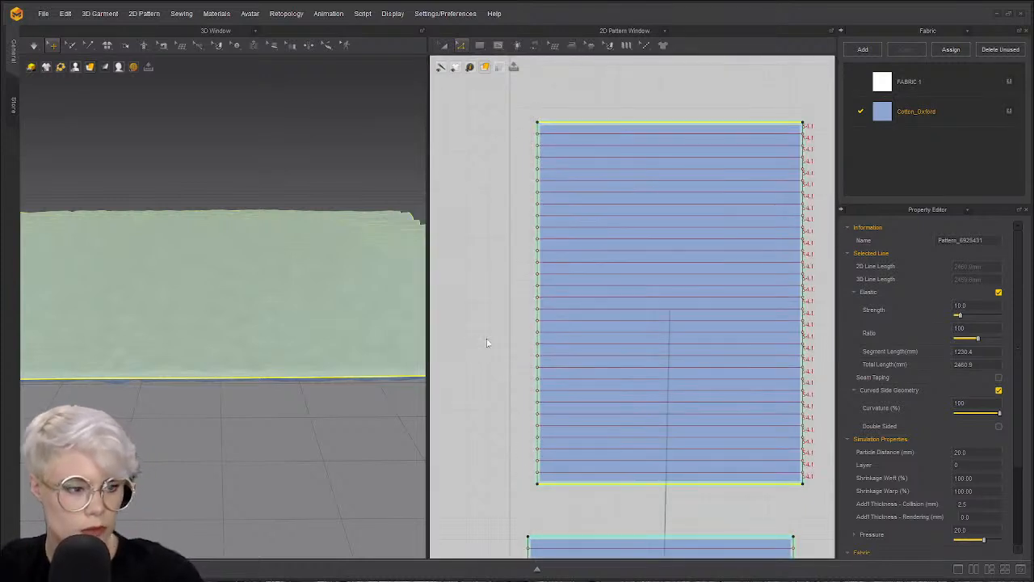
# - Simulate the two pressurized layers with their new non-elastic internal lines, then stop the simulation
pyautogui.scroll(-4, 468, 371)
pyautogui.moveTo(348, 331); pyautogui.dragTo(207, 302, button='right')
pyautogui.scroll(-2, 251, 388)
pyautogui.moveTo(276, 227); pyautogui.dragTo(258, 240, button='right')
pyautogui.press('space')
pyautogui.scroll(-5, 313, 299)
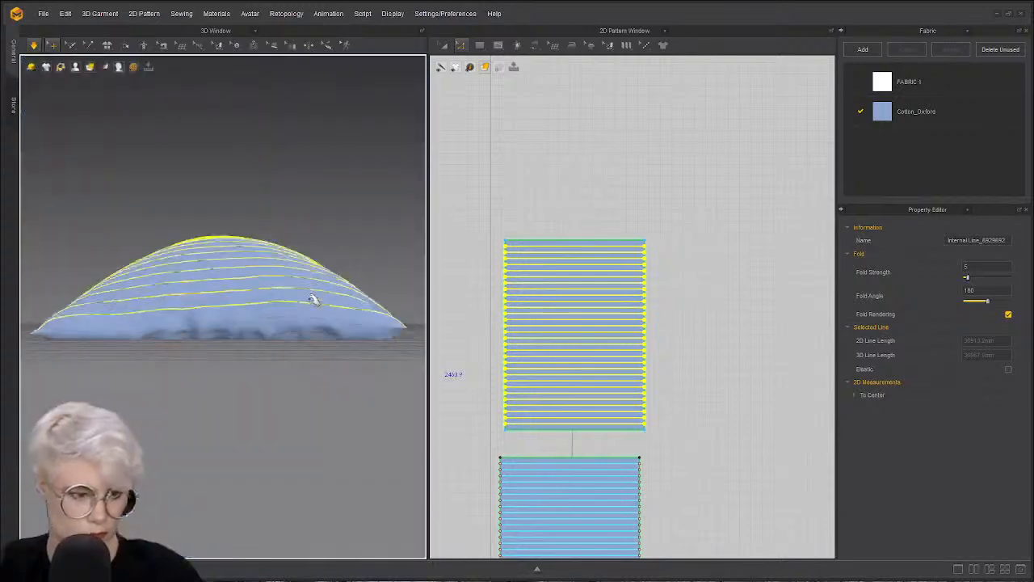
pyautogui.press('space')
pyautogui.scroll(-2, 553, 396)
pyautogui.moveTo(553, 396); pyautogui.dragTo(558, 310, button='middle')
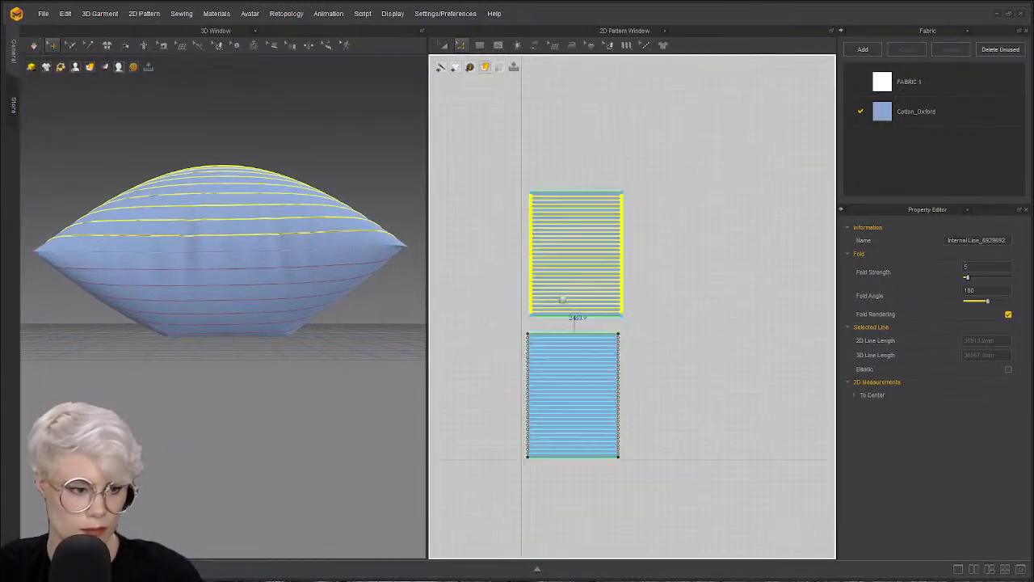
# - Switch to the Transform Pattern tool and delete the lower cloned rectangle
pyautogui.scroll(3, 577, 349)
pyautogui.moveTo(152, 289); pyautogui.dragTo(260, 236, button='right')
pyautogui.click(287, 164)
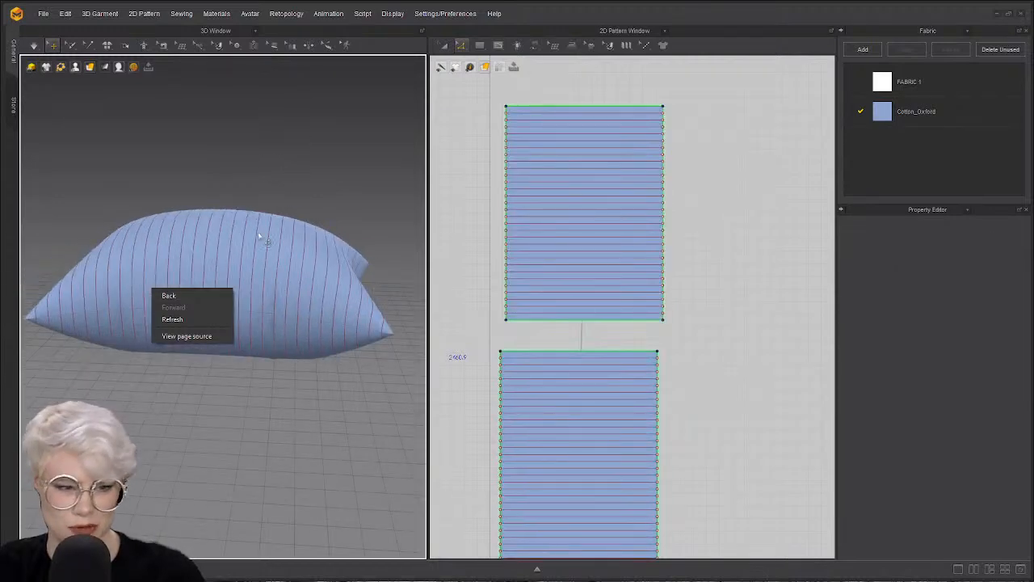
pyautogui.click(194, 350)
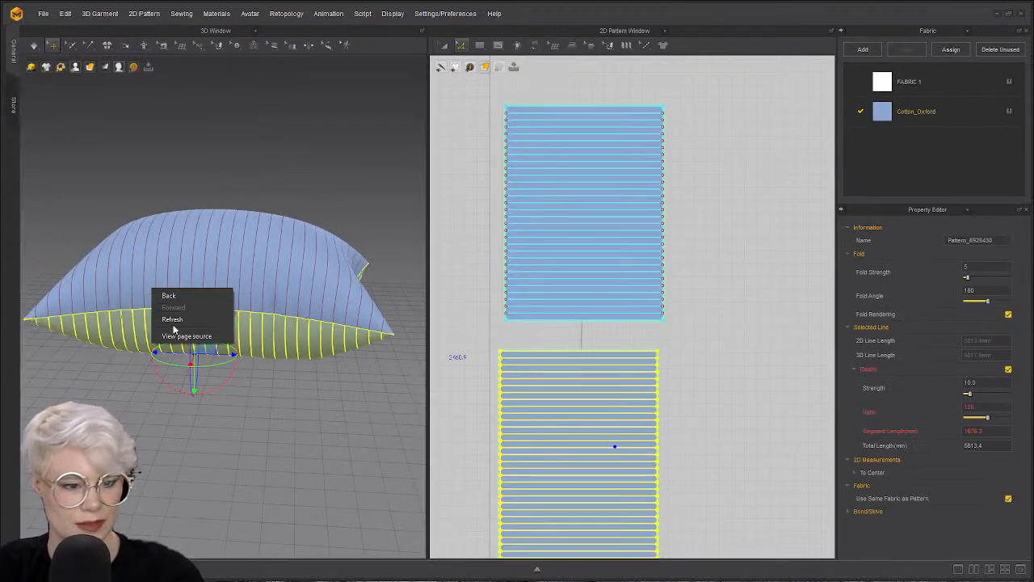
pyautogui.click(172, 323)
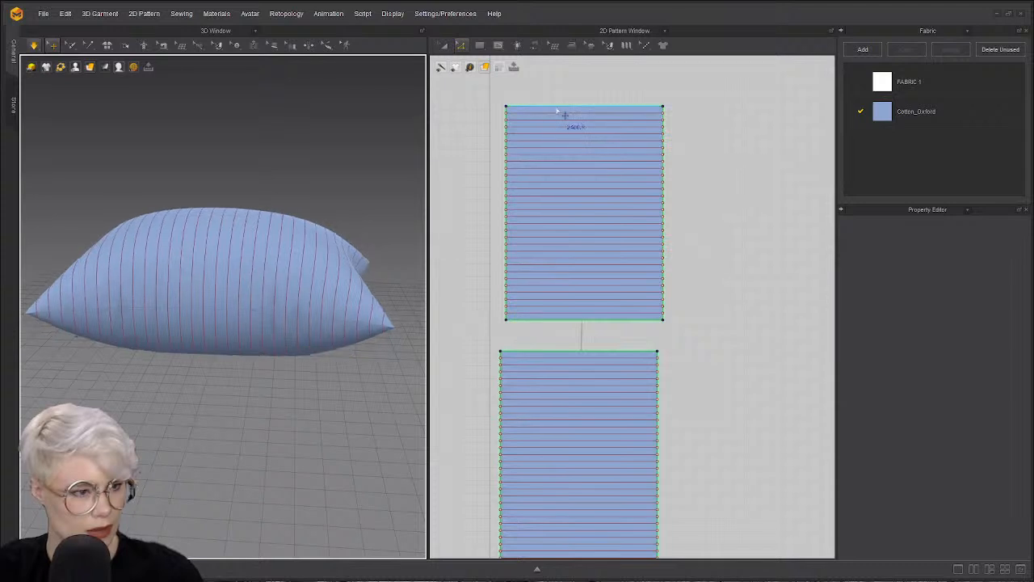
pyautogui.press('a')
pyautogui.click(587, 353)
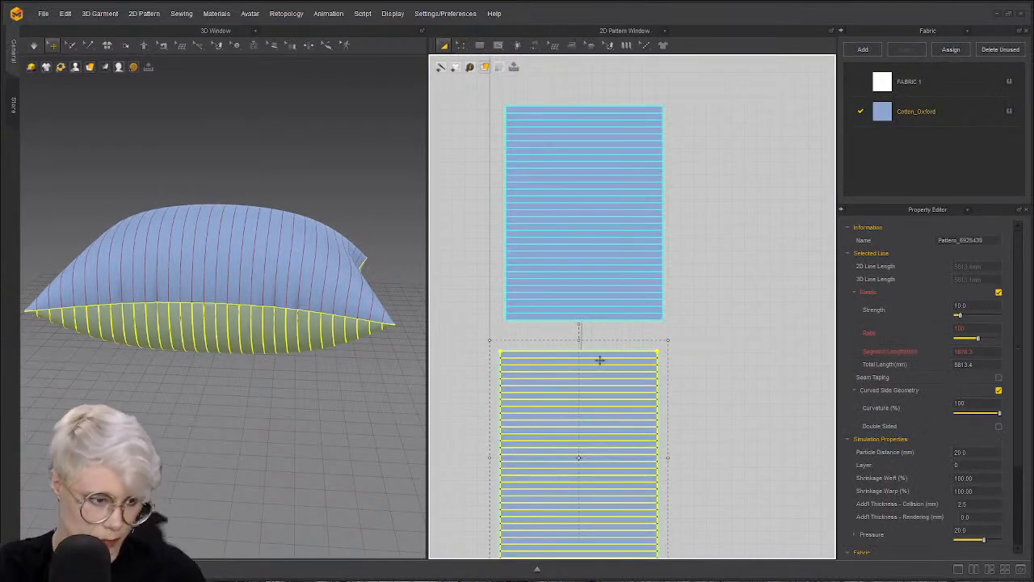
pyautogui.press('Delete')
# - Clone the remaining rectangle with its internal lines as a sewn layer and place the copy below it in the 2D pattern layout
pyautogui.click(589, 106)
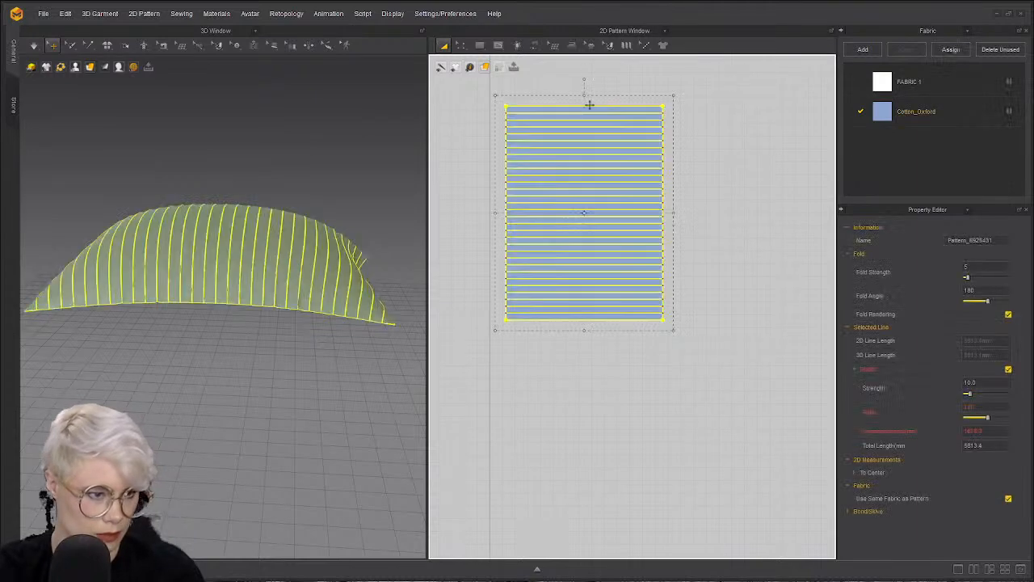
pyautogui.rightClick(589, 105)
pyautogui.click(679, 290)
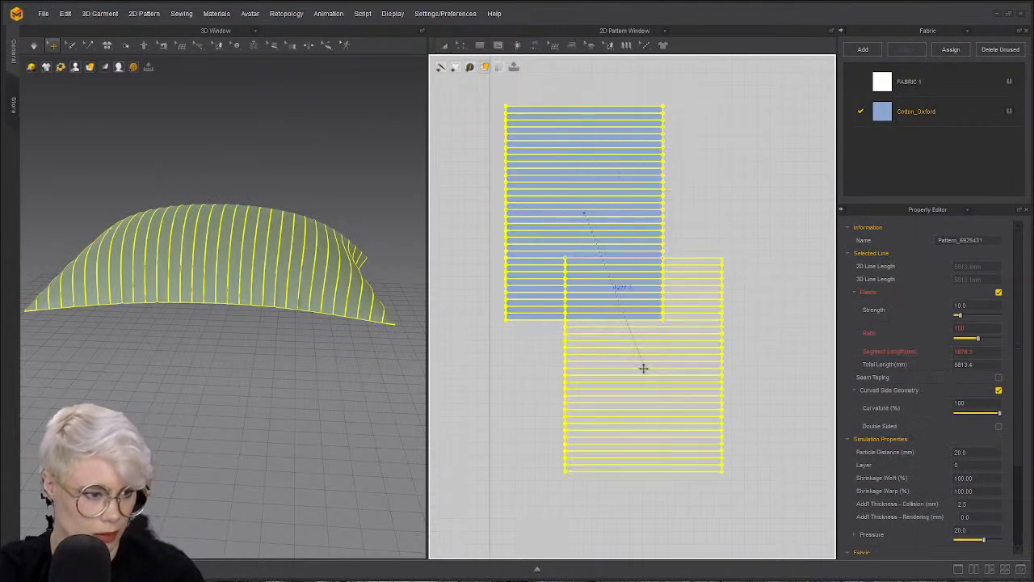
pyautogui.click(594, 462)
# - Apply Flip Normal to the cloned layer and move it just beneath the original layer in 3D
pyautogui.moveTo(293, 334)
pyautogui.mouseDown(button='right')
pyautogui.moveTo(270, 319)
pyautogui.moveTo(297, 275)
pyautogui.mouseUp(button='right')
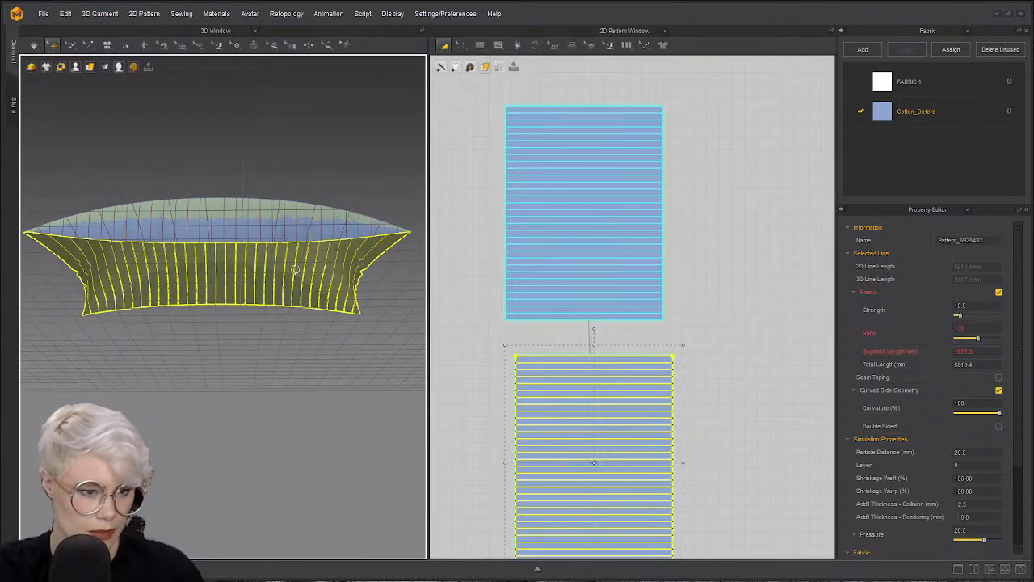
pyautogui.rightClick(295, 269)
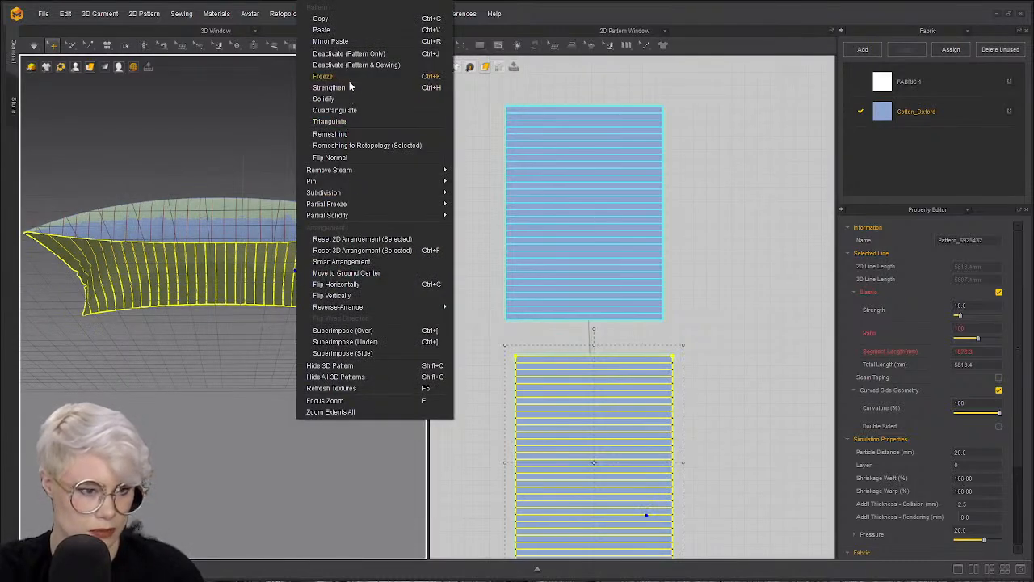
pyautogui.click(346, 158)
pyautogui.rightClick(272, 282)
pyautogui.click(271, 289)
pyautogui.moveTo(263, 282); pyautogui.dragTo(268, 337)
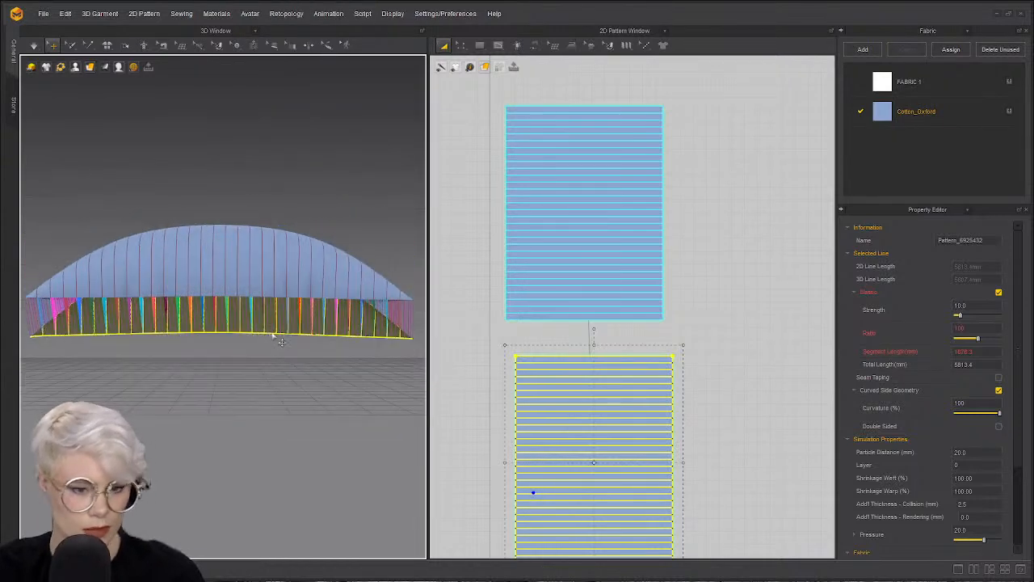
# - Simulate the two layers sewn along their internal lines and inspect the channels and the bunched edge
pyautogui.press('space')
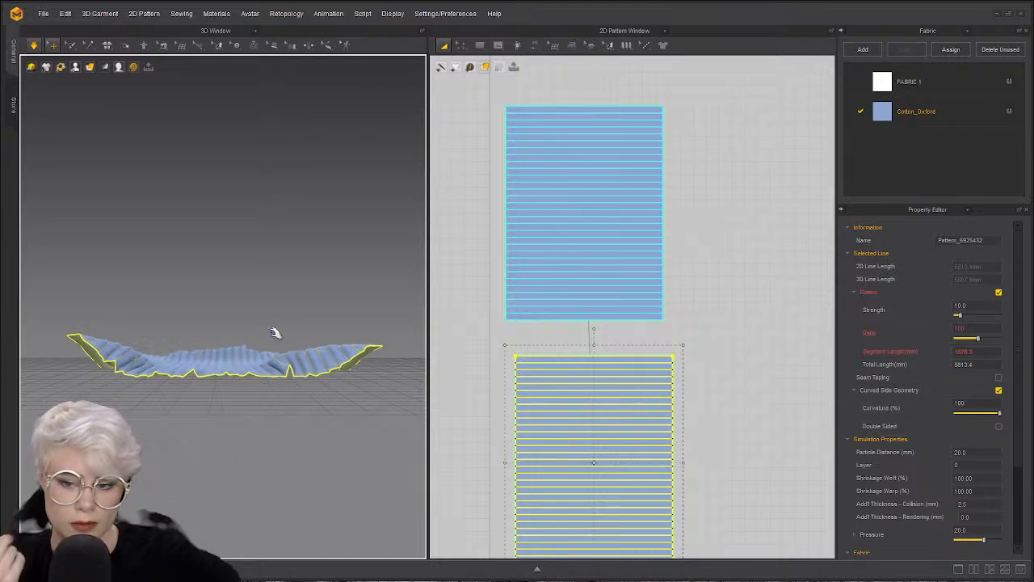
pyautogui.moveTo(271, 323); pyautogui.dragTo(65, 358, button='right')
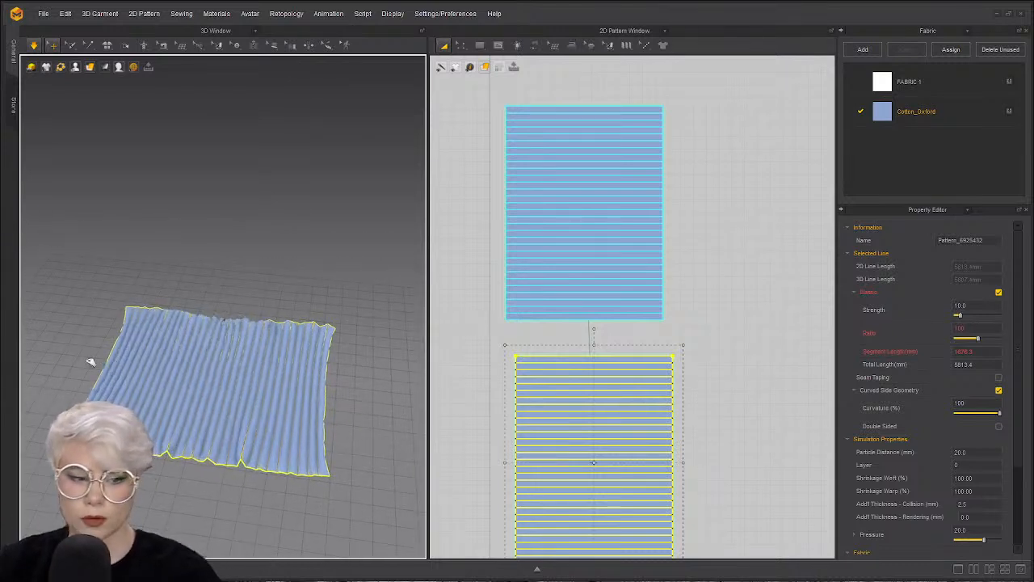
pyautogui.click(79, 358)
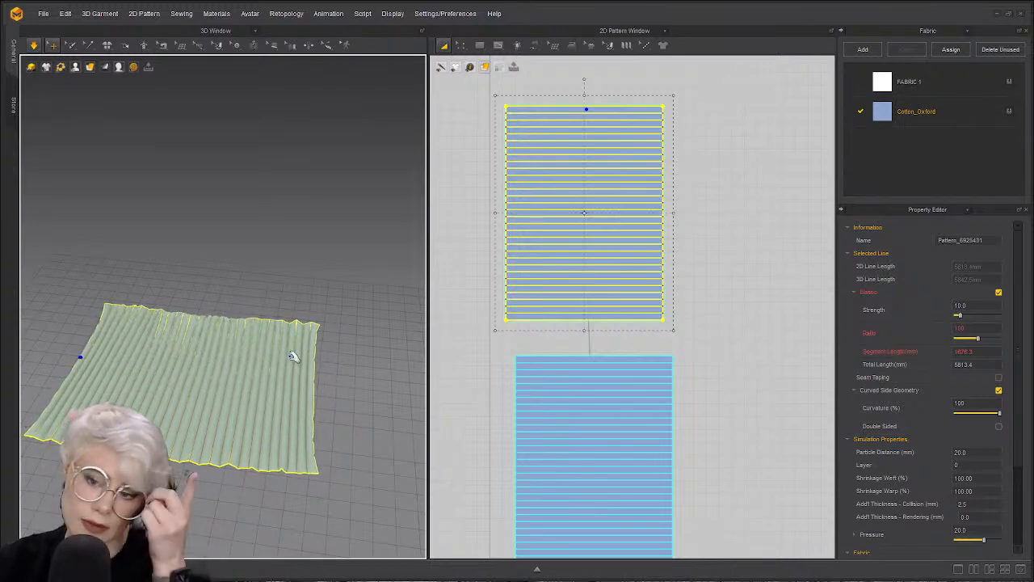
pyautogui.moveTo(240, 489); pyautogui.dragTo(266, 409, button='right')
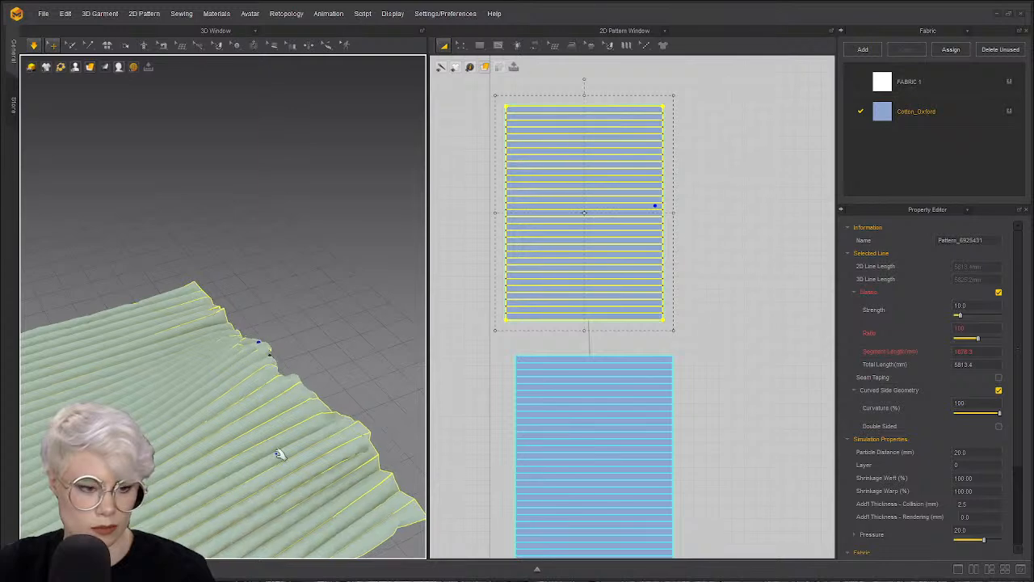
pyautogui.moveTo(284, 461); pyautogui.dragTo(255, 489, button='right')
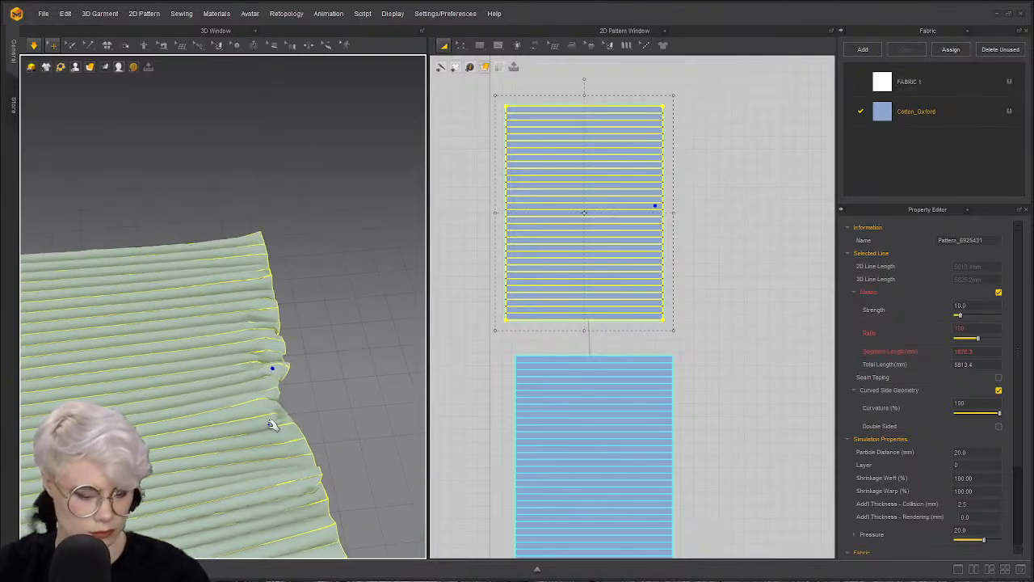
# - Strengthen both layers during the simulation to smooth the bunched edge, then remove the strengthening
pyautogui.hotkey('ctrl', 'h')
pyautogui.moveTo(282, 417); pyautogui.dragTo(216, 434, button='right')
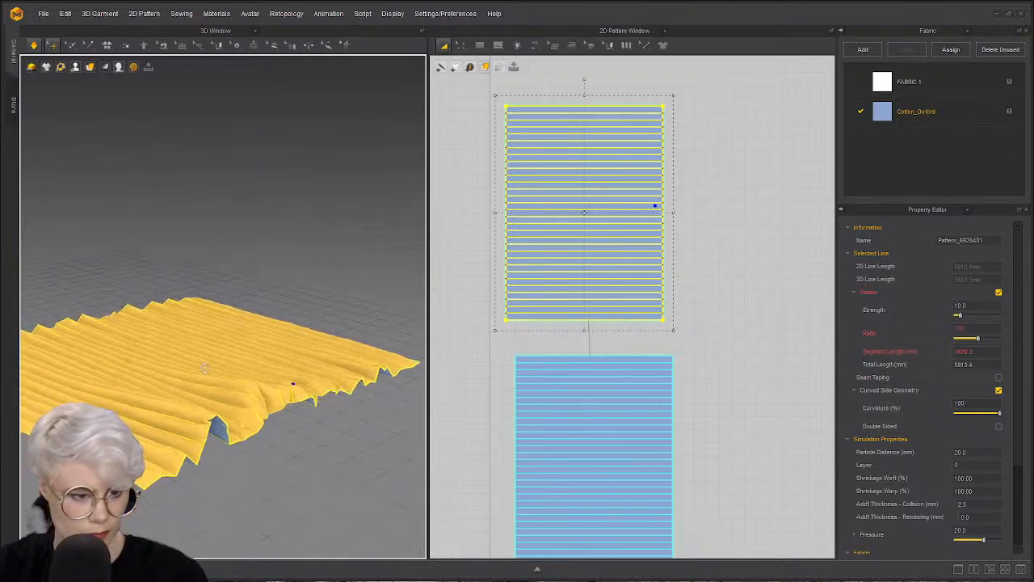
pyautogui.click(215, 441)
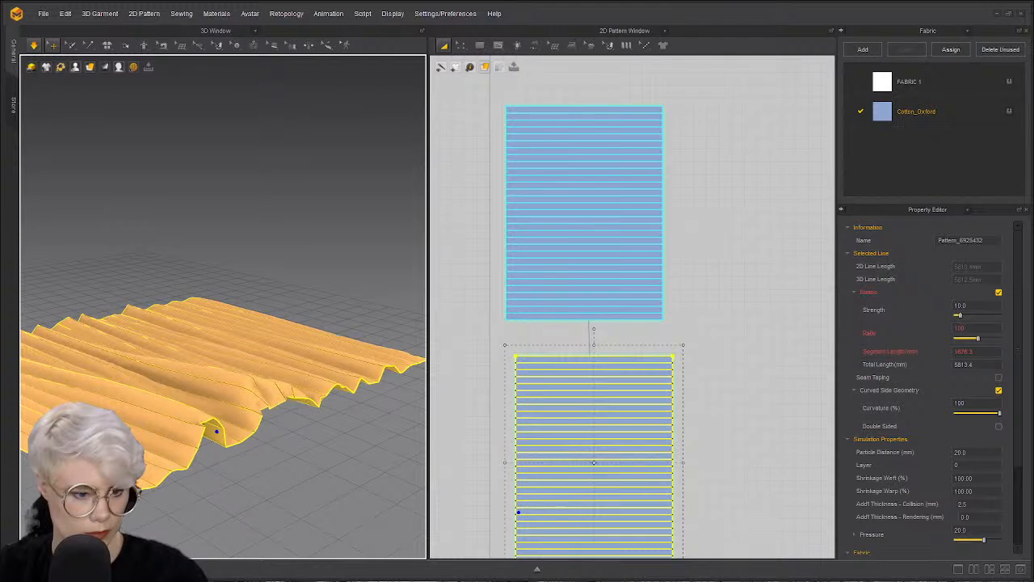
pyautogui.click(654, 299)
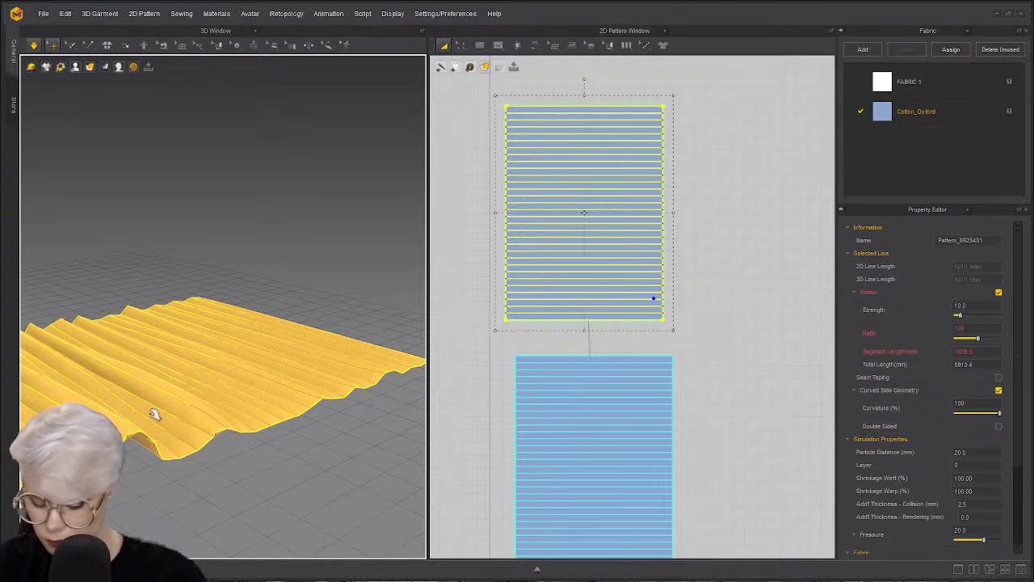
pyautogui.click(192, 453)
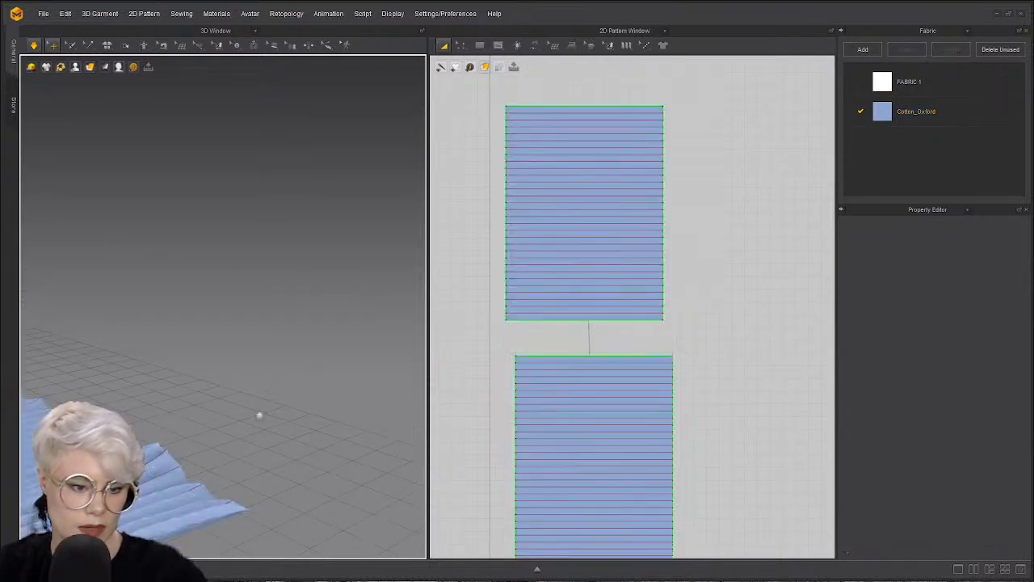
# - Examine the inflated parallel channels and side edges of the simulated layers from several angles
pyautogui.moveTo(192, 452); pyautogui.dragTo(359, 271, button='middle')
pyautogui.moveTo(359, 271); pyautogui.dragTo(475, 240, button='right')
pyautogui.scroll(-2, 476, 240)
pyautogui.moveTo(247, 310); pyautogui.dragTo(342, 266, button='right')
pyautogui.moveTo(209, 263); pyautogui.dragTo(216, 350, button='middle')
pyautogui.moveTo(216, 351); pyautogui.dragTo(242, 323, button='right')
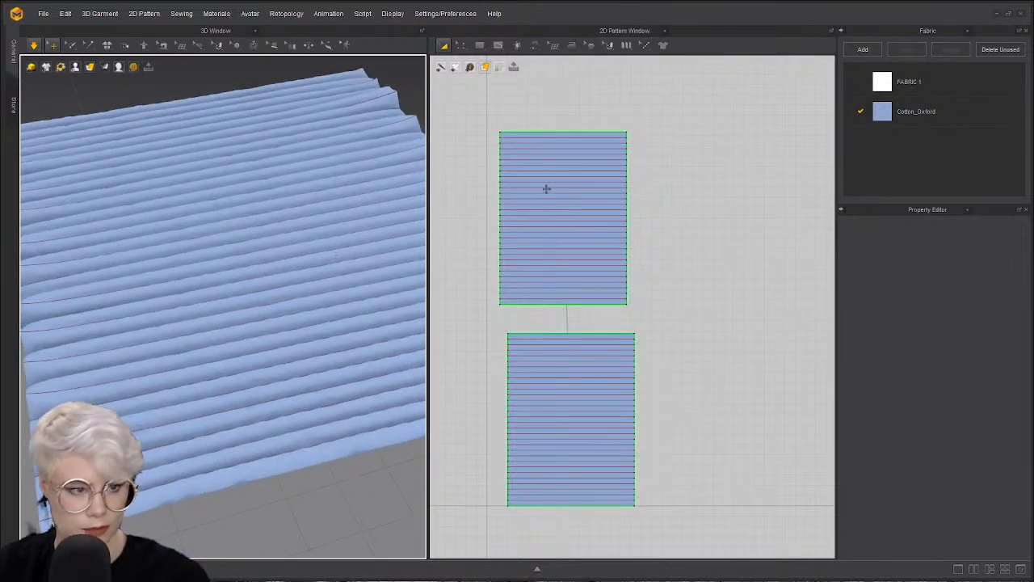
pyautogui.moveTo(250, 289); pyautogui.dragTo(234, 327, button='right')
pyautogui.moveTo(338, 289); pyautogui.dragTo(243, 325, button='right')
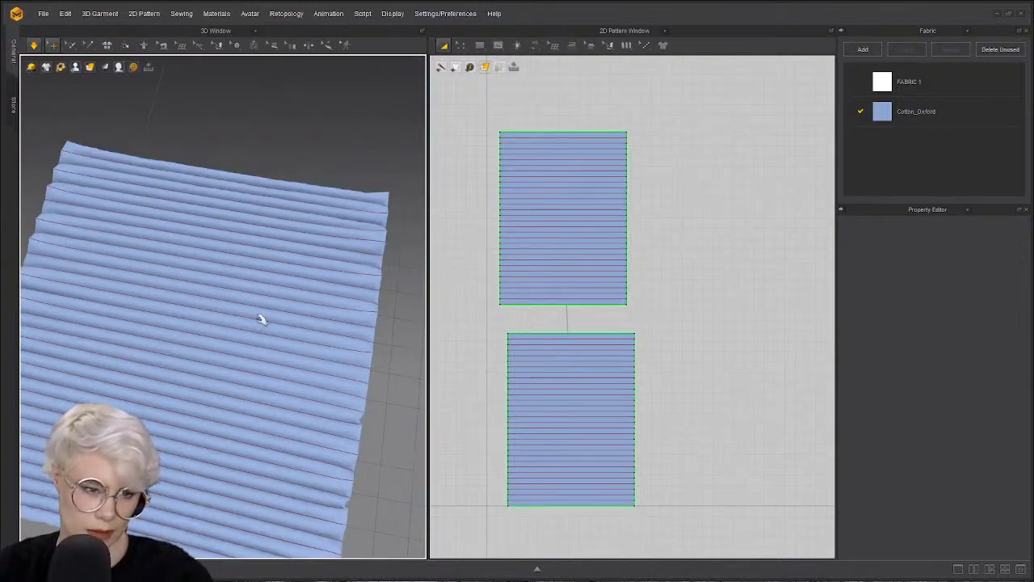
# - Switch to the Edit Pattern tool and select the upper rectangle's entire outline
pyautogui.press('z')
pyautogui.scroll(4, 522, 178)
pyautogui.click(552, 85)
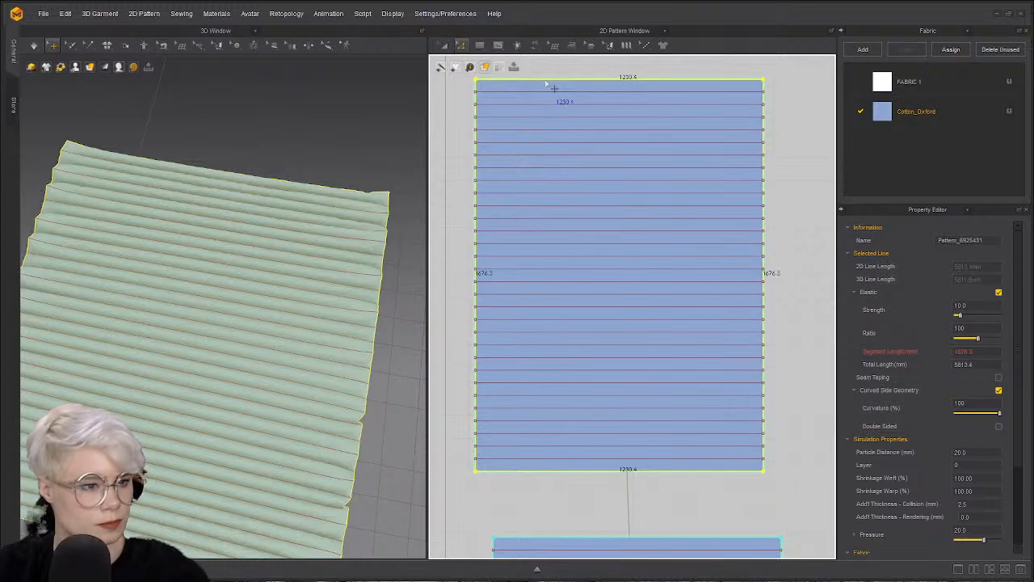
pyautogui.hotkey('ctrl', 'a')
pyautogui.rightClick(546, 84)
pyautogui.click(439, 140)
pyautogui.click(559, 84)
pyautogui.rightClick(558, 81)
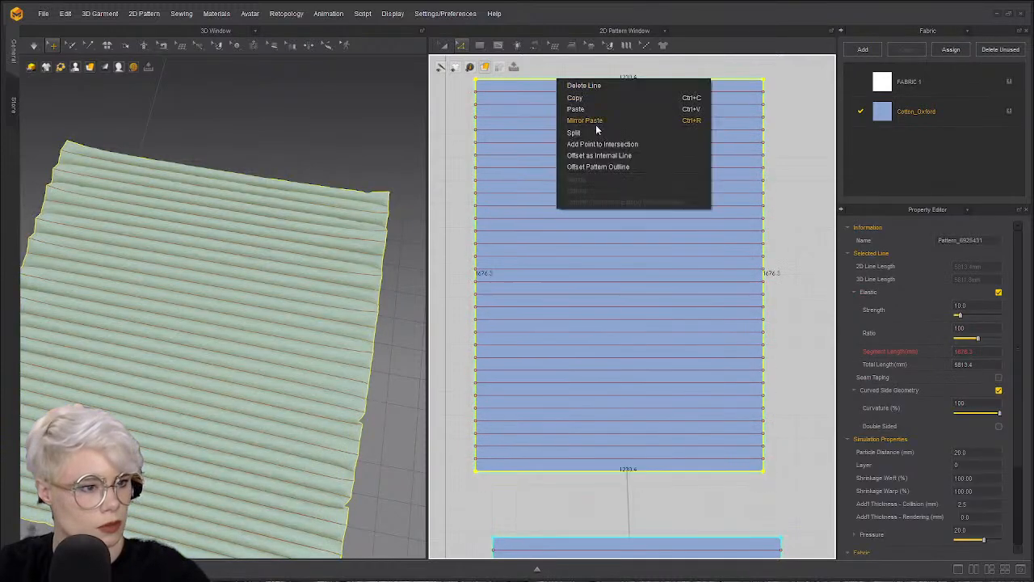
pyautogui.click(638, 155)
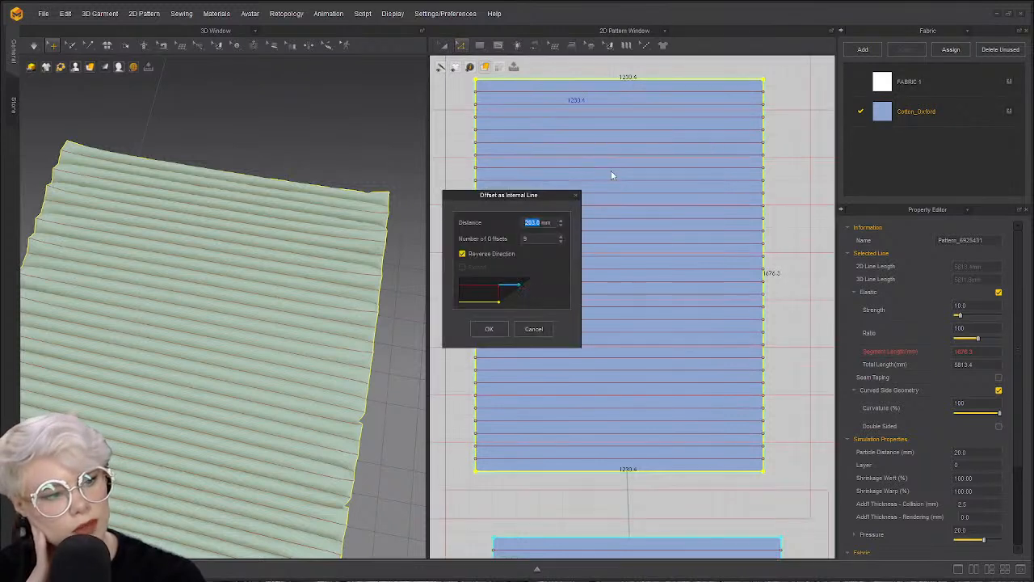
pyautogui.click(538, 329)
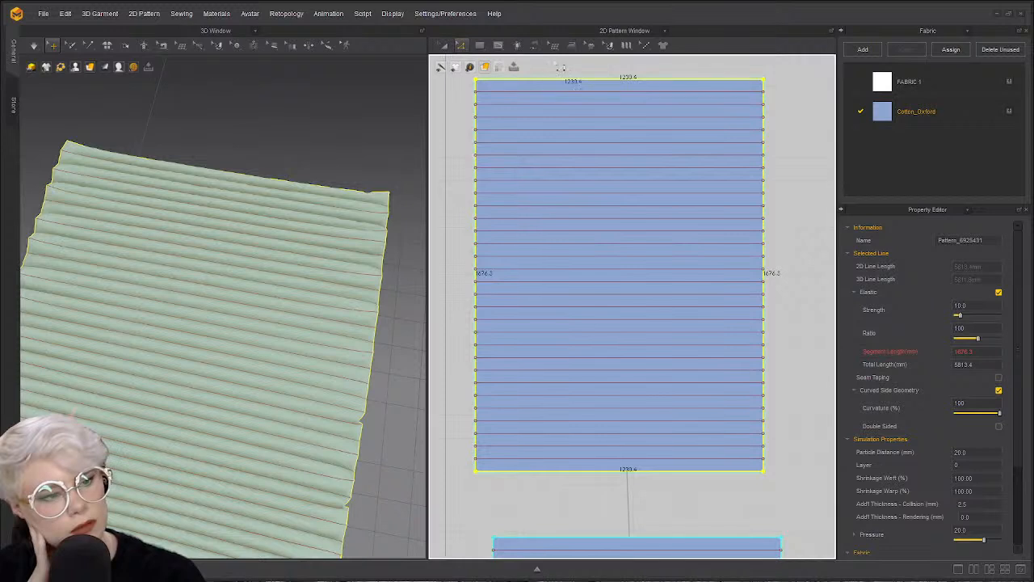
# - Extend both rectangles' outlines outward by 100 mm with Offset Pattern Outline, creating an internal line along the original outline
pyautogui.rightClick(569, 82)
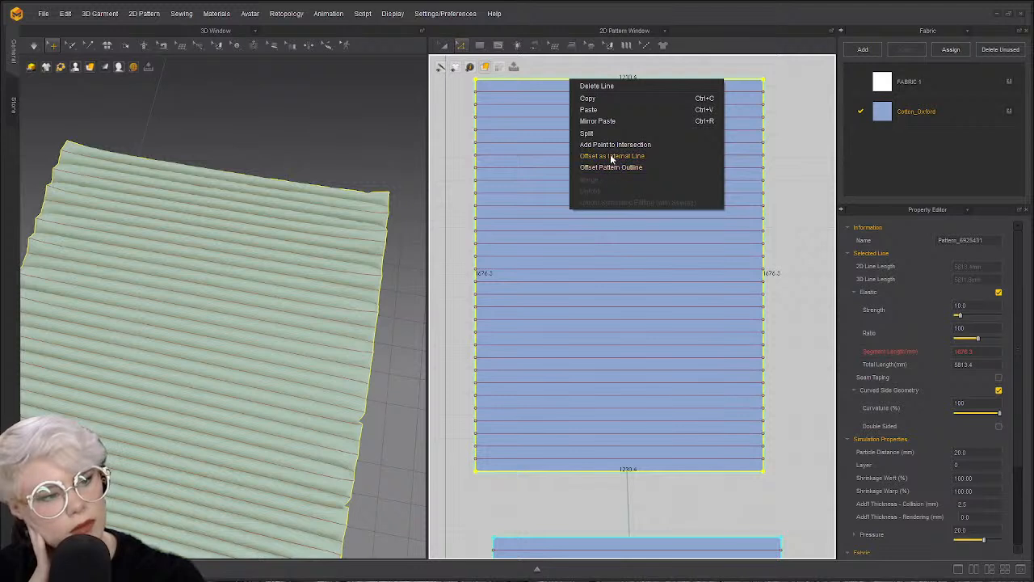
pyautogui.click(613, 167)
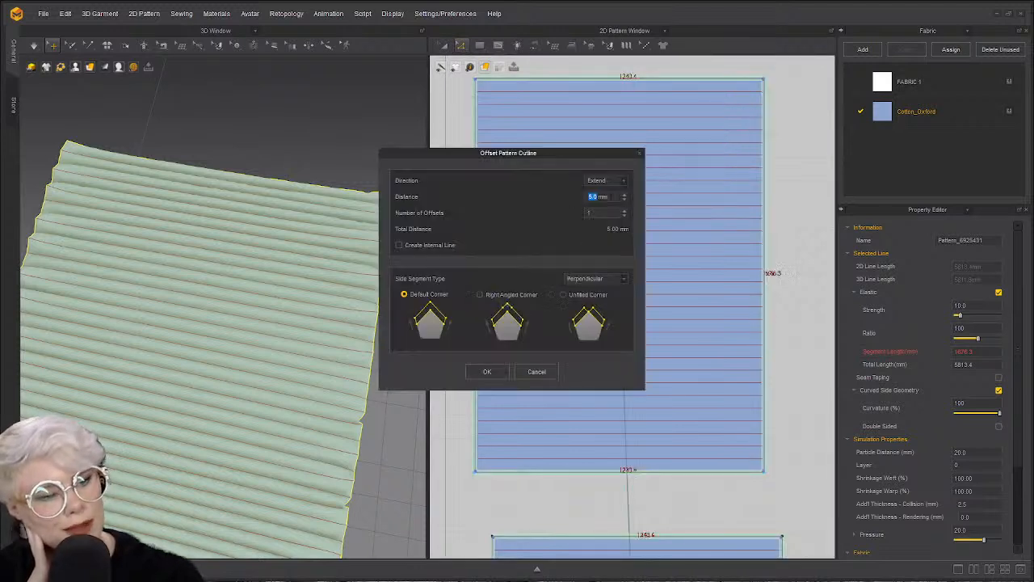
pyautogui.scroll(2, 623, 196)
pyautogui.write('50')
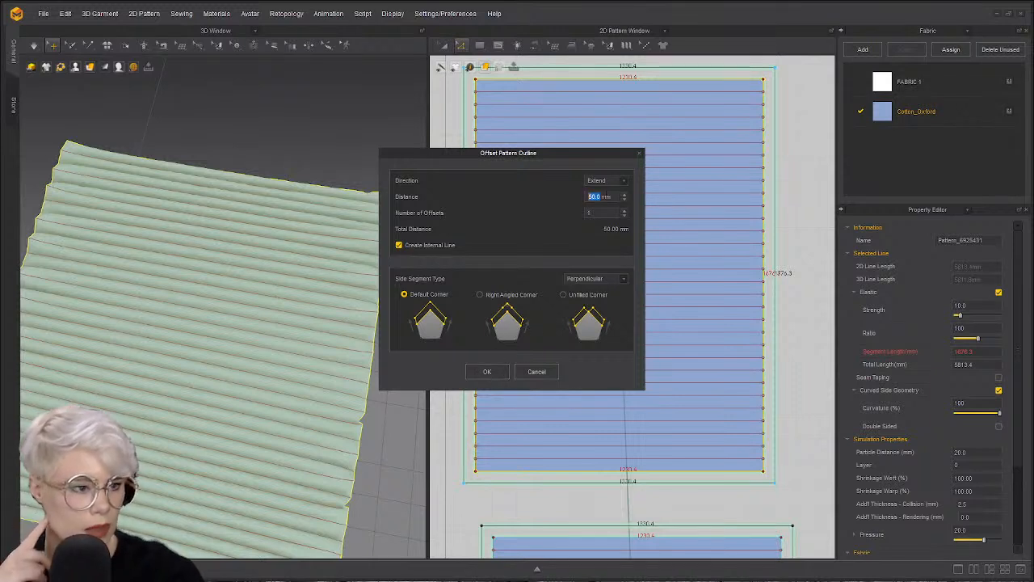
pyautogui.write('100')
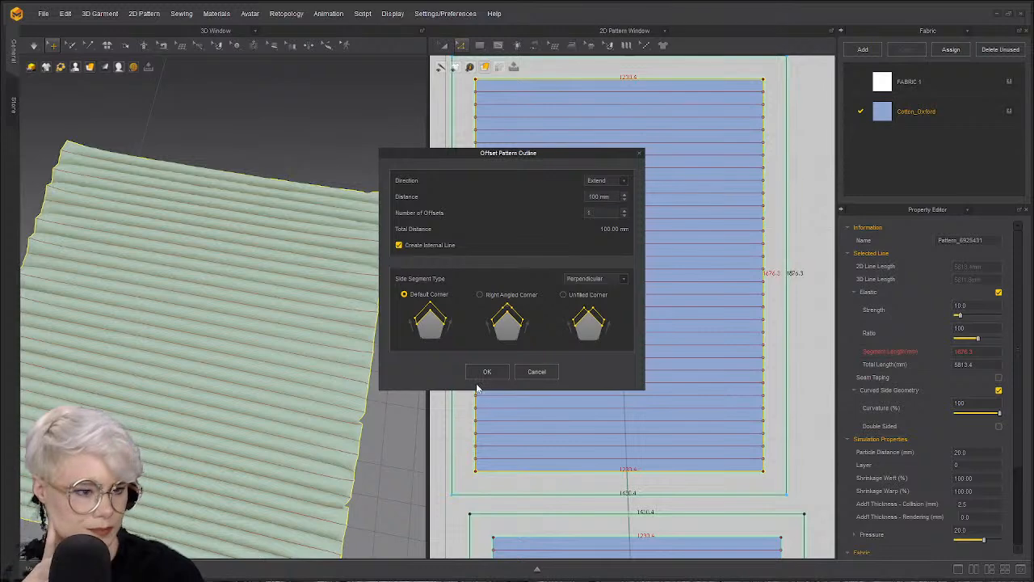
pyautogui.click(486, 371)
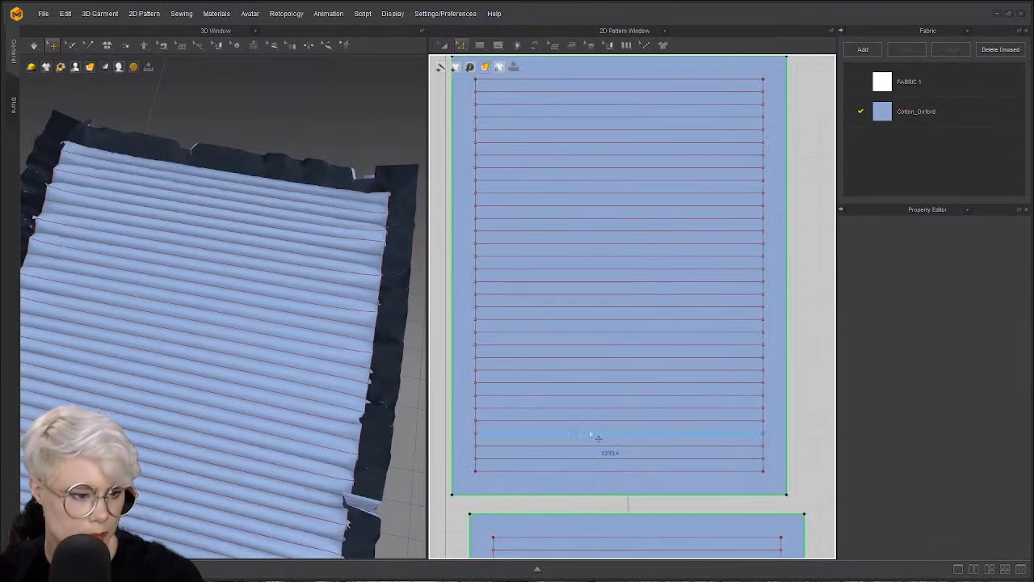
# - Try to join the inner rectangular outlines of the two patterns with Free Sewing, starting from the lower pattern's upper-left inner corner
pyautogui.scroll(-5, 575, 385)
pyautogui.moveTo(574, 385); pyautogui.dragTo(615, 267, button='middle')
pyautogui.scroll(3, 623, 263)
pyautogui.press('n')
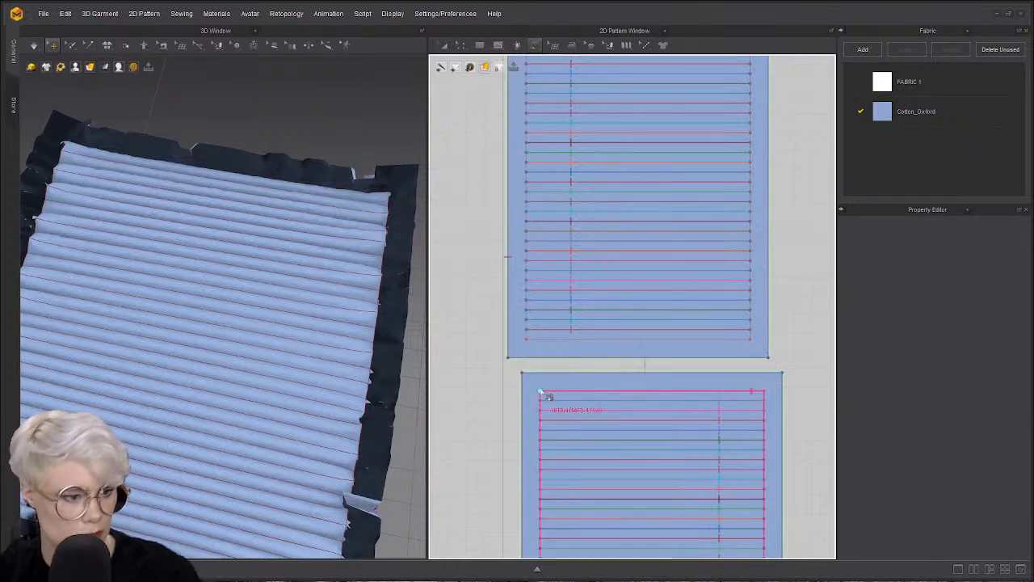
pyautogui.click(541, 391)
pyautogui.scroll(-4, 541, 223)
pyautogui.moveTo(540, 224); pyautogui.dragTo(558, 421, button='middle')
pyautogui.scroll(5, 558, 420)
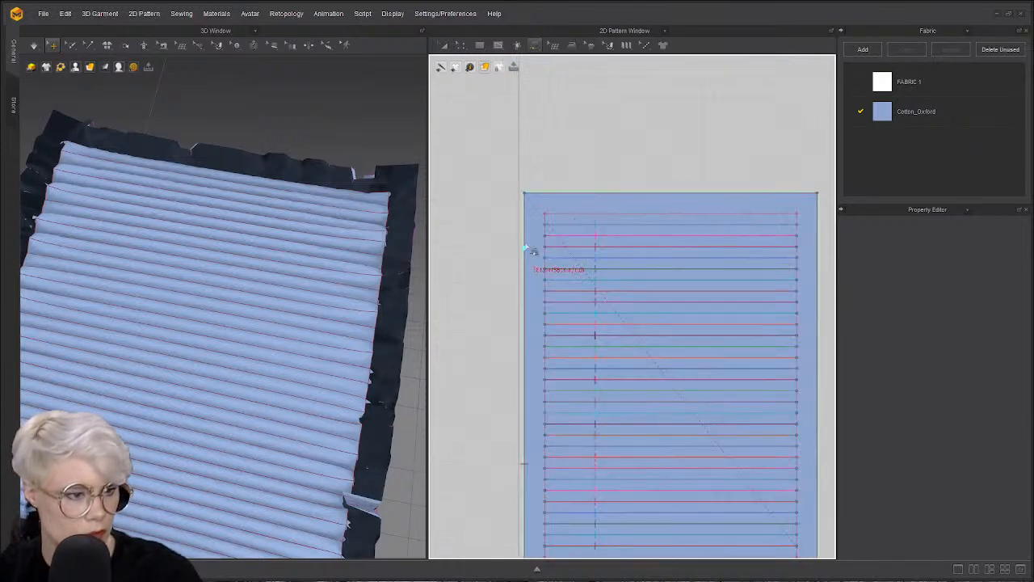
pyautogui.click(557, 394)
pyautogui.scroll(-5, 561, 404)
pyautogui.scroll(4, 565, 272)
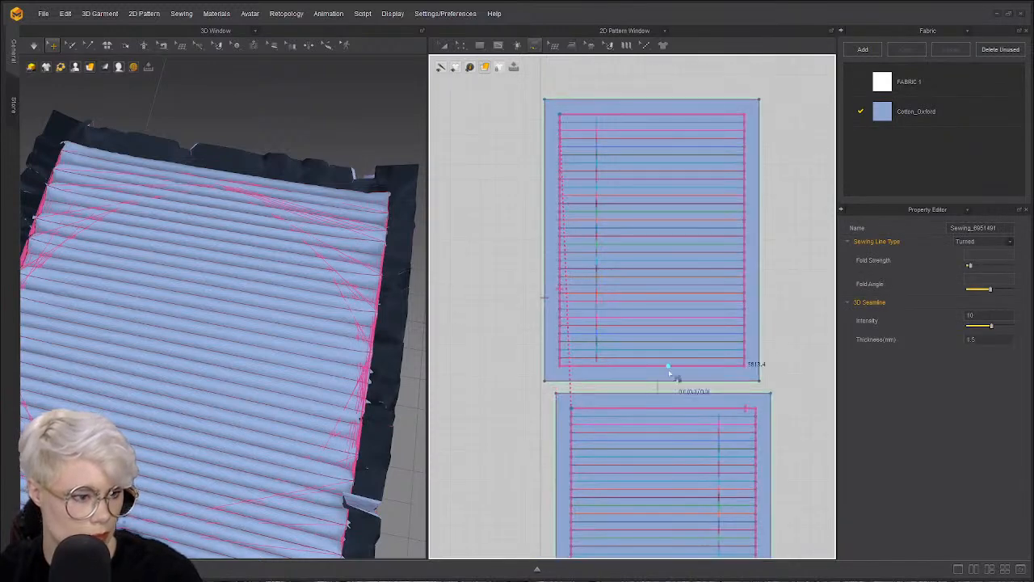
# - Lift the upper layer in 3D and try Free Sewing the inner outlines from the upper pattern's upper-right inner corner to the lower pattern's upper-left one
pyautogui.click(744, 394)
pyautogui.click(747, 117)
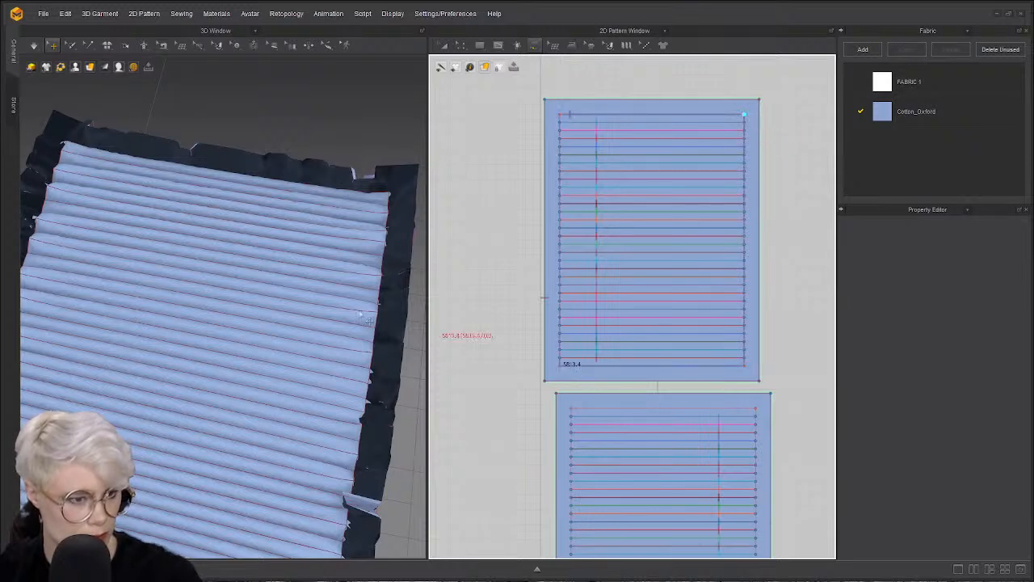
pyautogui.moveTo(343, 317); pyautogui.dragTo(233, 336, button='right')
pyautogui.click(230, 370)
pyautogui.moveTo(227, 397); pyautogui.dragTo(223, 274)
pyautogui.moveTo(232, 283); pyautogui.dragTo(298, 404, button='right')
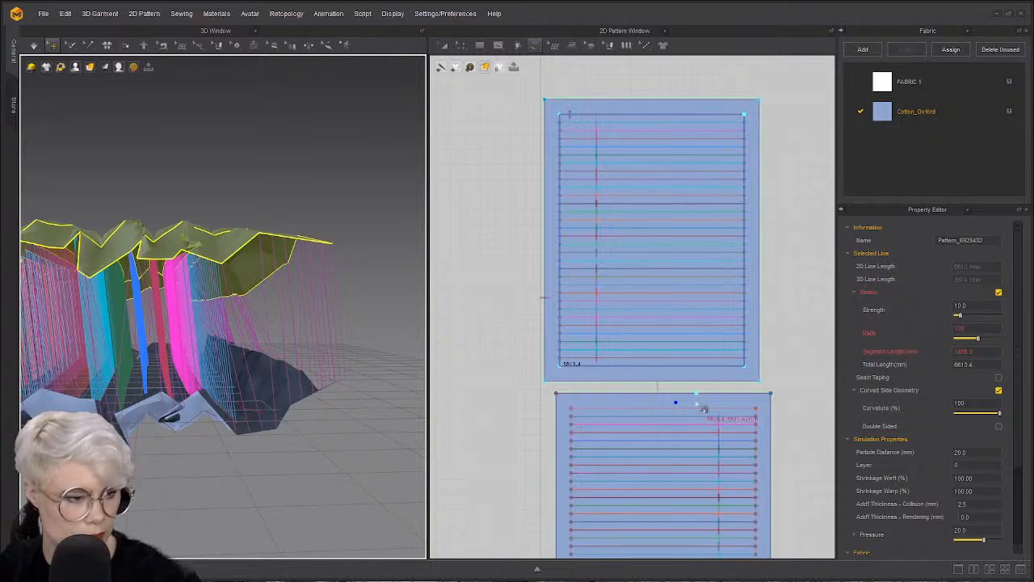
pyautogui.moveTo(304, 385)
pyautogui.mouseDown(button='right')
pyautogui.moveTo(291, 386)
pyautogui.moveTo(303, 377)
pyautogui.moveTo(315, 396)
pyautogui.mouseUp(button='right')
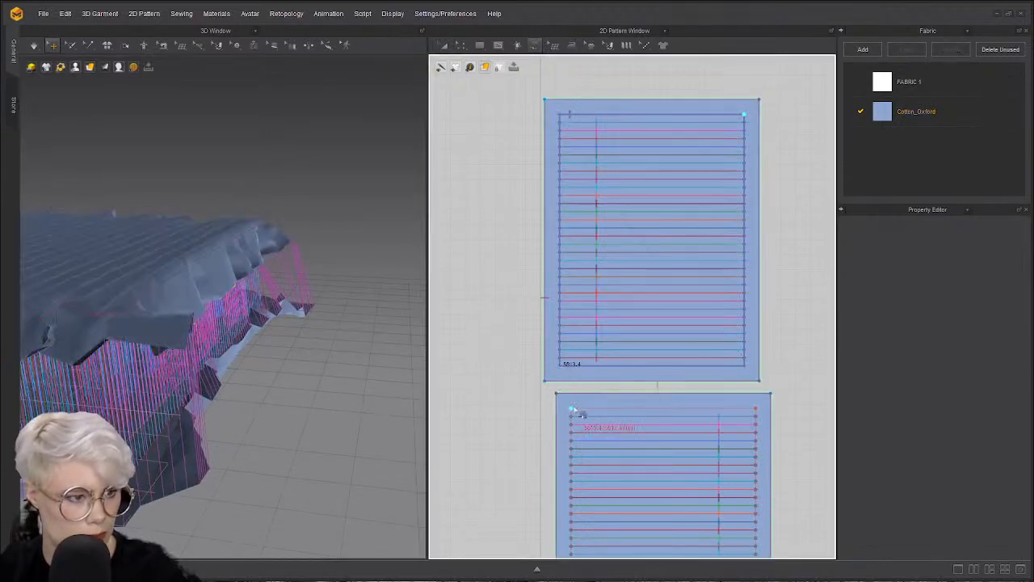
pyautogui.click(691, 392)
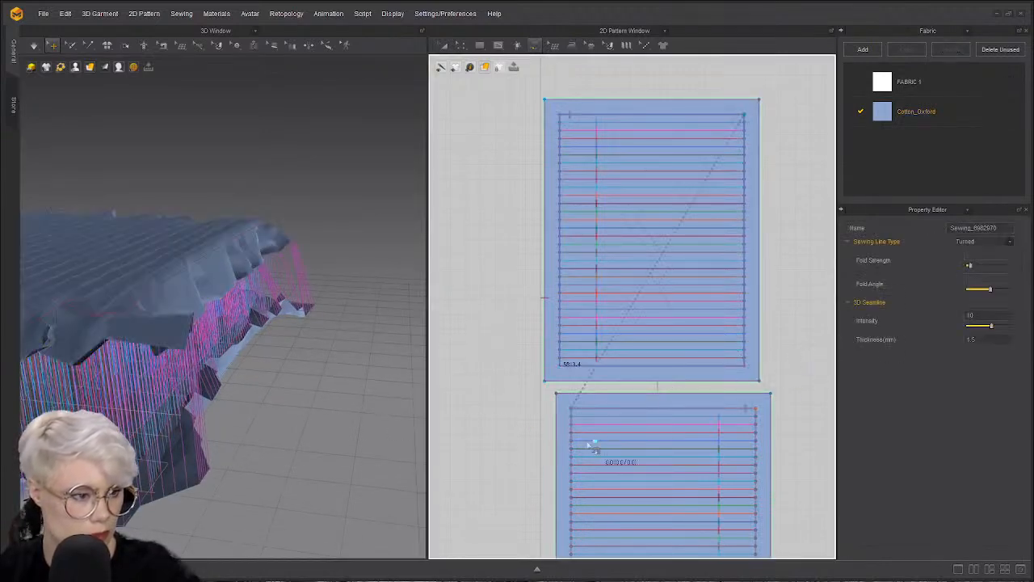
# - Run a trial simulation of the diagonally crossed inner-outline sewing, stop it, and undo that seam
pyautogui.moveTo(243, 429); pyautogui.dragTo(243, 400, button='right')
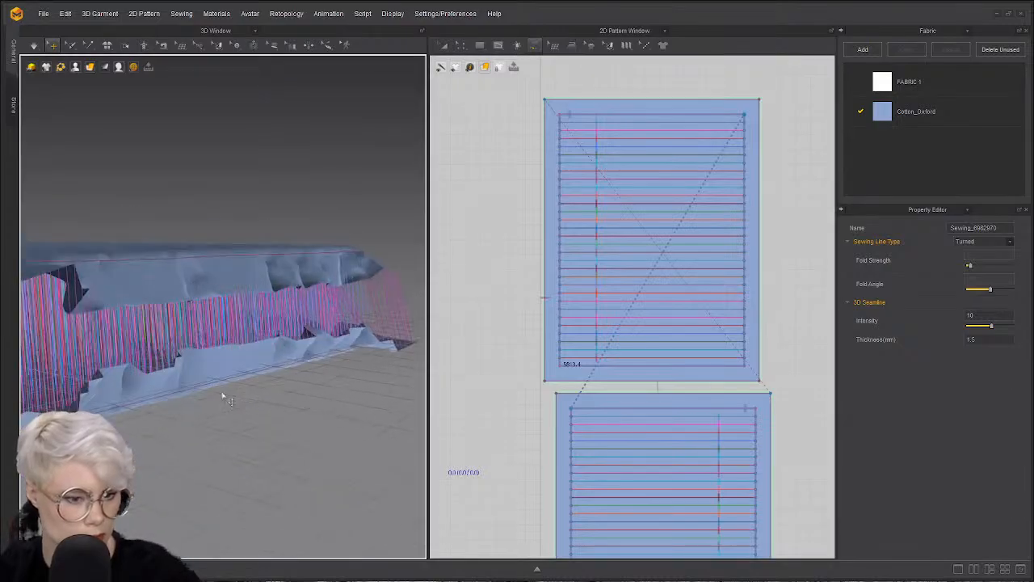
pyautogui.scroll(6, 393, 307)
pyautogui.scroll(2, 236, 476)
pyautogui.moveTo(272, 490); pyautogui.dragTo(326, 476, button='right')
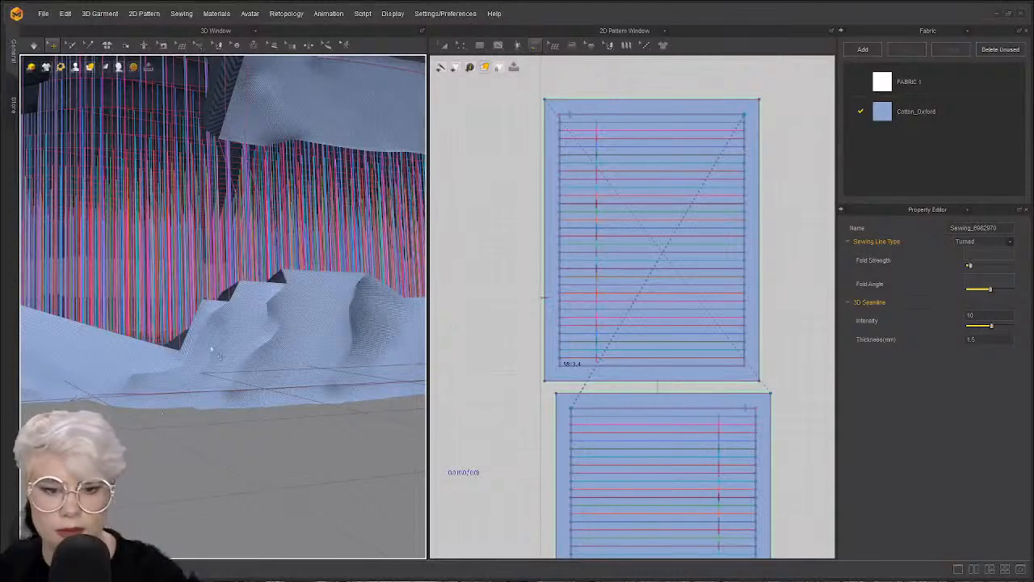
pyautogui.press('space')
pyautogui.moveTo(337, 374); pyautogui.dragTo(367, 362, button='right')
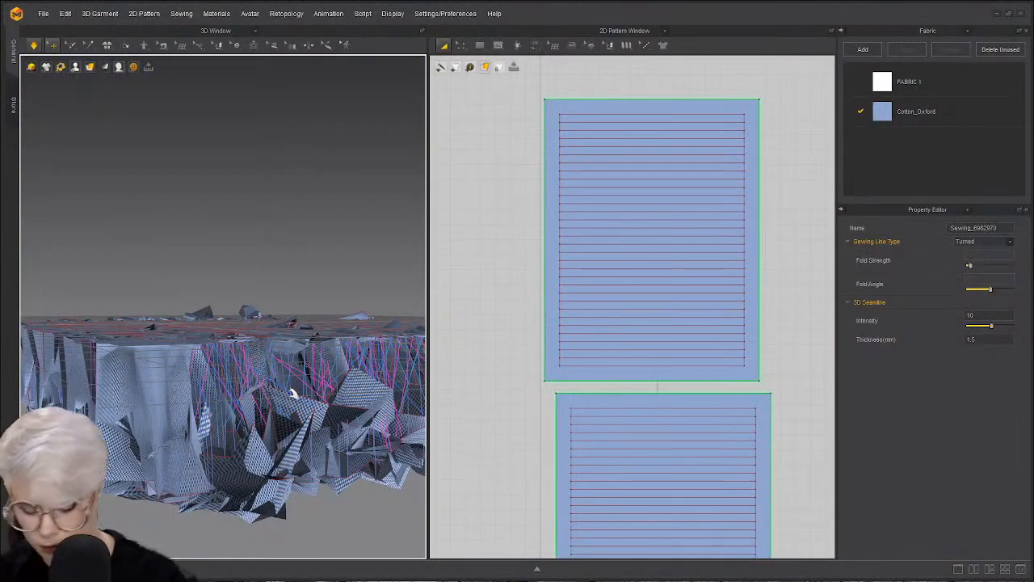
pyautogui.press('space')
pyautogui.hotkey('ctrl', 'z')
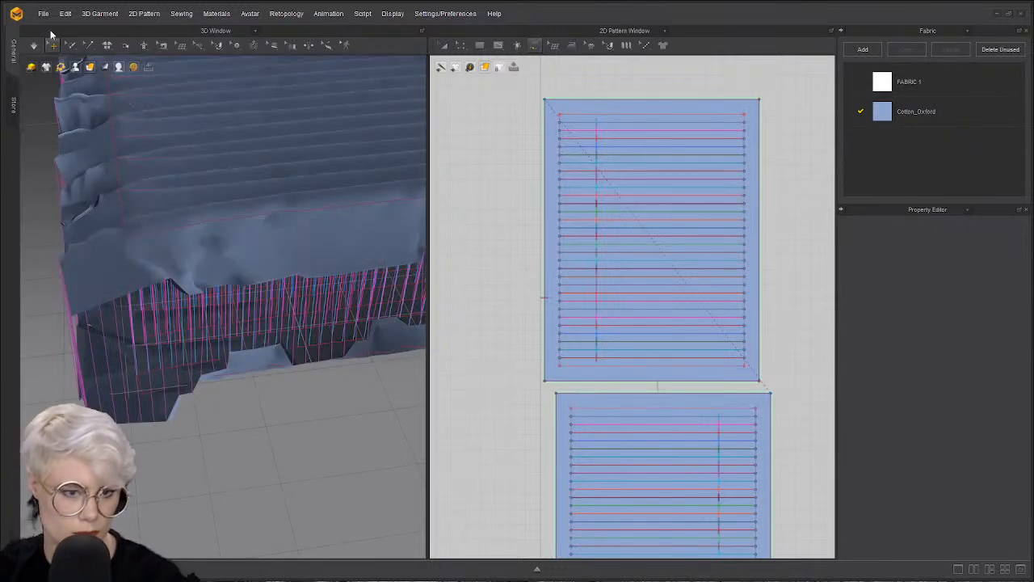
# - Try simulating the layers with the outer border sewn but the inner outlines left unjoined
pyautogui.click(33, 44)
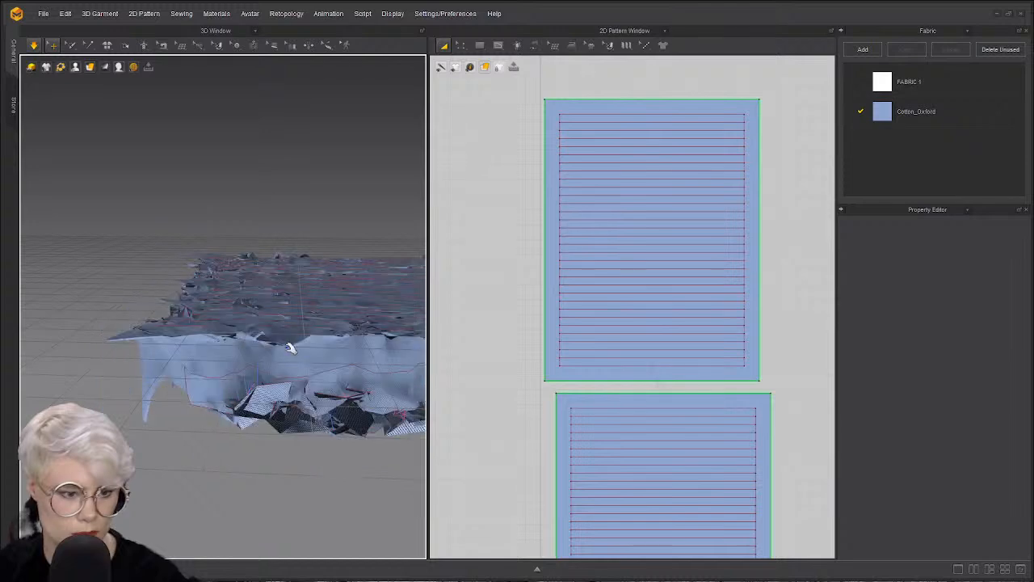
pyautogui.press('2')
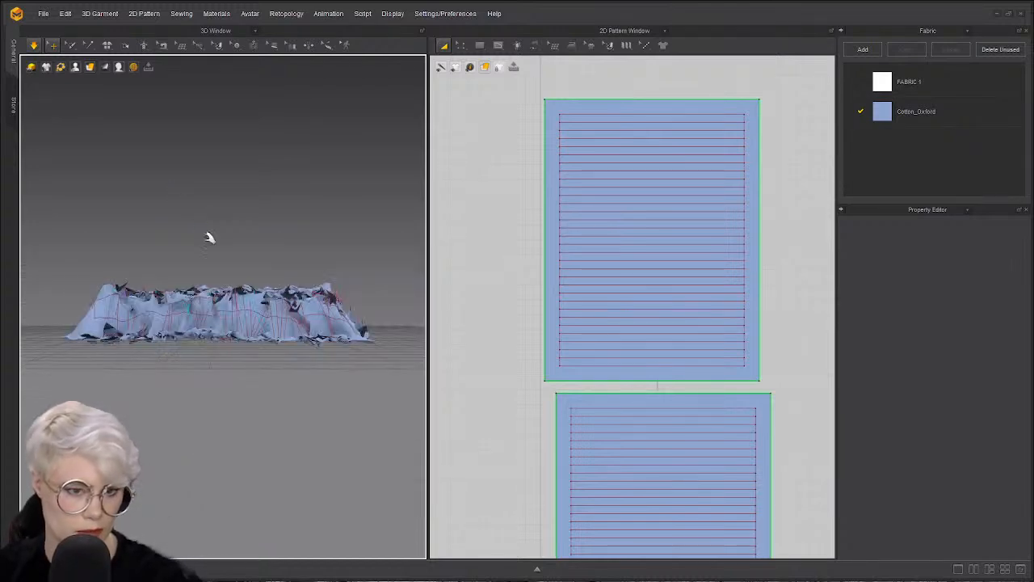
pyautogui.moveTo(270, 327); pyautogui.dragTo(272, 335, button='right')
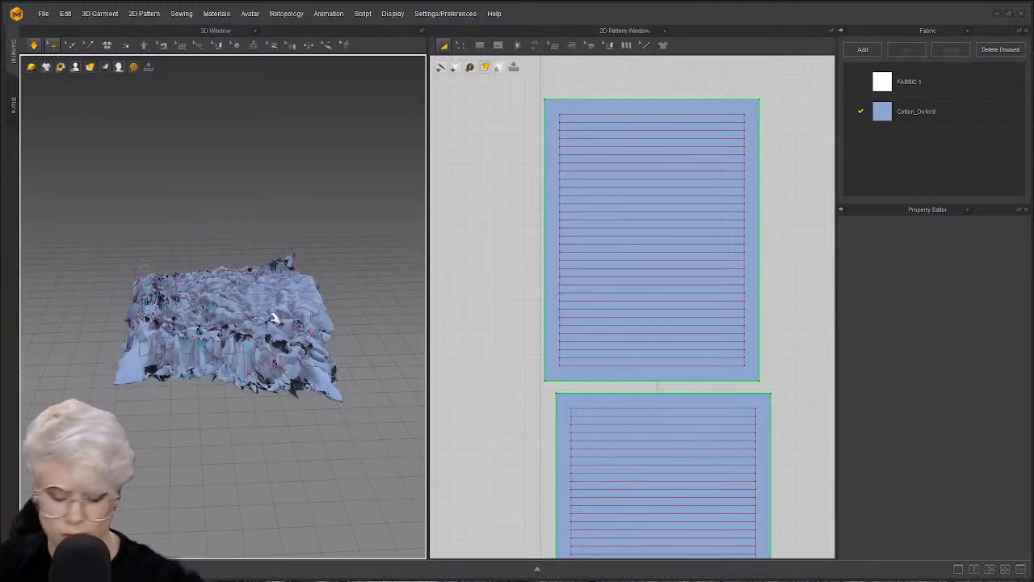
pyautogui.click(271, 335)
pyautogui.click(38, 50)
# - Separate the two fabric layers vertically in the 3D view so they no longer tangle
pyautogui.moveTo(184, 392); pyautogui.dragTo(183, 292)
pyautogui.moveTo(208, 465); pyautogui.dragTo(205, 401)
pyautogui.moveTo(204, 402); pyautogui.dragTo(201, 356, button='right')
pyautogui.moveTo(235, 409); pyautogui.dragTo(235, 365)
pyautogui.moveTo(243, 396)
pyautogui.mouseDown(button='right')
pyautogui.moveTo(214, 392)
pyautogui.moveTo(230, 398)
pyautogui.mouseUp(button='right')
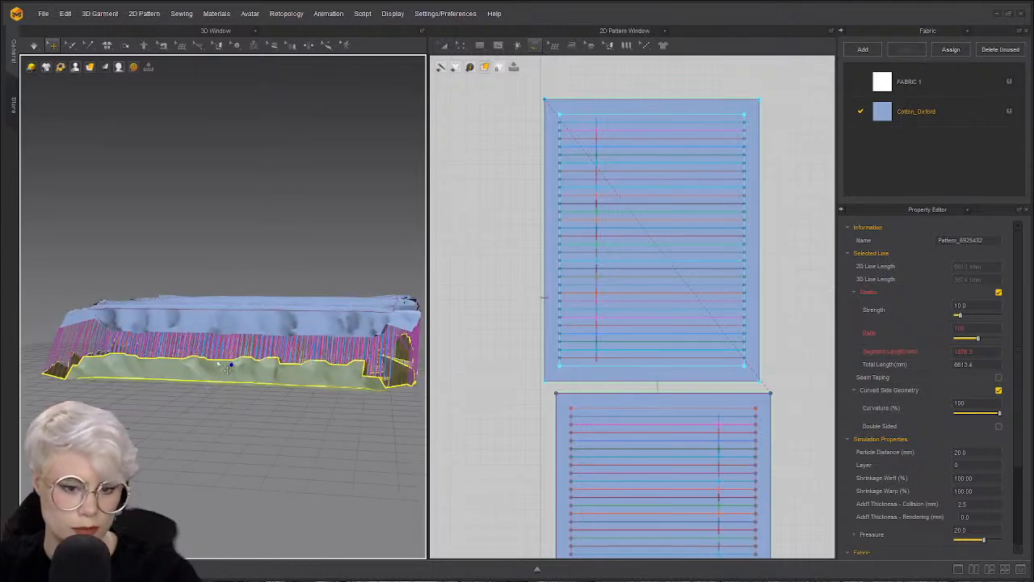
# - Simulate the separated layers until the border closes, and inspect the inflated panel from above
pyautogui.press('space')
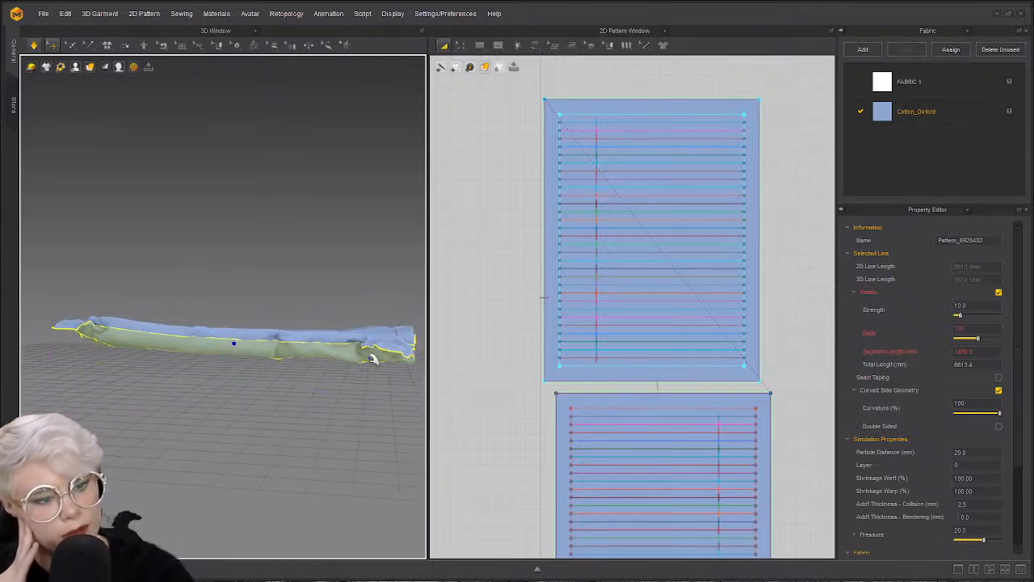
pyautogui.moveTo(288, 353); pyautogui.dragTo(300, 437, button='right')
pyautogui.click(320, 398)
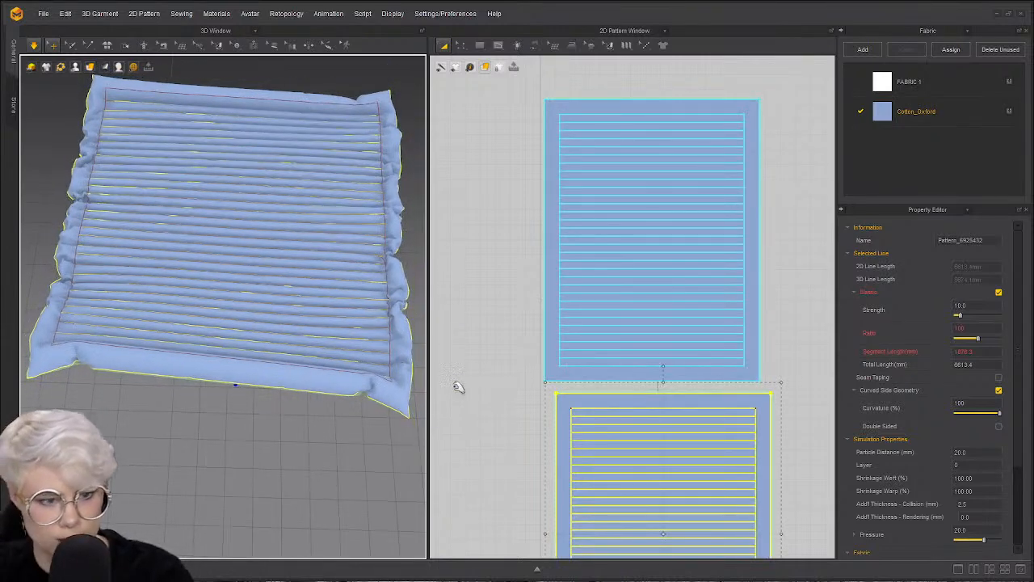
pyautogui.moveTo(328, 460); pyautogui.dragTo(380, 460, button='right')
pyautogui.press('space')
# - Try Free Sewing the complete inner outlines of the two patterns together, starting from matching points on their left sides
pyautogui.press('m')
pyautogui.moveTo(541, 417); pyautogui.dragTo(544, 338, button='middle')
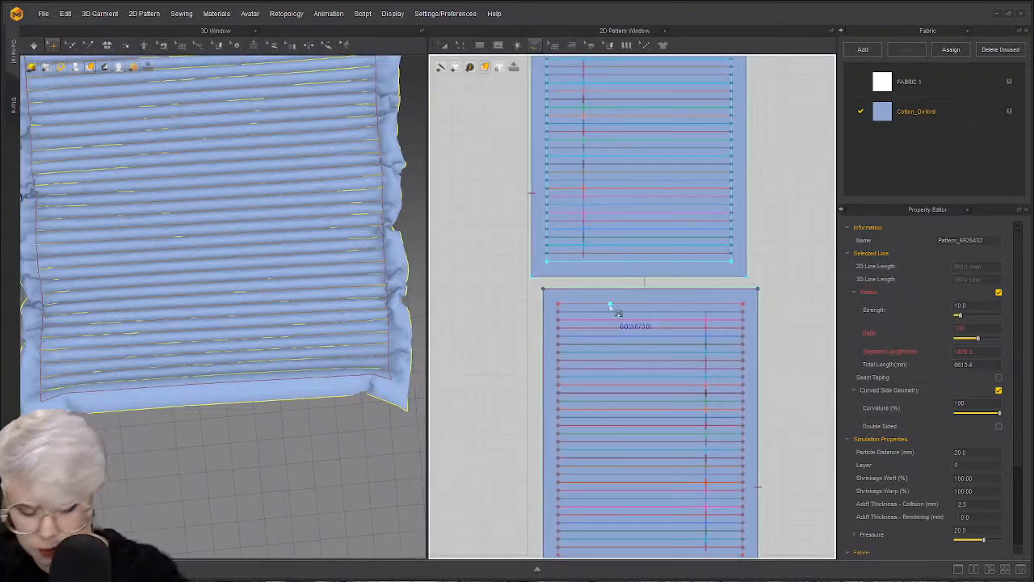
pyautogui.click(559, 306)
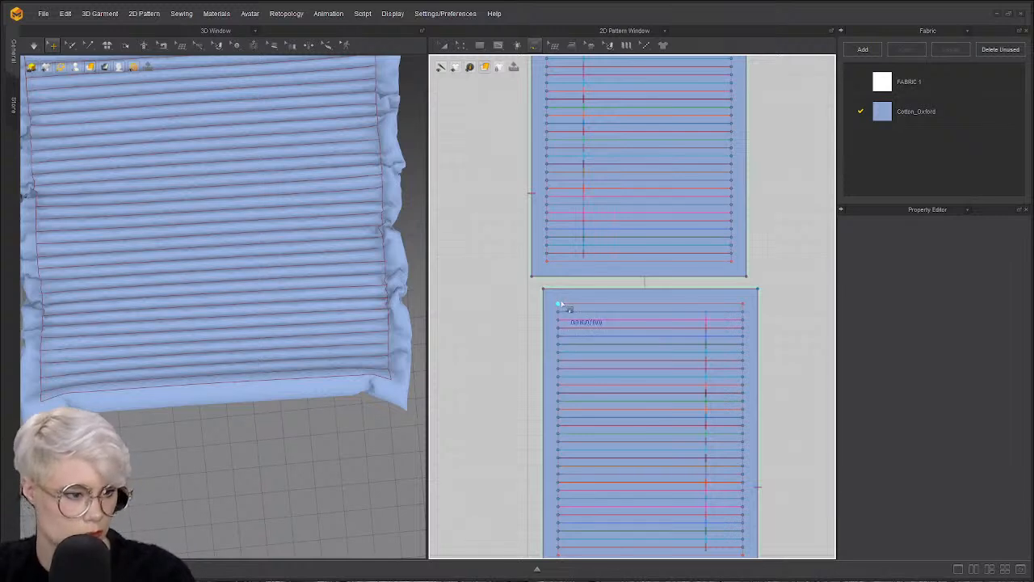
pyautogui.moveTo(734, 505); pyautogui.dragTo(724, 415, button='middle')
pyautogui.scroll(-2, 724, 415)
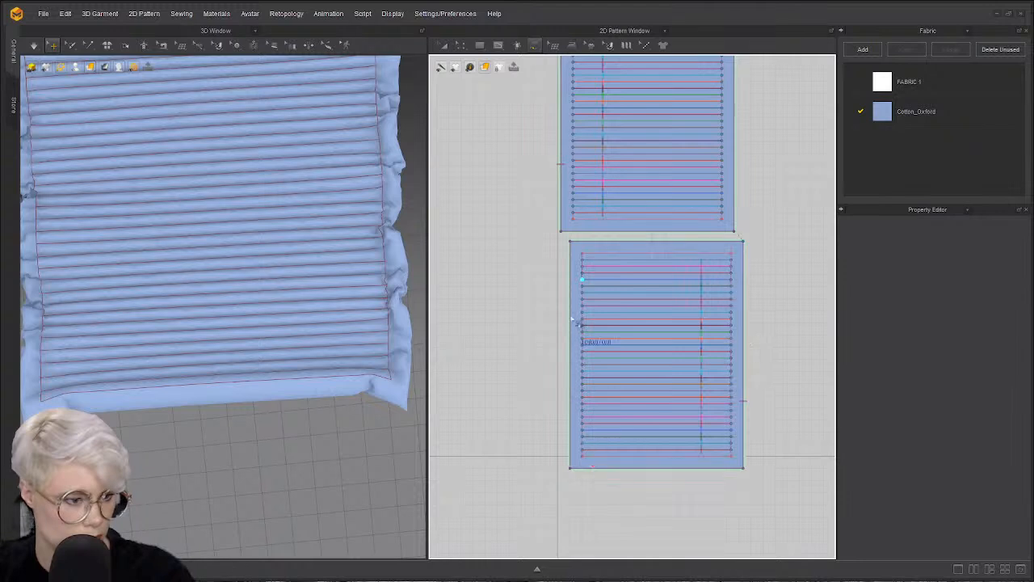
pyautogui.scroll(-1, 584, 202)
pyautogui.moveTo(583, 206); pyautogui.dragTo(590, 451, button='middle')
pyautogui.scroll(3, 591, 428)
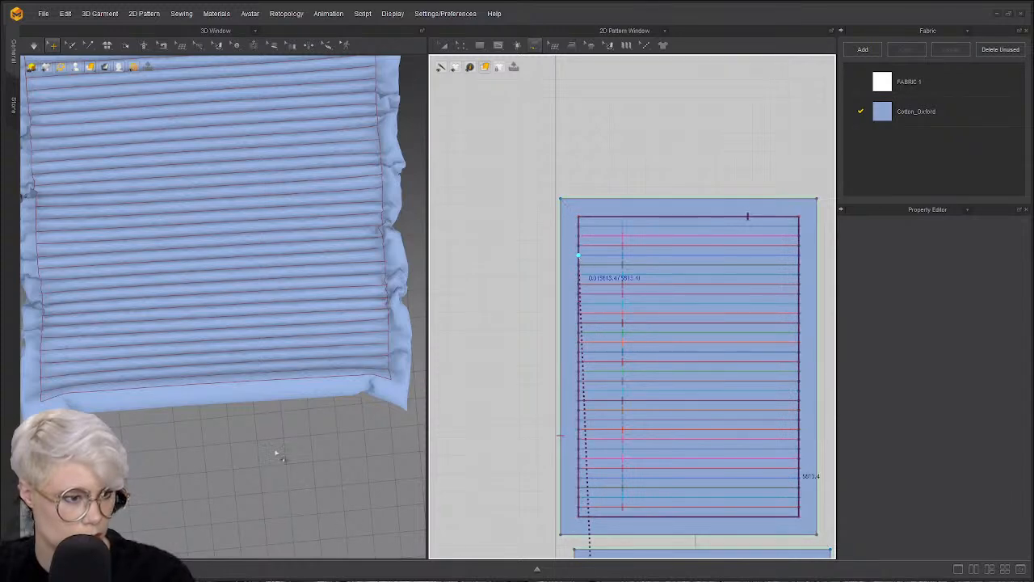
# - Lift the top layer well above the bottom one in 3D to expose the sewing connections
pyautogui.scroll(-1, 279, 471)
pyautogui.moveTo(279, 471); pyautogui.dragTo(298, 226, button='right')
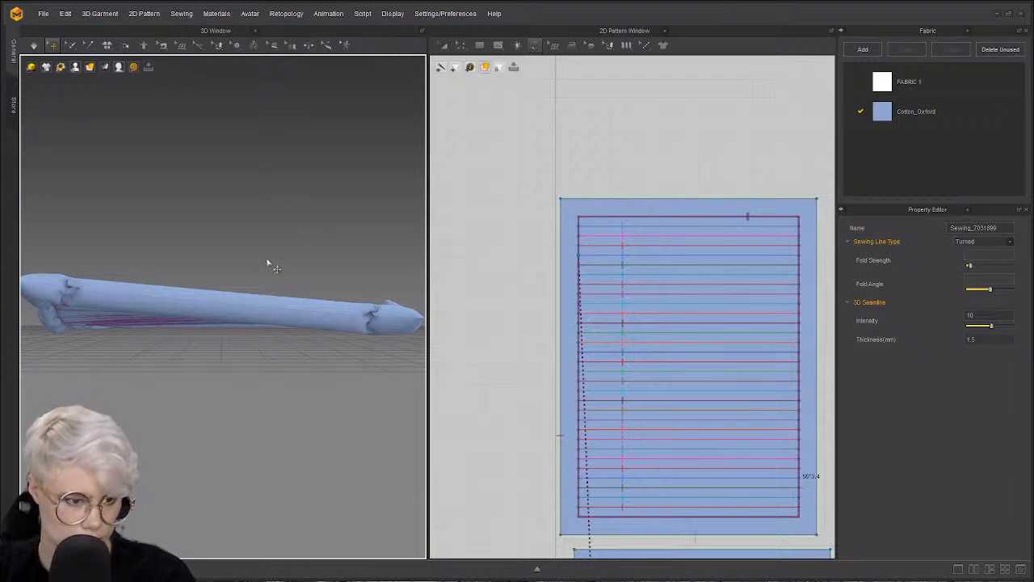
pyautogui.moveTo(269, 261); pyautogui.dragTo(273, 327, button='right')
pyautogui.moveTo(276, 332); pyautogui.dragTo(283, 232)
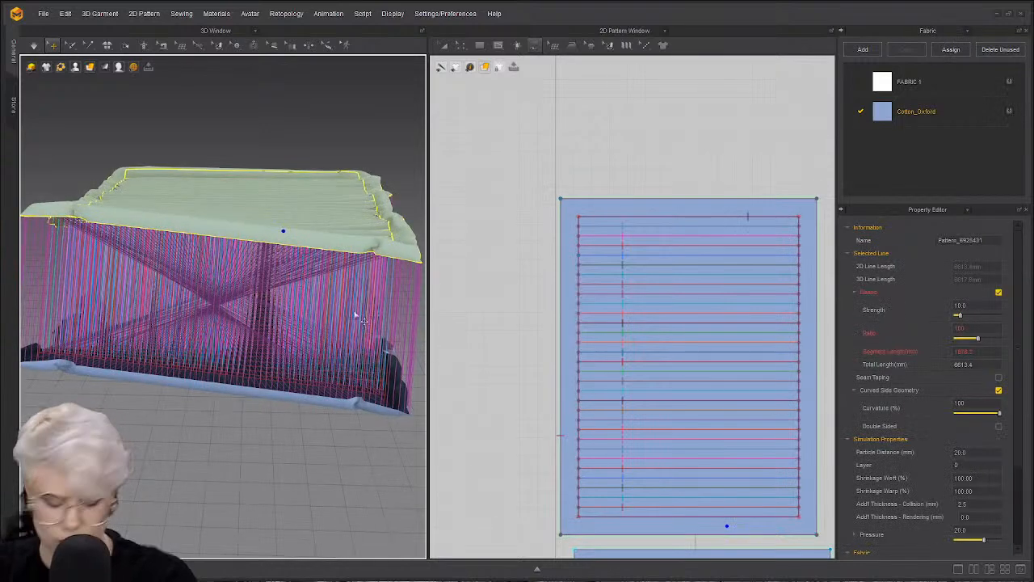
# - Try reversing the inner-outline seam's direction with a brief simulation, and undo that seam
pyautogui.press('b')
pyautogui.click(737, 218)
pyautogui.rightClick(733, 217)
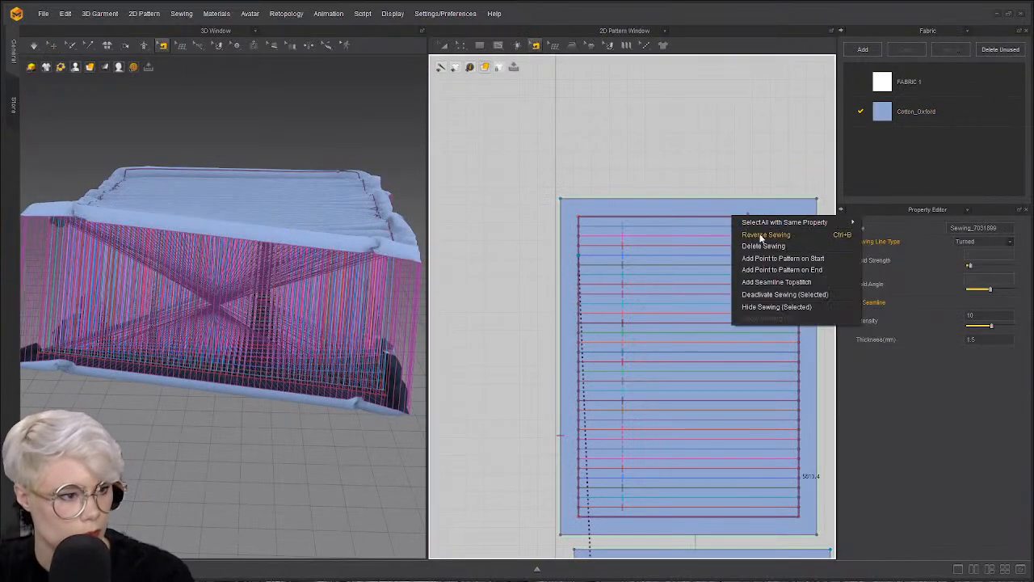
pyautogui.click(776, 235)
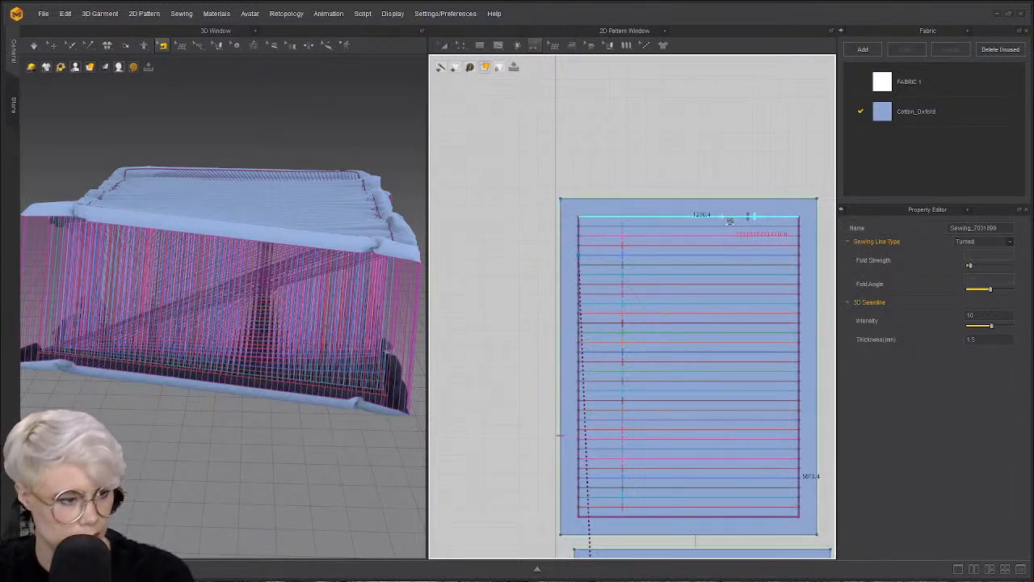
pyautogui.press('space')
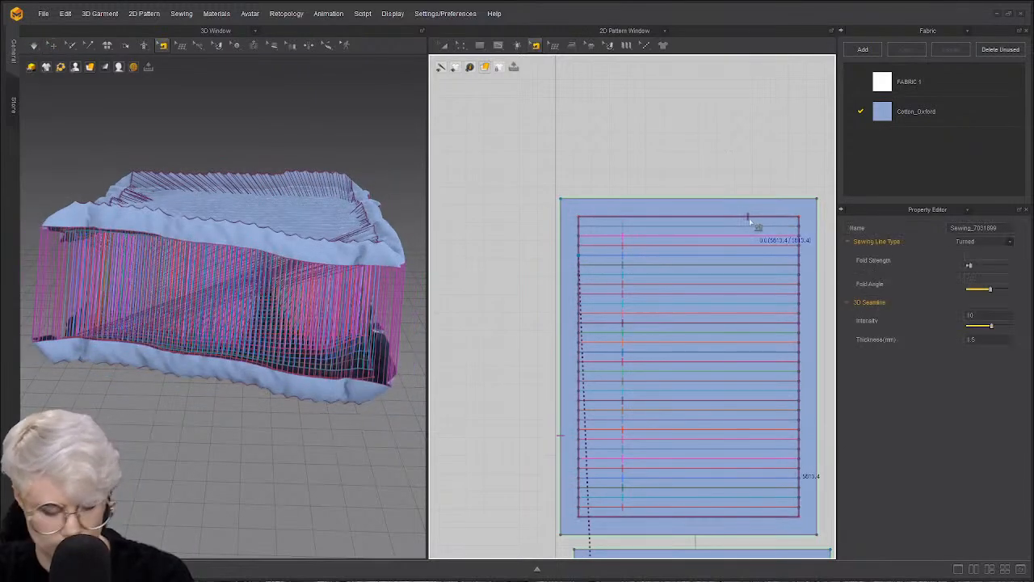
pyautogui.hotkey('ctrl', 'z')
# - Segment-sew the upper pattern's top inner edge to the lower pattern's top inner edge
pyautogui.moveTo(276, 365); pyautogui.dragTo(263, 387, button='right')
pyautogui.moveTo(600, 332); pyautogui.dragTo(589, 293, button='middle')
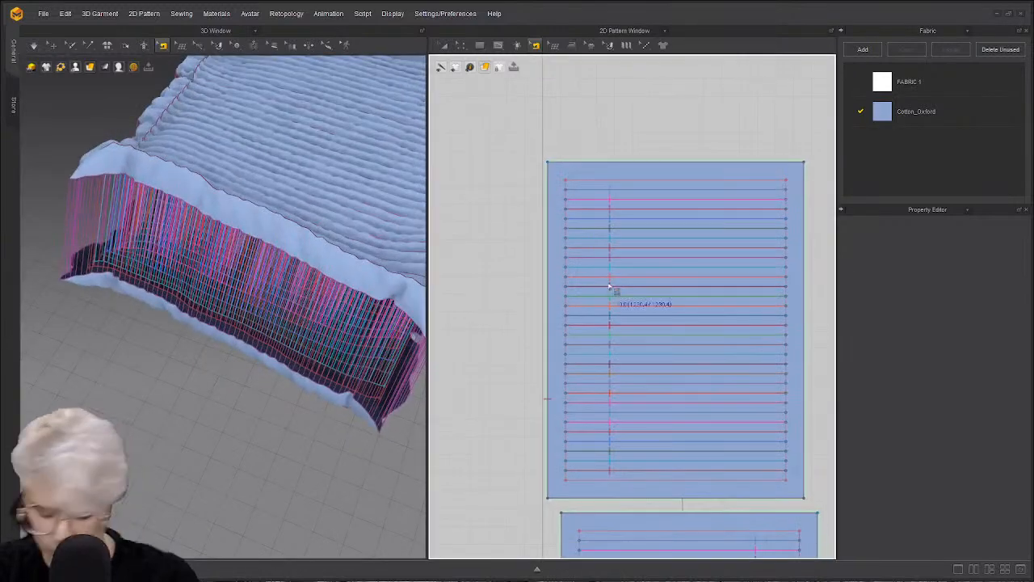
pyautogui.click(728, 180)
pyautogui.moveTo(732, 317); pyautogui.dragTo(681, 145, button='middle')
pyautogui.scroll(-3, 674, 395)
pyautogui.moveTo(674, 394); pyautogui.dragTo(658, 283, button='middle')
pyautogui.click(664, 259)
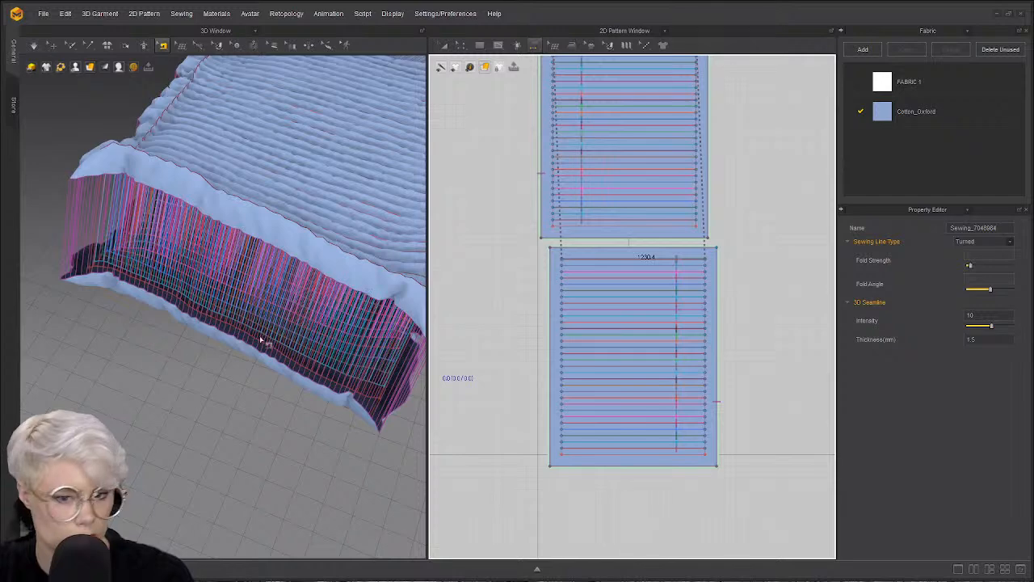
# - Segment-sew the left, right and bottom inner edges of the upper pattern to the matching inner edges of the lower pattern
pyautogui.moveTo(262, 268); pyautogui.dragTo(323, 218, button='right')
pyautogui.moveTo(185, 340); pyautogui.dragTo(267, 242, button='middle')
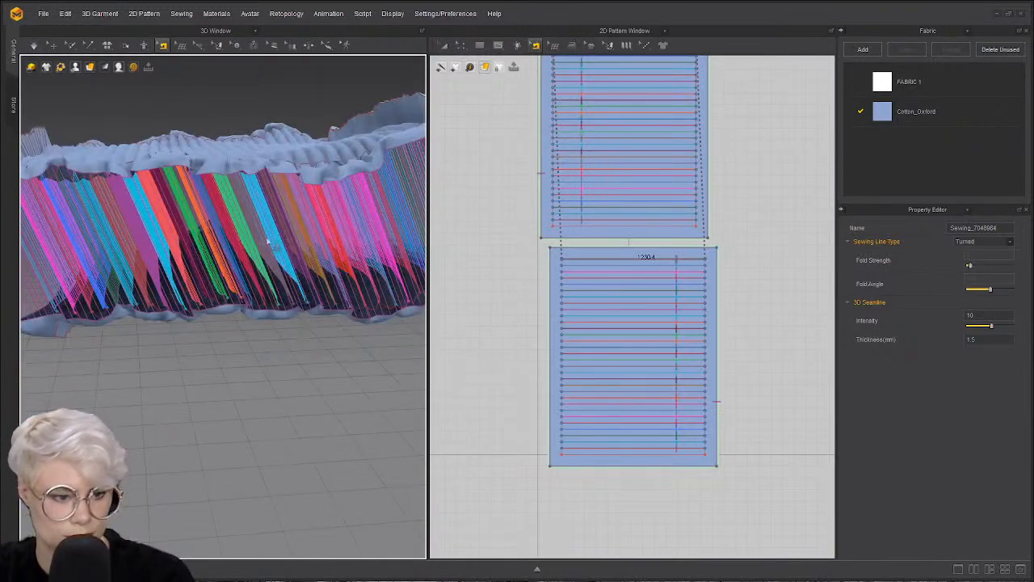
pyautogui.click(562, 300)
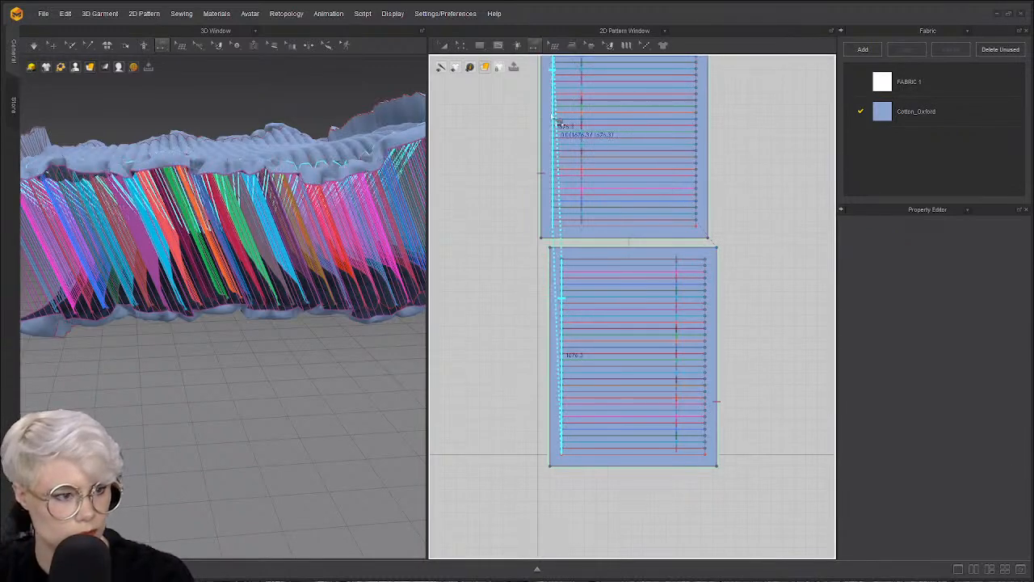
pyautogui.click(700, 115)
pyautogui.moveTo(296, 275); pyautogui.dragTo(193, 262, button='right')
pyautogui.click(705, 300)
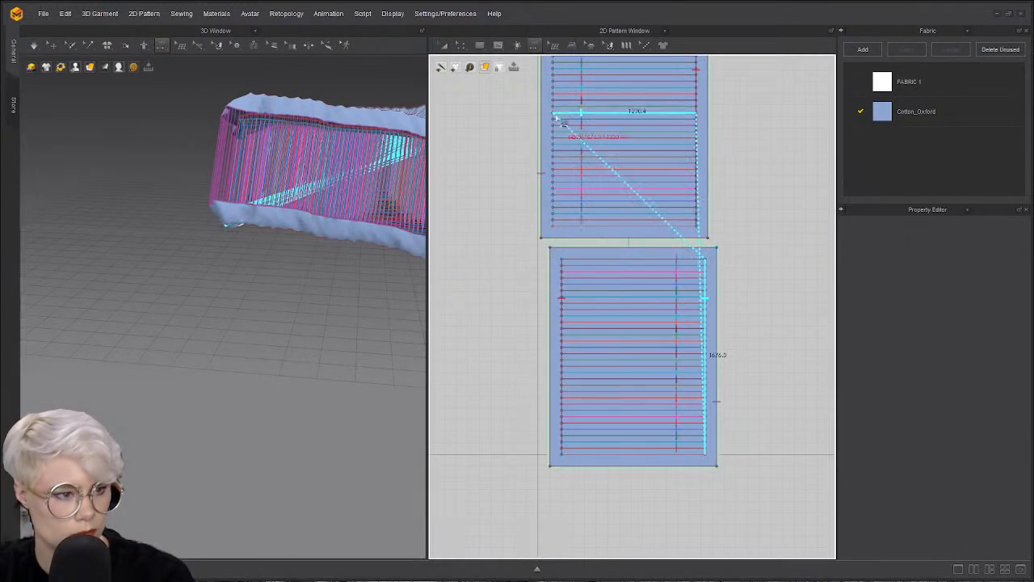
pyautogui.click(582, 193)
pyautogui.click(658, 454)
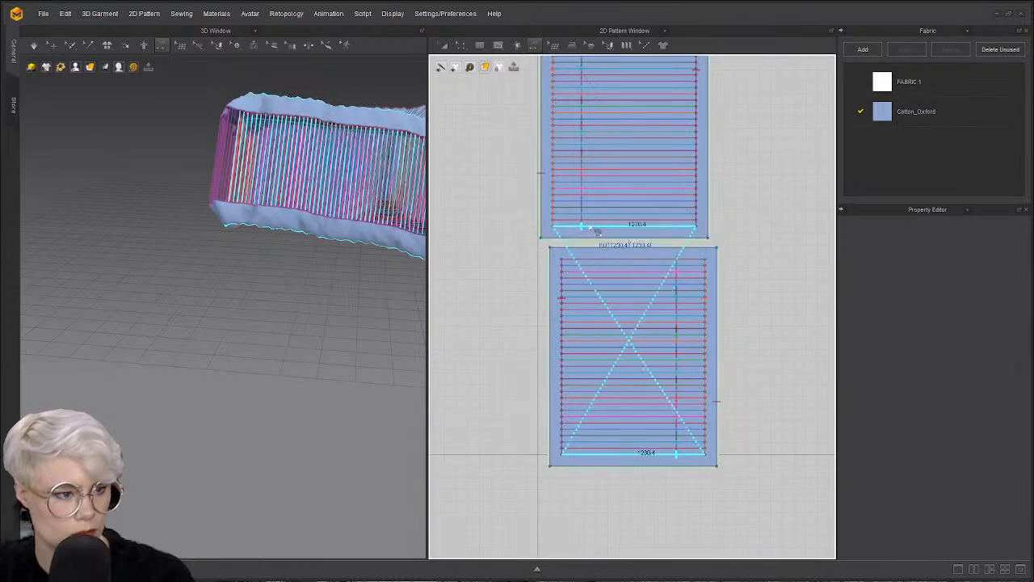
# - Reverse the sewing direction of the crossed seam joining the two patterns' bottom inner edges
pyautogui.moveTo(271, 208); pyautogui.dragTo(147, 317, button='middle')
pyautogui.moveTo(210, 309); pyautogui.dragTo(362, 122, button='right')
pyautogui.moveTo(363, 122); pyautogui.dragTo(311, 288, button='middle')
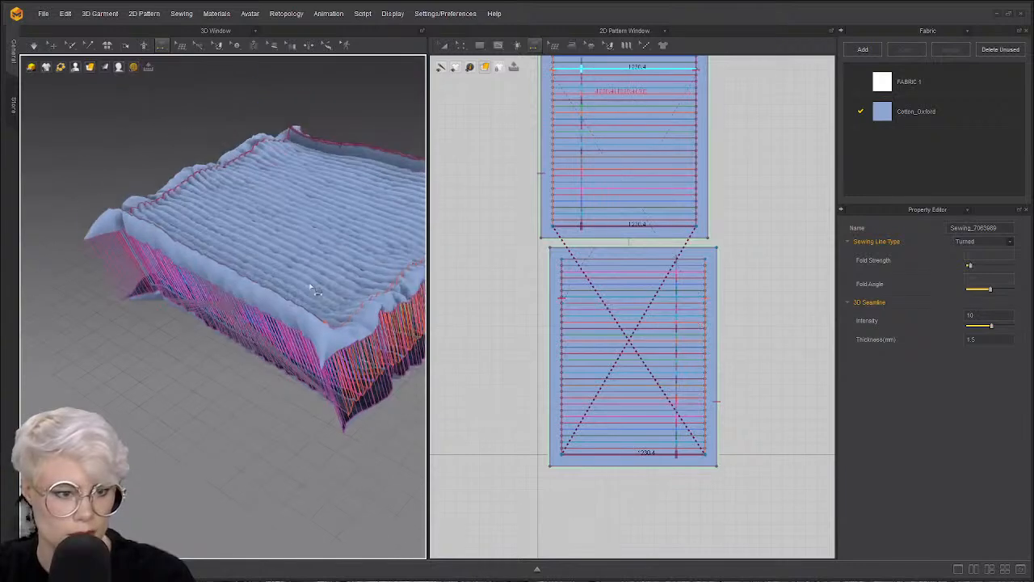
pyautogui.scroll(2, 315, 291)
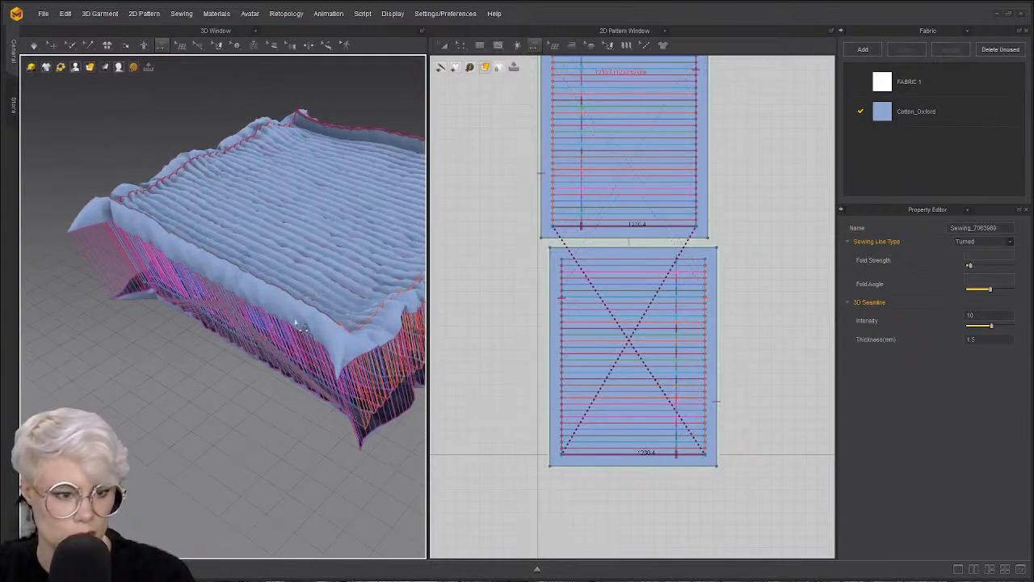
pyautogui.click(663, 455)
pyautogui.click(671, 456)
pyautogui.rightClick(675, 458)
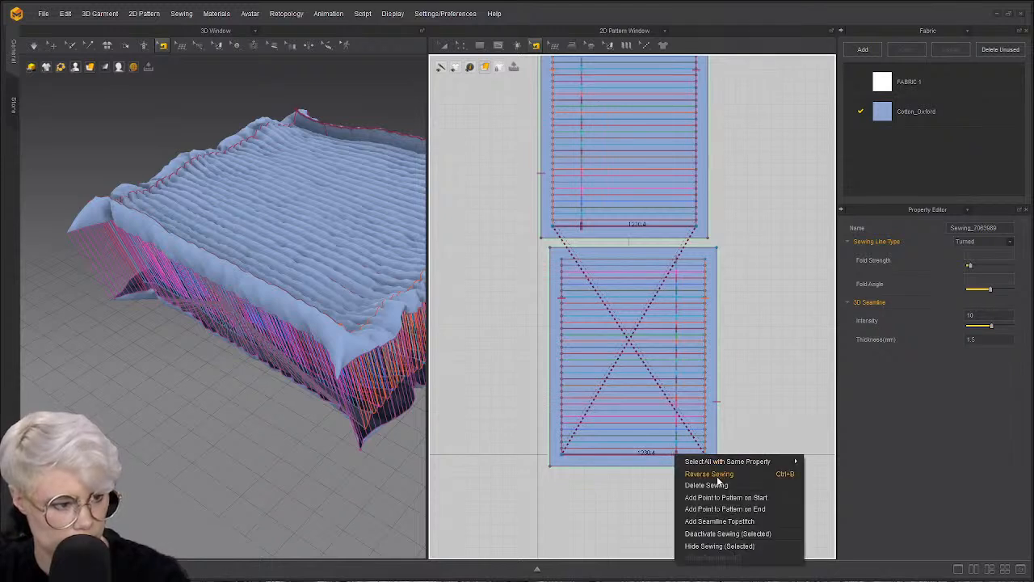
pyautogui.click(724, 473)
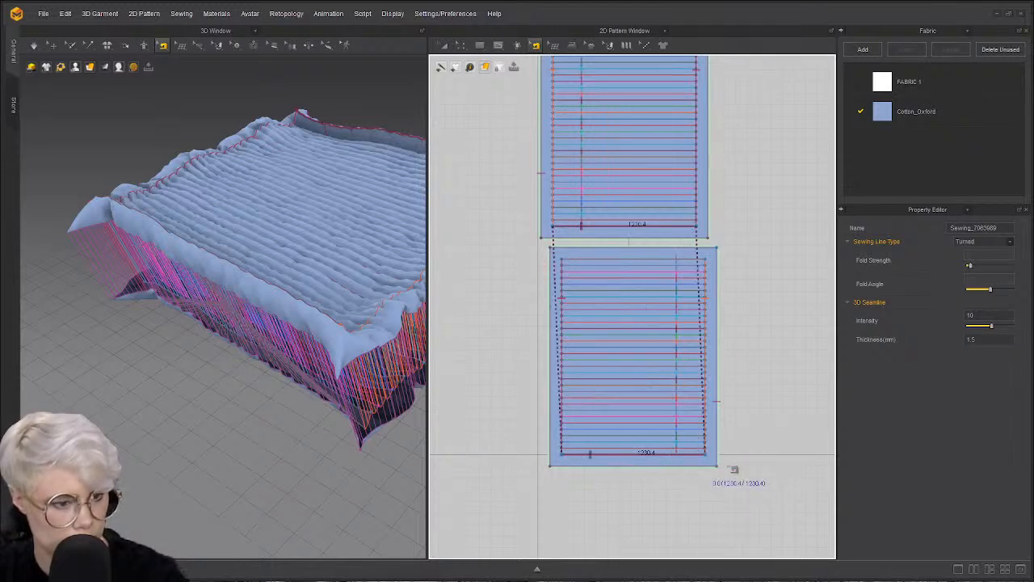
pyautogui.rightClick(663, 457)
pyautogui.click(717, 475)
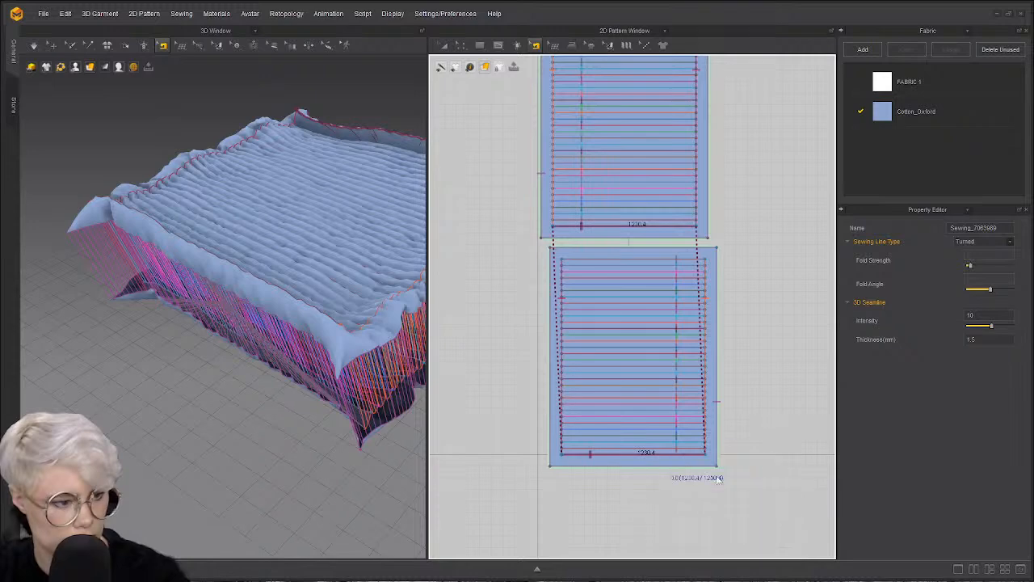
# - Reverse the sewing direction of the seam joining the two patterns' top inner edges, and check its connections in 3D
pyautogui.moveTo(277, 350)
pyautogui.mouseDown(button='right')
pyautogui.moveTo(82, 325)
pyautogui.moveTo(205, 289)
pyautogui.moveTo(215, 337)
pyautogui.moveTo(259, 346)
pyautogui.mouseUp(button='right')
pyautogui.scroll(-2, 623, 242)
pyautogui.moveTo(622, 242); pyautogui.dragTo(634, 323, button='middle')
pyautogui.scroll(-2, 635, 325)
pyautogui.click(656, 193)
pyautogui.rightClick(667, 197)
pyautogui.click(700, 218)
pyautogui.moveTo(231, 276); pyautogui.dragTo(137, 339, button='right')
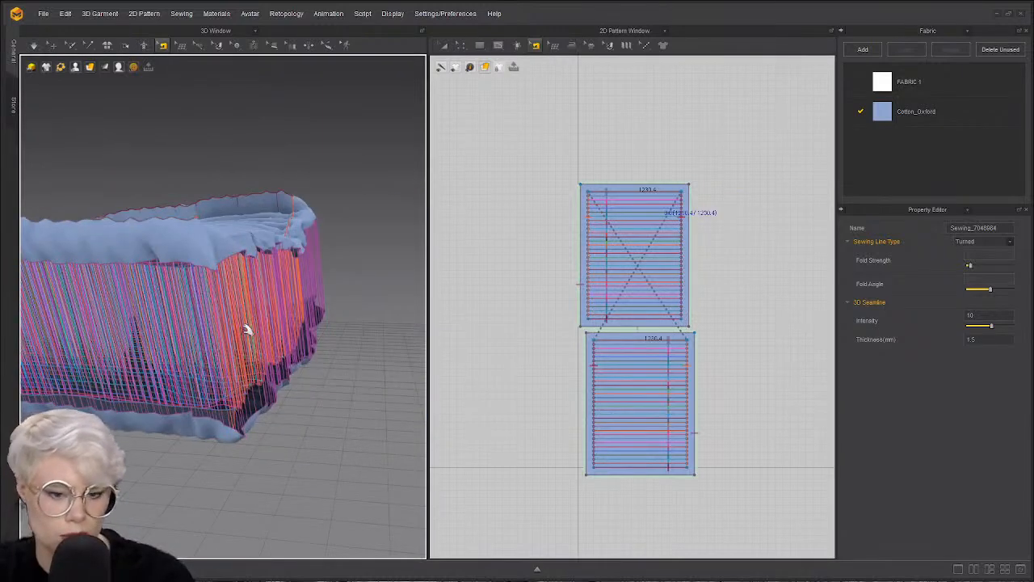
# - Undo the last seam reversal and simulate the two sewn patterns in 3D
pyautogui.hotkey('ctrl', 'z')
pyautogui.press('space')
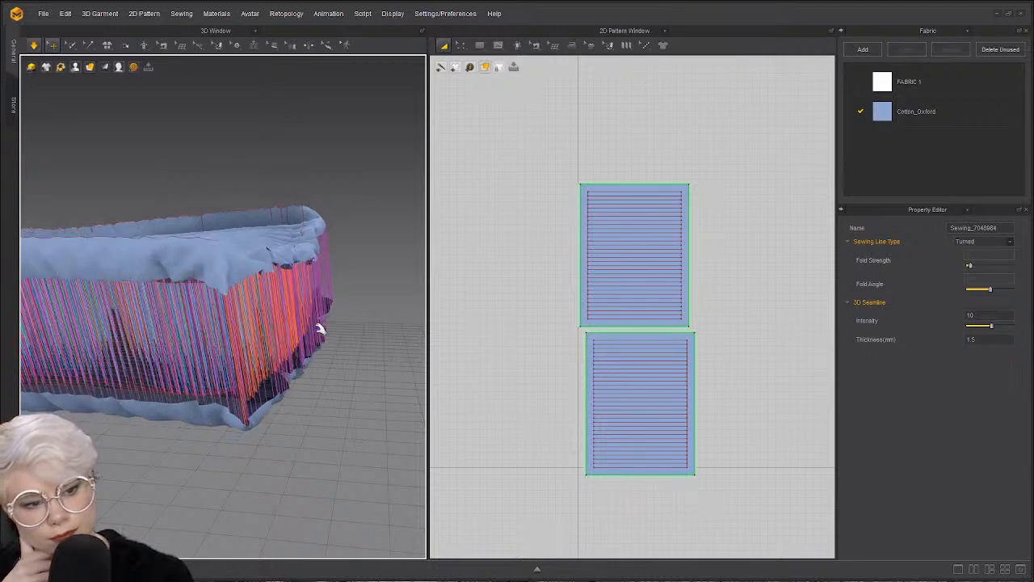
pyautogui.moveTo(241, 366); pyautogui.dragTo(288, 429, button='right')
pyautogui.moveTo(269, 380); pyautogui.dragTo(283, 302, button='right')
pyautogui.moveTo(185, 293); pyautogui.dragTo(199, 315, button='right')
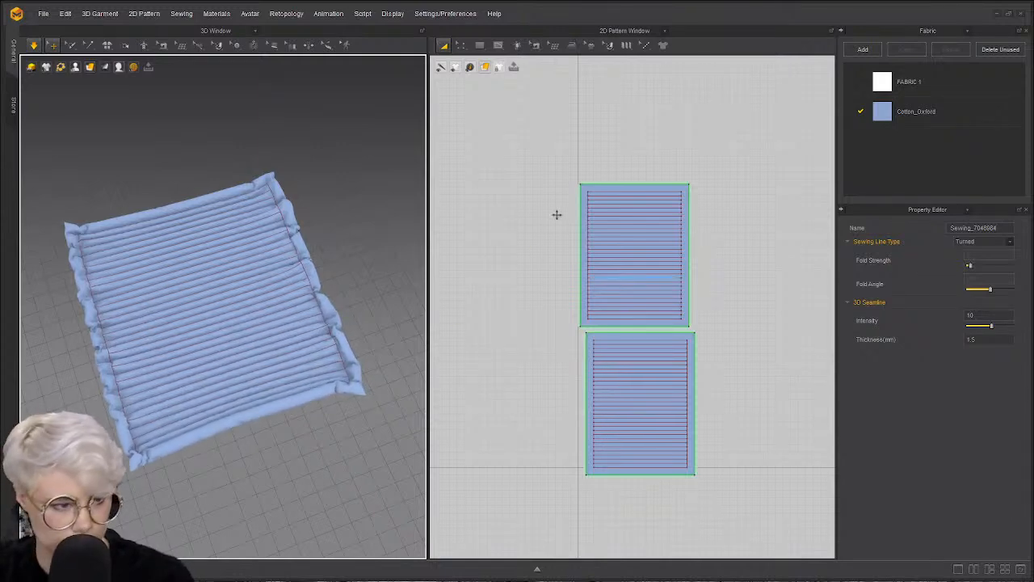
# - Enable elastic on the four inner outline edges of the upper pattern
pyautogui.scroll(2, 581, 203)
pyautogui.press('z')
pyautogui.scroll(3, 644, 236)
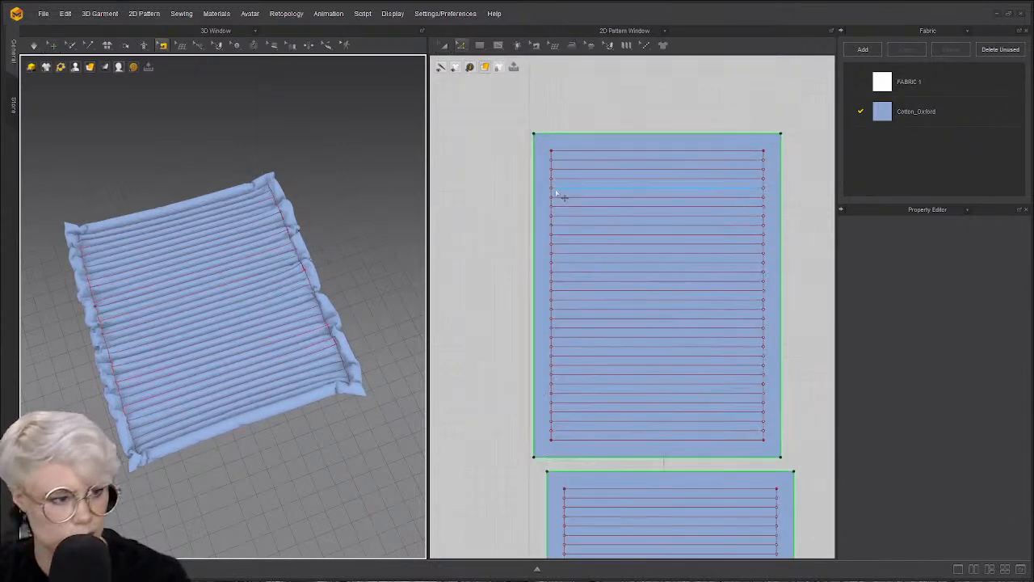
pyautogui.click(553, 192)
pyautogui.keyDown('shift'); pyautogui.click(618, 151); pyautogui.keyUp('shift')
pyautogui.keyDown('shift'); pyautogui.click(765, 212); pyautogui.keyUp('shift')
pyautogui.keyDown('shift'); pyautogui.click(693, 440); pyautogui.keyUp('shift')
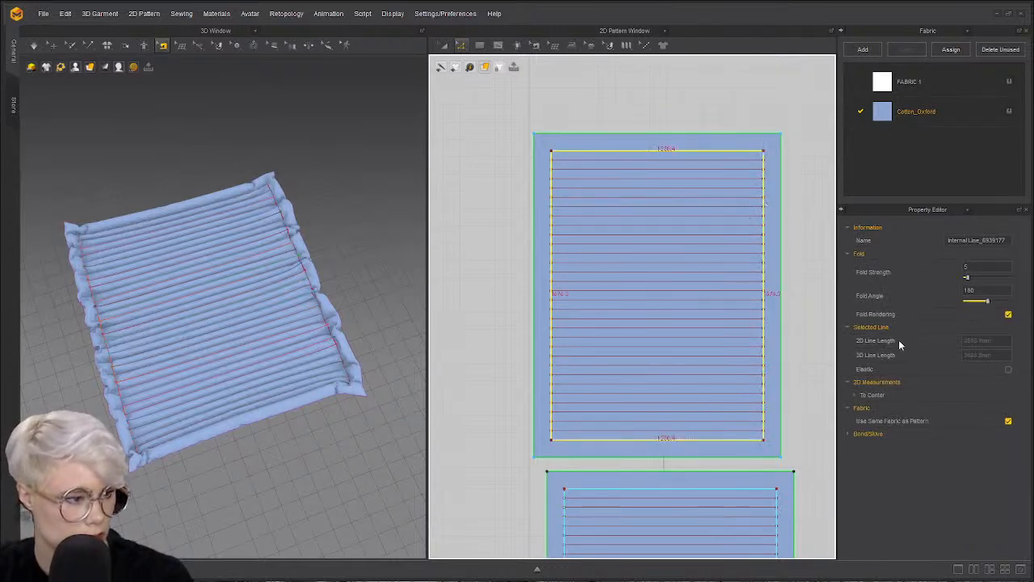
pyautogui.click(1009, 369)
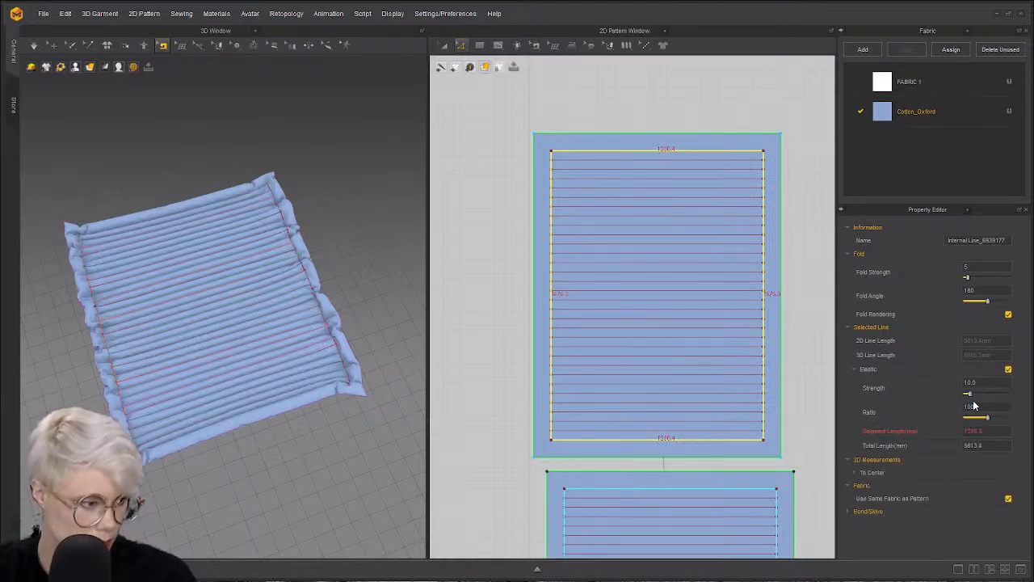
# - Simulate the quilt and tug its lower and upper borders in 3D to spread the fabric
pyautogui.press('space')
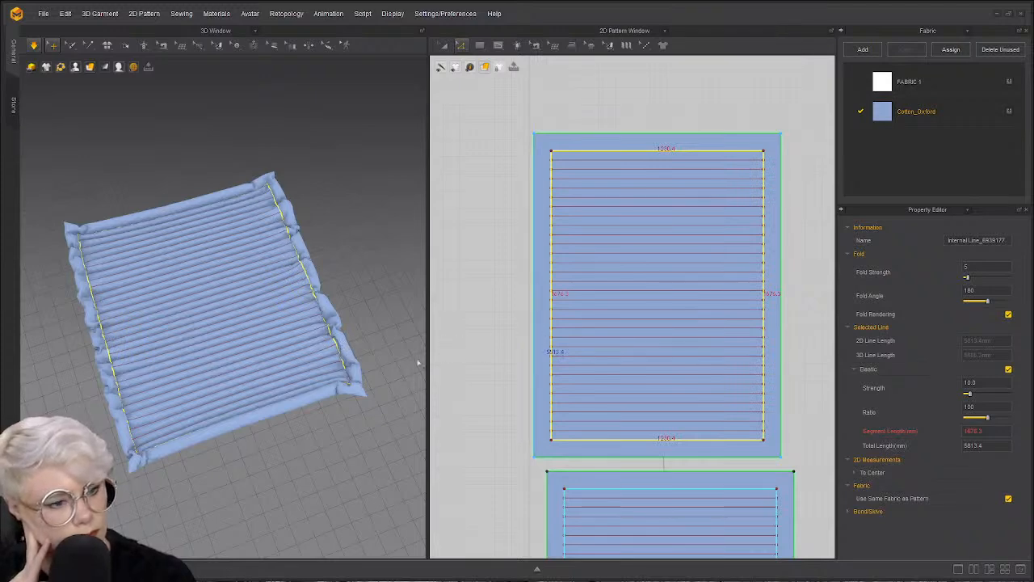
pyautogui.click(294, 412)
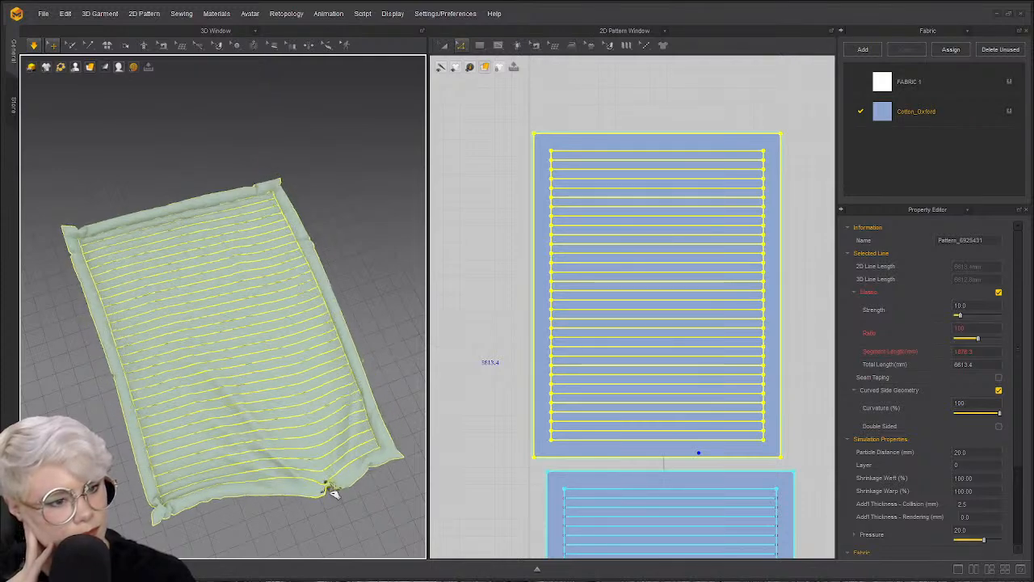
pyautogui.click(188, 217)
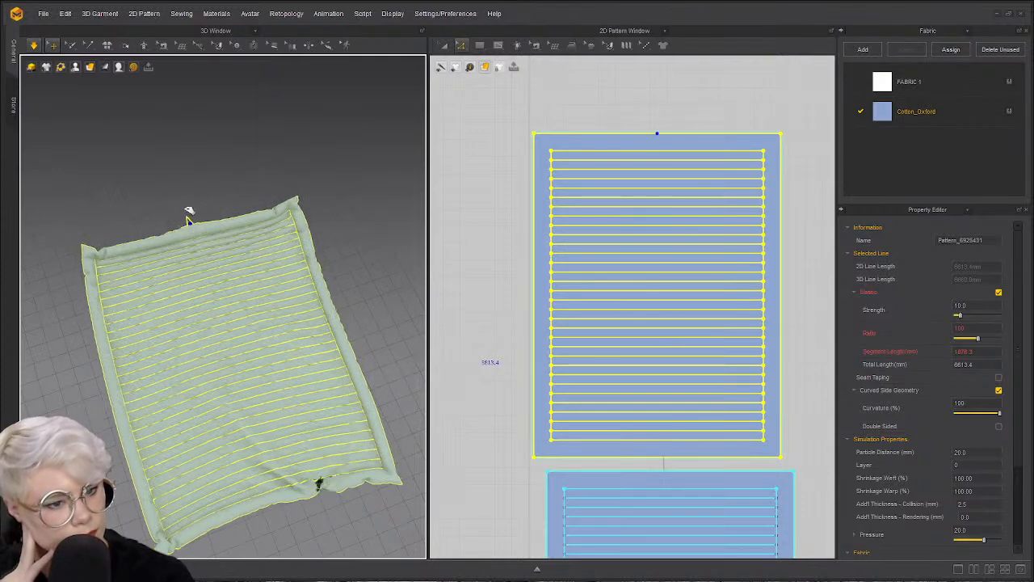
pyautogui.click(188, 148)
pyautogui.moveTo(190, 281); pyautogui.dragTo(175, 305, button='right')
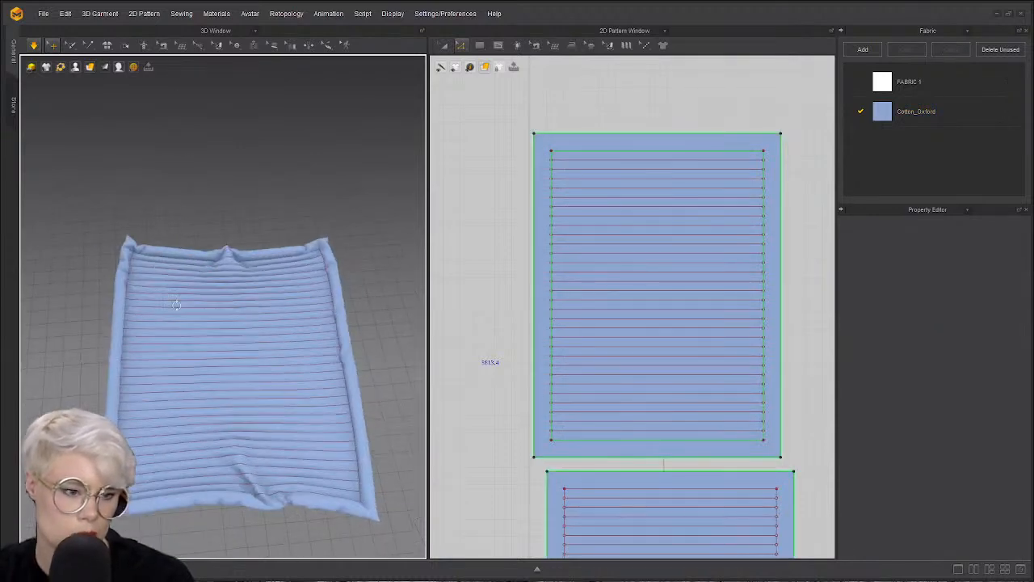
# - Pull the quilt's left border and its two far corners outward in 3D to straighten the edges
pyautogui.click(112, 358)
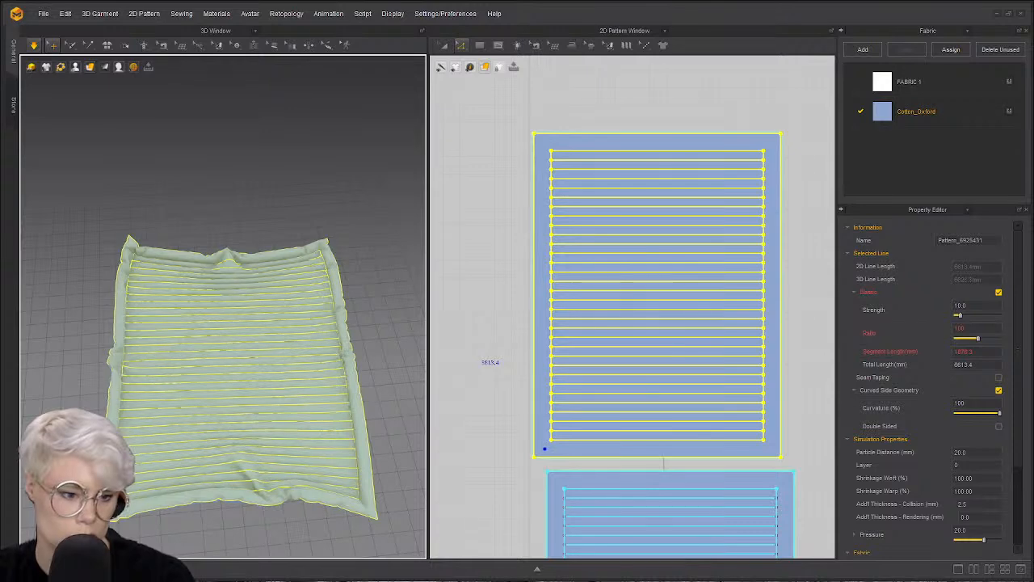
pyautogui.moveTo(131, 245); pyautogui.dragTo(124, 245)
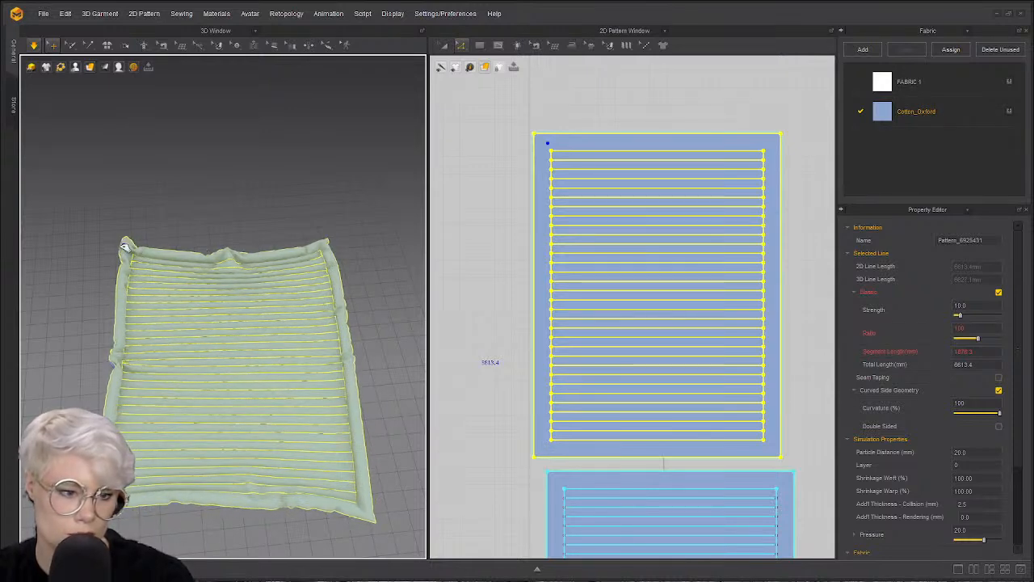
pyautogui.moveTo(320, 248)
pyautogui.mouseDown()
pyautogui.moveTo(345, 243)
pyautogui.moveTo(333, 244)
pyautogui.mouseUp()
pyautogui.click(303, 211)
pyautogui.moveTo(303, 212); pyautogui.dragTo(323, 293, button='right')
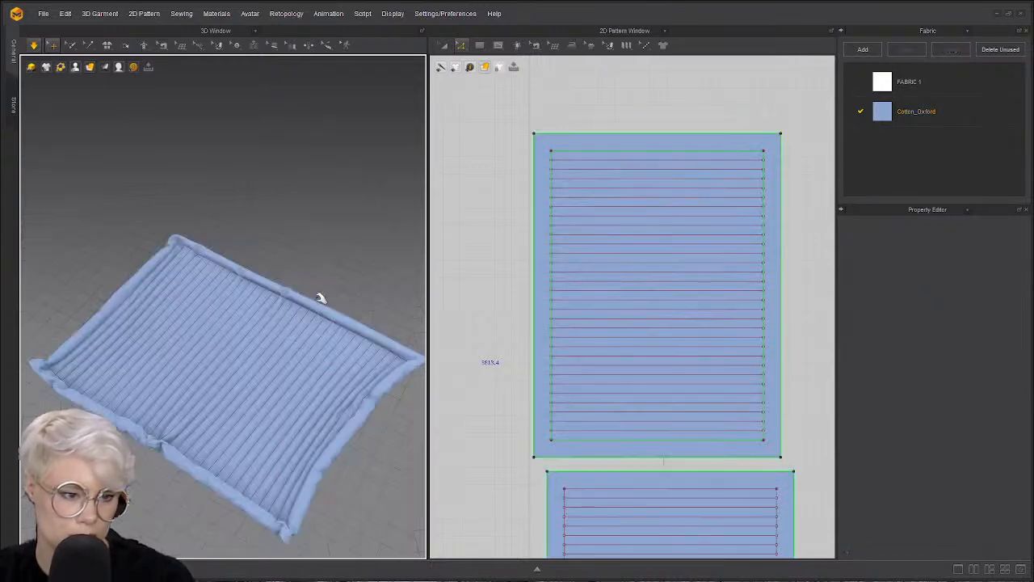
# - Cut & Sew the upper pattern along its four inner outline edges
pyautogui.press('b')
pyautogui.scroll(5, 172, 410)
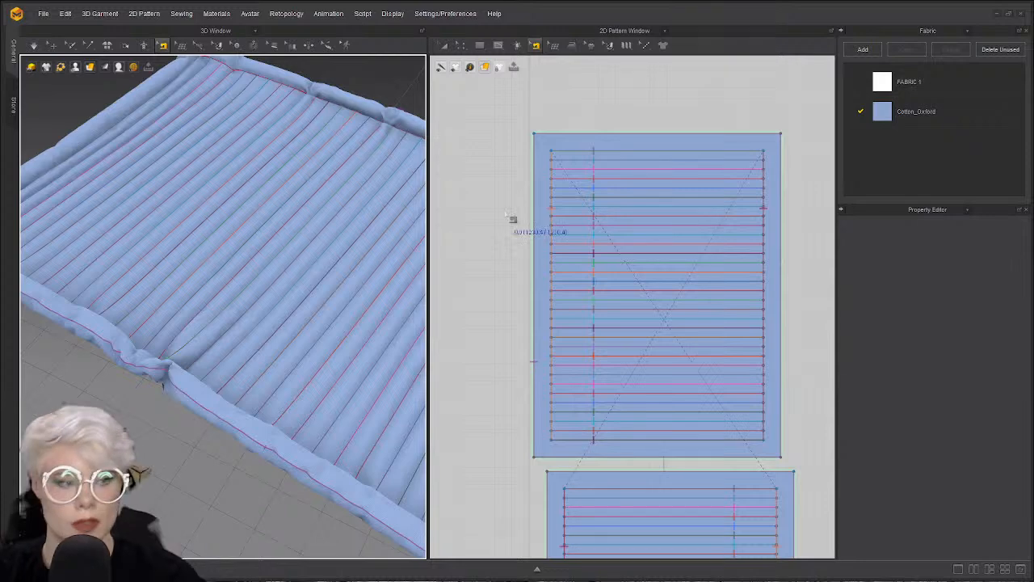
pyautogui.press('z')
pyautogui.click(552, 188)
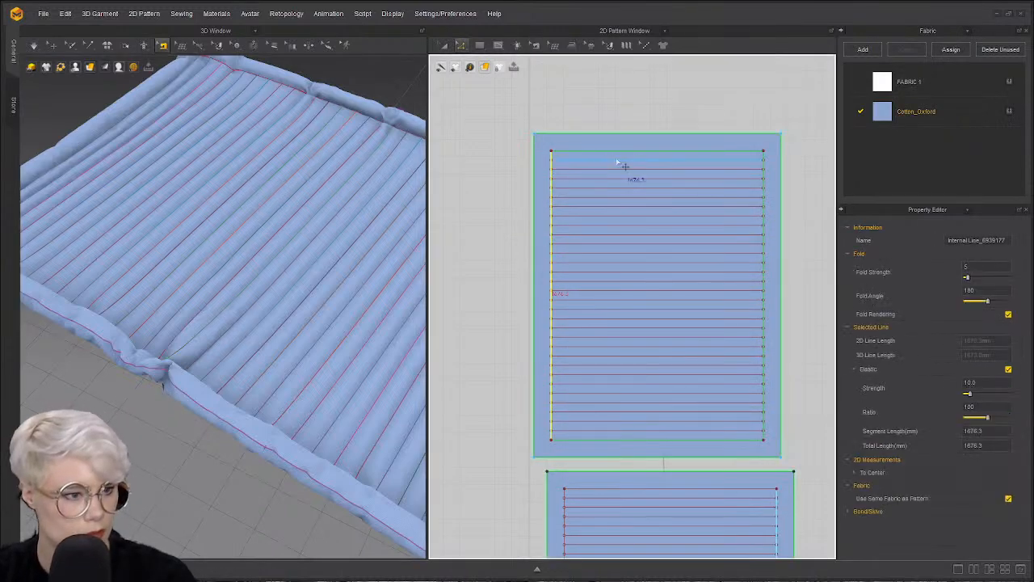
pyautogui.keyDown('shift'); pyautogui.click(633, 151); pyautogui.keyUp('shift')
pyautogui.keyDown('shift'); pyautogui.click(764, 187); pyautogui.keyUp('shift')
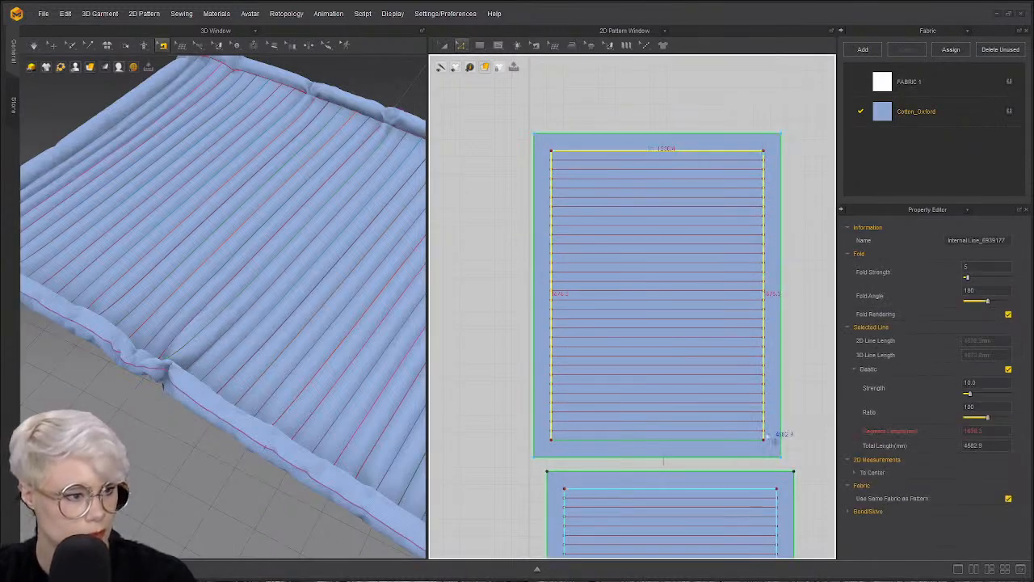
pyautogui.keyDown('shift'); pyautogui.click(711, 440); pyautogui.keyUp('shift')
pyautogui.rightClick(724, 439)
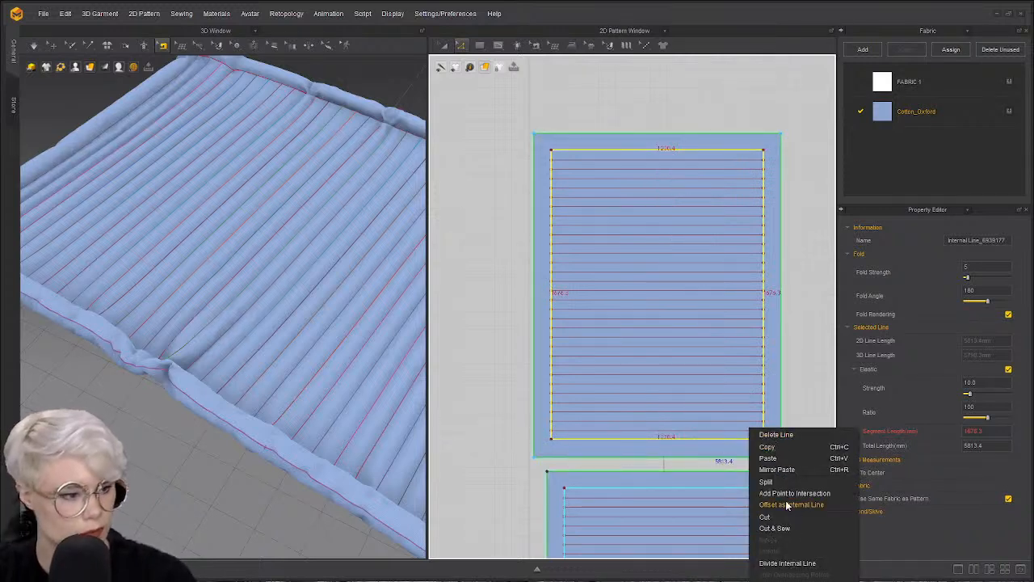
pyautogui.click(774, 527)
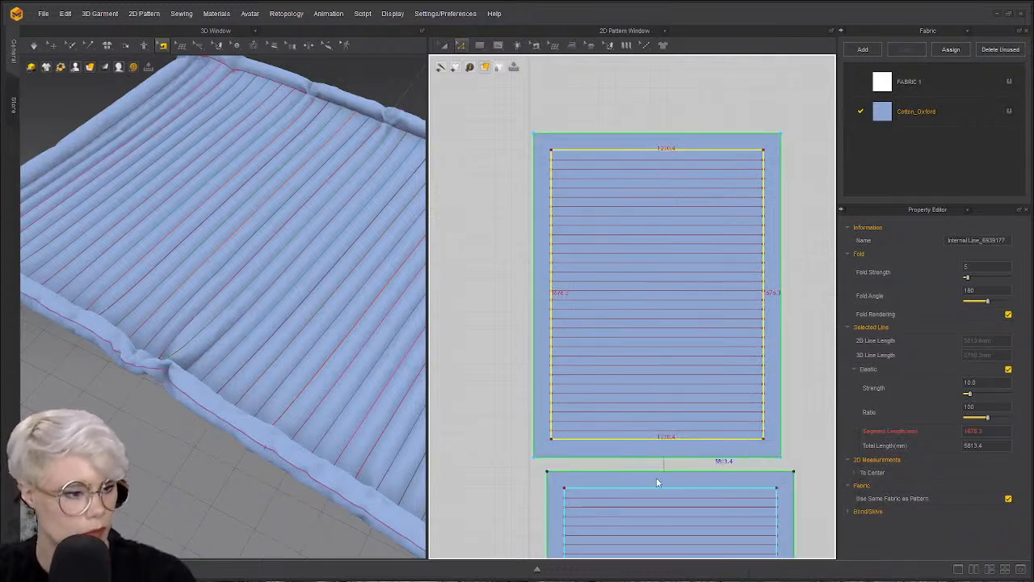
# - Move the upper border frame and the whole lower pattern to the left of the detached upper quilted panel
pyautogui.click(613, 135)
pyautogui.scroll(-4, 648, 113)
pyautogui.press('a')
pyautogui.moveTo(652, 112); pyautogui.dragTo(482, 118)
pyautogui.moveTo(609, 284); pyautogui.dragTo(457, 296)
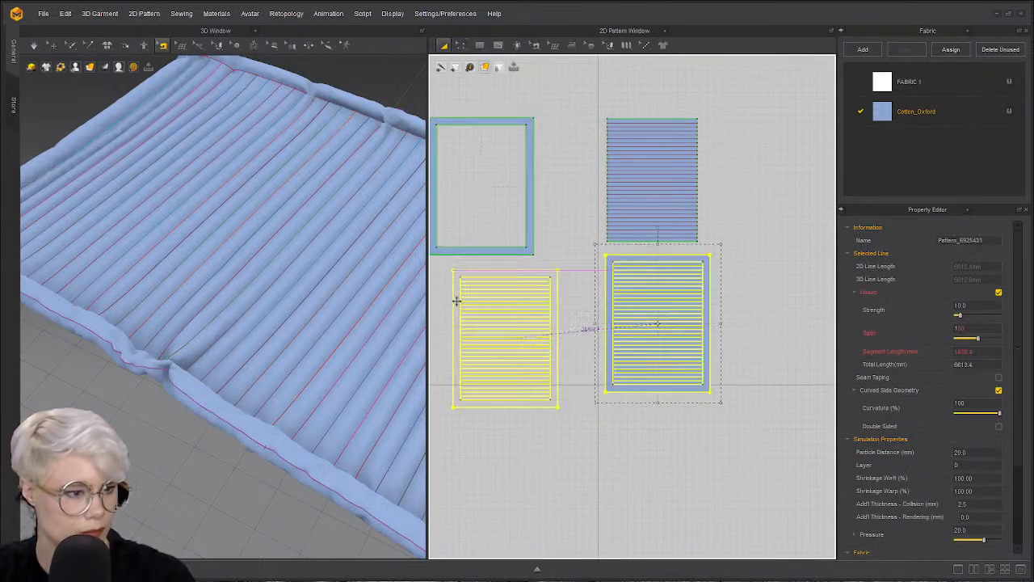
# - Cut & Sew the lower pattern along its four inner outline edges
pyautogui.scroll(-4, 557, 295)
pyautogui.scroll(5, 555, 296)
pyautogui.click(674, 300)
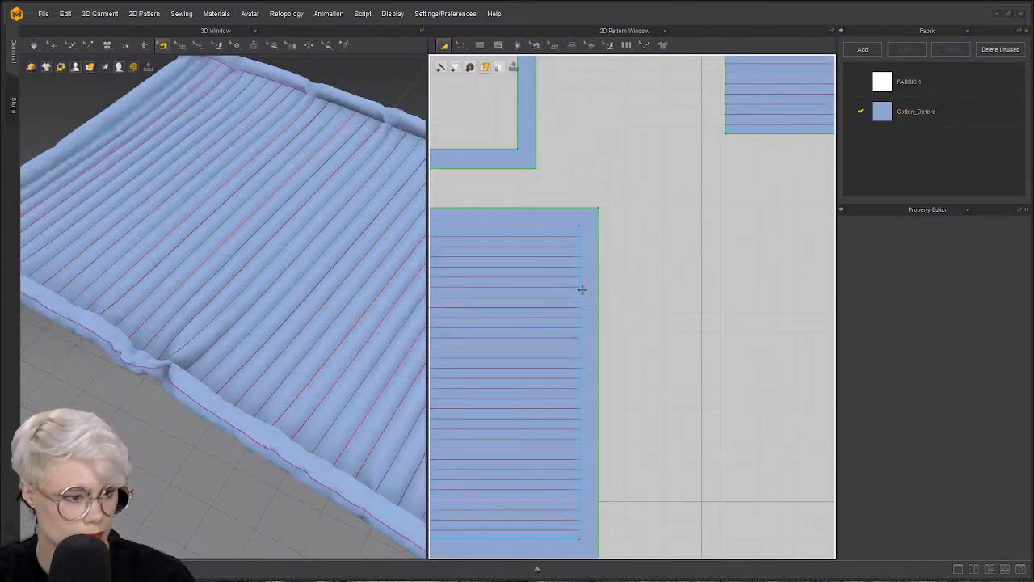
pyautogui.press('n')
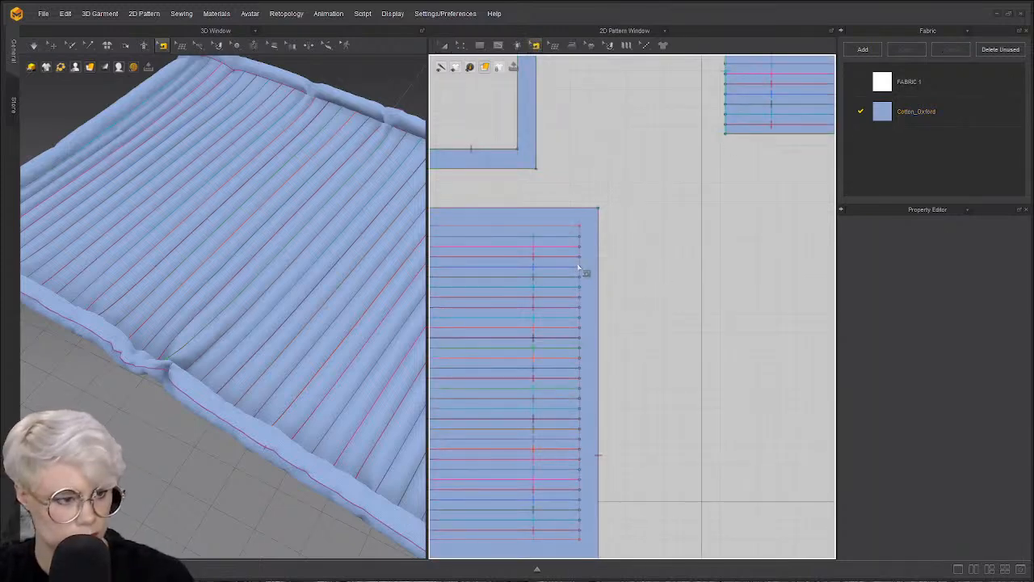
pyautogui.press('z')
pyautogui.click(560, 227)
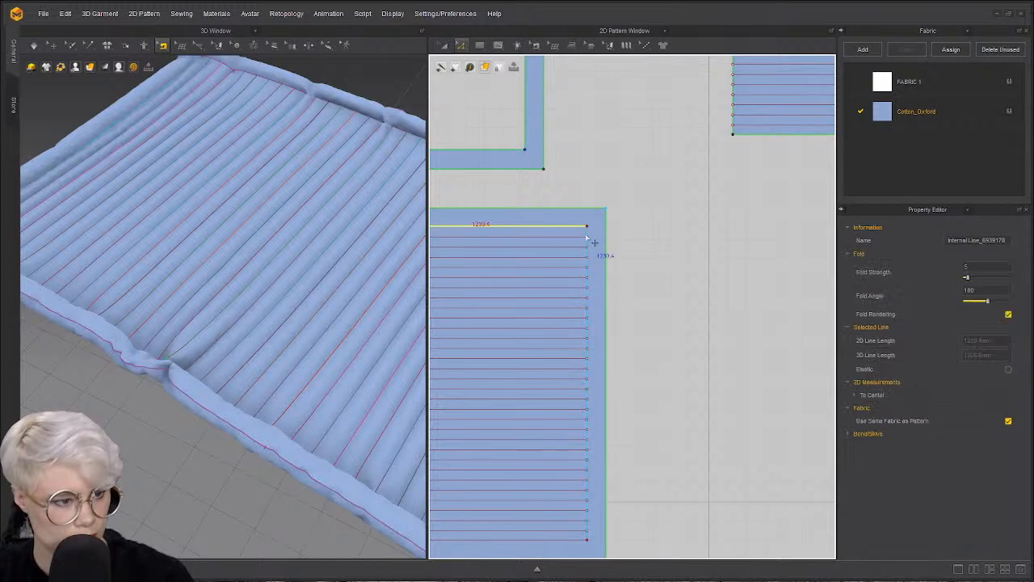
pyautogui.scroll(-5, 630, 162)
pyautogui.keyDown('shift'); pyautogui.click(625, 159); pyautogui.keyUp('shift')
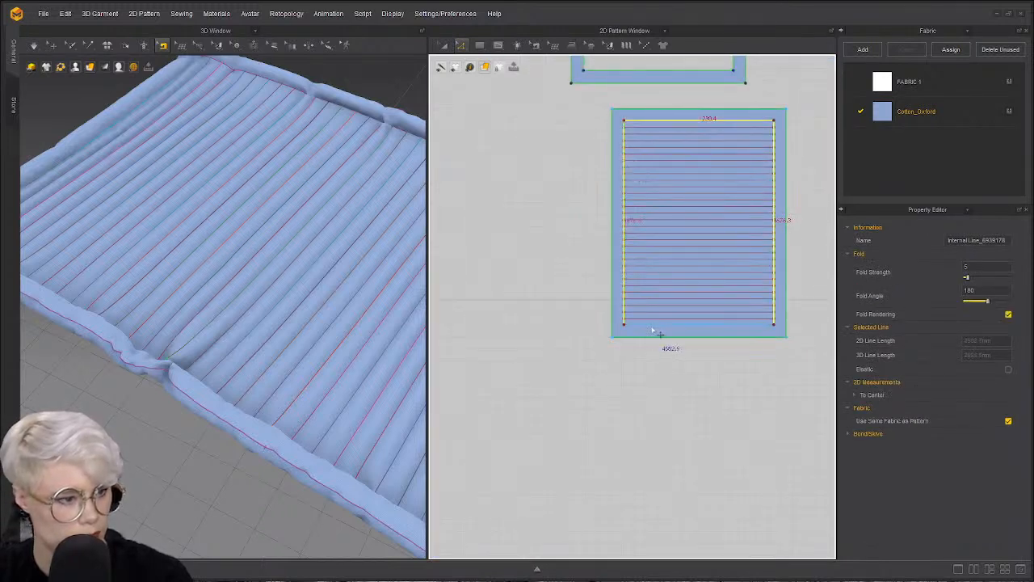
pyautogui.rightClick(655, 327)
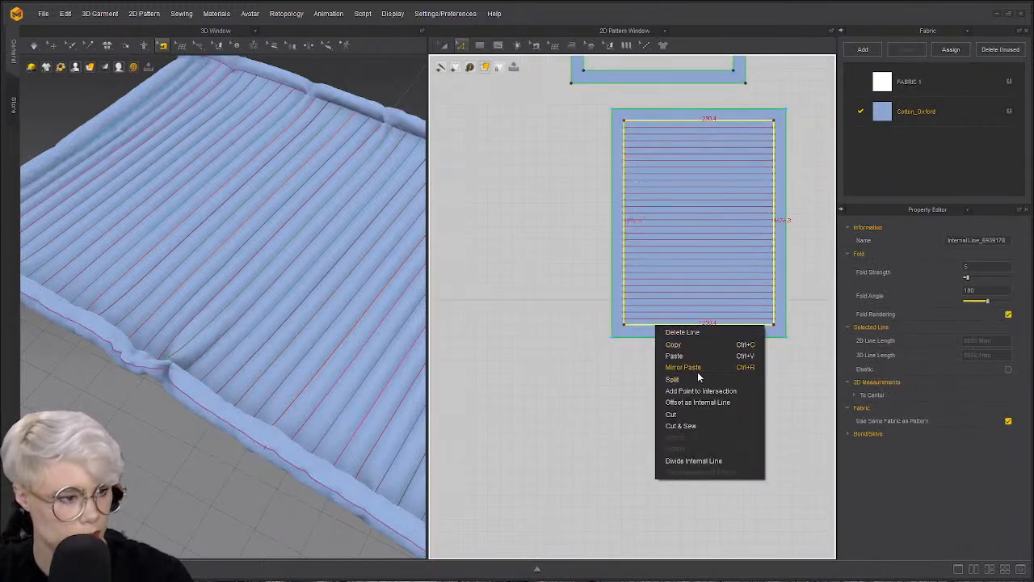
pyautogui.click(697, 426)
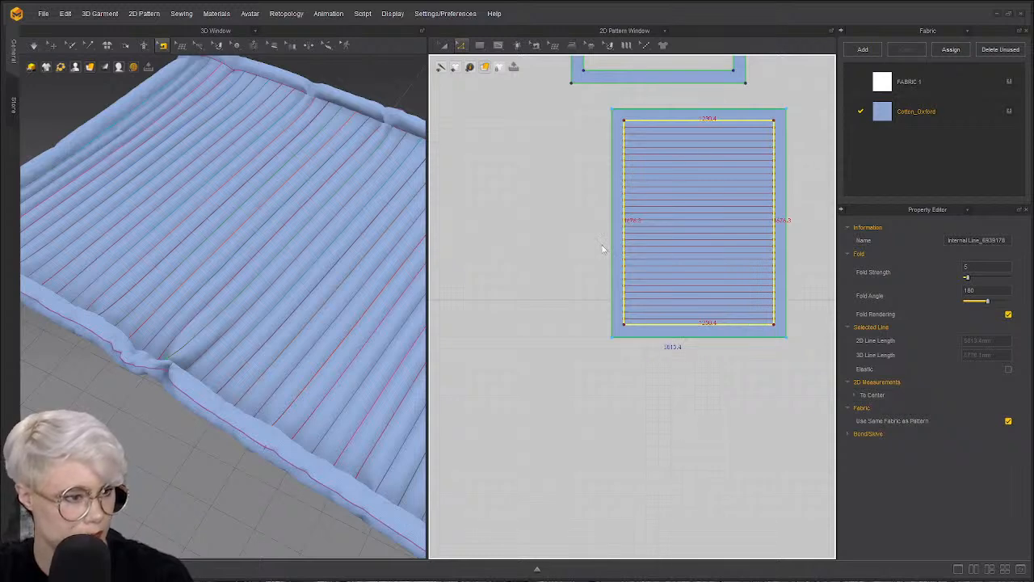
# - Separate the lower pattern's pieces, placing its quilted panel below the upper panel and its border frame below the upper frame
pyautogui.click(658, 223)
pyautogui.scroll(-4, 613, 252)
pyautogui.moveTo(610, 252); pyautogui.dragTo(487, 252, button='middle')
pyautogui.scroll(4, 491, 275)
pyautogui.scroll(-2, 494, 335)
pyautogui.moveTo(494, 336); pyautogui.dragTo(748, 240, button='middle')
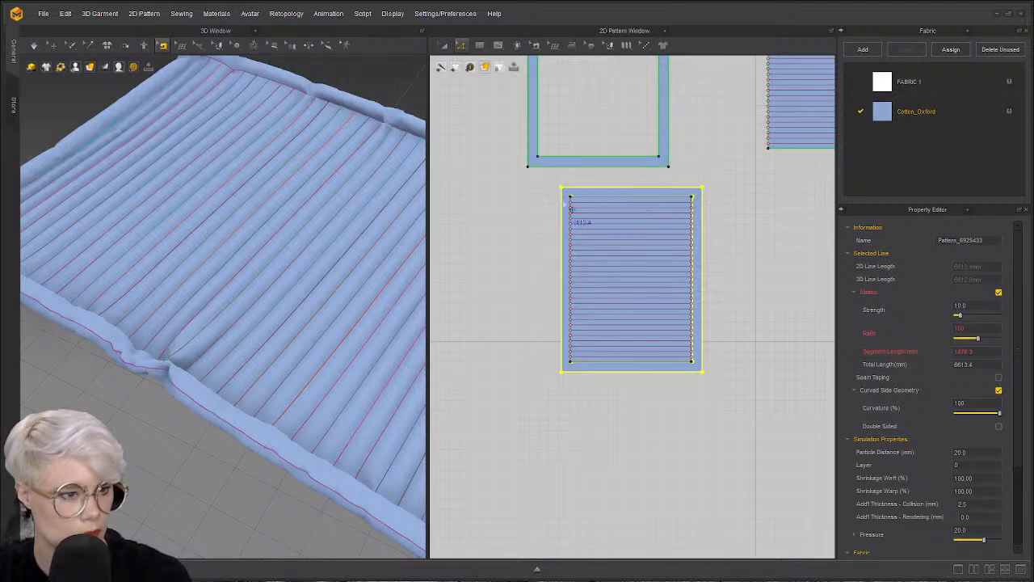
pyautogui.click(444, 47)
pyautogui.click(478, 202)
pyautogui.moveTo(595, 194); pyautogui.dragTo(441, 181)
pyautogui.moveTo(644, 198); pyautogui.dragTo(832, 177)
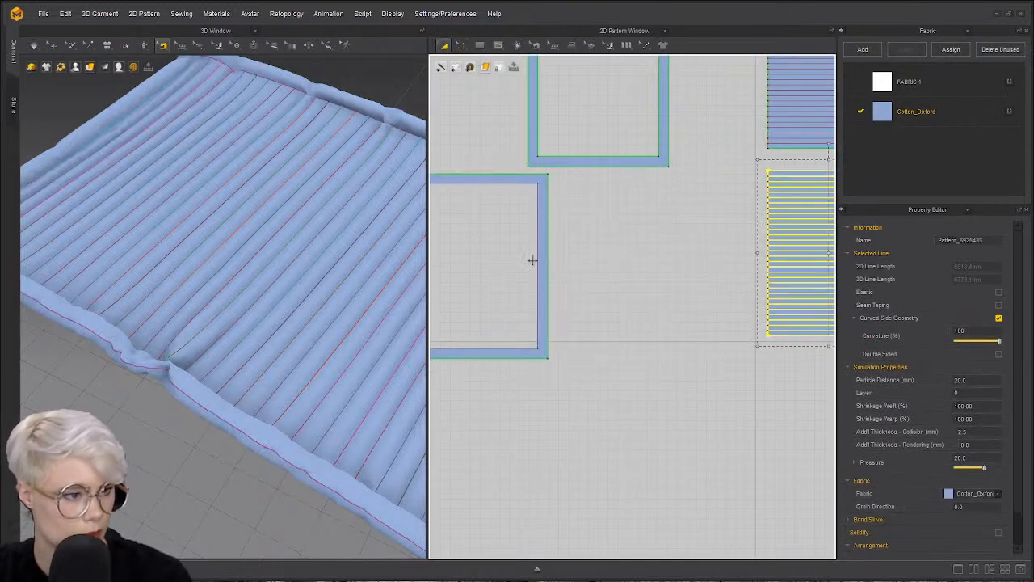
pyautogui.moveTo(548, 203); pyautogui.dragTo(652, 204)
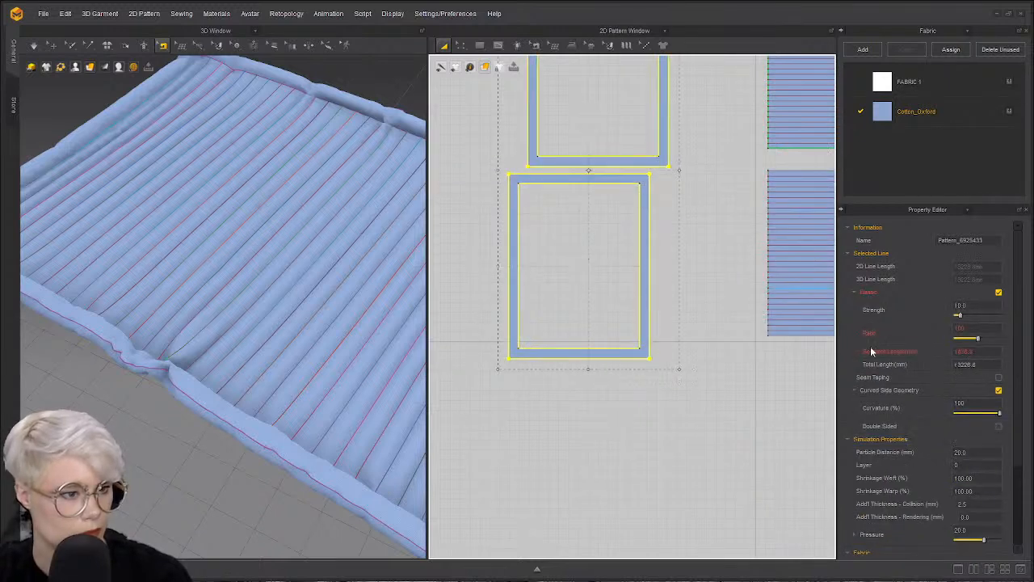
# - Set the pressure of both border frames to 10 and simulate the quilt
pyautogui.click(974, 529)
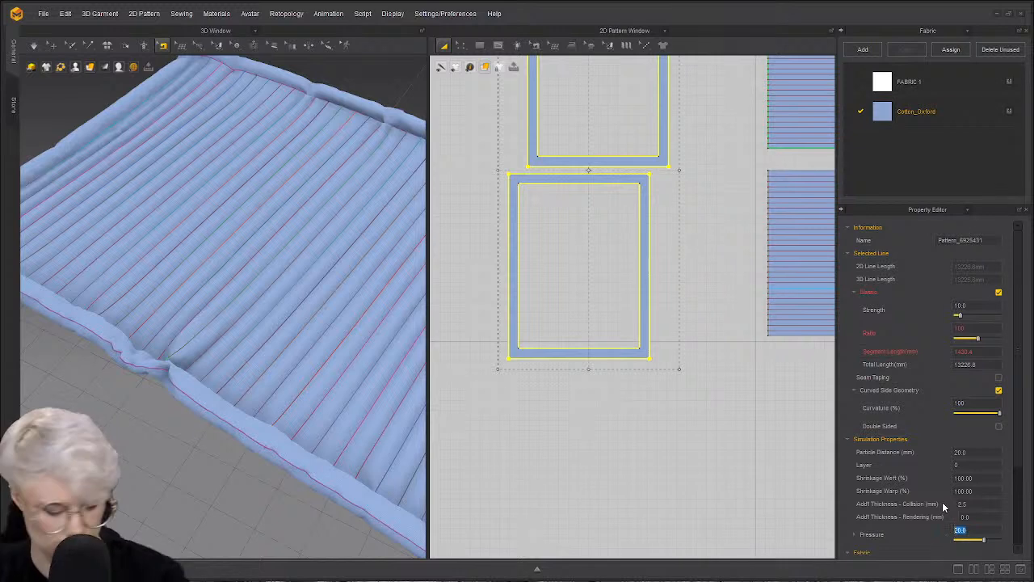
pyautogui.write('10')
pyautogui.press('Return')
pyautogui.press('space')
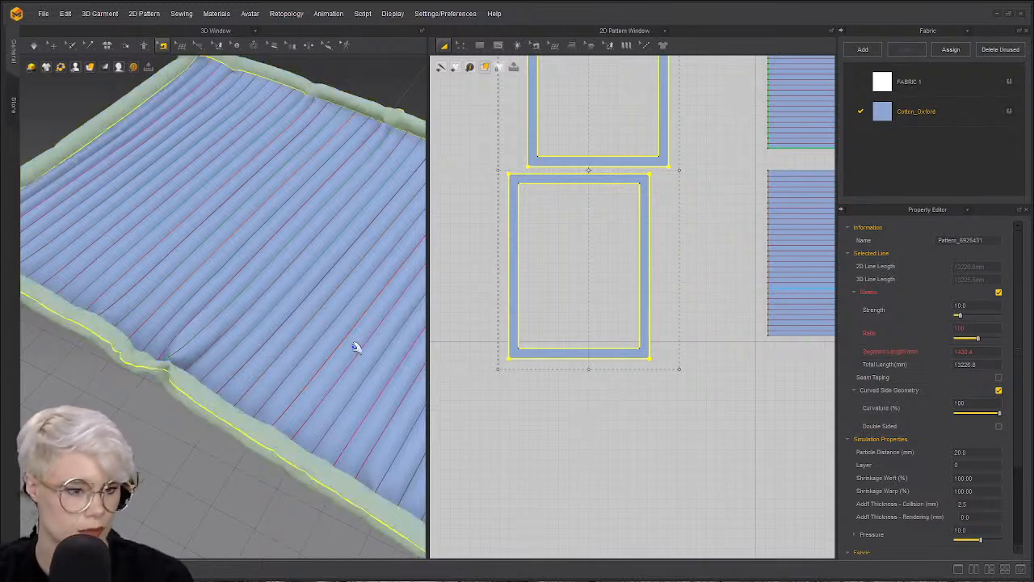
pyautogui.press('n')
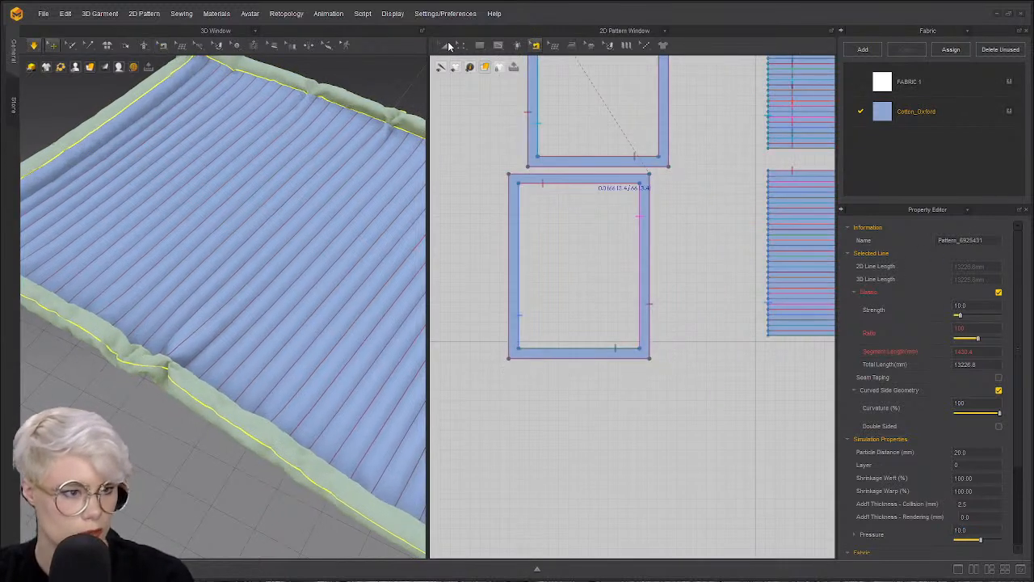
pyautogui.click(444, 45)
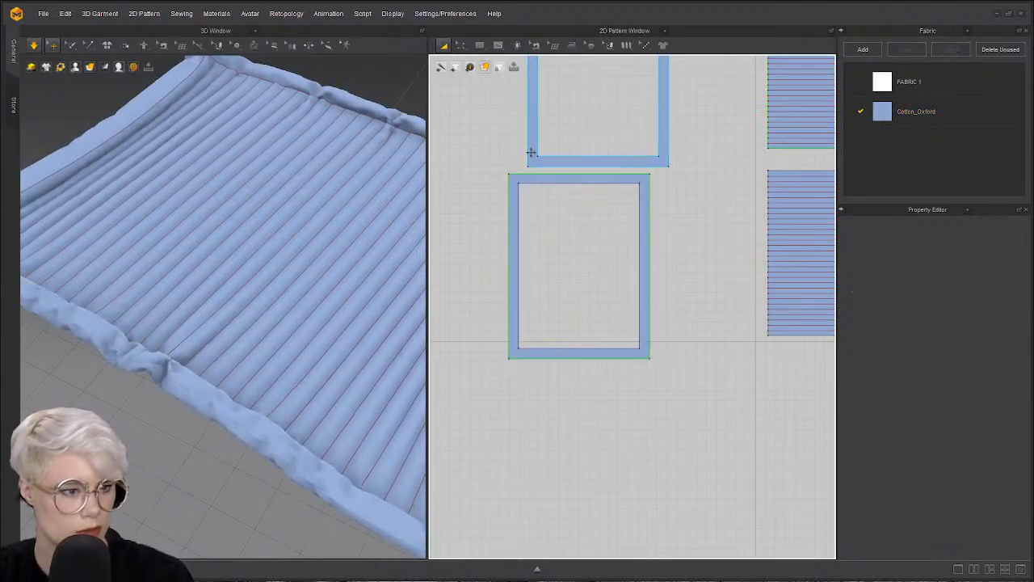
# - Set the pressure of the two border frames to 20
pyautogui.press('space')
pyautogui.click(530, 174)
pyautogui.keyDown('shift'); pyautogui.click(532, 158); pyautogui.keyUp('shift')
pyautogui.press('space')
pyautogui.doubleClick(972, 530)
pyautogui.write('20')
pyautogui.press('Return')
# - Examine the puffed border frame's edges and corners from several angles in 3D
pyautogui.press('b')
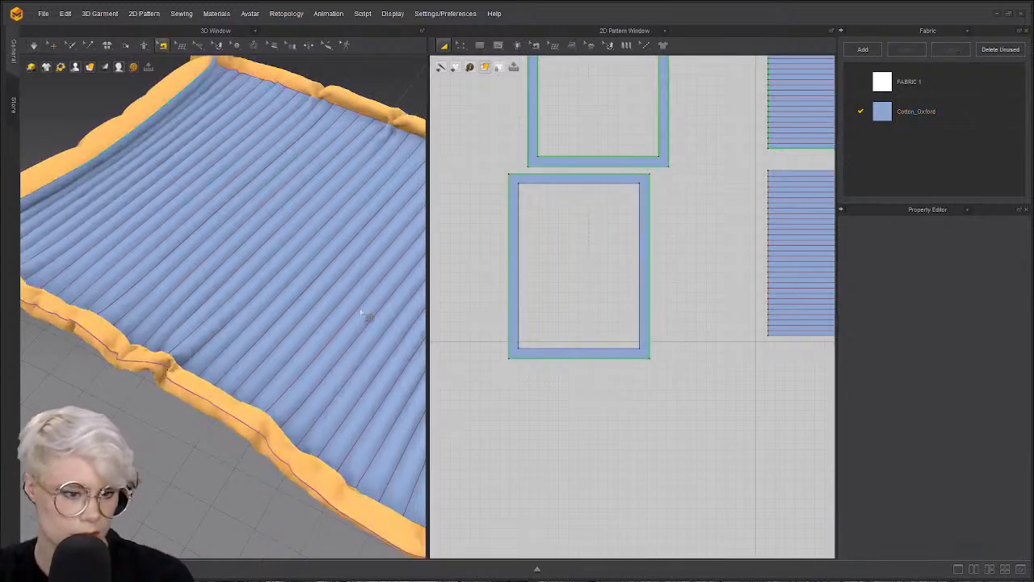
pyautogui.moveTo(176, 240); pyautogui.dragTo(135, 258, button='right')
pyautogui.scroll(-3, 134, 259)
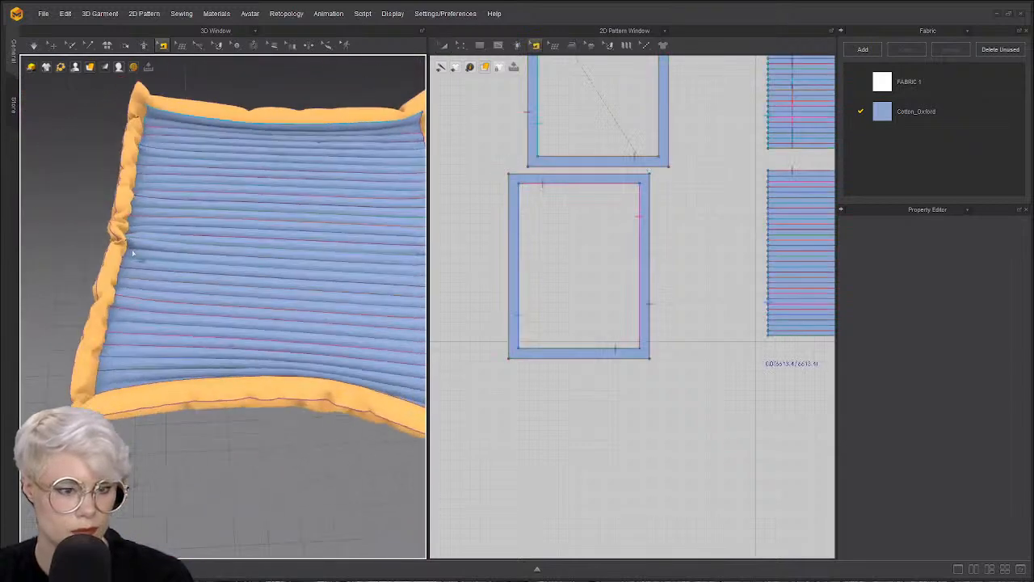
pyautogui.moveTo(187, 159); pyautogui.dragTo(228, 236, button='middle')
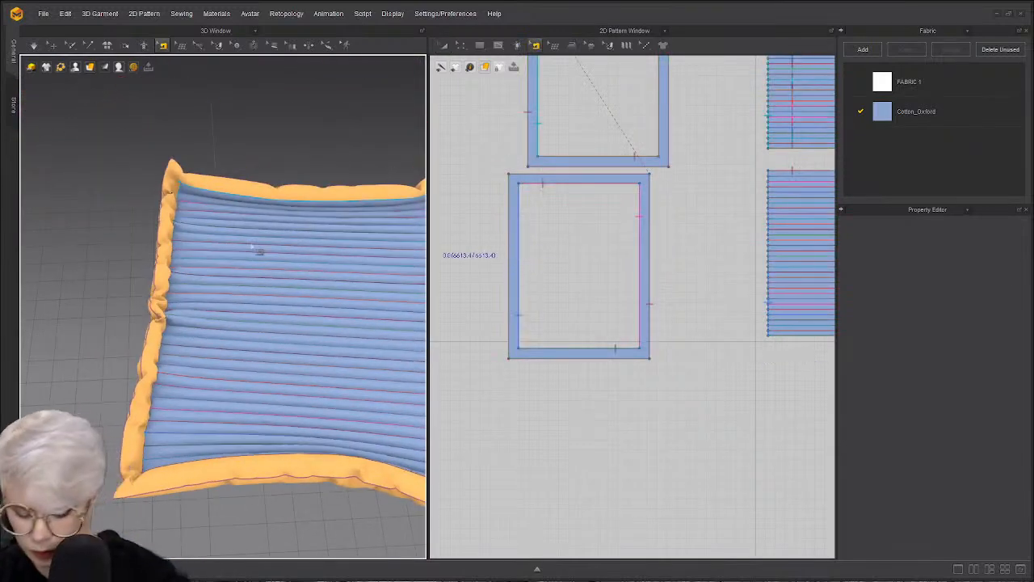
pyautogui.moveTo(182, 284); pyautogui.dragTo(282, 286, button='right')
pyautogui.scroll(3, 282, 286)
pyautogui.moveTo(230, 311); pyautogui.dragTo(241, 245, button='middle')
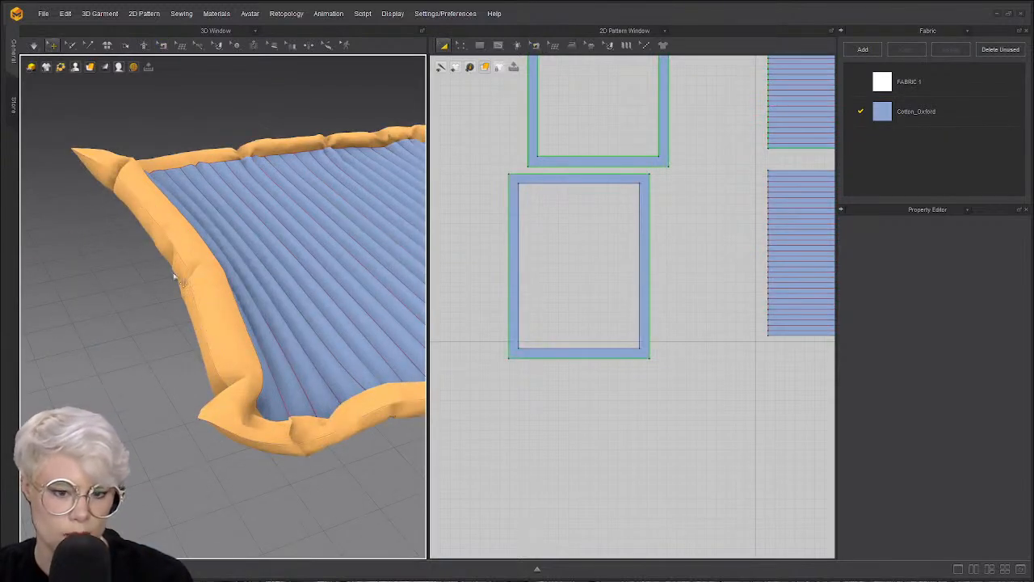
# - Lift the upper border frame off the quilt in 3D to expose the seams between the stacked frames and panels
pyautogui.moveTo(169, 238); pyautogui.dragTo(45, 307)
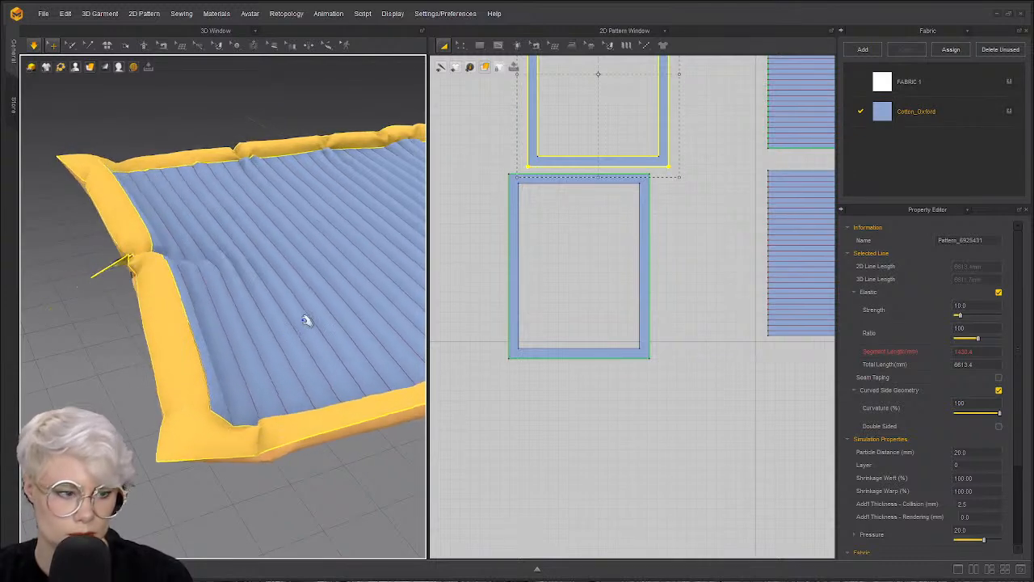
pyautogui.press('n')
pyautogui.scroll(-3, 588, 218)
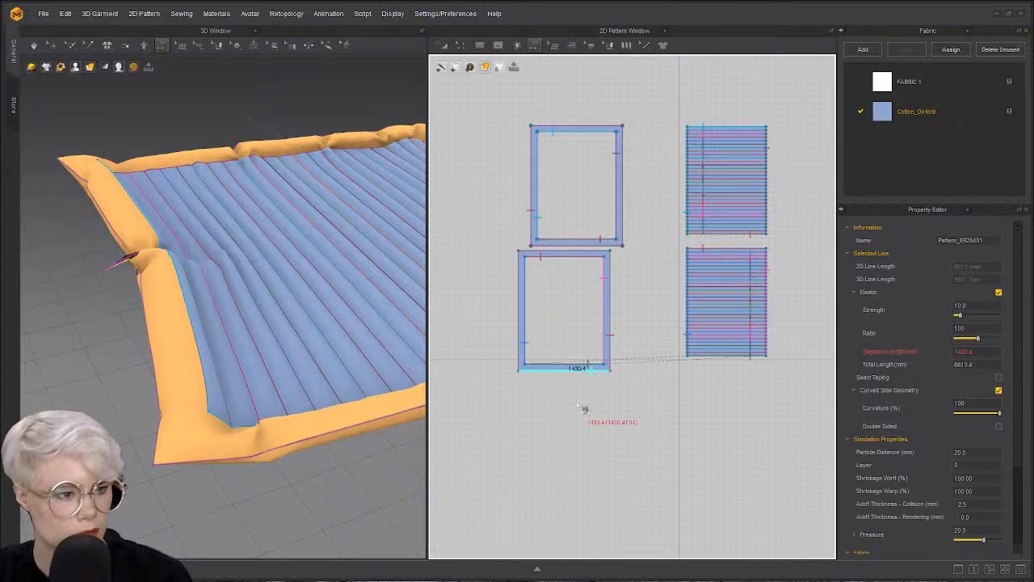
pyautogui.scroll(3, 563, 320)
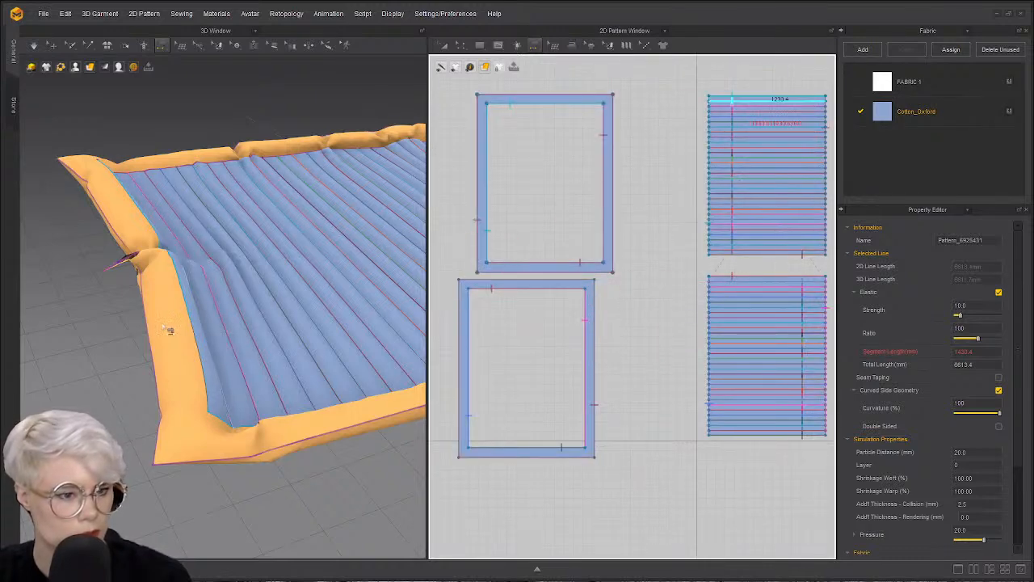
pyautogui.press('q')
pyautogui.press('n')
pyautogui.click(53, 45)
pyautogui.moveTo(168, 349); pyautogui.dragTo(174, 192)
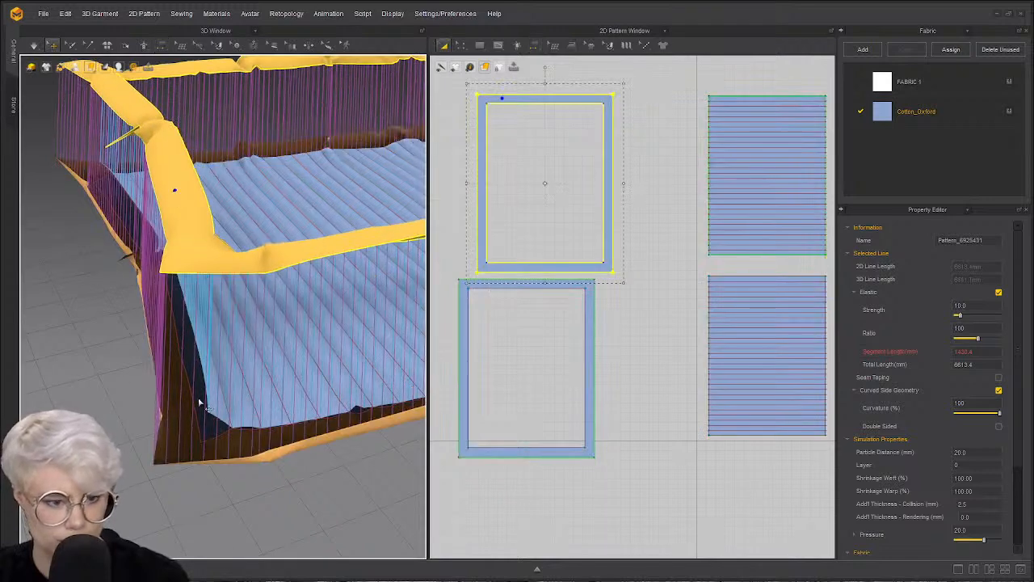
# - Sew the lower short edge of the upper quilted panel to the matching inner edge of the lower border frame
pyautogui.press('n')
pyautogui.click(204, 386)
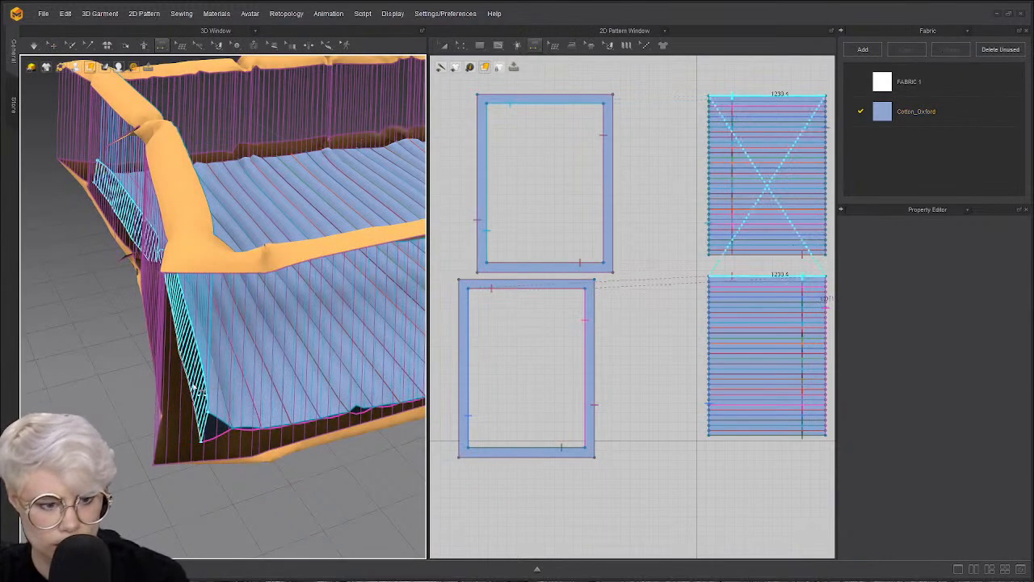
pyautogui.moveTo(314, 328); pyautogui.dragTo(313, 364, button='right')
pyautogui.click(298, 339)
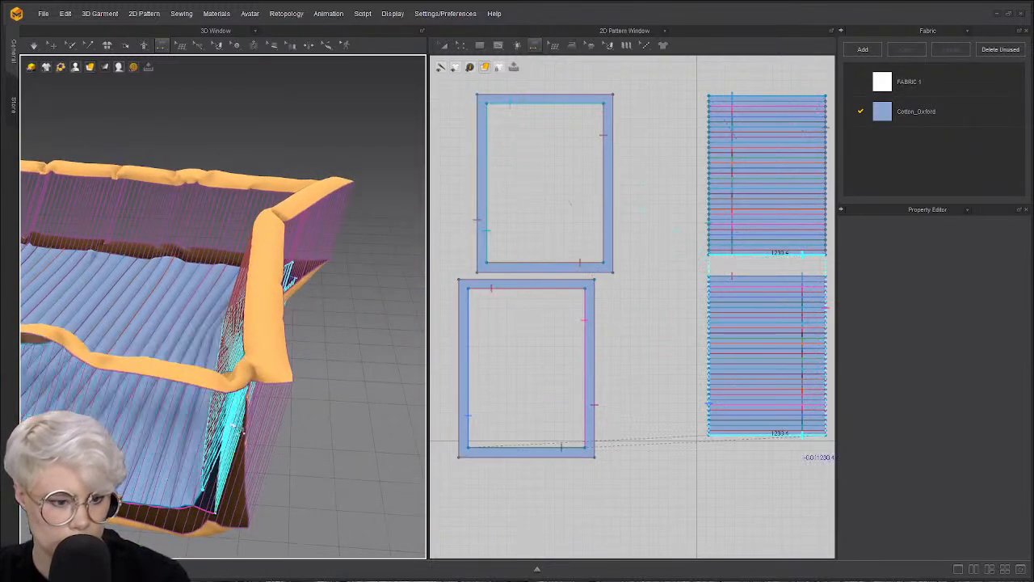
pyautogui.moveTo(244, 390); pyautogui.dragTo(225, 279, button='right')
pyautogui.moveTo(234, 347); pyautogui.dragTo(252, 412, button='right')
pyautogui.moveTo(255, 508); pyautogui.dragTo(260, 475, button='right')
pyautogui.click(323, 449)
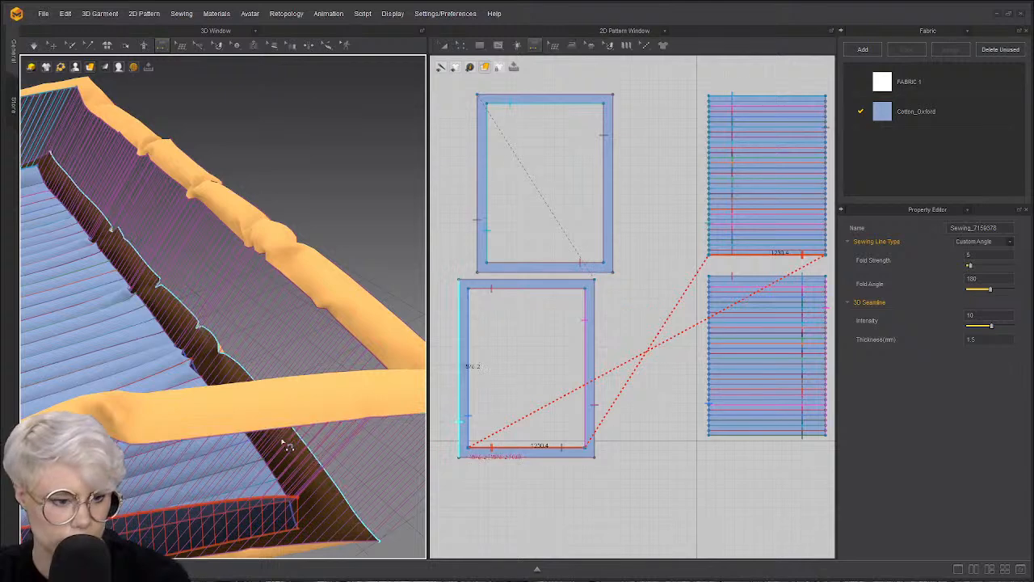
# - Simulate the quilt so that the lifted border frame closes over the panels again
pyautogui.press('space')
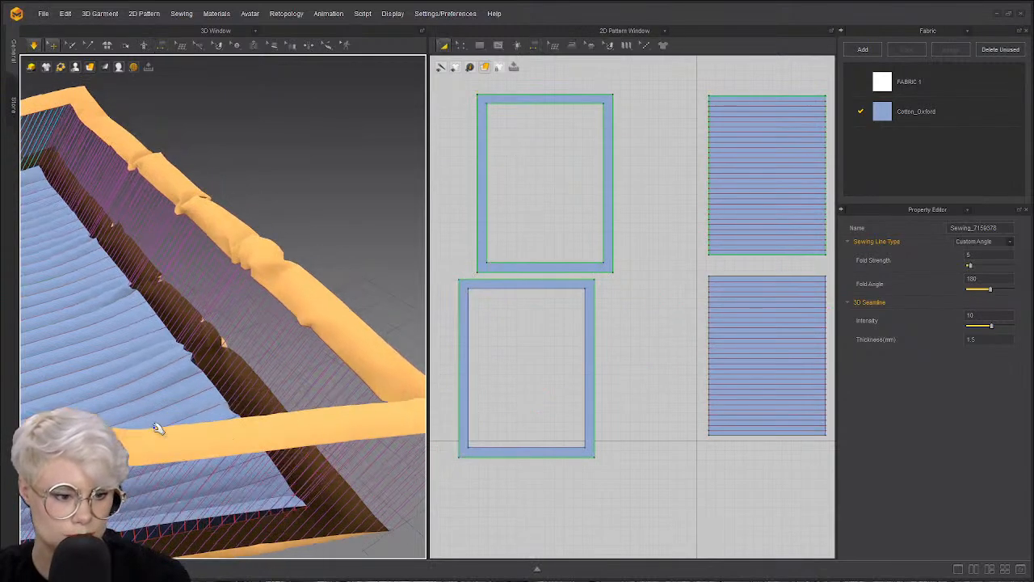
pyautogui.moveTo(291, 217); pyautogui.dragTo(173, 351, button='right')
pyautogui.moveTo(272, 217); pyautogui.dragTo(283, 266, button='right')
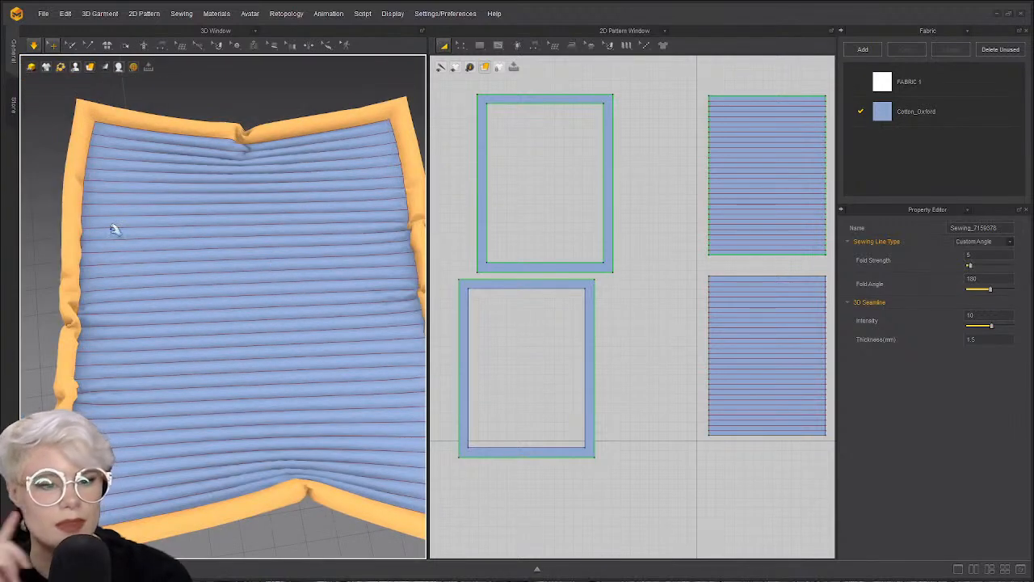
pyautogui.hotkey('ctrl', 'a')
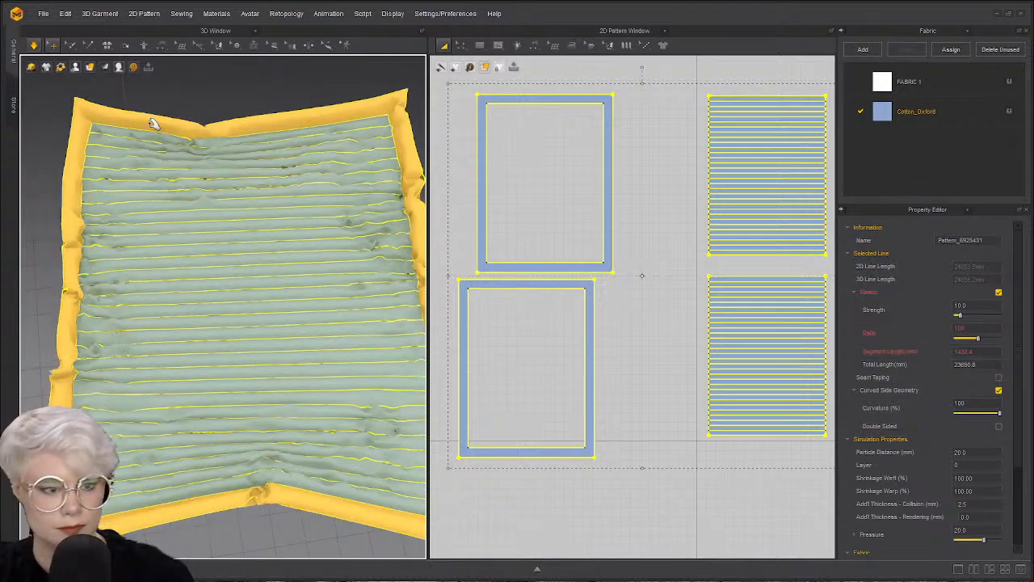
pyautogui.click(138, 100)
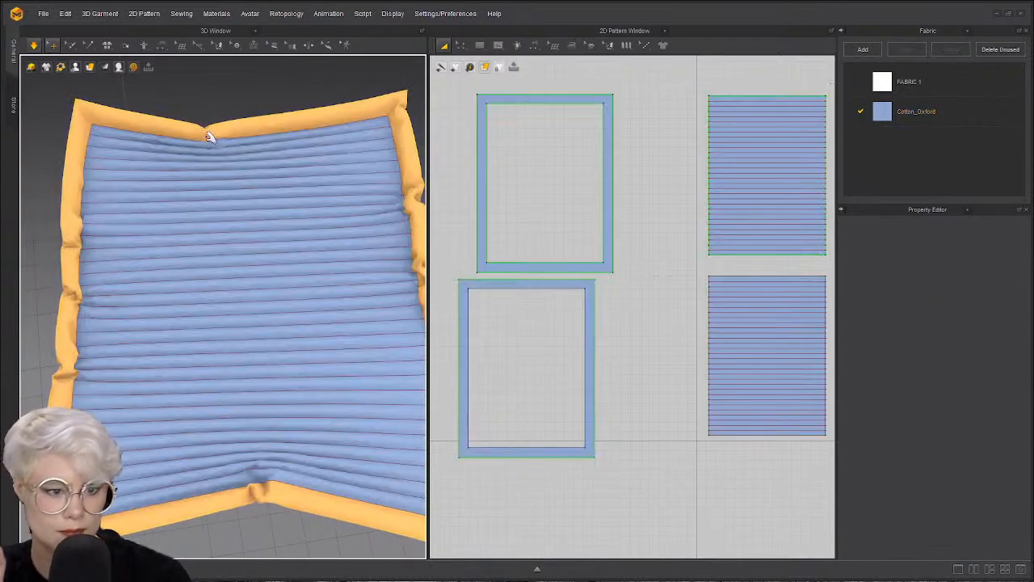
# - Pull the bunched fold in the middle of the near short border outward in the 3D simulation
pyautogui.moveTo(210, 133); pyautogui.dragTo(180, 87, button='middle')
pyautogui.moveTo(227, 530); pyautogui.dragTo(231, 553)
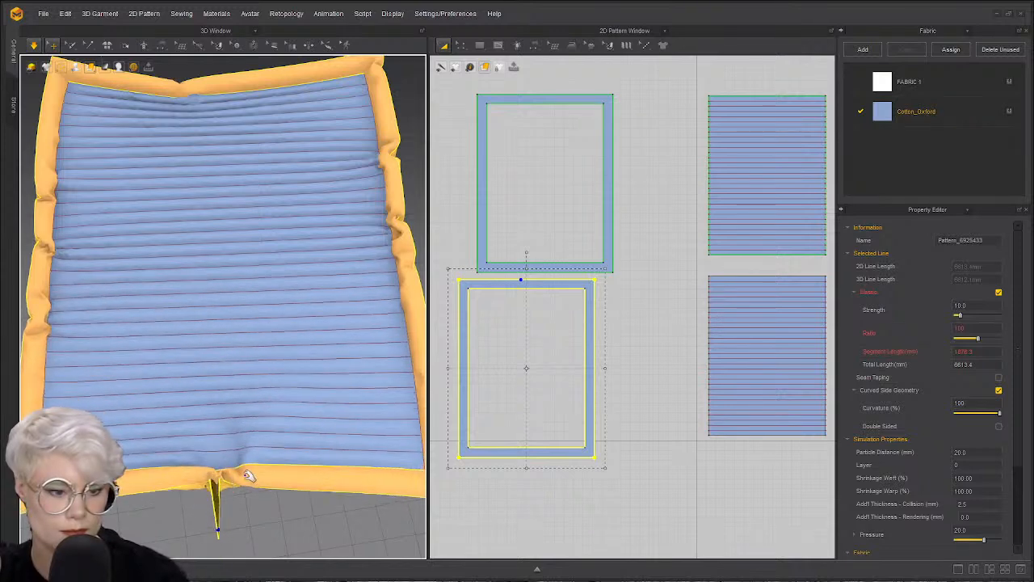
pyautogui.click(245, 475)
pyautogui.moveTo(255, 578); pyautogui.dragTo(256, 581)
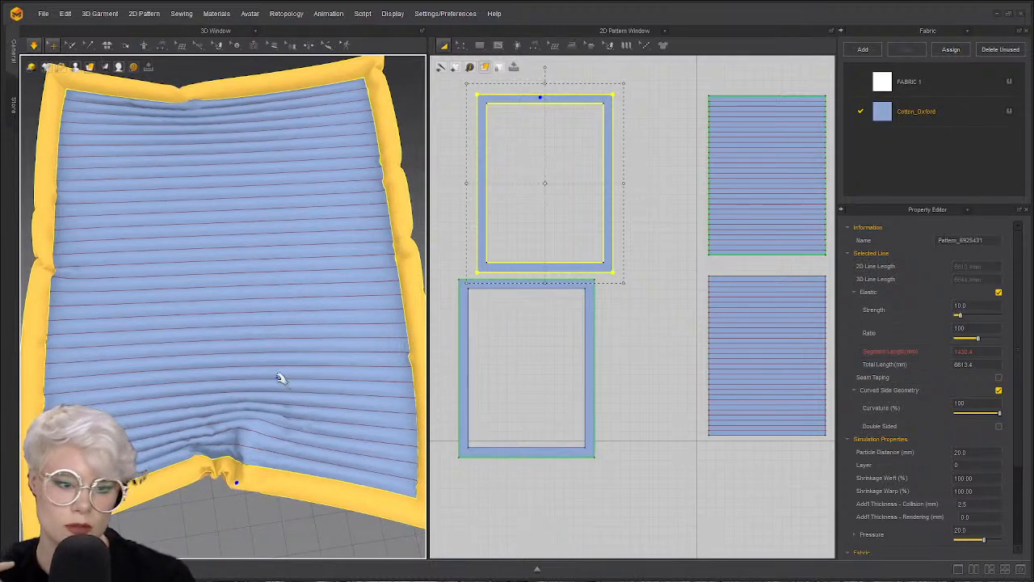
# - Set the pressure of all four pieces to 5 and simulate the quilt
pyautogui.hotkey('ctrl', 'a')
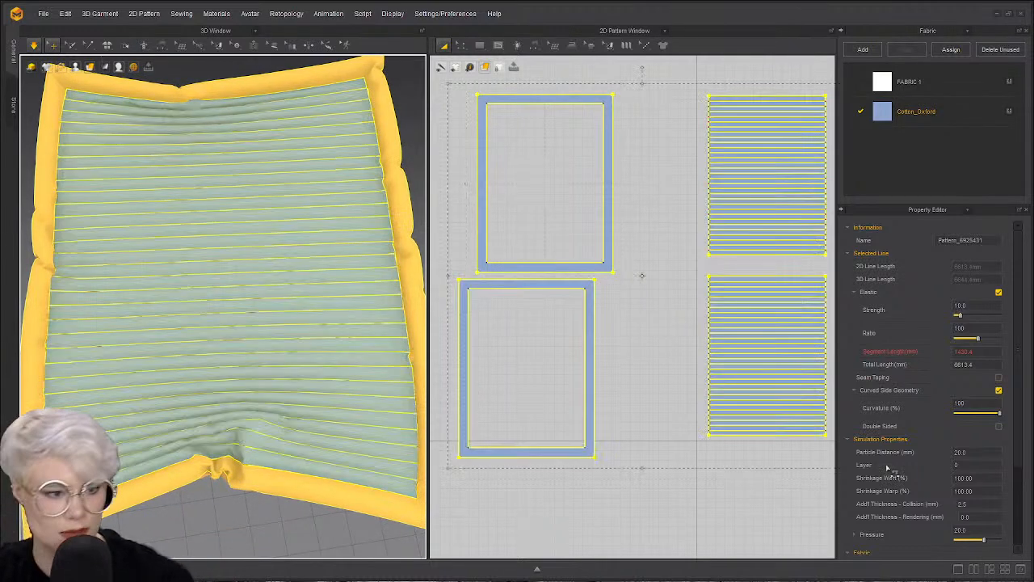
pyautogui.click(967, 530)
pyautogui.press('Return')
pyautogui.press('n')
pyautogui.press('space')
pyautogui.moveTo(161, 292); pyautogui.dragTo(321, 296, button='right')
pyautogui.press('space')
pyautogui.press('space')
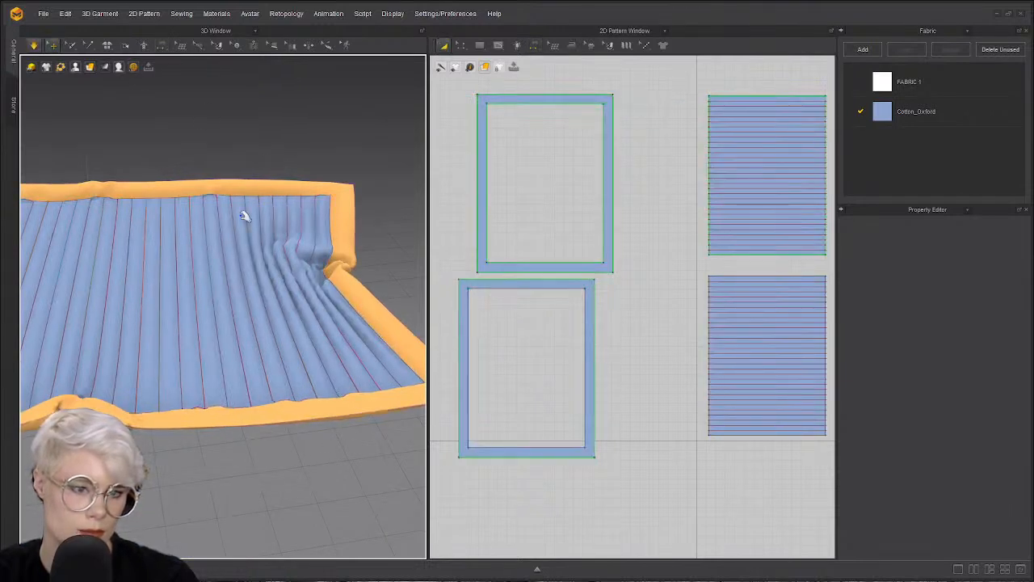
# - Tug the folded short end and the long side of the border outward to loosen the fabric
pyautogui.moveTo(341, 275); pyautogui.dragTo(395, 277)
pyautogui.moveTo(154, 418); pyautogui.dragTo(167, 416)
pyautogui.moveTo(113, 420); pyautogui.dragTo(251, 315, button='right')
pyautogui.moveTo(186, 295); pyautogui.dragTo(338, 322, button='right')
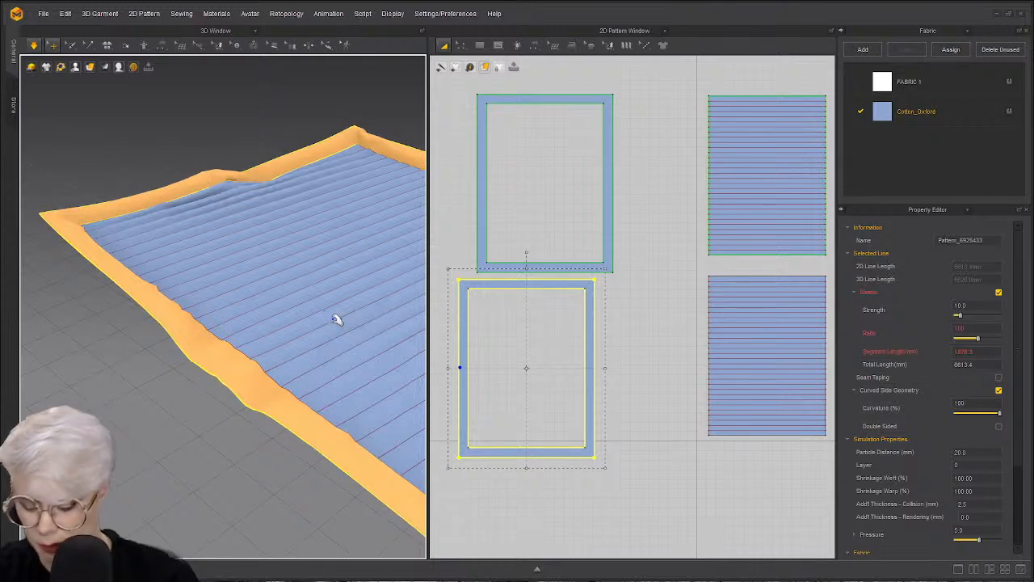
# - Set the pressure of all four pieces to 10 and simulate the quilt again
pyautogui.hotkey('ctrl', 'a')
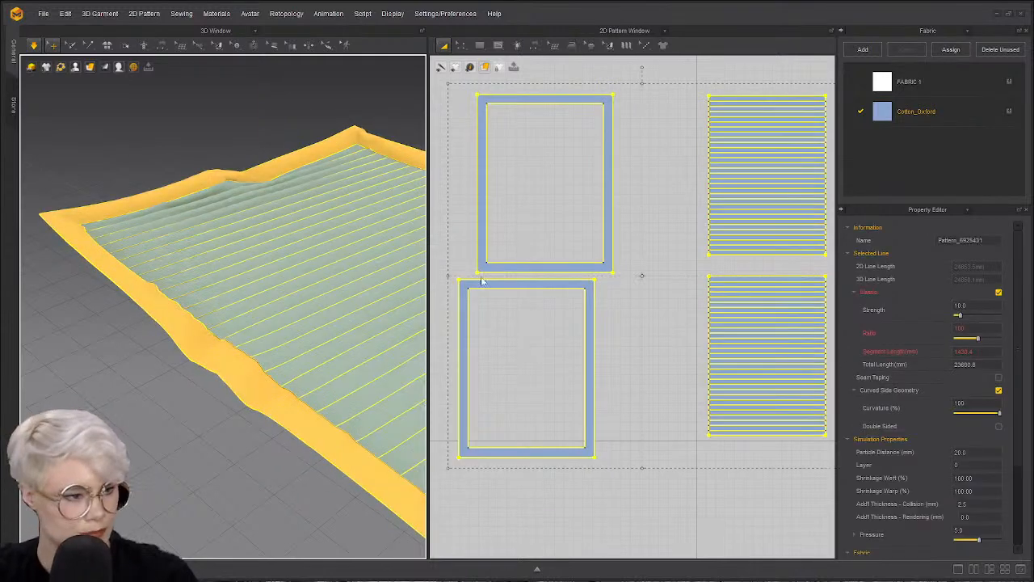
pyautogui.click(970, 452)
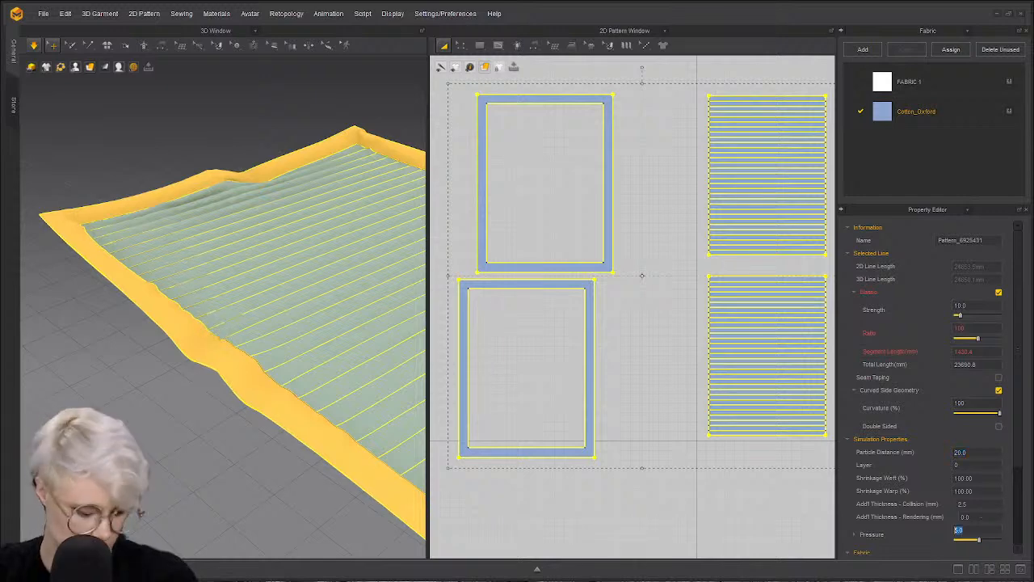
pyautogui.press('Return')
pyautogui.press('n')
pyautogui.moveTo(315, 311); pyautogui.dragTo(170, 280, button='middle')
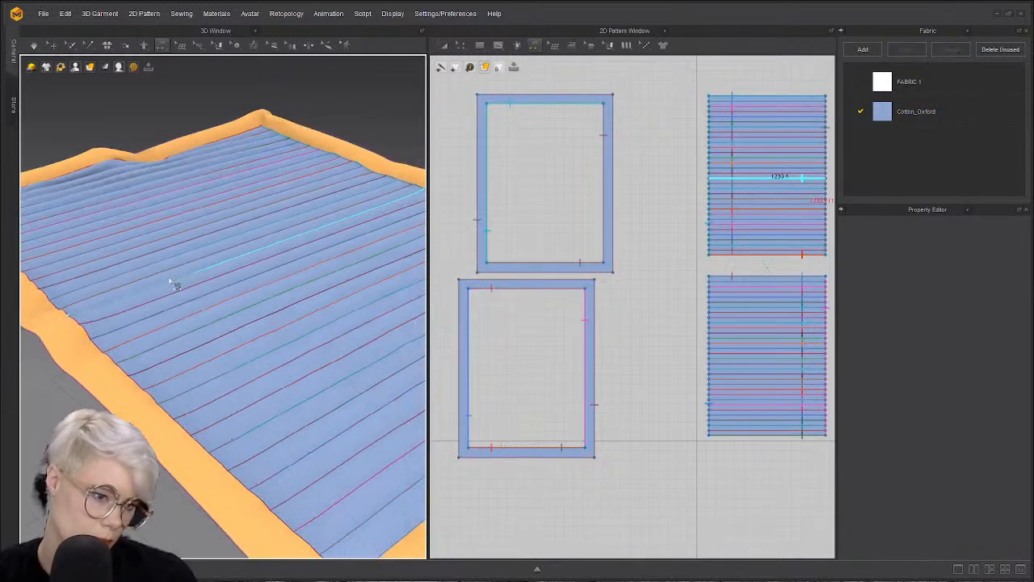
pyautogui.click(33, 45)
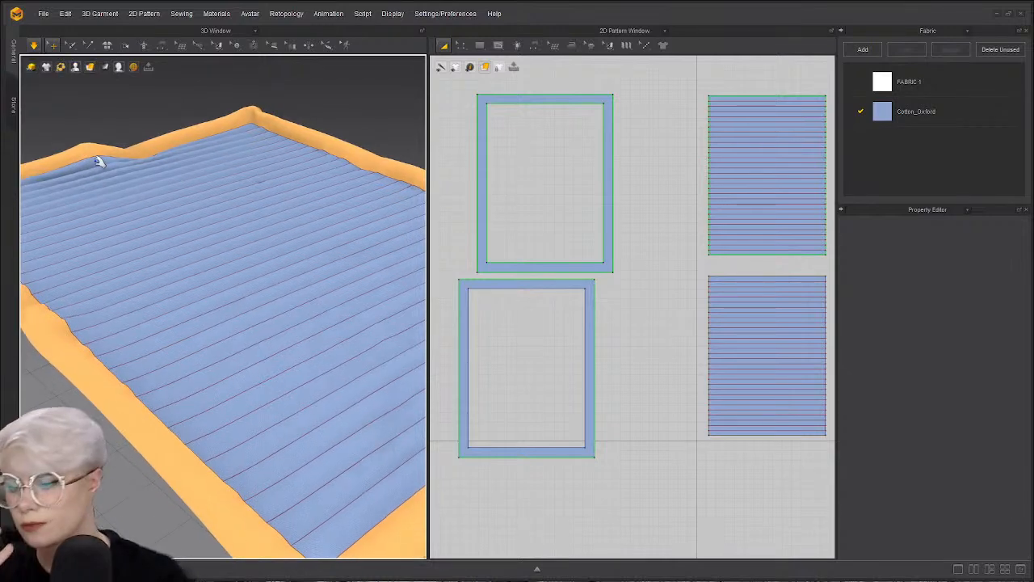
# - Pull the creased short end of the border outward in 3D and check the quilt's shape from several angles
pyautogui.moveTo(252, 273); pyautogui.dragTo(194, 327, button='right')
pyautogui.scroll(-2, 193, 326)
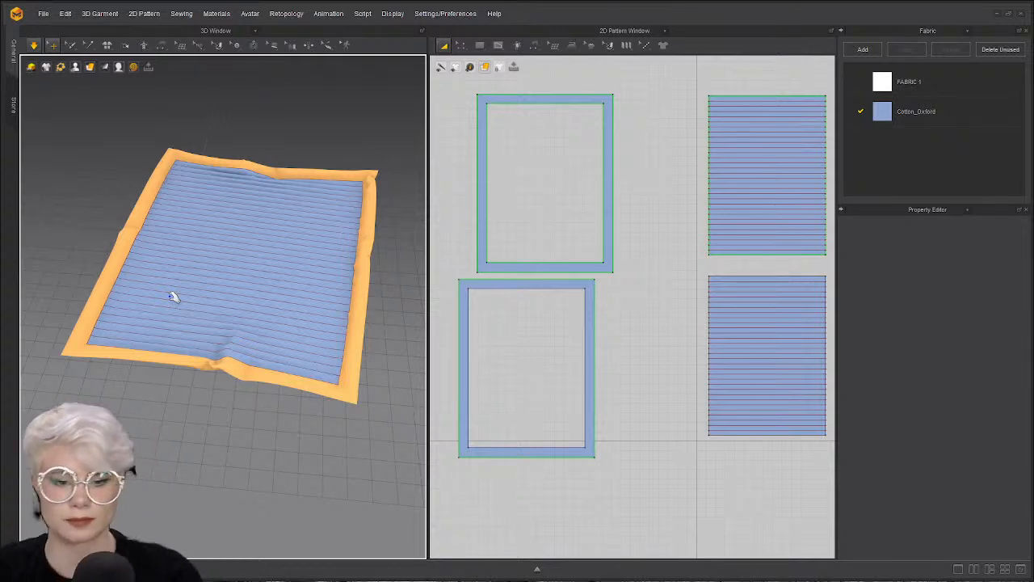
pyautogui.moveTo(257, 204); pyautogui.dragTo(406, 136, button='right')
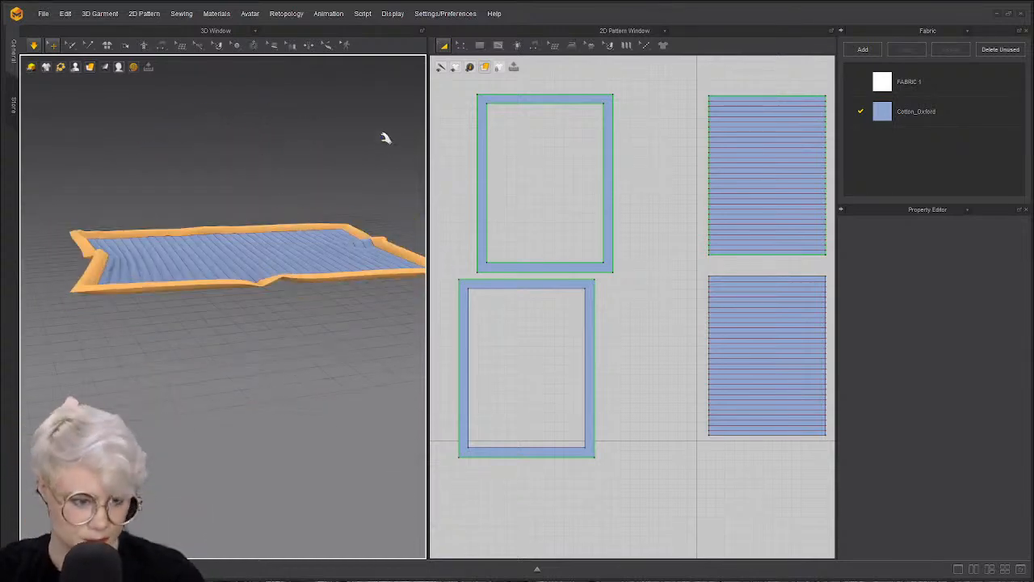
pyautogui.click(99, 260)
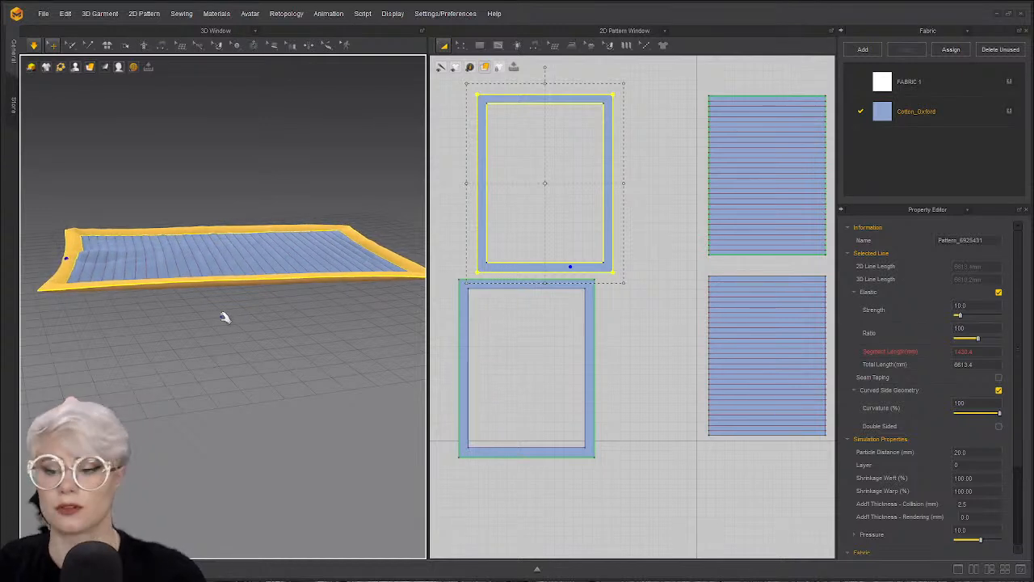
pyautogui.moveTo(126, 295); pyautogui.dragTo(283, 322, button='right')
pyautogui.moveTo(136, 284); pyautogui.dragTo(209, 249, button='middle')
pyautogui.moveTo(101, 274)
pyautogui.mouseDown()
pyautogui.moveTo(57, 280)
pyautogui.moveTo(116, 287)
pyautogui.mouseUp()
pyautogui.moveTo(197, 323); pyautogui.dragTo(385, 304, button='right')
pyautogui.moveTo(145, 311); pyautogui.dragTo(364, 319, button='middle')
pyautogui.moveTo(363, 319); pyautogui.dragTo(263, 398, button='right')
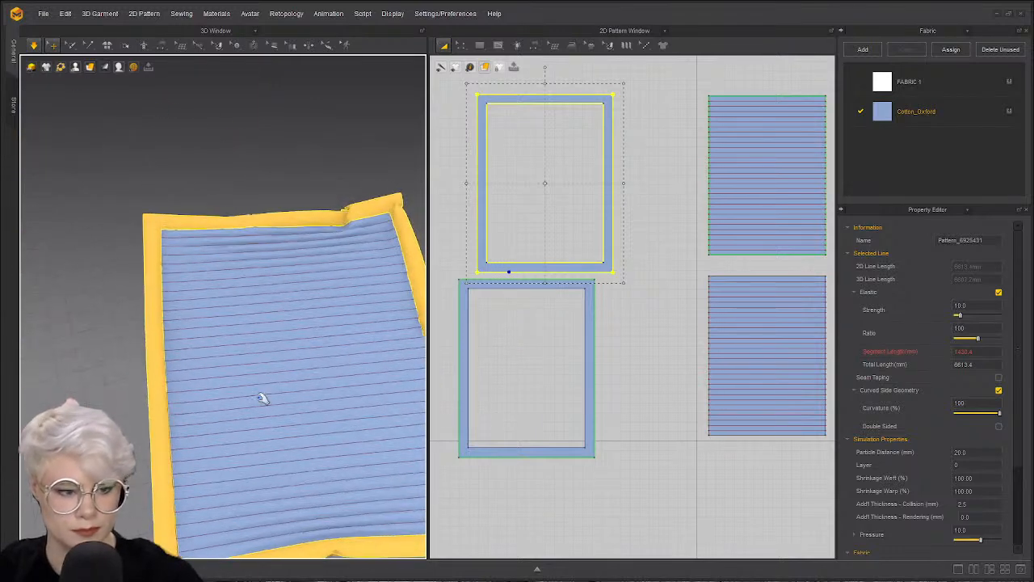
# - Check the quilt's seam lines and remove the strengthening from the border frames
pyautogui.press('b')
pyautogui.click(231, 220)
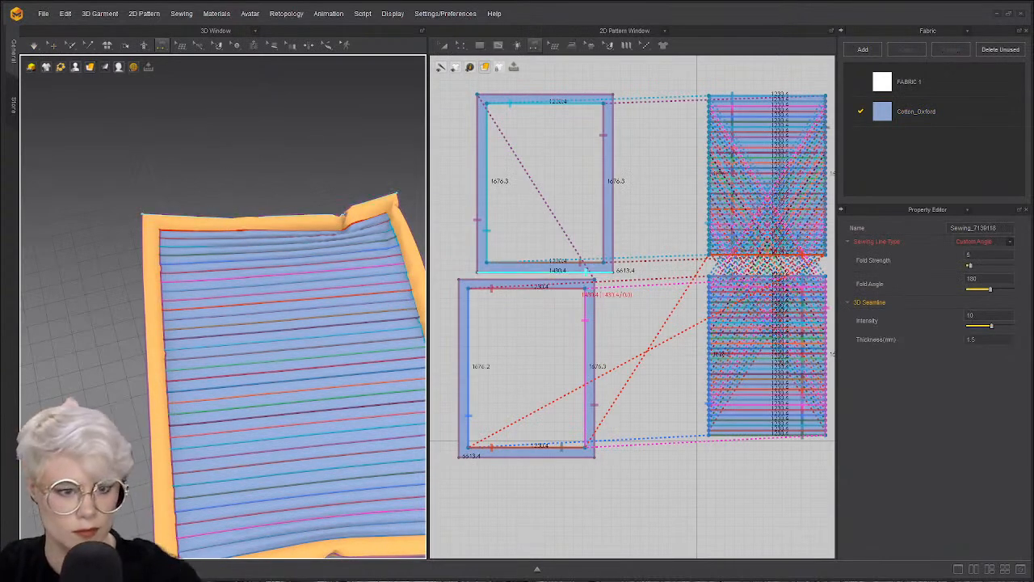
pyautogui.click(53, 46)
pyautogui.click(125, 121)
pyautogui.hotkey('ctrl', 'a')
pyautogui.click(114, 137)
pyautogui.moveTo(120, 141); pyautogui.dragTo(260, 175, button='right')
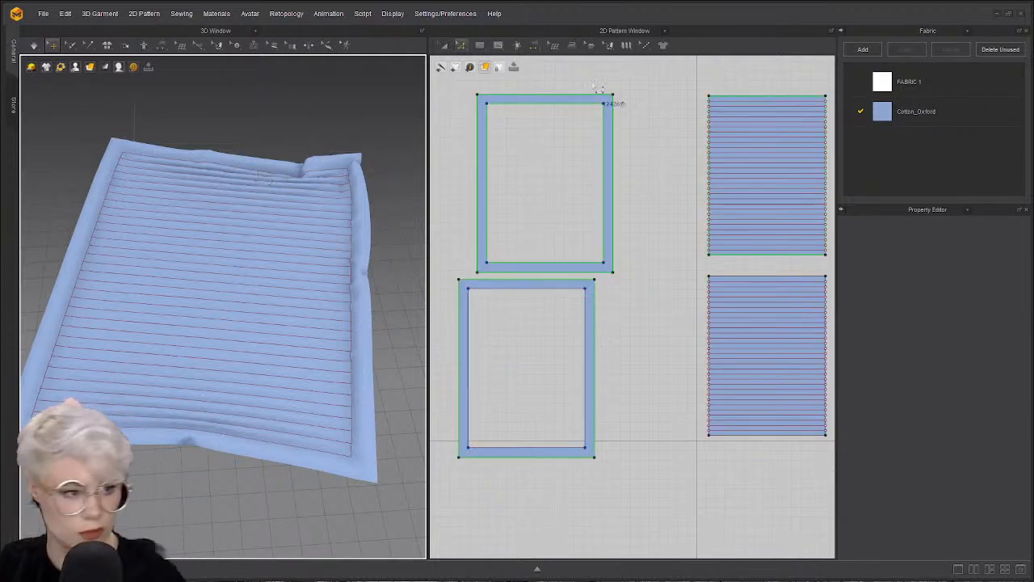
# - Set the pressure of both border frames to 0 and simulate the quilt
pyautogui.click(444, 46)
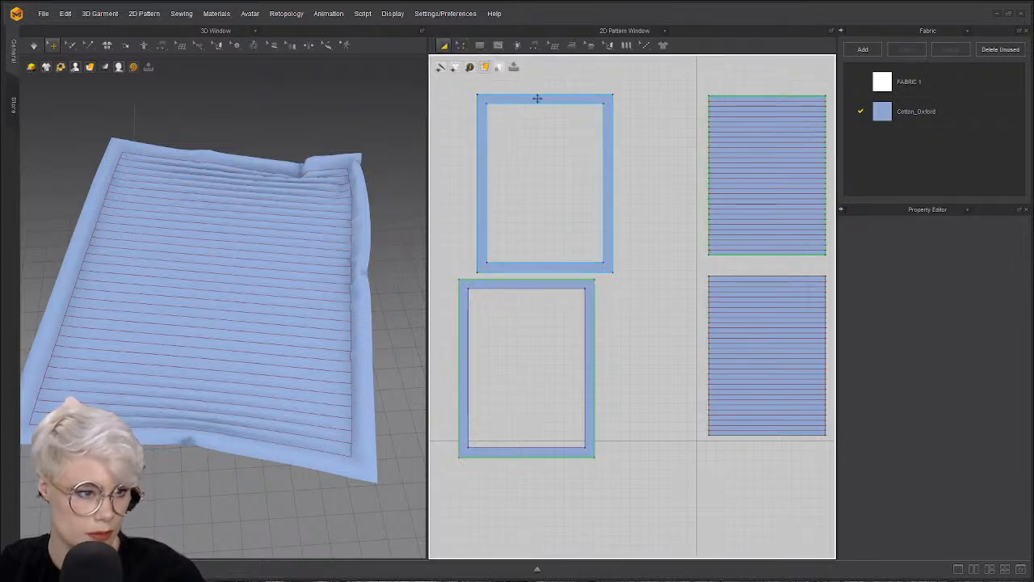
pyautogui.click(537, 95)
pyautogui.keyDown('shift'); pyautogui.click(514, 287); pyautogui.keyUp('shift')
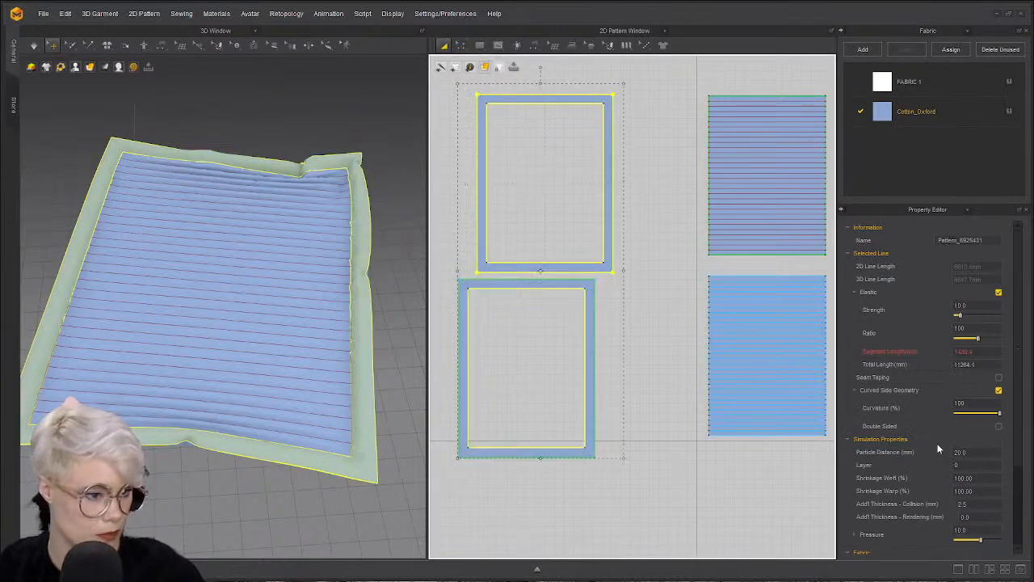
pyautogui.click(962, 530)
pyautogui.write('5')
pyautogui.press('Return')
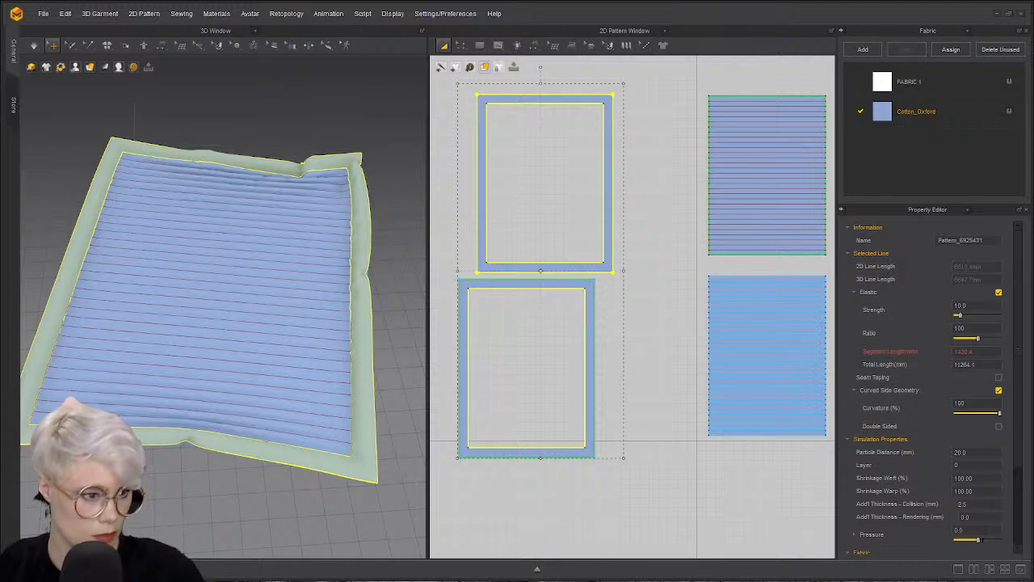
pyautogui.click(369, 510)
pyautogui.press('space')
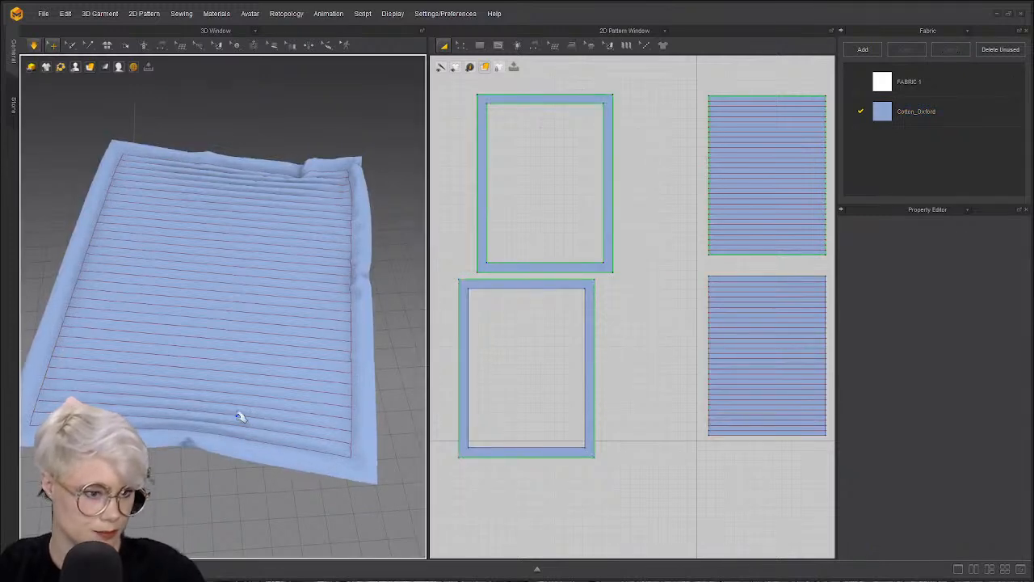
# - Check the pressure setting of the two quilted panels and examine the quilt from low and high angles in 3D
pyautogui.moveTo(303, 270); pyautogui.dragTo(203, 323, button='right')
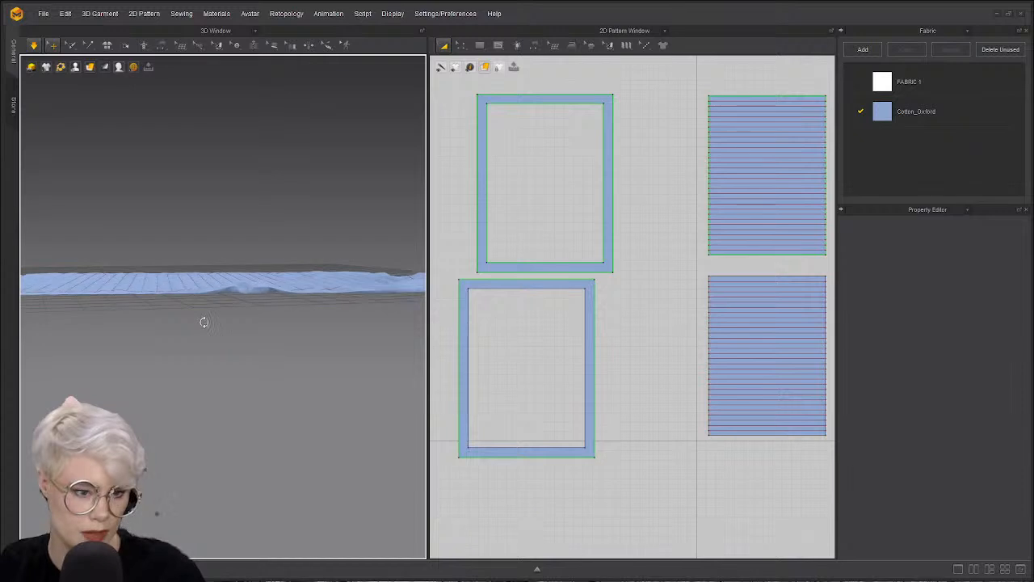
pyautogui.click(742, 99)
pyautogui.click(798, 258)
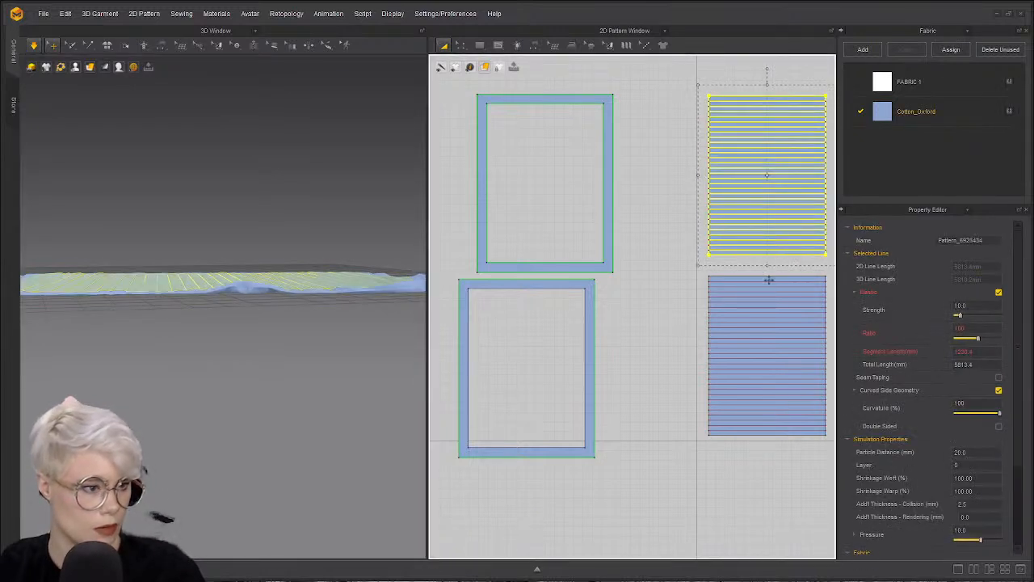
pyautogui.keyDown('shift'); pyautogui.click(769, 279); pyautogui.keyUp('shift')
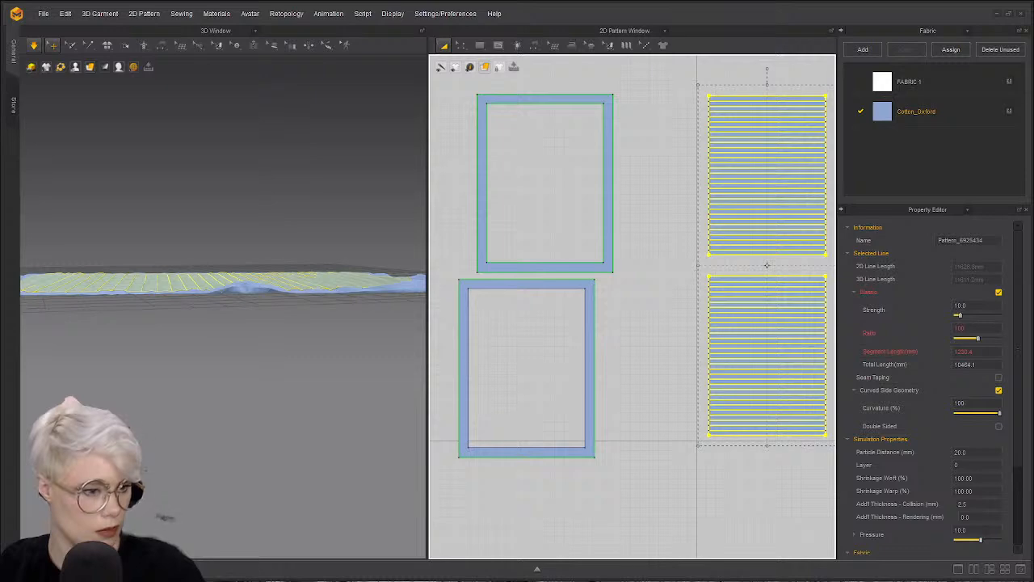
pyautogui.click(189, 348)
pyautogui.moveTo(267, 399); pyautogui.dragTo(405, 362, button='right')
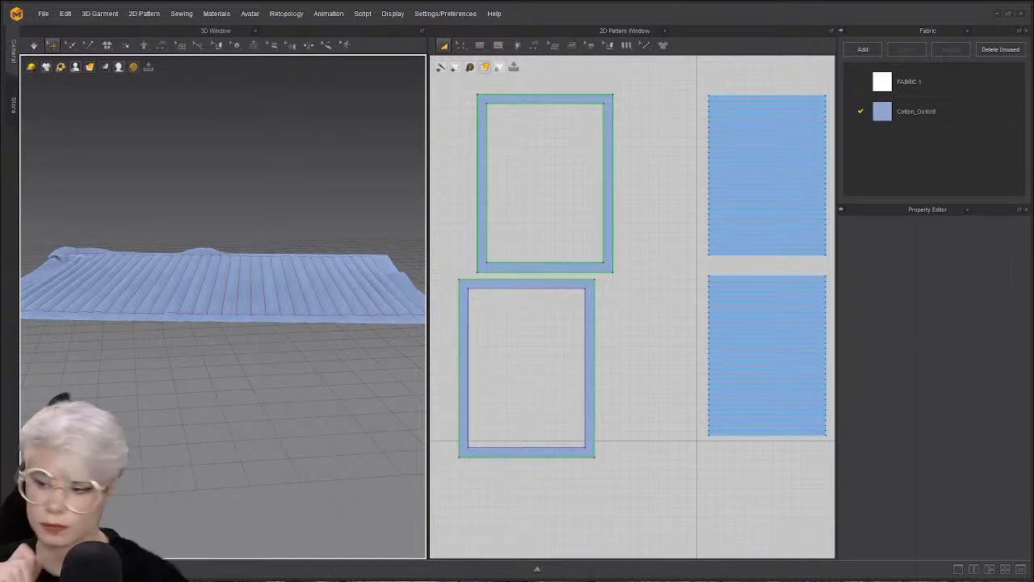
pyautogui.moveTo(299, 272); pyautogui.dragTo(230, 230, button='right')
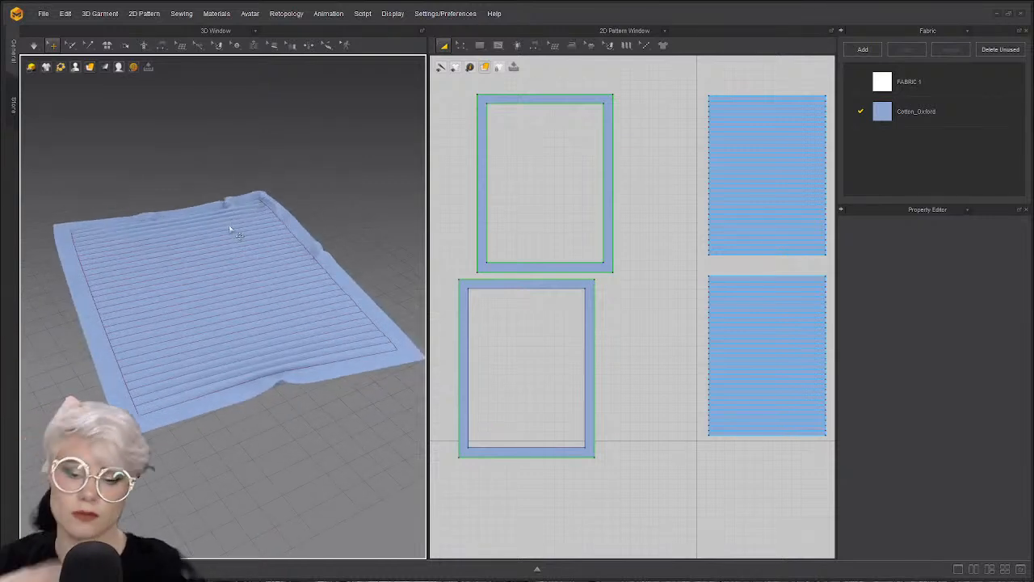